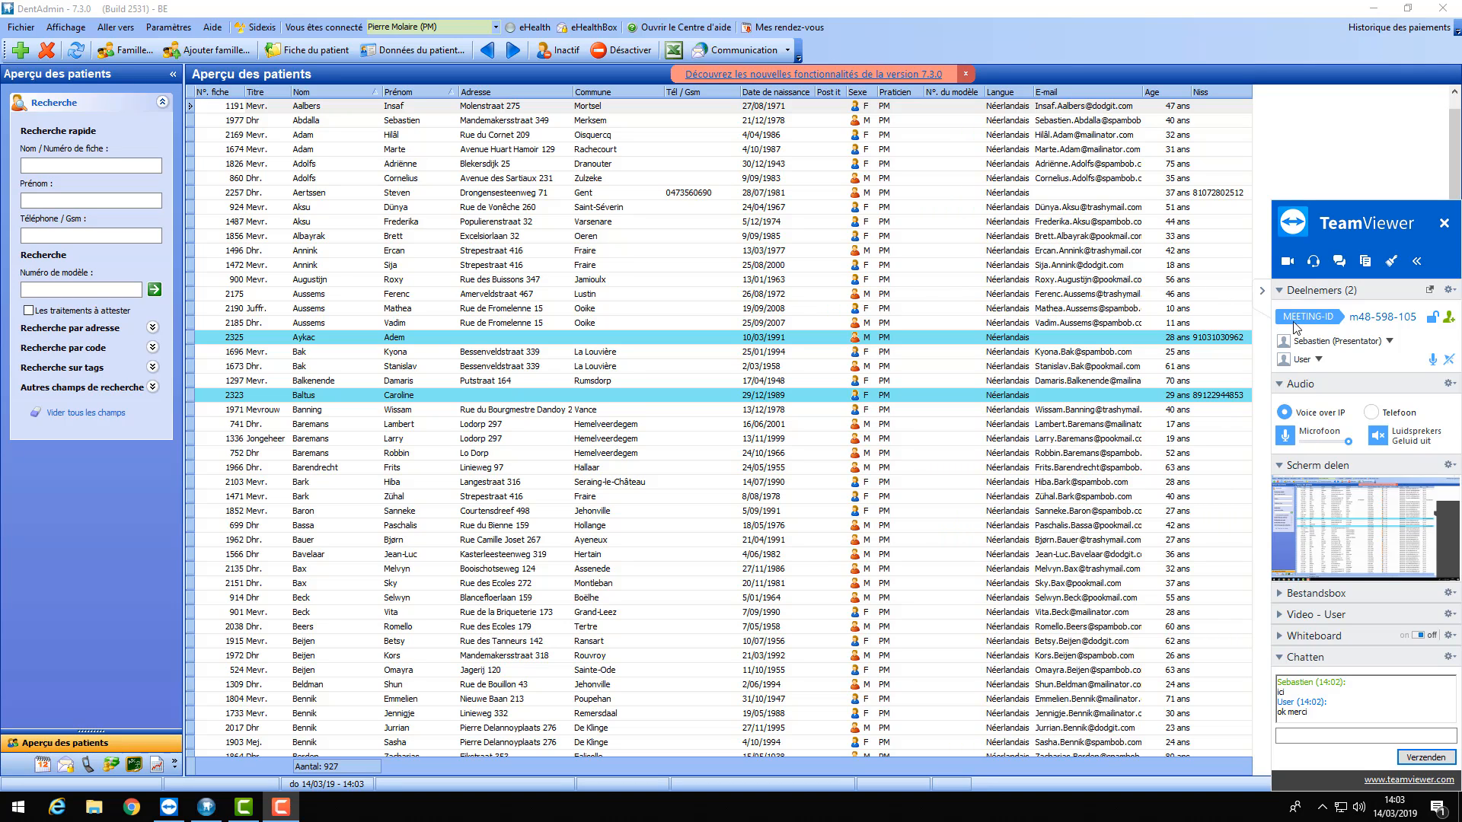
- Search patients by name for 'wal' and open the 14-year-old patient's treatment overview
left_click(1262, 291)
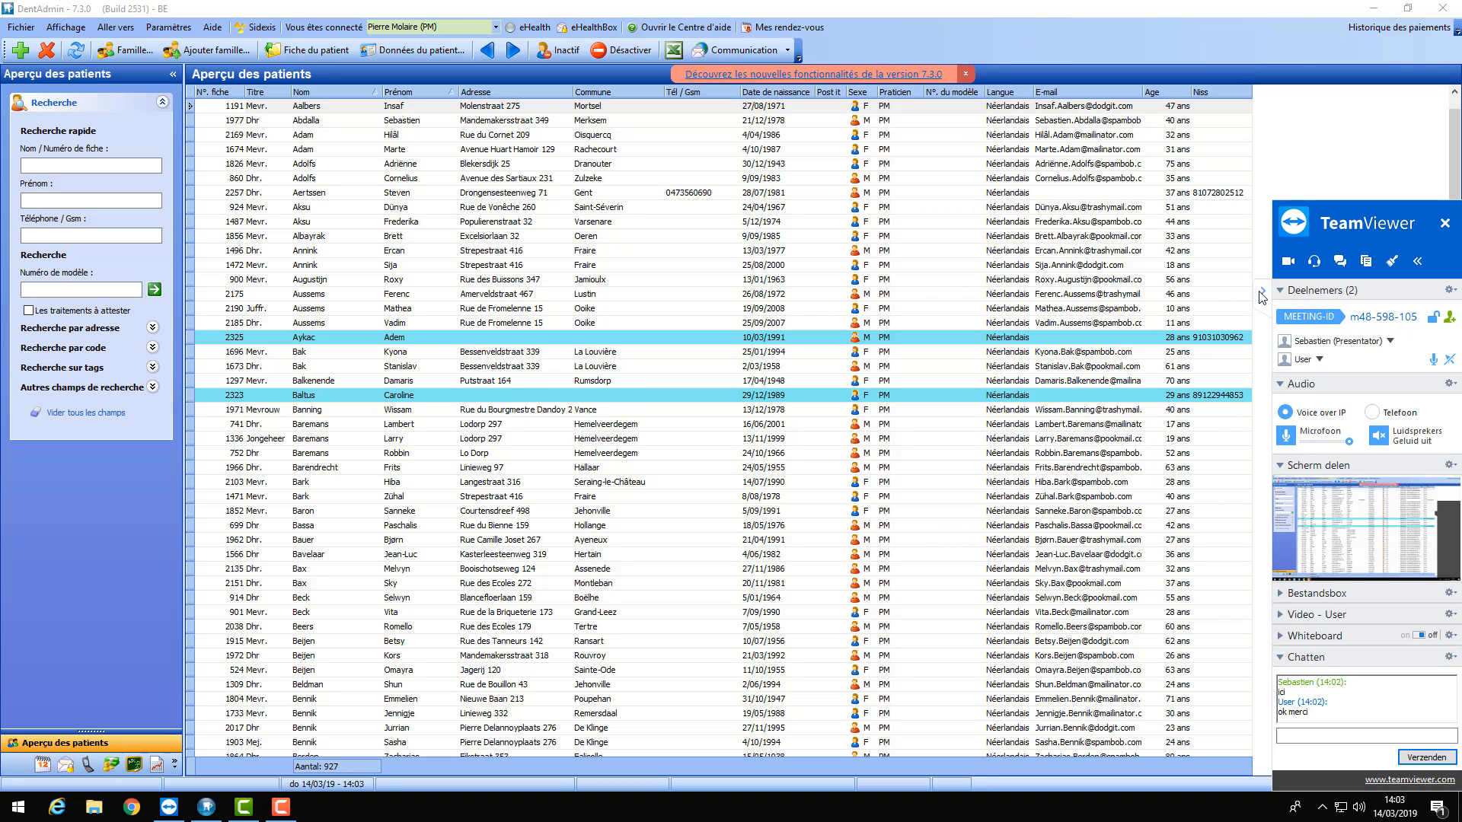
left_click(56, 165)
type("wal")
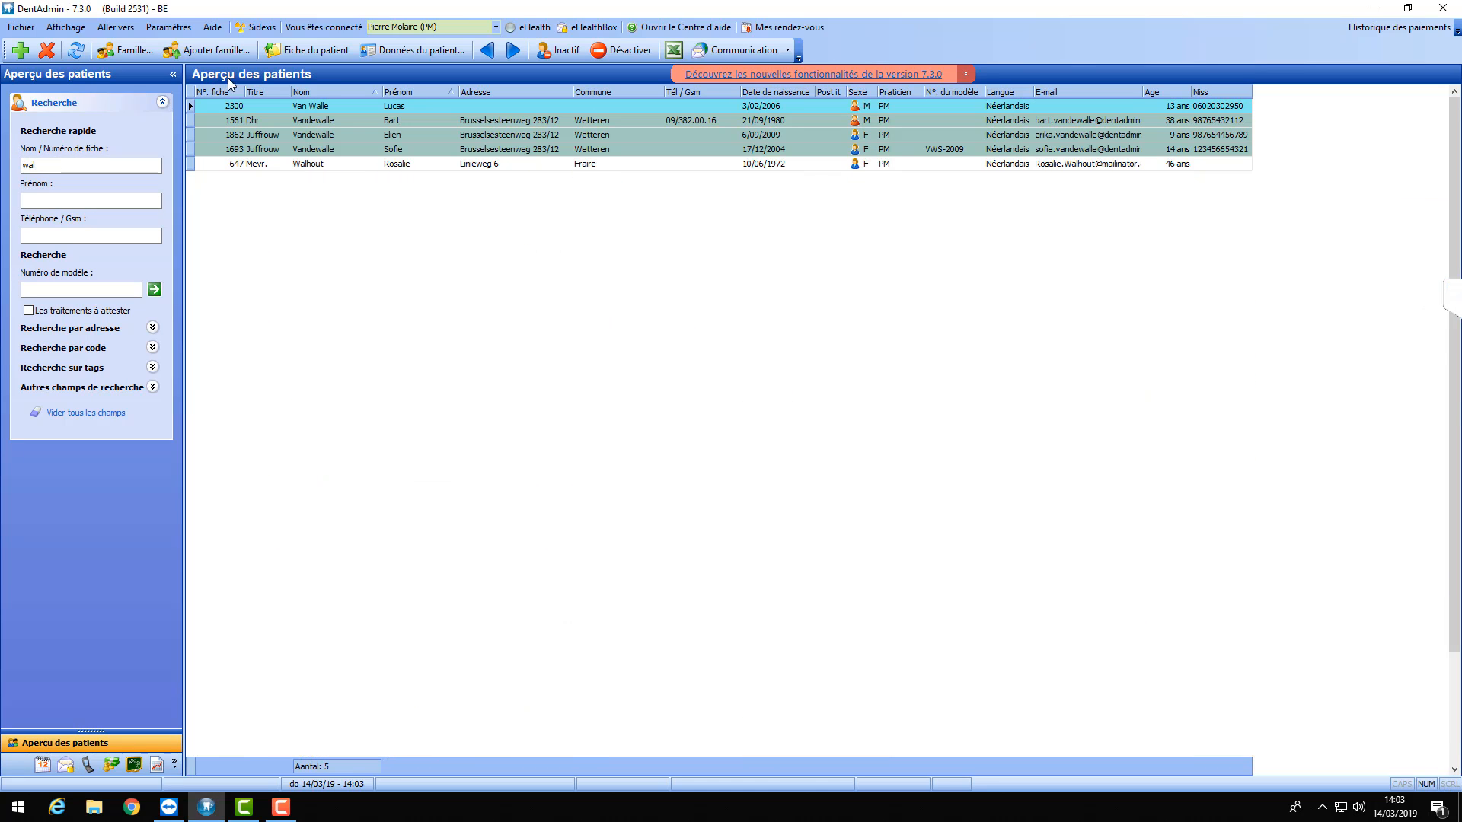
left_click(391, 149)
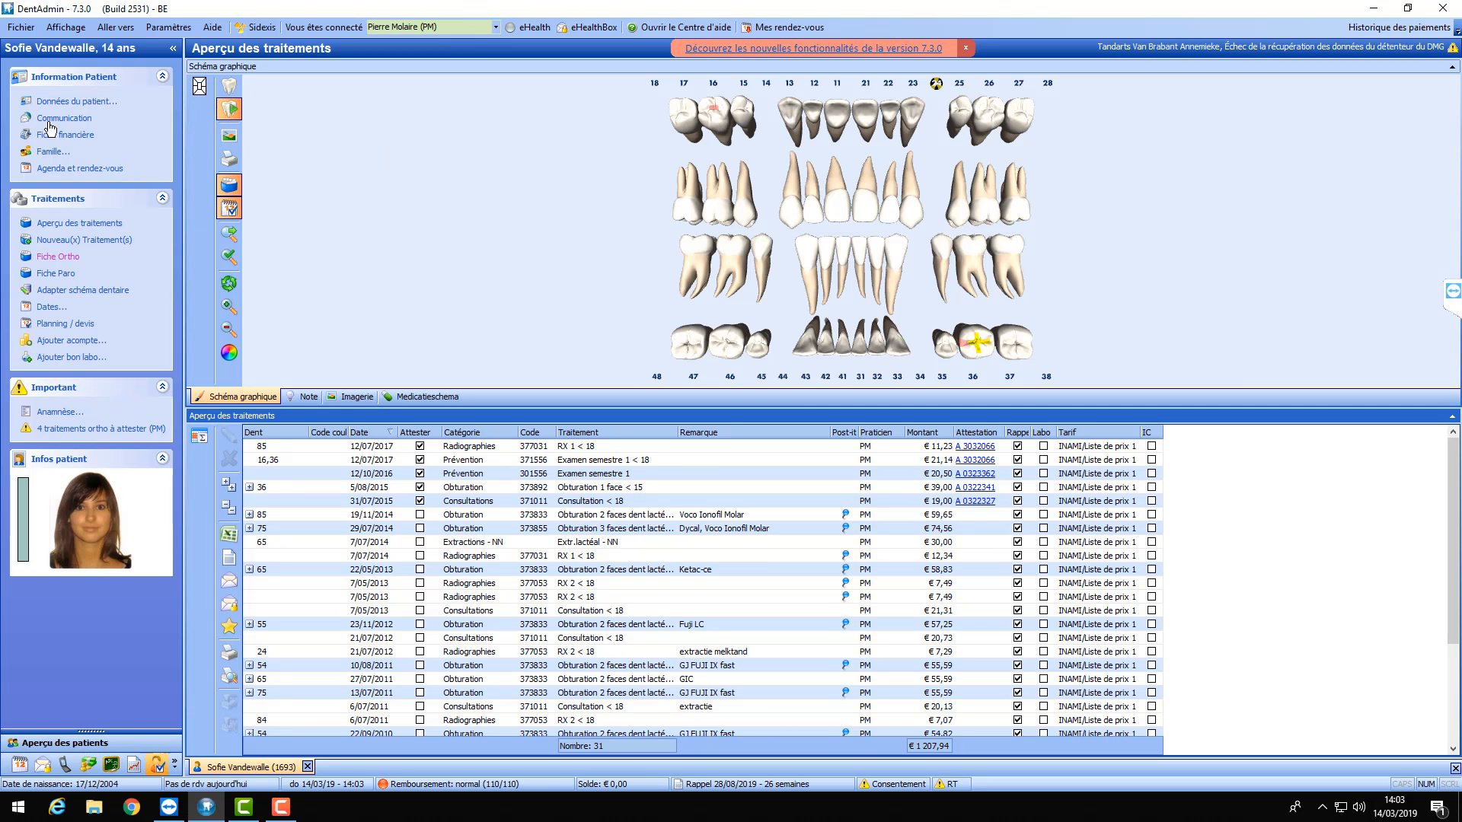
- Open the patient's Fiche Ortho, dismiss the eHealth connection error, and bring up Paramètres
left_click(50, 256)
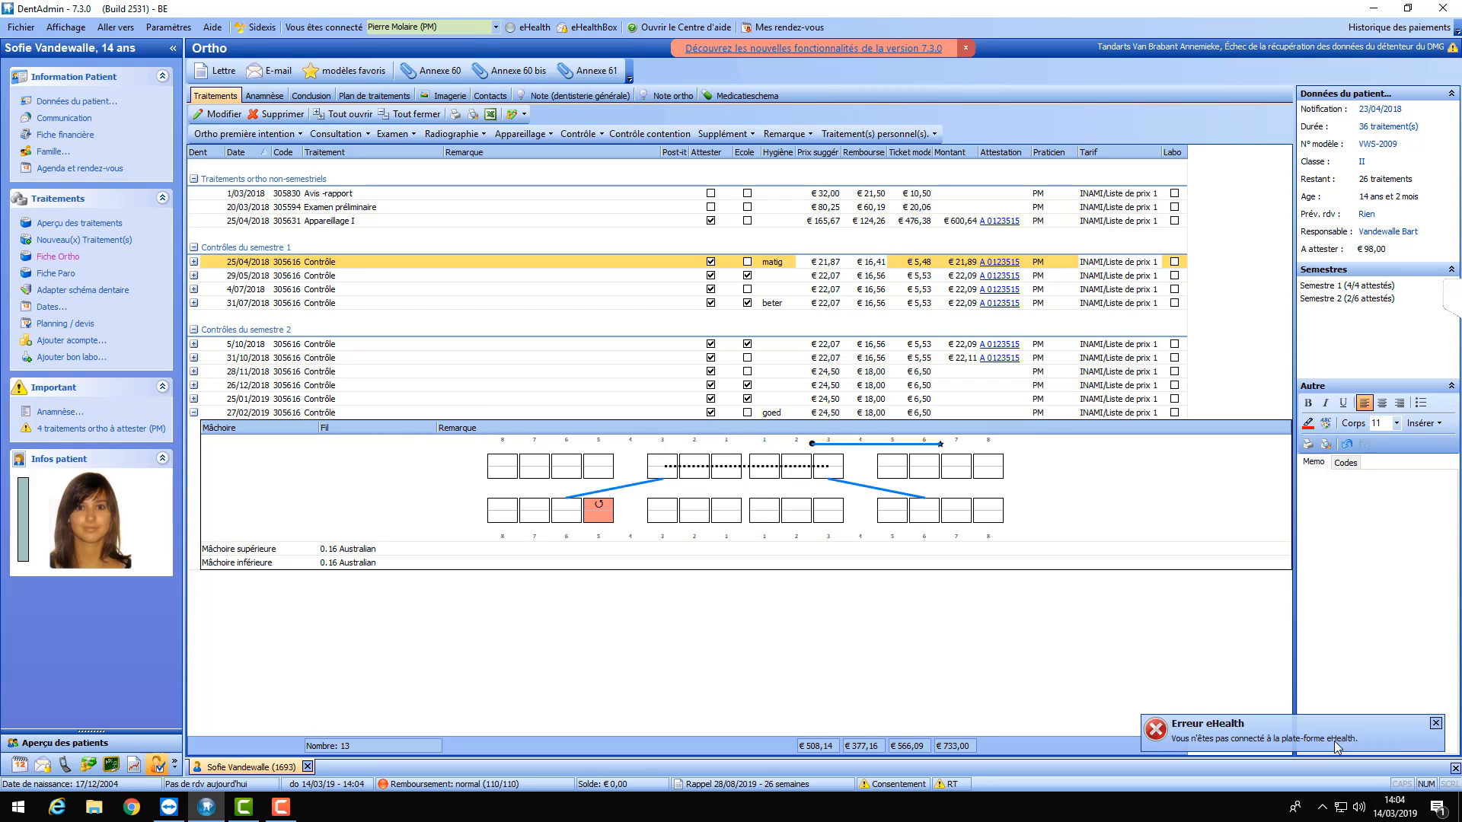
left_click(1435, 725)
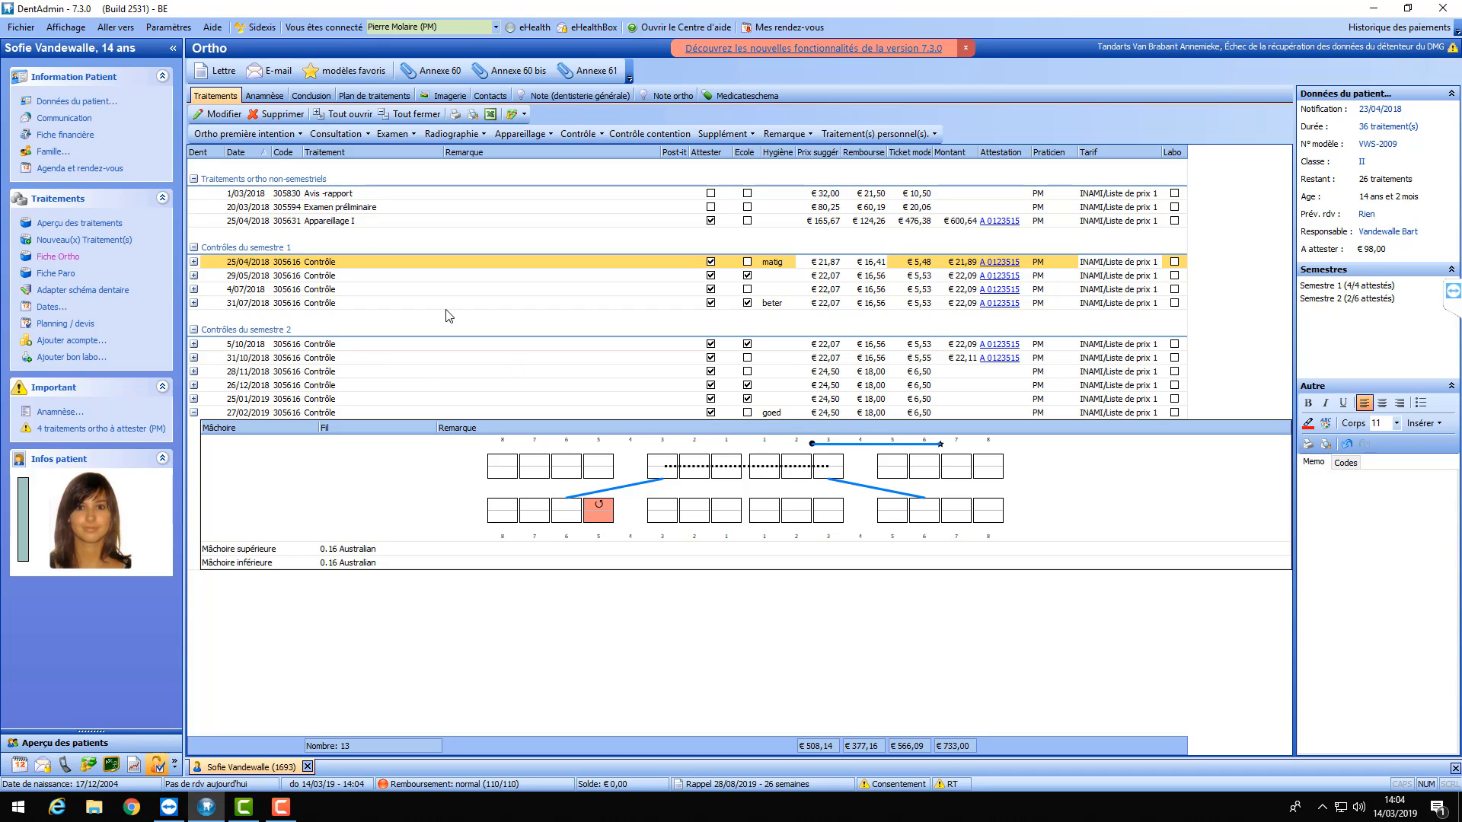
left_click(167, 28)
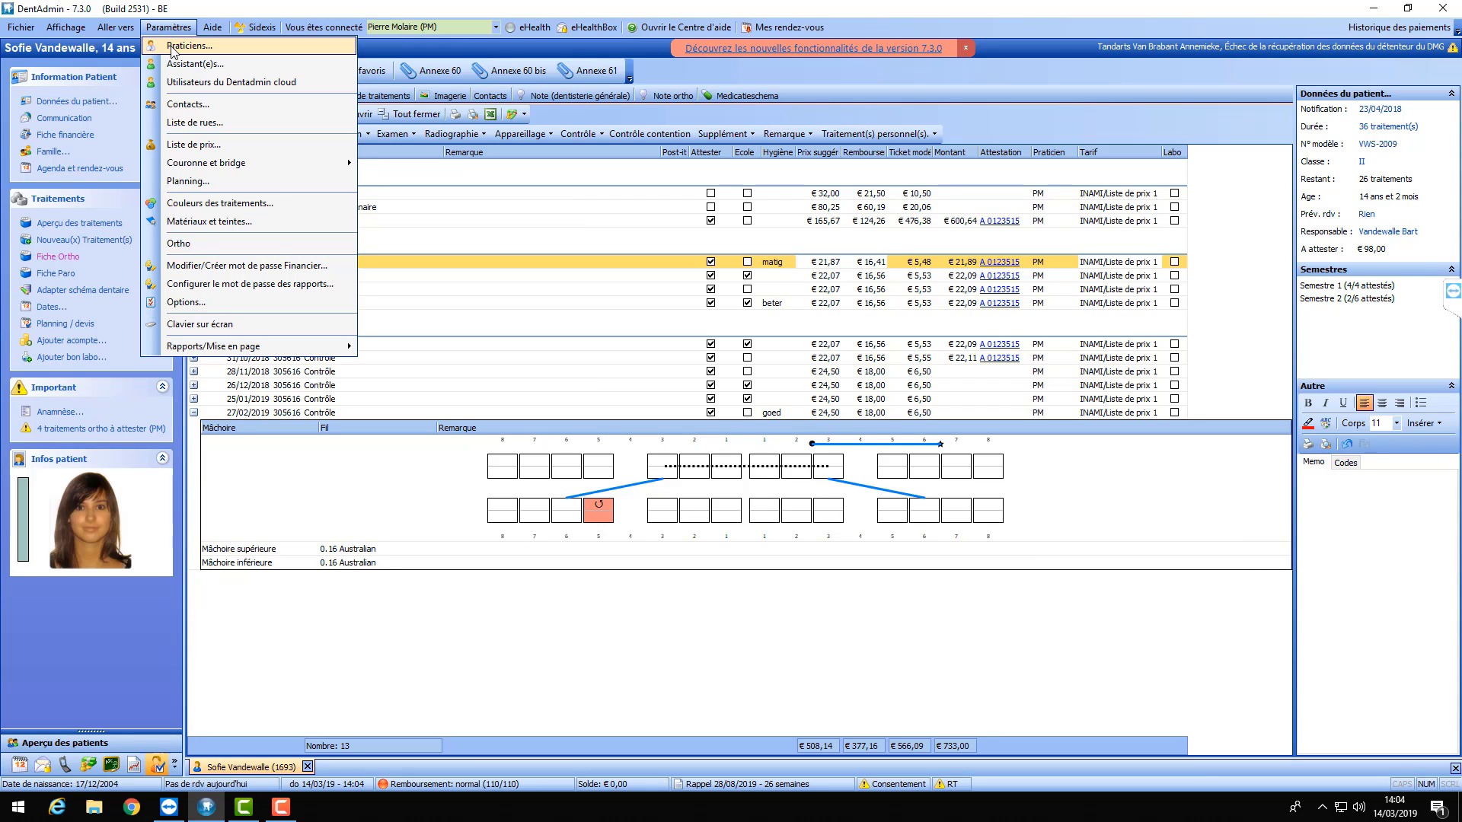
- Set the practitioner's Par défaut patient-file start page to Fiche Ortho and save
left_click(172, 48)
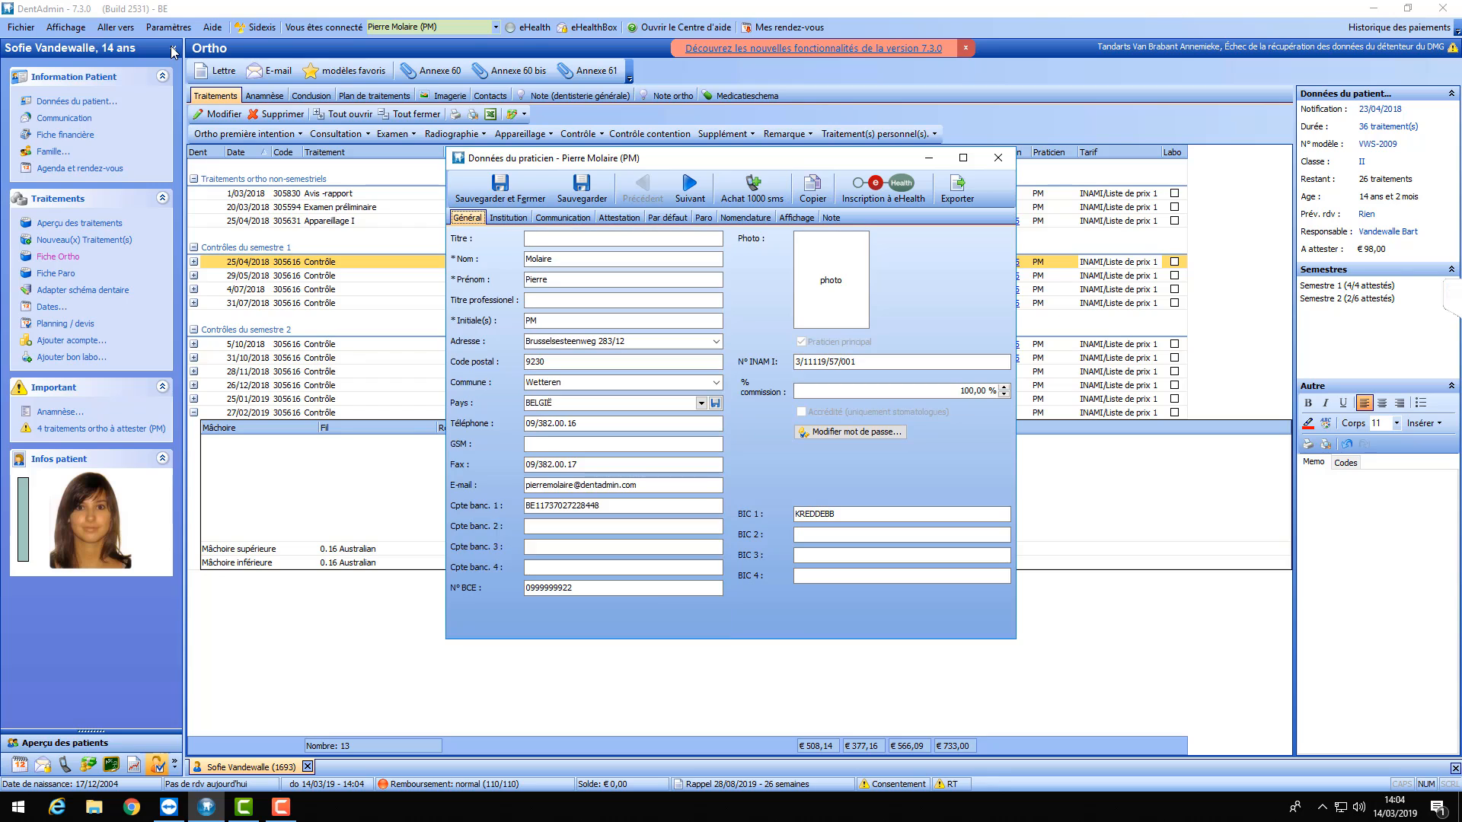
left_click(661, 219)
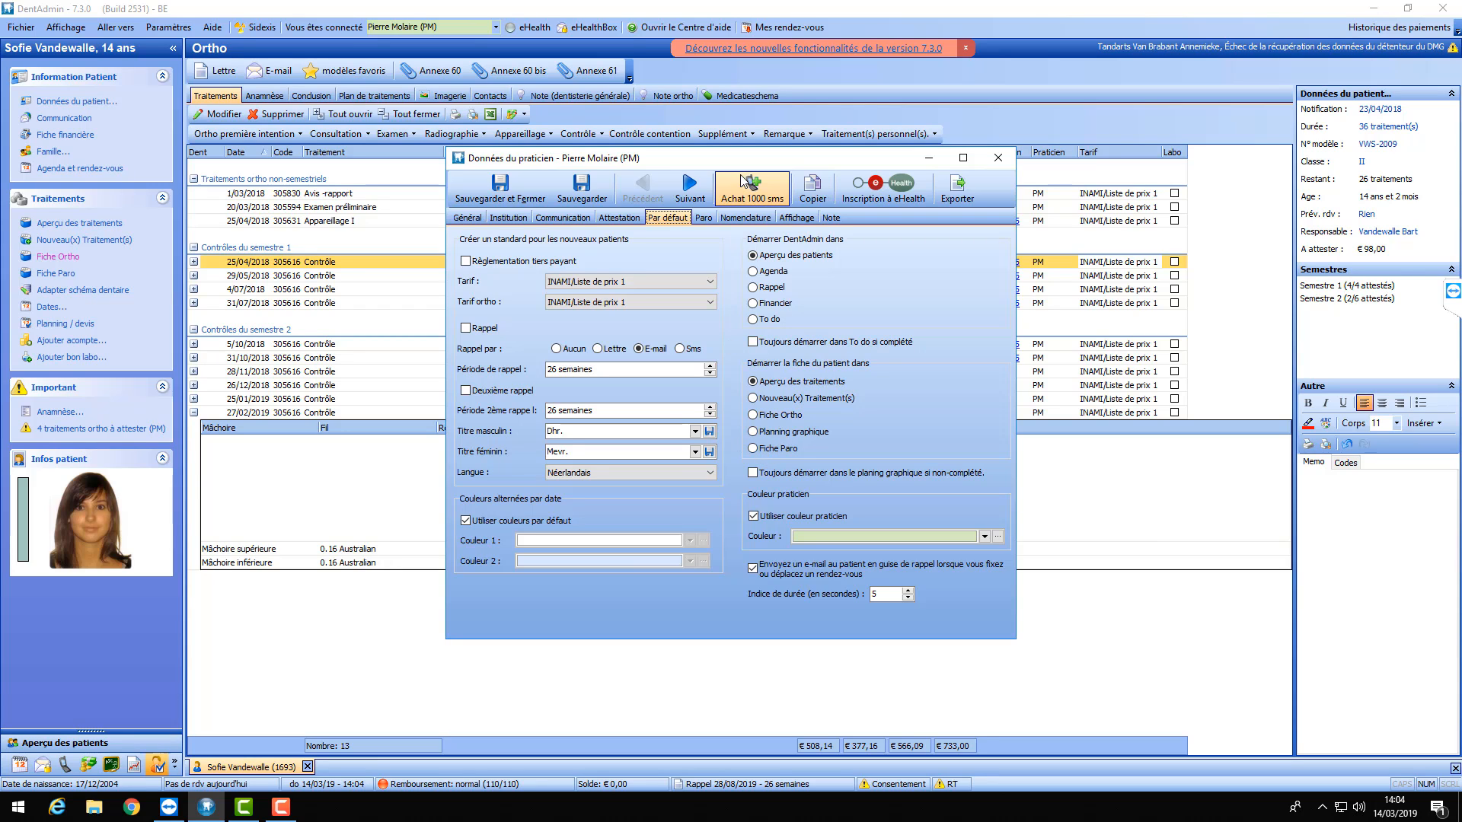
left_click(752, 415)
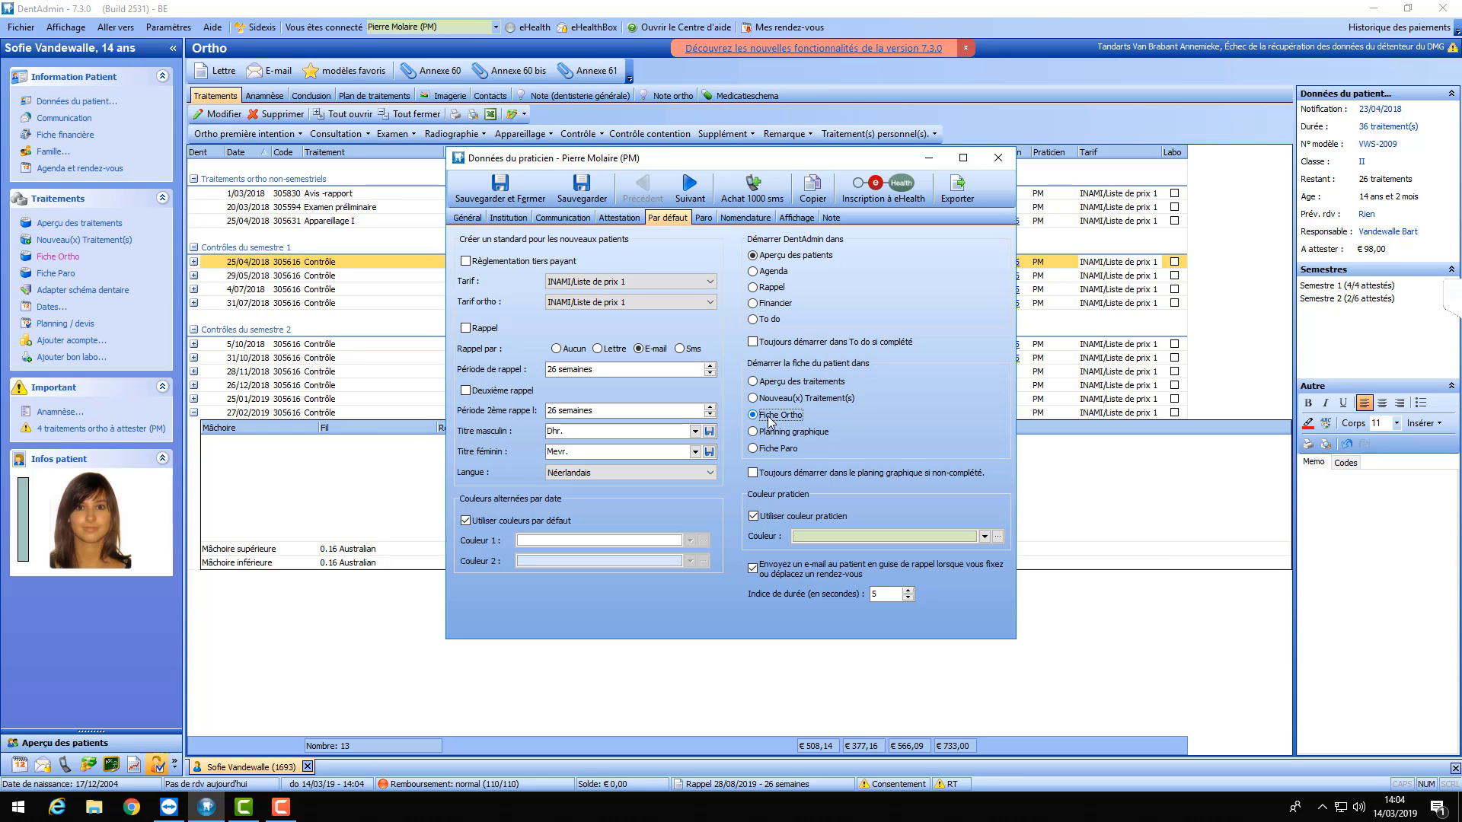
left_click(501, 186)
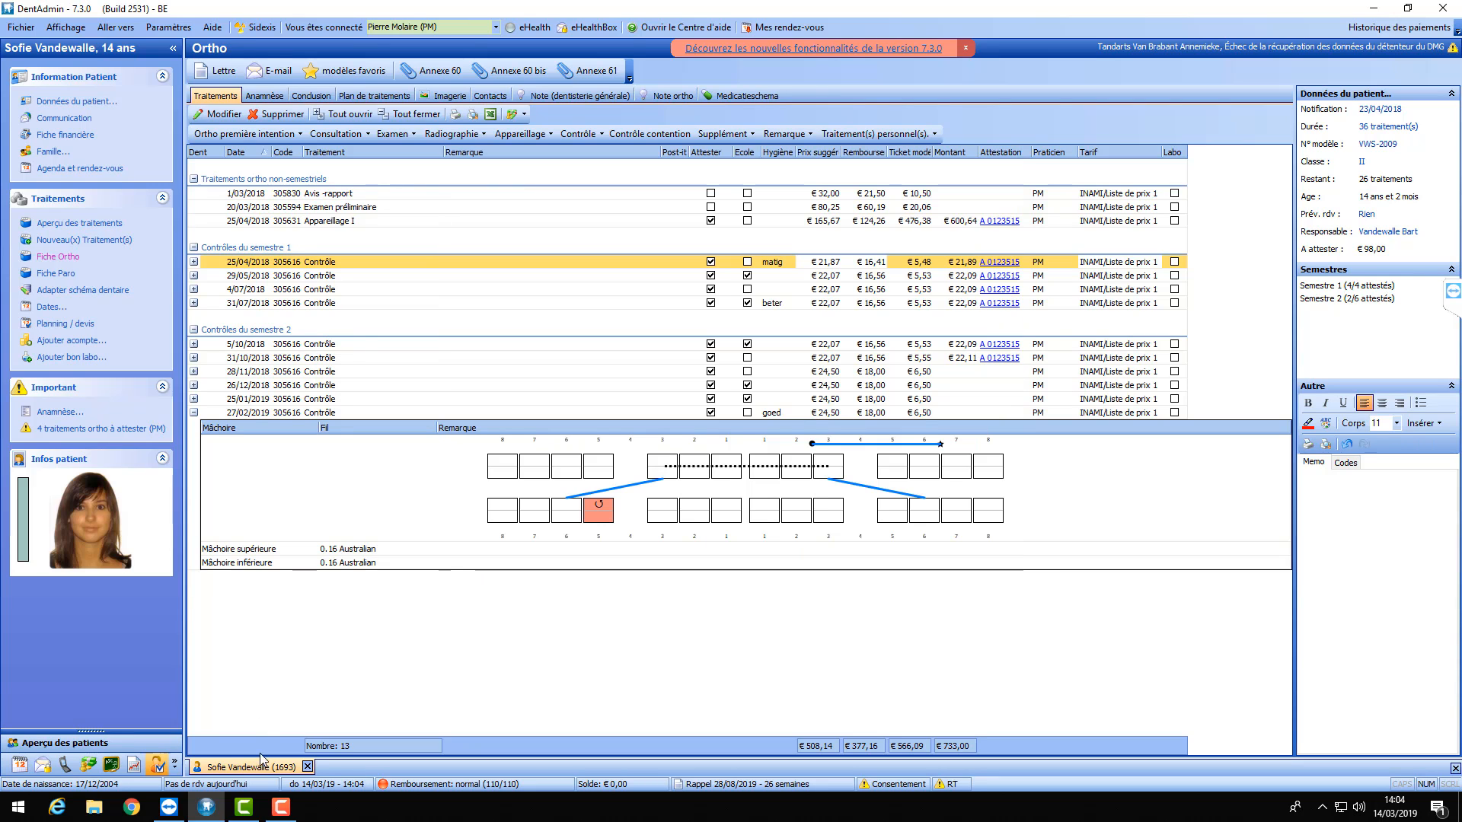
- Close and reopen the 14-year-old's patient file so it opens directly on Fiche Ortho
left_click(308, 767)
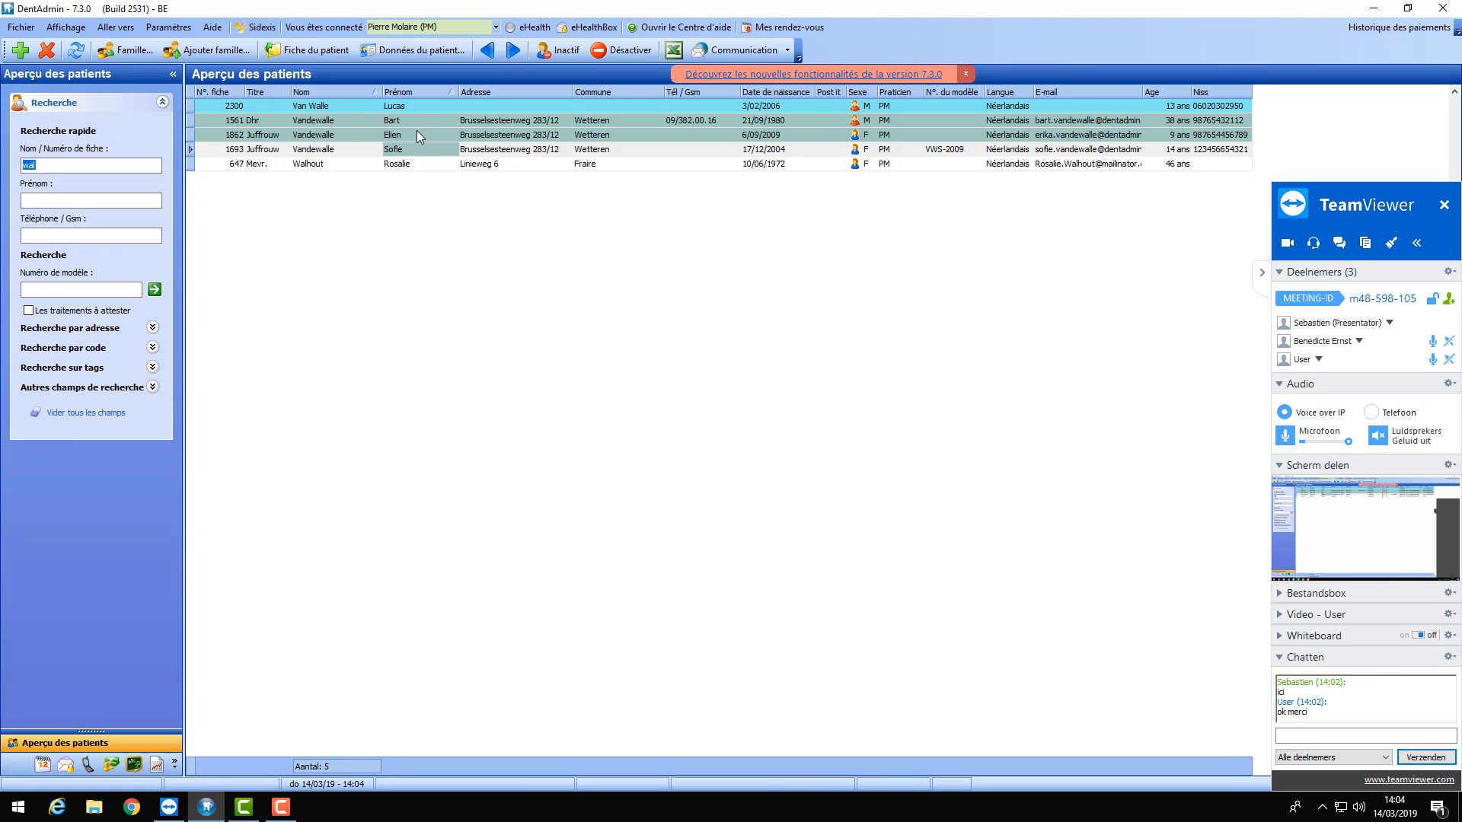
double_click(392, 151)
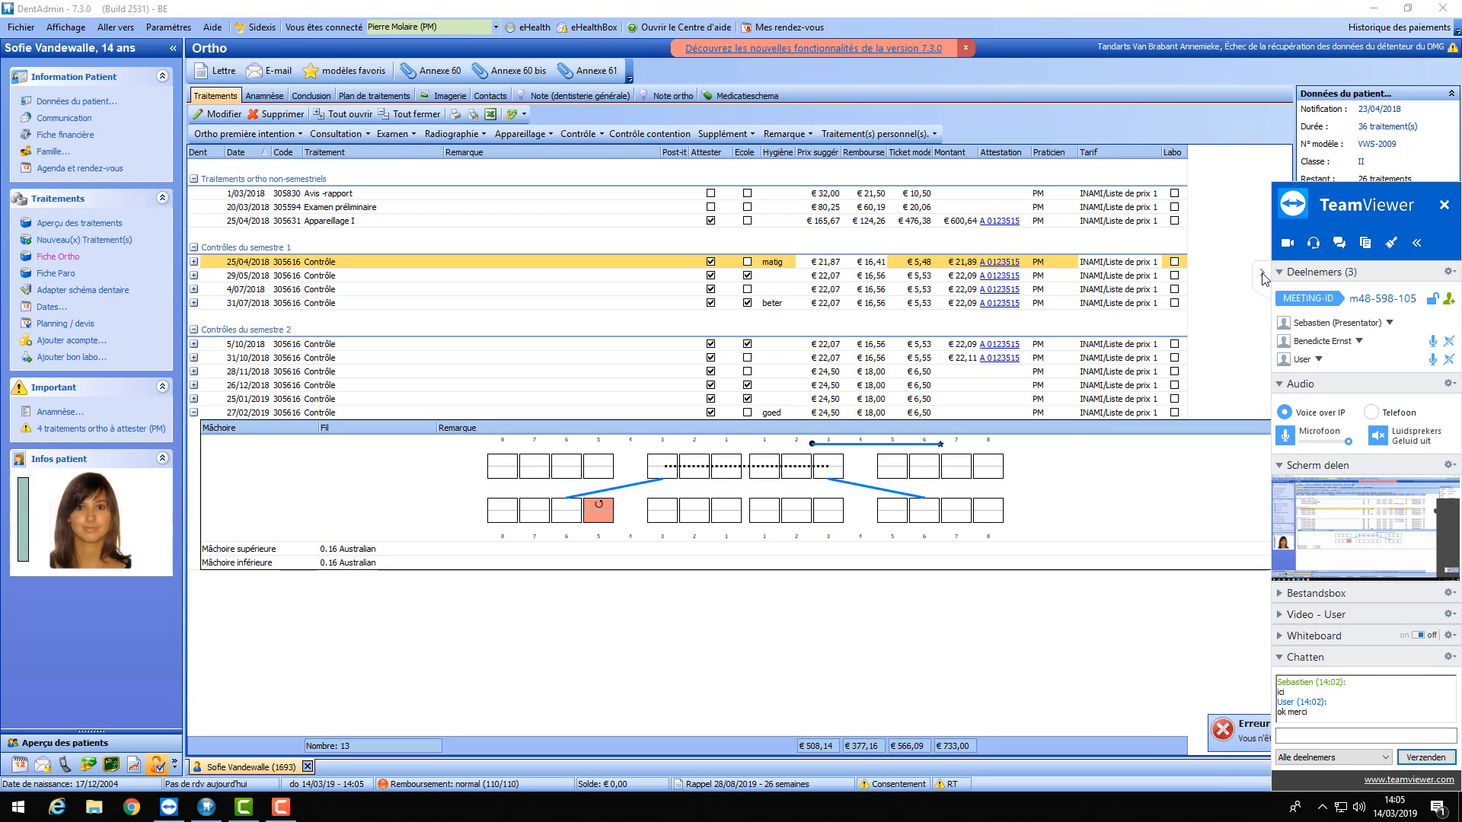
left_click(1262, 270)
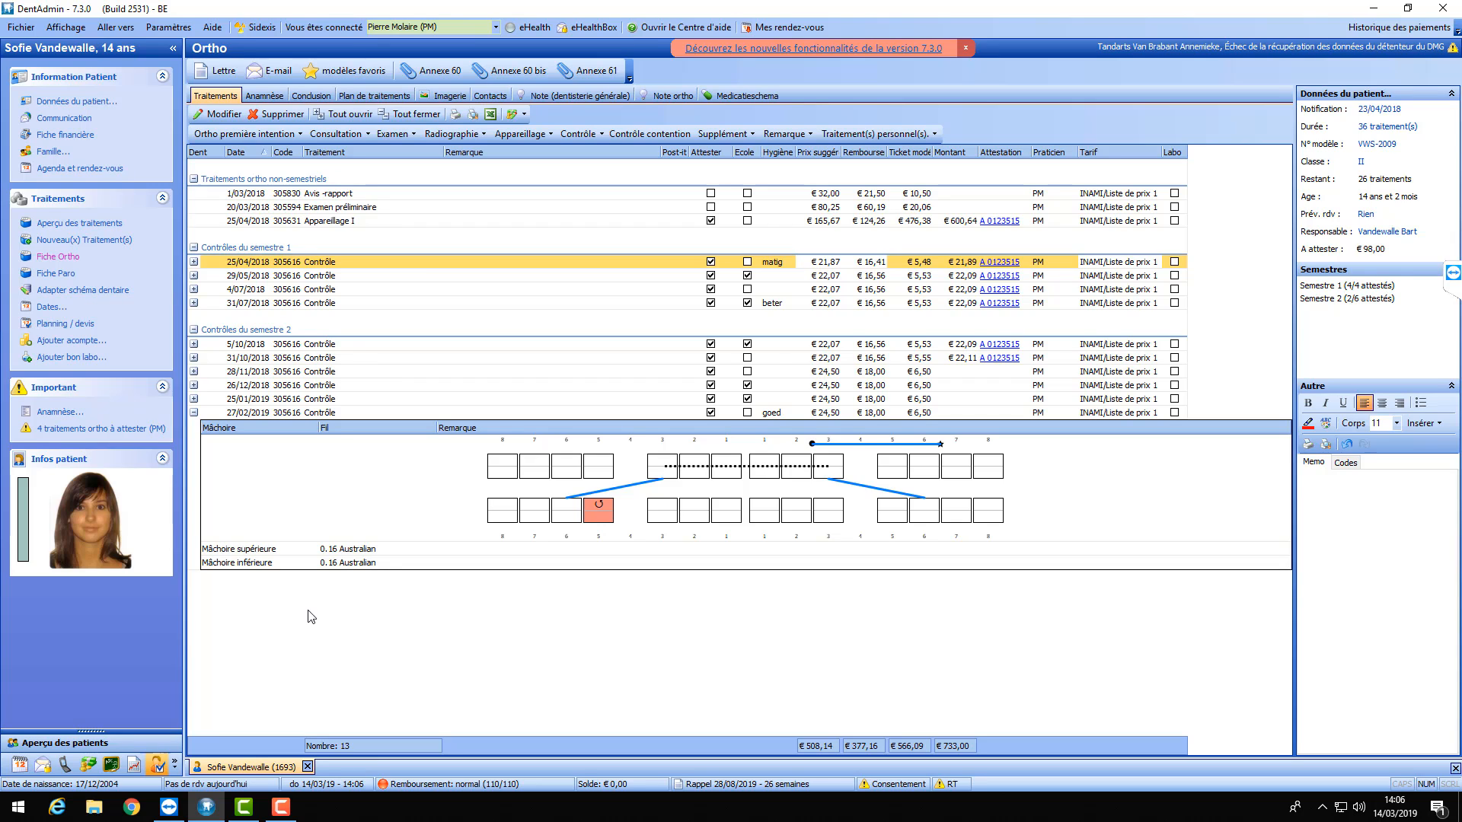
- Collapse the tooth-chart details under the 27/02/2019 control row
left_click(194, 413)
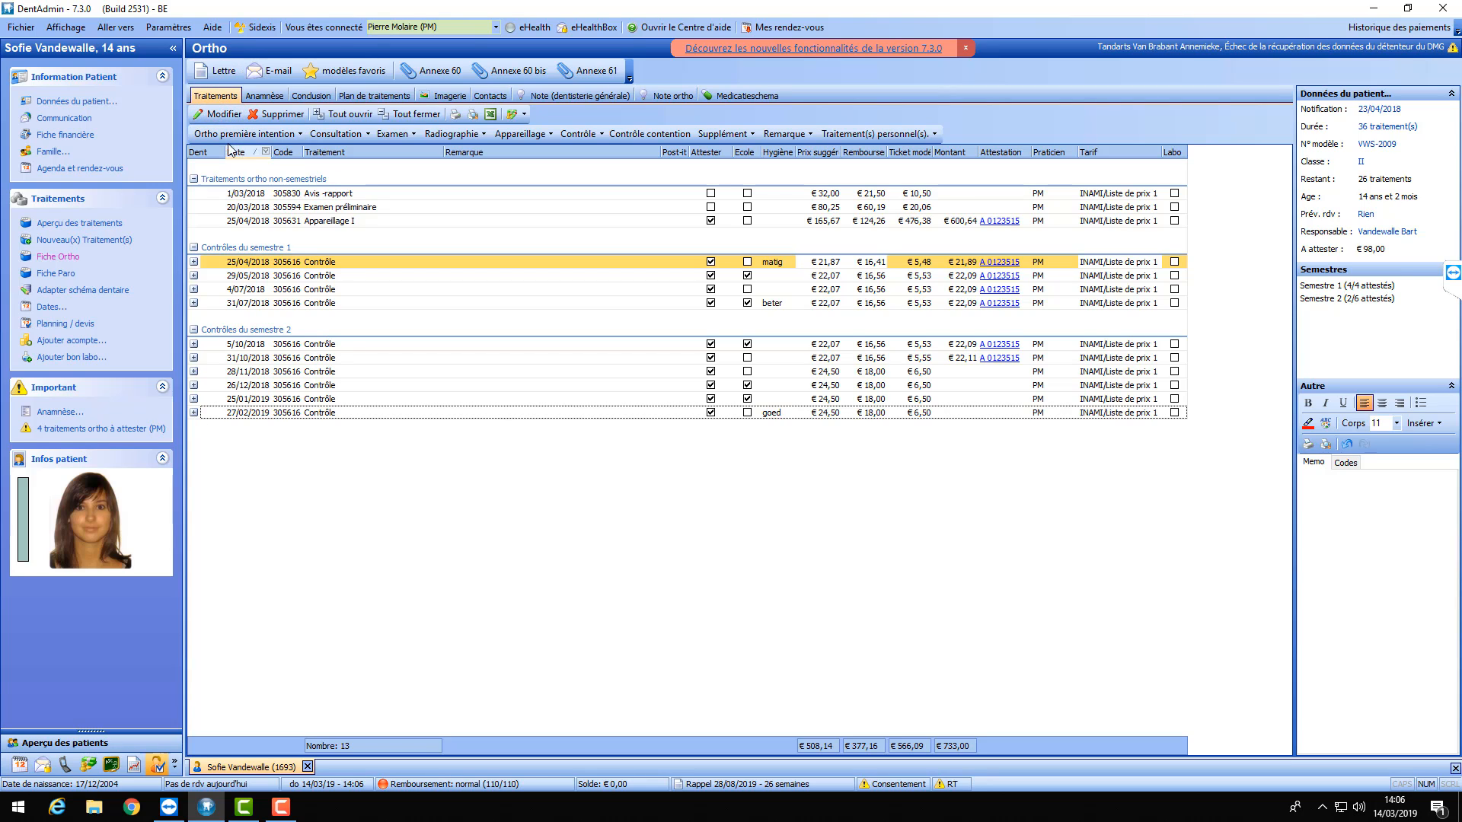
left_click(292, 136)
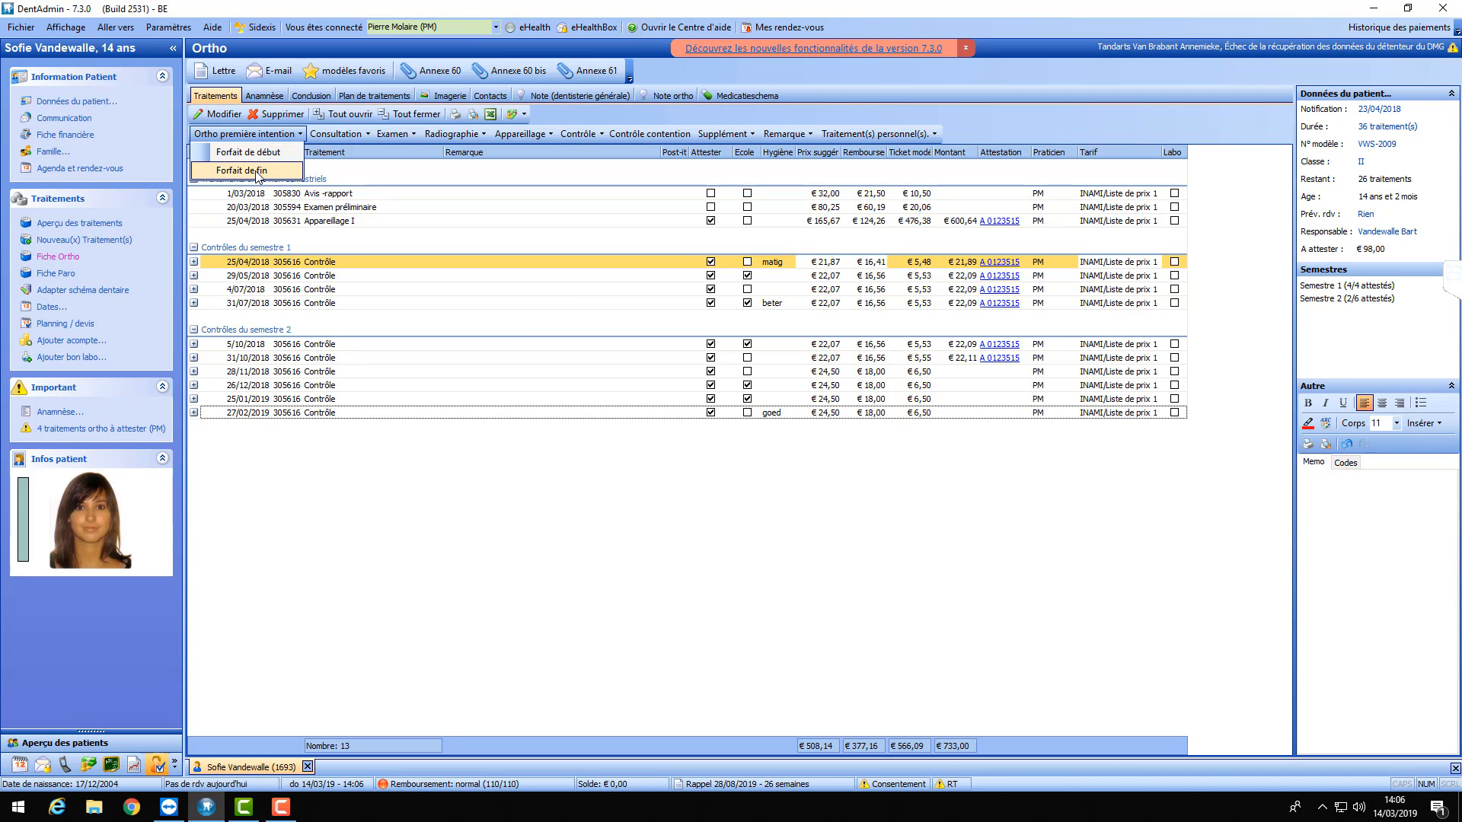
left_click(388, 533)
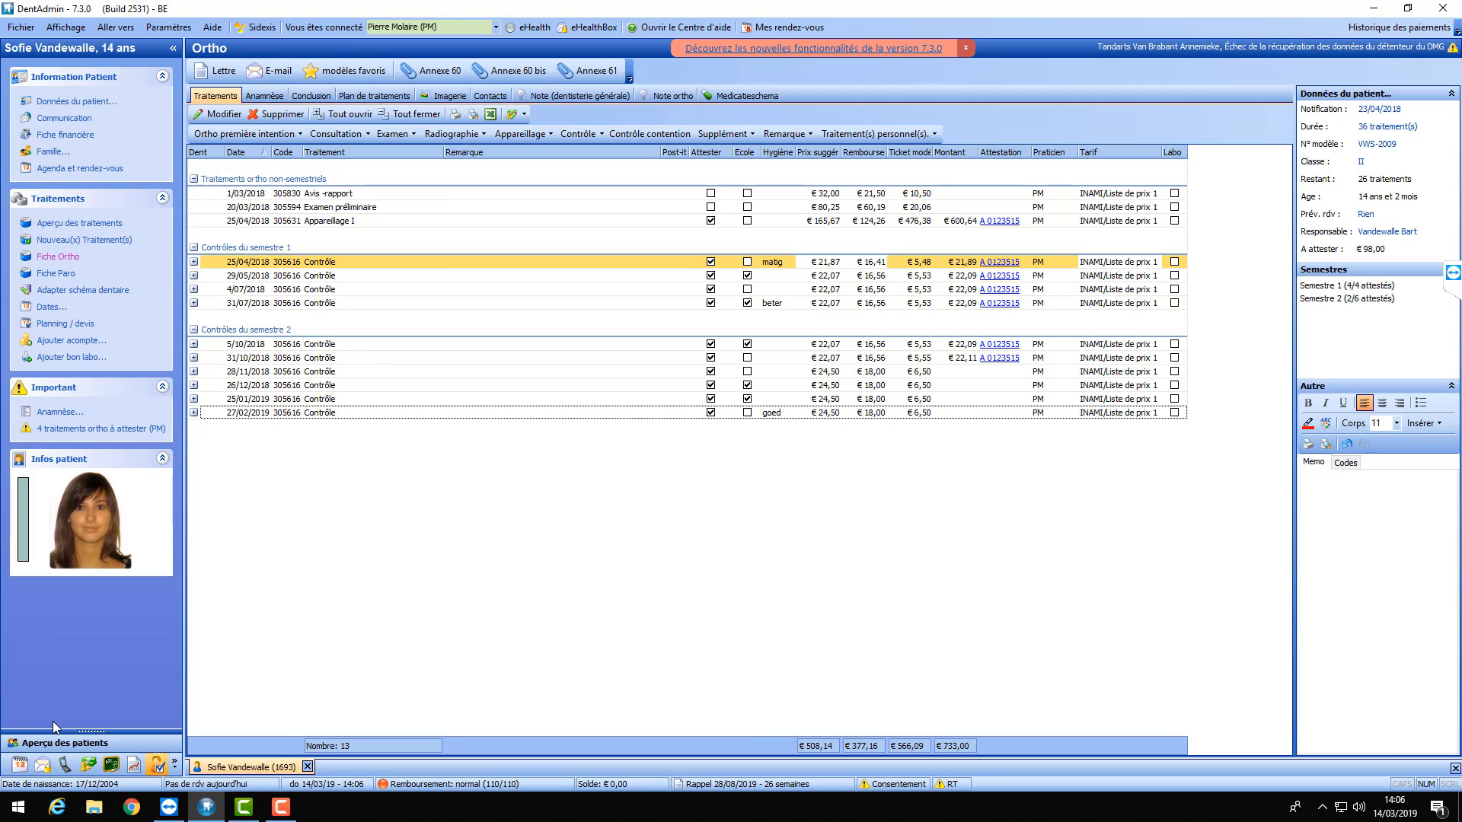
- Clear the name search, filter patients to ages 0 to 9, and open an 8-year-old's file
left_click(61, 745)
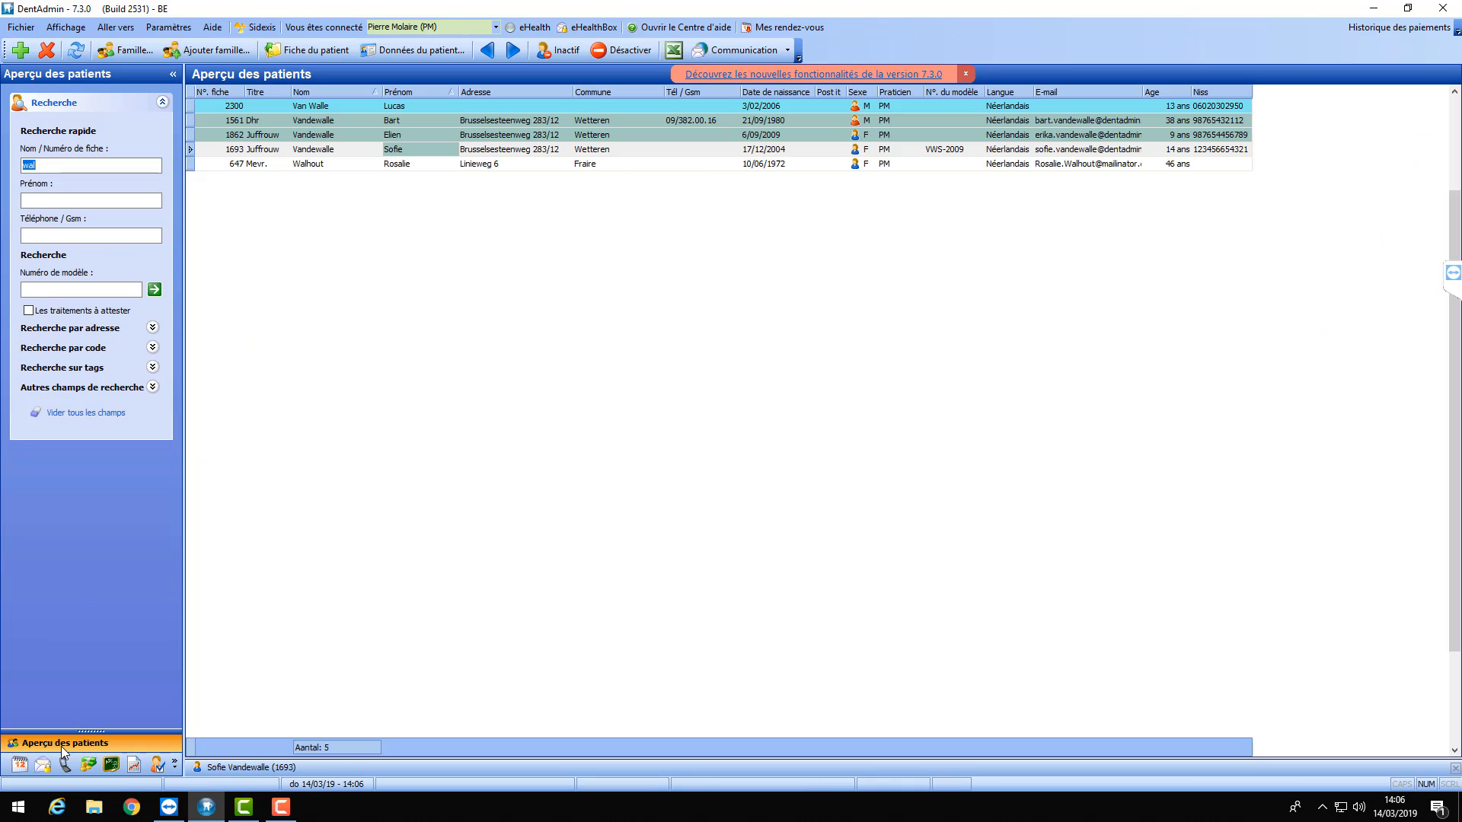
key("BackSpace")
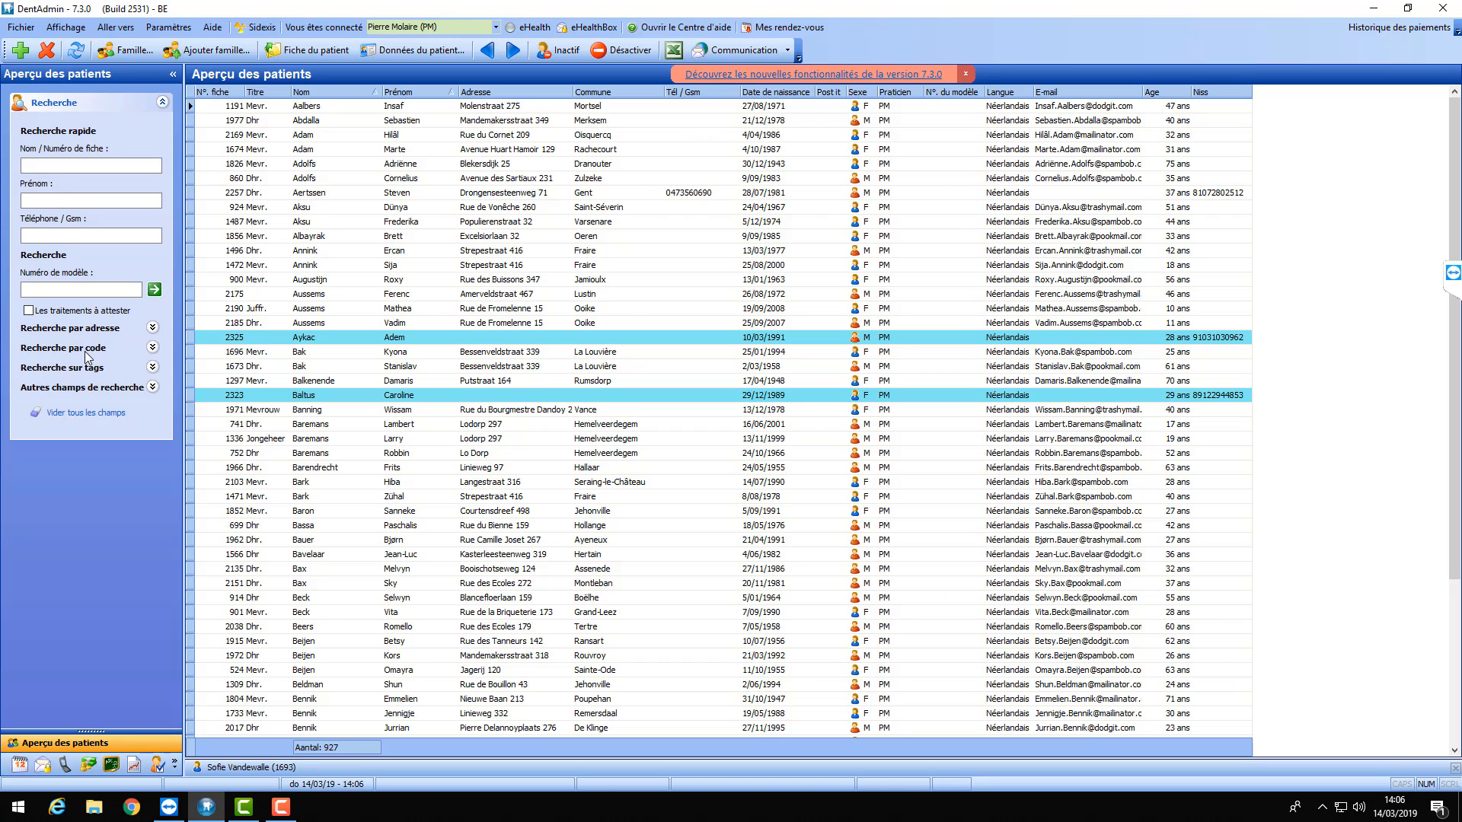
left_click(153, 387)
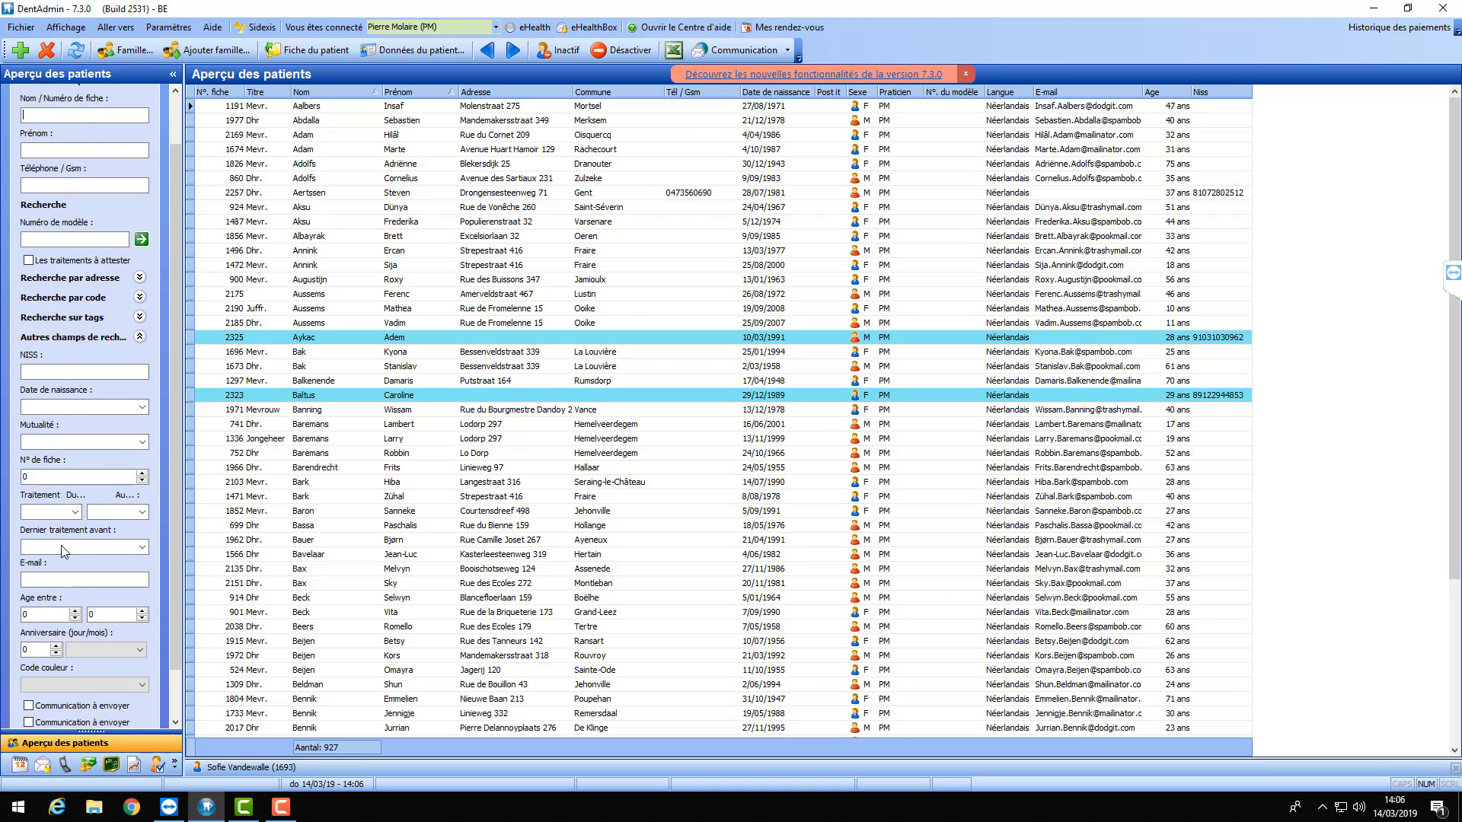
left_click(111, 565)
left_click_drag(112, 565, 0, 568)
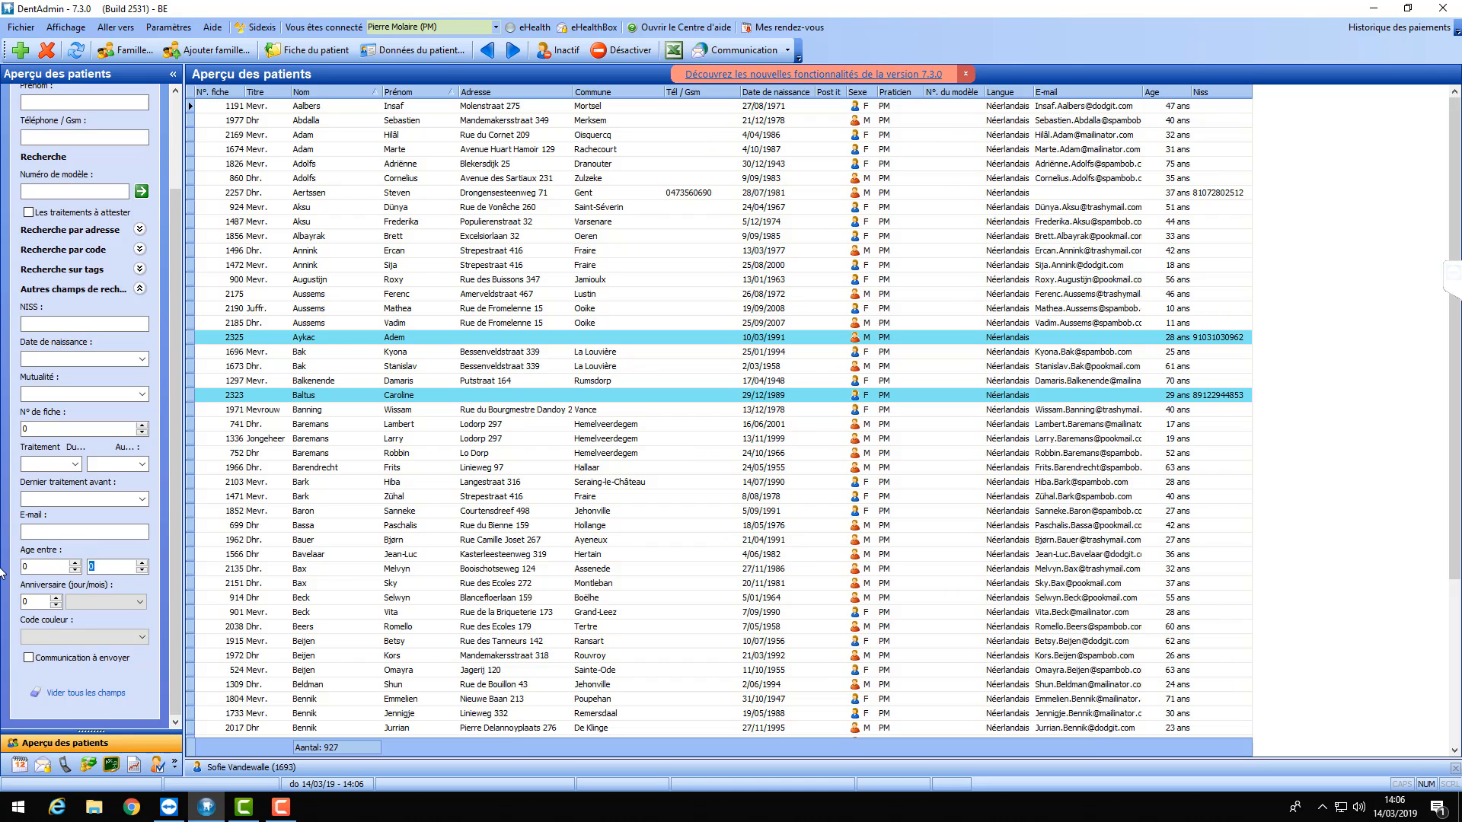
type("9")
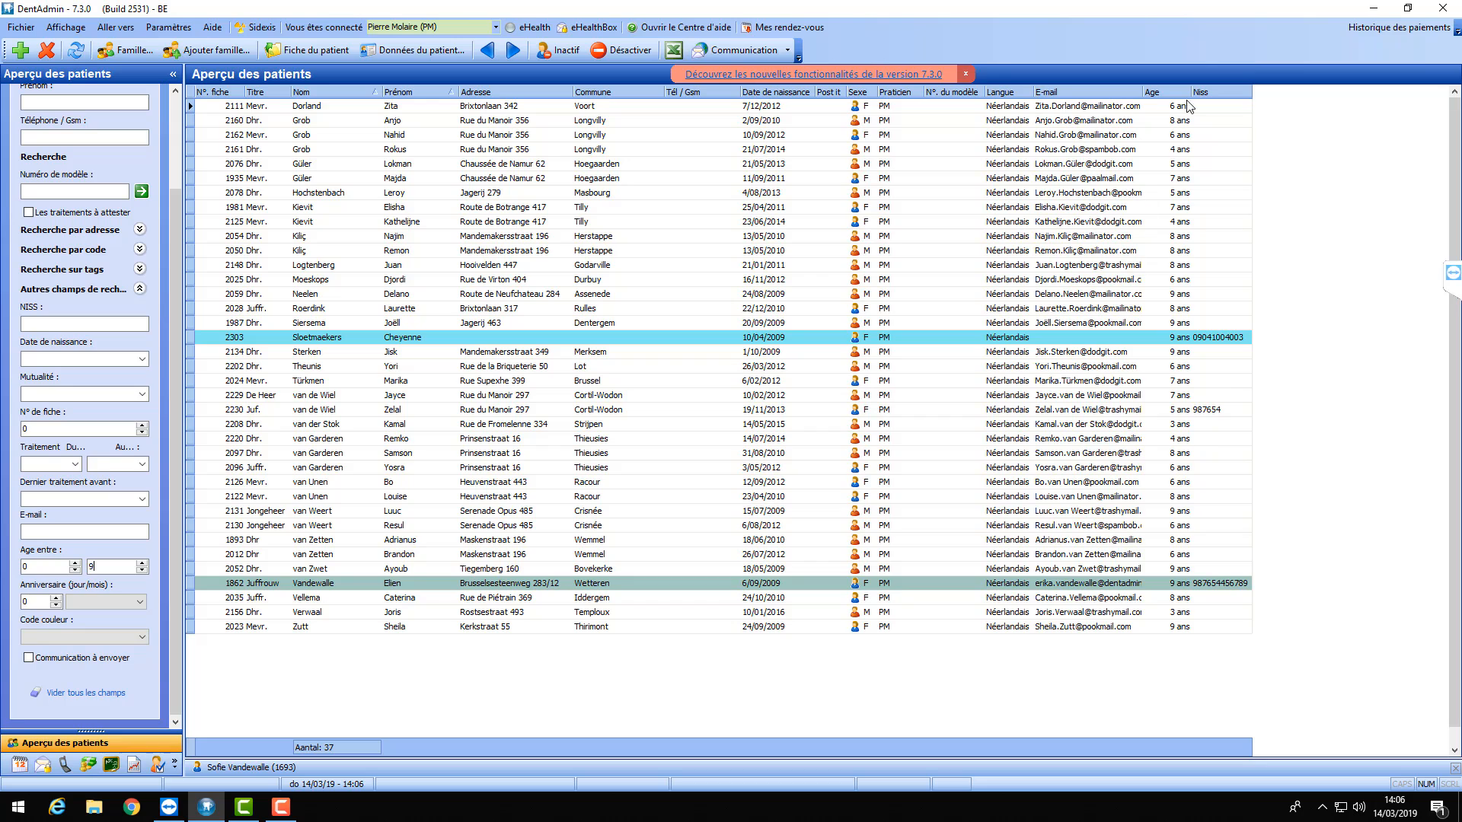
left_click(1169, 121)
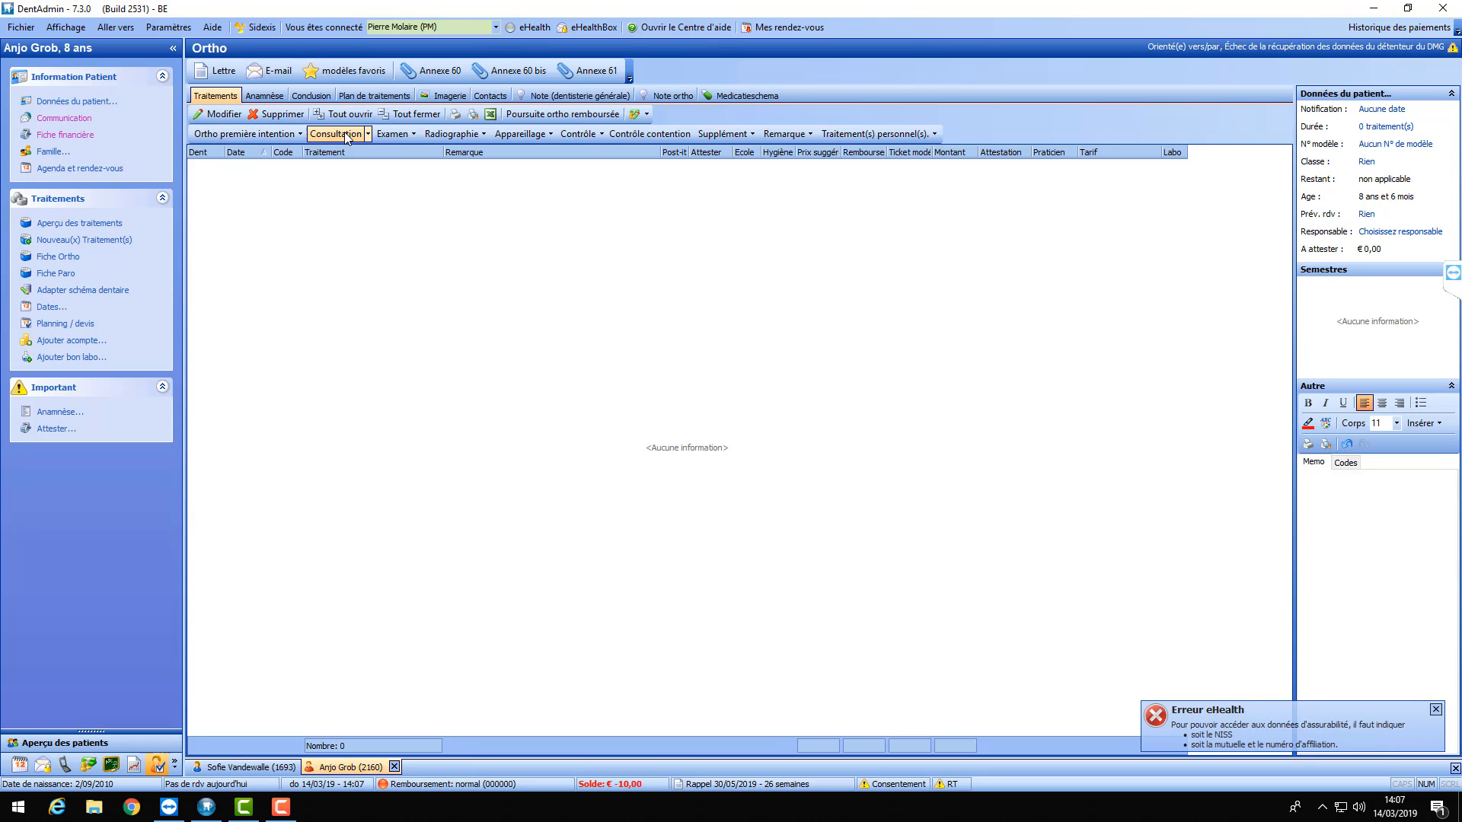
- Add the €204,00 first-intention start package dated 14/03/2019, then return to the 14-year-old's record
left_click(245, 134)
left_click(236, 156)
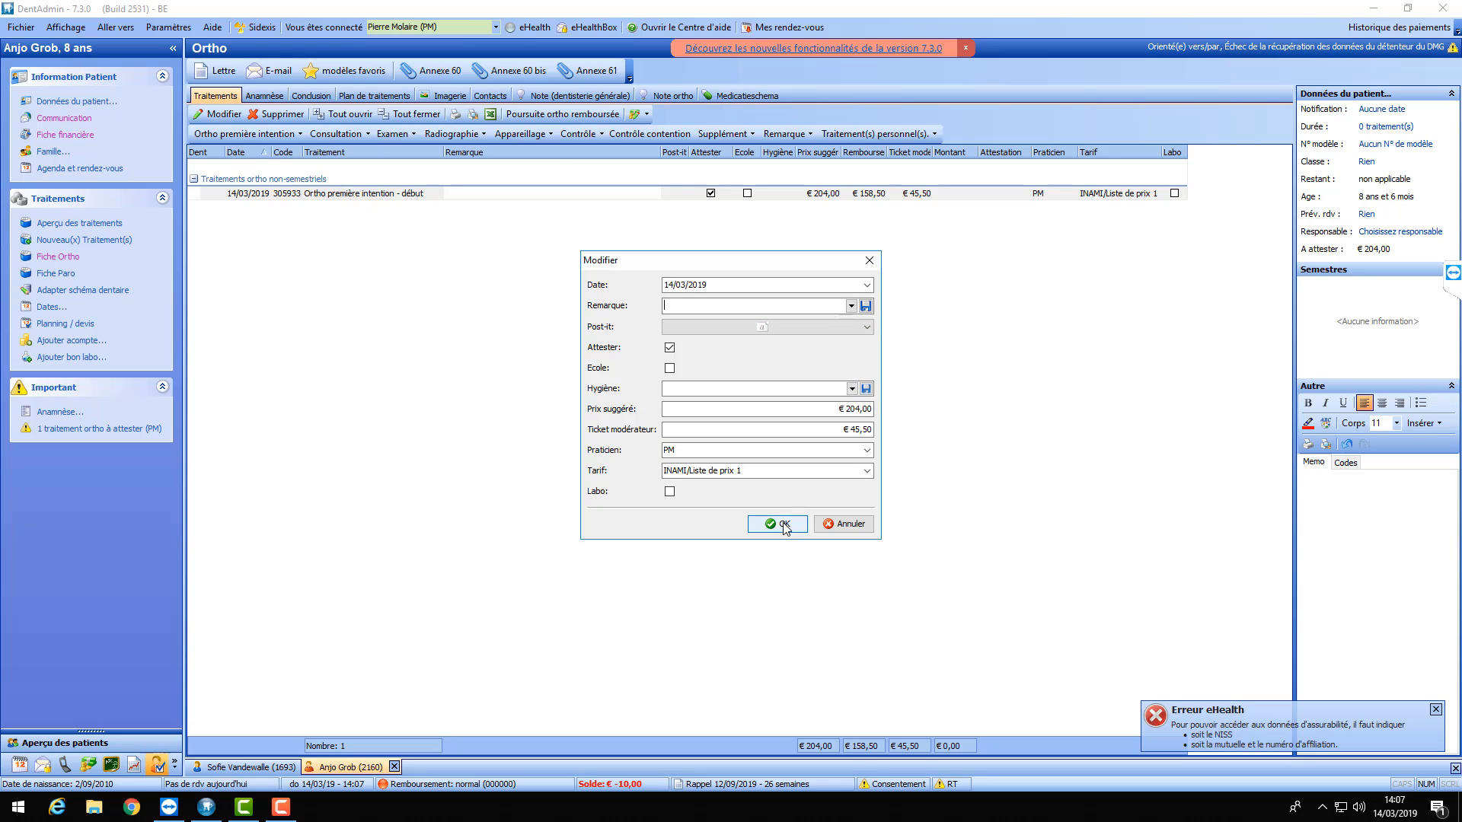
left_click(782, 524)
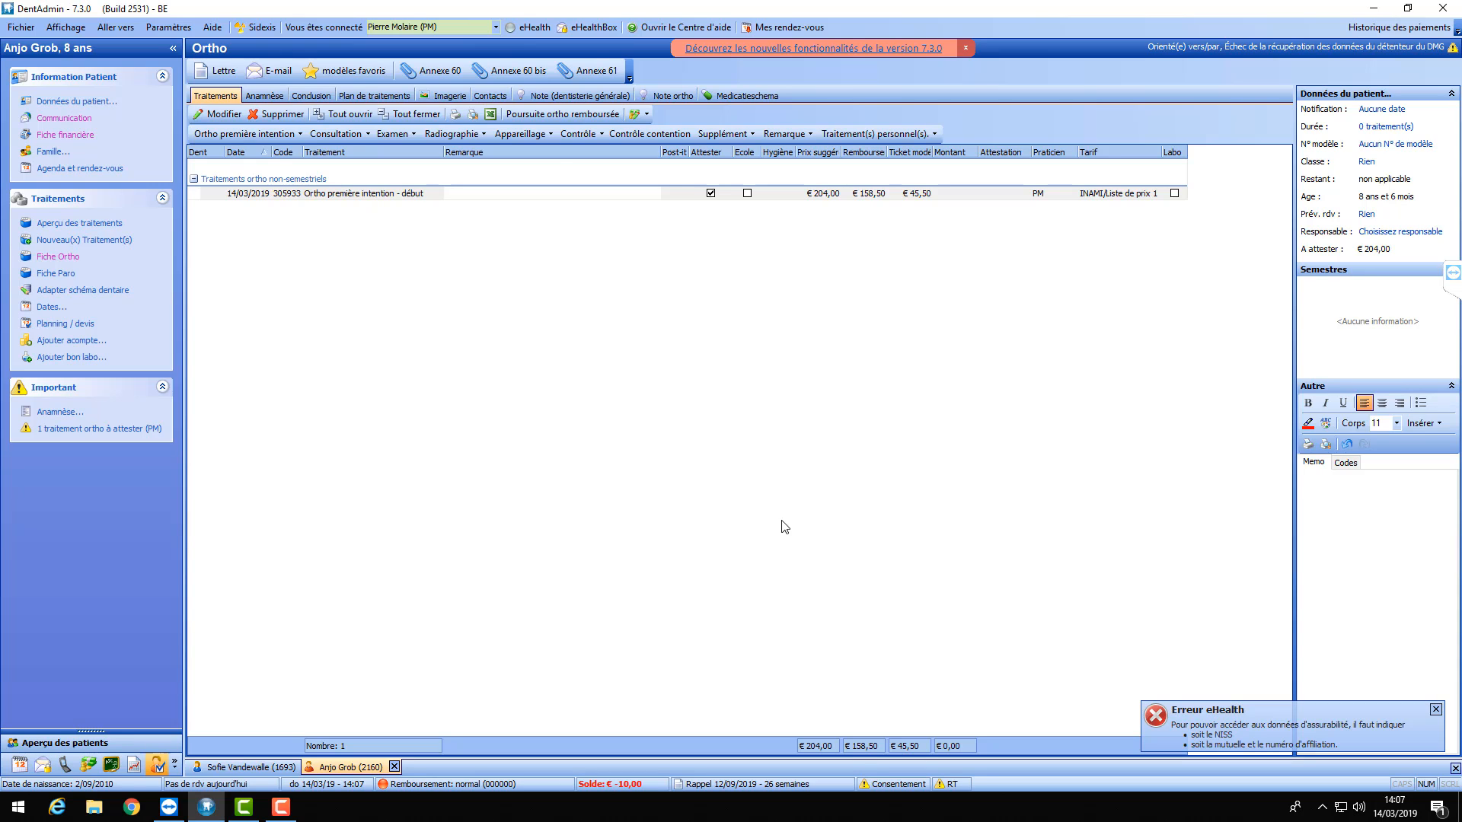
left_click(284, 195)
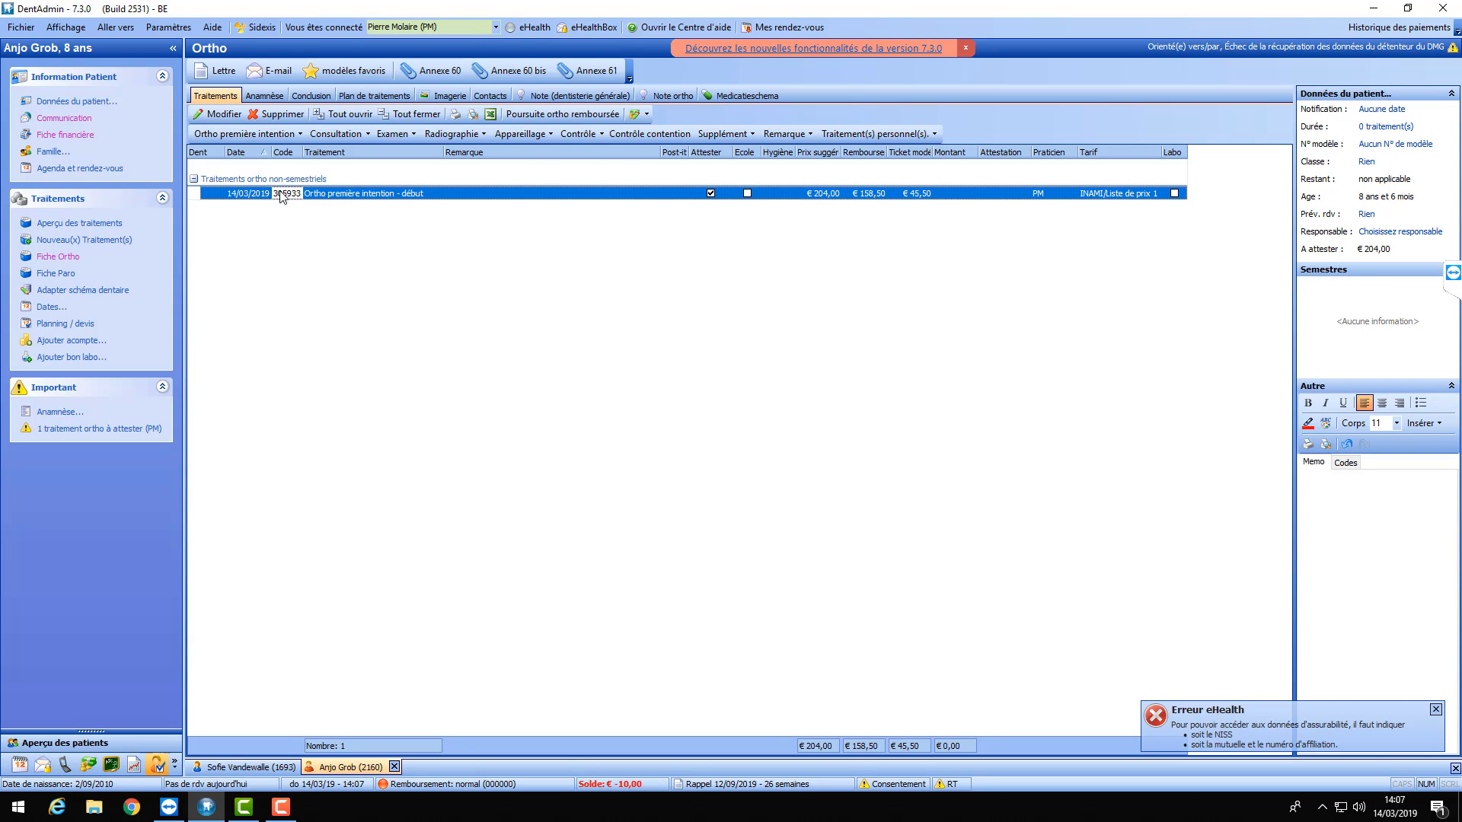
left_click(233, 766)
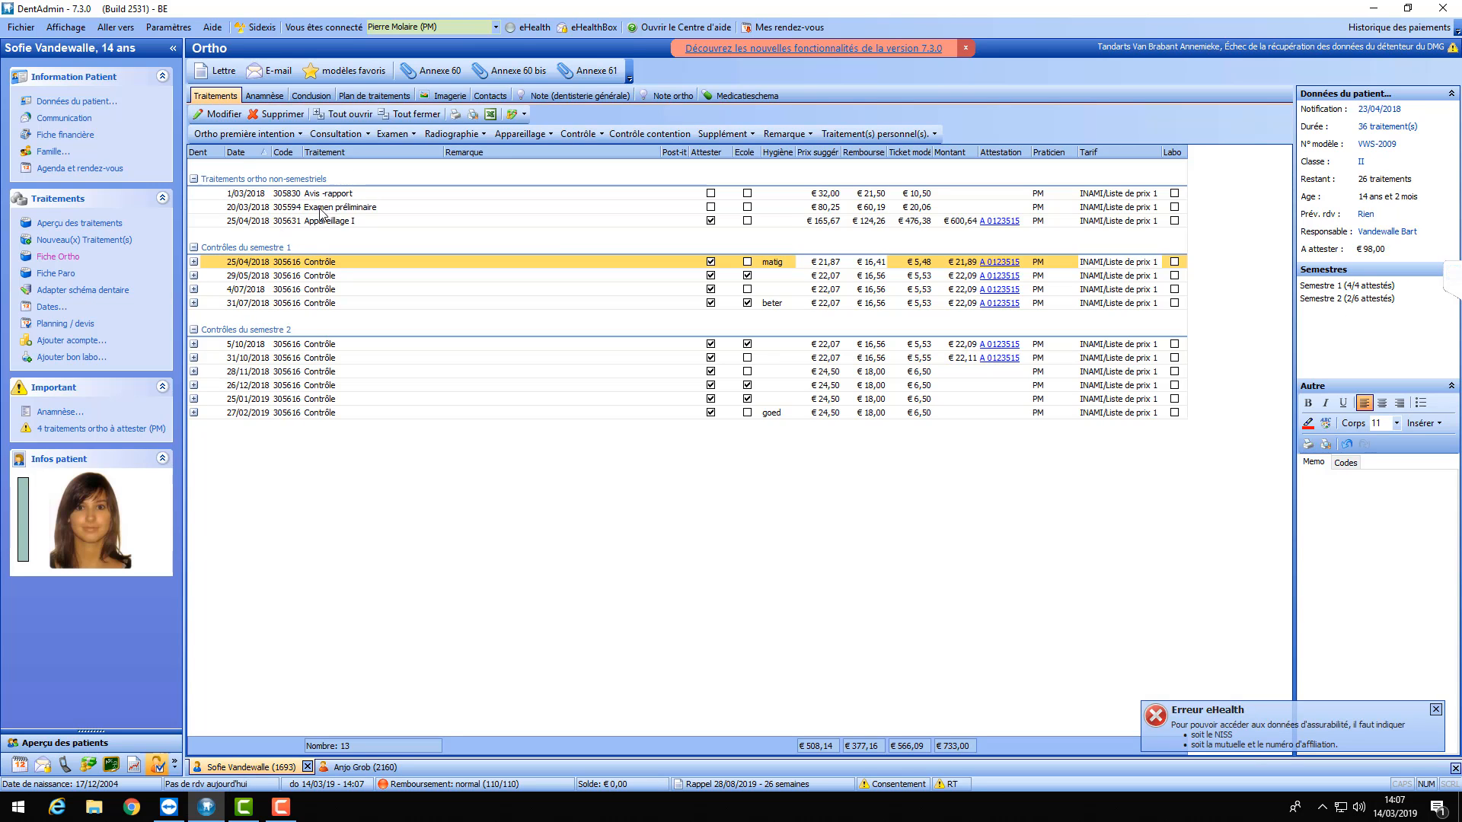
left_click(243, 135)
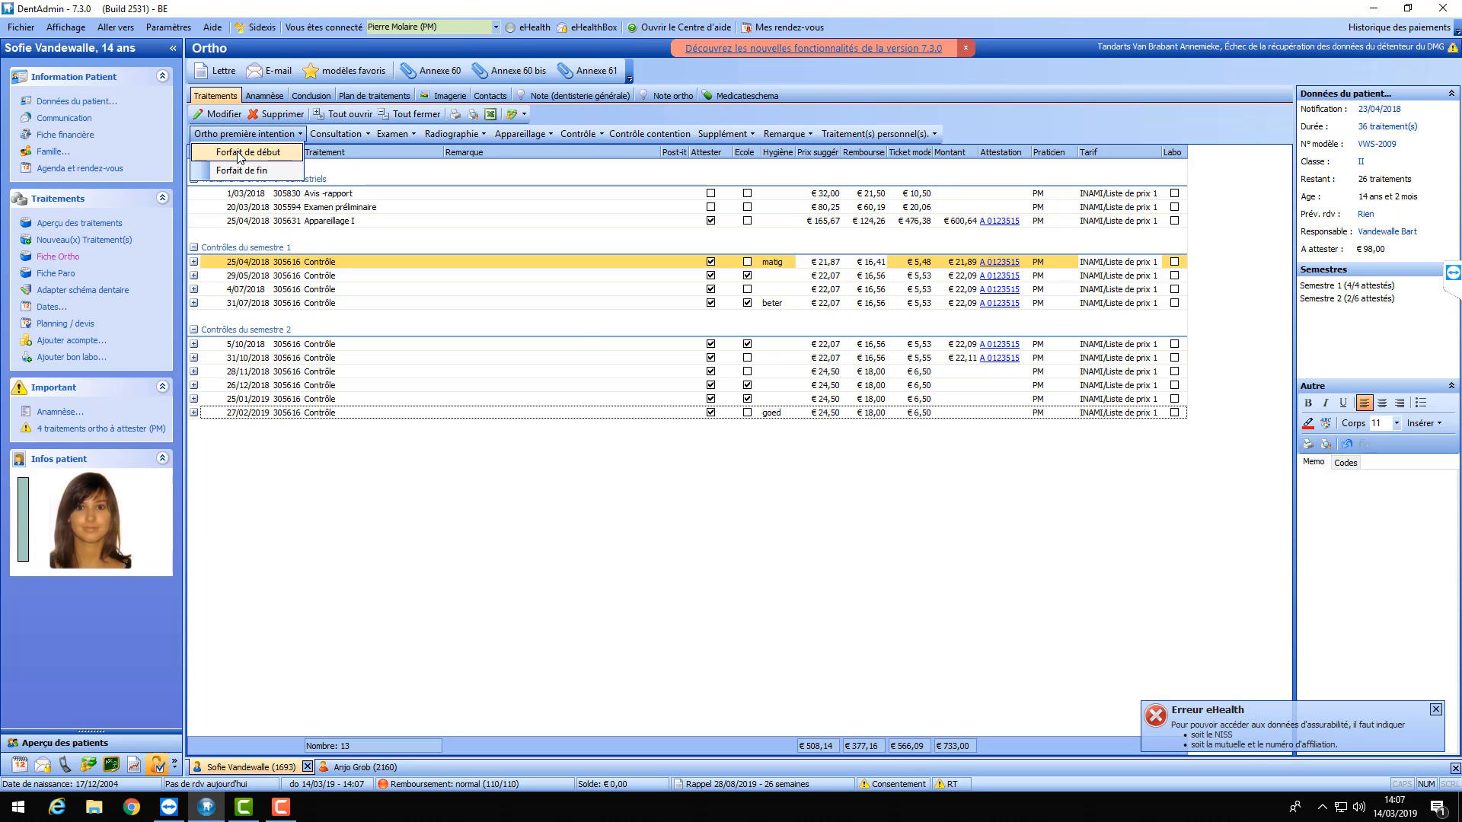
left_click(241, 154)
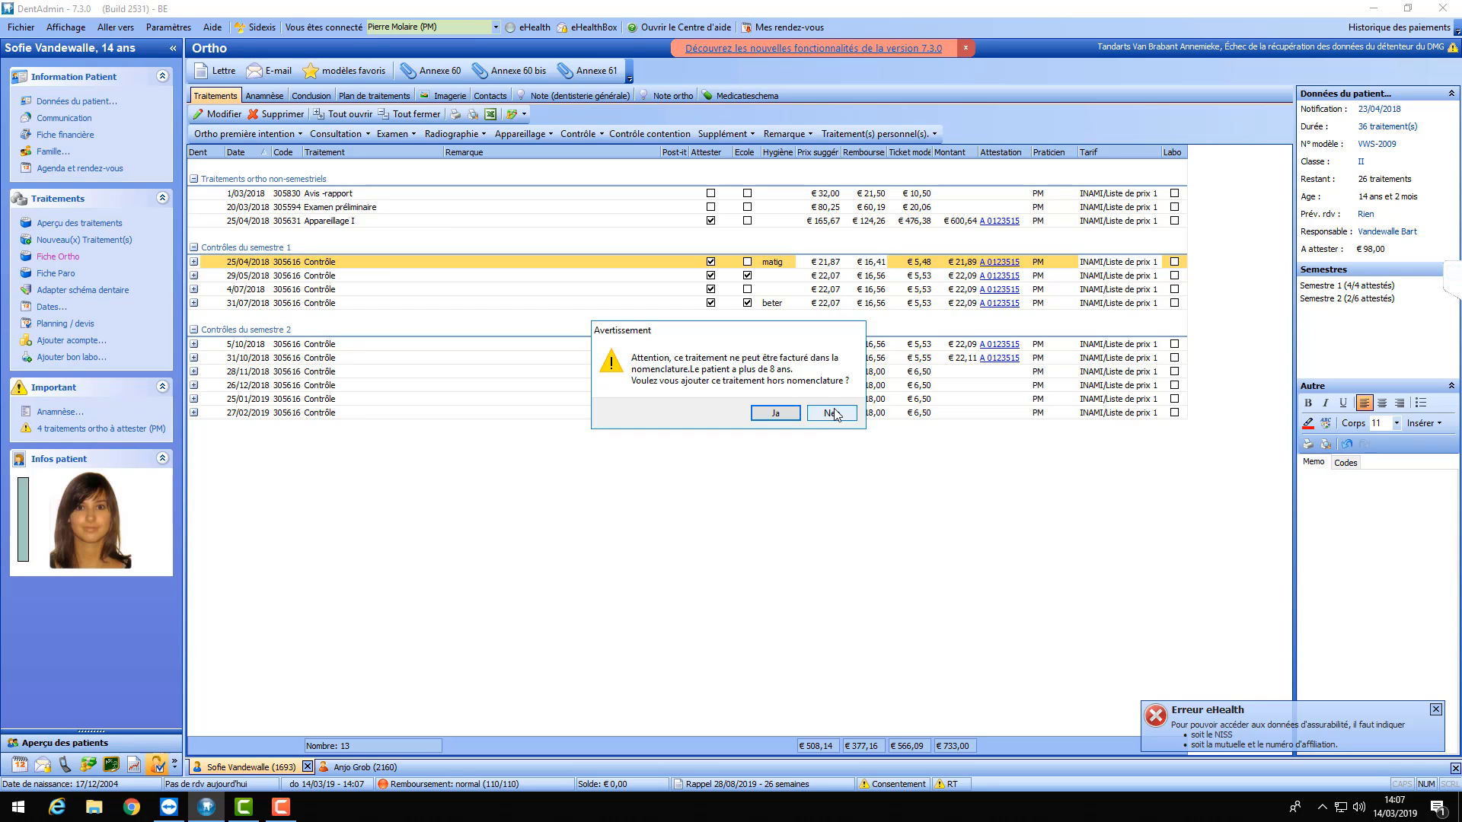
left_click(775, 412)
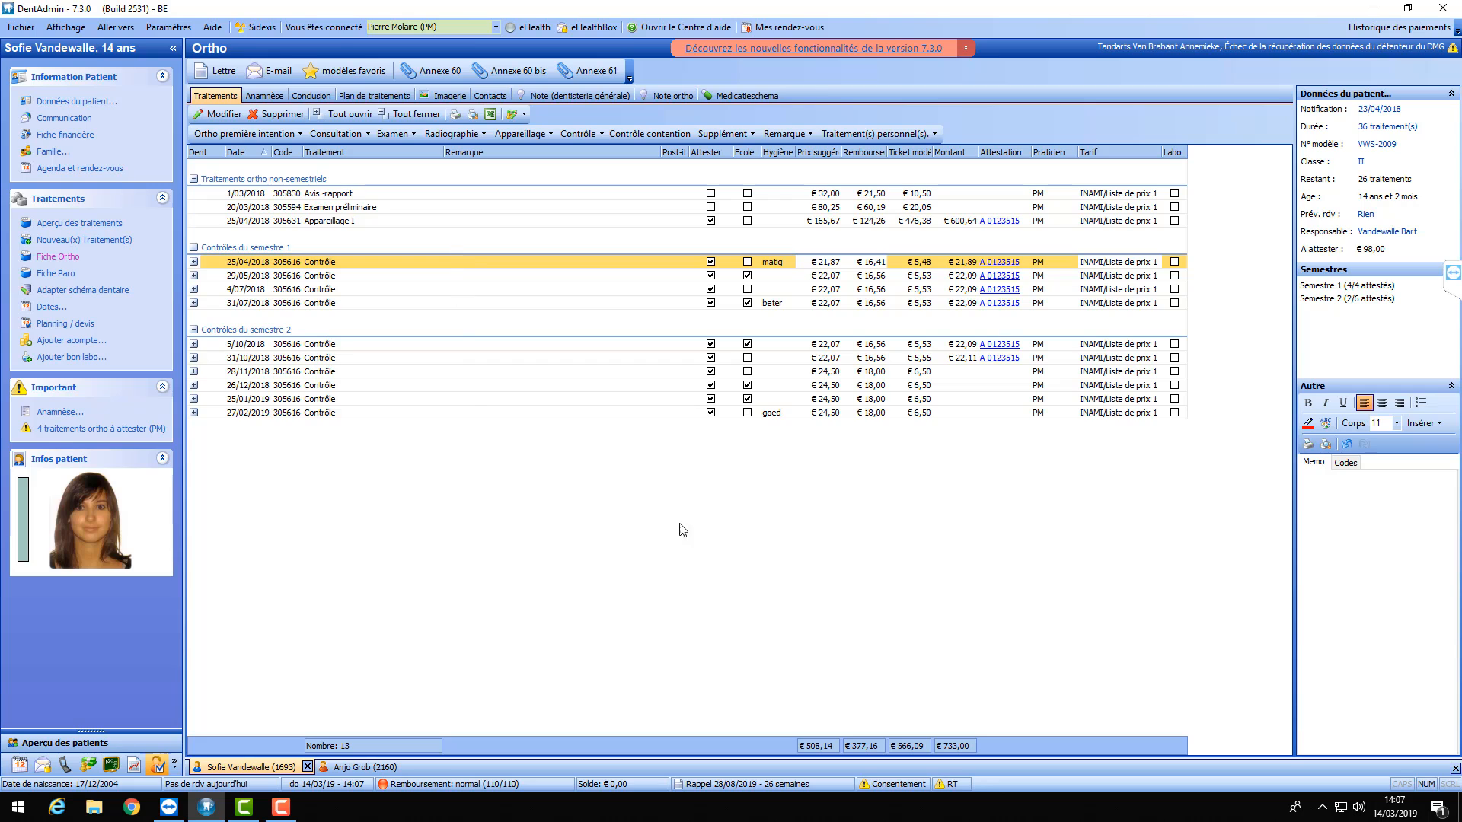
left_click(1452, 275)
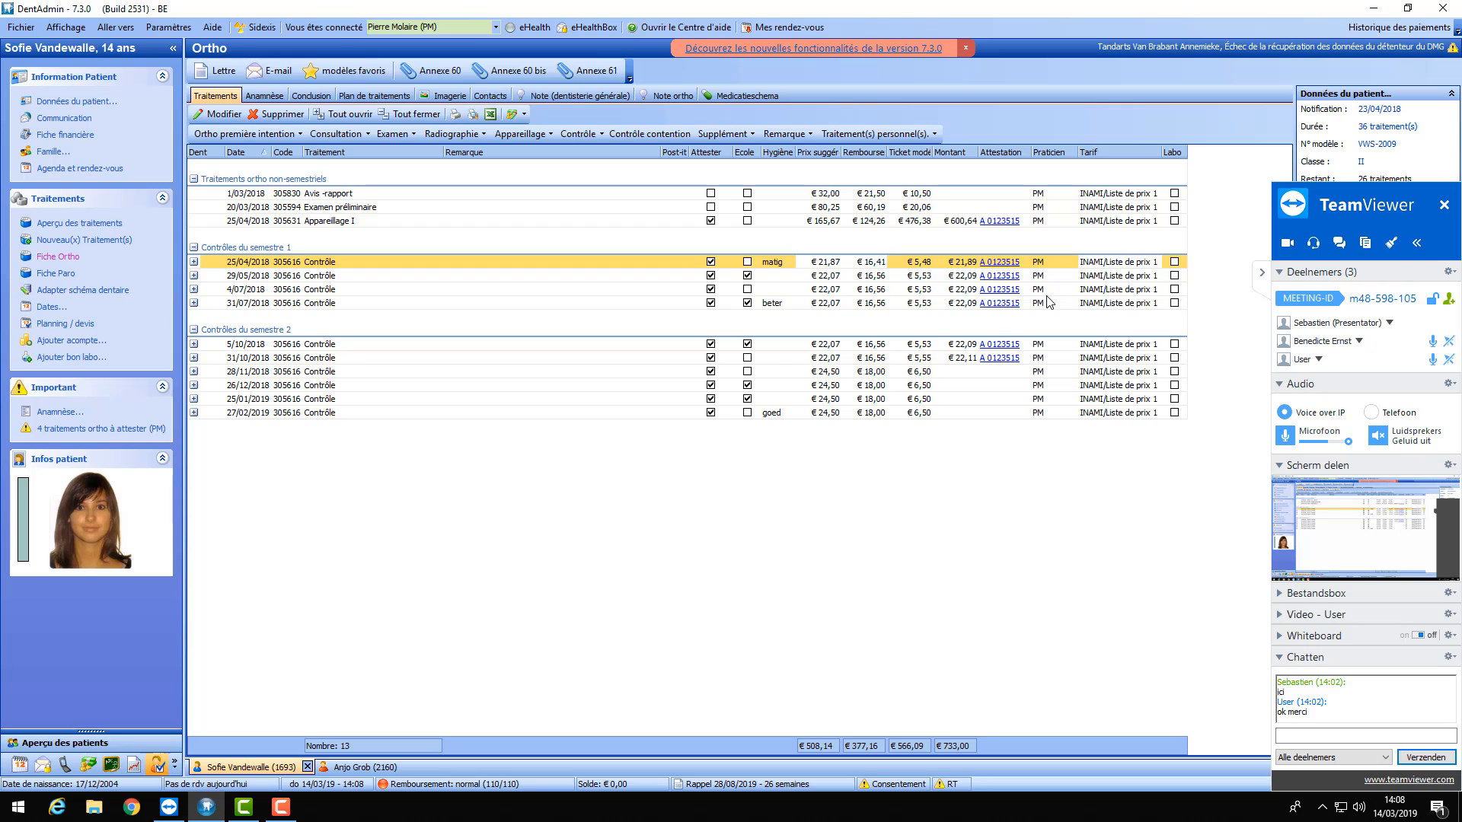
left_click(1264, 276)
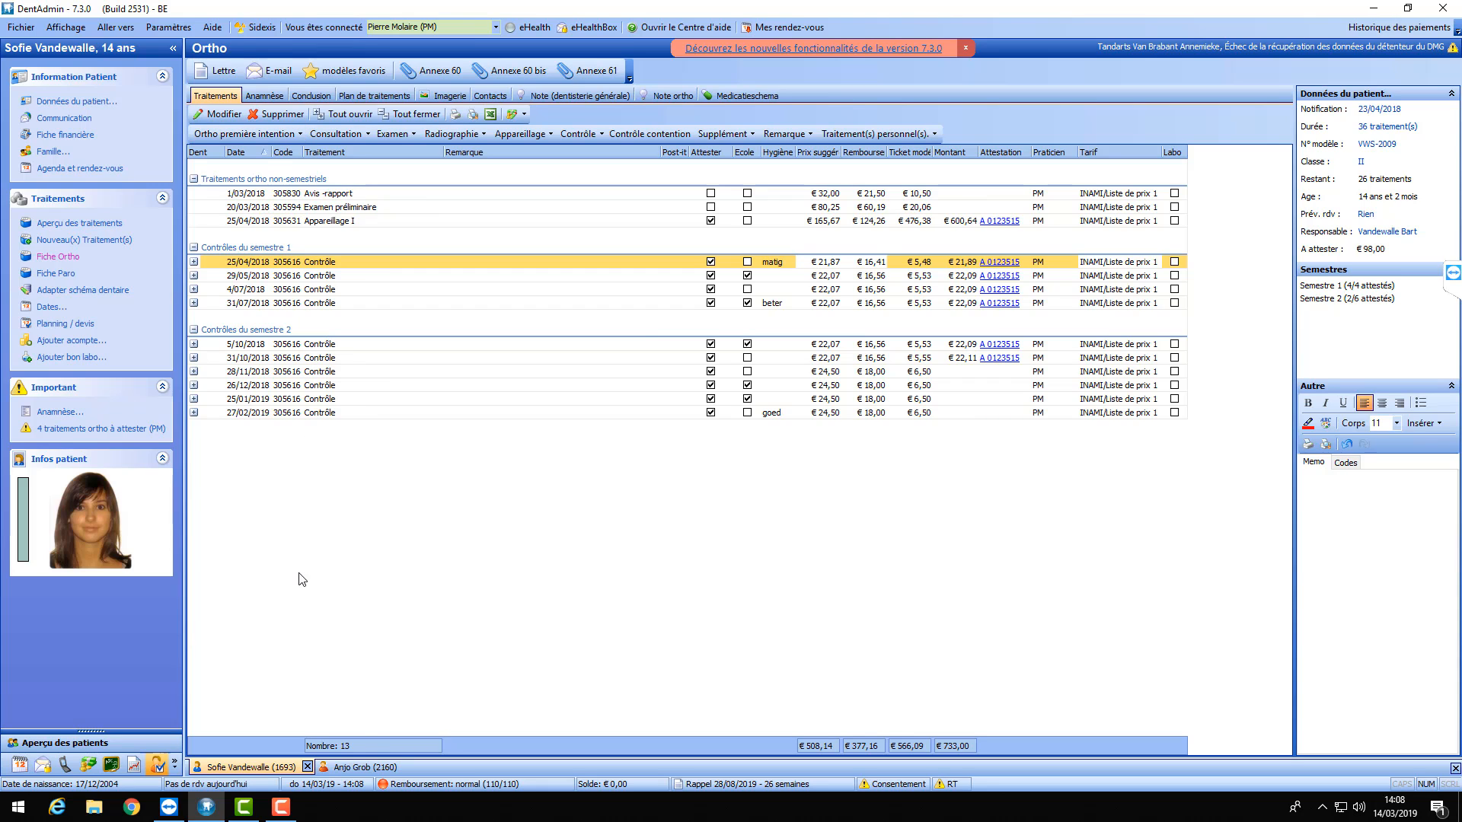
- On the 8-year-old's record, attempt another first-intention package and decline the out-of-nomenclature warning
left_click(354, 767)
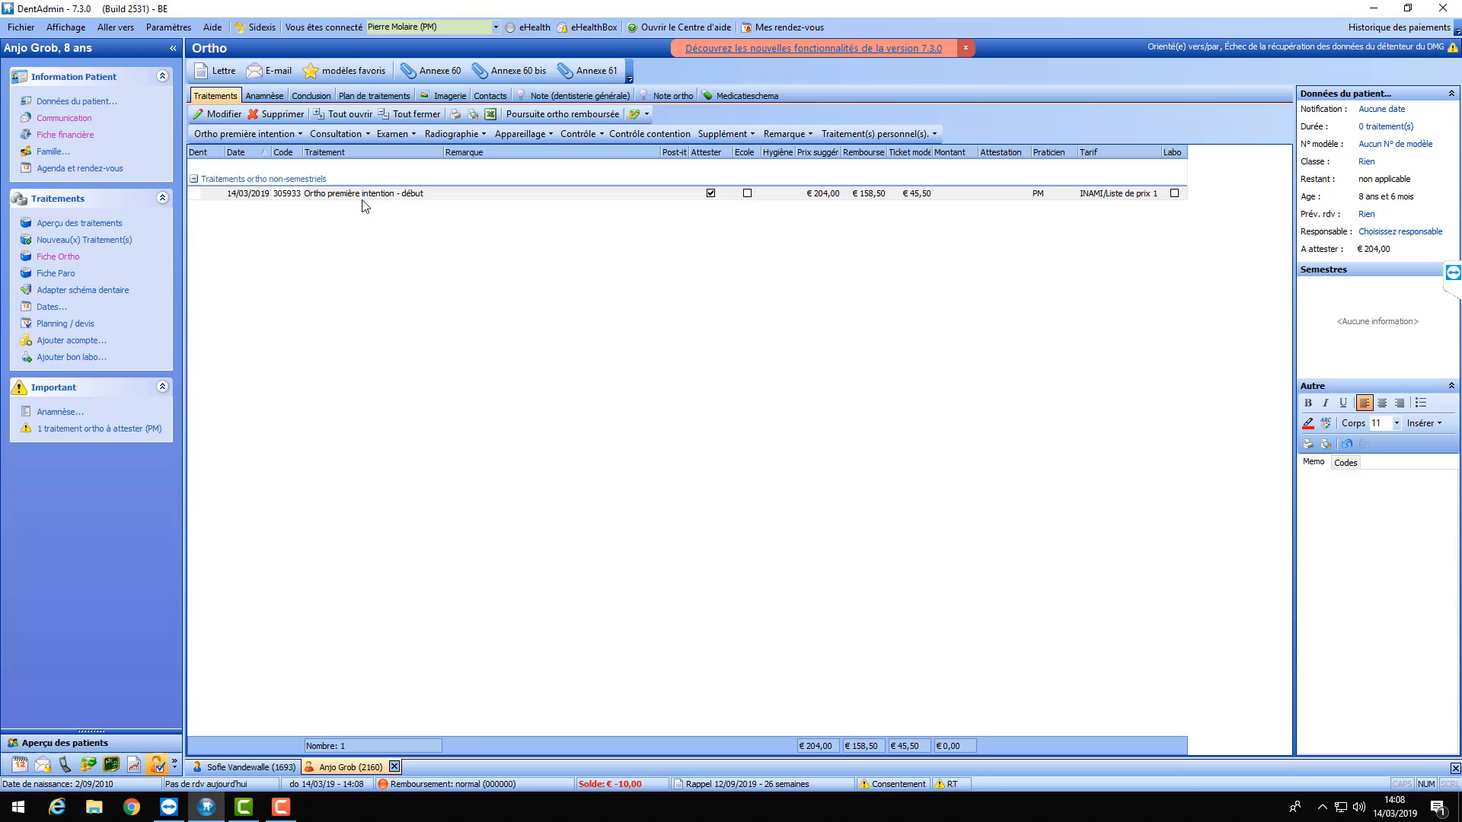
left_click(368, 195)
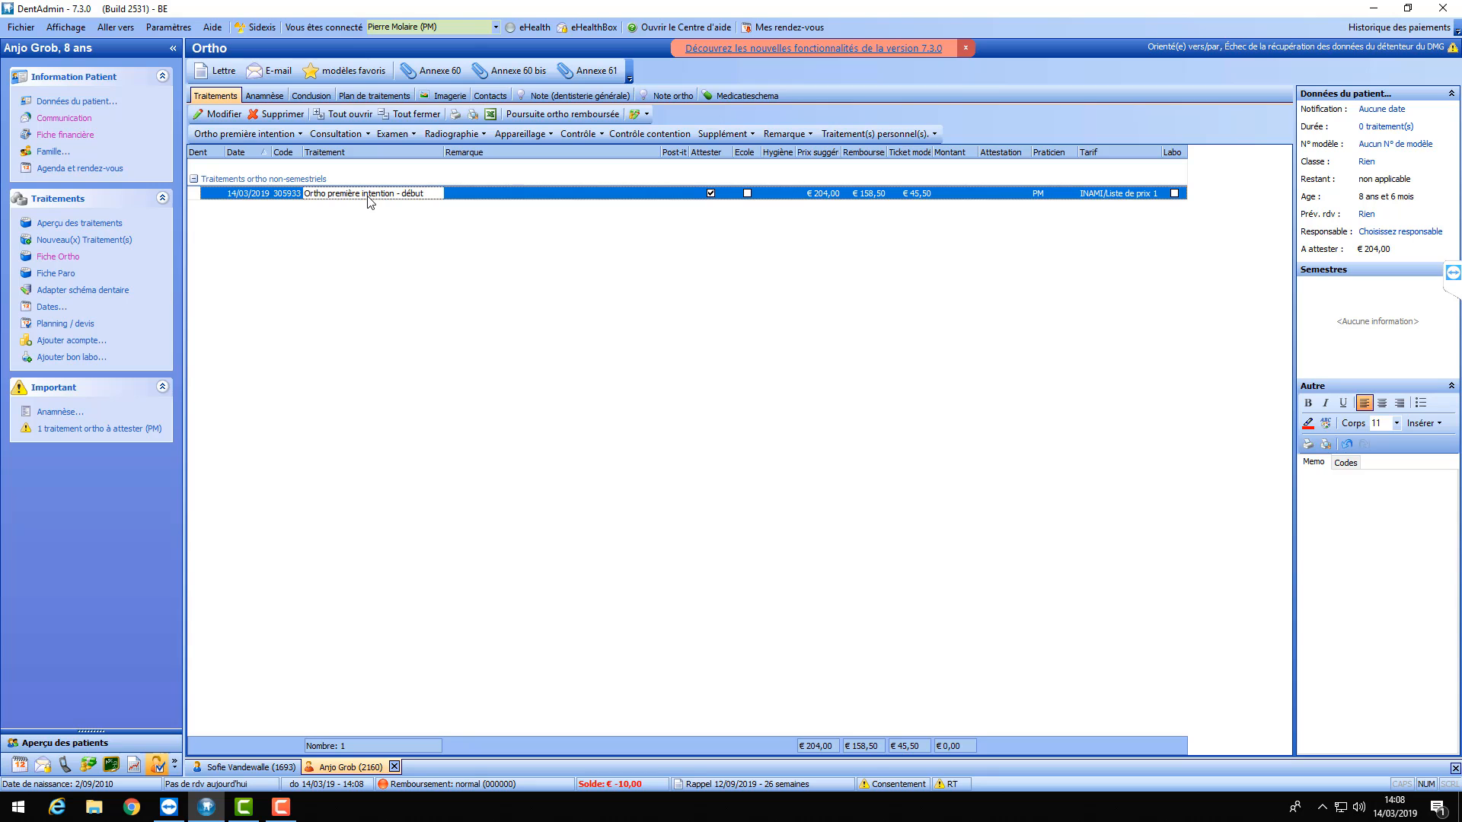
left_click(243, 134)
left_click(236, 172)
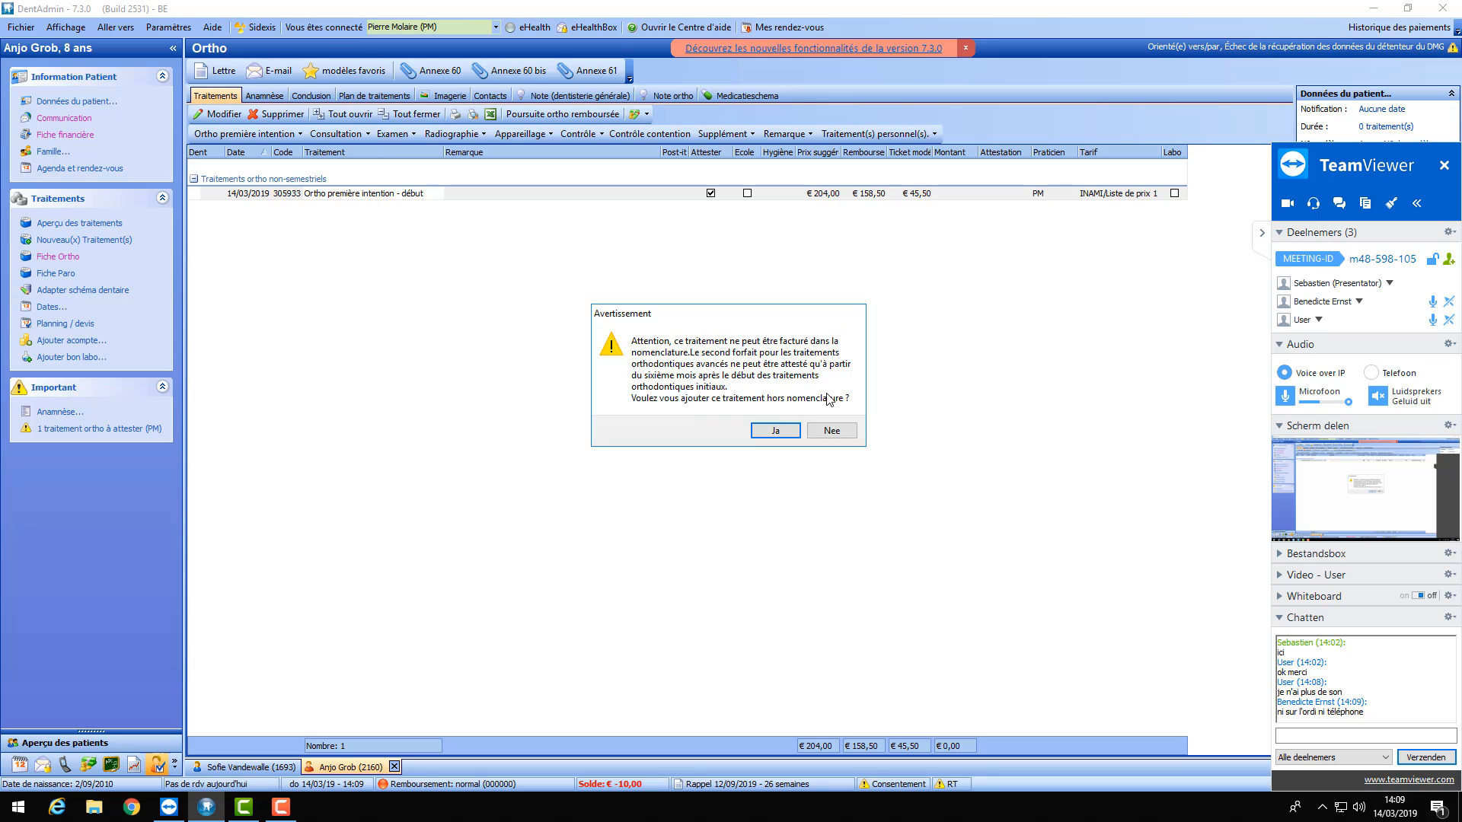
left_click(281, 806)
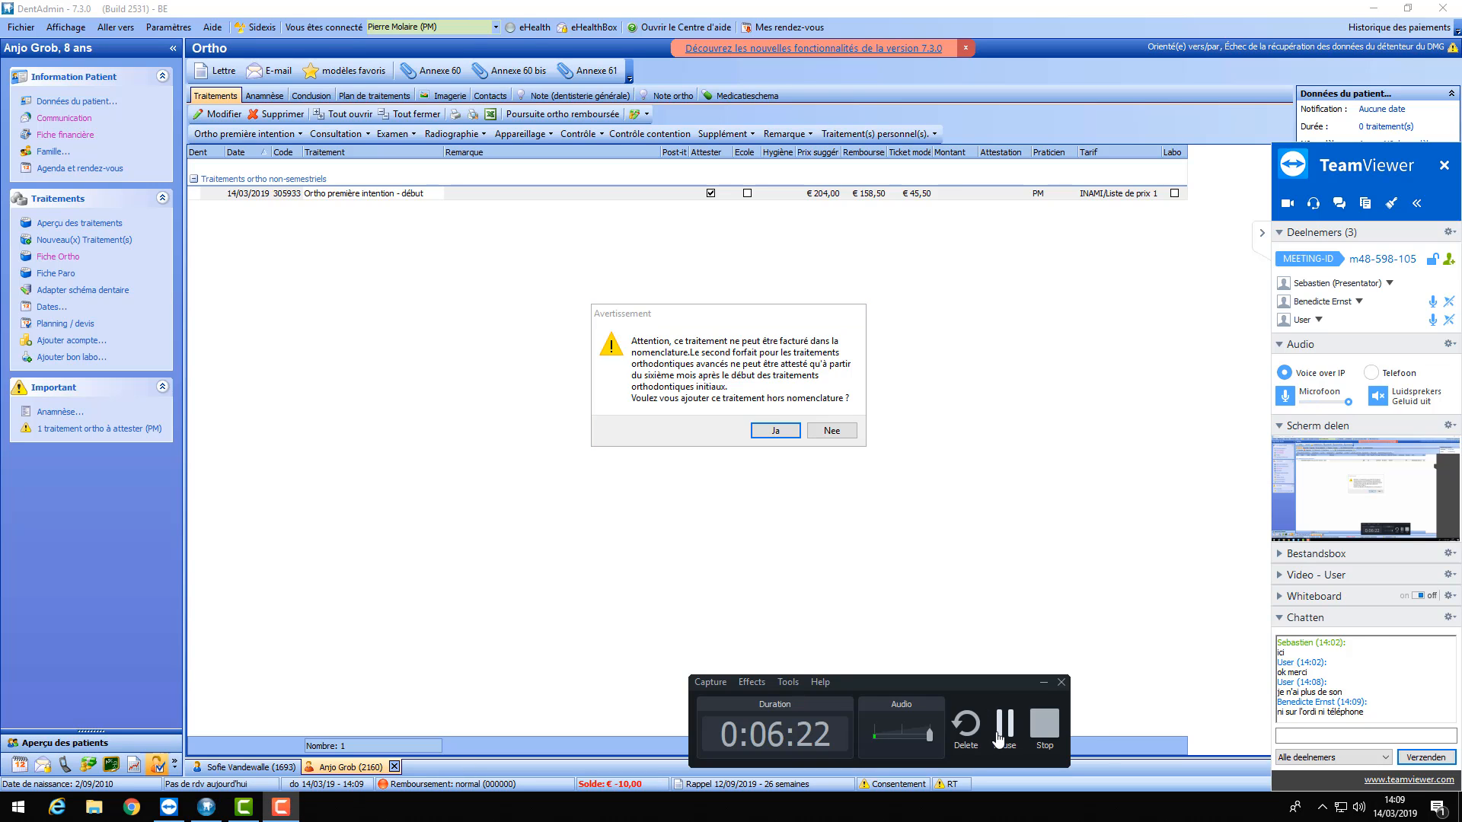
left_click(999, 731)
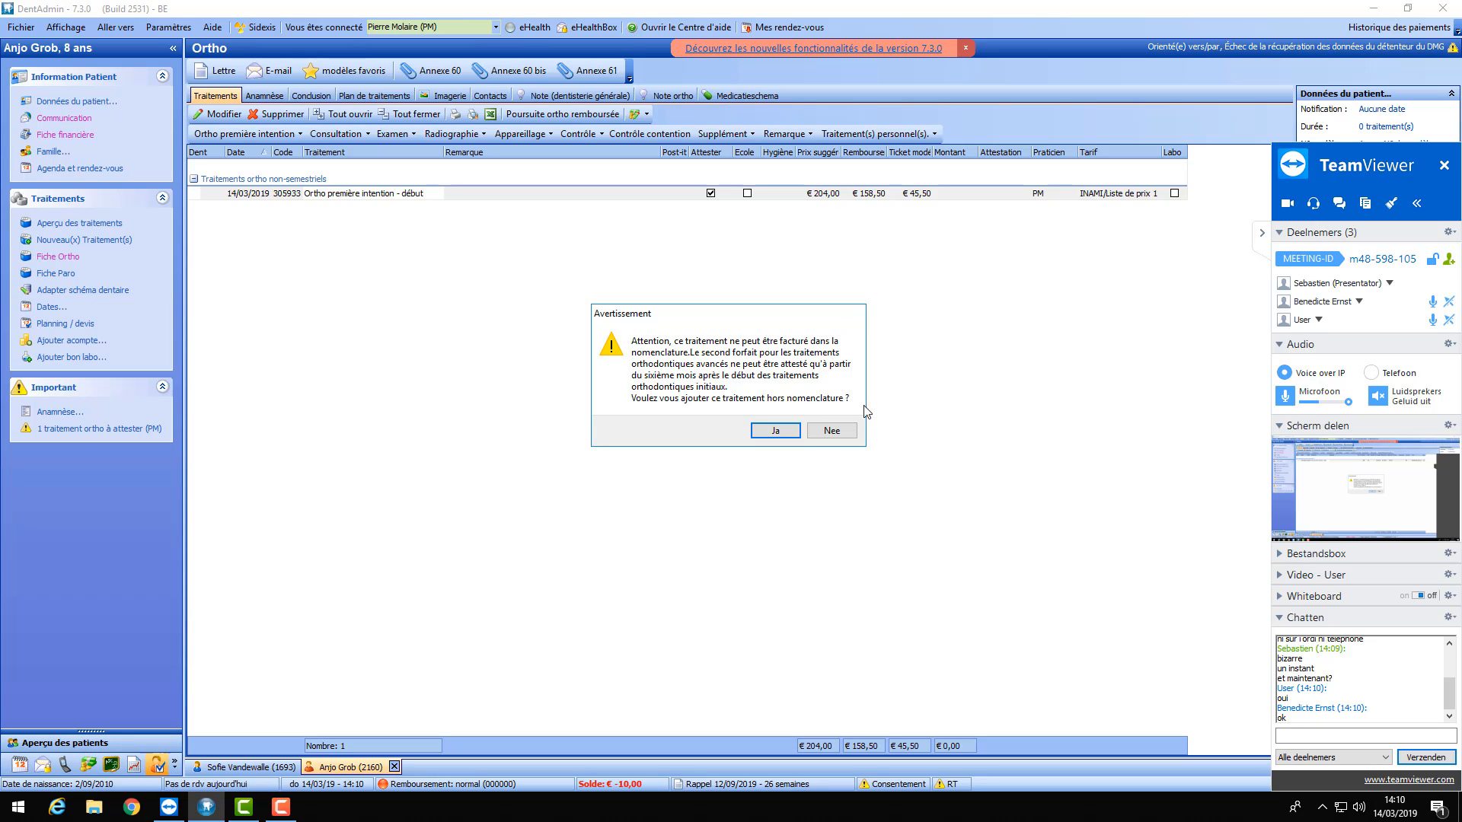
left_click(831, 430)
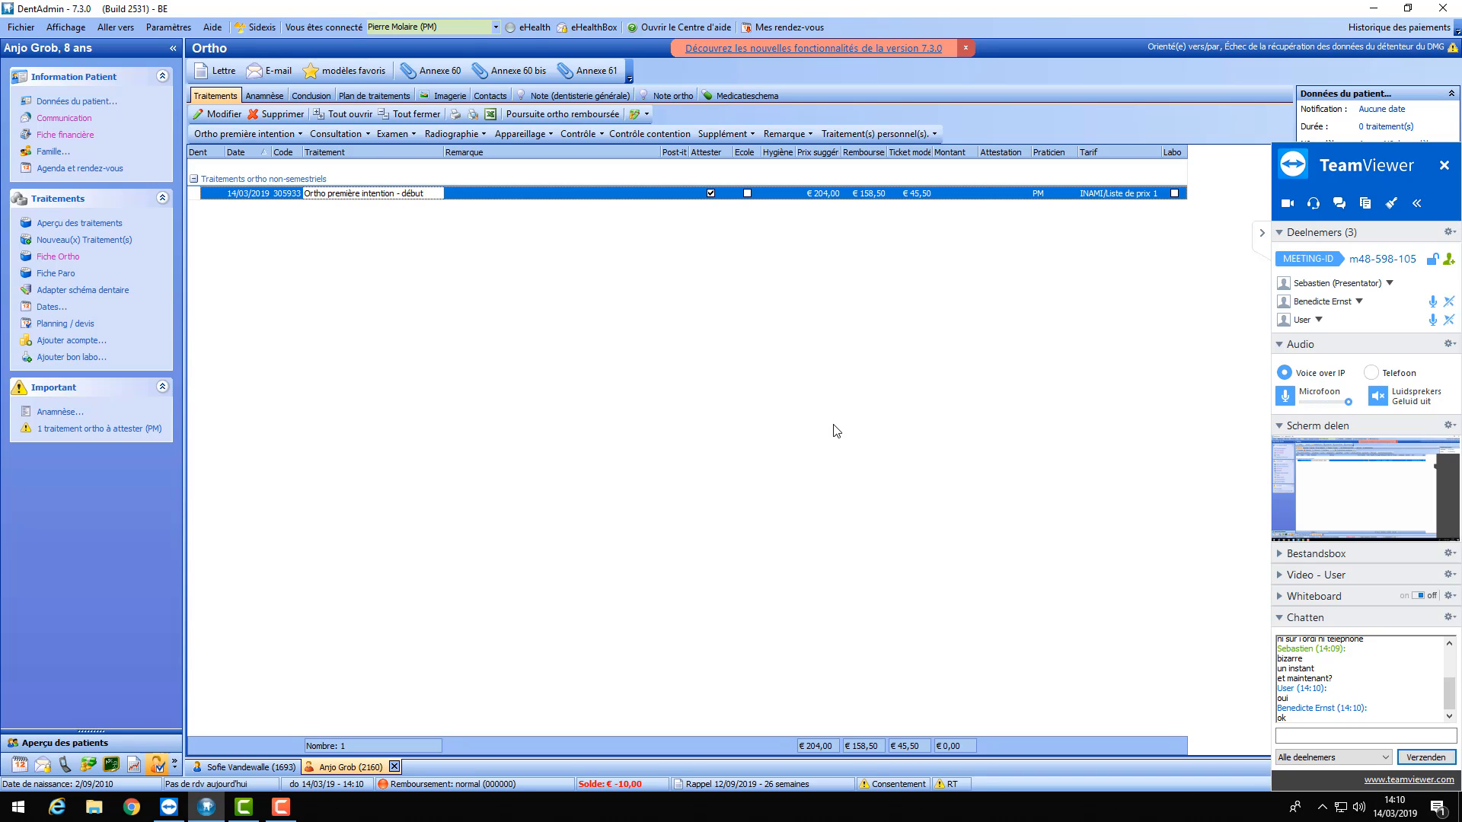
- Choose 'Consultation au cabinet' from the Consultation dropdown to bring up the Dentition dialog
left_click(369, 134)
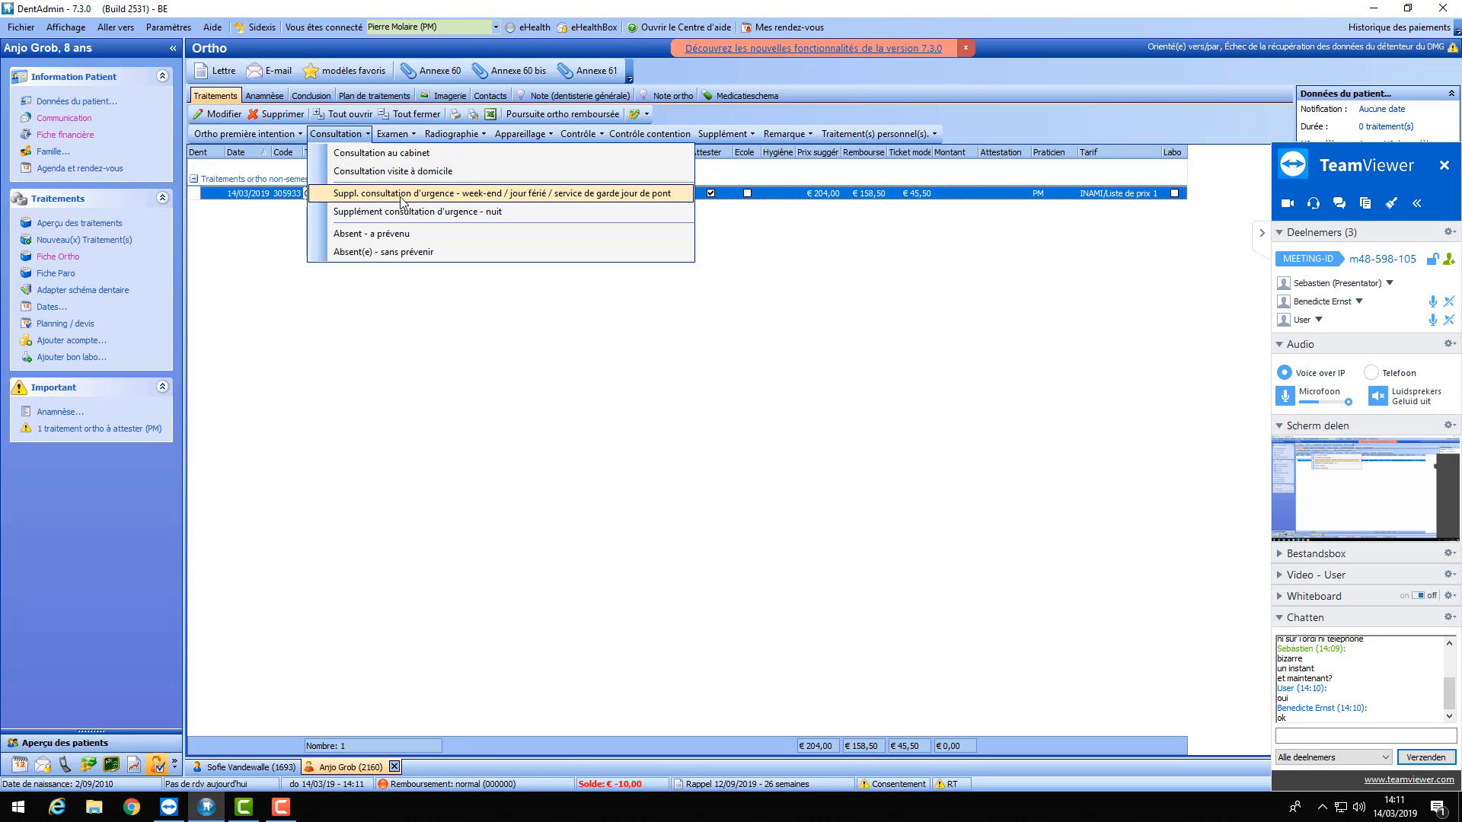
left_click(370, 134)
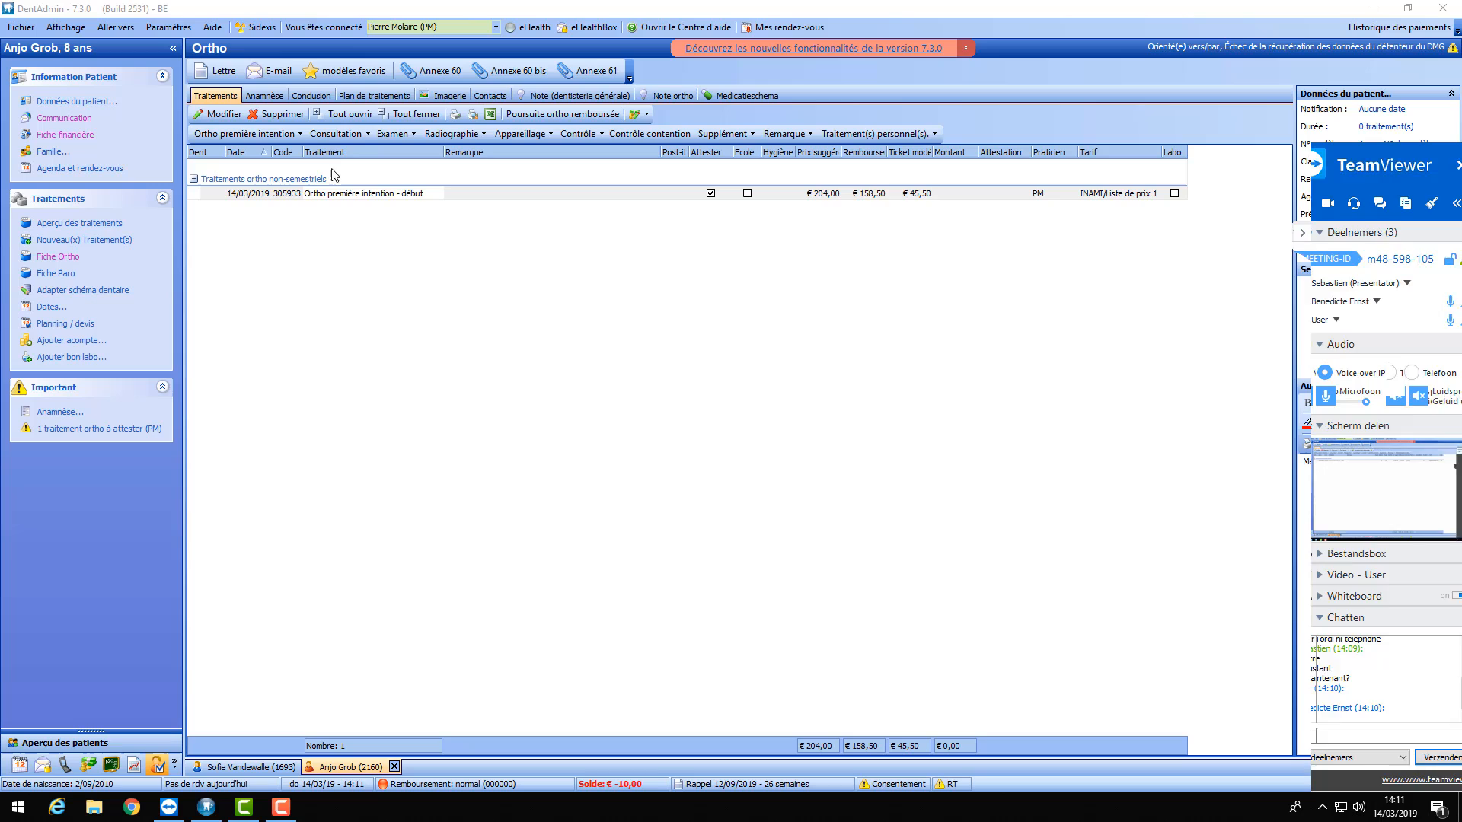
left_click(371, 134)
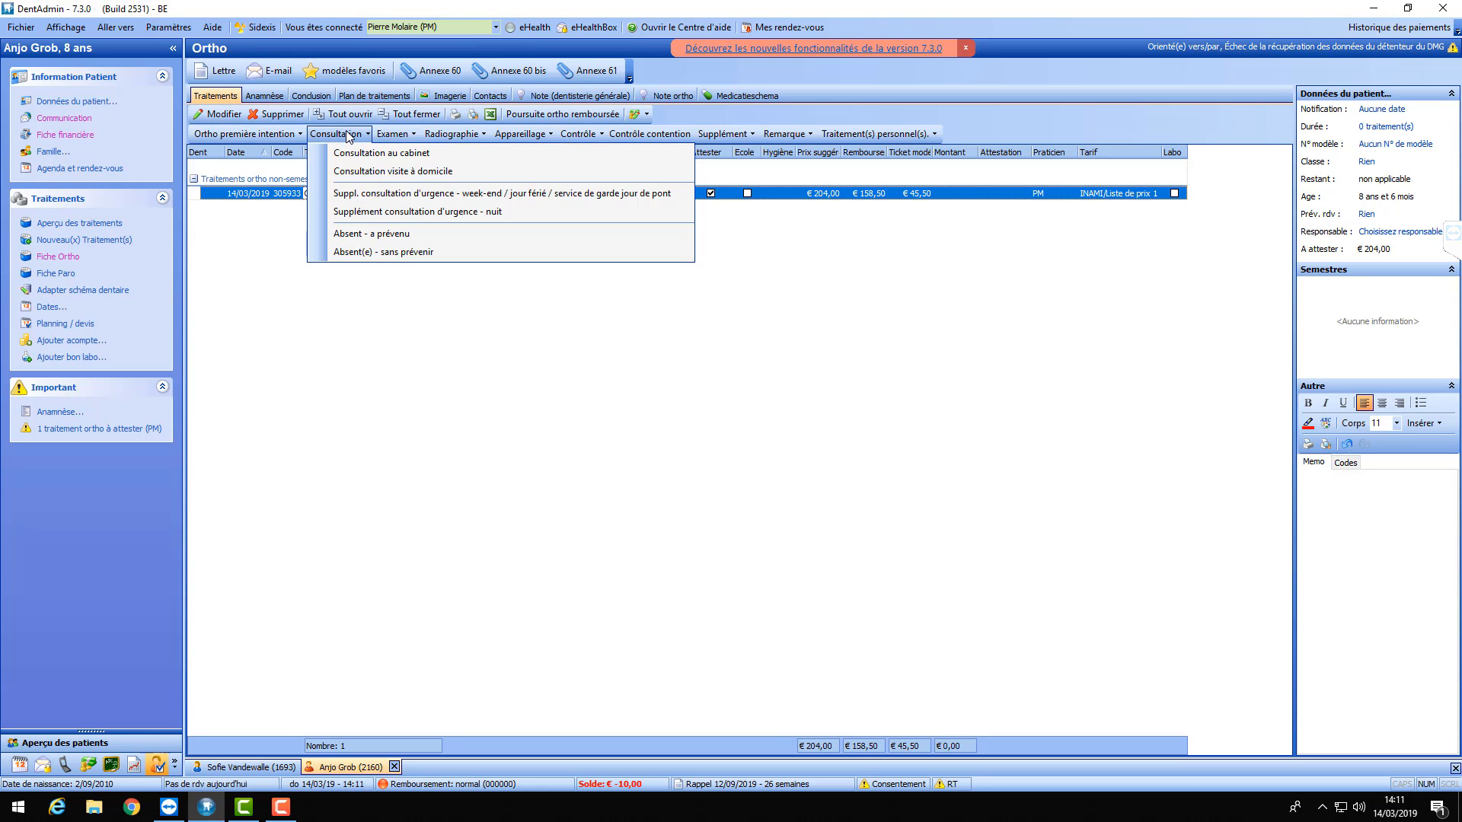
left_click(350, 152)
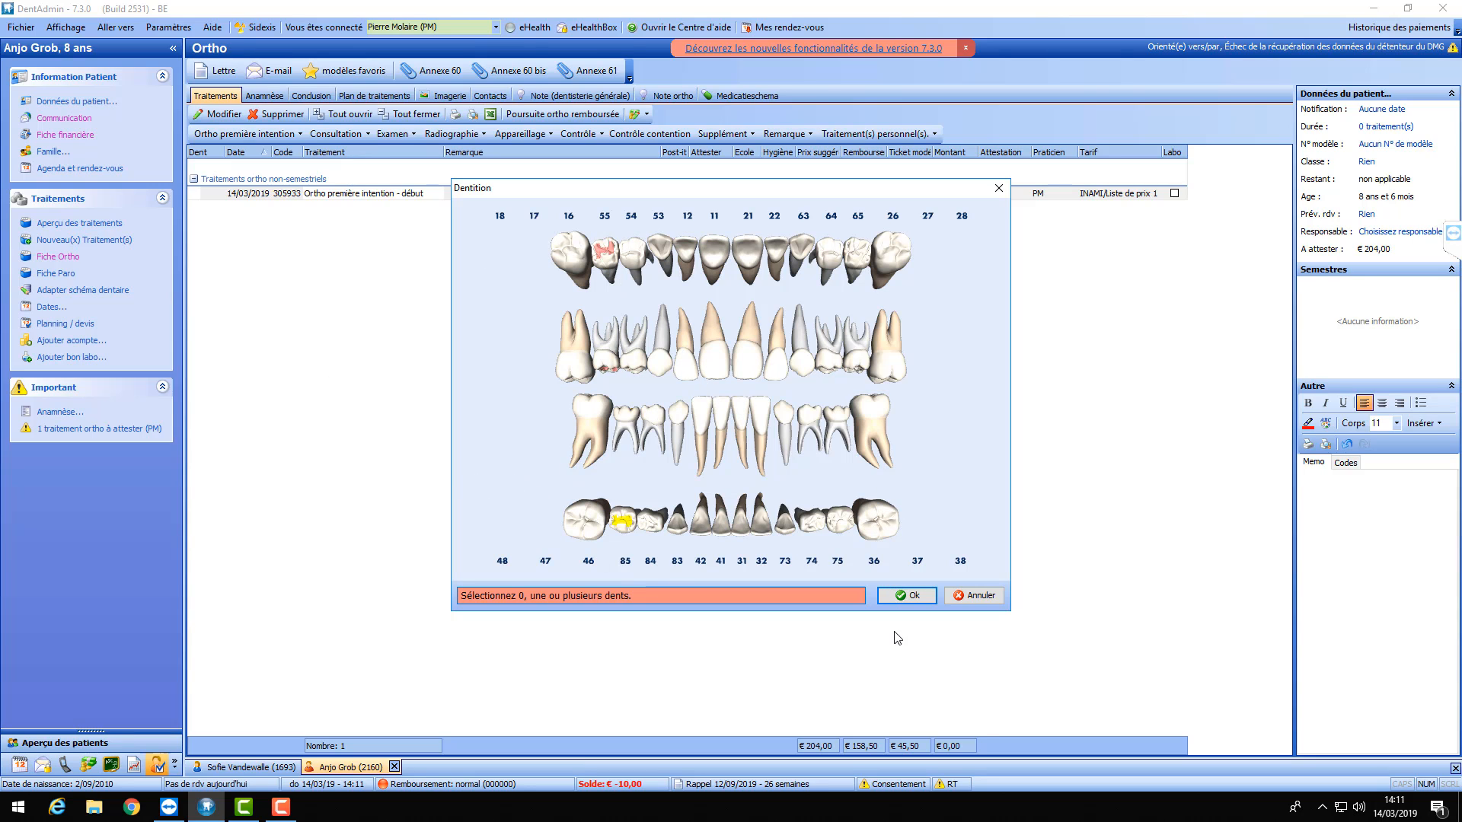
- Confirm the consultation, accept the not-combinable error, and open the Ortho première intention packages
left_click(906, 596)
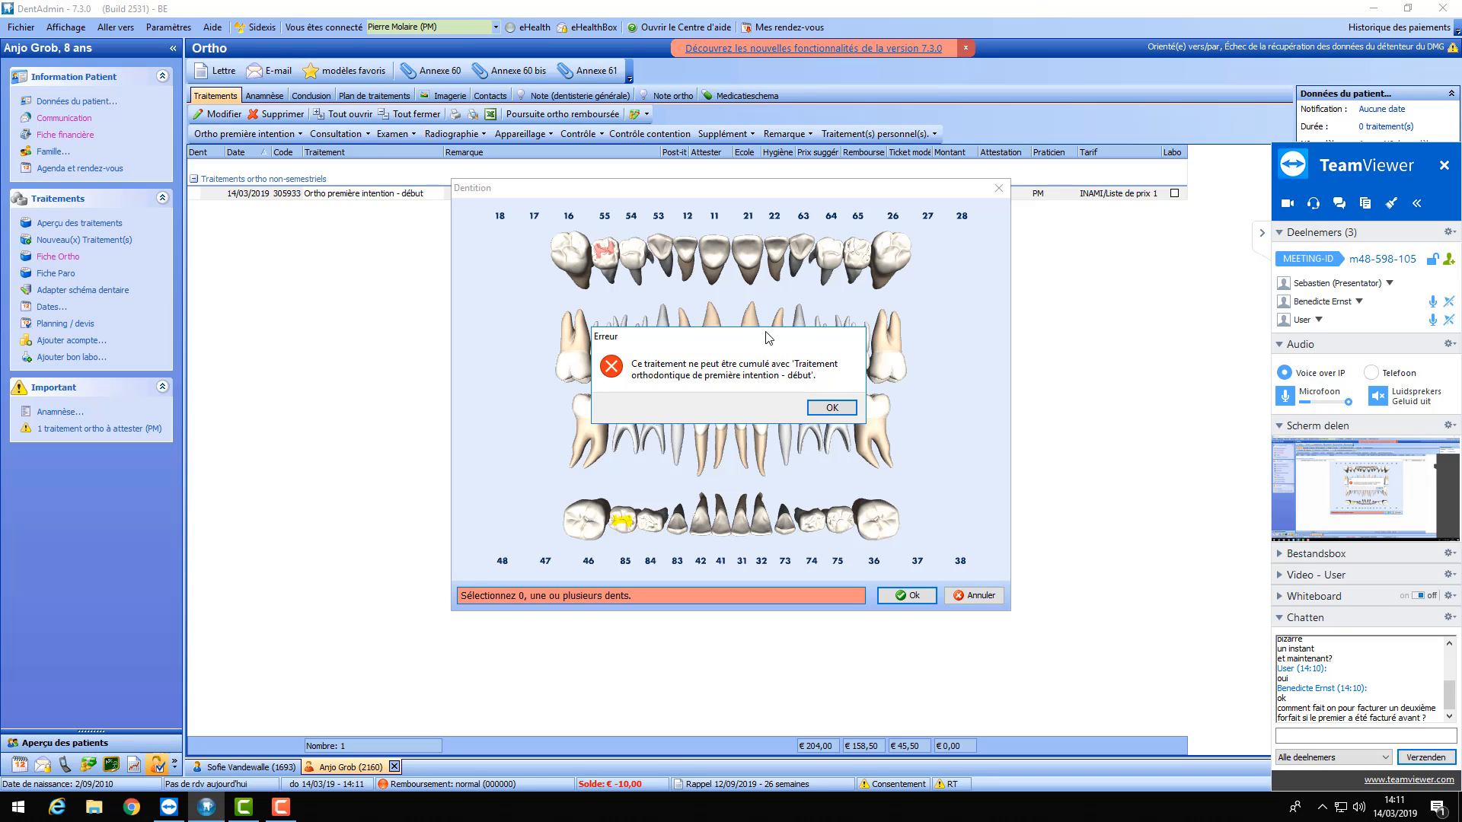
left_click(820, 407)
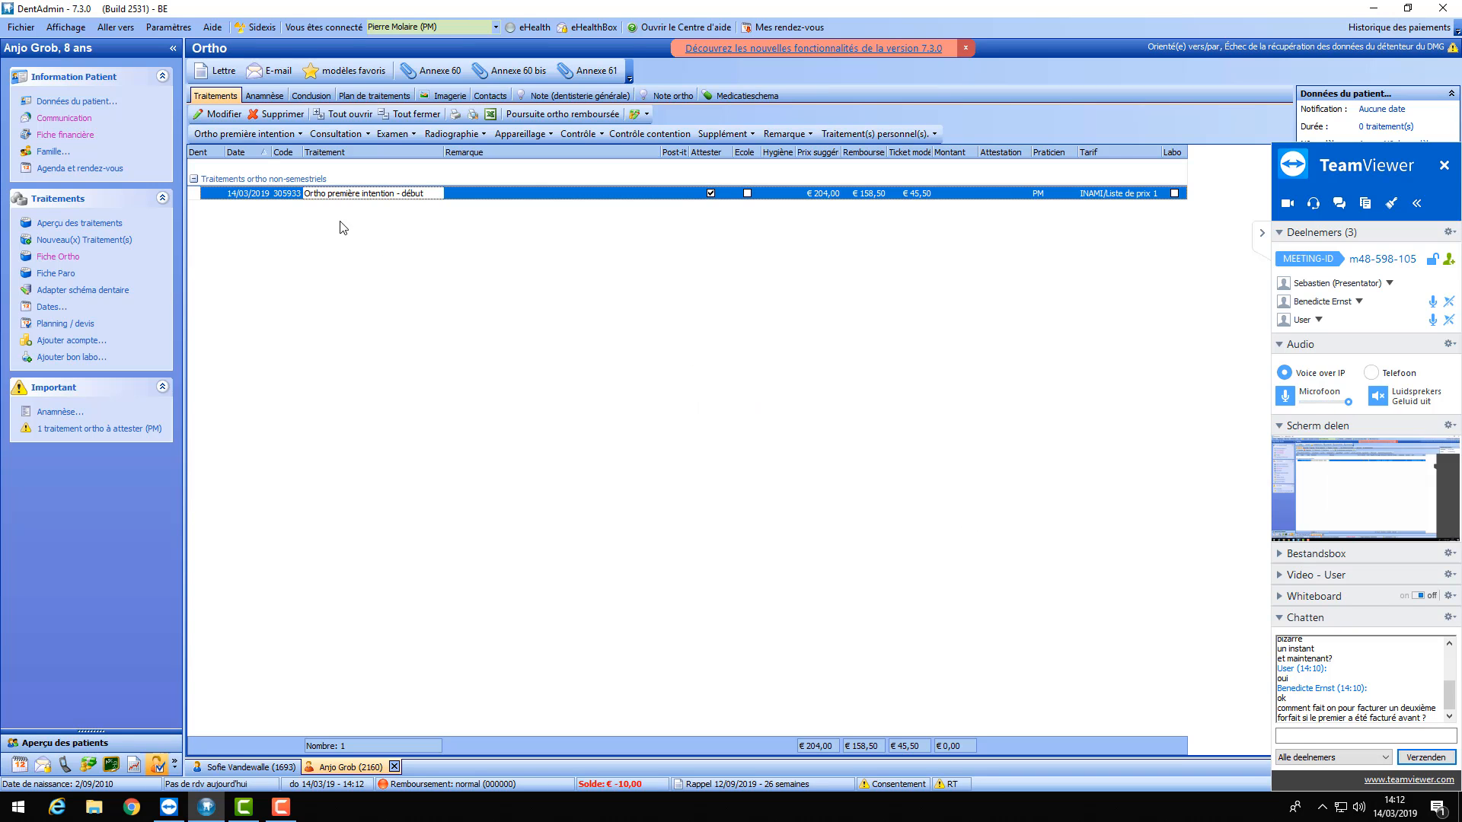
left_click(290, 135)
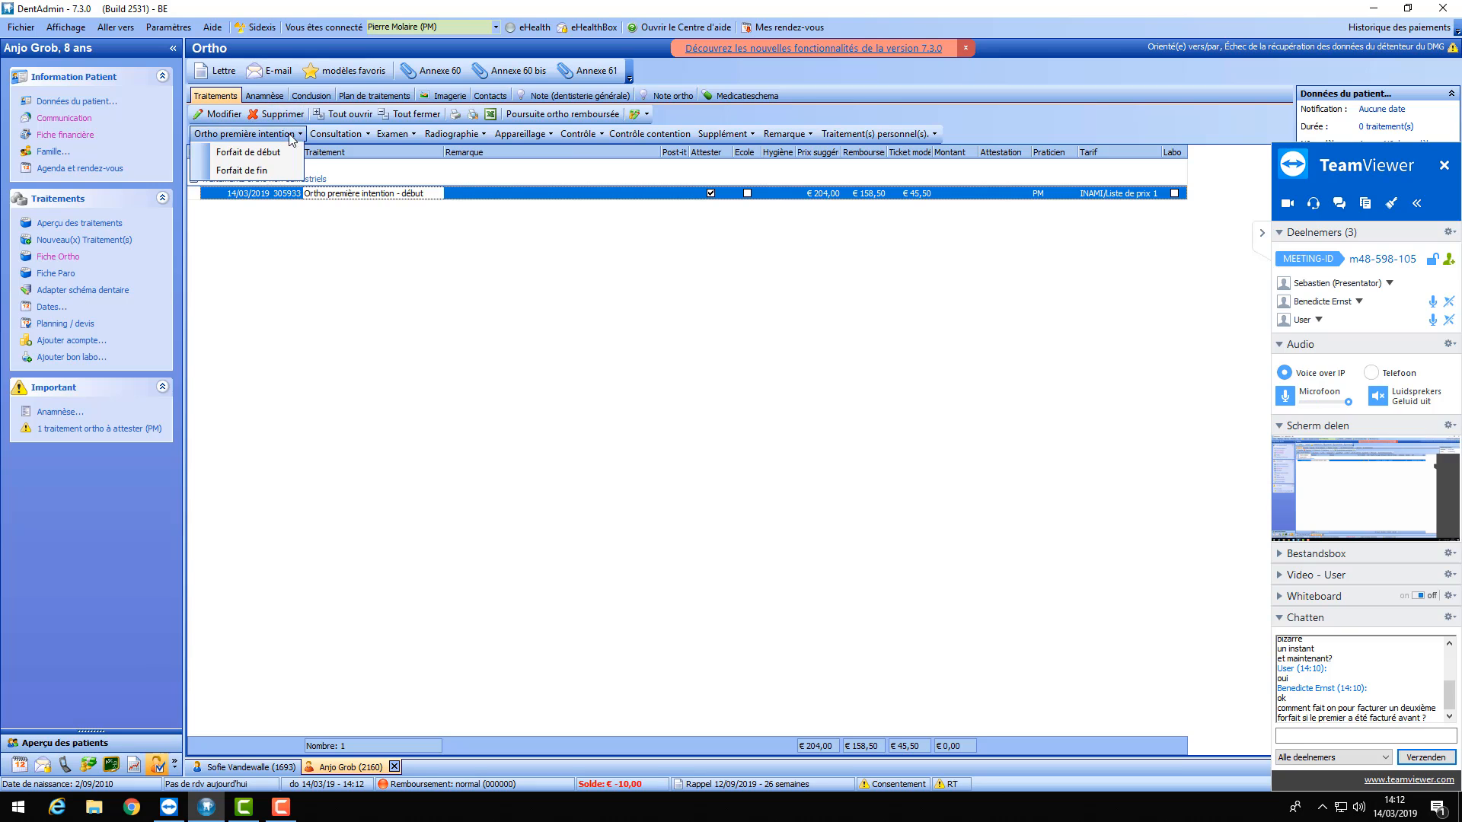
- Change the first-intention start treatment's date to 4/07/2018
left_click(255, 172)
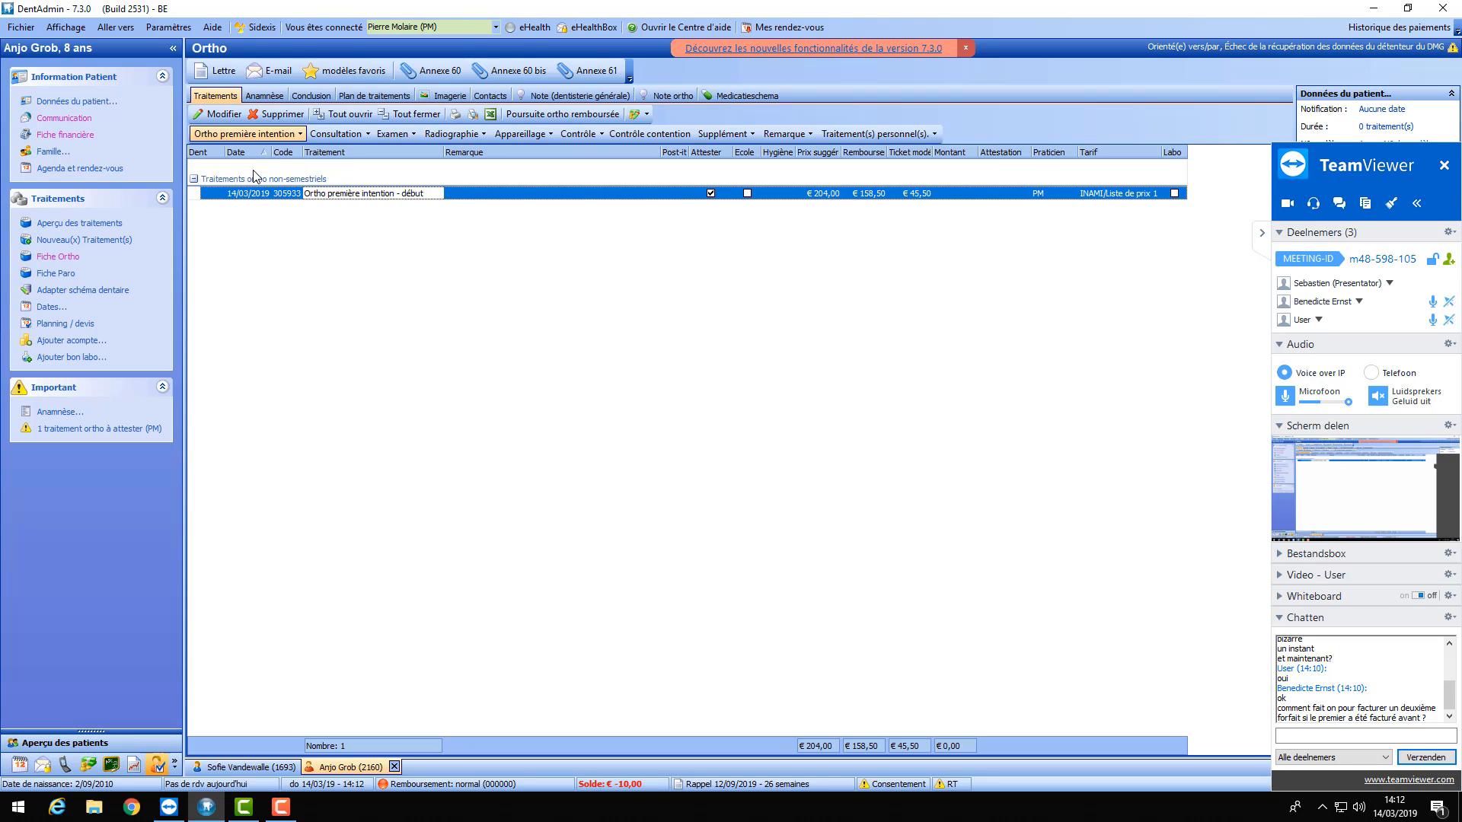
right_click(244, 199)
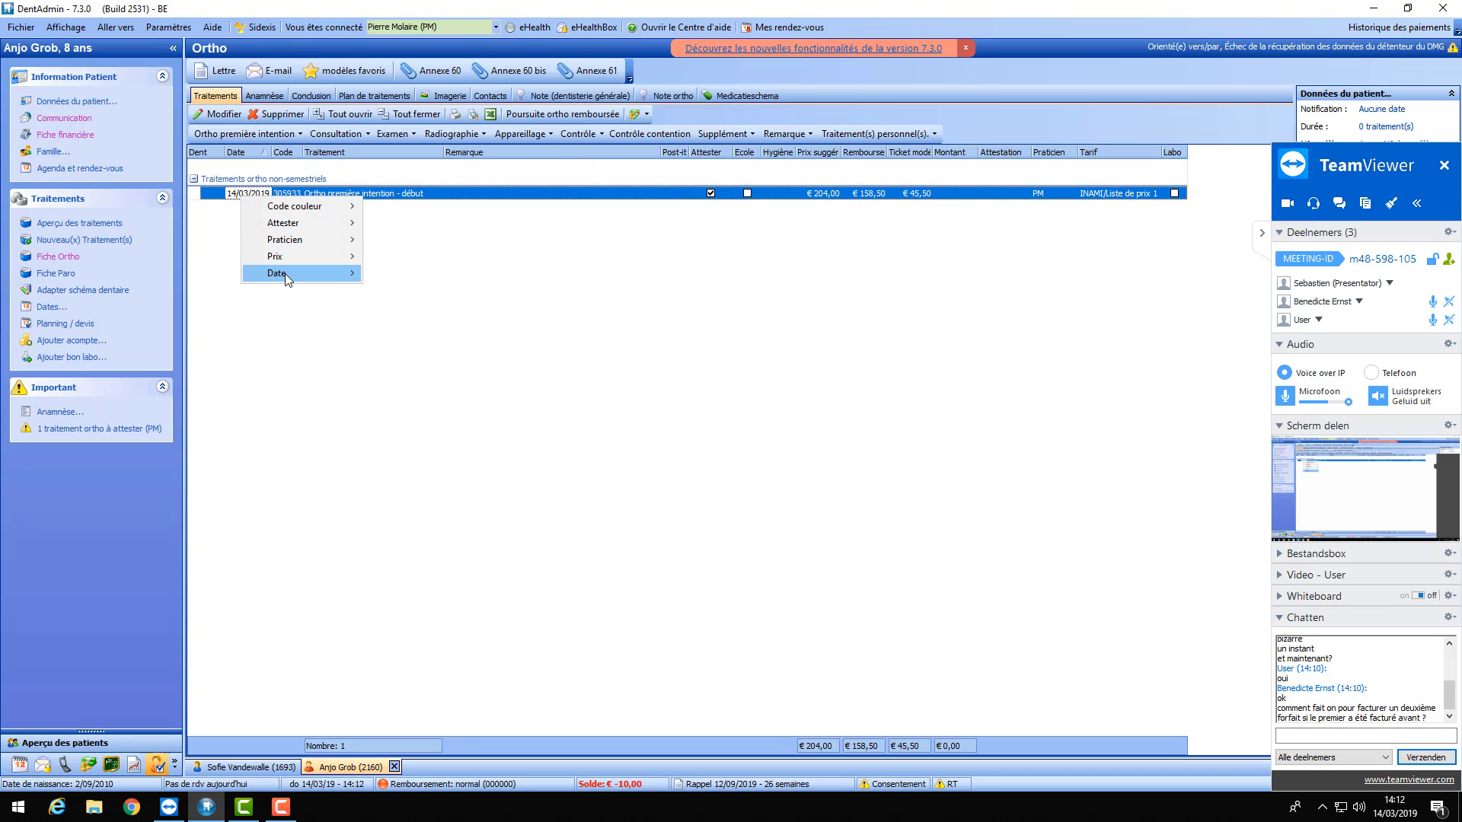
mouse_move(282, 272)
left_click(431, 324)
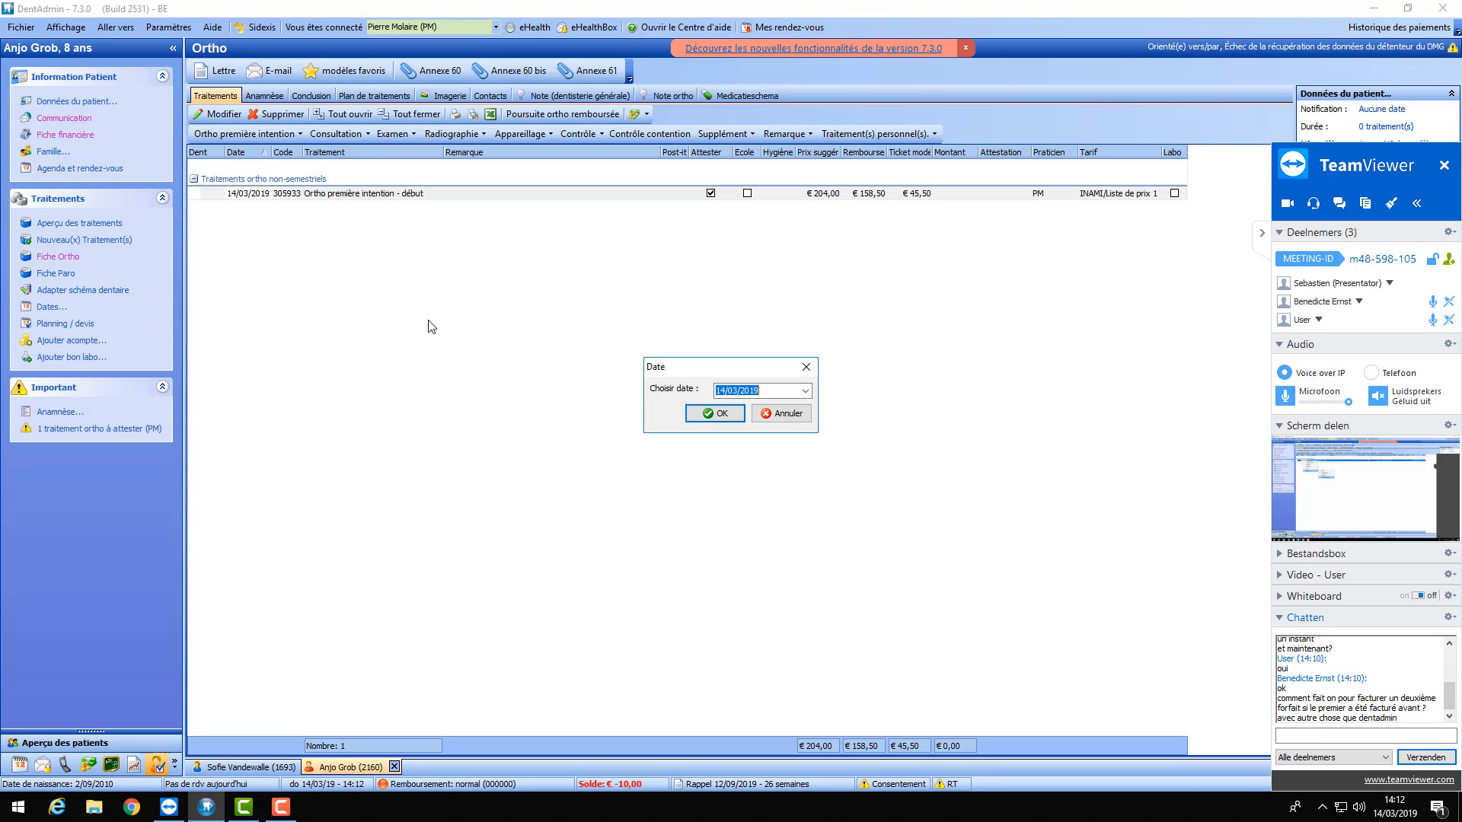
left_click(805, 392)
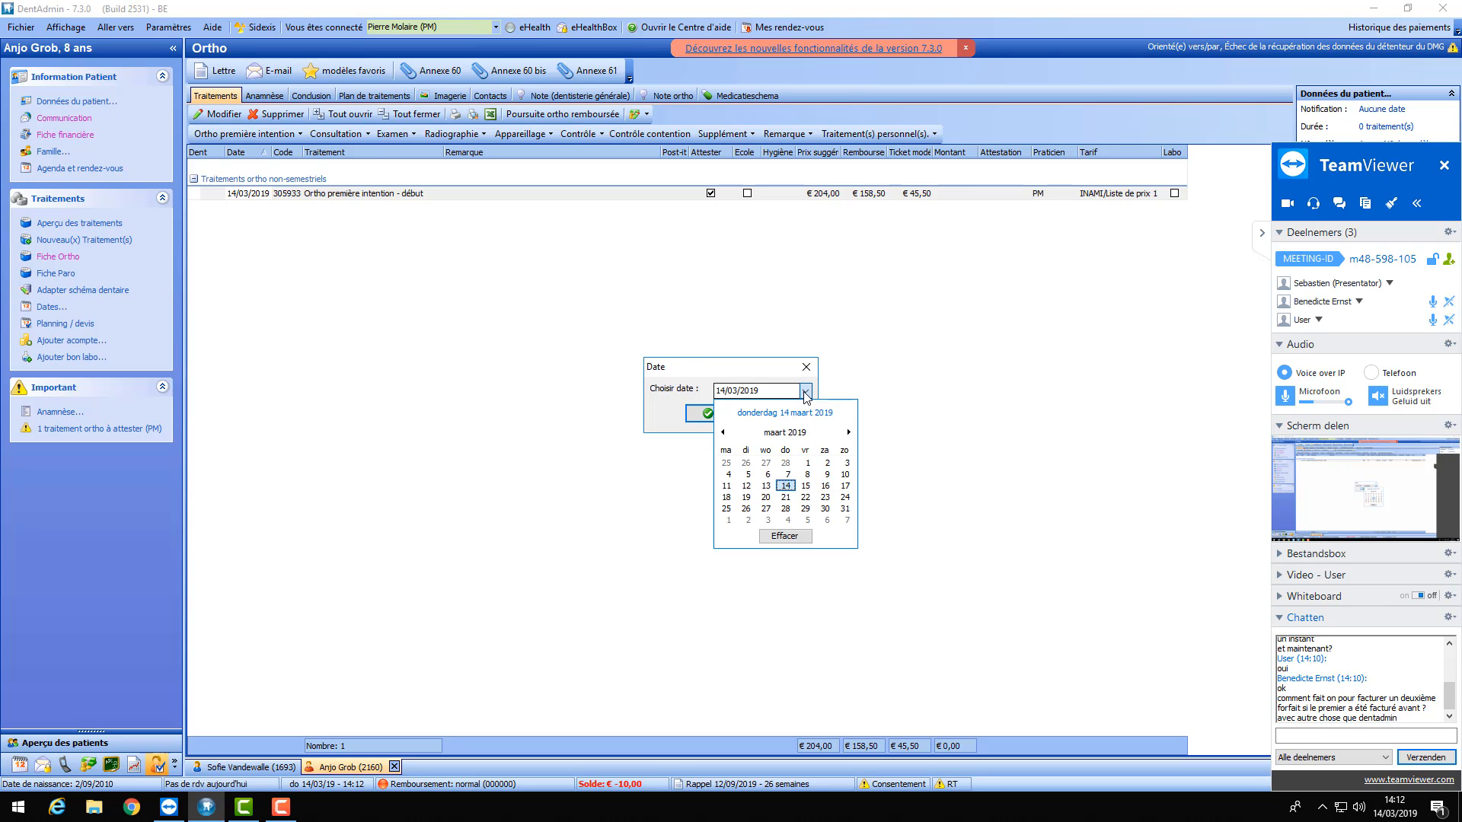
left_click(723, 432)
left_click(722, 432)
left_click(723, 432)
left_click(723, 432)
left_click(723, 432)
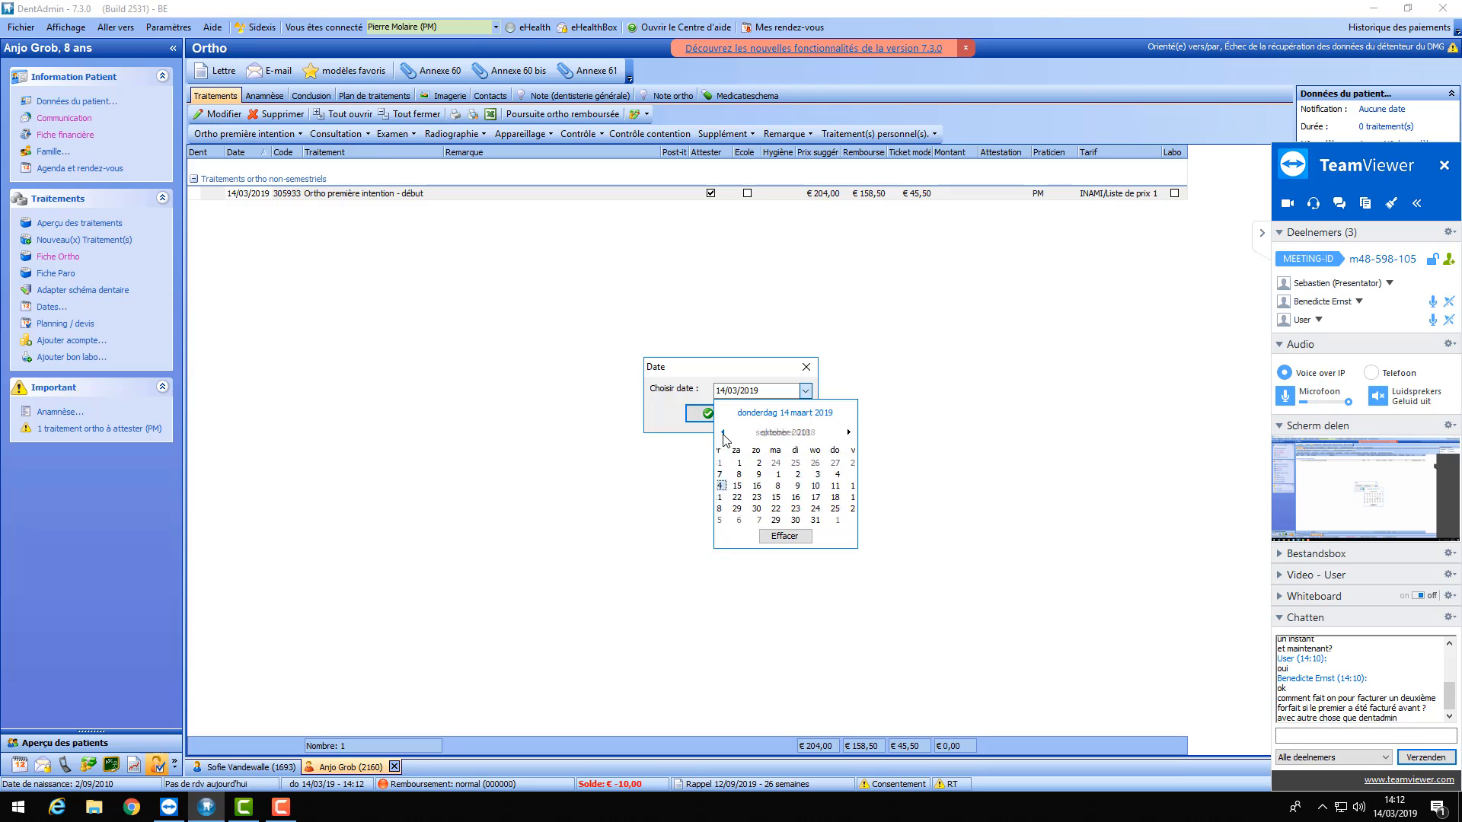
left_click(722, 432)
left_click(723, 432)
left_click(723, 432)
left_click(767, 474)
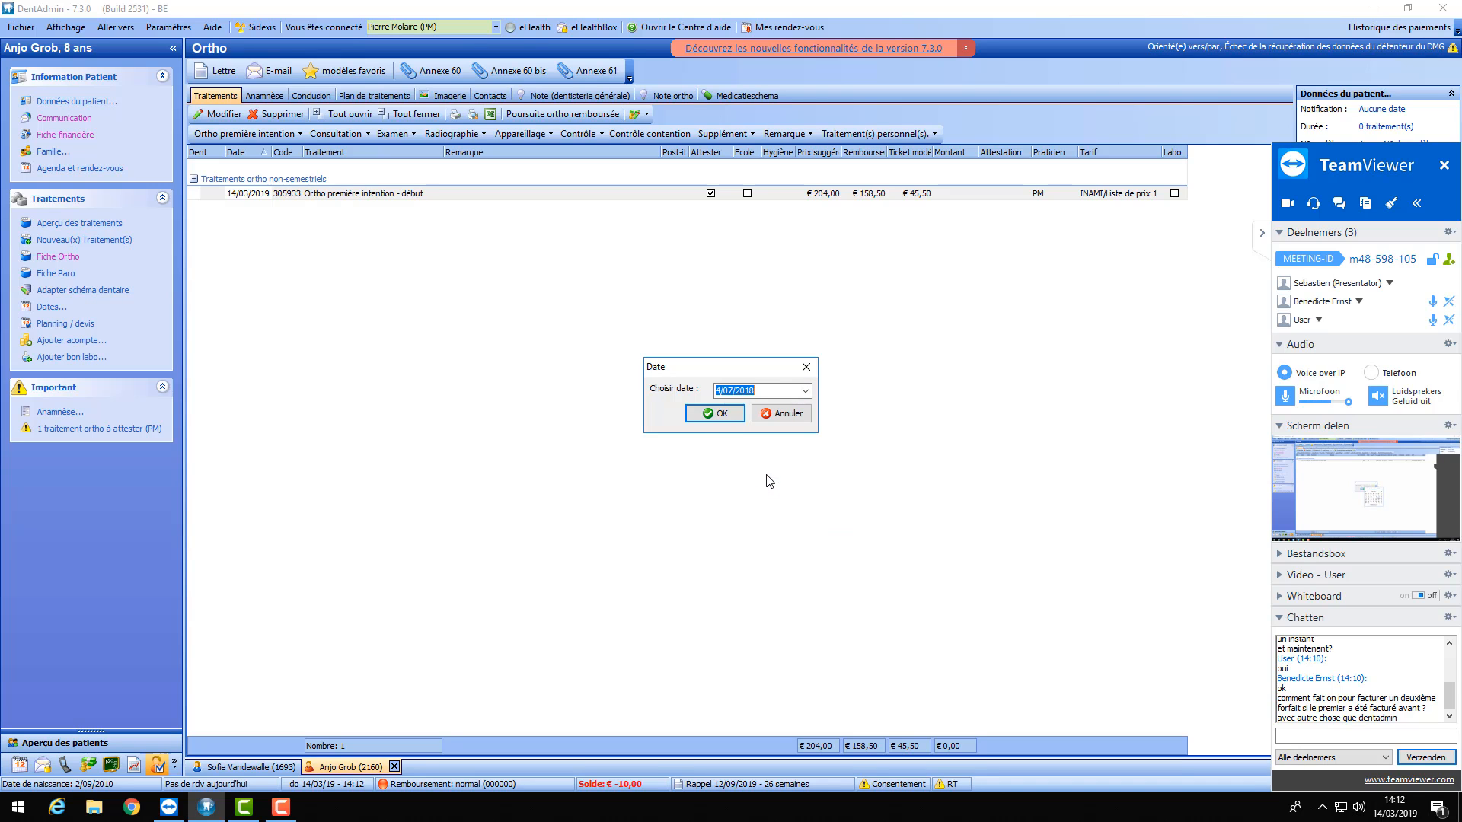
left_click(710, 413)
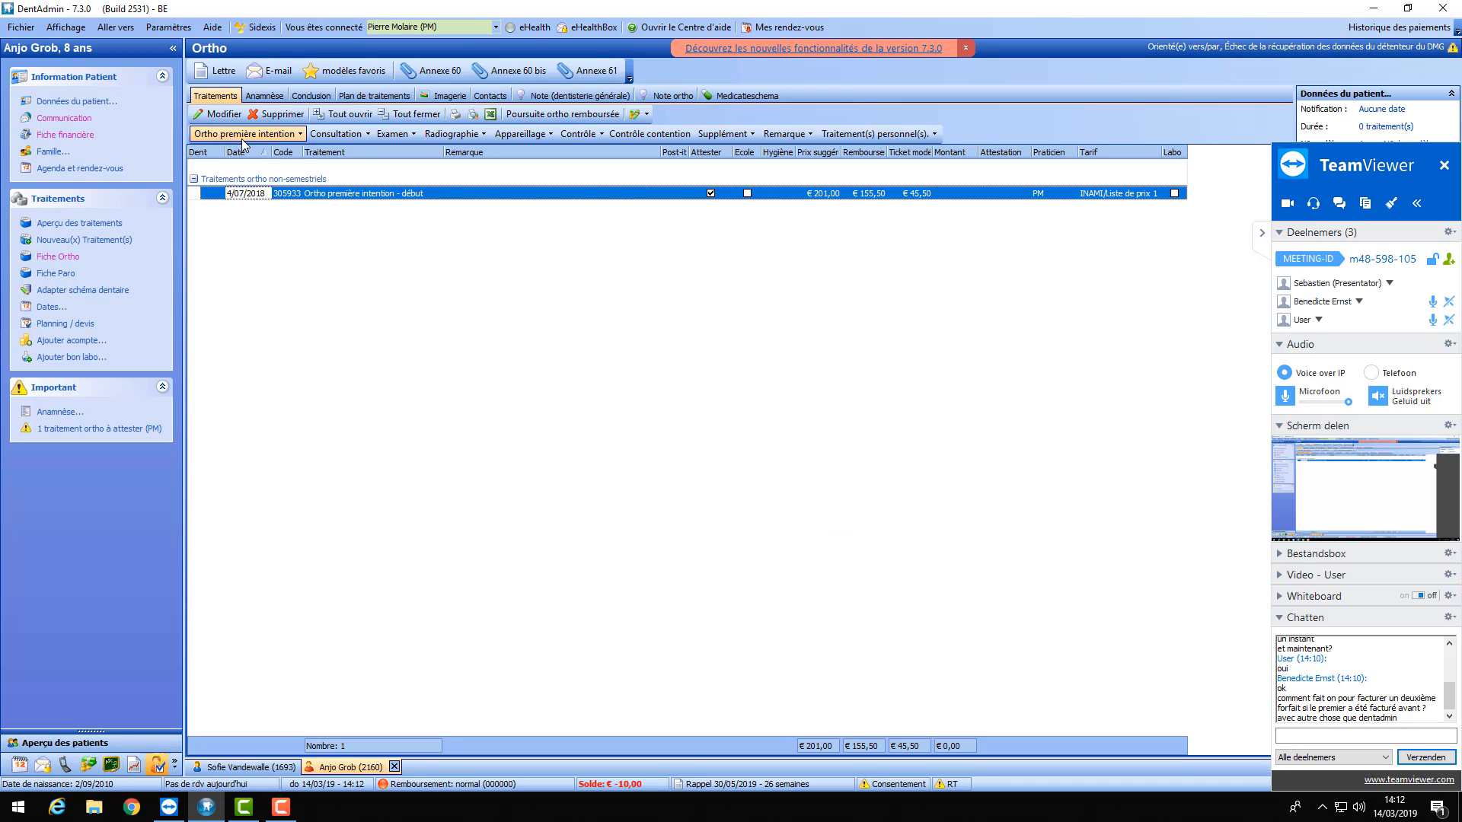
- Add the first-intention Forfait de fin package and select its new row
left_click(281, 135)
left_click(255, 174)
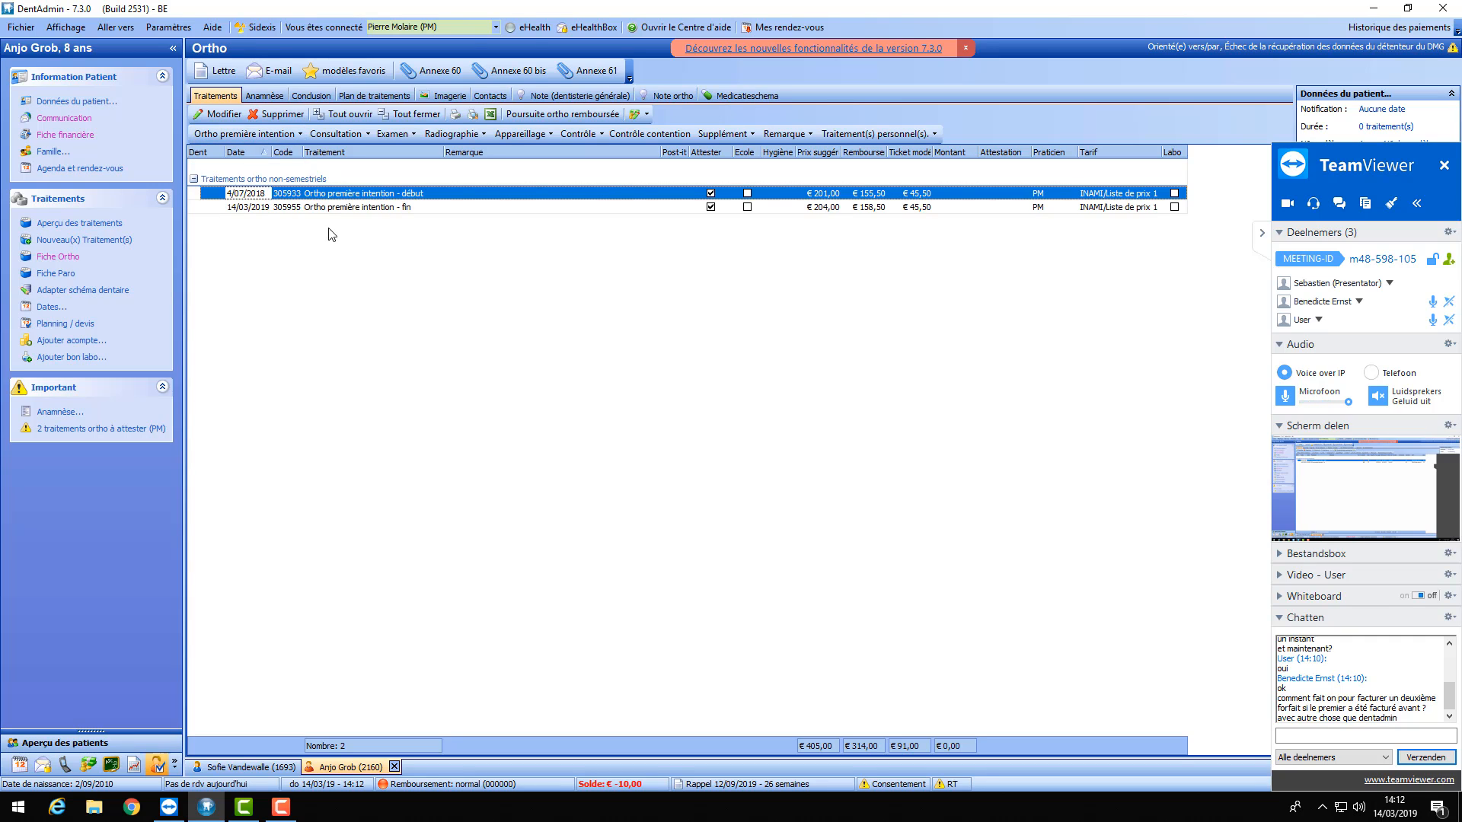
left_click(381, 207)
- Delete the new end-package row and hide the meeting side panel
left_click(270, 114)
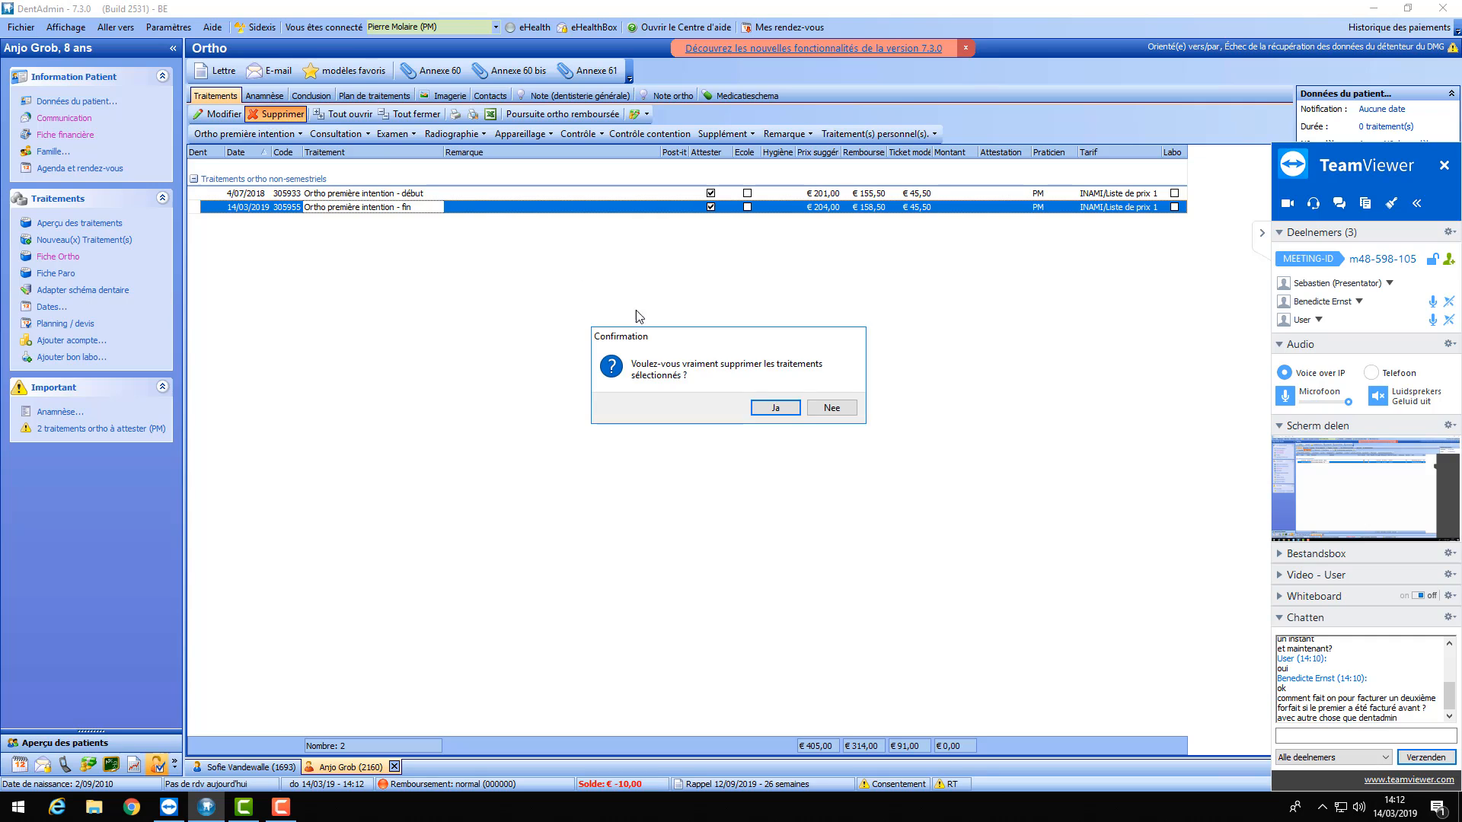
left_click(774, 407)
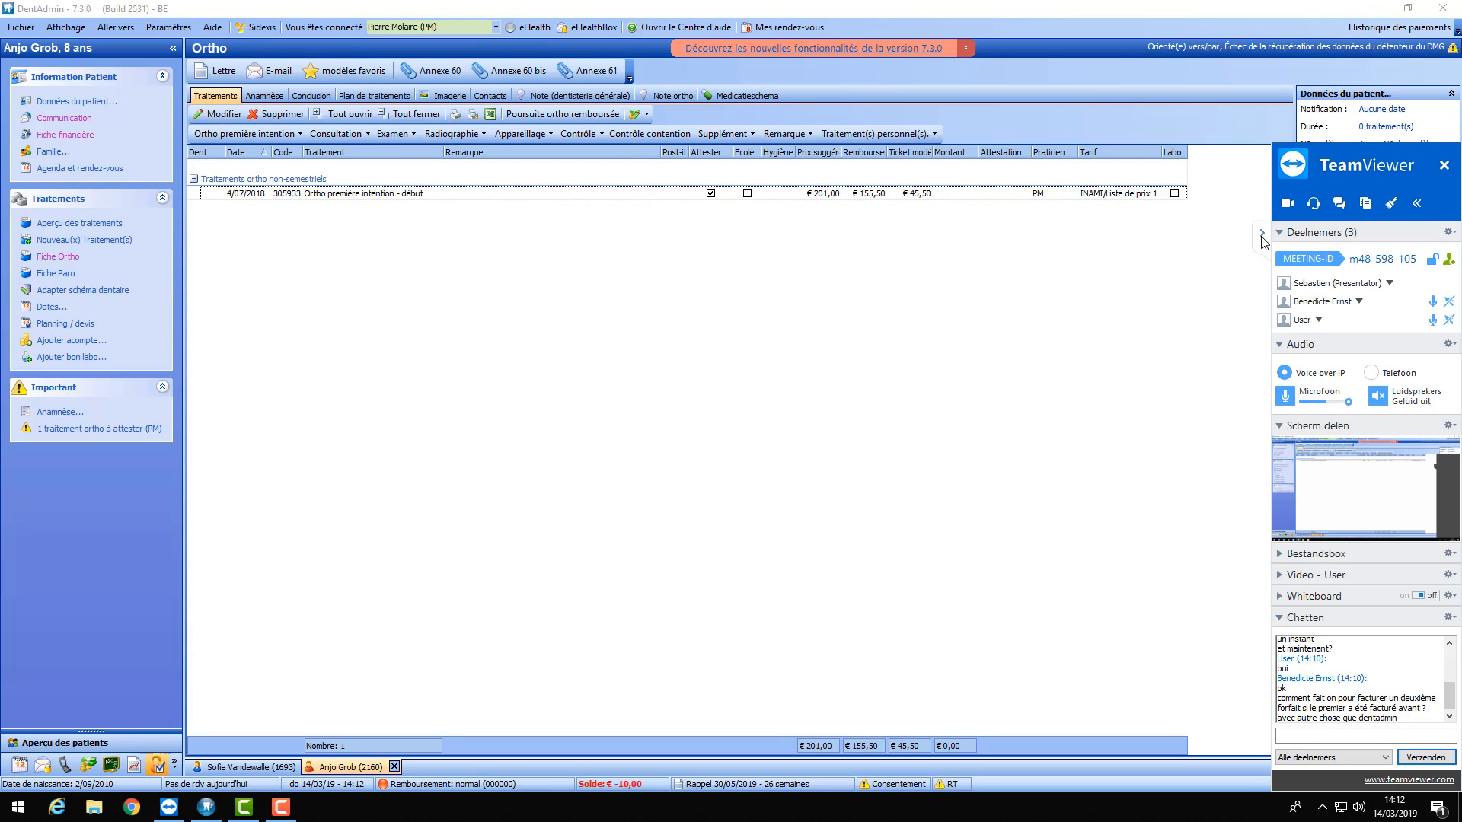
left_click(126, 308)
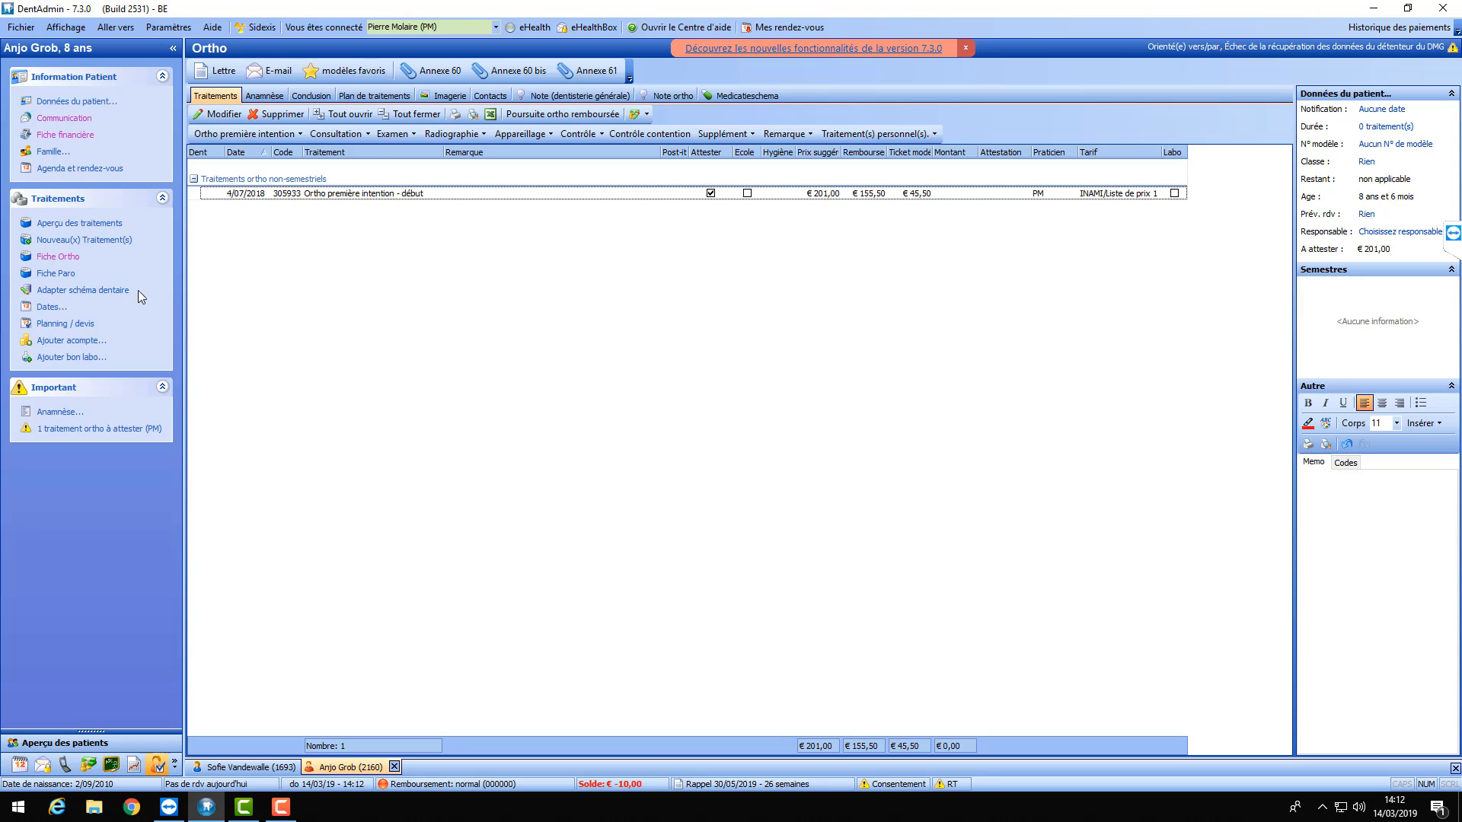
- Redate the Ortho première intention - début row to 14/03/2019
left_click(243, 198)
right_click(240, 196)
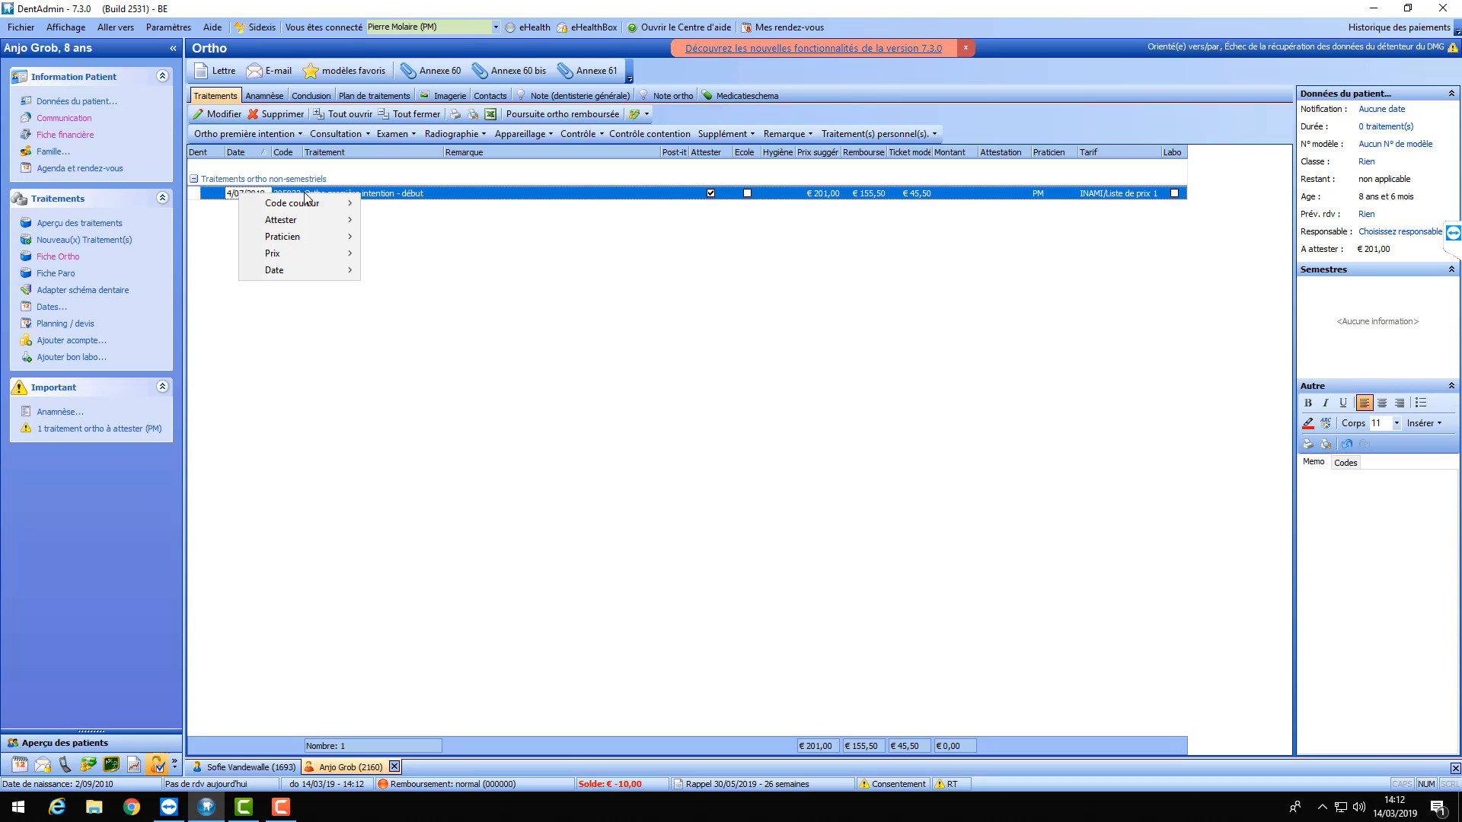
mouse_move(282, 271)
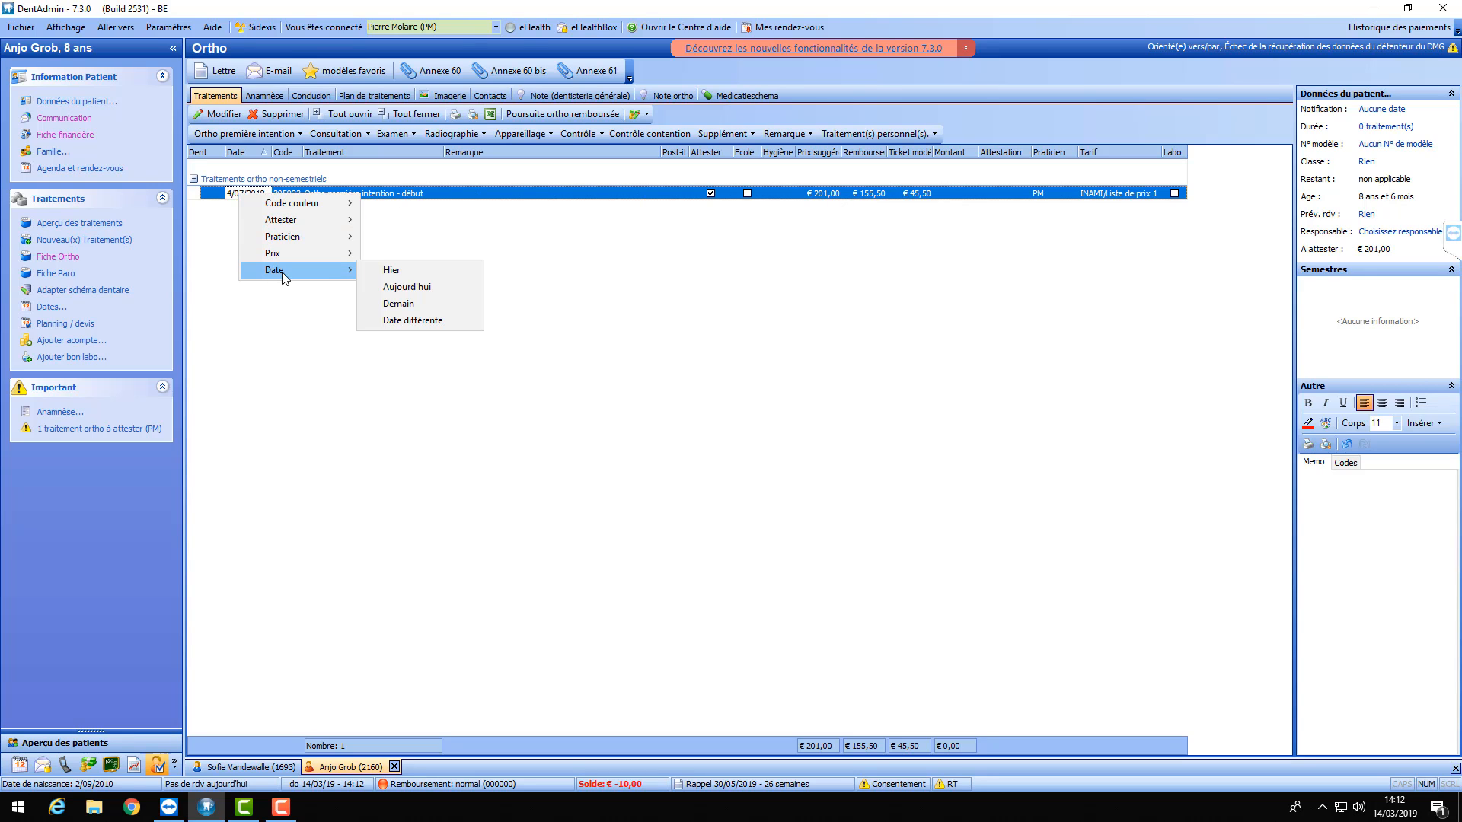
left_click(405, 322)
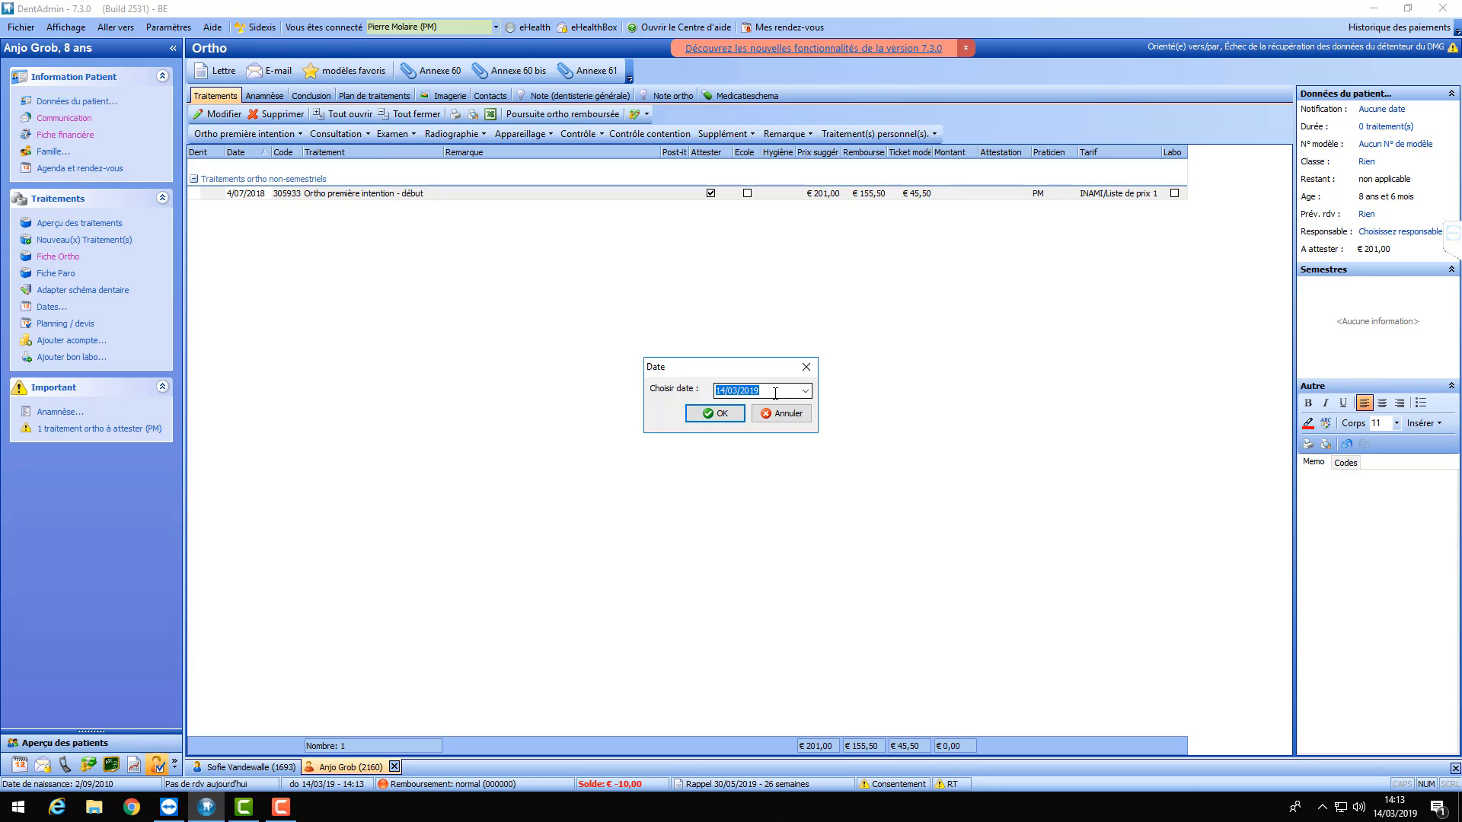
left_click(719, 413)
left_click(423, 196)
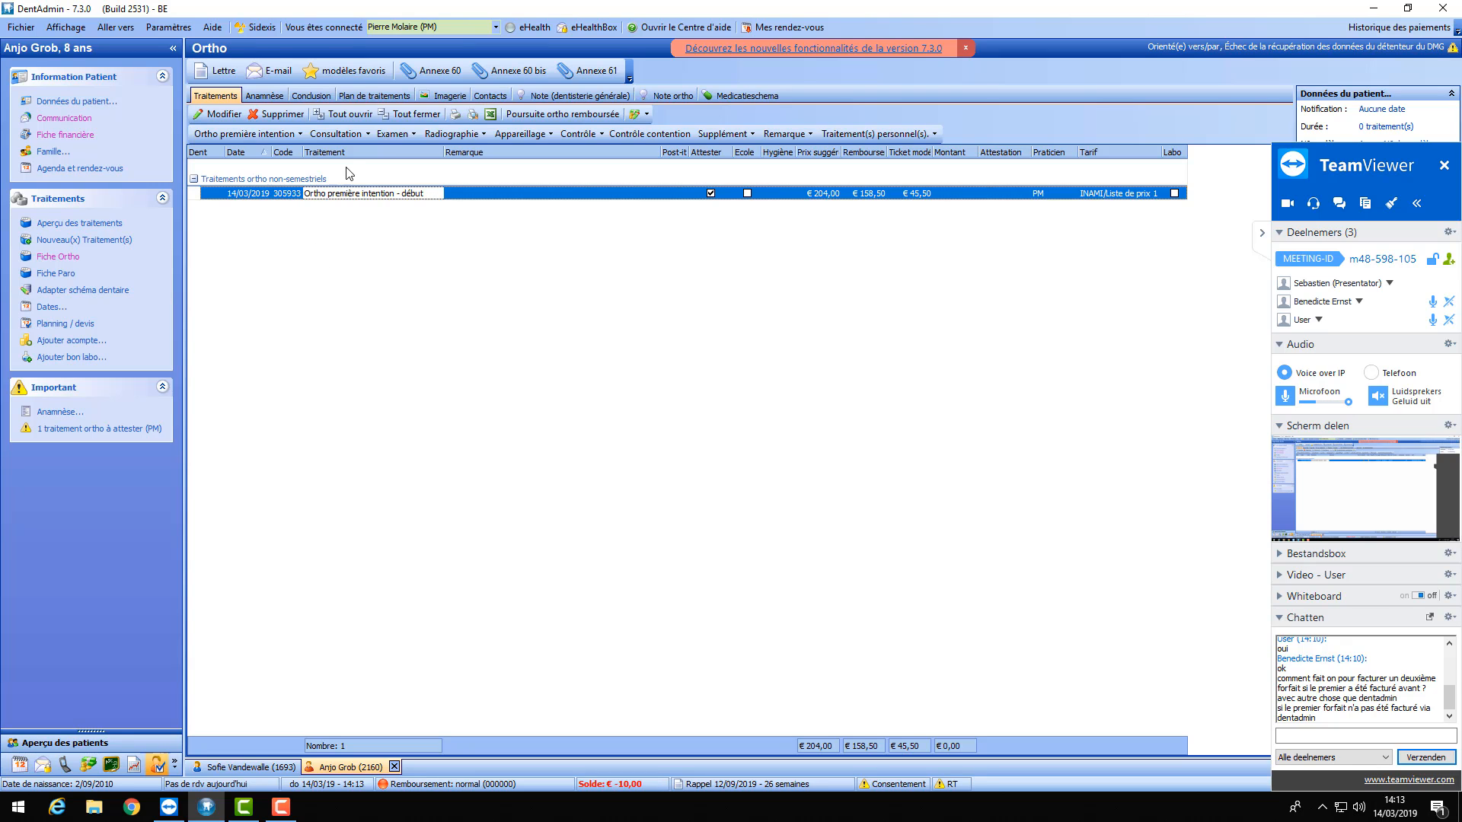
- Delete the début treatment, then decline adding Forfait de fin outside the nomenclature
left_click(280, 114)
left_click(775, 408)
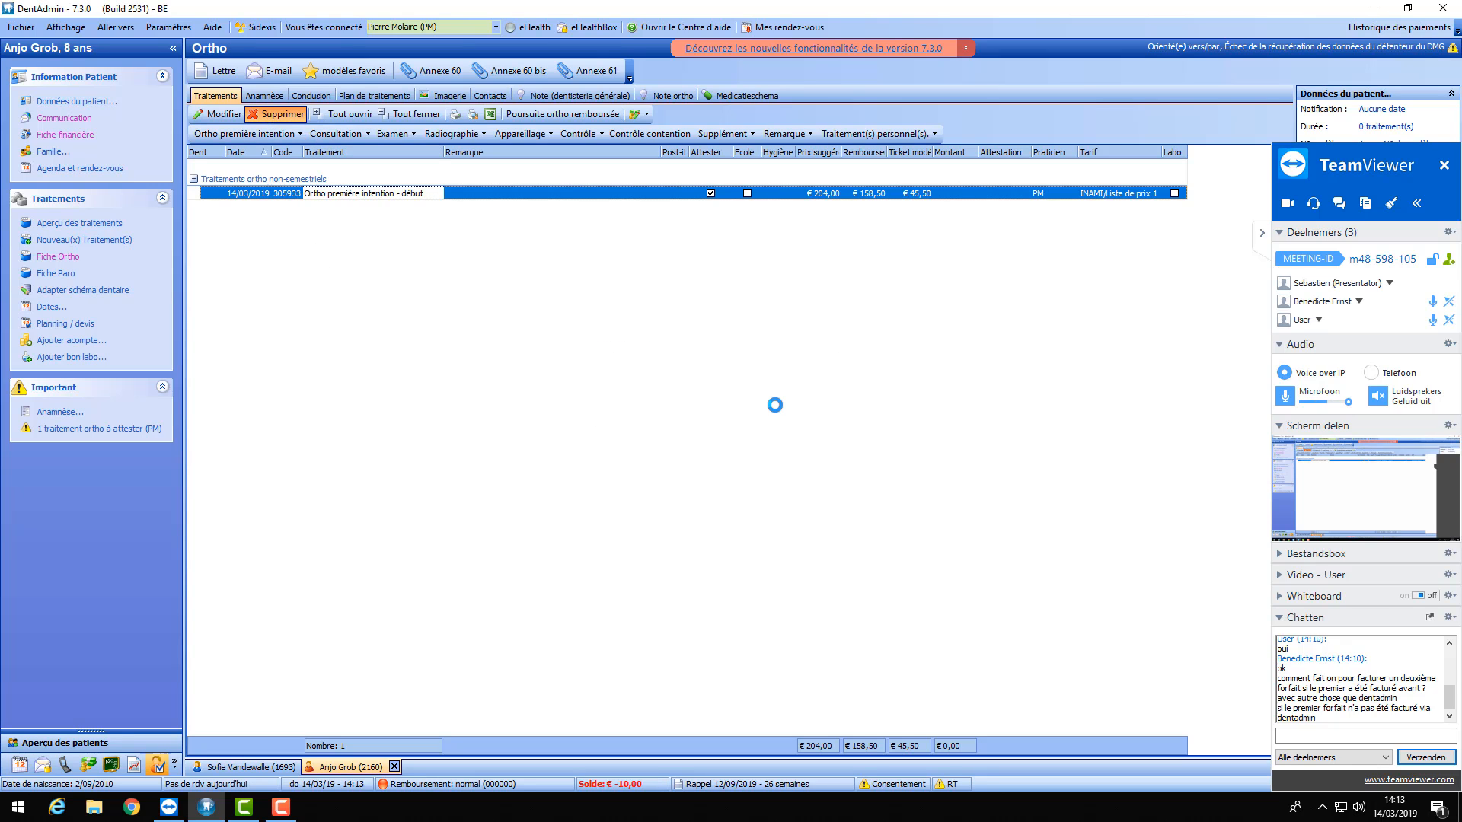
left_click(255, 134)
left_click(261, 173)
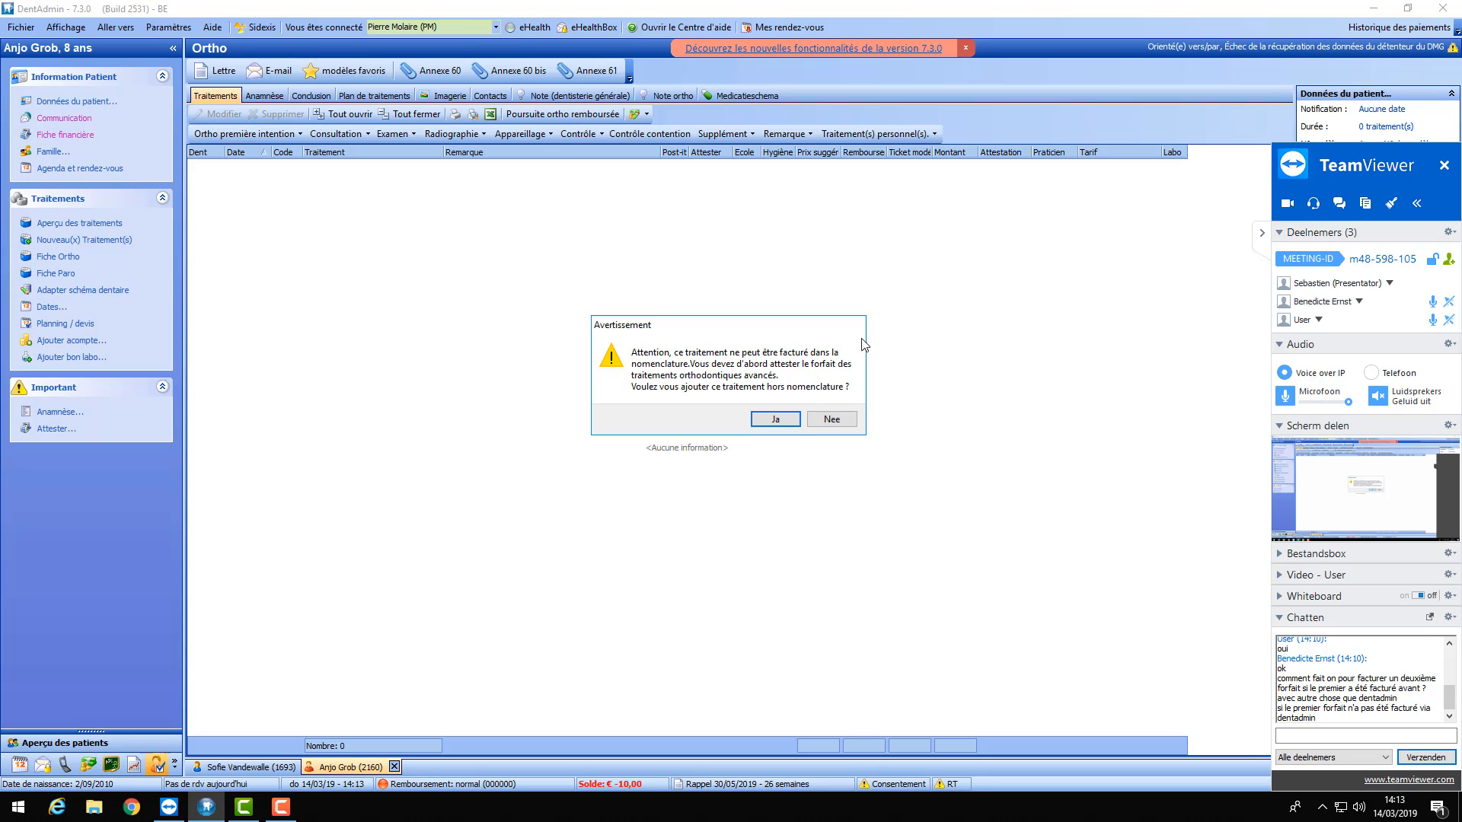
left_click(831, 421)
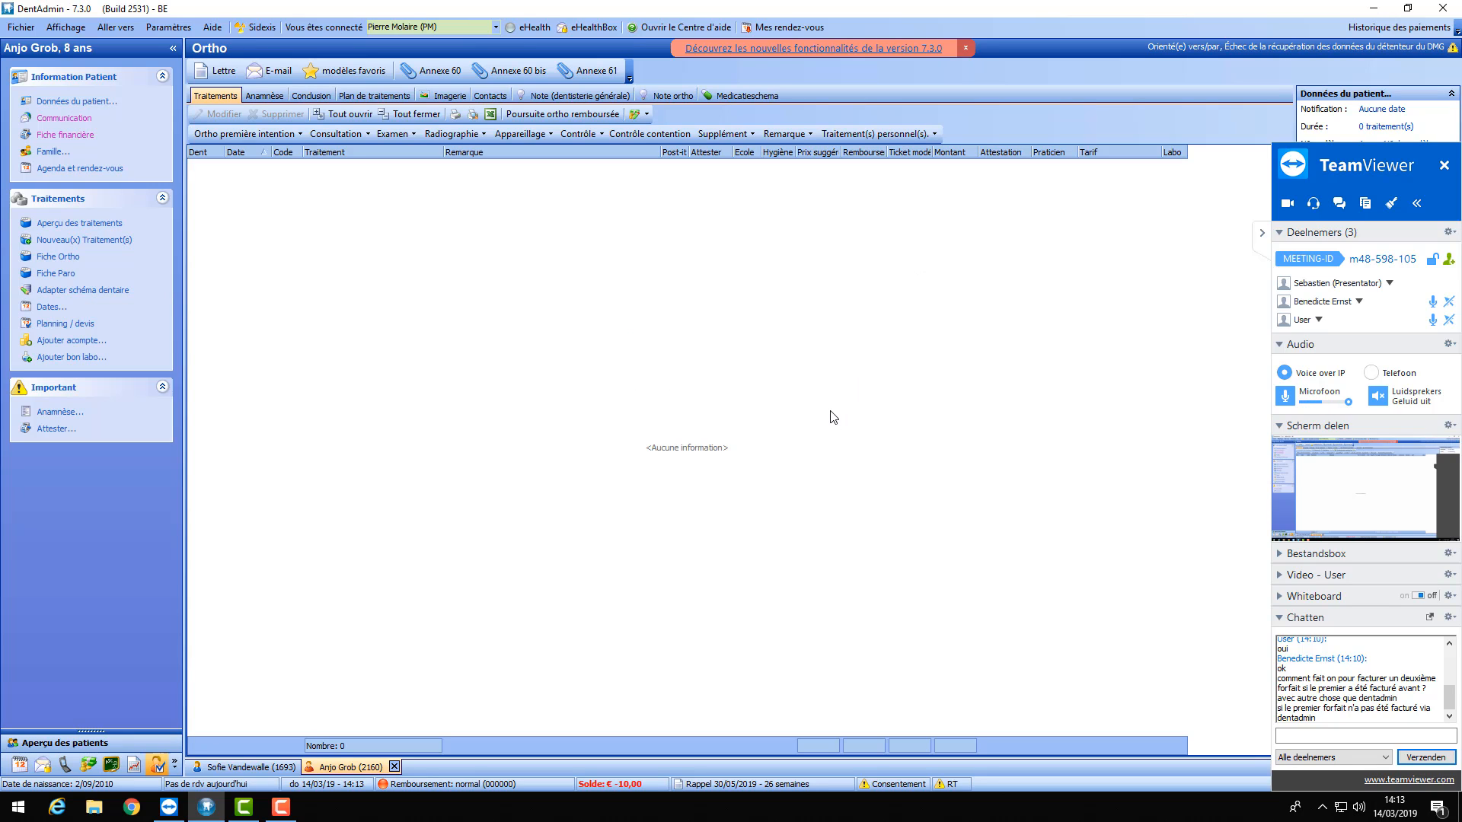
- Set Poursuite avec droit au remboursement with 34 reimbursed controls remaining
left_click(593, 114)
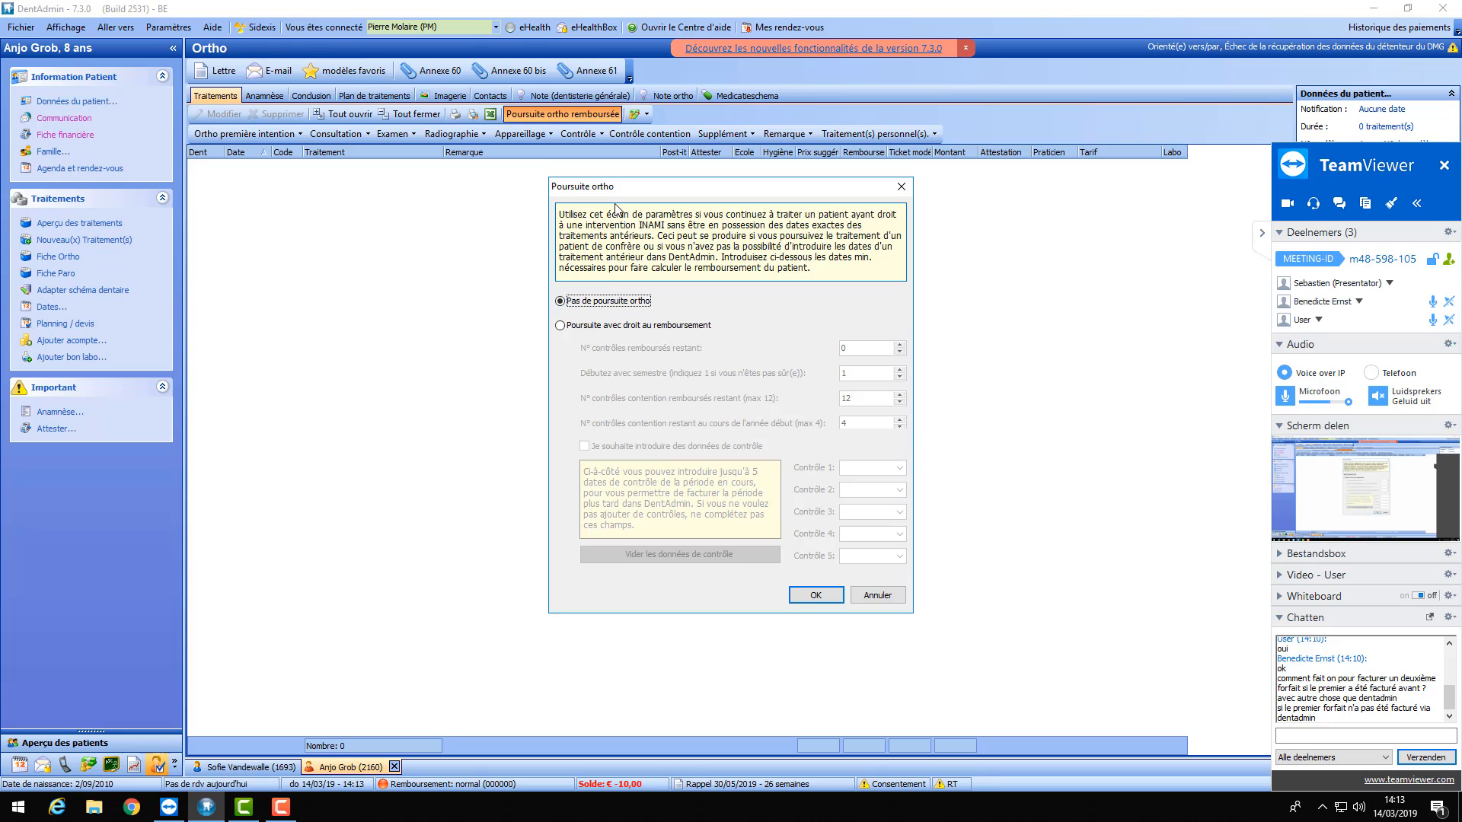
left_click(560, 325)
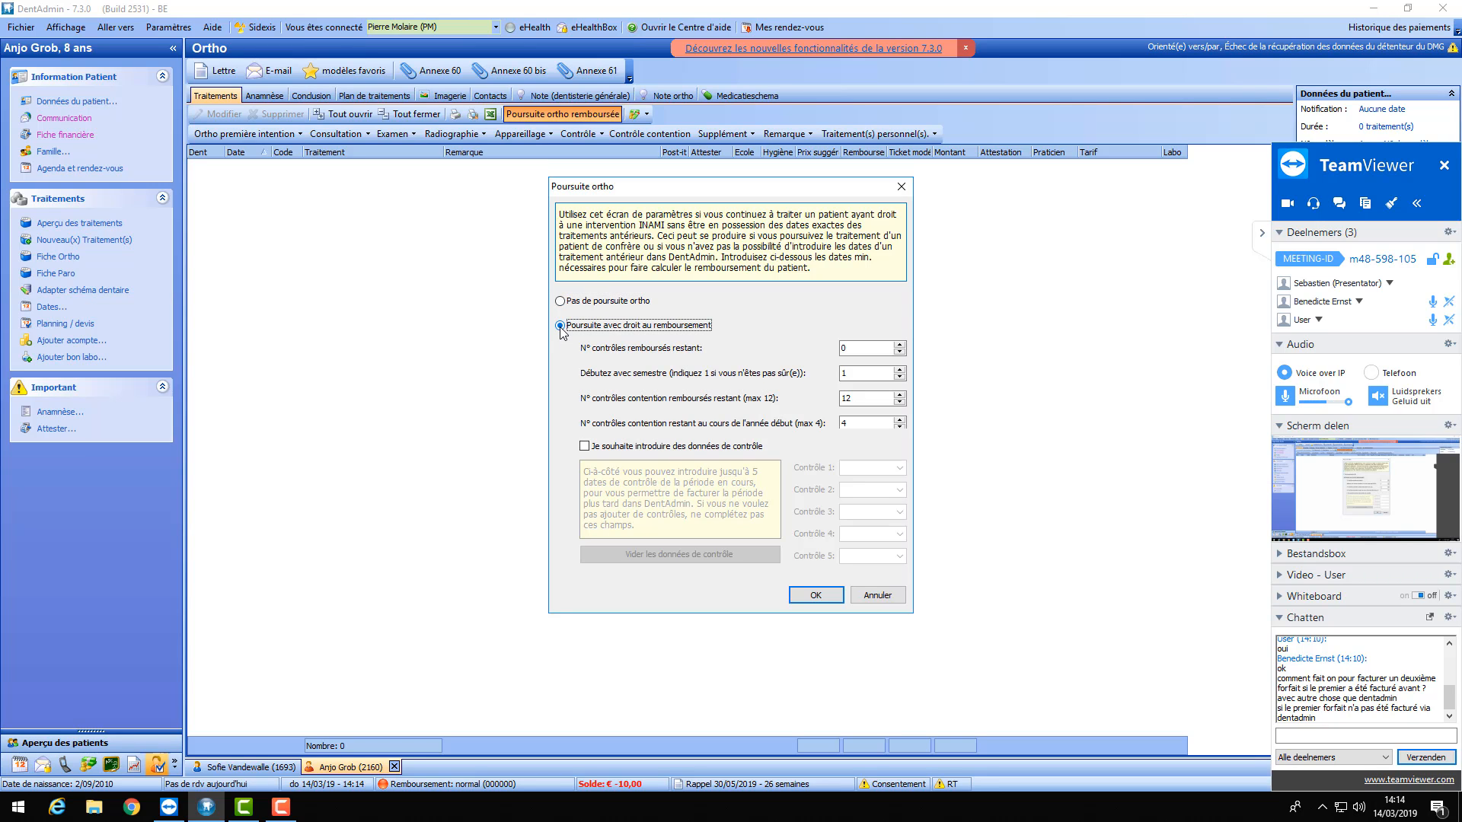
left_click(878, 350)
type("34")
left_click(830, 596)
- Attempt to add Forfait de fin, declining the out-of-nomenclature warning
left_click(283, 135)
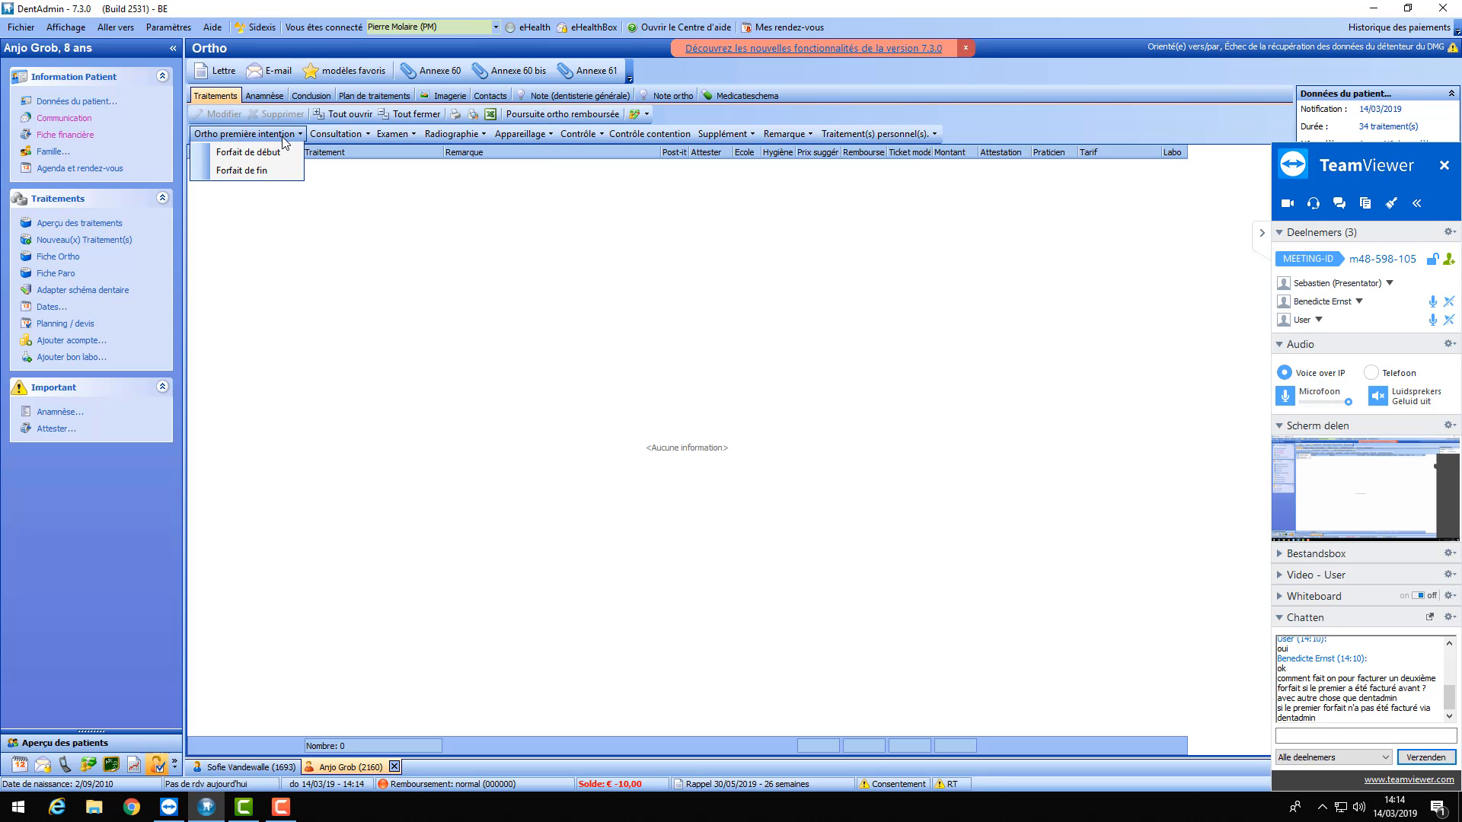
left_click(252, 174)
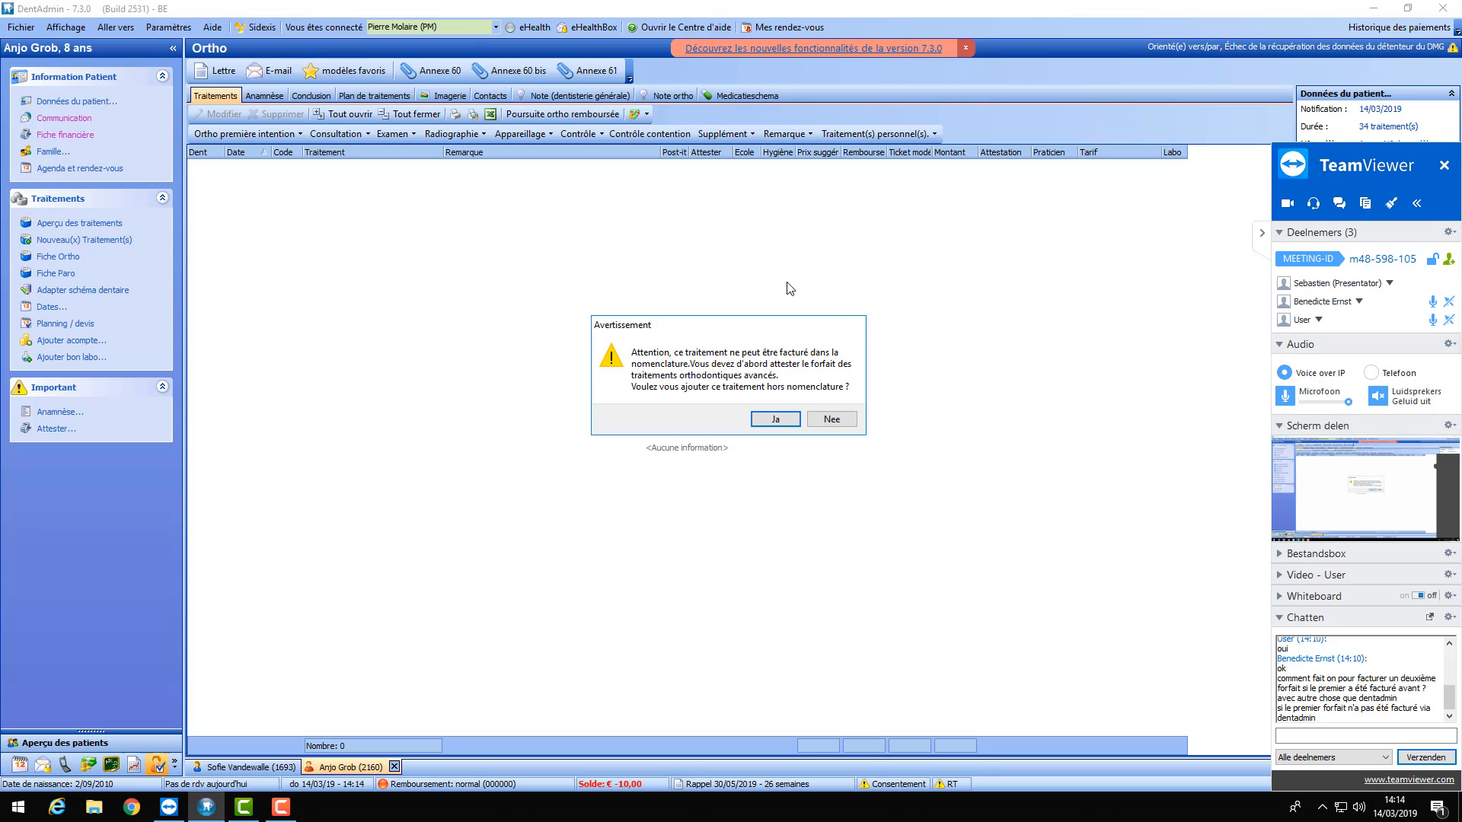
left_click(831, 421)
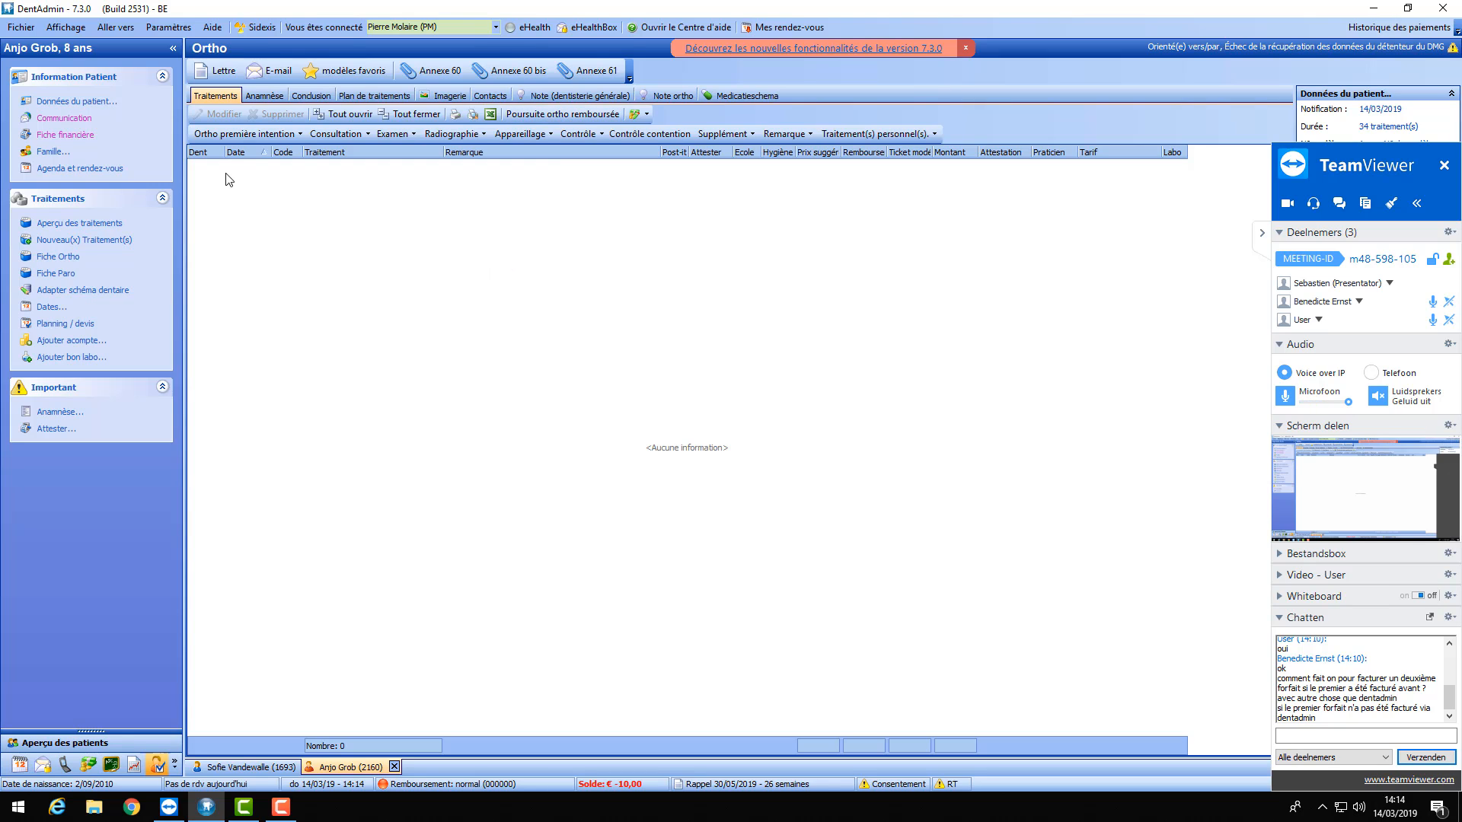
left_click(265, 134)
left_click(262, 150)
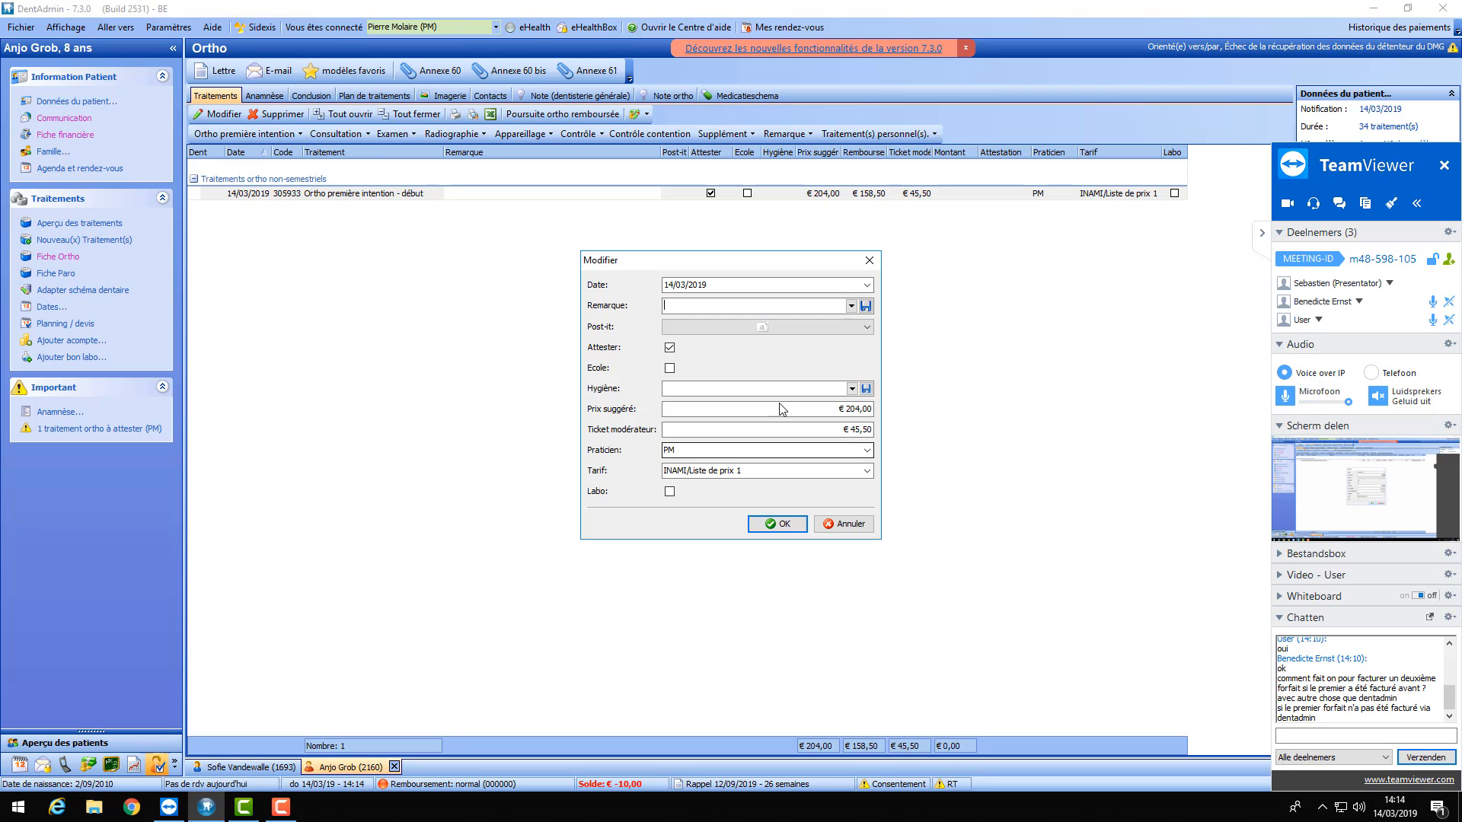
left_click(867, 285)
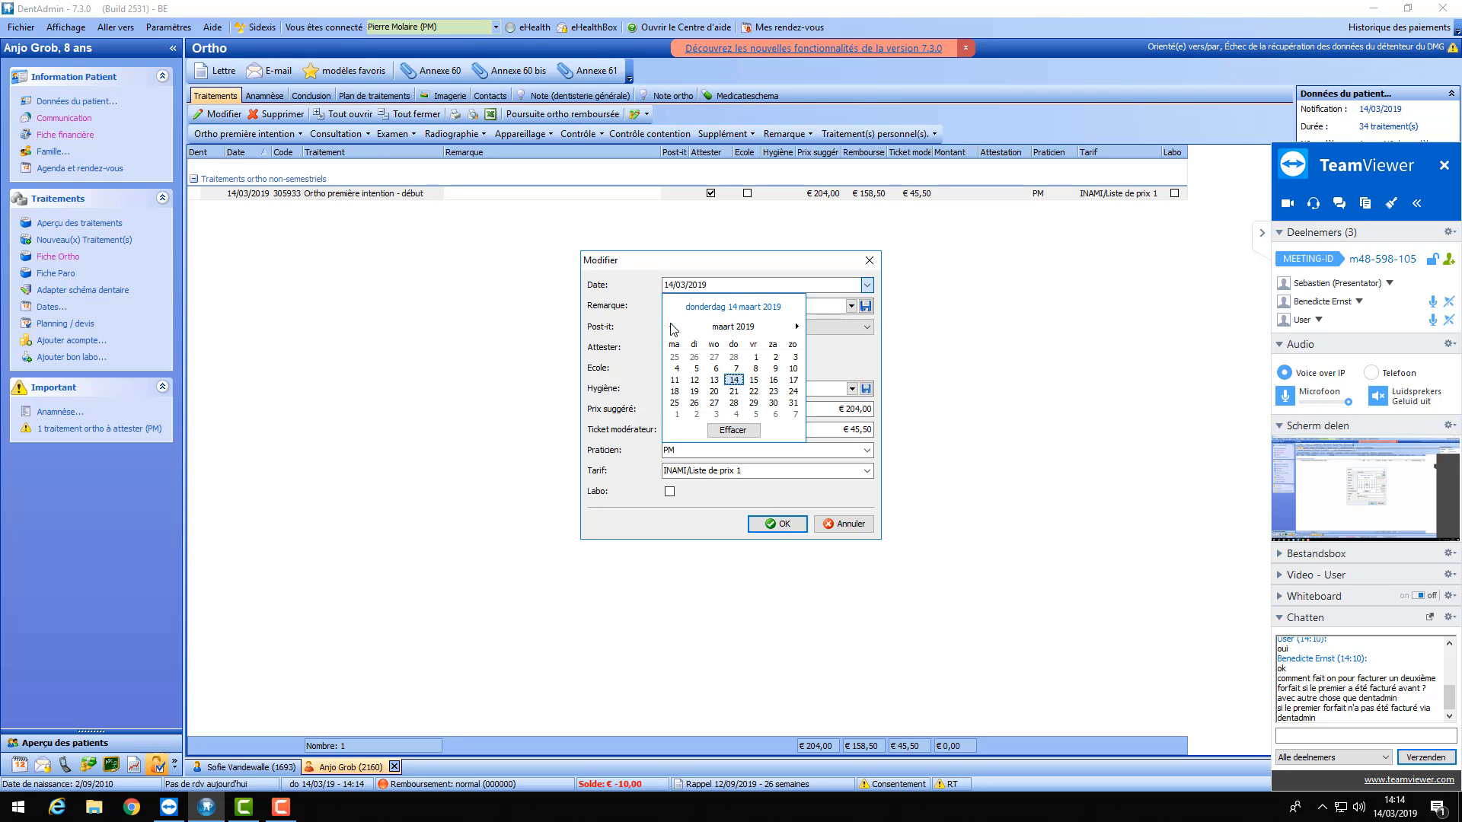
left_click(671, 326)
left_click(671, 327)
left_click(671, 326)
left_click(670, 327)
left_click(671, 326)
left_click(671, 327)
left_click(670, 327)
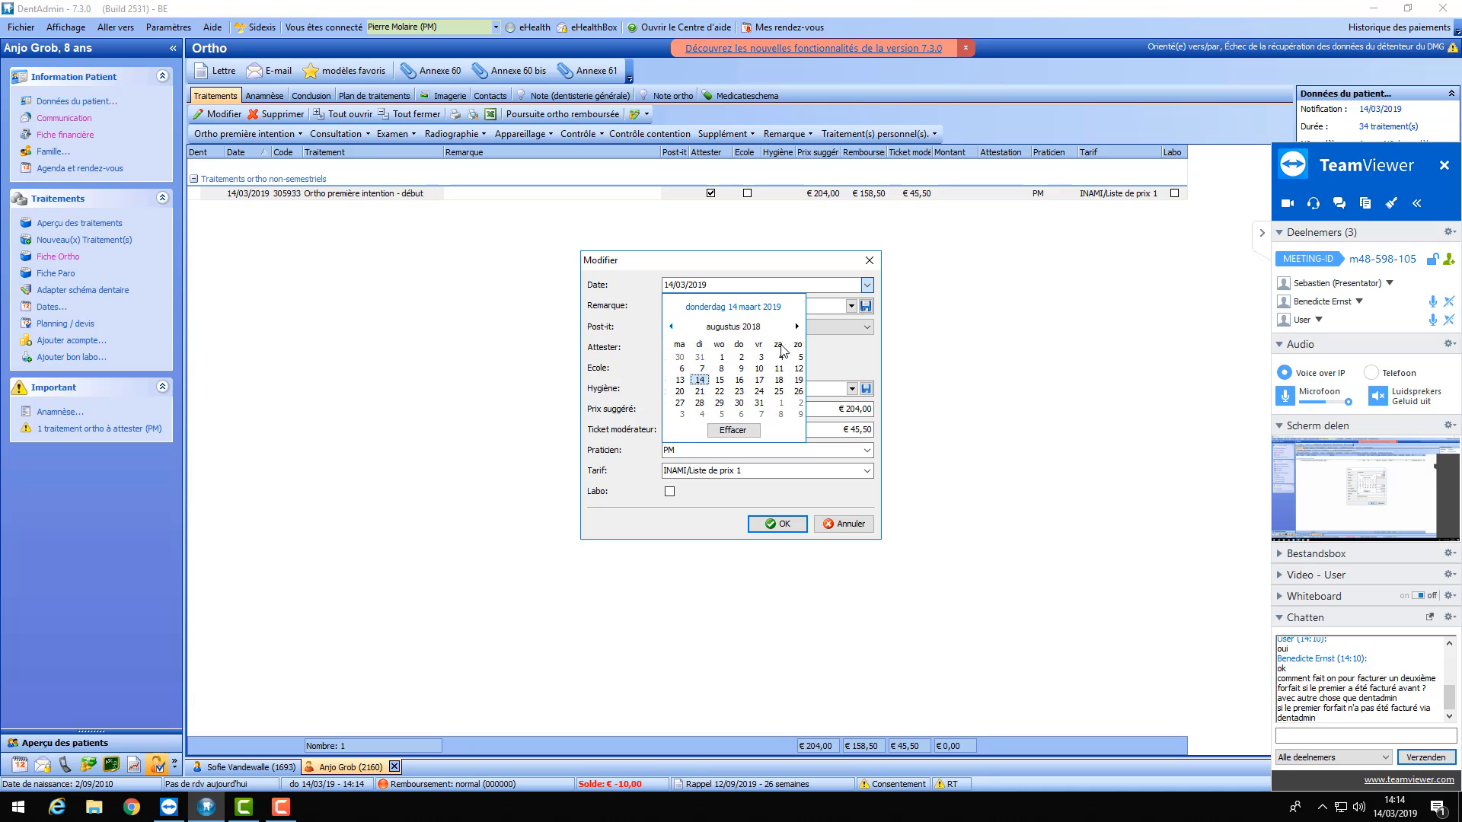
left_click(671, 327)
left_click(670, 327)
left_click(716, 381)
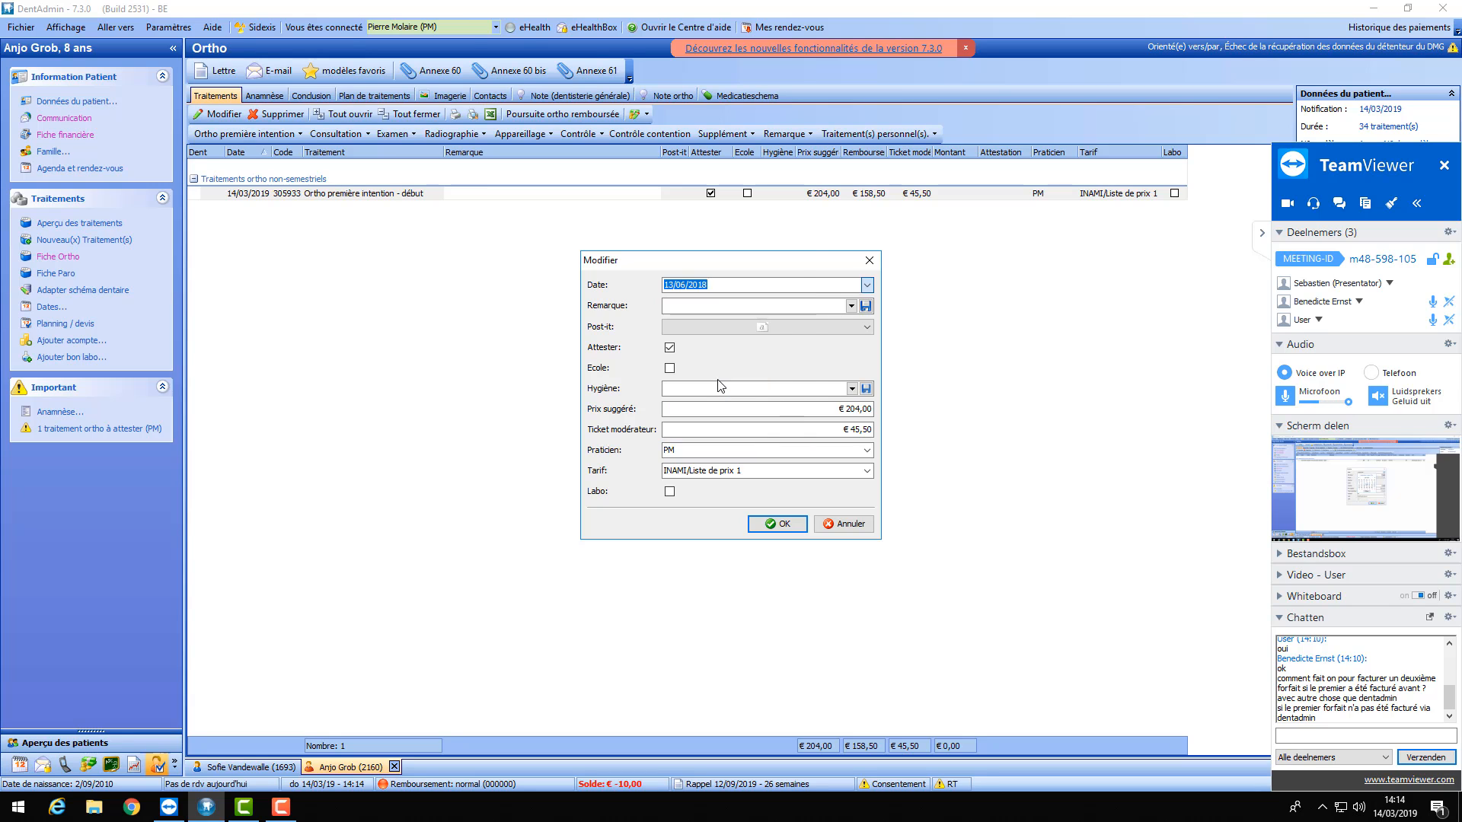
left_click(669, 347)
left_click(782, 525)
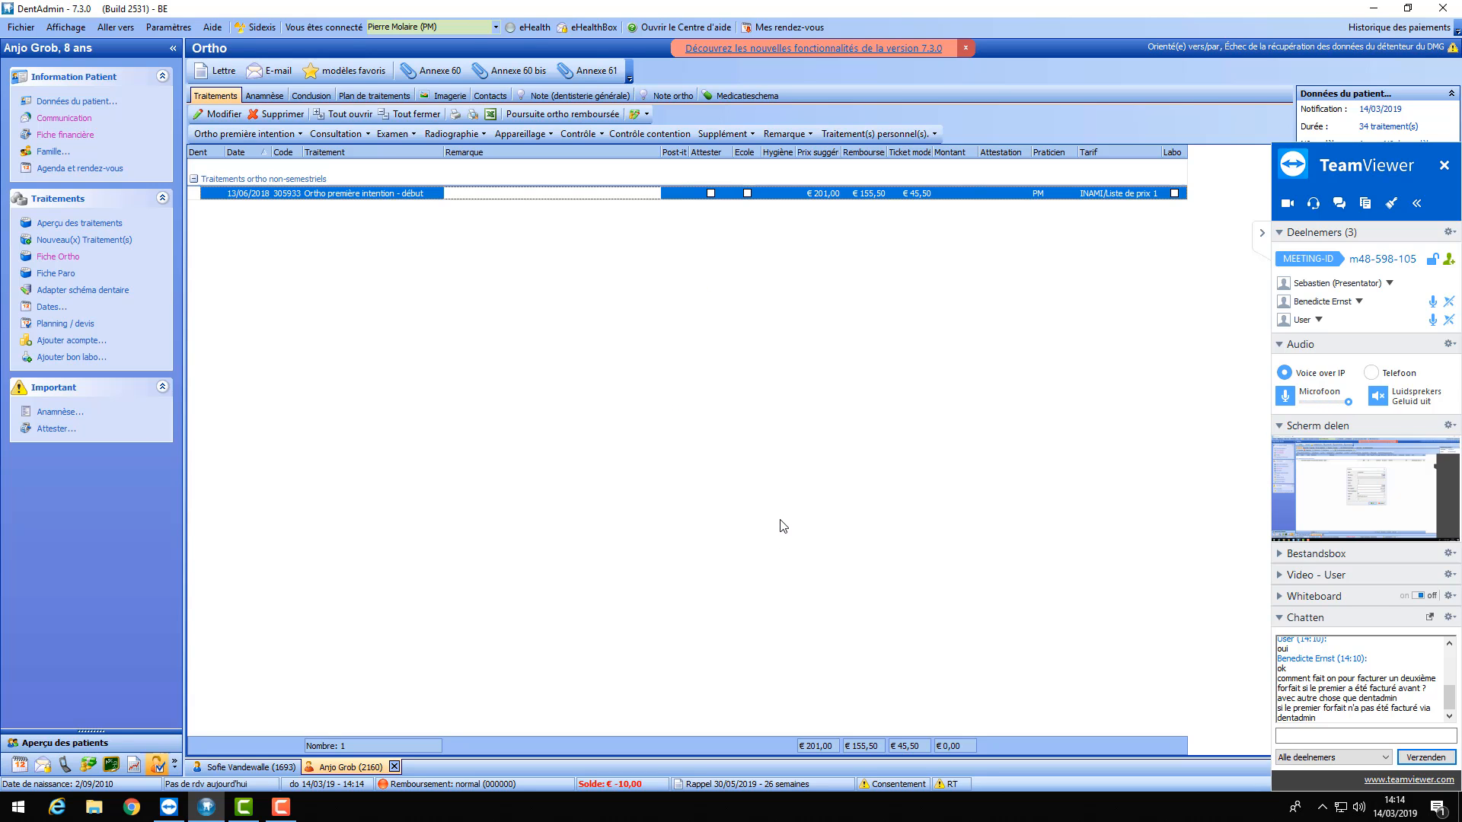
left_click(281, 135)
left_click(250, 171)
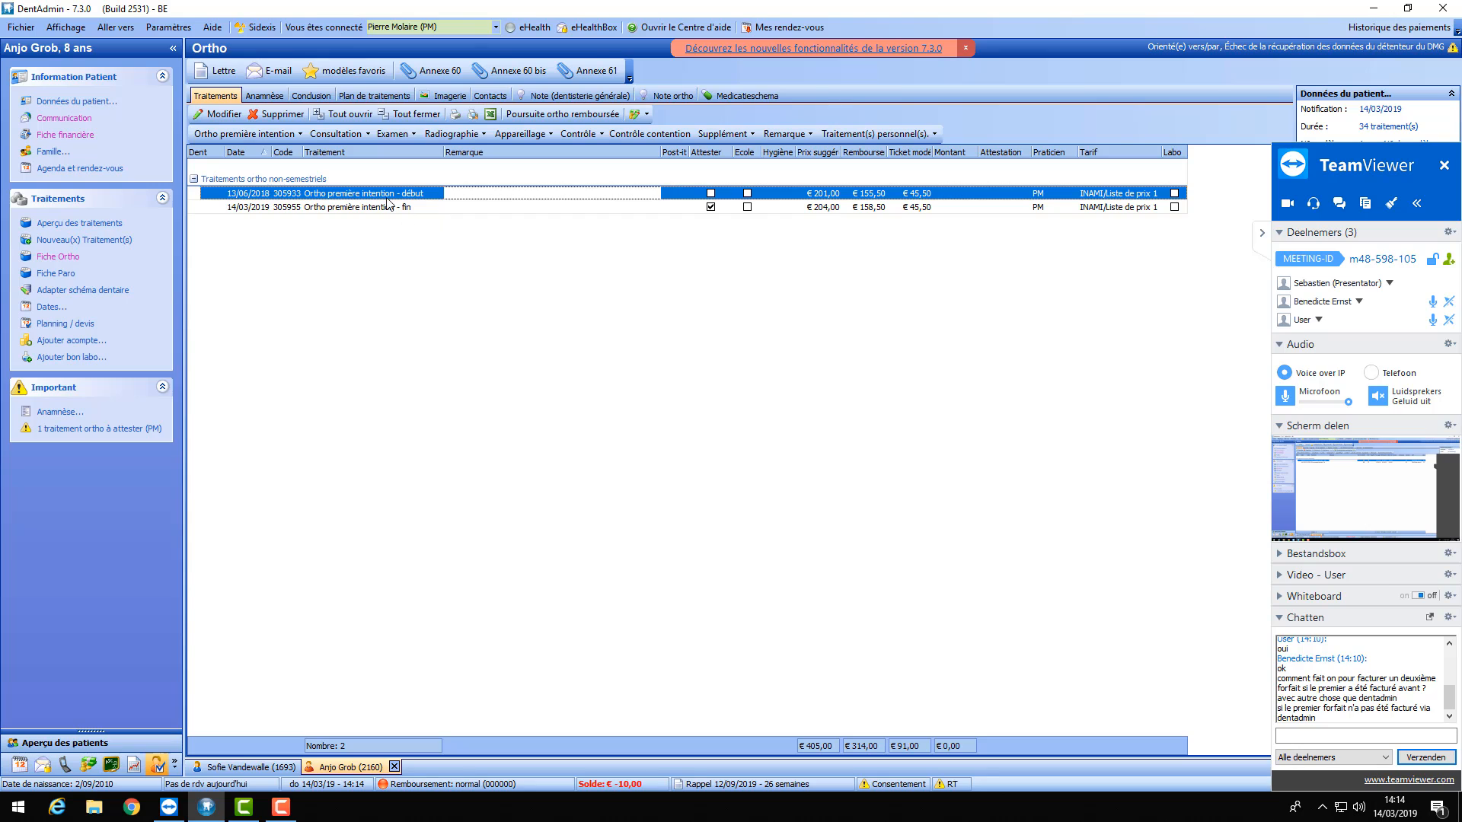
left_click(371, 207)
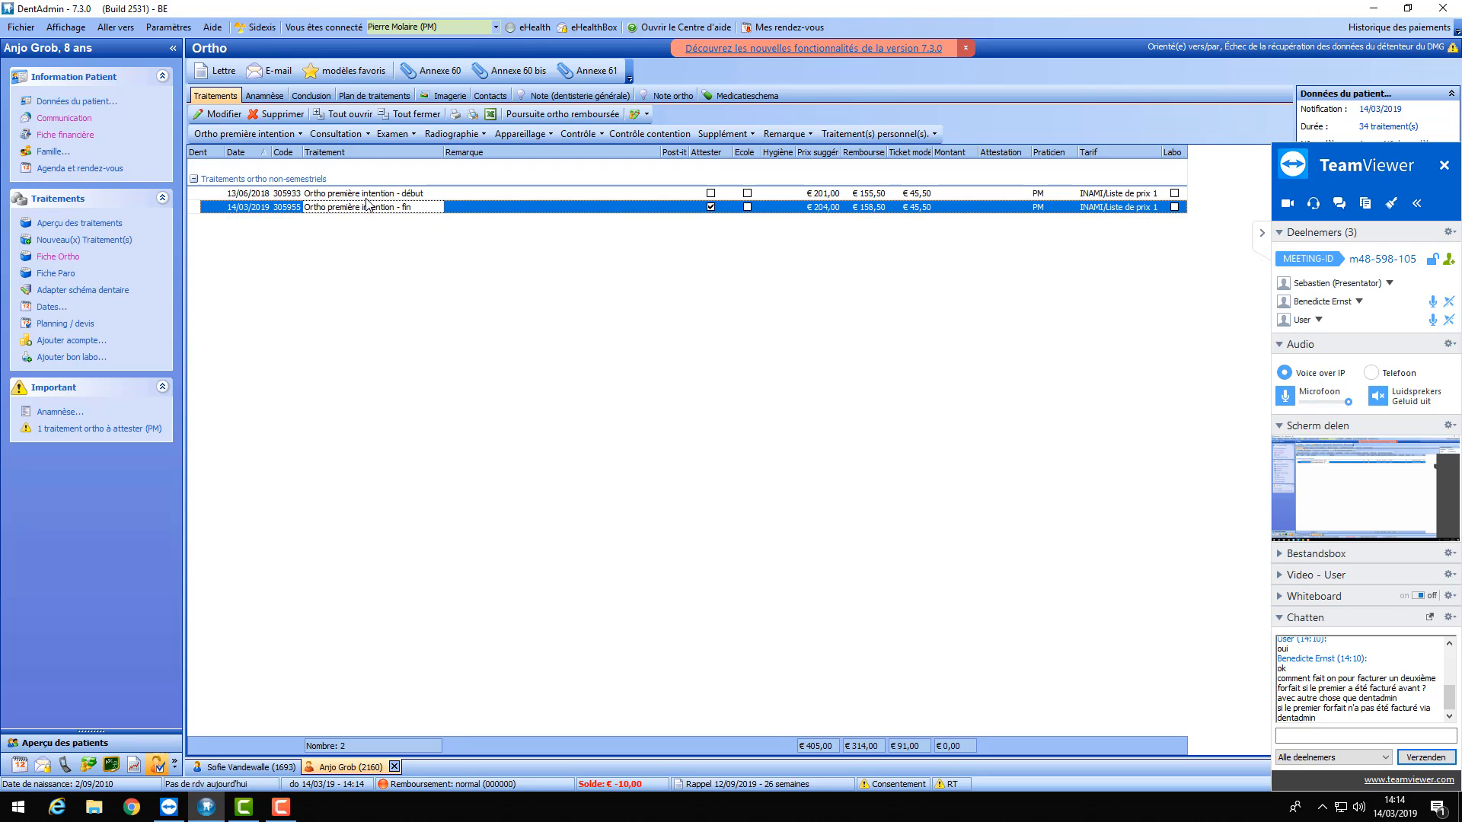
key("Delete")
left_click(775, 408)
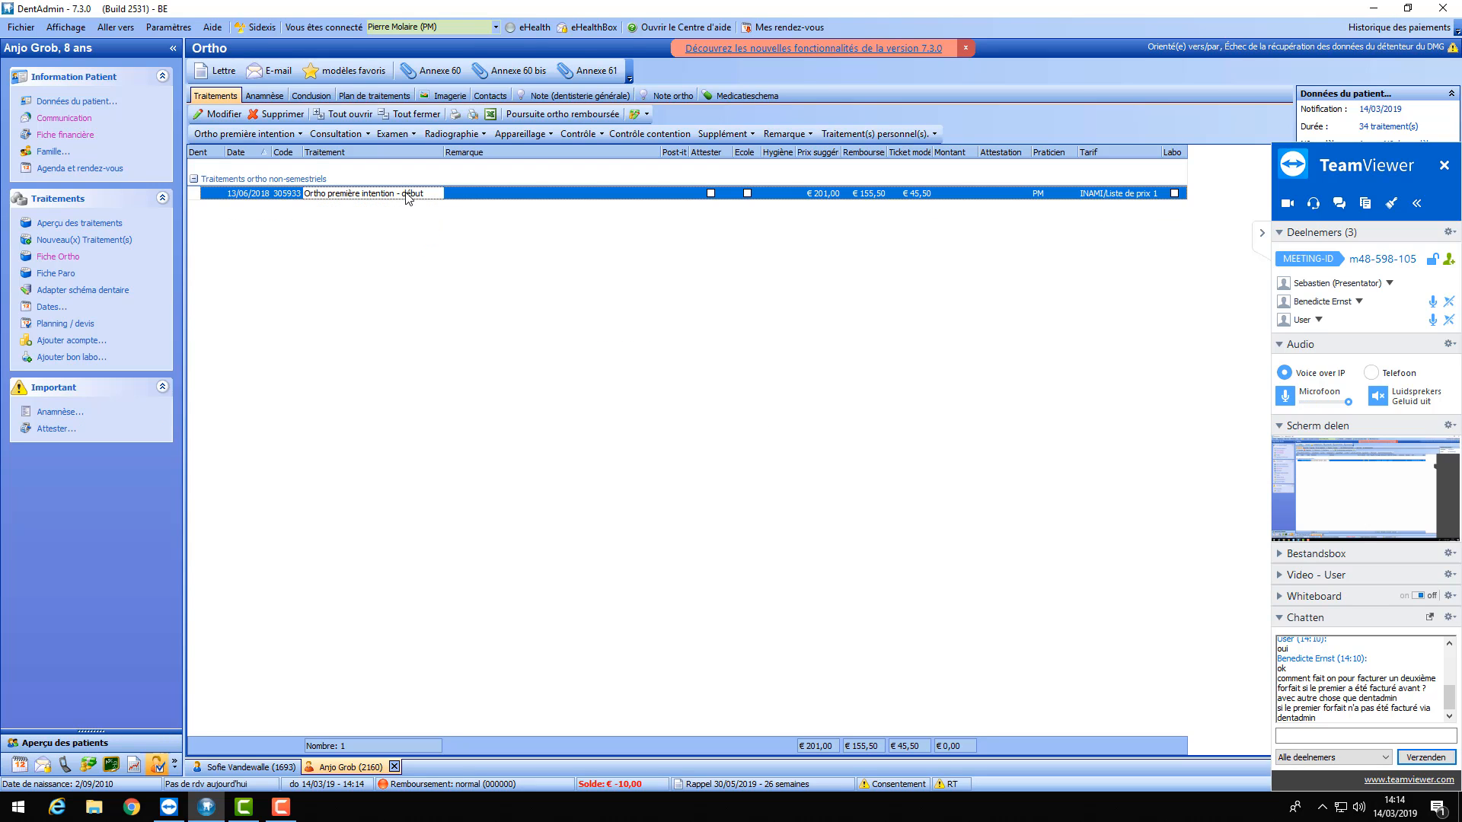
key("Delete")
left_click(774, 408)
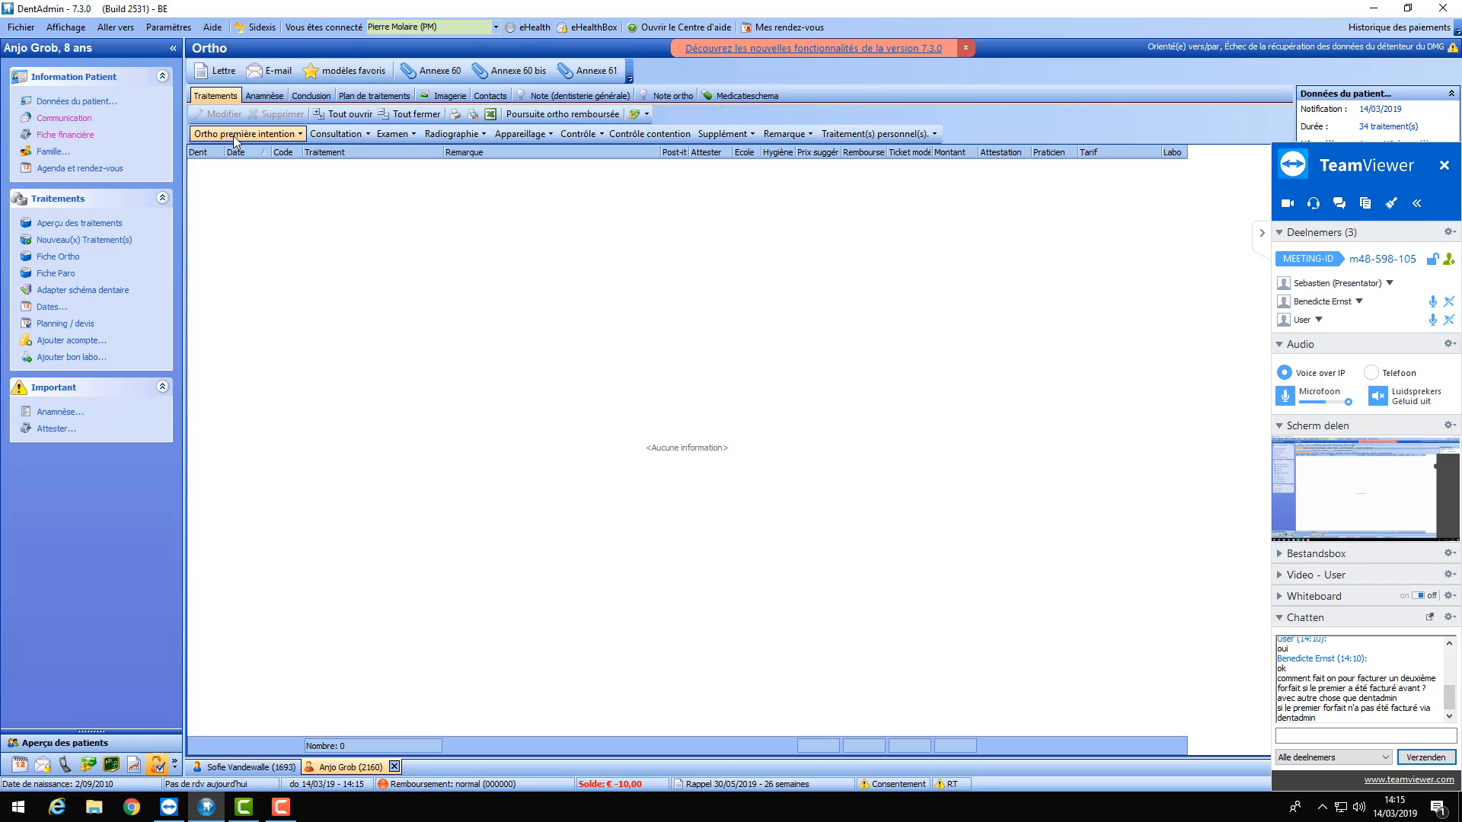
- Add the first-intention Forfait de début treatment, adjusting its date to the 14th
left_click(255, 136)
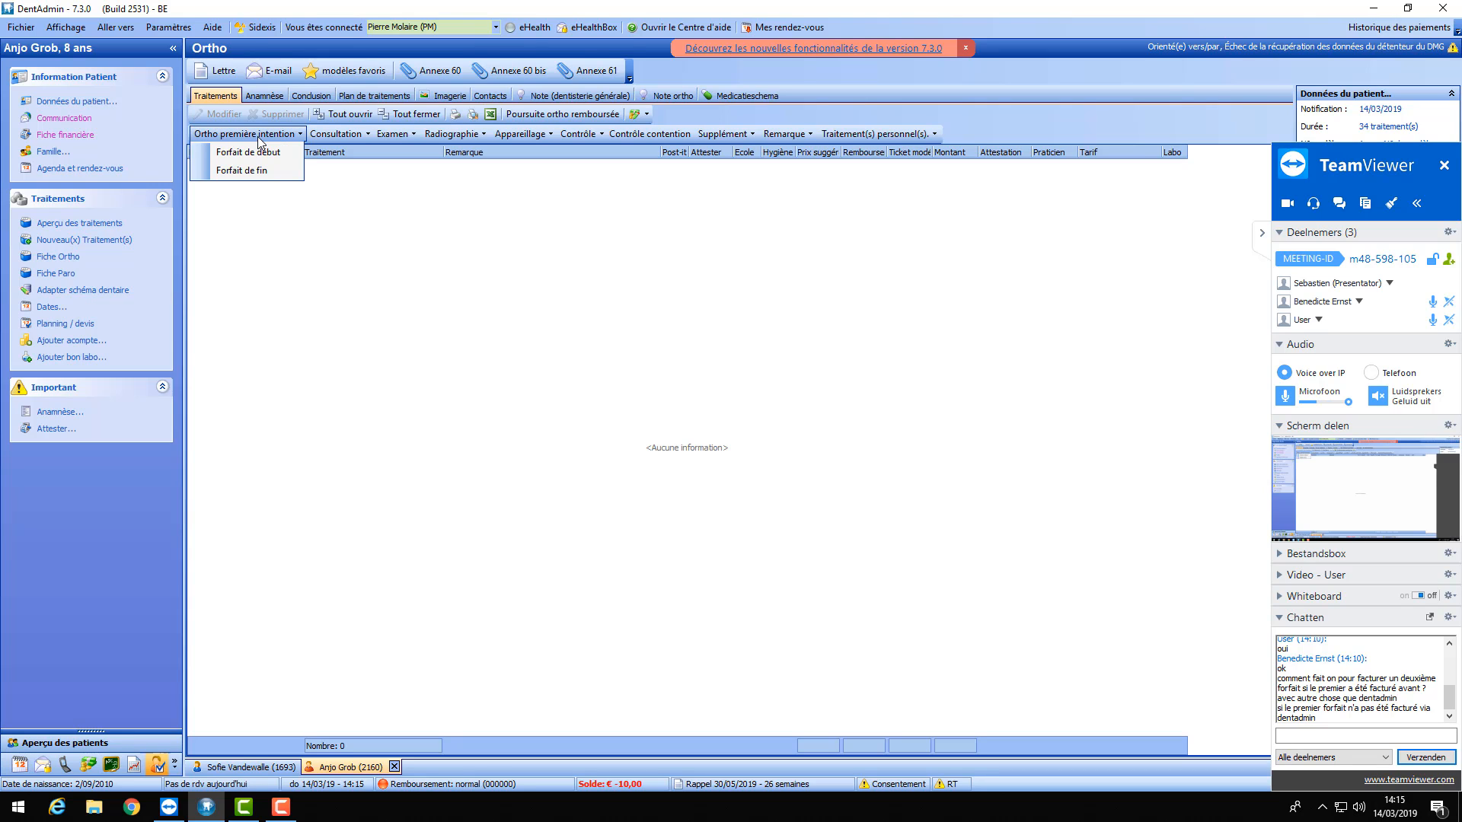
left_click(273, 156)
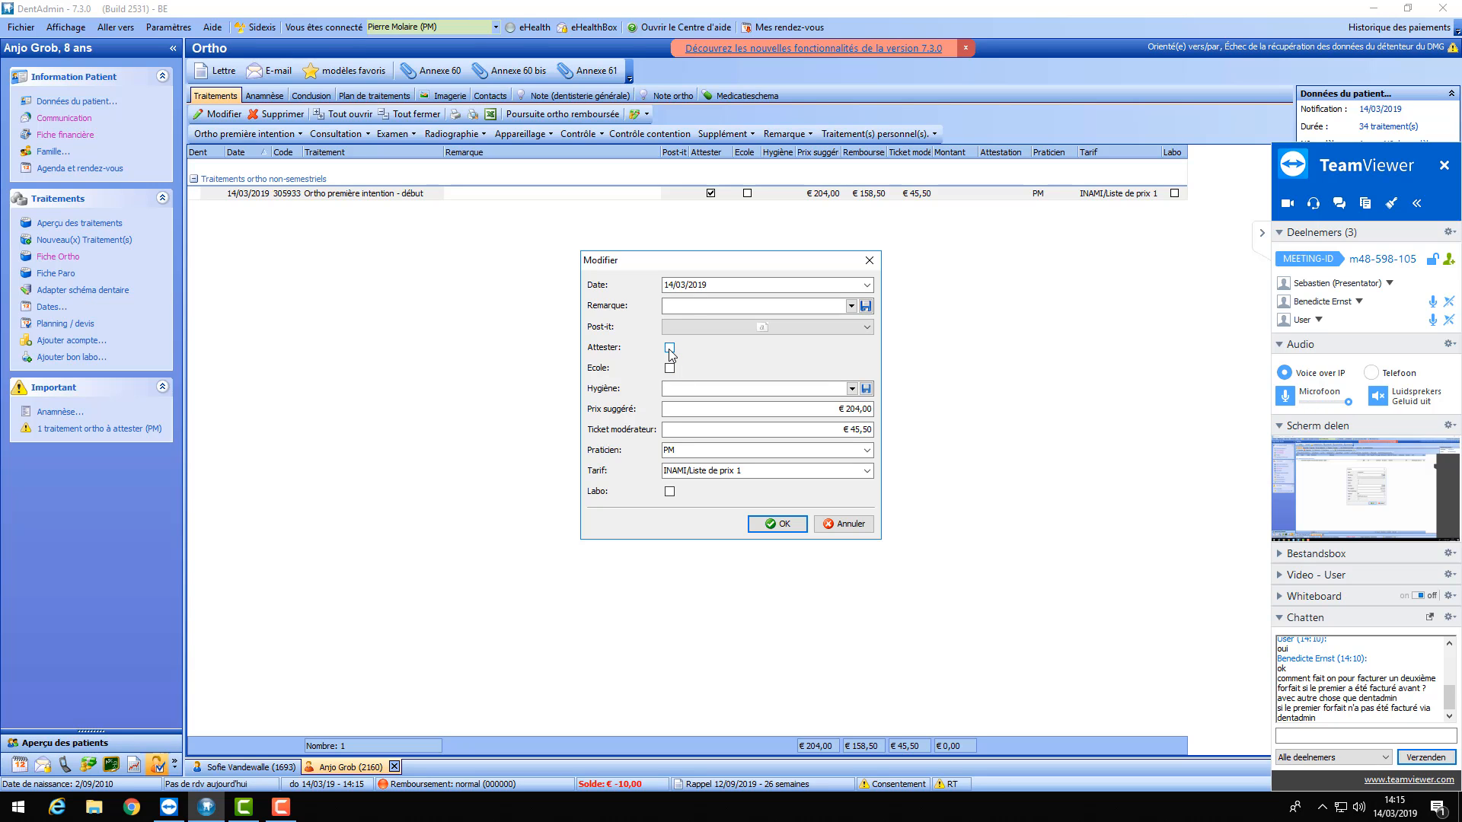
left_click(721, 285)
left_click(866, 284)
left_click(729, 305)
type("14/")
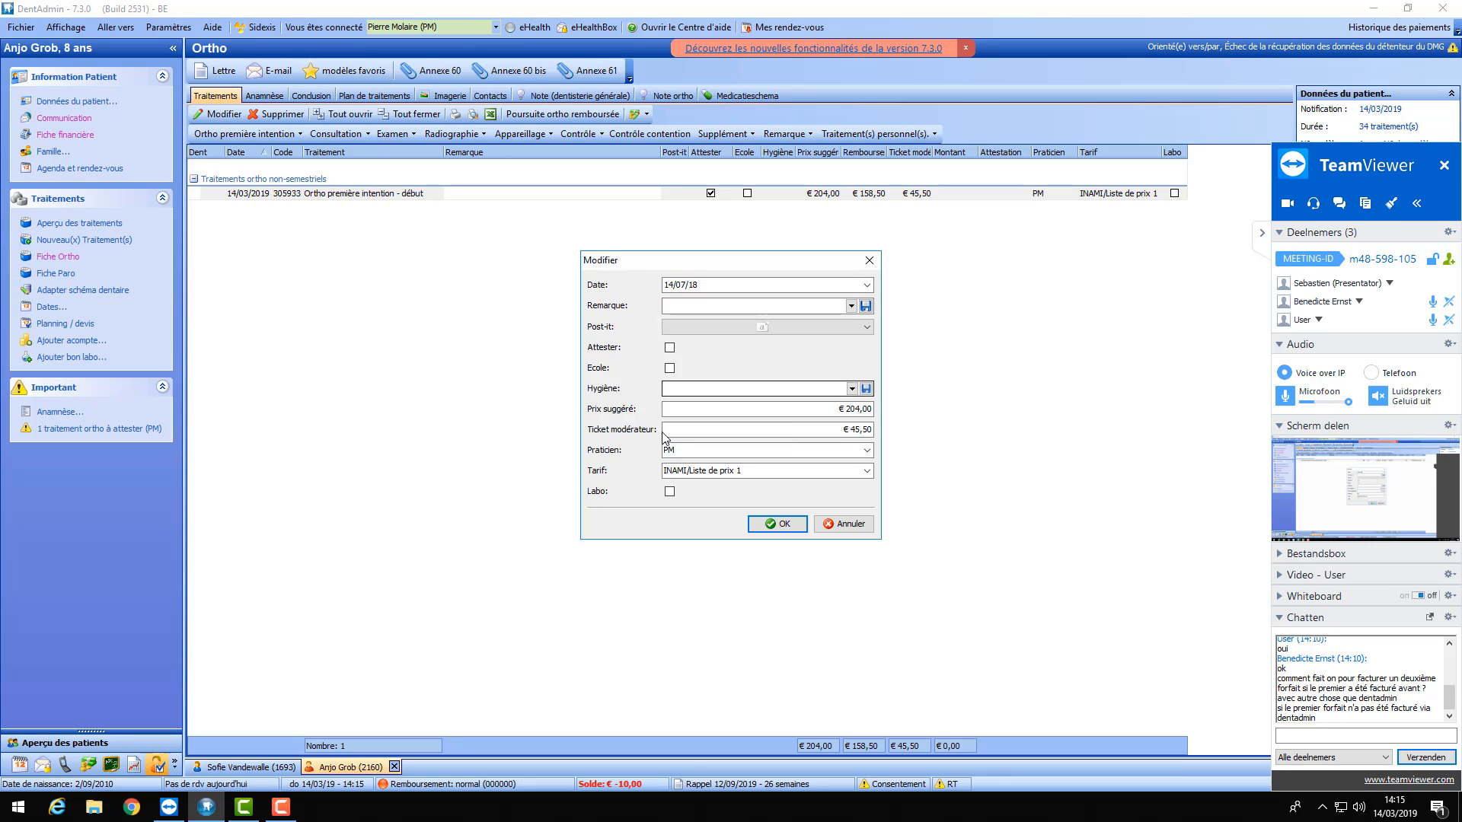
left_click(773, 526)
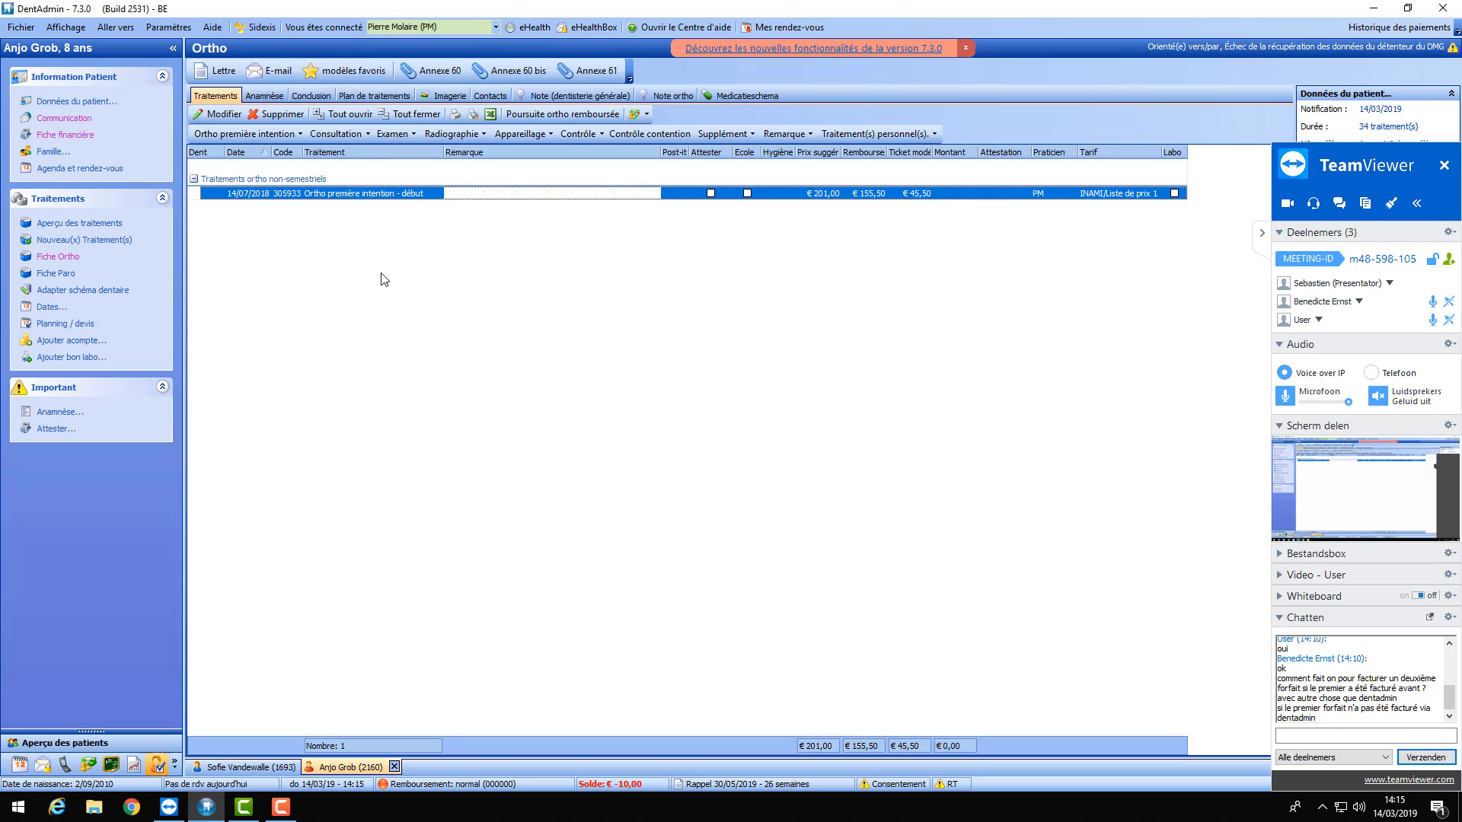
- Add Forfait de fin, then delete both the début and fin rows
left_click(252, 134)
left_click(247, 172)
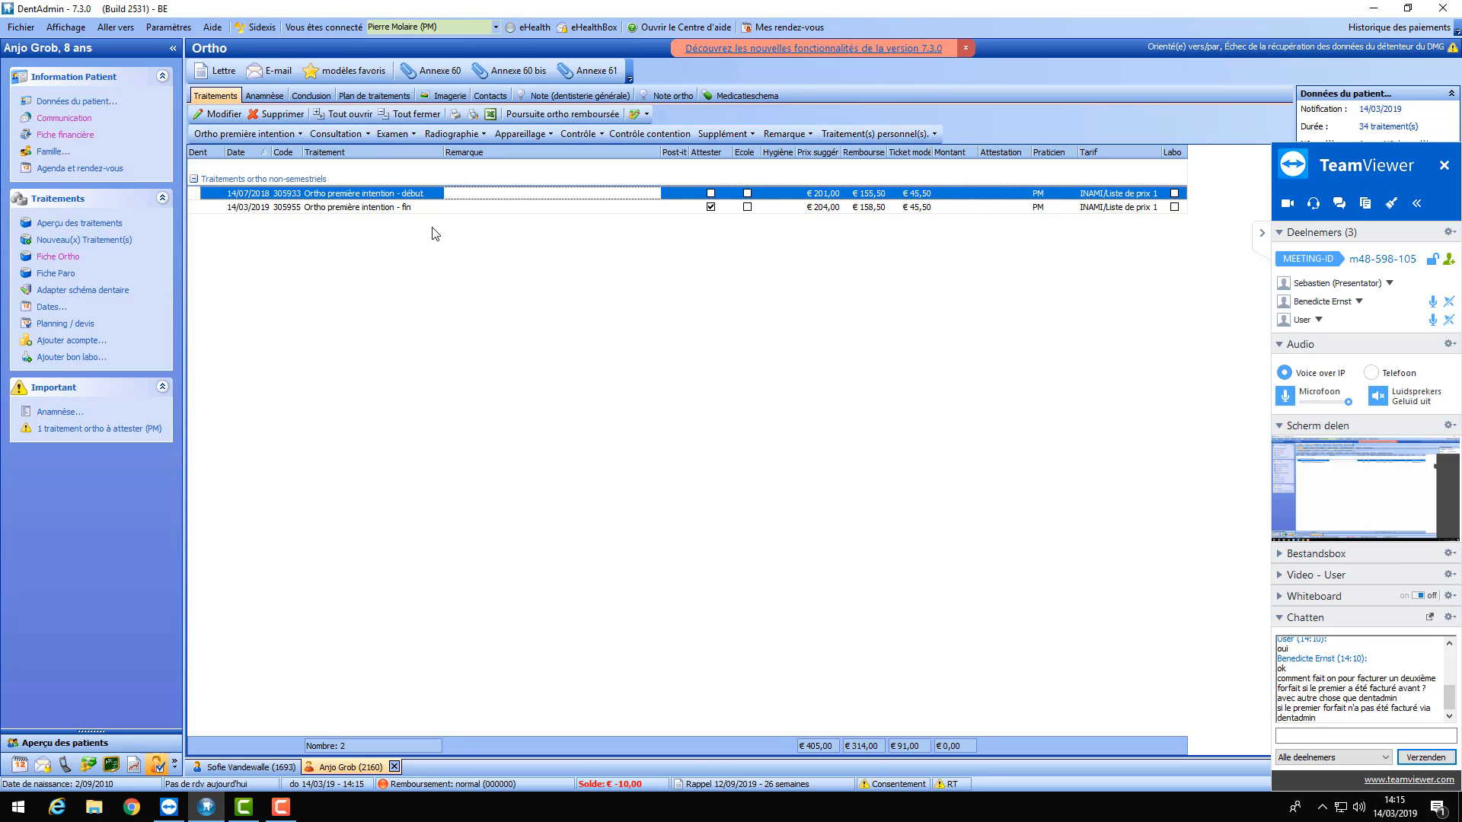
left_click(1262, 237)
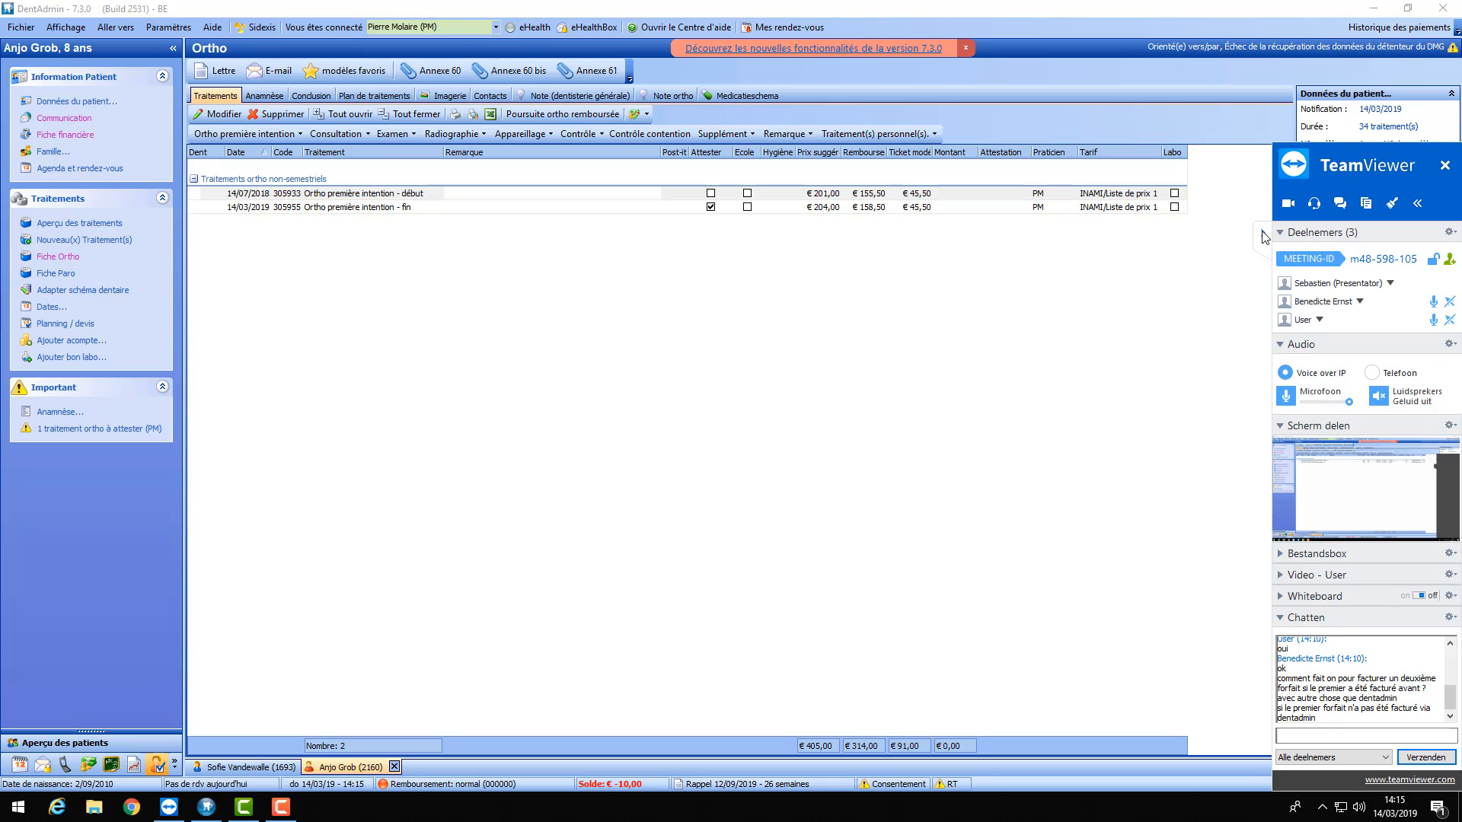
left_click(381, 207, "shift")
left_click(283, 115)
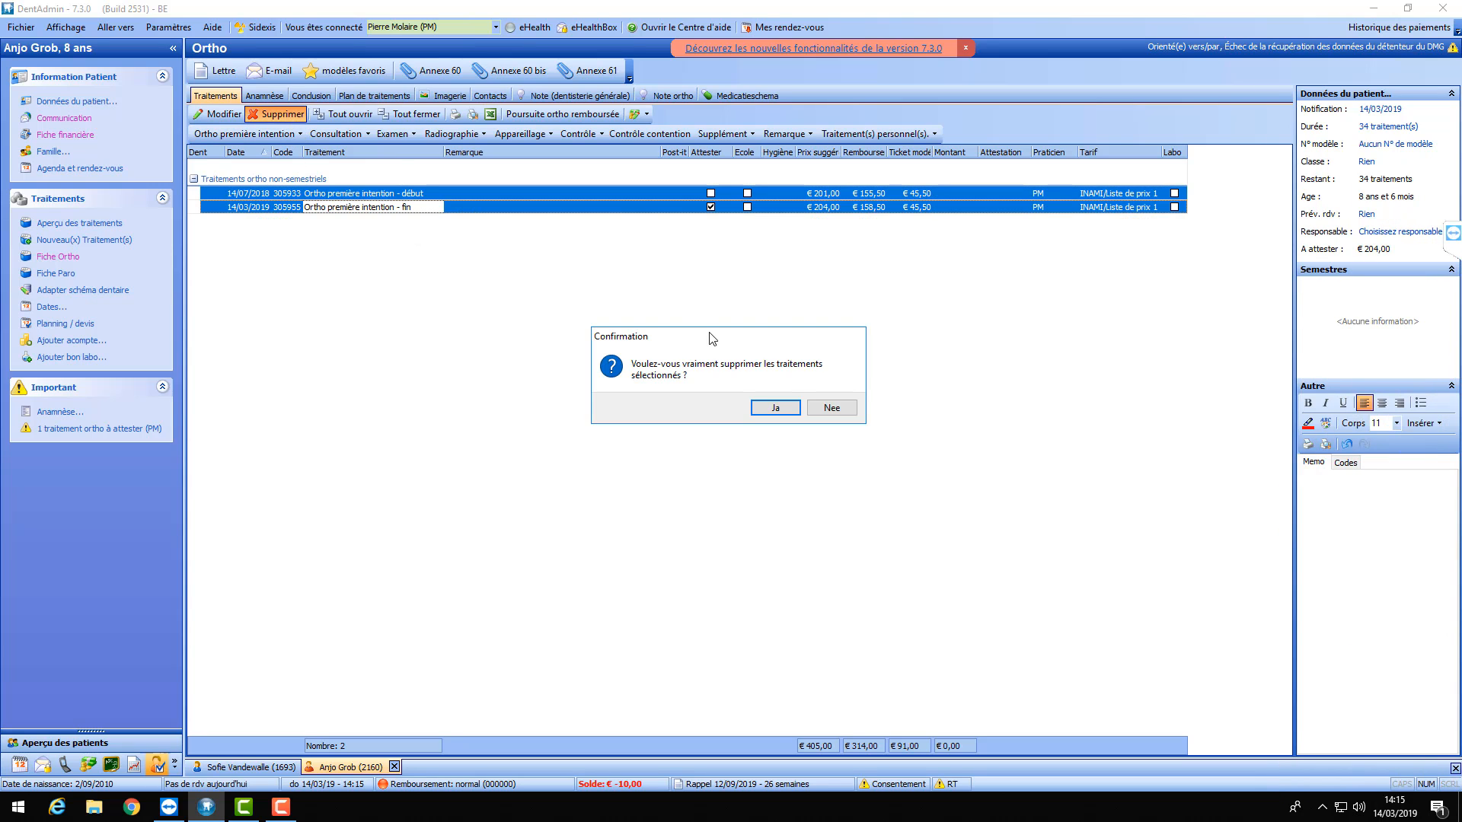
left_click(775, 402)
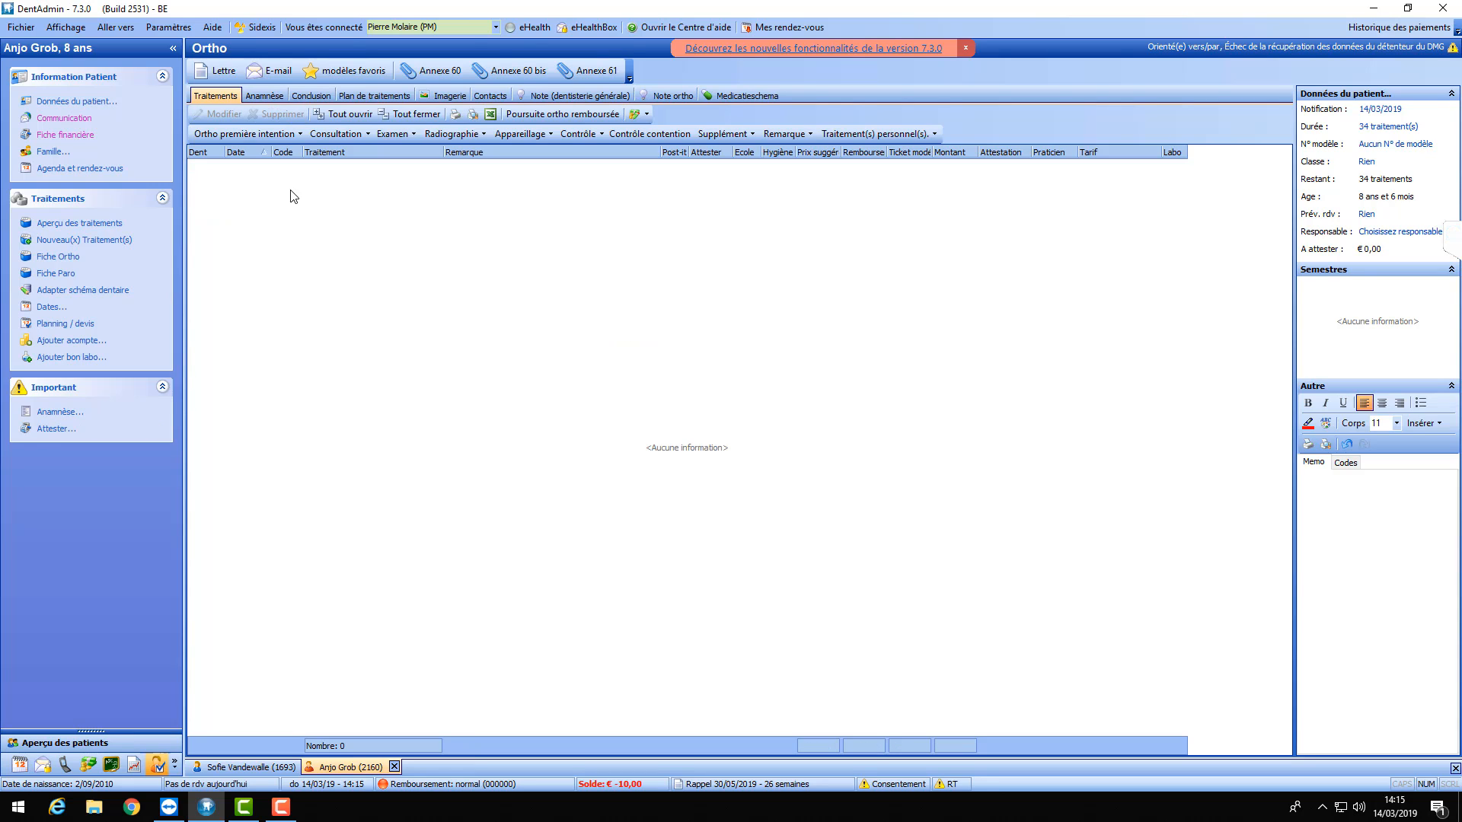
- Re-add the Forfait de début treatment dated 14/03/2019 at €204,00
left_click(294, 133)
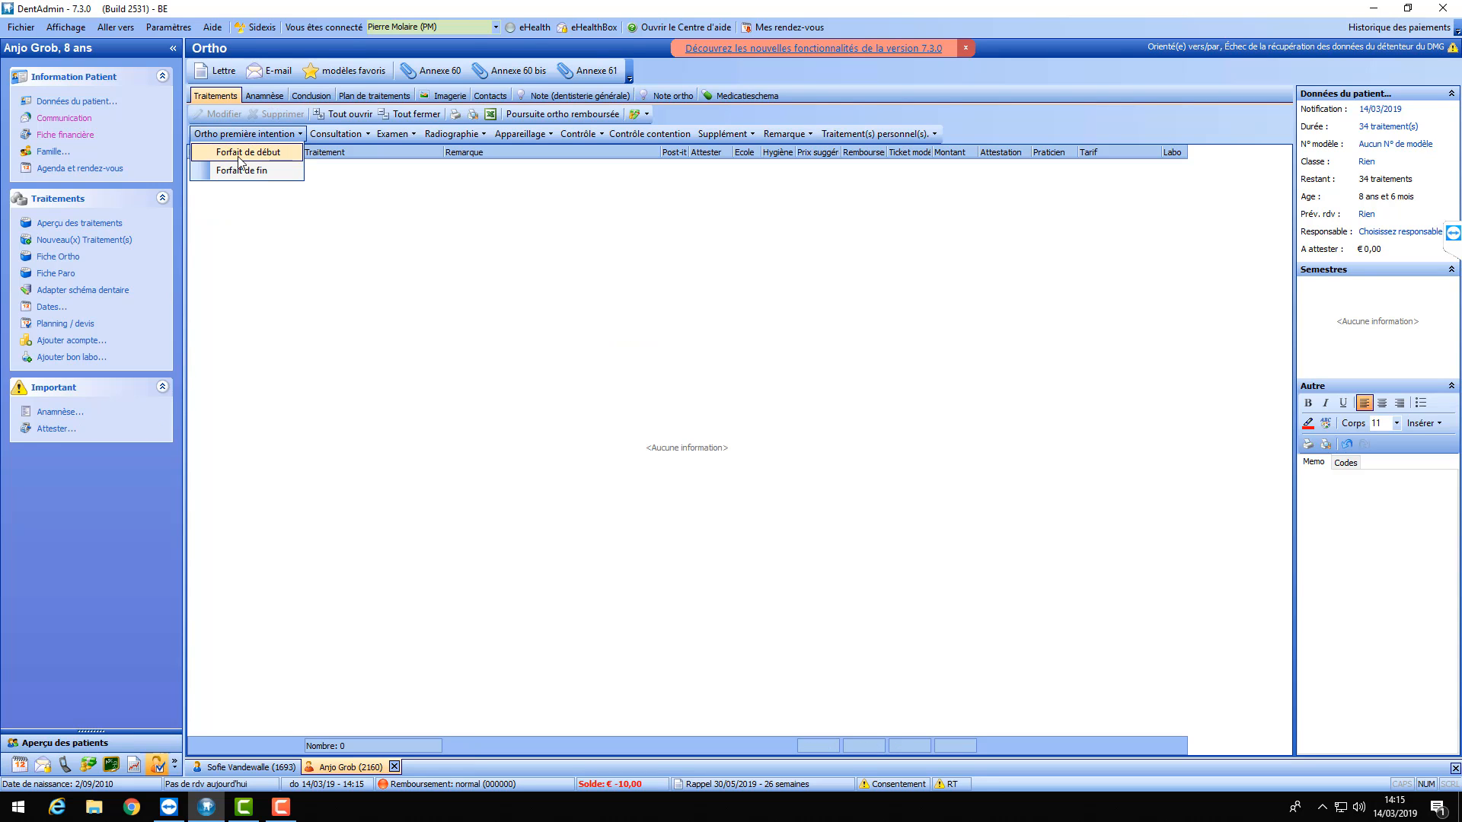
left_click(242, 154)
left_click(776, 523)
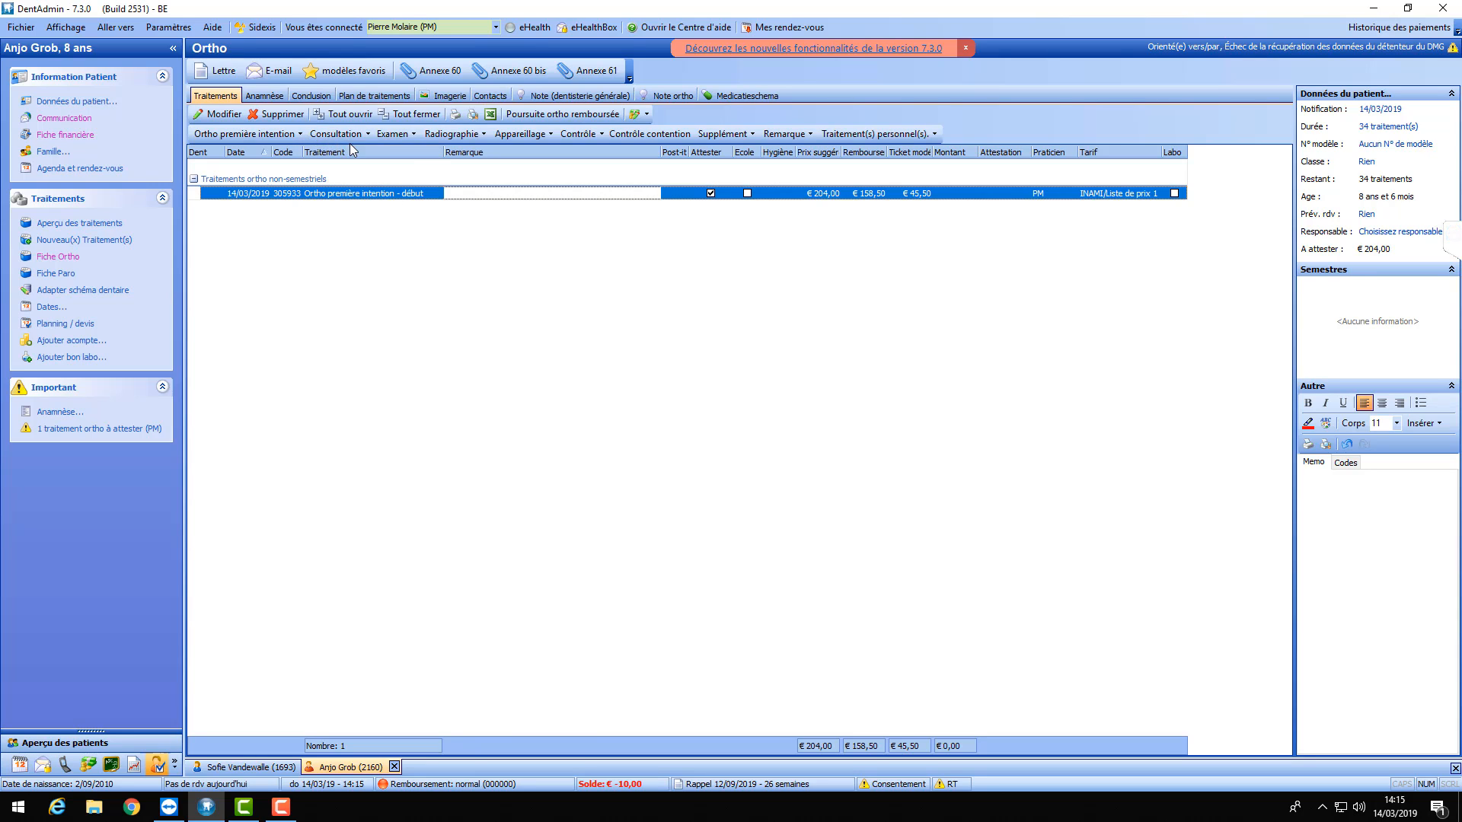
left_click(415, 135)
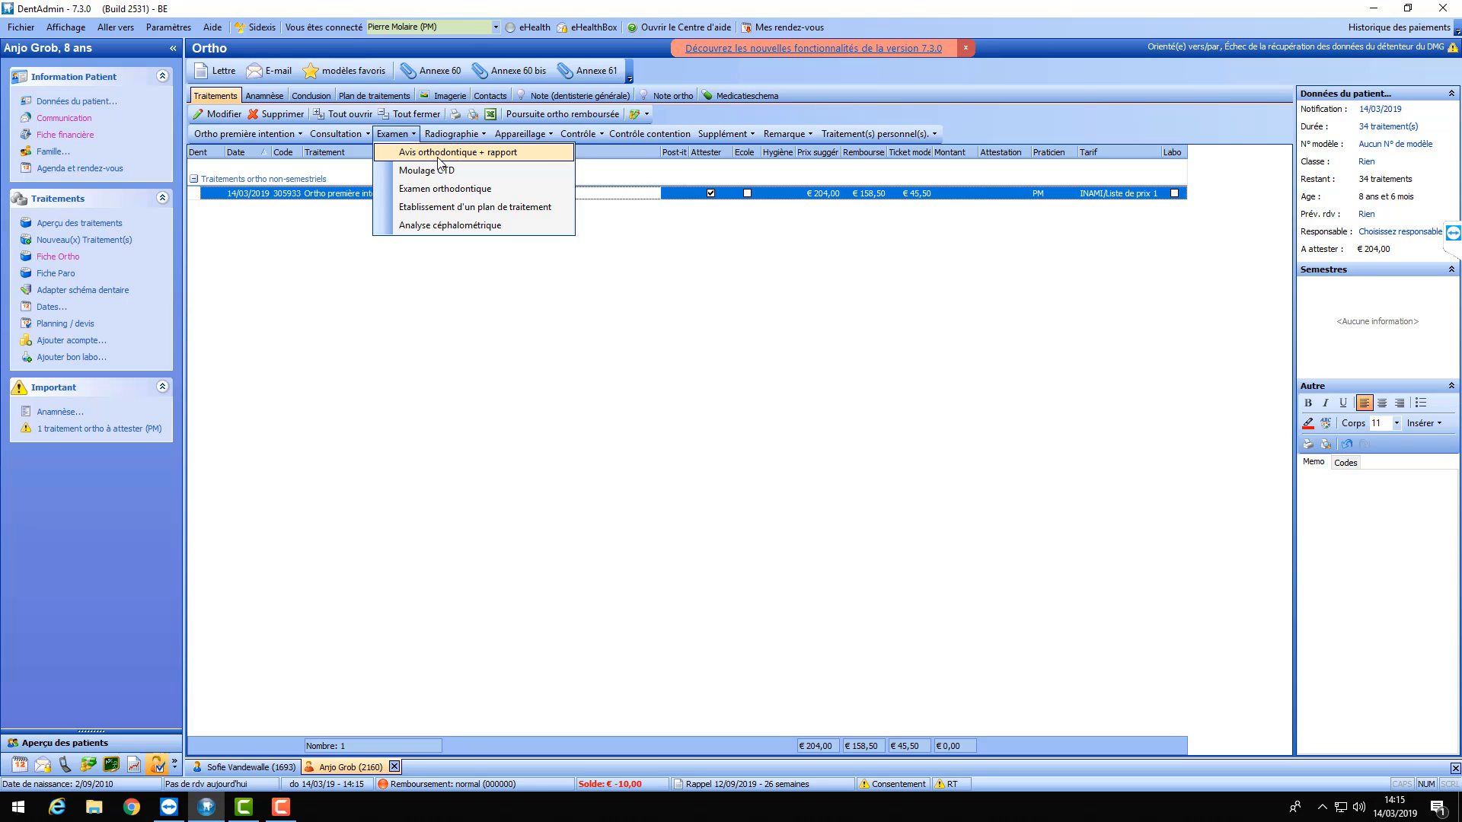
- Add the Avis orthodontique + rapport exam (€32,50) with the remark 'test'
left_click(439, 163)
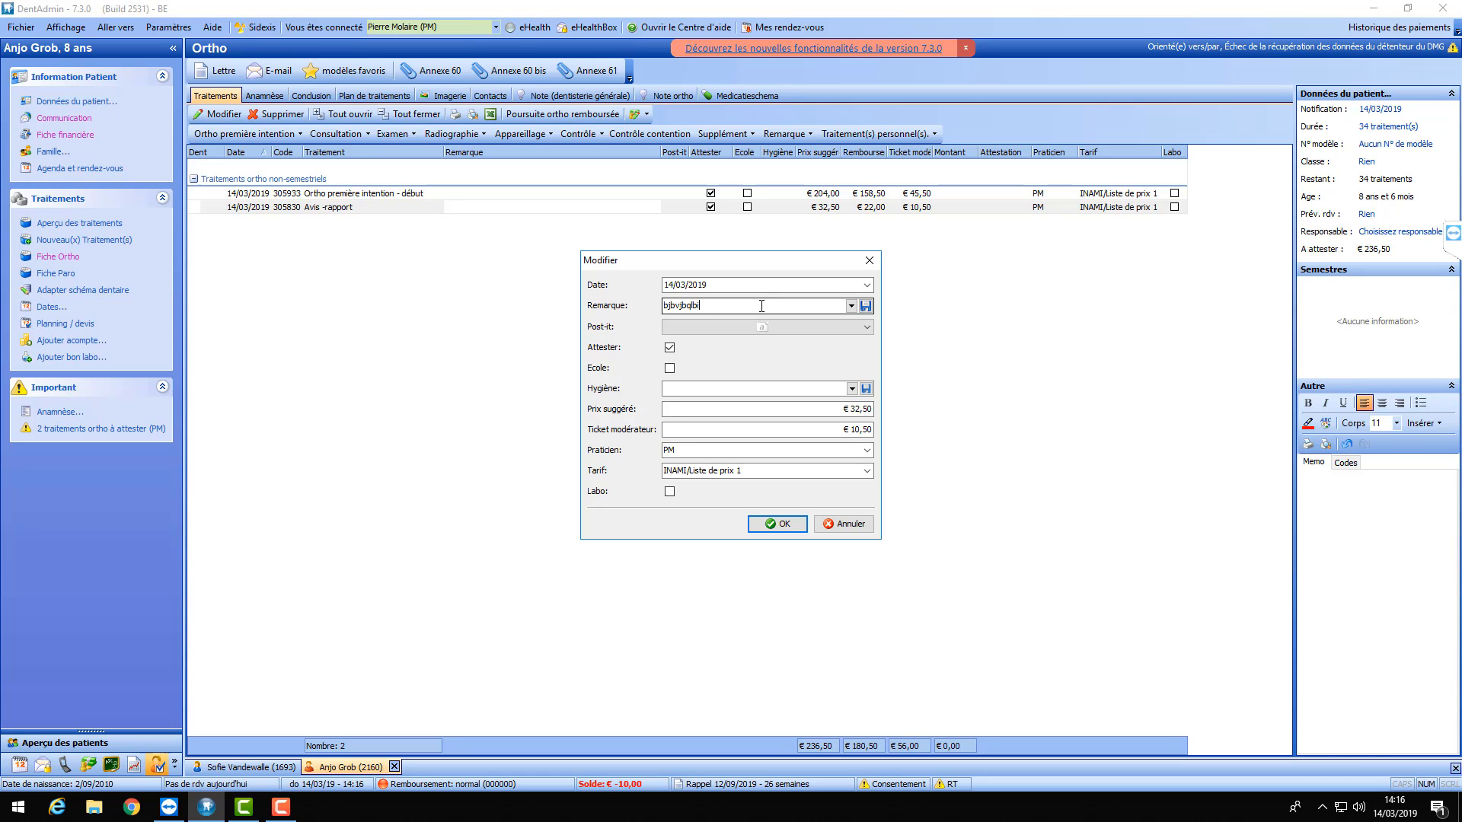
key("BackSpace")
key("BackSpace")
key("BackSpace")
key("BackSpace")
key("BackSpace")
key("BackSpace")
key("BackSpace")
key("BackSpace")
key("BackSpace")
key("BackSpace")
type("test")
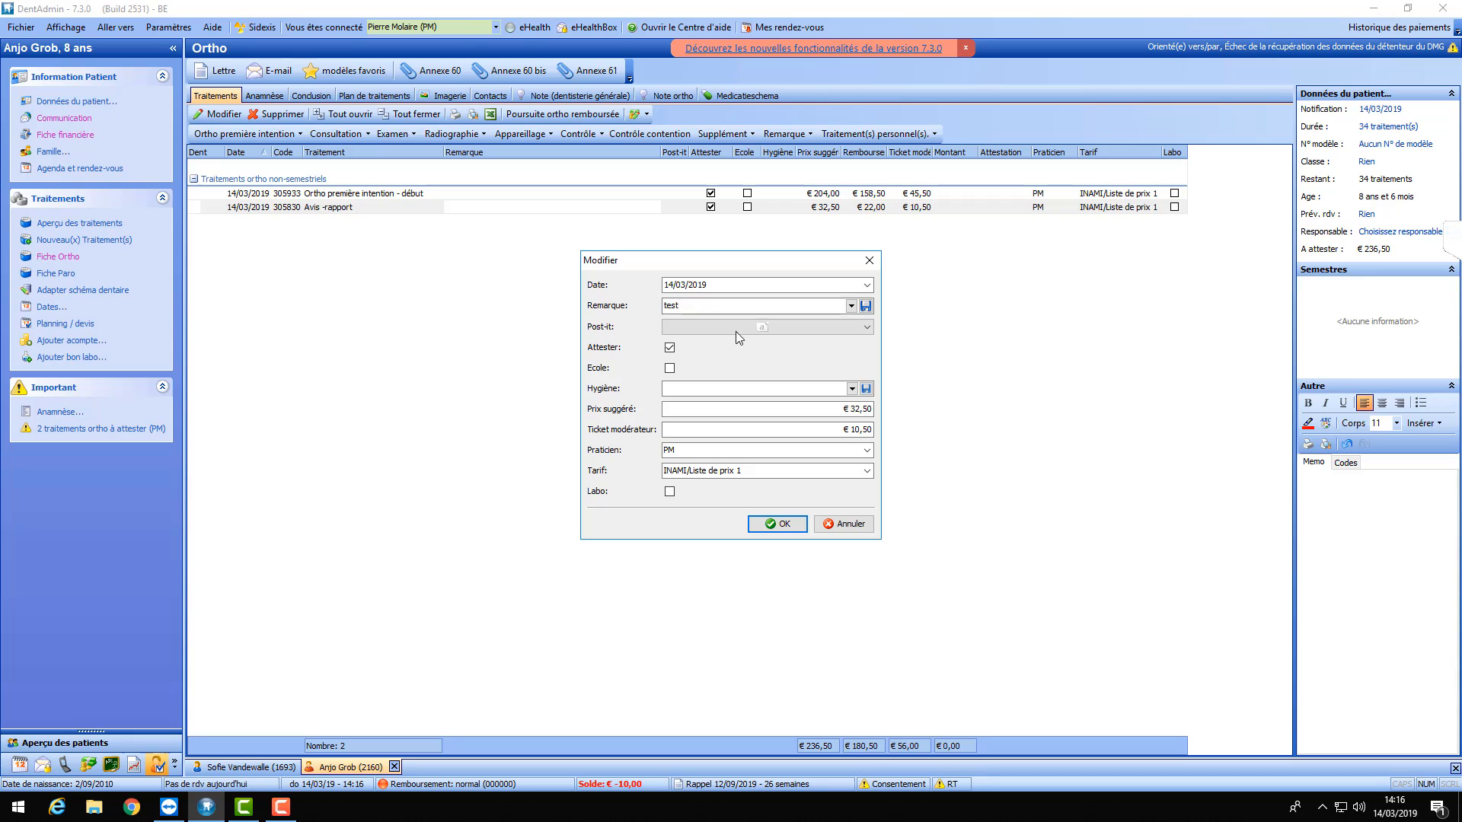
left_click(786, 525)
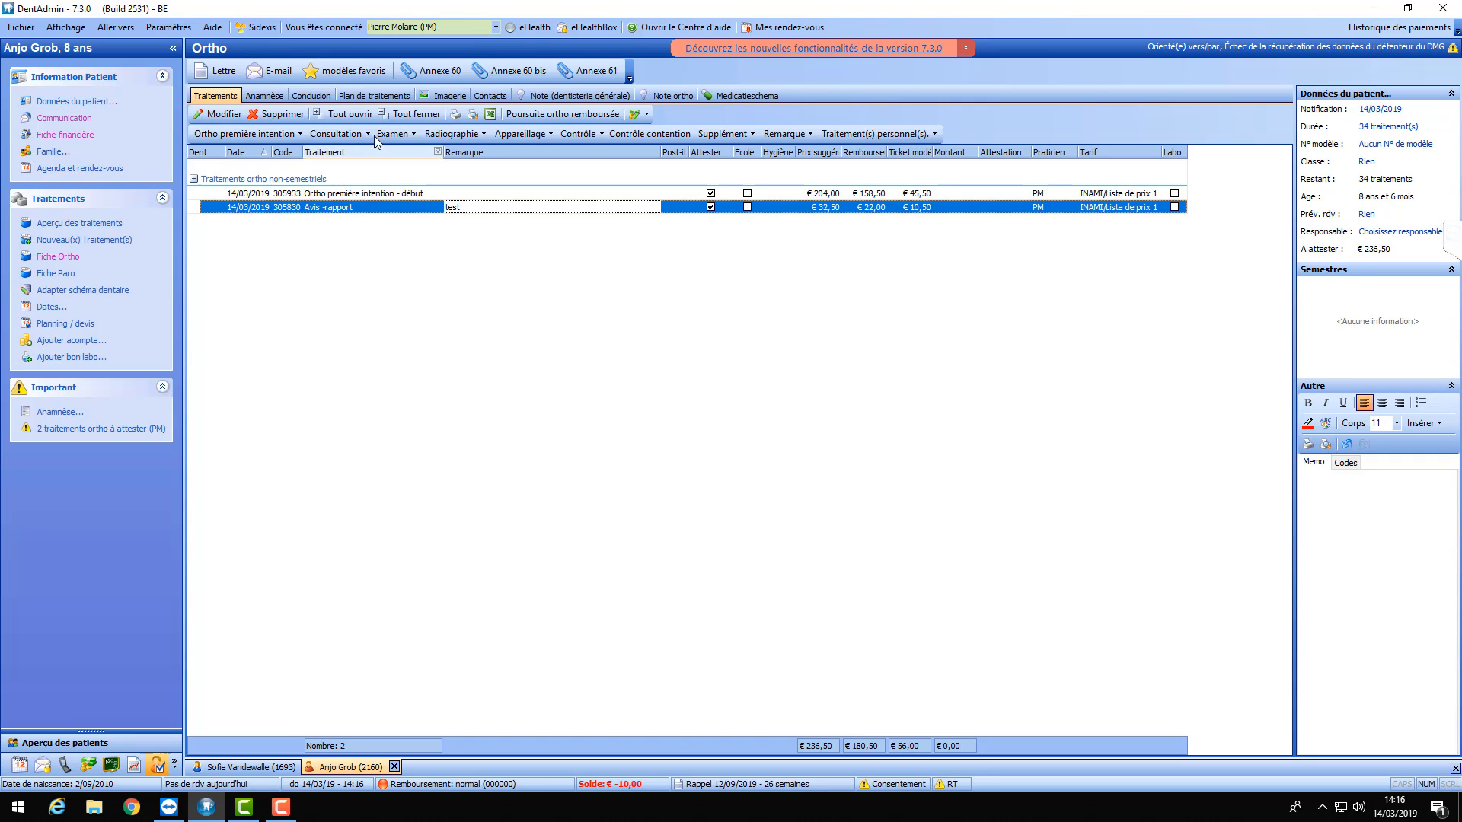
- Add a Moulage CTD exam at €23,00
left_click(415, 134)
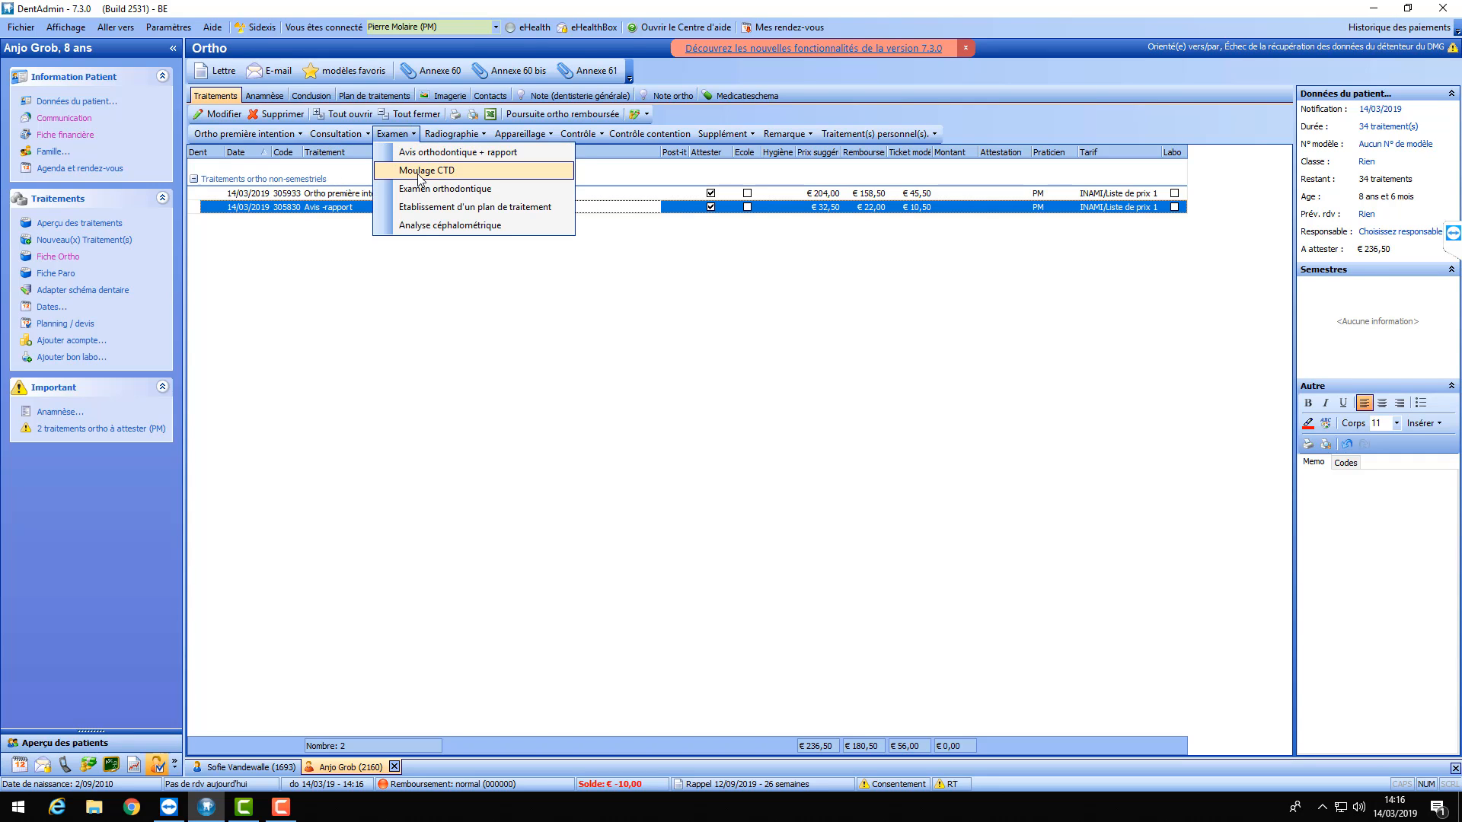
left_click(419, 172)
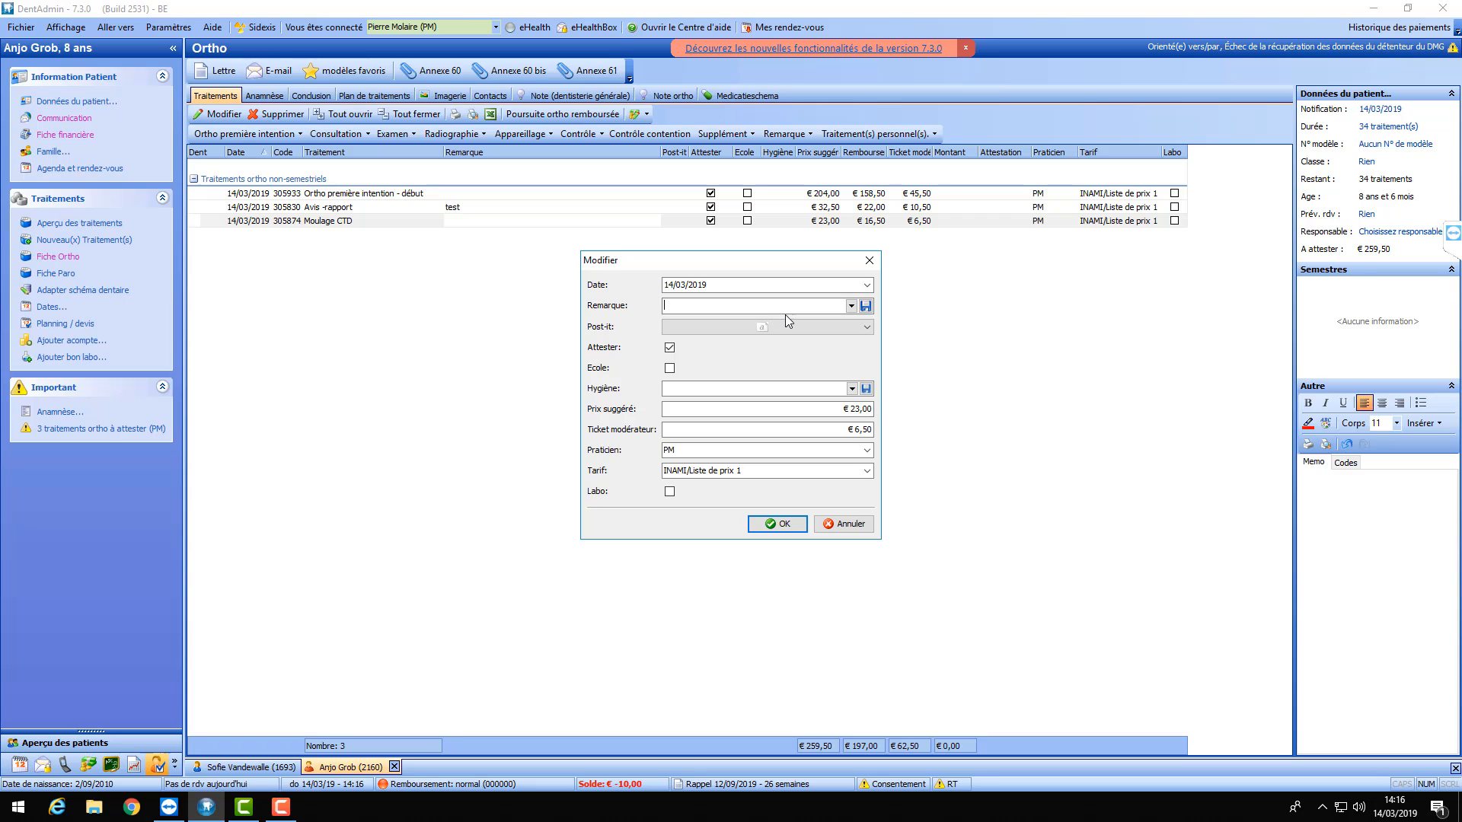
left_click(775, 524)
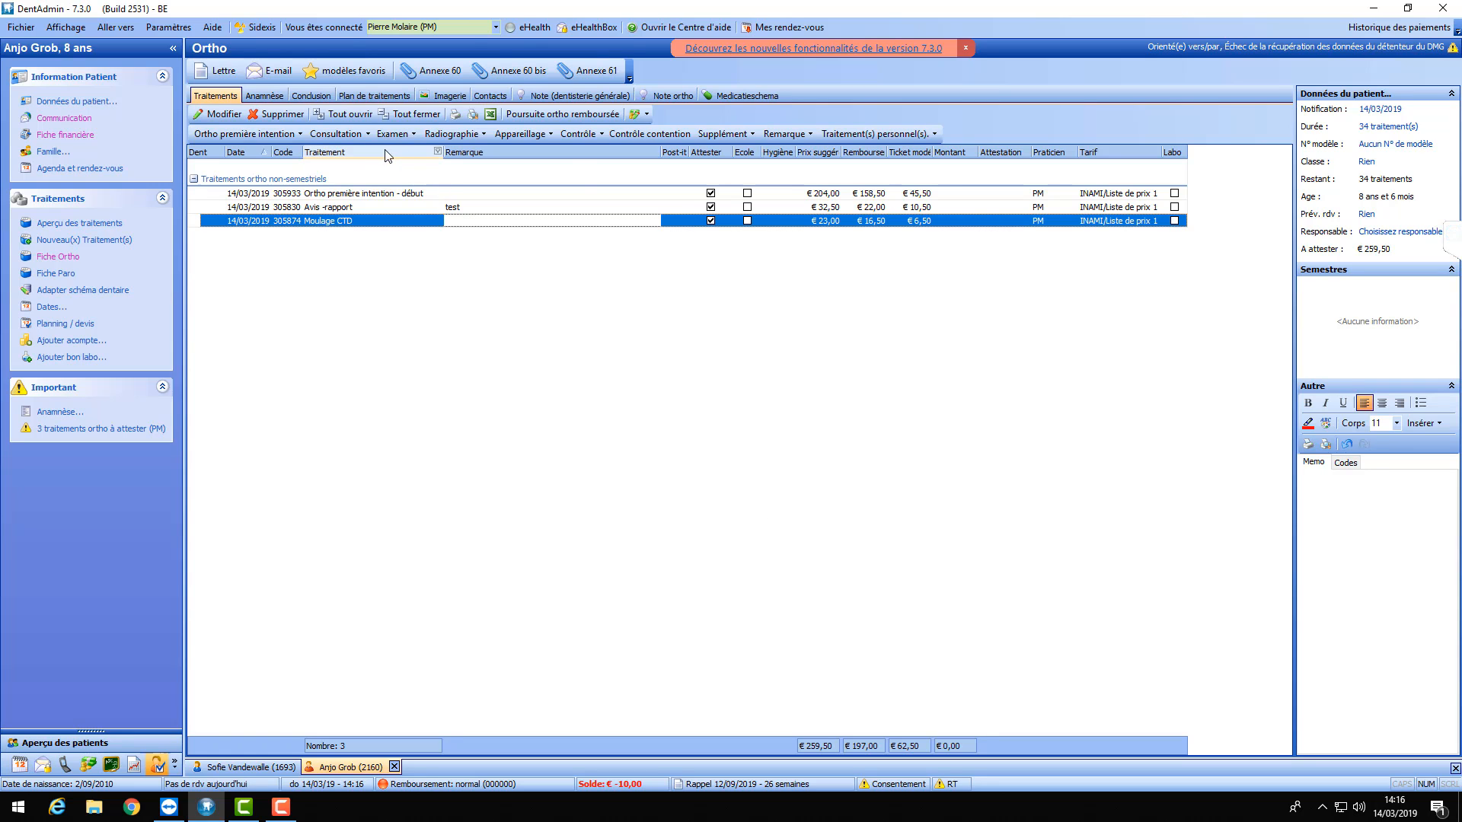
- Decline Examen orthodontique and plan de traitement entries, then select all three rows
left_click(409, 134)
left_click(431, 193)
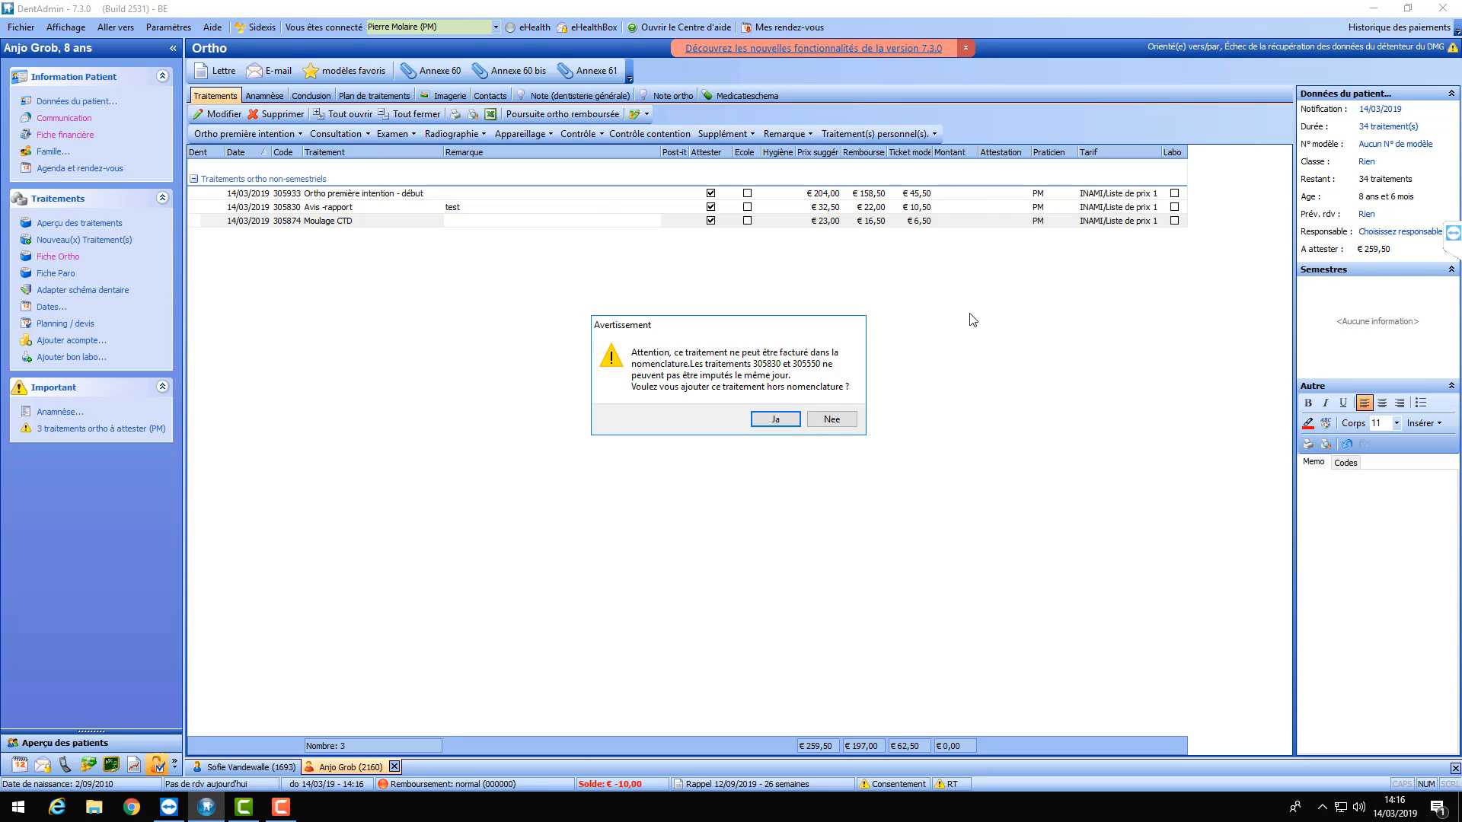
left_click(833, 420)
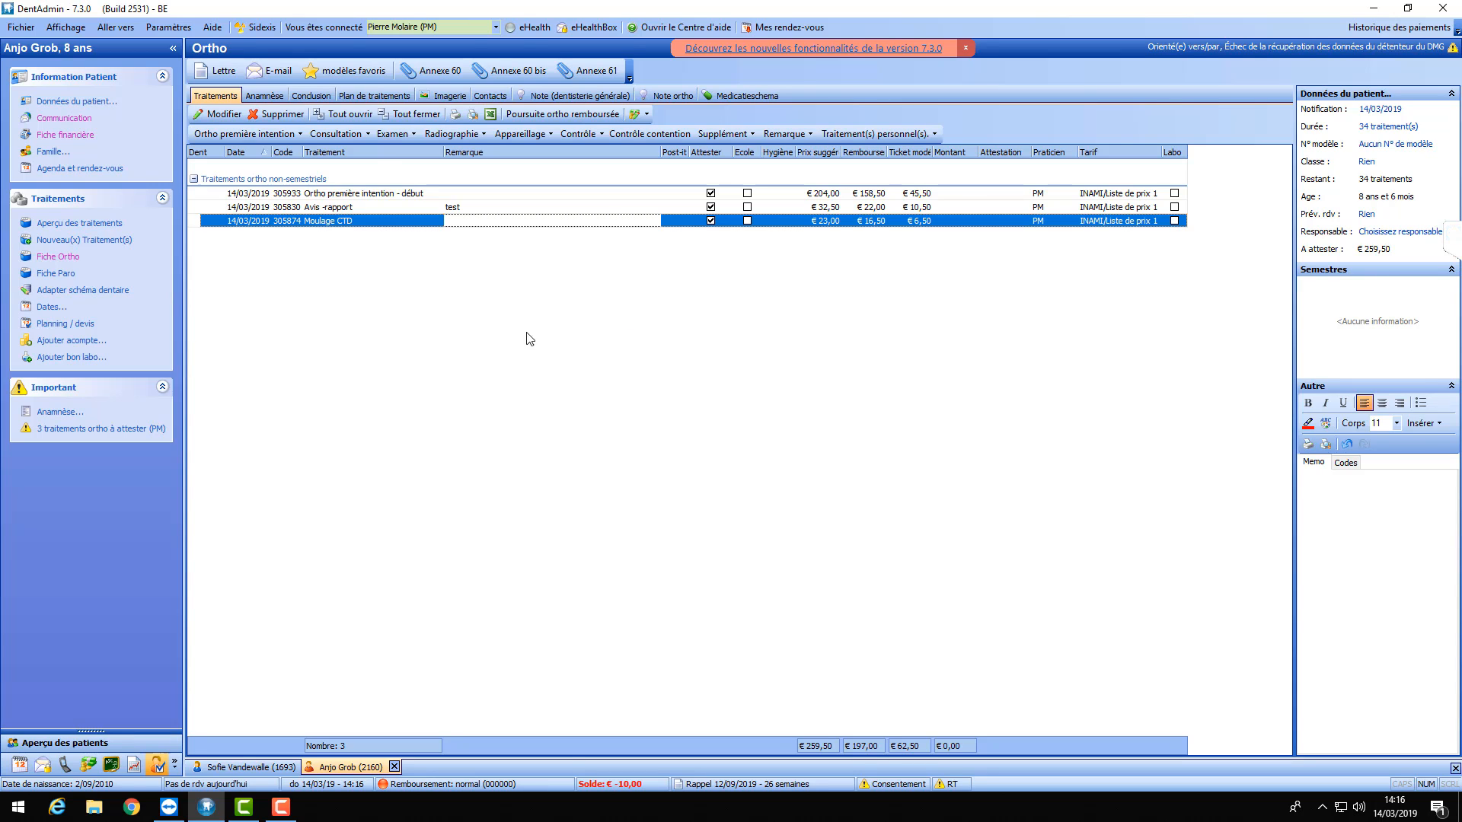
left_click(410, 134)
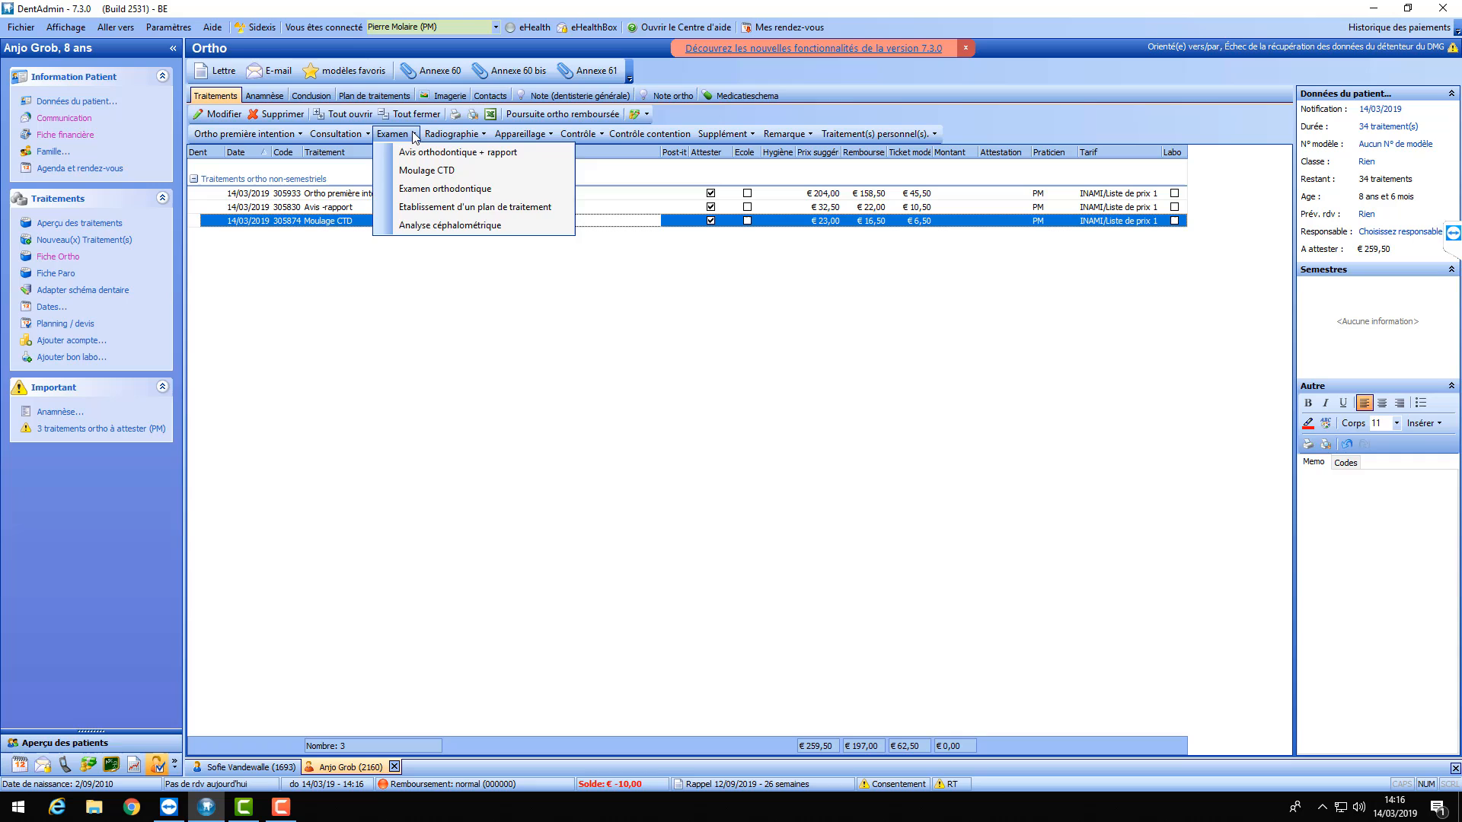
left_click(448, 217)
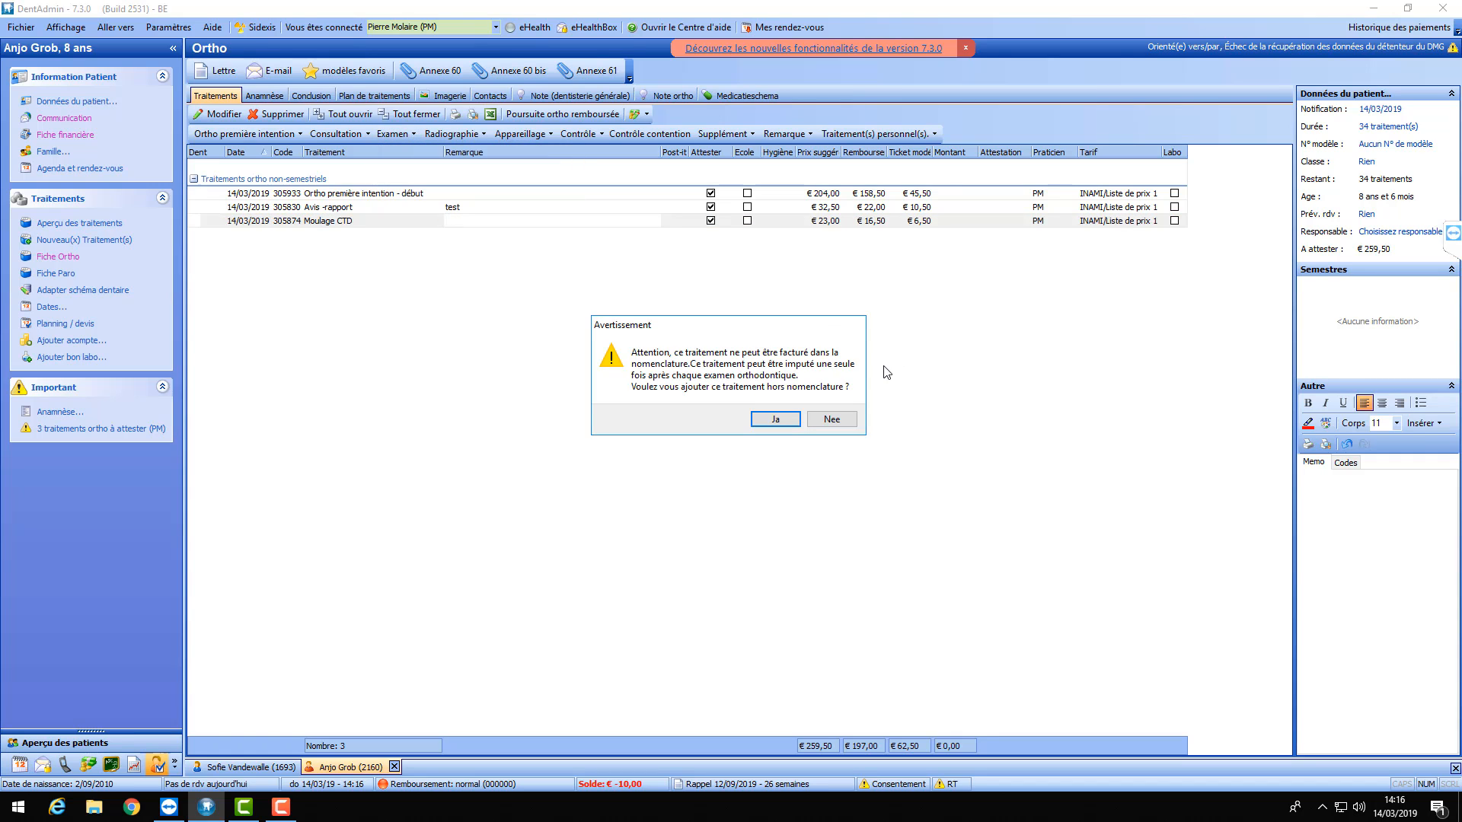
left_click(832, 420)
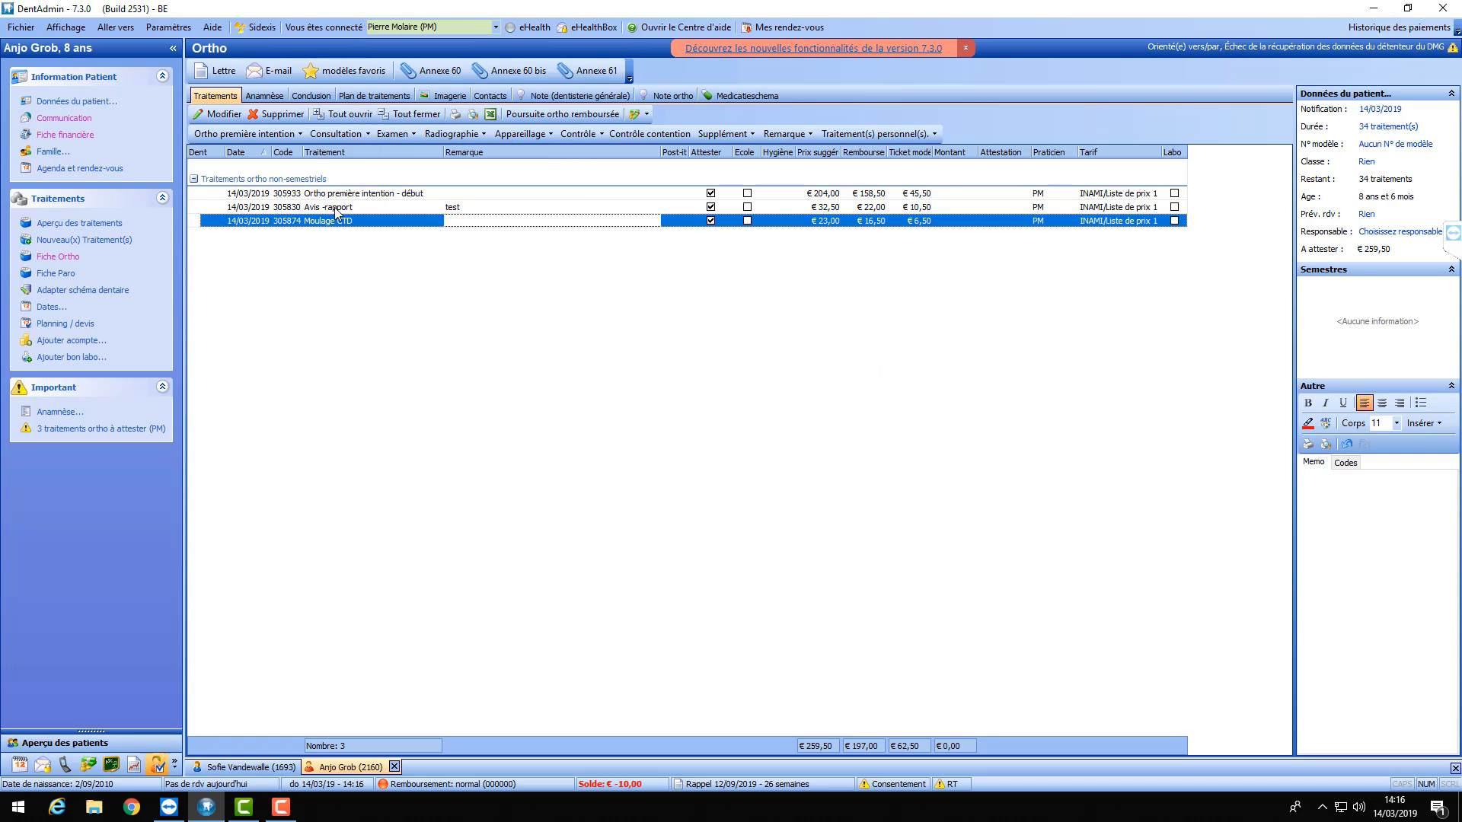
left_click(246, 197)
left_click(248, 221, "shift")
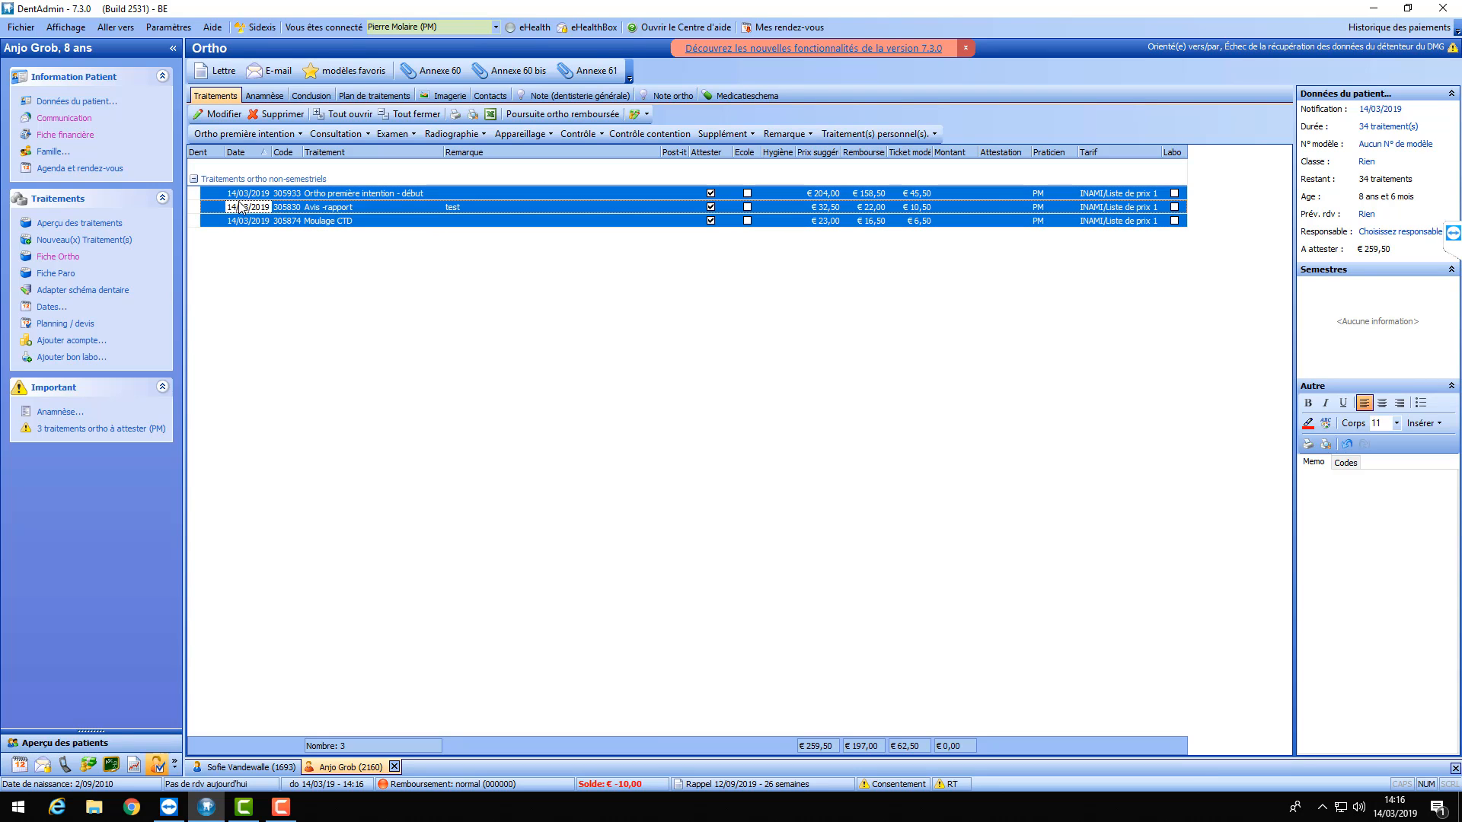
- Set all three treatments' date to yesterday, 13/03/2019, via Date > Hier
right_click(241, 207)
mouse_move(298, 277)
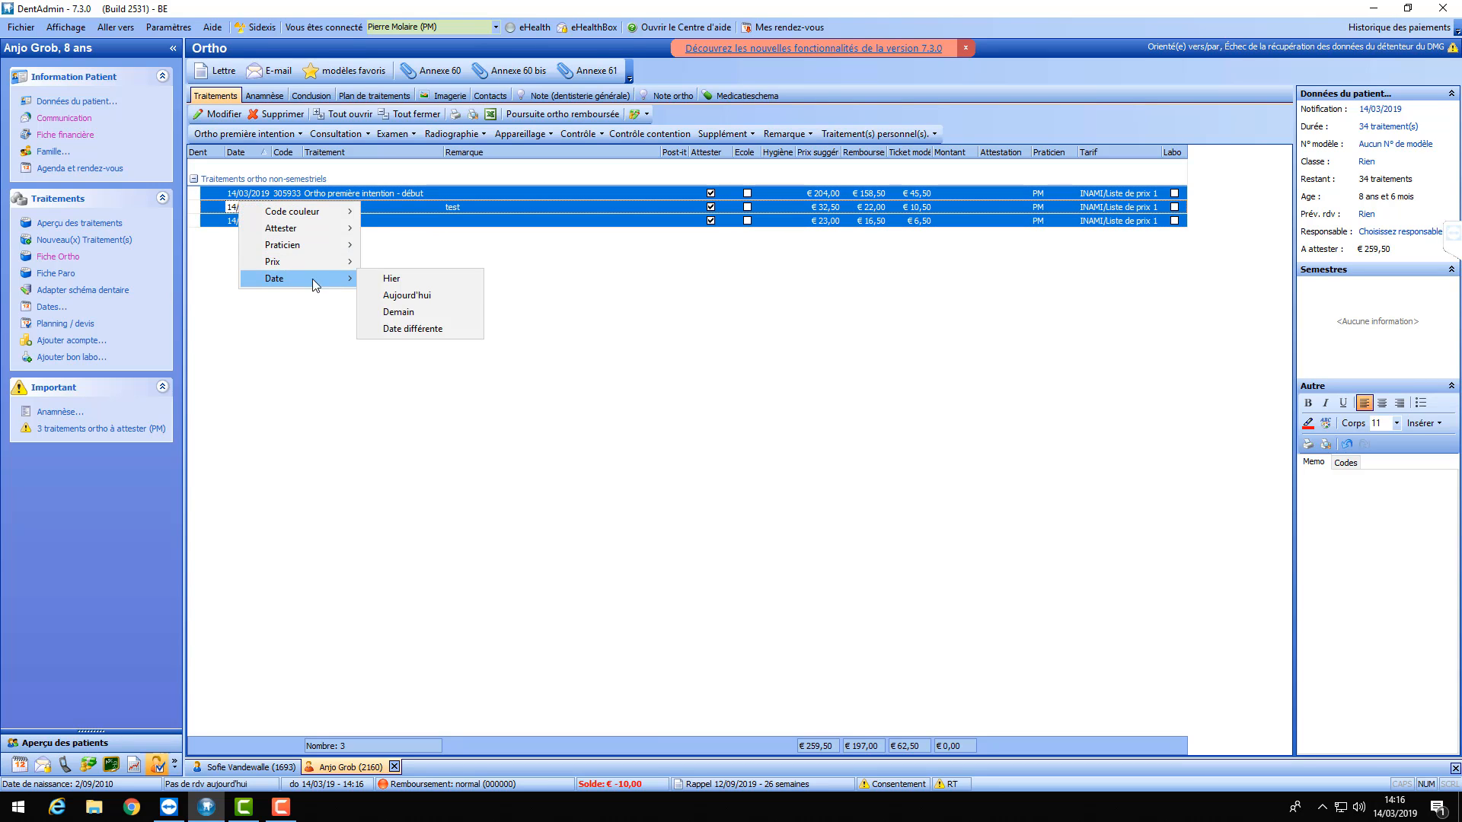
left_click(392, 278)
left_click(342, 223)
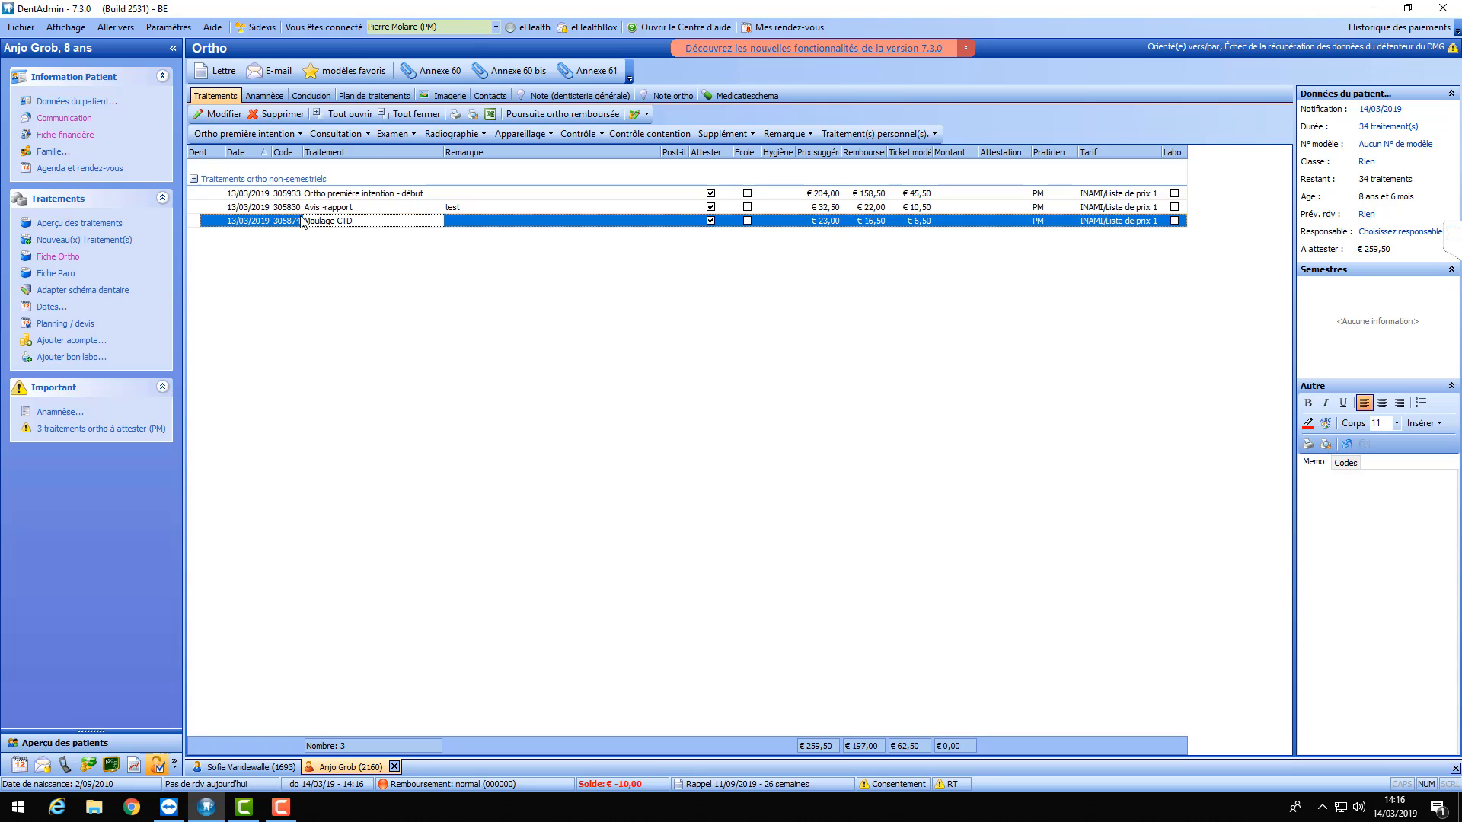
left_click(312, 196)
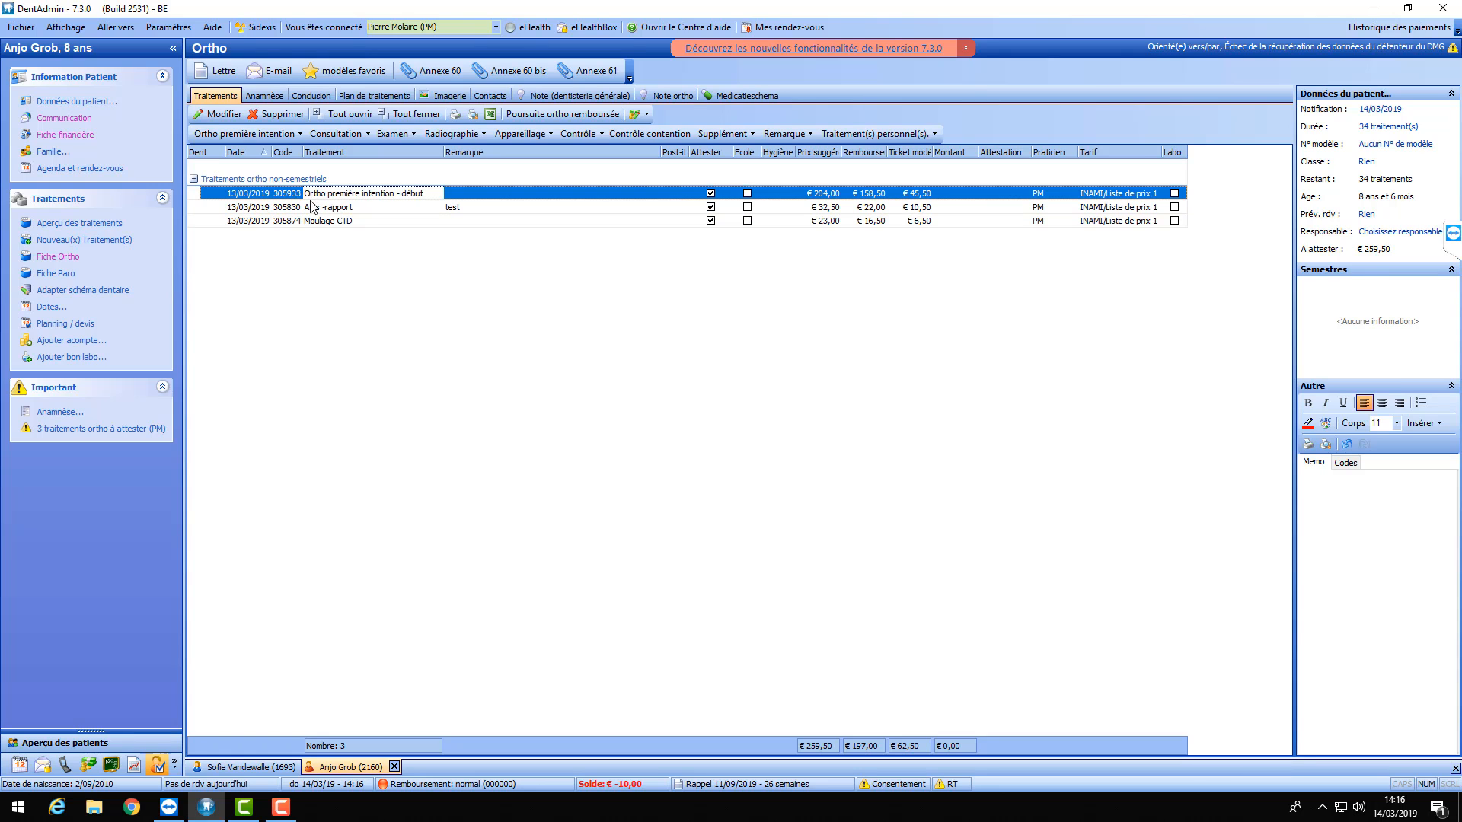
left_click(313, 221, "shift")
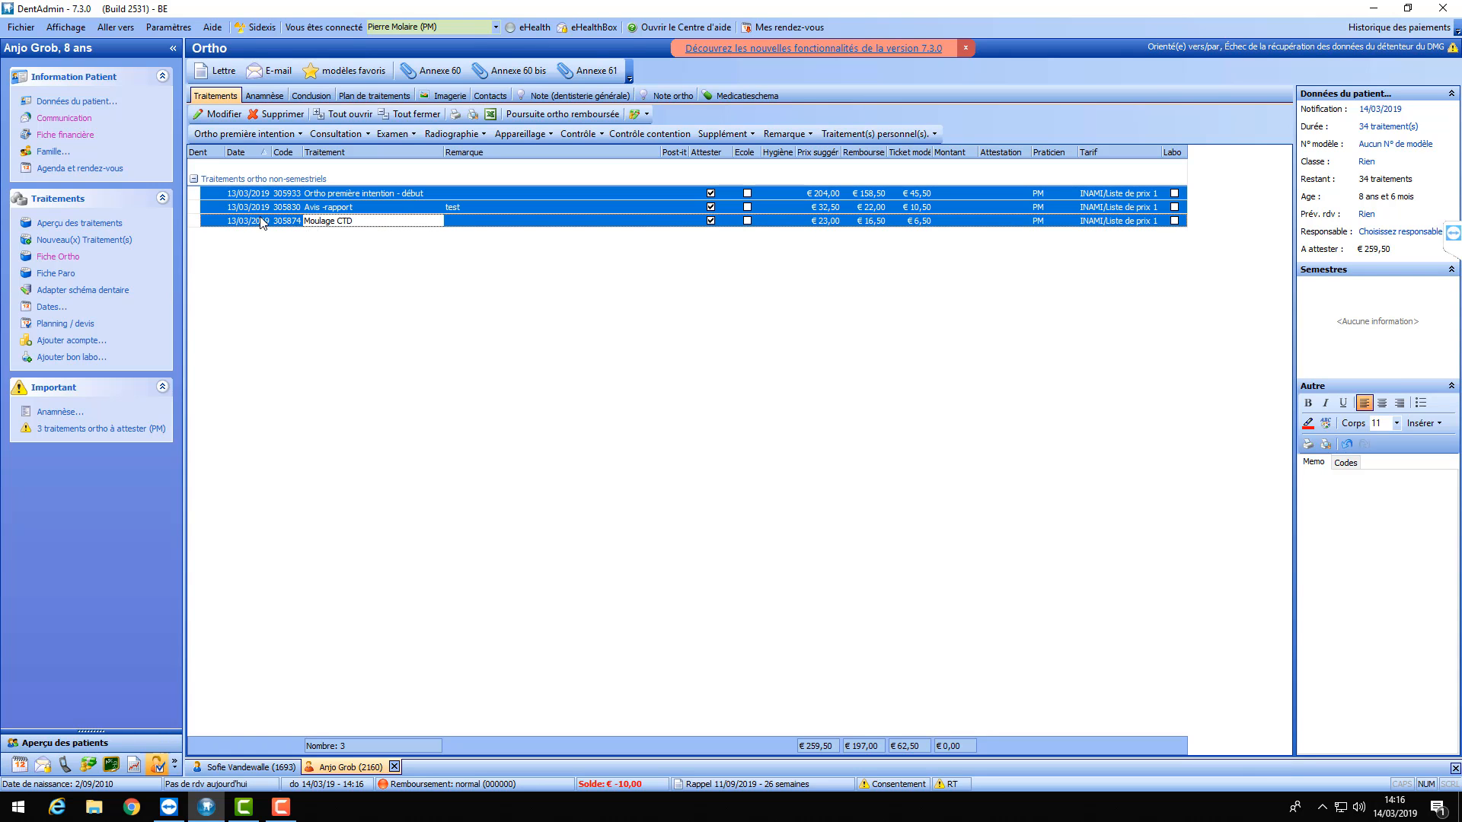
left_click(252, 195)
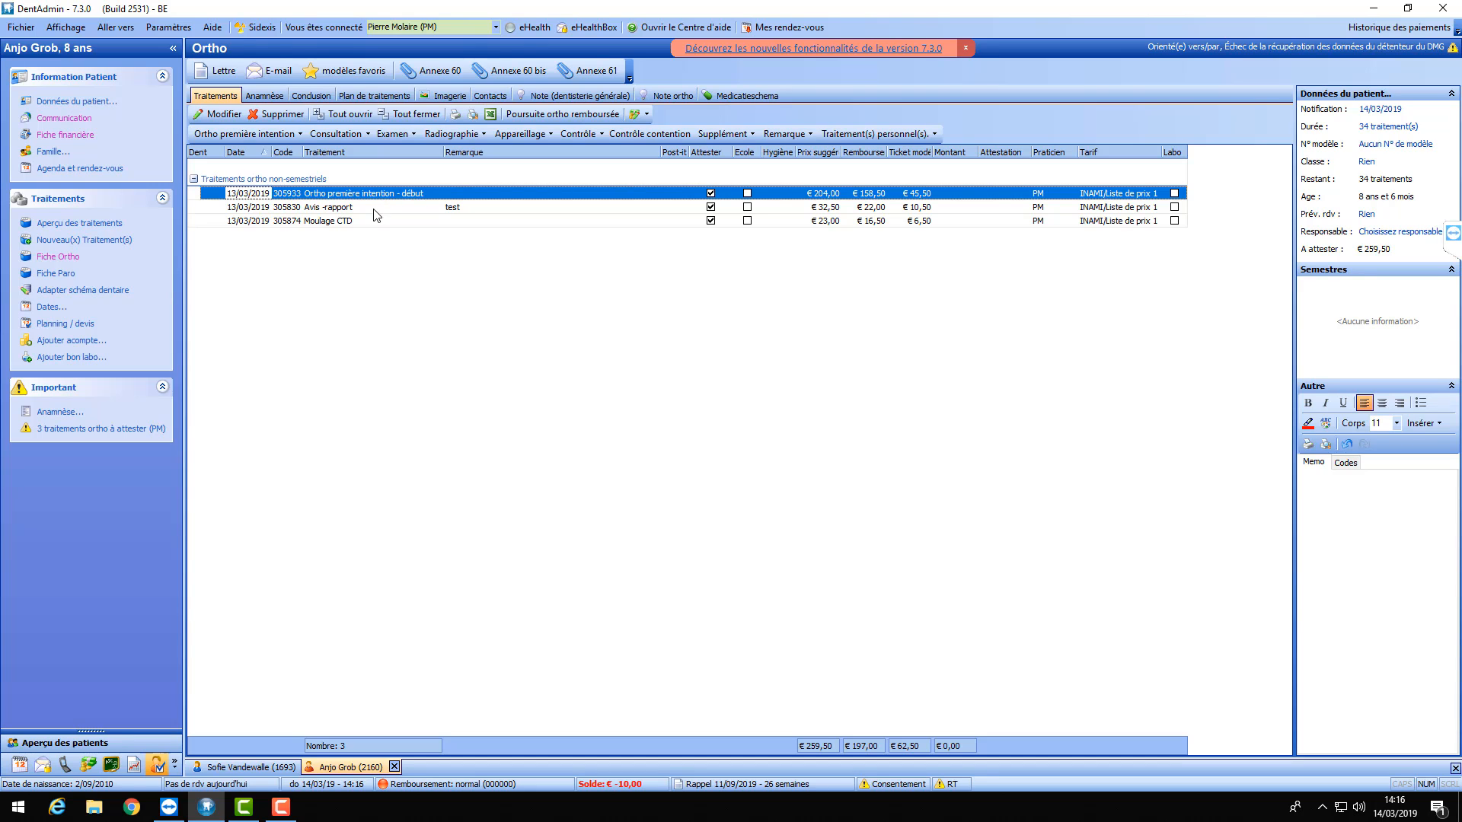
left_click(326, 222, "shift")
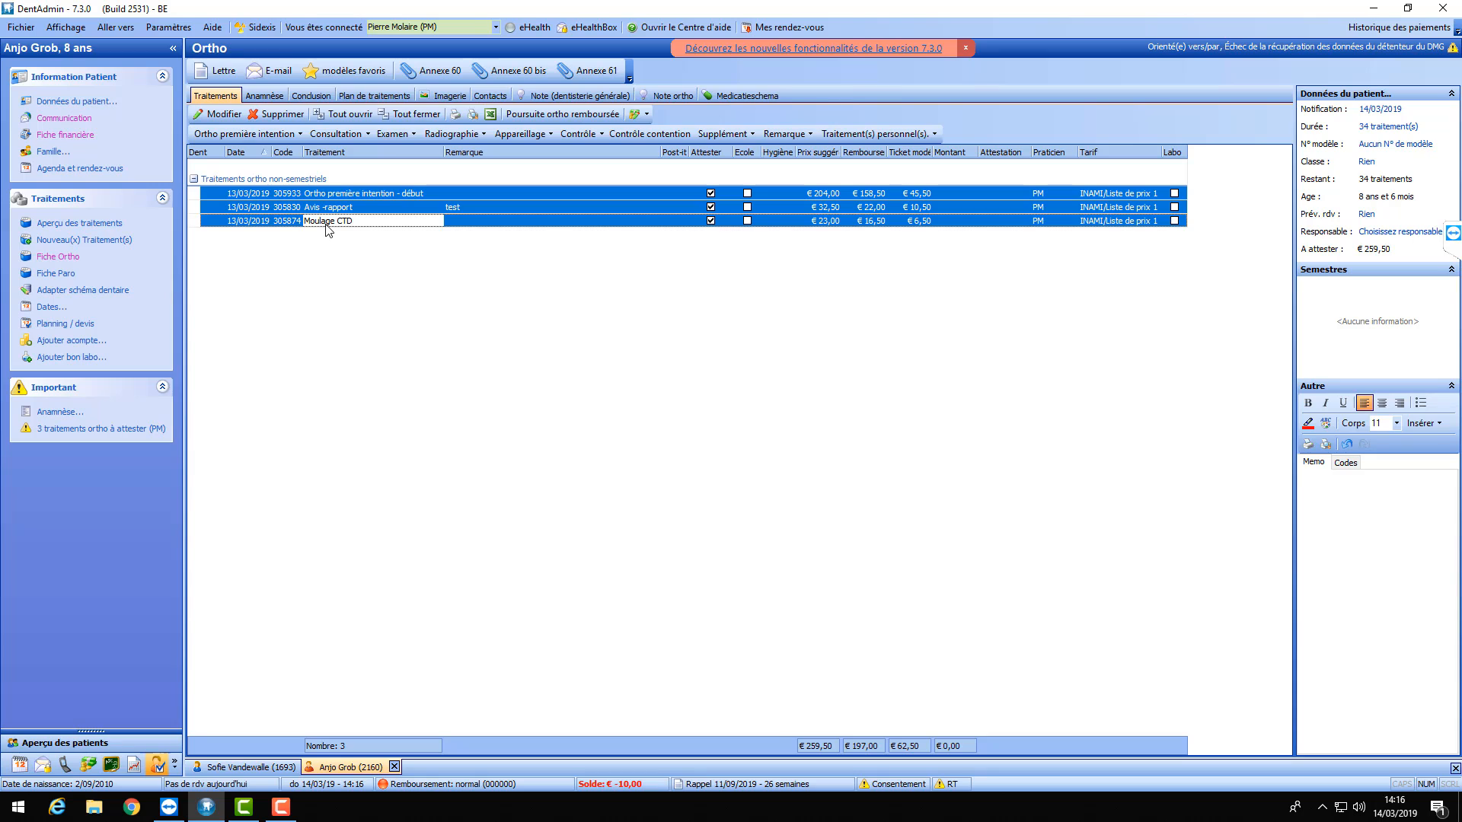
right_click(233, 204)
mouse_move(300, 280)
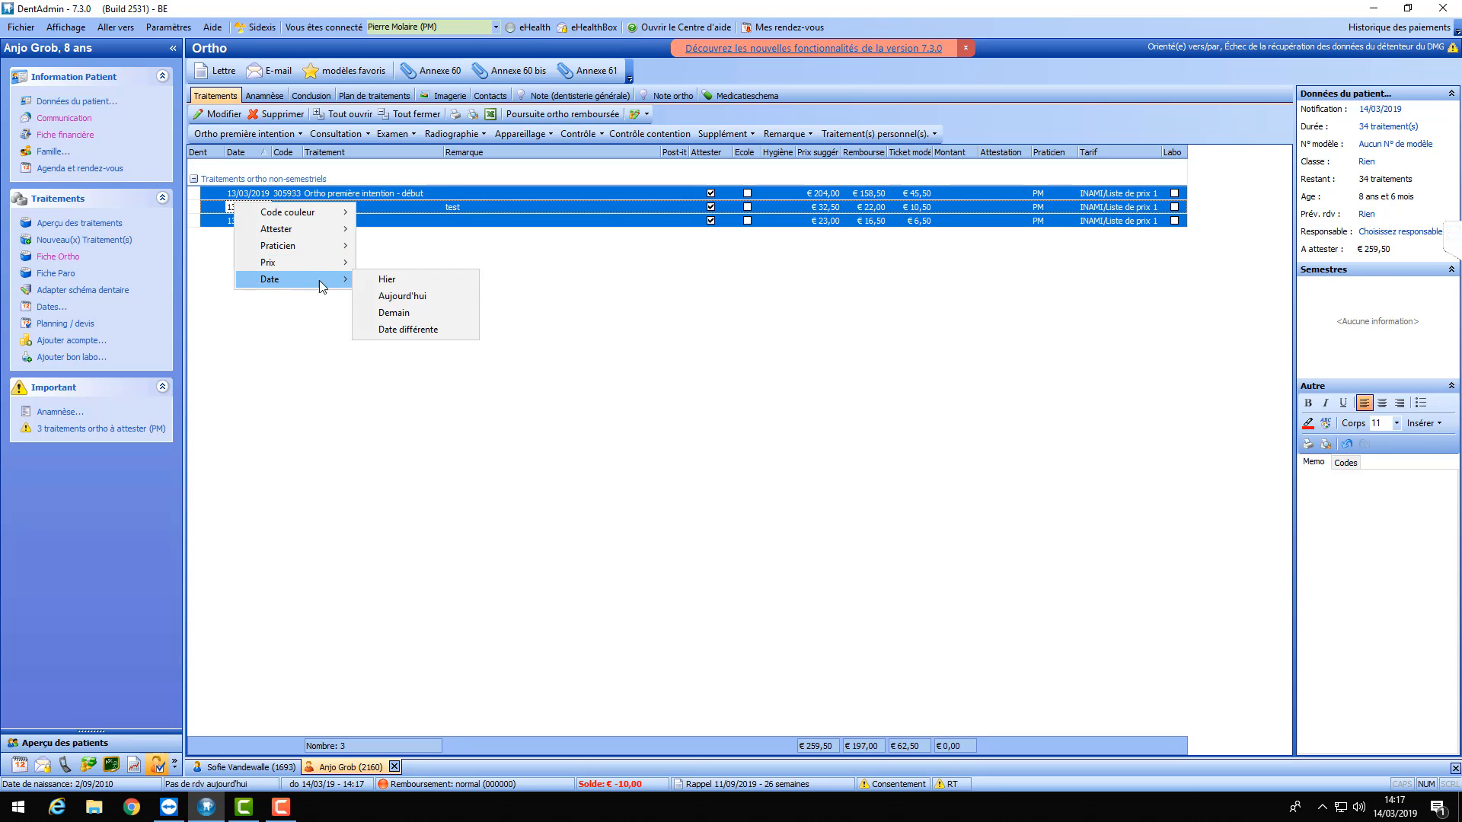
left_click(395, 287)
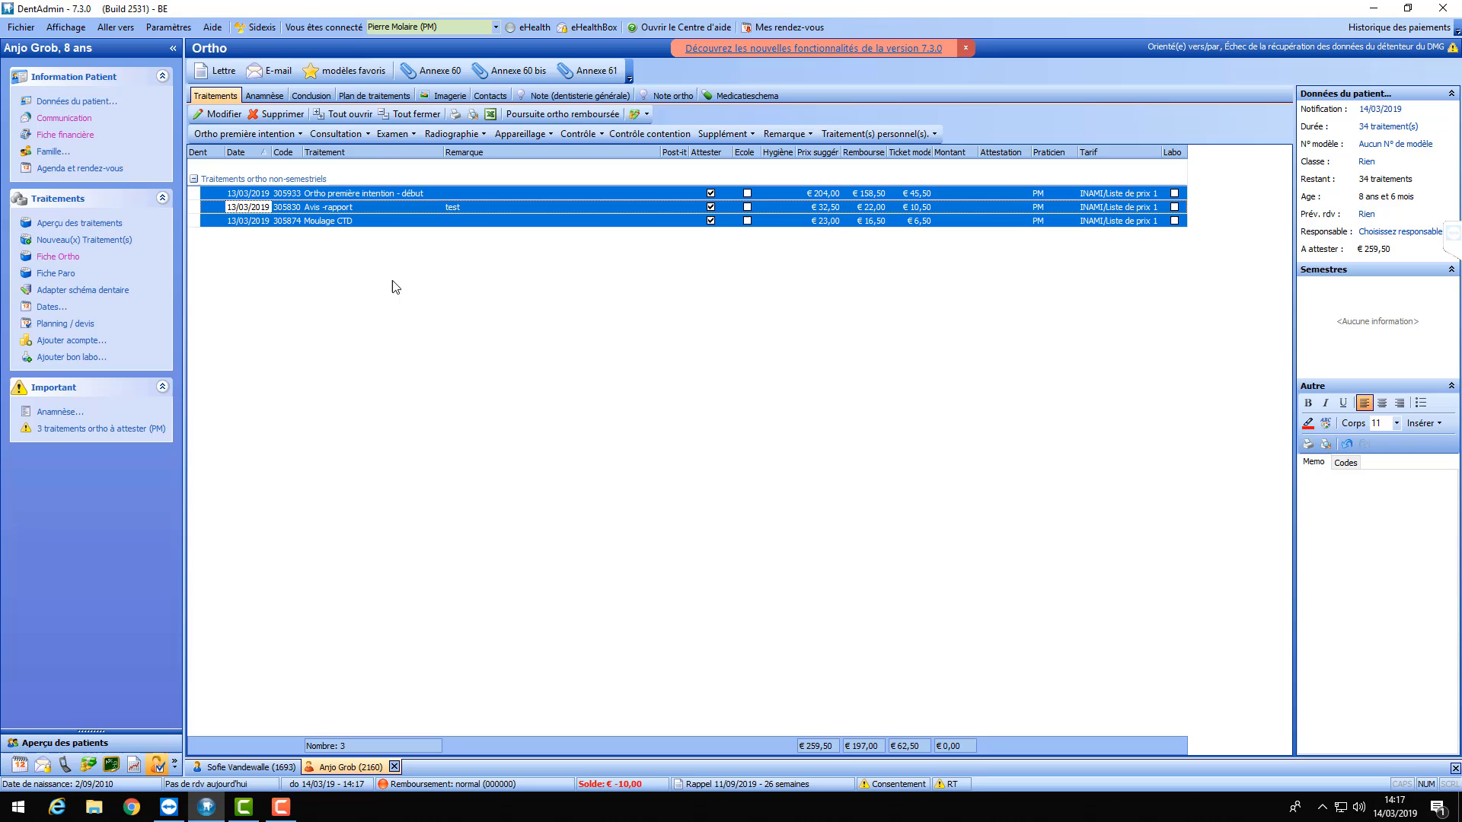
left_click(424, 227)
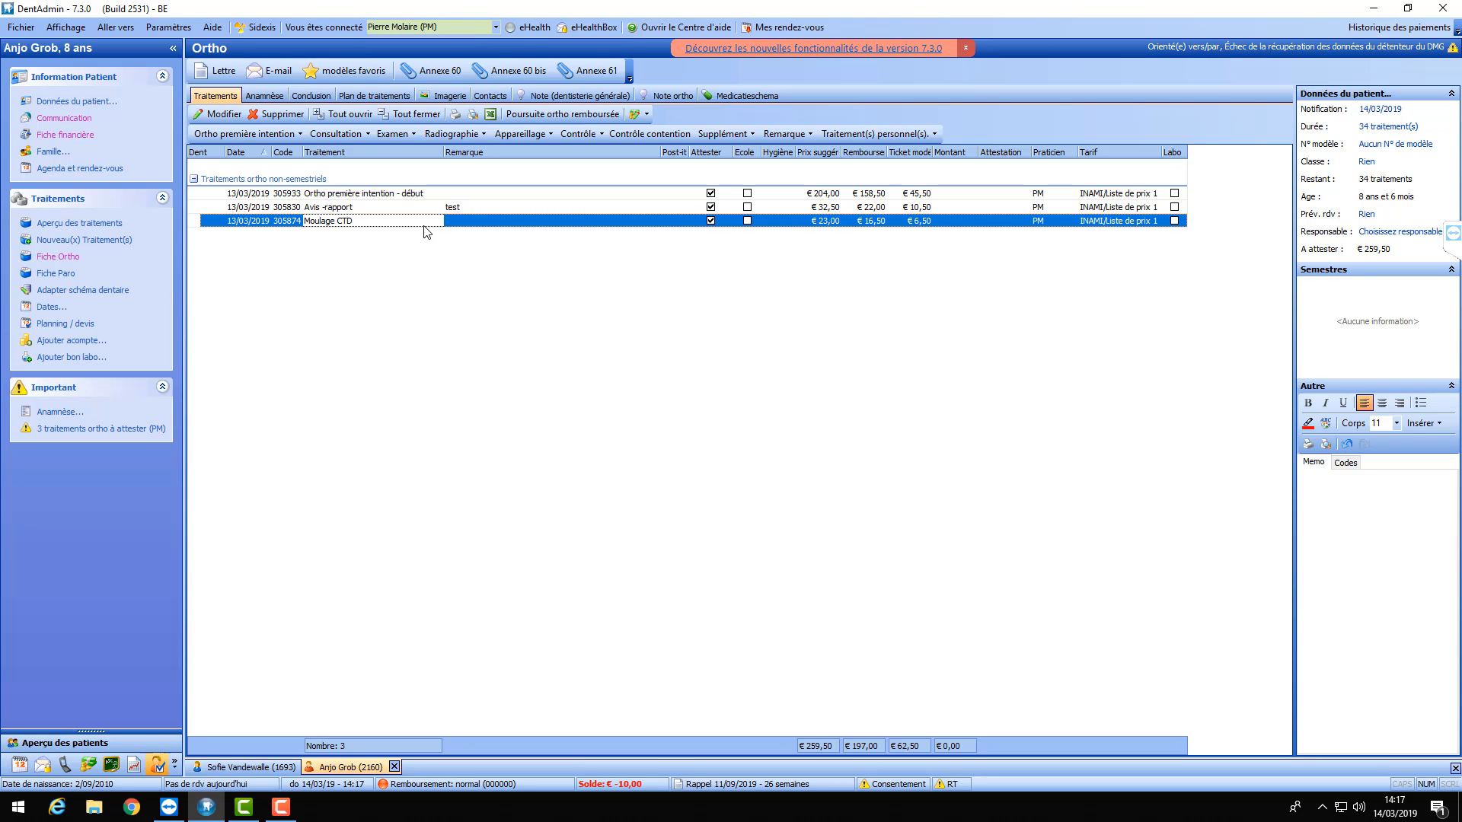
- Try adding another exam and decline the out-of-nomenclature warning
left_click(408, 135)
left_click(415, 169)
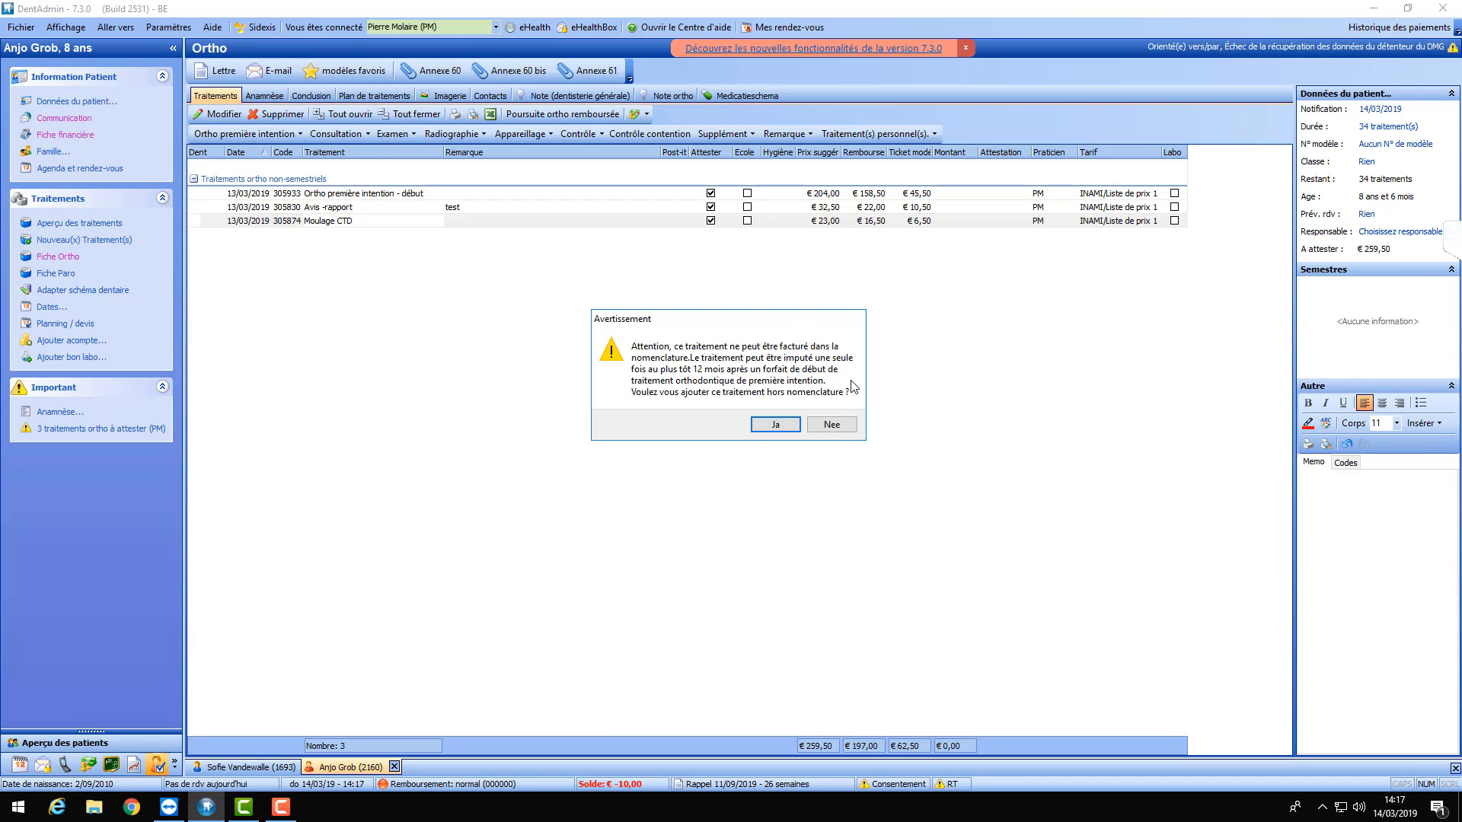
left_click(833, 424)
- Delete the Ortho première intention - début row, confirming the deletion
left_click(377, 195)
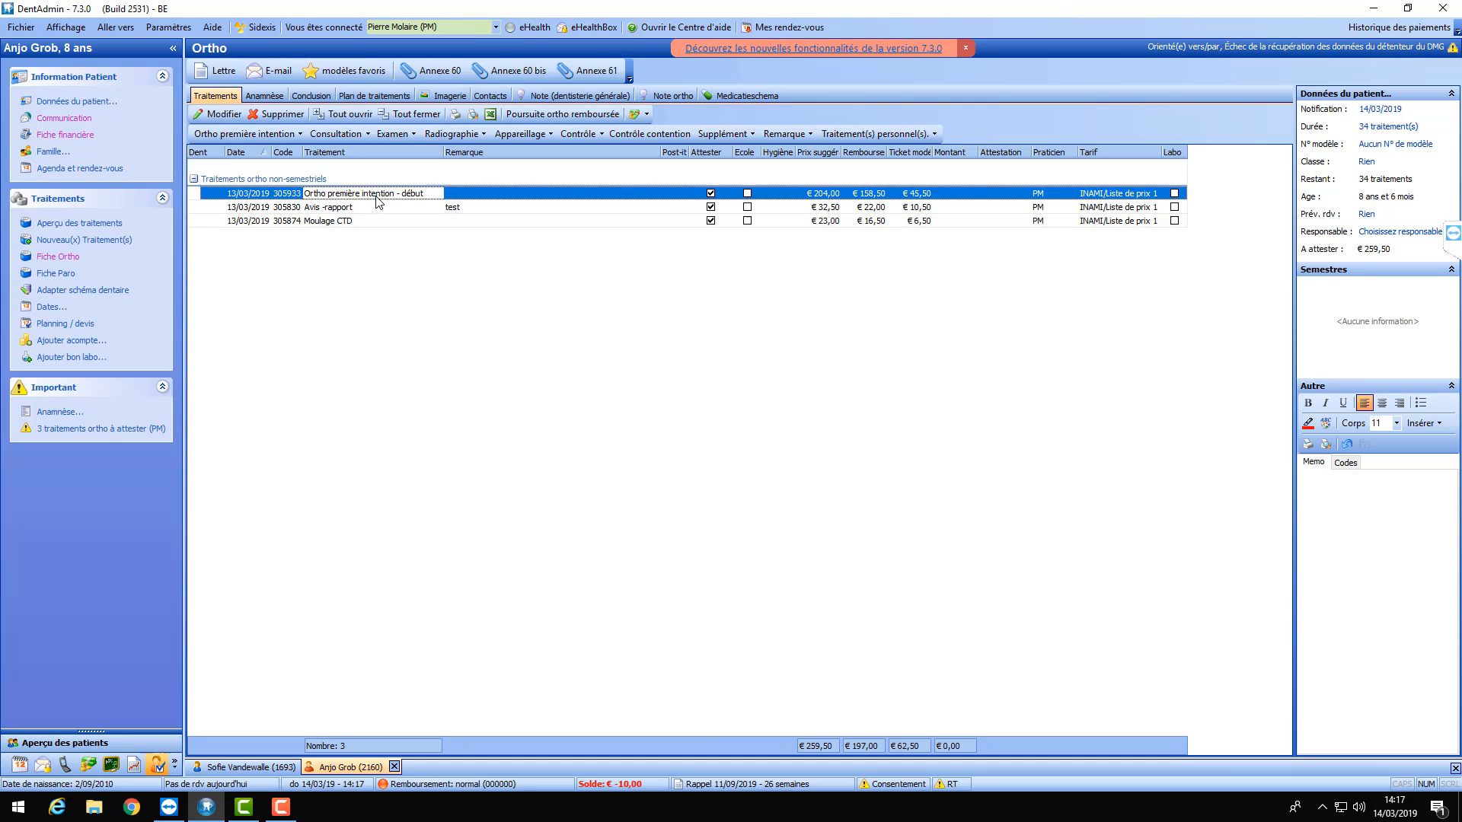
key("Delete")
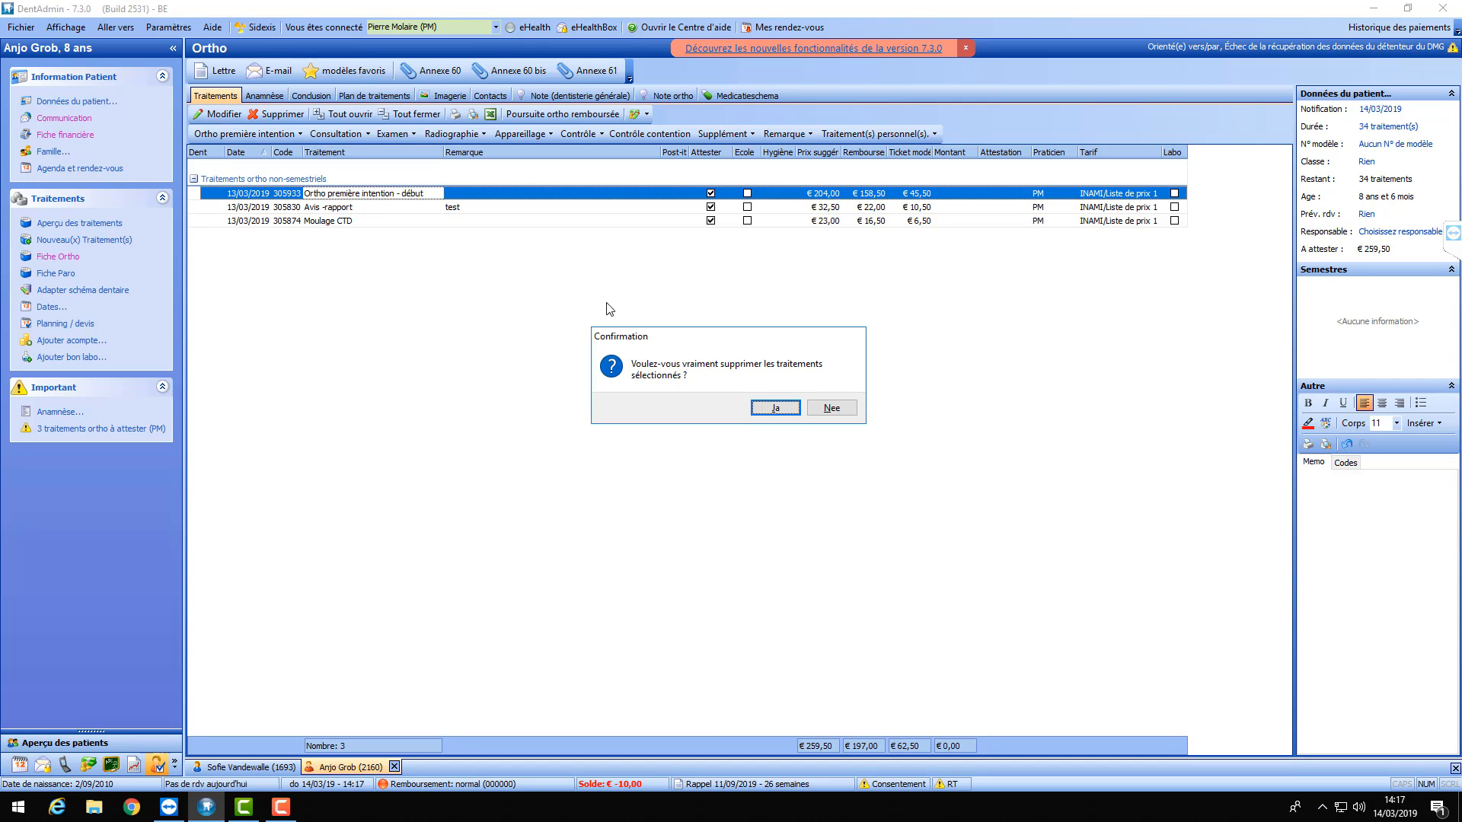
left_click(754, 405)
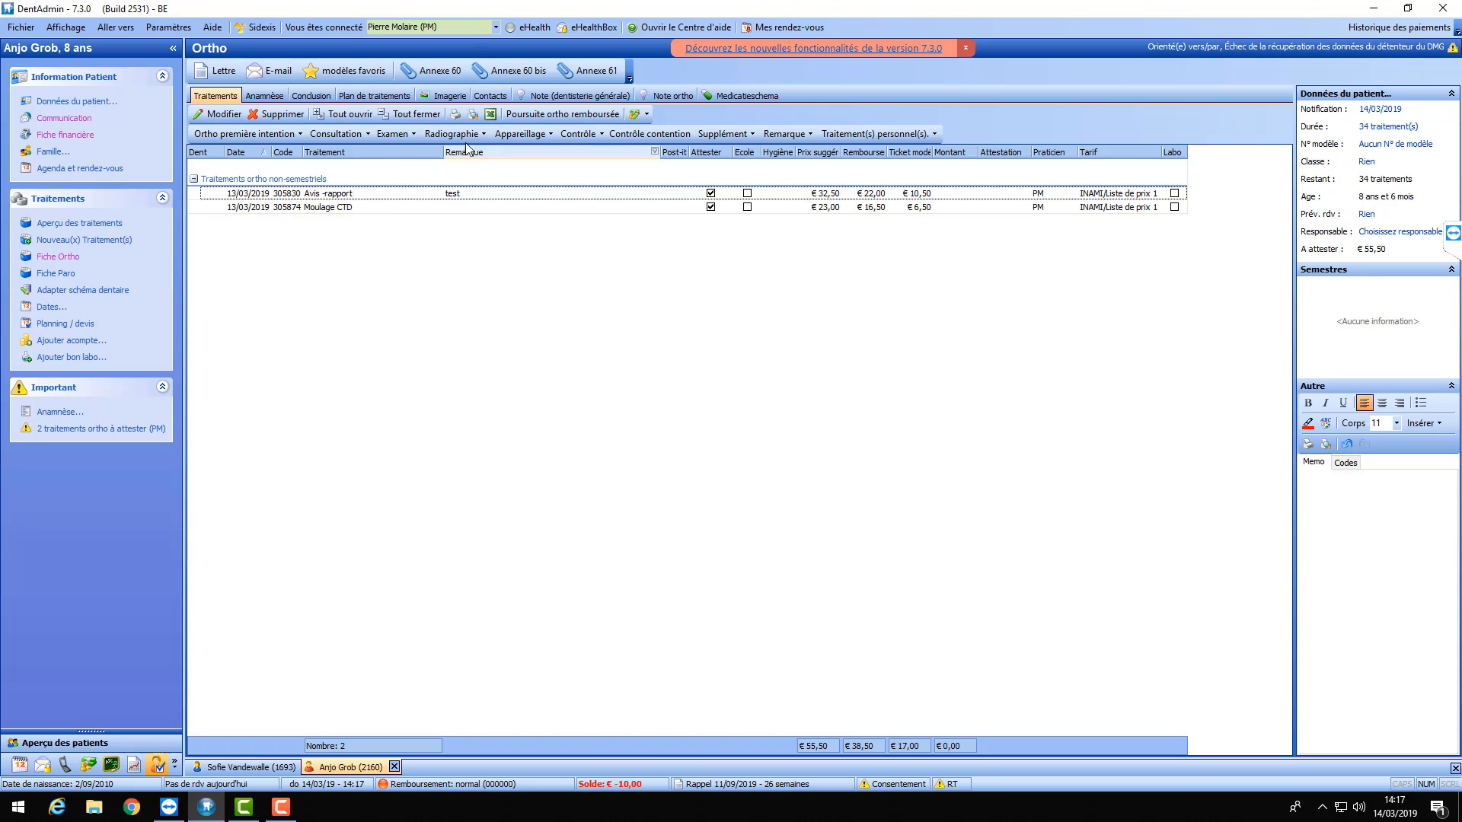
- Add Examen orthodontique, Établissement d'un plan de traitement and Analyse céphalométrique exams
left_click(408, 133)
left_click(445, 189)
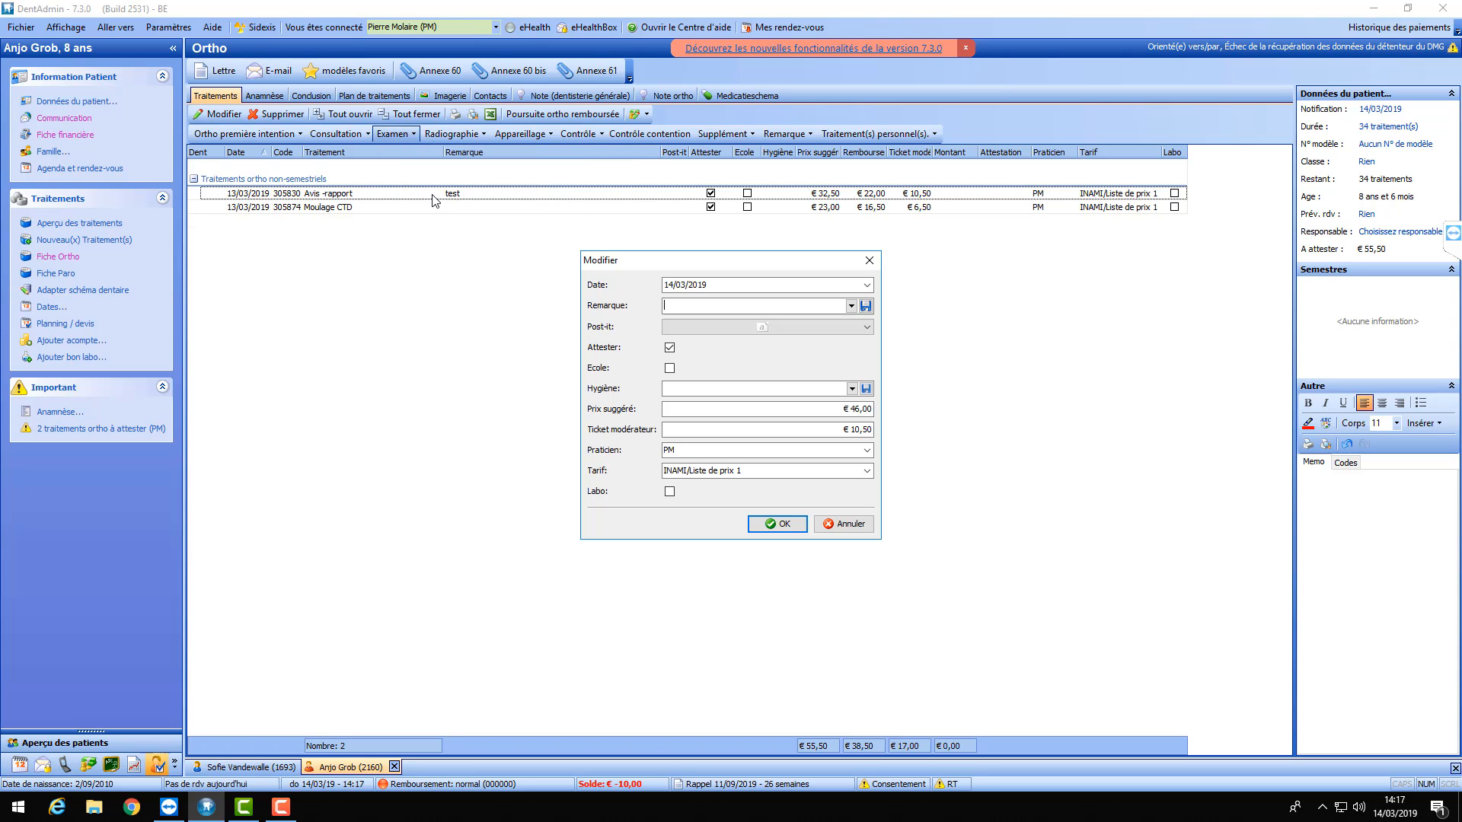
left_click(799, 524)
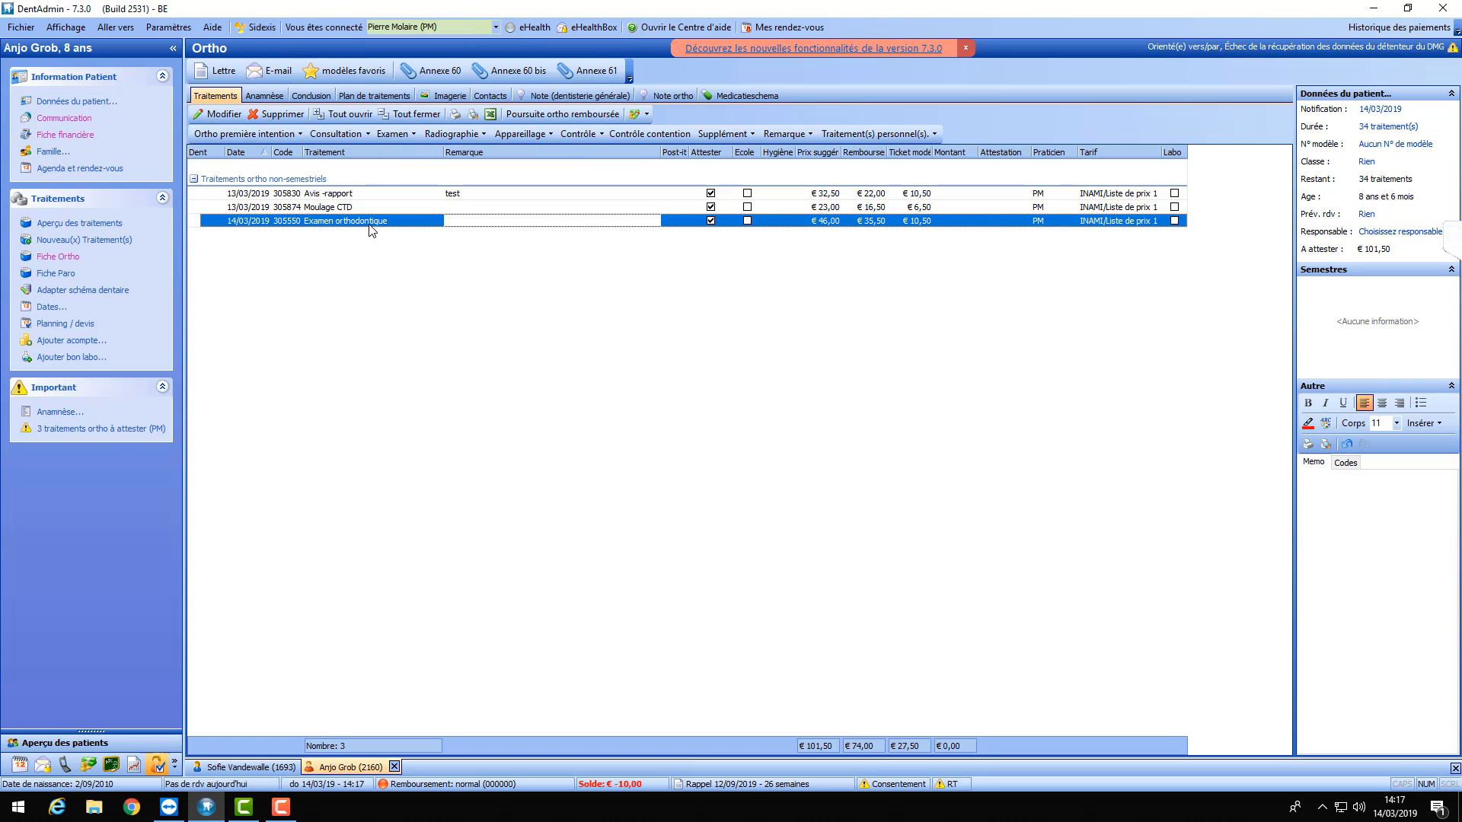
left_click(408, 134)
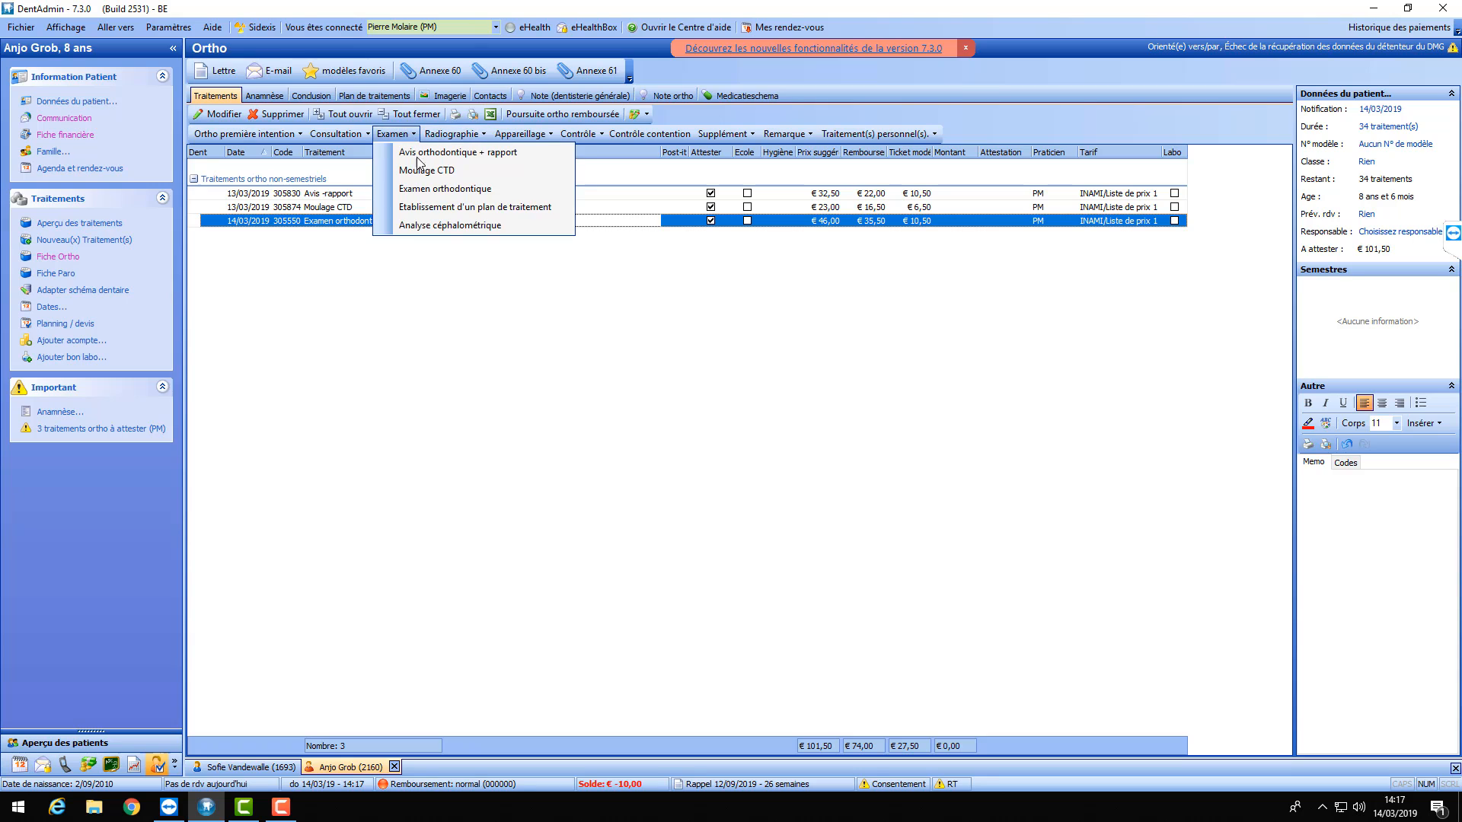
left_click(447, 214)
left_click(776, 524)
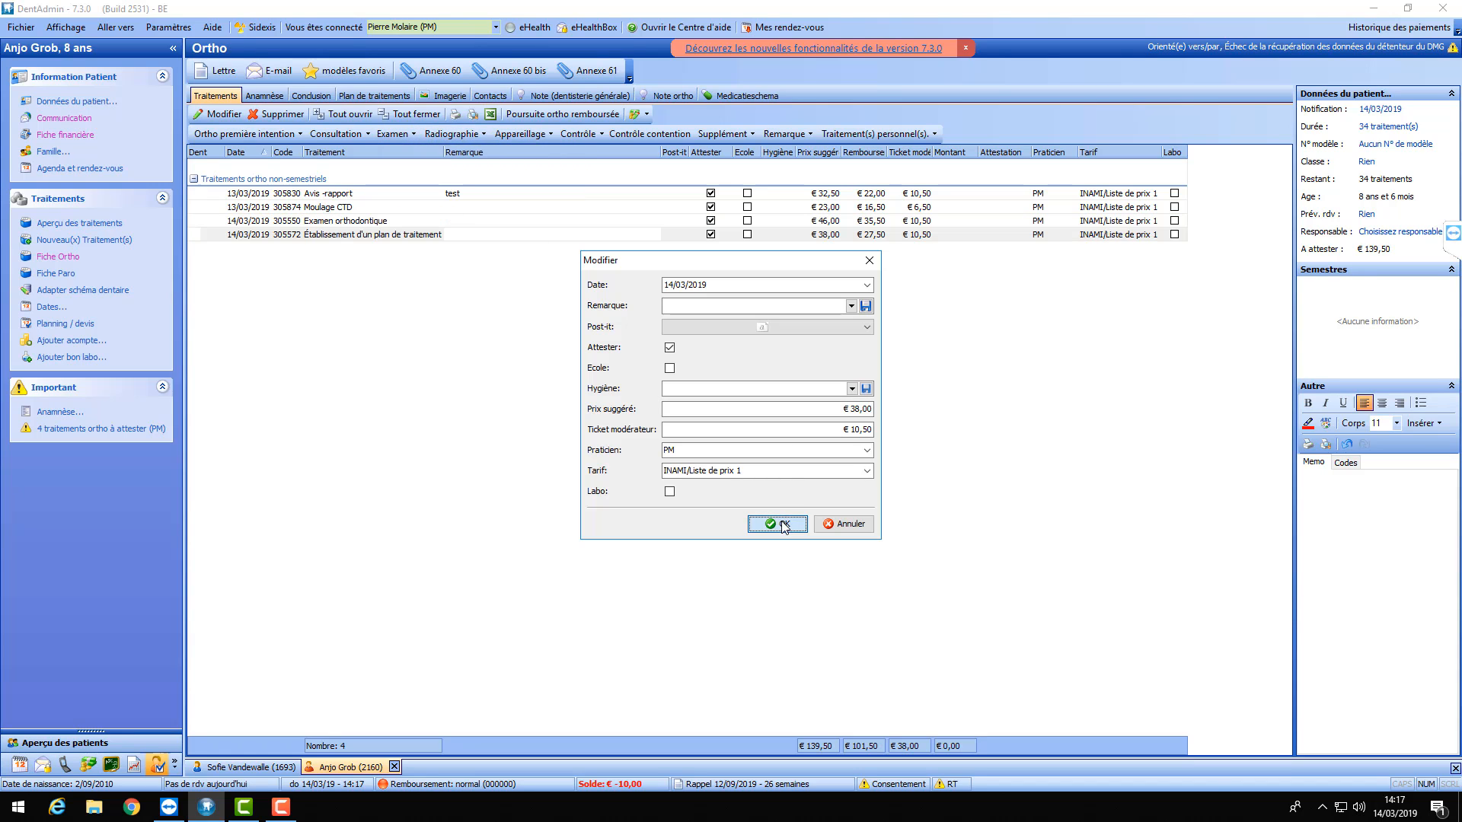
left_click(408, 136)
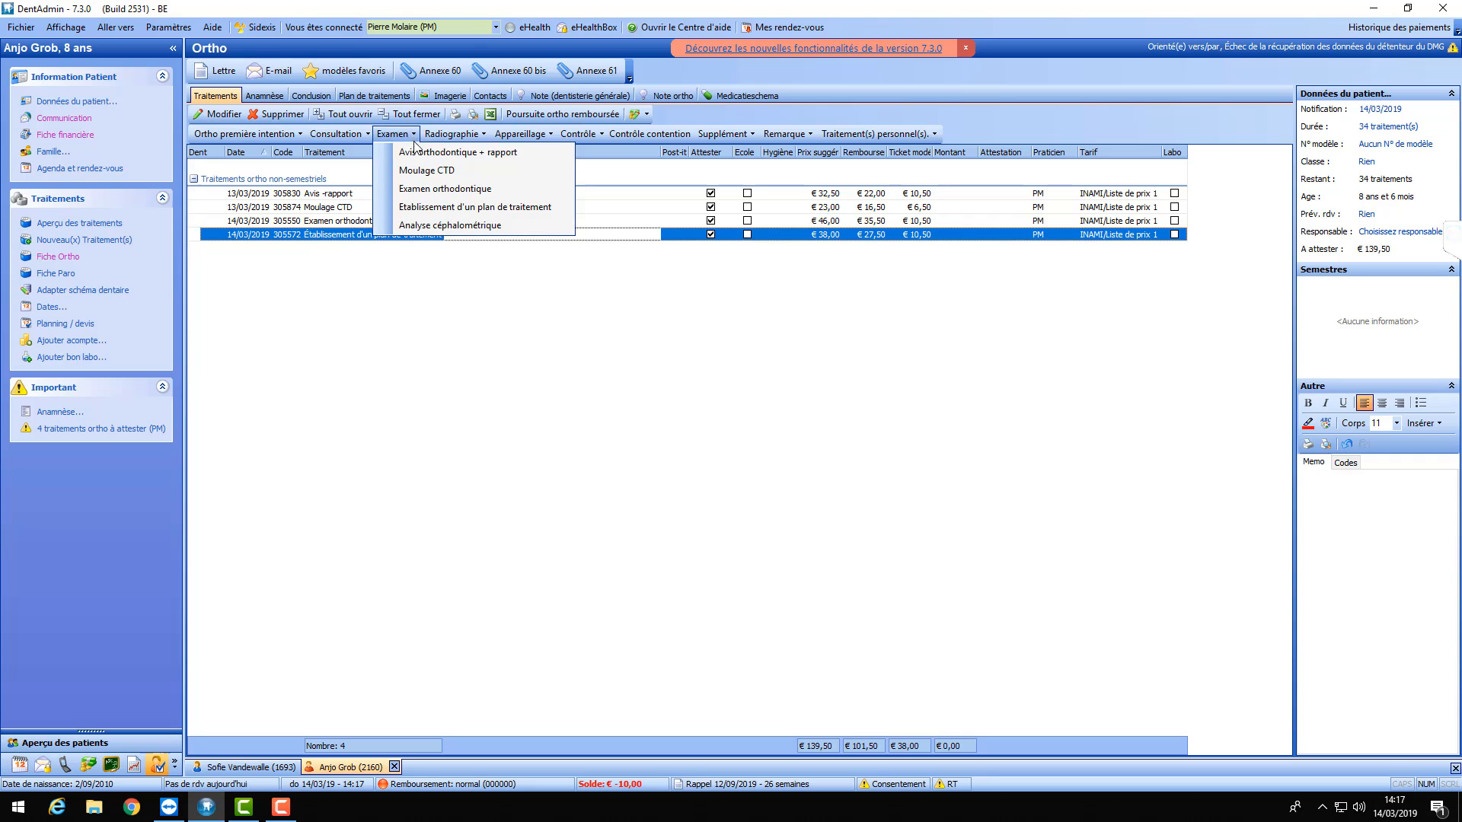
left_click(442, 229)
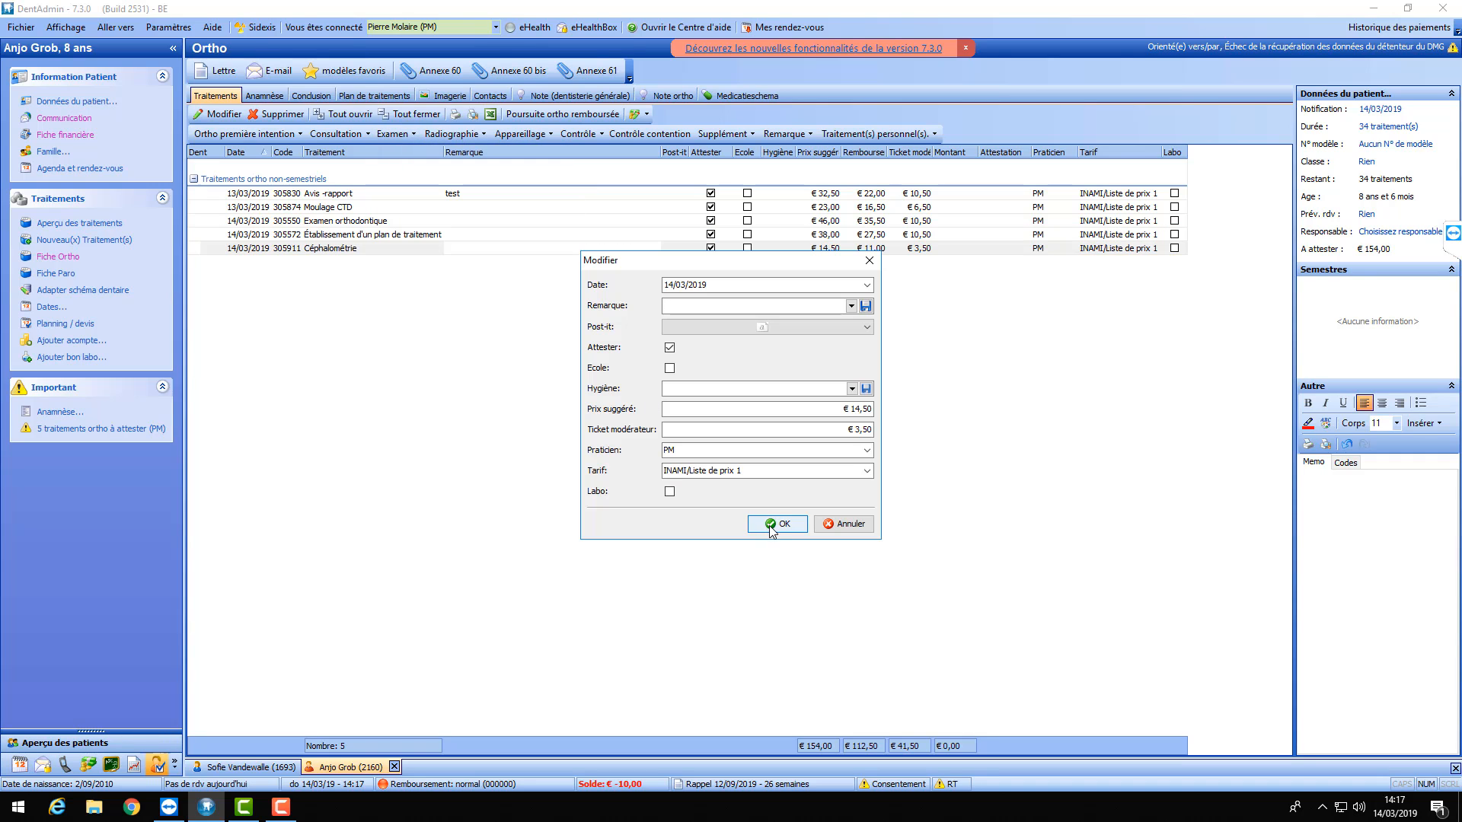
left_click(776, 524)
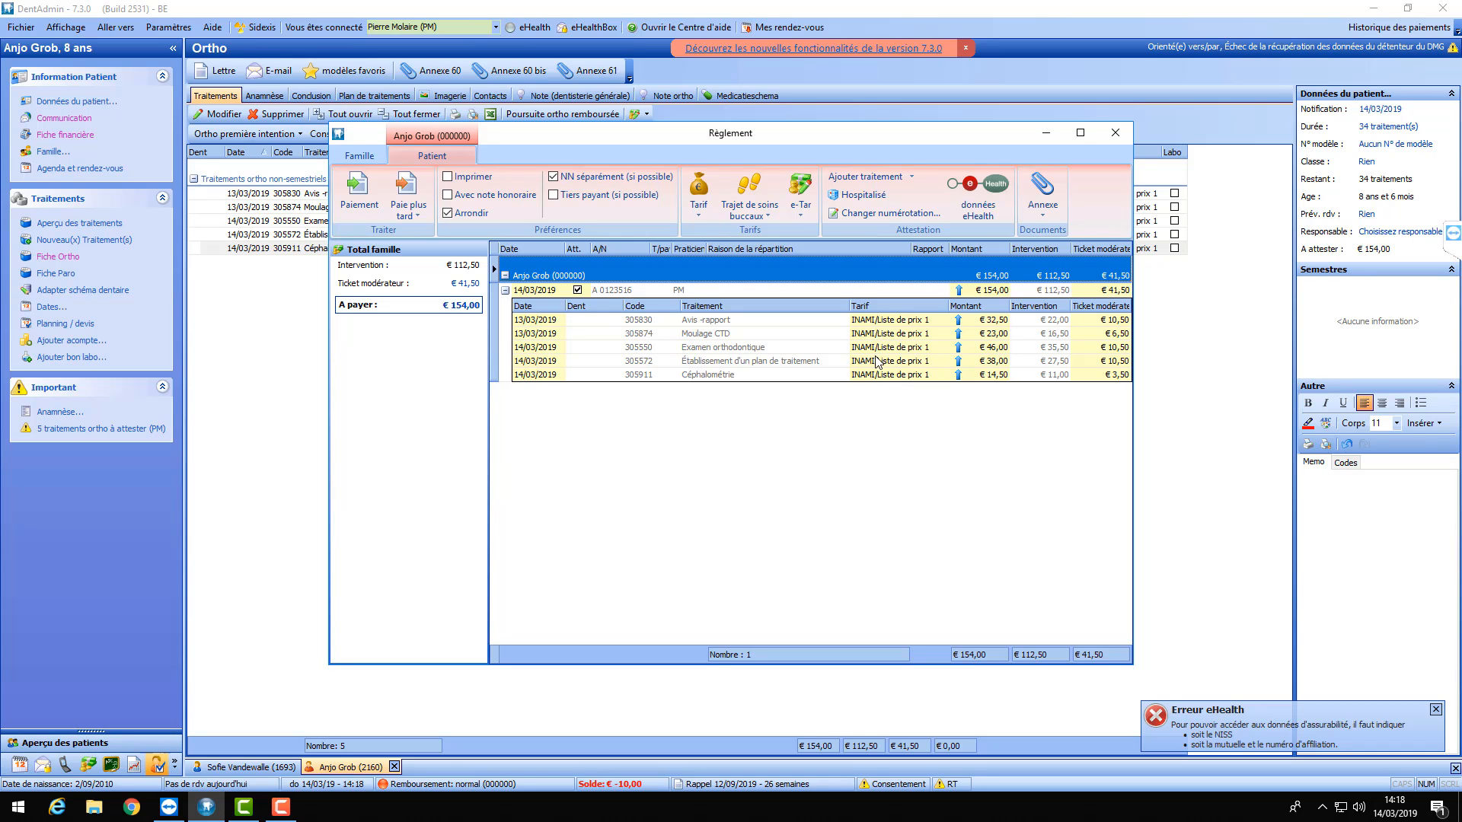
- Change the amount to pay from €200,00 to €400,00, then begin recording a payment for it
left_click(469, 312)
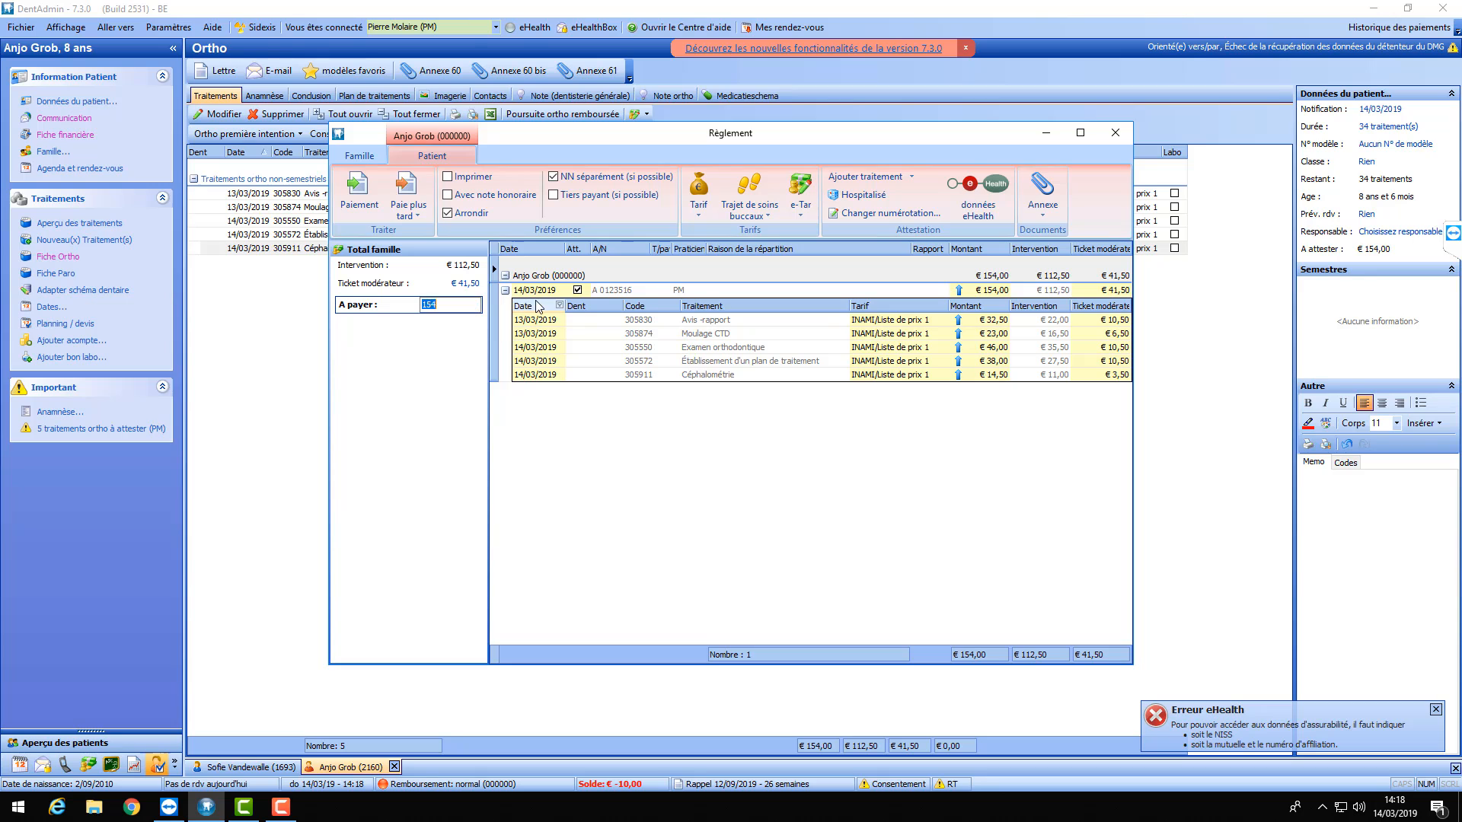
type("200")
left_click(632, 421)
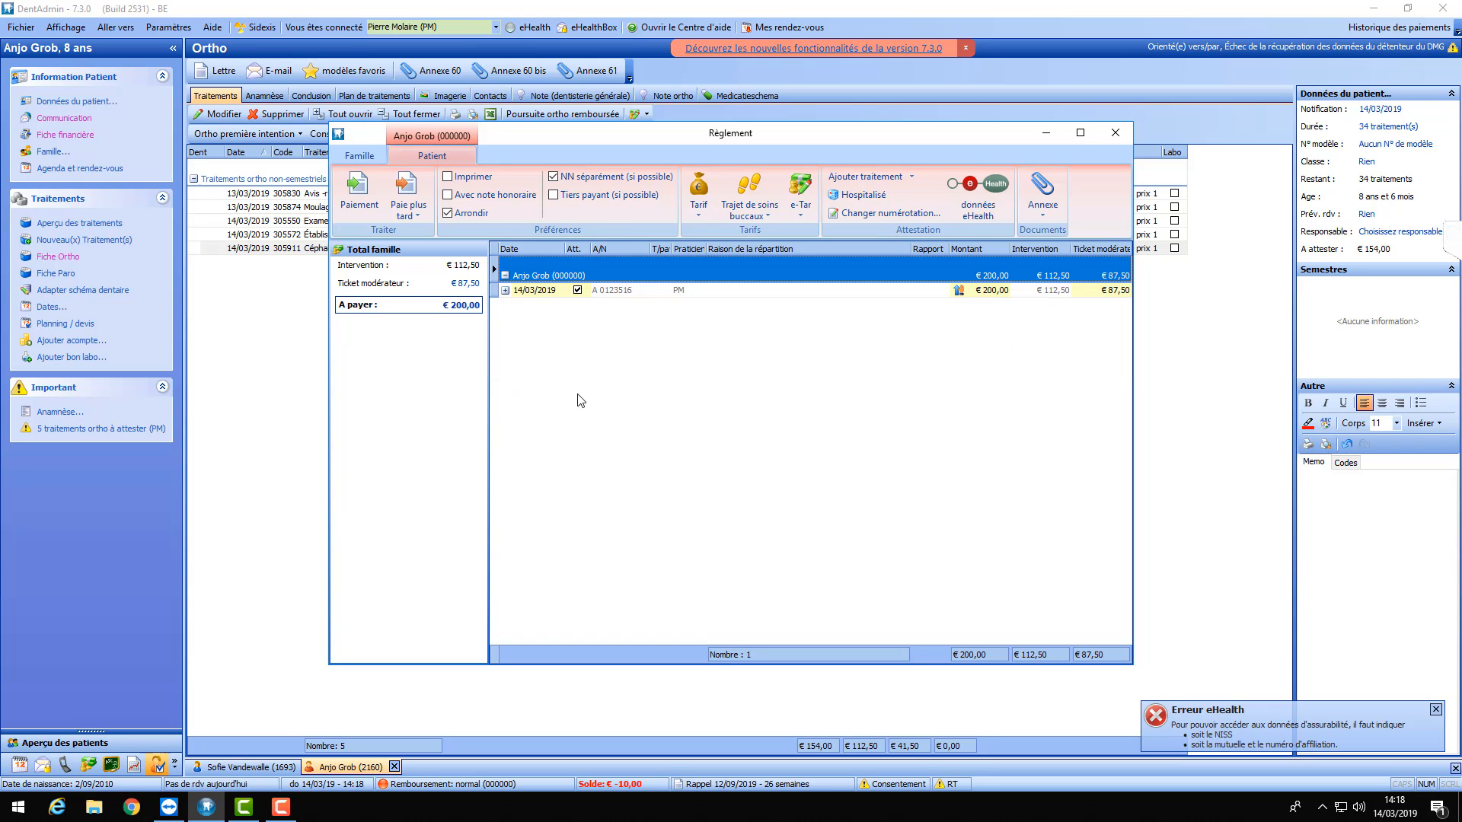
left_click(465, 307)
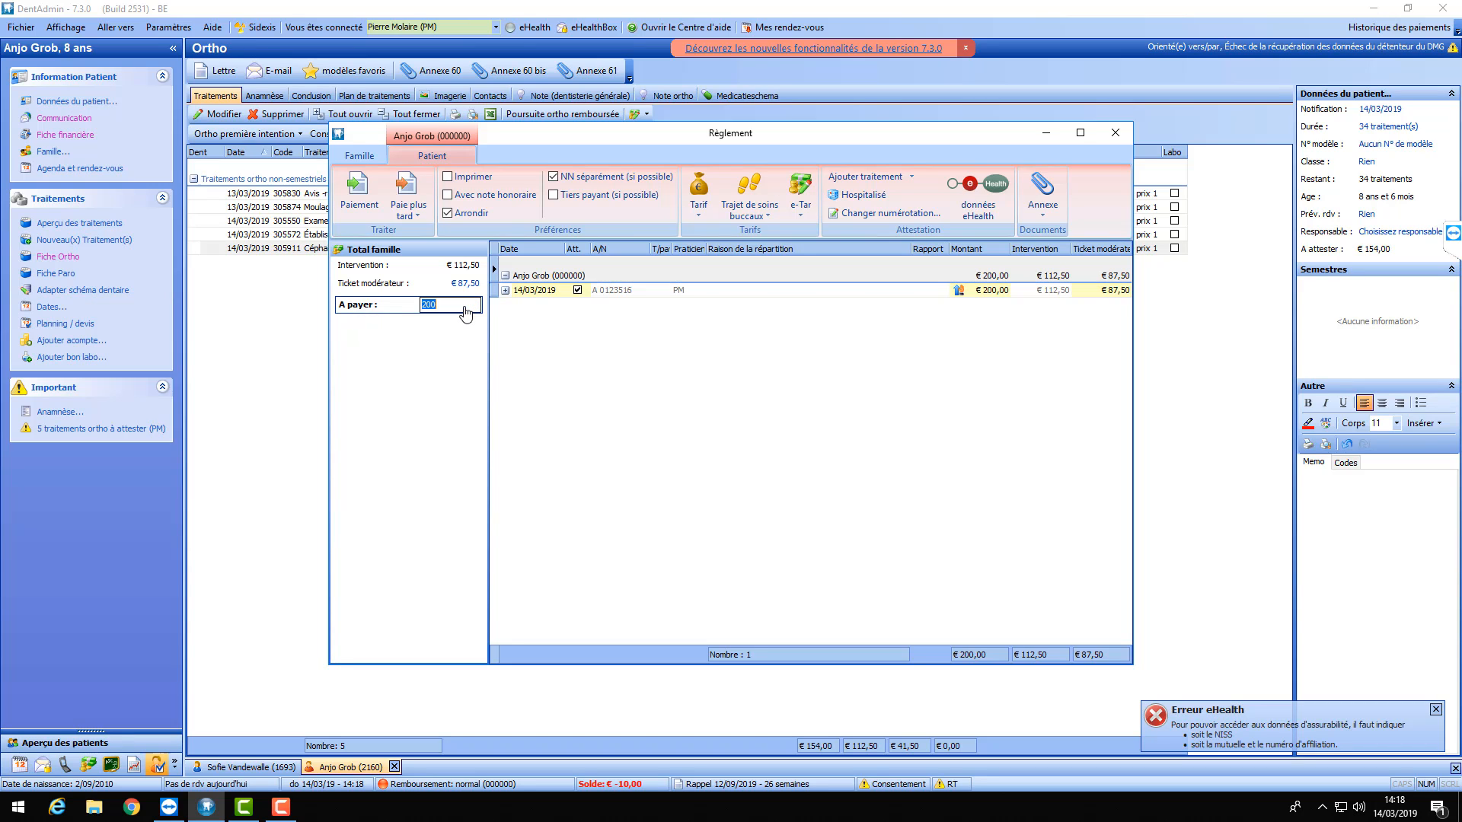
type("400")
key("Return")
left_click(505, 290)
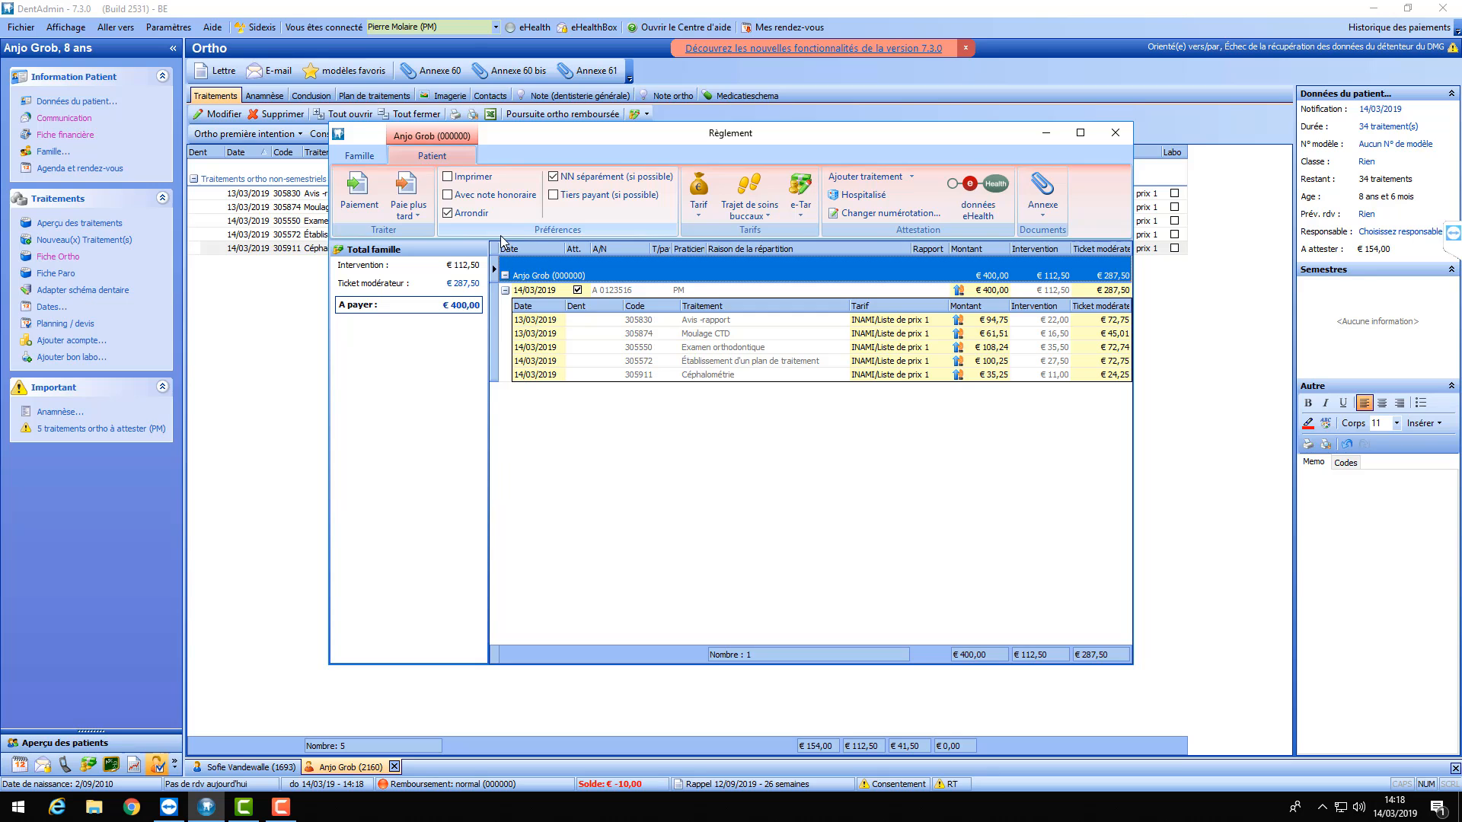
left_click(363, 196)
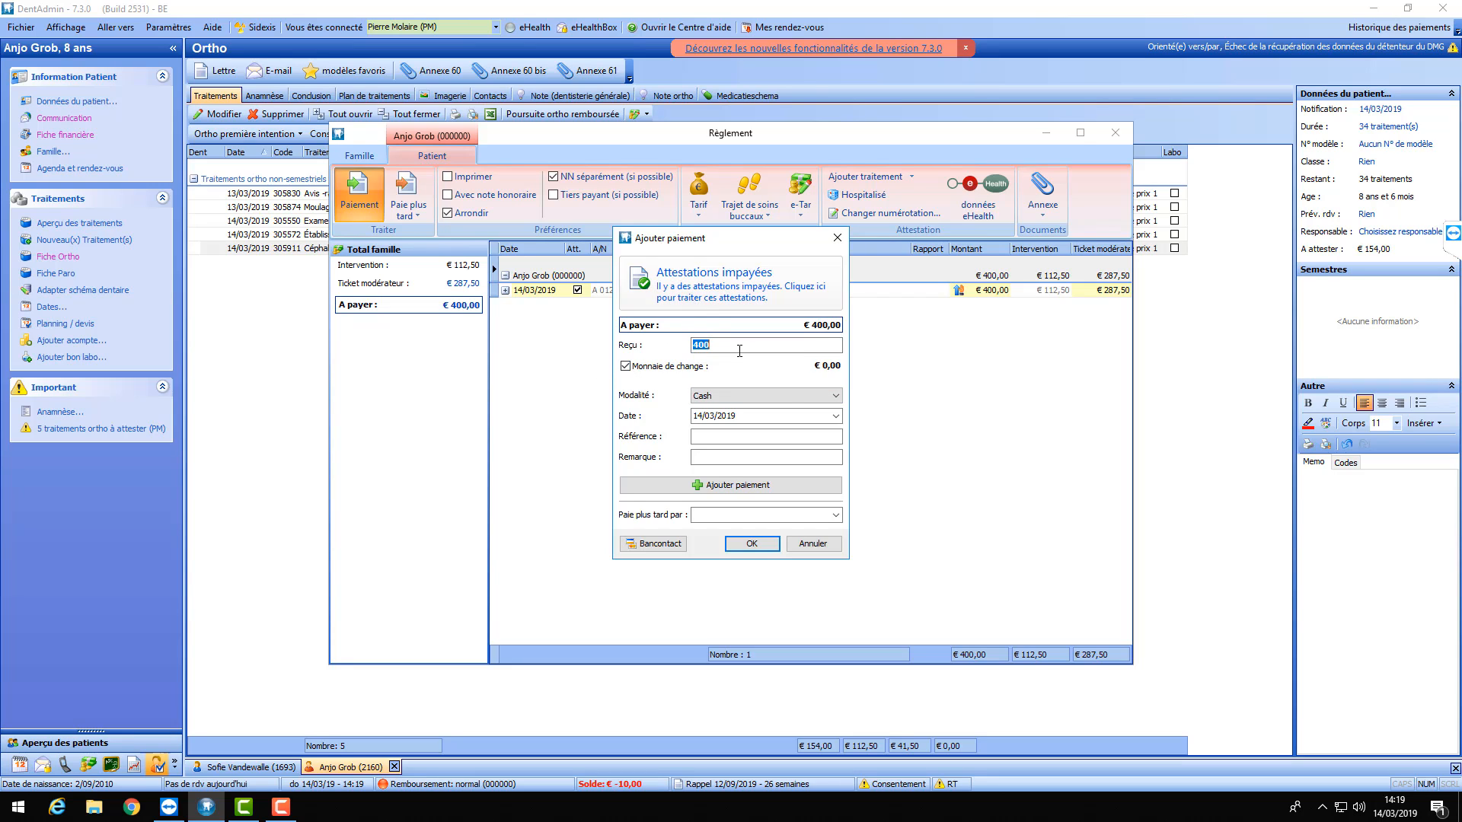
- Leave the Modalité on Cash and pay the €400,00 through the Bancontact button
left_click(798, 396)
left_click(717, 428)
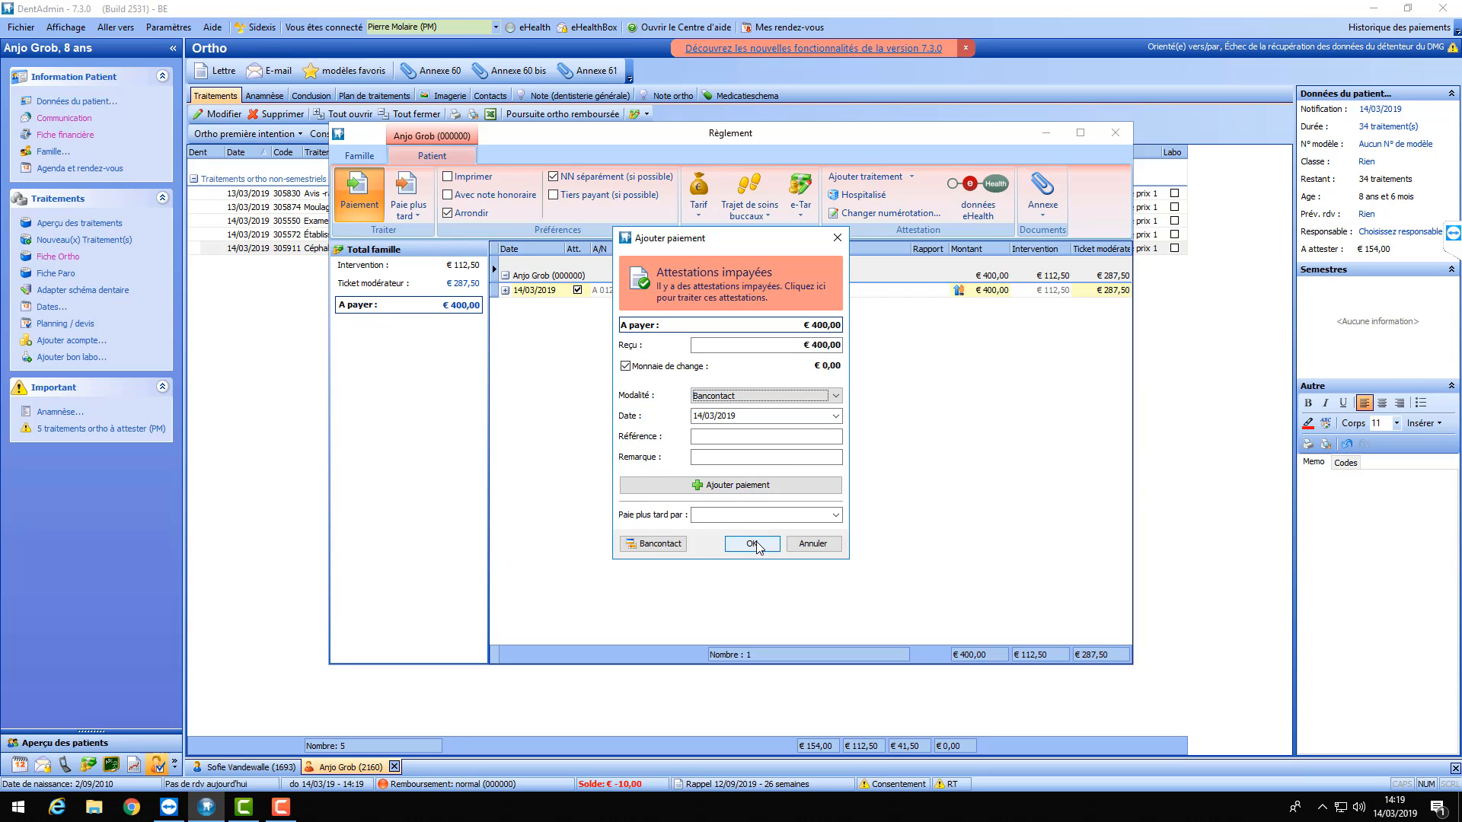
left_click(821, 396)
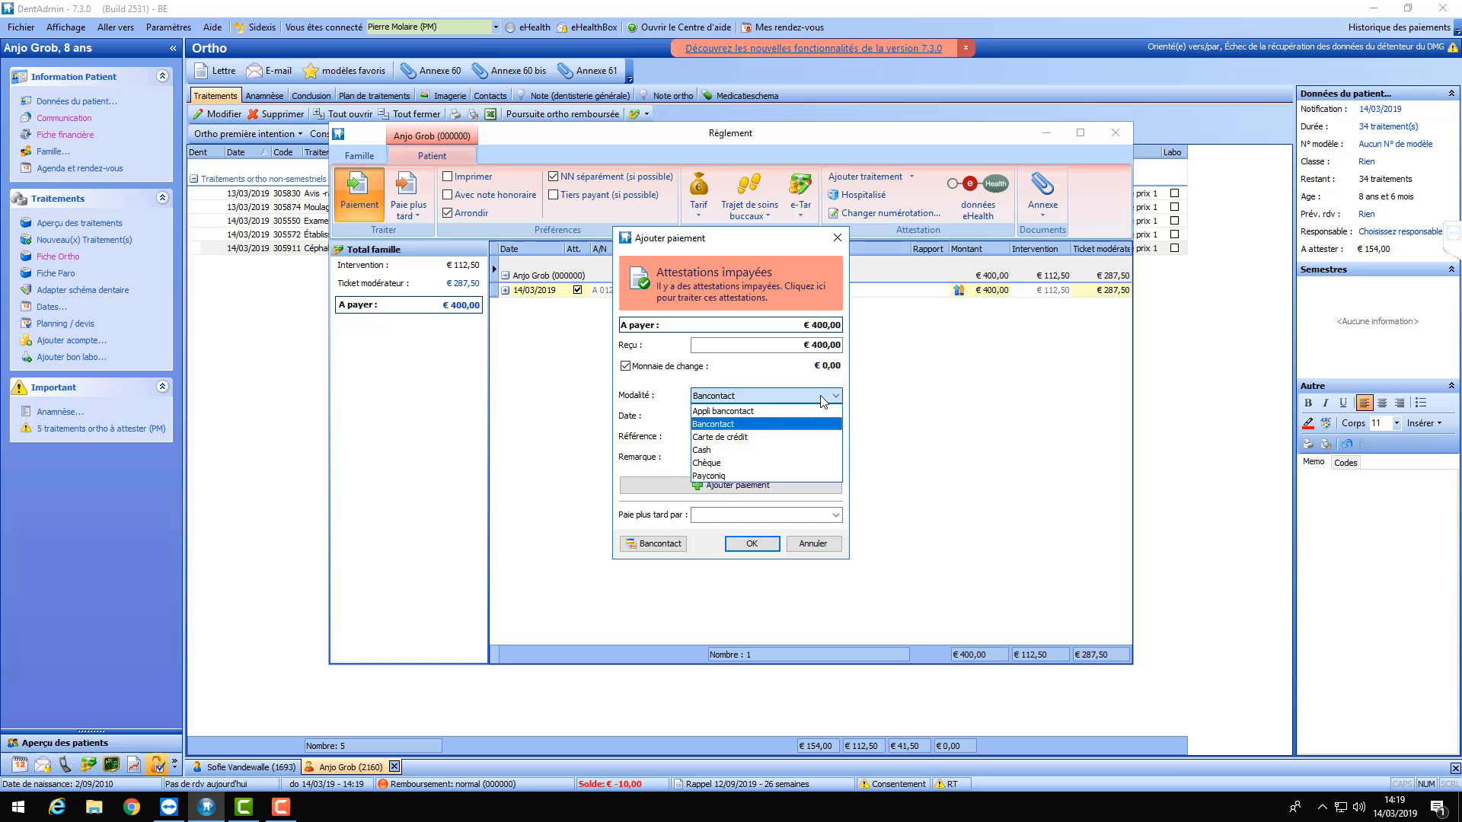
left_click(707, 450)
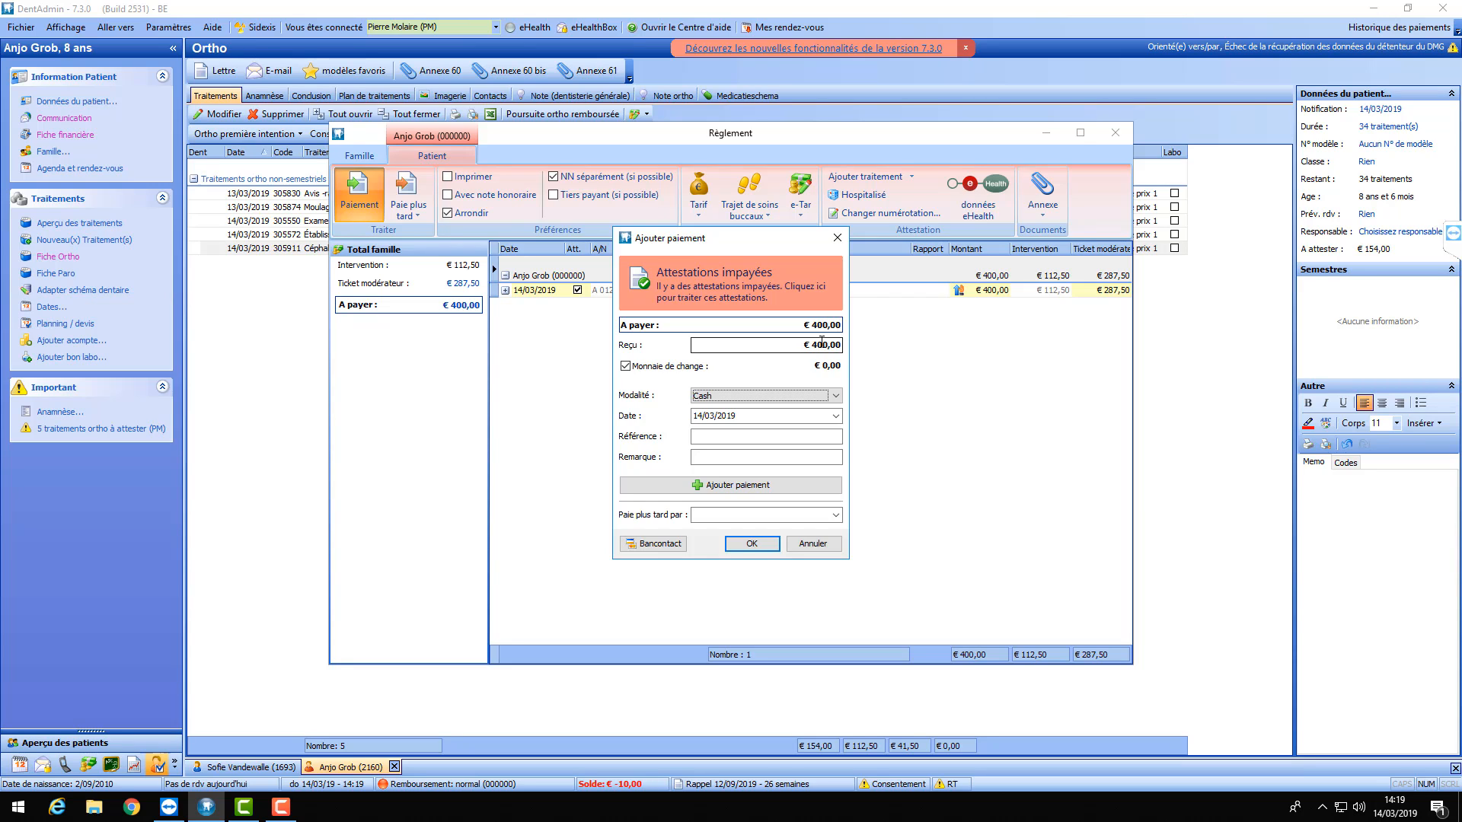
left_click(644, 541)
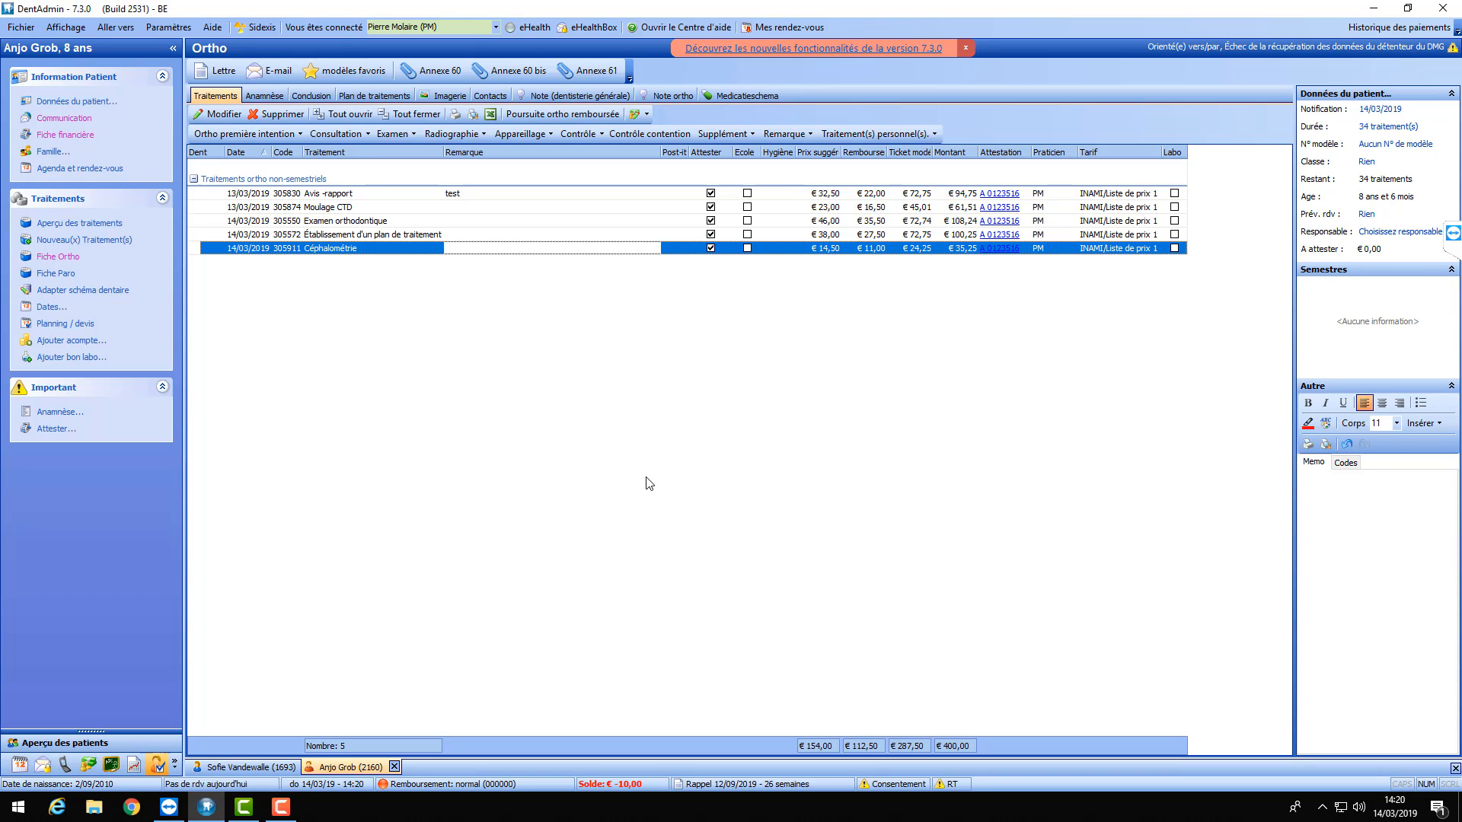
left_click(482, 134)
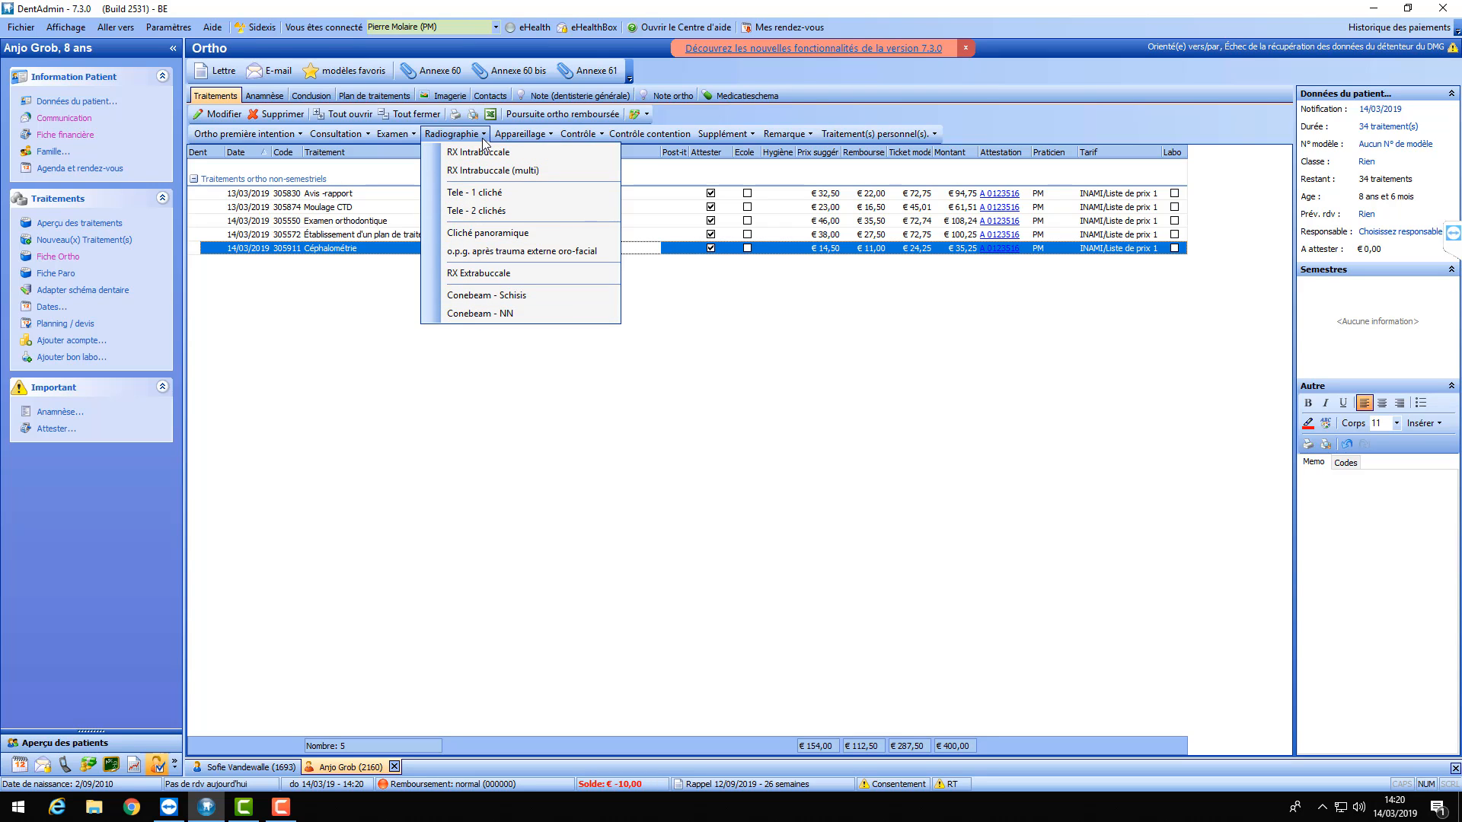
left_click(495, 396)
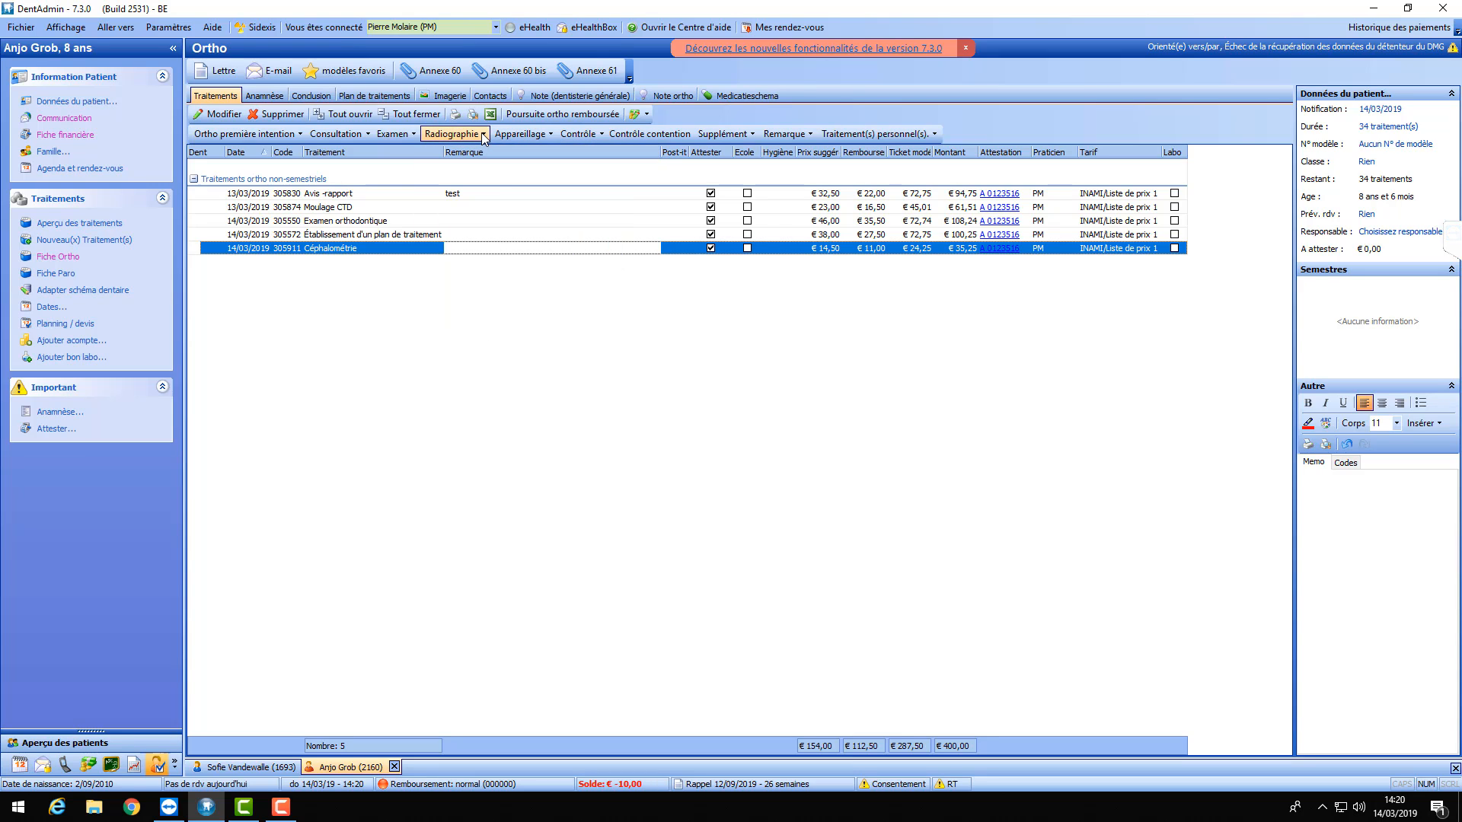
left_click(551, 136)
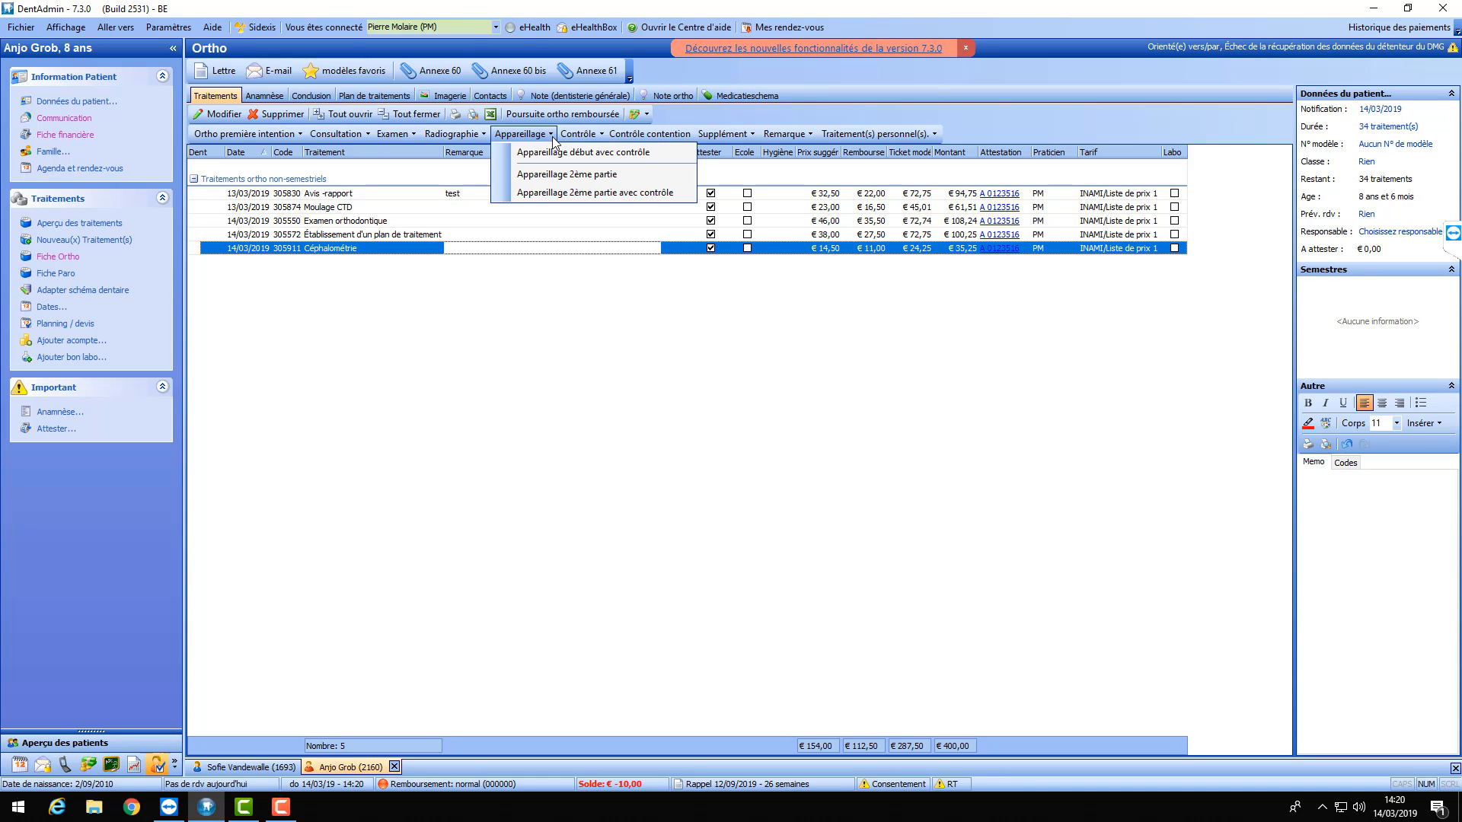
- Choose Appareillage début avec contrôle from the Appareillage menu
left_click(566, 159)
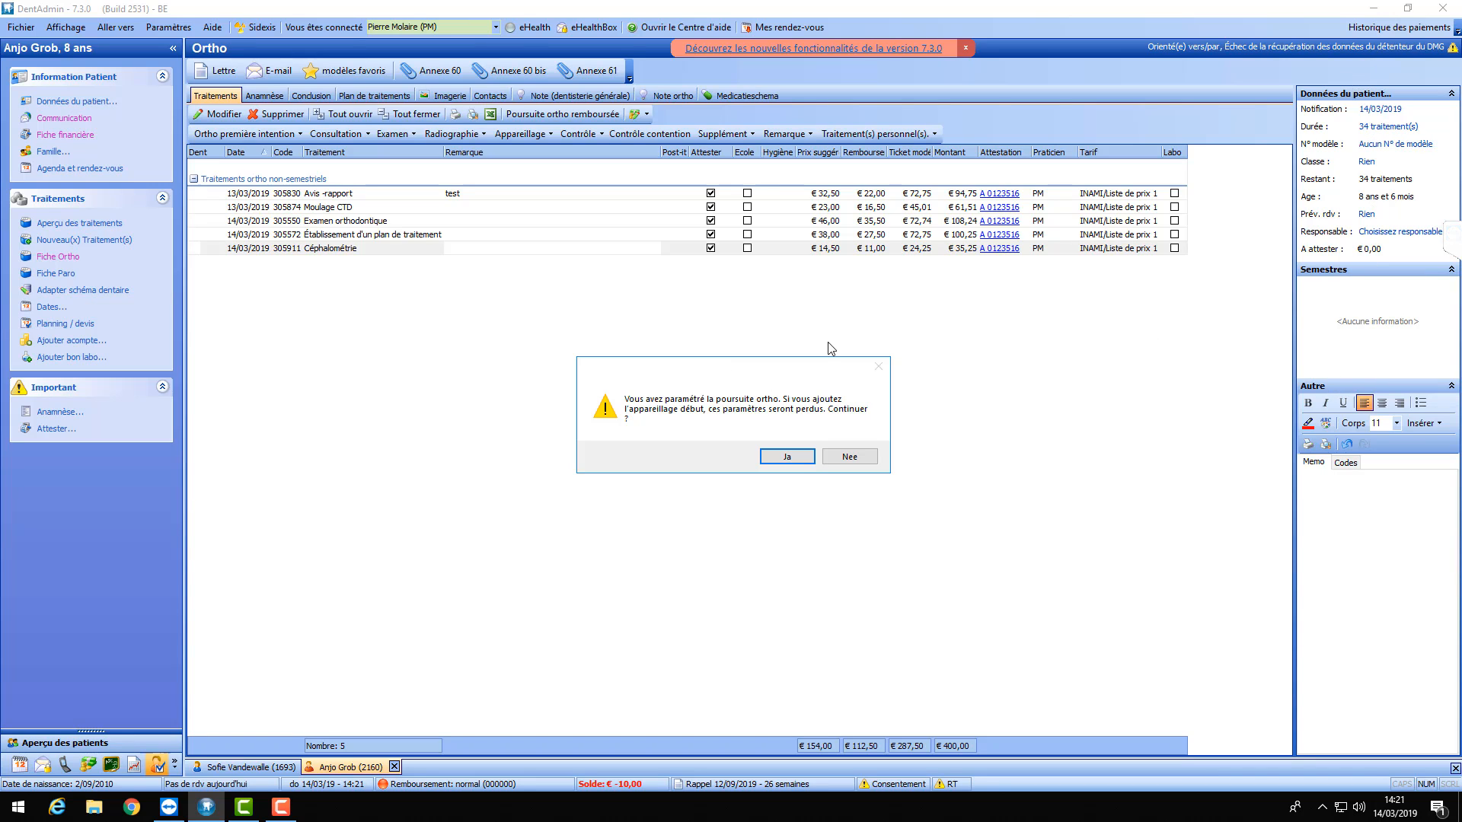
- Answer Ja to the warning, accepting that the follow-up ortho settings will be discarded
left_click(789, 458)
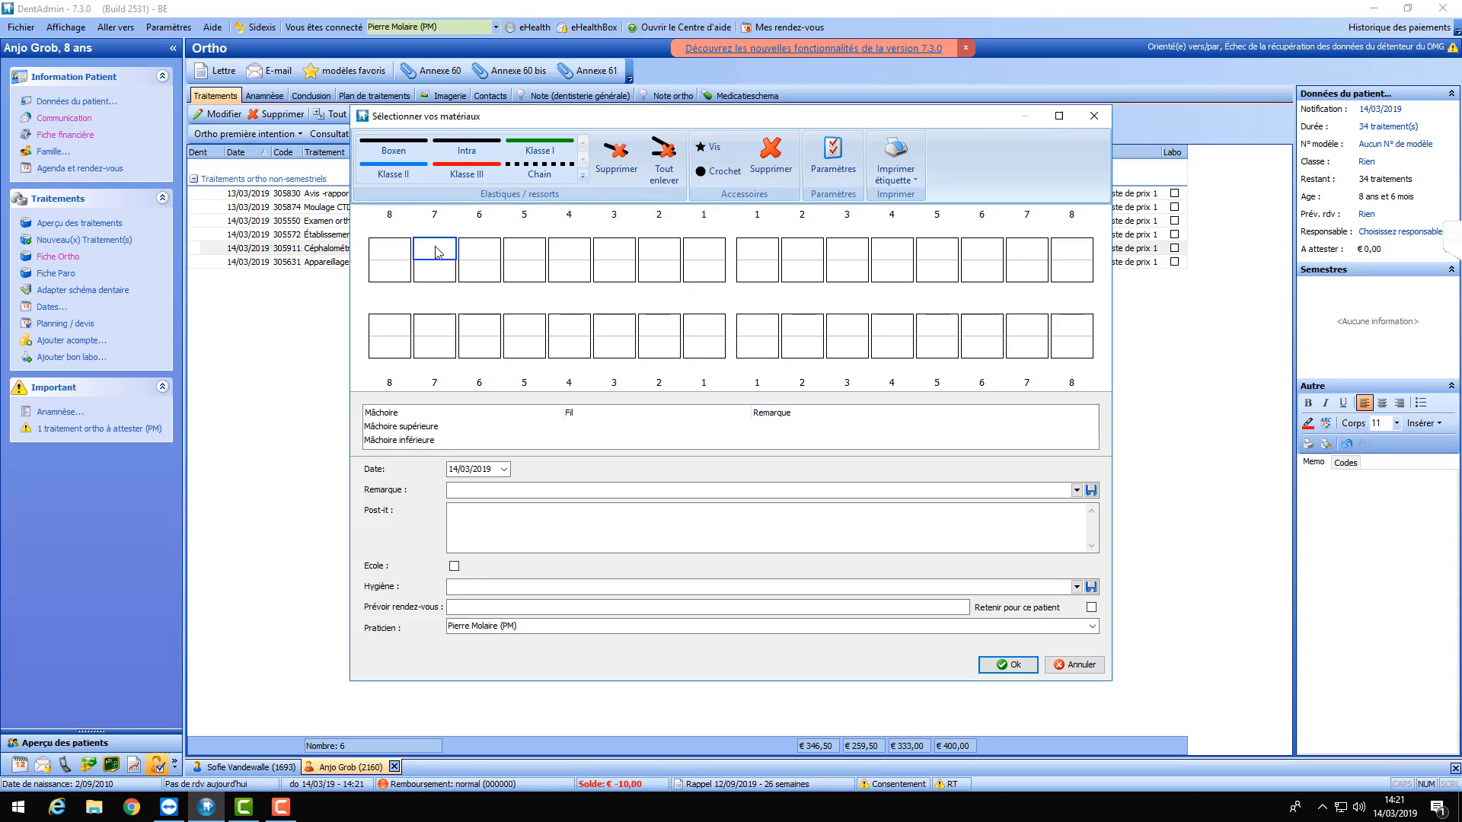
- Mark upper tooth 6 with an up-right arrow, tooth 7 down-right, and tooth 5 for rotation
left_click(481, 250)
type("4522")
key("BackSpace")
key("BackSpace")
key("BackSpace")
left_click(483, 276)
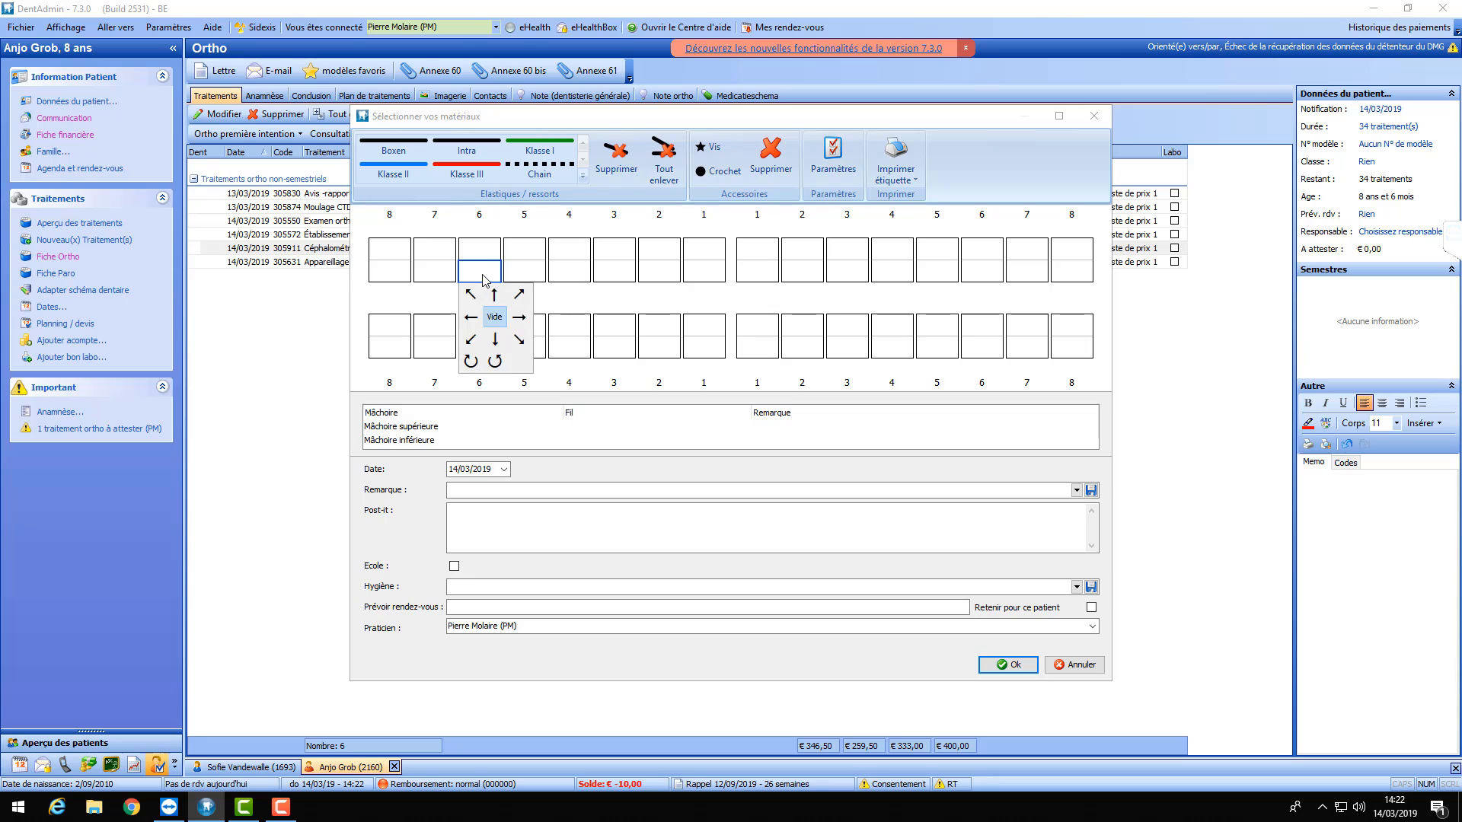
left_click(518, 294)
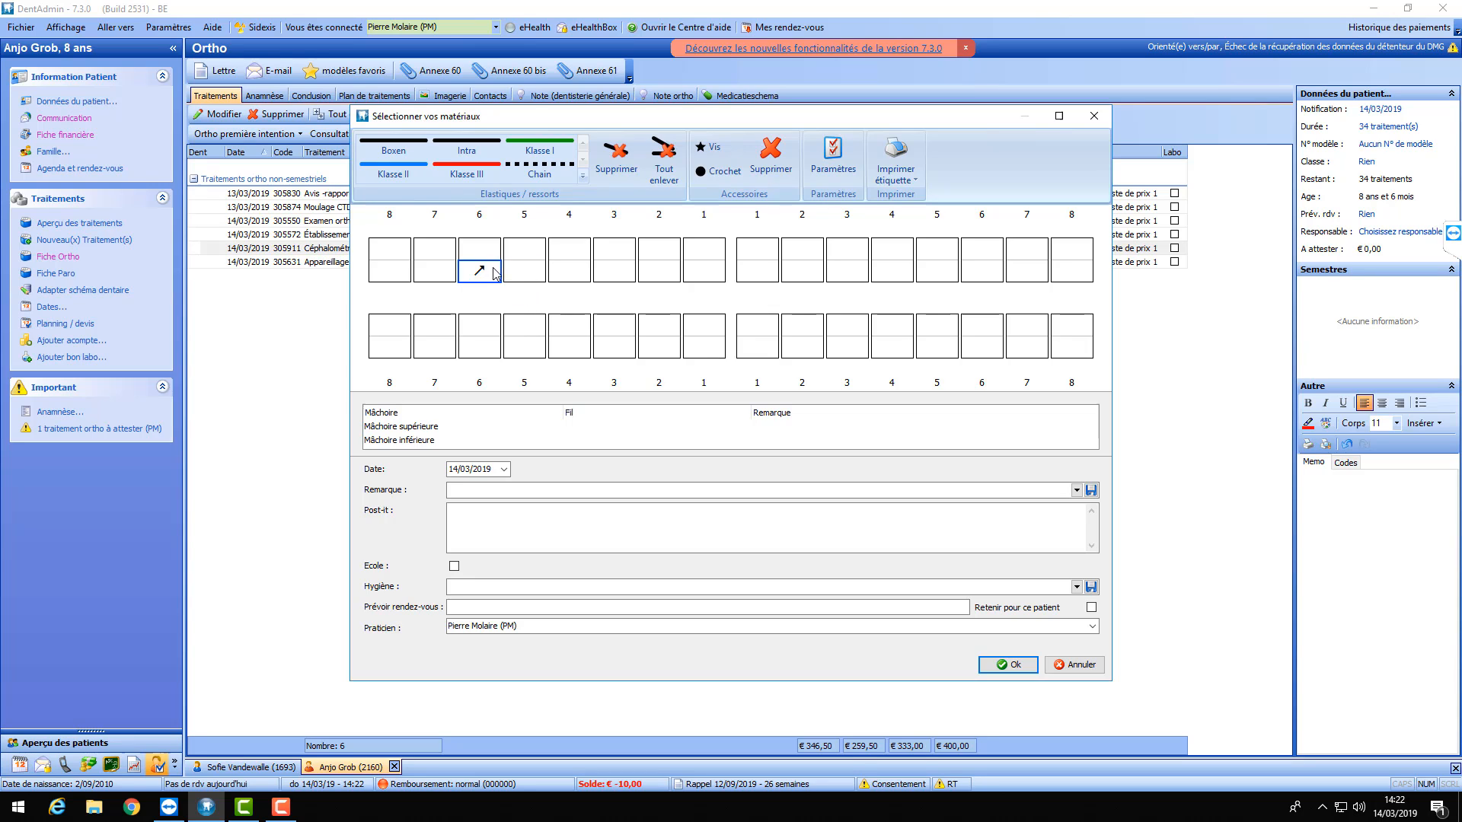
left_click(455, 274)
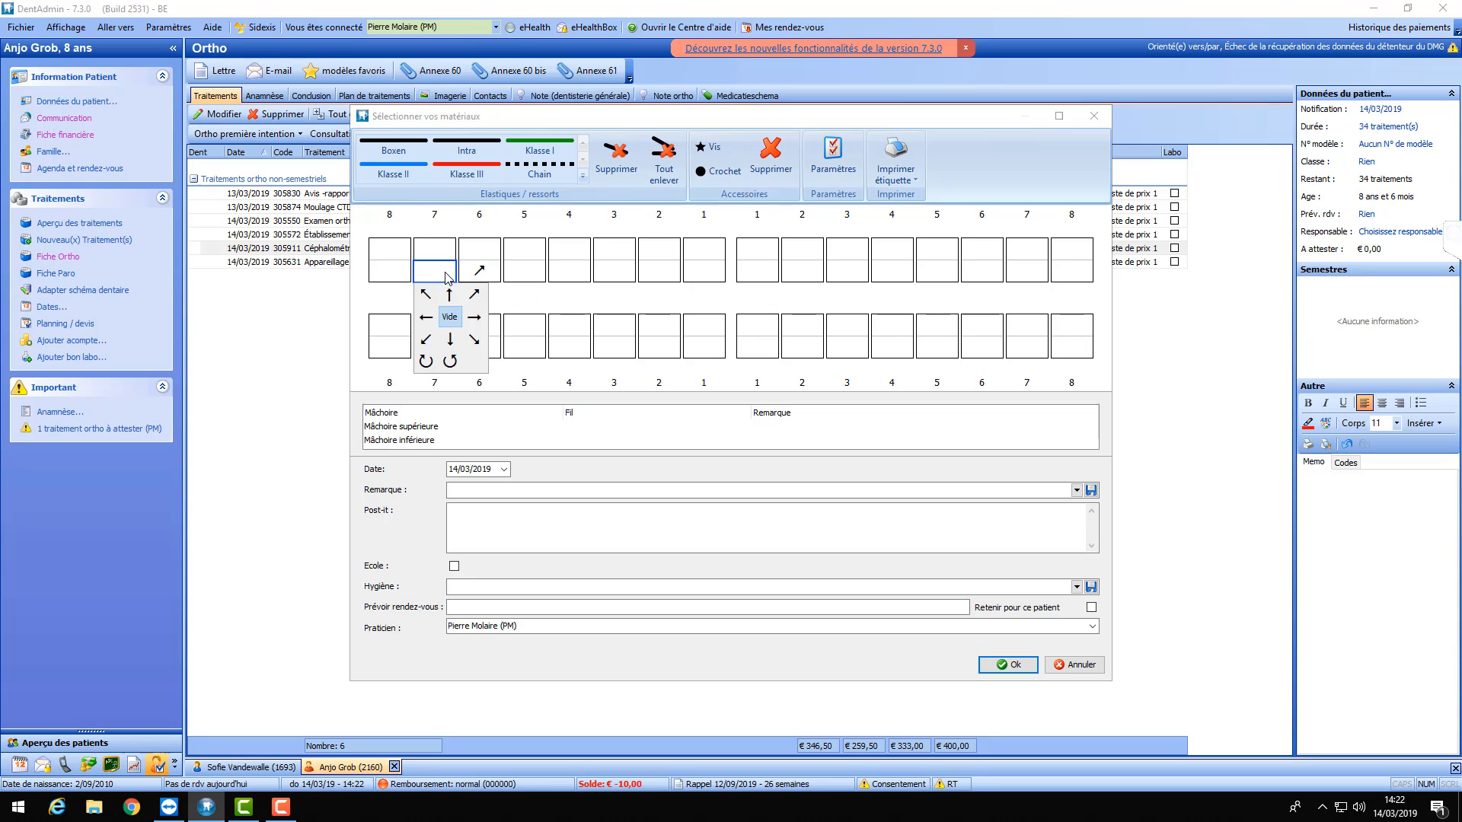
left_click(472, 342)
left_click(513, 280)
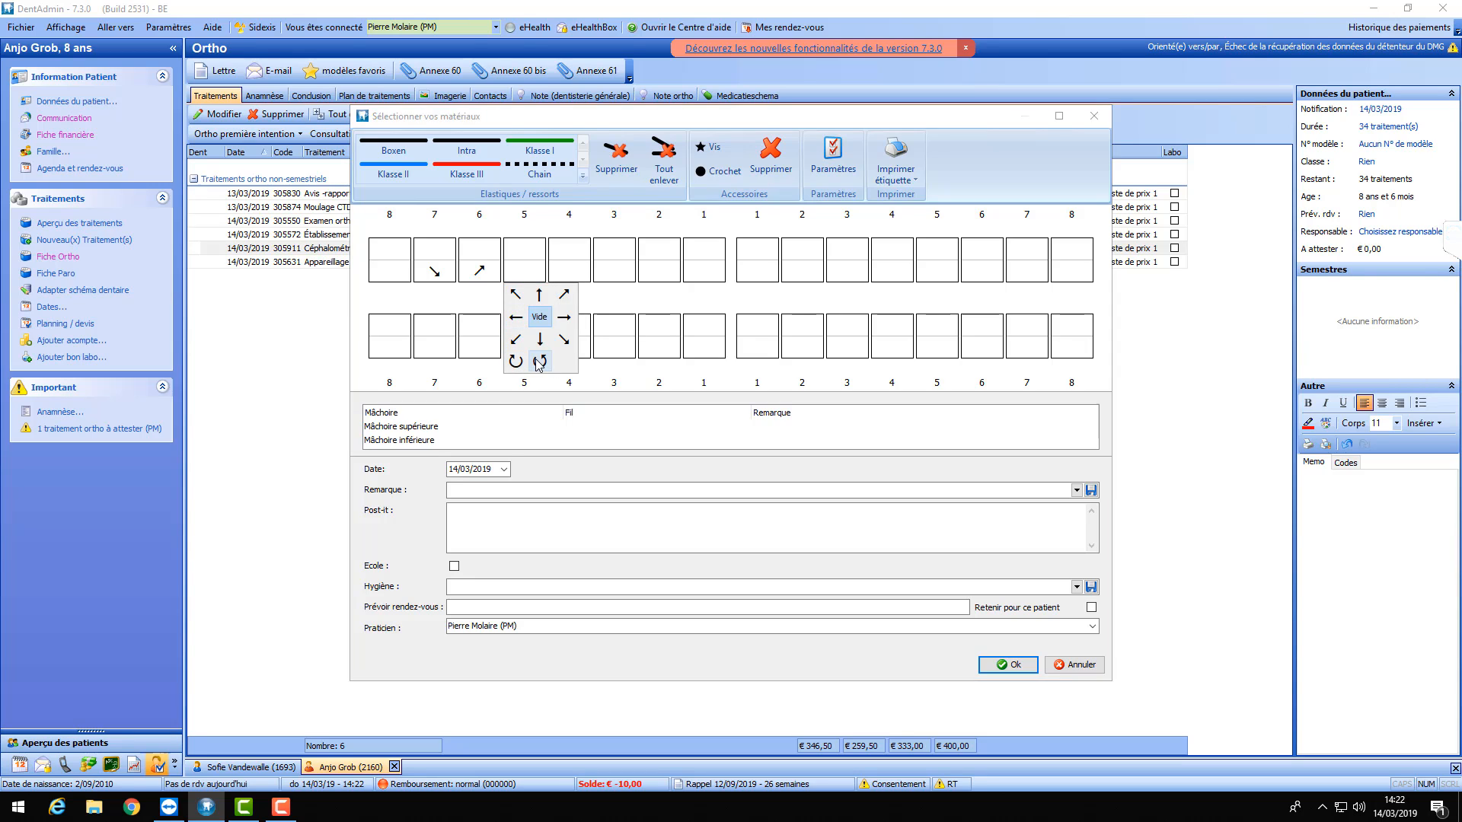
left_click(537, 354)
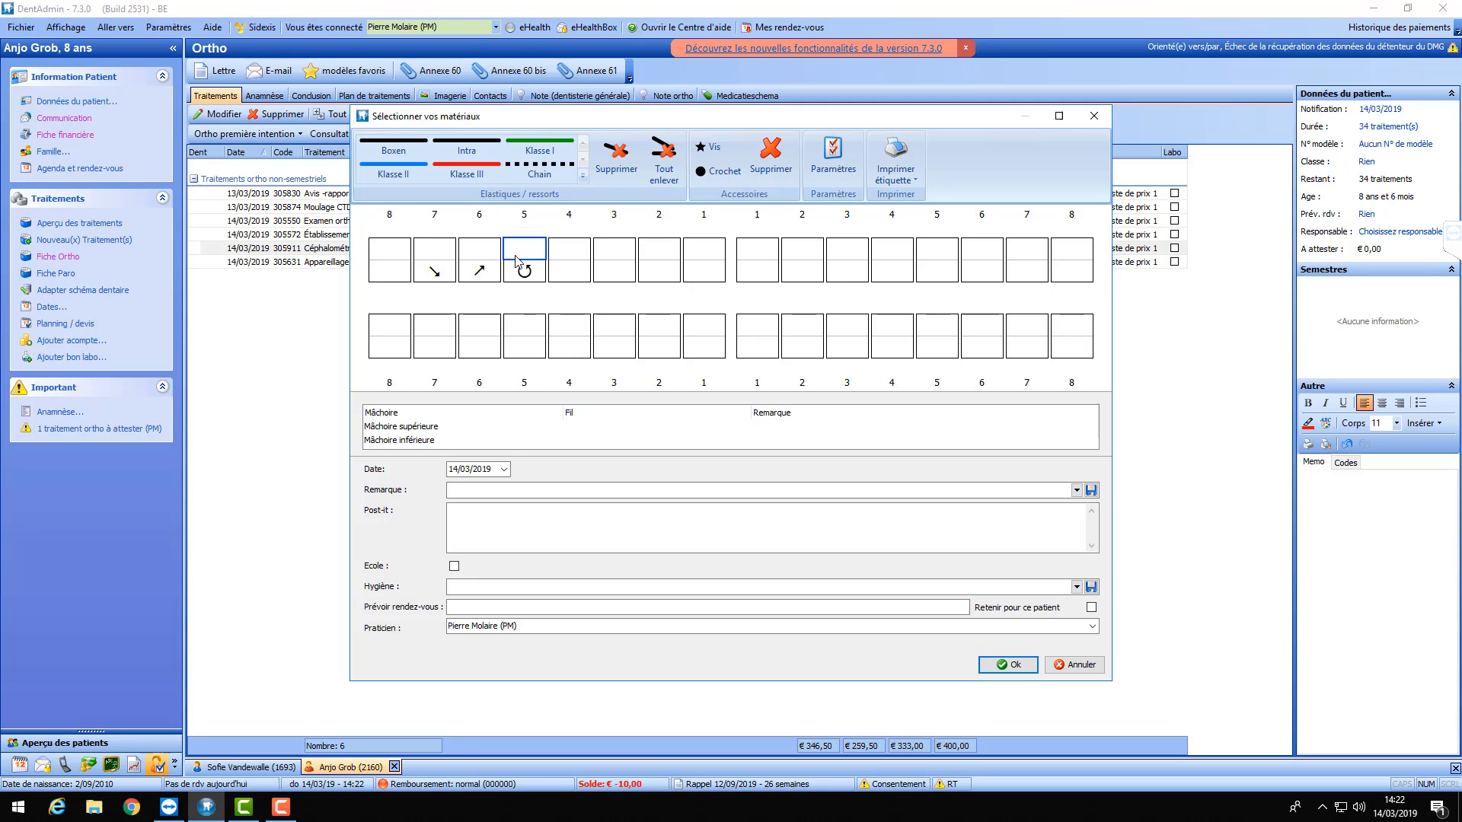
- Mark lower teeth 7, 6 and 5 with up-right, up and right arrows
left_click(438, 339)
left_click(474, 348)
left_click(484, 329)
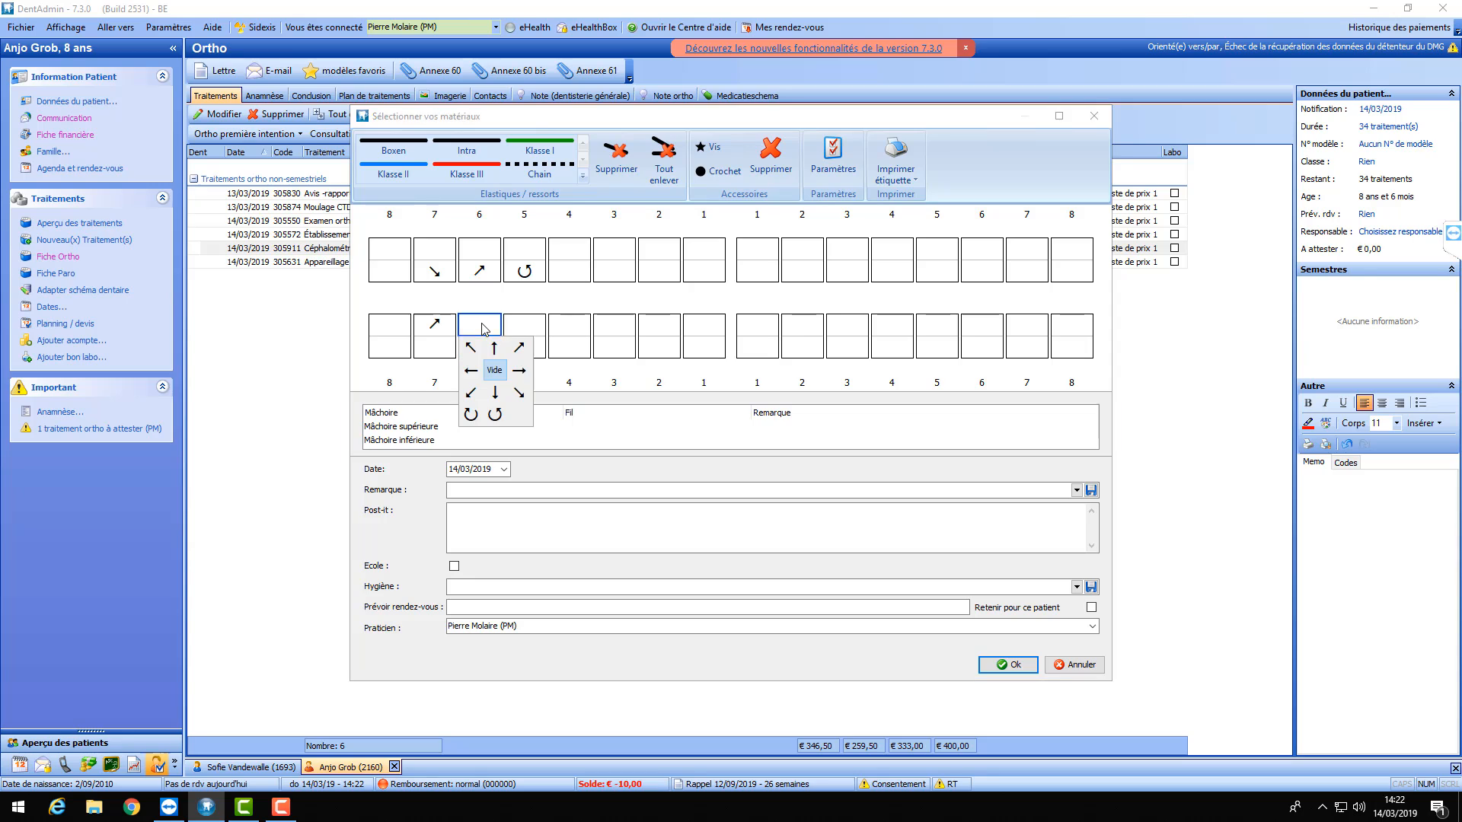
left_click(494, 348)
left_click(525, 329)
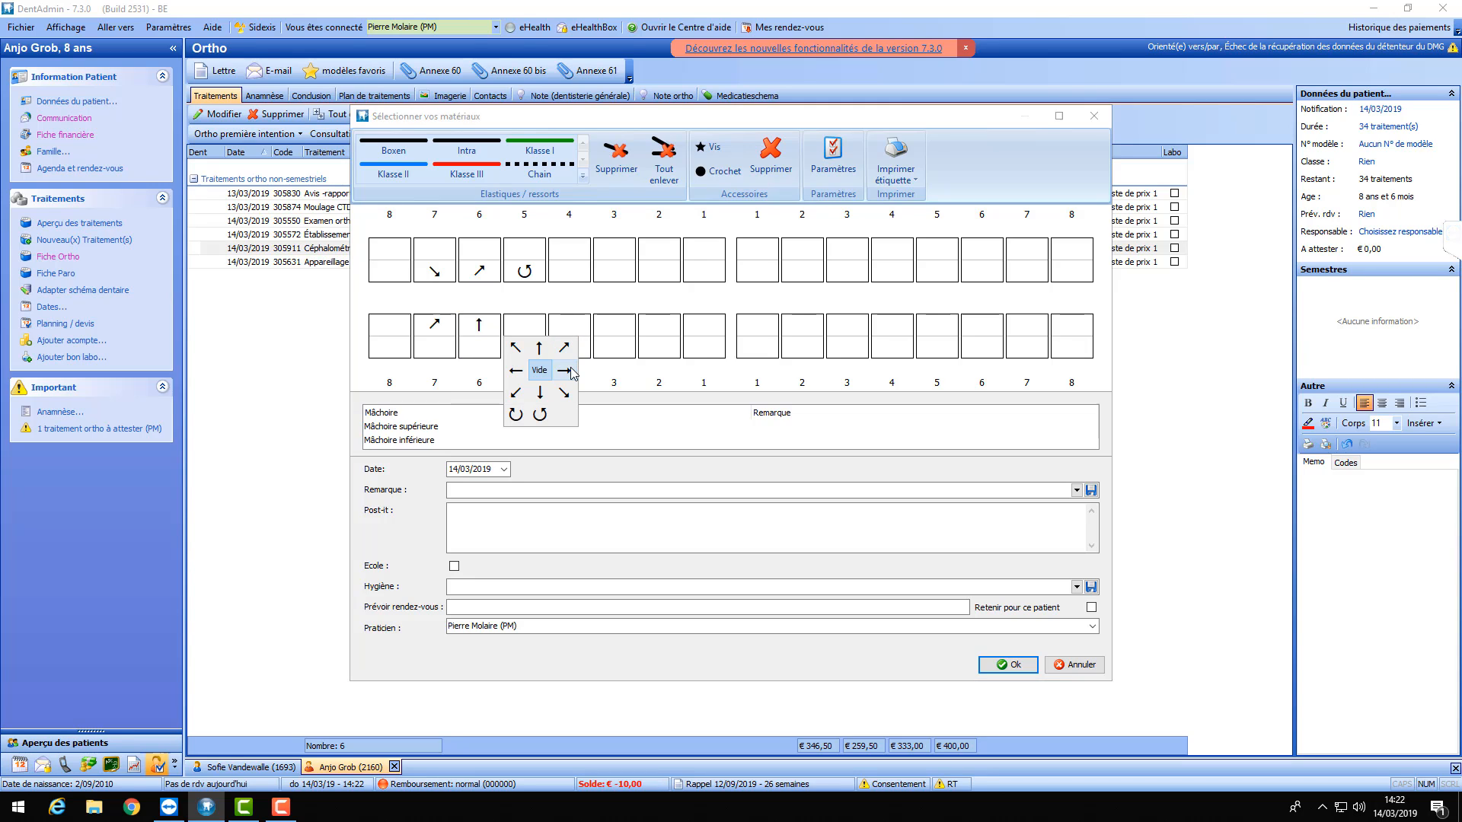
left_click(565, 370)
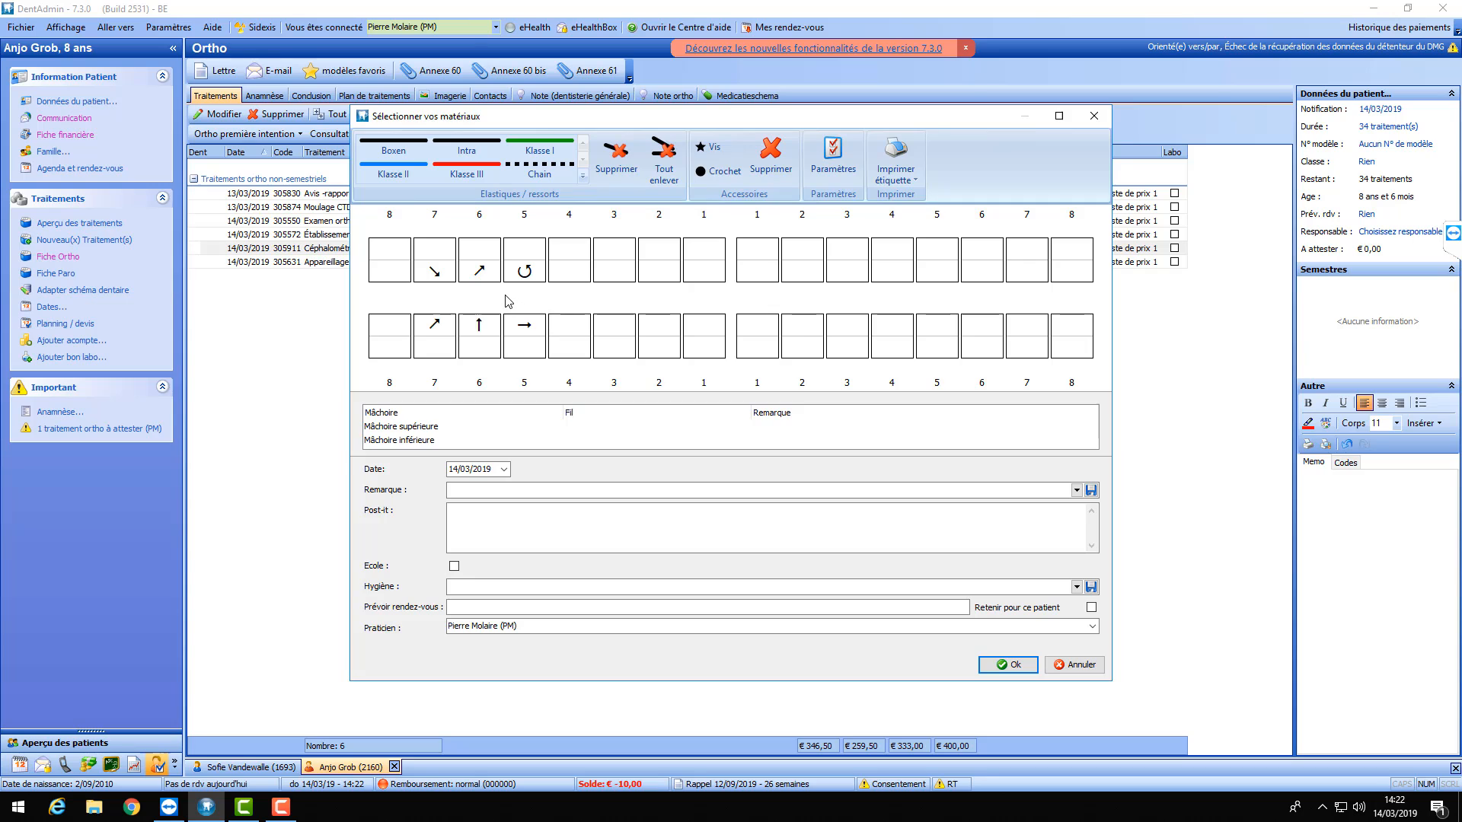
left_click(396, 142)
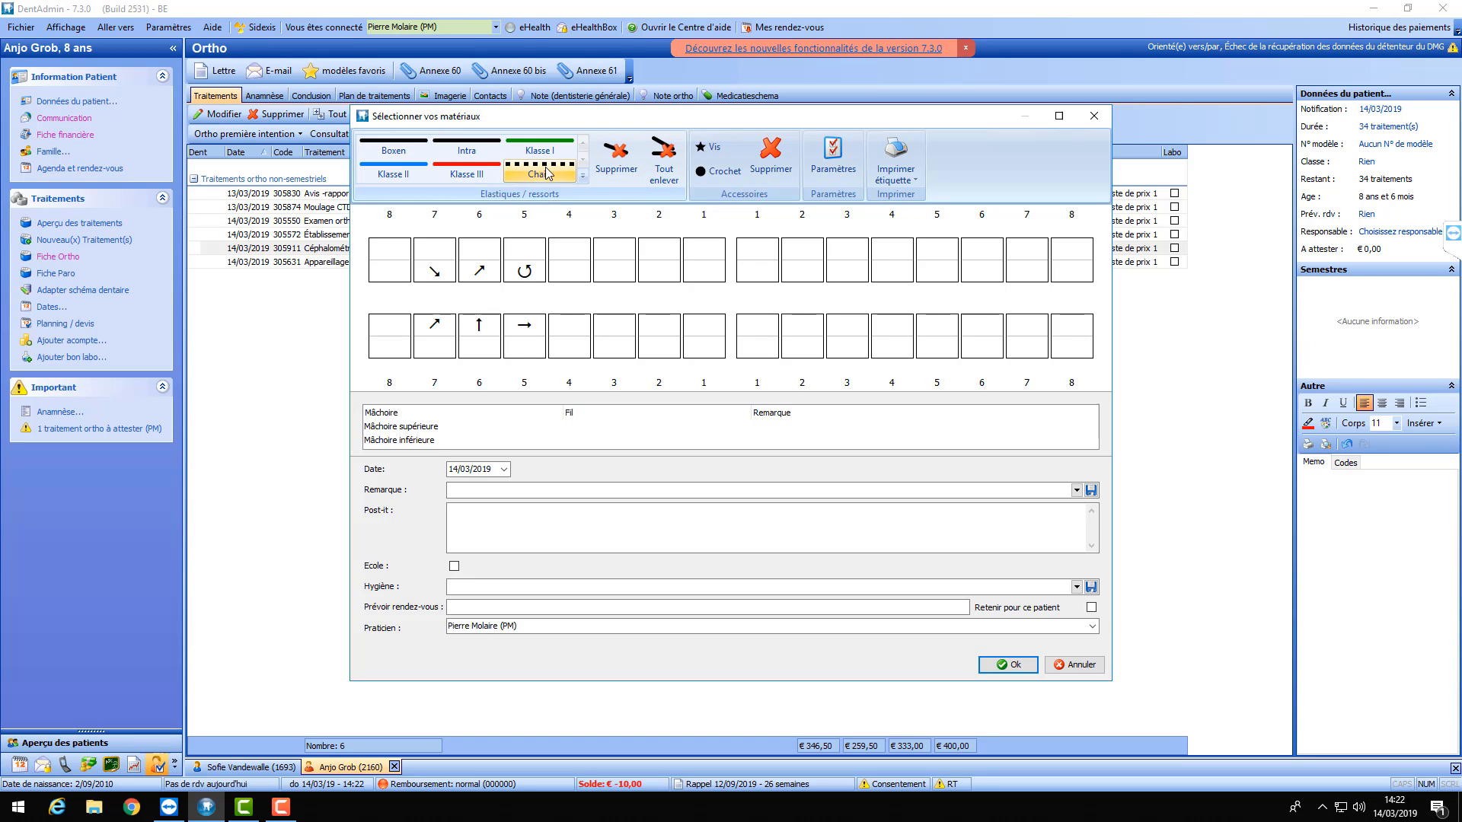
left_click(466, 173)
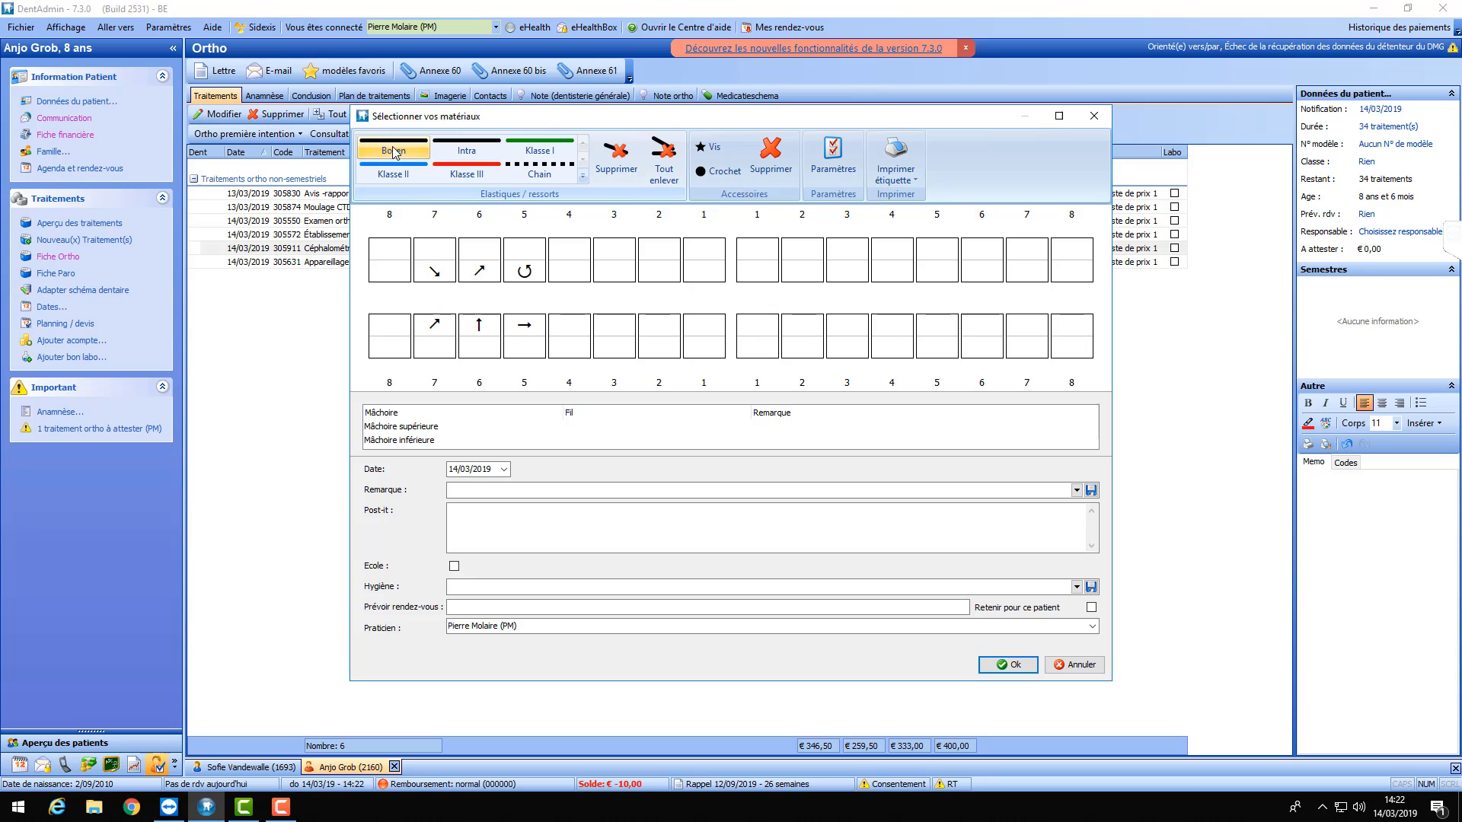
left_click(536, 150)
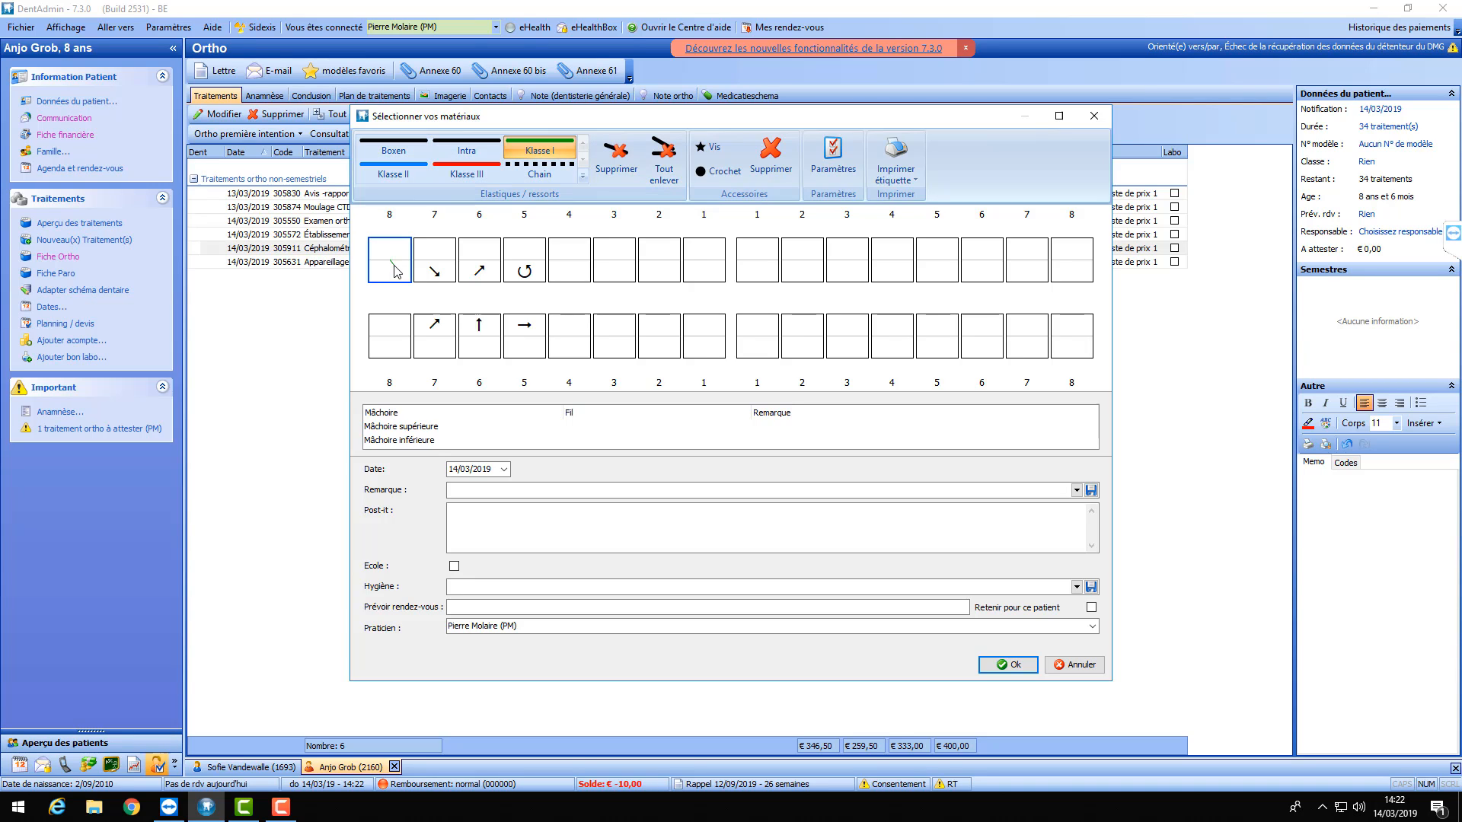
left_click_drag(393, 271, 397, 330)
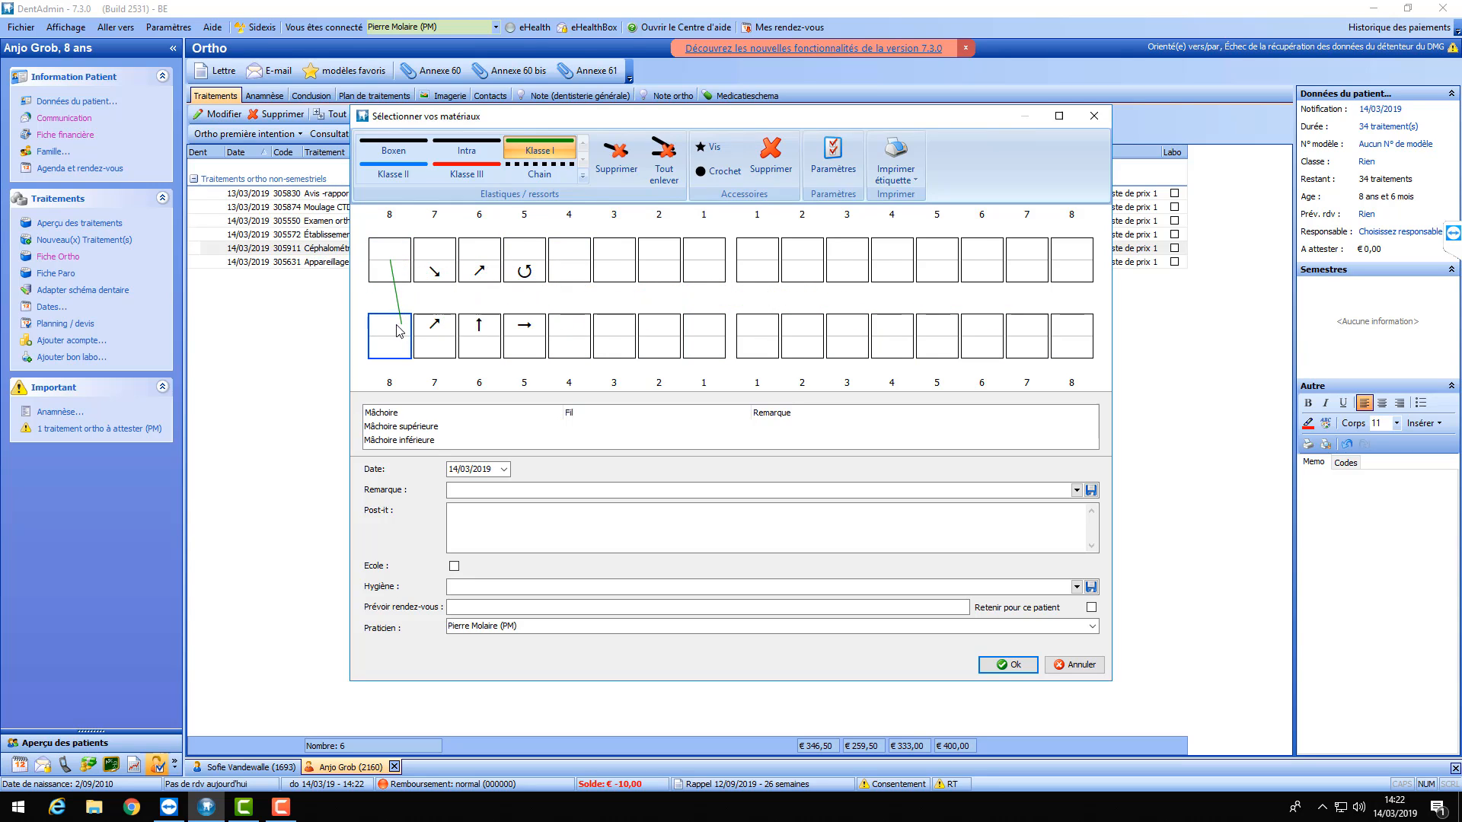
left_click(394, 327)
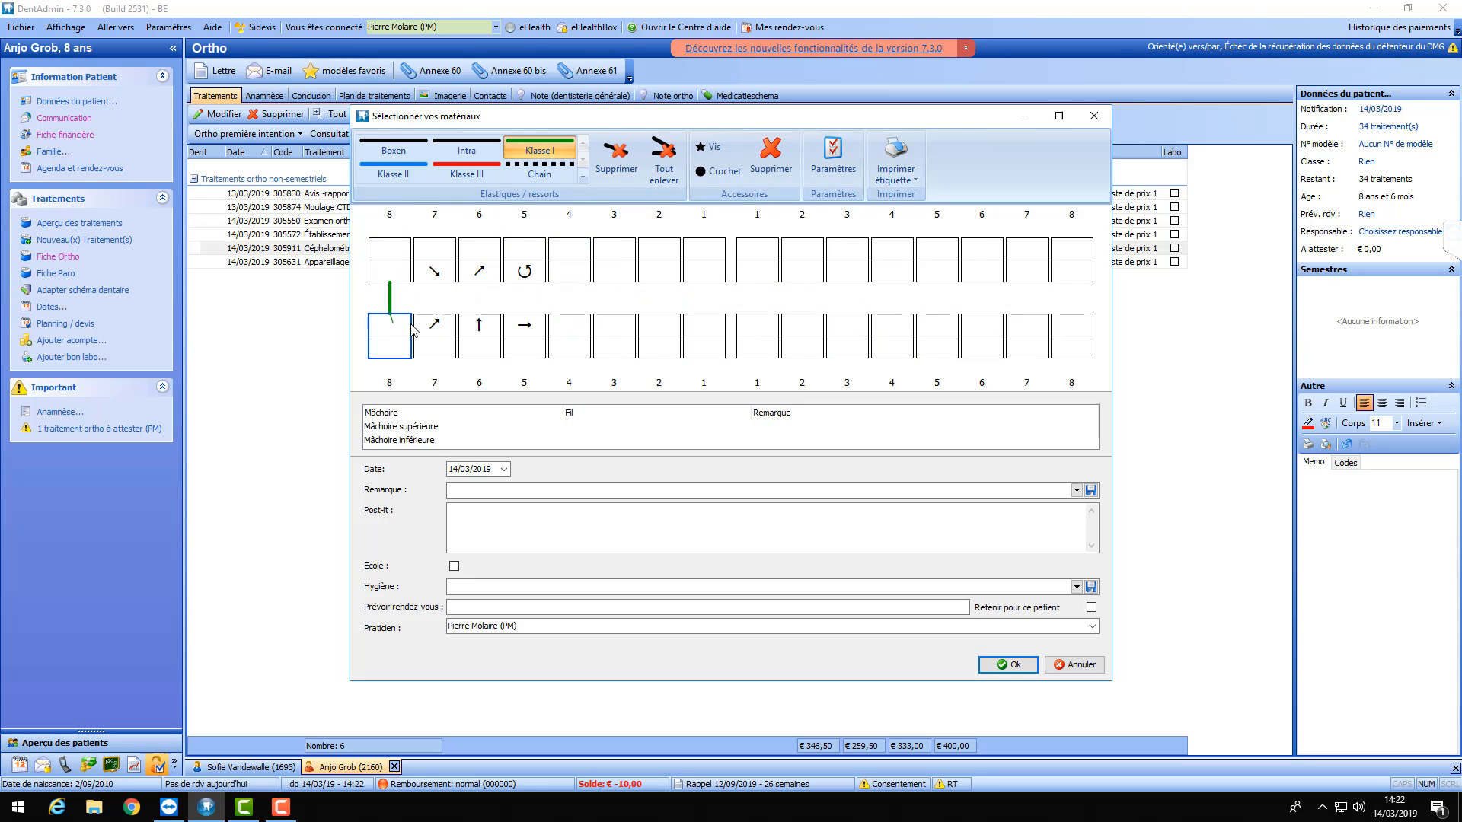
left_click(661, 274)
left_click(661, 324)
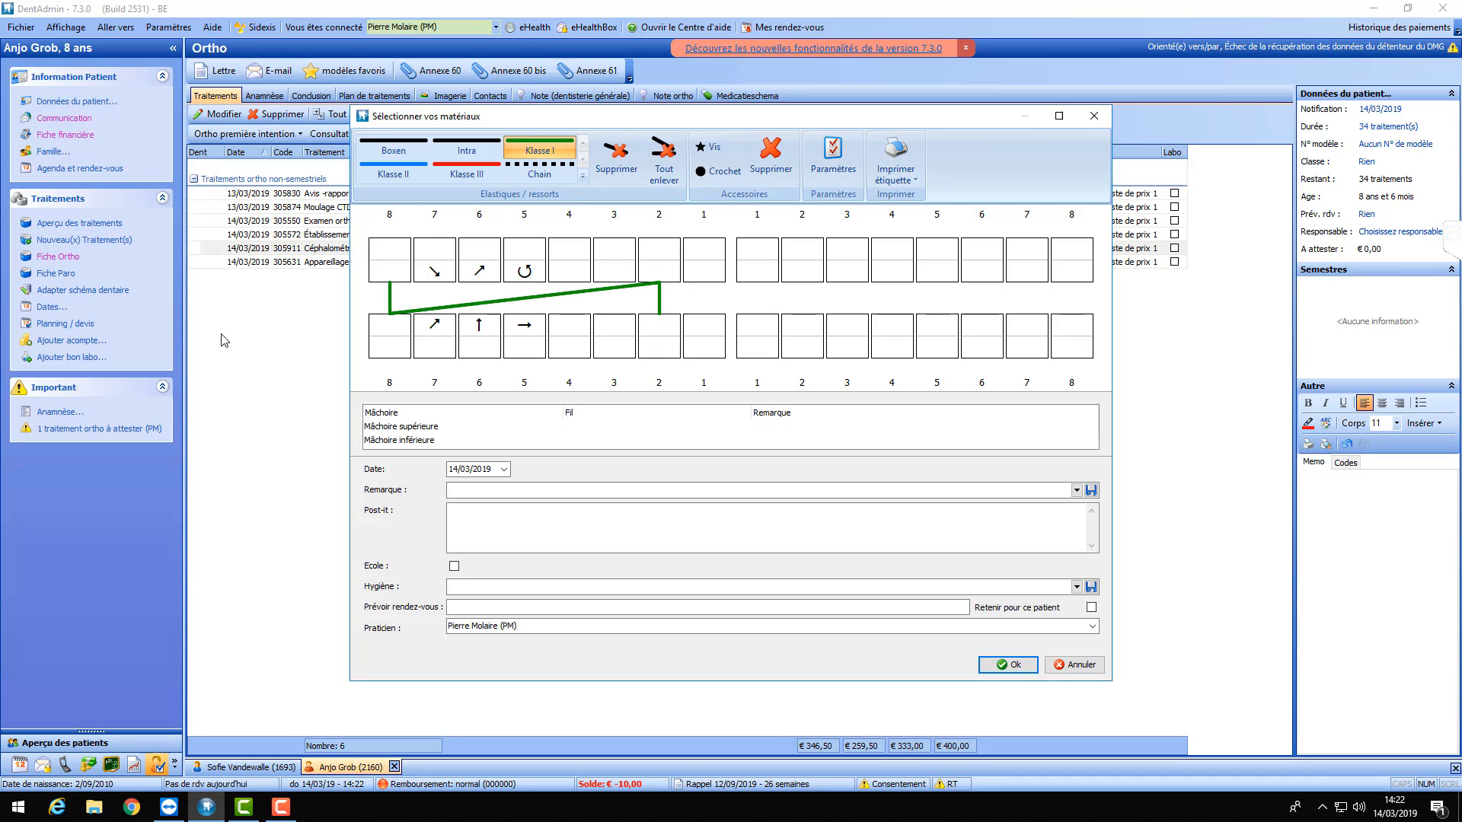
left_click(546, 152)
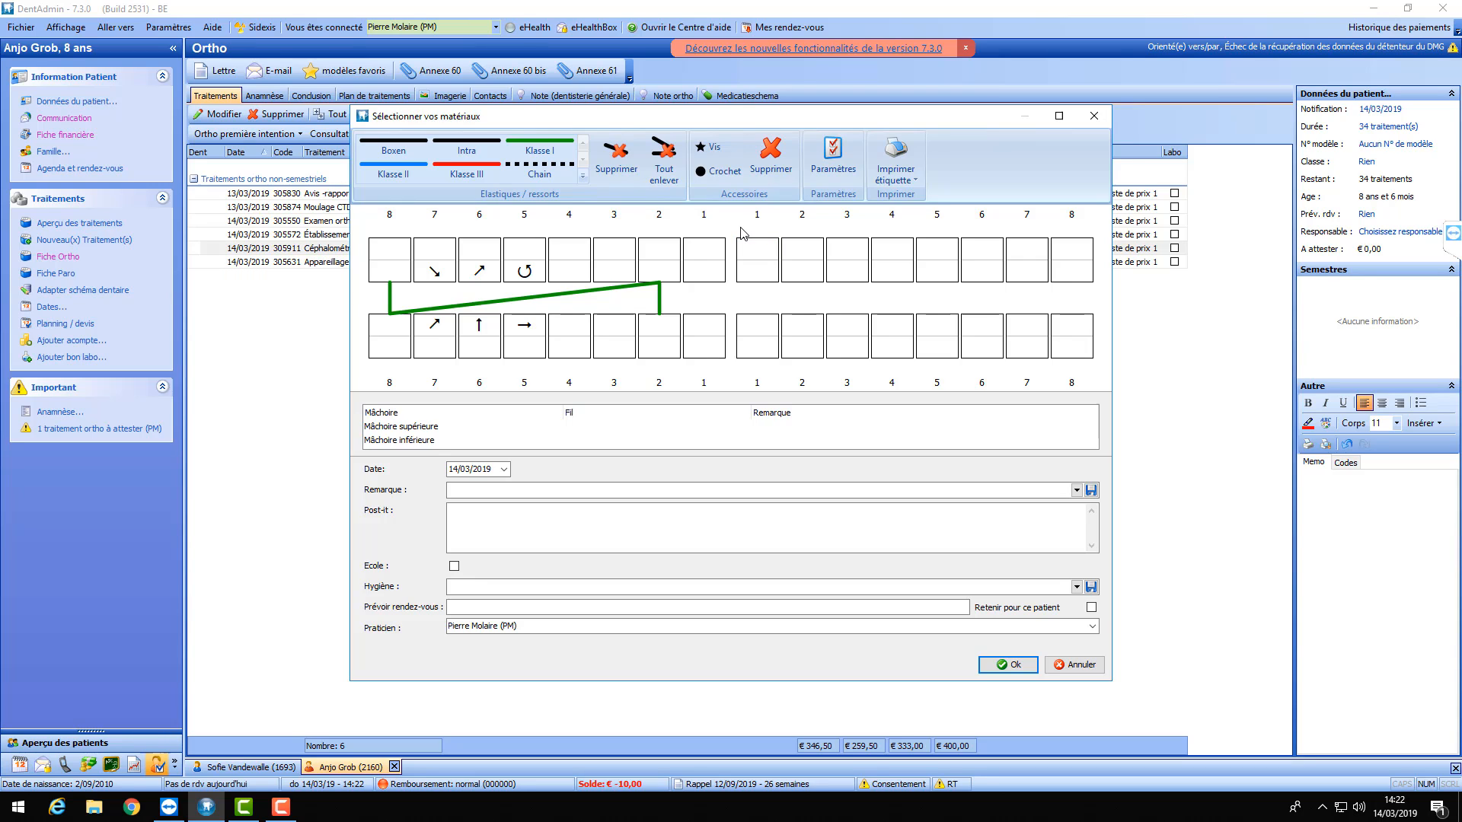
left_click(622, 162)
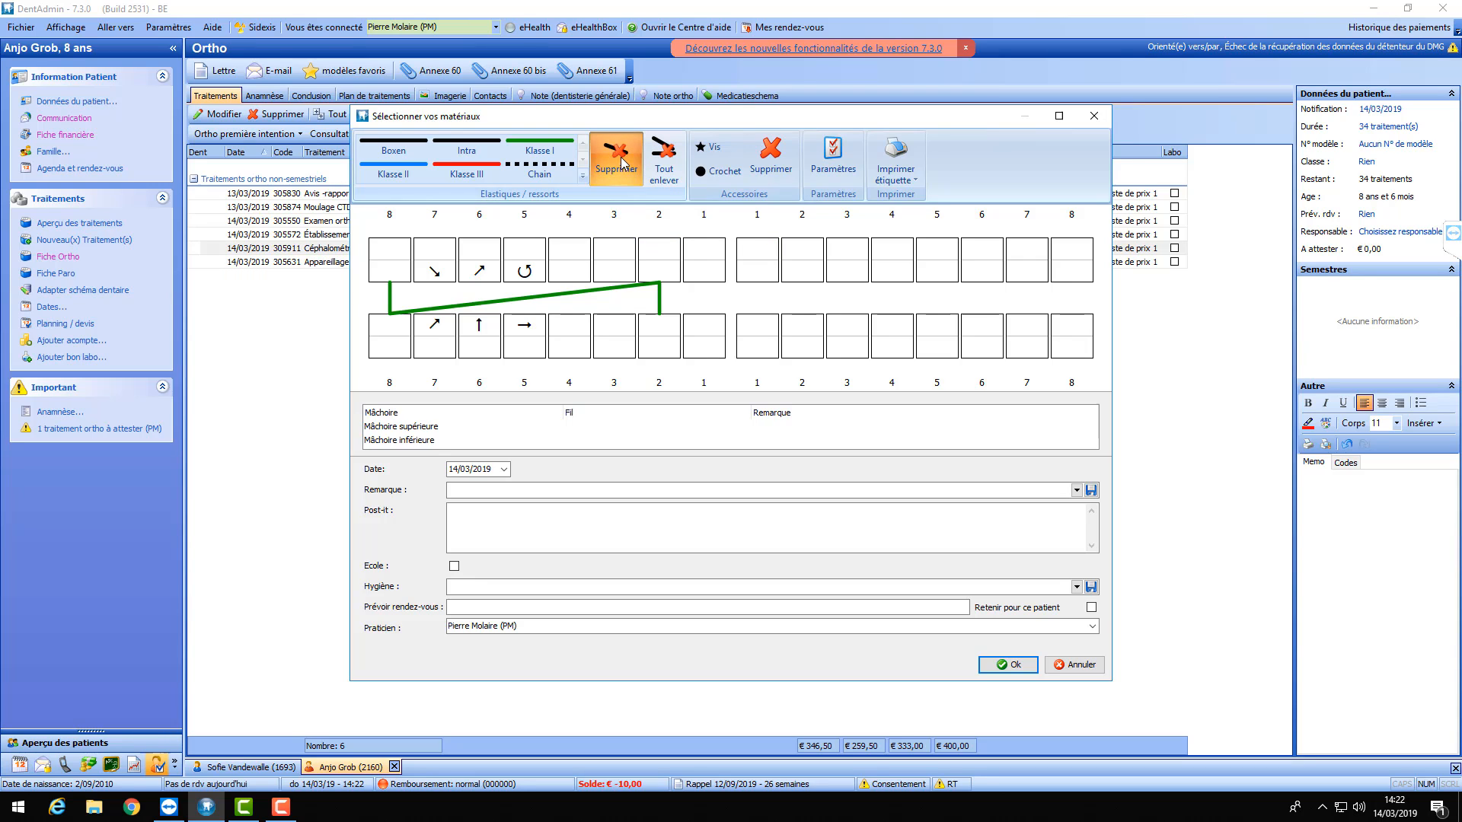
left_click(609, 283)
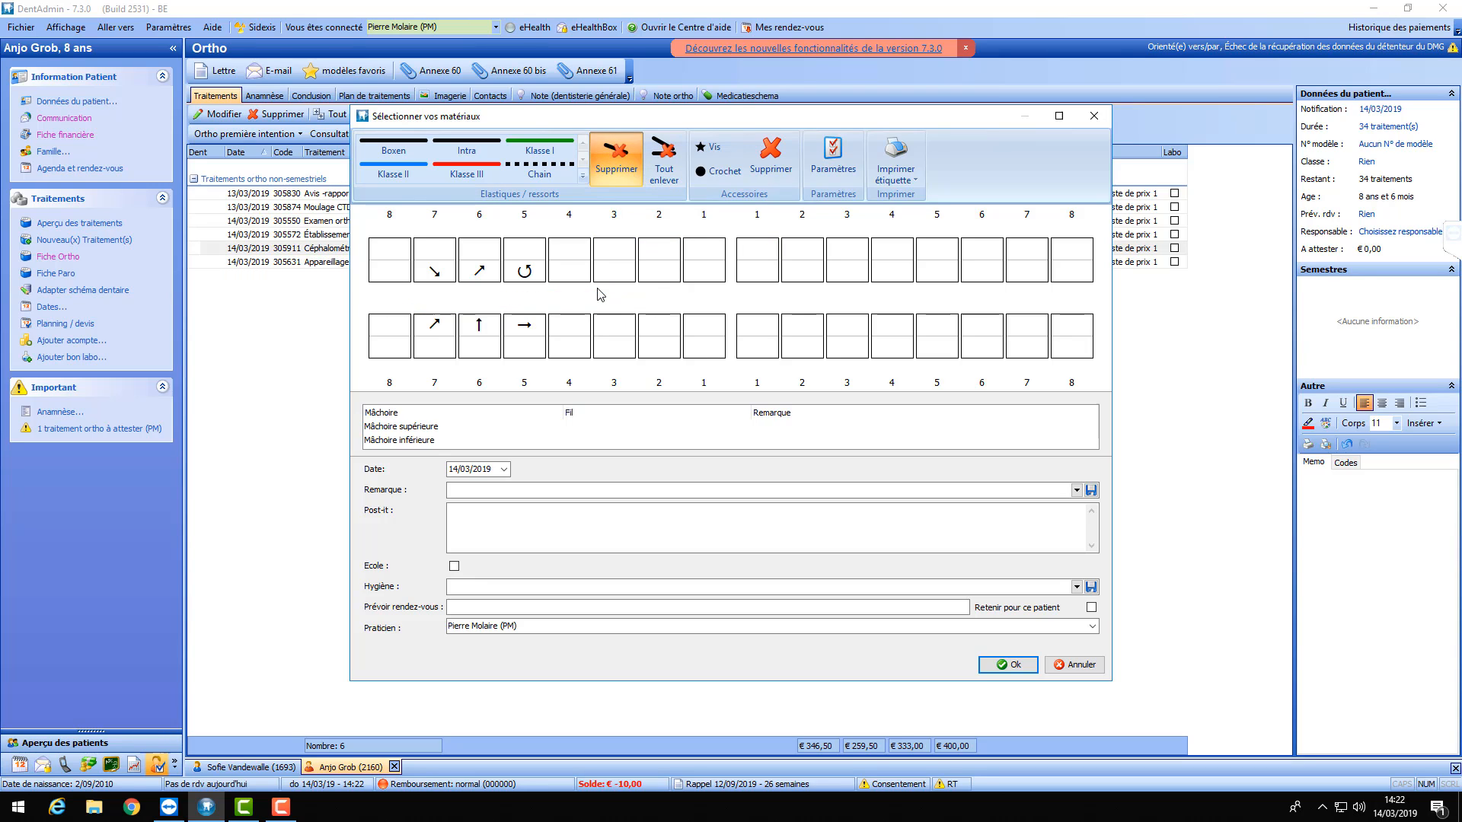
left_click(618, 156)
left_click(539, 172)
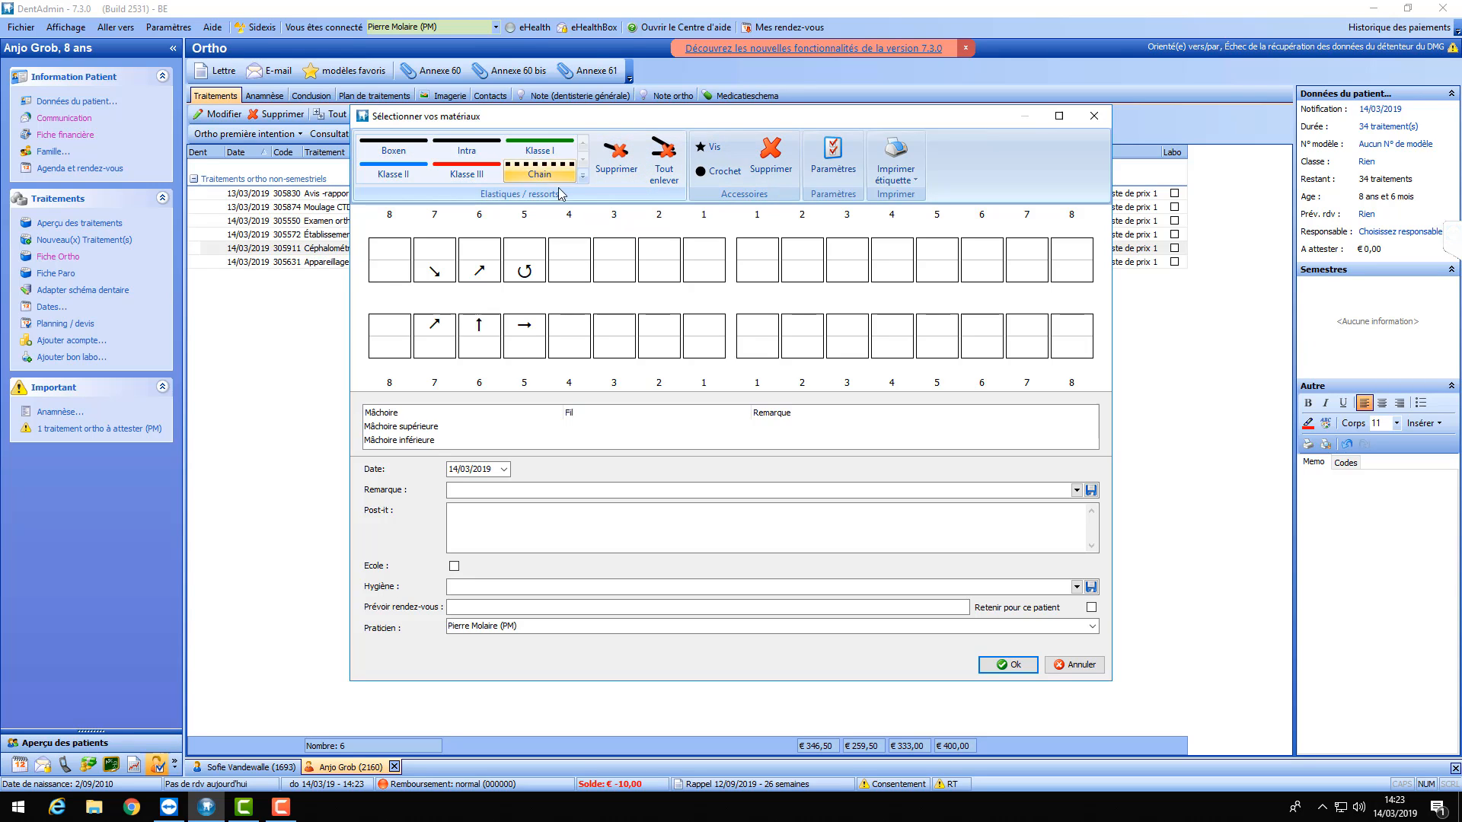
left_click(397, 169)
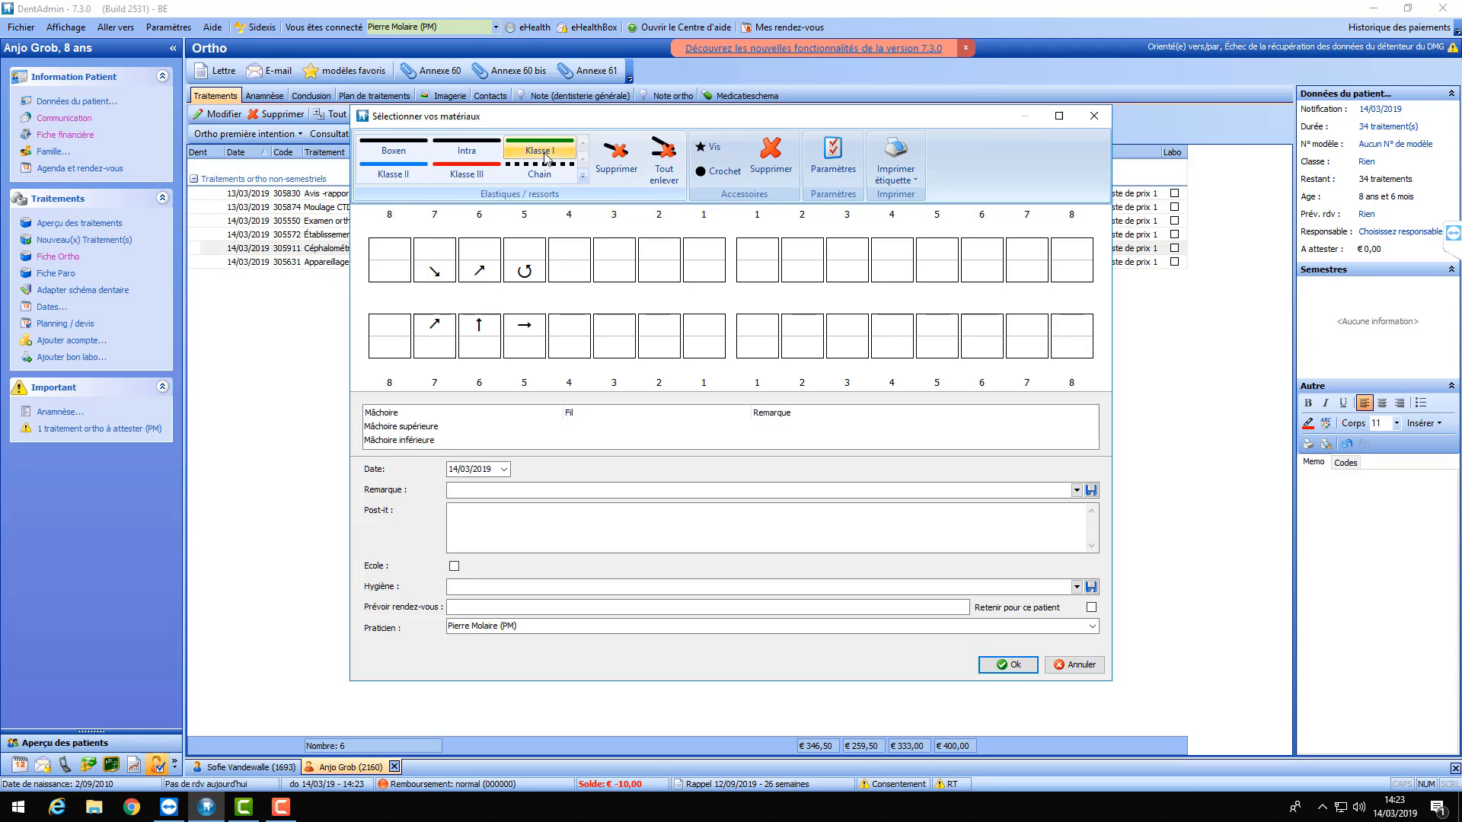
- Create an elastic type named Test with yellow colour and a solid line style, and apply it
left_click(831, 164)
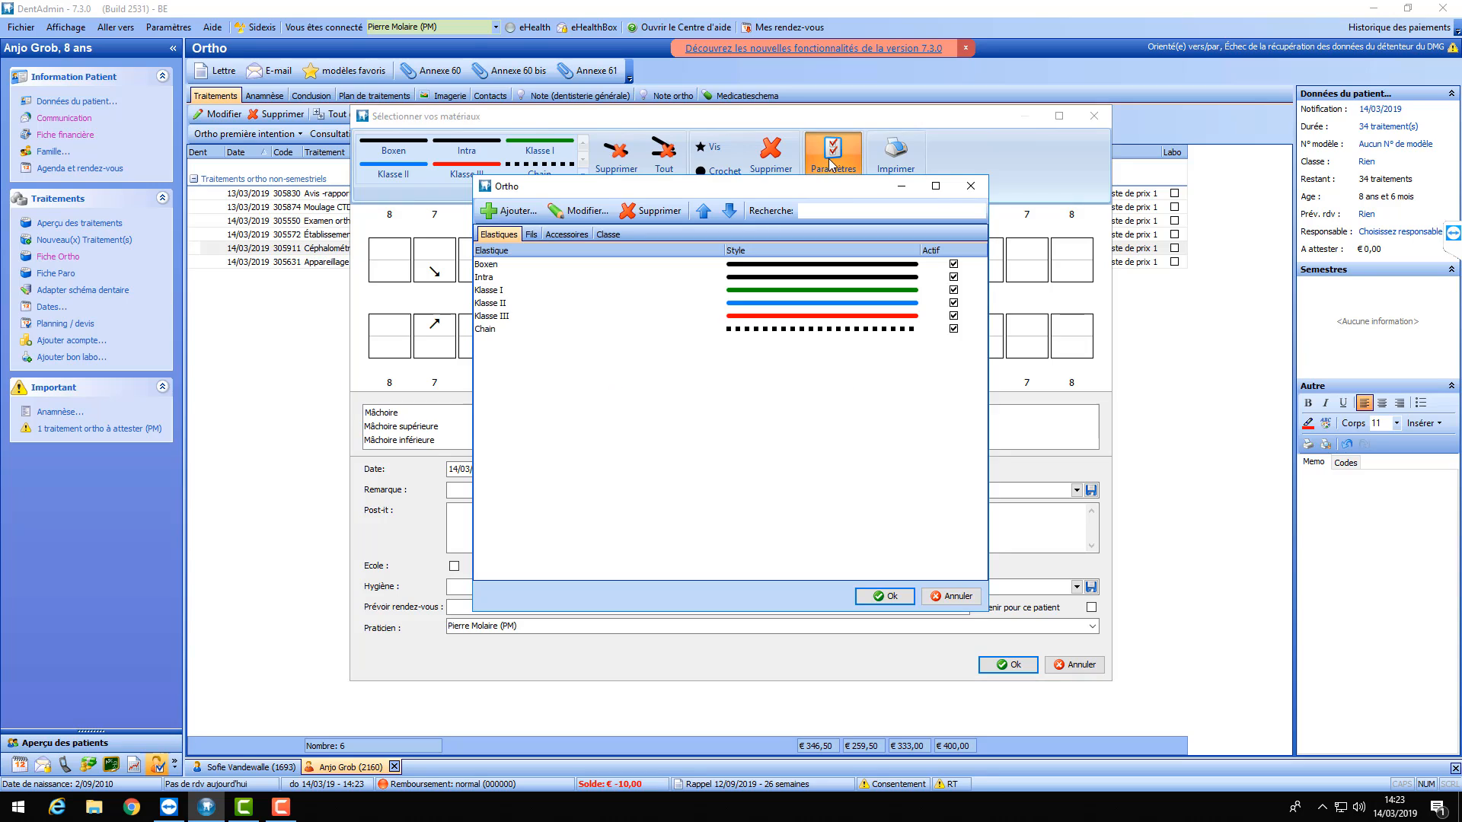
left_click(512, 214)
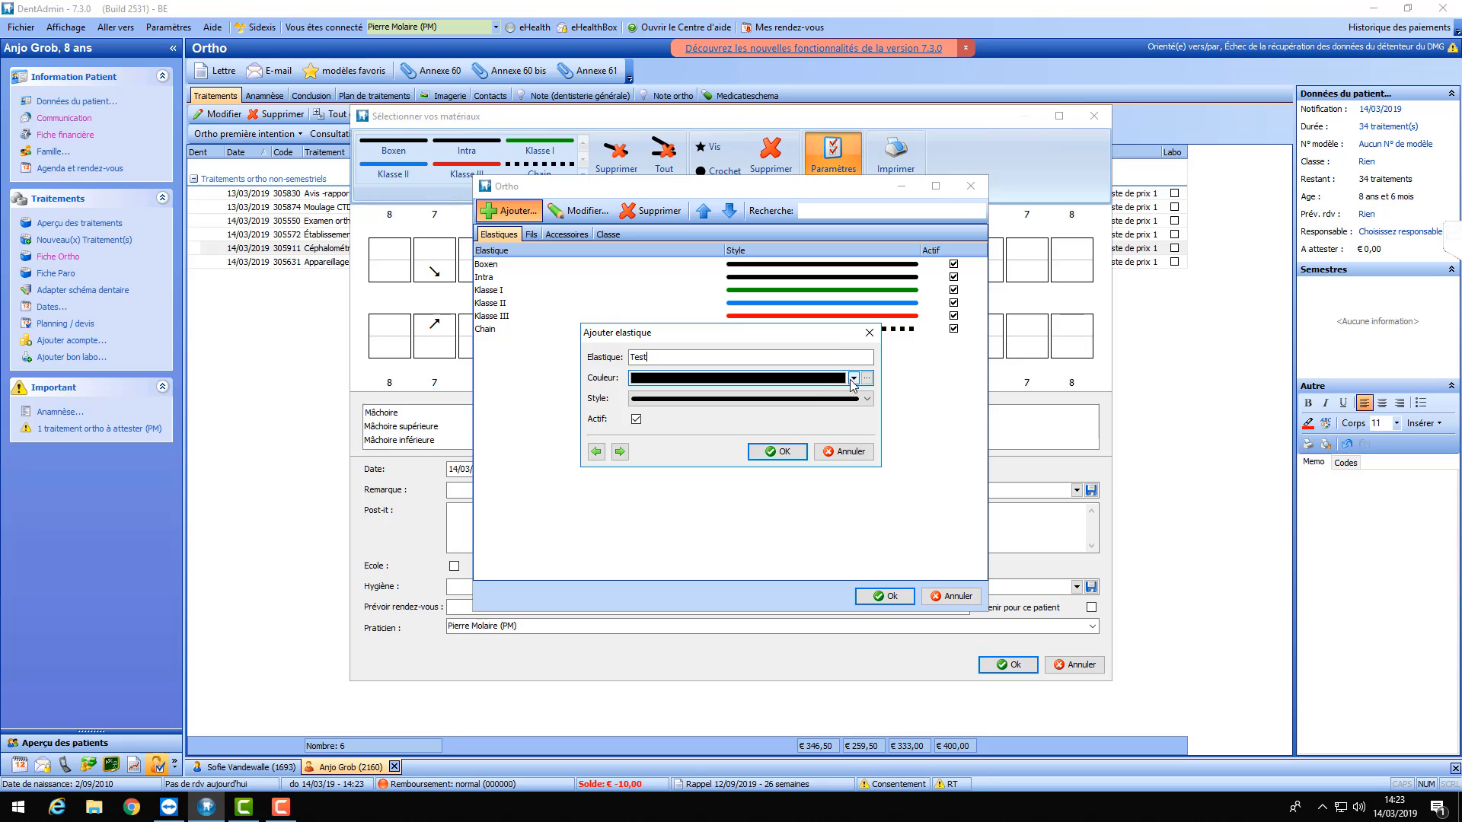
left_click_drag(826, 342, 840, 393)
left_click(869, 429)
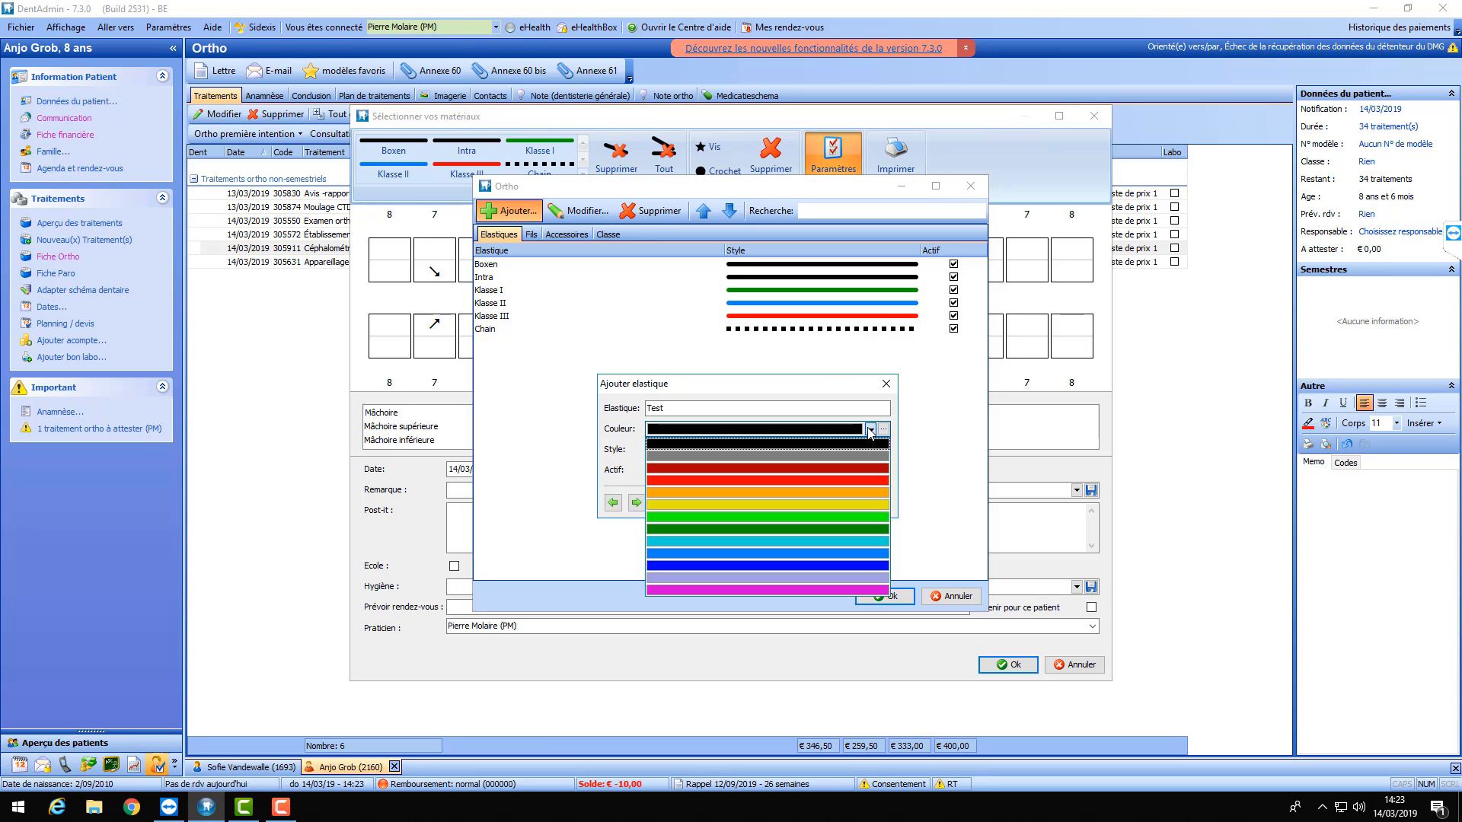
left_click(834, 504)
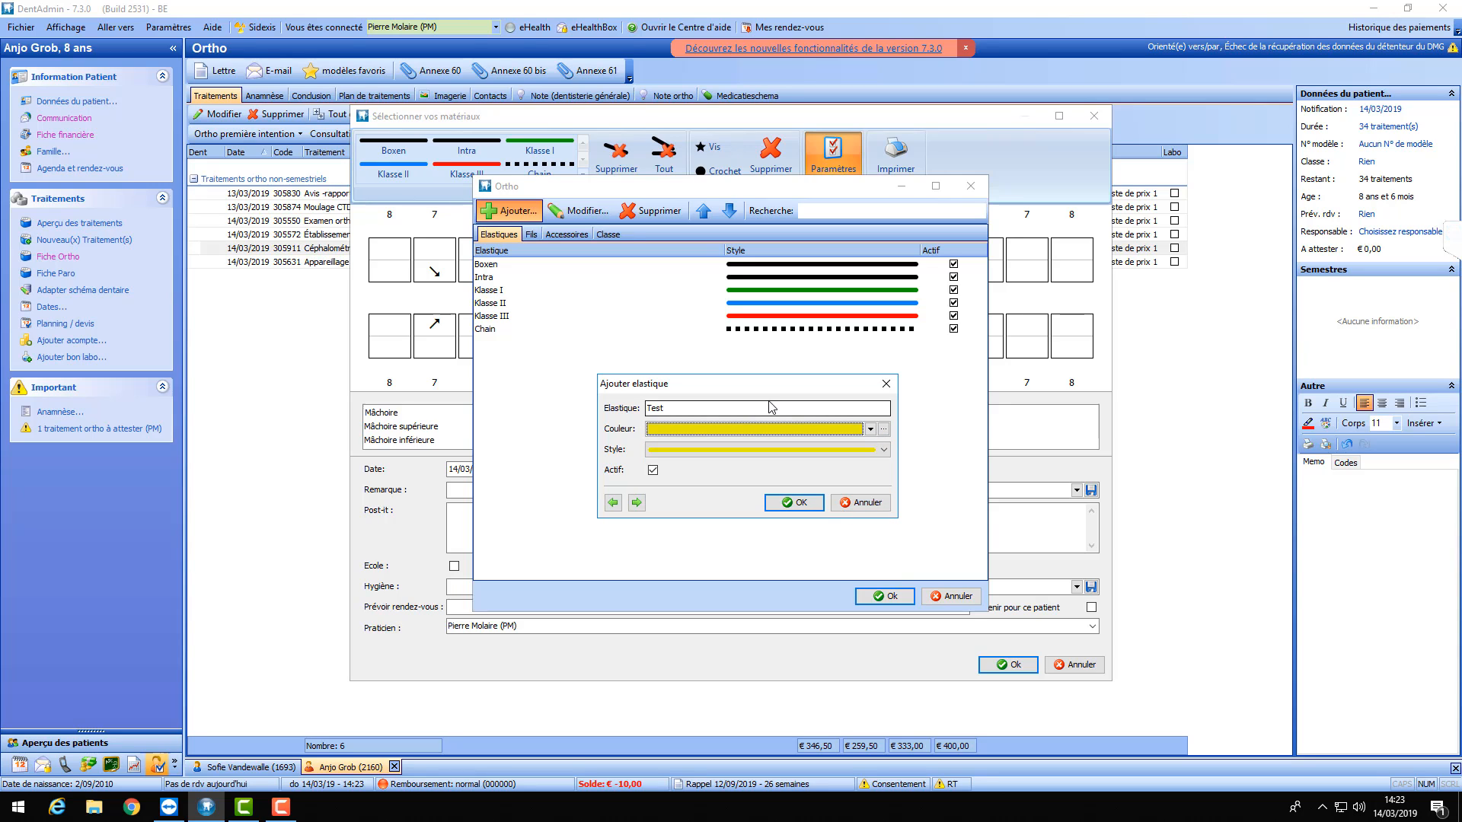
left_click(838, 450)
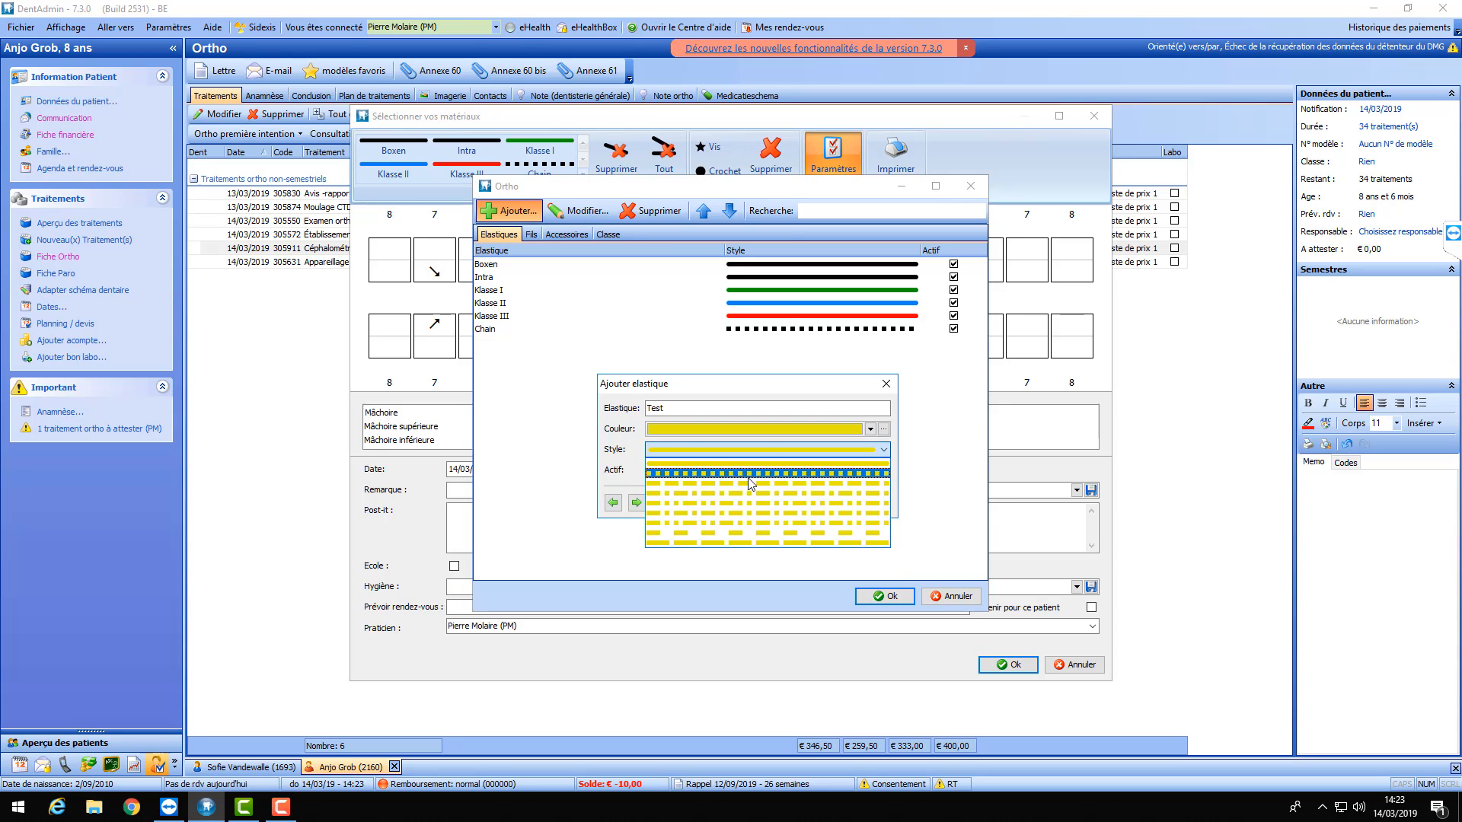
left_click(732, 463)
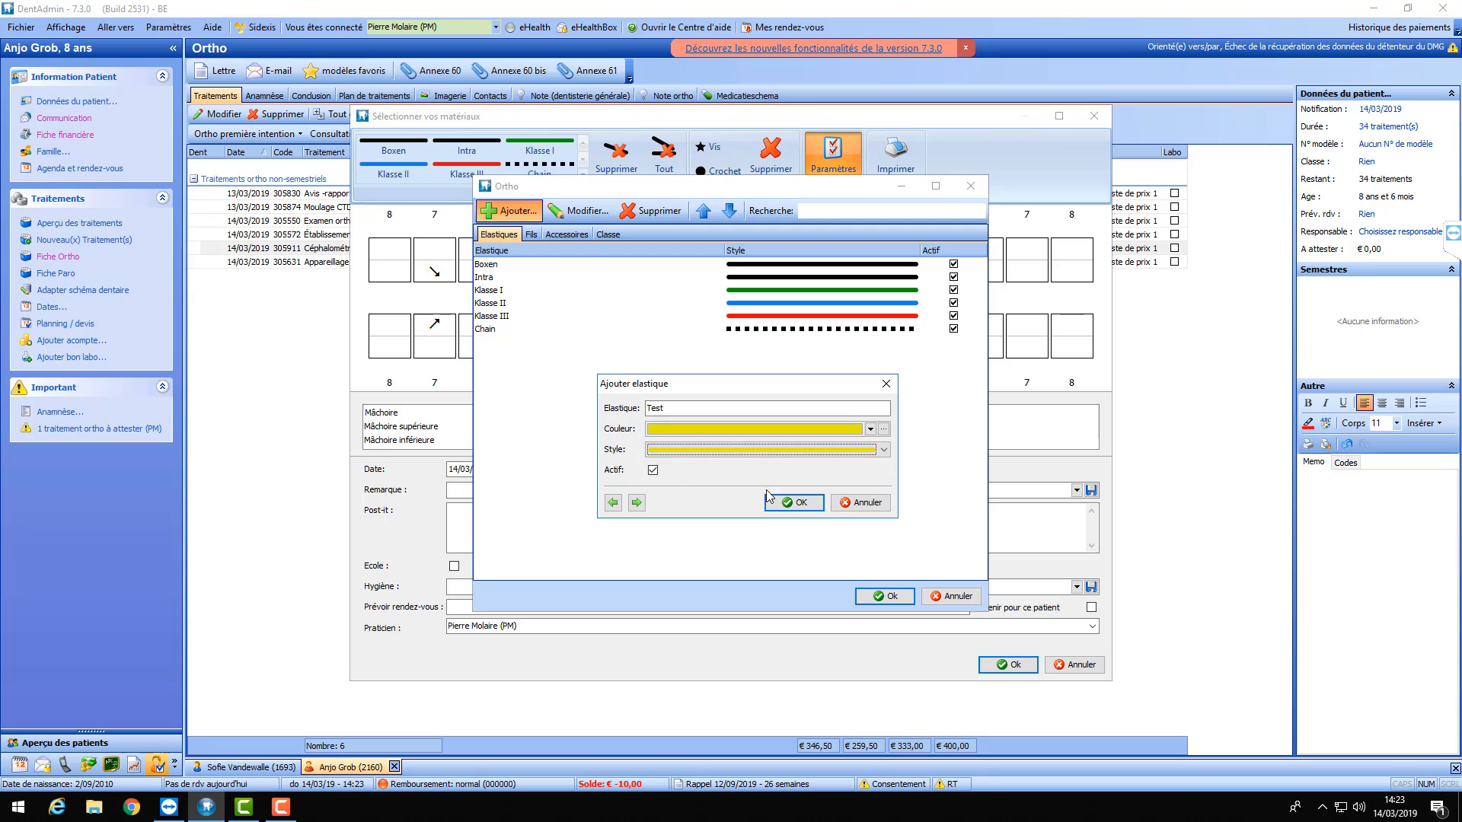
left_click(796, 503)
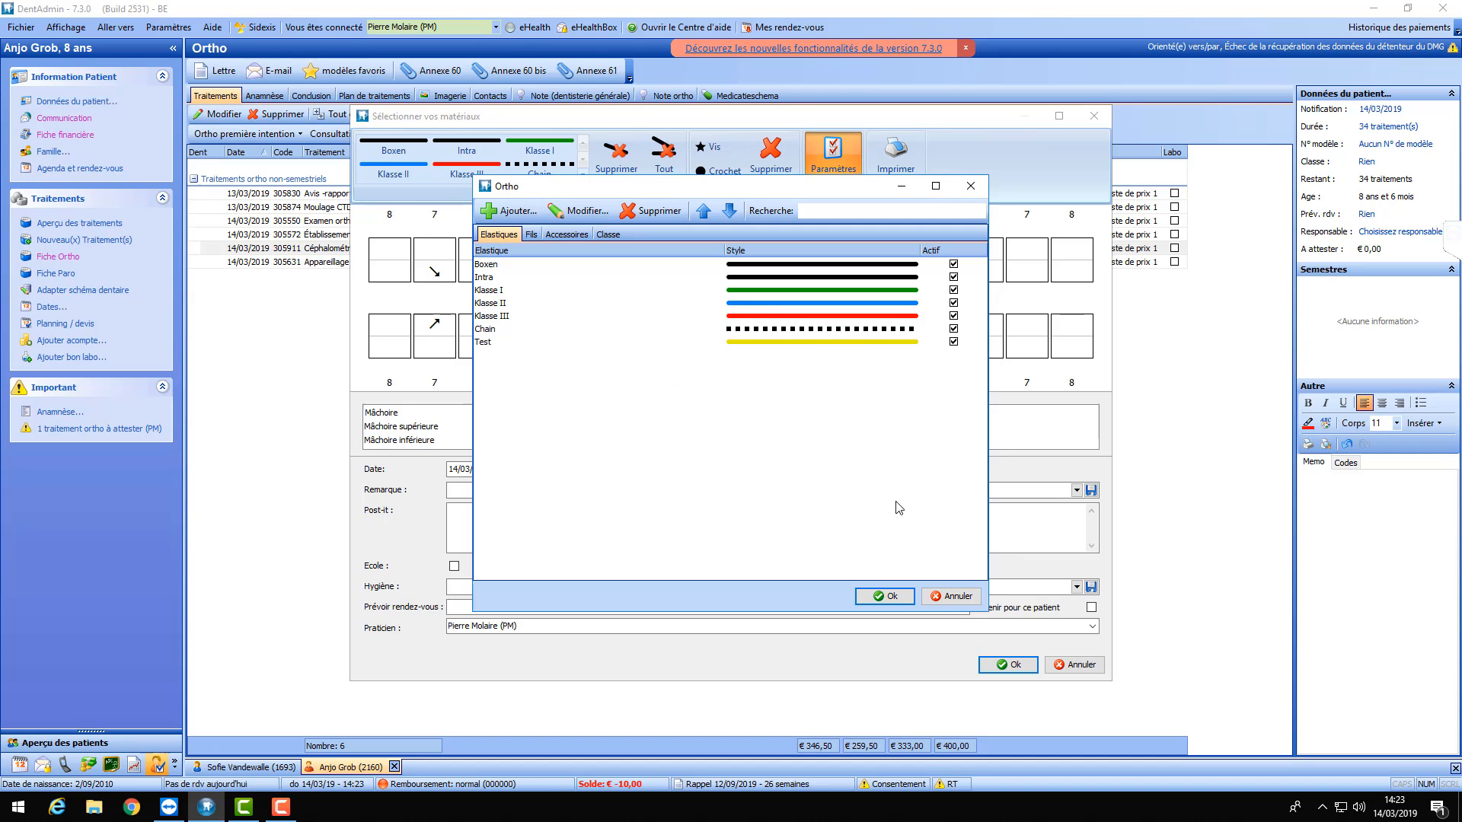
left_click(883, 597)
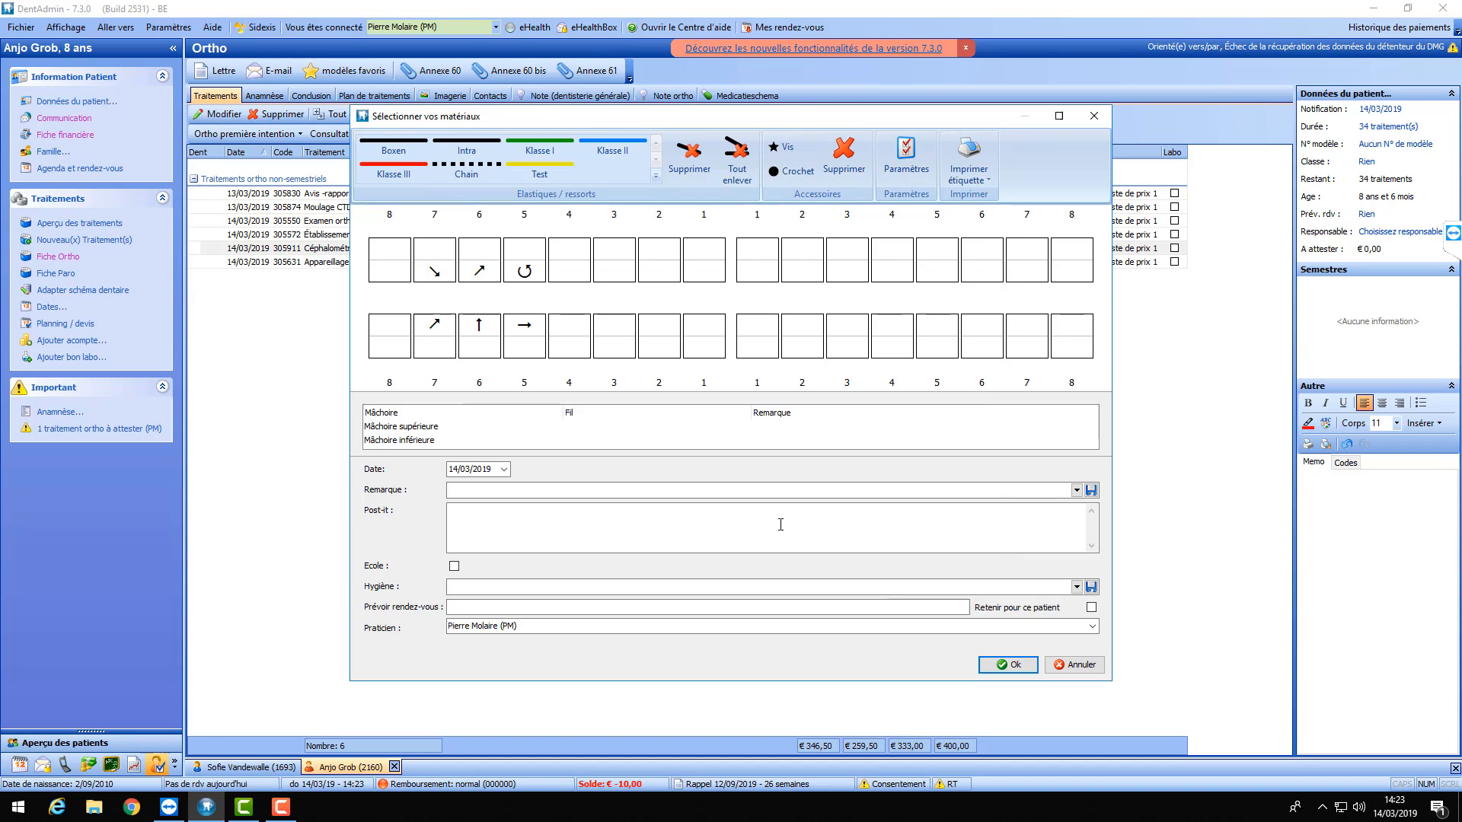
left_click(552, 175)
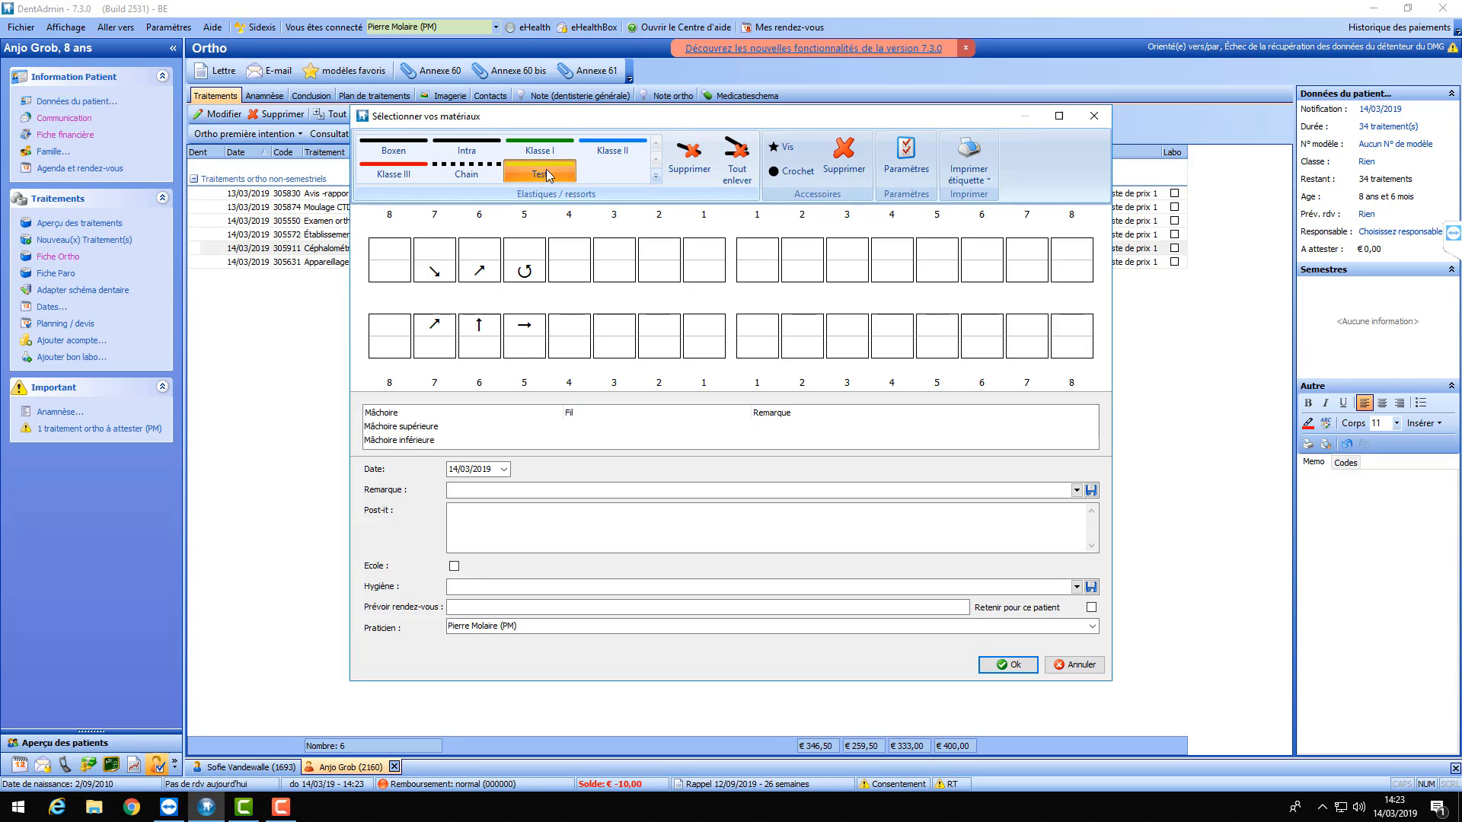
left_click(397, 274)
left_click(701, 276)
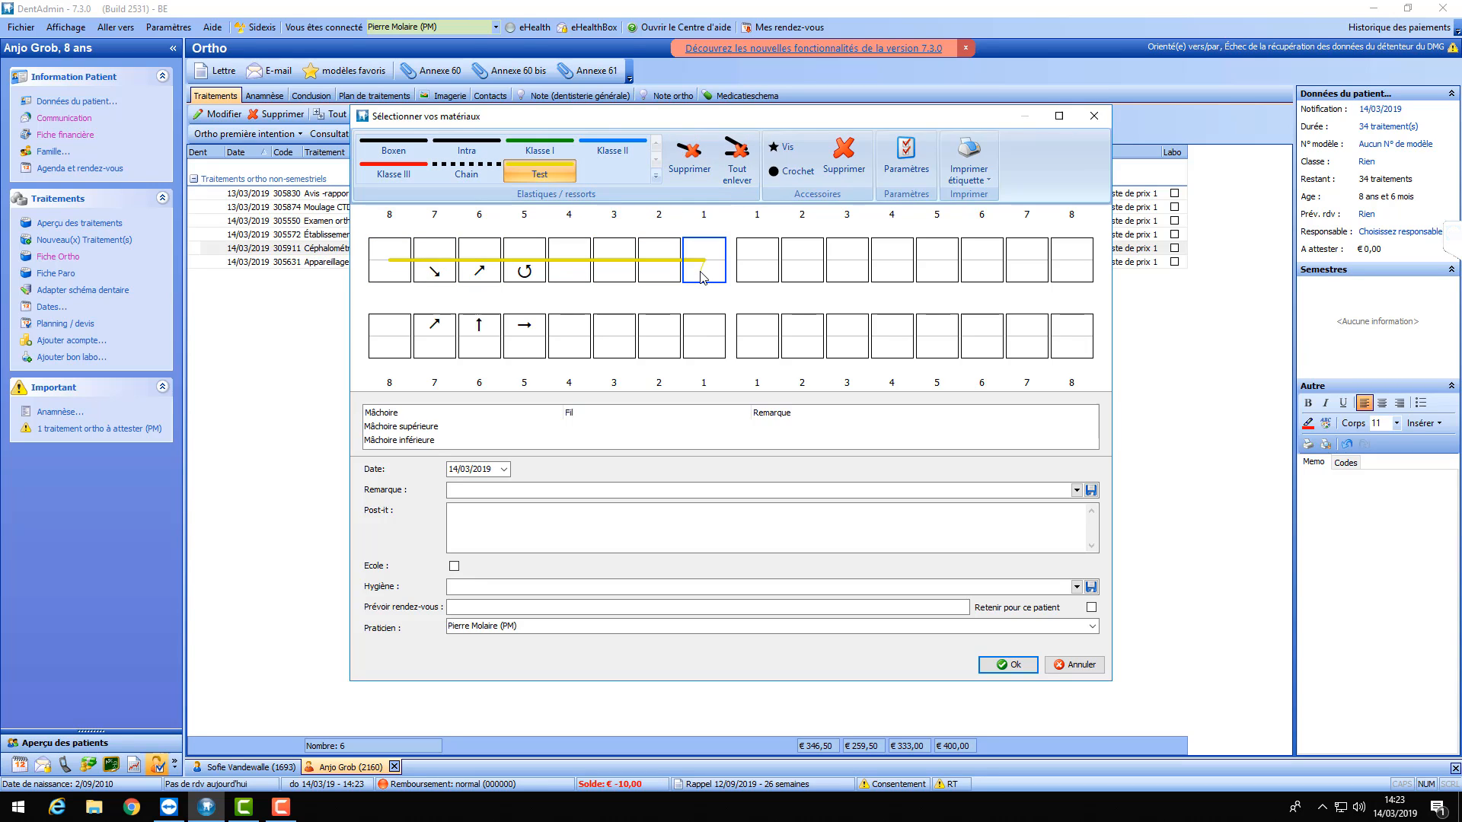
left_click(696, 324)
left_click(579, 333)
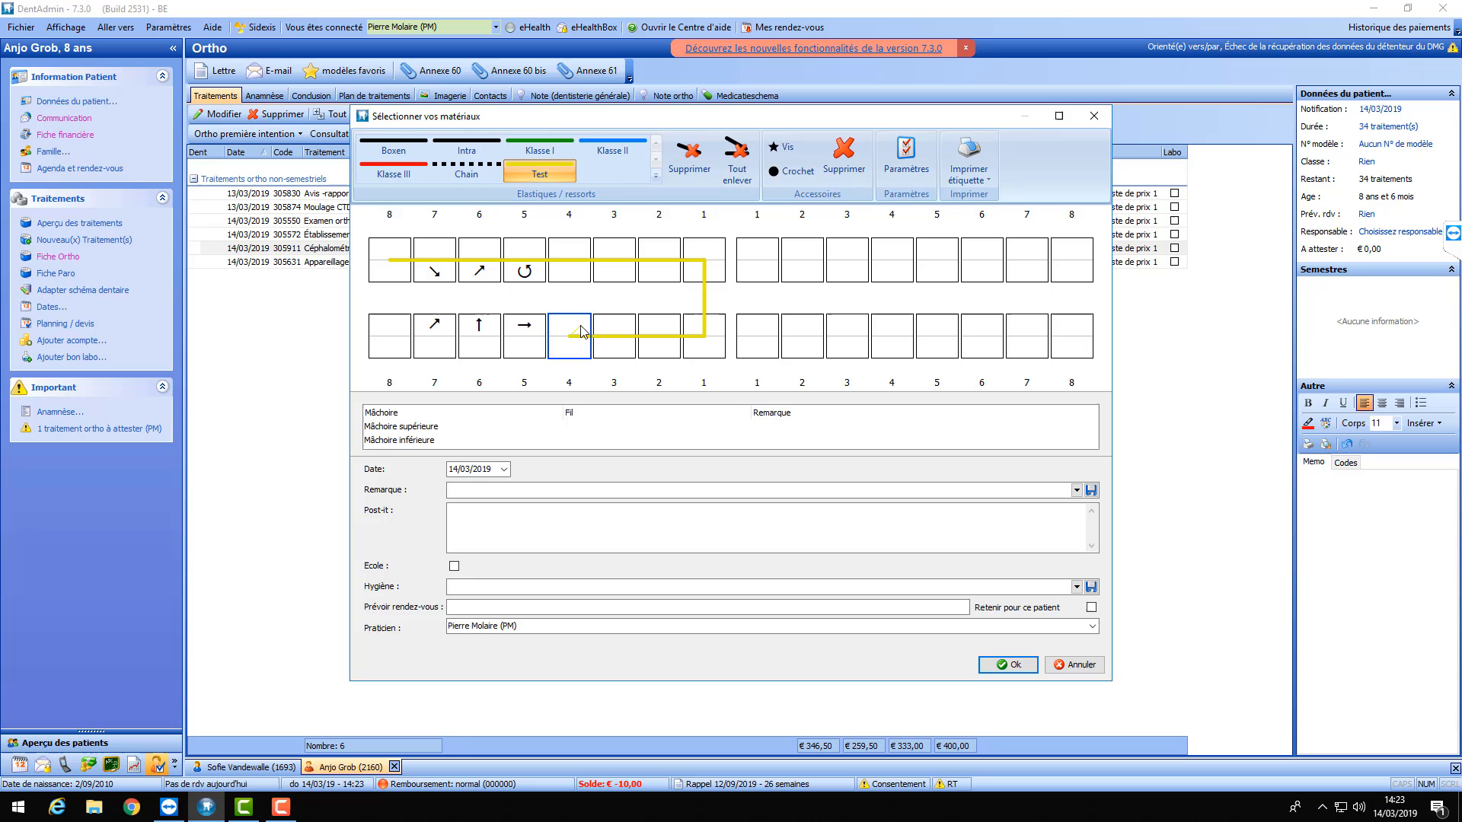
left_click(577, 283)
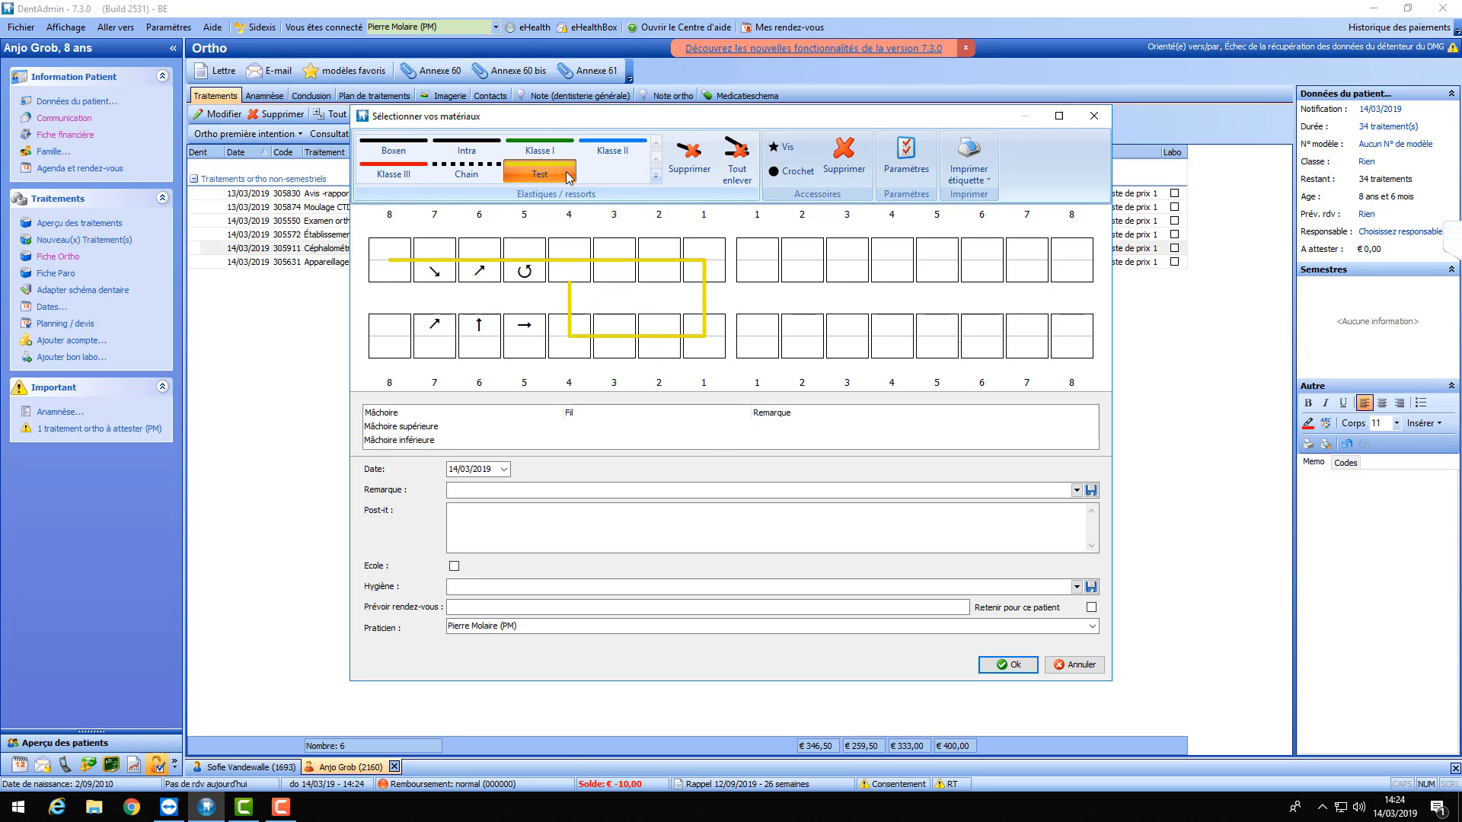
left_click(539, 172)
left_click(673, 171)
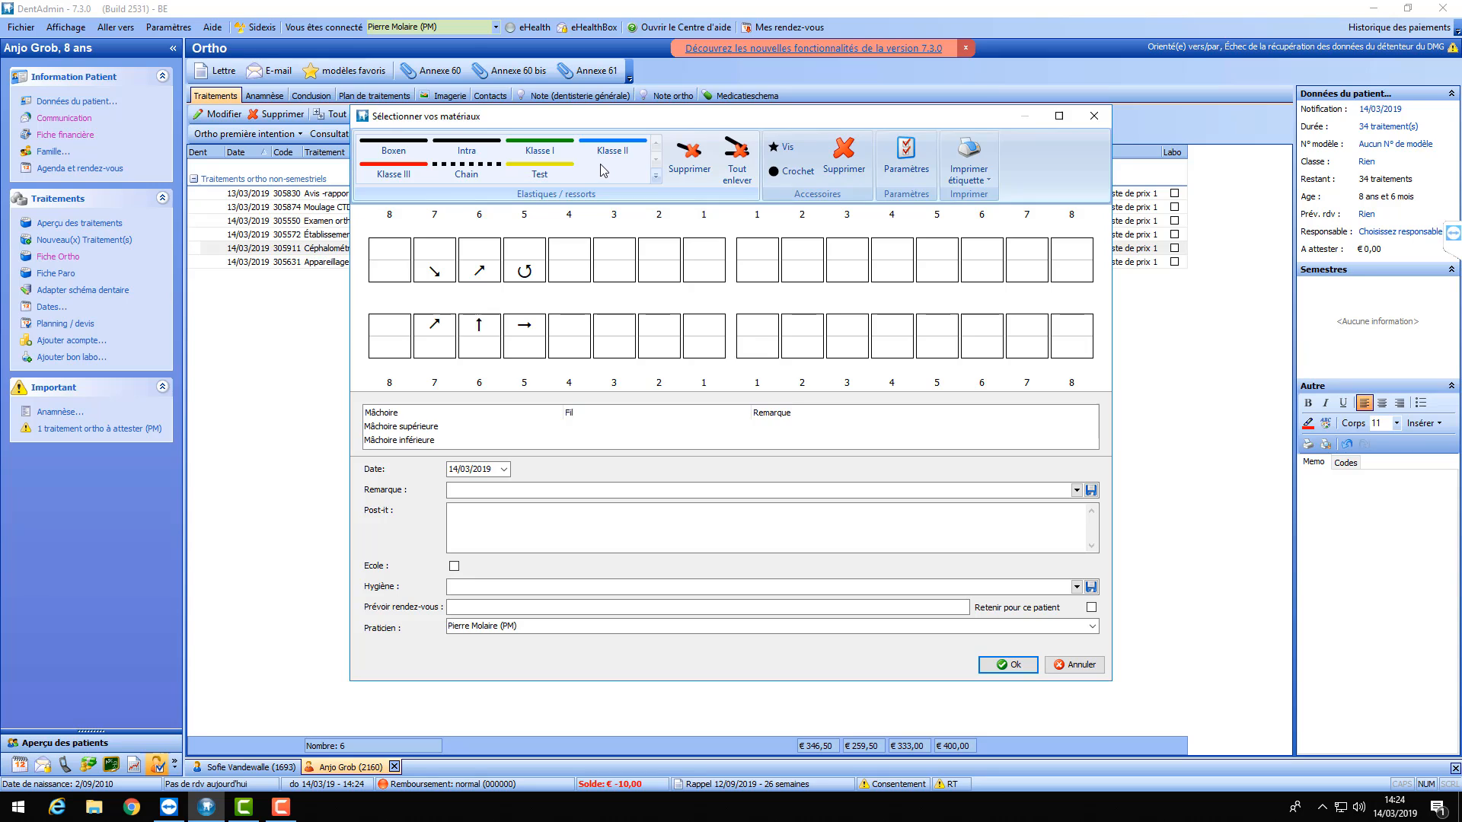
- Delete the Test and the existing Klasse III elastic types from the elastic settings
left_click(925, 166)
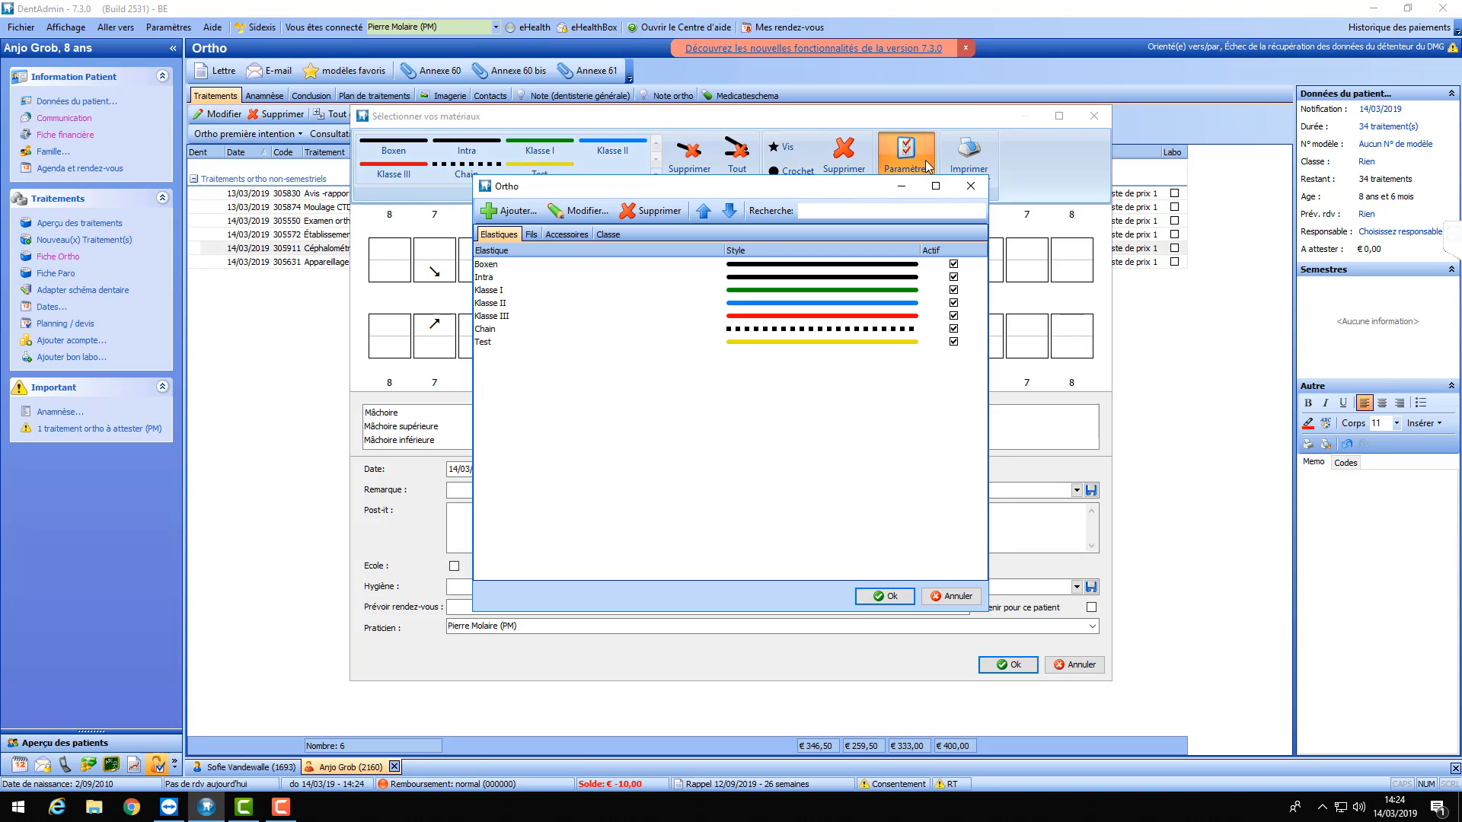
left_click(501, 343)
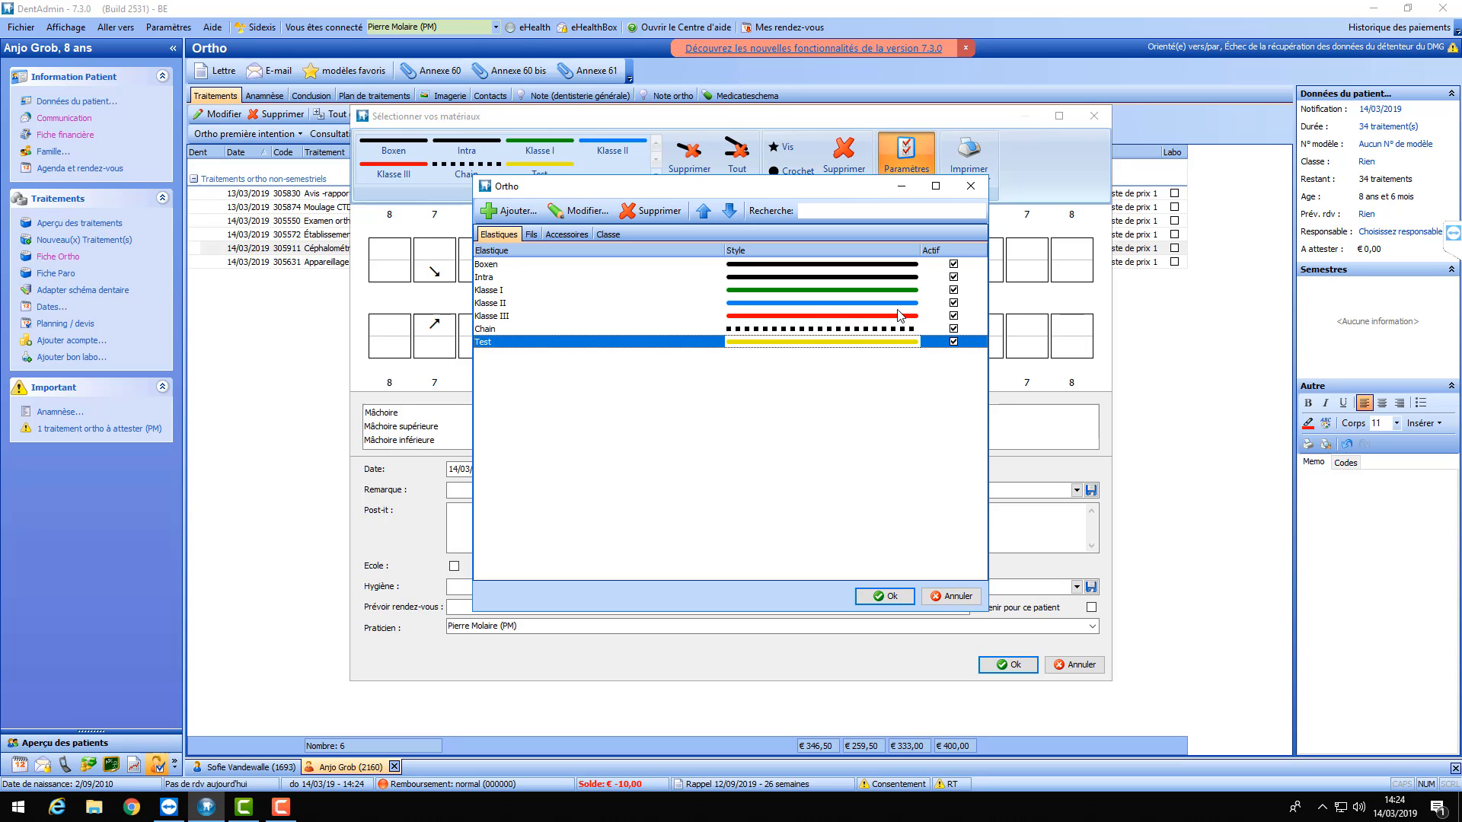
left_click(649, 213)
left_click(786, 414)
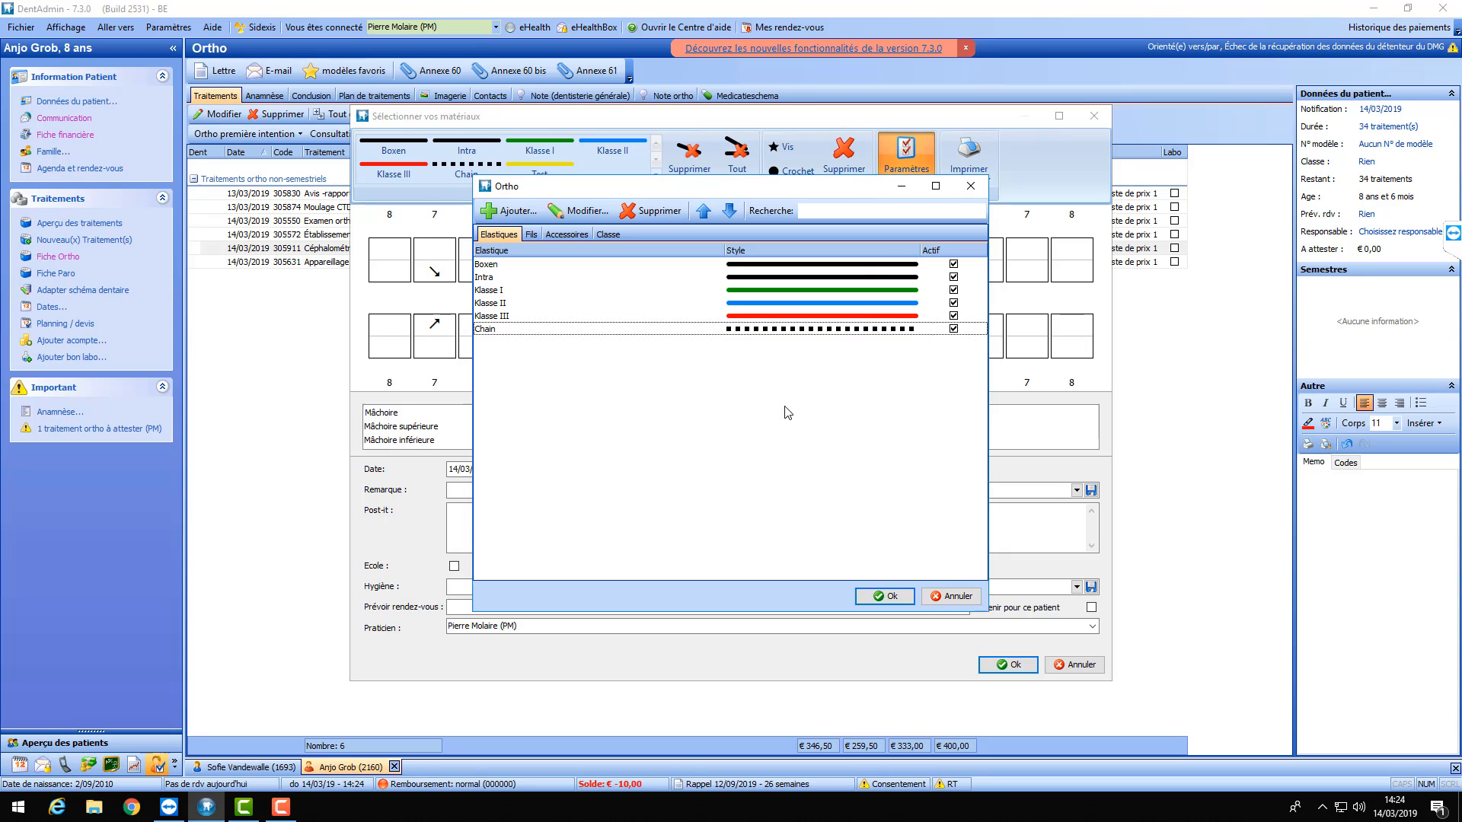
left_click(563, 317)
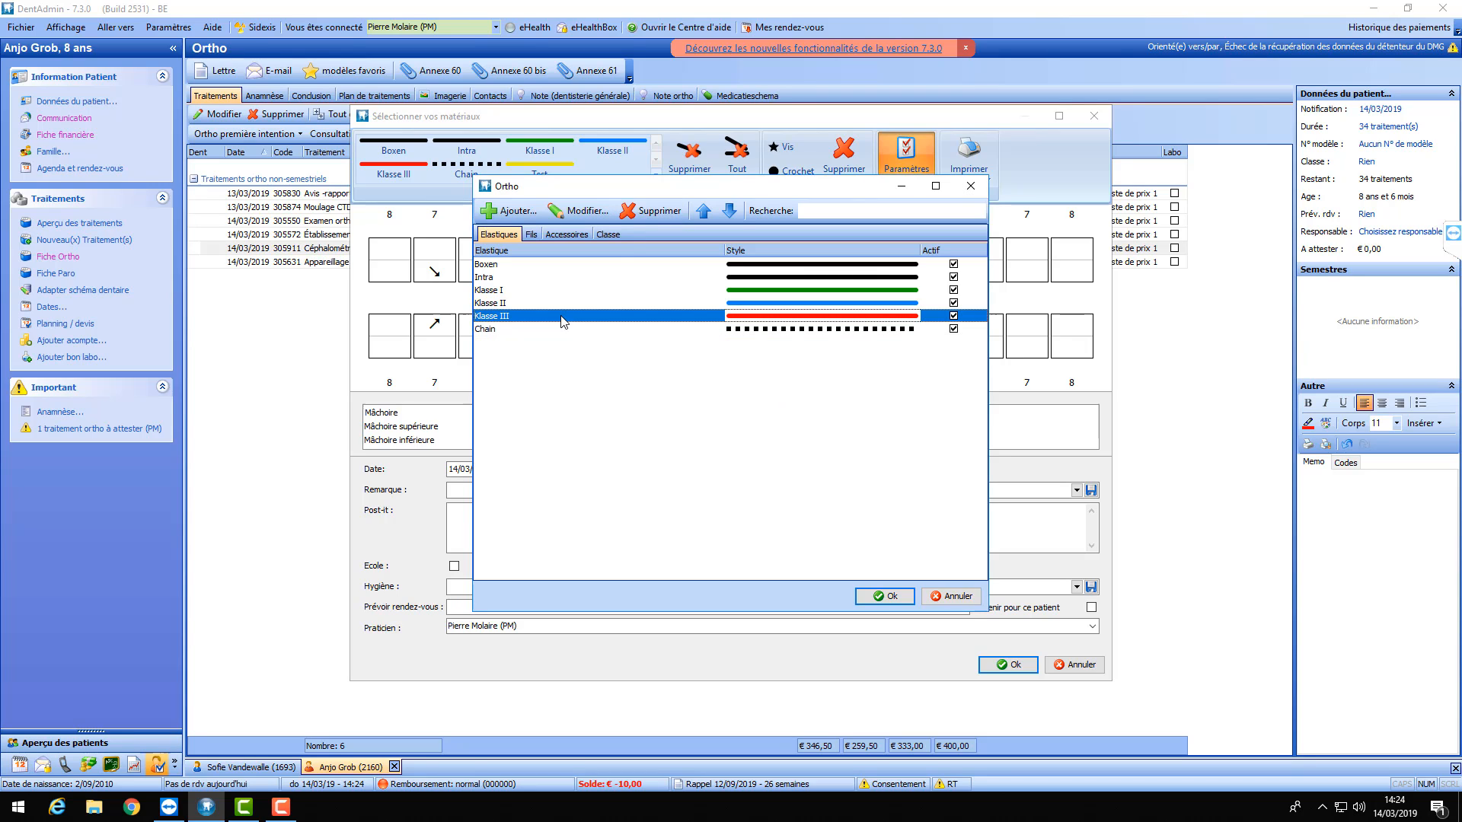
left_click(639, 213)
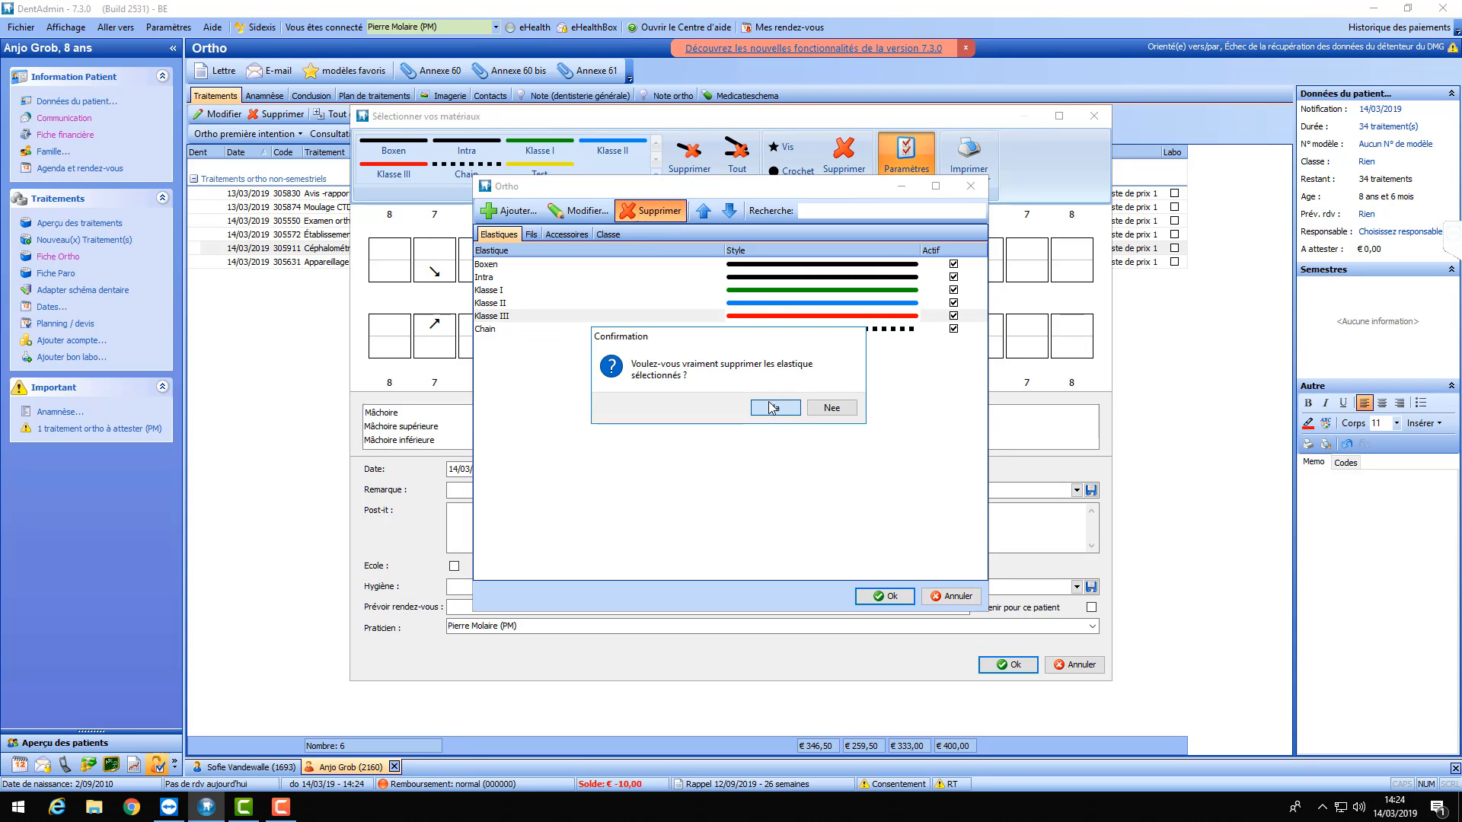
left_click(771, 405)
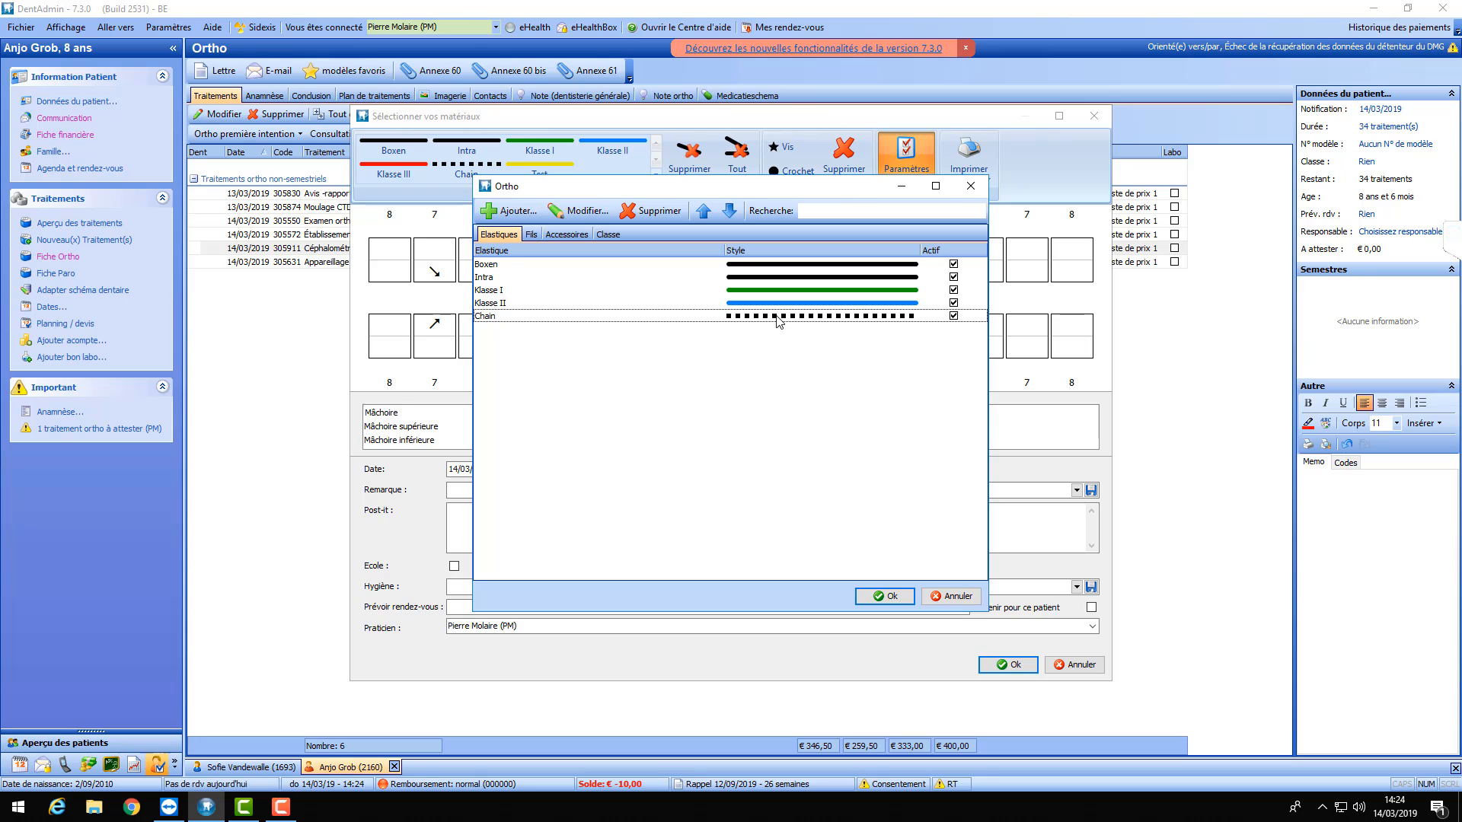
left_click(888, 594)
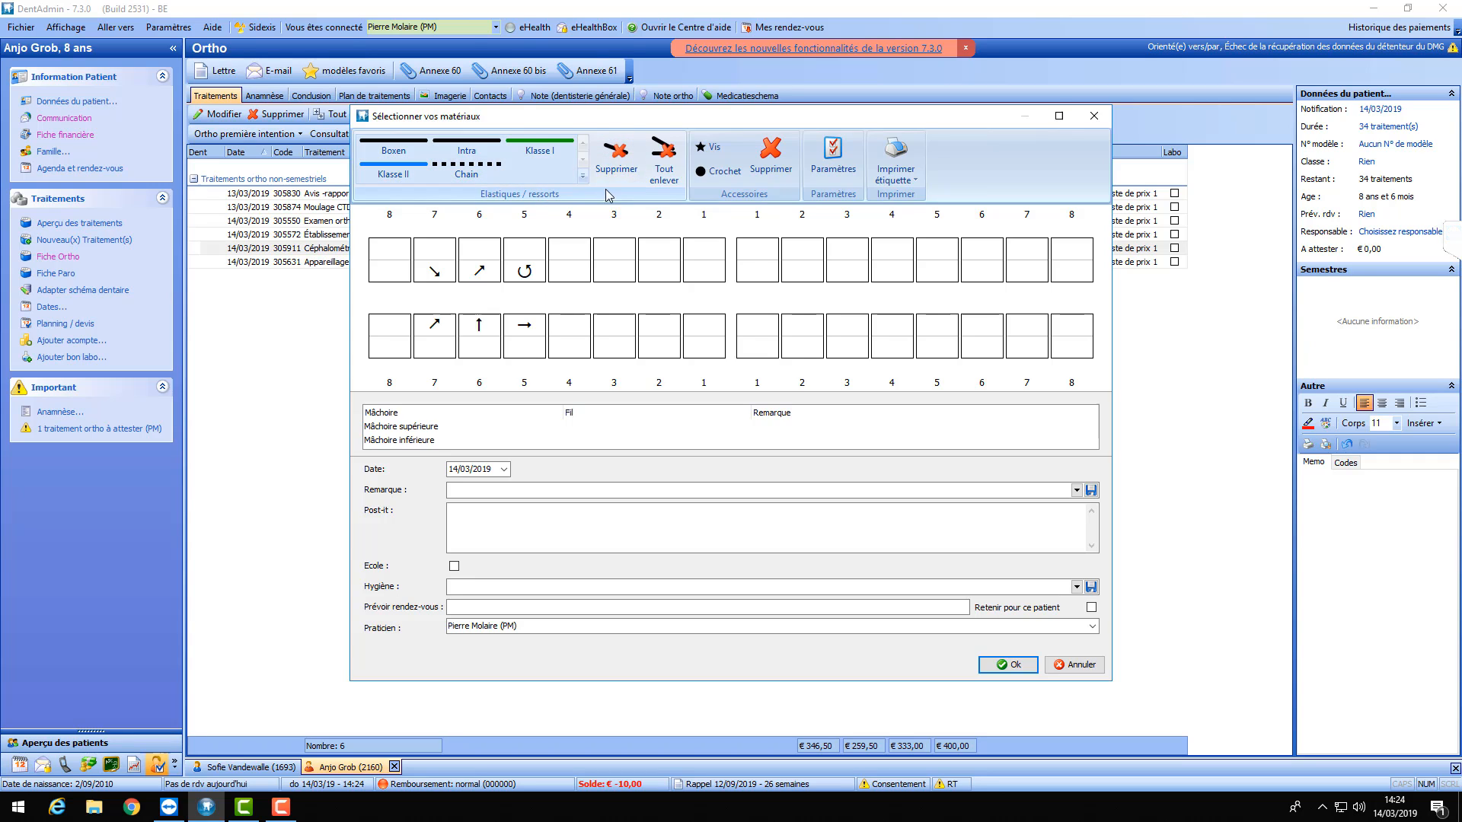
- Add a new red elastic named Klasse III
left_click(847, 167)
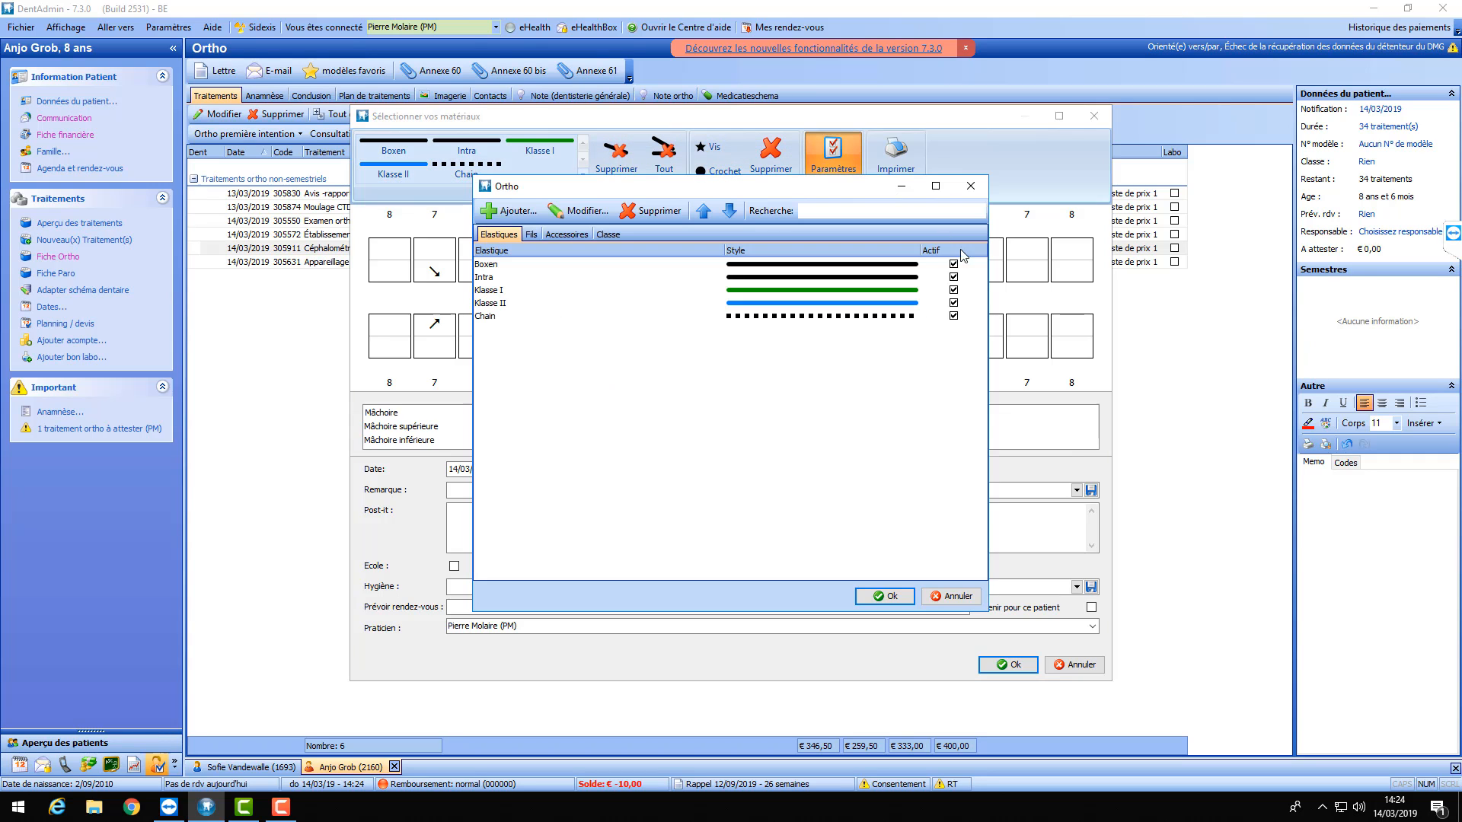
left_click(509, 211)
left_click(674, 378)
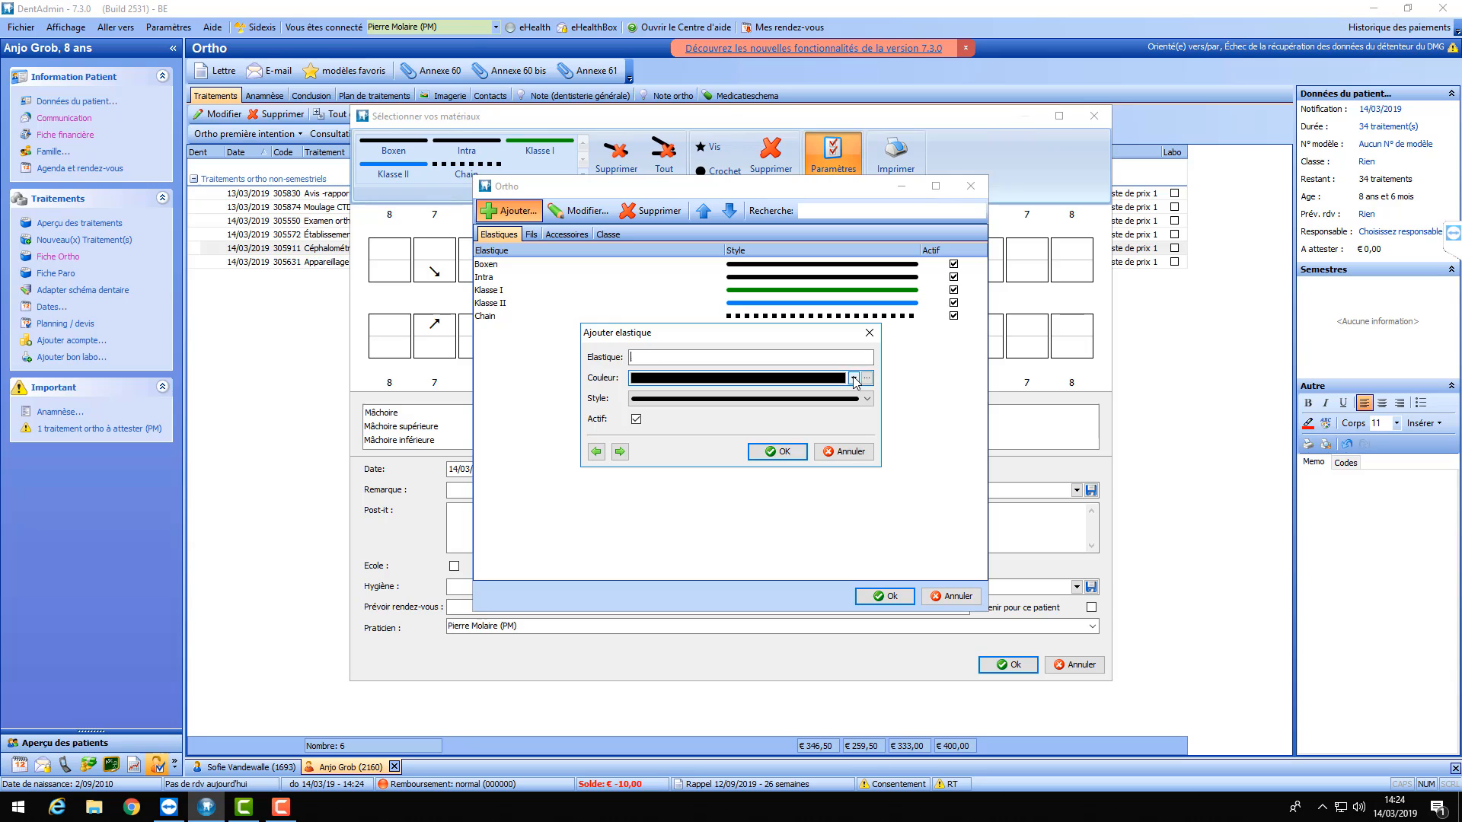
left_click(802, 423)
left_click(692, 355)
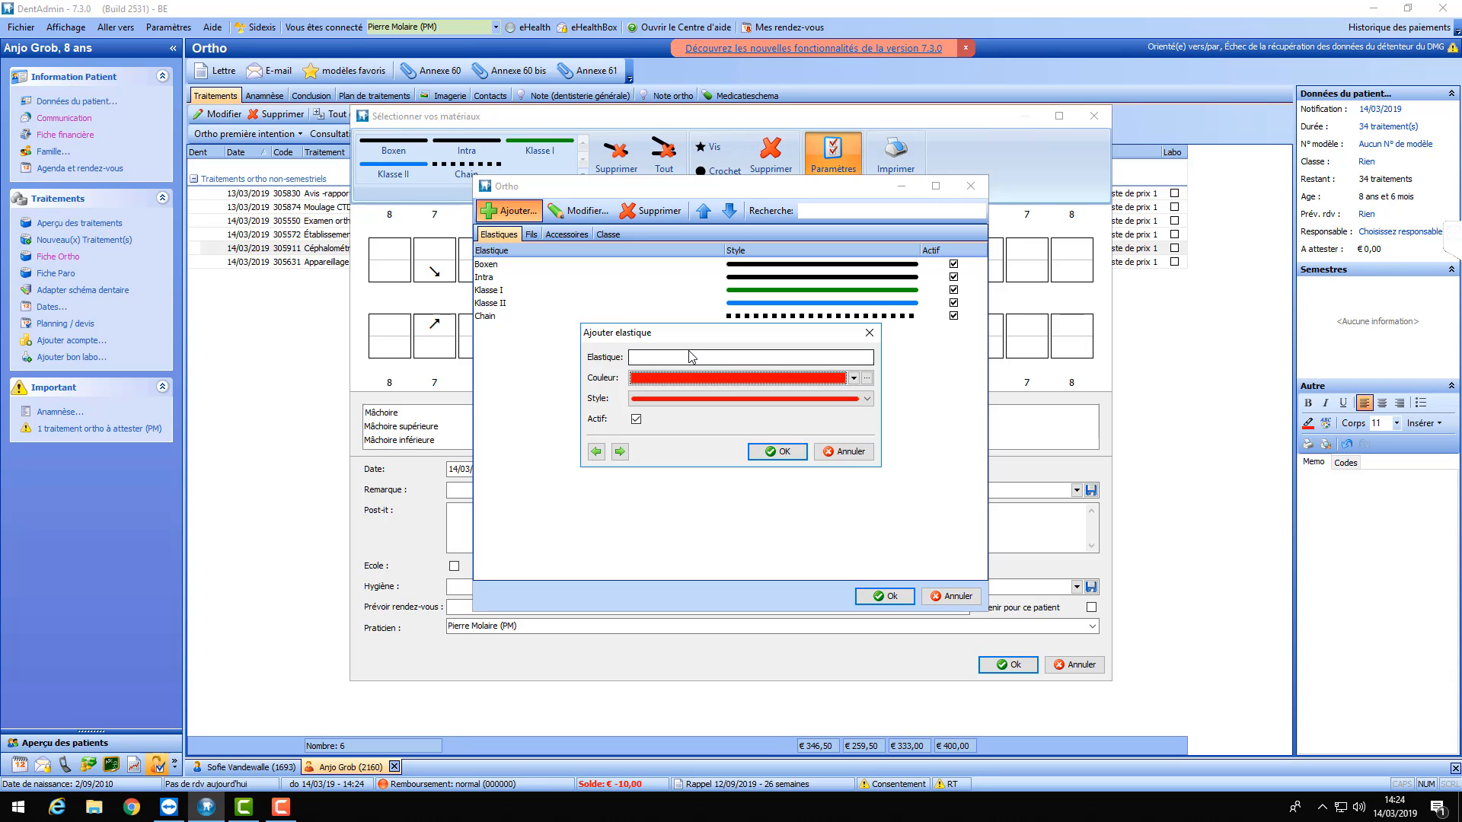
type("Kla")
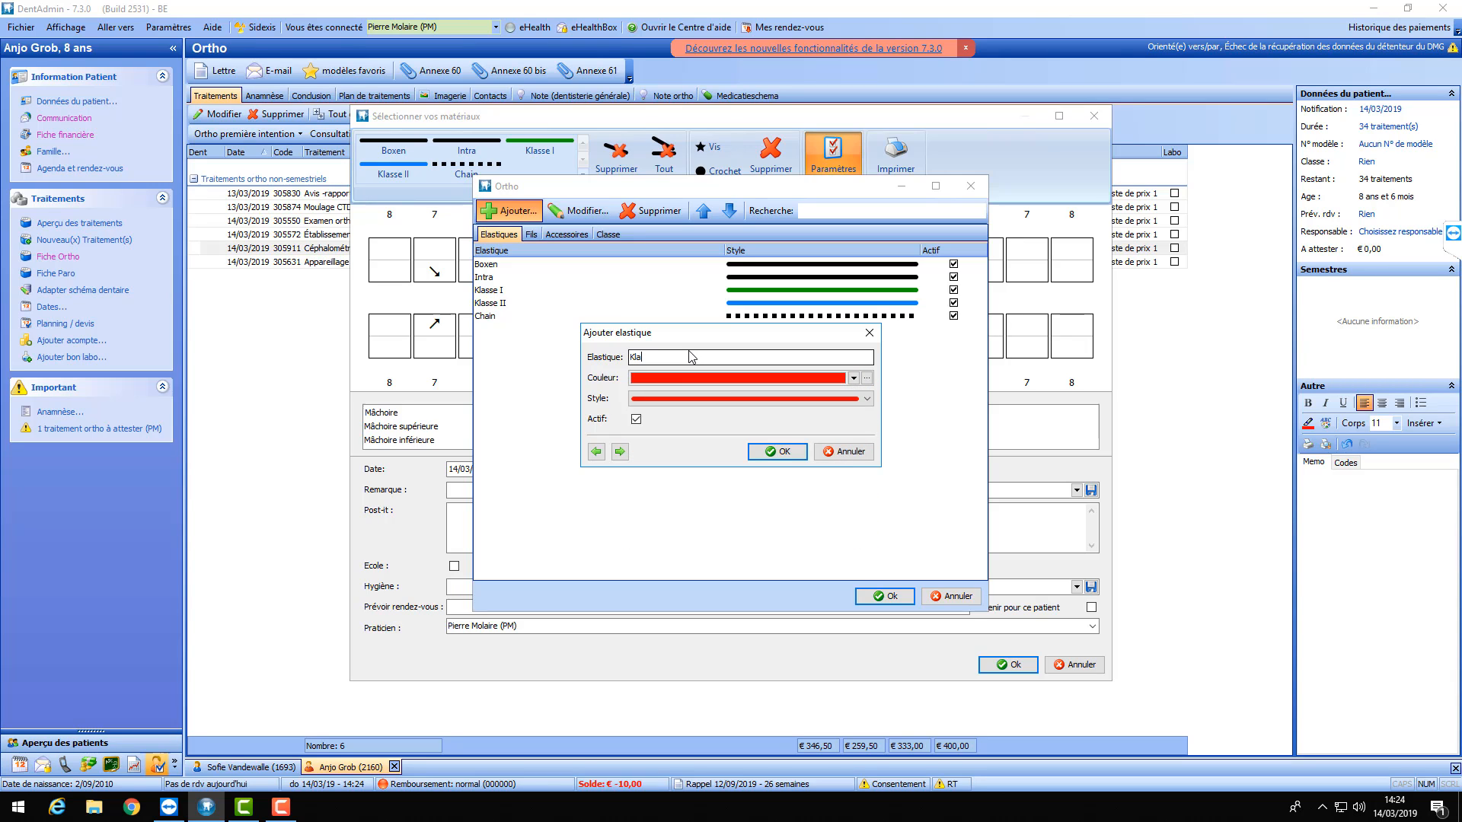
type("sse III")
left_click(788, 454)
- Deactivate the Chain elastic and close the ortho elastic settings
double_click(955, 335)
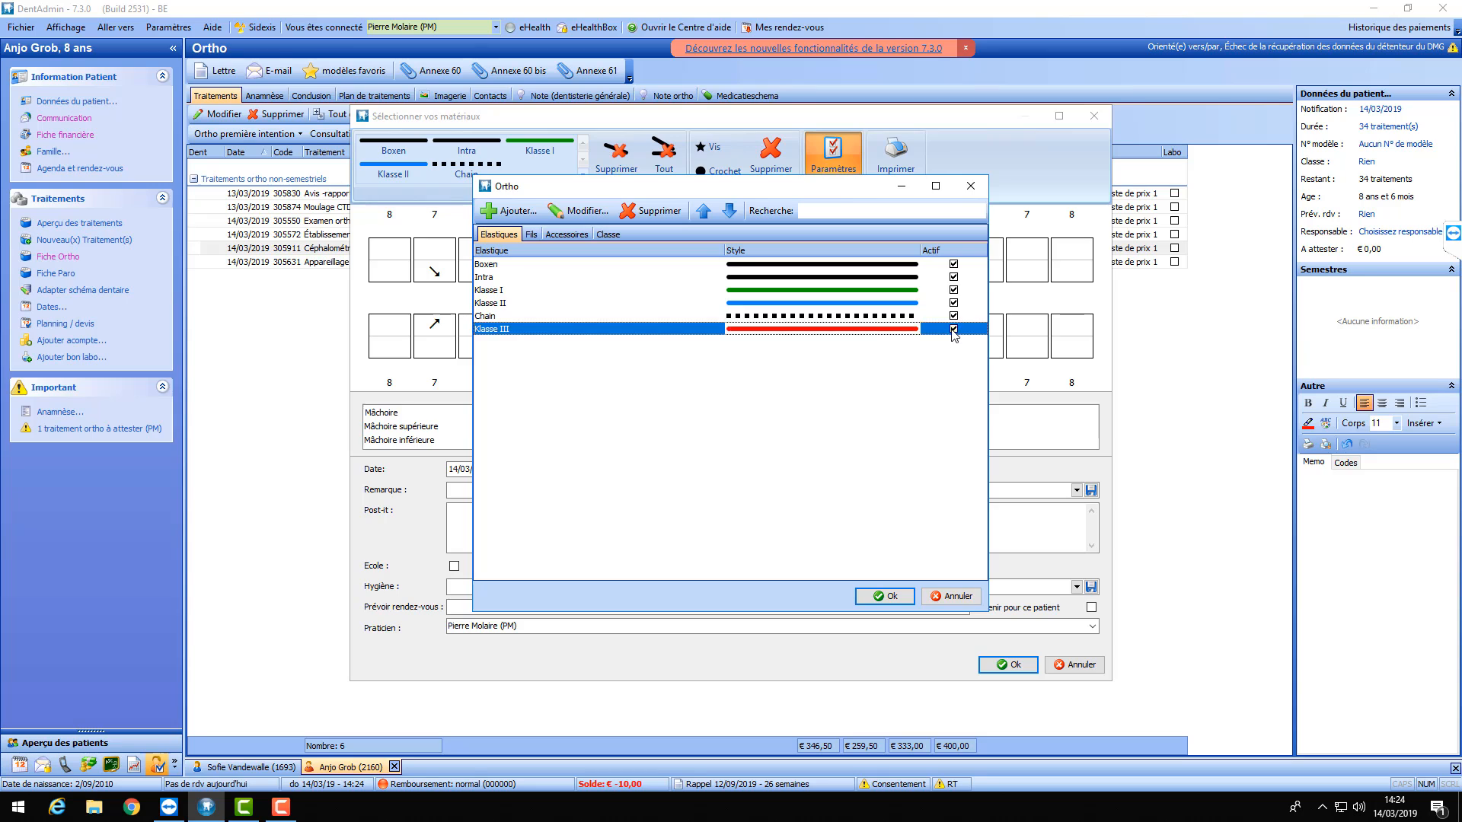
left_click(638, 421)
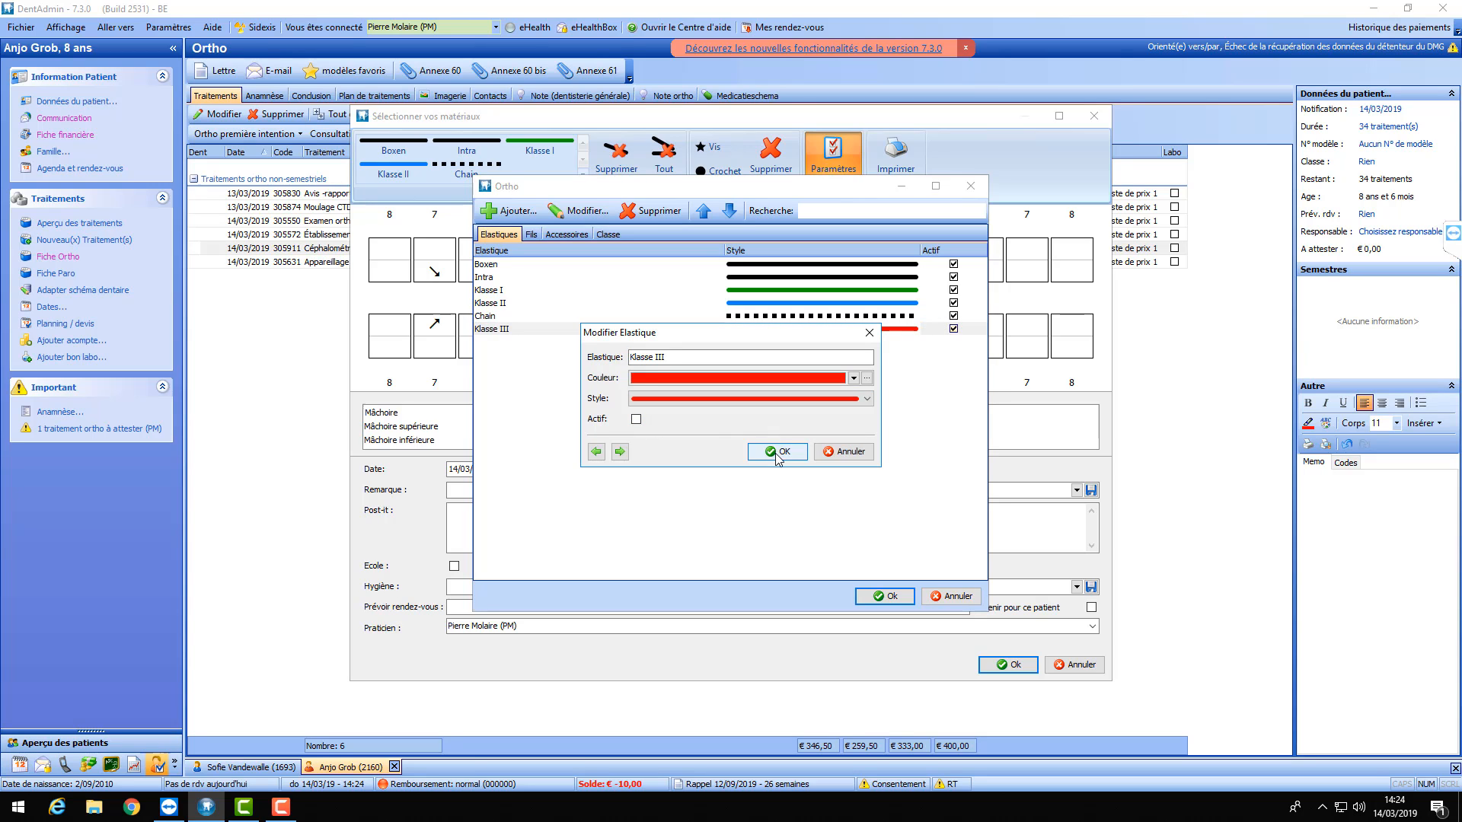
left_click(636, 421)
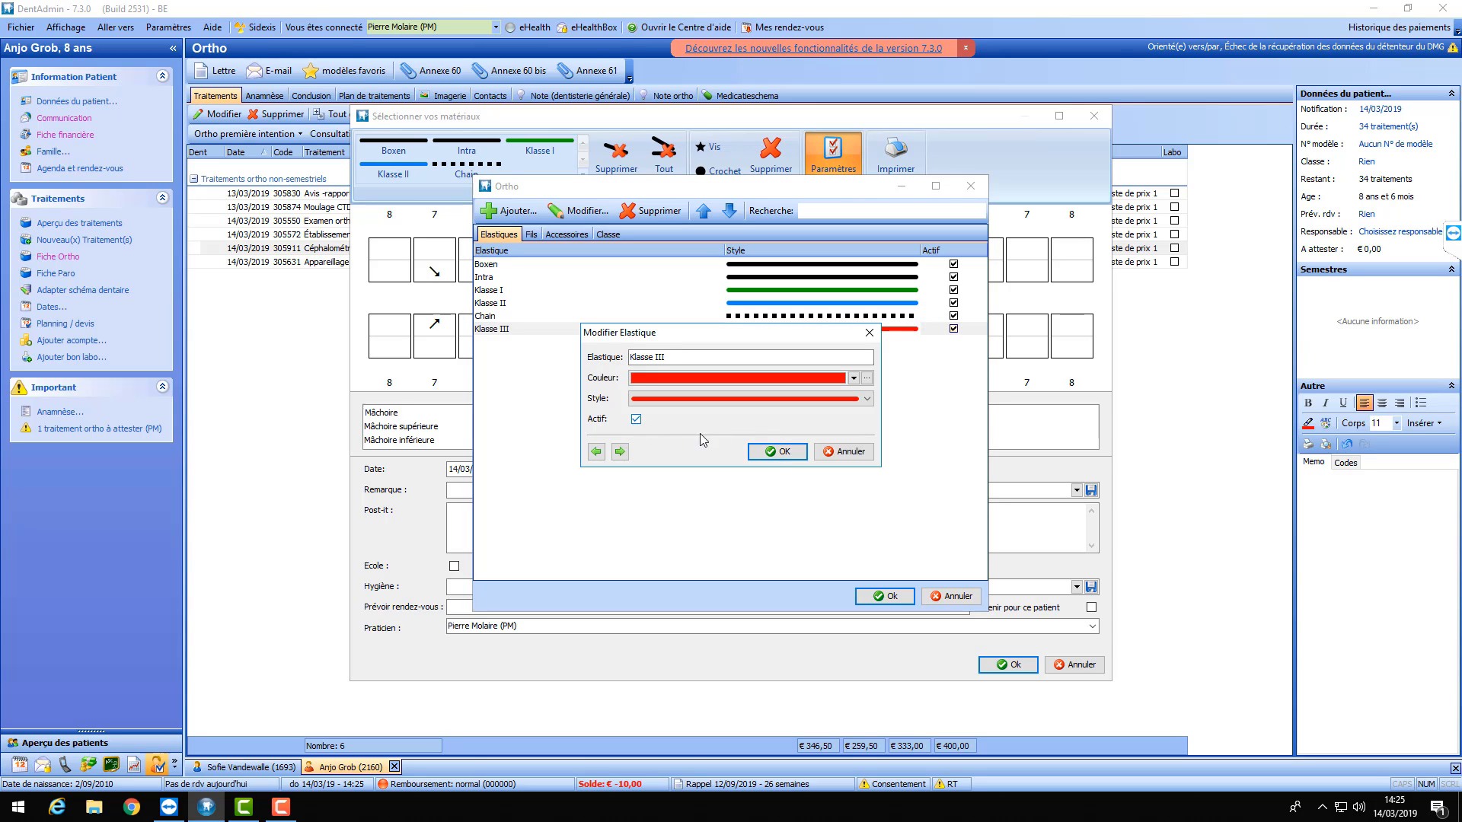
left_click(596, 452)
left_click(775, 452)
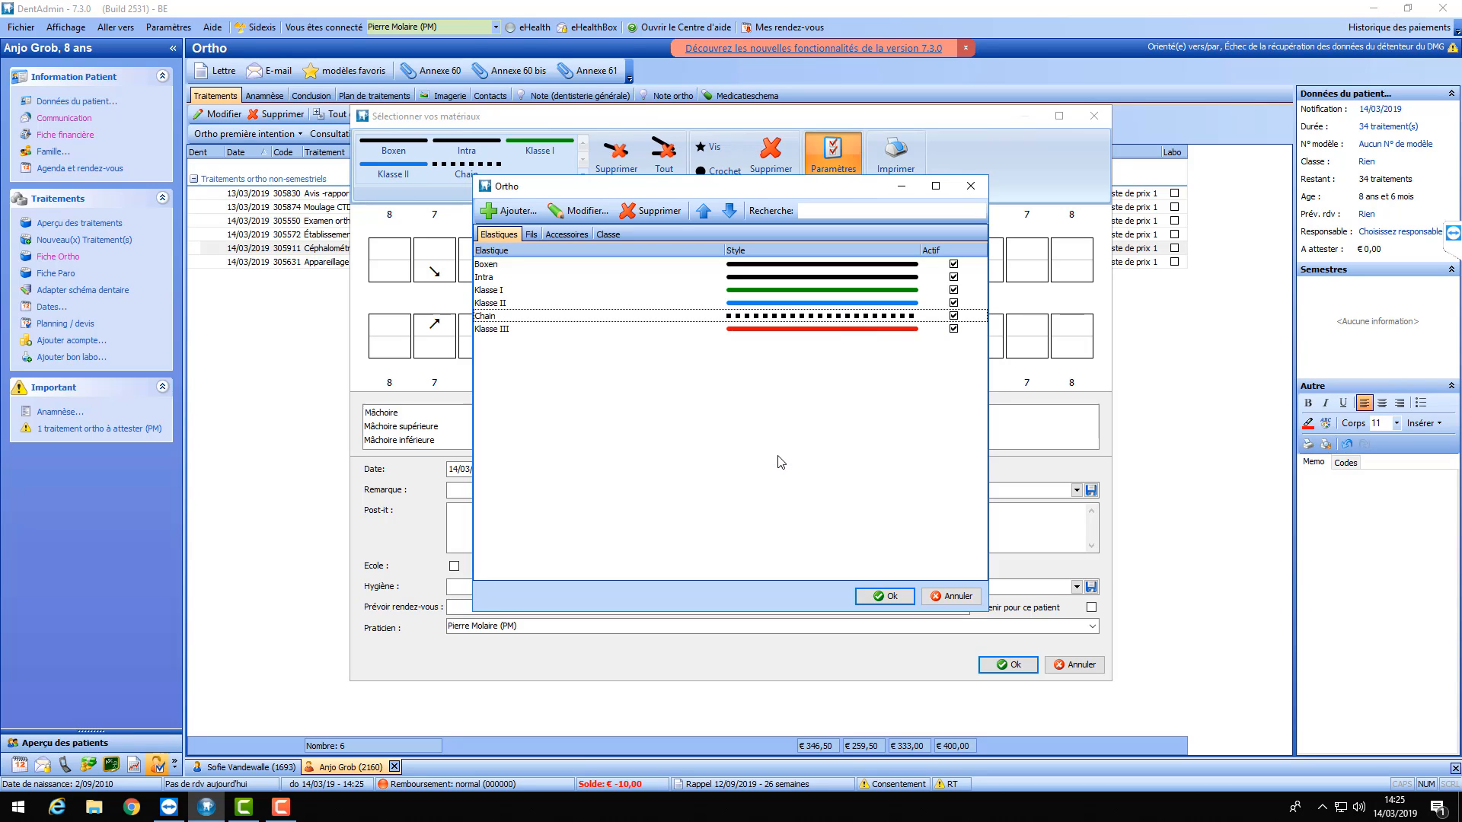
left_click(954, 318)
double_click(952, 315)
left_click(640, 417)
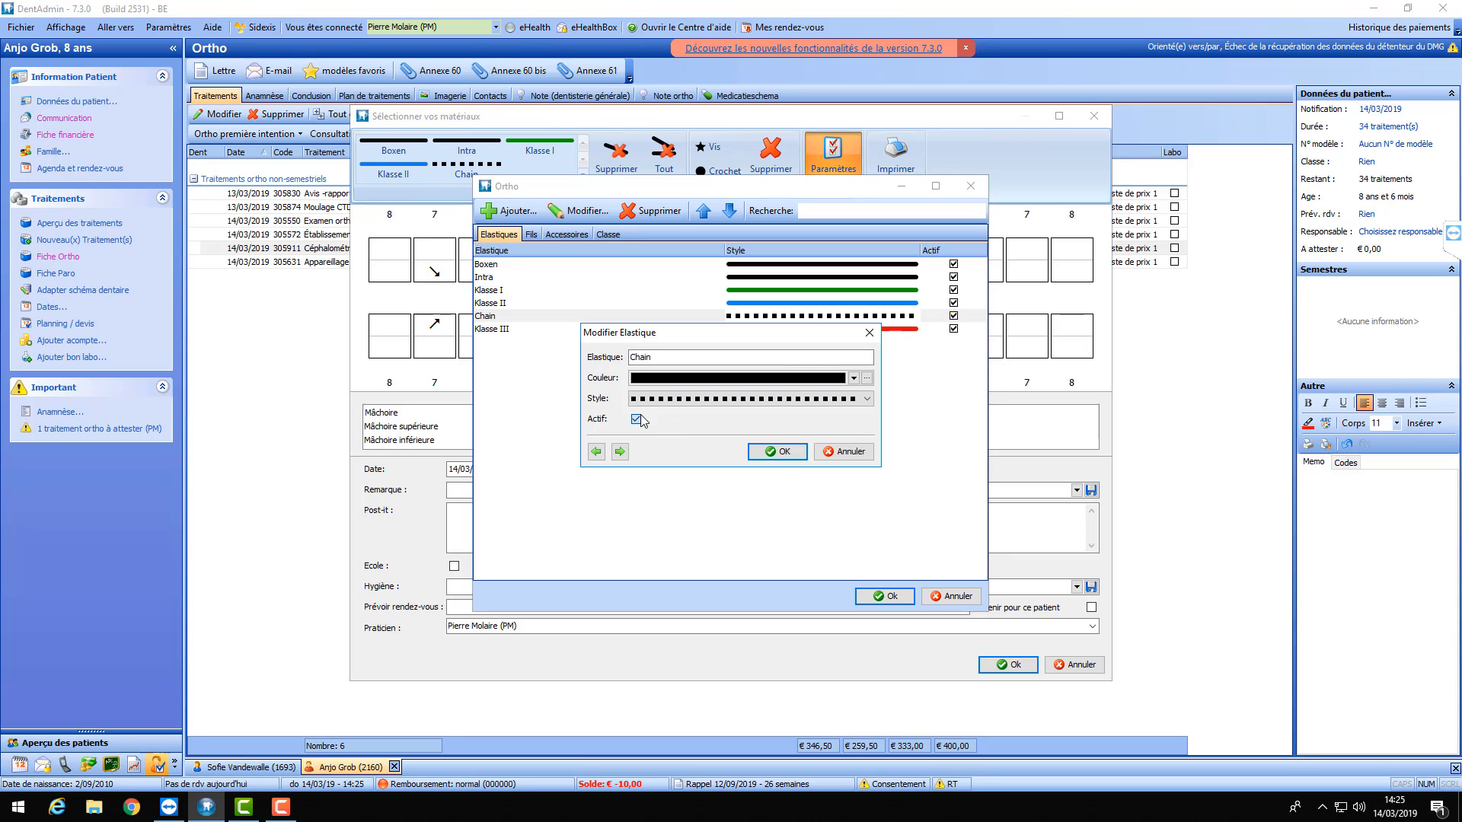
left_click(770, 450)
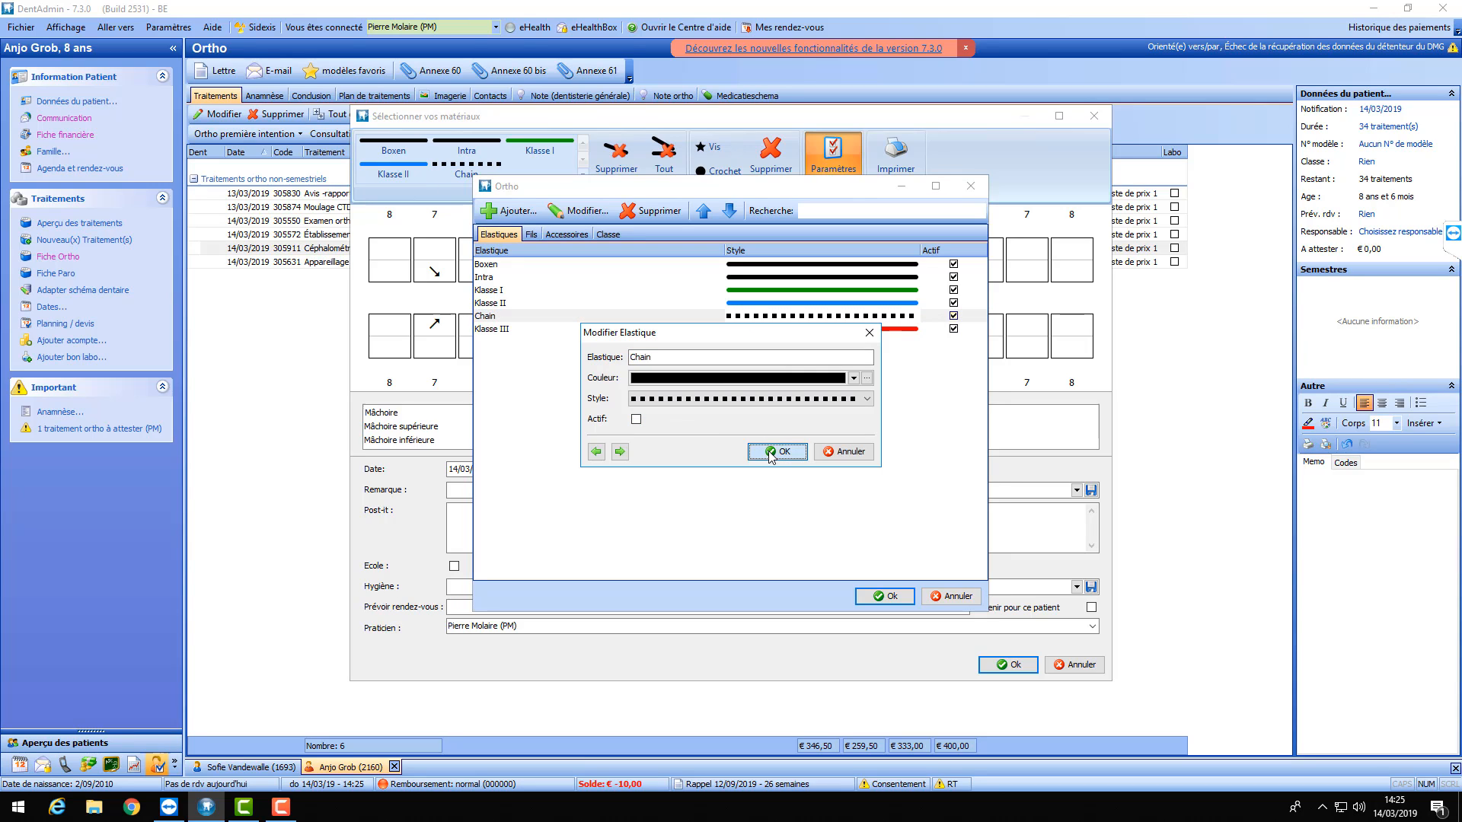
left_click(892, 600)
- Save the elastic changes, confirm the materials for the new ortho control, and open Aperçu des patients
left_click(710, 405)
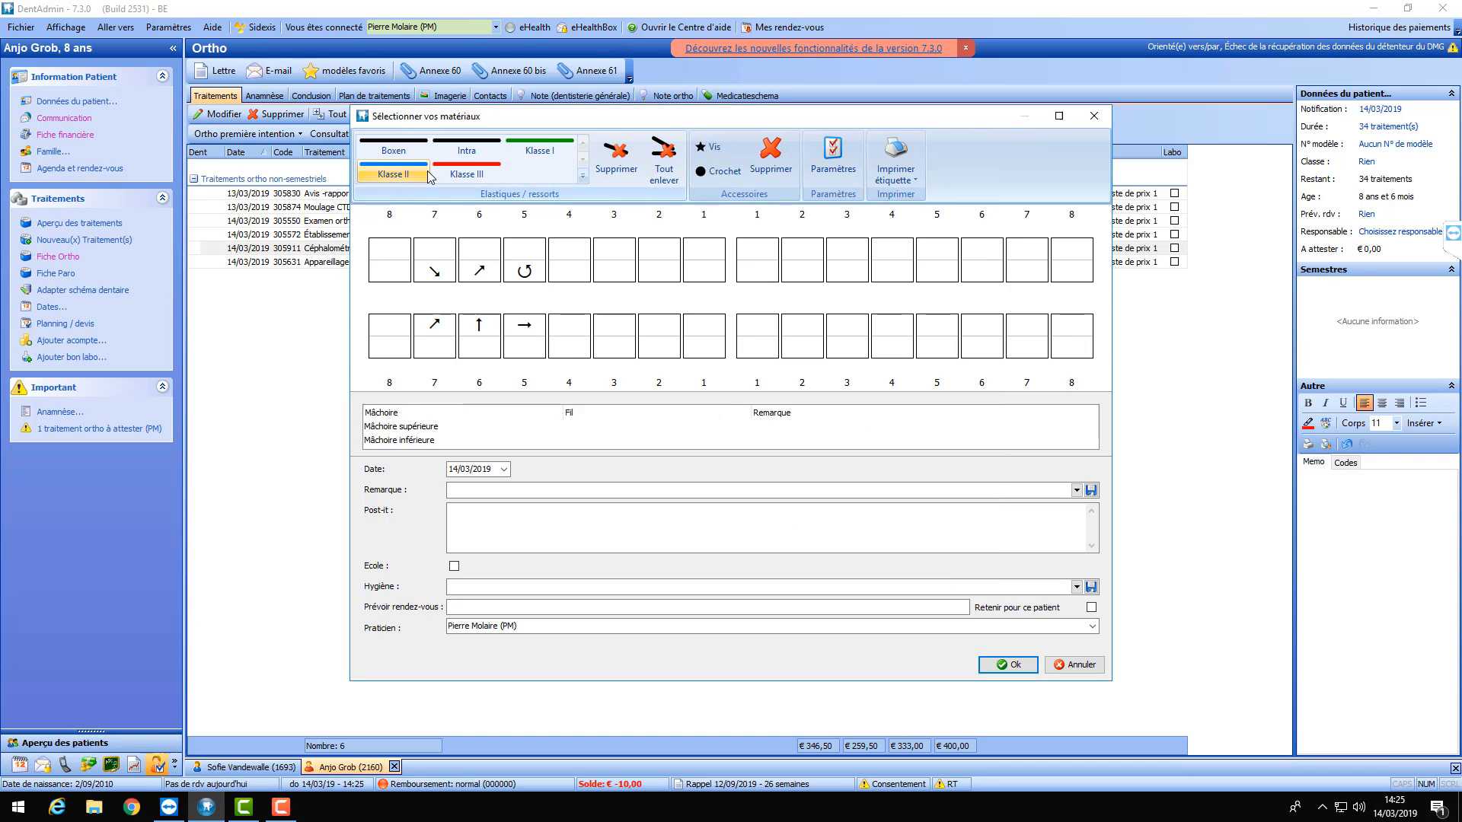
left_click(832, 159)
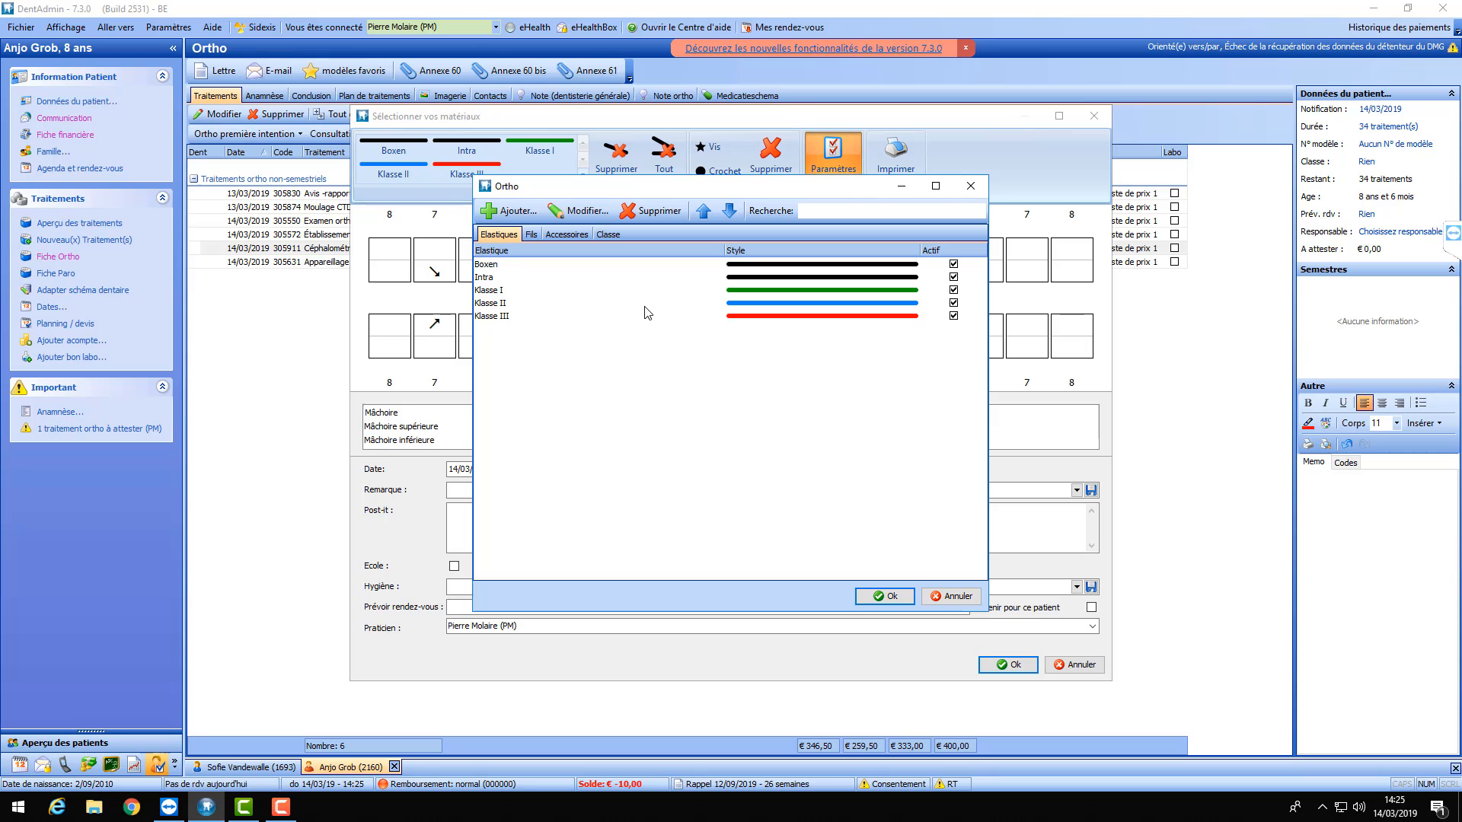
left_click(886, 599)
left_click(766, 411)
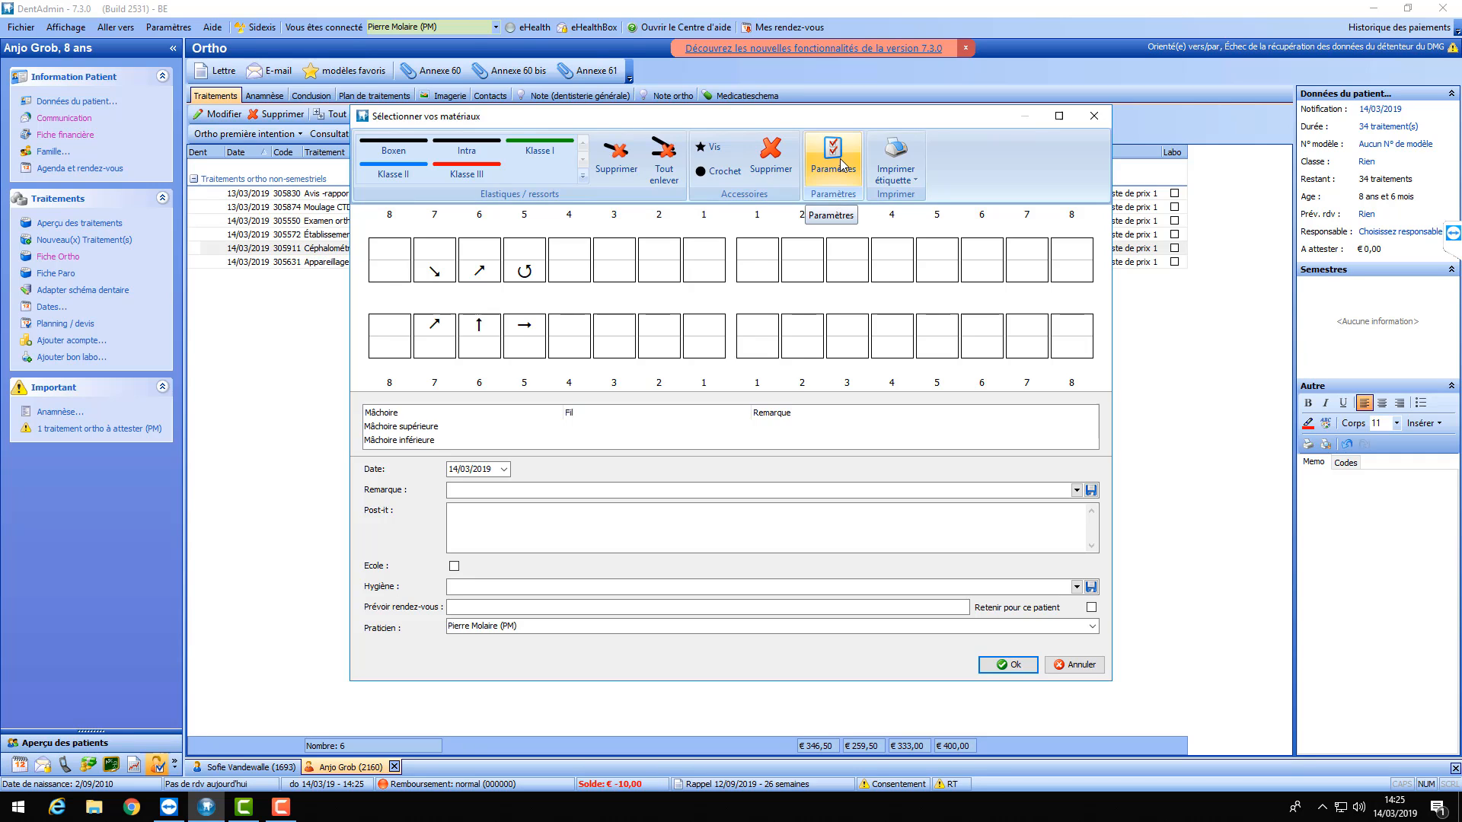
left_click(1010, 667)
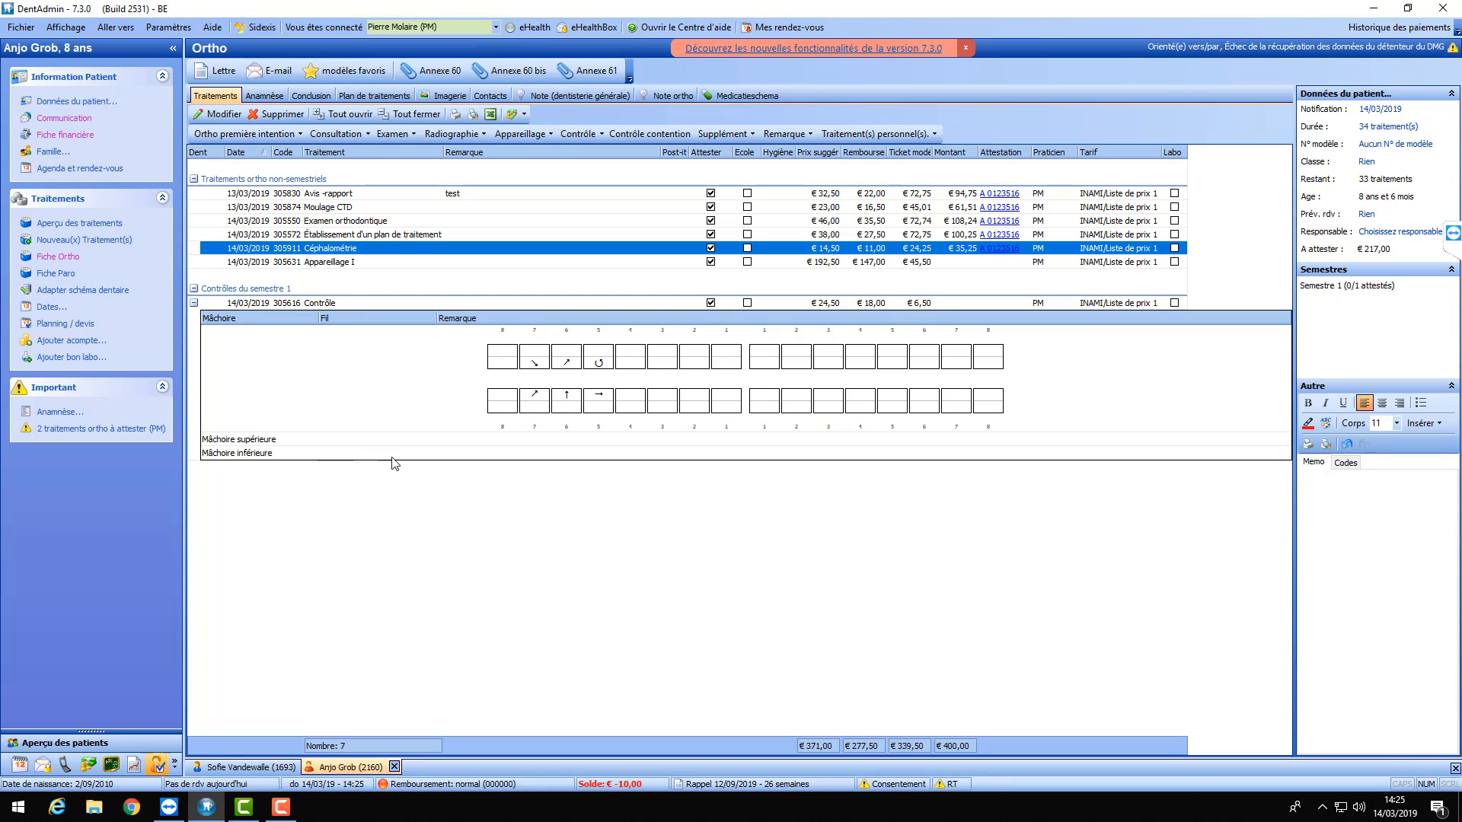
left_click(90, 732)
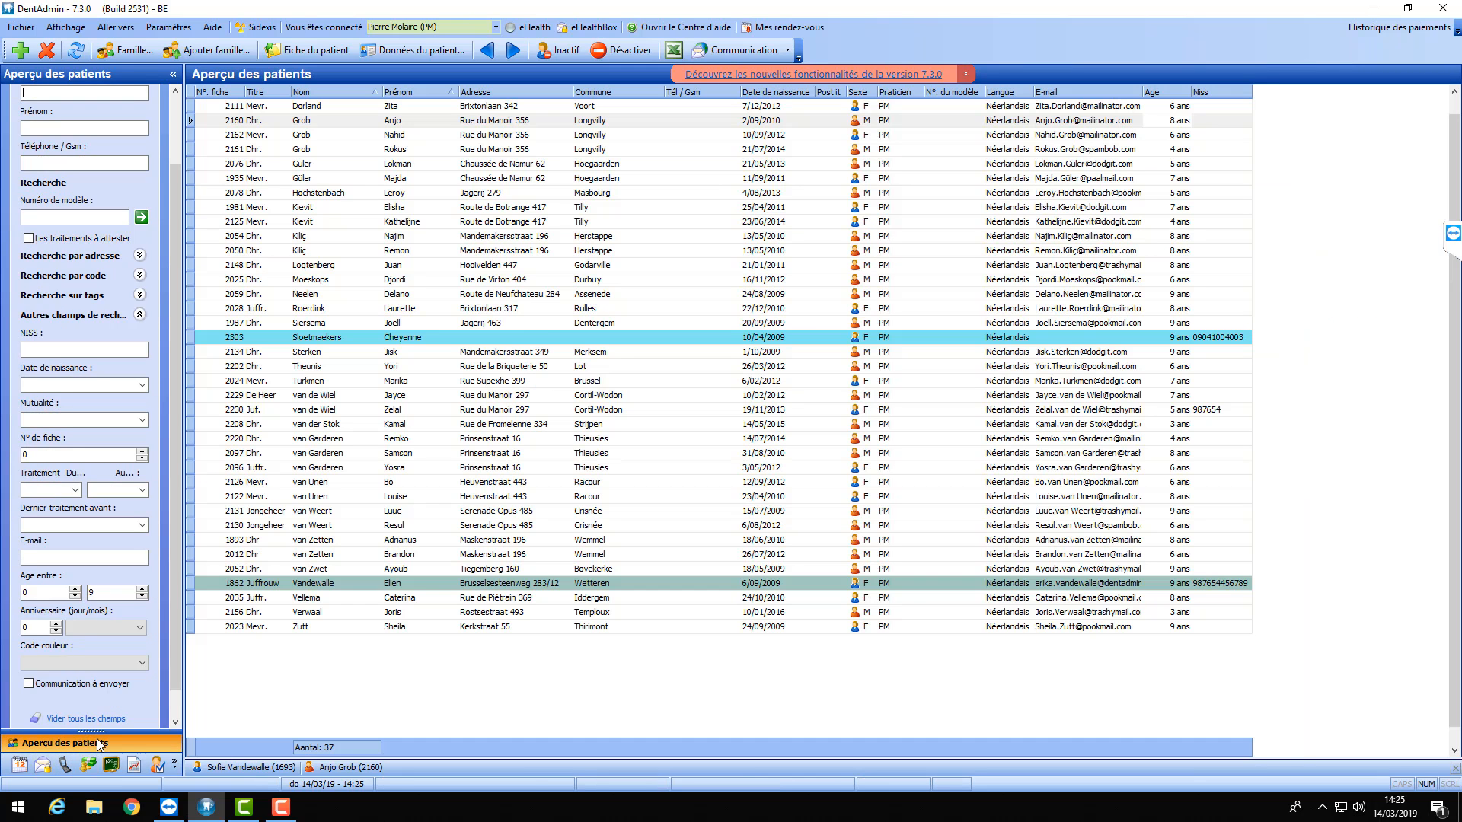
- Open Paramètres > Ortho, browse the Fils, Accessoires and Classe tabs, and return to Fils
left_click(172, 29)
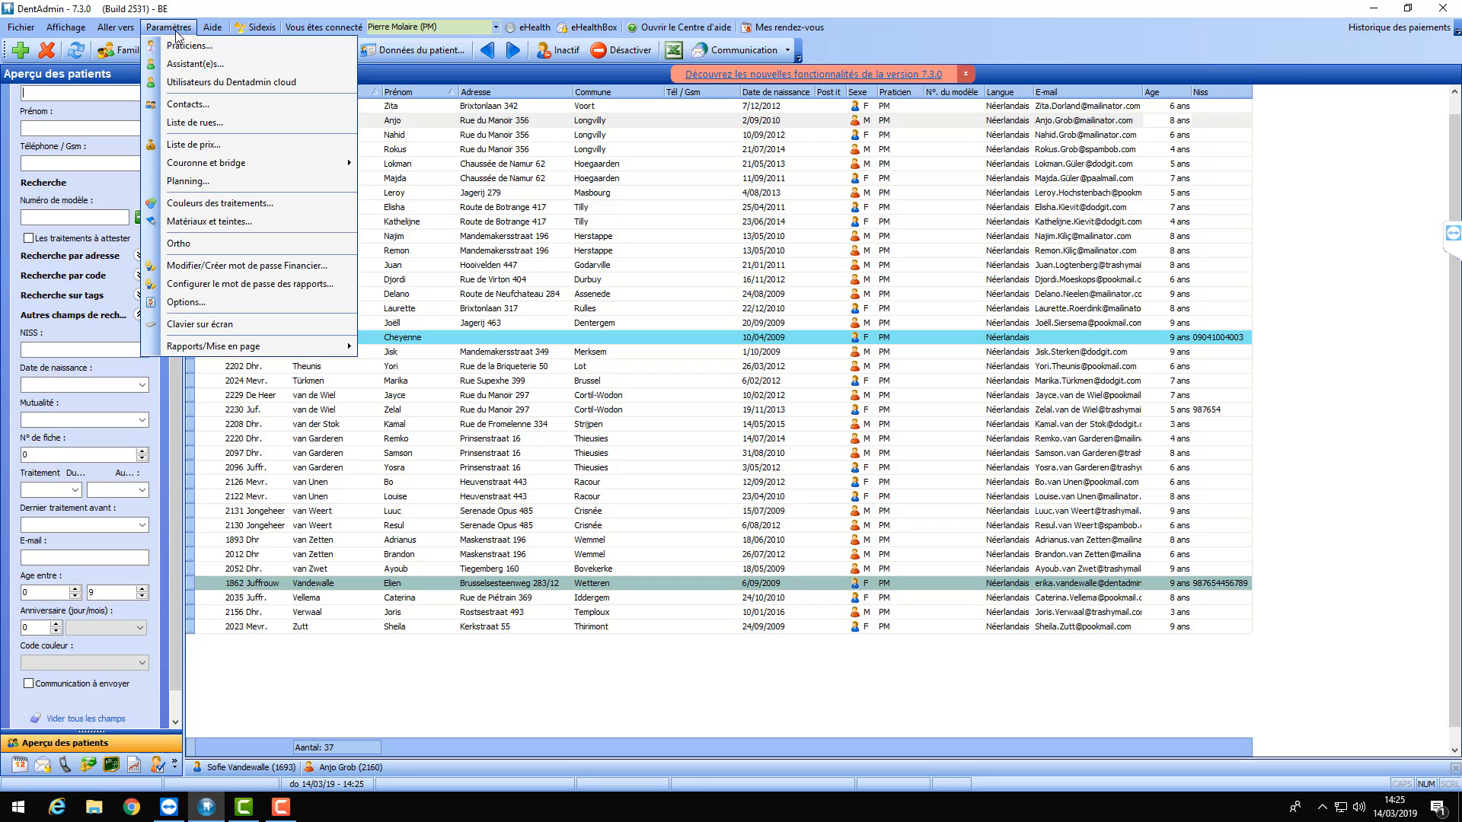
left_click(191, 245)
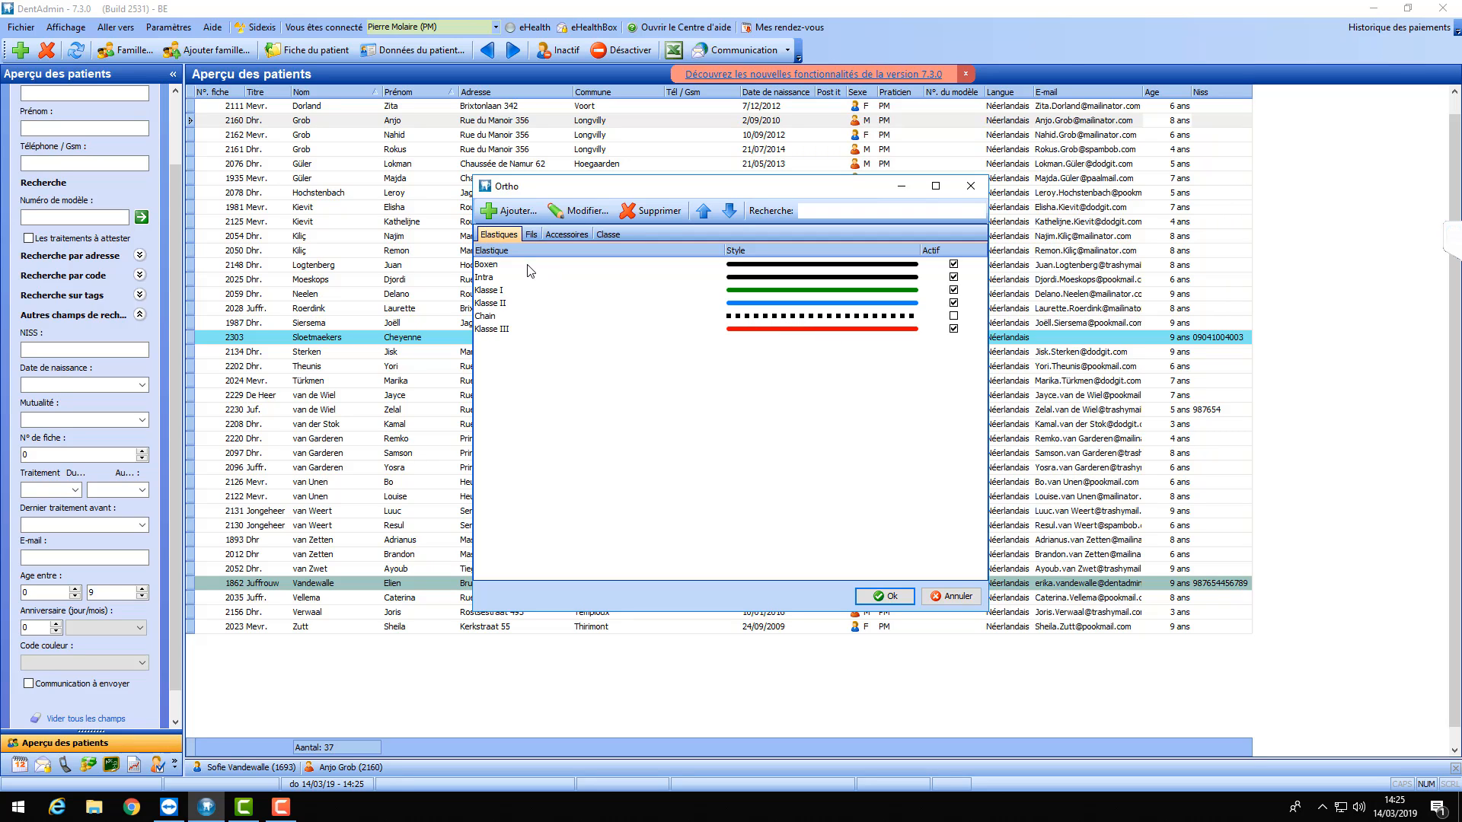
left_click(531, 235)
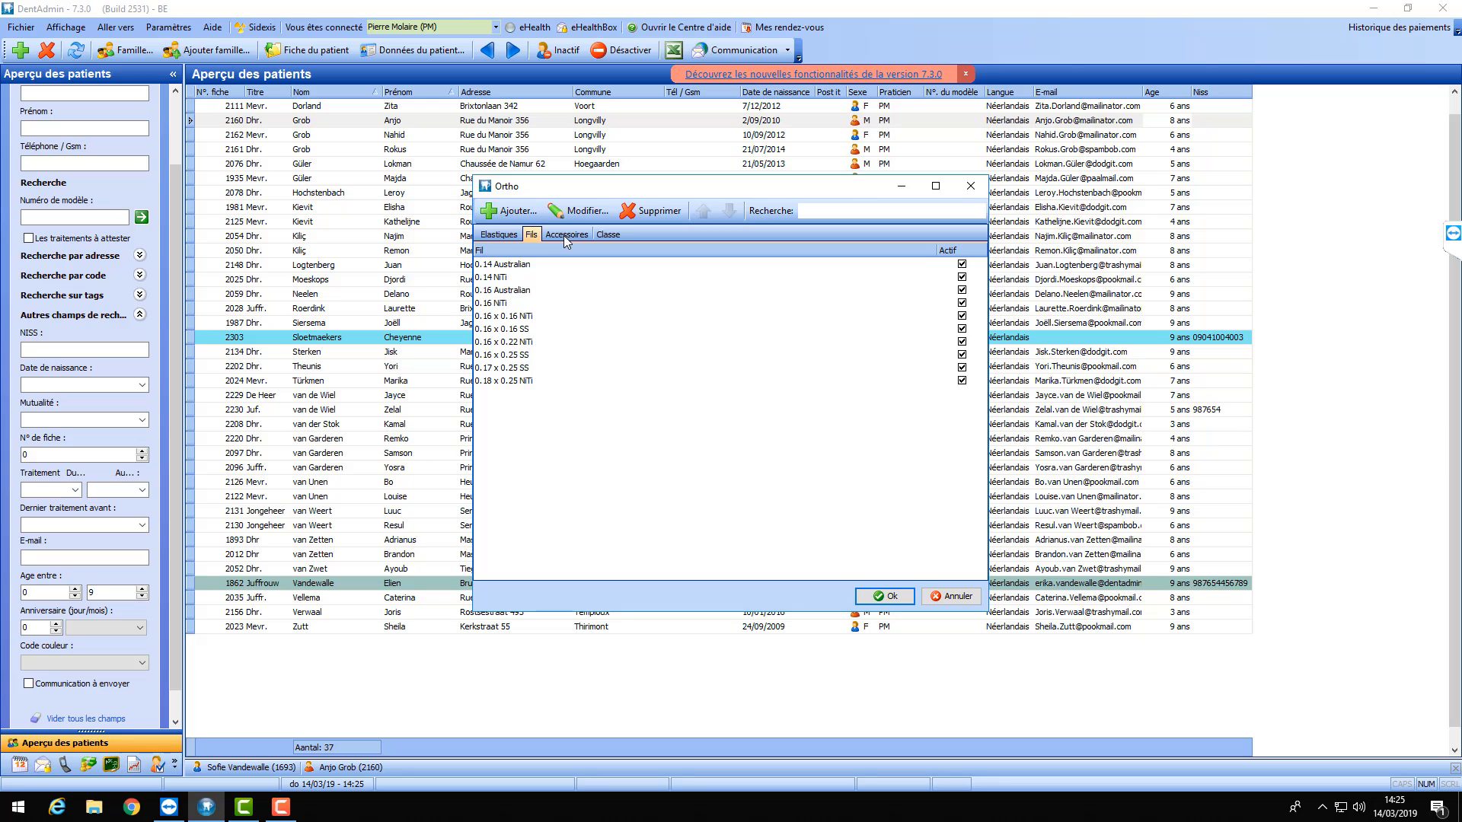
left_click(563, 235)
left_click(614, 236)
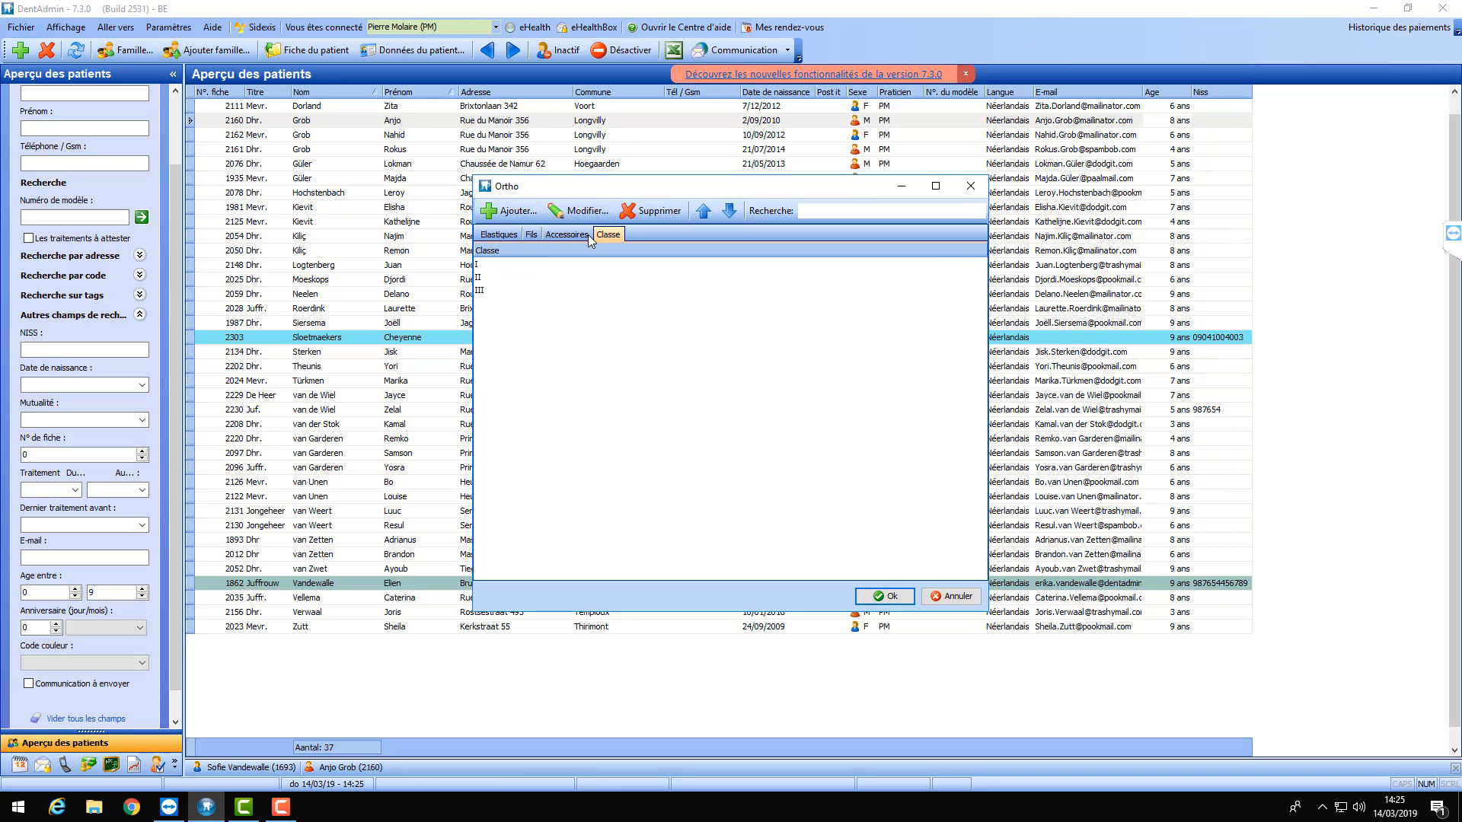
left_click(586, 236)
left_click(530, 235)
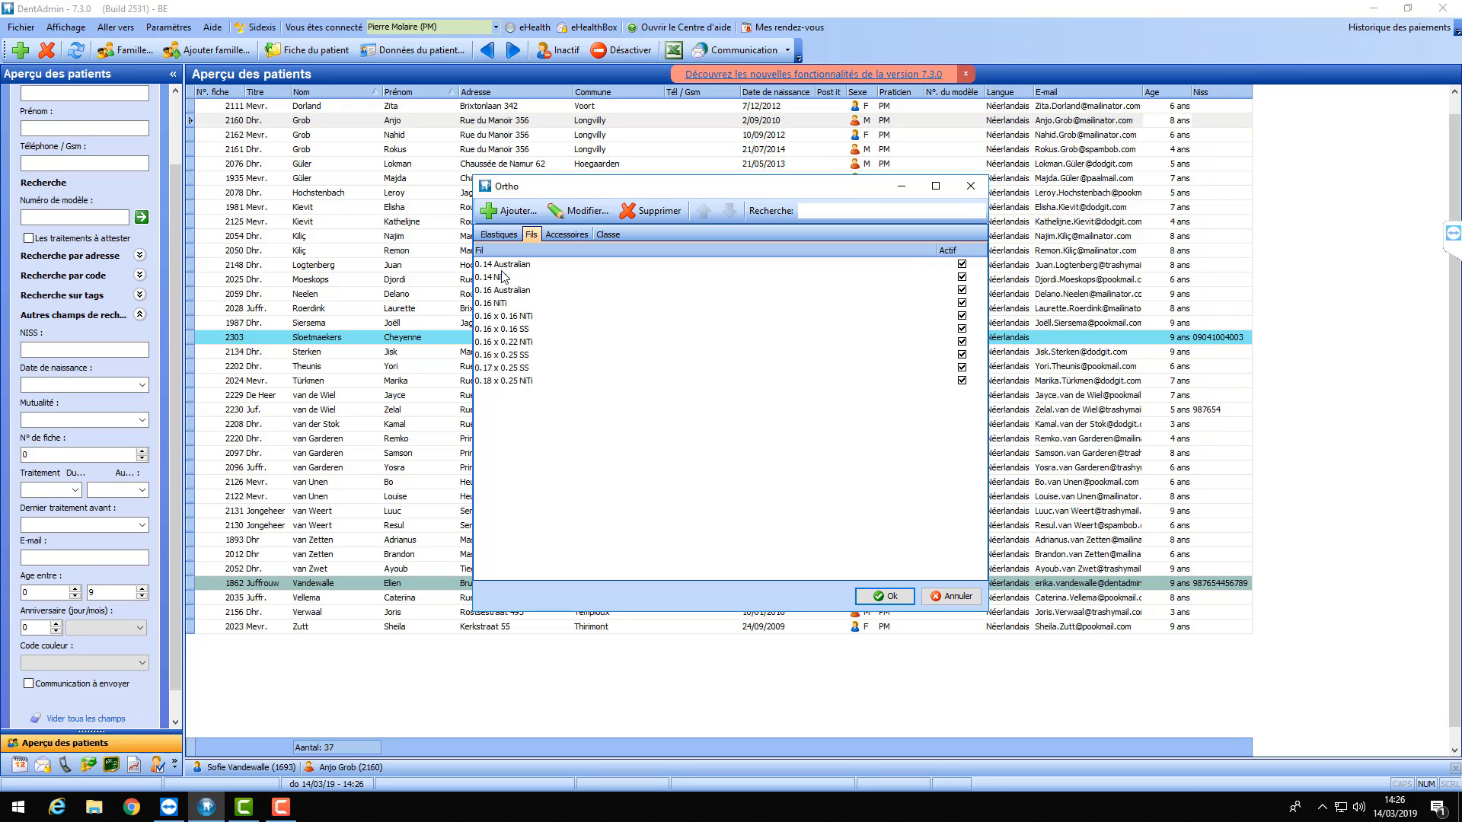
- Add a 0.20 NiTi wire to the wire list
left_click(509, 211)
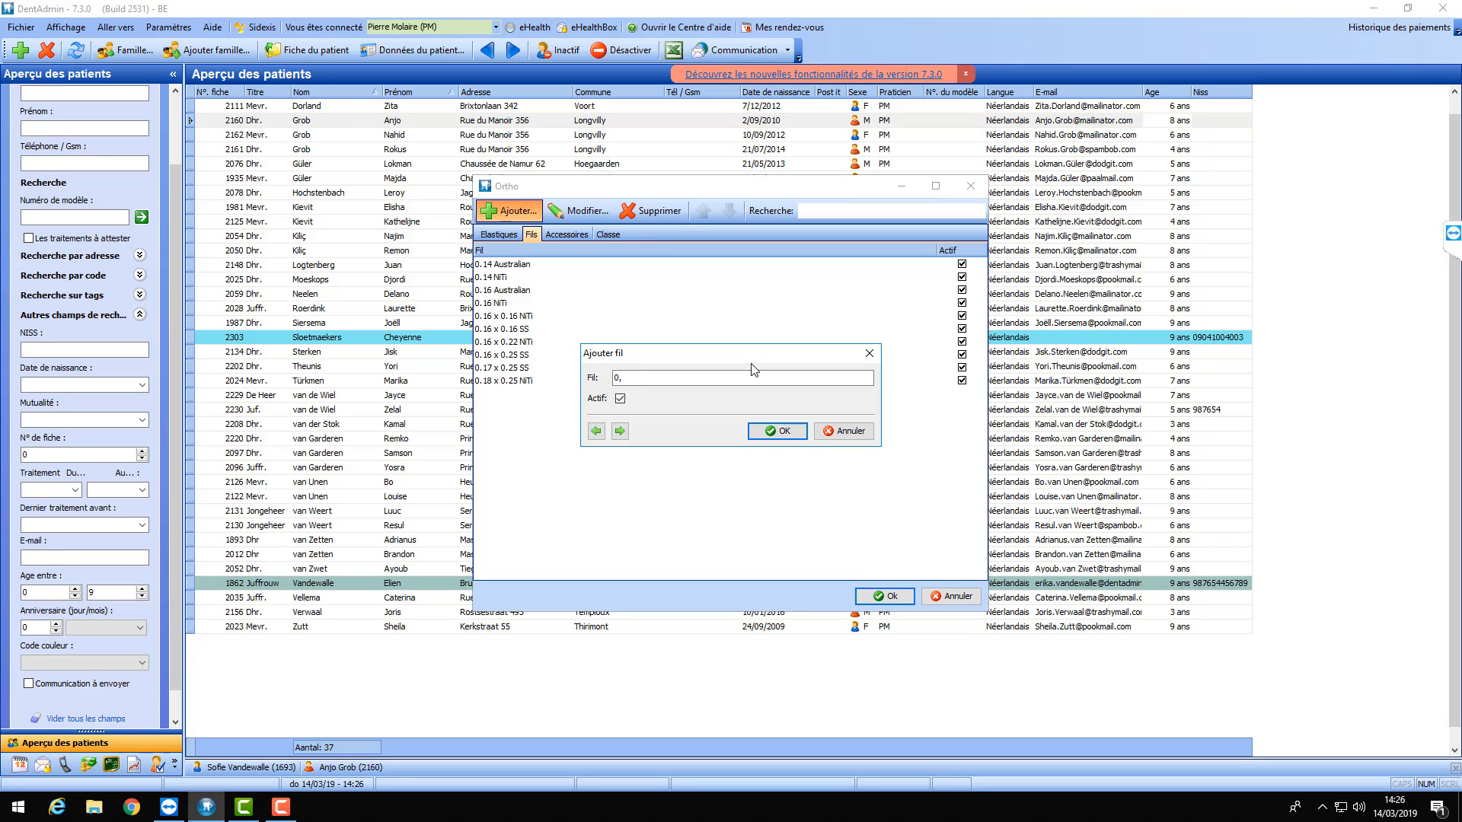
type("0.2")
key("BackSpace")
key("BackSpace")
left_click(774, 431)
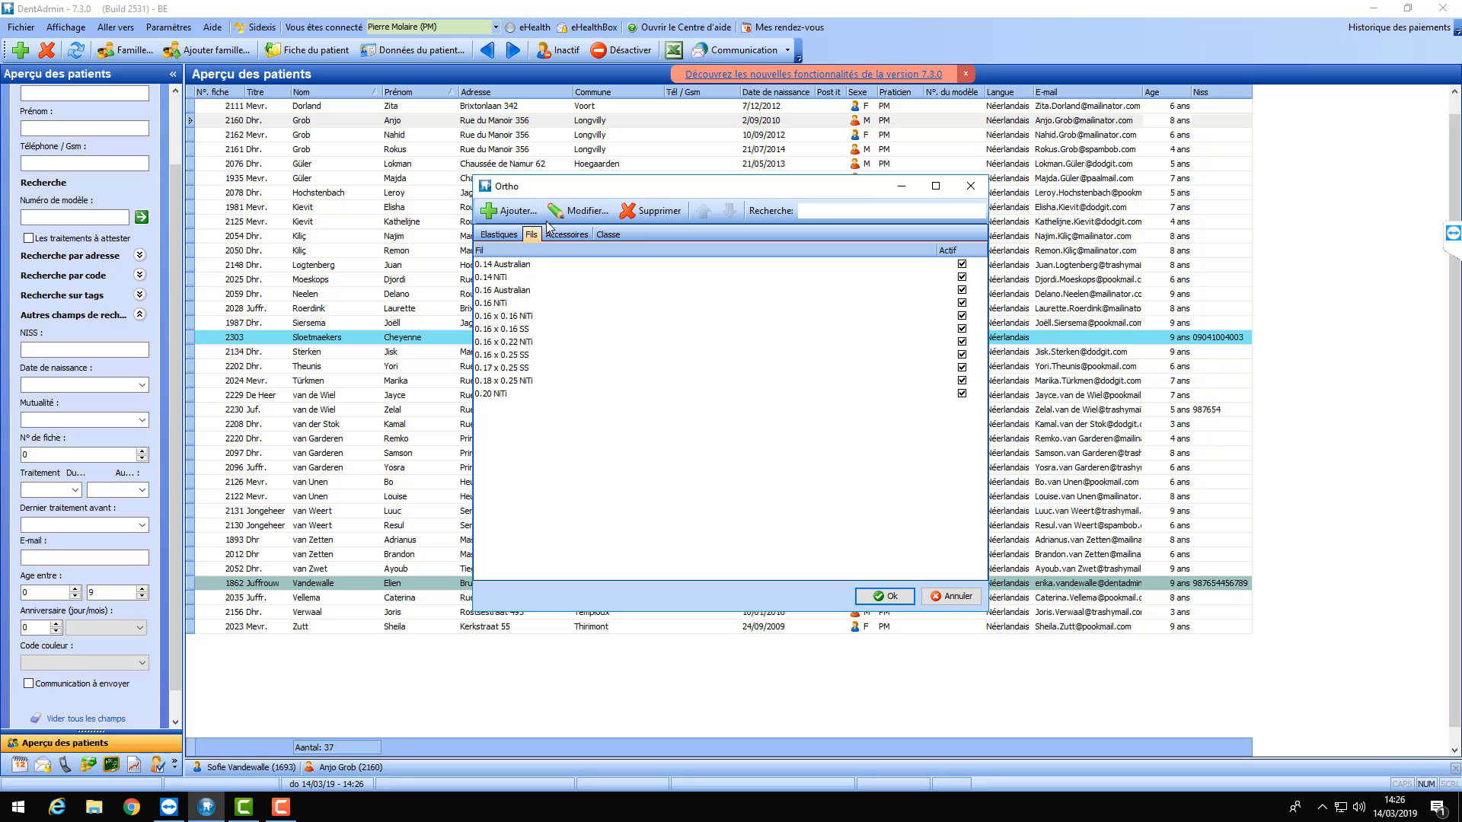
- Add a 0.12 Australian wire to the wire list
left_click(512, 212)
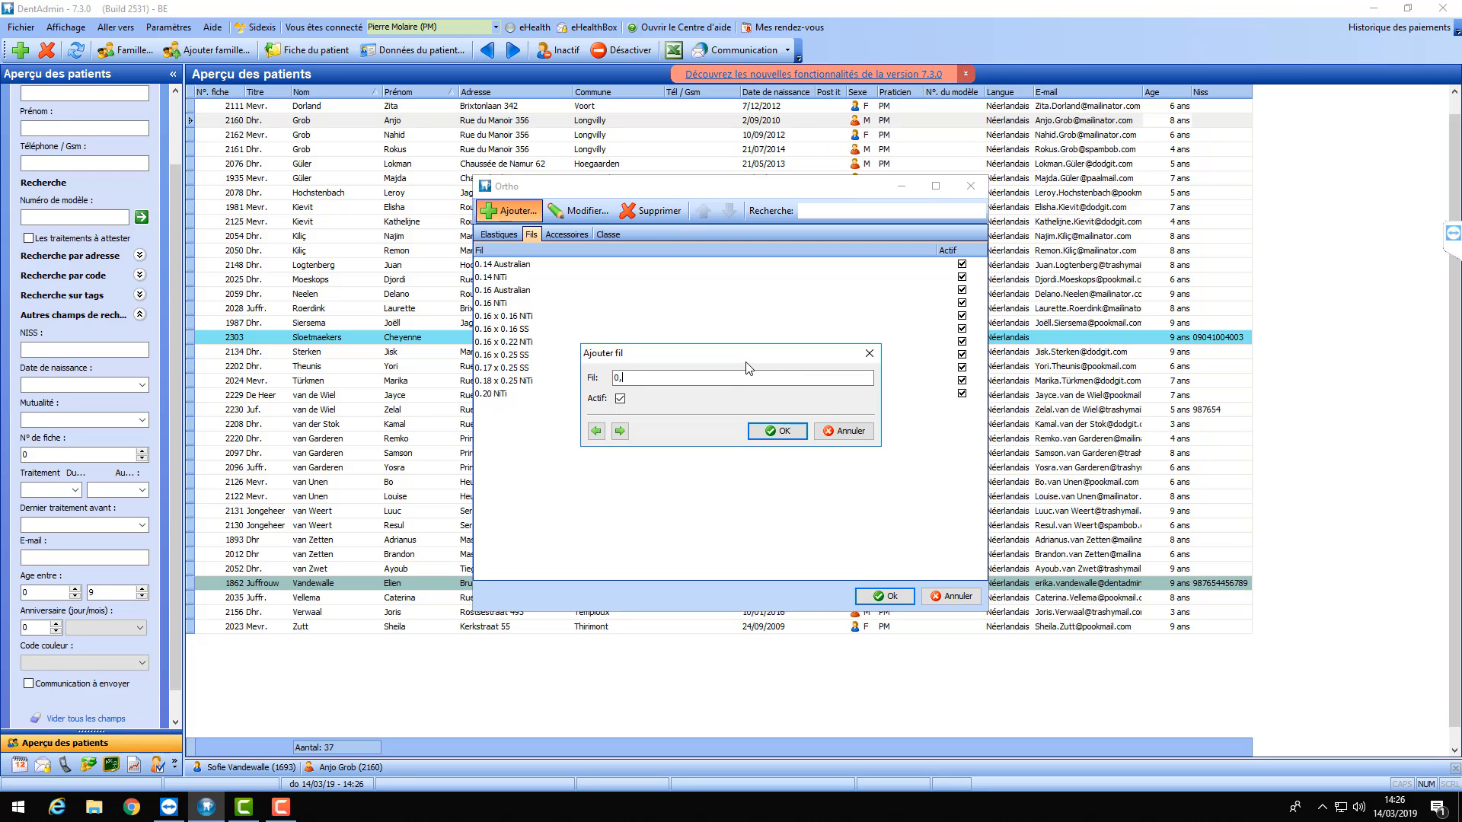
type("0,")
key("BackSpace")
type(".12 Australian")
left_click(784, 431)
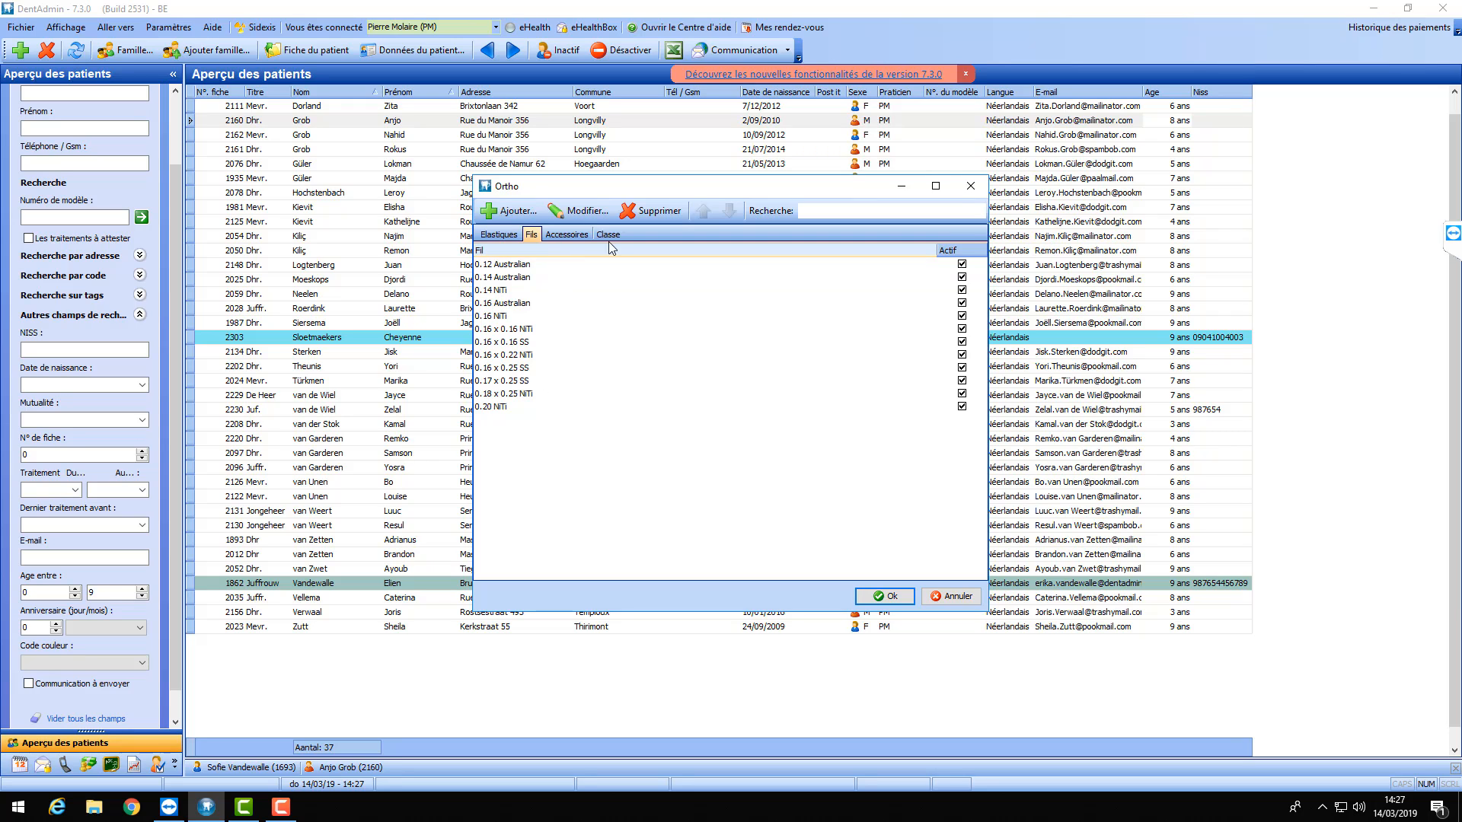
- Review the ortho accessories and classes lists, then close the ortho elastics and wires settings
left_click(559, 233)
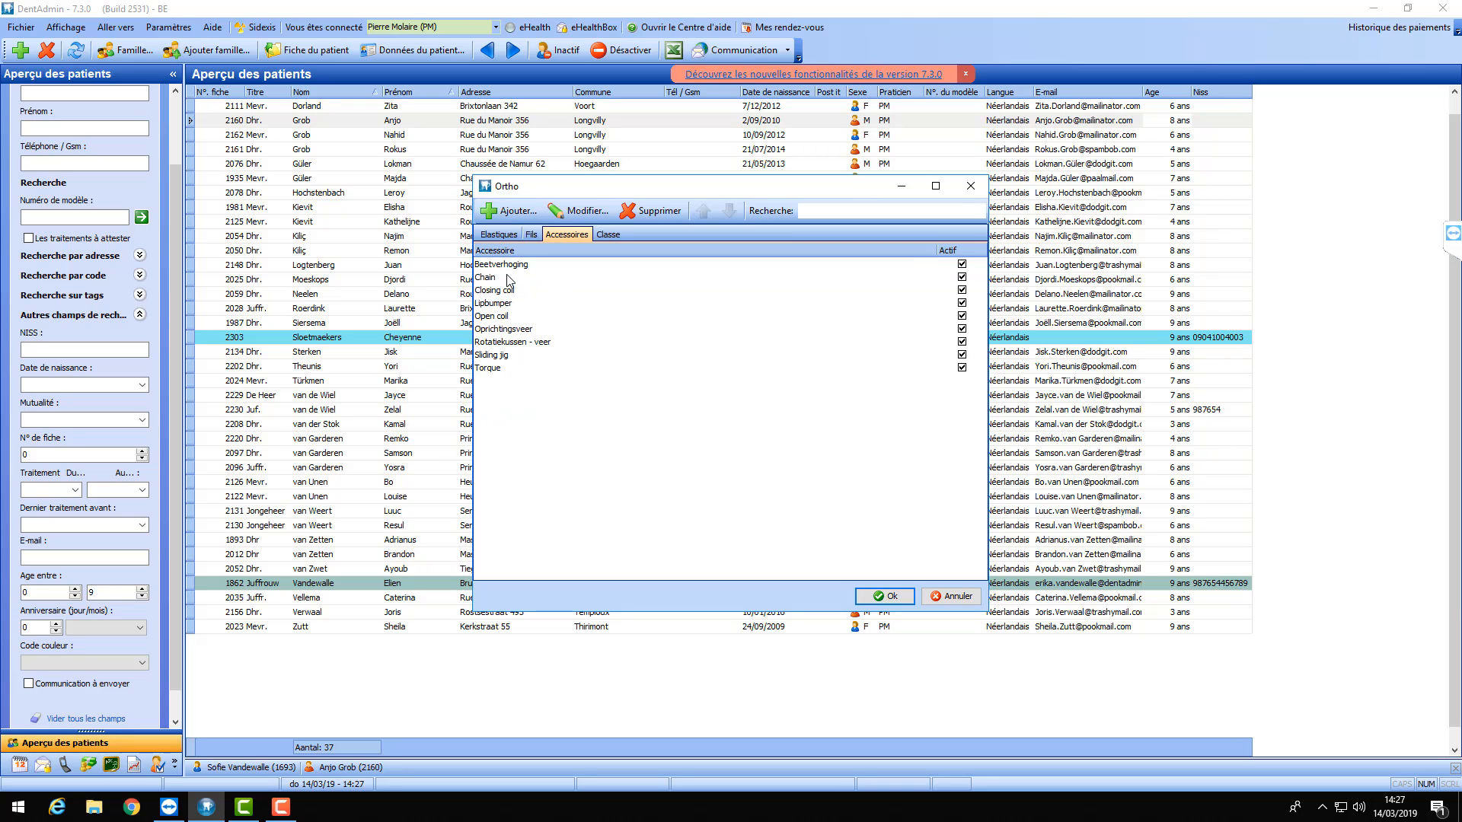
left_click(608, 234)
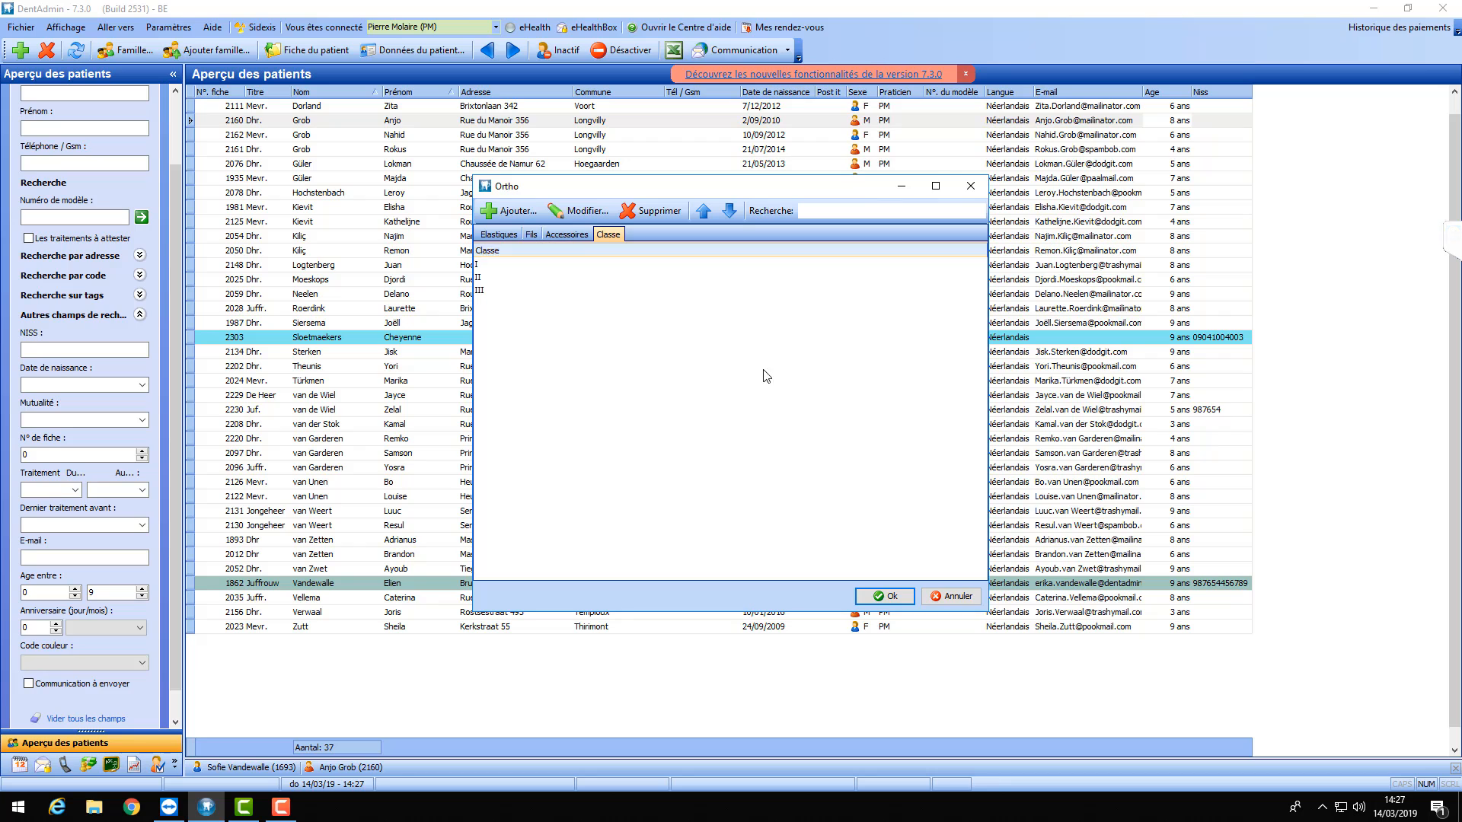
left_click(889, 598)
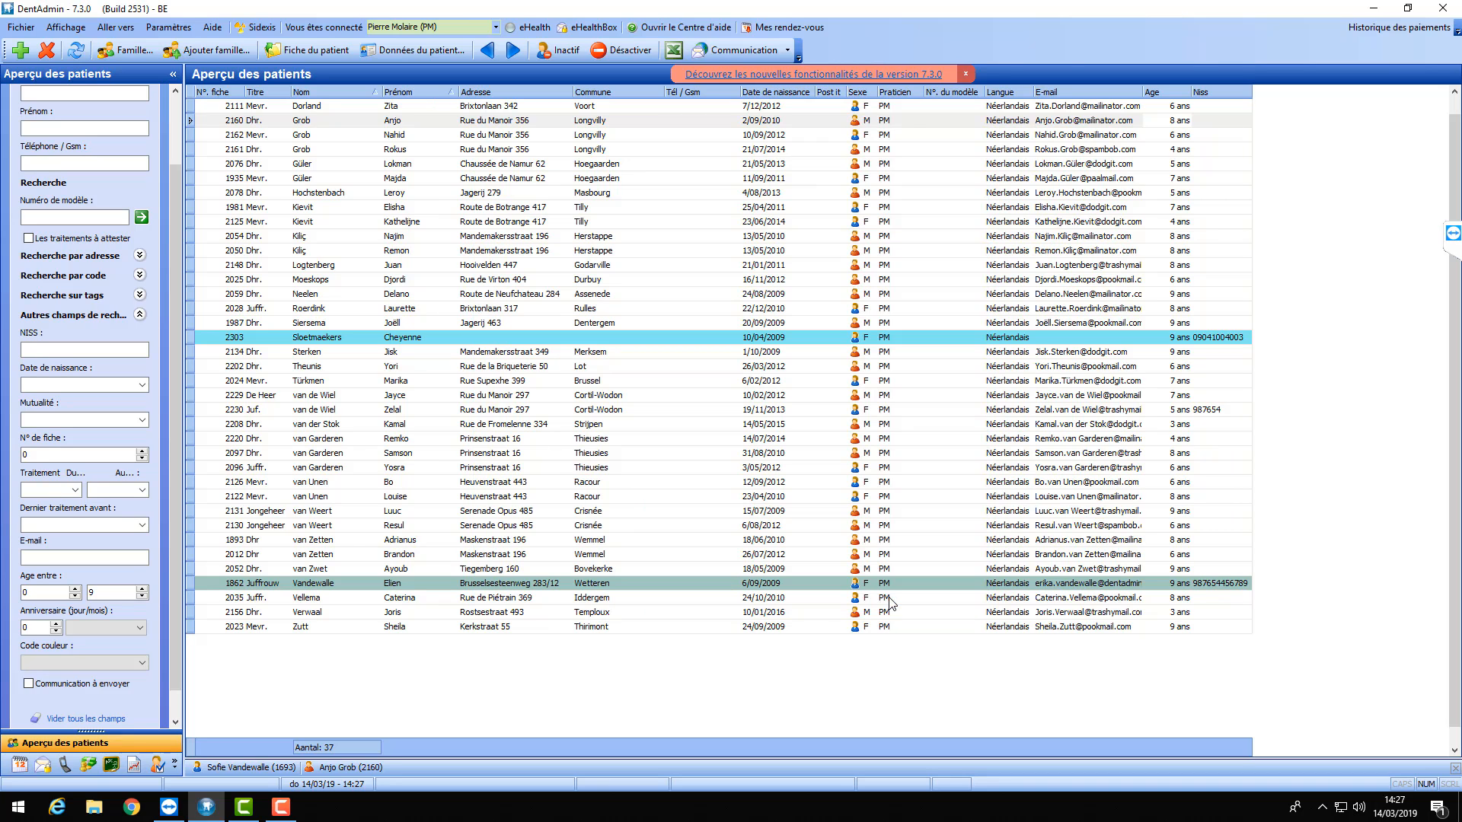
left_click(169, 26)
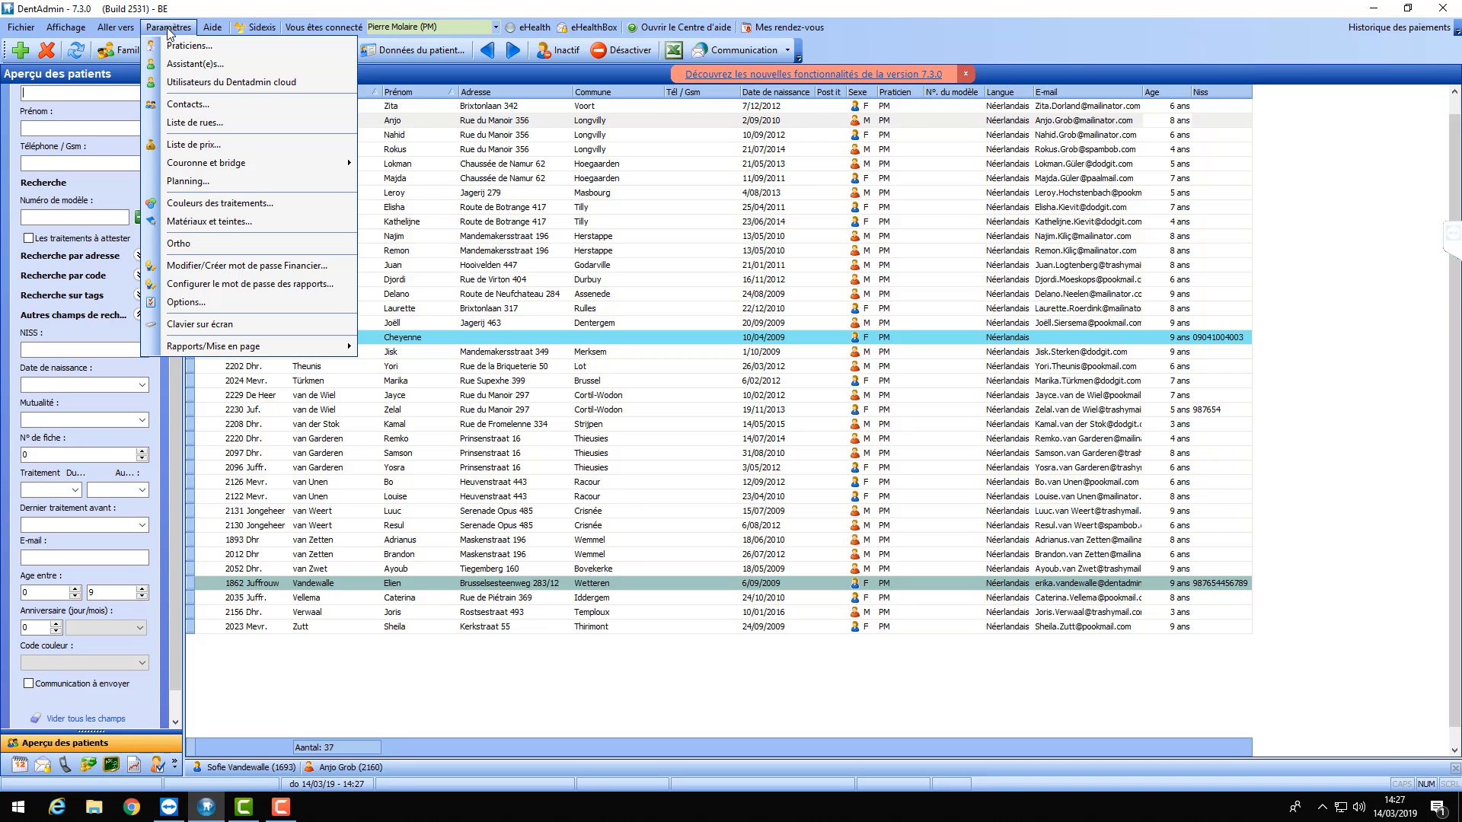
left_click(183, 243)
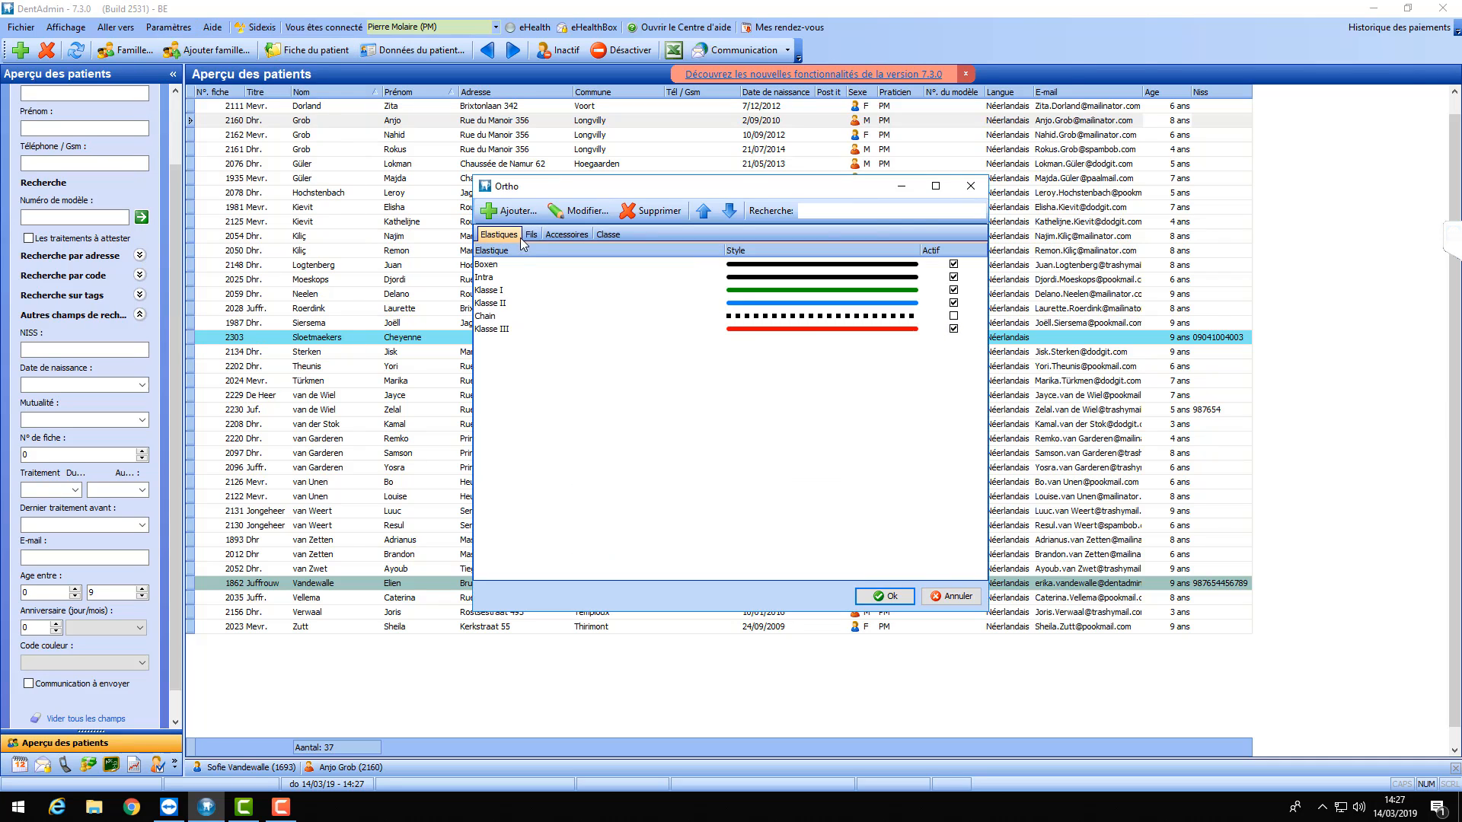
left_click(970, 185)
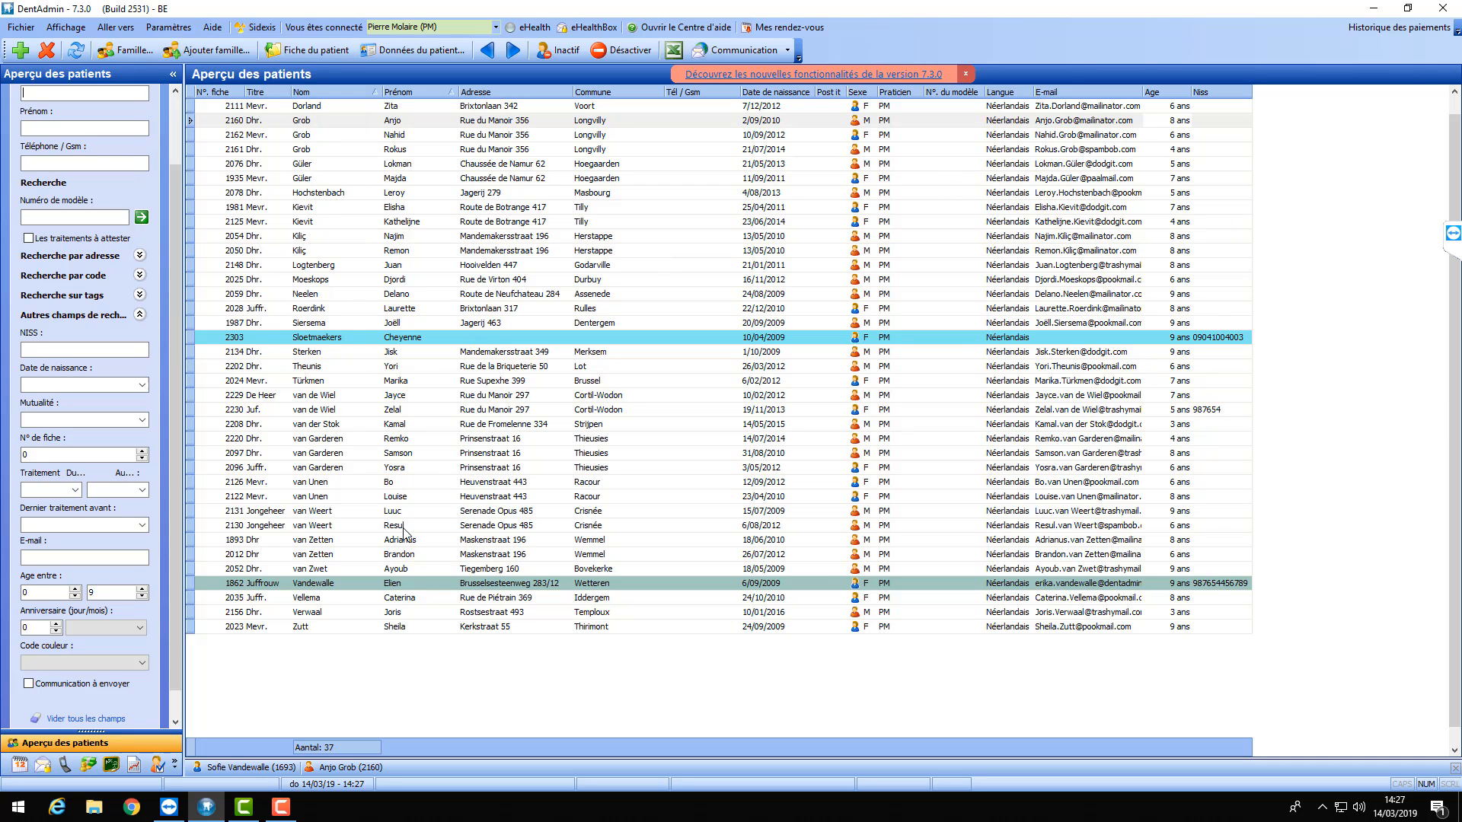
- Visit the 8-year-old's file, collapse its Contrôle chart, then return to the 14-year-old's record
left_click(333, 767)
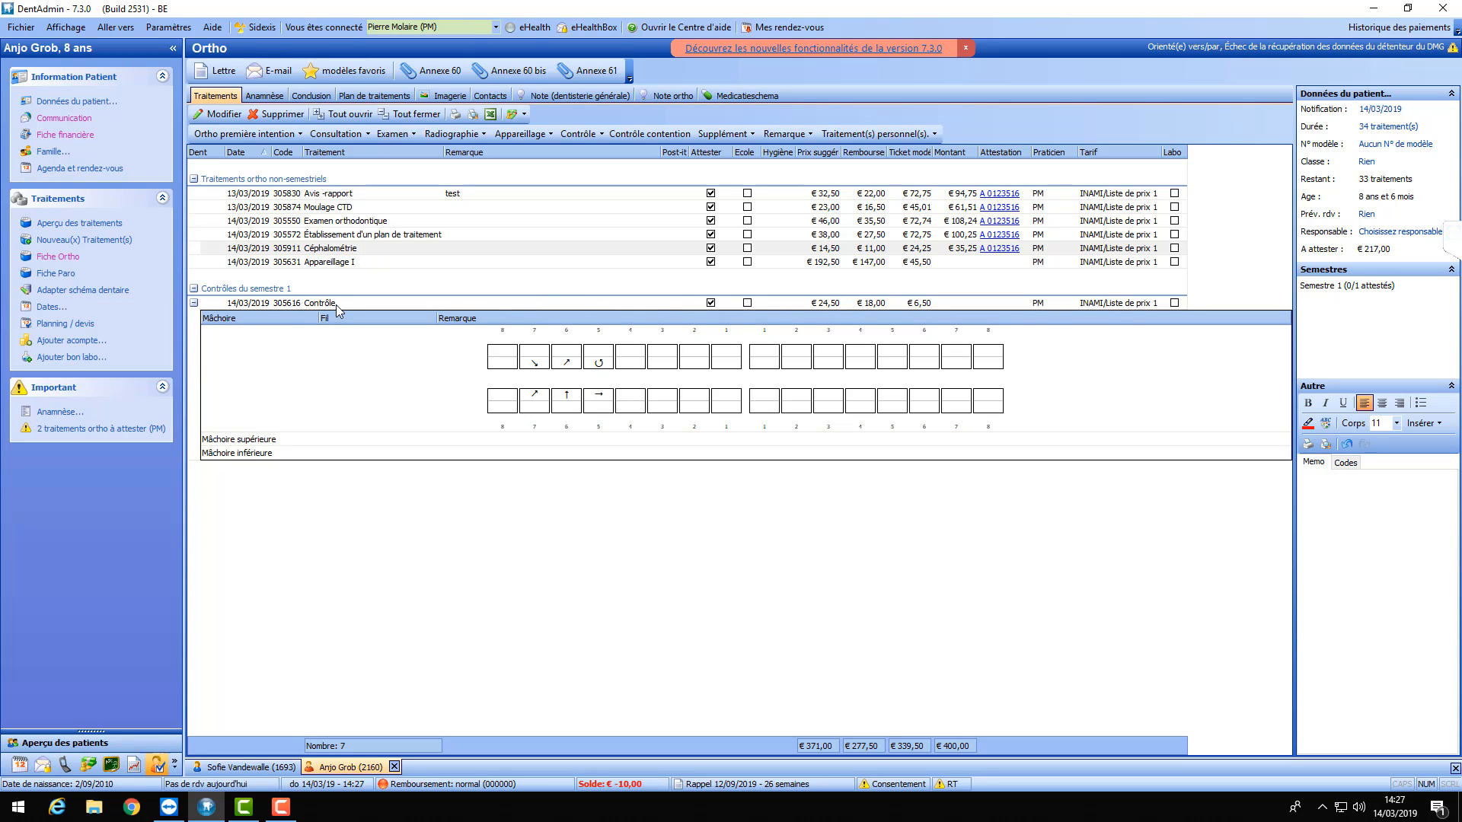
left_click(194, 303)
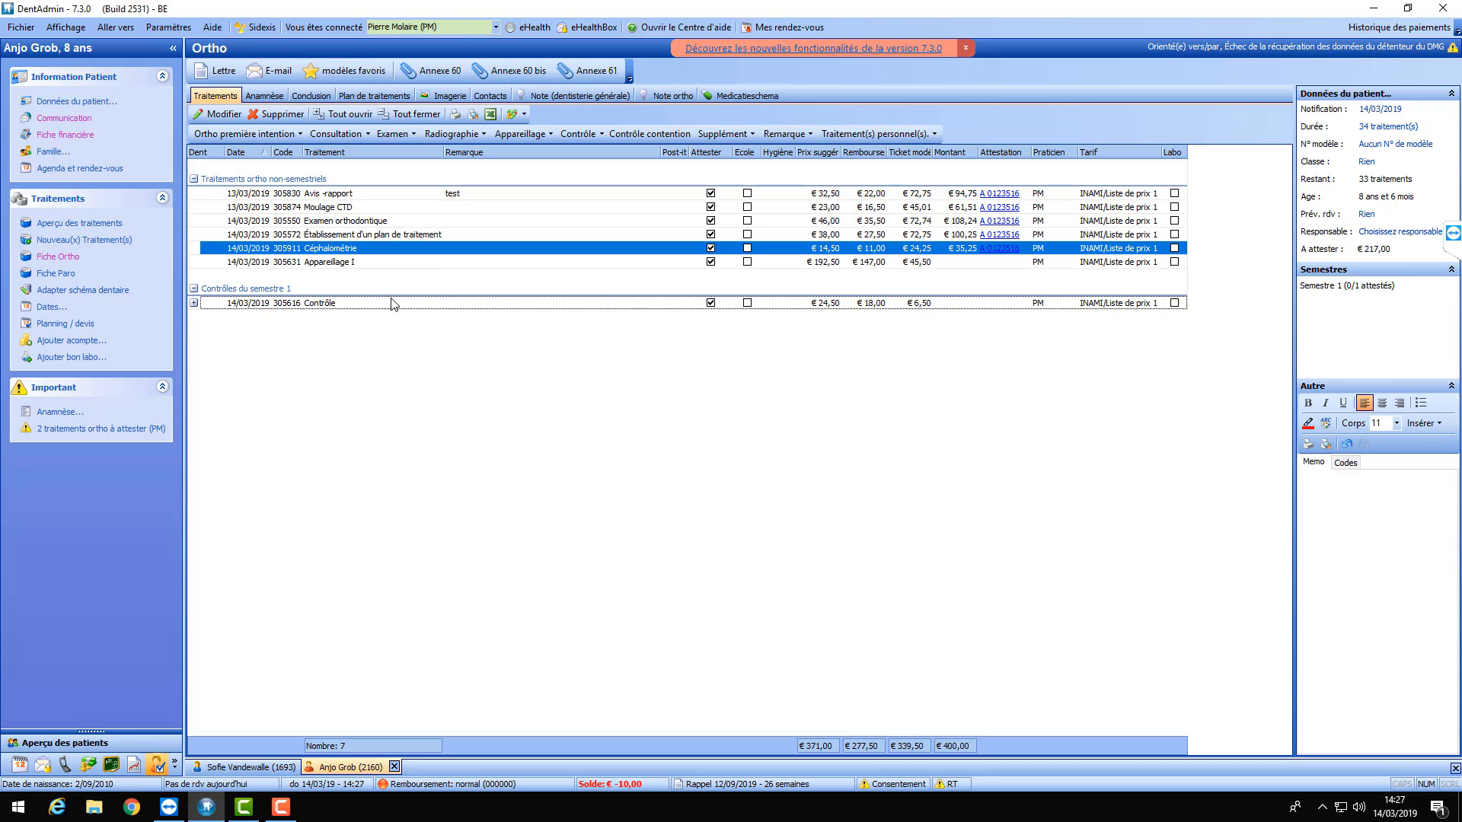
left_click(251, 766)
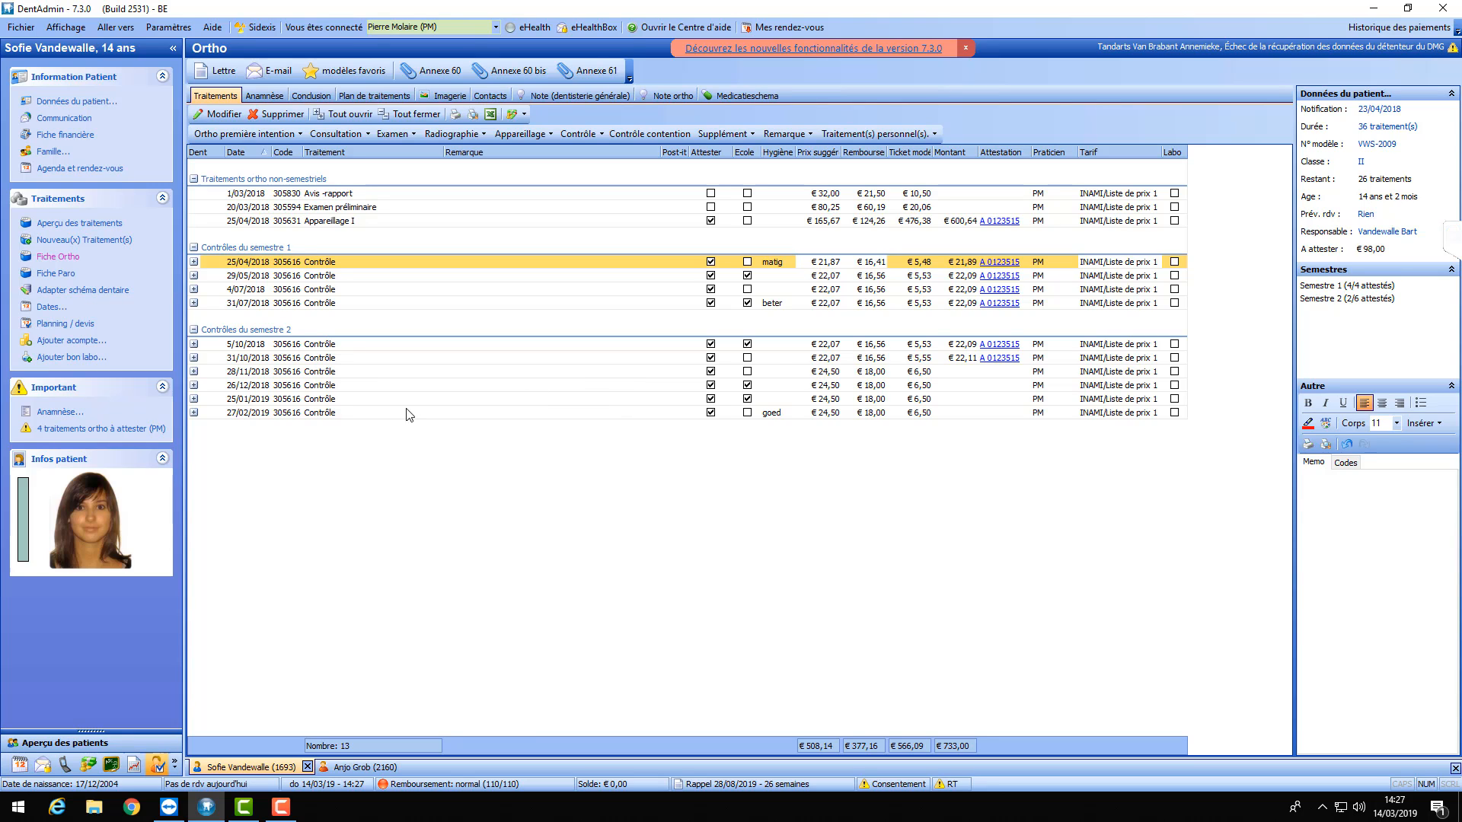
- Inspect the 27/02/2019, 25/01/2019, 26/12/2018, 28/11/2018 and 5/10/2018 control details
left_click(194, 412)
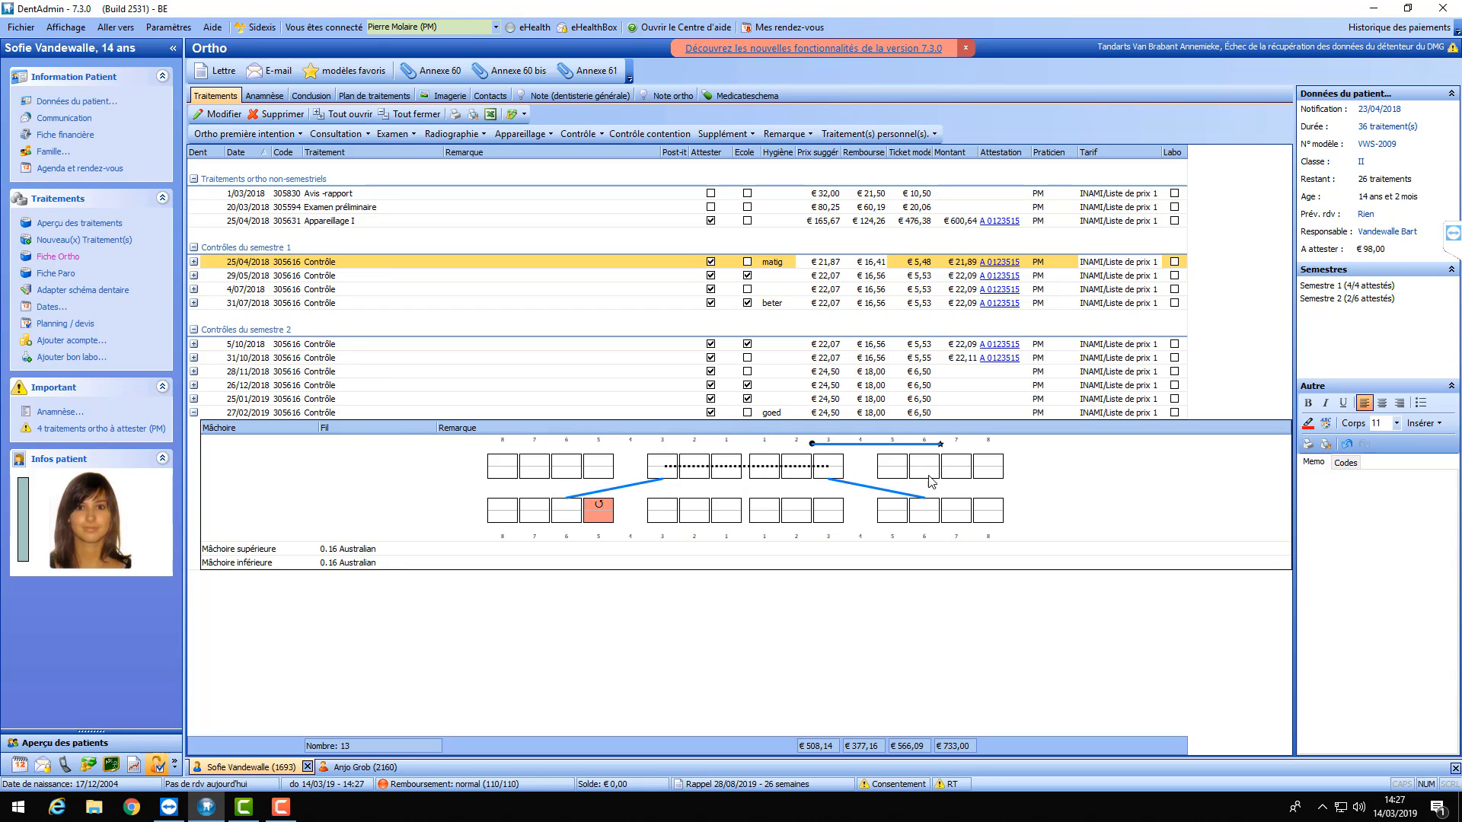
left_click(194, 399)
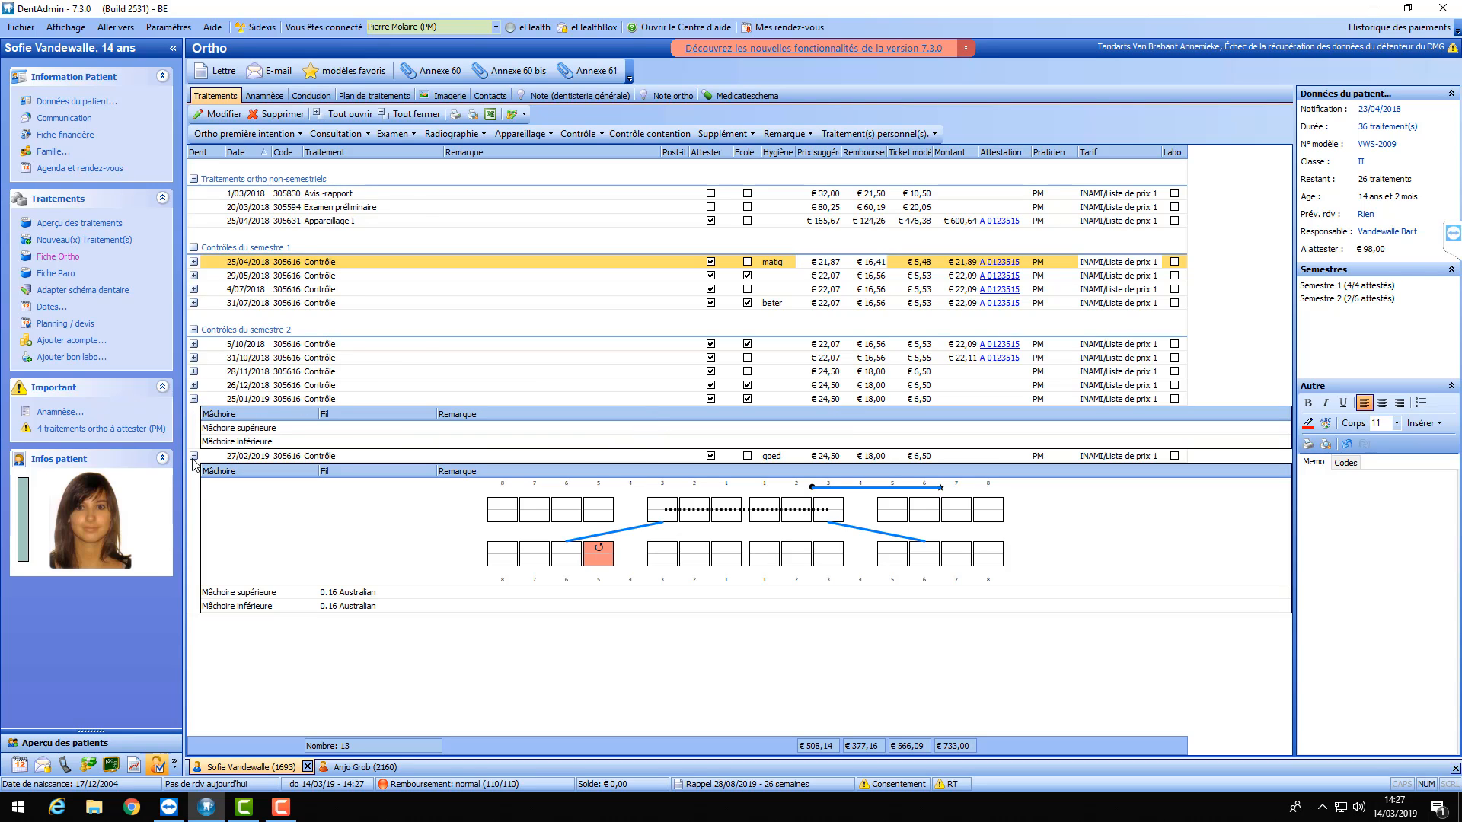
left_click(194, 457)
left_click(194, 399)
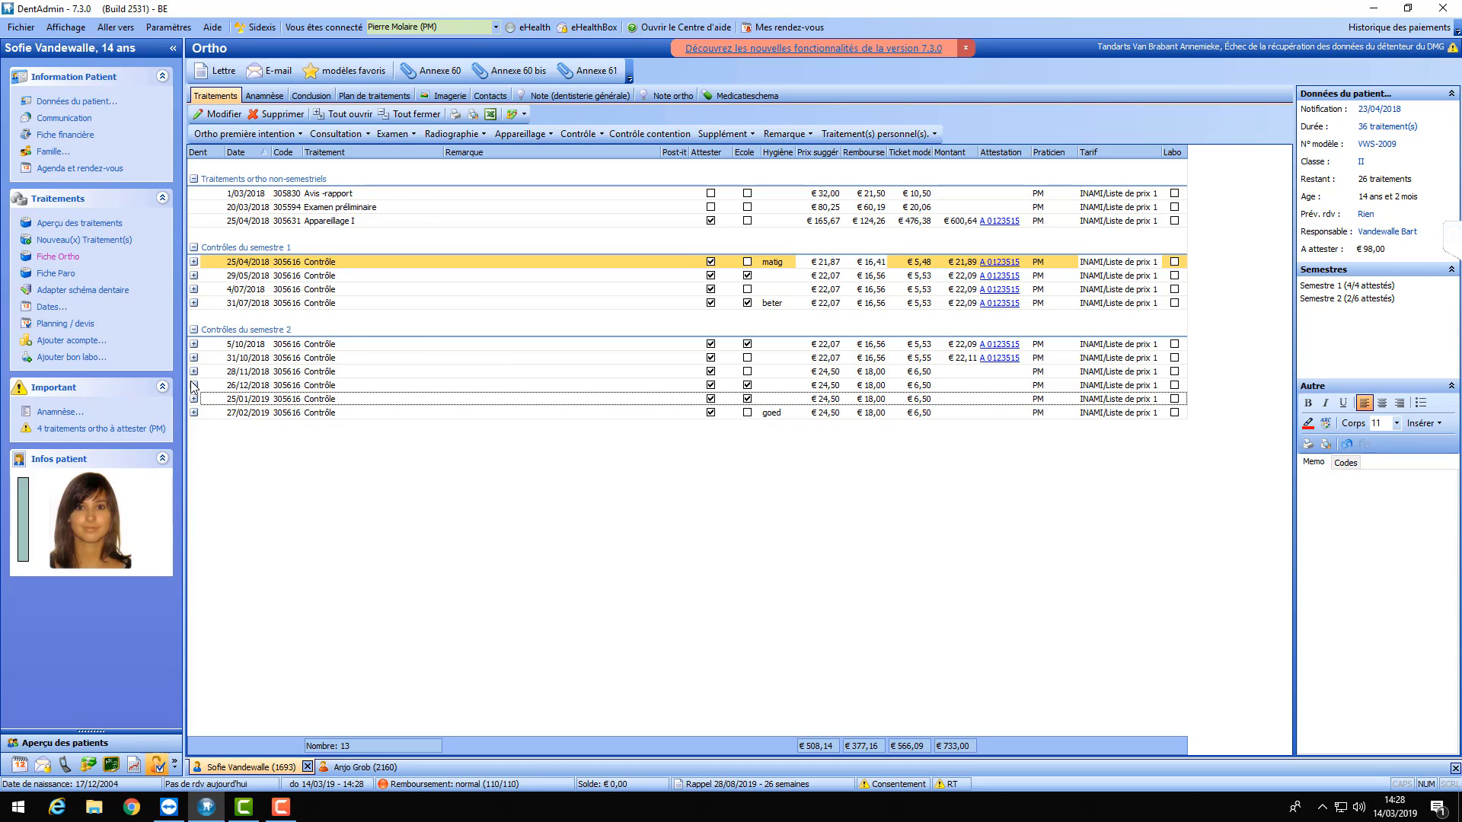
left_click(194, 385)
left_click(194, 386)
left_click(194, 372)
left_click(194, 344)
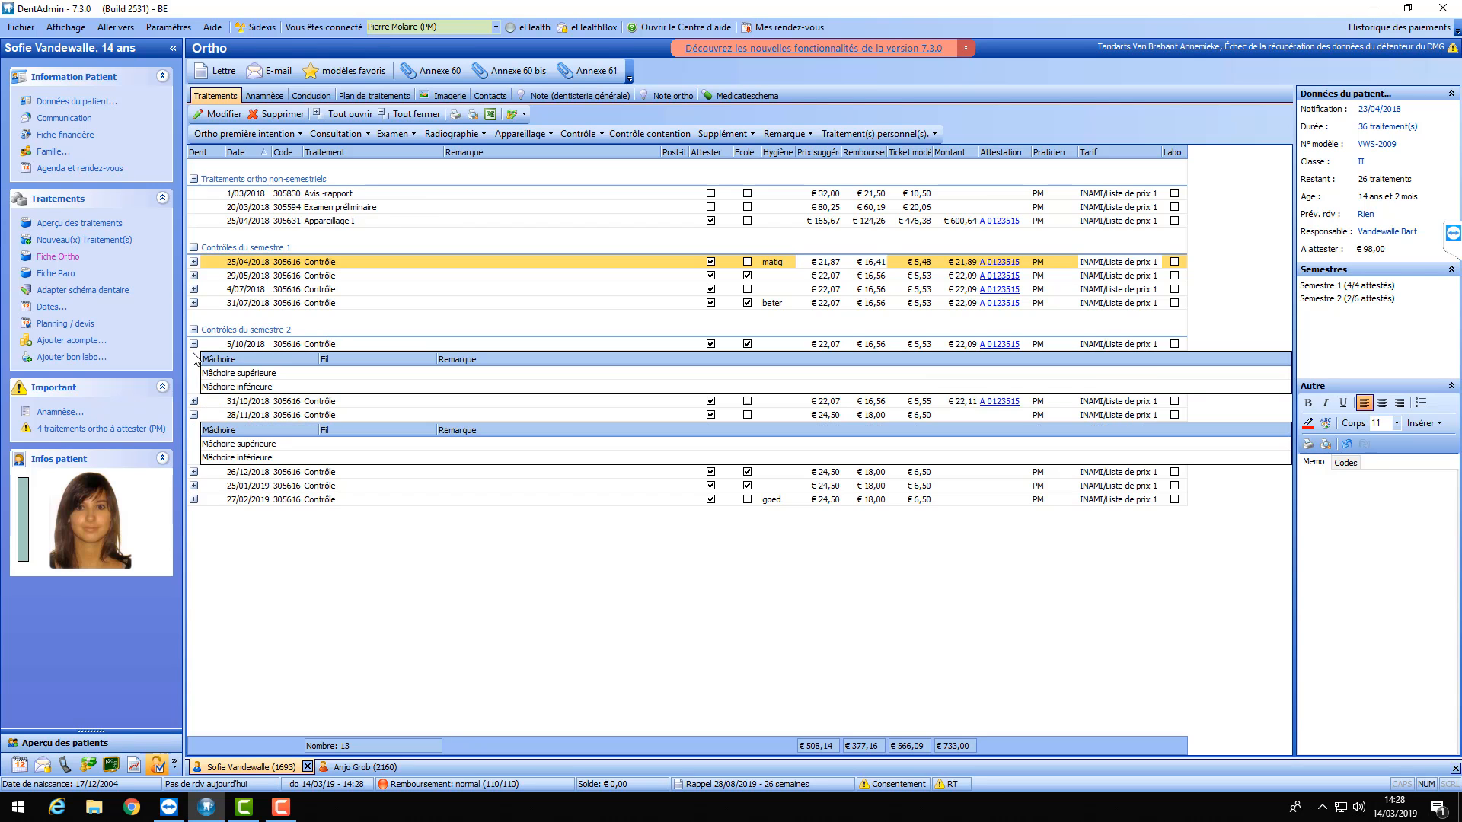
left_click(194, 344)
left_click(194, 371)
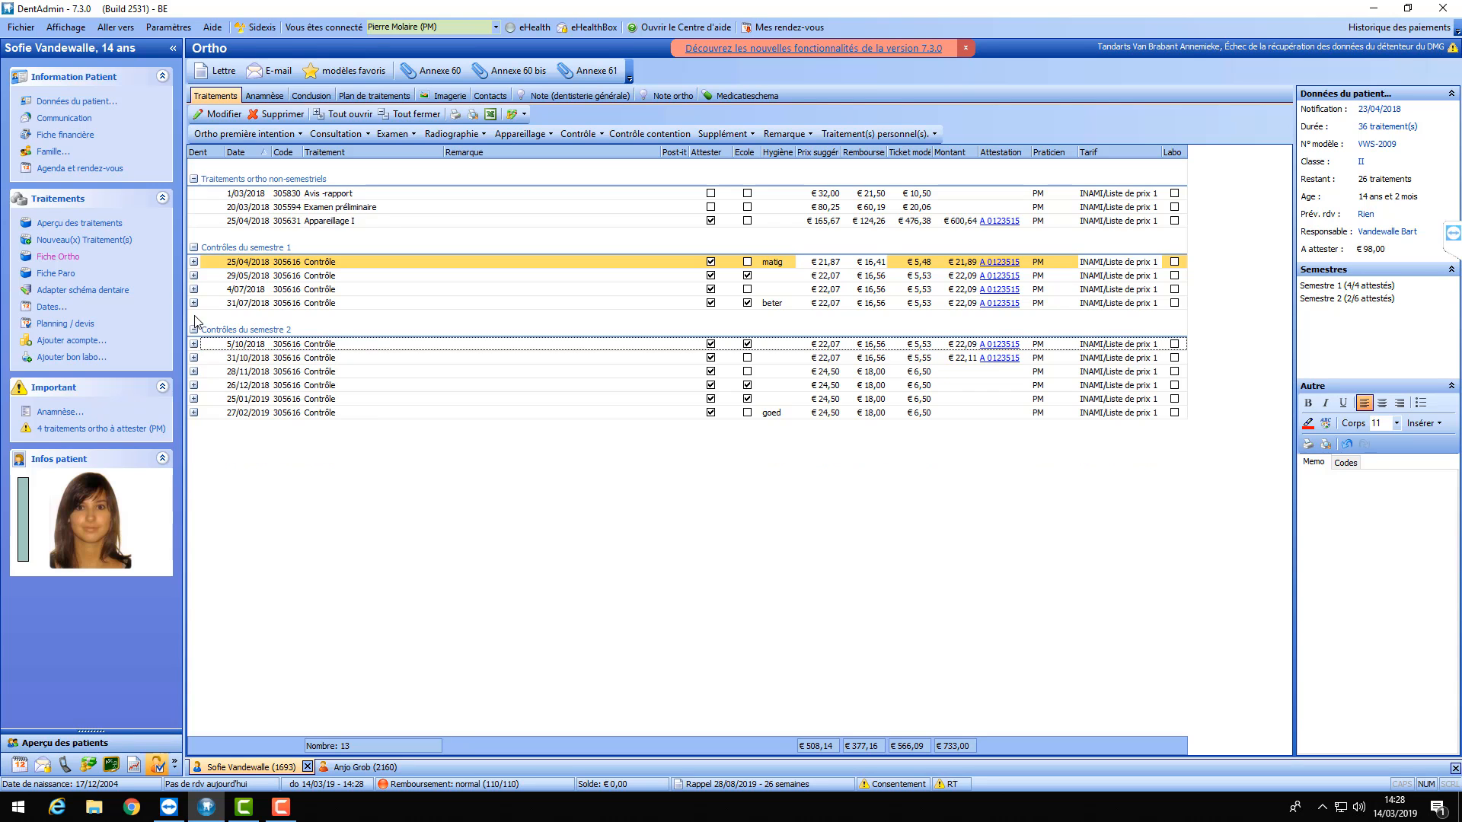
- Check the 31/07, 25/04 and 29/05/2018 controls, leaving 27/02/2019's 0.16 Australian chart expanded
left_click(194, 303)
left_click(194, 303)
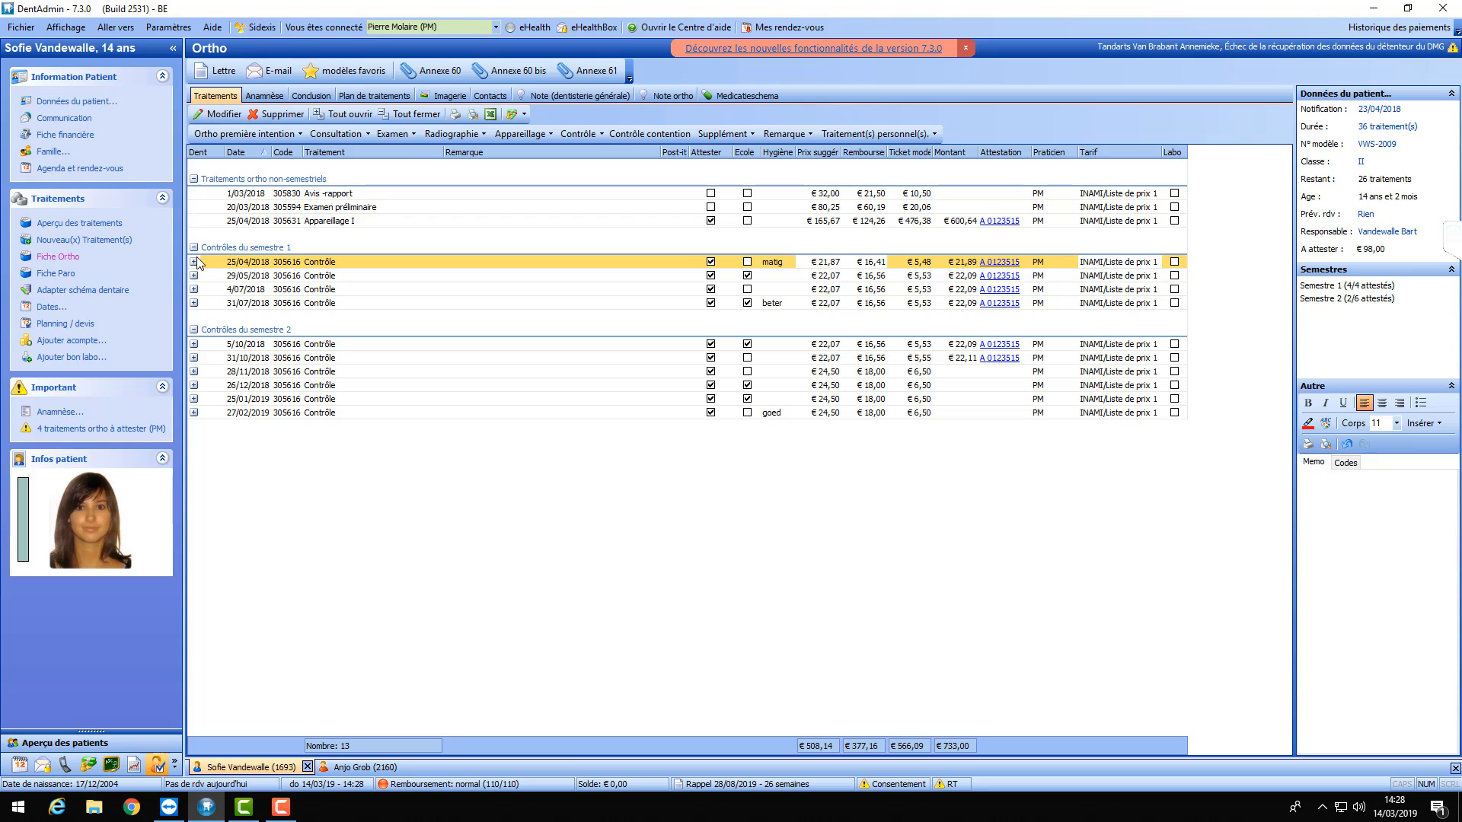
left_click(194, 262)
left_click(194, 262)
left_click(194, 275)
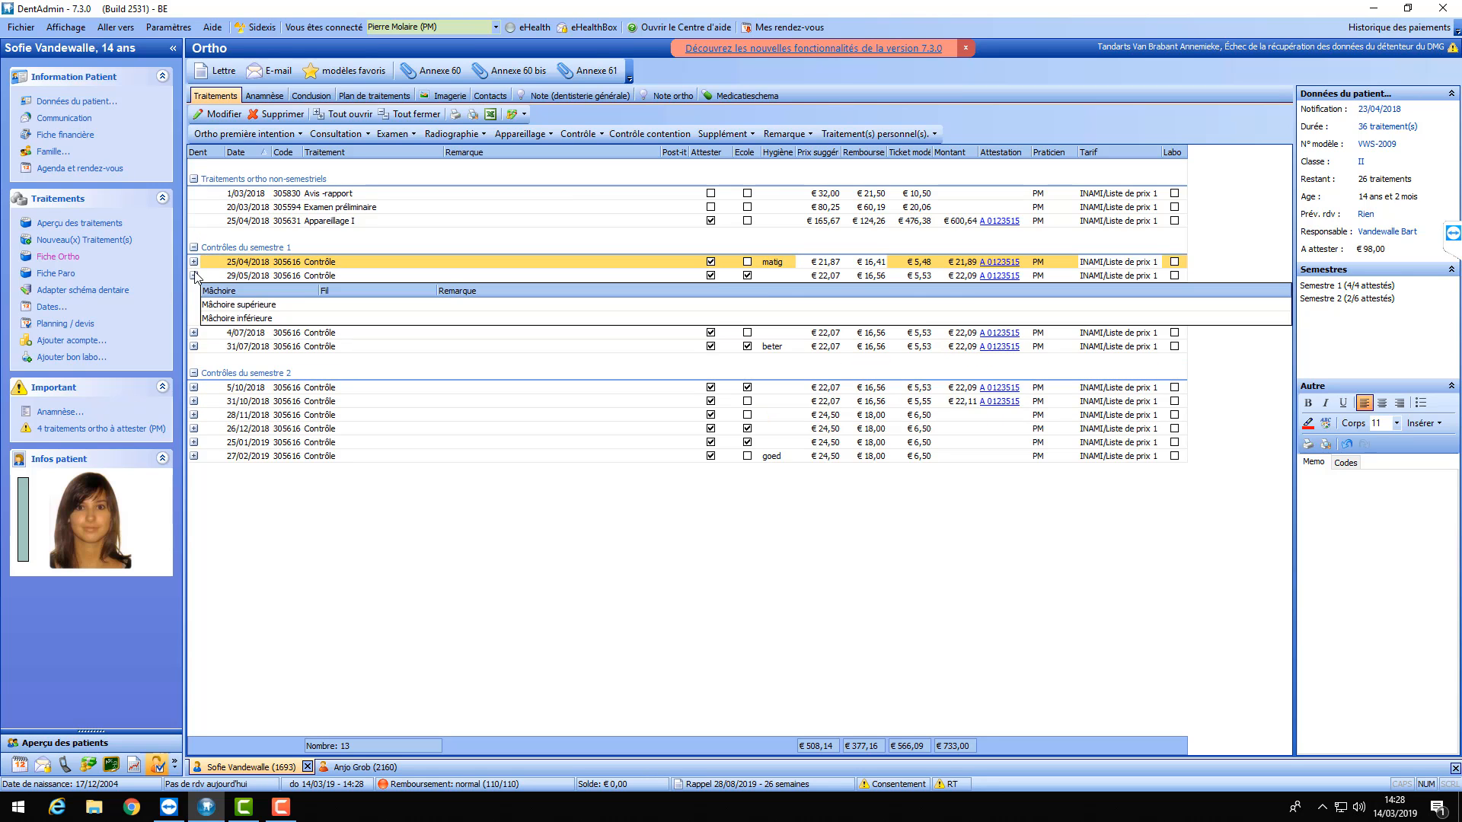
left_click(194, 276)
left_click(194, 412)
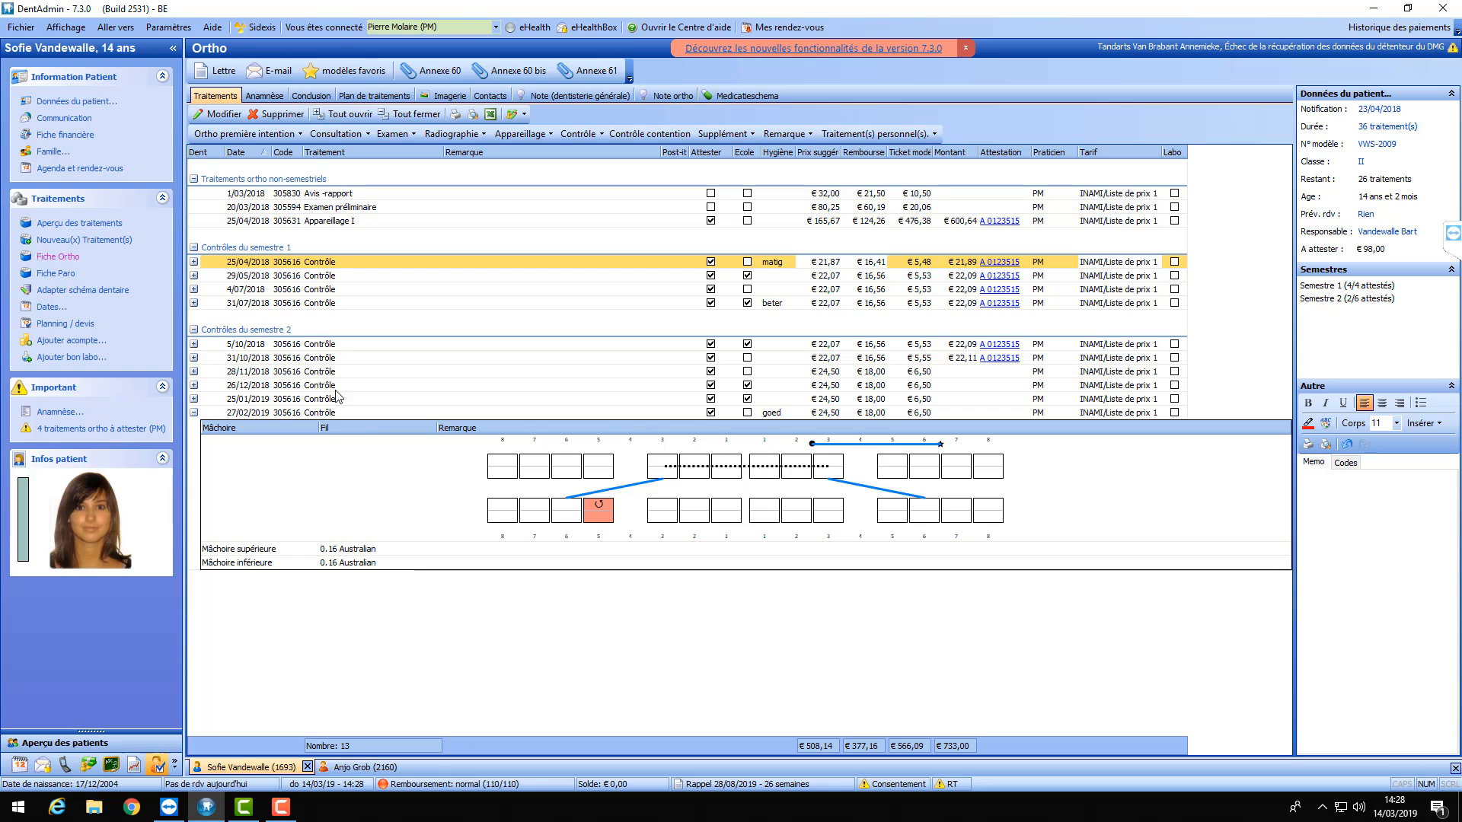
left_click(195, 413)
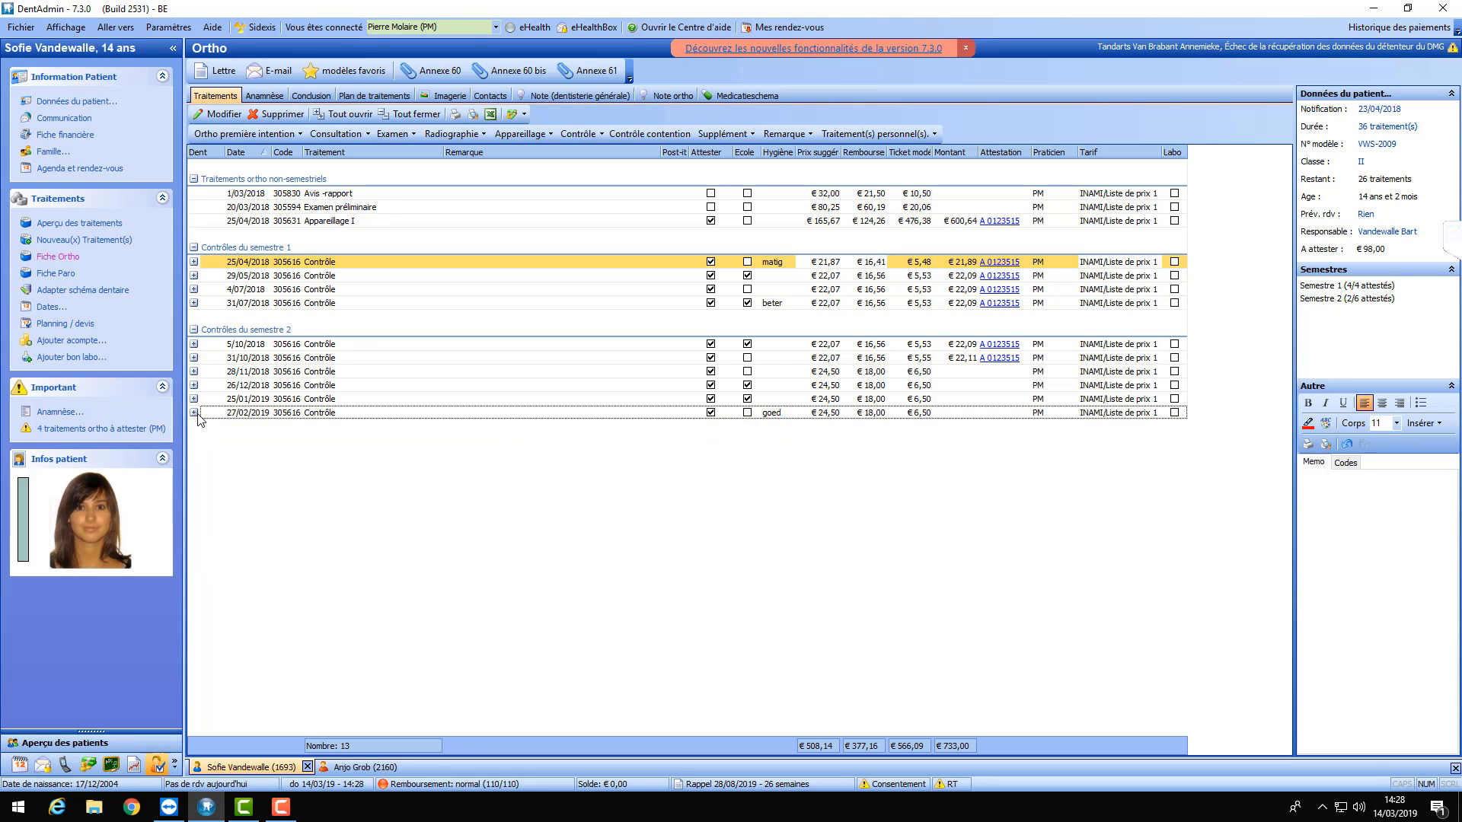
left_click(194, 413)
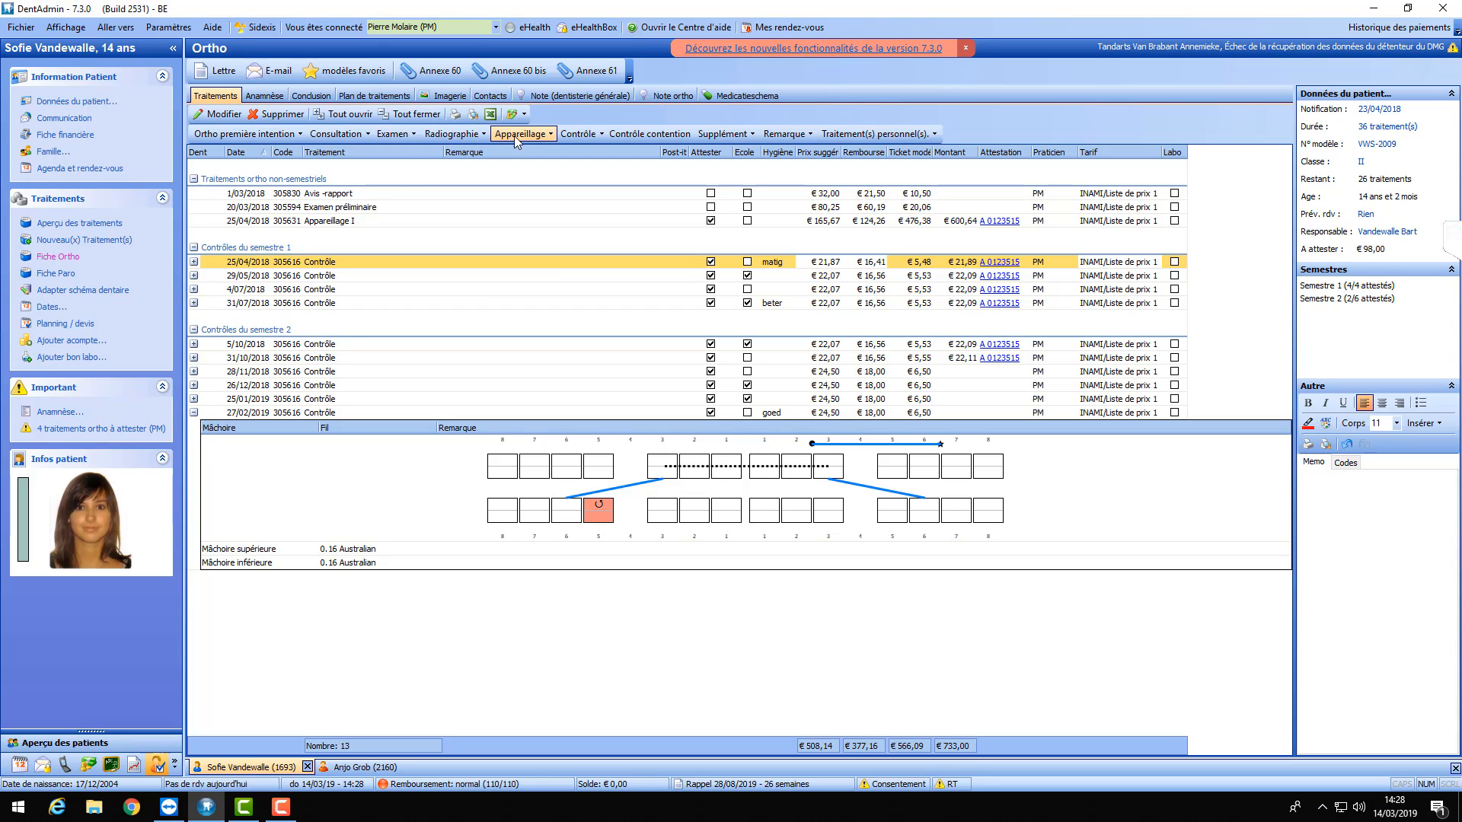
- Add a standard Contrôle for 14/03/2019 and shift its materials dialog slightly right
left_click(602, 138)
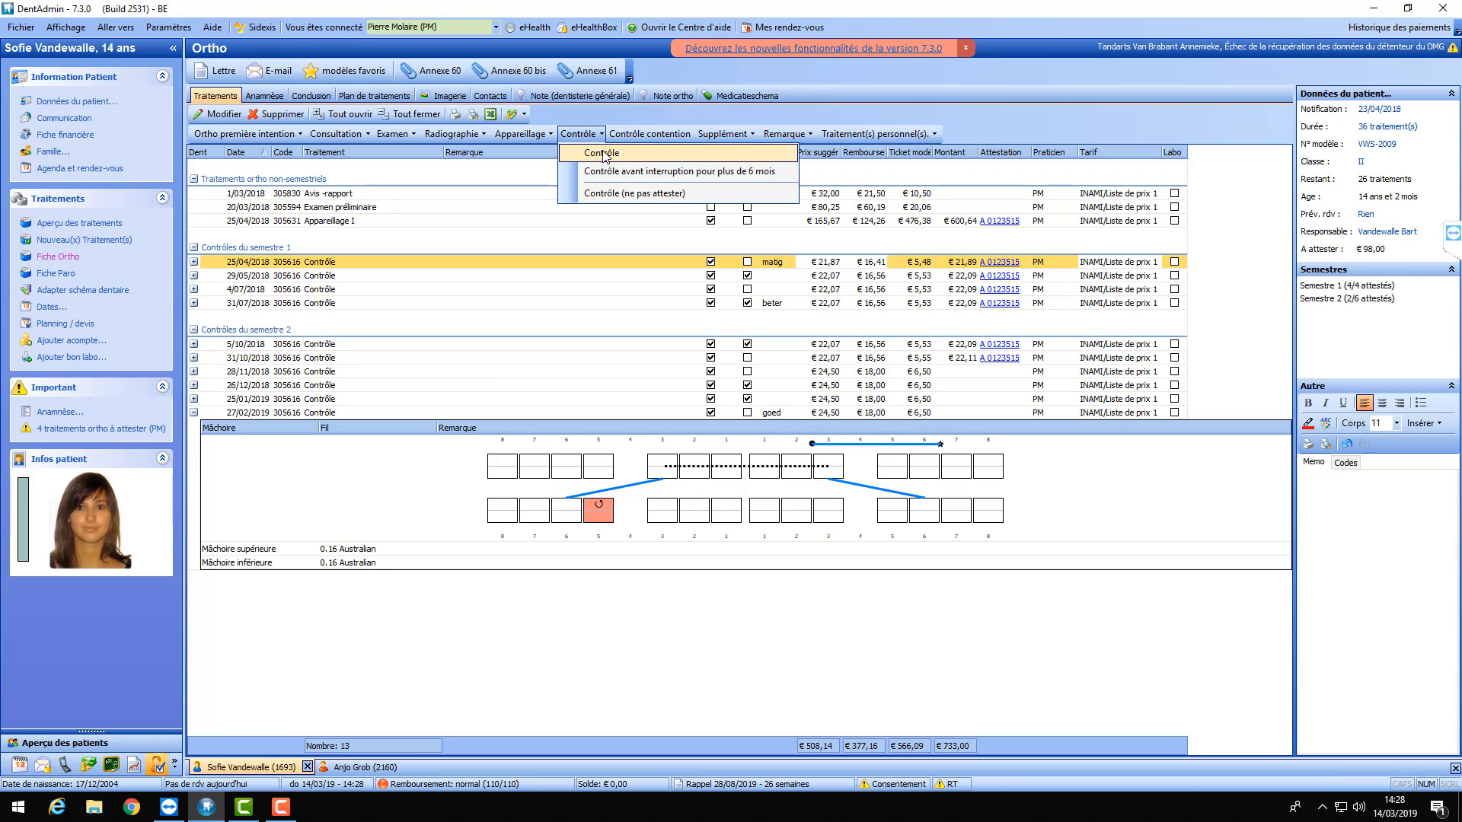
left_click(603, 153)
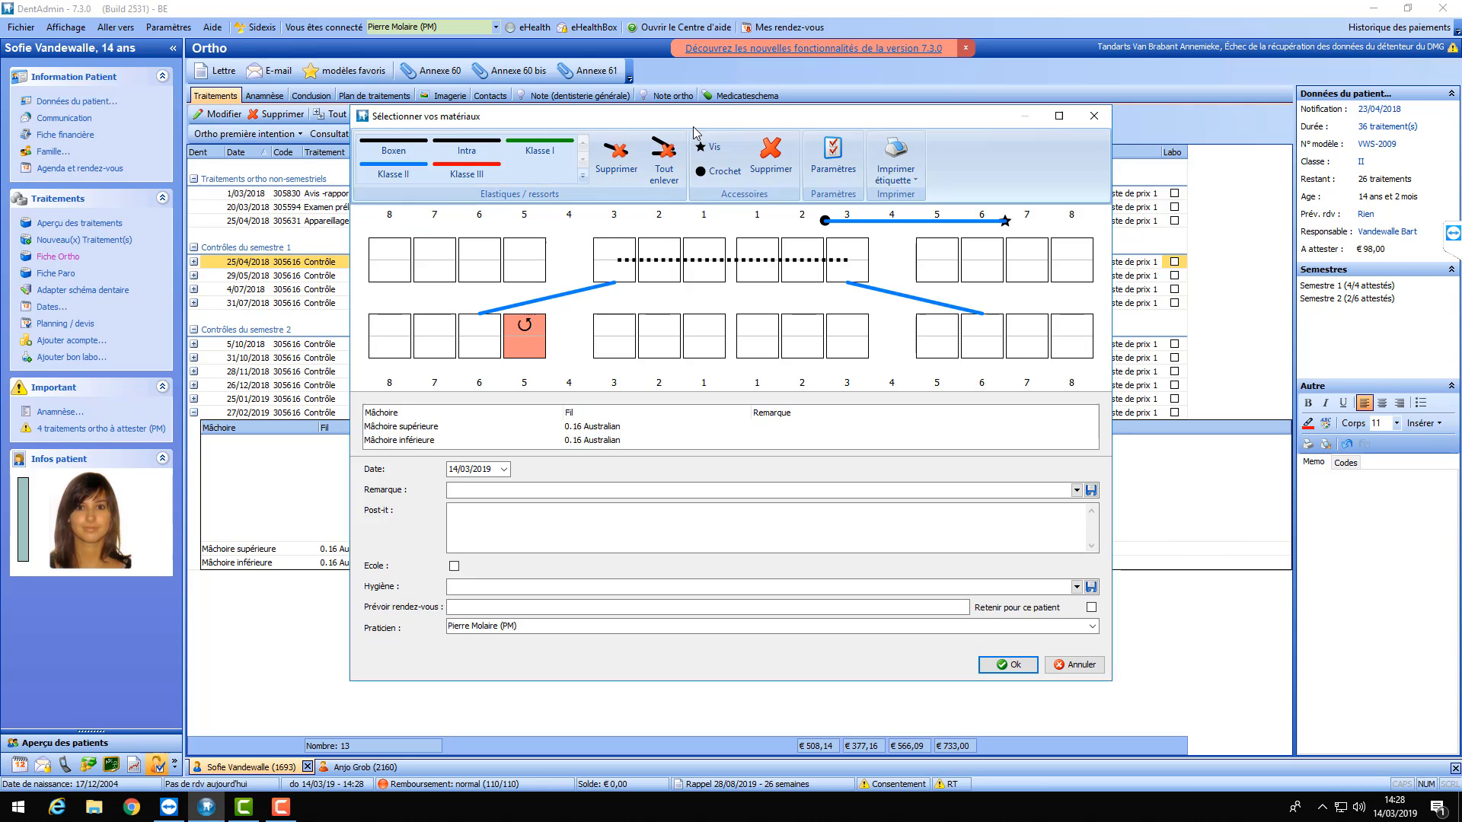
left_click_drag(700, 124, 755, 122)
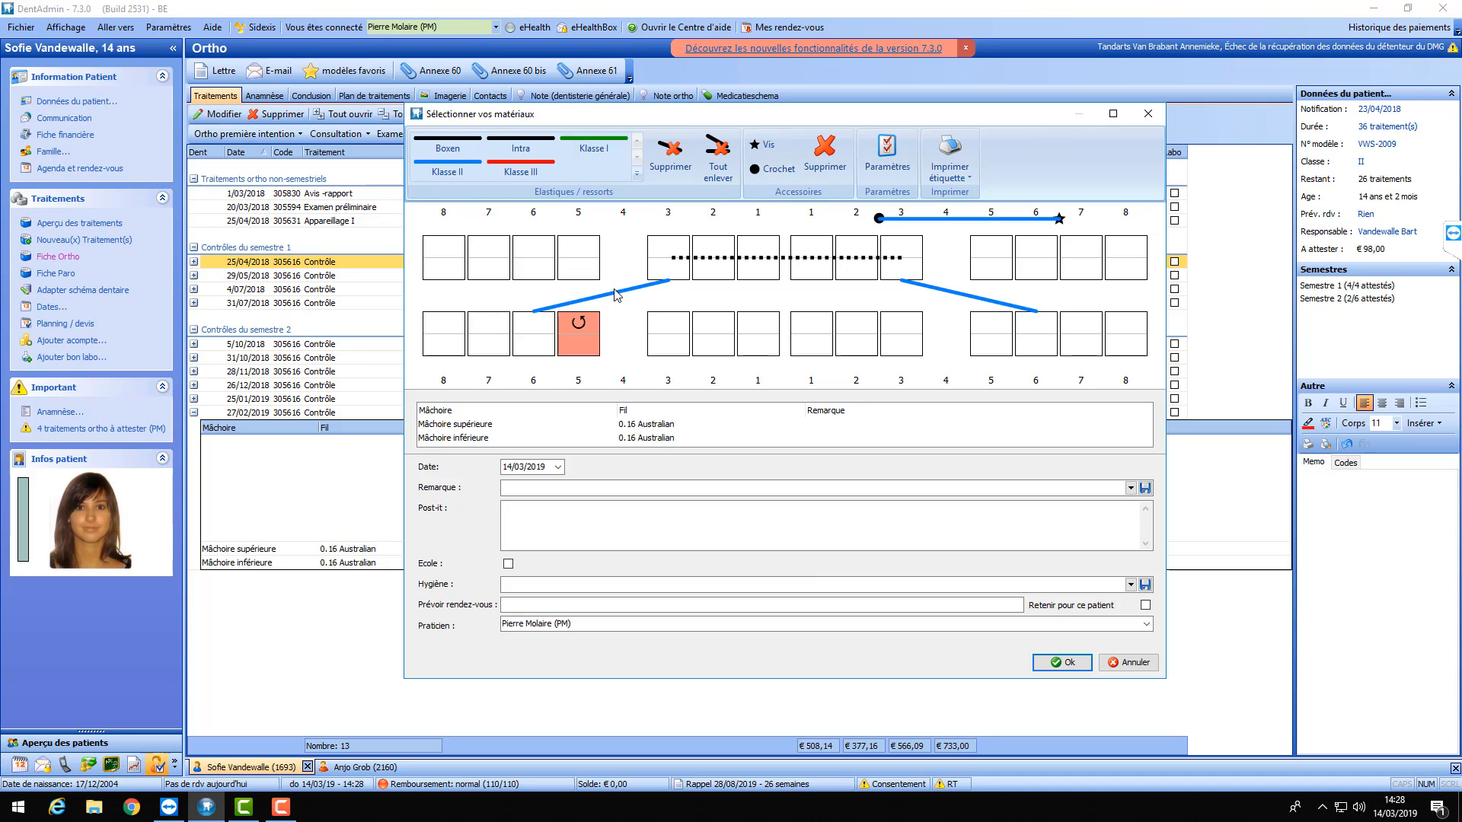
- Keep the 14/03/2019 control date and remove all elastics and springs from the chart
left_click(558, 466)
left_click(558, 467)
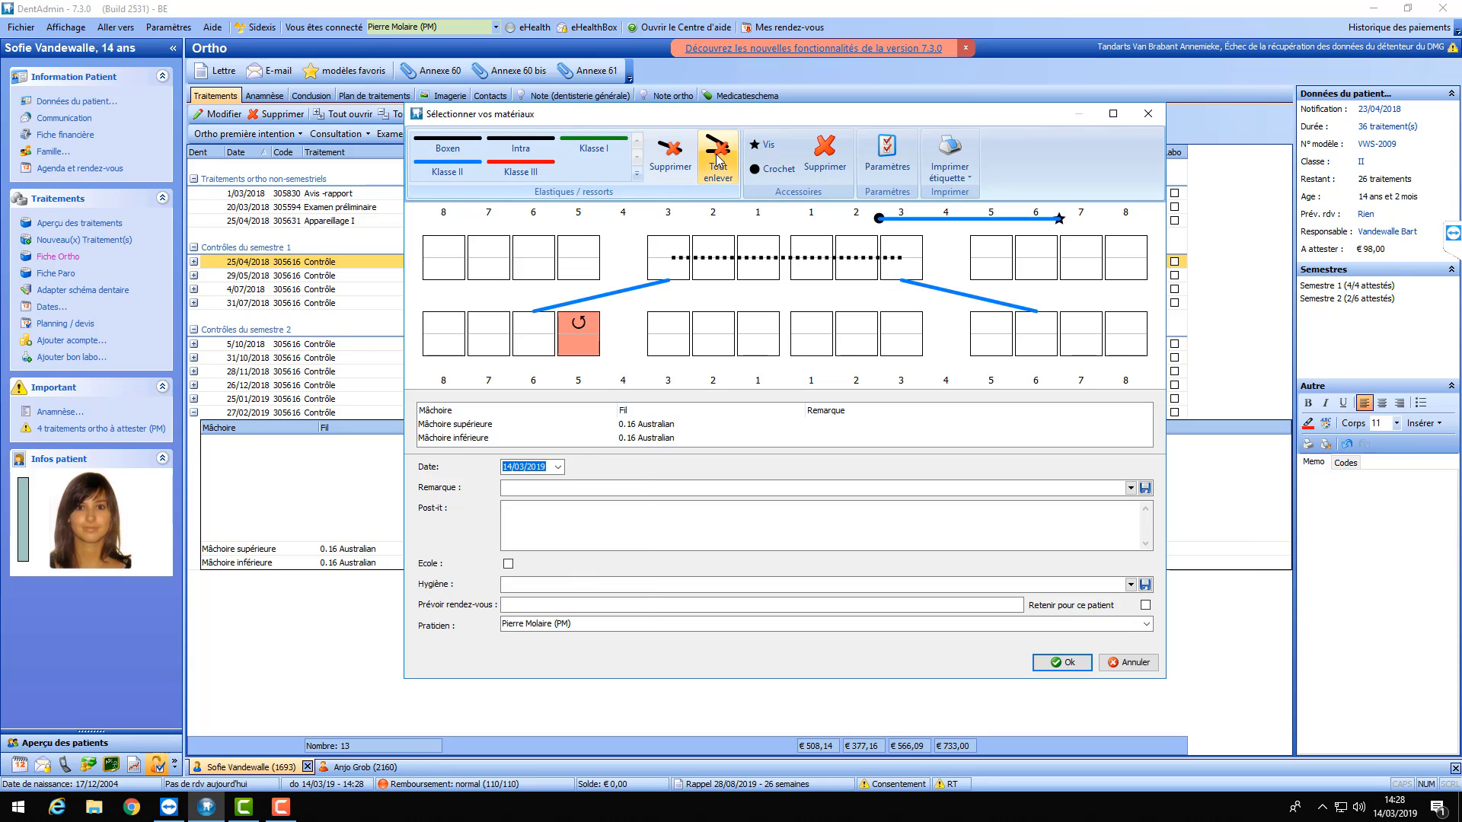
left_click(715, 154)
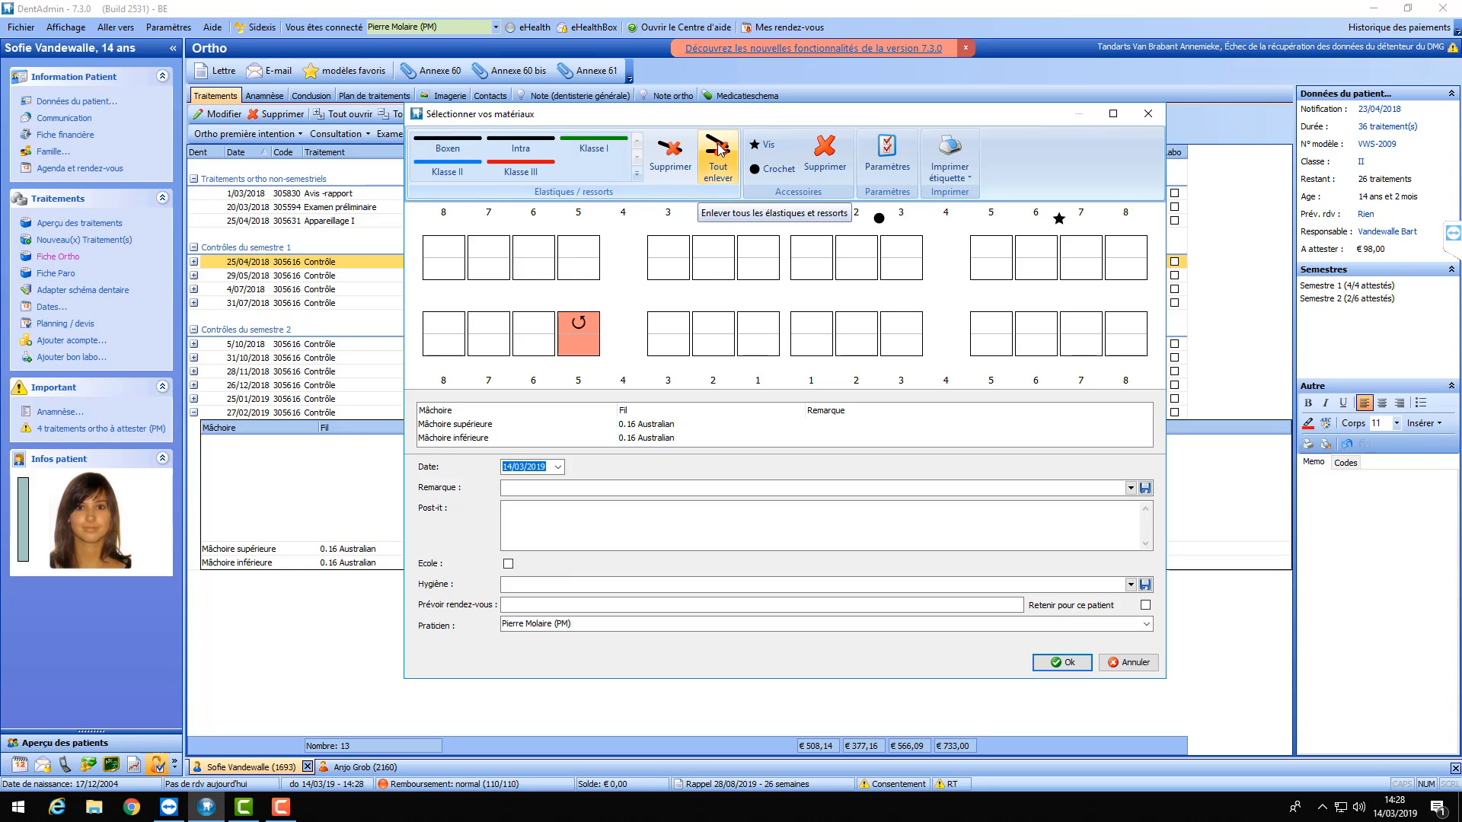
- Delete the hook above upper tooth 3 and the screw above upper tooth 7
left_click(825, 156)
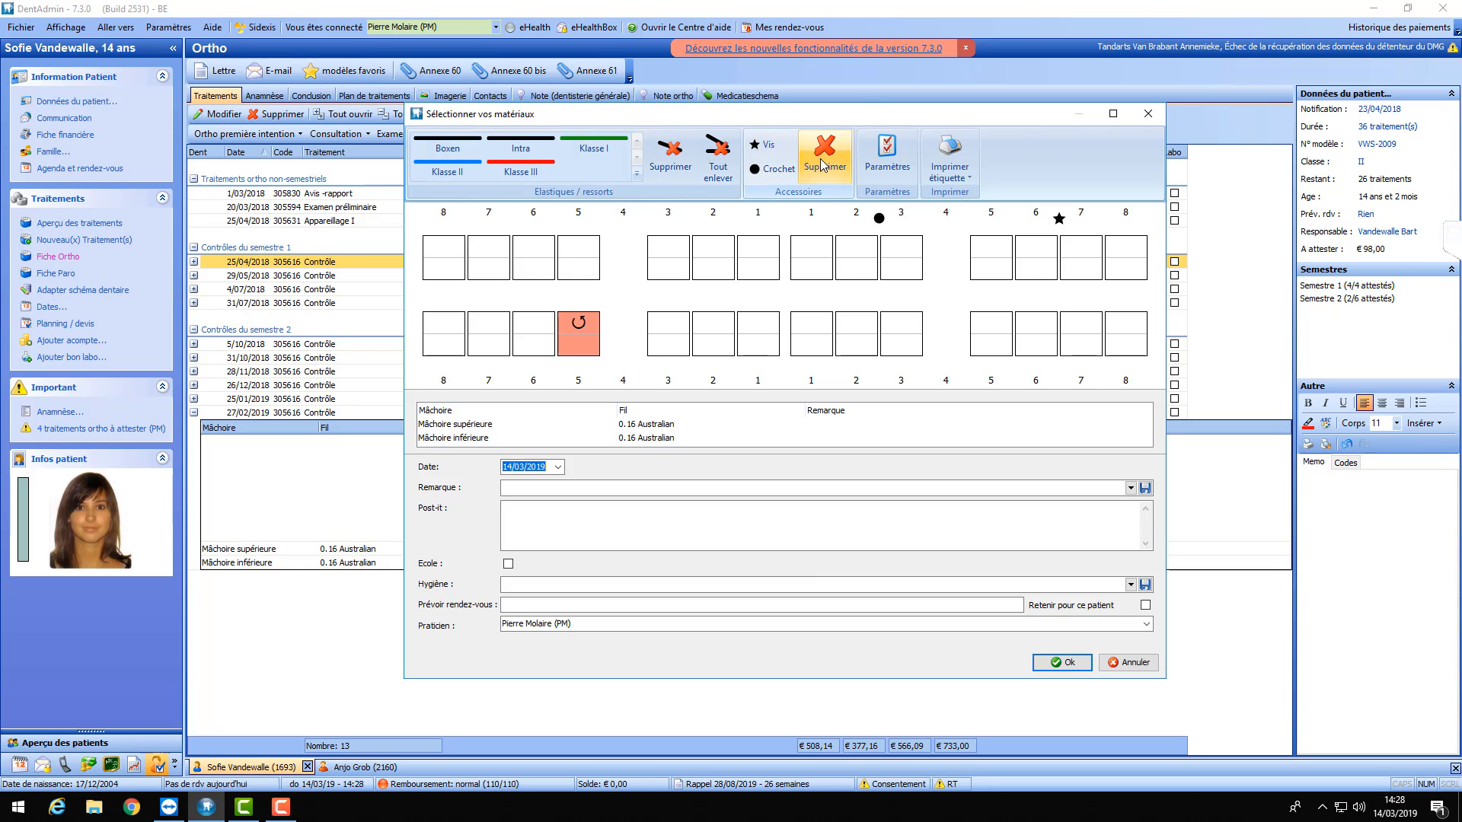
left_click(880, 219)
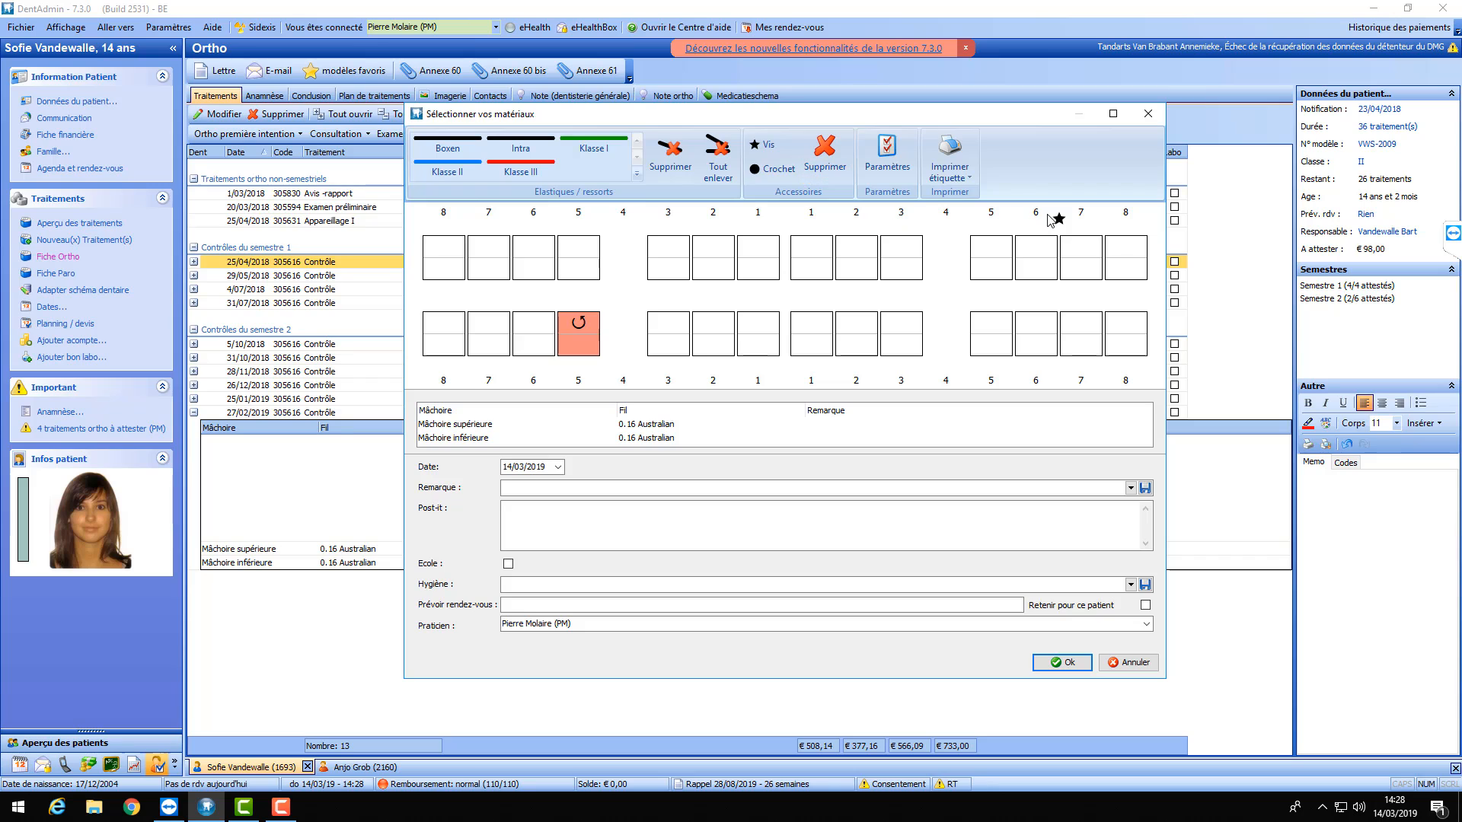
left_click(764, 149)
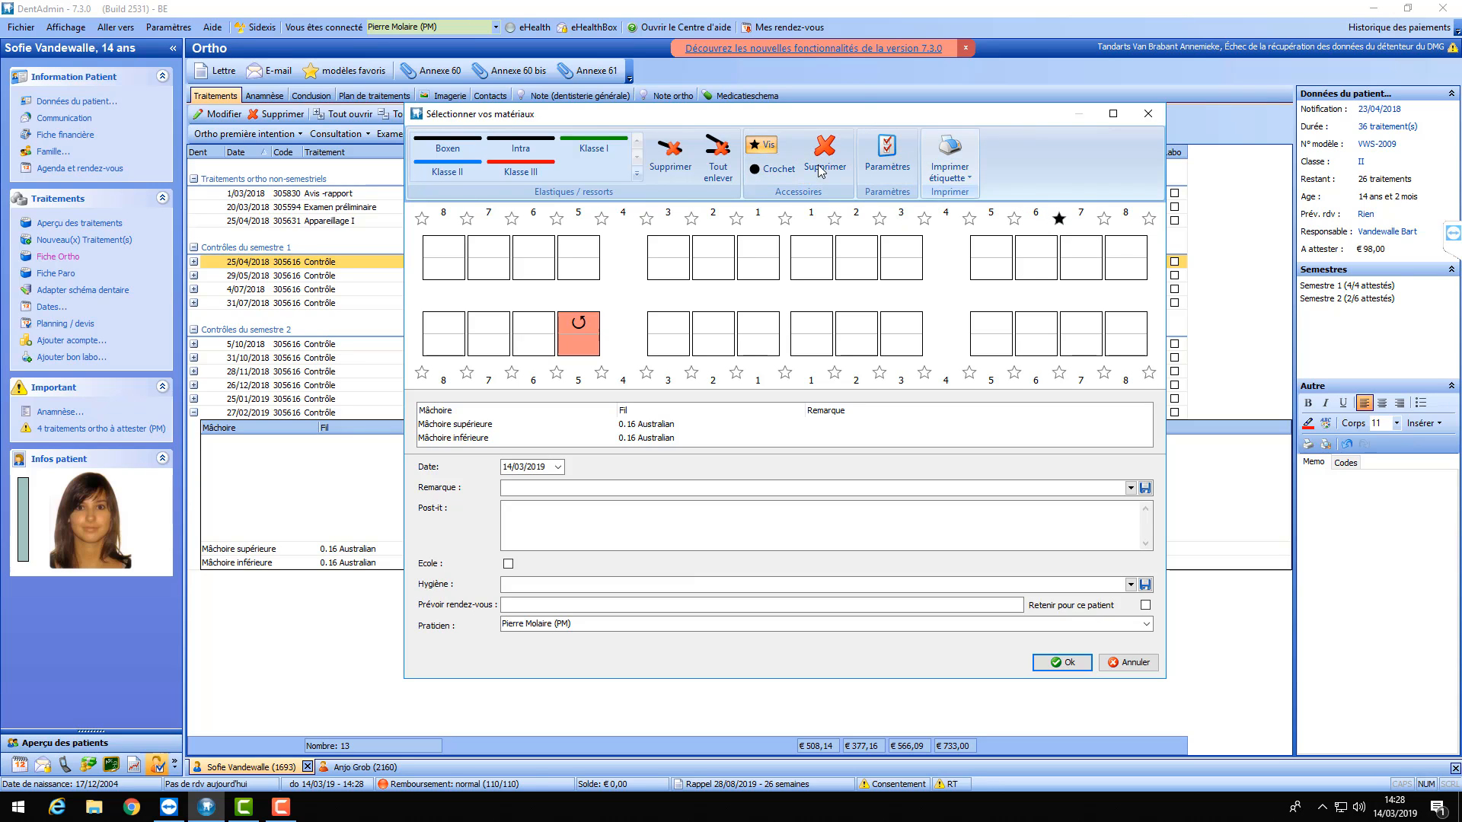
left_click(829, 156)
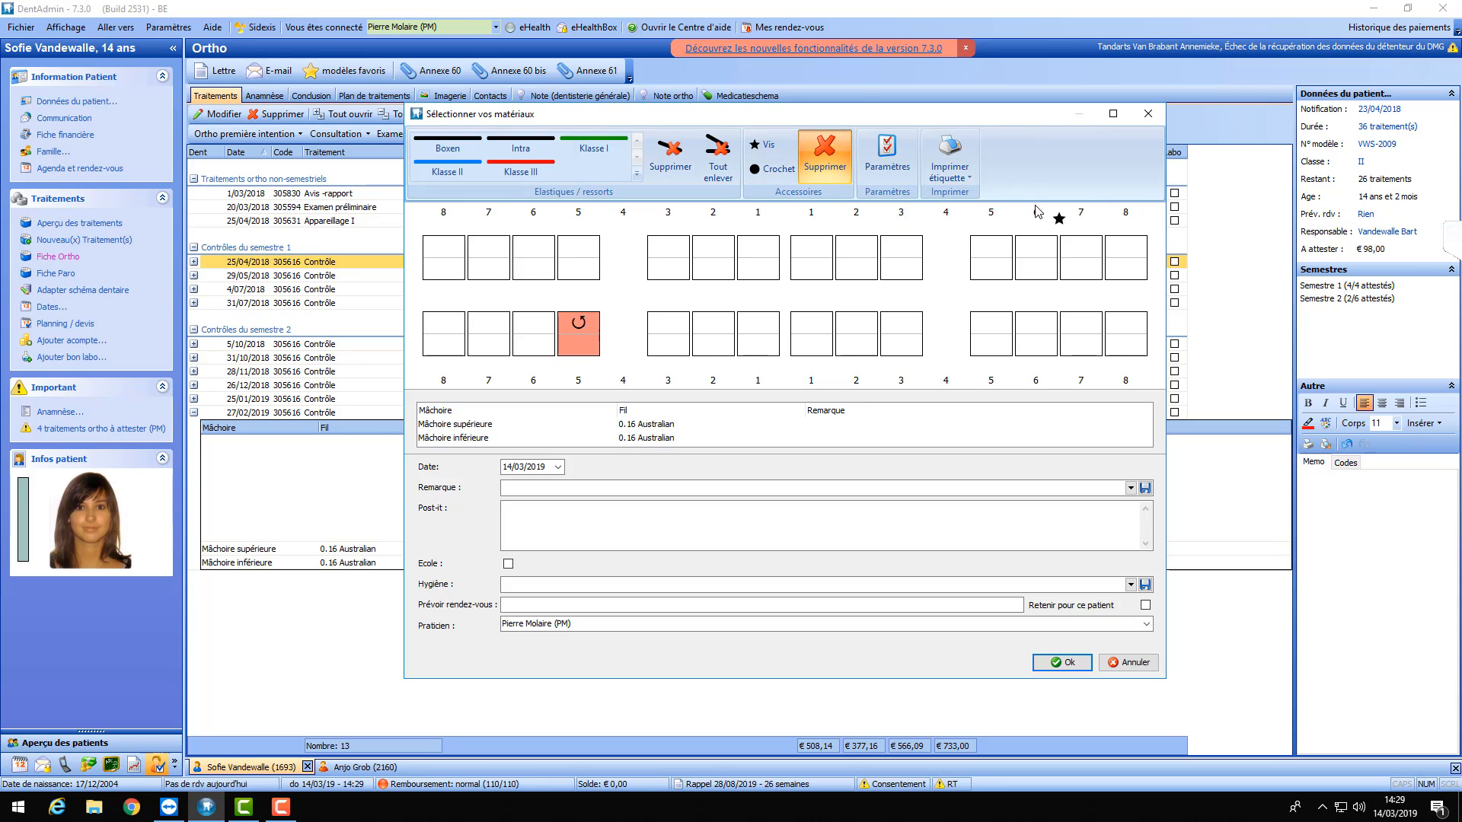
left_click(1059, 220)
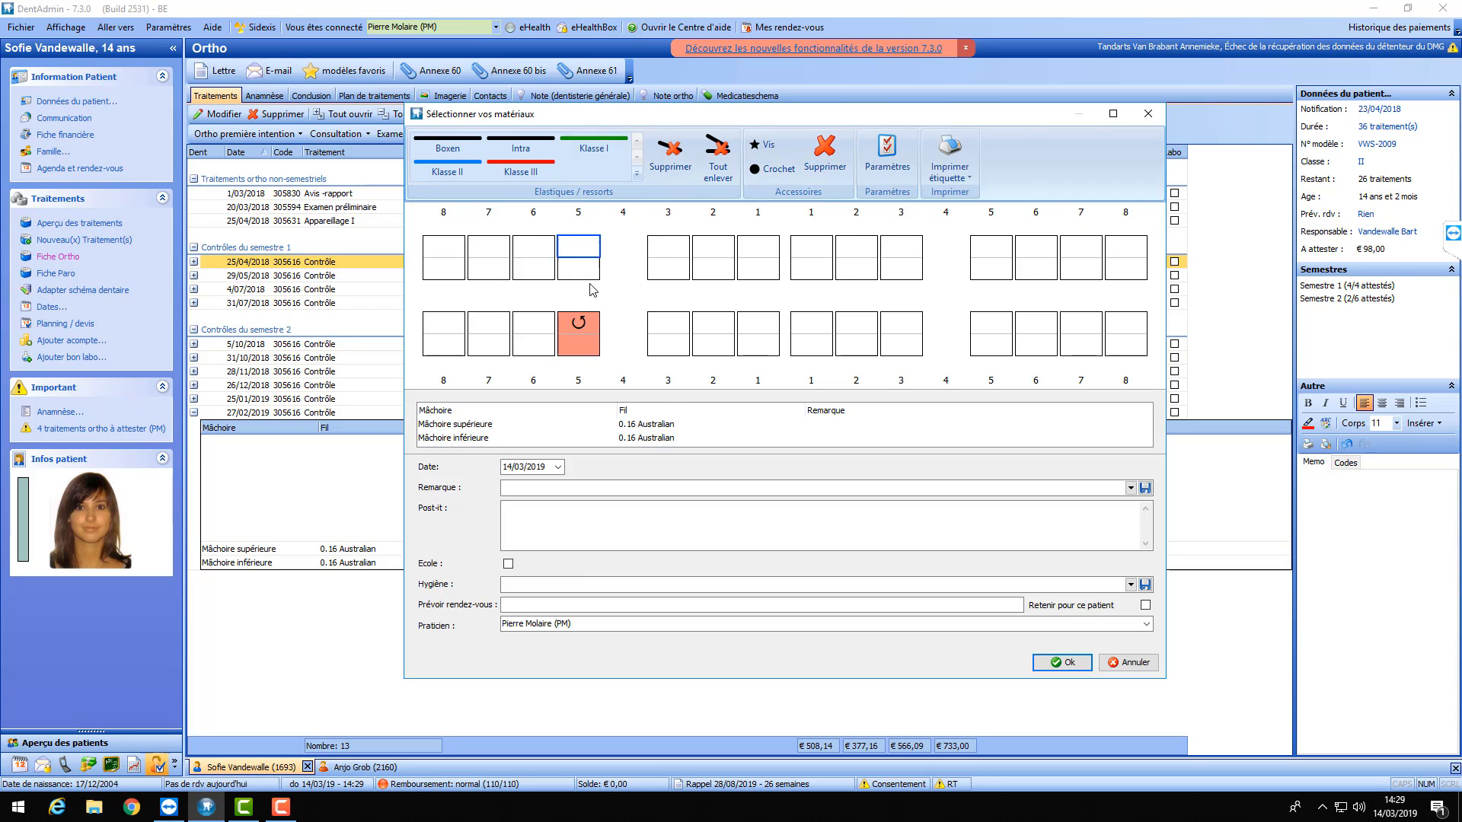
- Select the rotated lower tooth 5 on the chart
right_click(574, 344)
key("Escape")
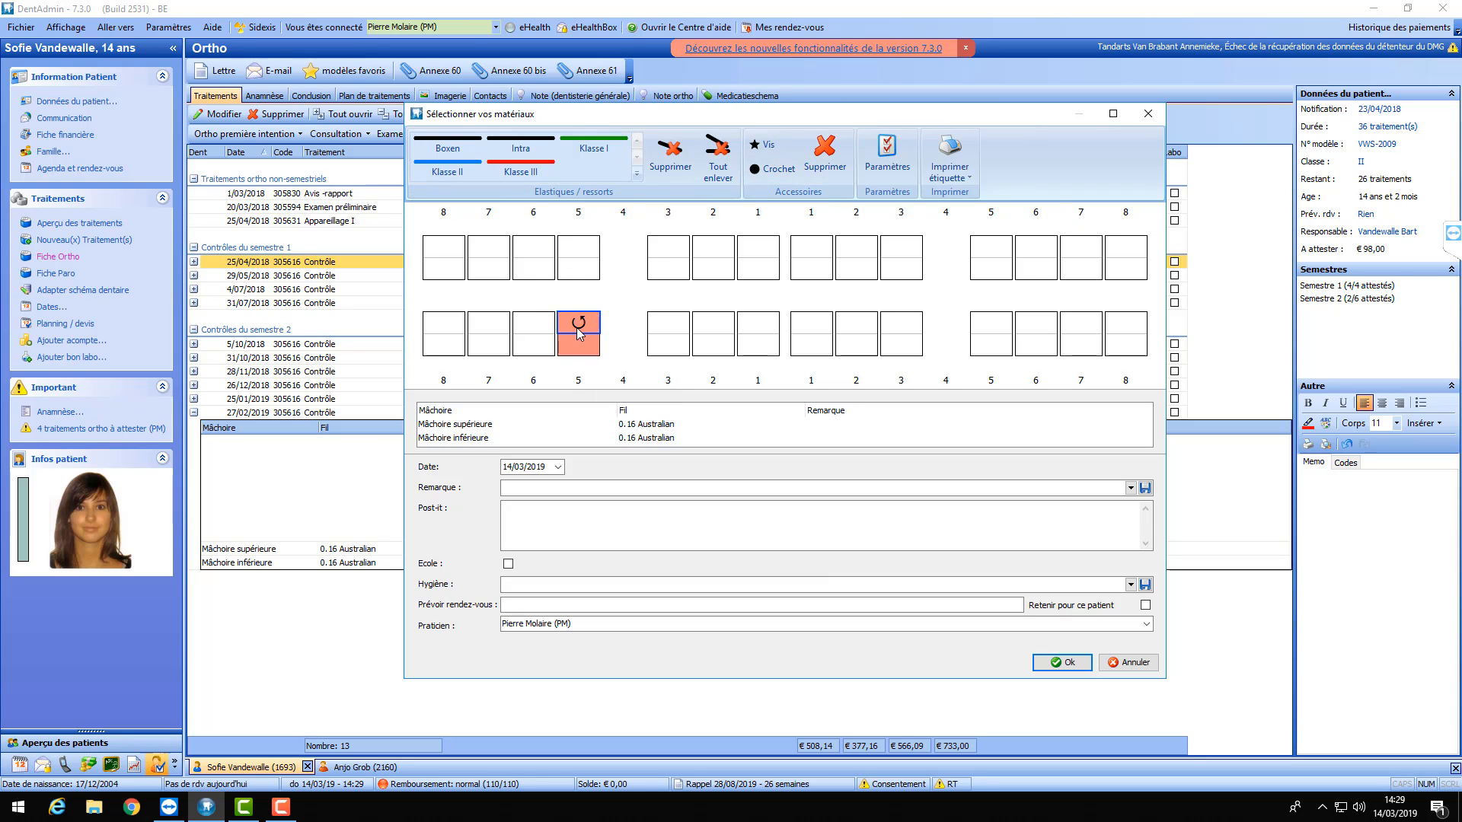
left_click(576, 350)
- Rename the yellow colour code to 'Obturation' and confirm the colour codes
right_click(580, 246)
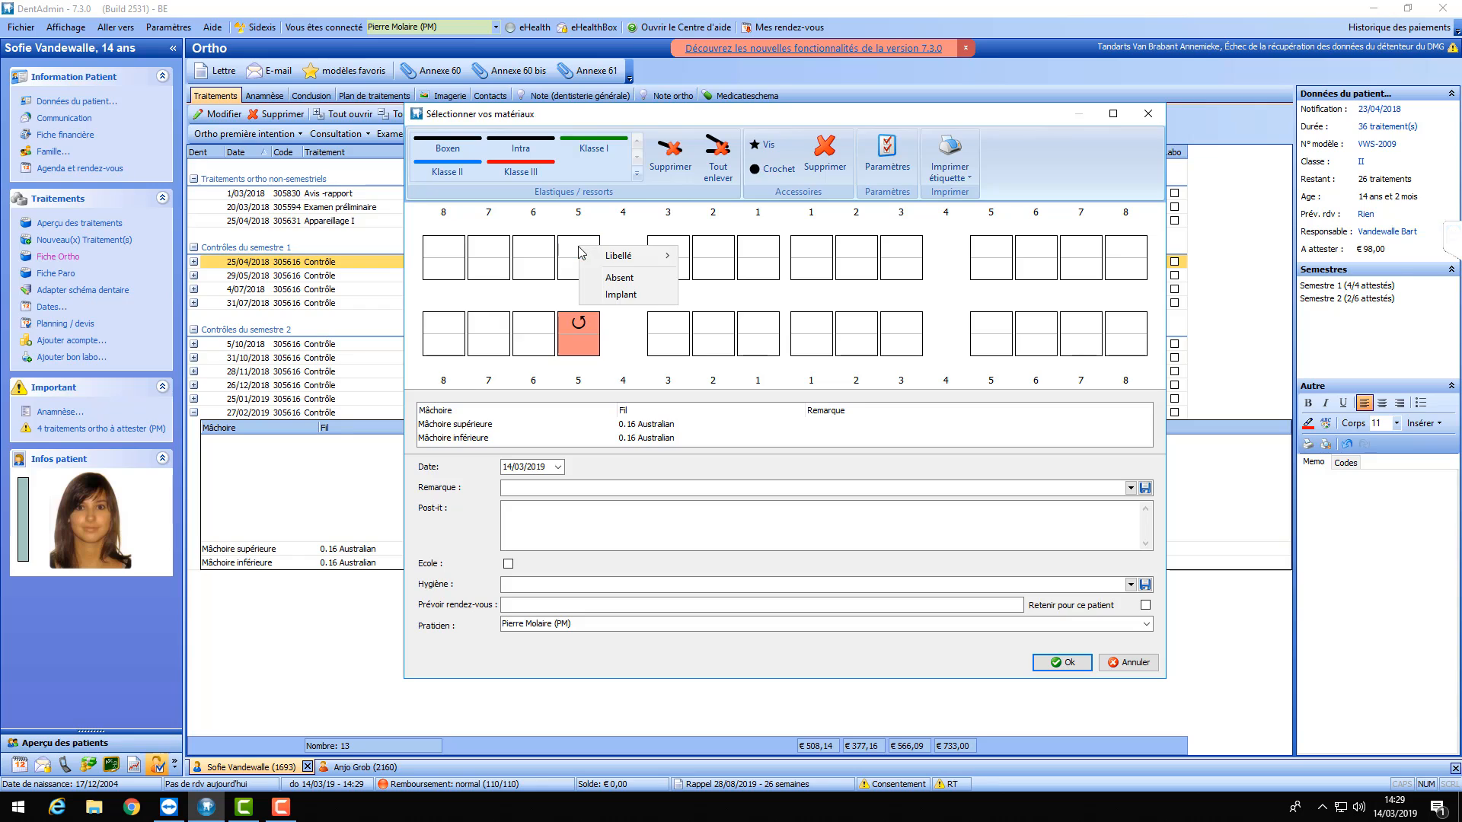
mouse_move(618, 260)
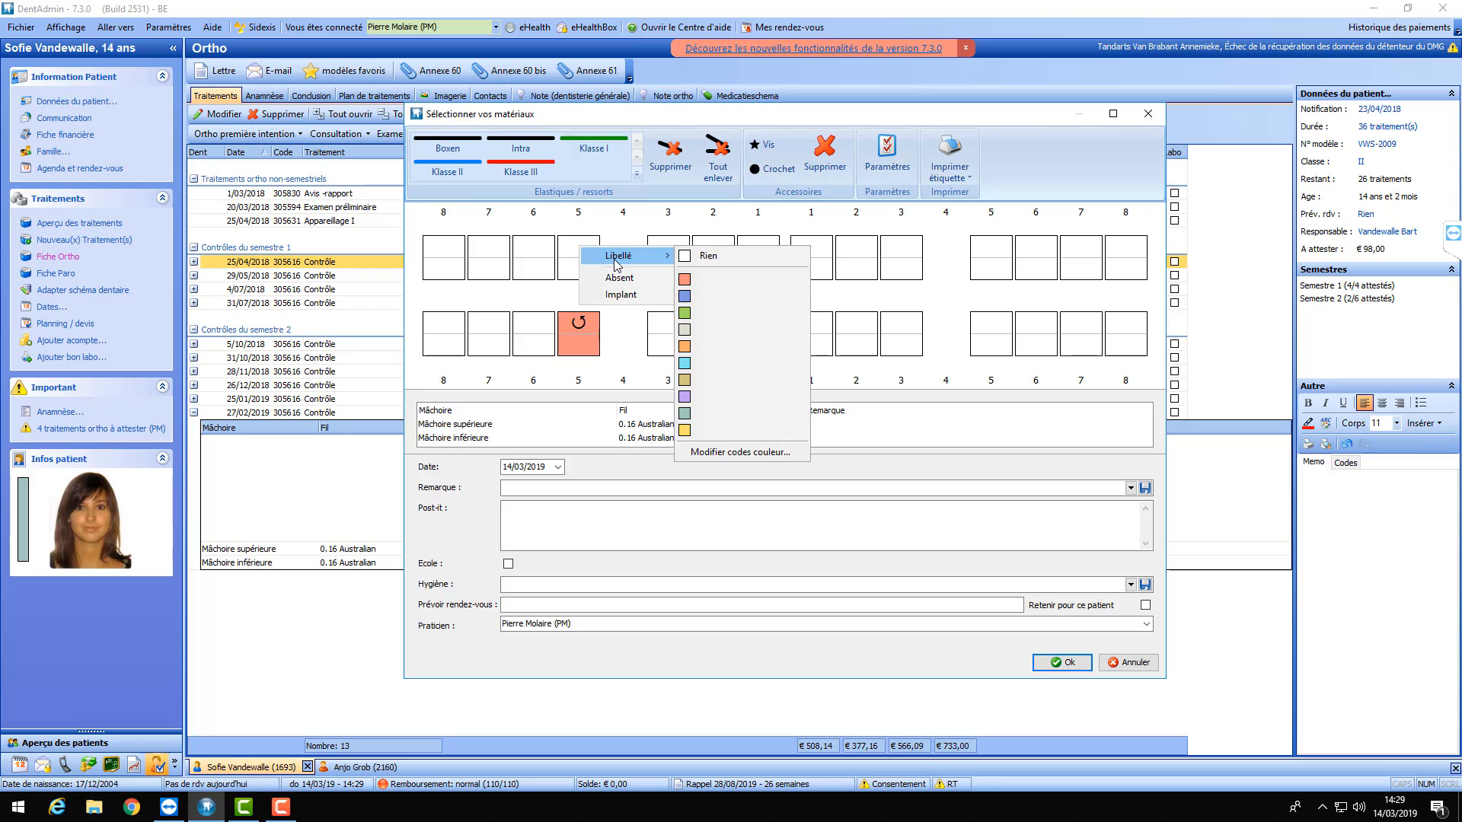
left_click(725, 453)
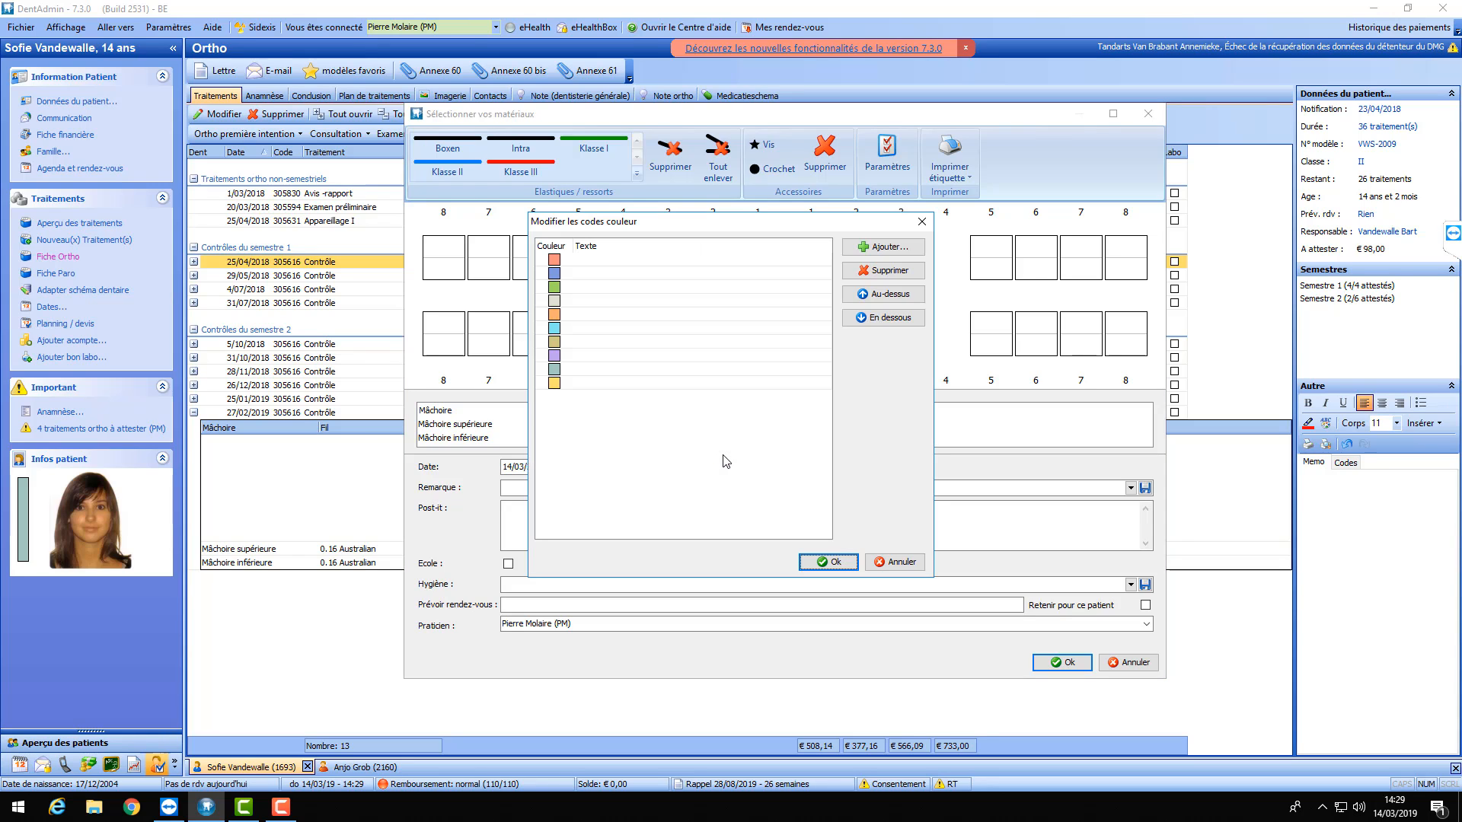
left_click_drag(670, 221, 839, 205)
left_click(810, 242)
left_click(809, 244)
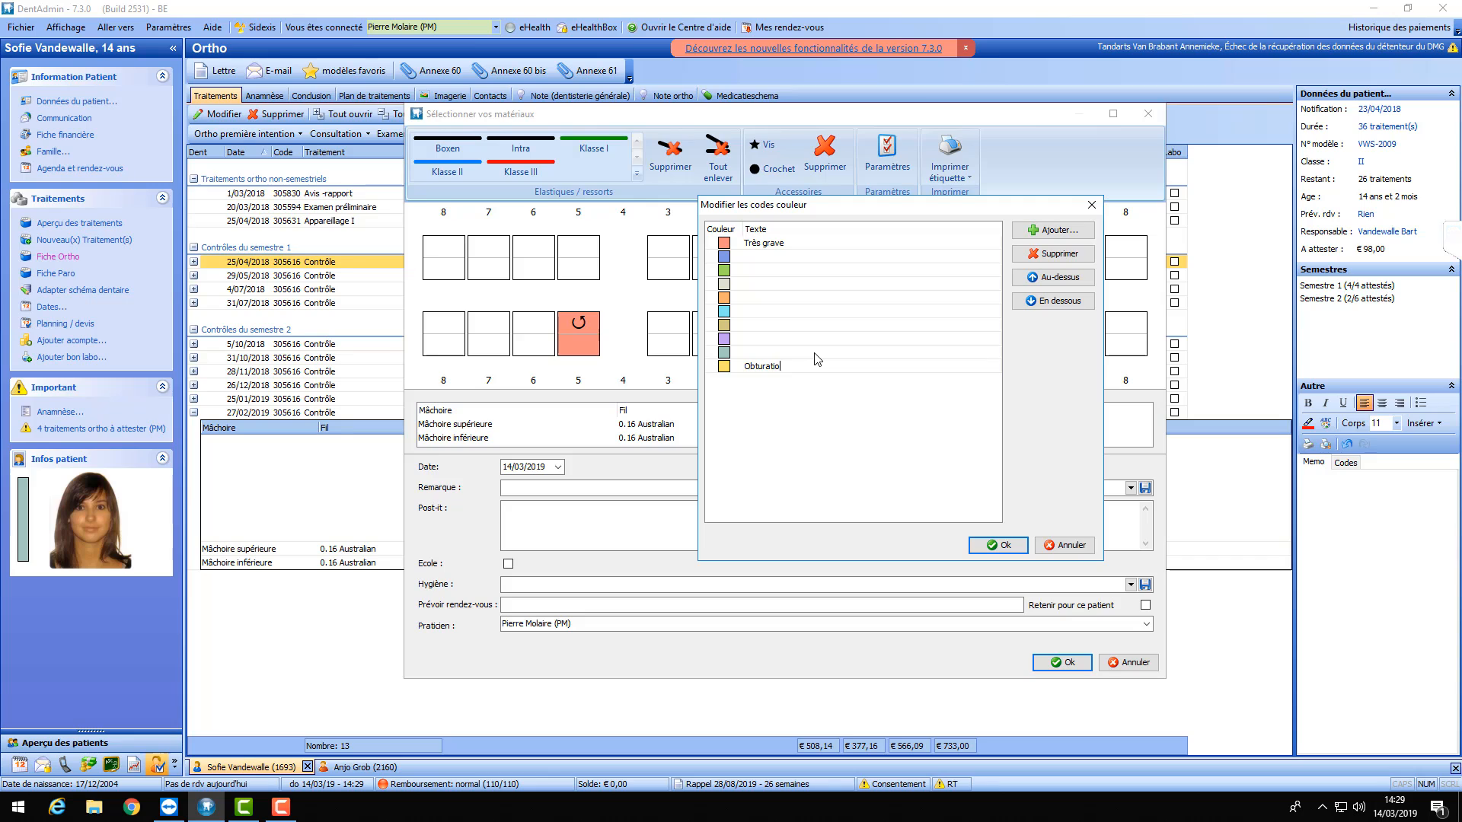
left_click(1011, 546)
- Apply the Obturation label to upper tooth 5 so it turns yellow
right_click(589, 261)
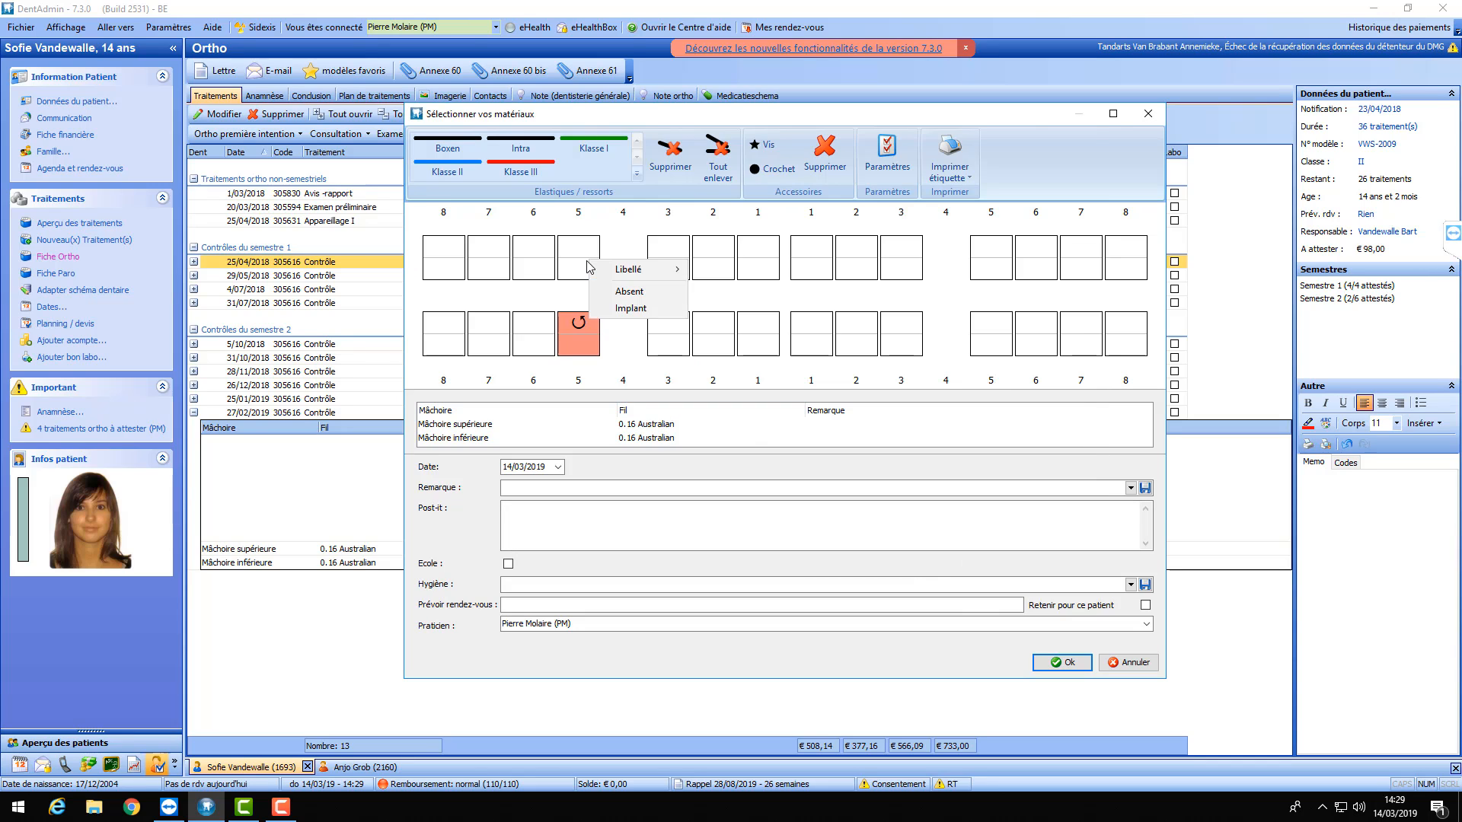
mouse_move(628, 268)
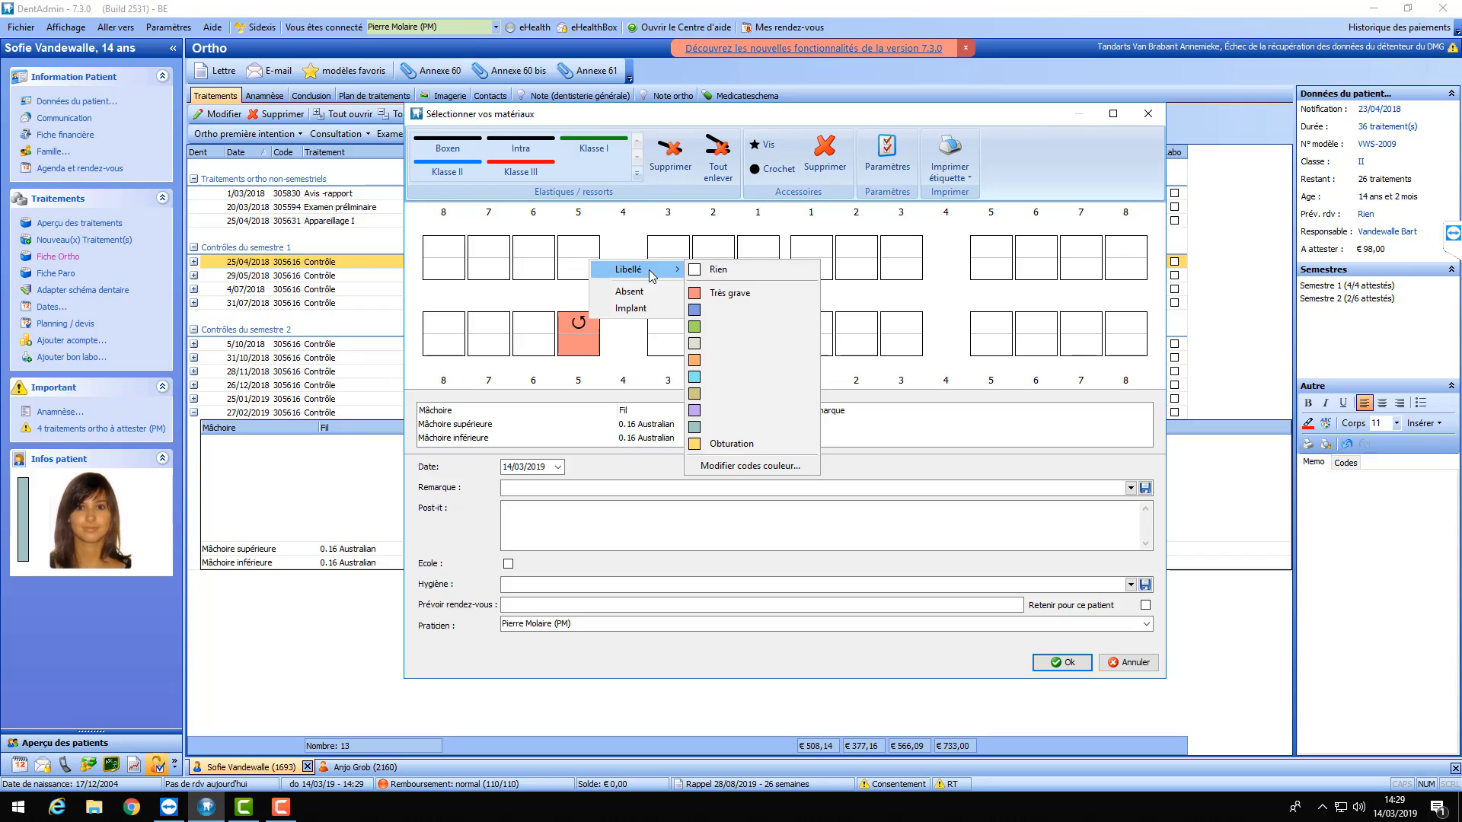
left_click(746, 448)
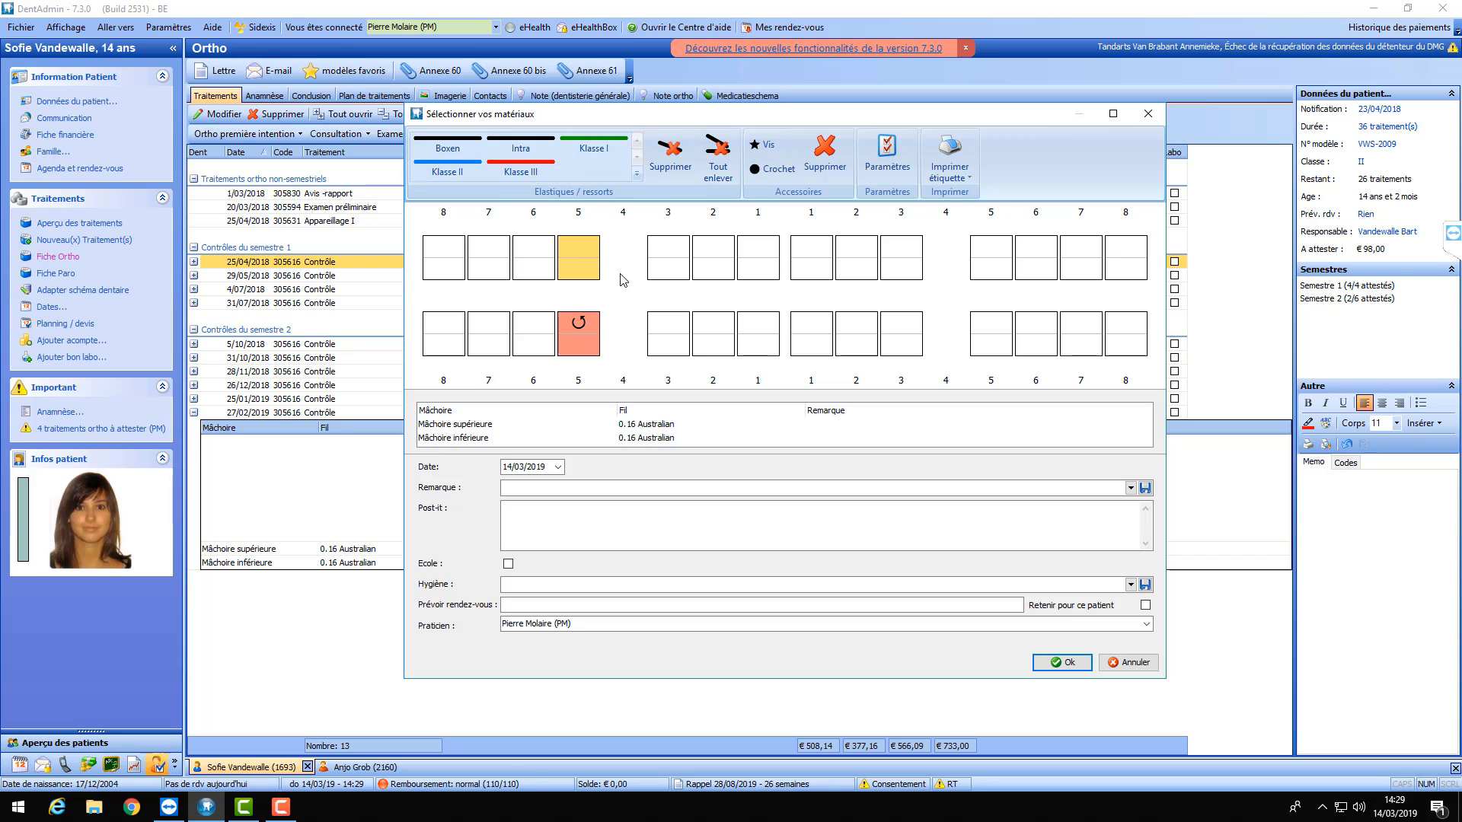
right_click(587, 254)
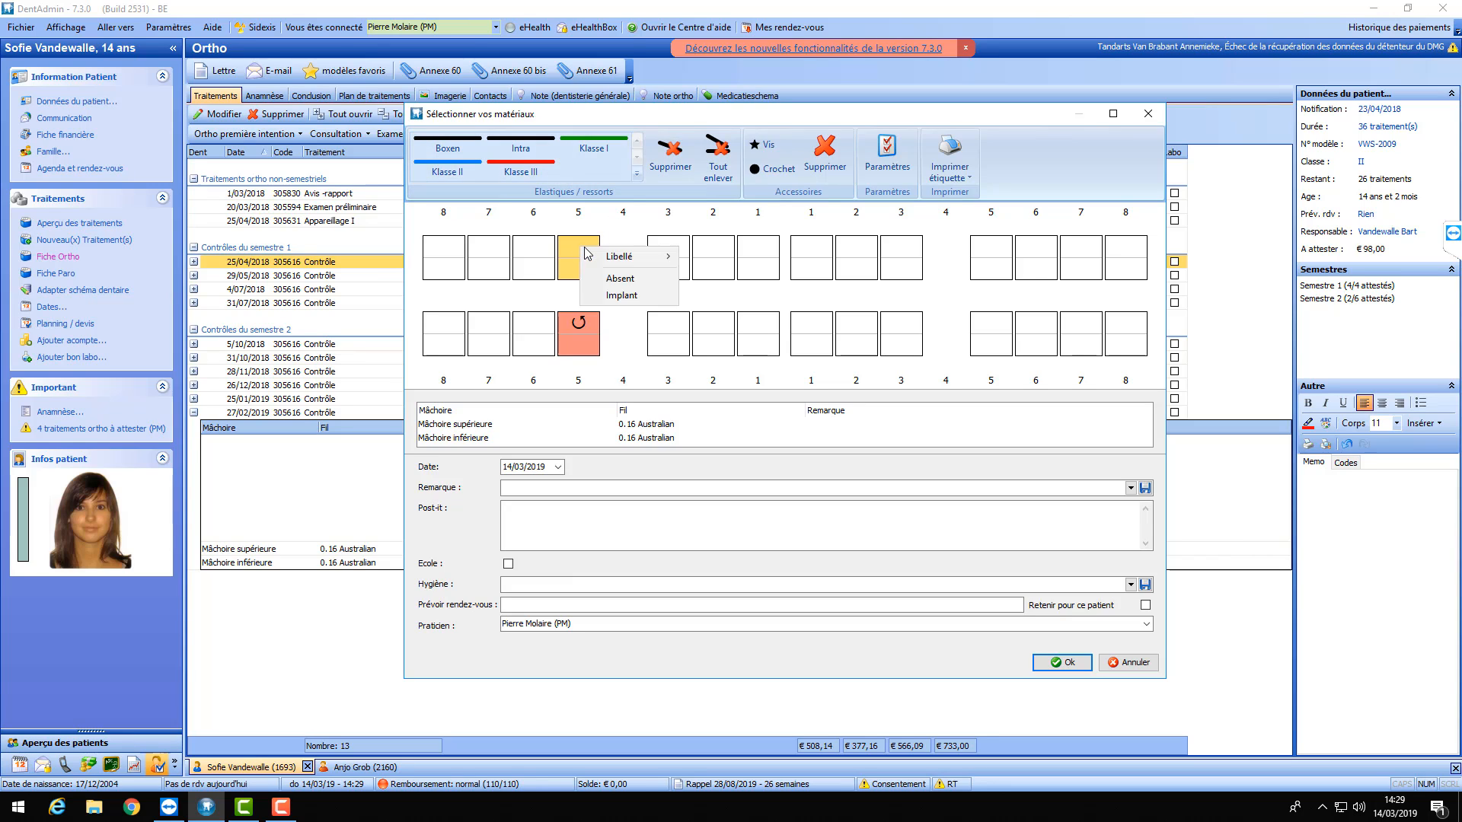
left_click(634, 369)
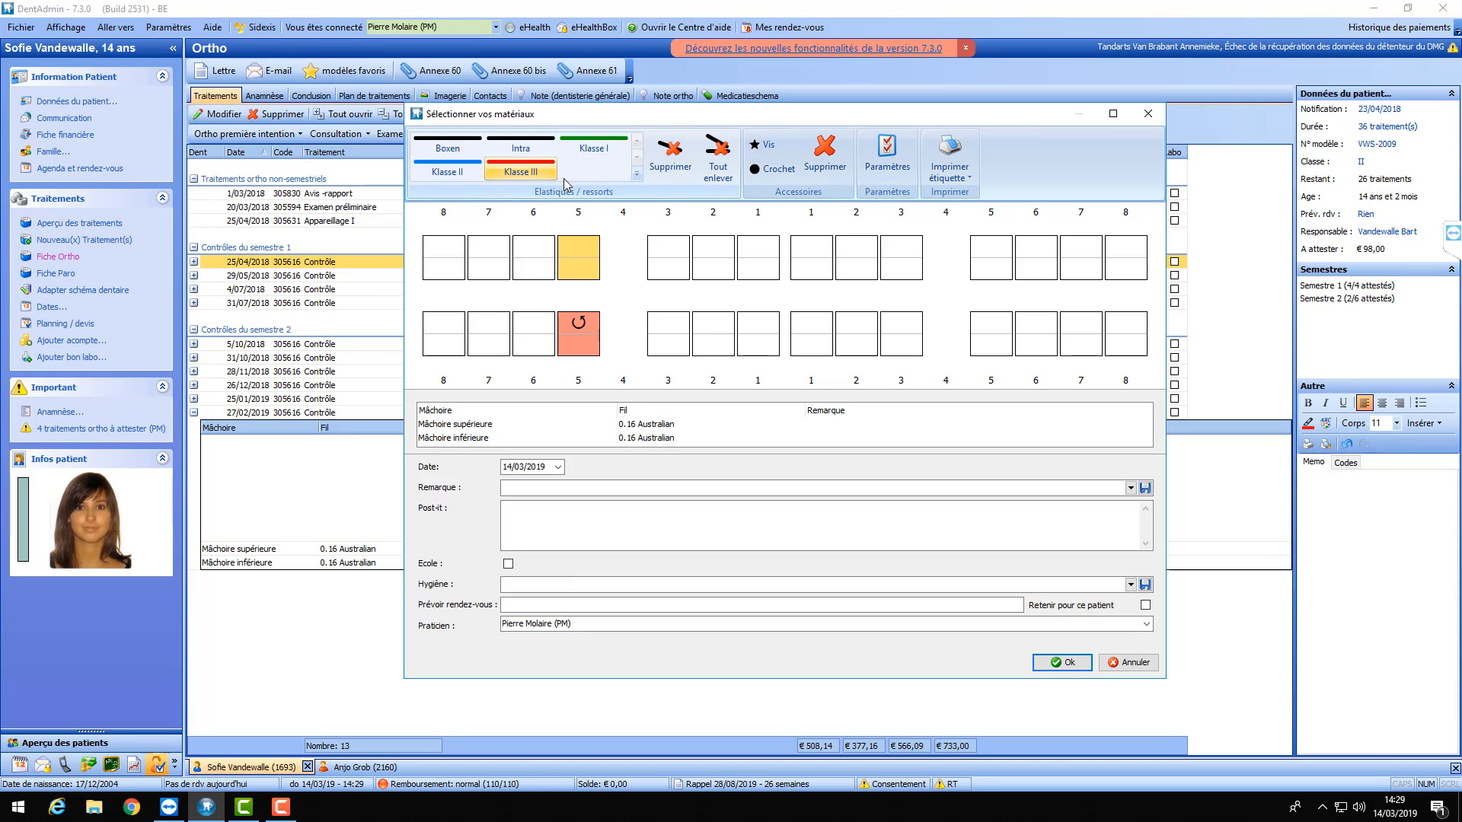
- Draw a Klasse III elastic from upper 8 to lower 5 and a Klasse I elastic to lower 2
left_click(520, 169)
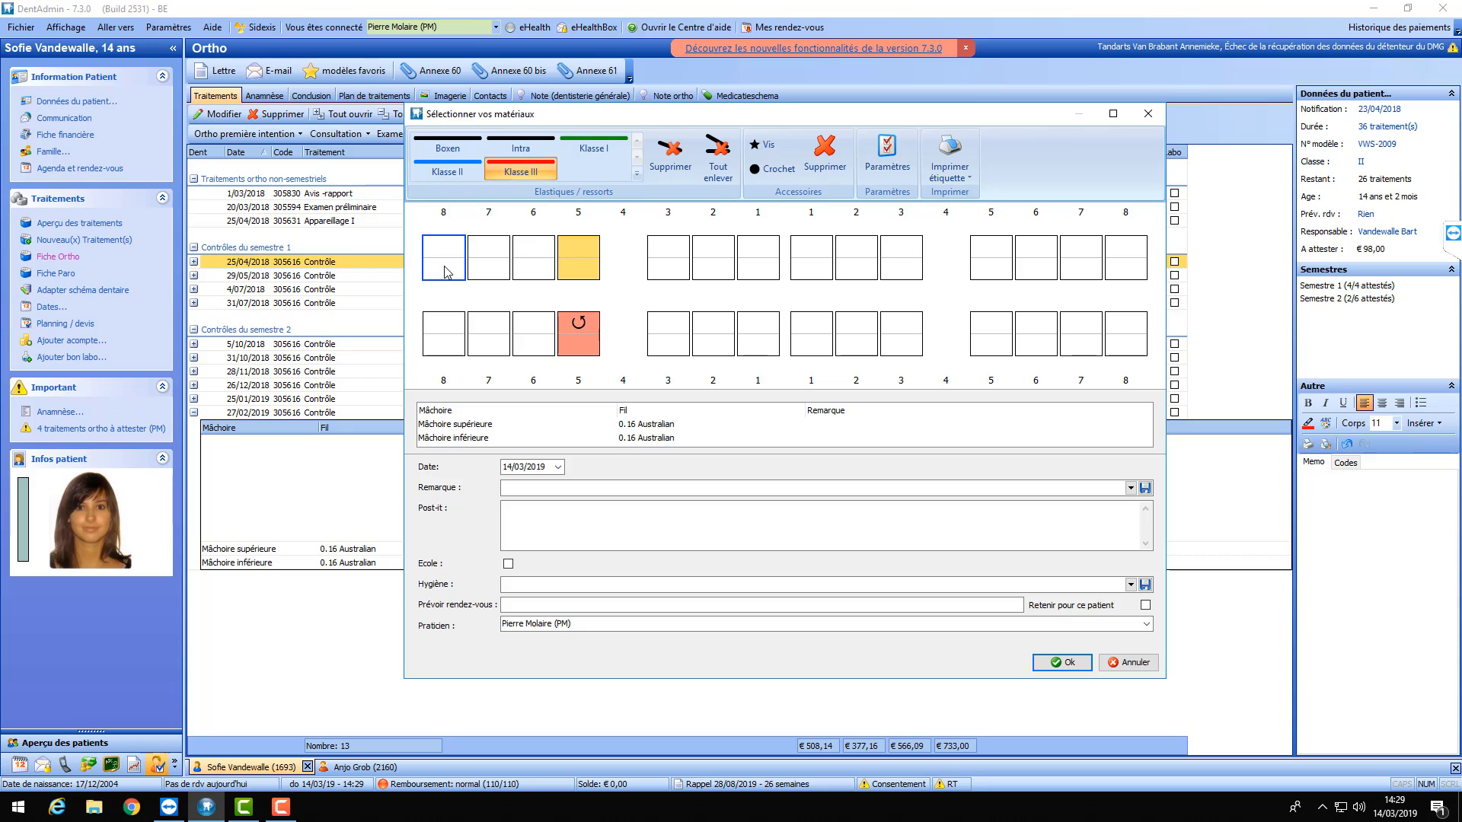
mouse_move(443, 270)
left_mouse_down()
mouse_move(538, 285)
mouse_move(577, 263)
mouse_move(578, 326)
left_mouse_up()
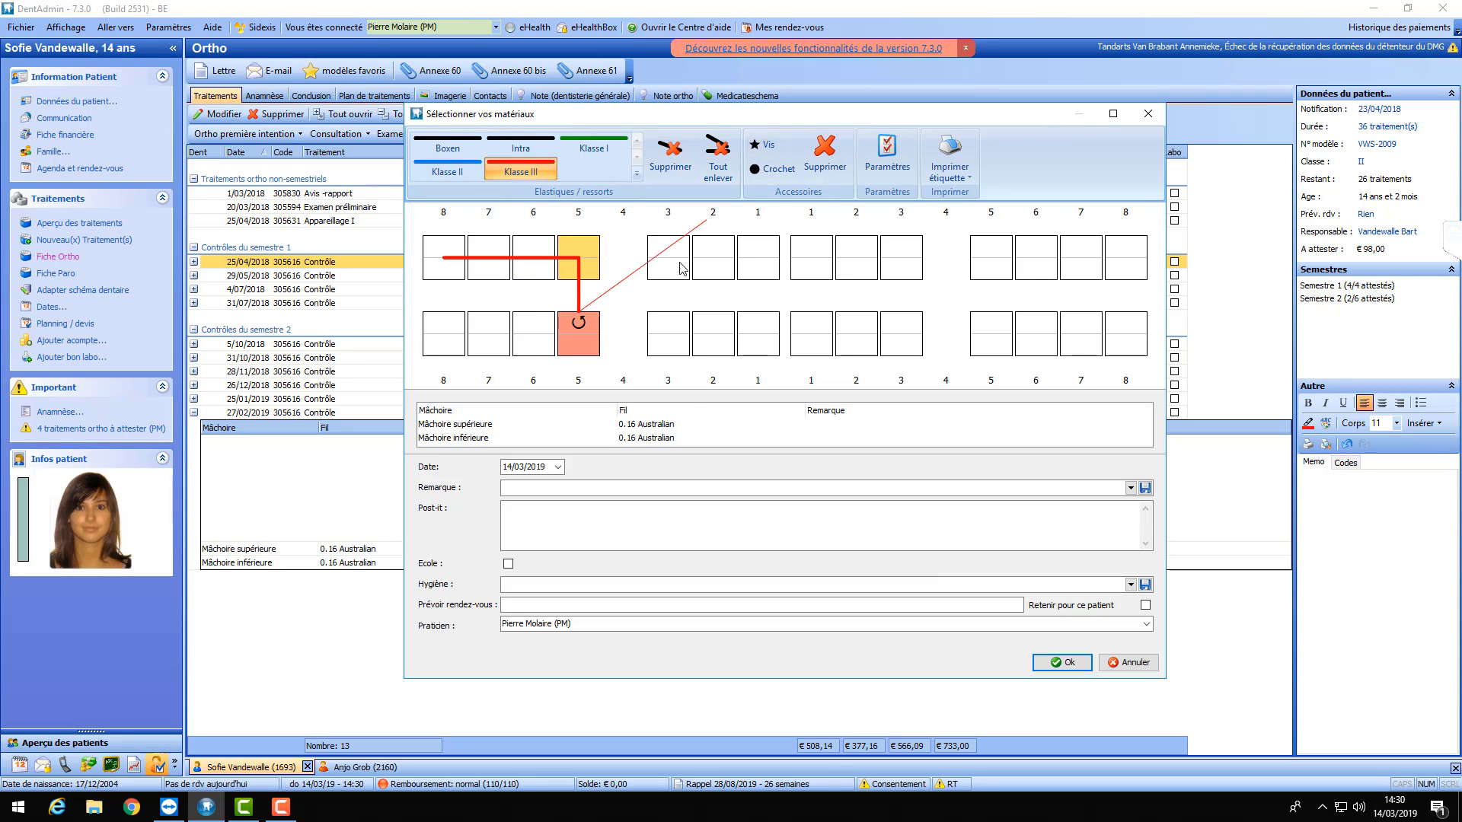
left_click(593, 143)
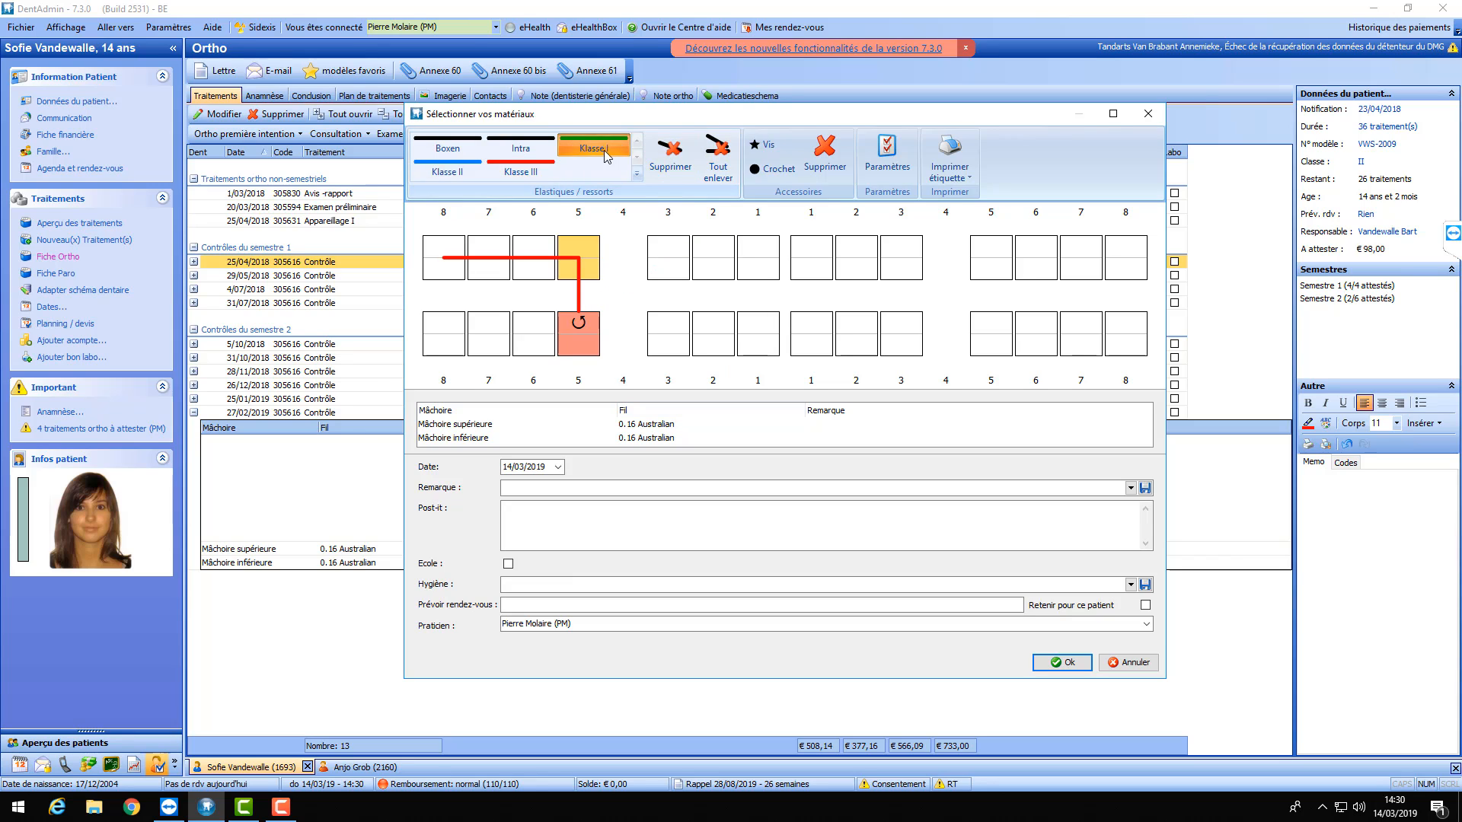
mouse_move(1125, 272)
left_mouse_down()
mouse_move(991, 275)
mouse_move(991, 259)
left_mouse_up()
left_click_drag(1000, 348, 876, 338)
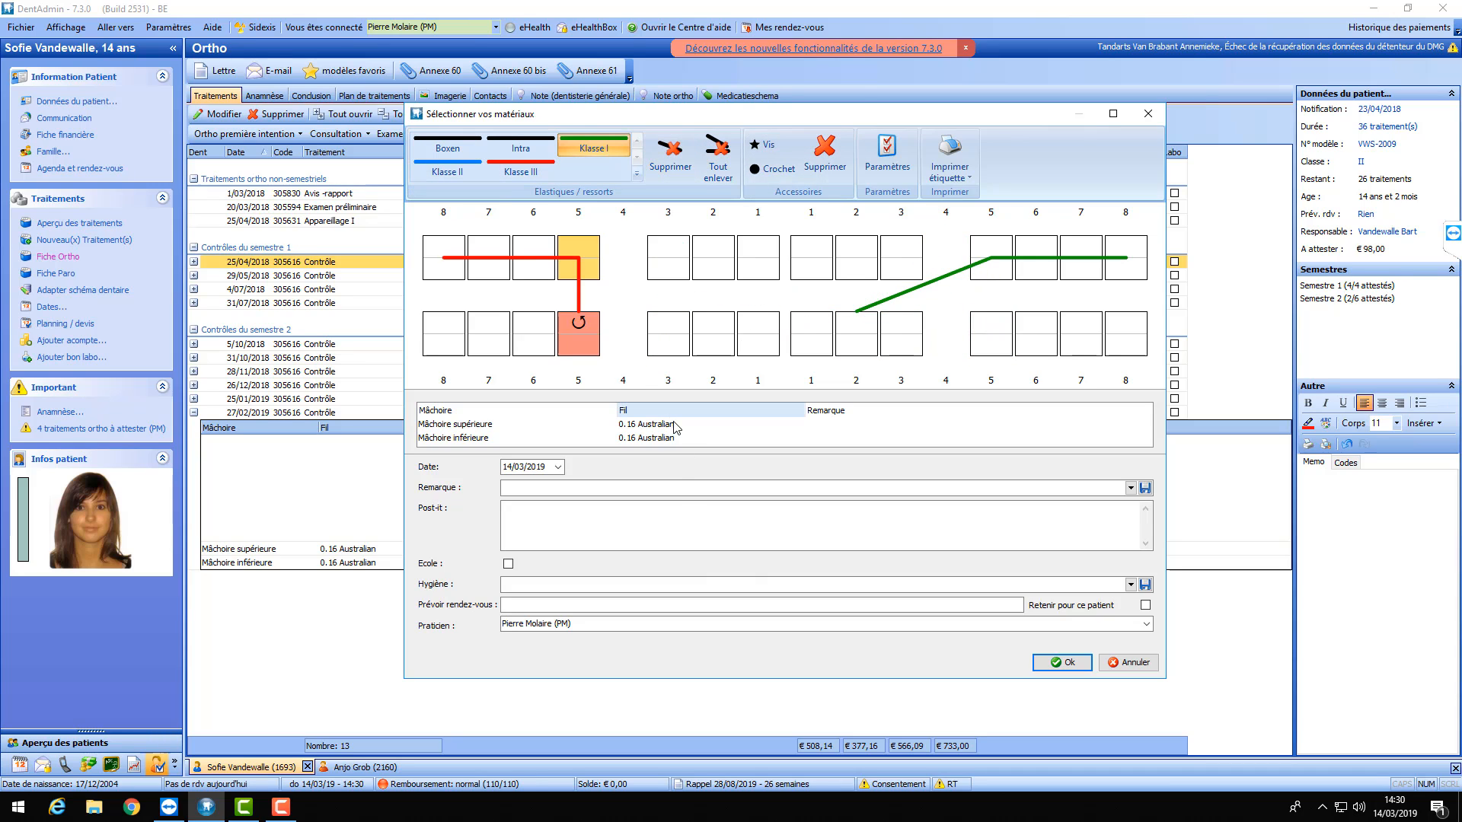
left_click(641, 427)
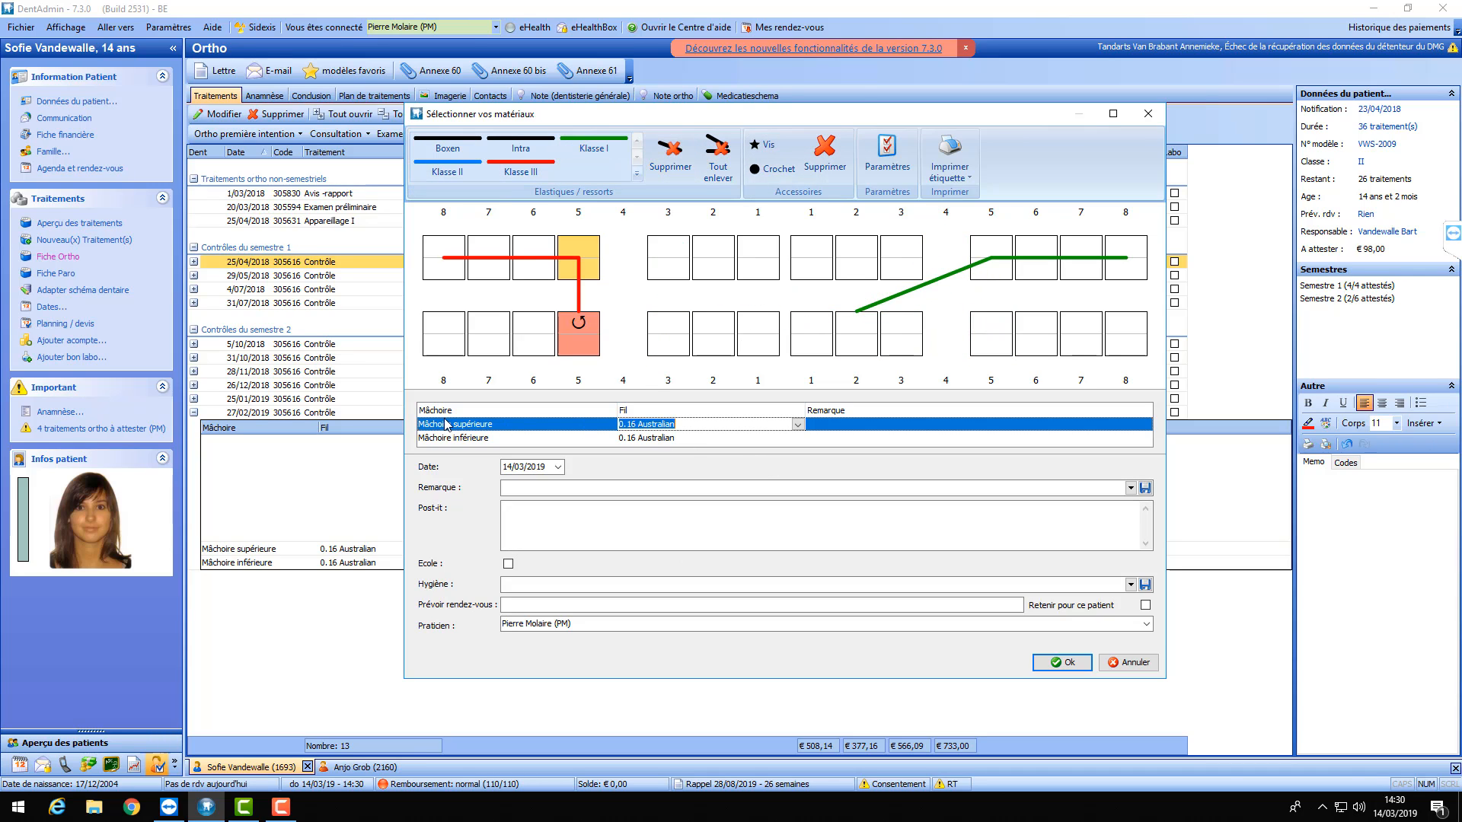
- Set the upper and lower jaw wires to 0.12 Australian
left_click(797, 424)
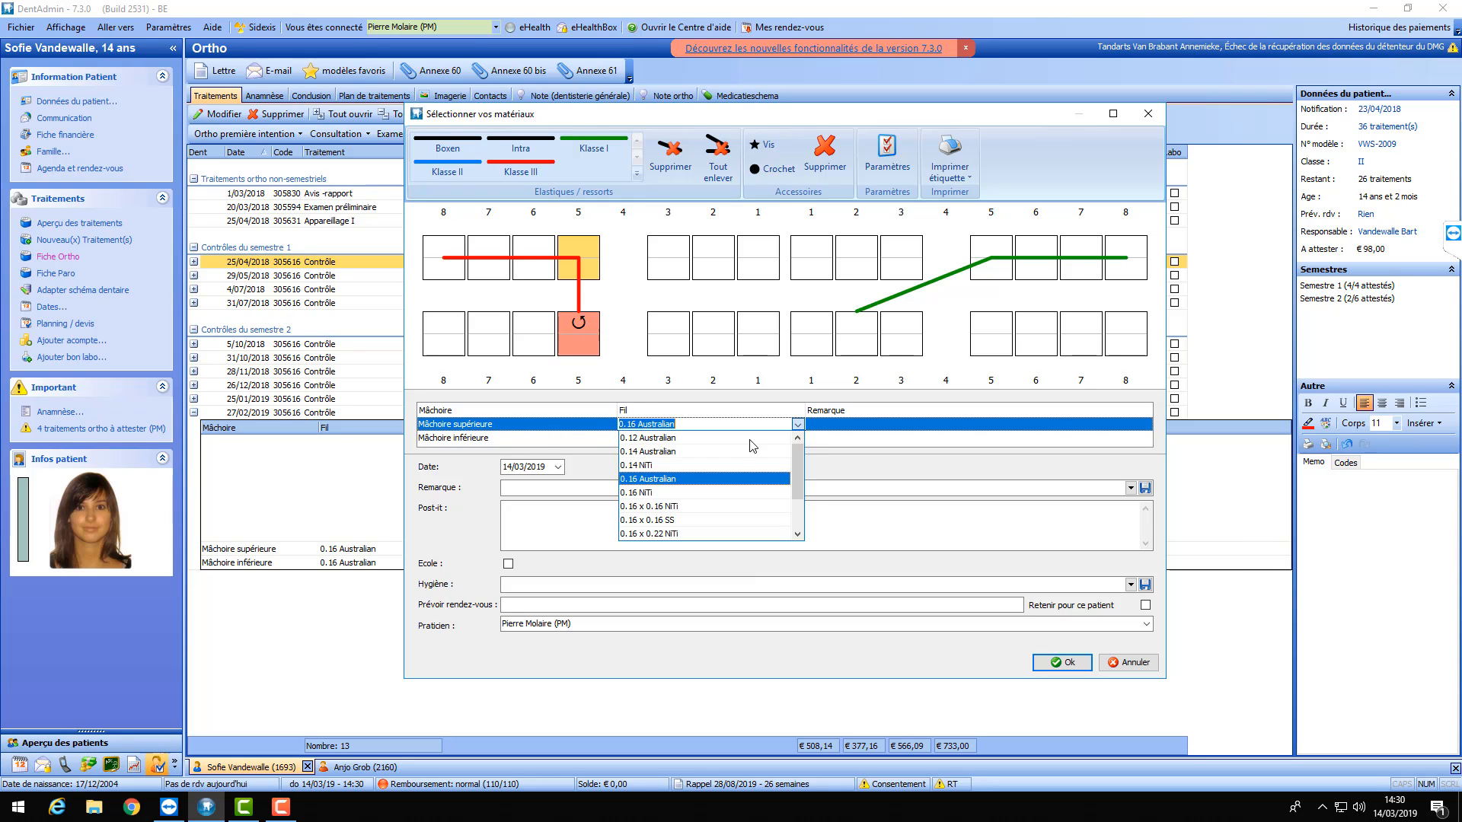
left_click(673, 439)
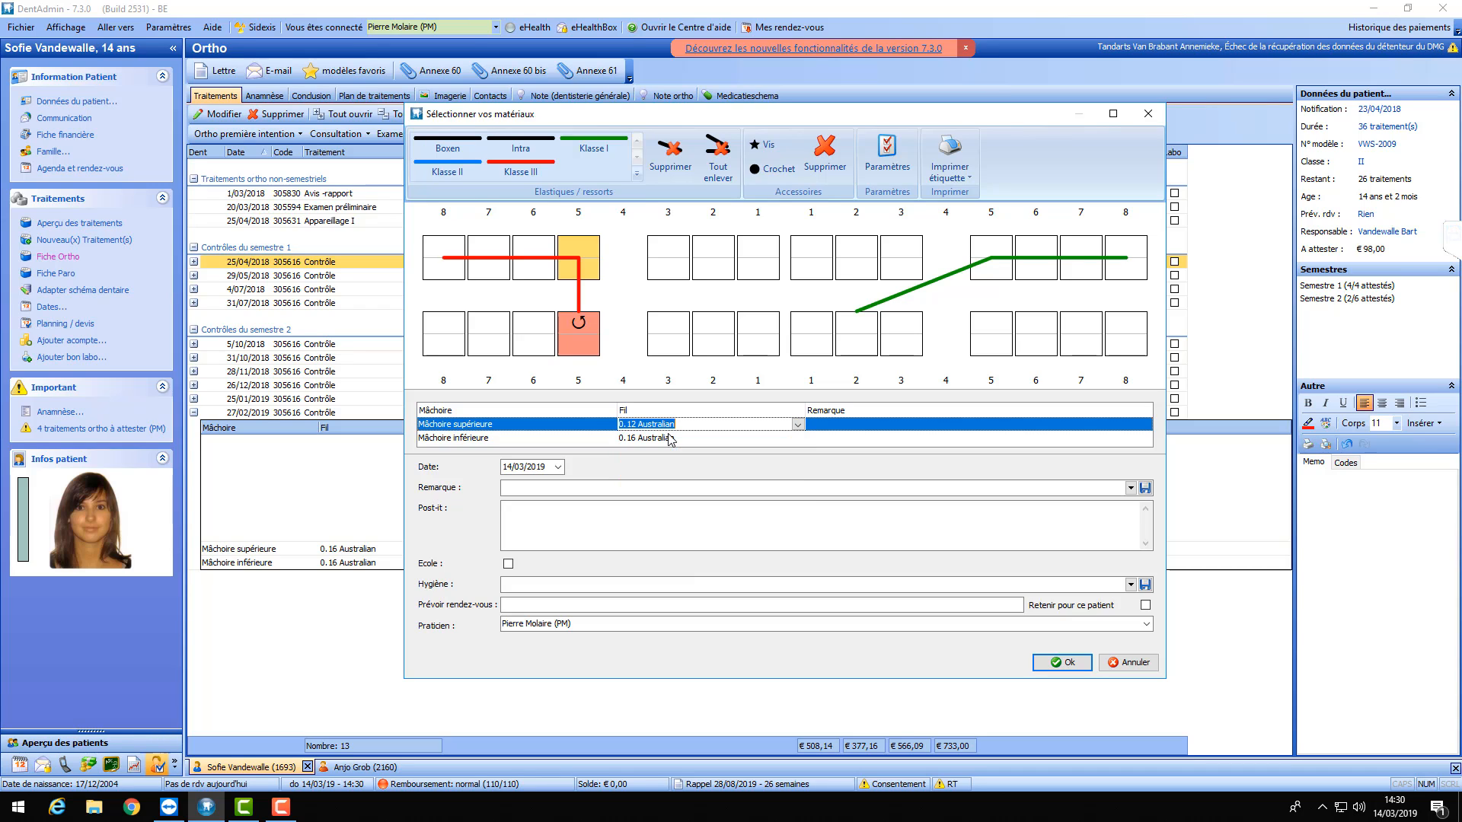
left_click(727, 439)
left_click(797, 438)
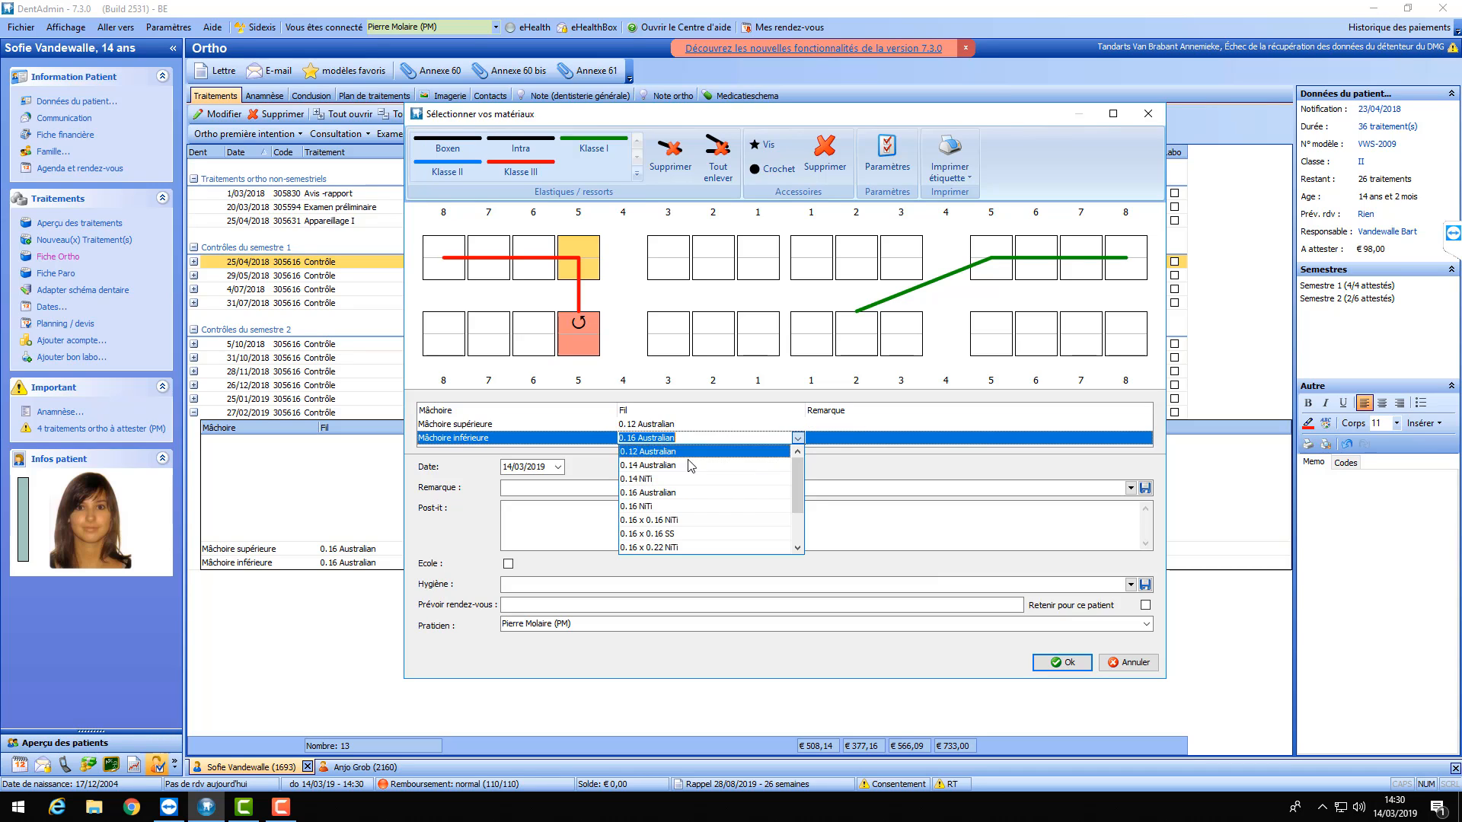
left_click(674, 453)
left_click(854, 424)
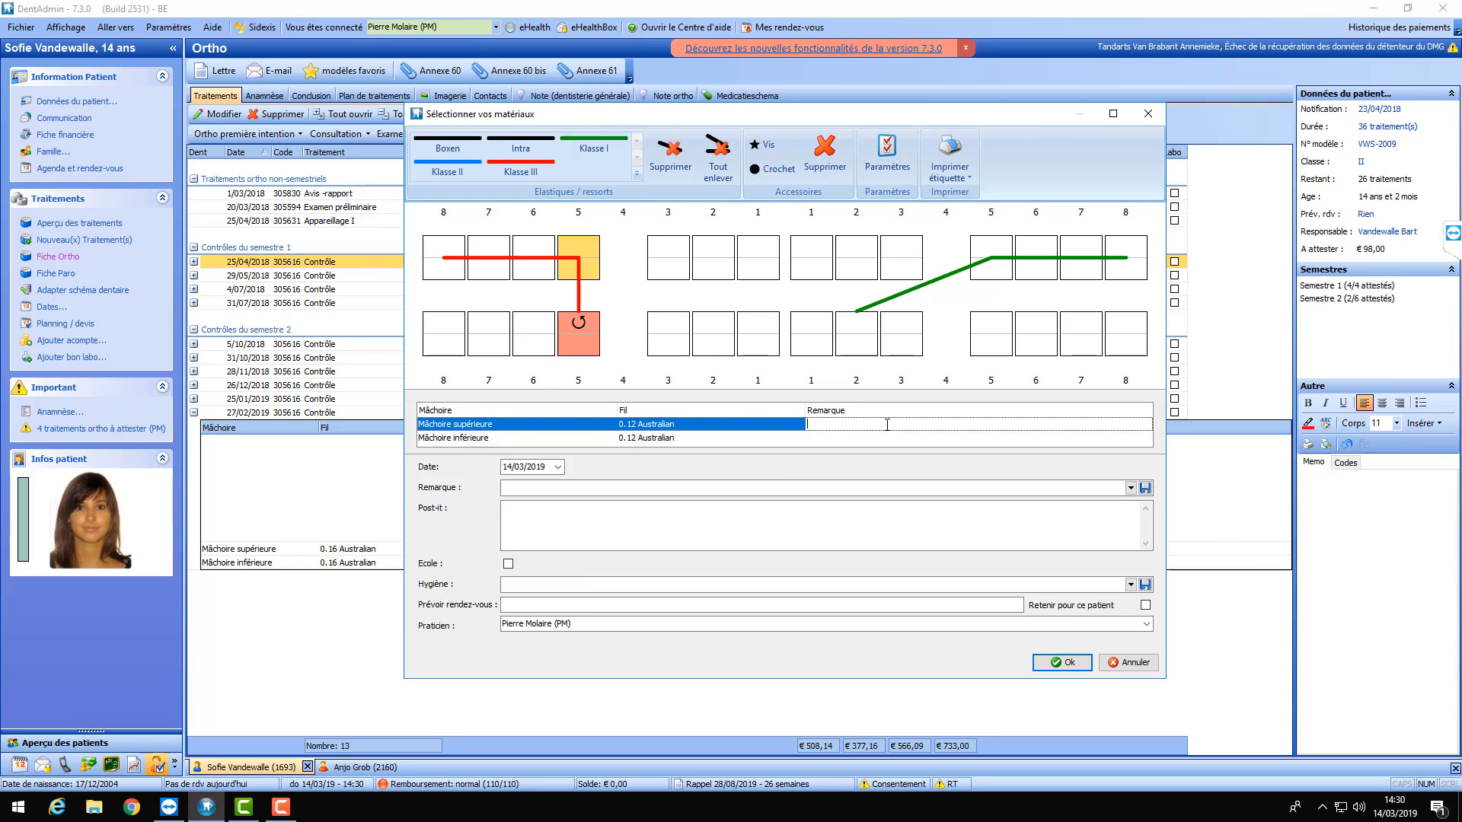
- Tick the École checkbox for this control
left_click(616, 487)
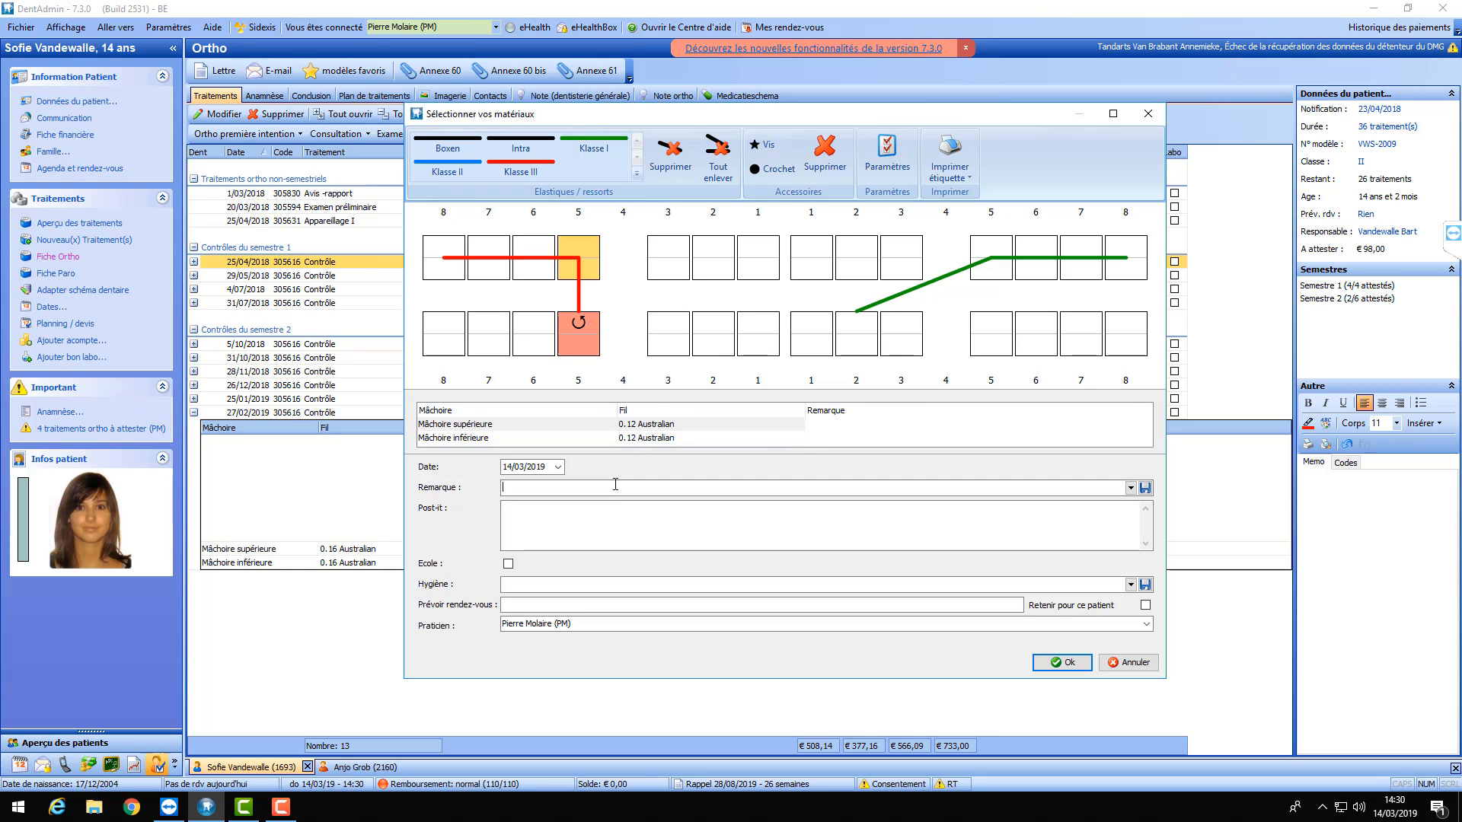
left_click(542, 515)
left_click(508, 564)
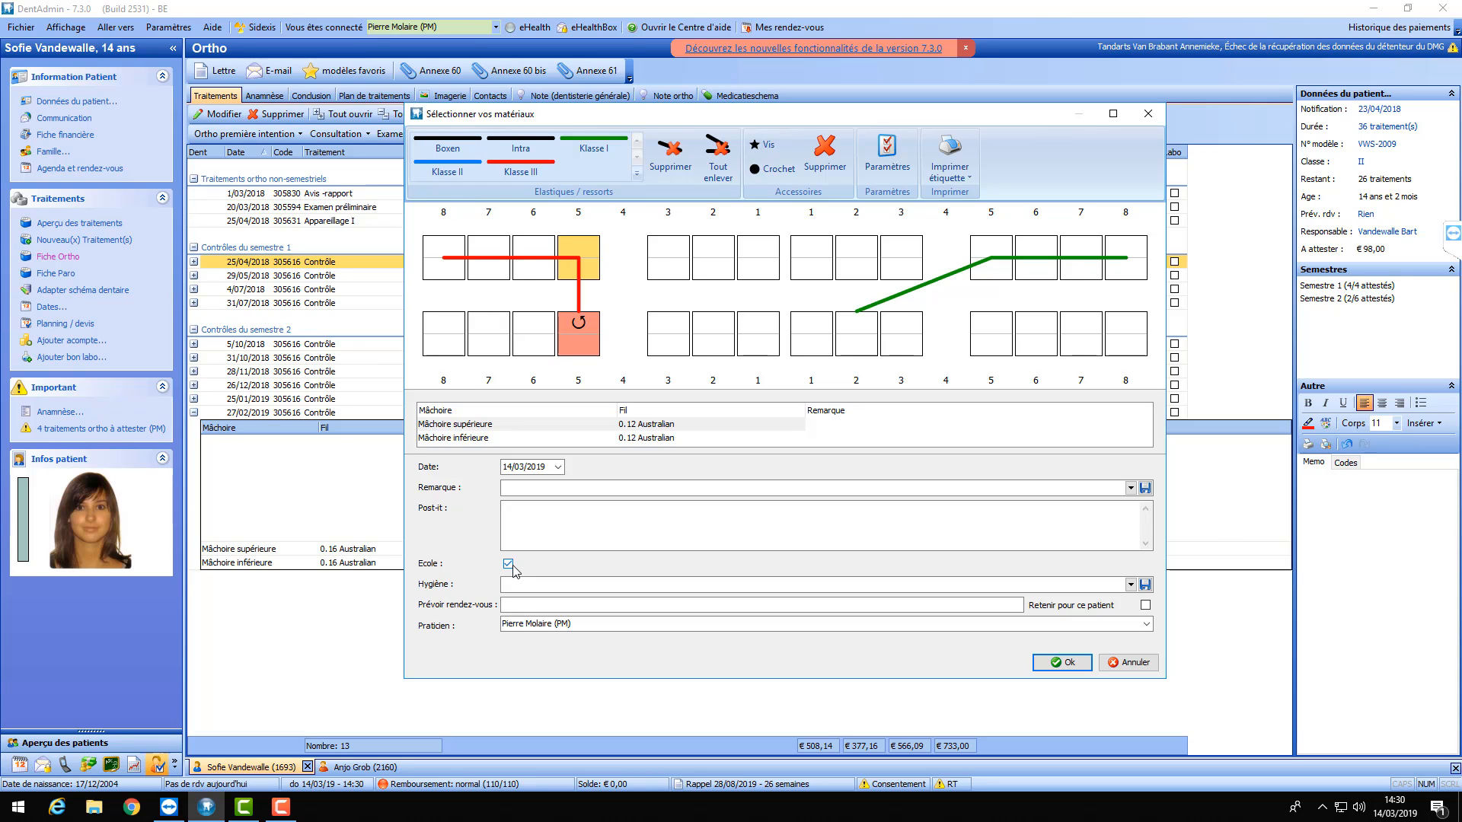
- Enter 15/04/2019 as the next appointment and save the 14/03/2019 control
left_click(523, 585)
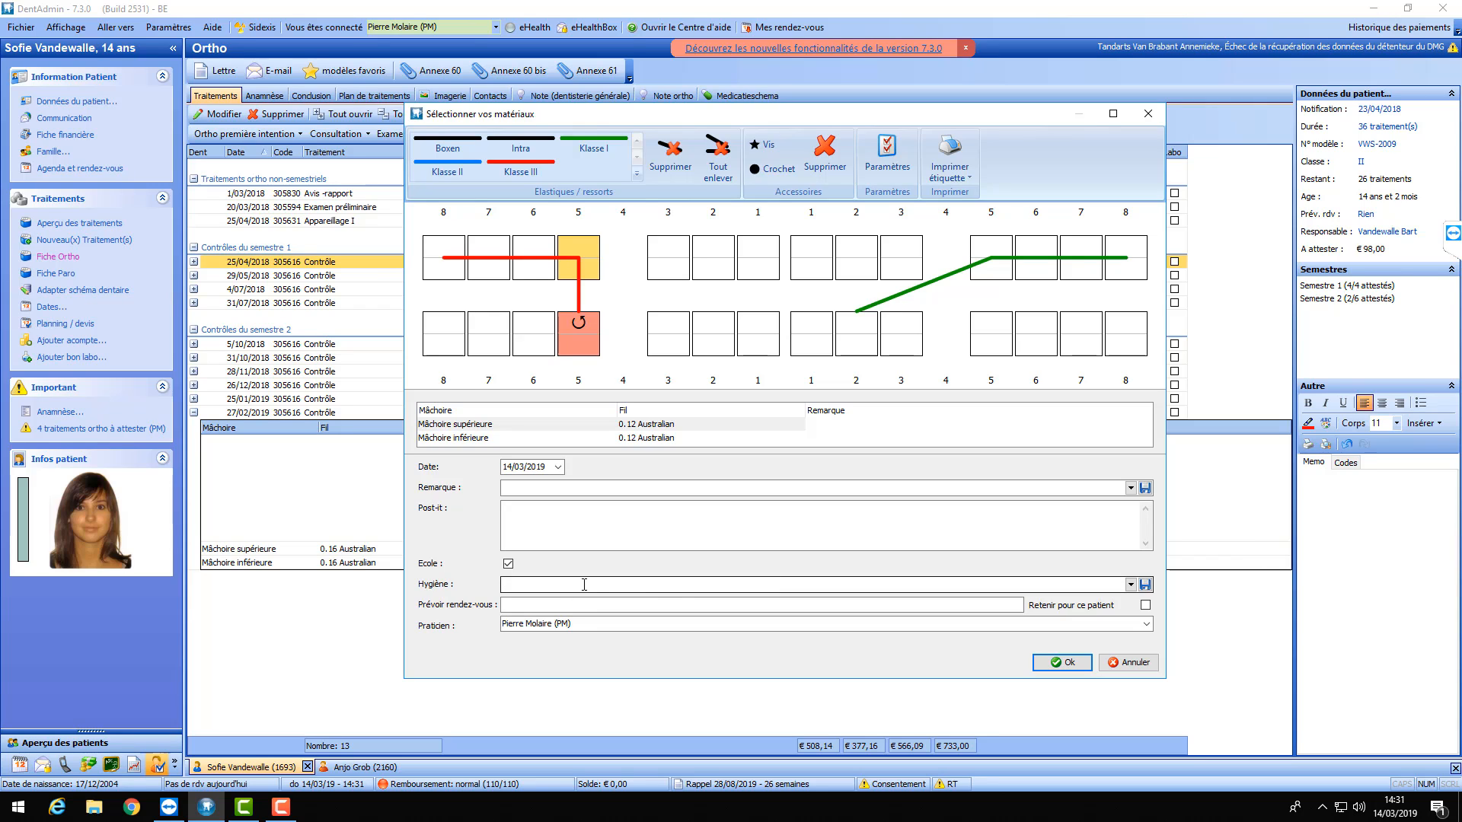
left_click(509, 605)
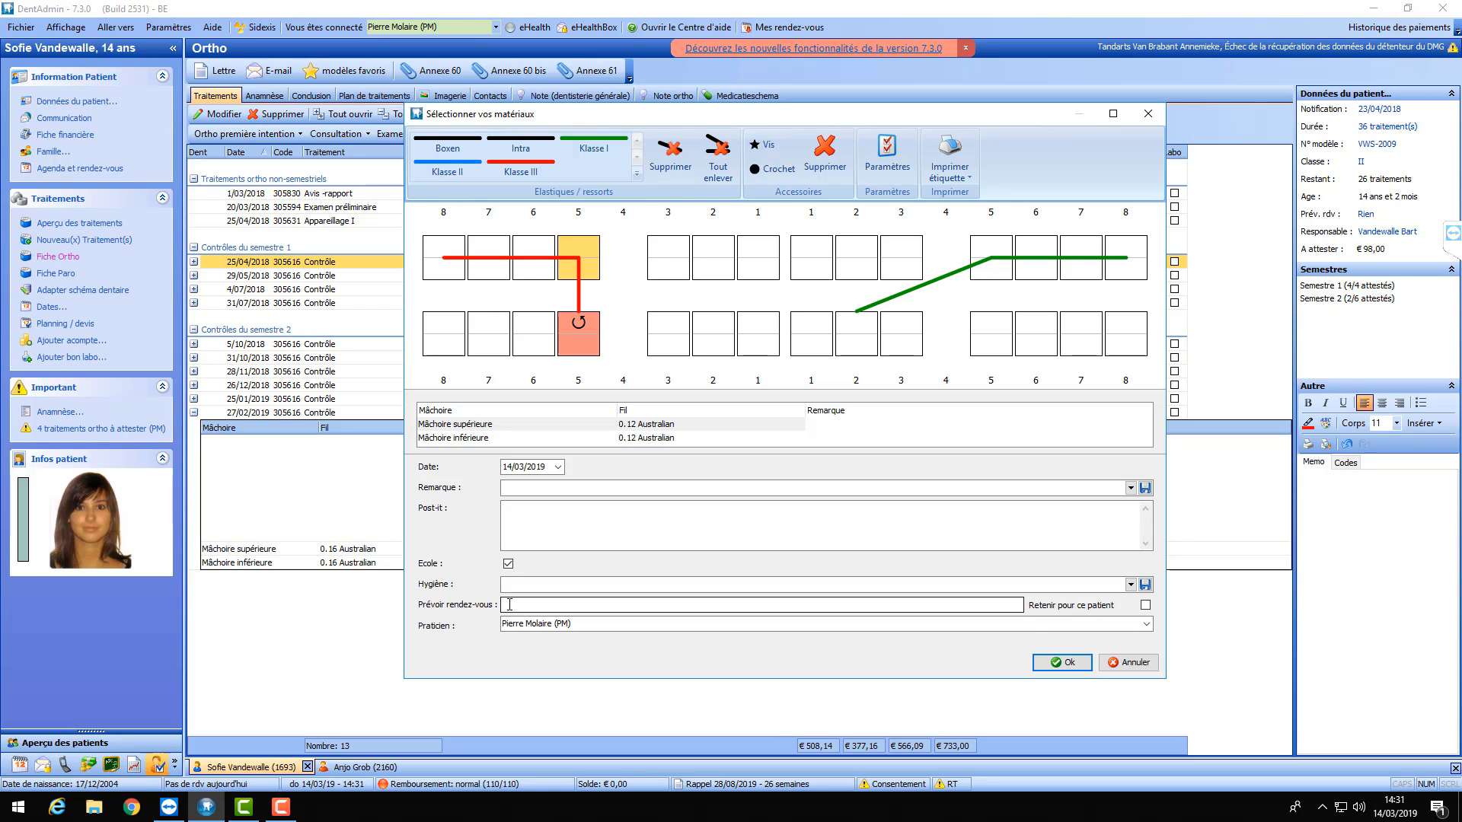
left_click(564, 606)
type("15/04/2019")
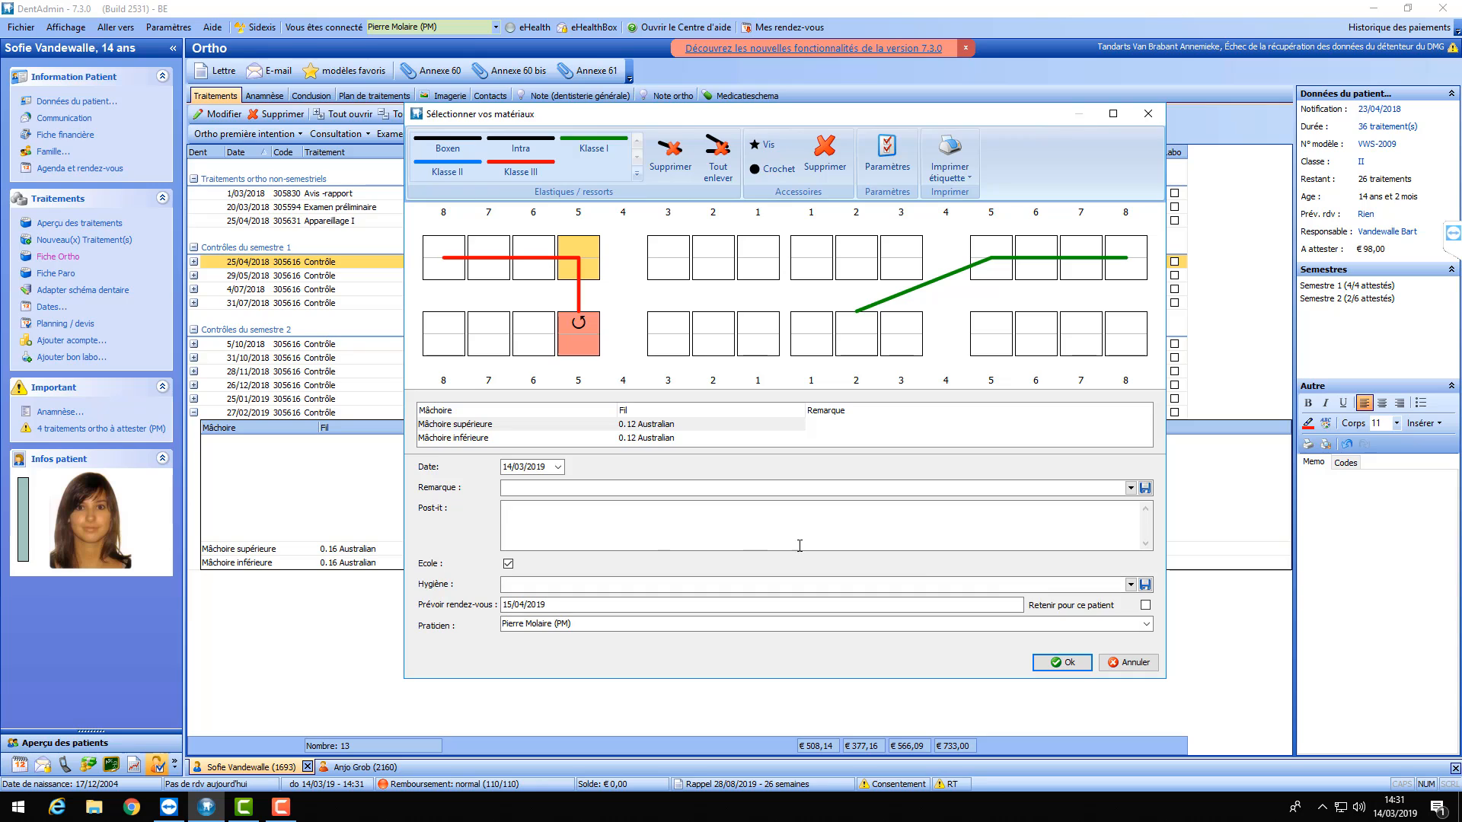
left_click(1064, 664)
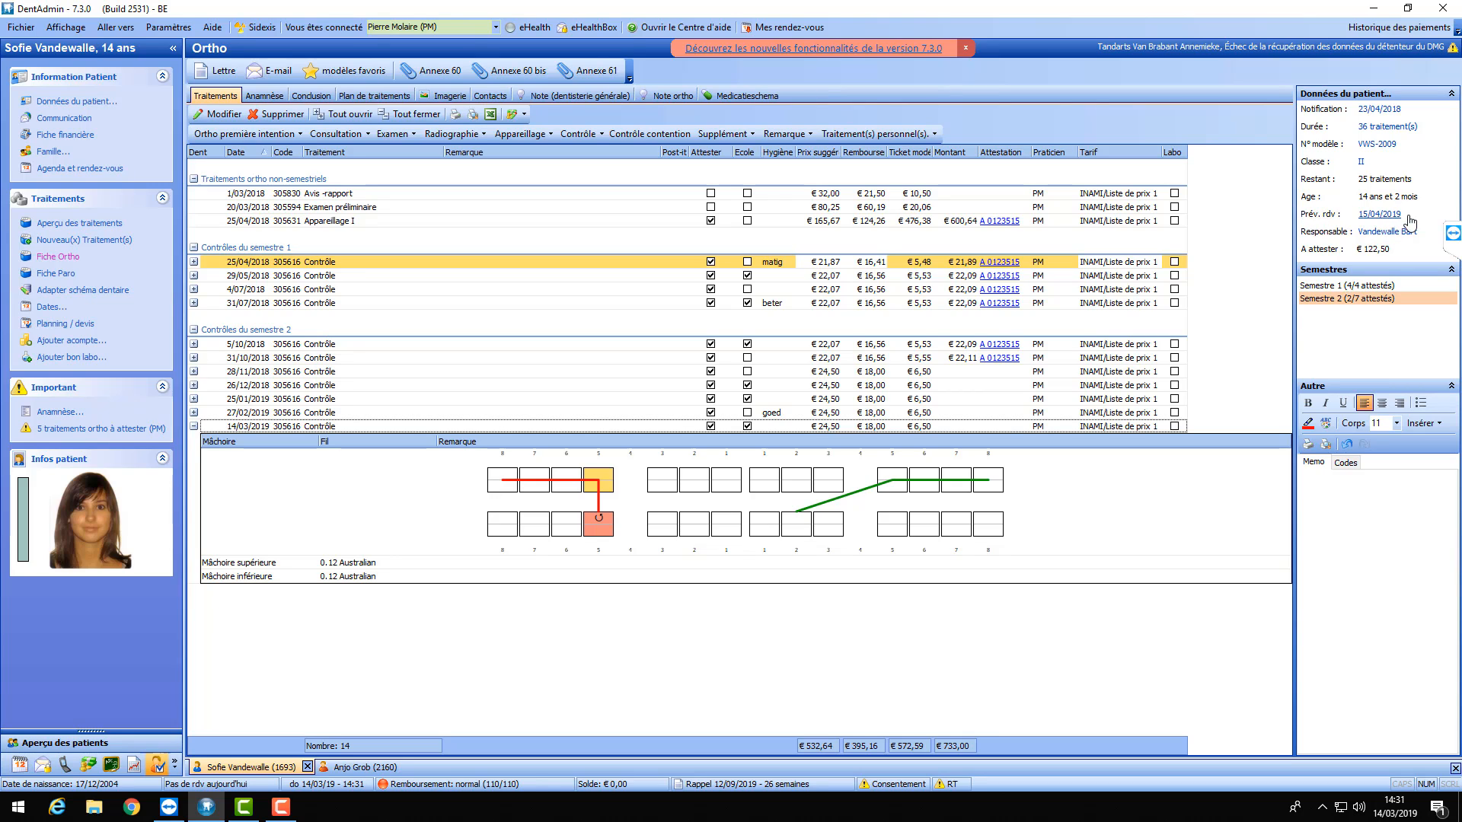
left_click(1379, 215)
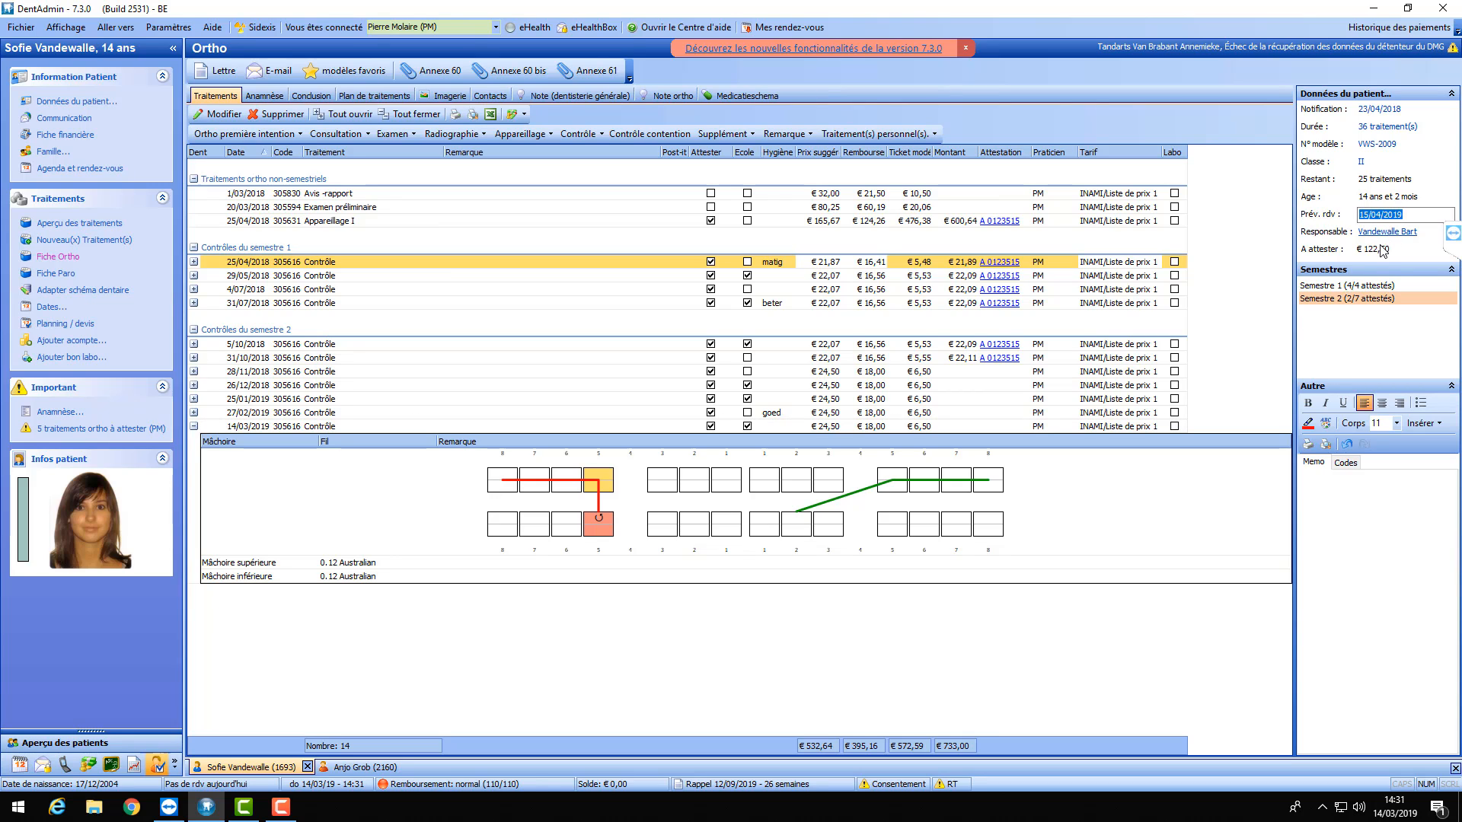
left_click(1264, 499)
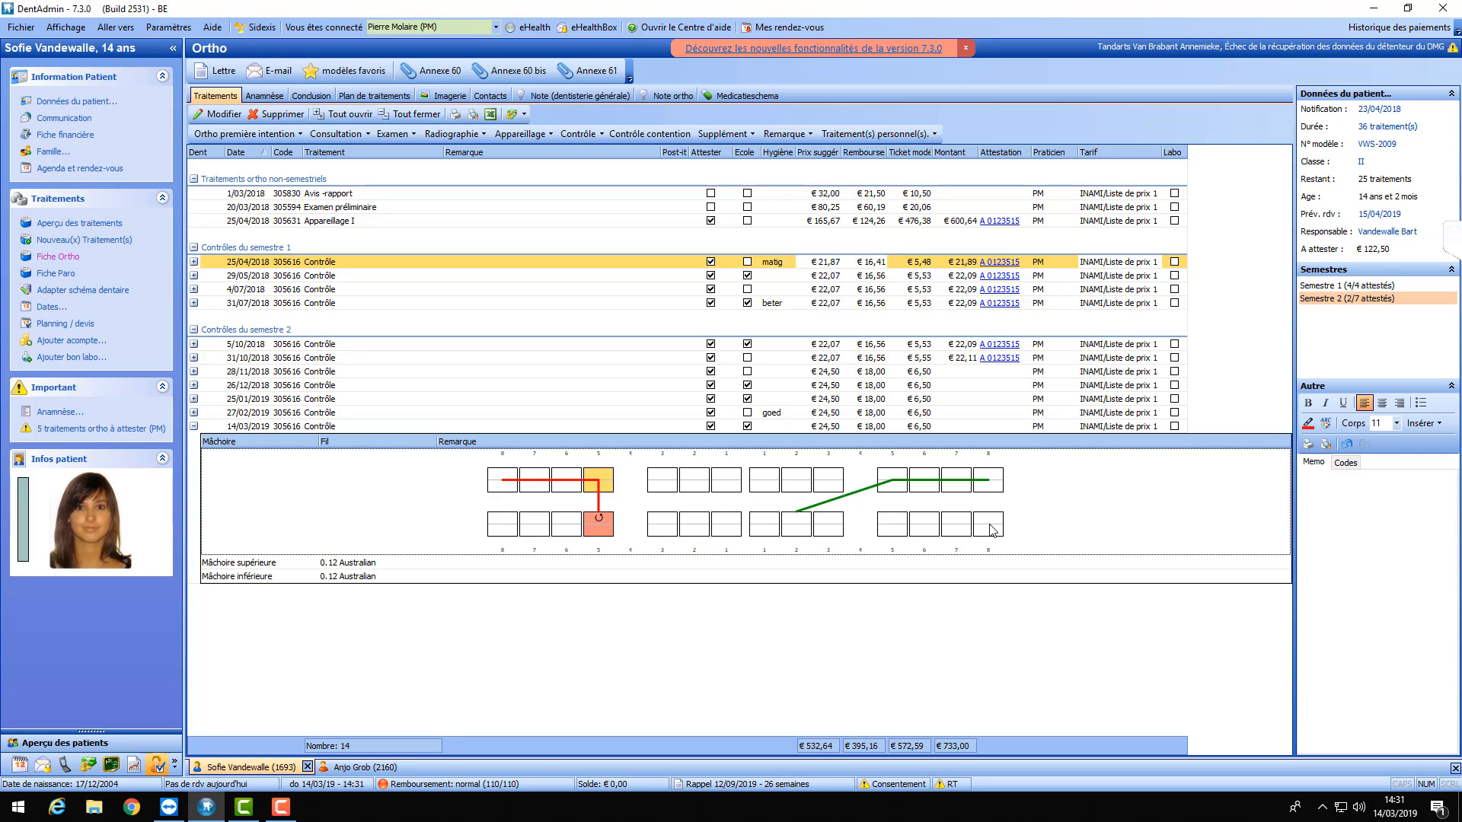
left_click(935, 373)
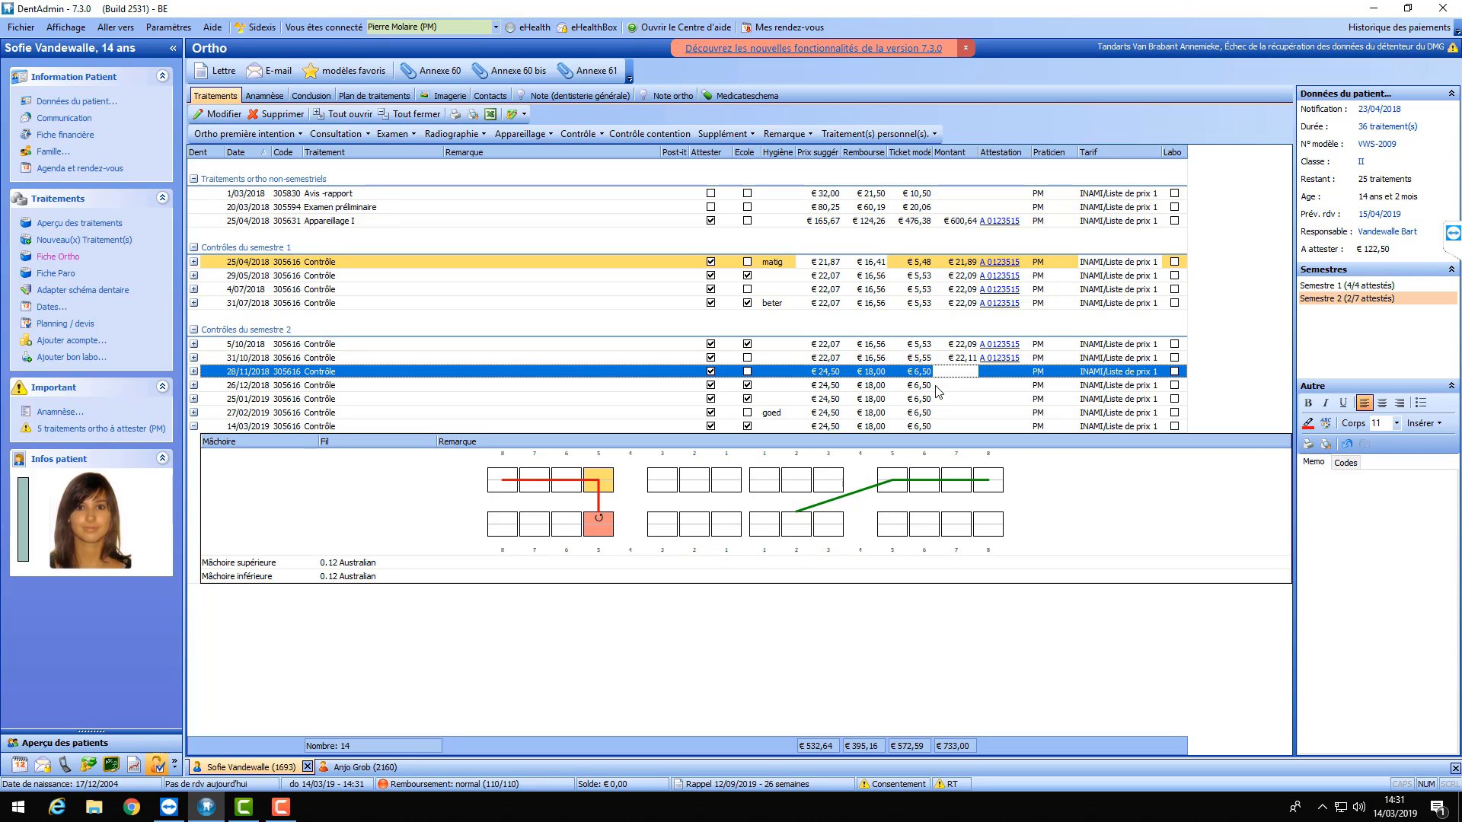
left_click(937, 386)
left_click(934, 398)
left_click(934, 412)
left_click(932, 426)
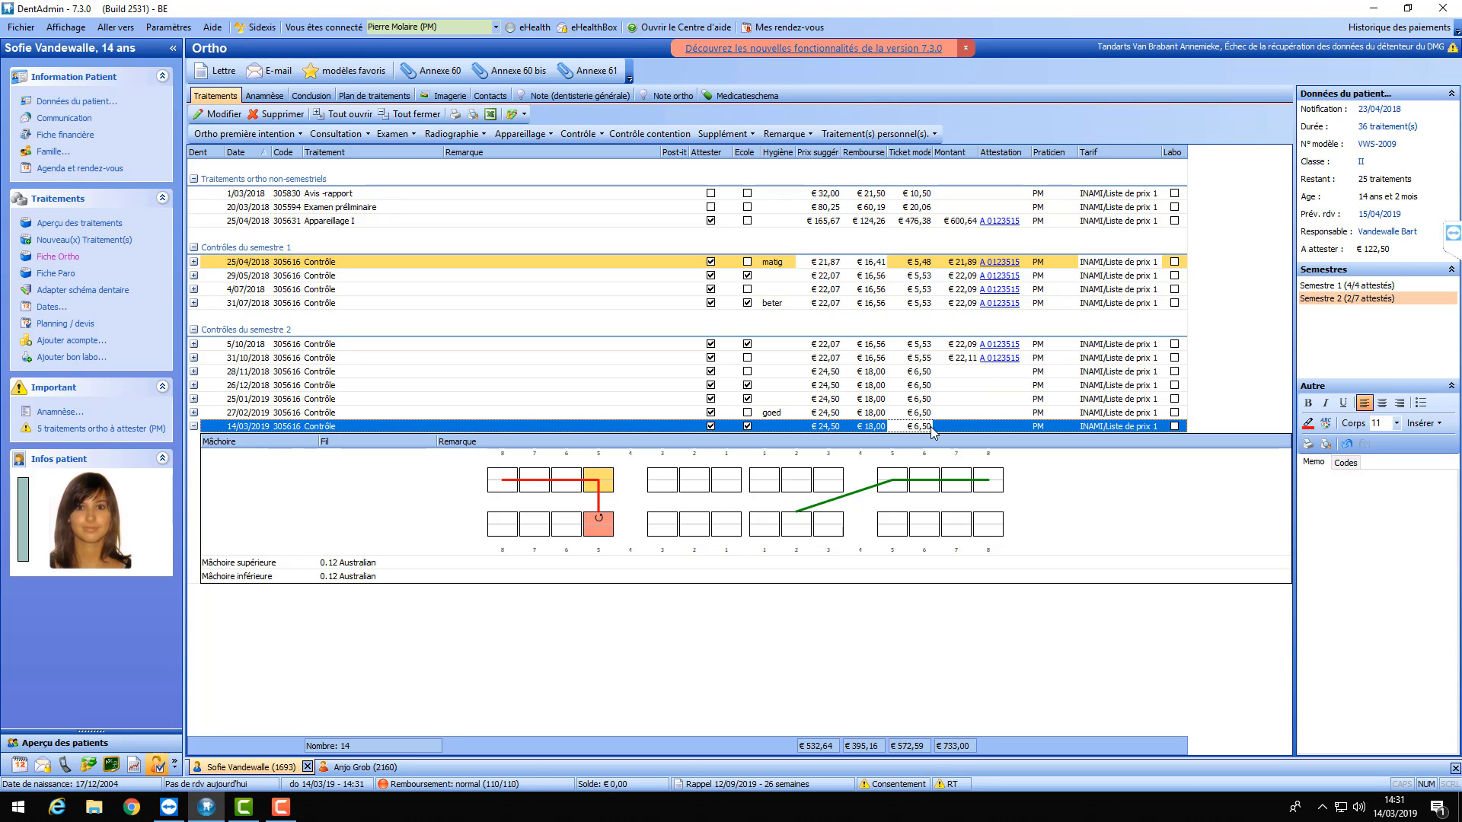
left_click(194, 427)
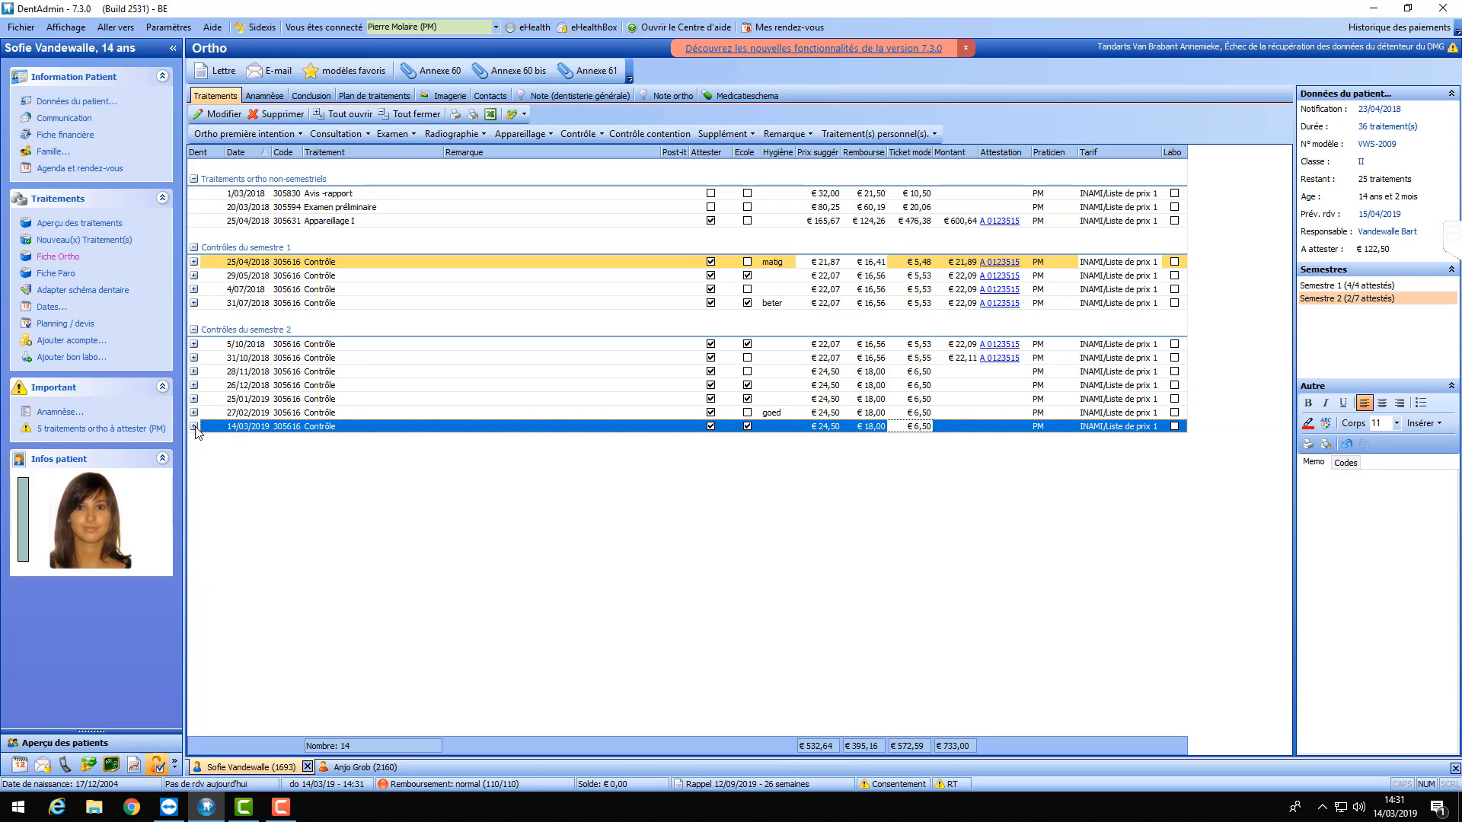
left_click(194, 427)
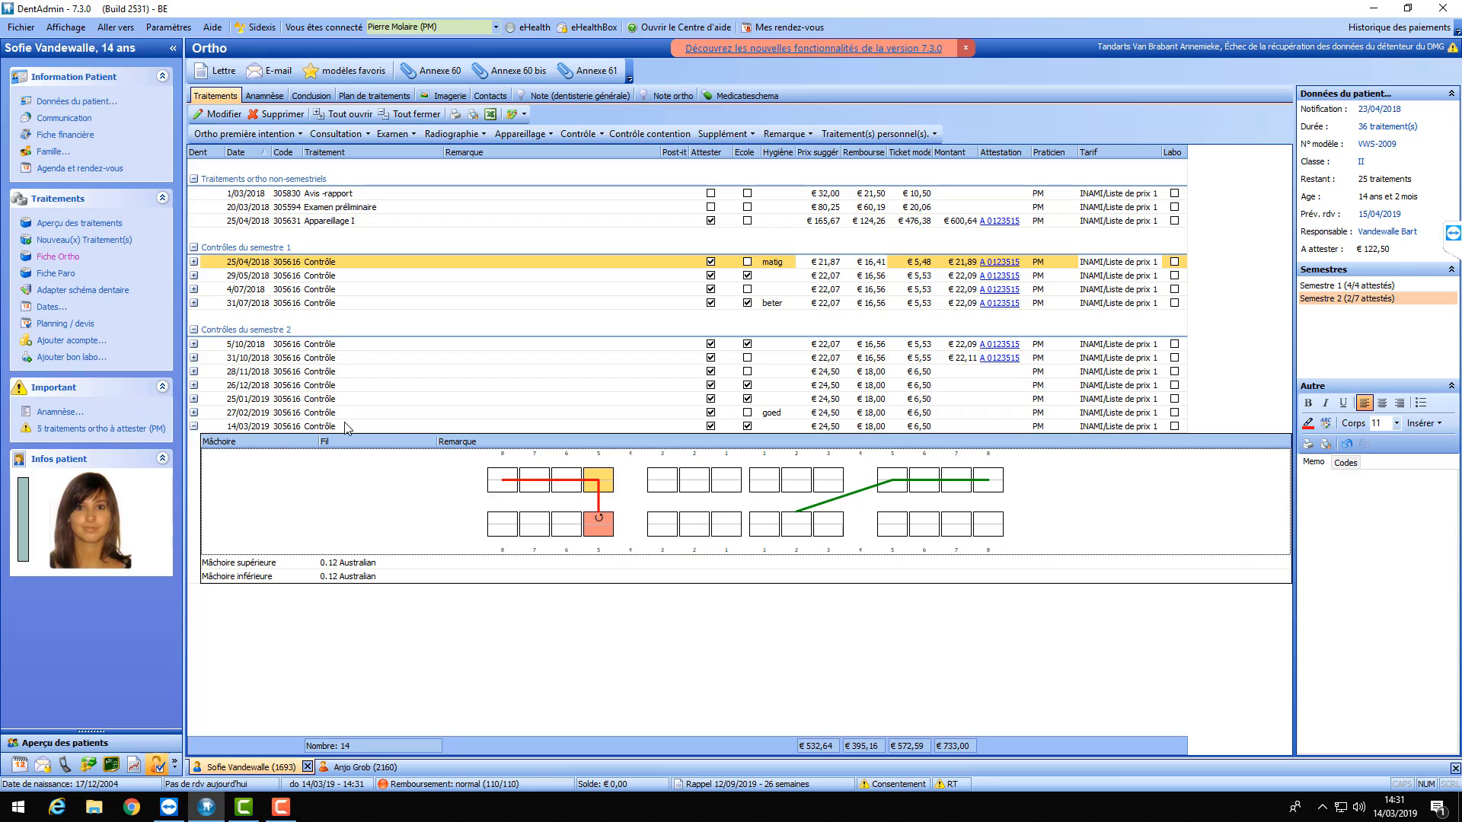
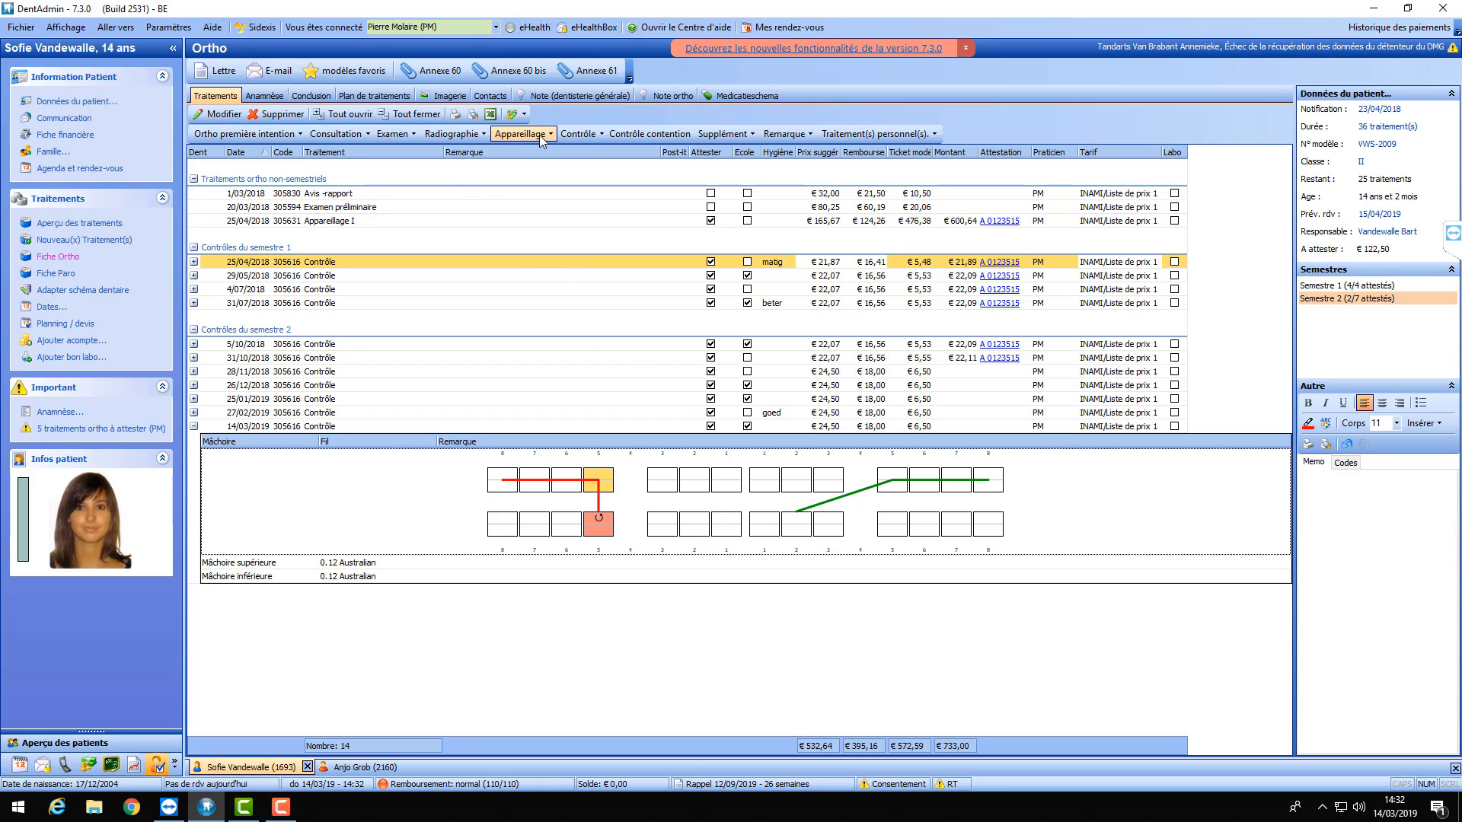
- Add a Contrôle avant interruption treatment, accepting it outside the nomenclature
left_click(602, 136)
left_click(598, 138)
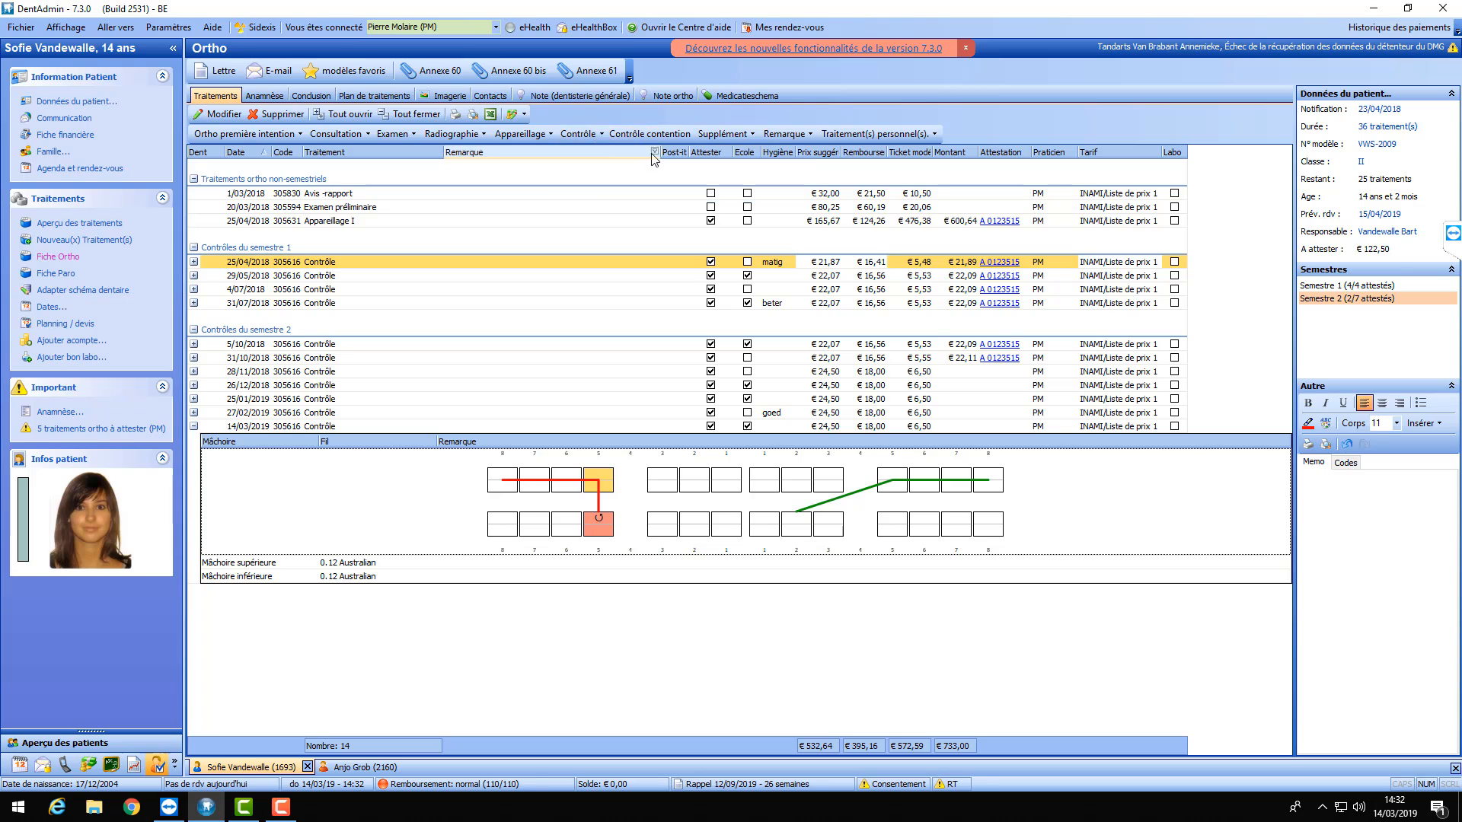
left_click(597, 137)
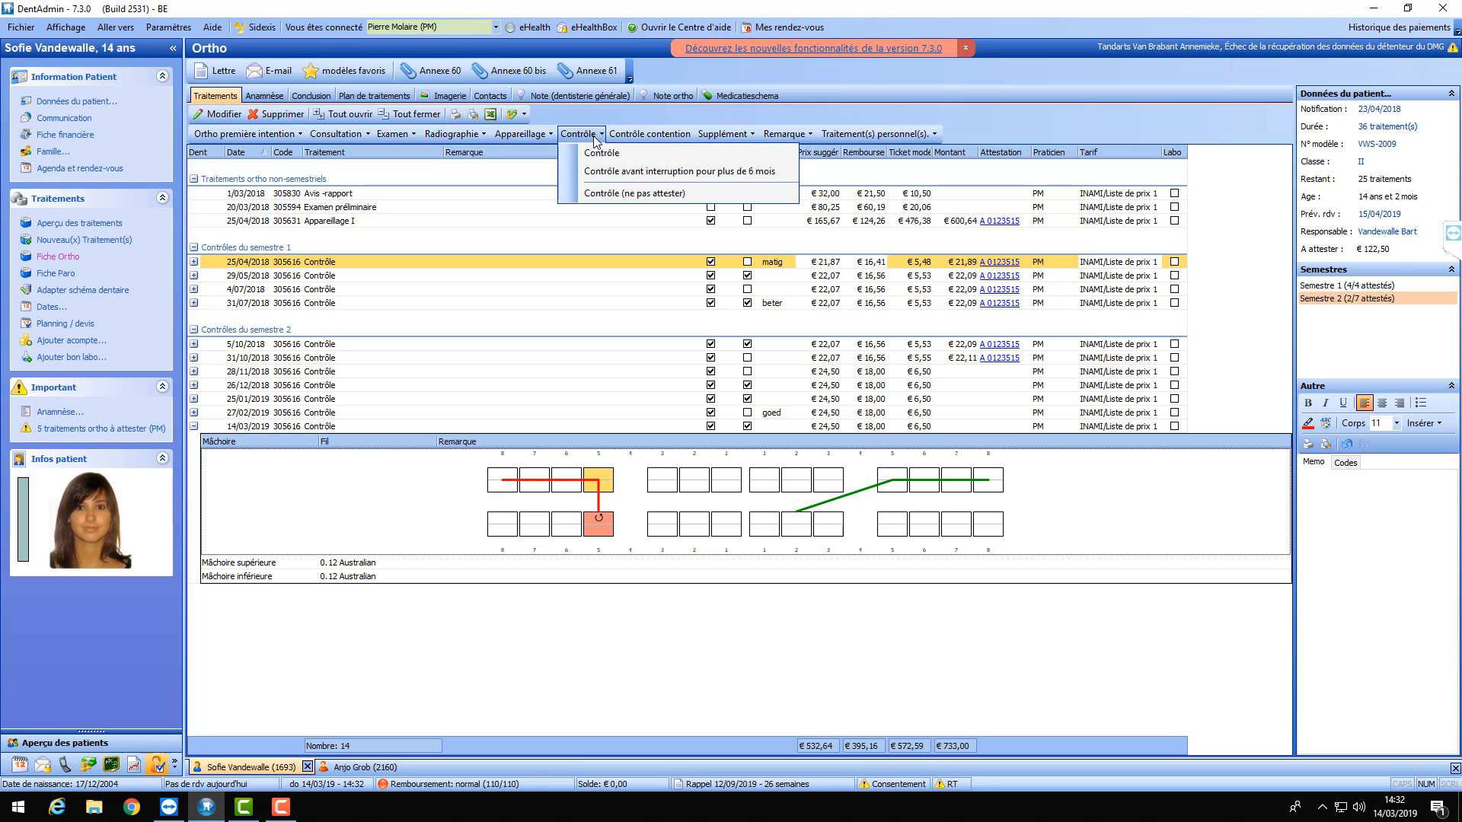
left_click(602, 175)
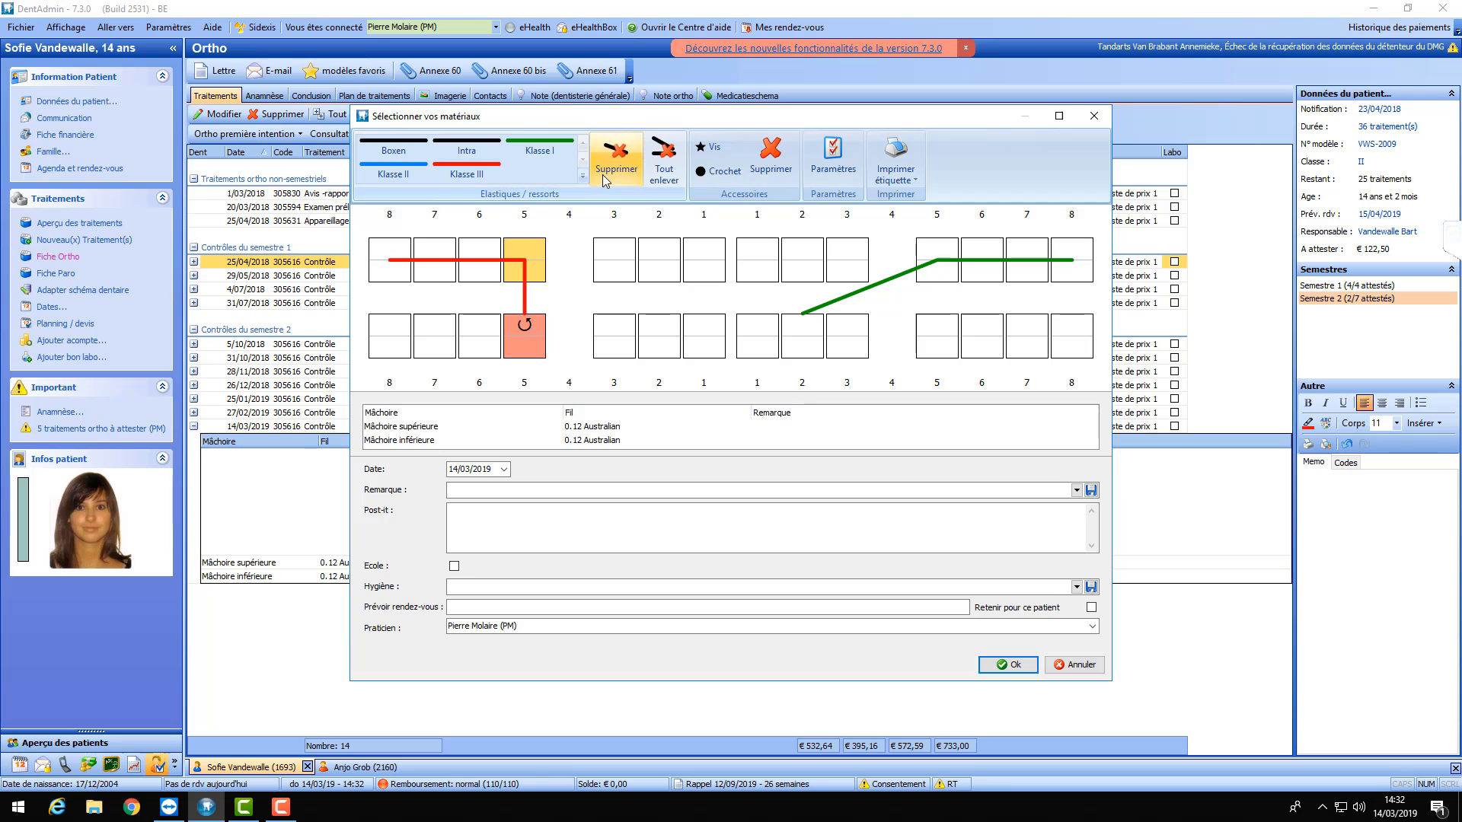
left_click(1010, 666)
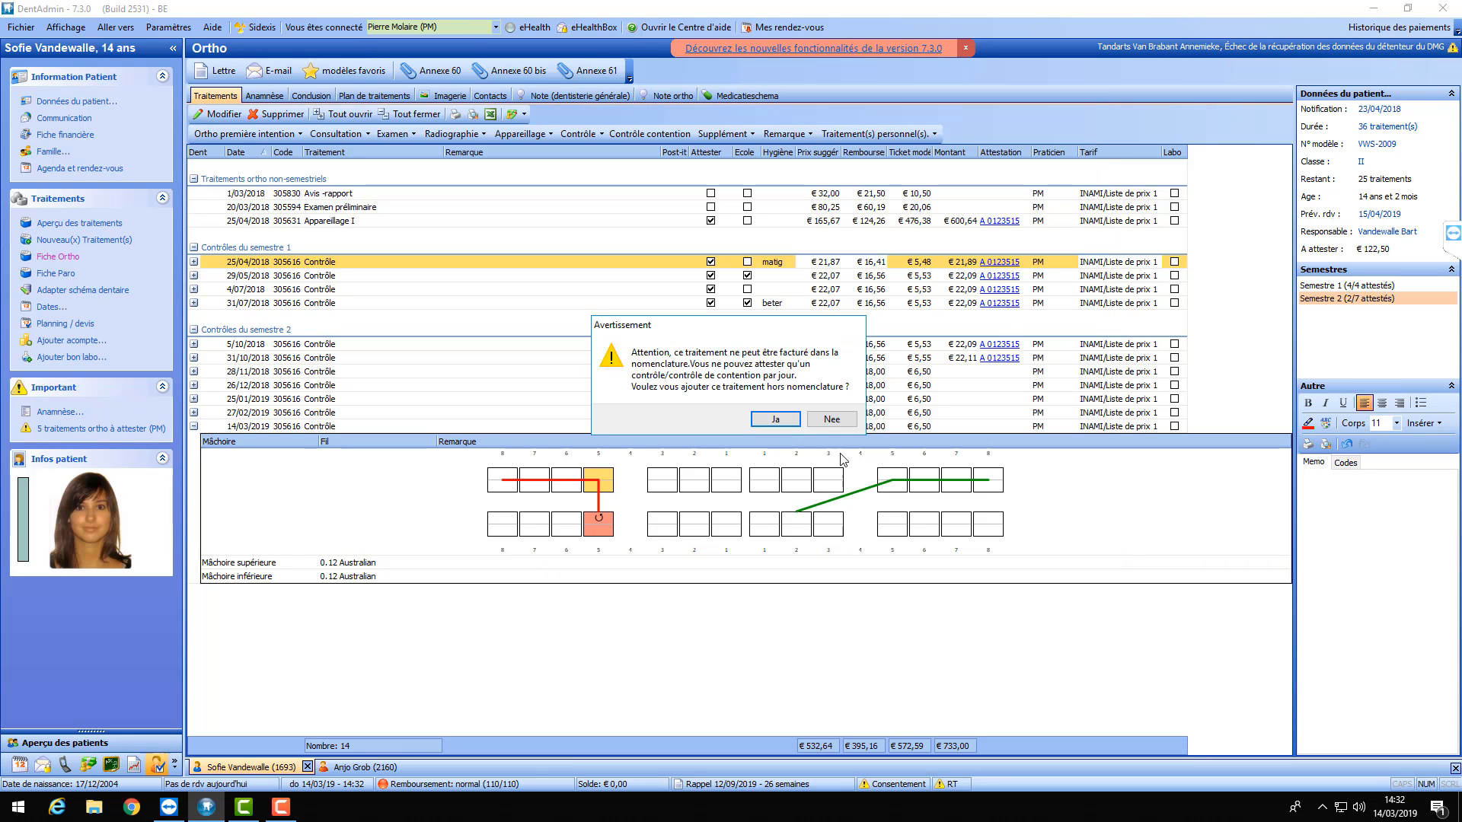
left_click(810, 421)
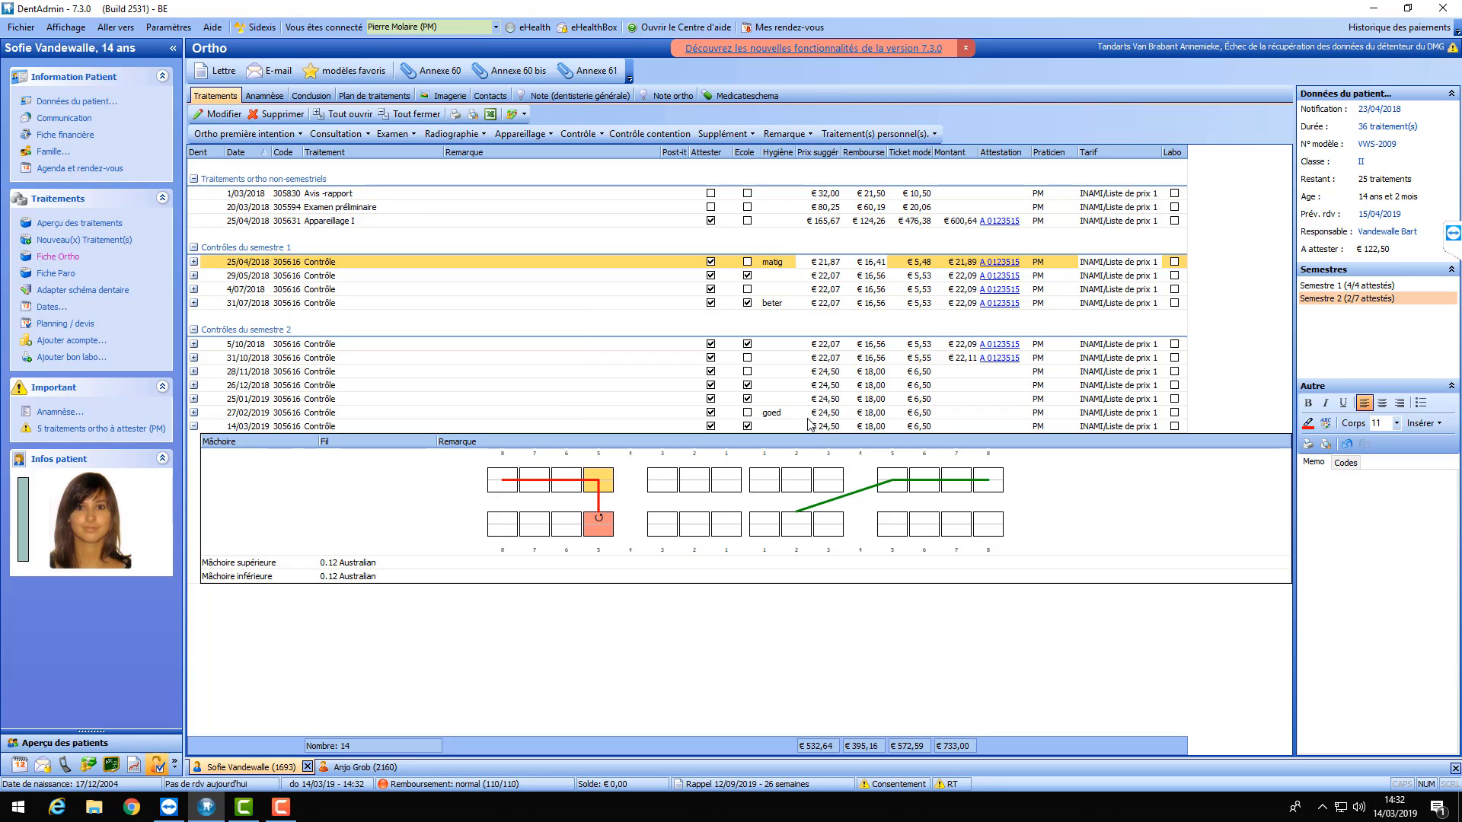
- Move the 14/03/2019 control back one day to 13/03/2019 via Date ▸ Hier
left_click(251, 428)
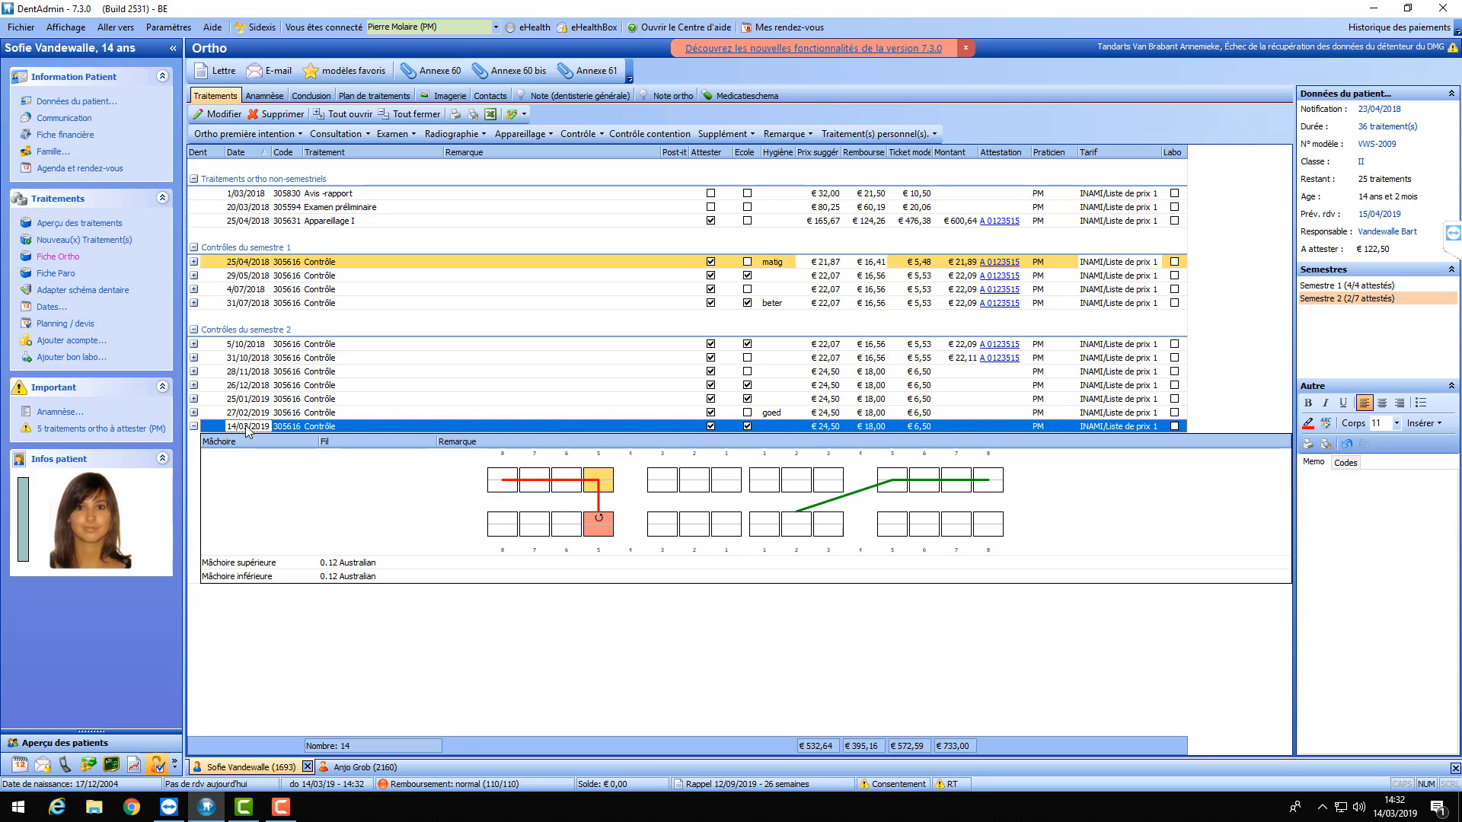
right_click(241, 427)
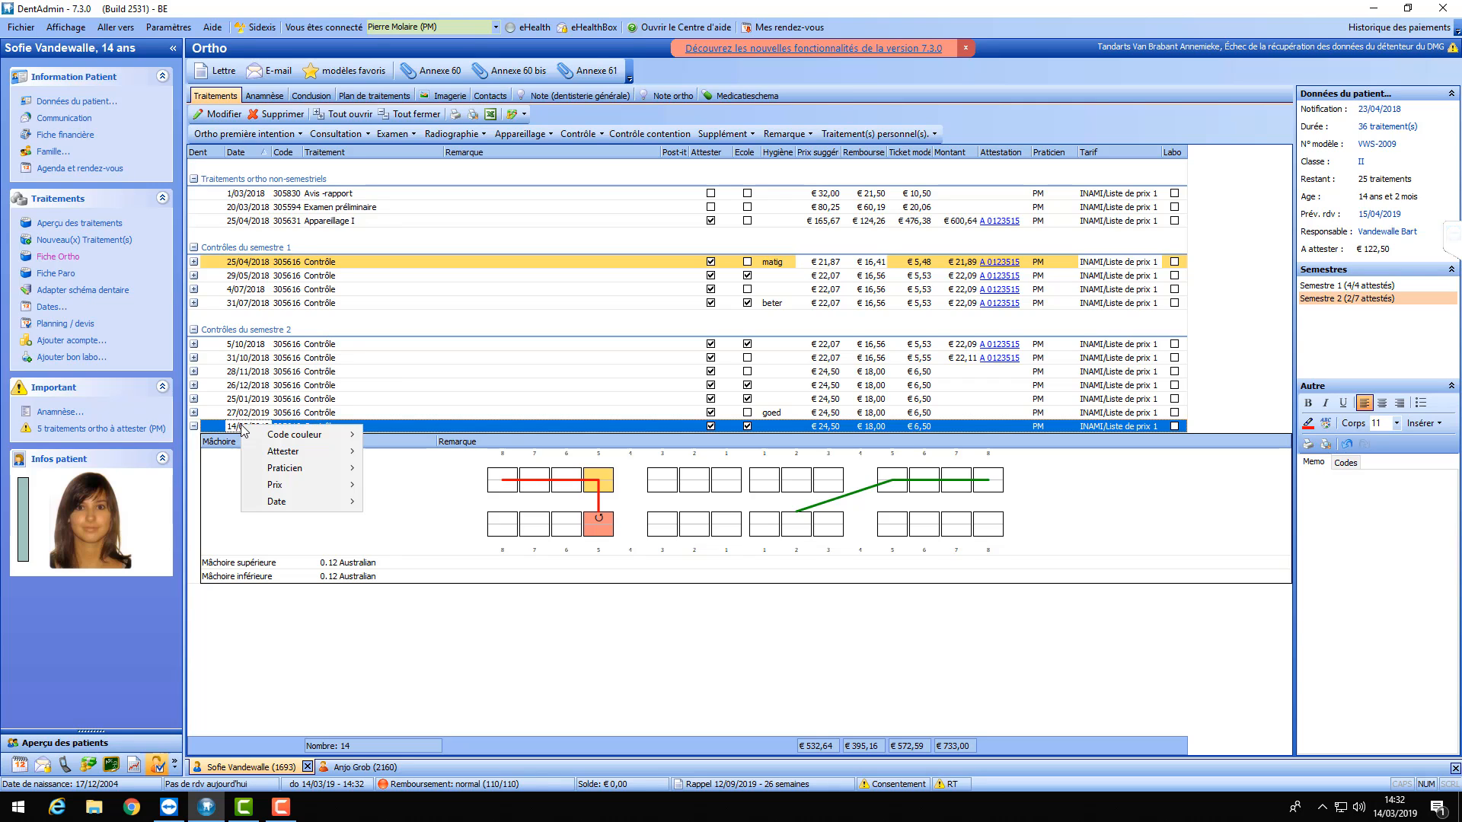
mouse_move(306, 508)
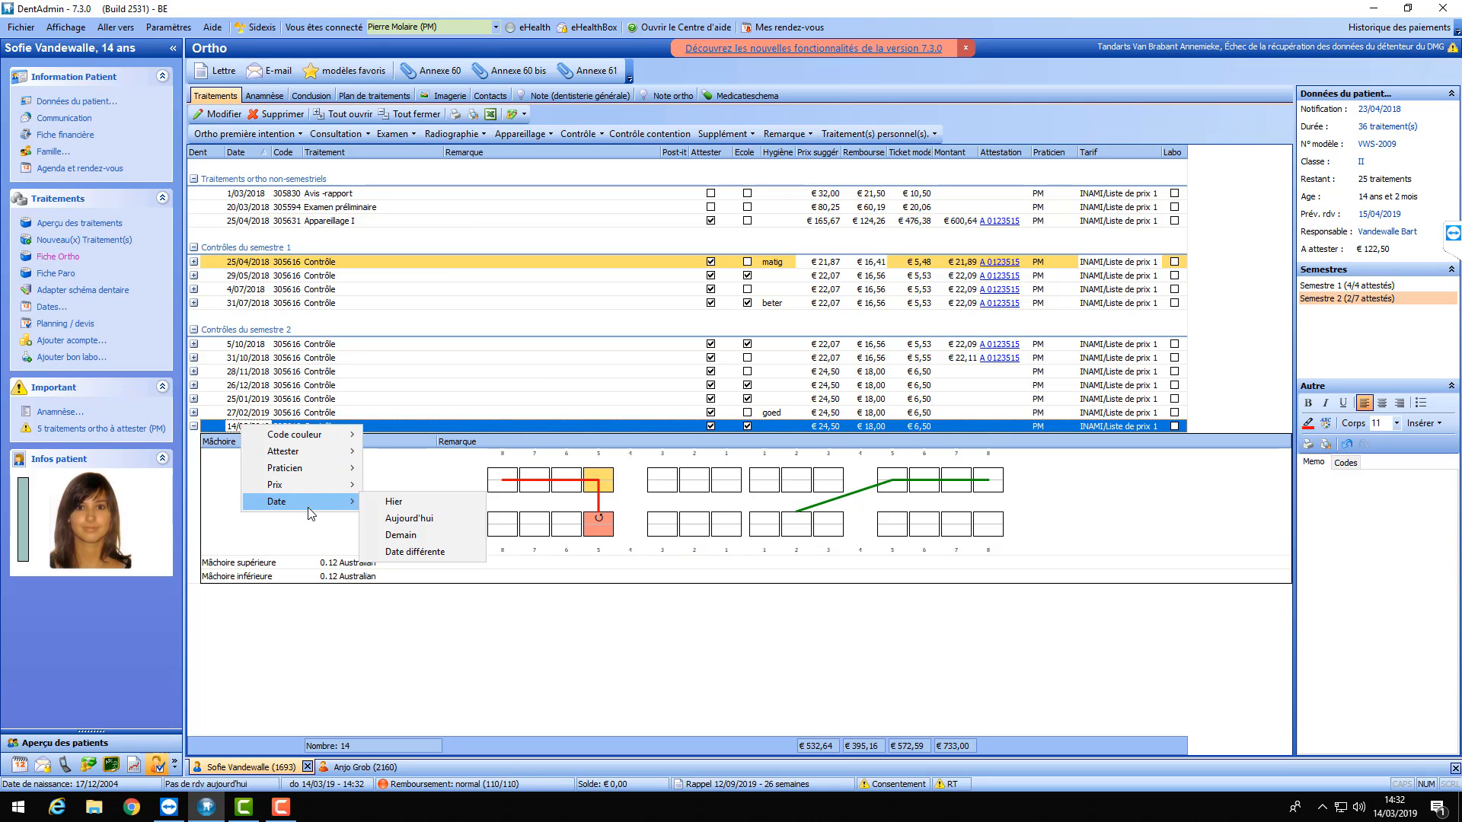
left_click(394, 504)
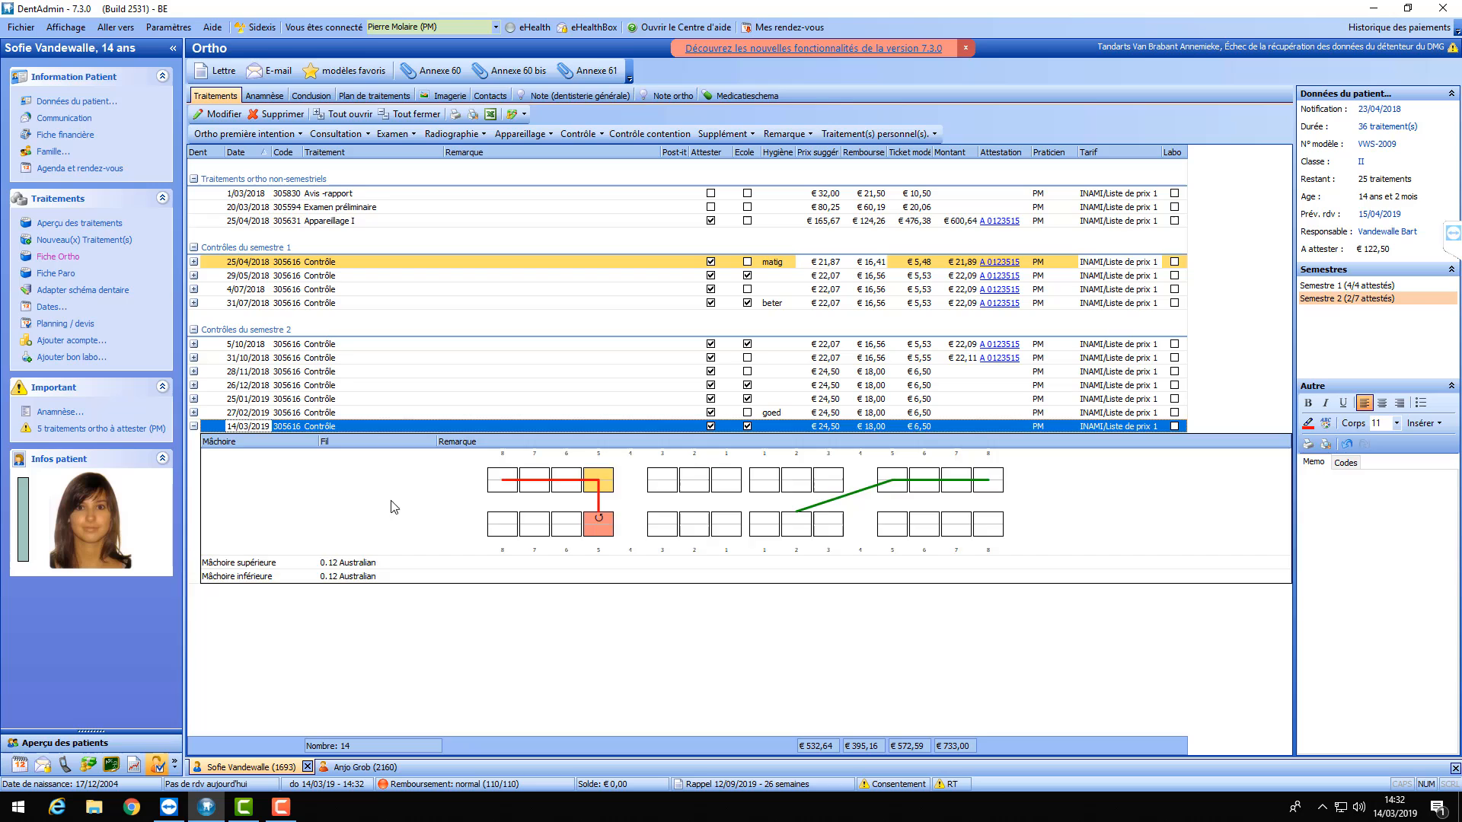
- Collapse the jaw chart detail, select the 13/03/2019 row and bring up the Contrôle list
left_click(194, 412)
left_click(194, 413)
left_click(194, 427)
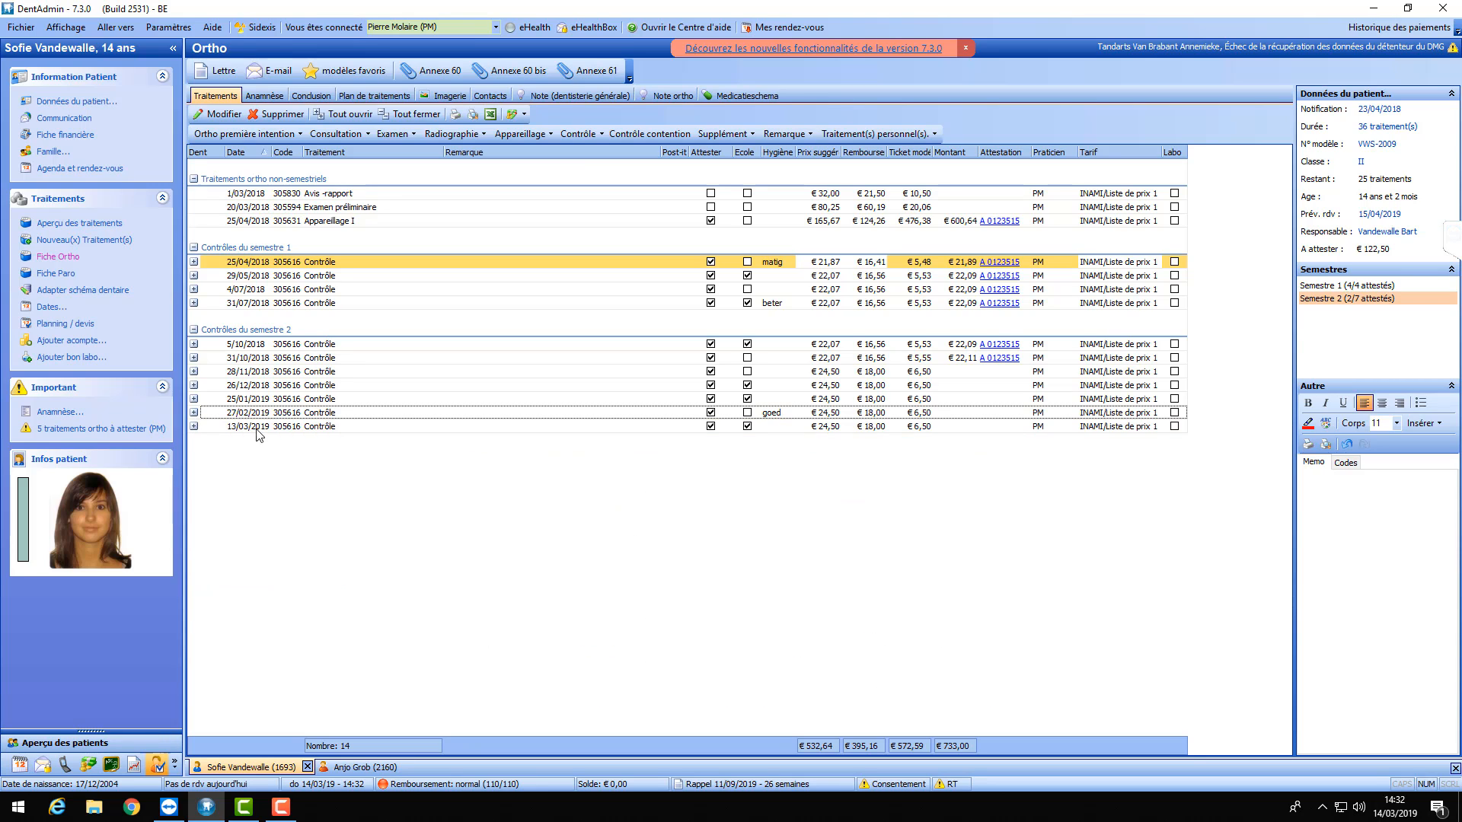
left_click(257, 428)
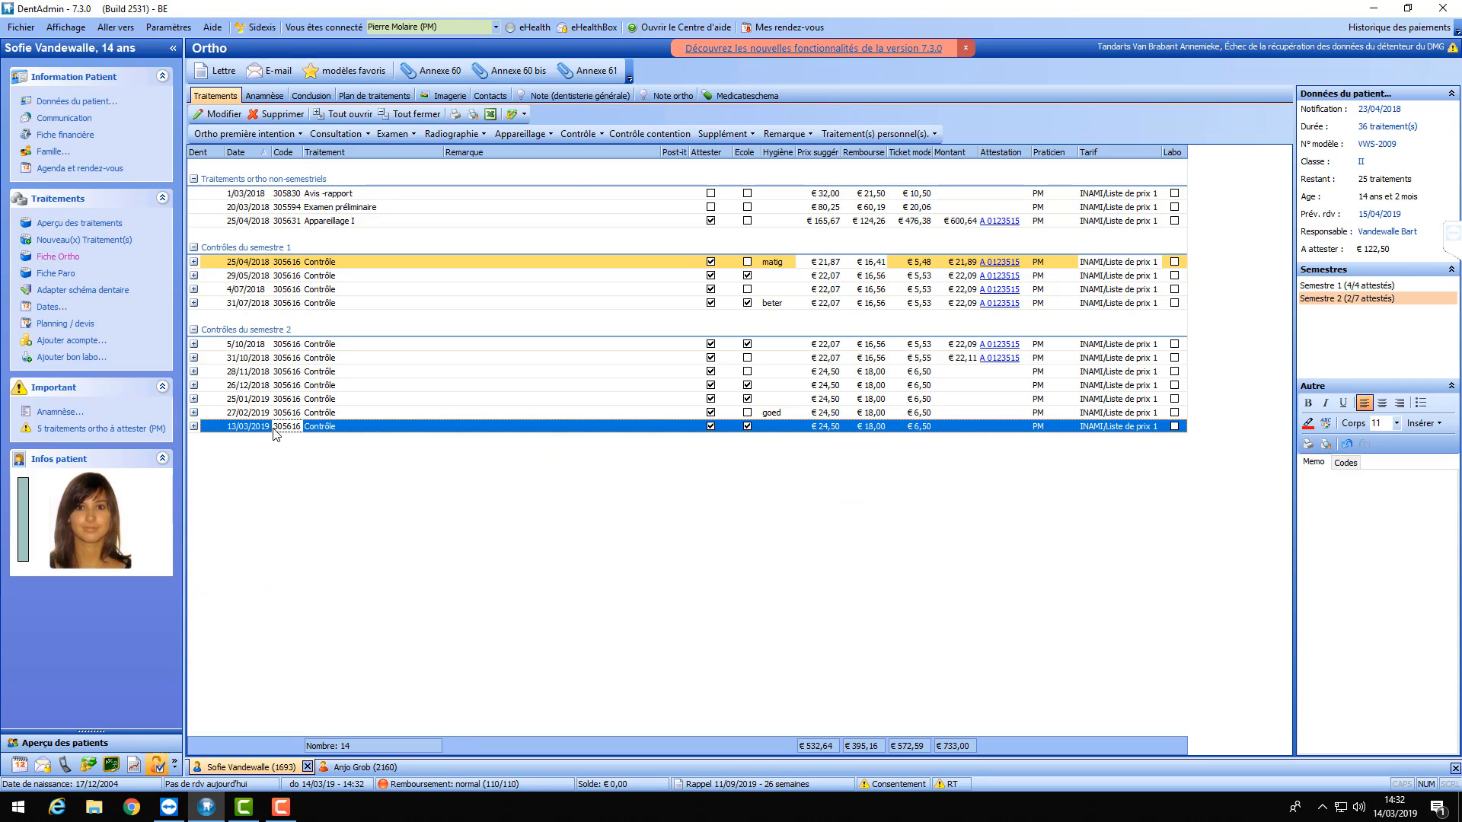
left_click(603, 137)
left_click(591, 134)
left_click(591, 135)
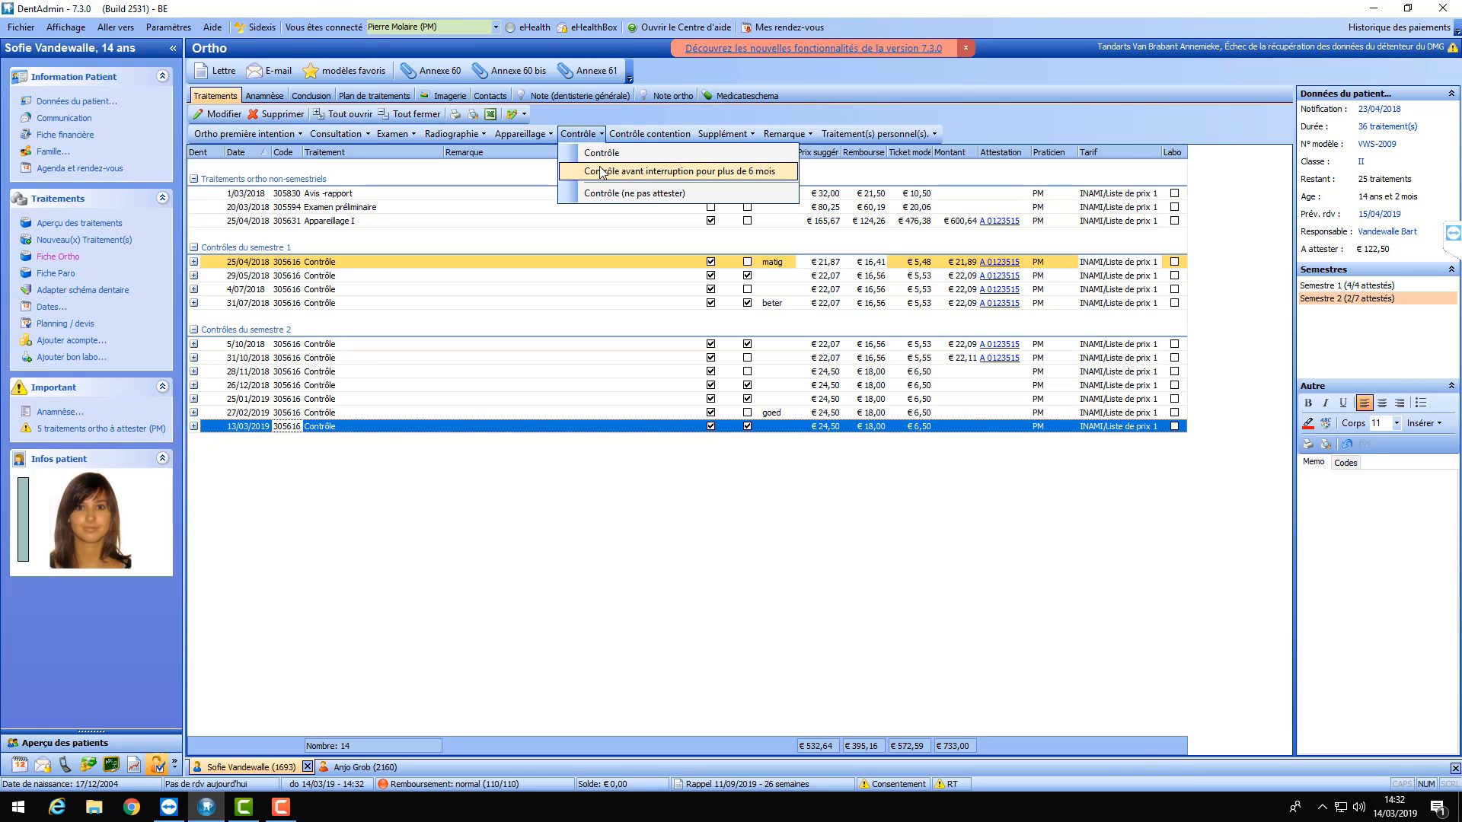
- Add a 14/03/2019 Forfait interruption – NN line at €20,63 and collapse its jaw chart
left_click(602, 172)
left_click(1005, 671)
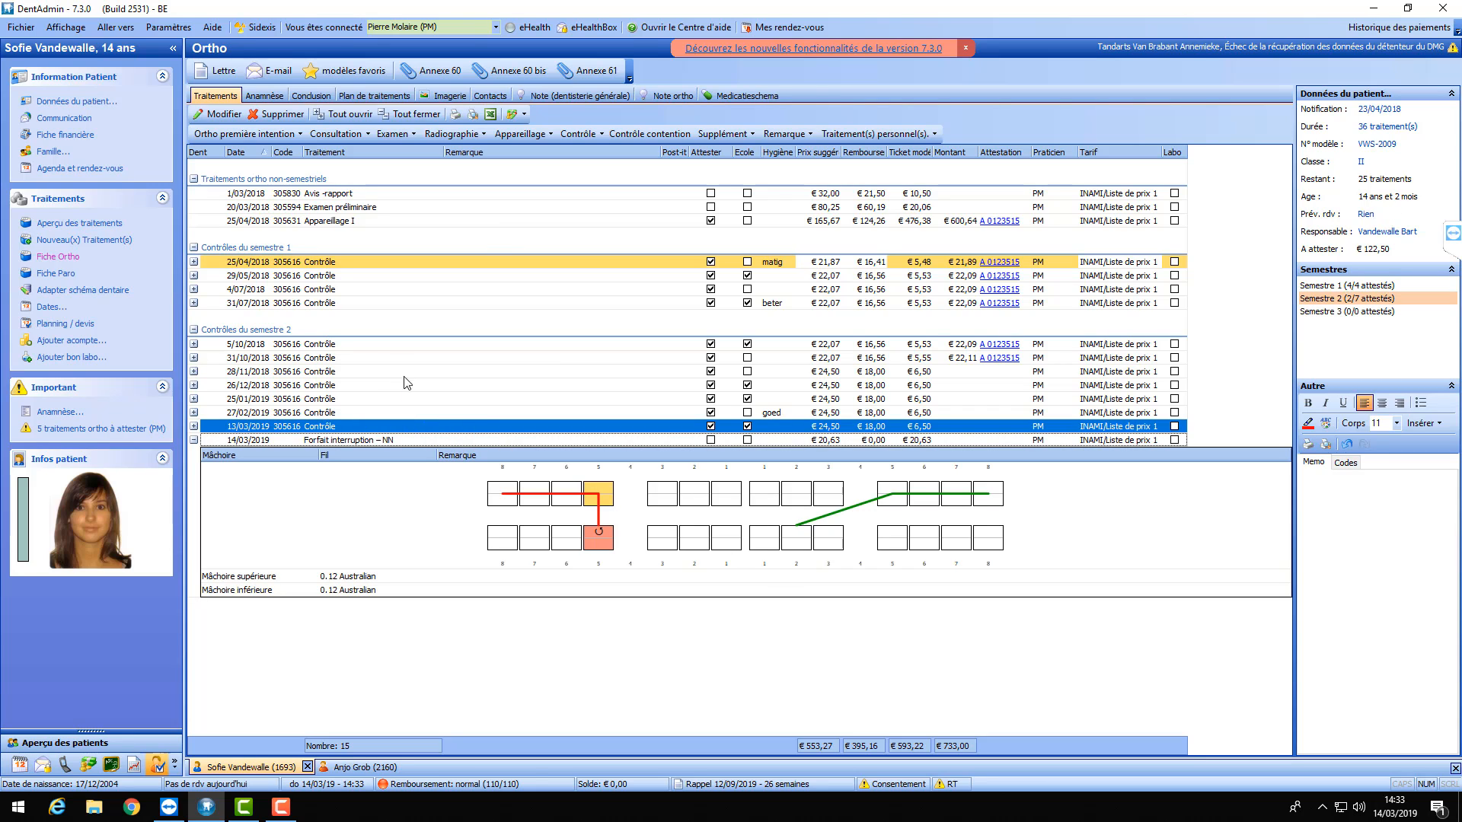
left_click(331, 442)
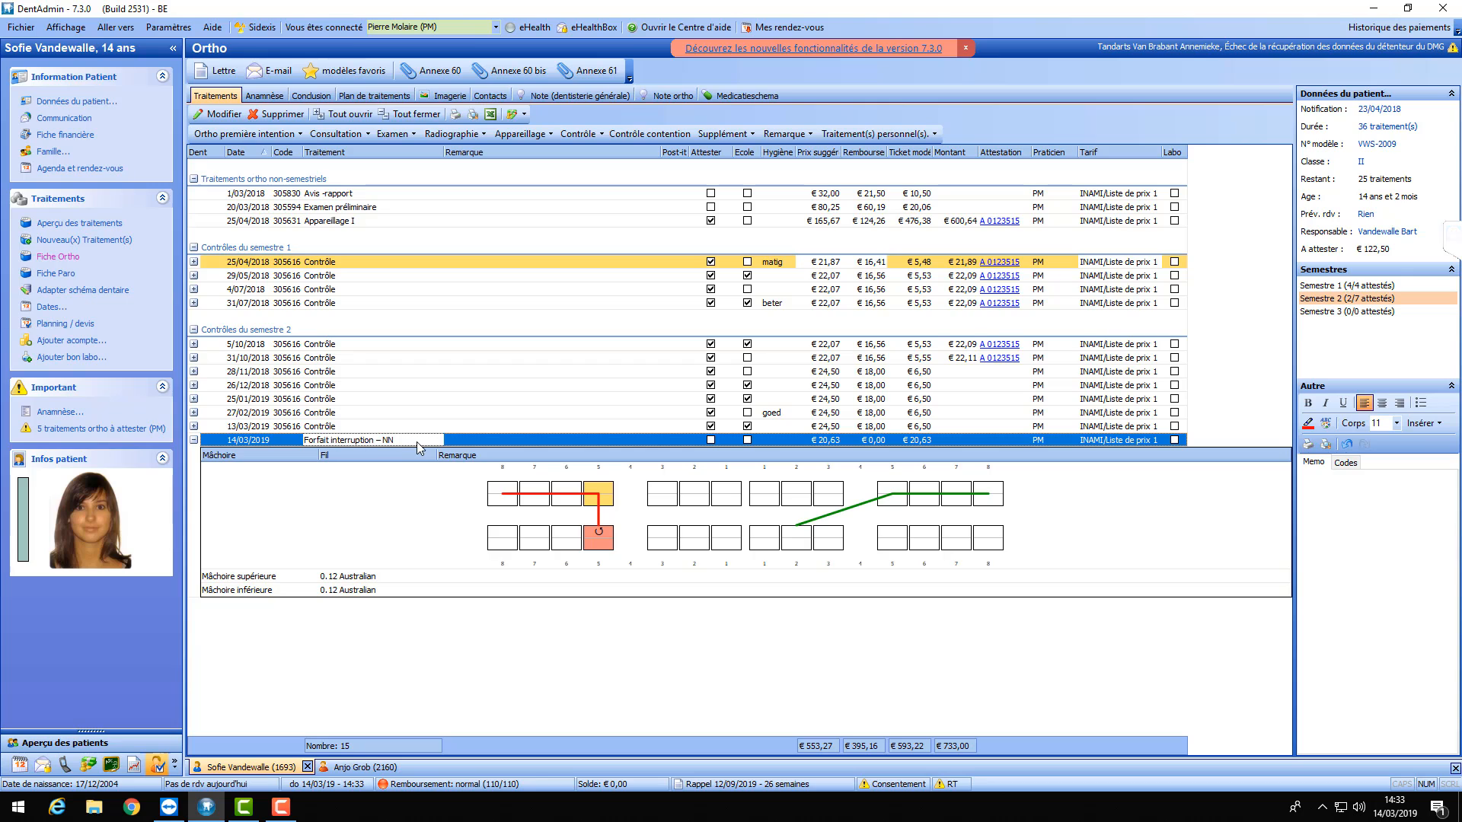
left_click(194, 441)
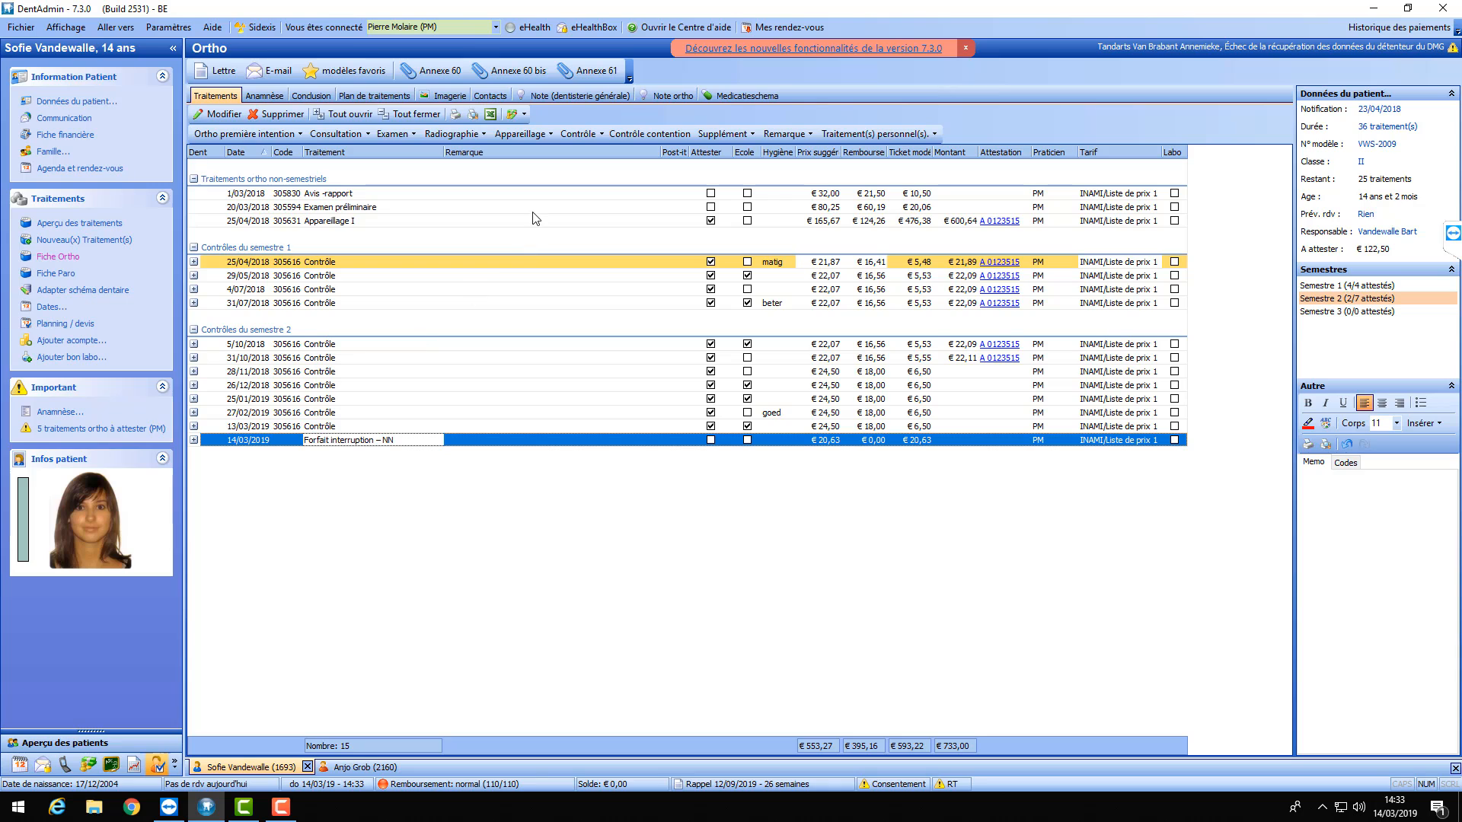
left_click(545, 133)
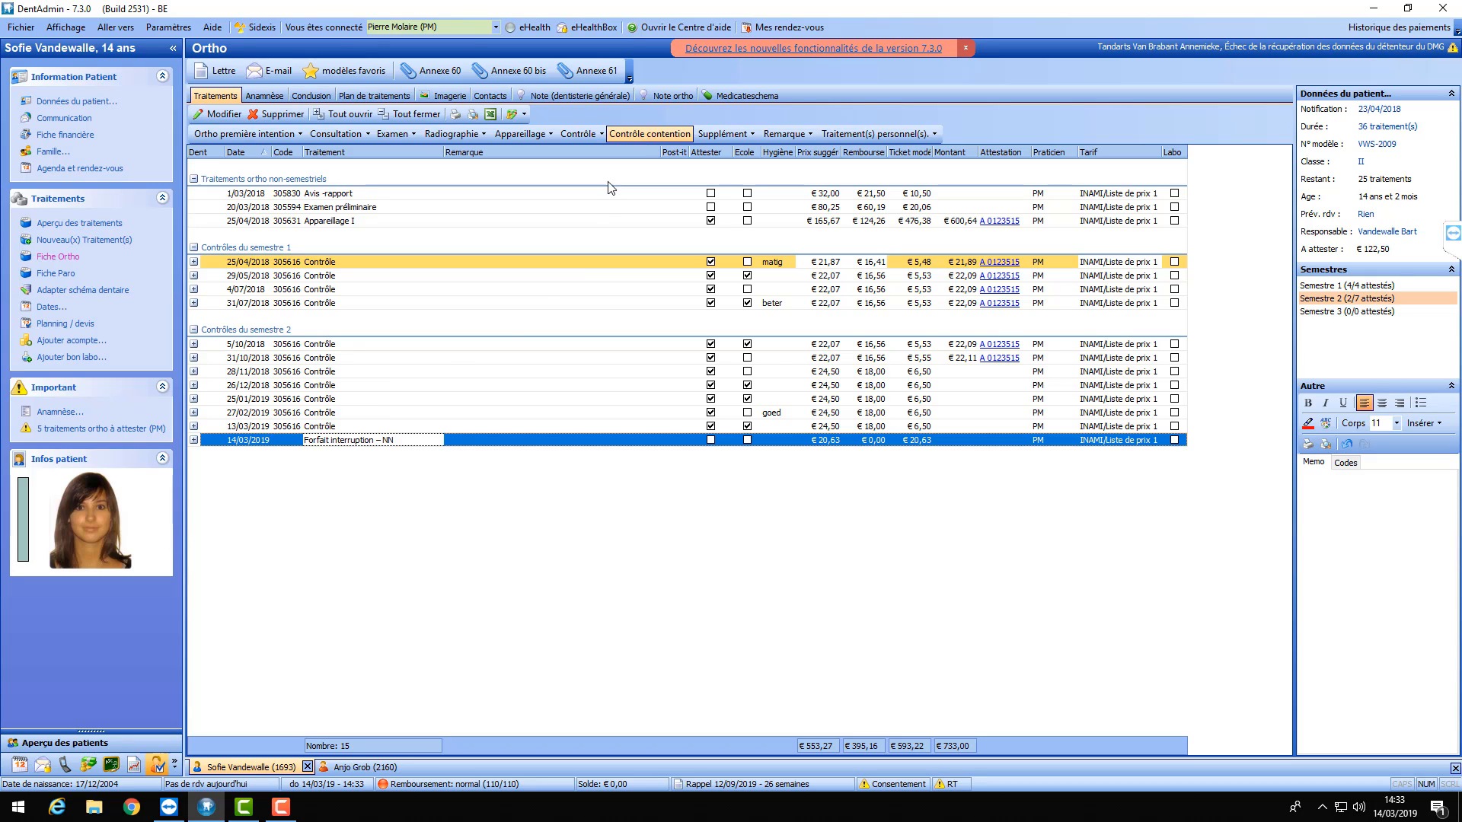
- Delete the Forfait interruption line, then add and delete a Contrôle contention entry
left_click(282, 113)
left_click(772, 402)
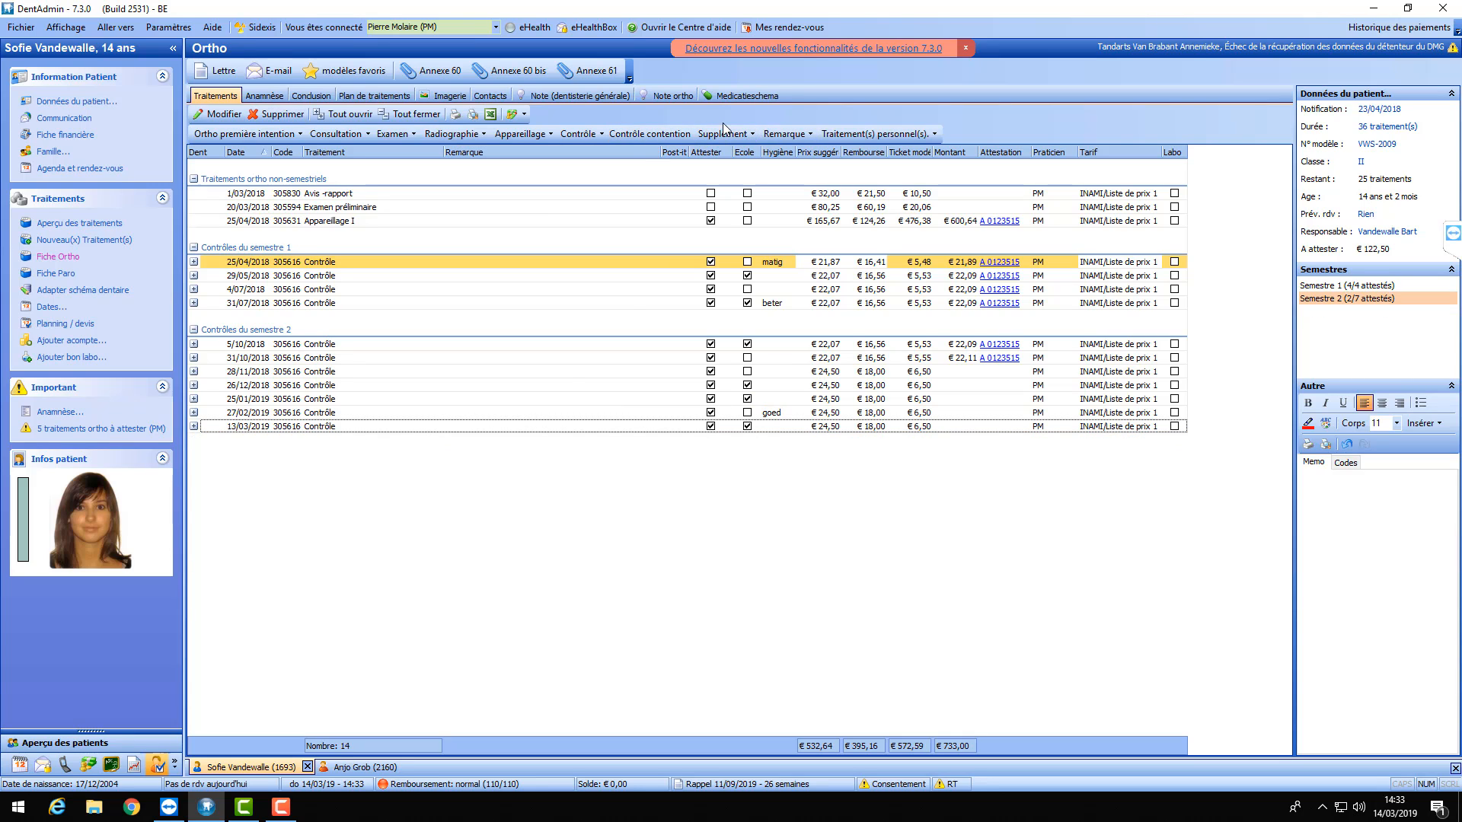
left_click(629, 137)
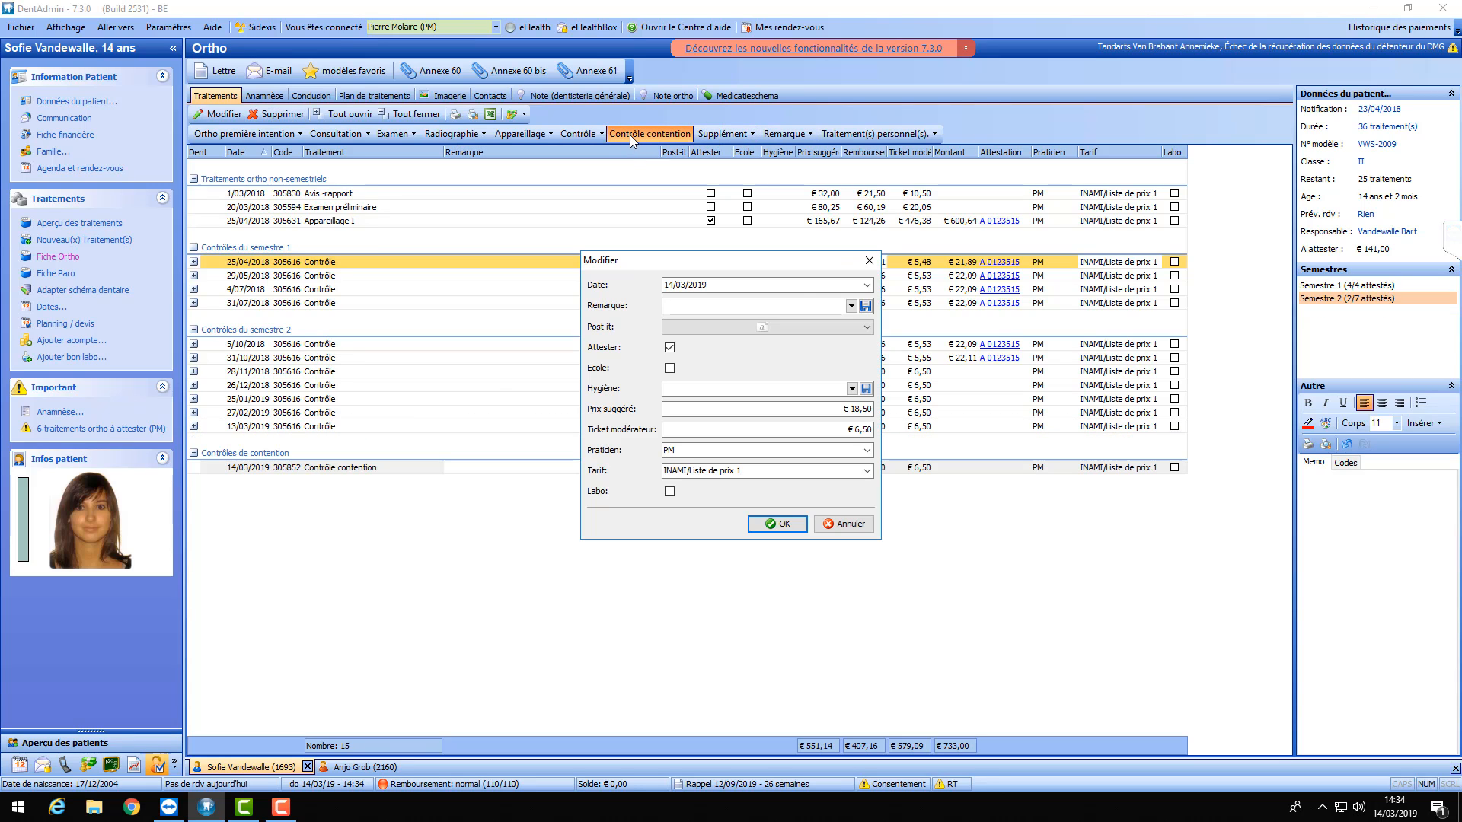
left_click(775, 525)
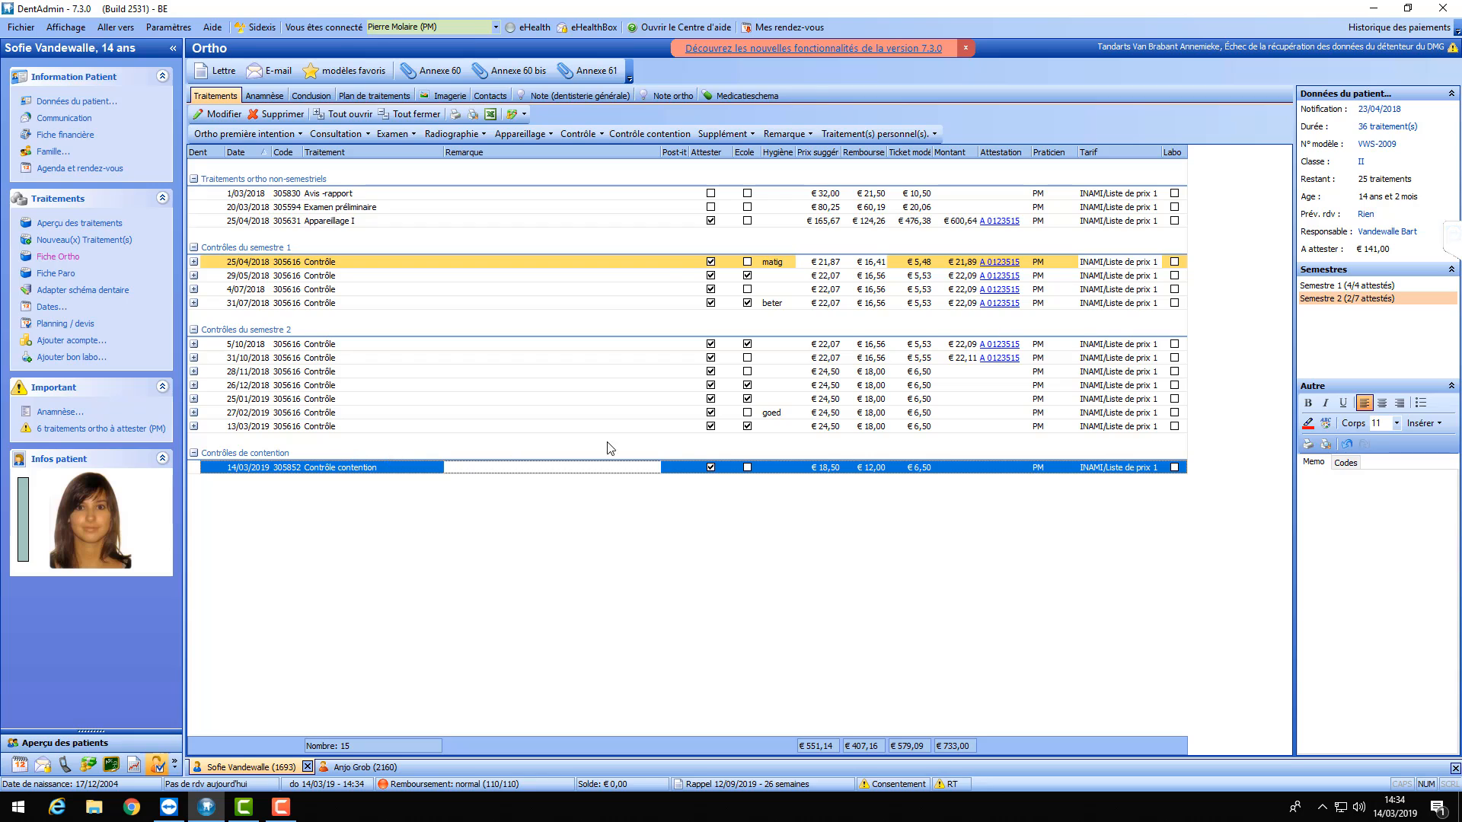
key("Delete")
left_click(747, 412)
left_click(743, 135)
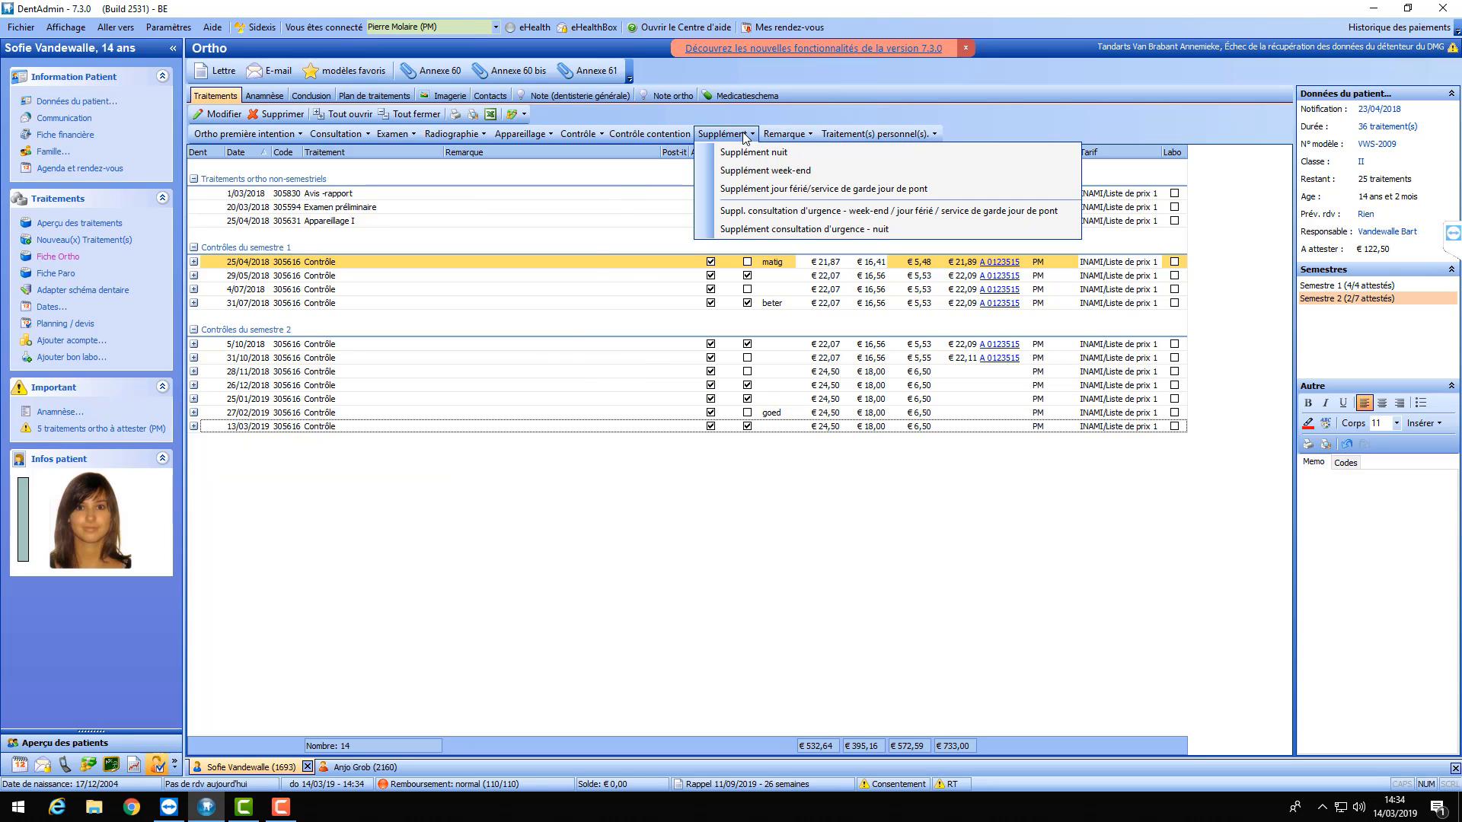
- Look over the Supplément and Remarque options, then bring up the Traitement(s) personnel(s) list
mouse_move(799, 140)
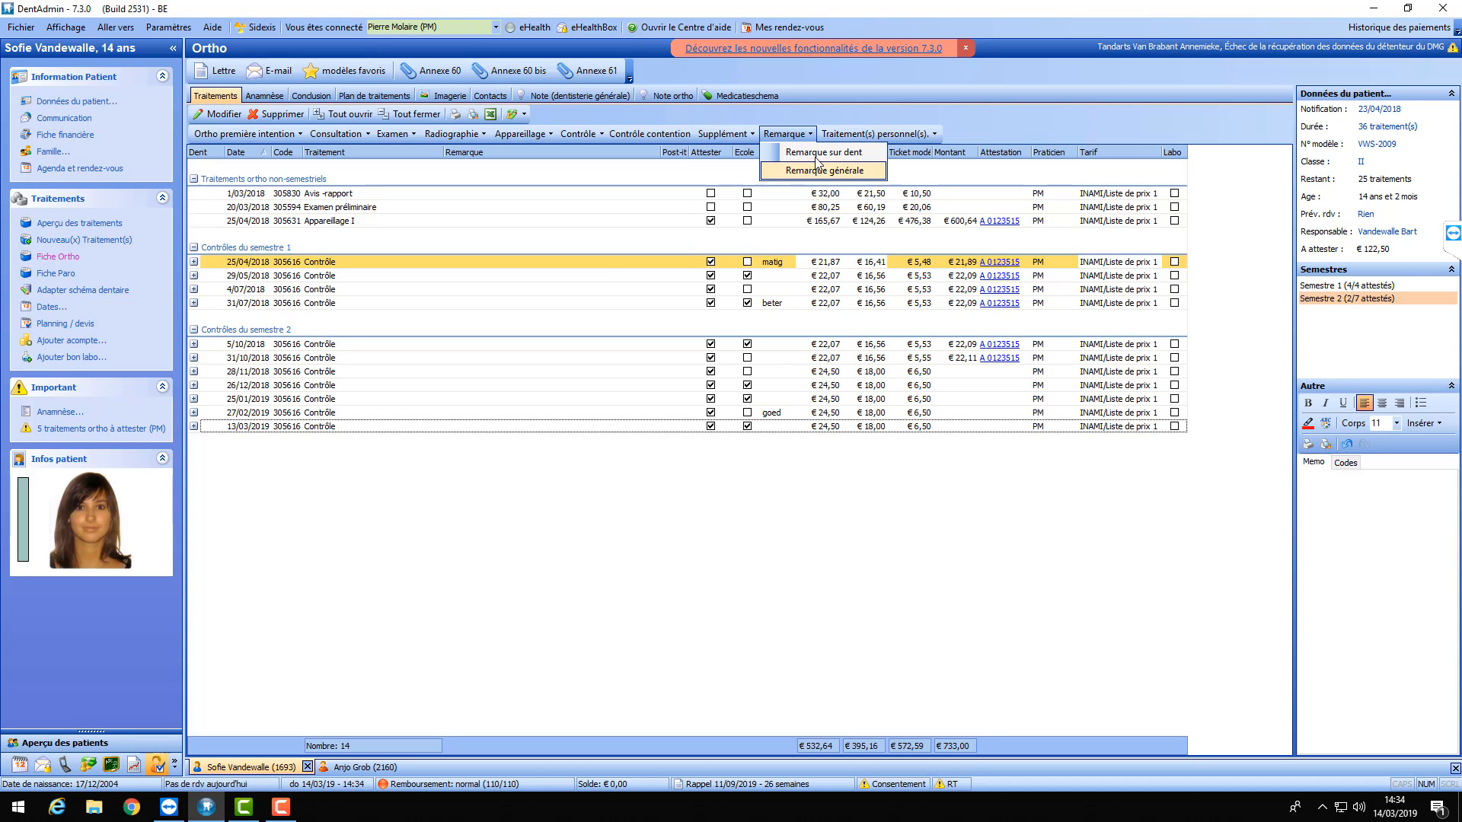
mouse_move(869, 137)
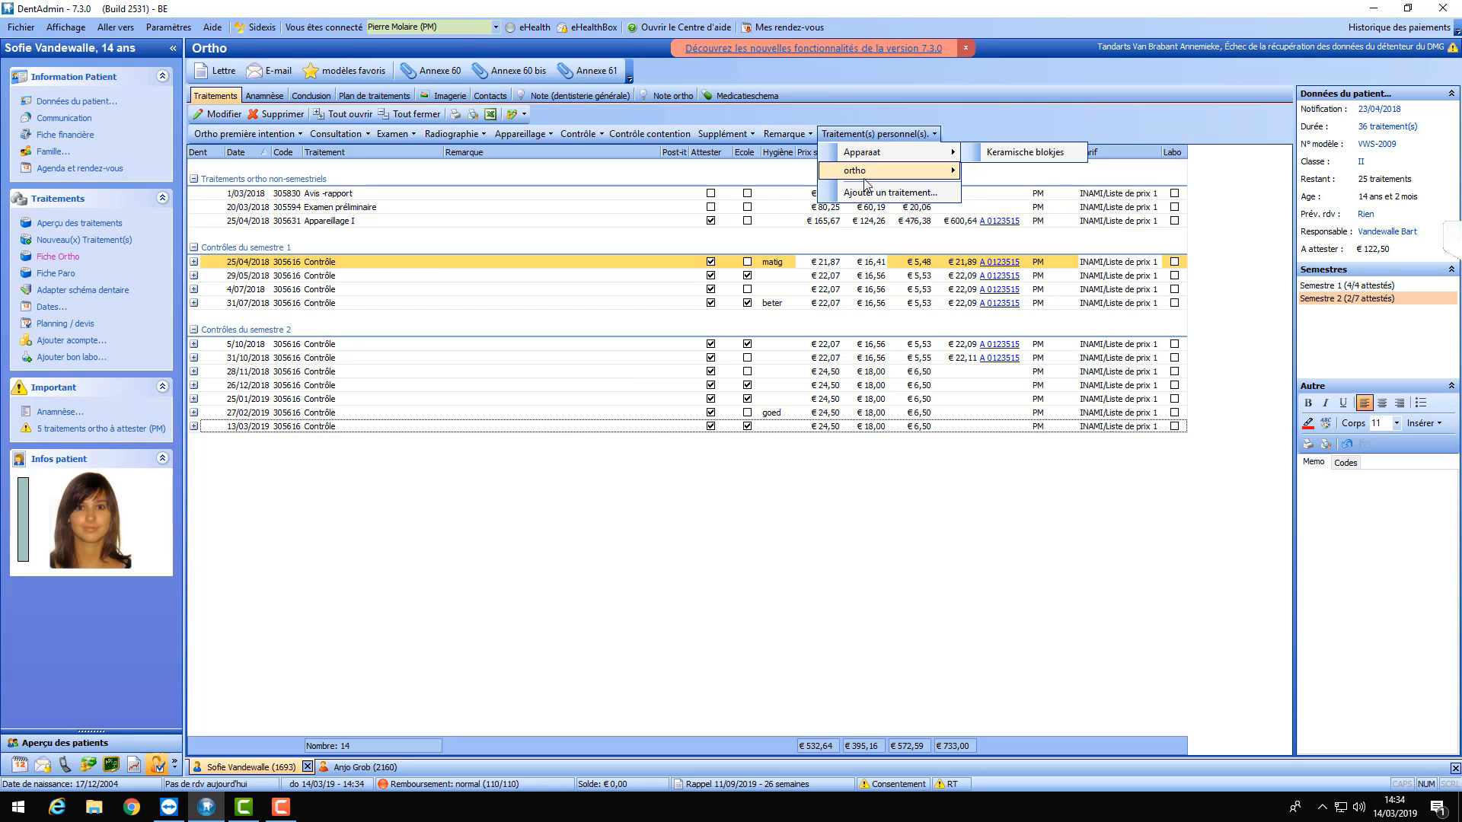
left_click(620, 509)
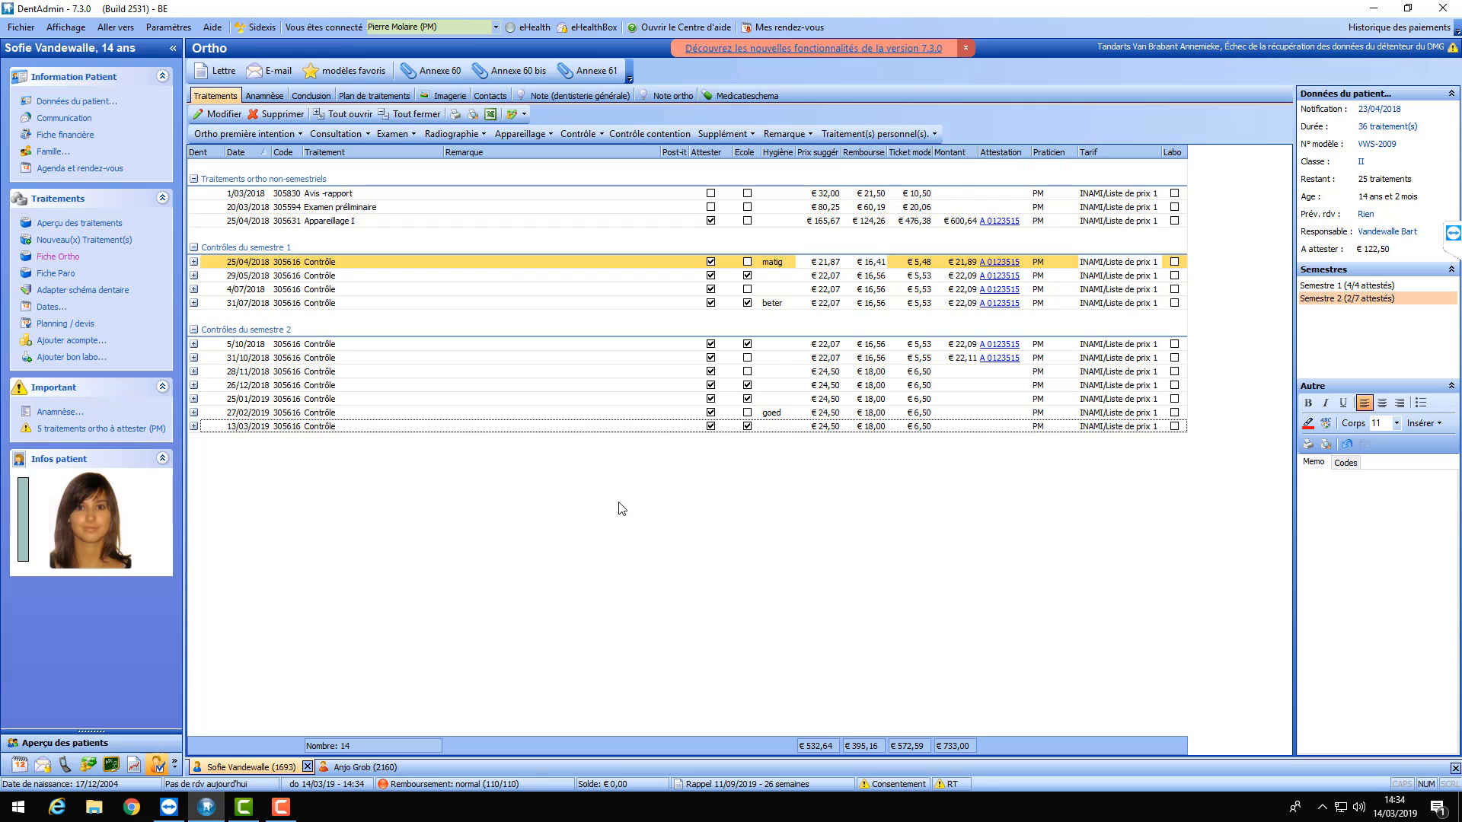
left_click(874, 135)
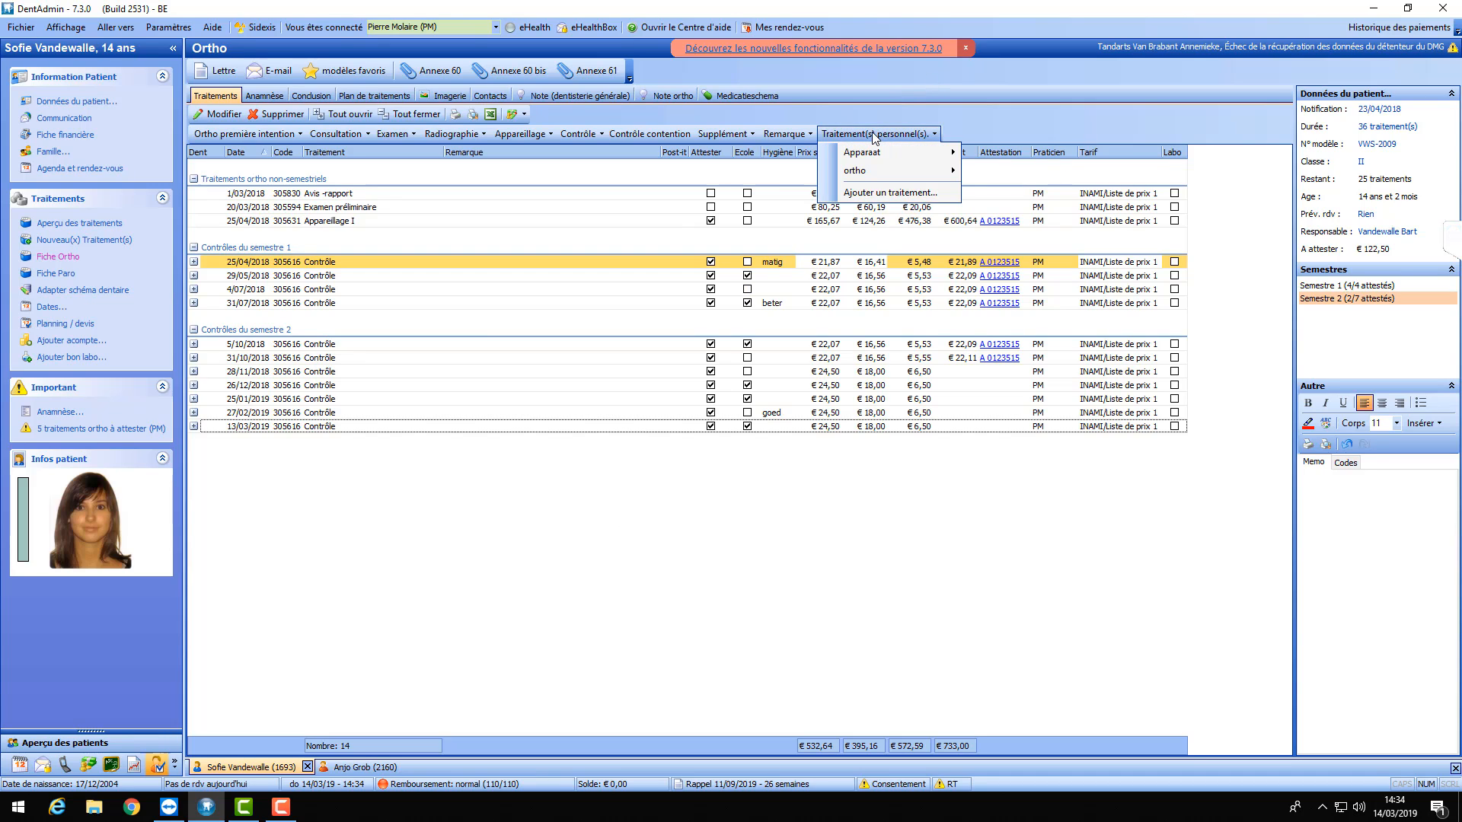
- Create personal treatment 'Appareillage 3' in Appareillages, attested, at 6,50 on INAMI/Liste de prix 1
left_click(880, 195)
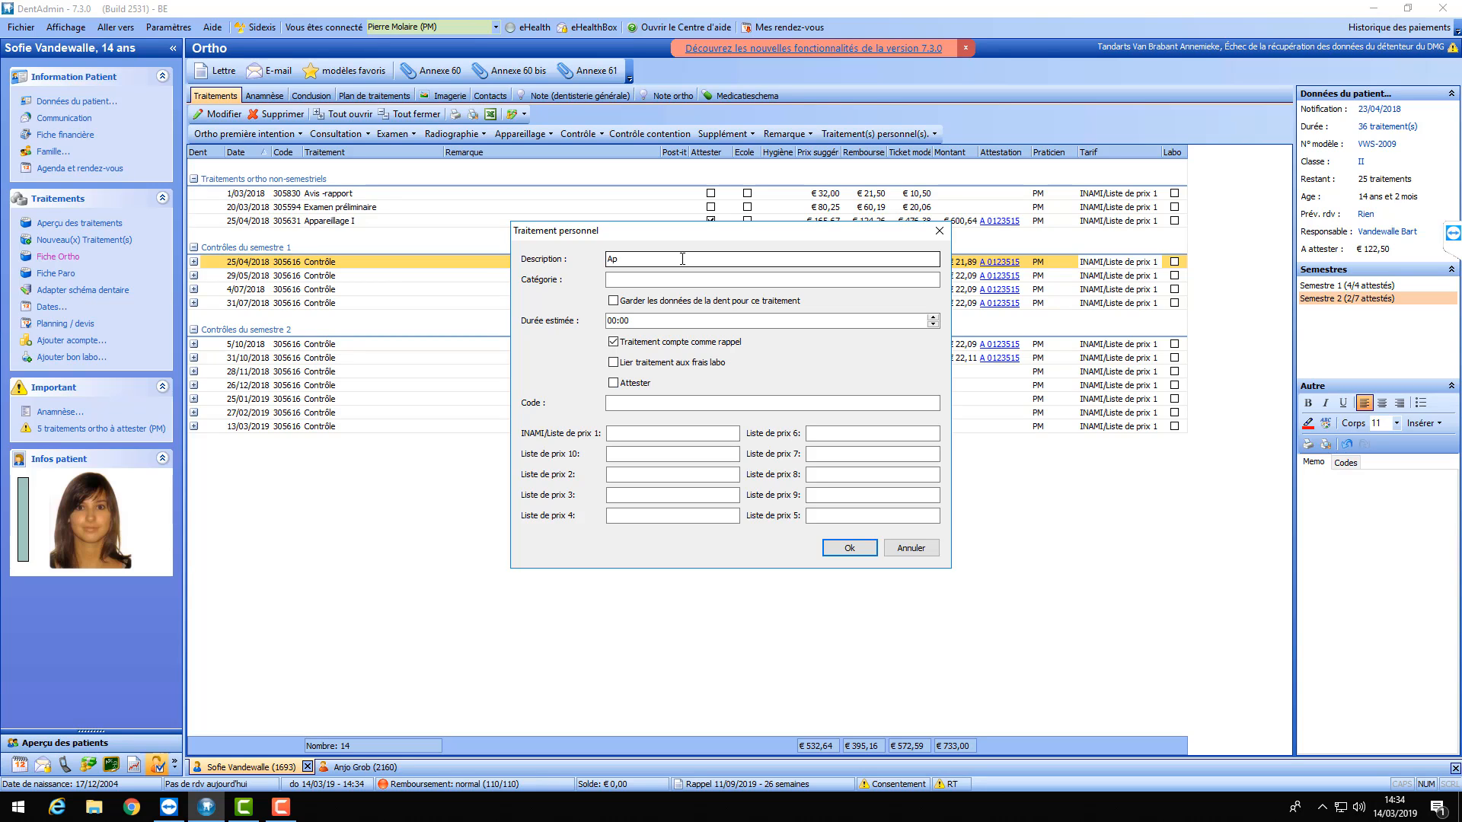
type("Appareillage 3")
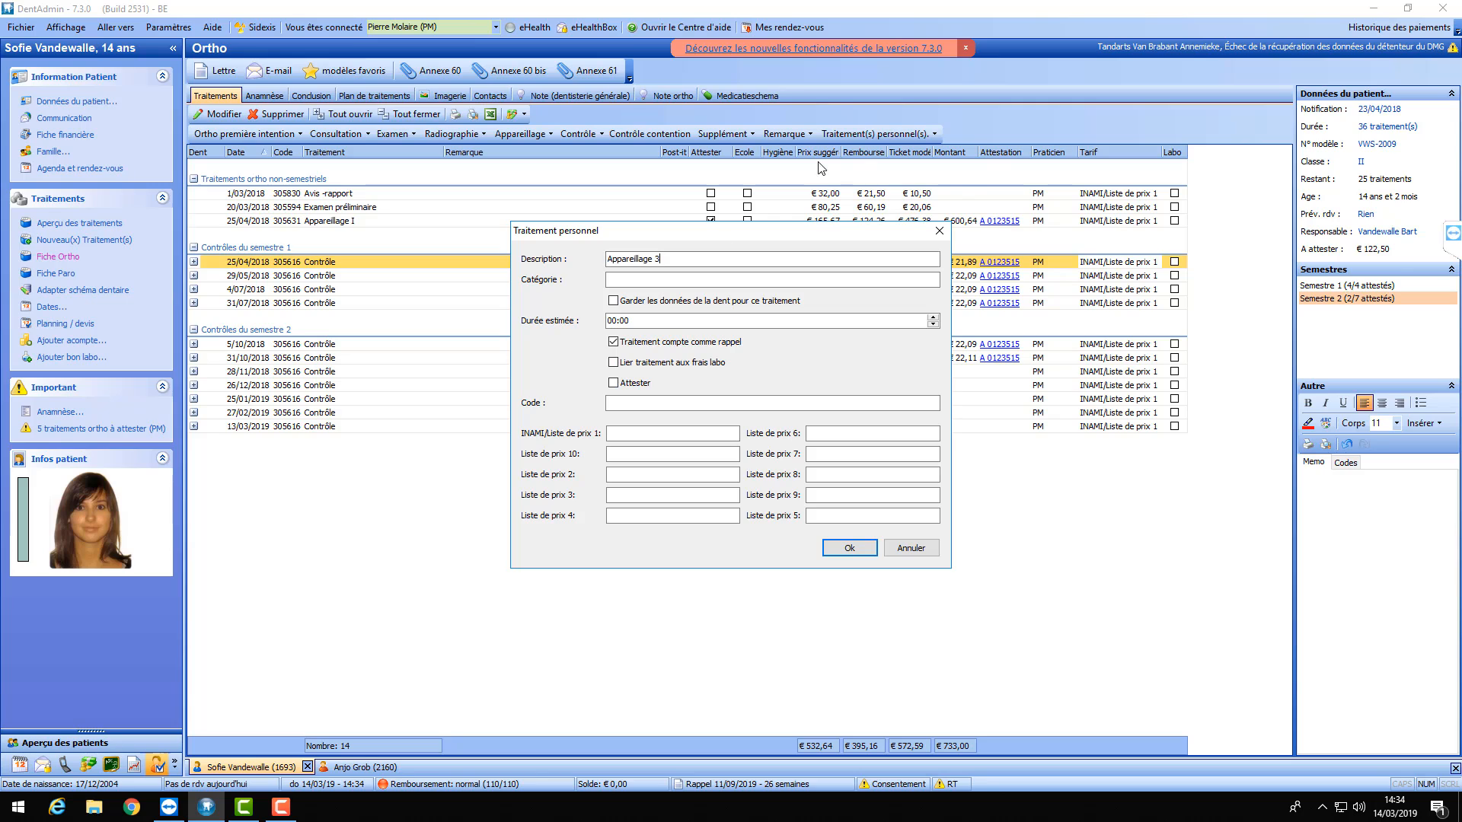
left_click(687, 277)
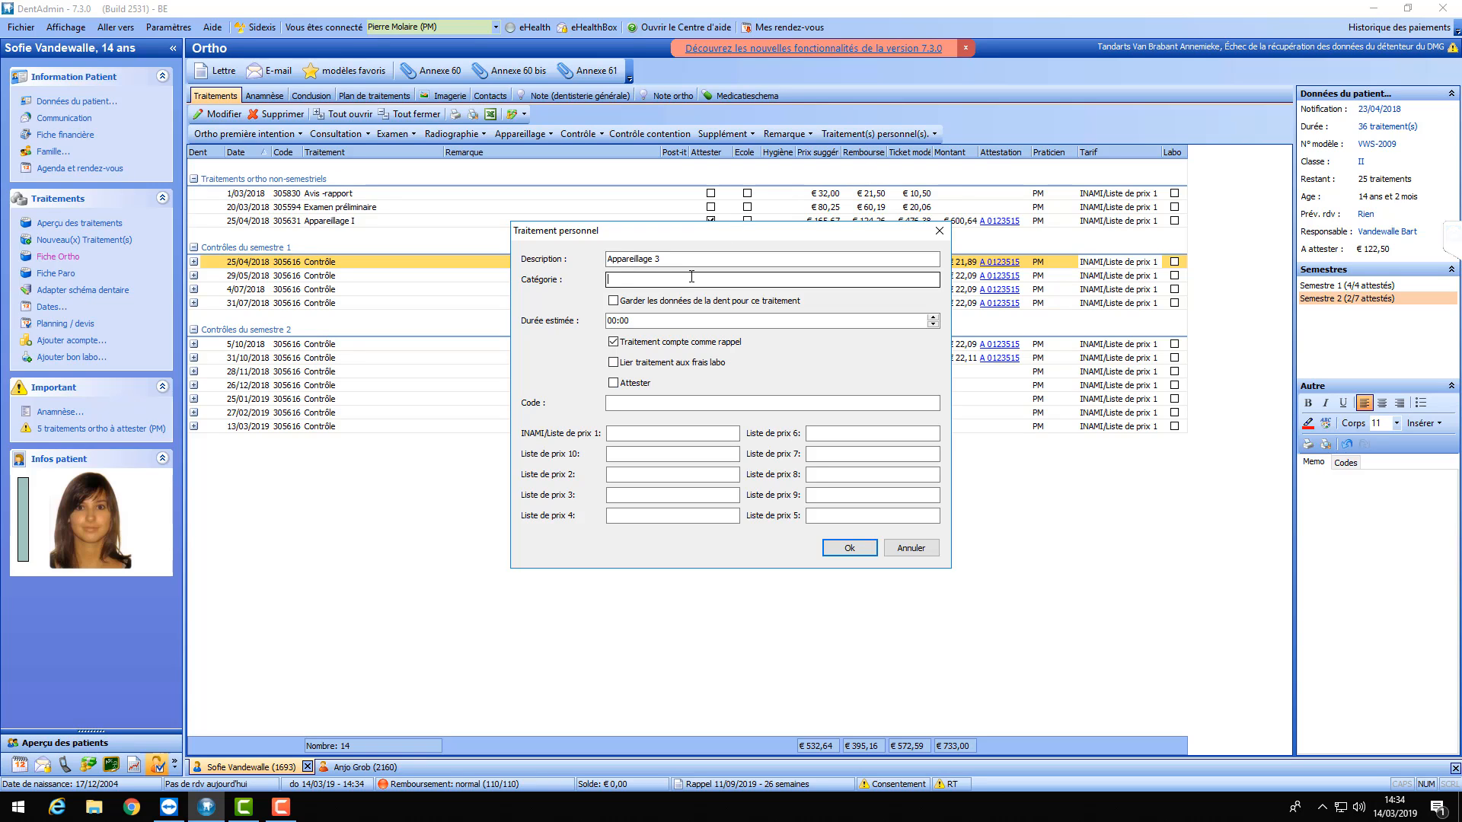
type("Appareillages")
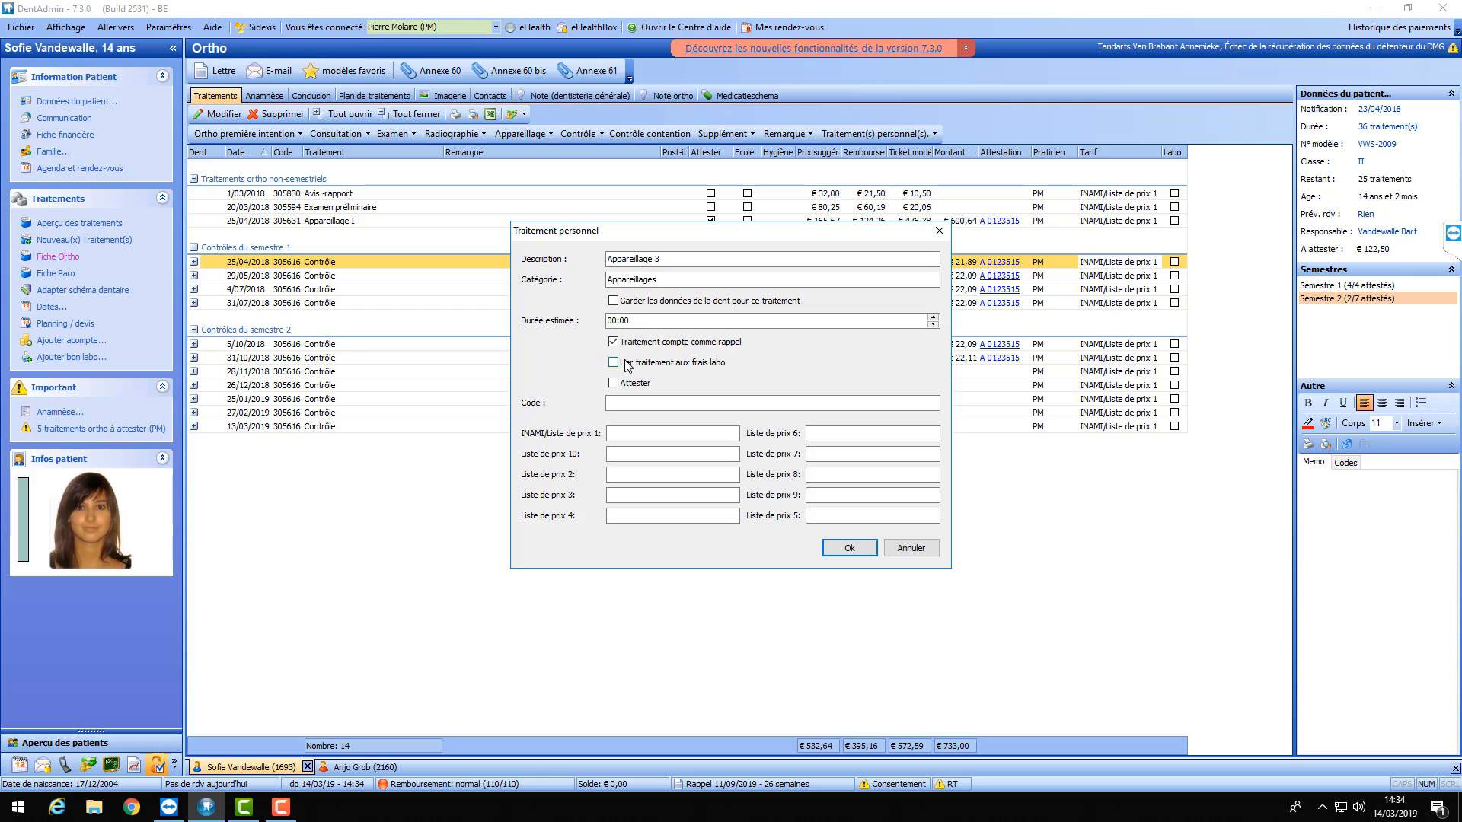
left_click(616, 383)
left_click(653, 433)
type("6,50")
left_click(846, 548)
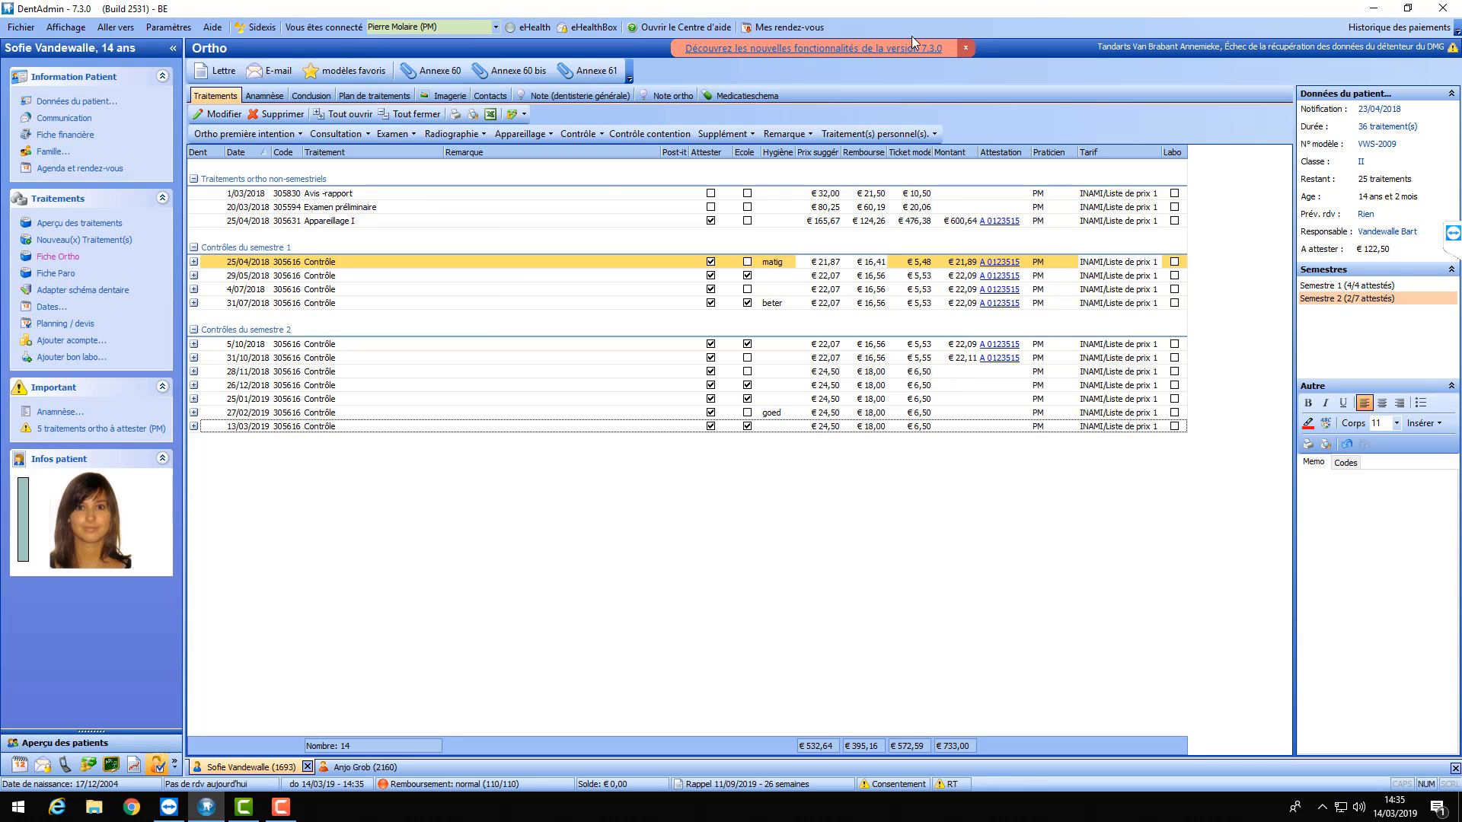
- Add the personal treatment Appareillage 3 to the 14/03/2019 treatments
left_click(895, 135)
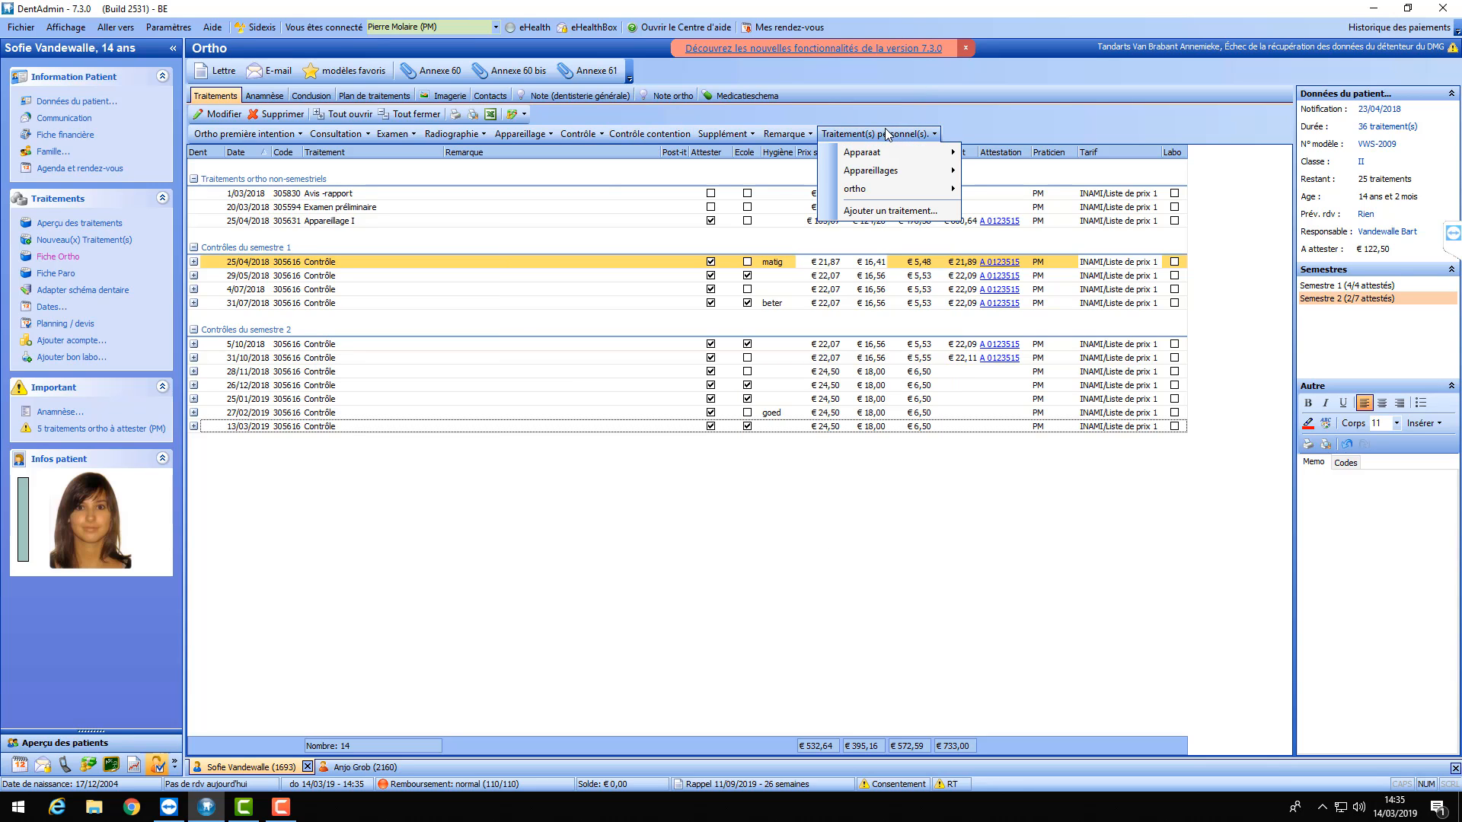
mouse_move(889, 173)
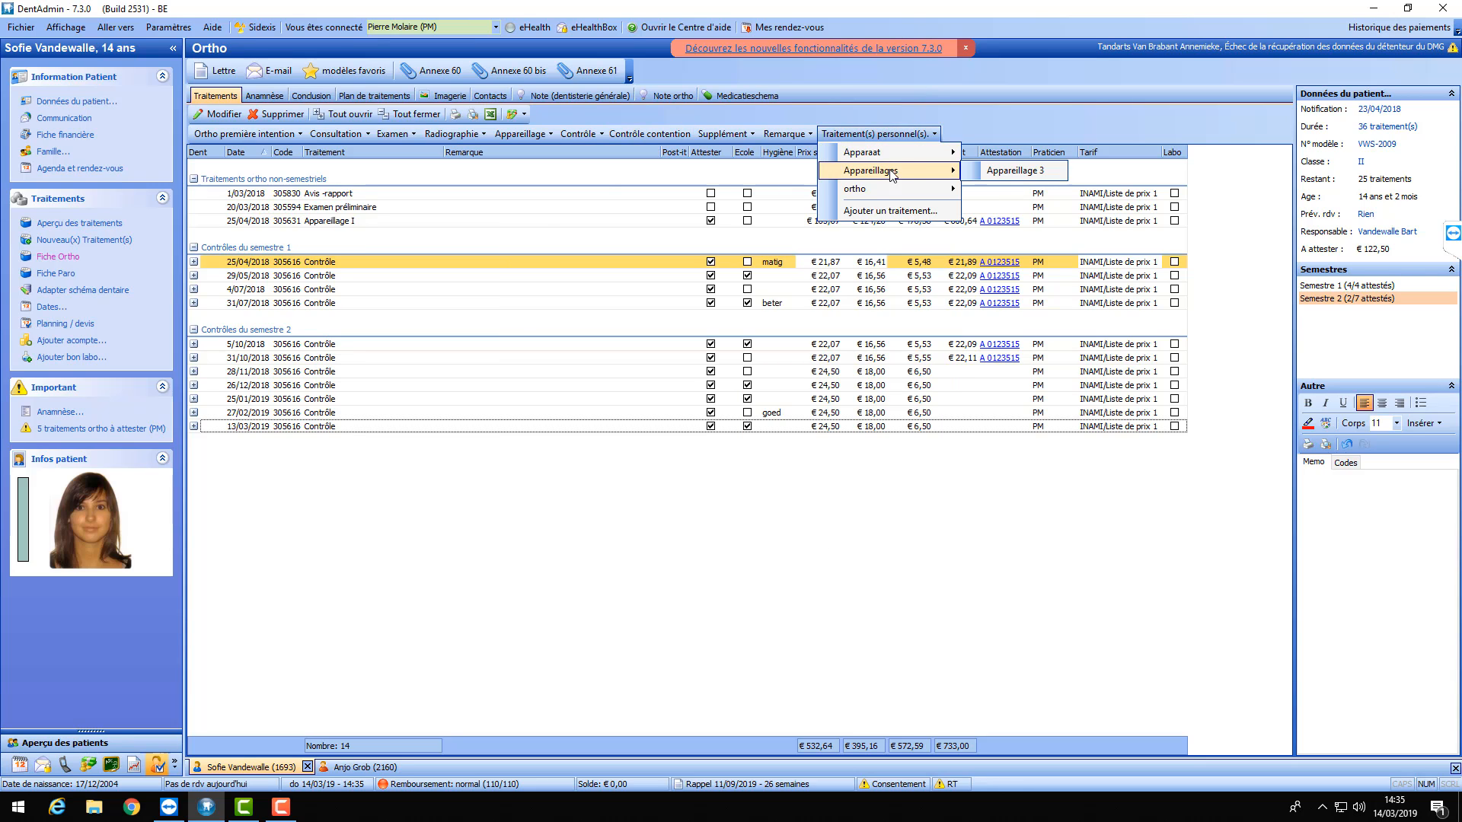
left_click(1003, 172)
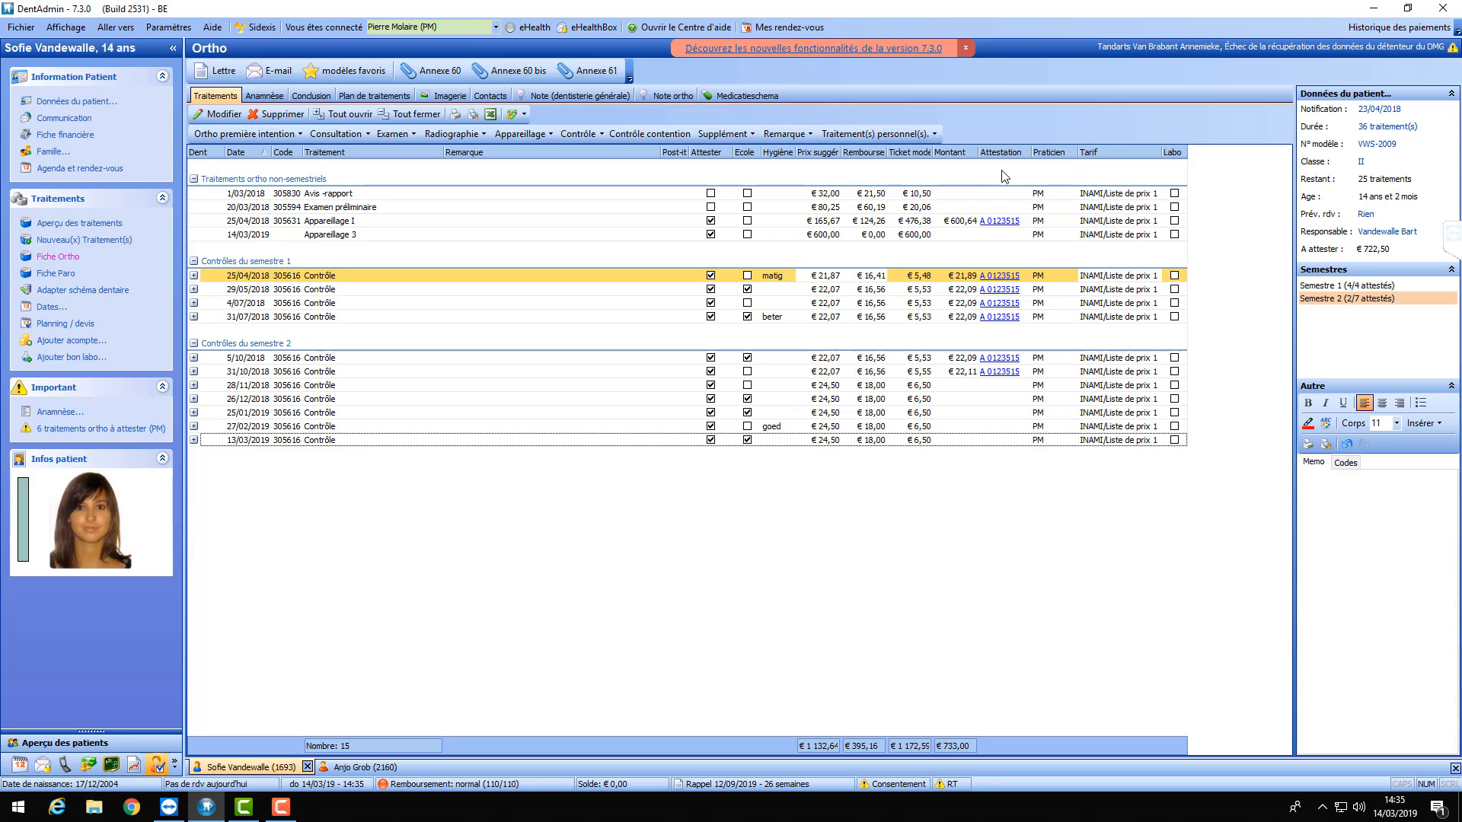
- Delete the 14/03/2019 Appareillage 3 treatment again, leaving 14 treatments
left_click(346, 237)
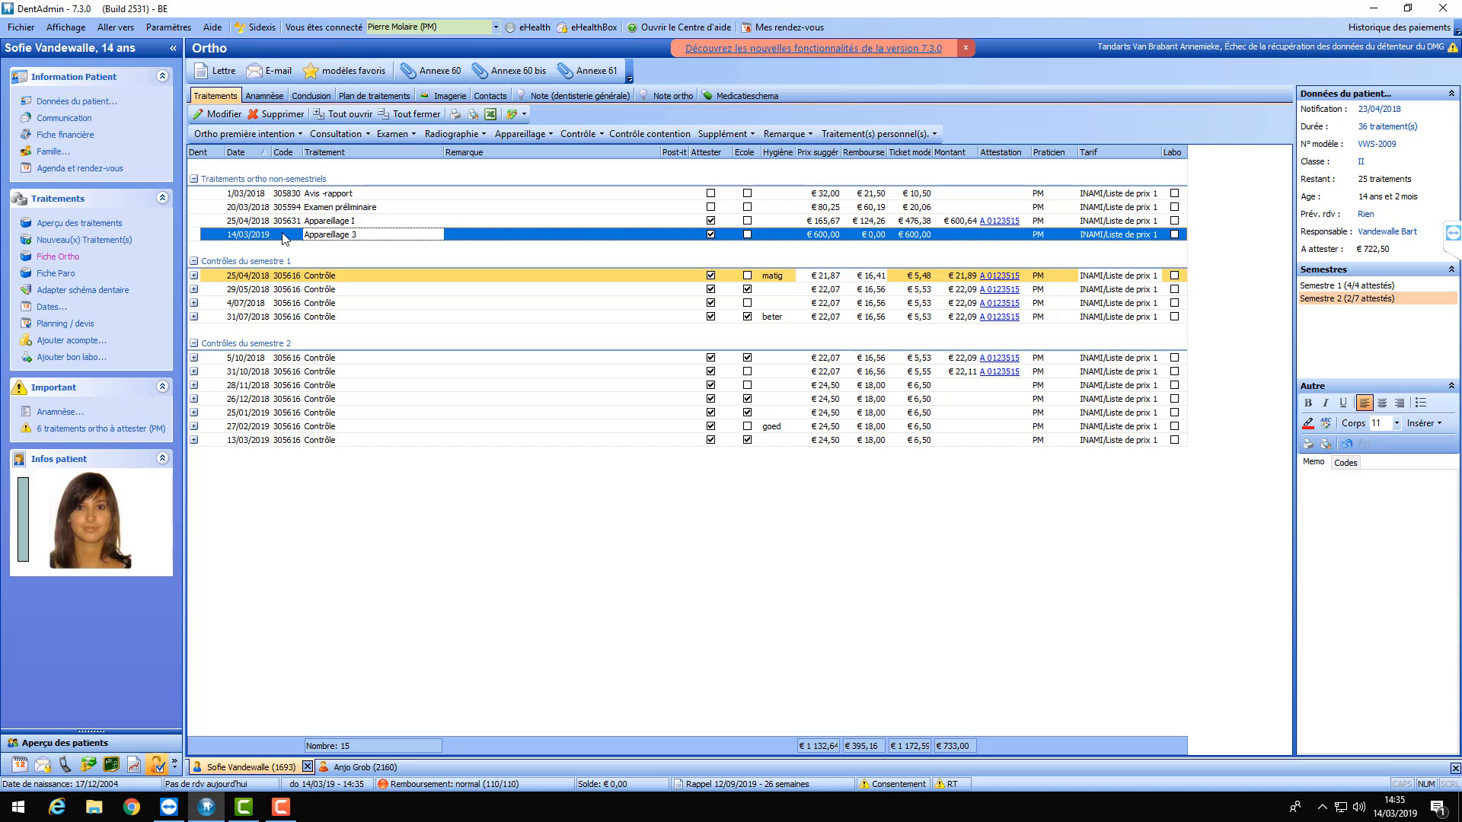
left_click(277, 114)
left_click(765, 407)
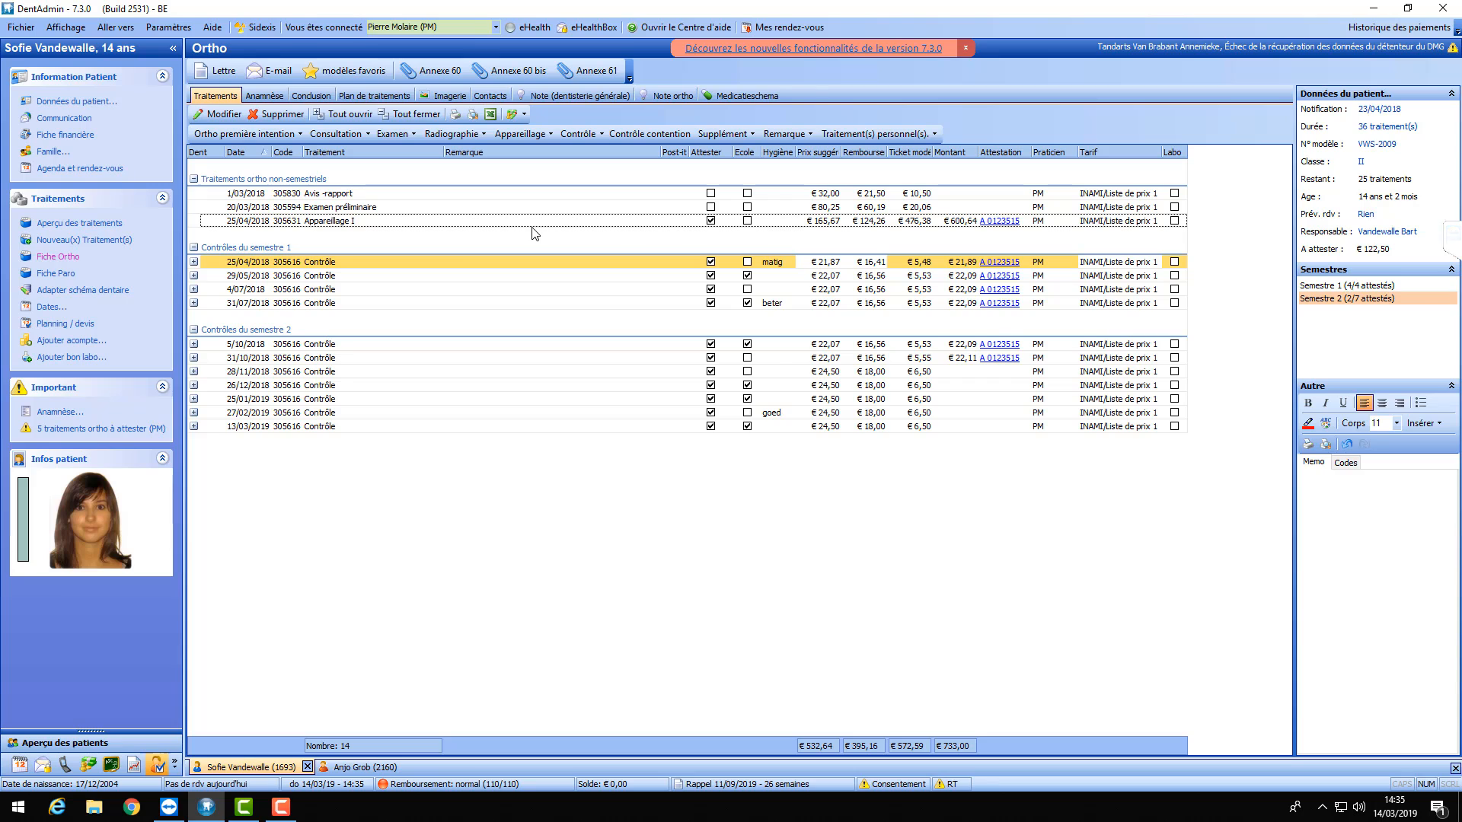
- Switch to the second open patient and scroll through their Anamnèse items from Général to Examen clinique
left_click(257, 96)
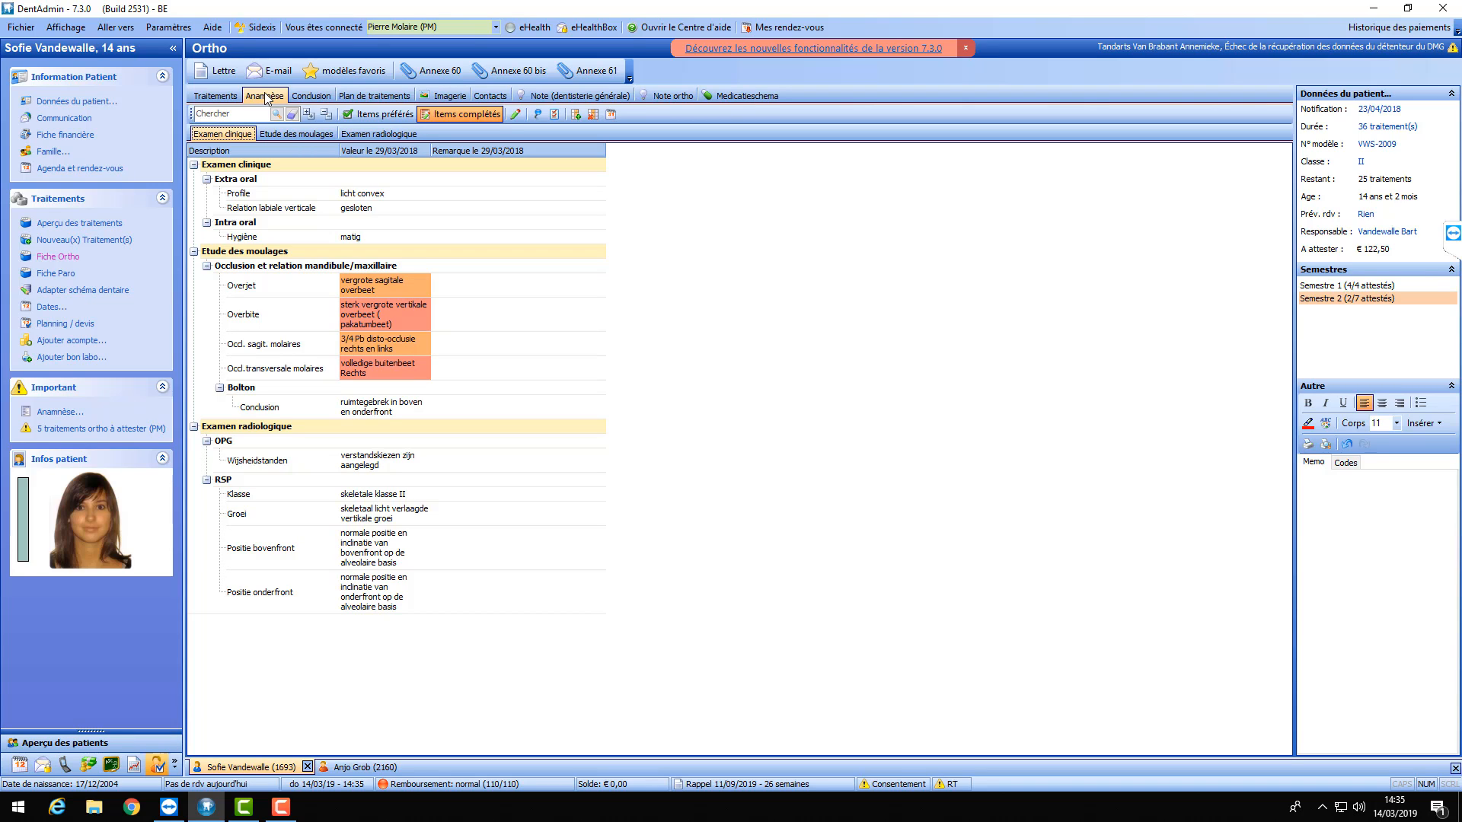
left_click(354, 769)
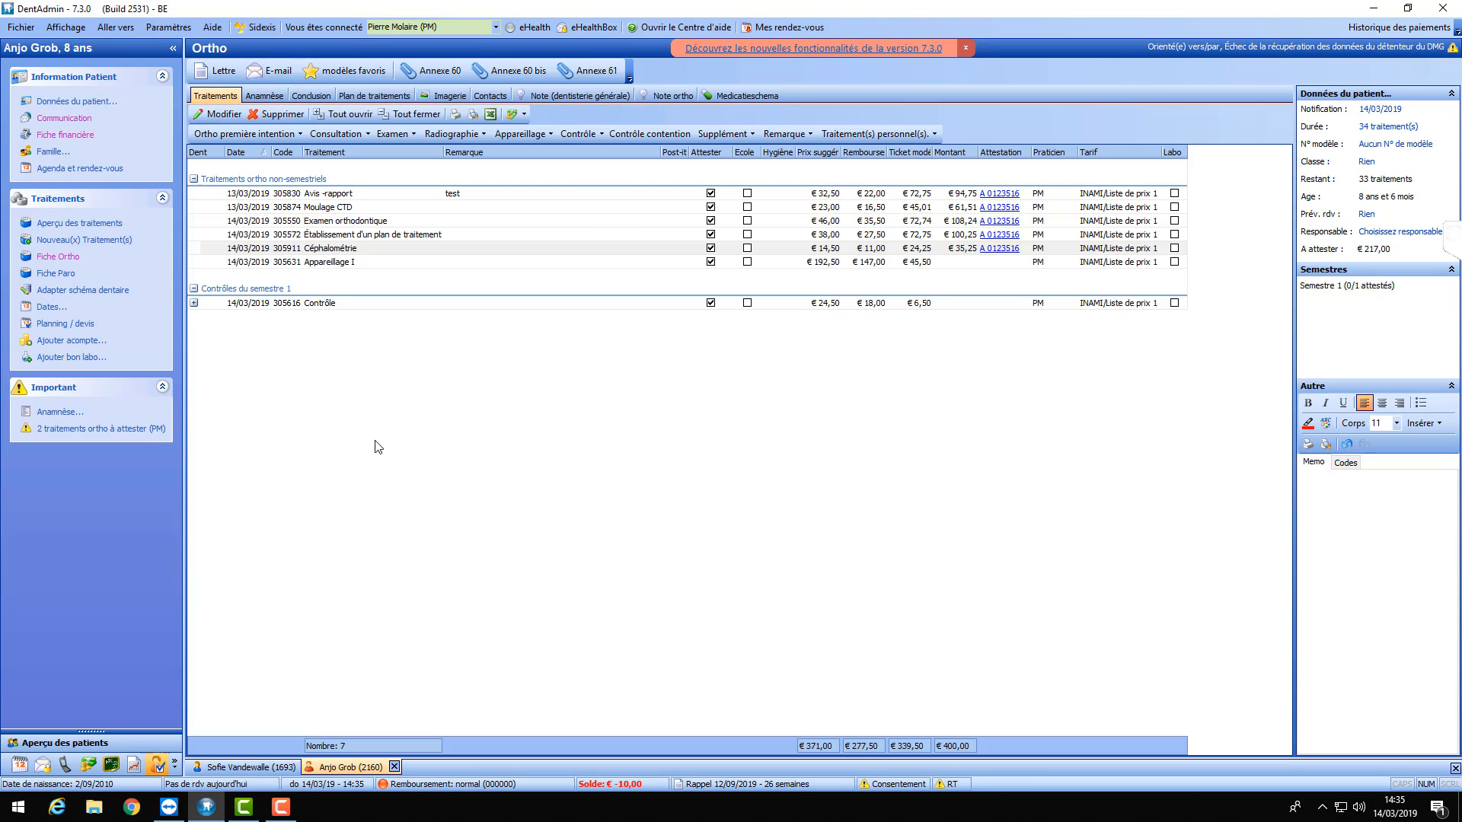
left_click(265, 95)
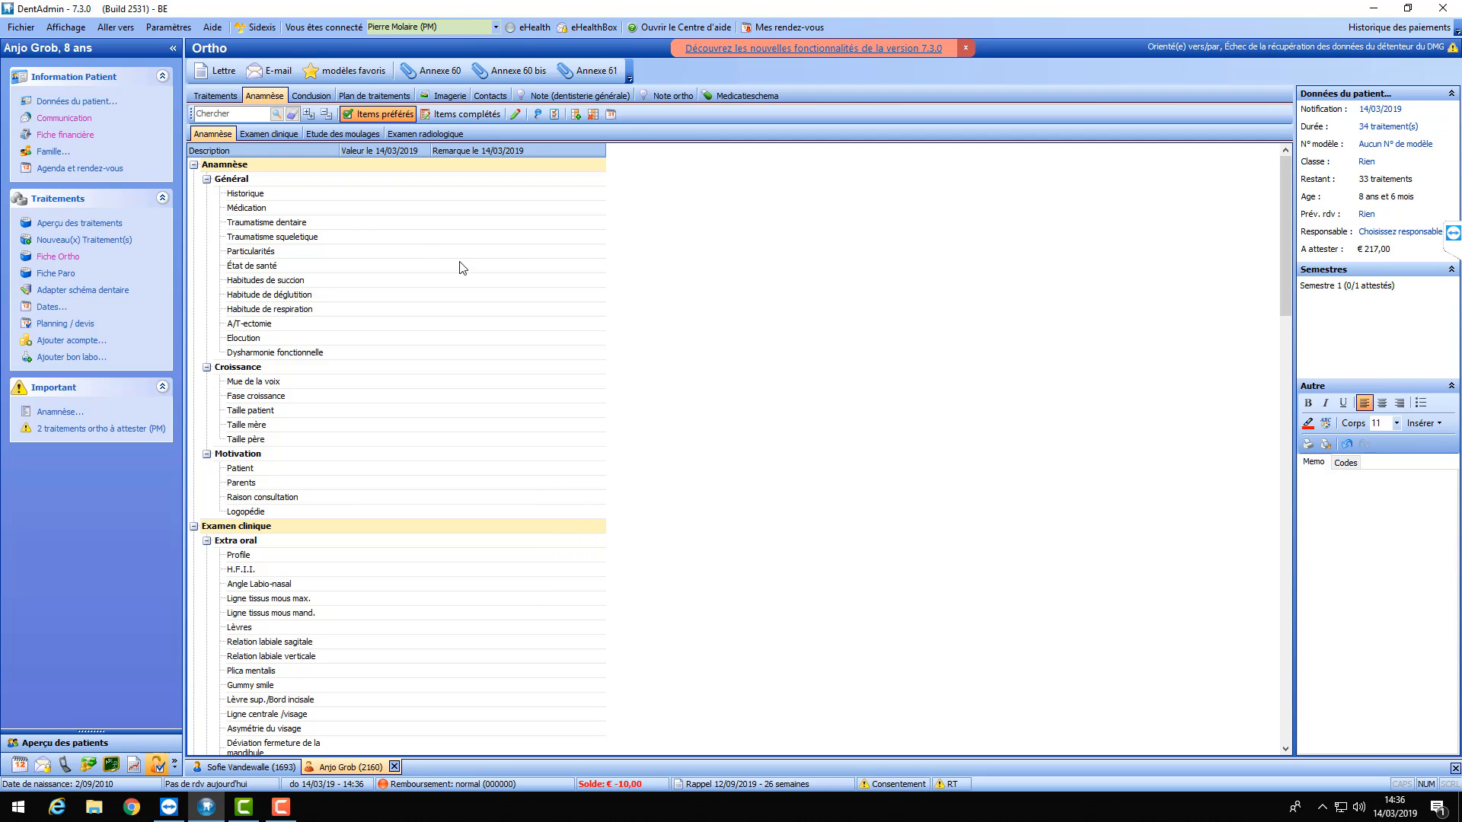
scroll(440, 242, "down", 4)
scroll(440, 241, "down", 14)
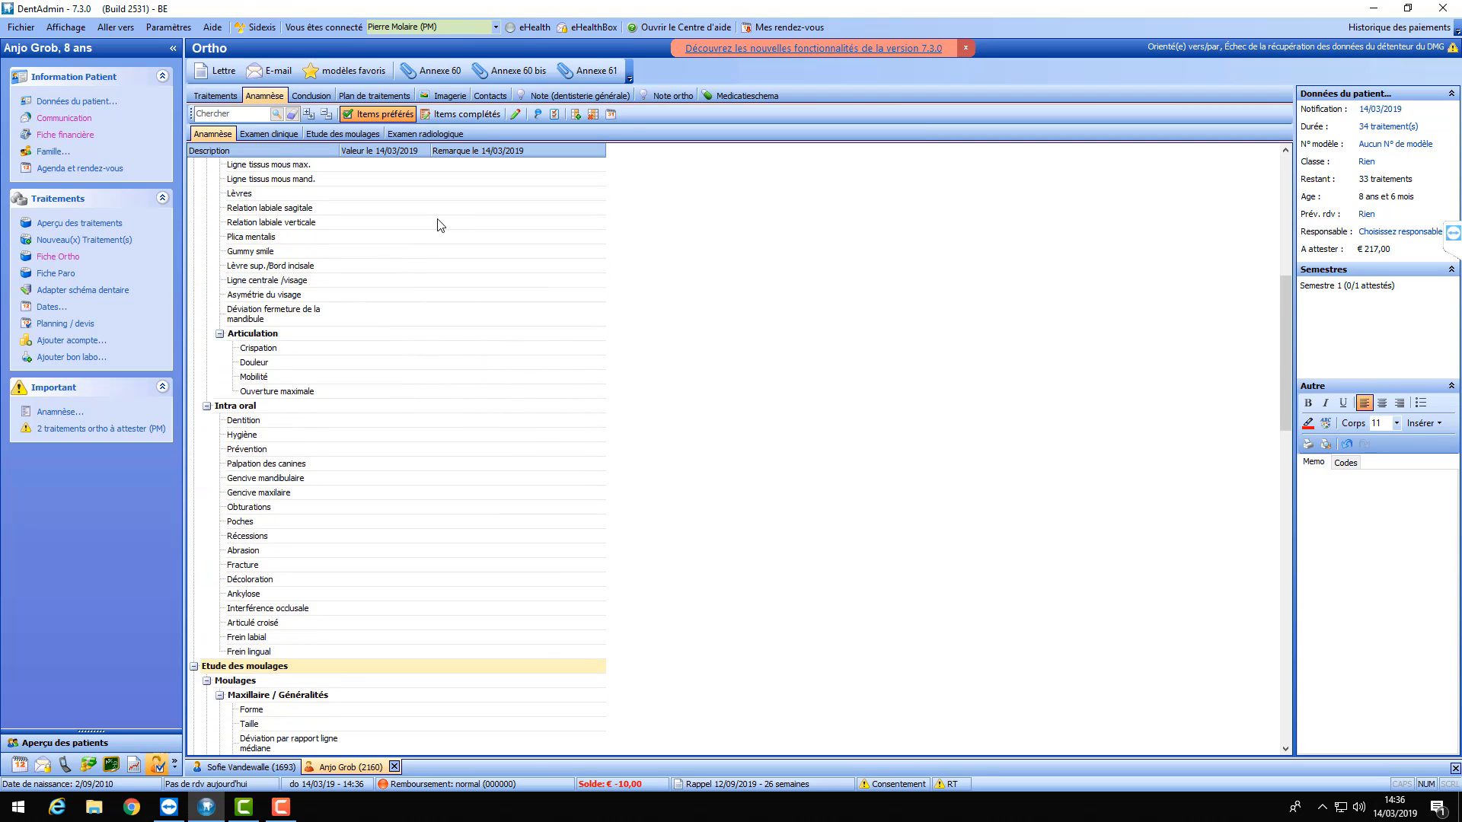
scroll(440, 221, "down", 16)
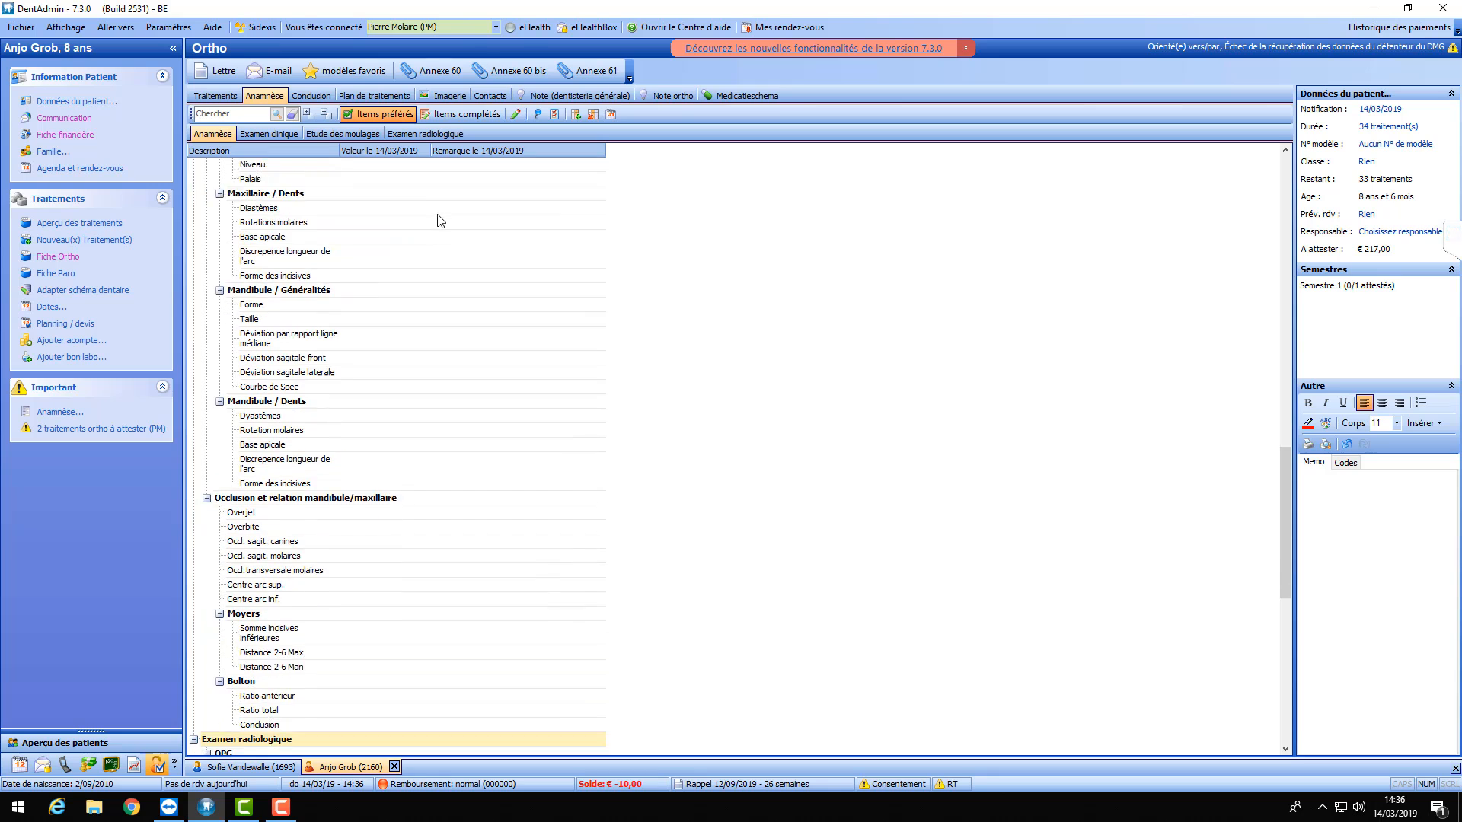
scroll(426, 226, "down", 3)
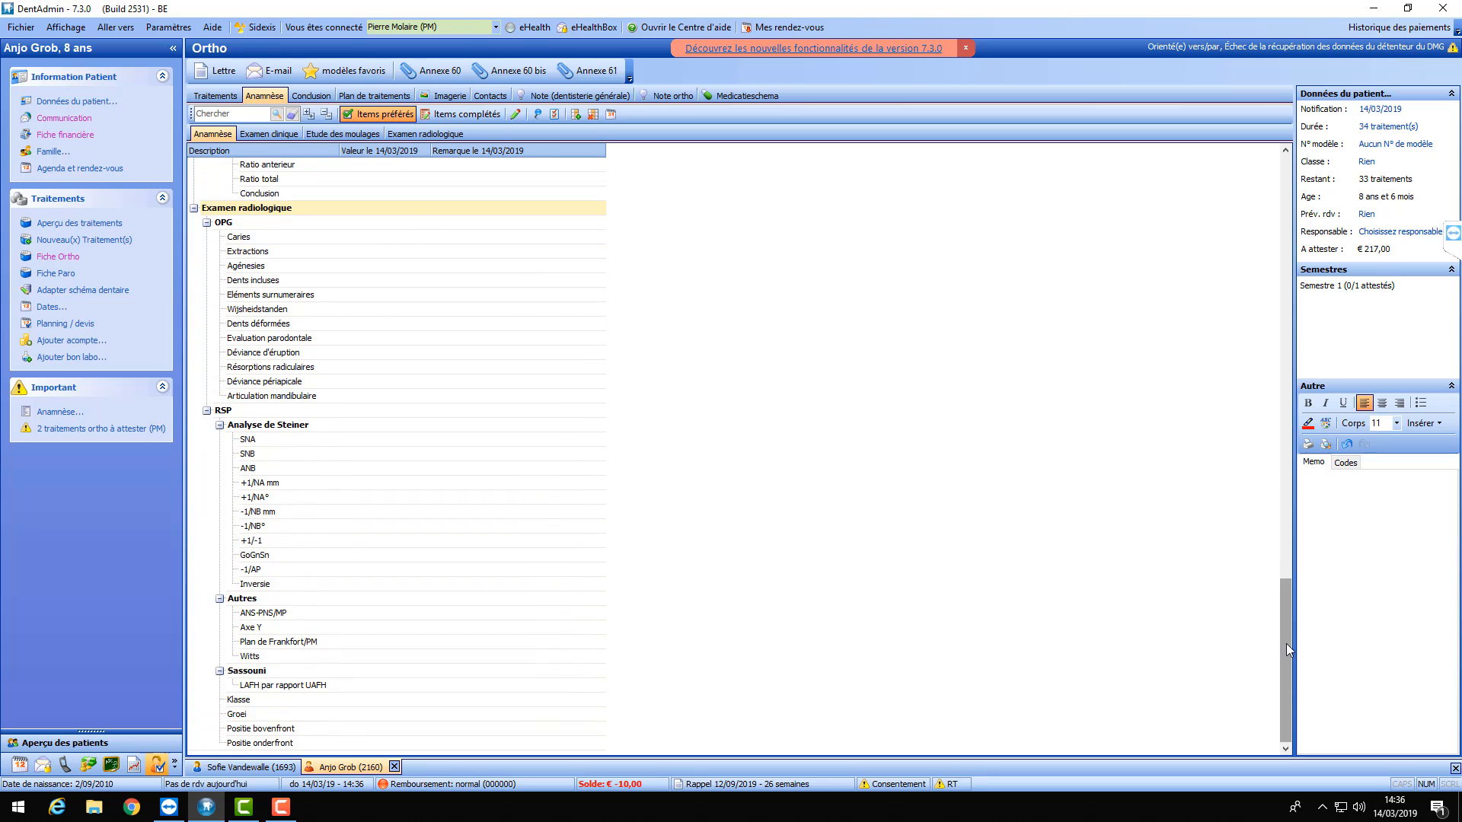
left_click_drag(1286, 643, 1279, 179)
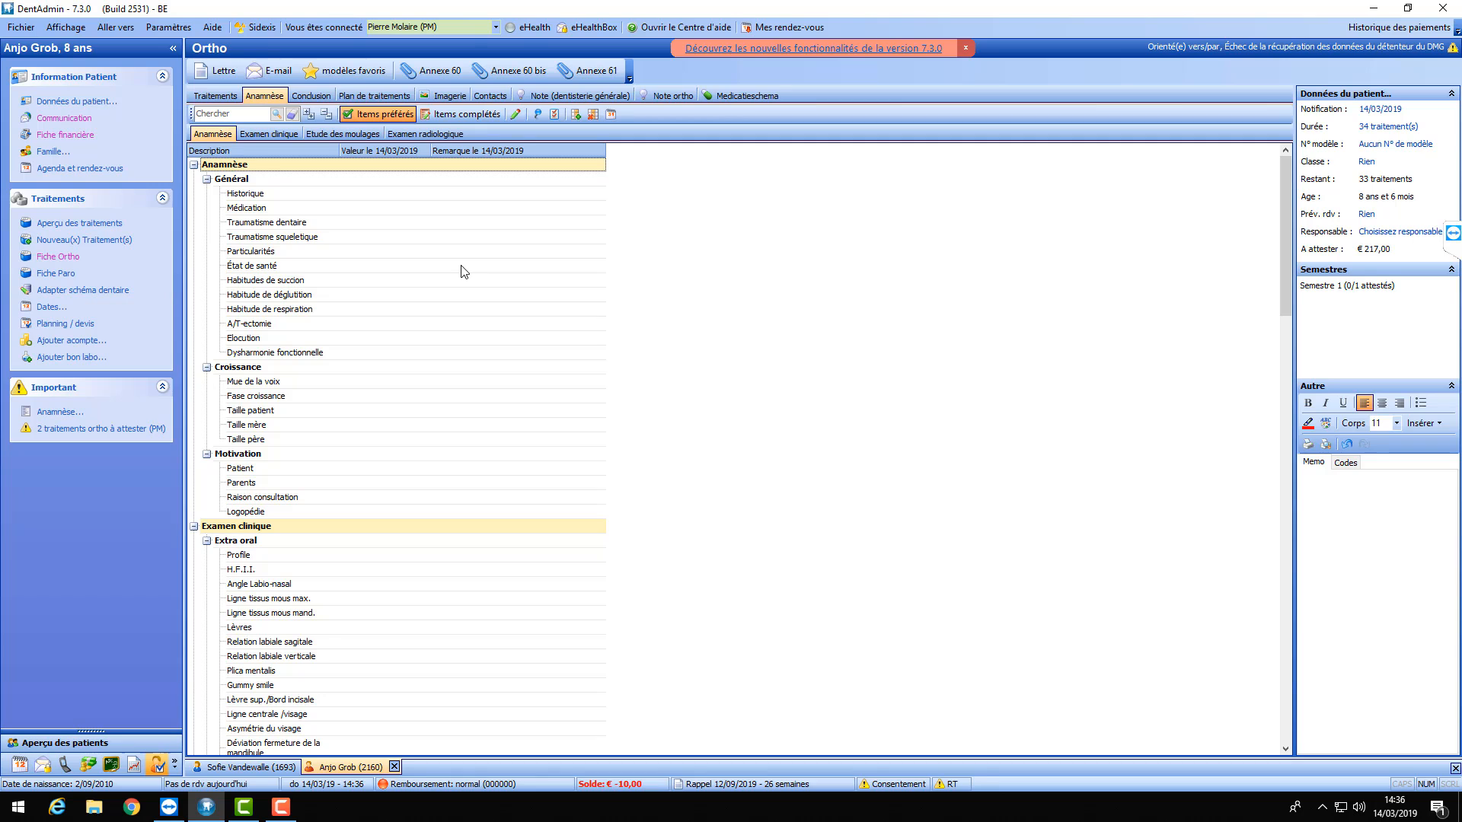
- Open the anamnesis item configuration and browse the items starting from Historique
left_click(555, 115)
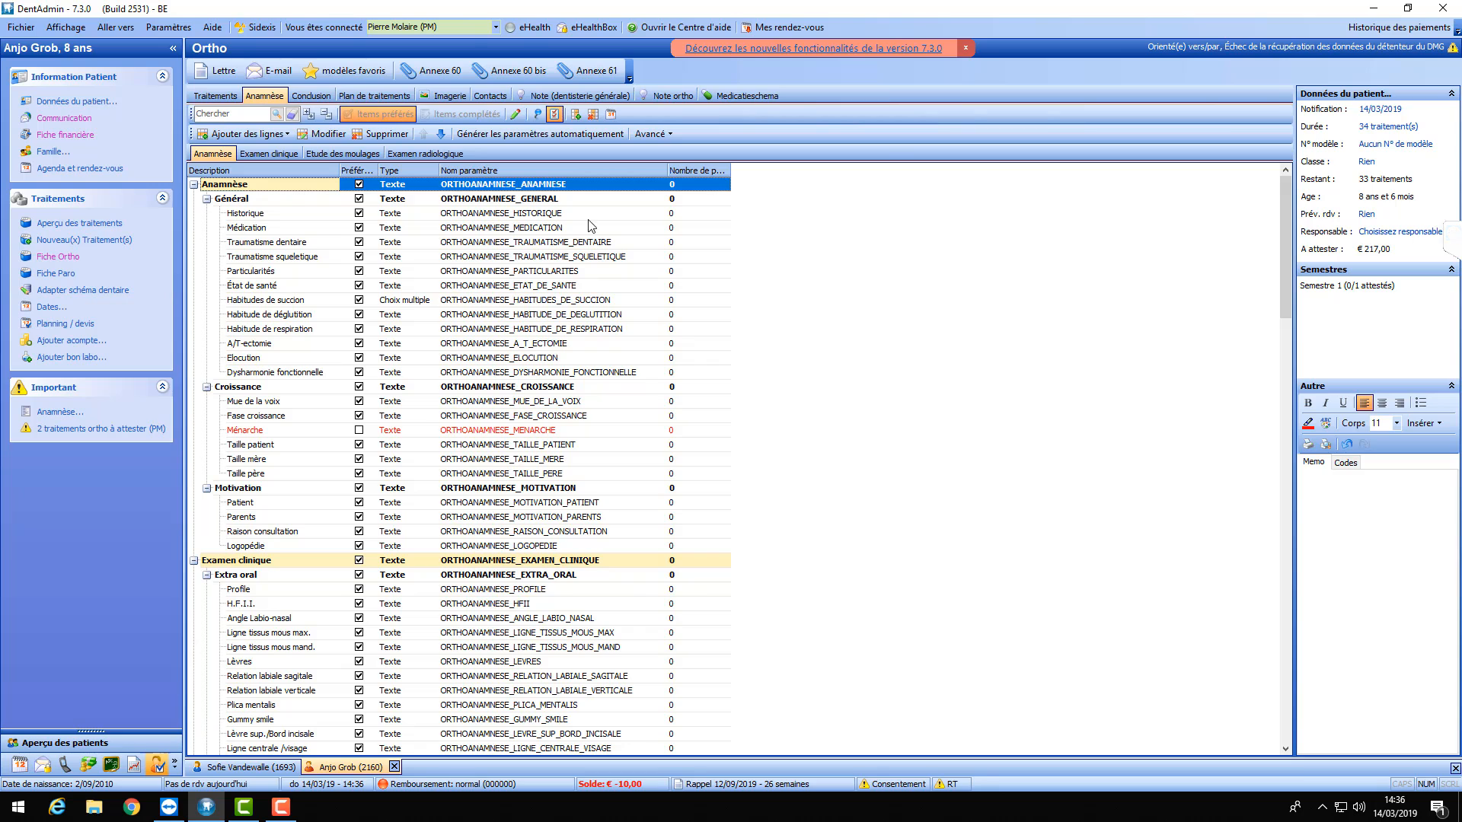
left_click(264, 213)
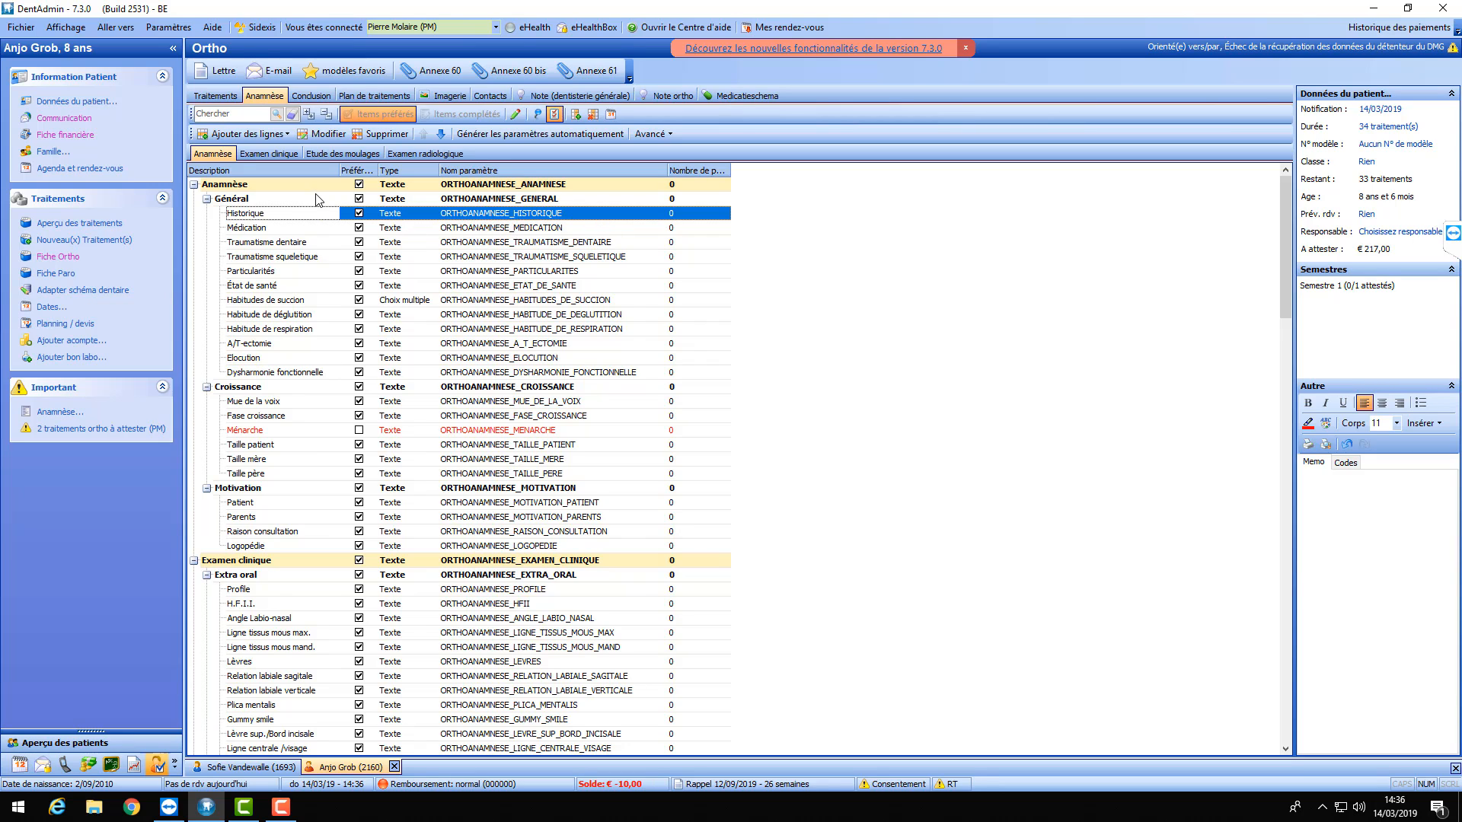
scroll(449, 290, "down", 2)
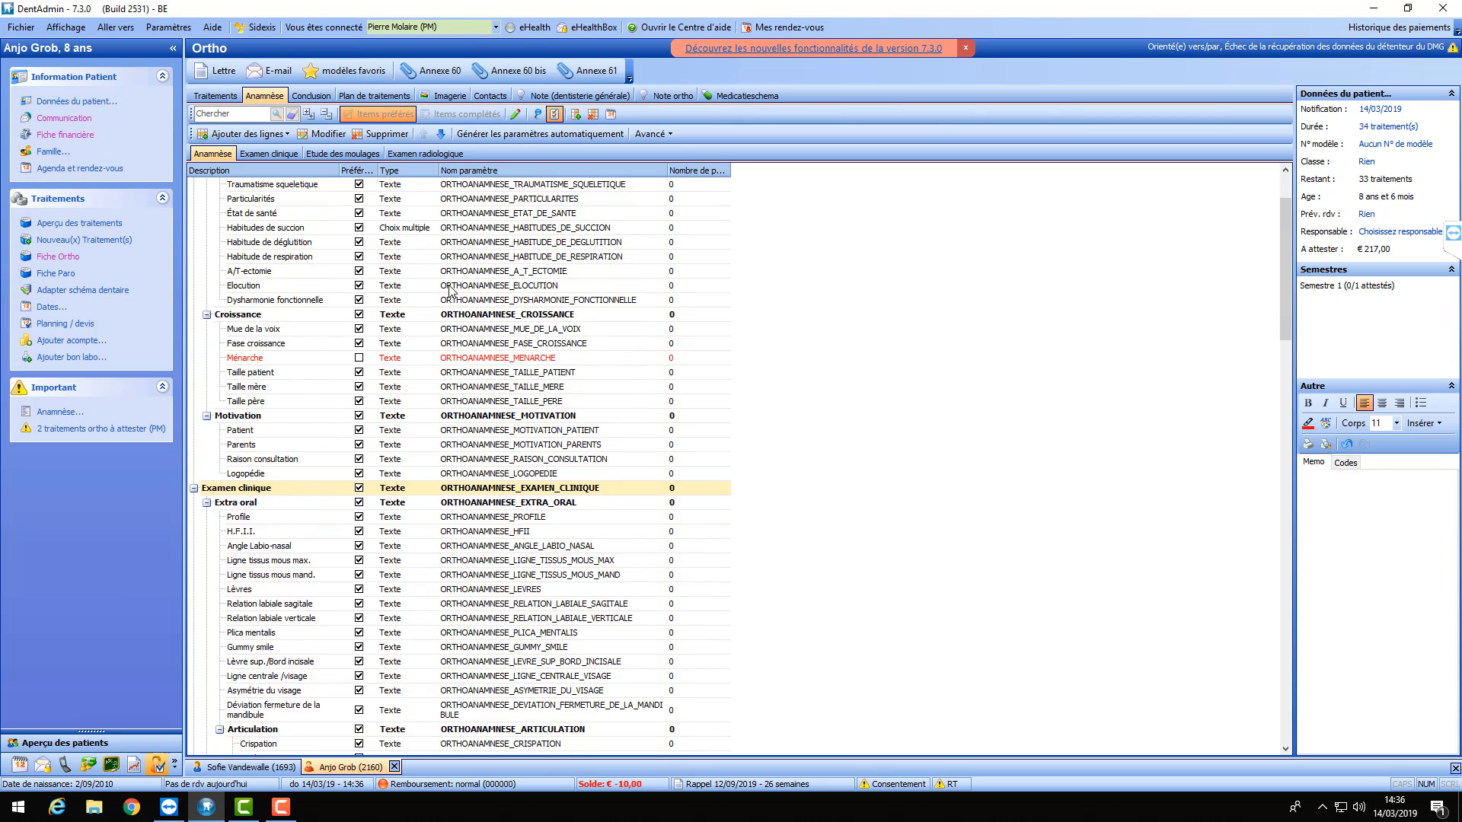
scroll(449, 290, "down", 5)
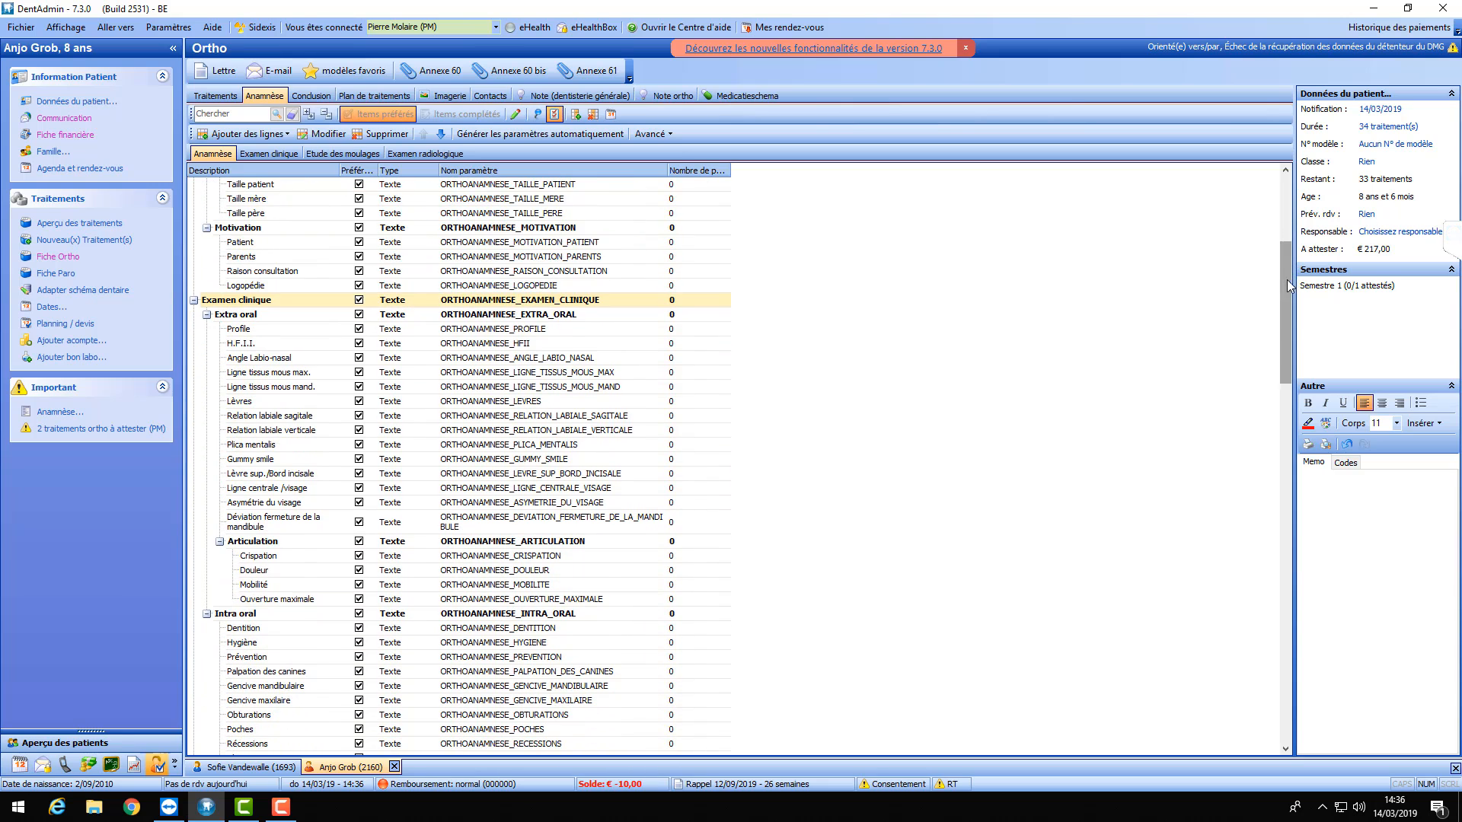
scroll(545, 389, "up", 3)
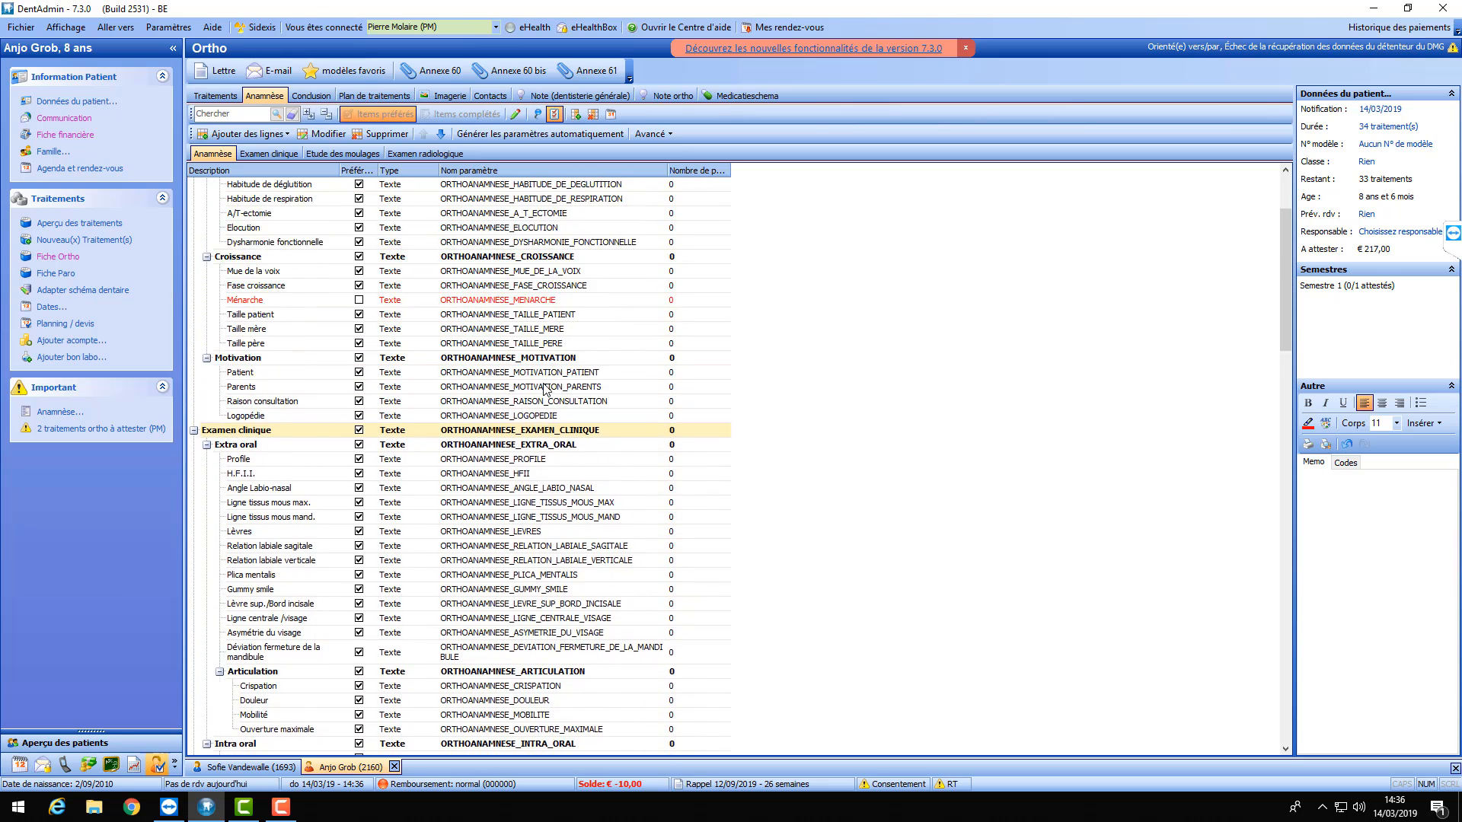
scroll(545, 388, "up", 3)
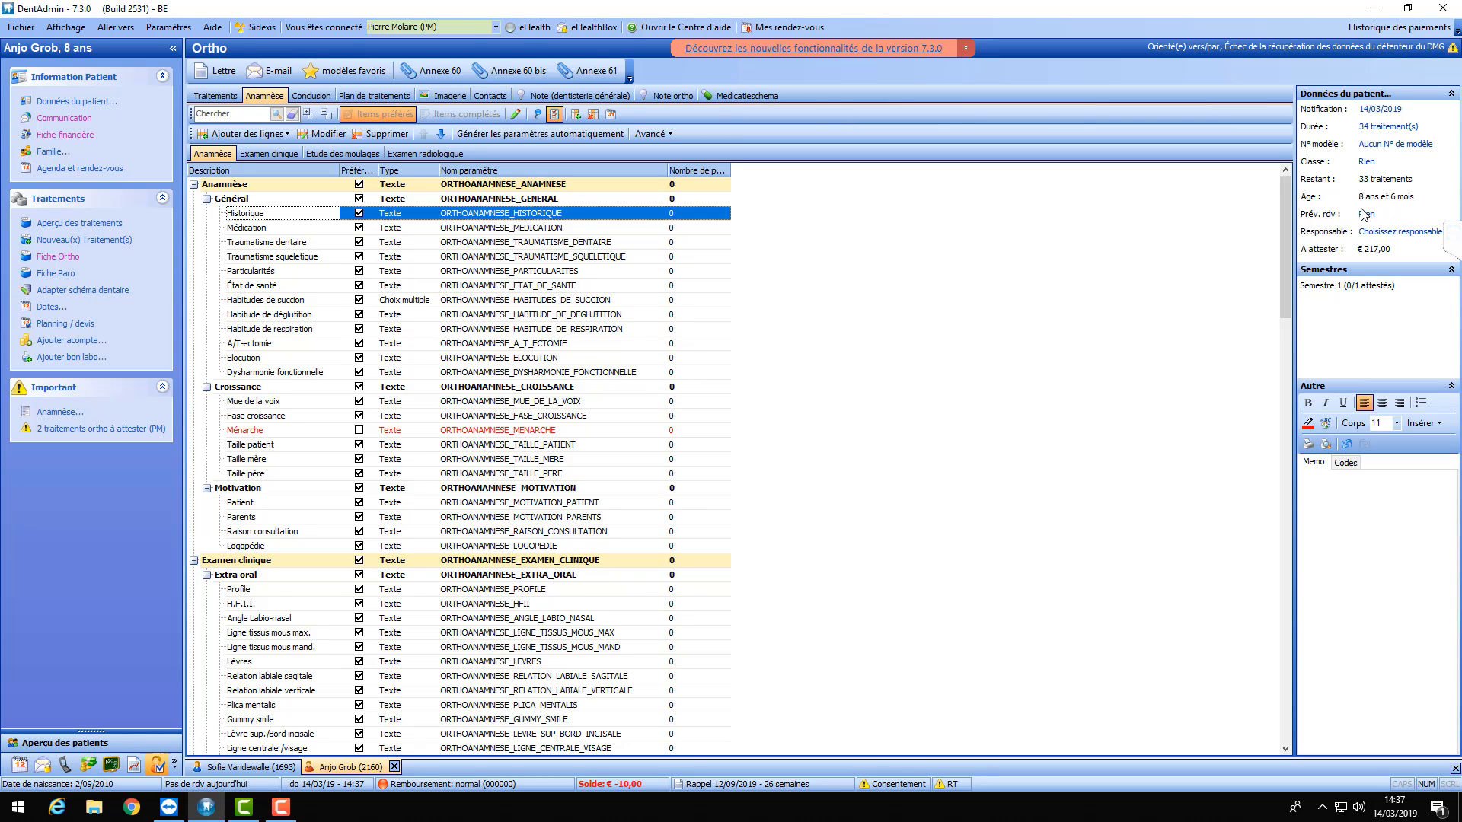
left_click_drag(1282, 199, 1277, 682)
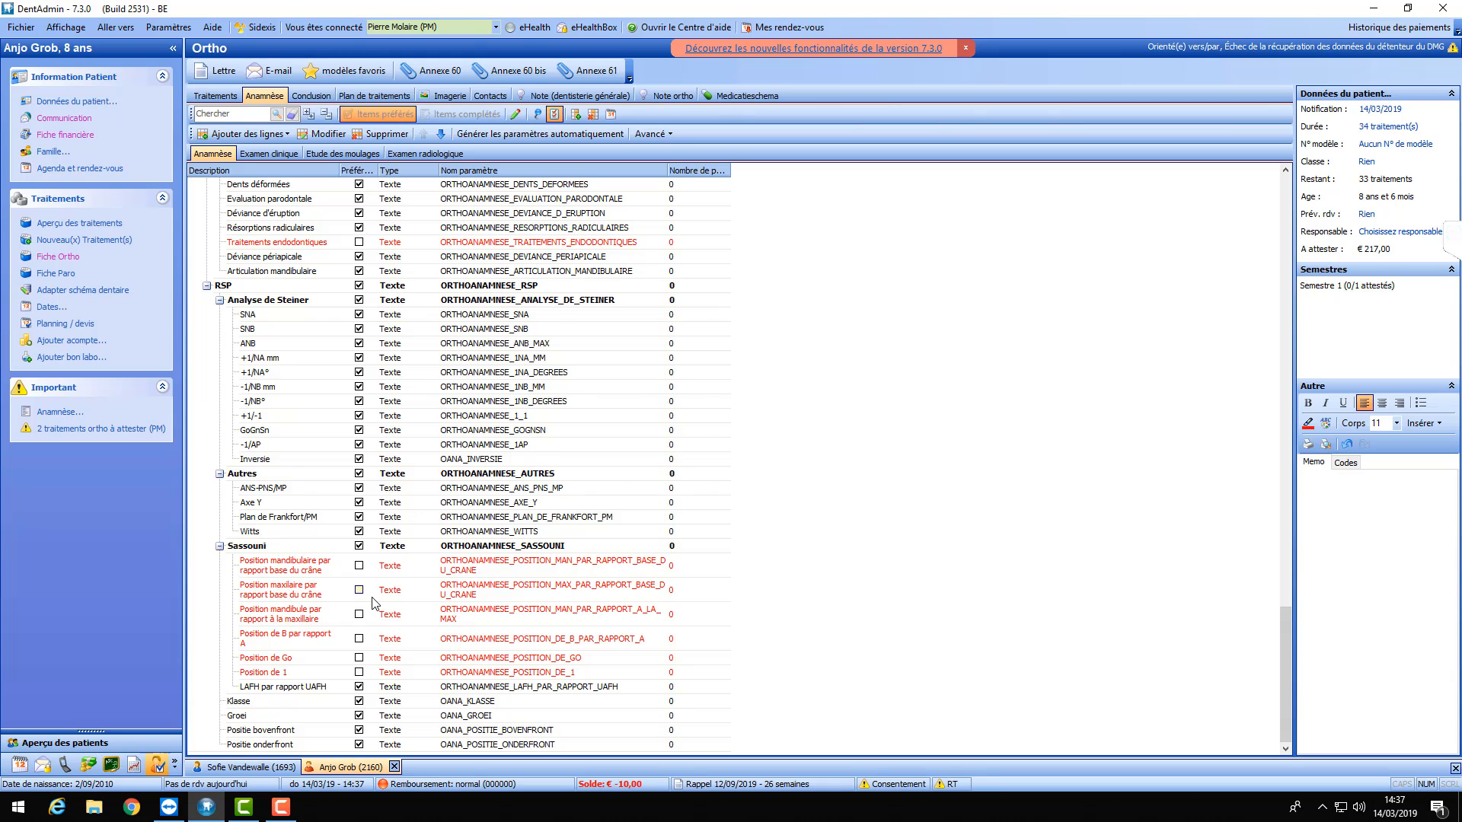
- Select the Articulation item and widen the Préférence column
scroll(374, 605, "up", 1)
scroll(378, 601, "down", 1)
left_click_drag(1282, 637, 1247, 207)
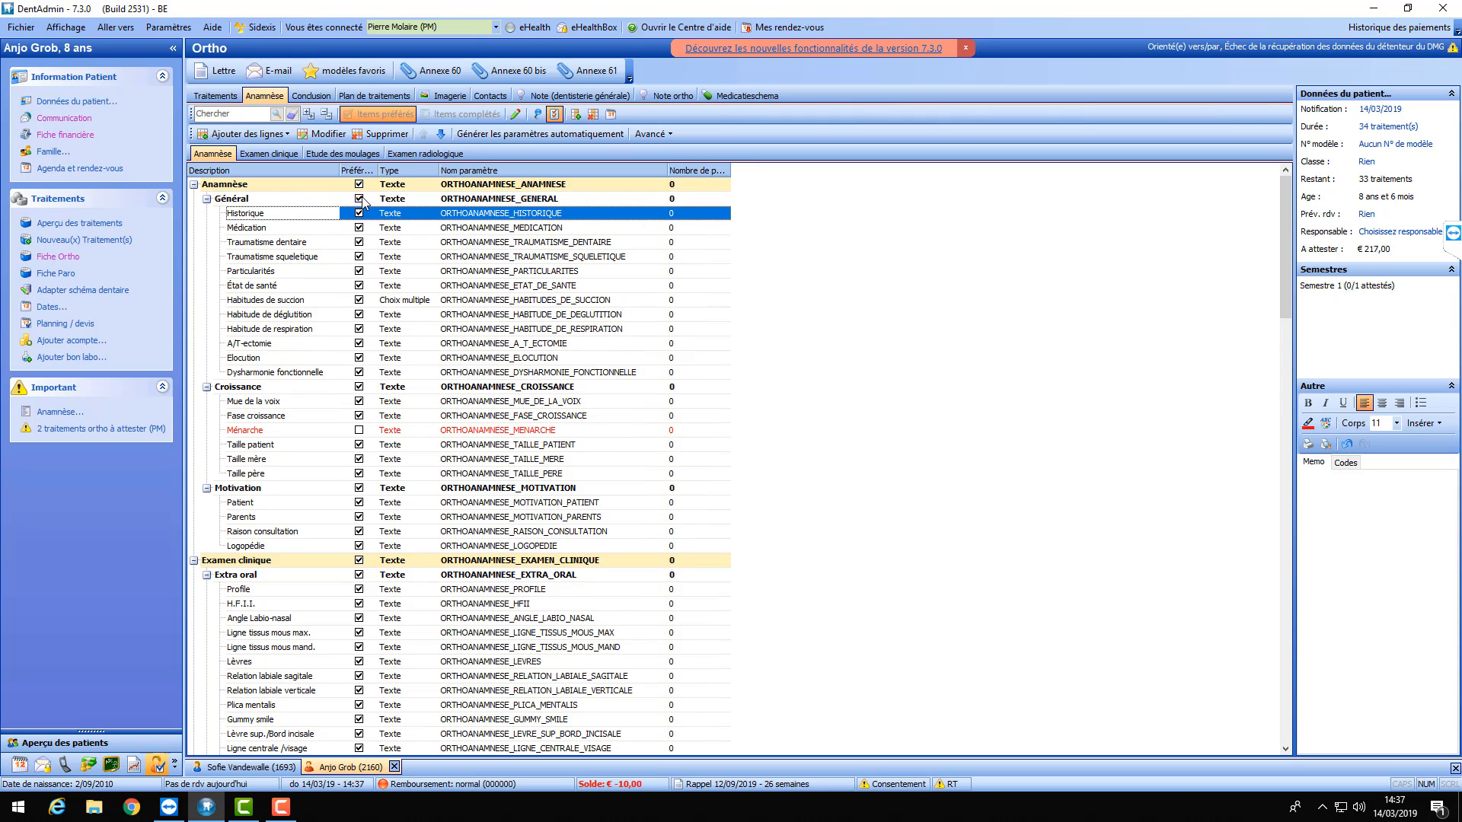
scroll(284, 483, "down", 3)
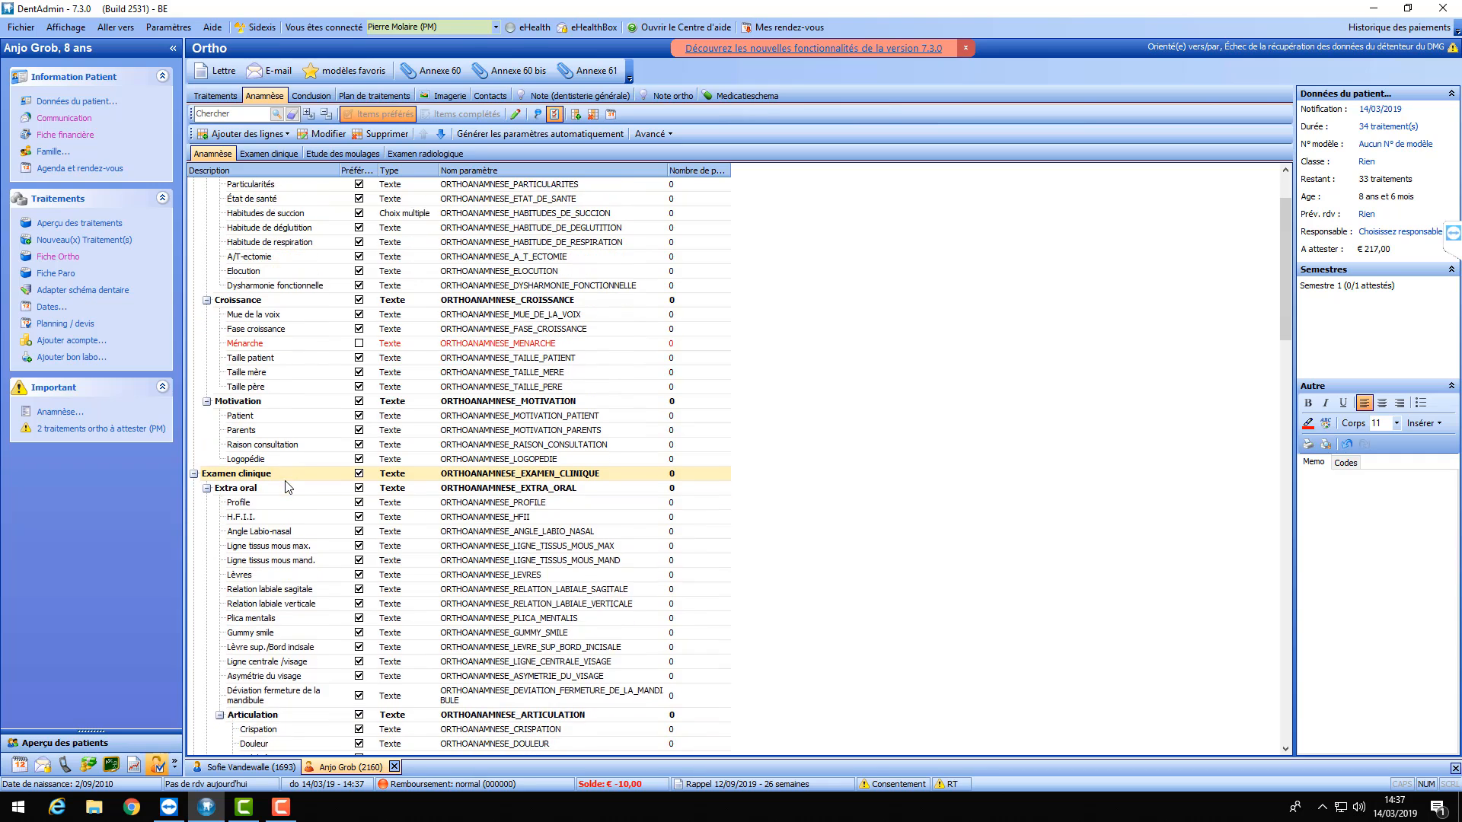
scroll(261, 439, "down", 4)
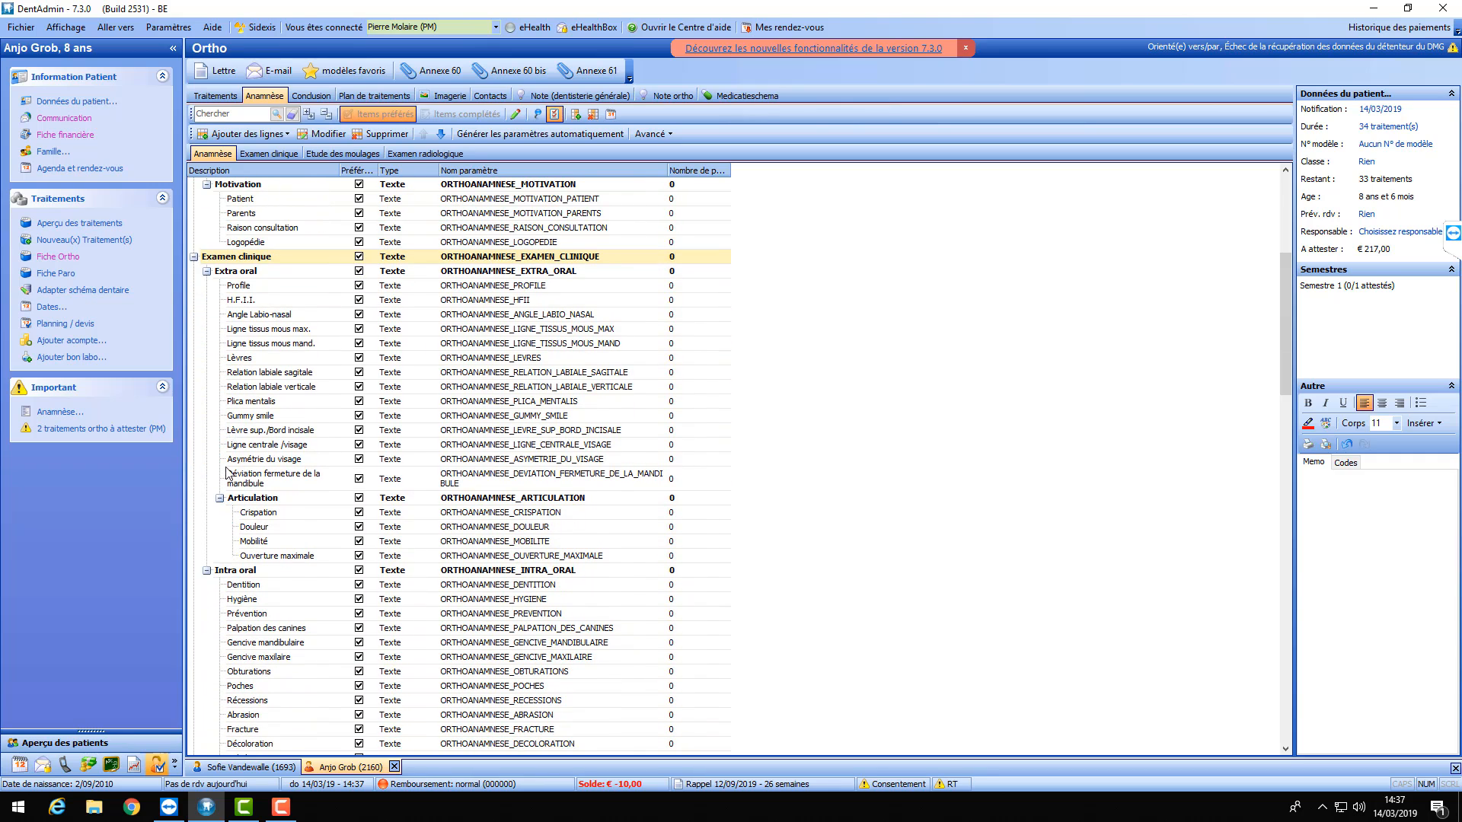
left_click(362, 500)
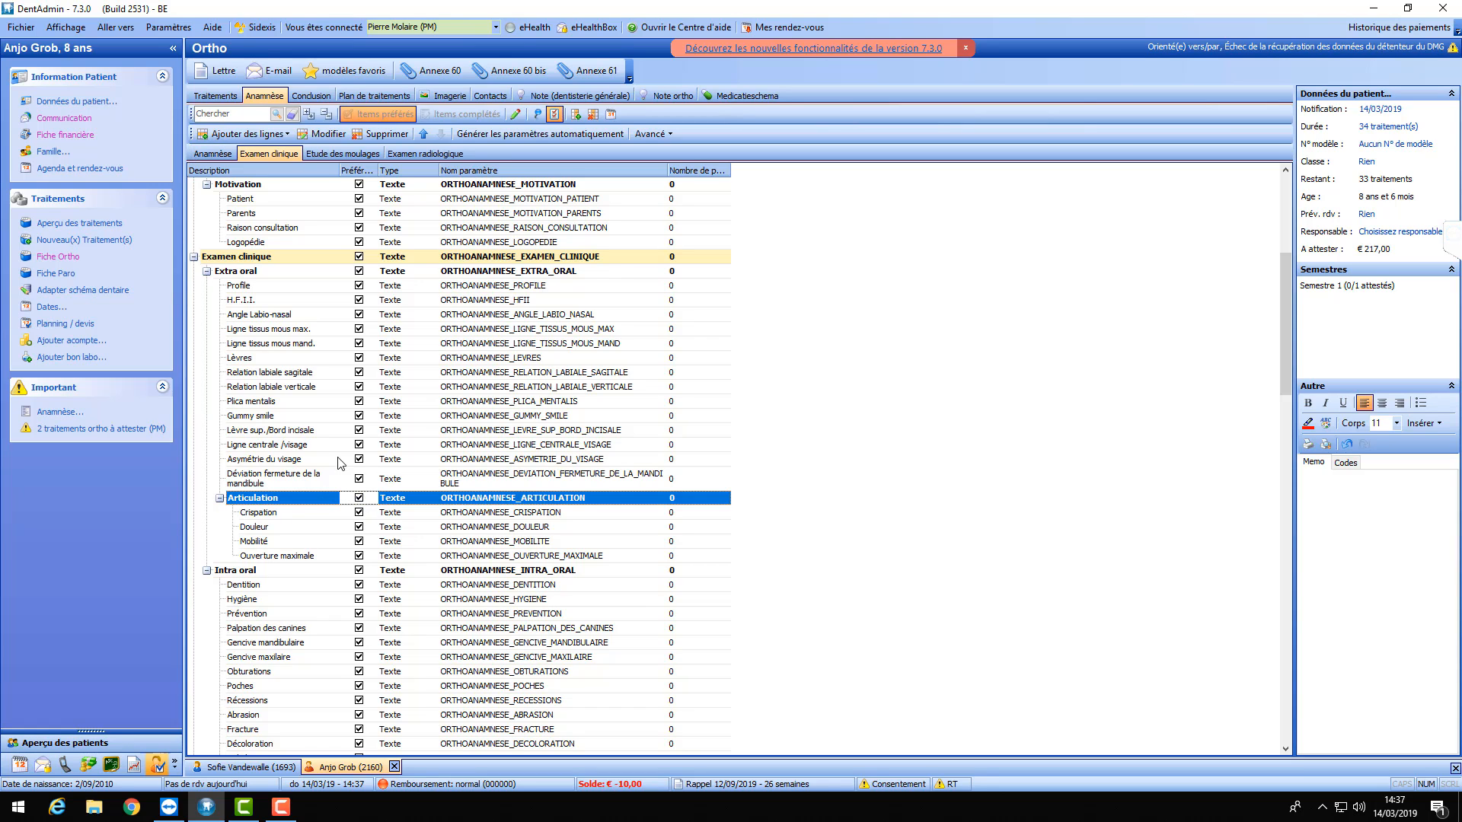
left_click_drag(376, 172, 414, 172)
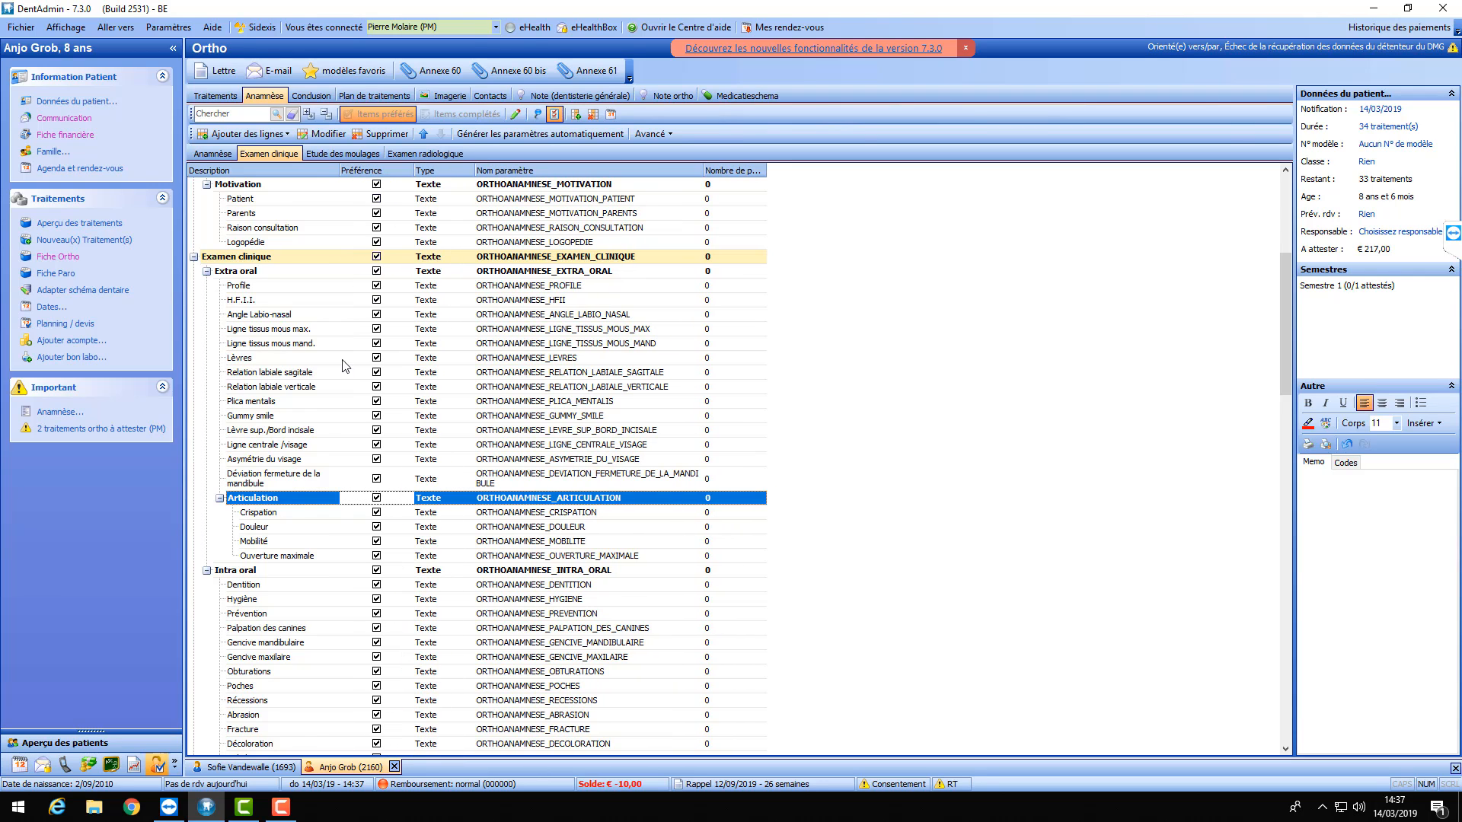
- Untick Préférence for the Articulation item
double_click(347, 504)
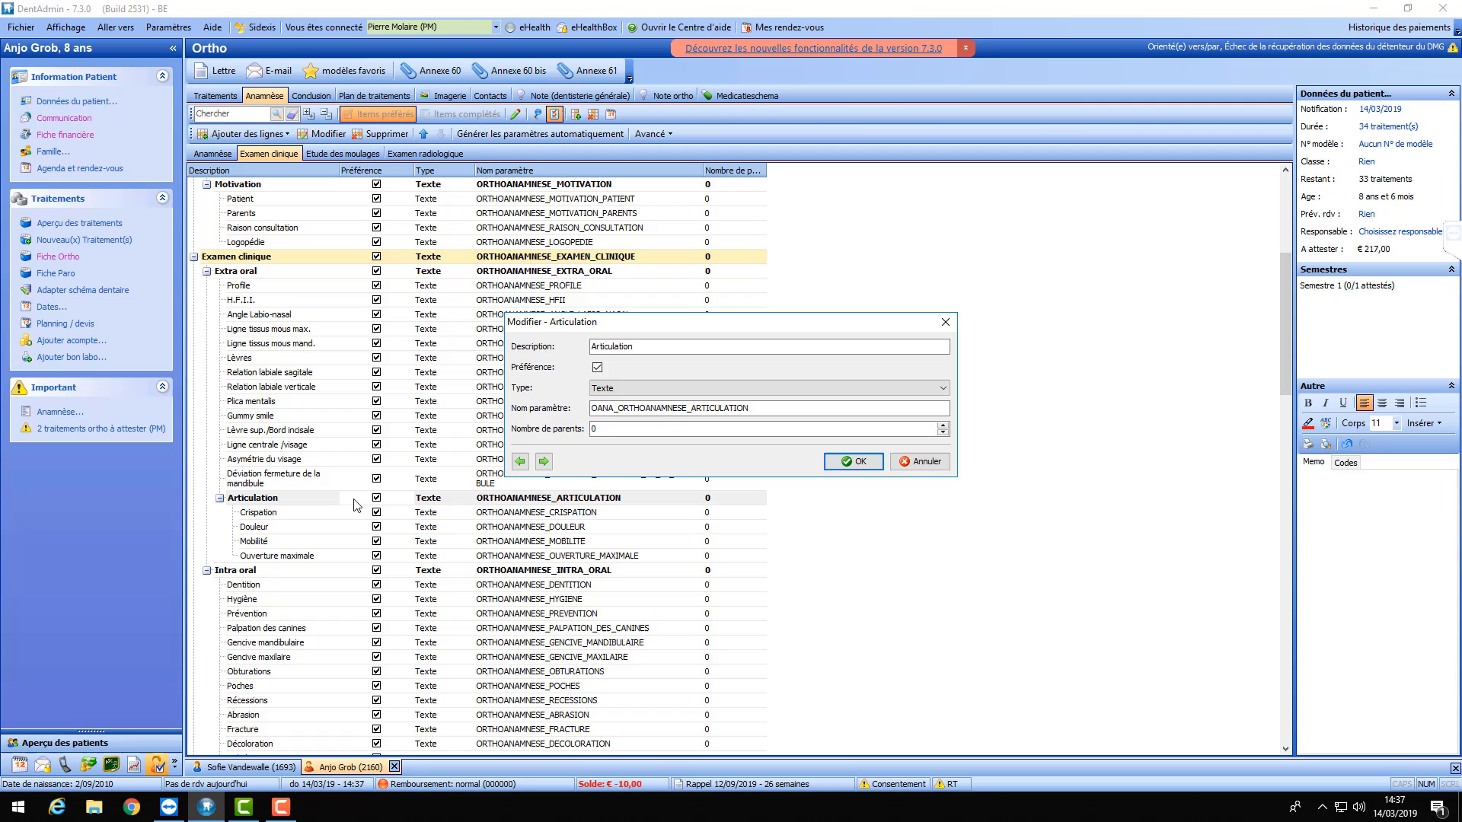
left_click(597, 366)
left_click(861, 462)
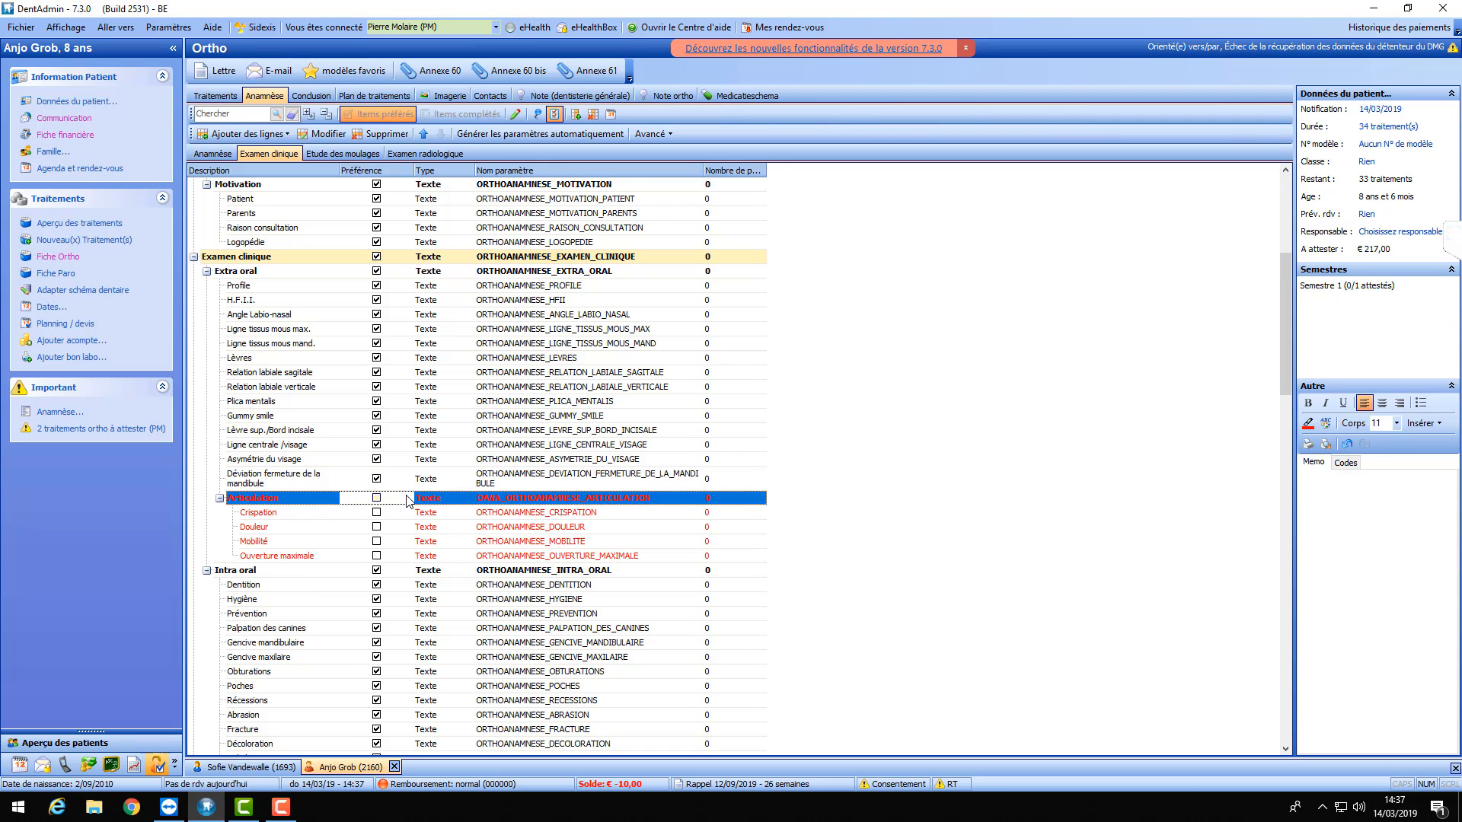
scroll(404, 487, "down", 3)
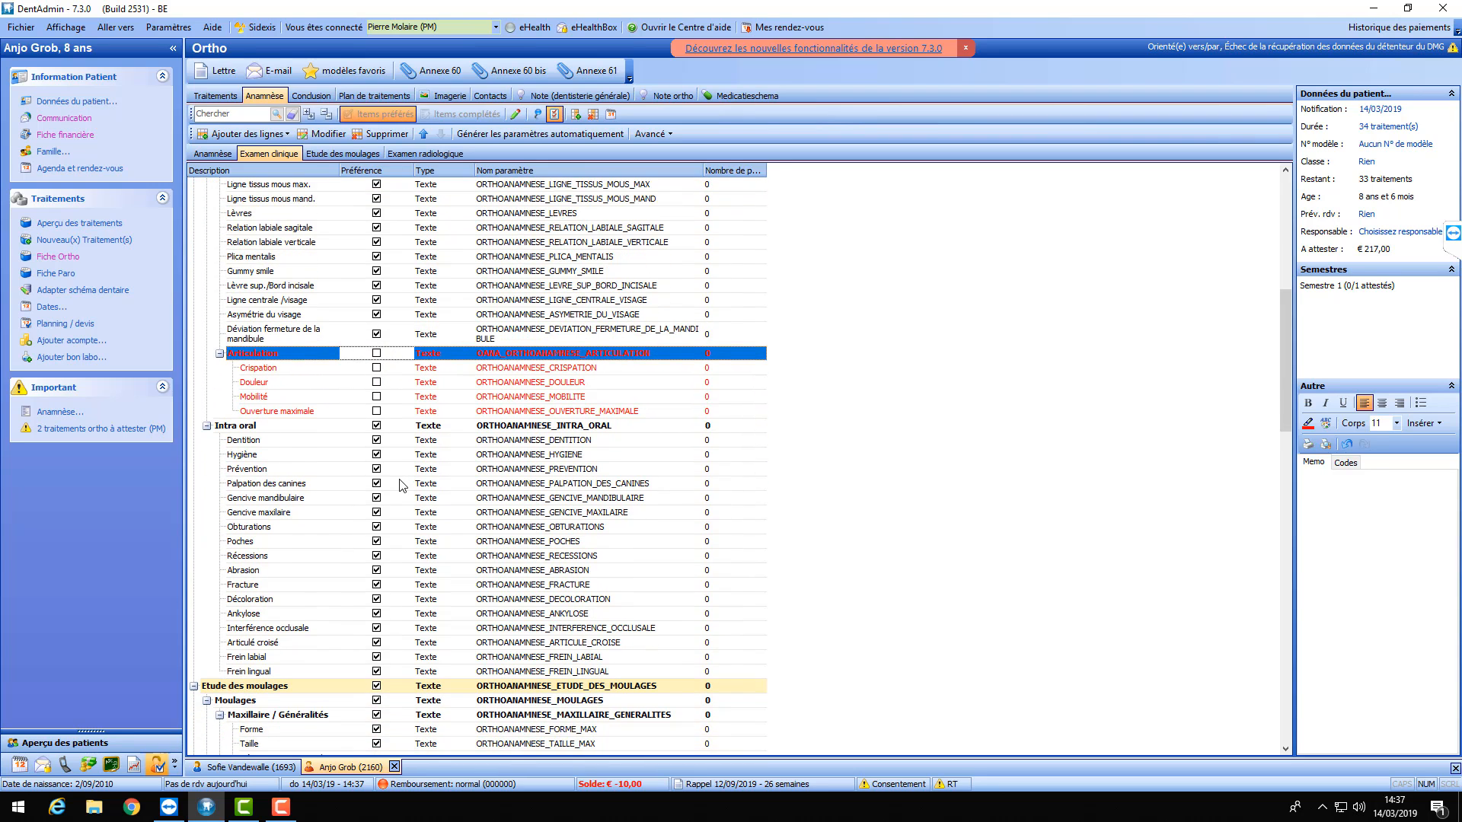
scroll(402, 485, "down", 1)
scroll(393, 429, "down", 3)
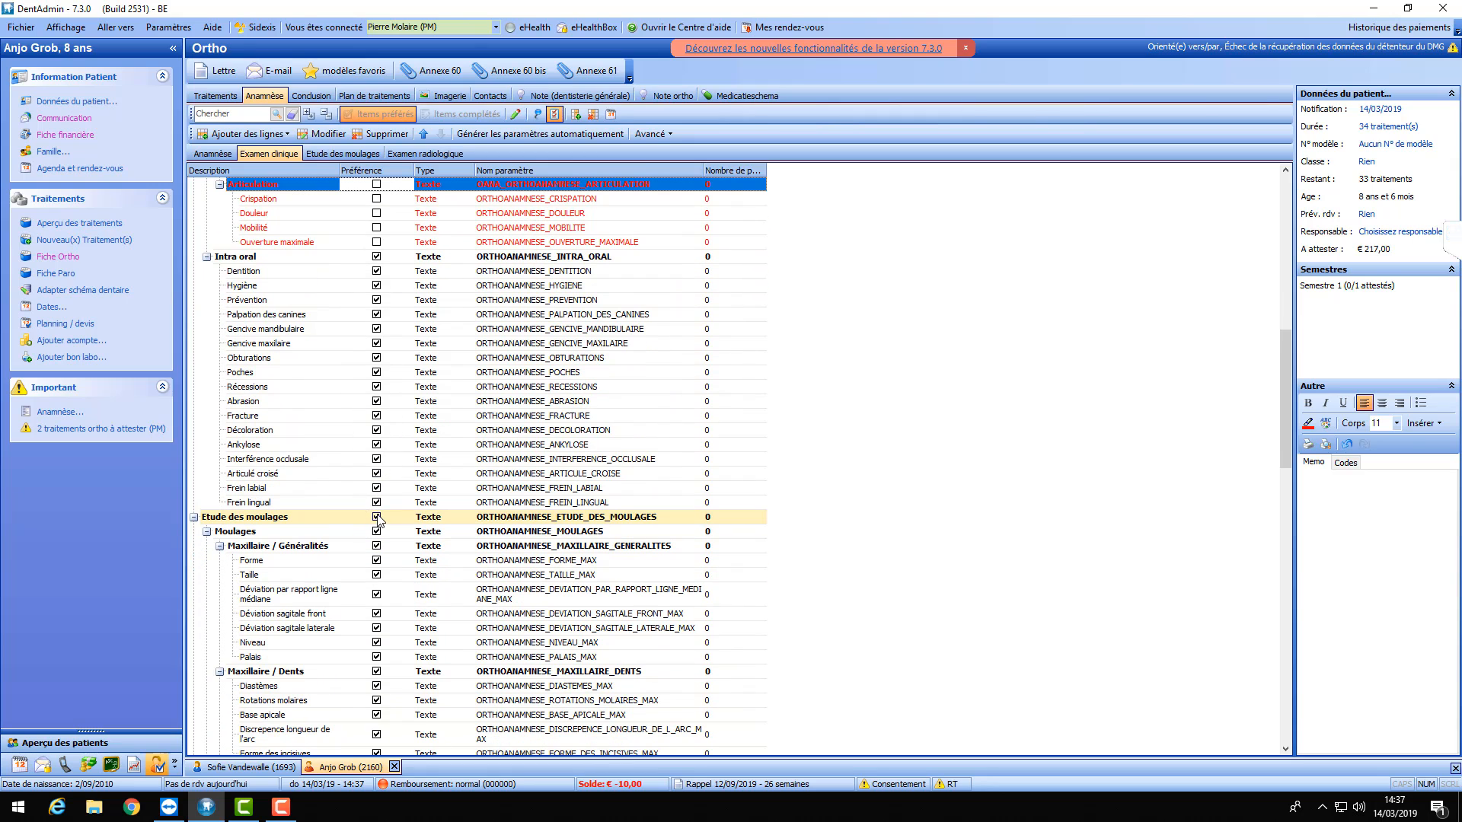
- Untick Préférence for Etude des moulages and collapse its group
double_click(378, 518)
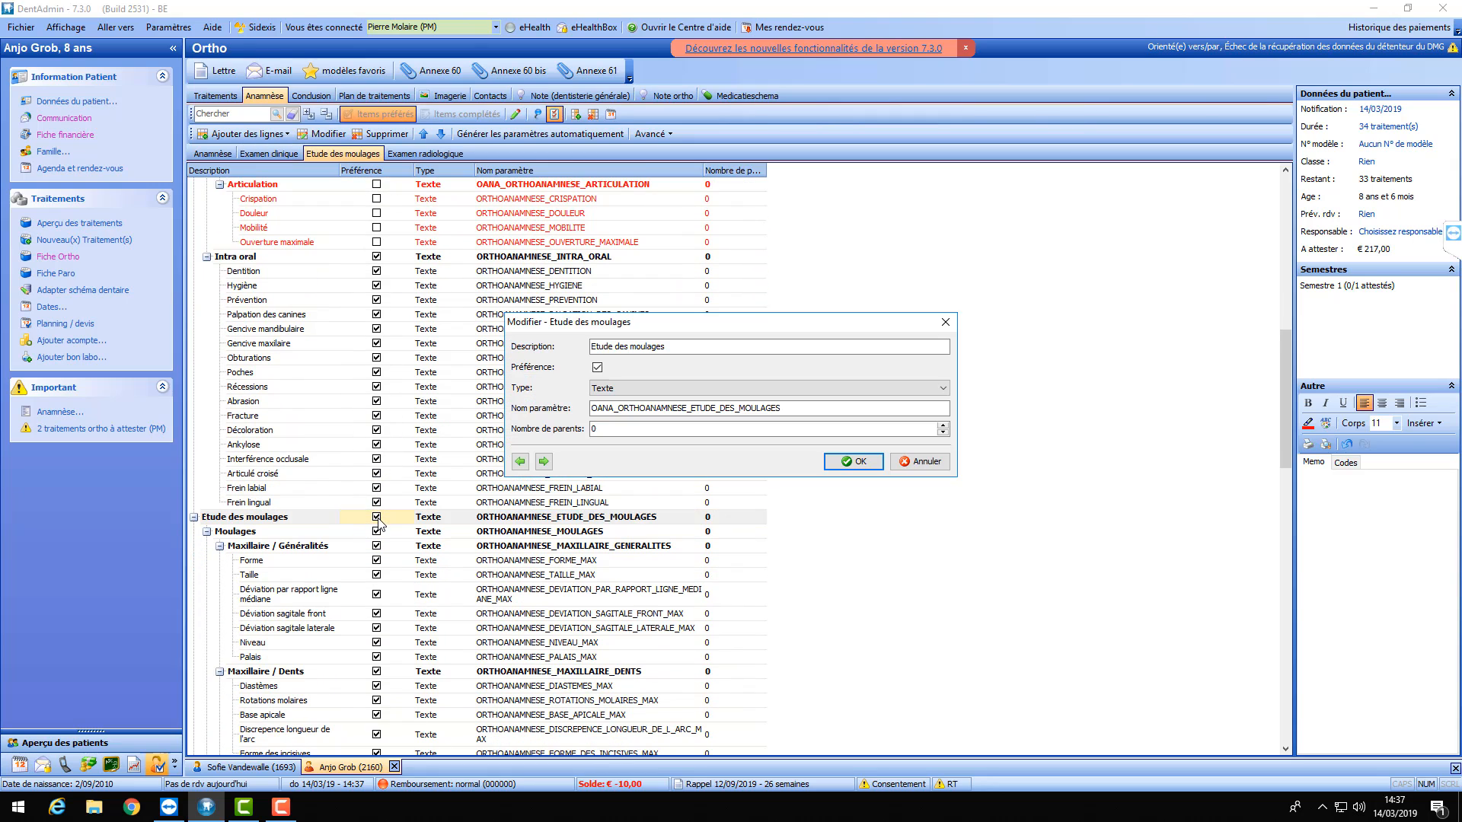
left_click(598, 368)
left_click(852, 461)
scroll(195, 450, "down", 2)
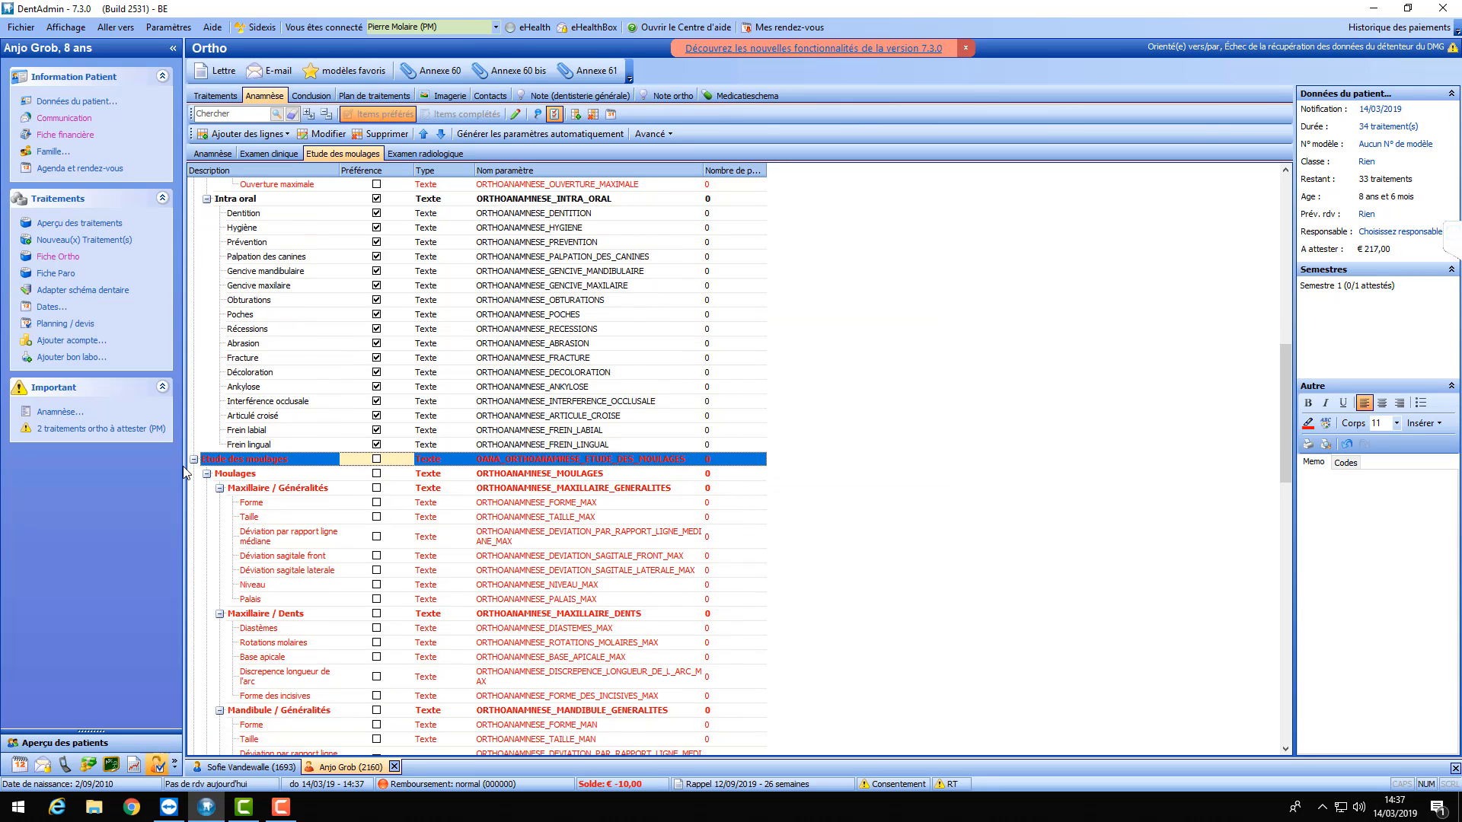
left_click(195, 430)
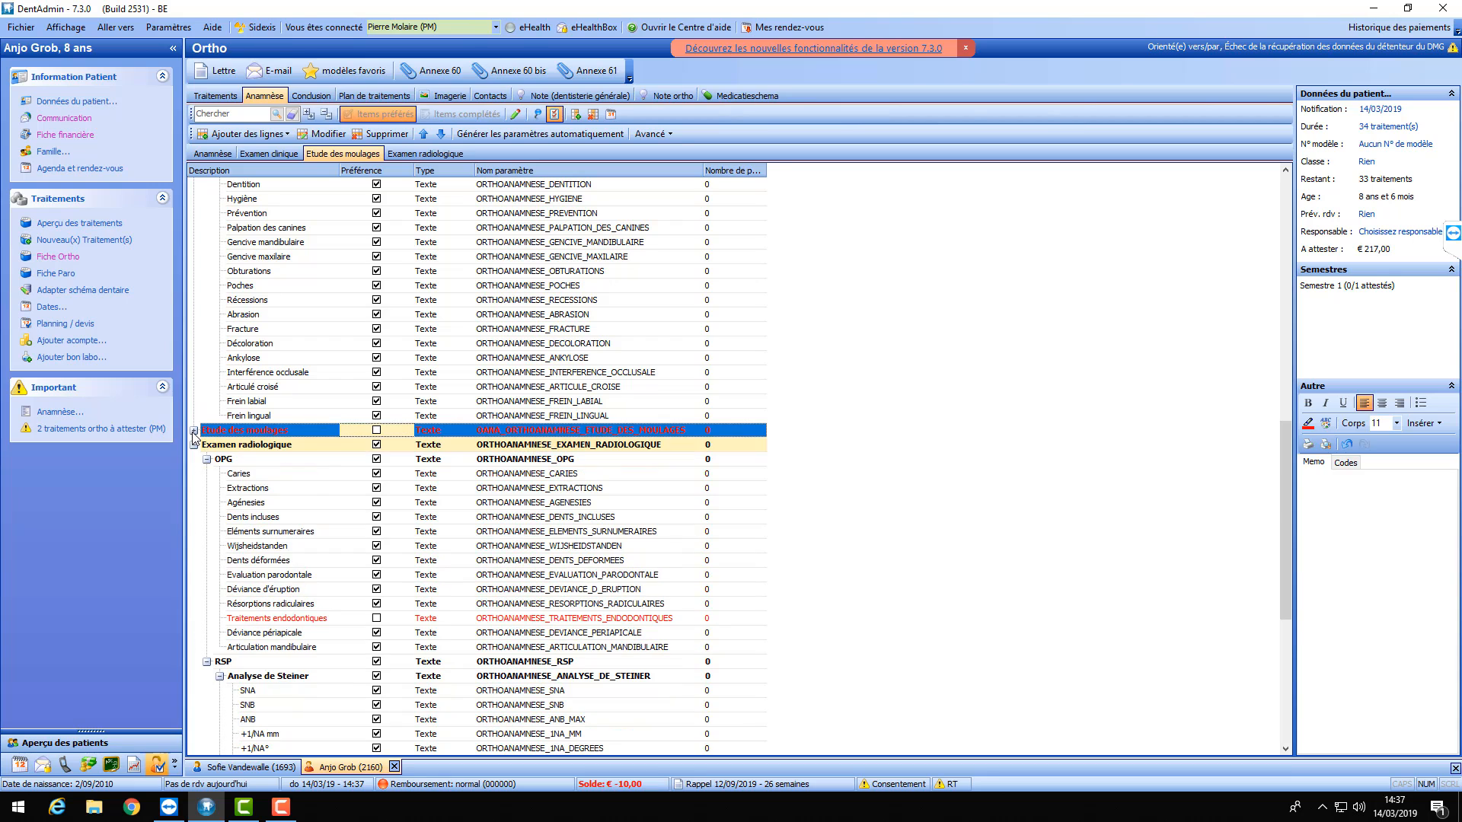
scroll(412, 426, "down", 1)
scroll(418, 430, "down", 2)
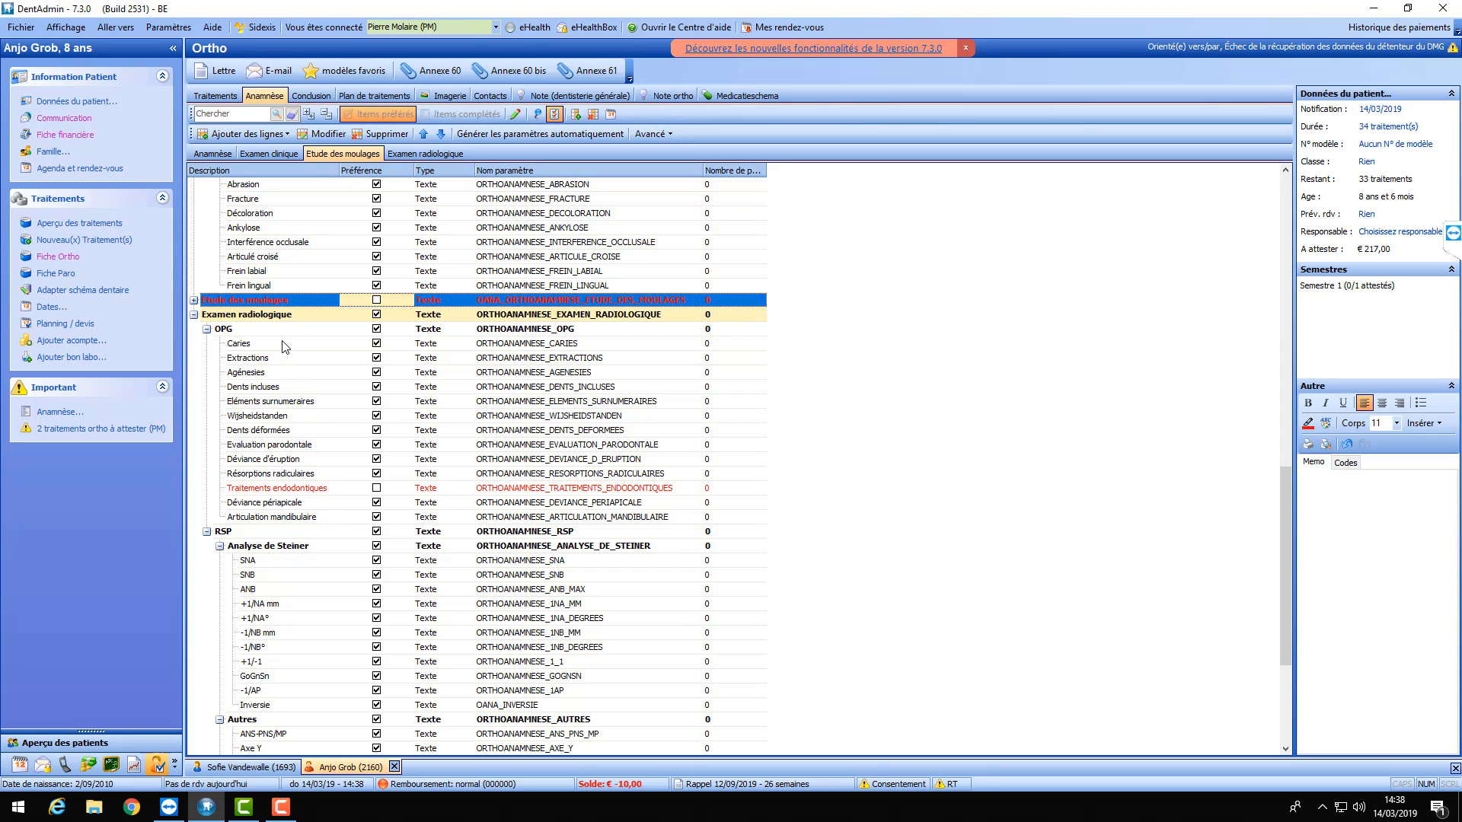
- Remove Caries from the preferred anamnesis items
double_click(379, 346)
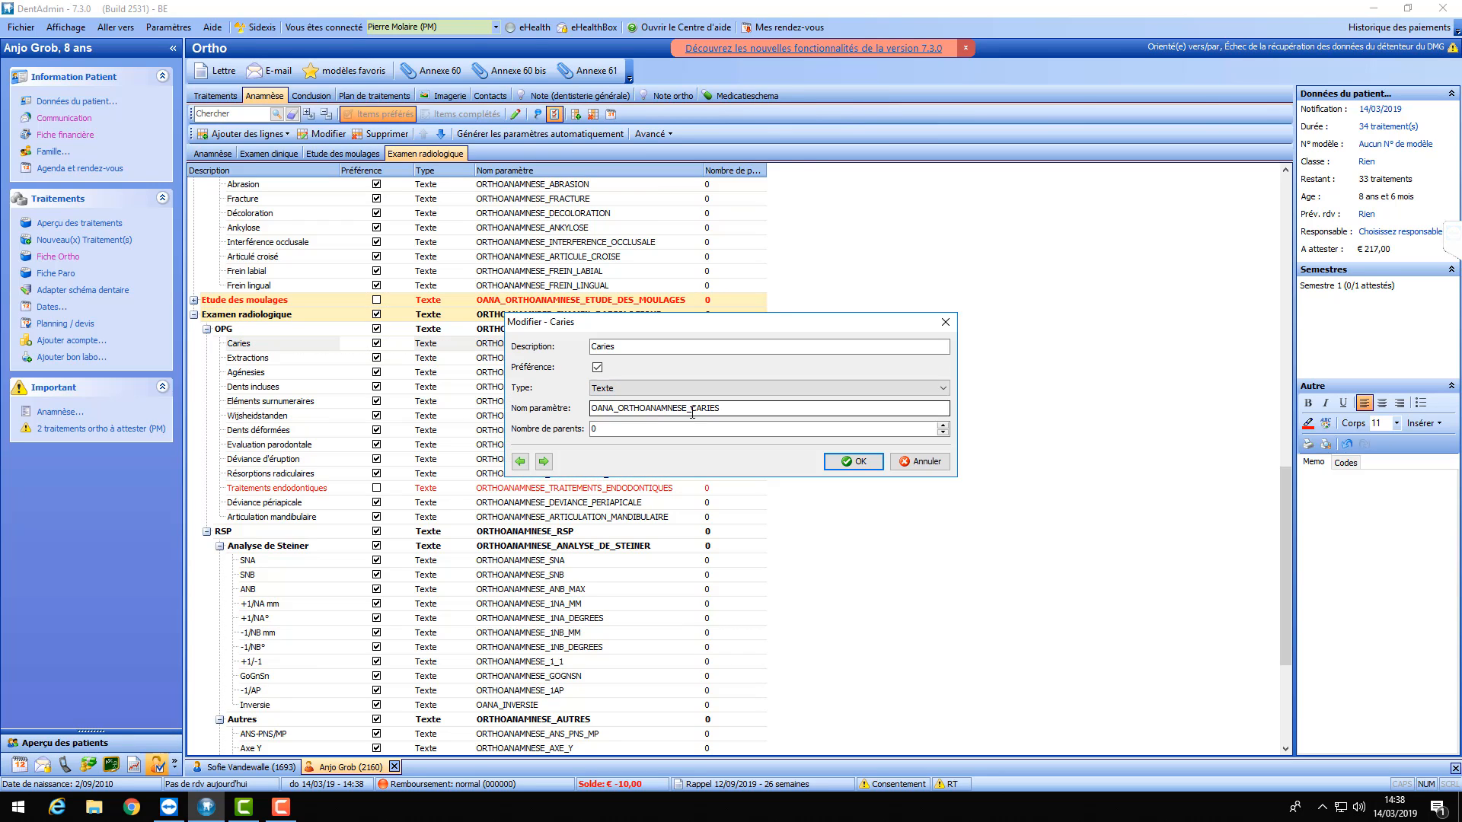
left_click(597, 369)
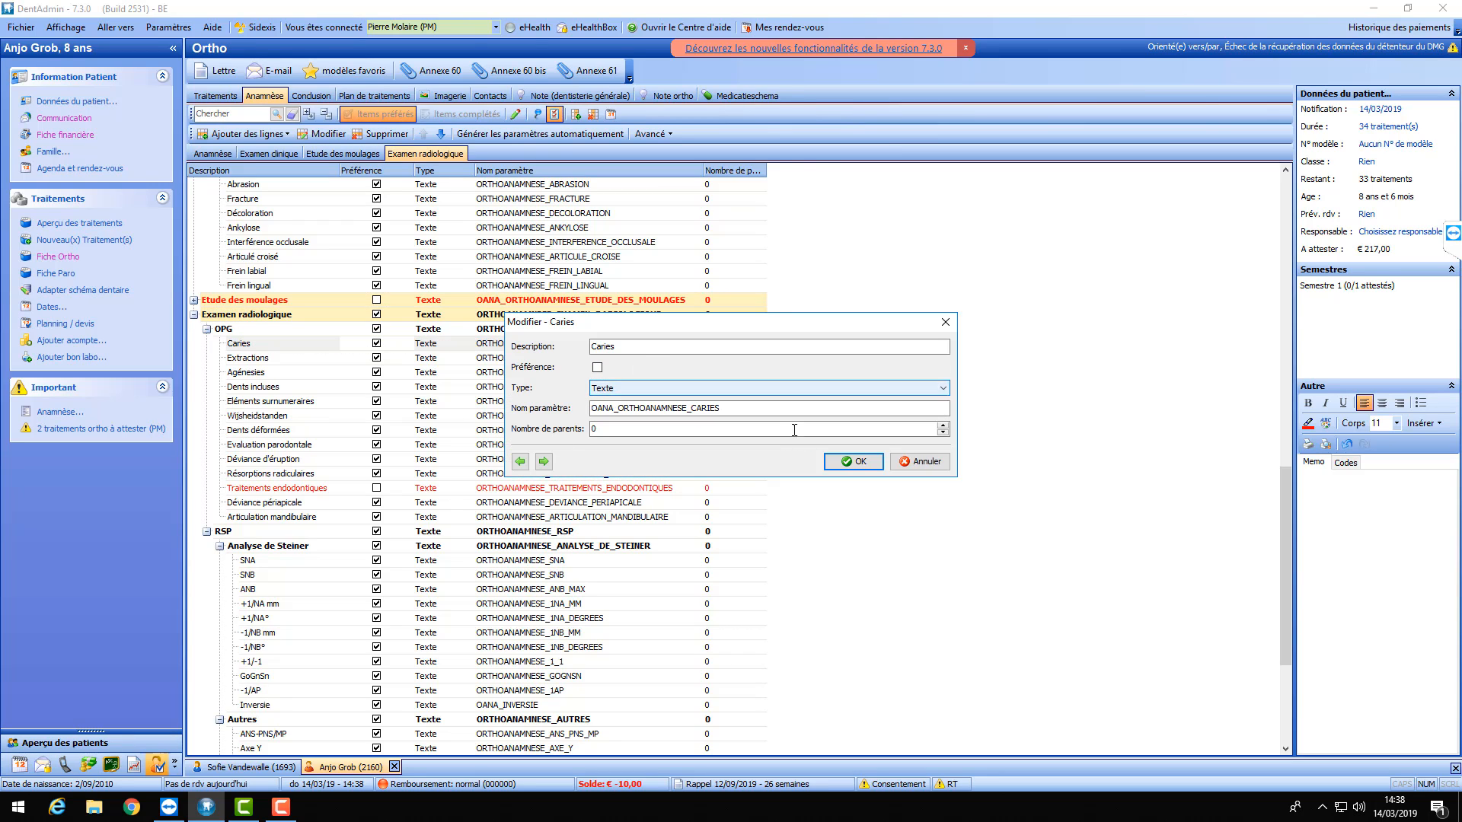
left_click(853, 461)
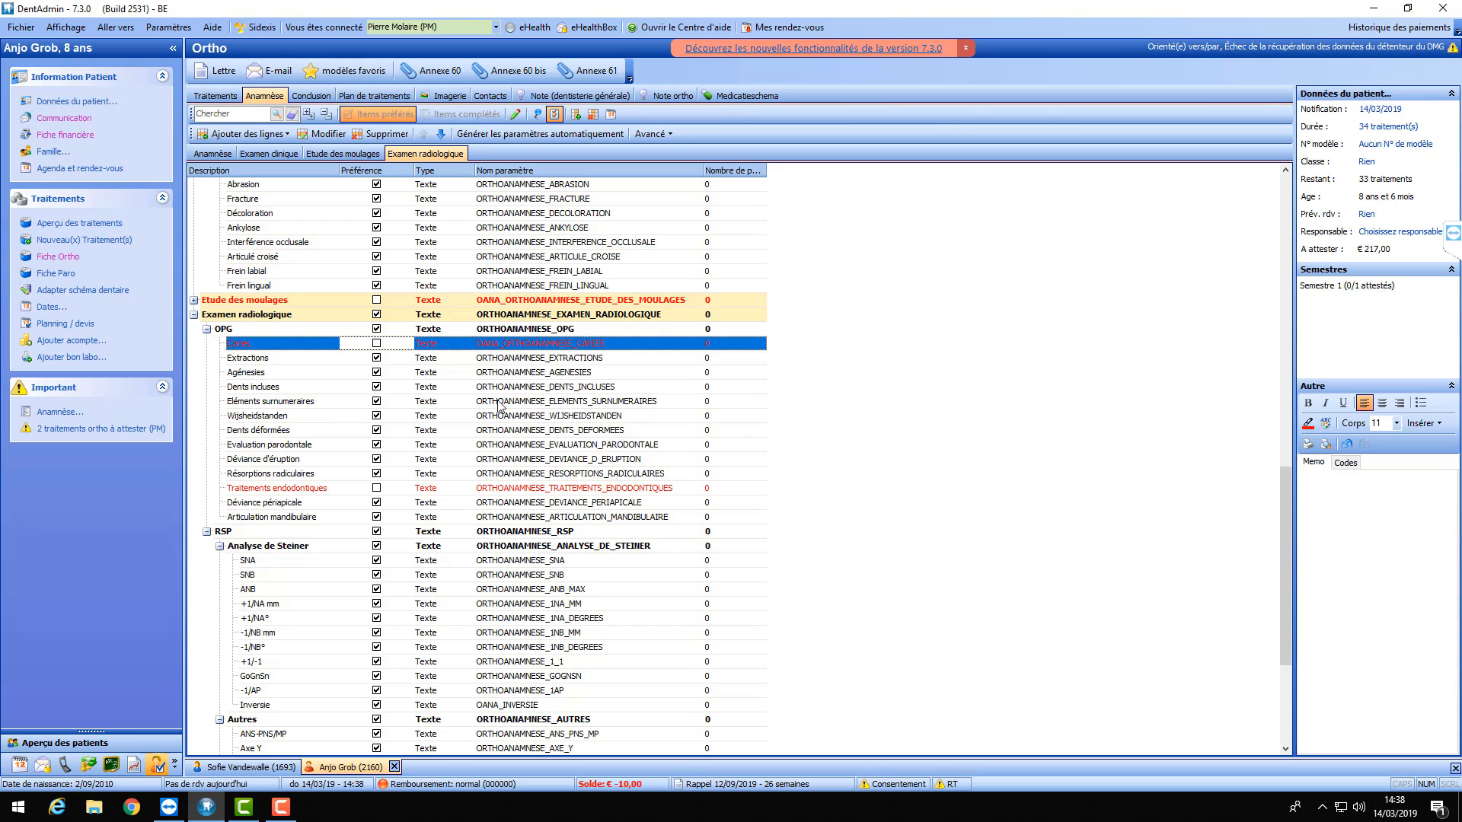
- Keep Extractions preferred and unmark Eléments surnumeraires as preferred
left_click(380, 360)
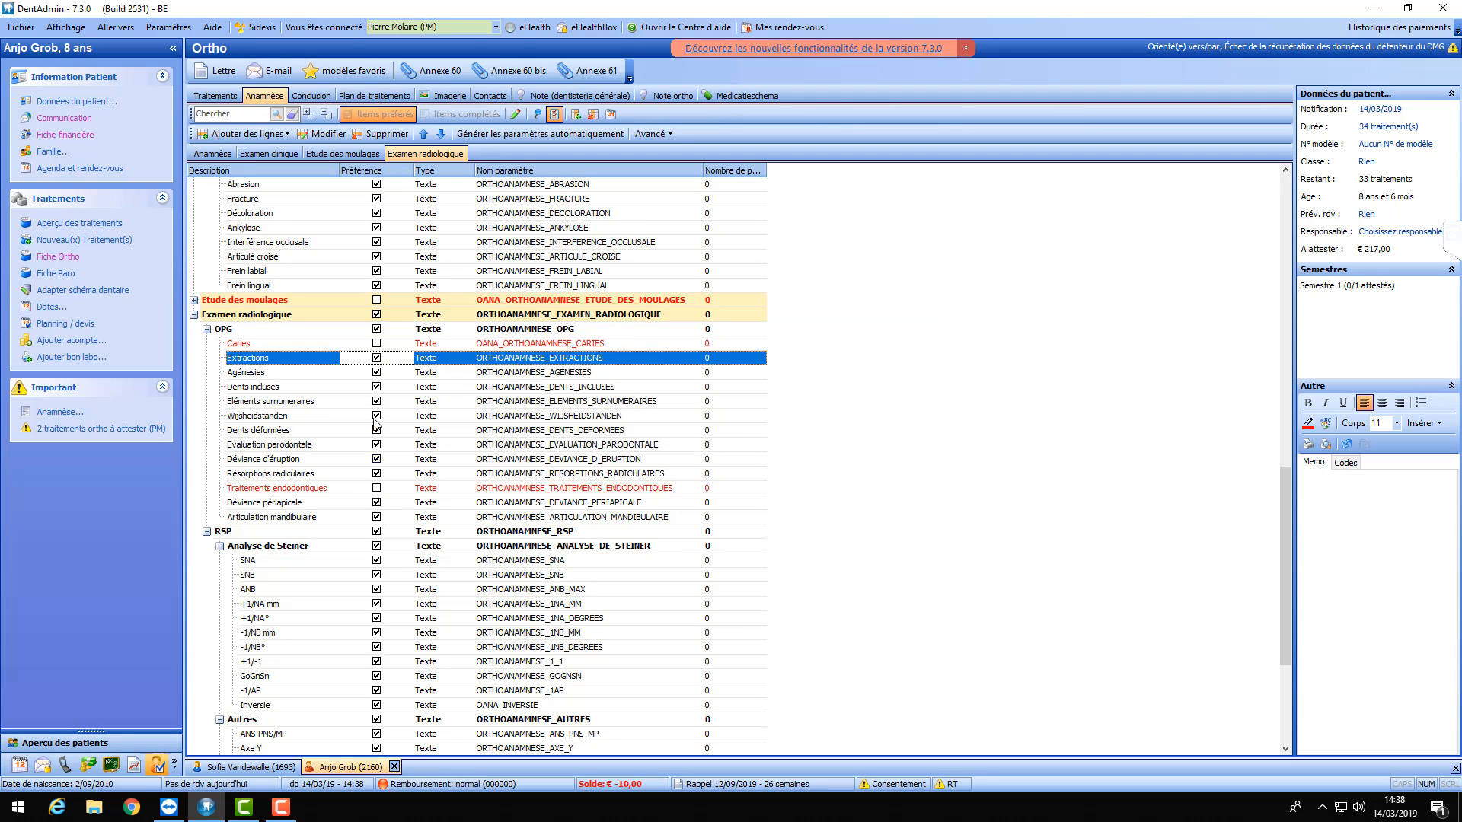
double_click(380, 360)
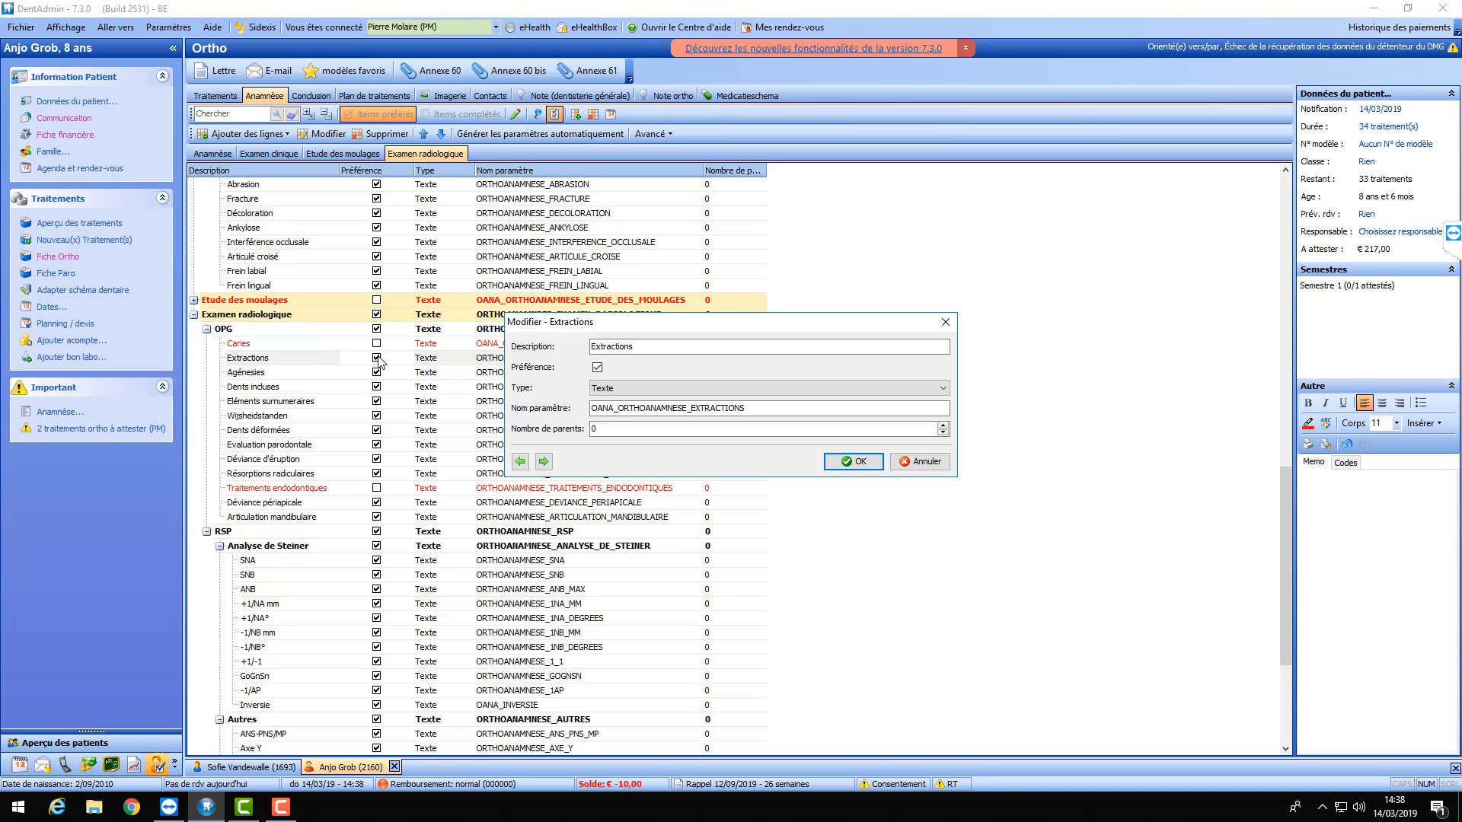
left_click(597, 367)
left_click(597, 368)
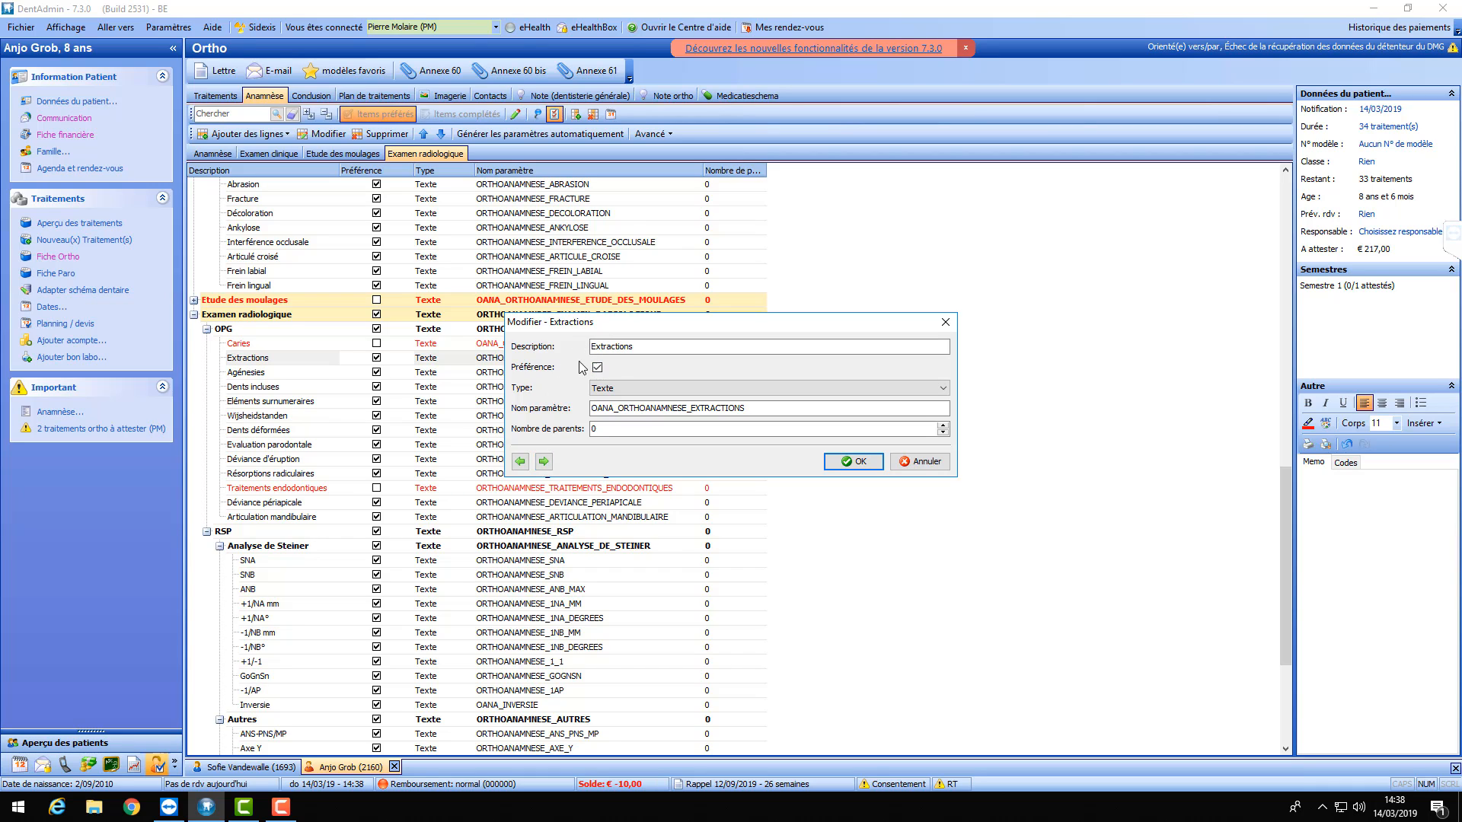
left_click(545, 463)
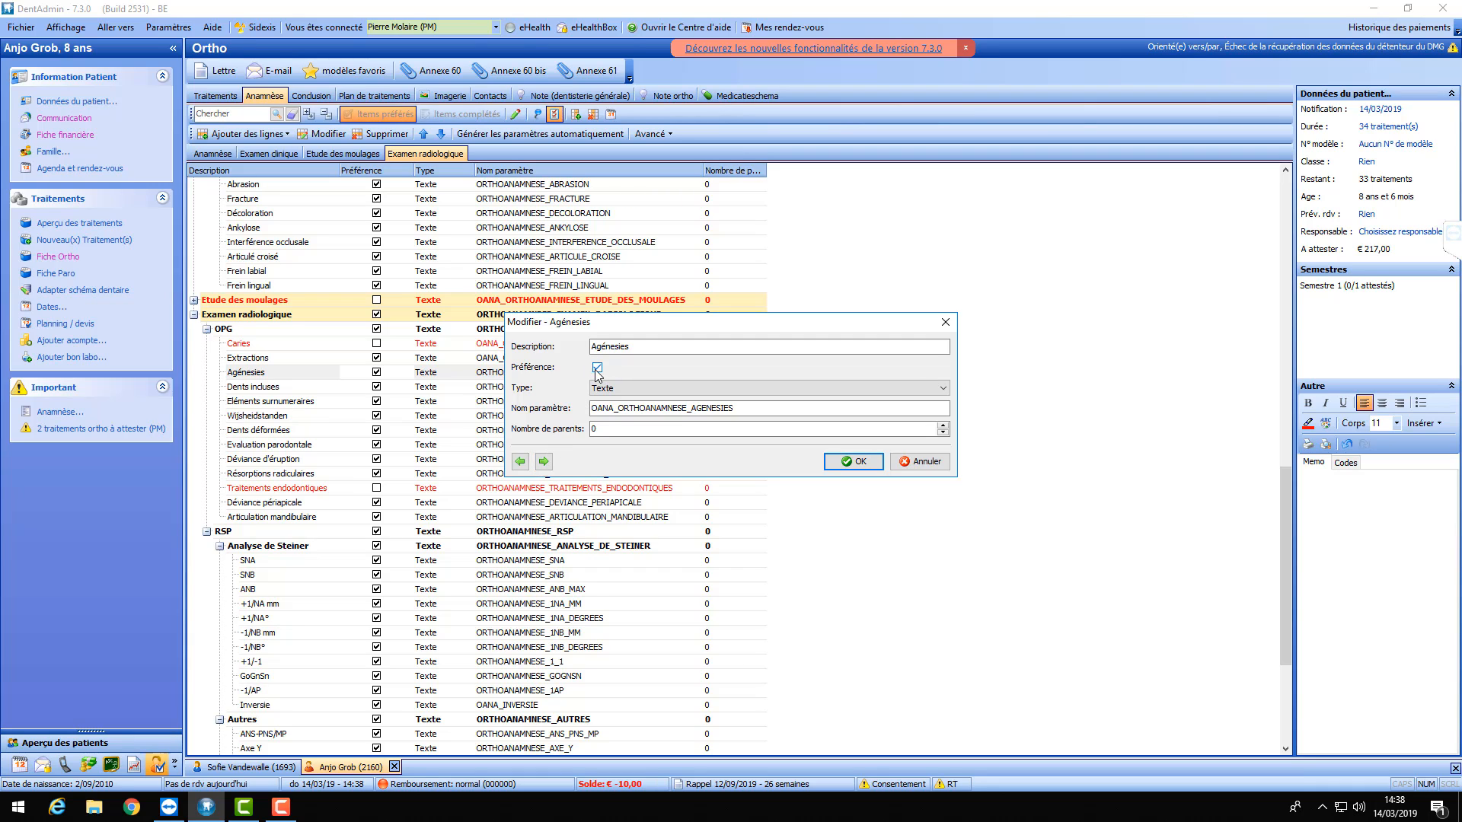
left_click(544, 462)
left_click(545, 462)
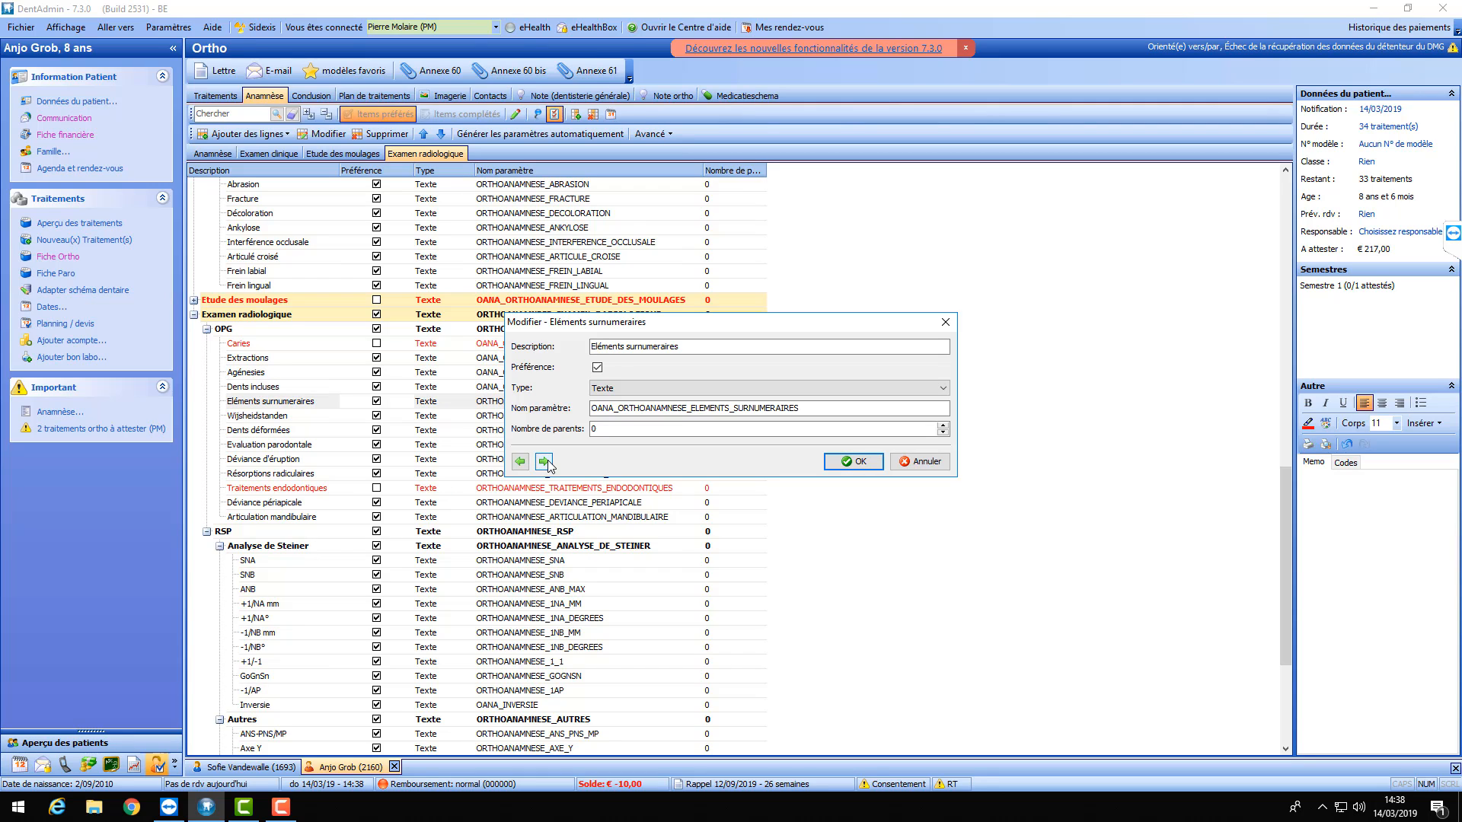
left_click(599, 367)
key("Return")
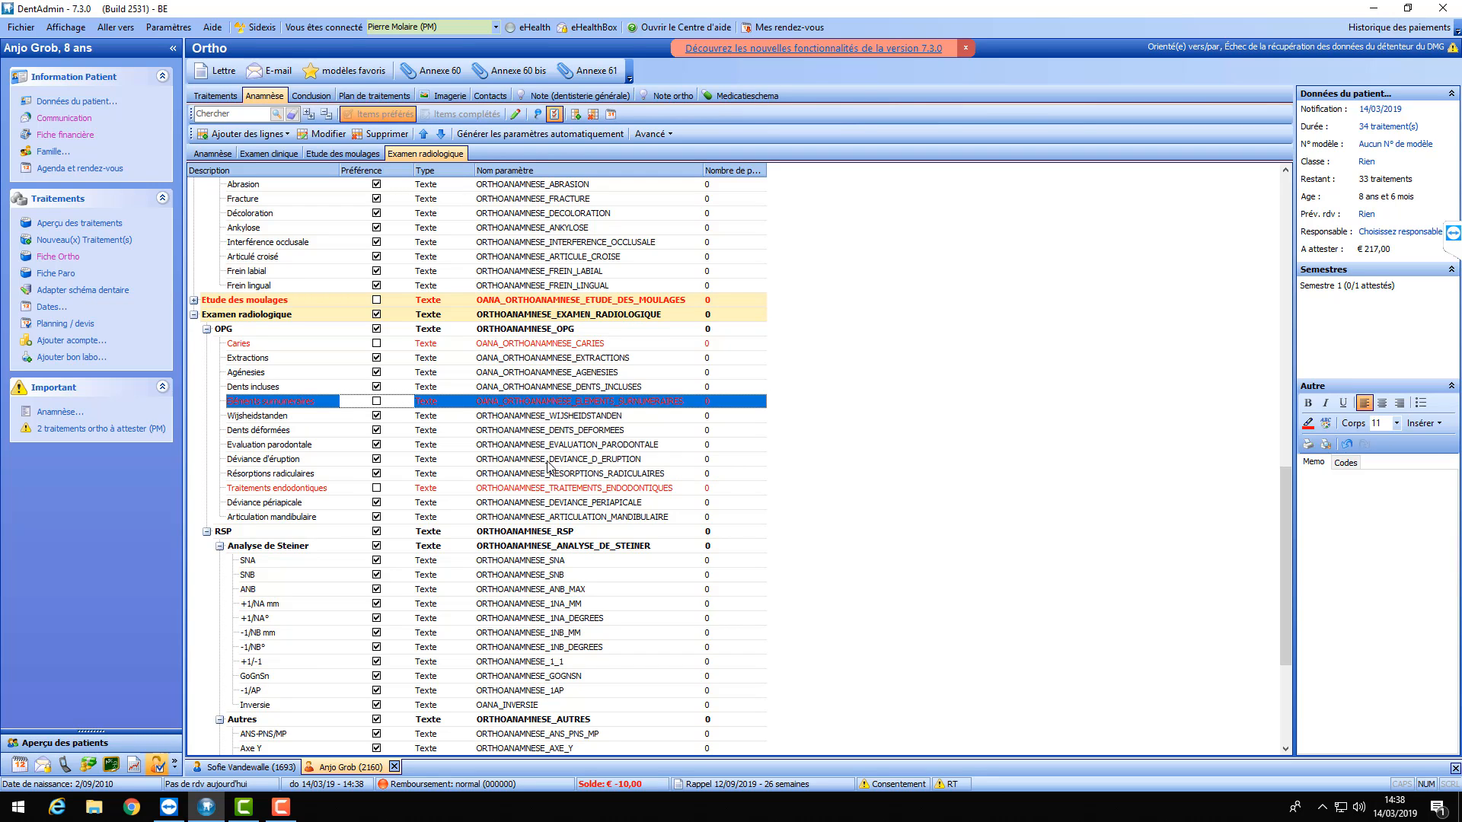
- Step through the following items and unmark Evaluation parodontale as preferred
double_click(344, 404)
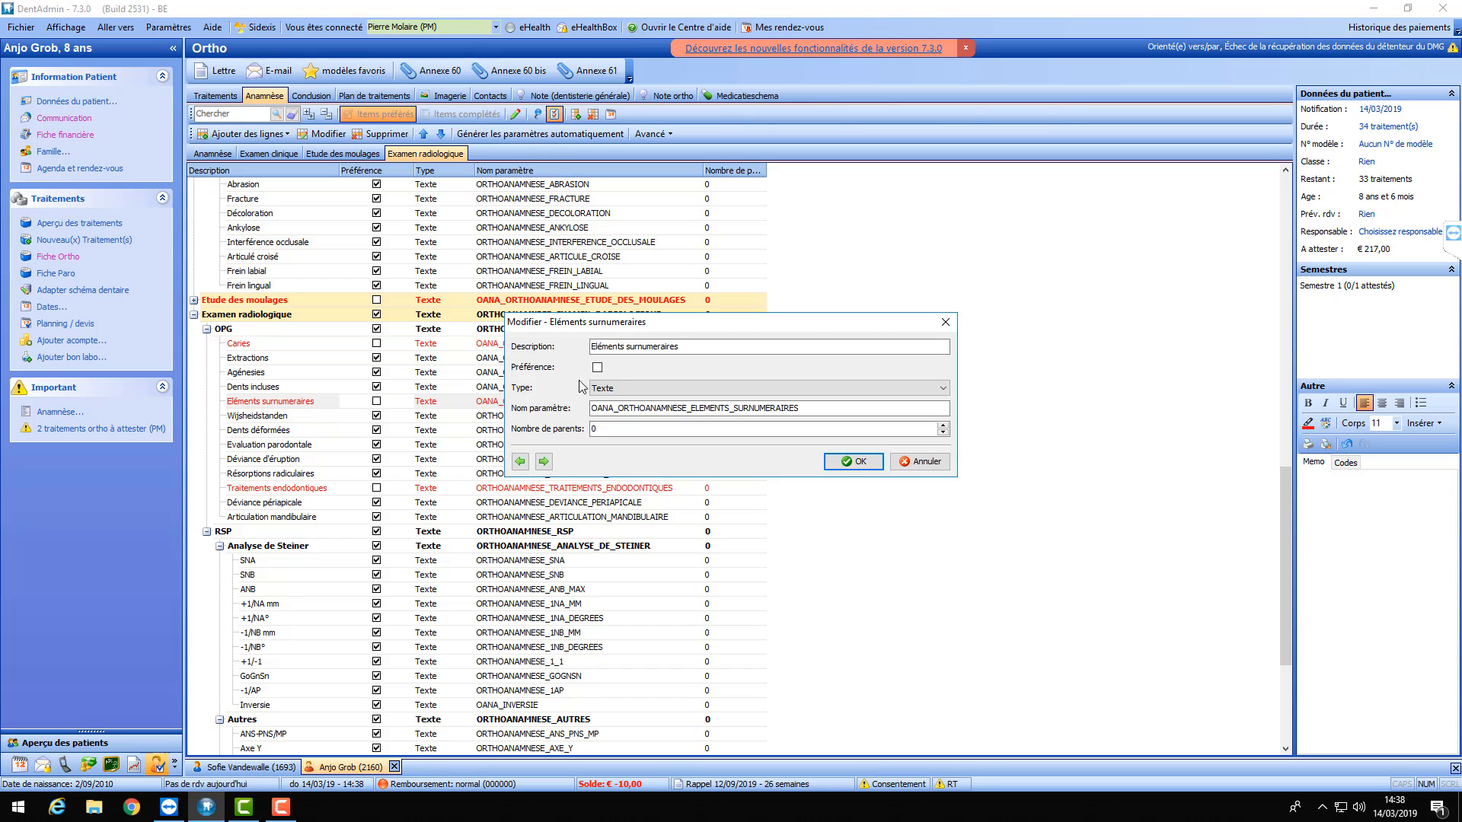
left_click(543, 462)
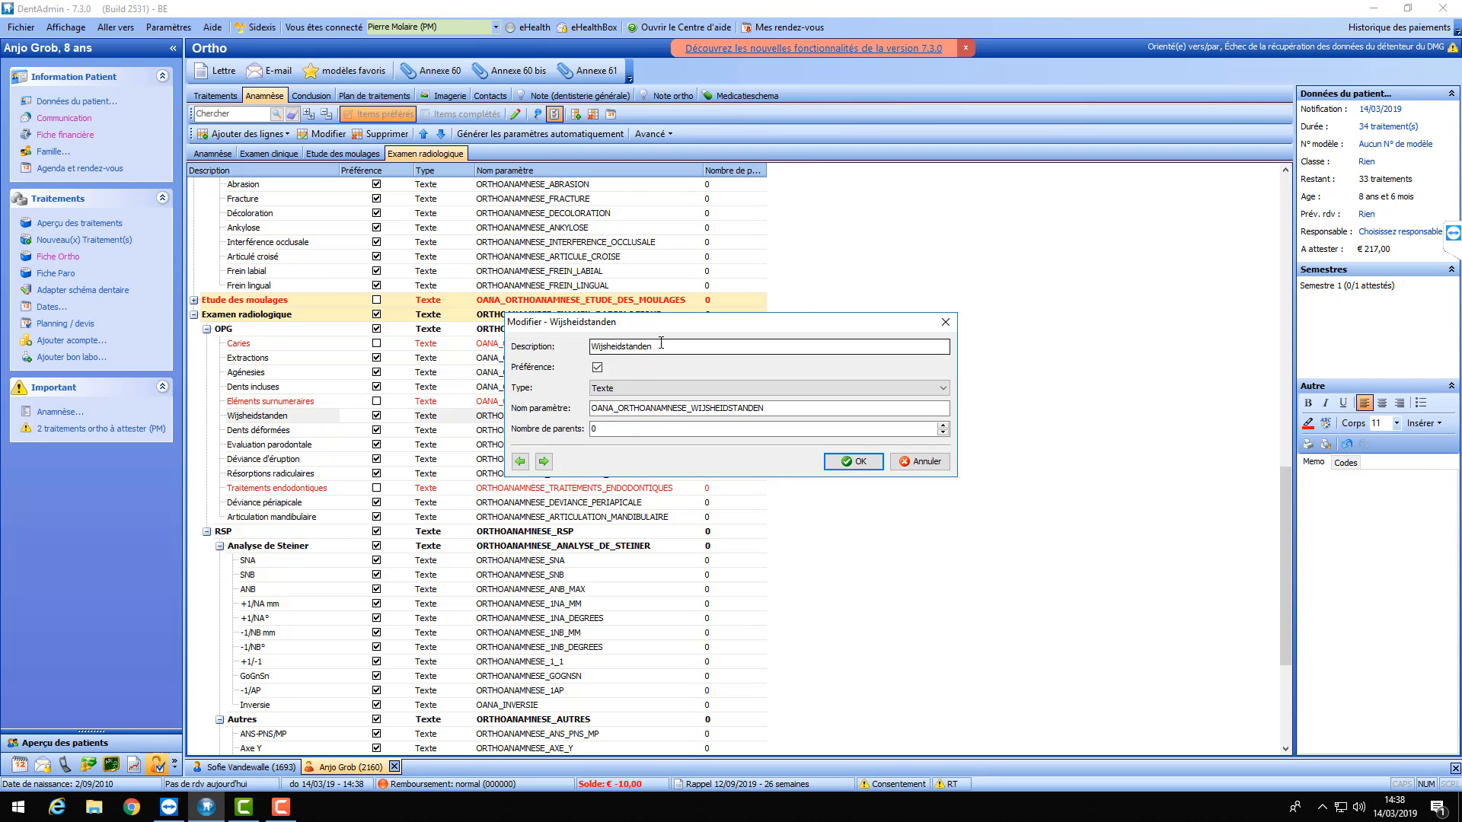
left_click(544, 462)
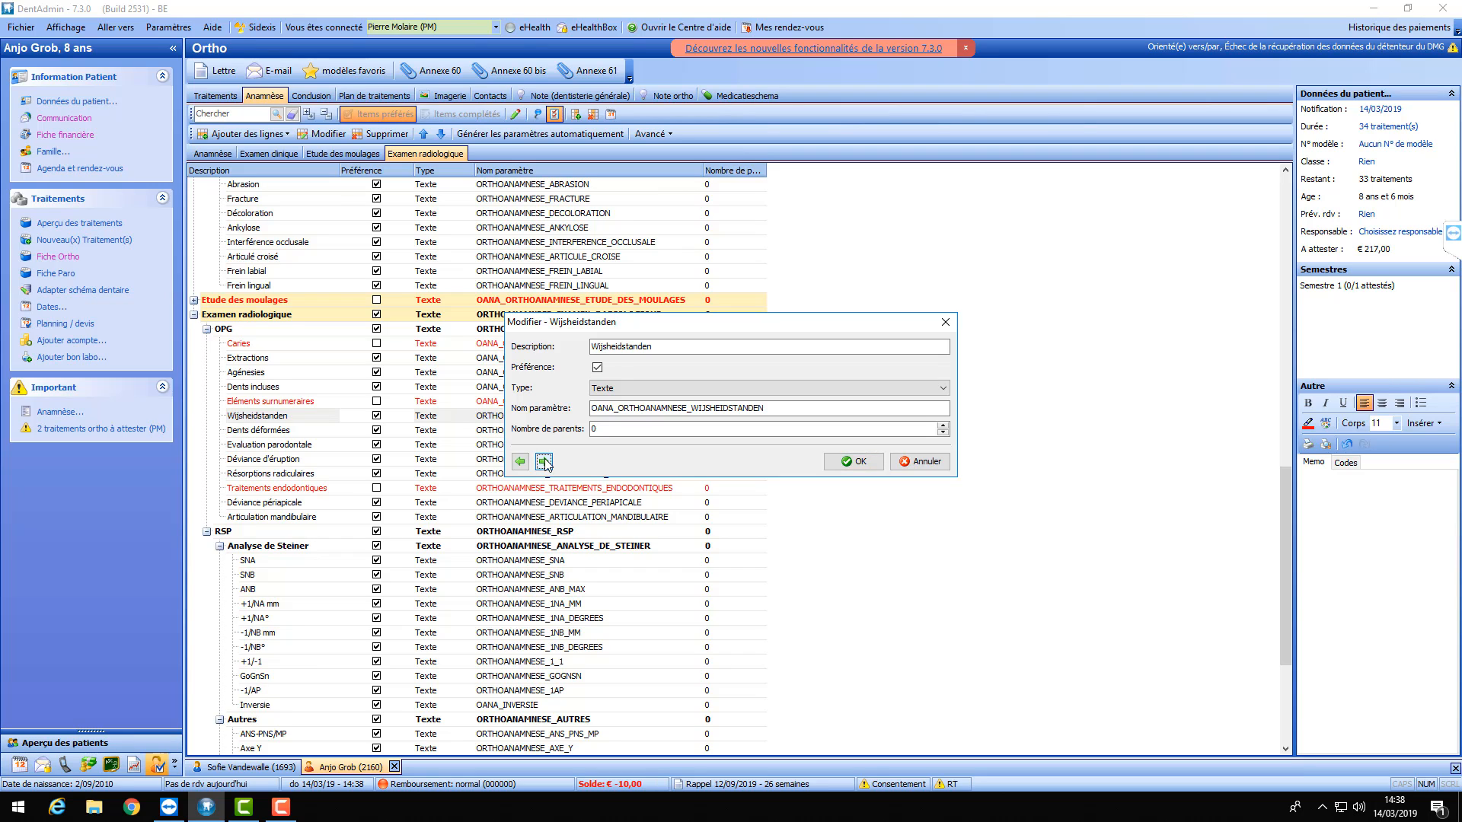
left_click(545, 462)
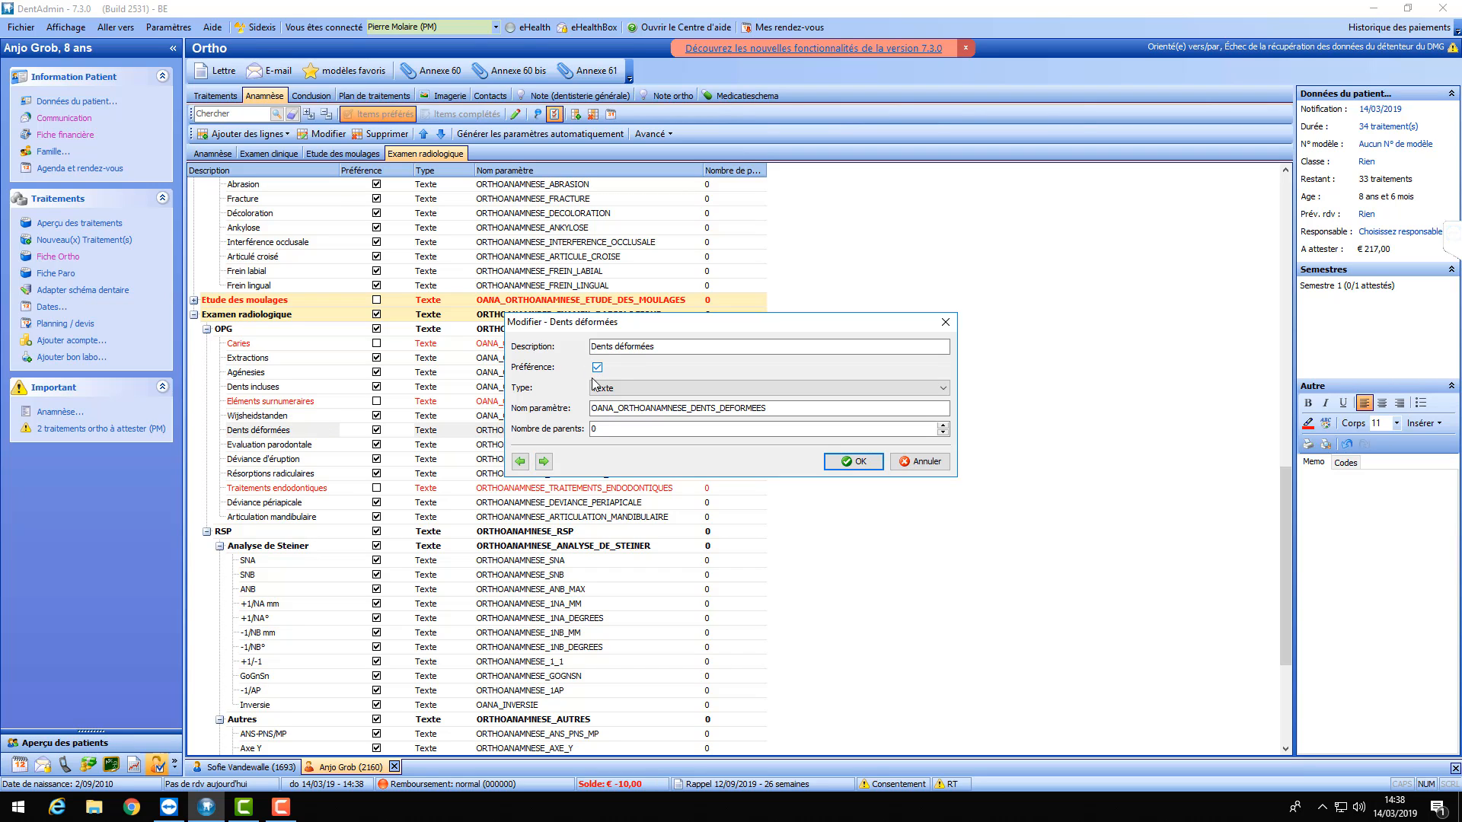
left_click(545, 463)
left_click(545, 462)
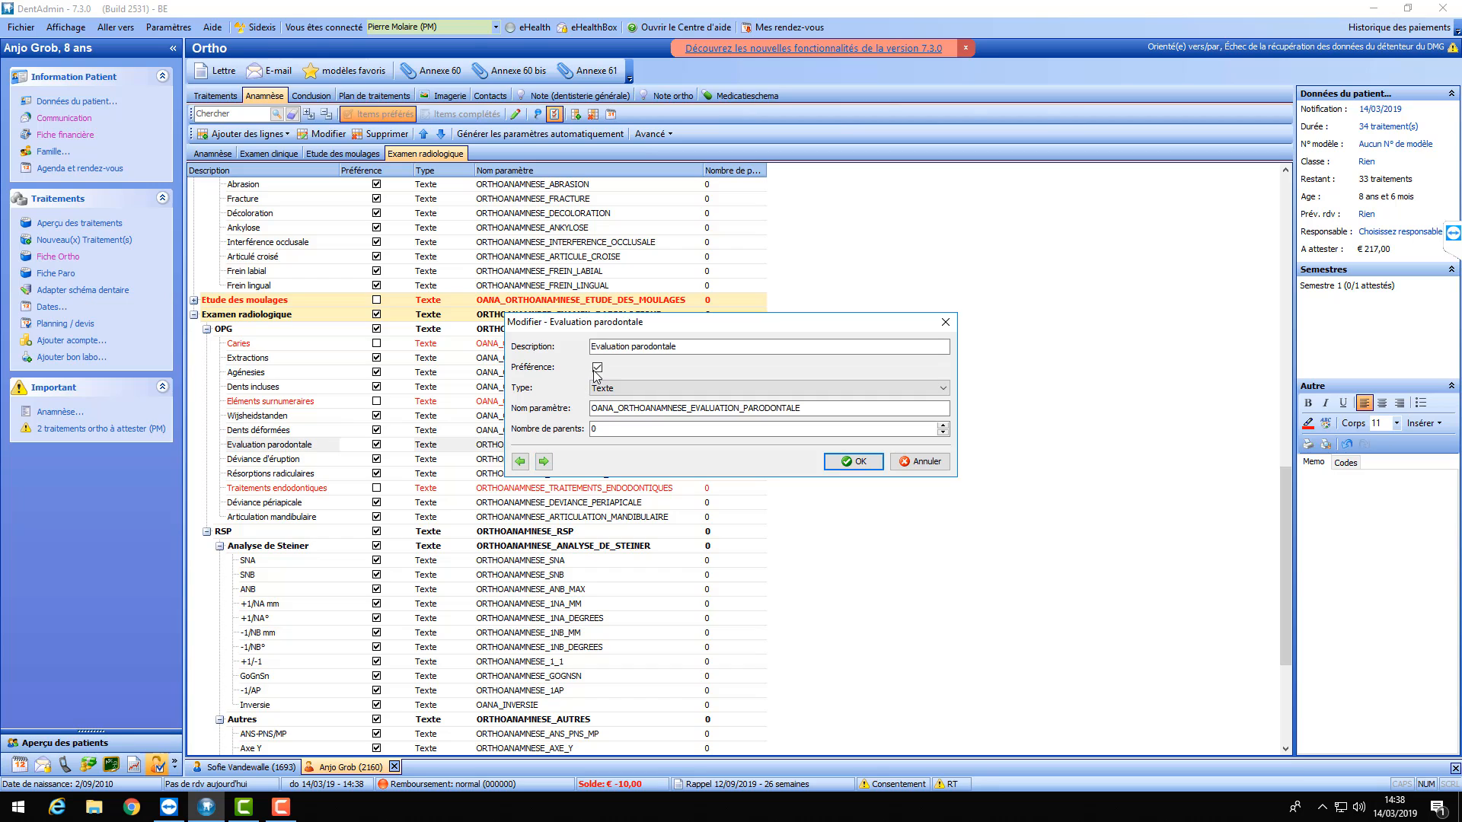
left_click(544, 462)
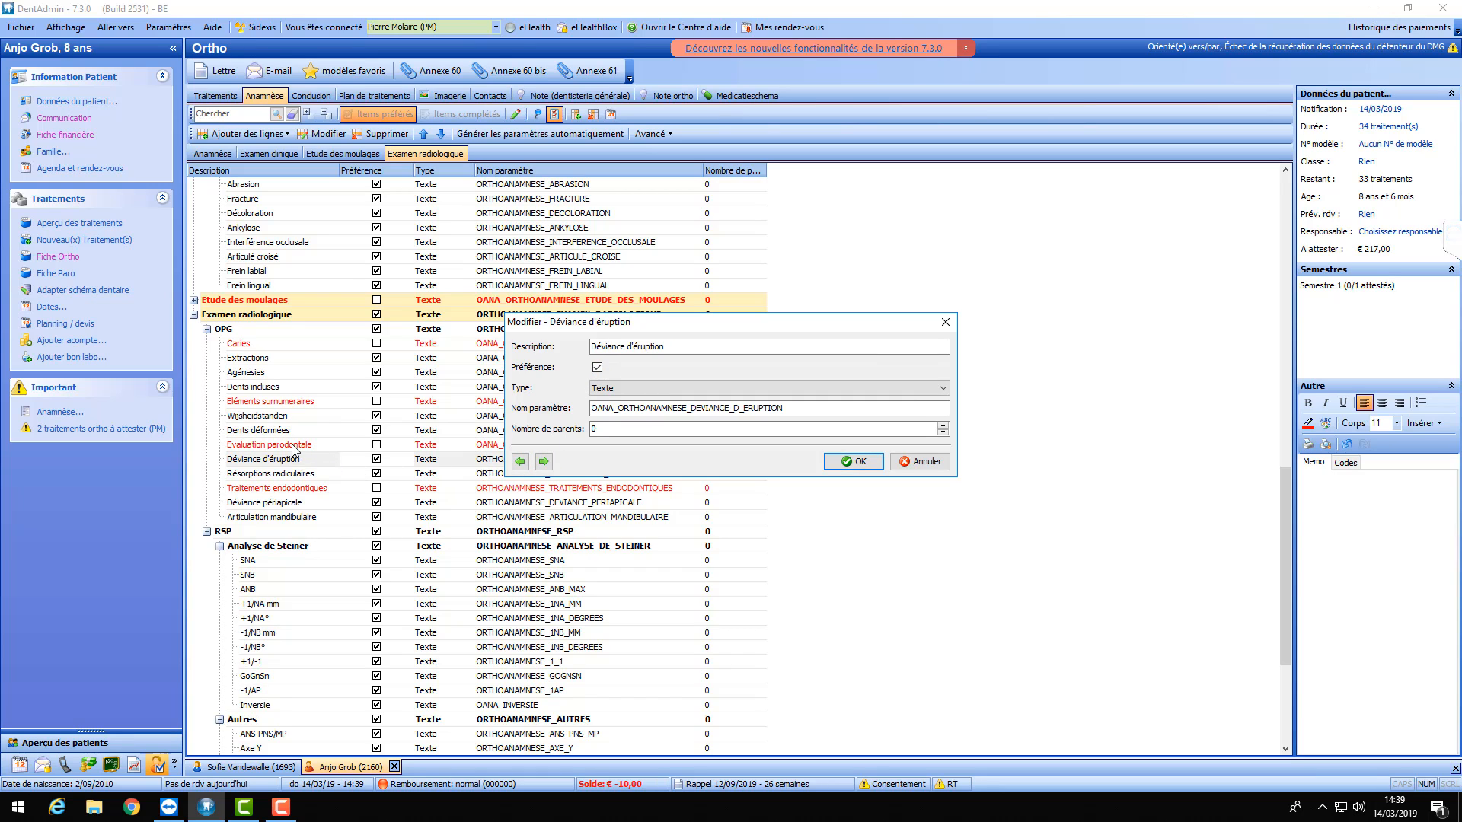
left_click(545, 462)
left_click(861, 464)
- Unmark the Analyse de Steiner group, with SNA, SNB and ANB, as preferred
scroll(383, 373, "down", 3)
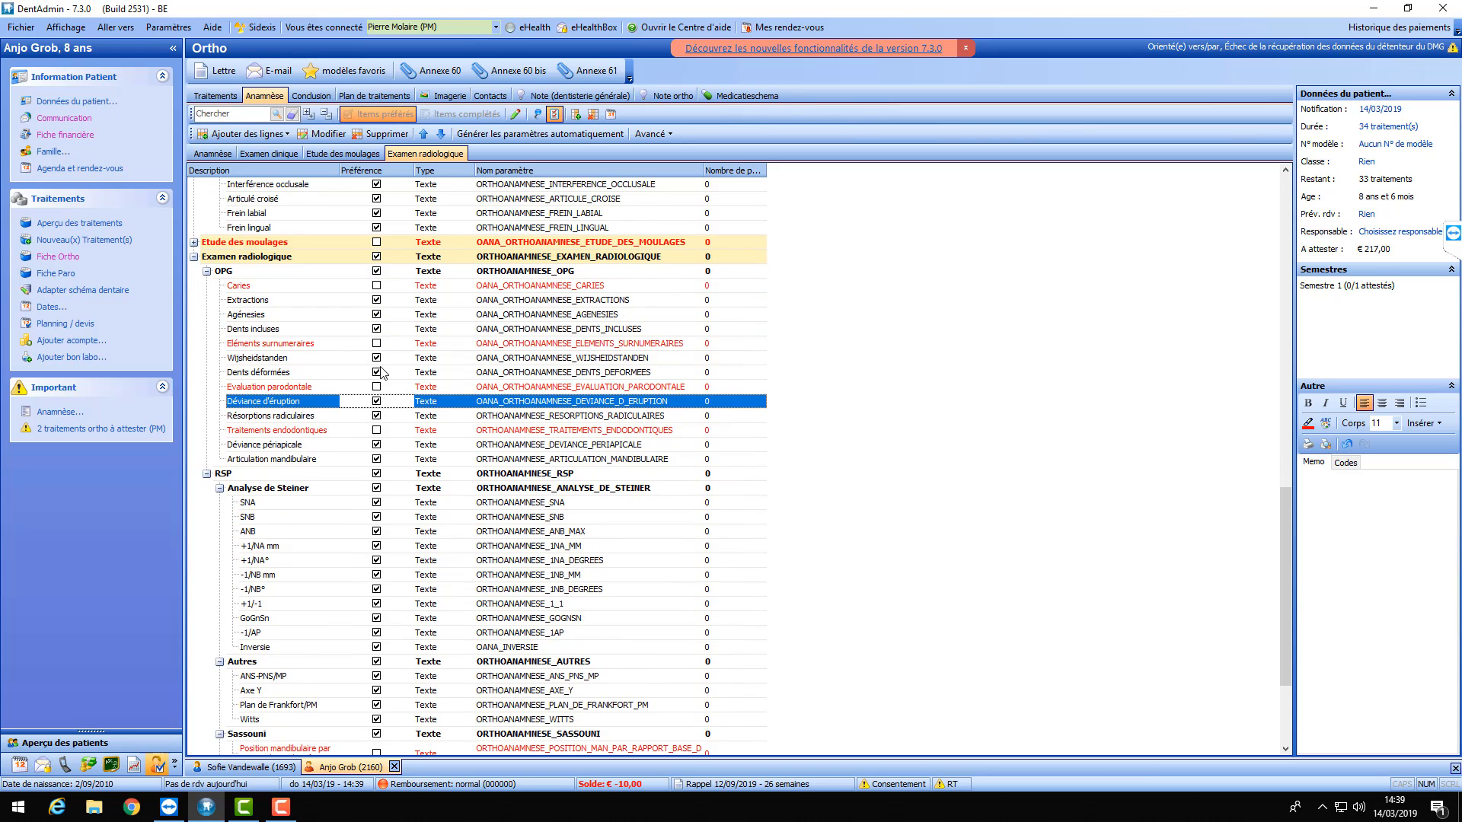
scroll(382, 372, "down", 3)
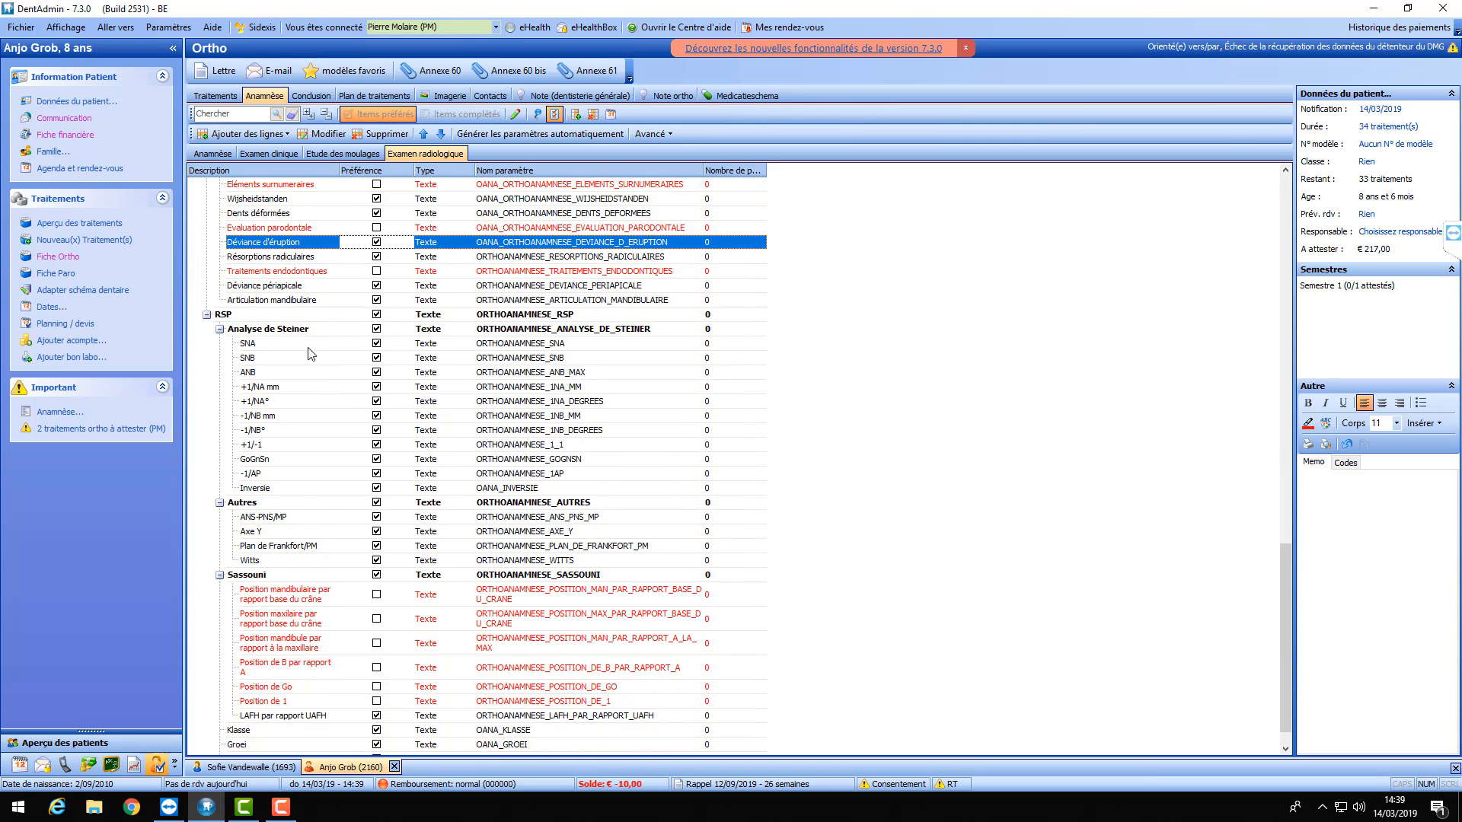
double_click(378, 331)
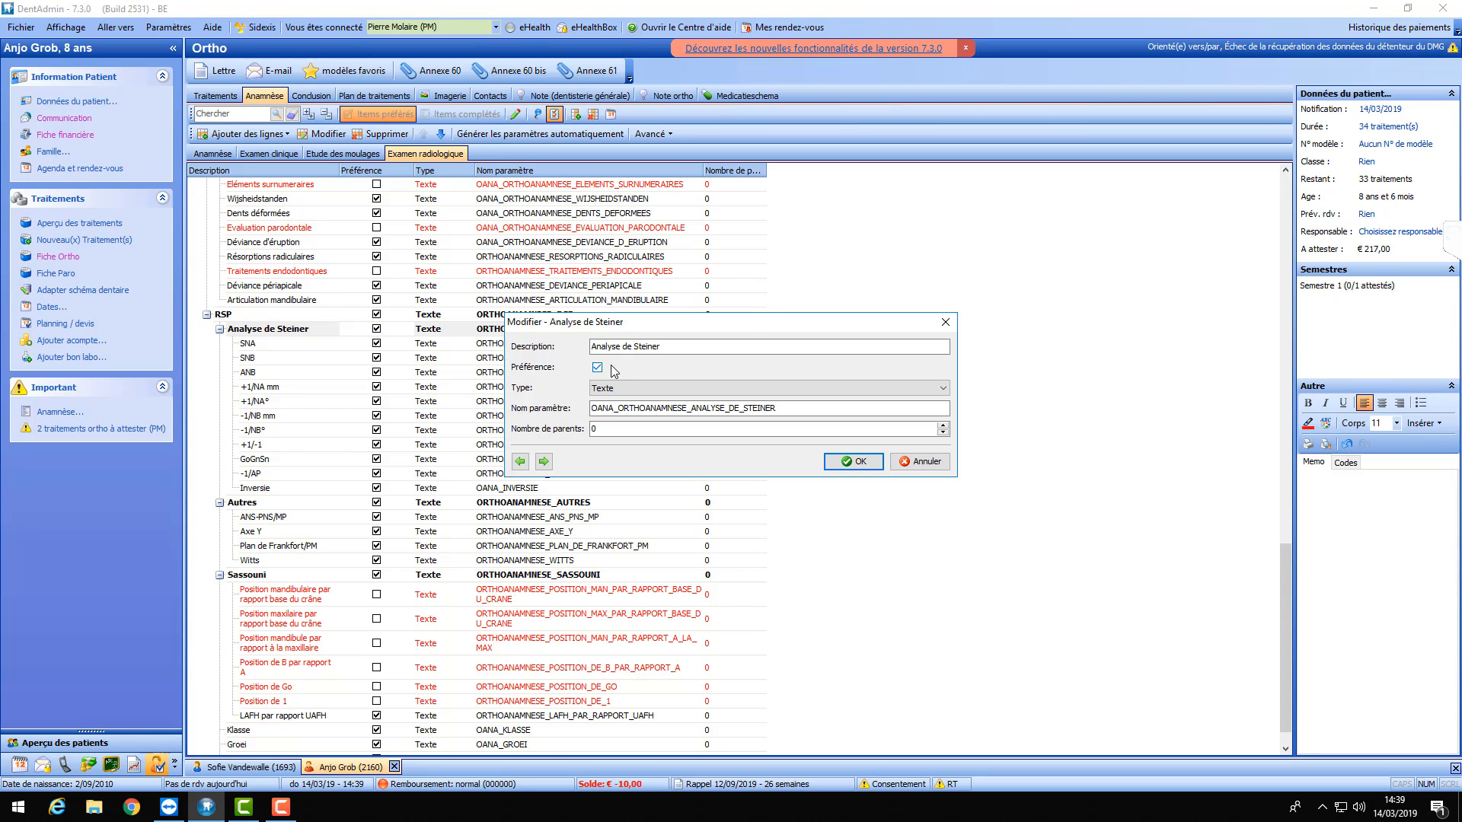
left_click(598, 368)
left_click(851, 465)
scroll(383, 372, "down", 1)
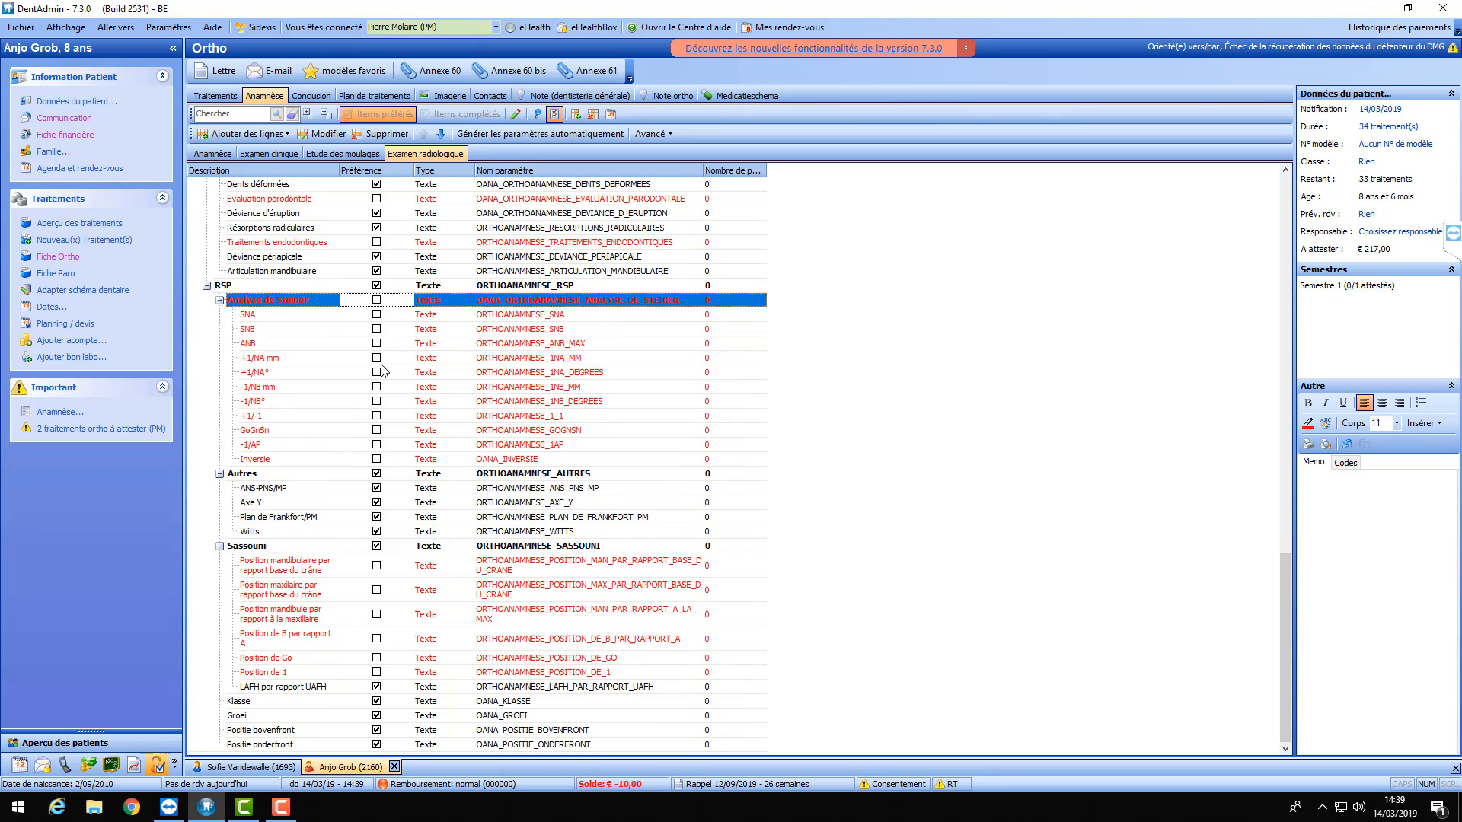
scroll(383, 372, "up", 8)
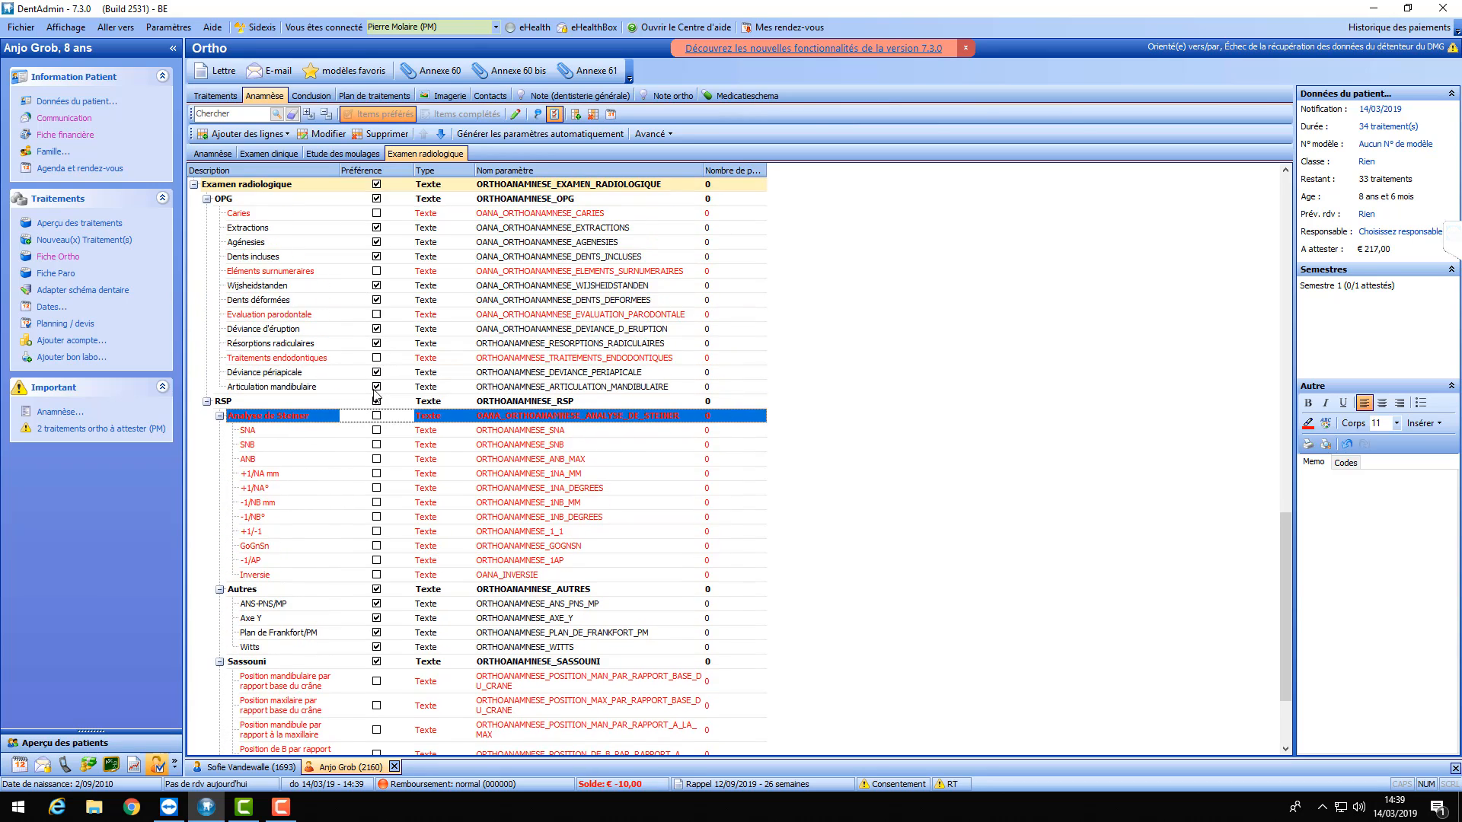
left_click_drag(1281, 528, 1275, 204)
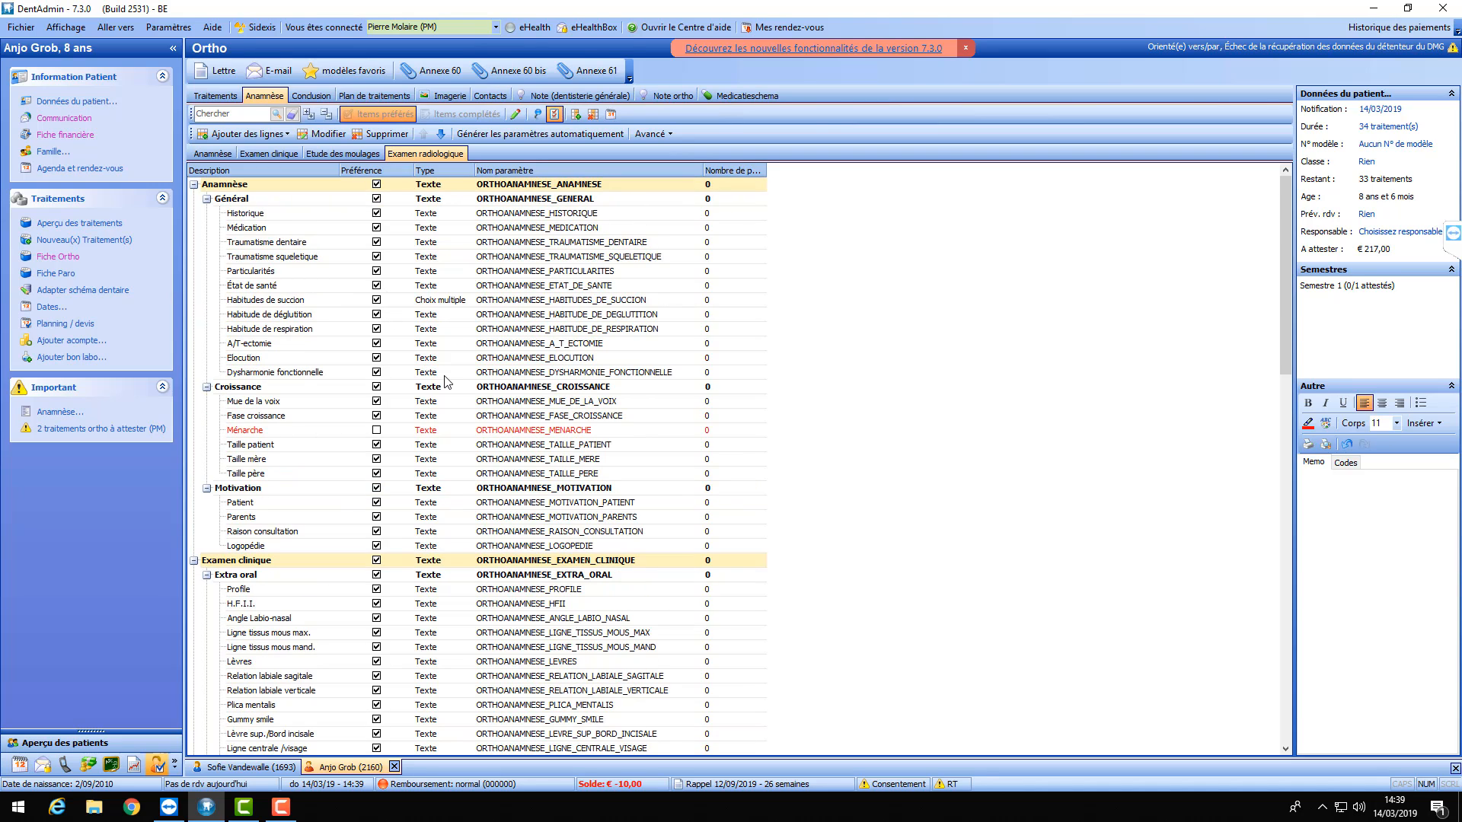
- Exit the item configuration and return to the patient's anamnesis values
left_click(555, 116)
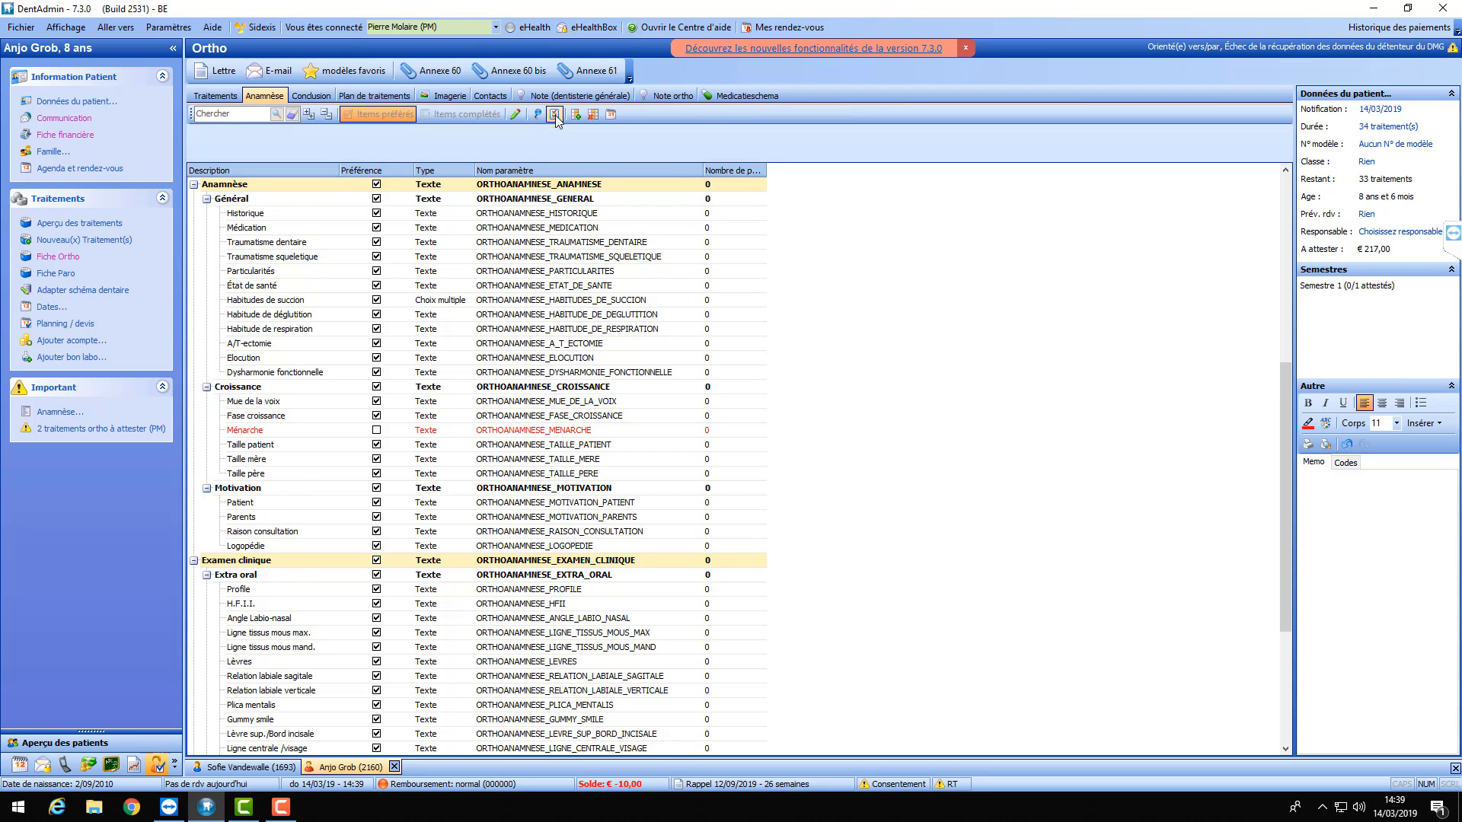
scroll(495, 349, "up", 4)
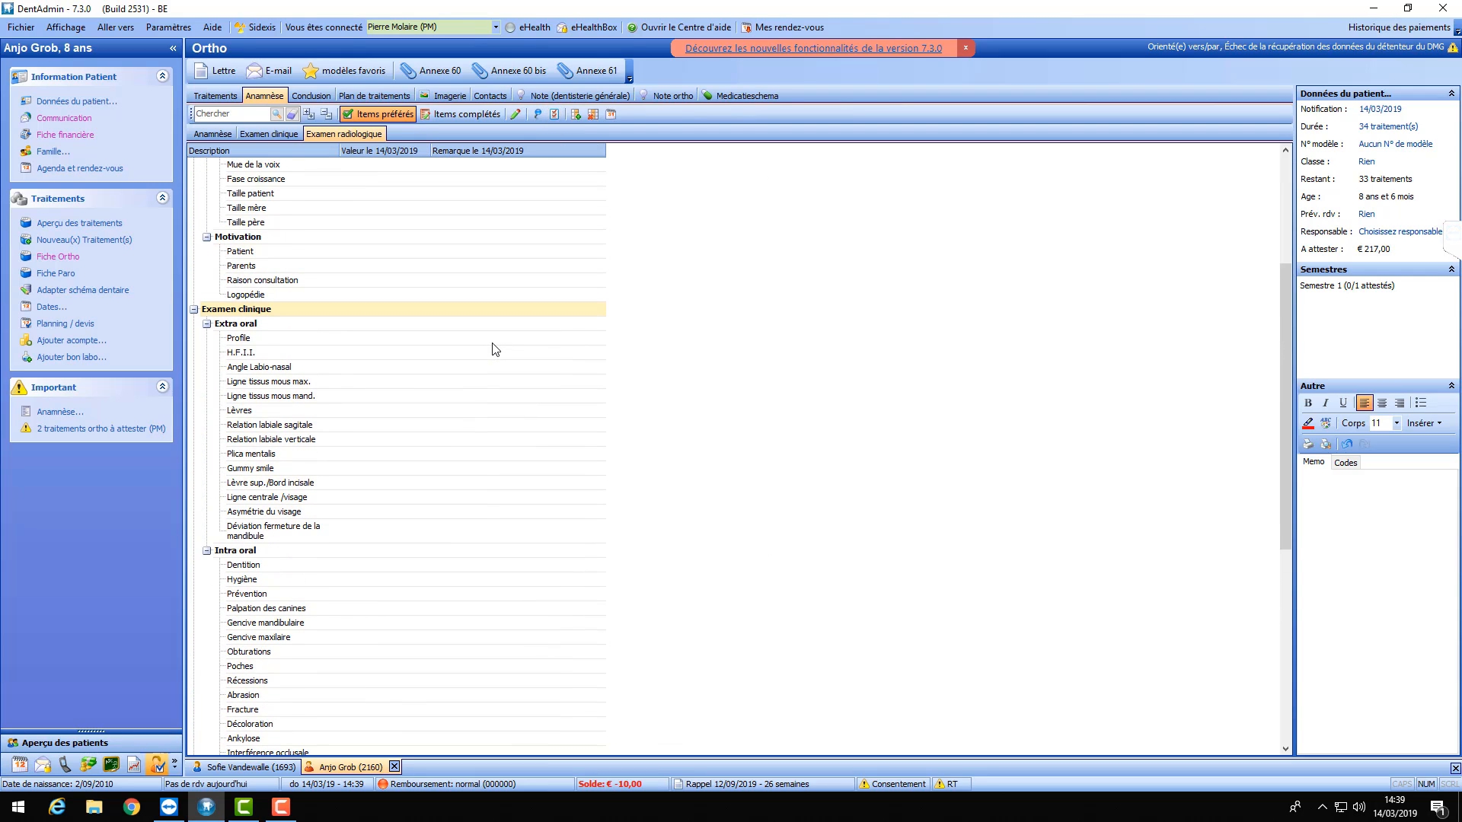
scroll(495, 350, "up", 5)
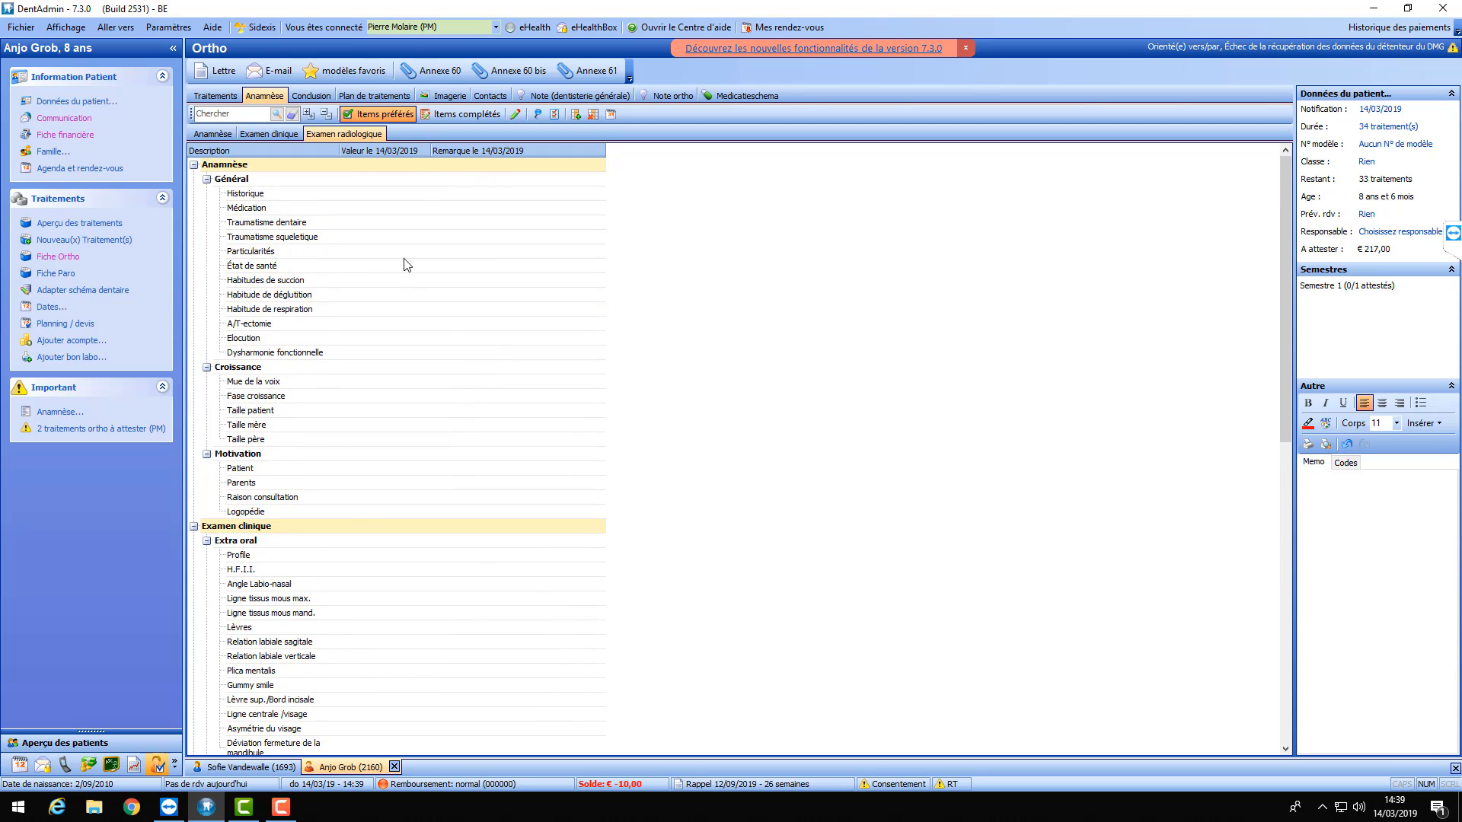
- Compare all items with preferred-only items, ending with Etude des moulages and Ménarche hidden
left_click(373, 116)
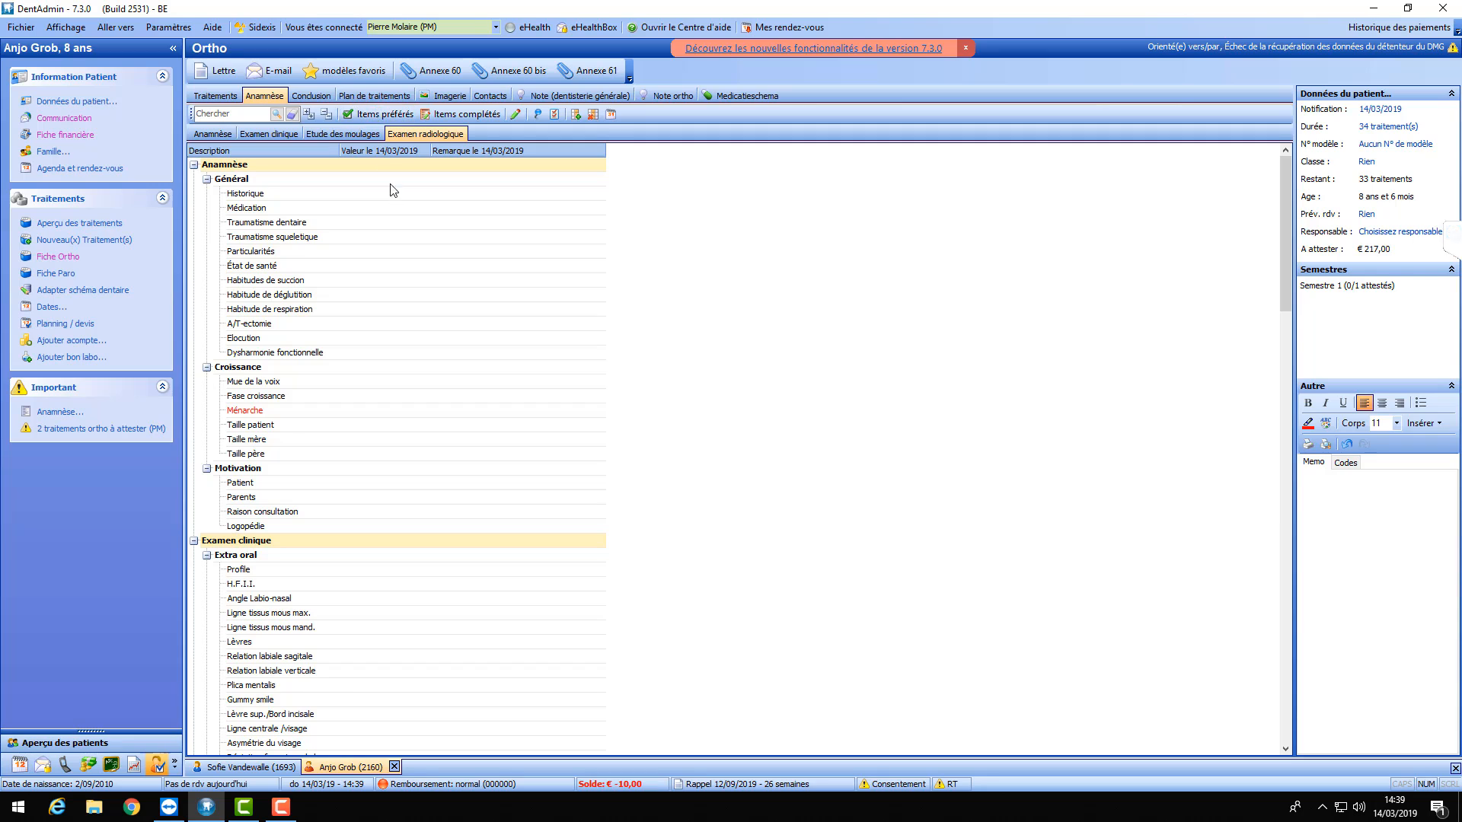
left_click(382, 115)
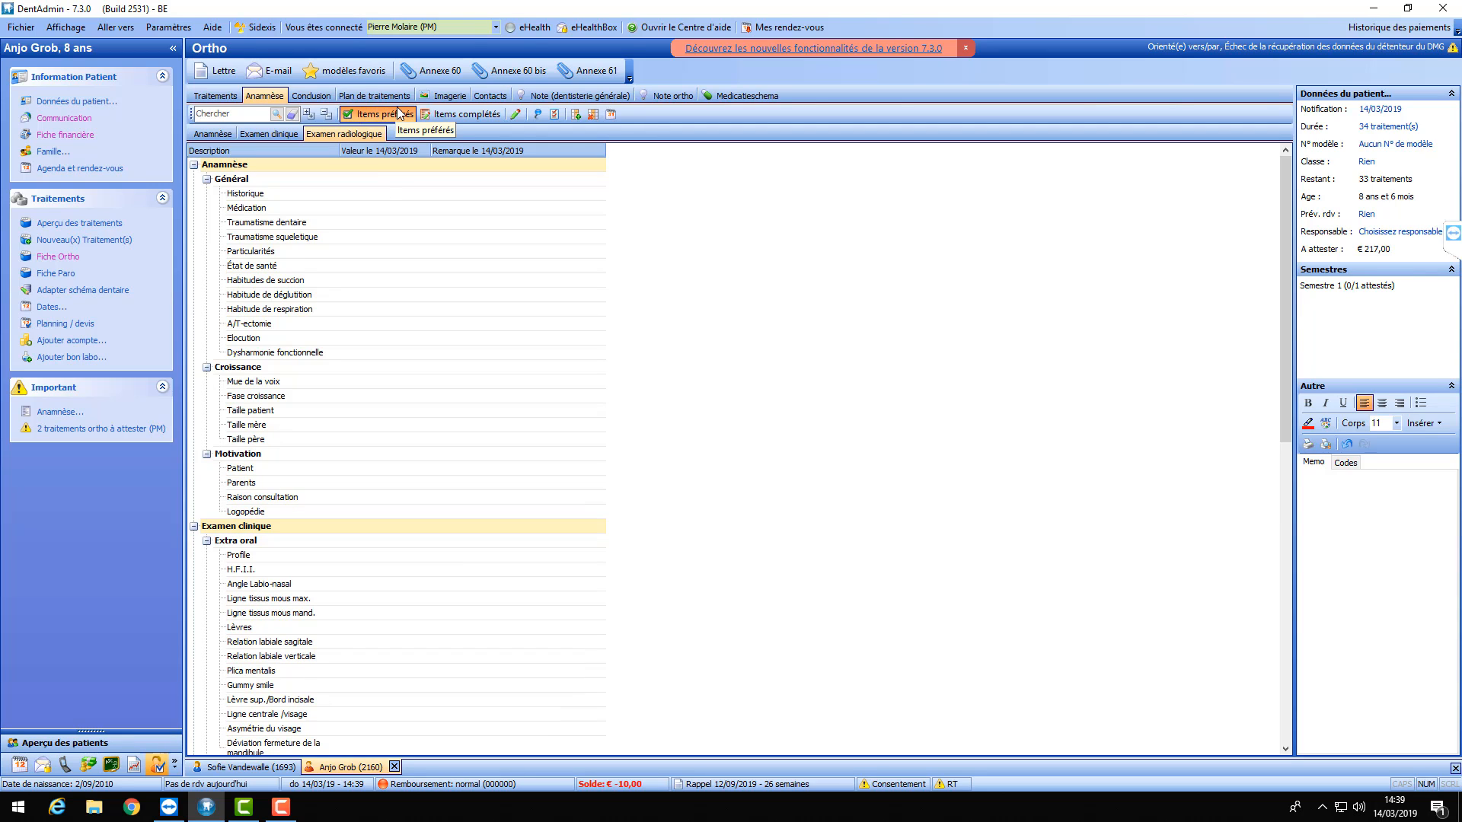
scroll(449, 288, "down", 6)
scroll(451, 287, "down", 8)
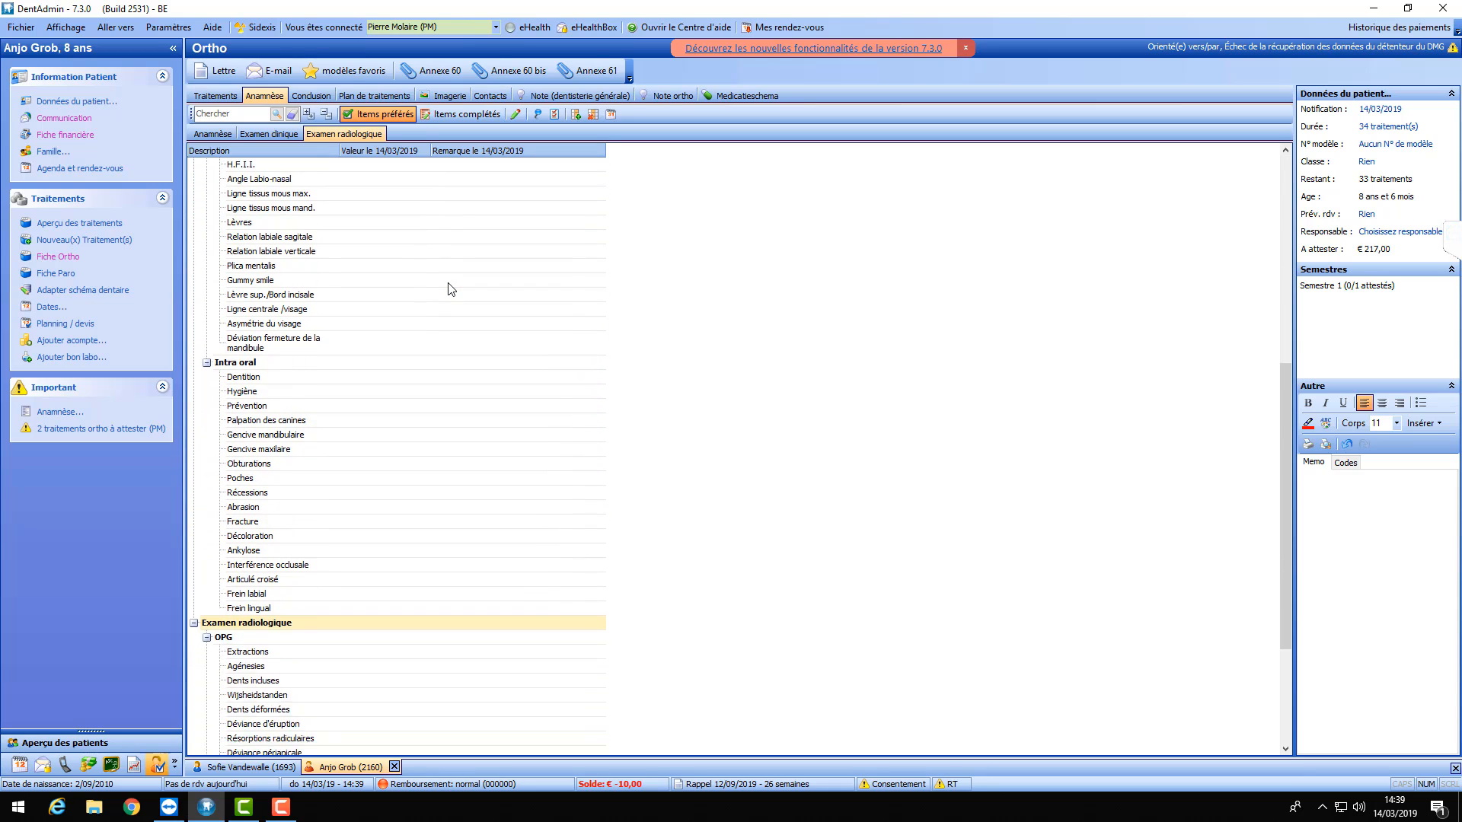
scroll(456, 304, "up", 11)
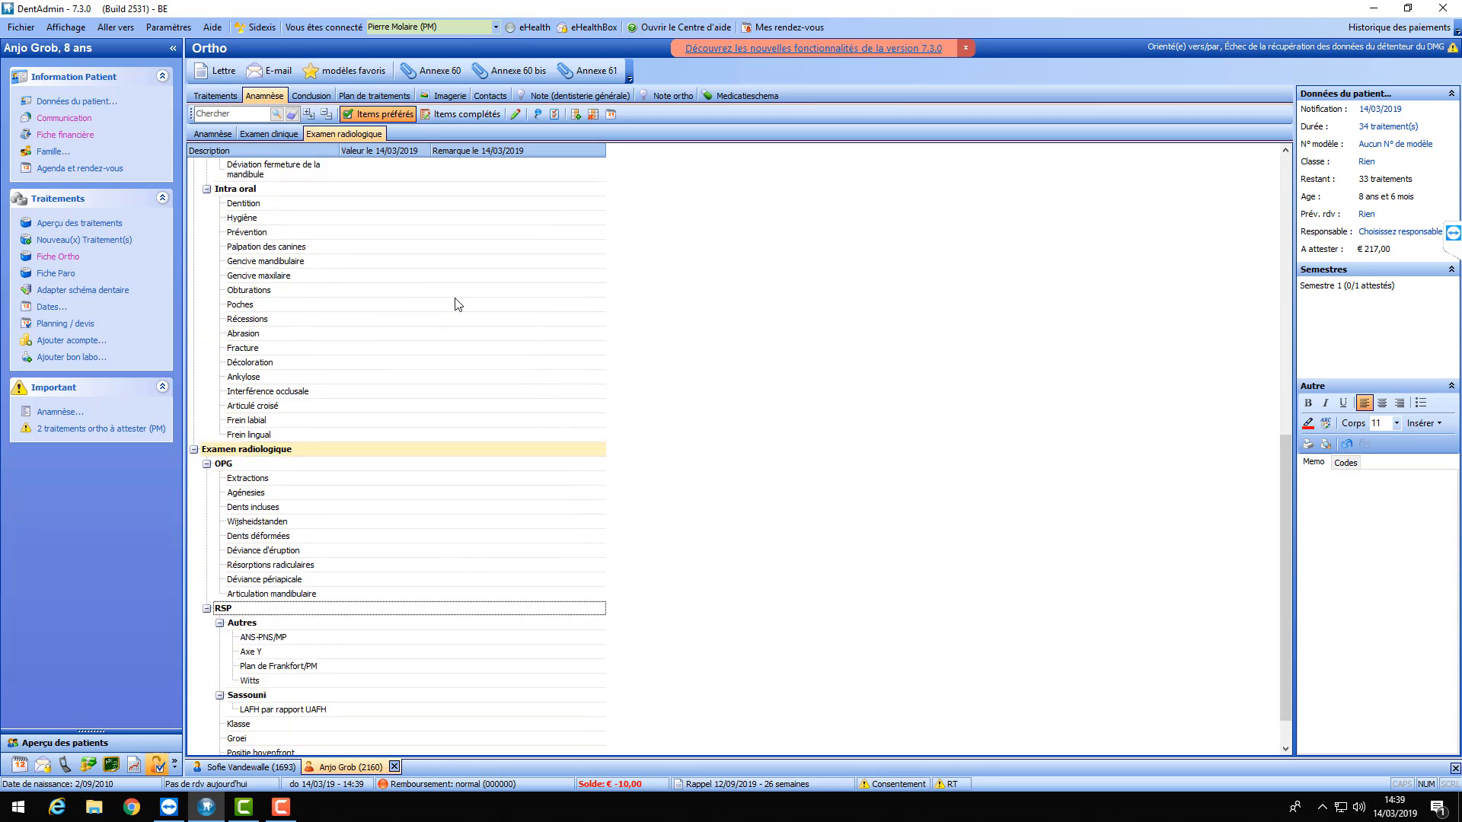
scroll(445, 334, "up", 3)
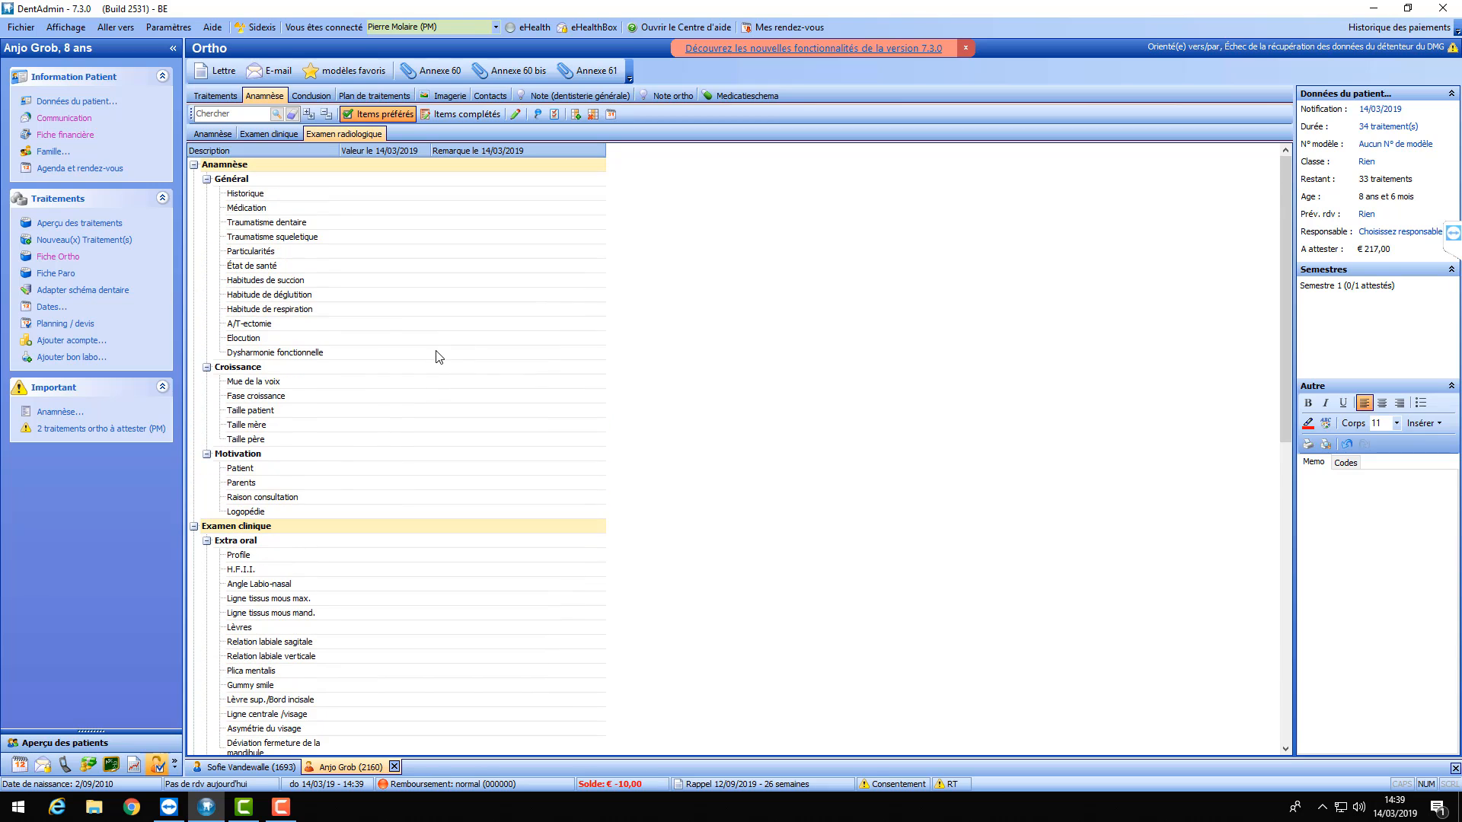
- Show all anamnesis items and scroll down the full list to reveal Ménarche
left_click(368, 116)
scroll(400, 312, "down", 4)
scroll(457, 323, "down", 16)
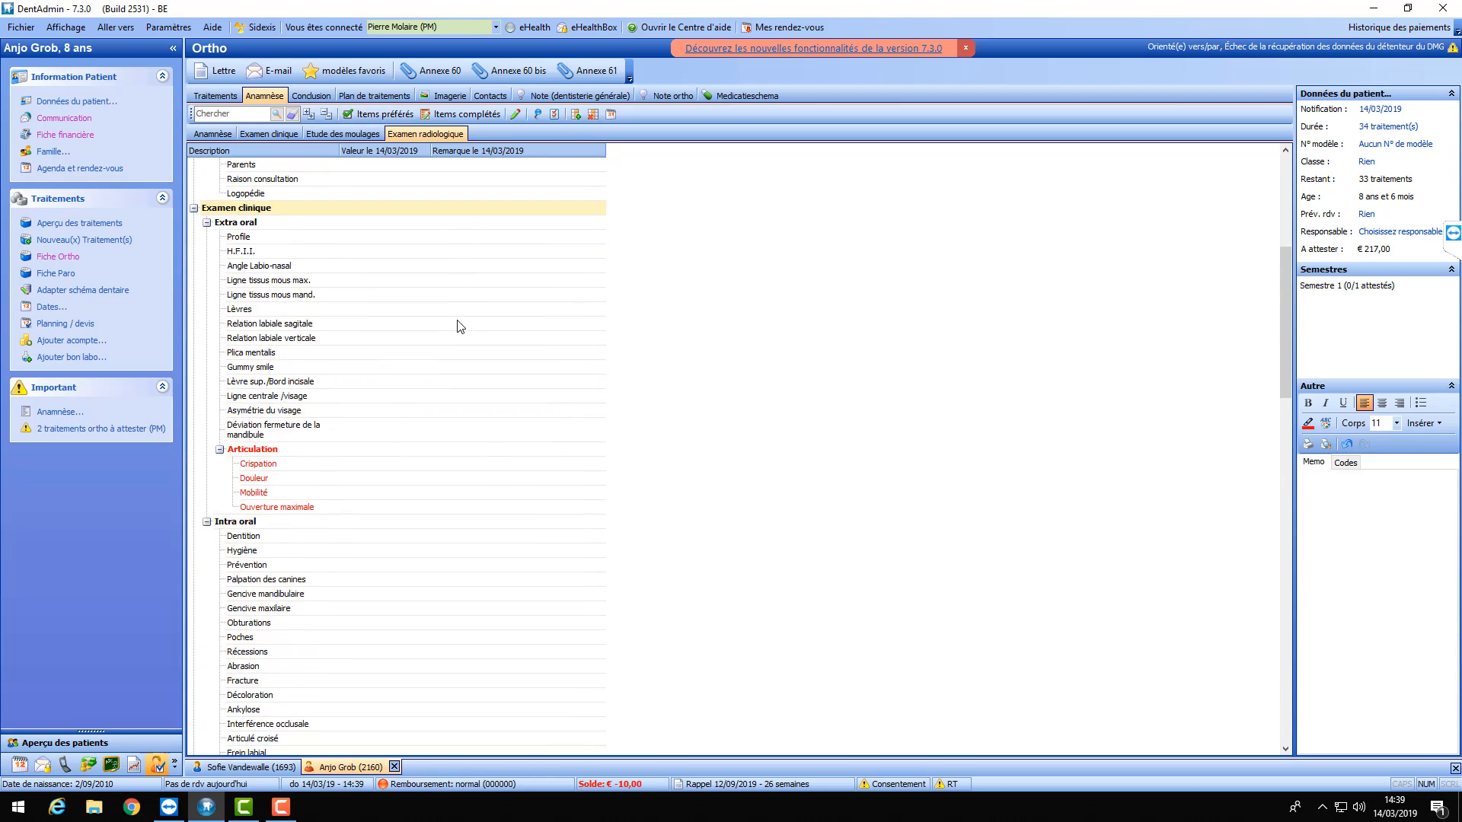
scroll(457, 326, "down", 18)
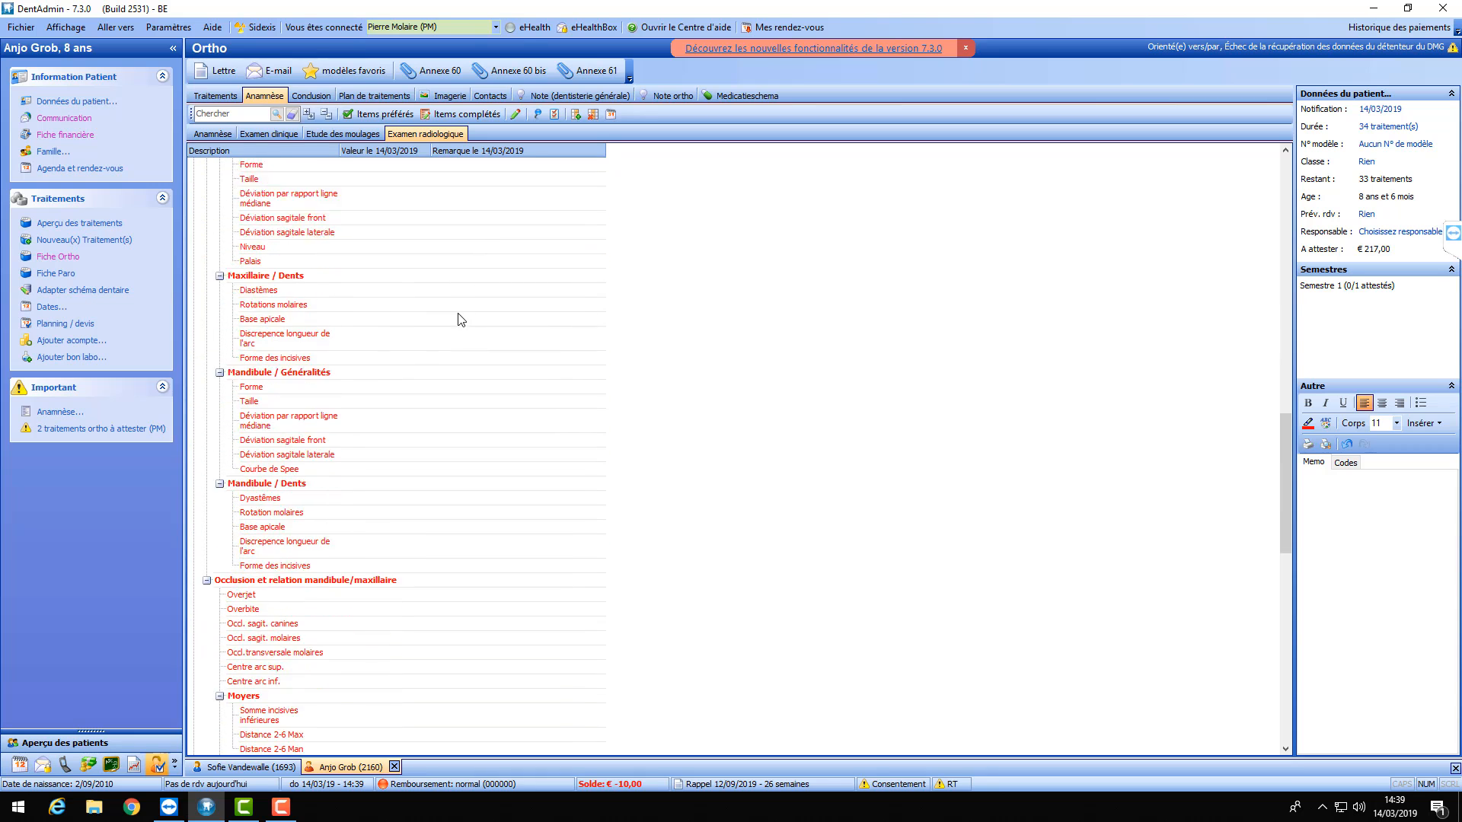
scroll(448, 331, "down", 6)
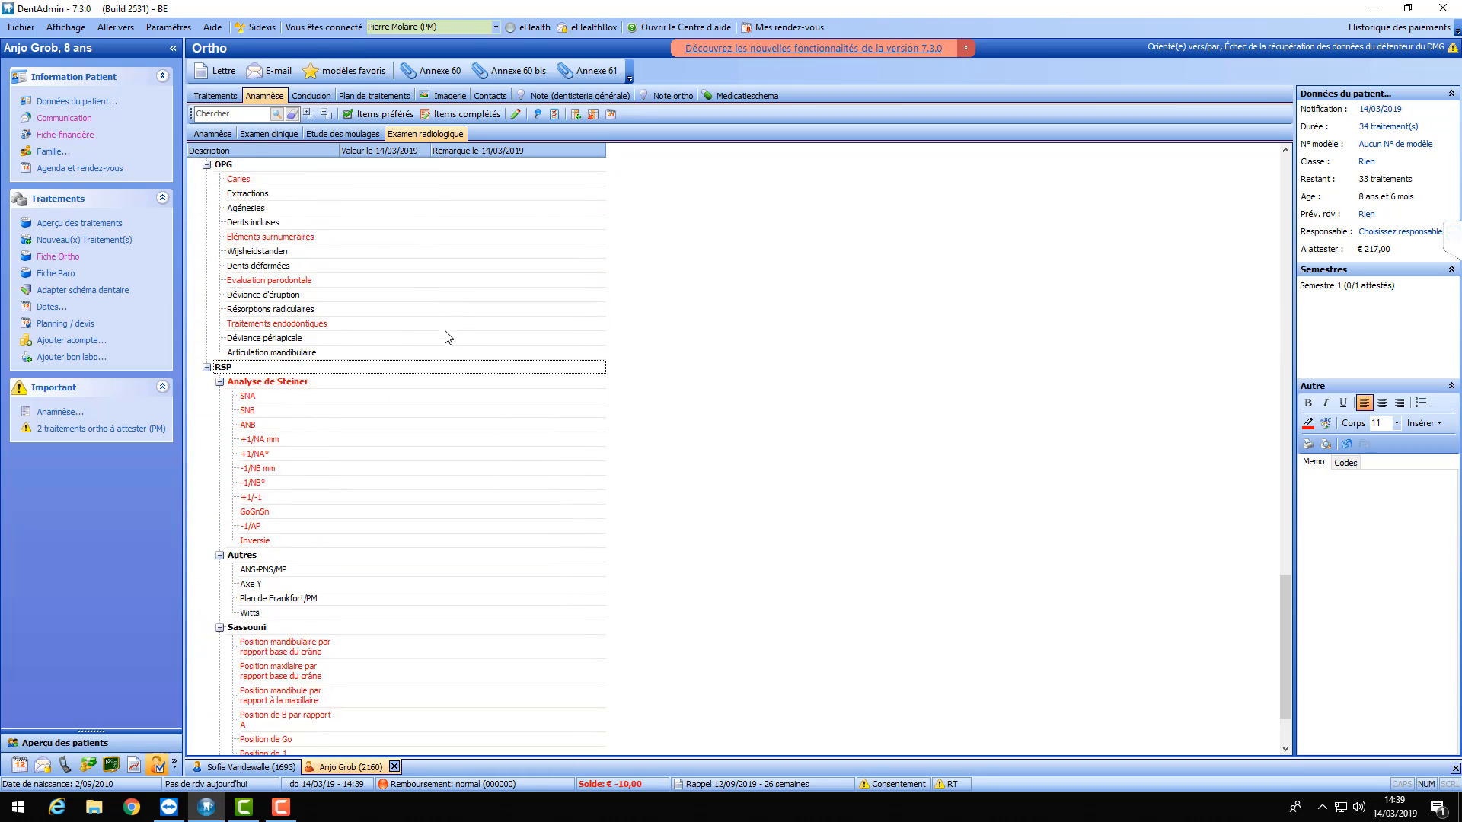
left_click_drag(1286, 668, 1276, 188)
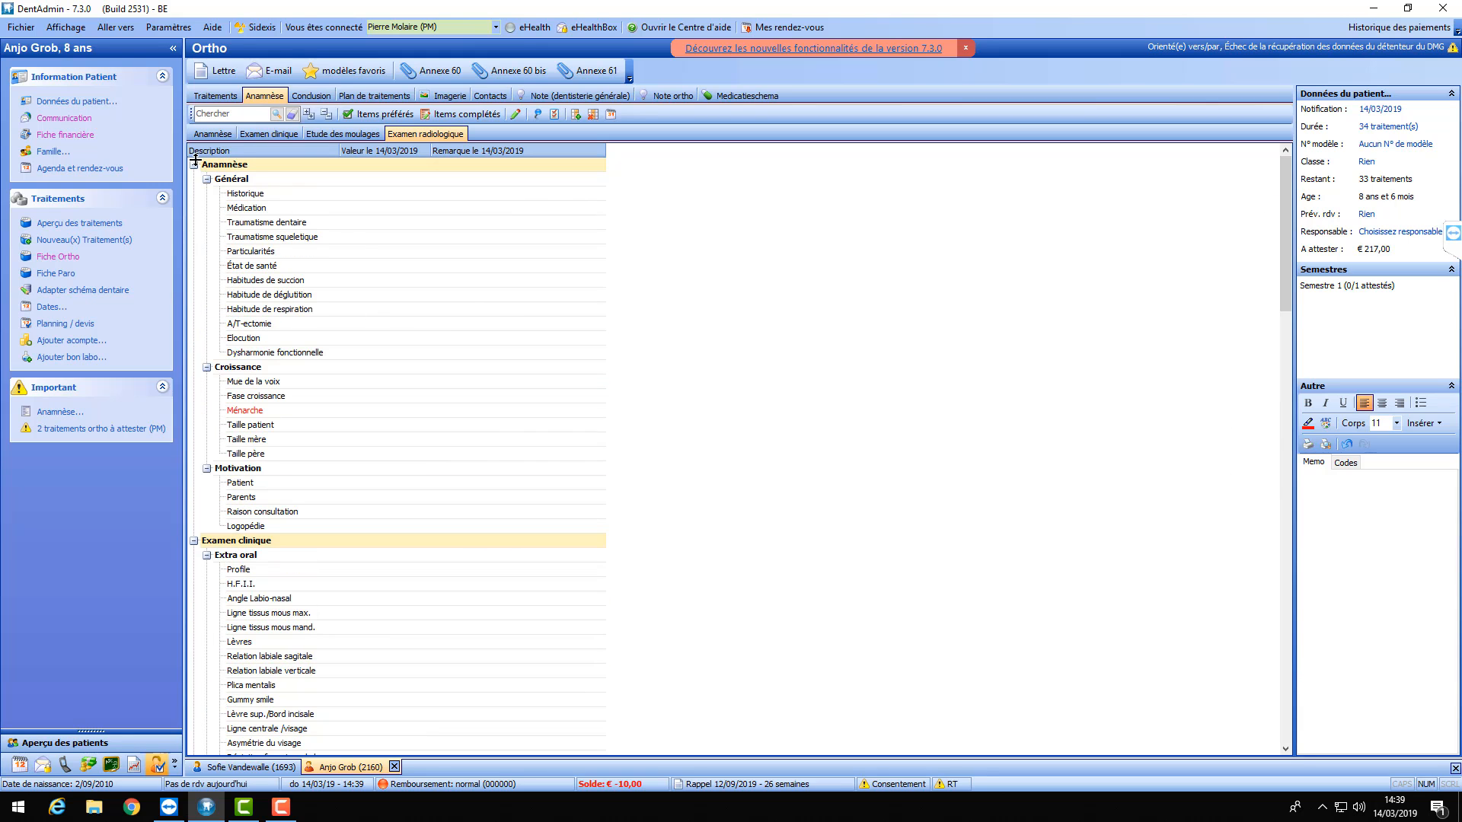
- Collapse the item tree to its main sections, then switch to preferred items and back to all items
left_click(326, 115)
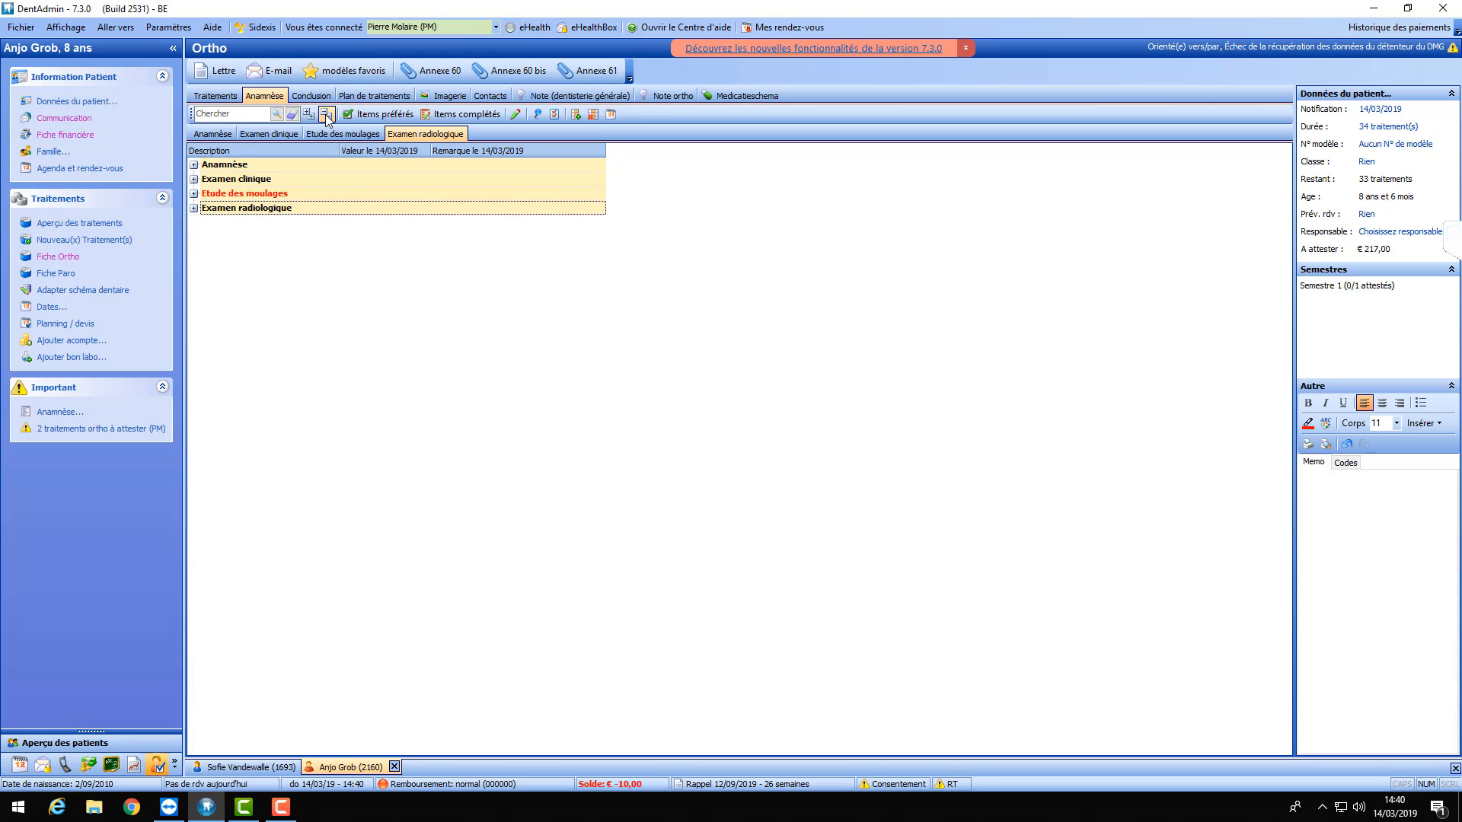
left_click(384, 116)
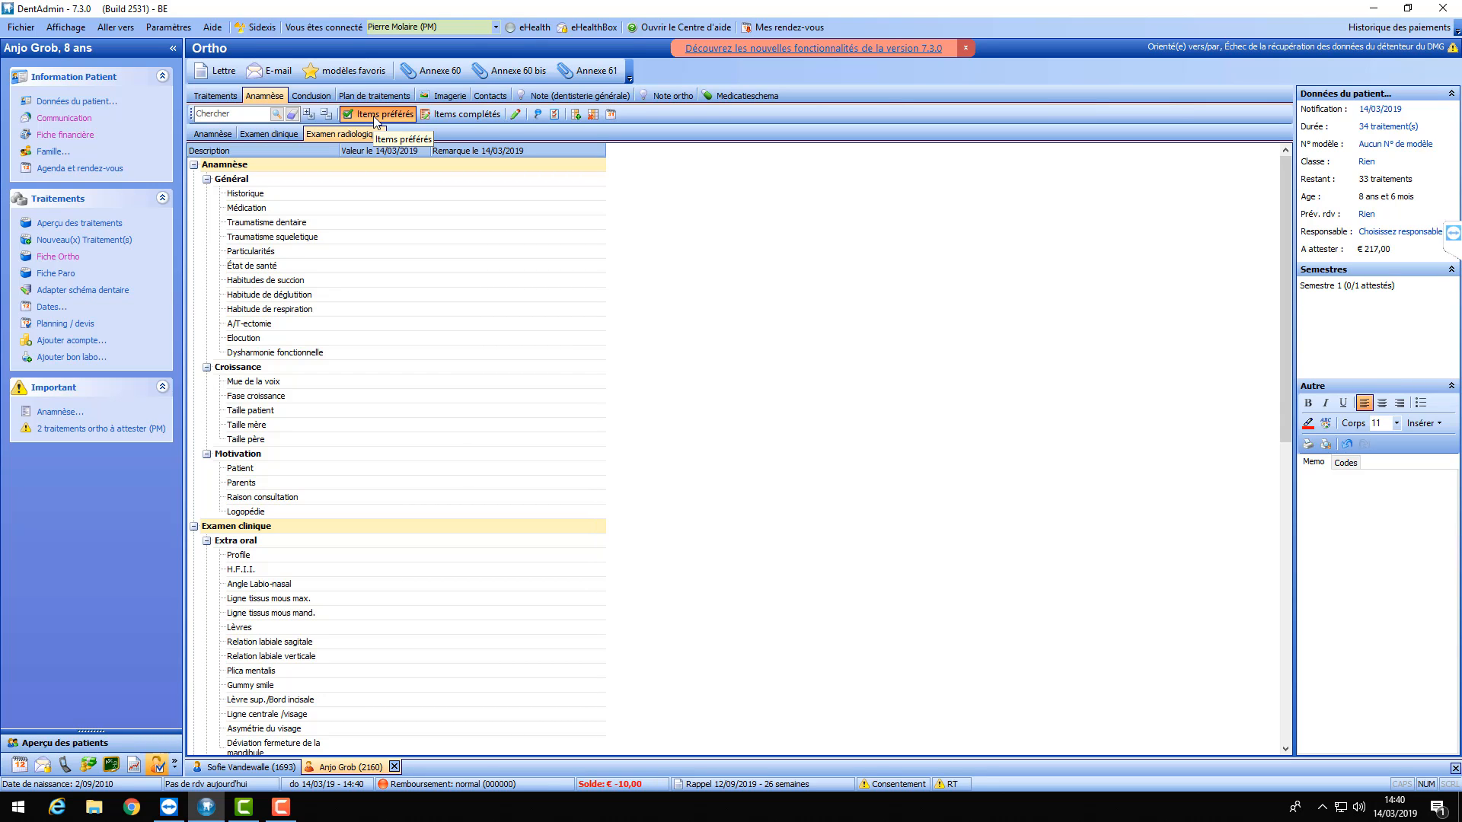
scroll(507, 251, "down", 10)
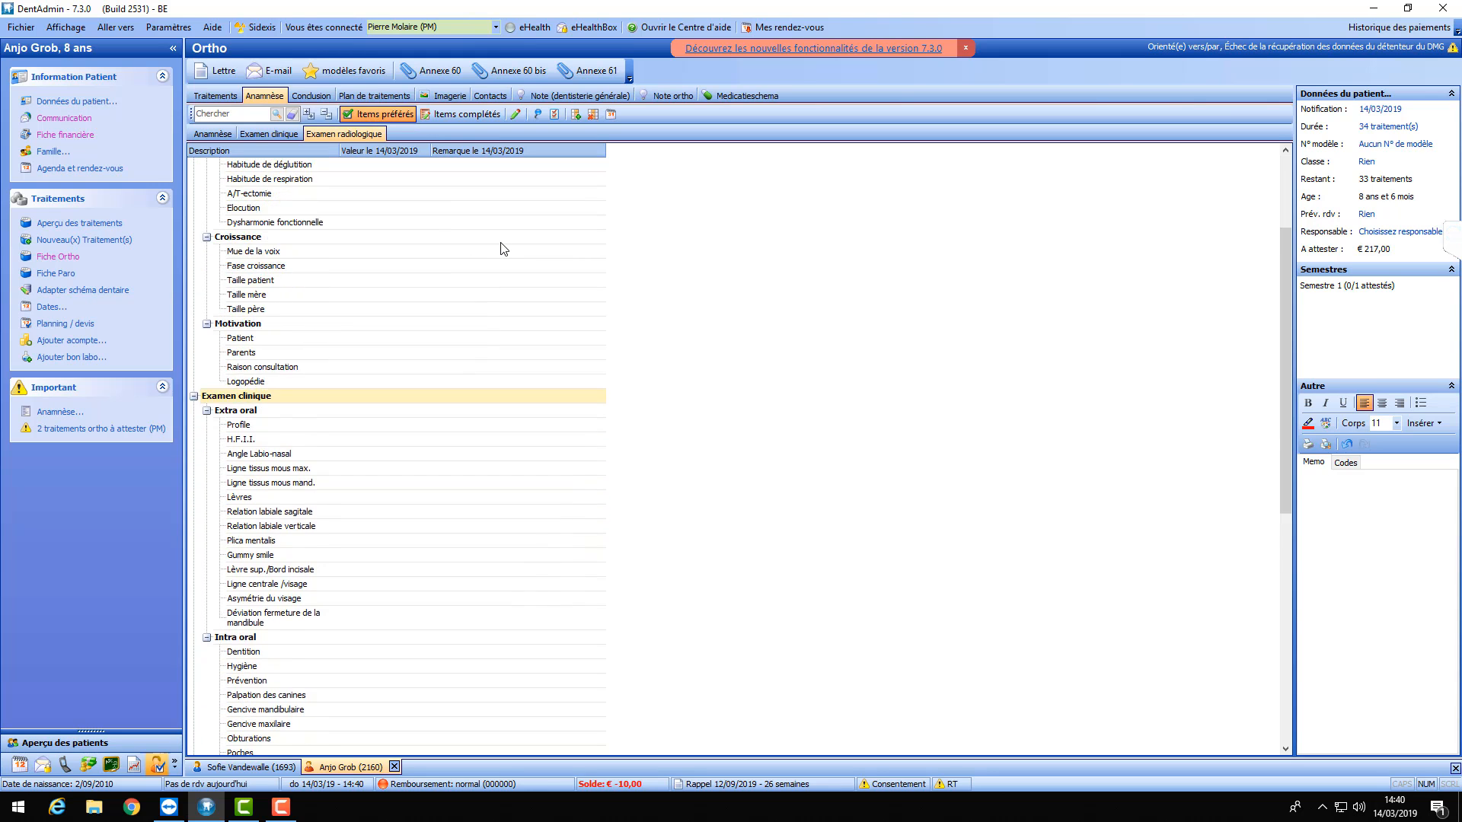
scroll(507, 248, "up", 10)
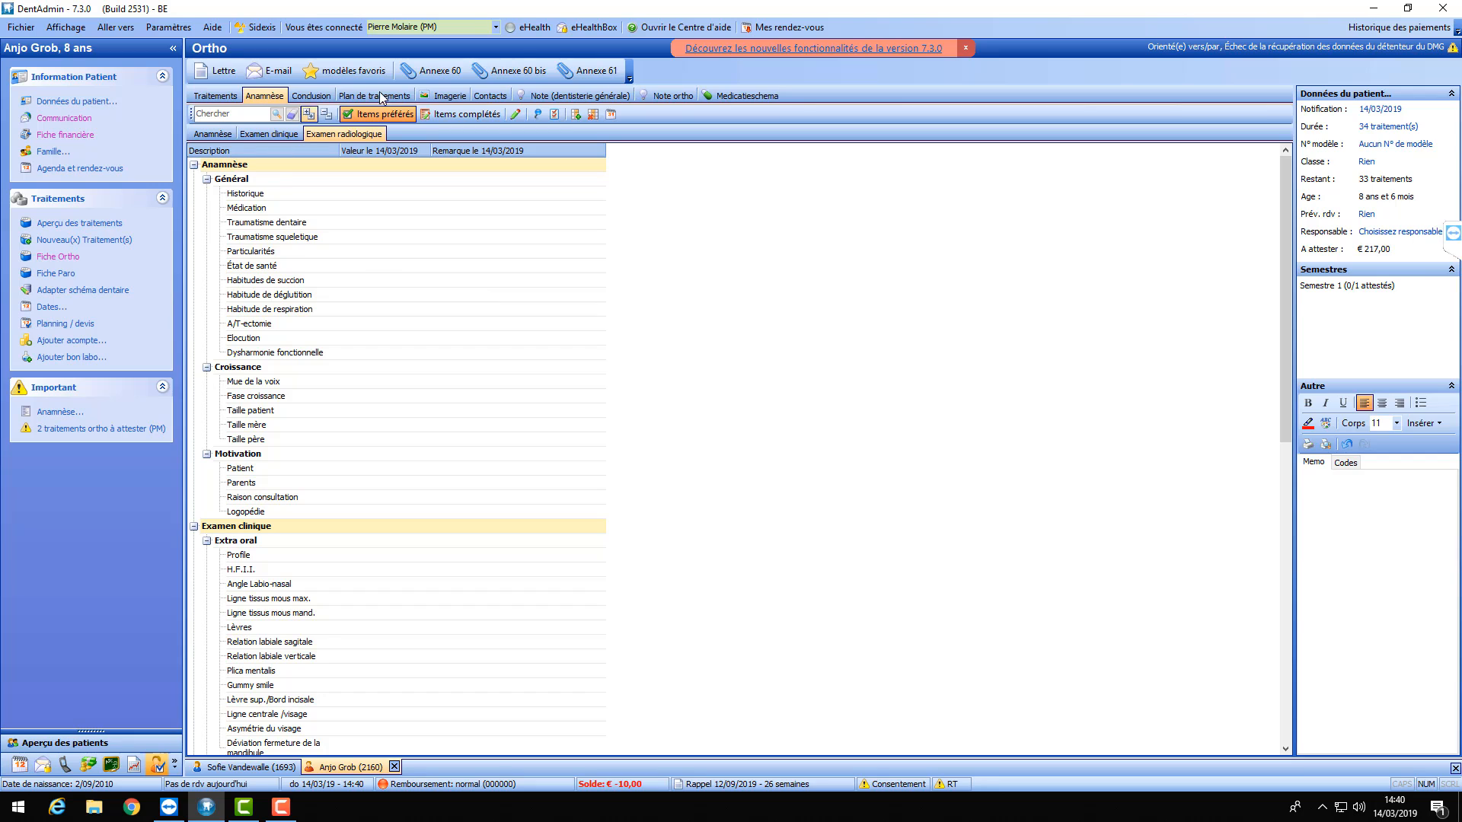
left_click(376, 113)
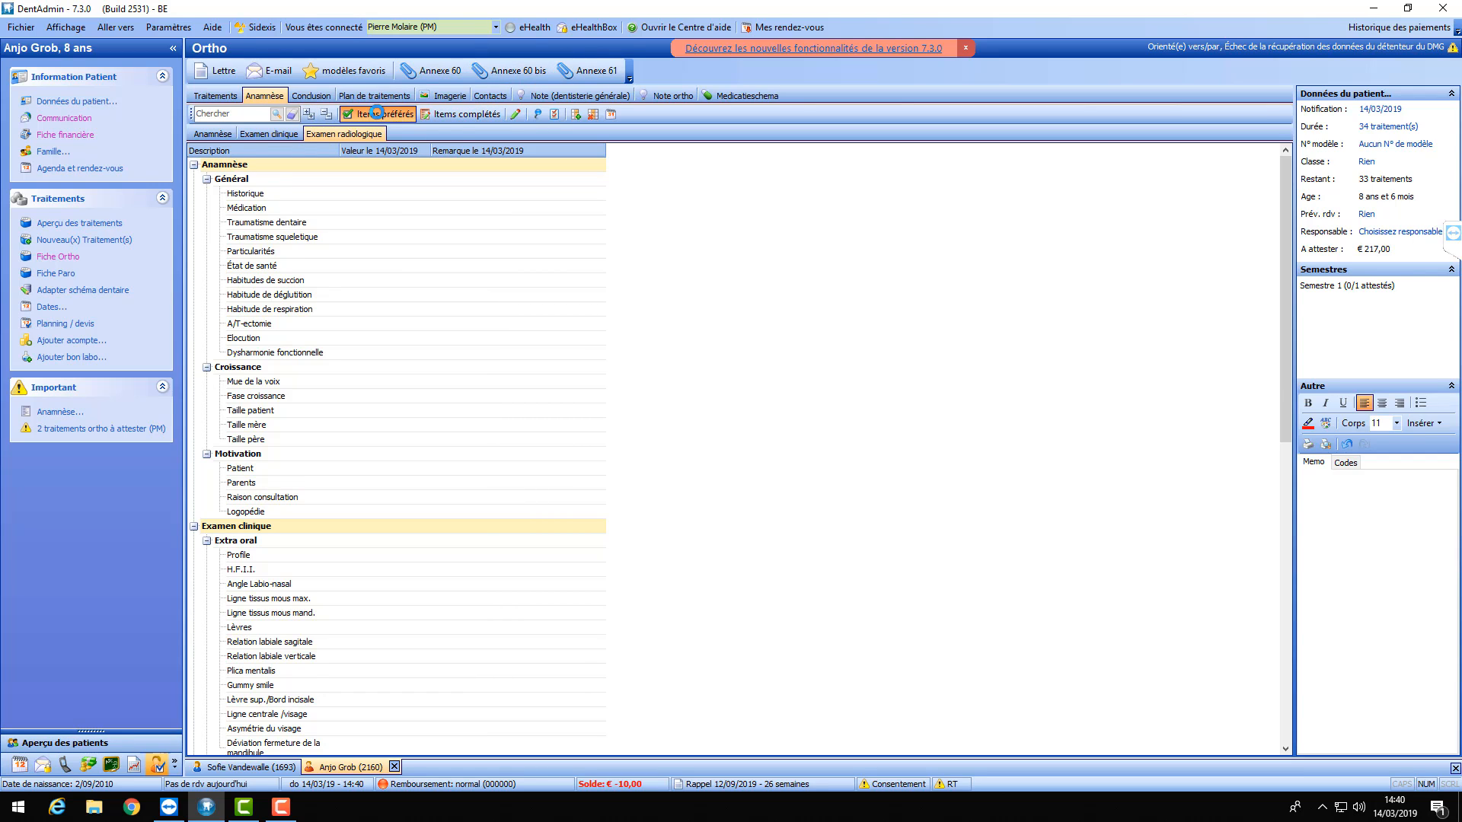
- Review the item configuration, where Ménarche, Articulation and Analyse de Steiner are not preferred
left_click(555, 114)
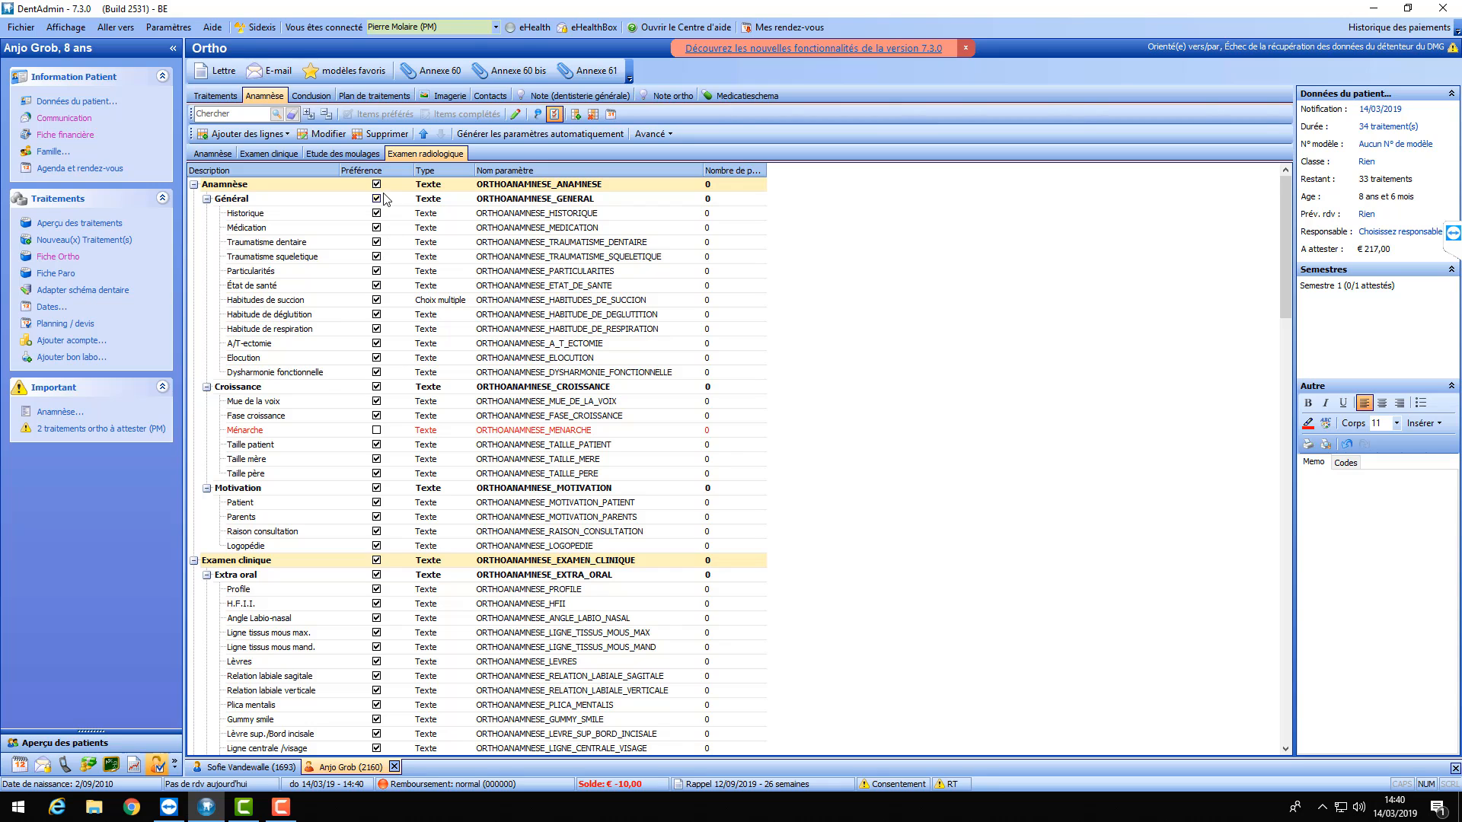
scroll(385, 199, "down", 4)
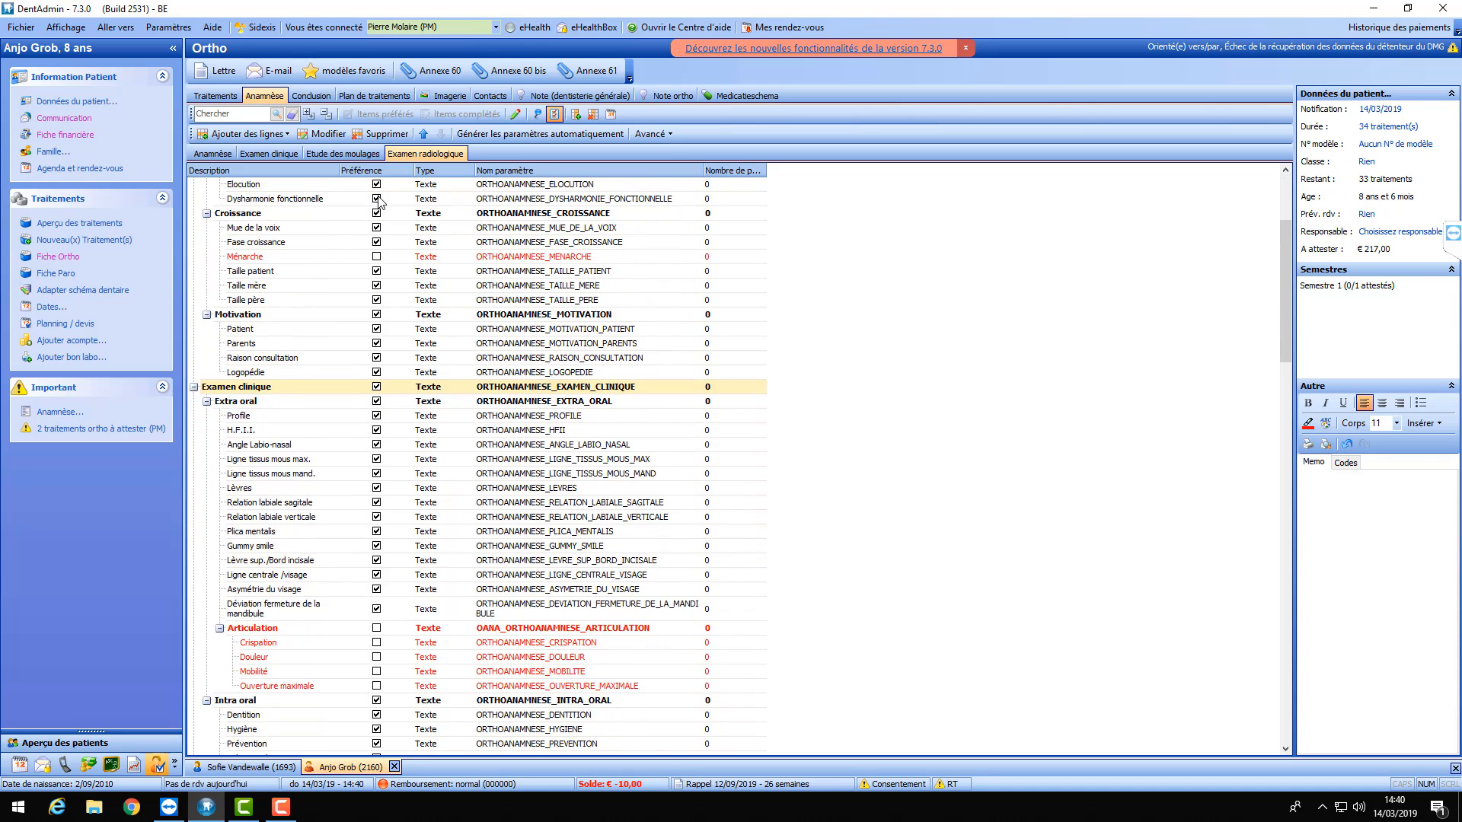
scroll(378, 200, "down", 4)
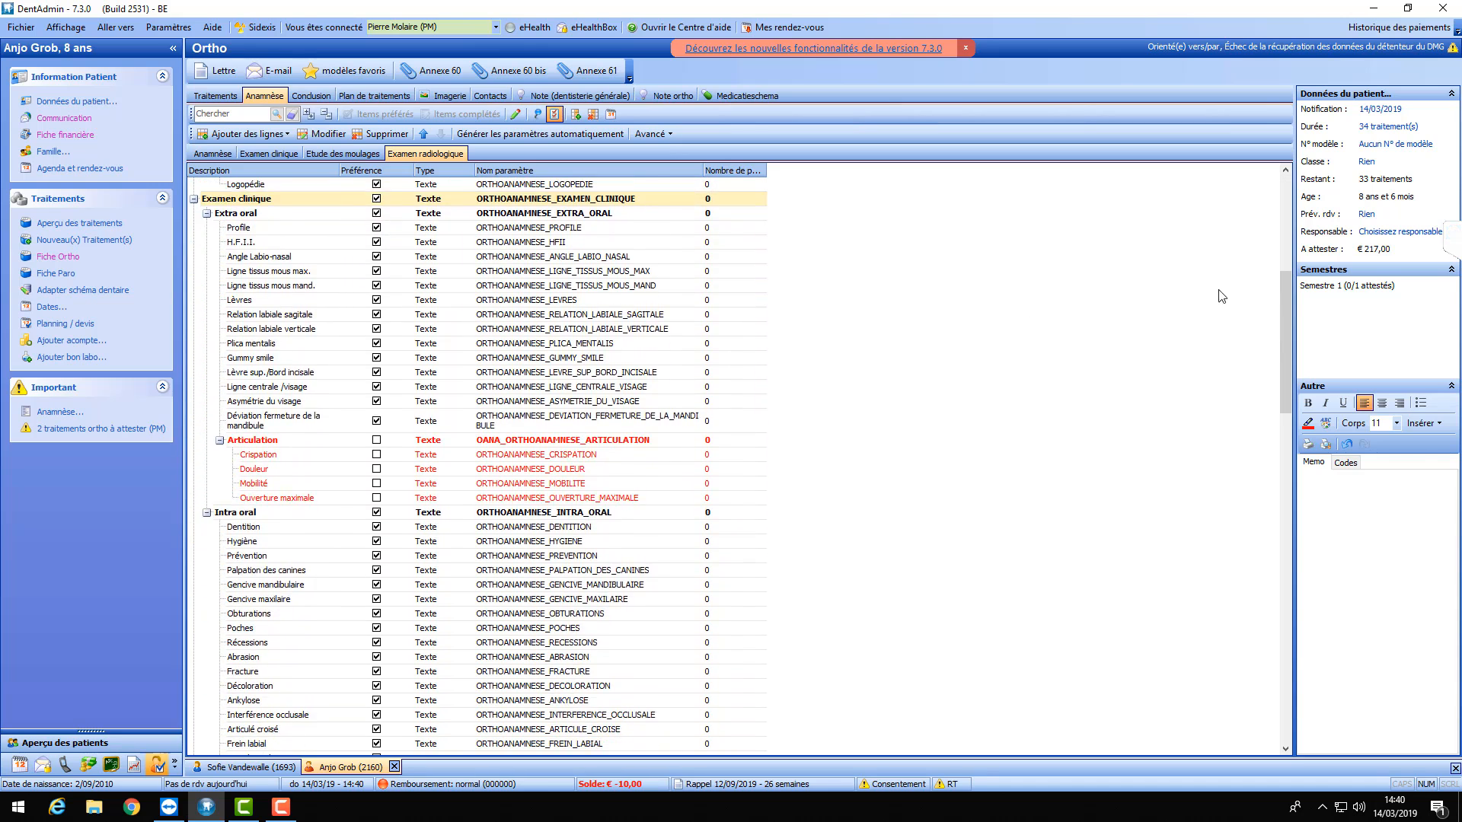
scroll(1222, 296, "up", 1)
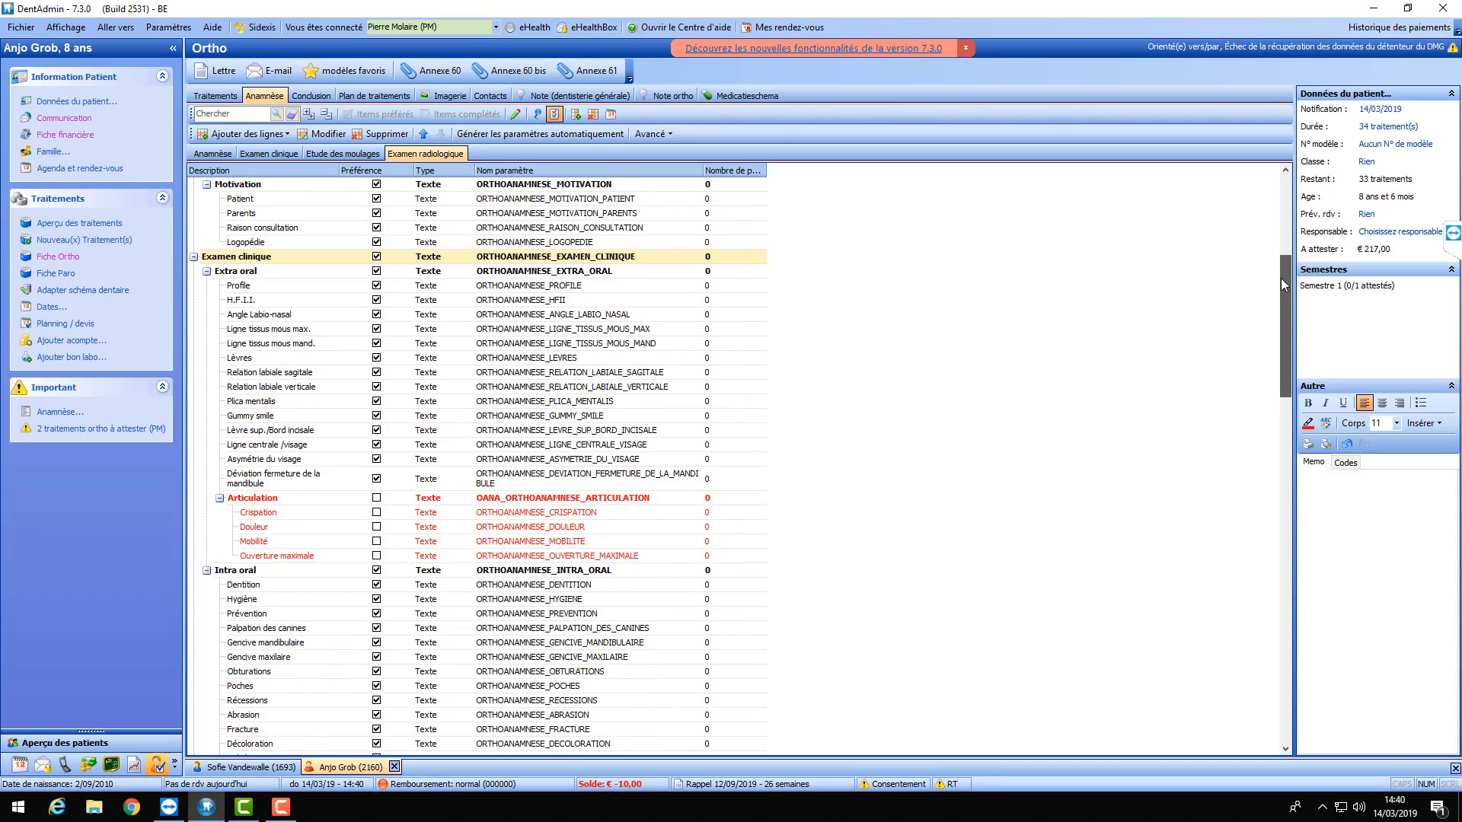
left_click_drag(1280, 277, 1287, 180)
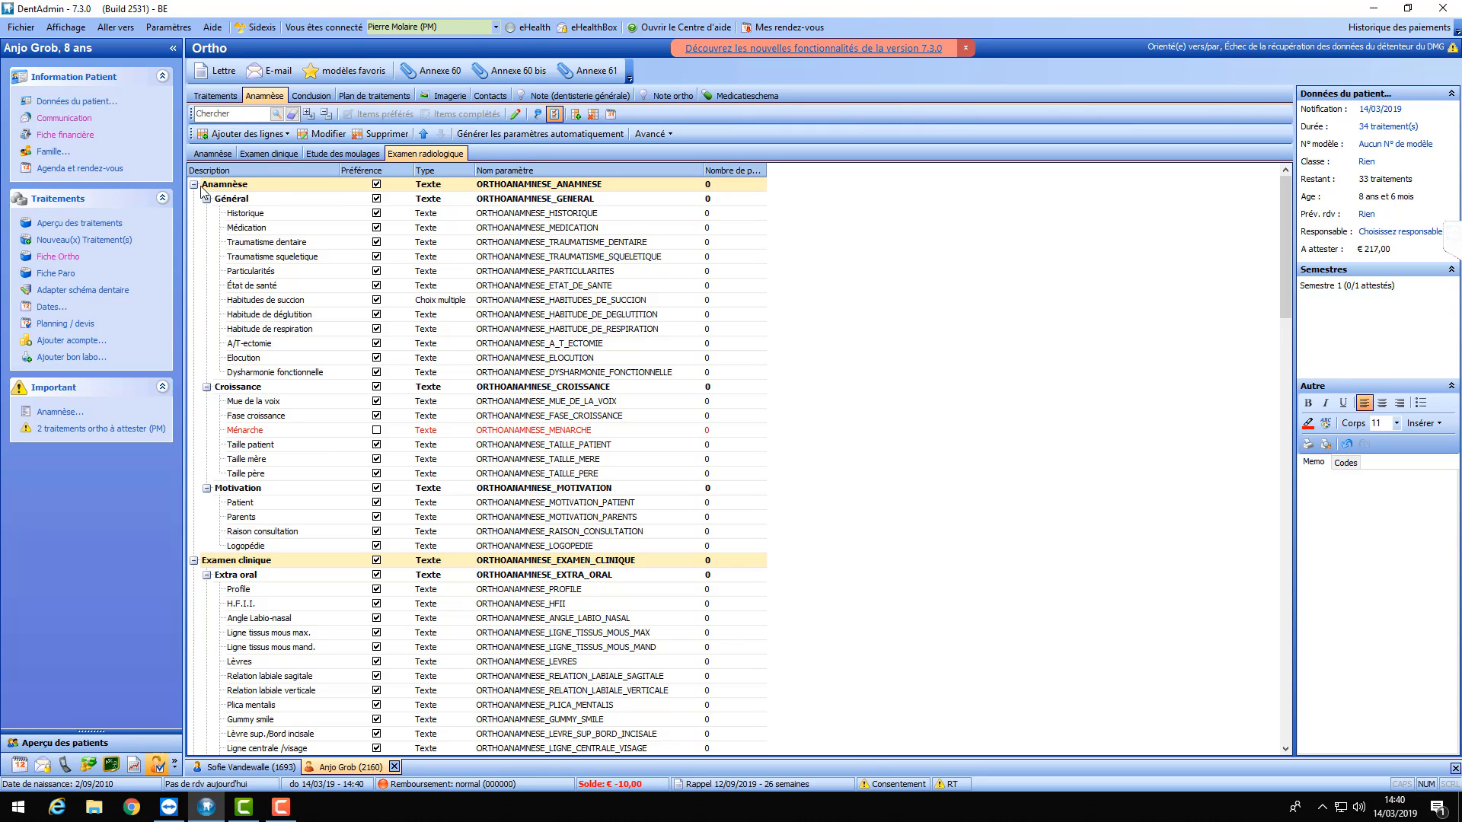
- Add a text item 'Test' at Historique's level, after Dysharmonie fonctionnelle in Général
left_click(343, 271)
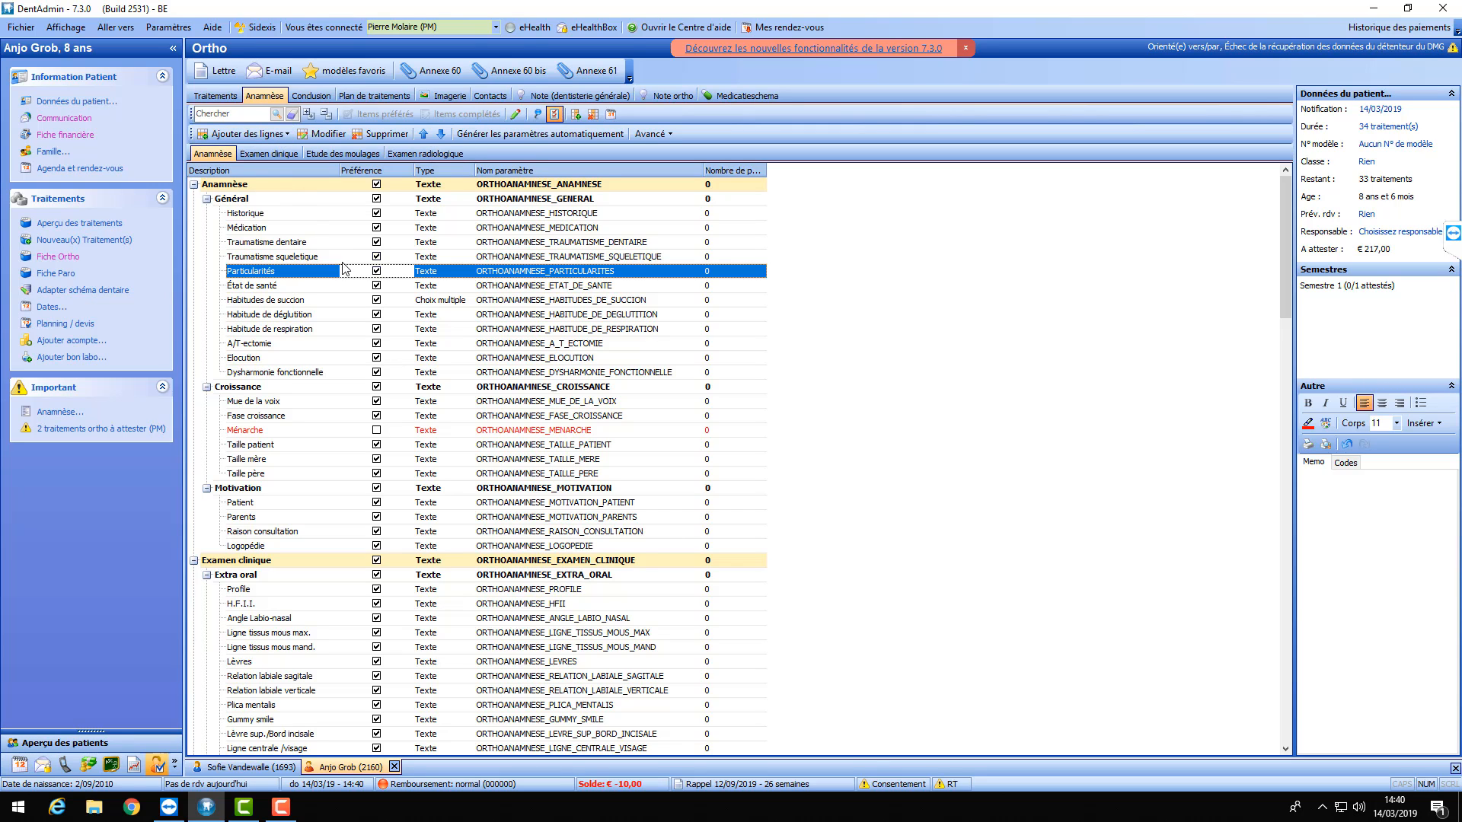
left_click(259, 216)
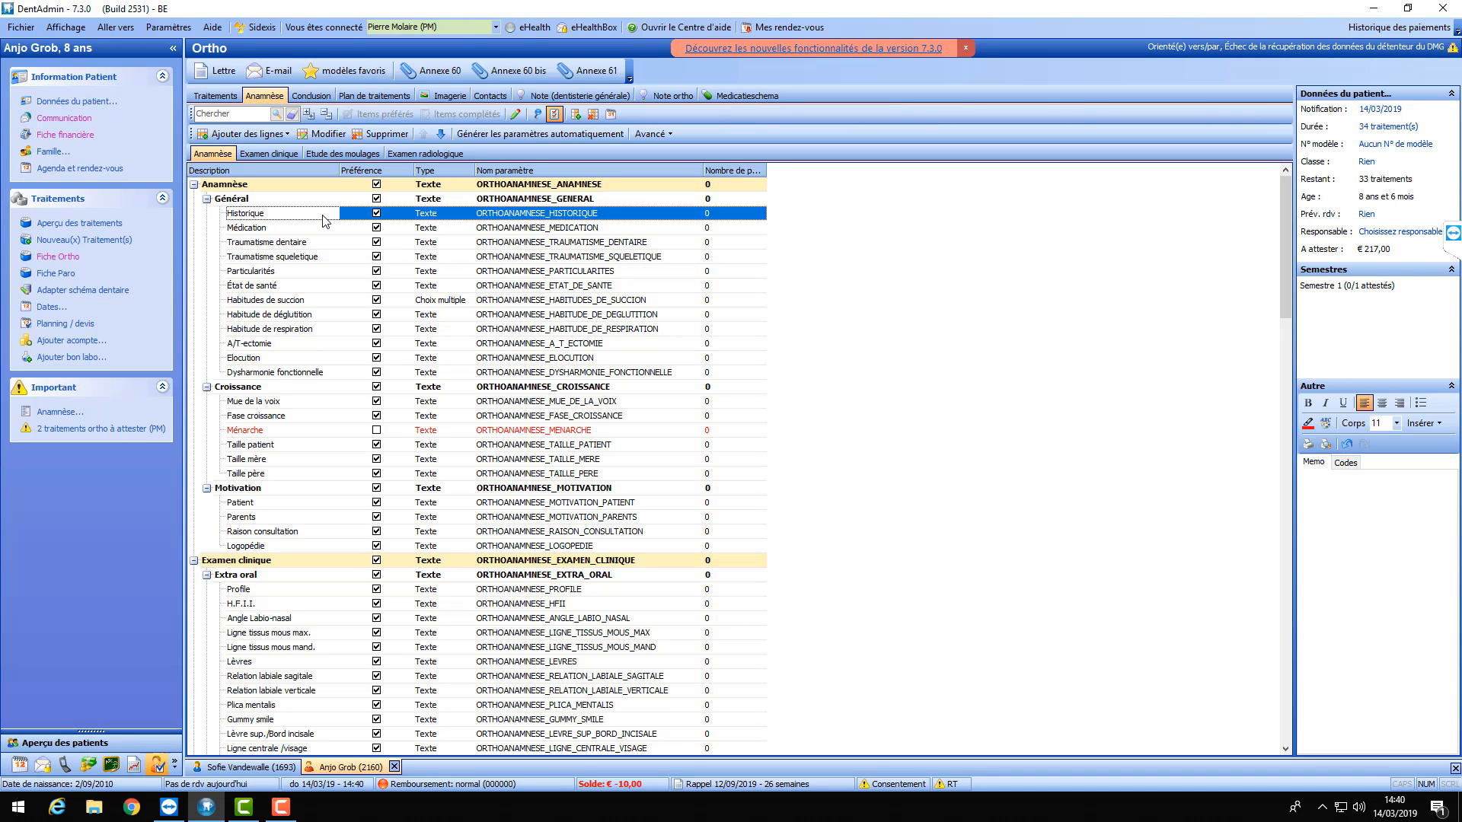
left_click(286, 134)
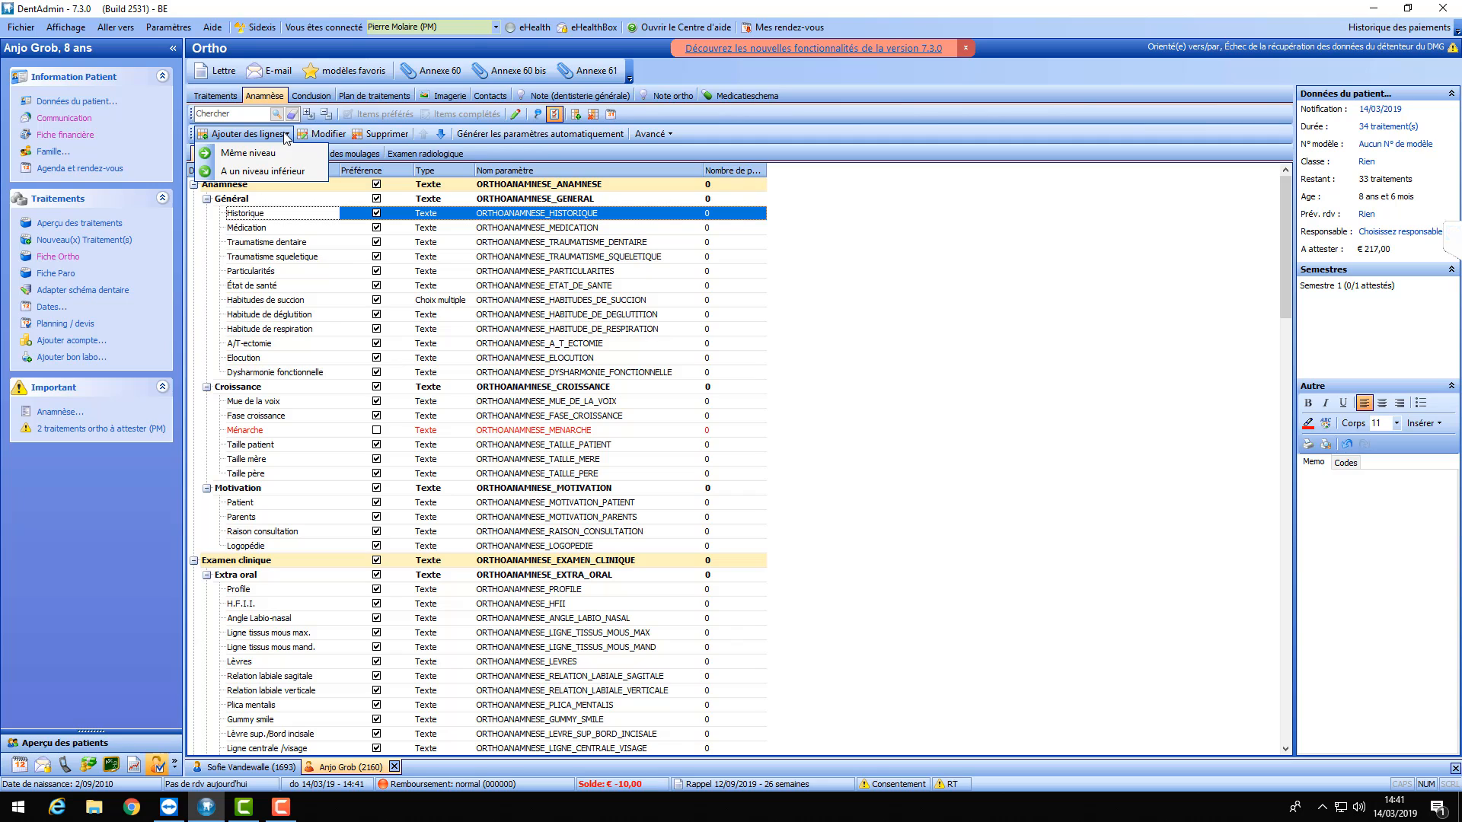
left_click(247, 156)
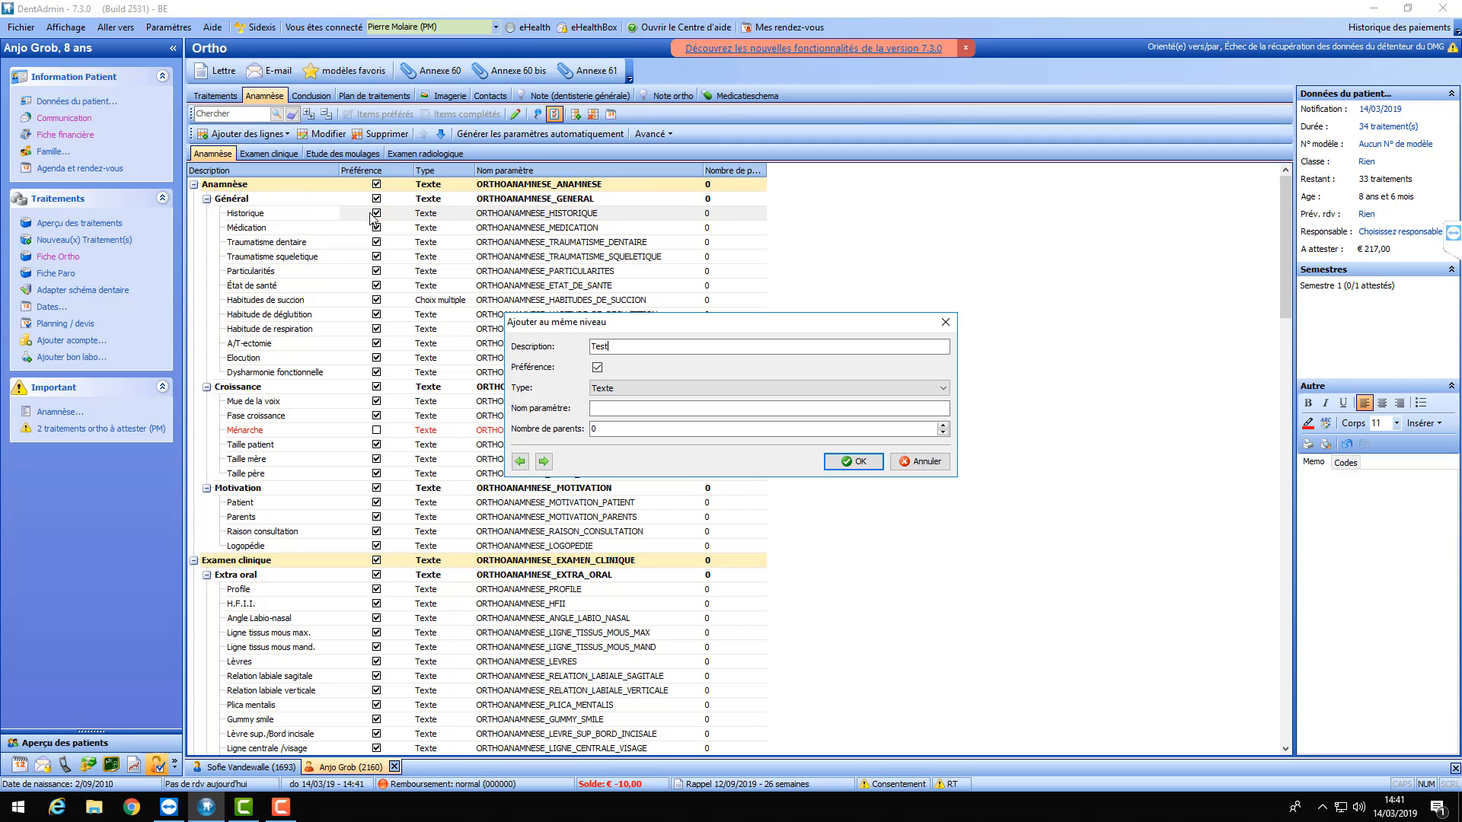
left_click(858, 463)
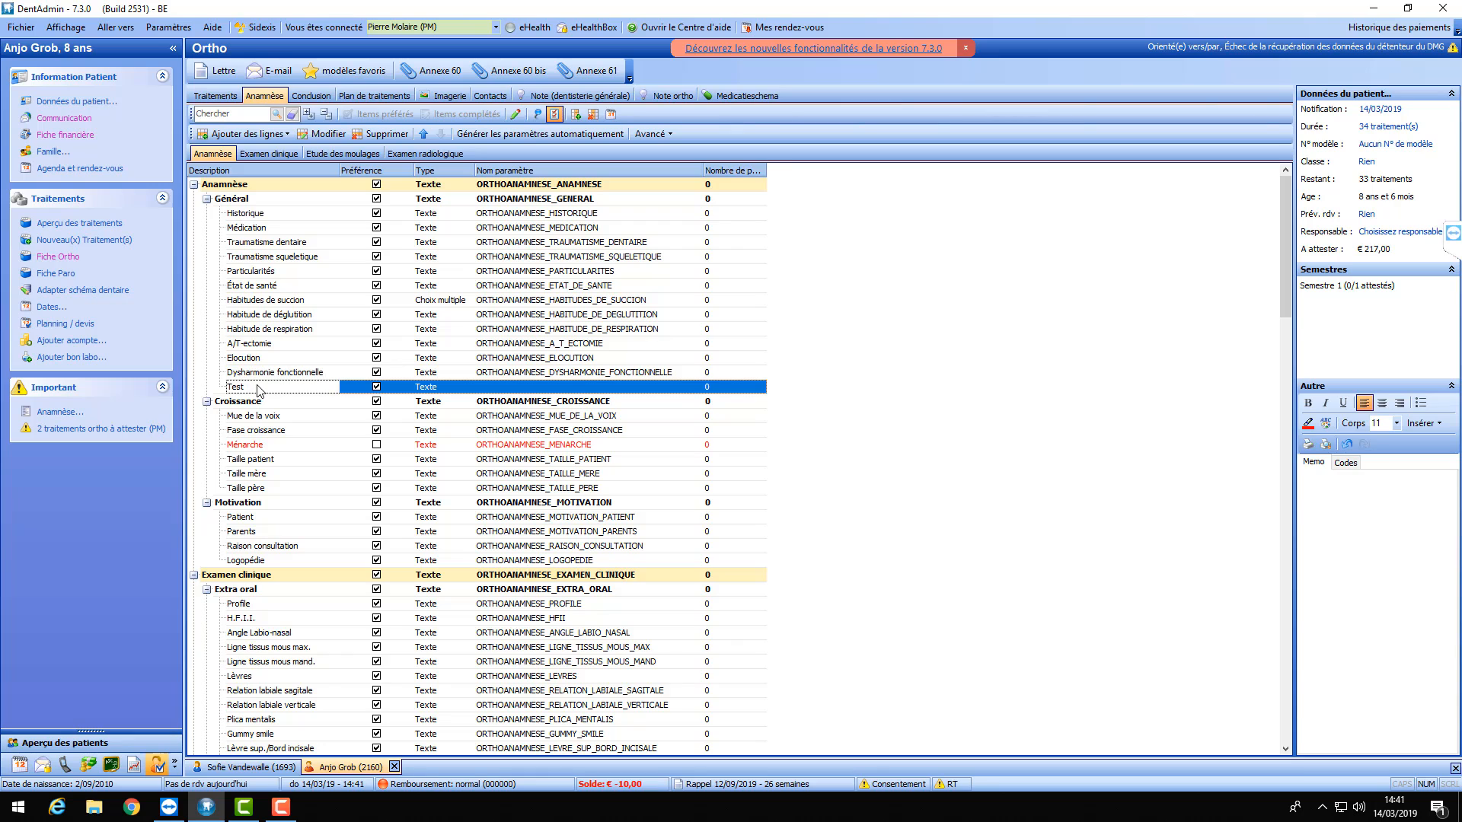
- Add a sub-item named 'Inferieur' one level below the Test item
left_click(248, 134)
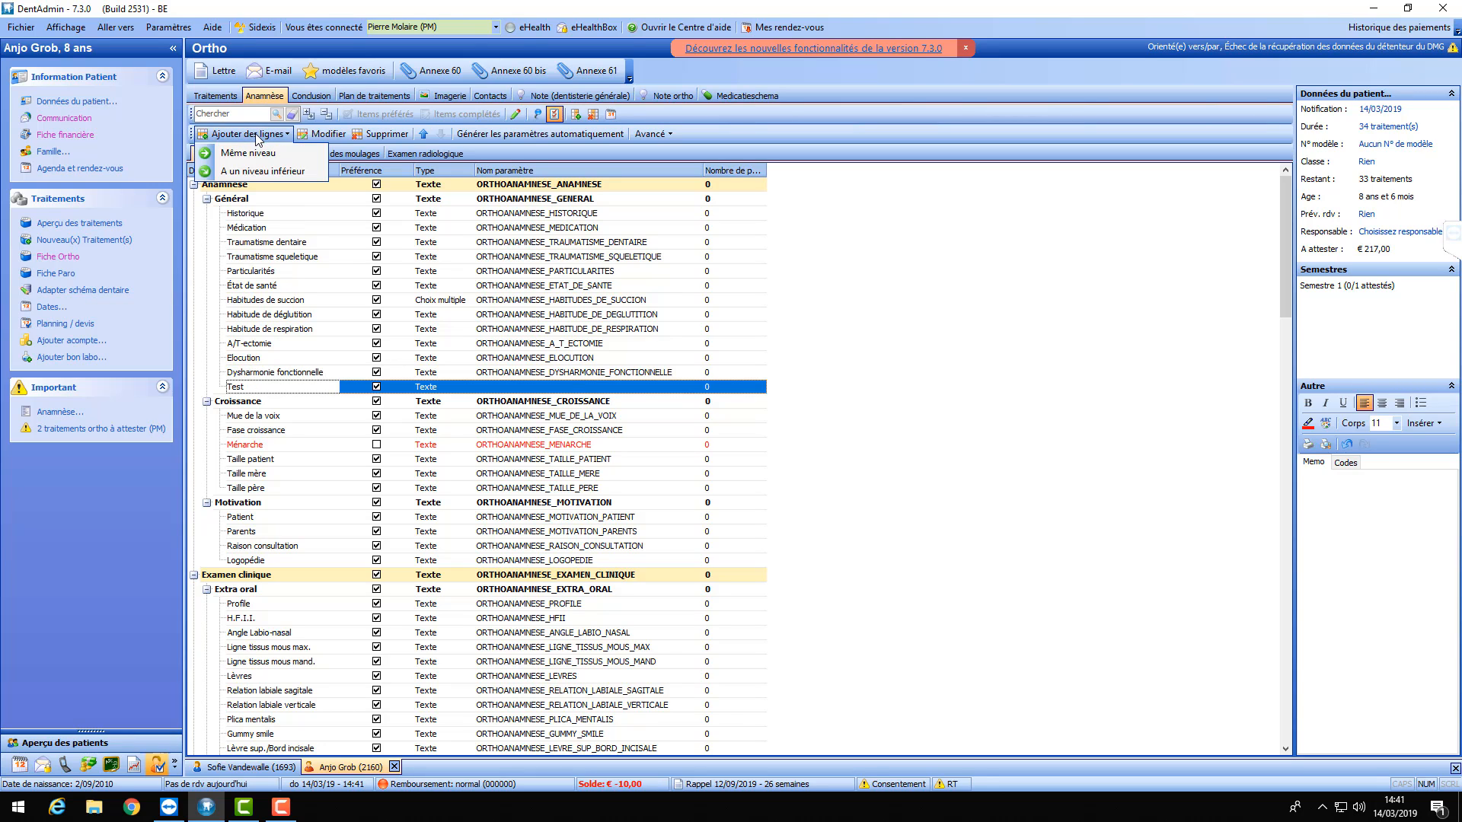
left_click(257, 174)
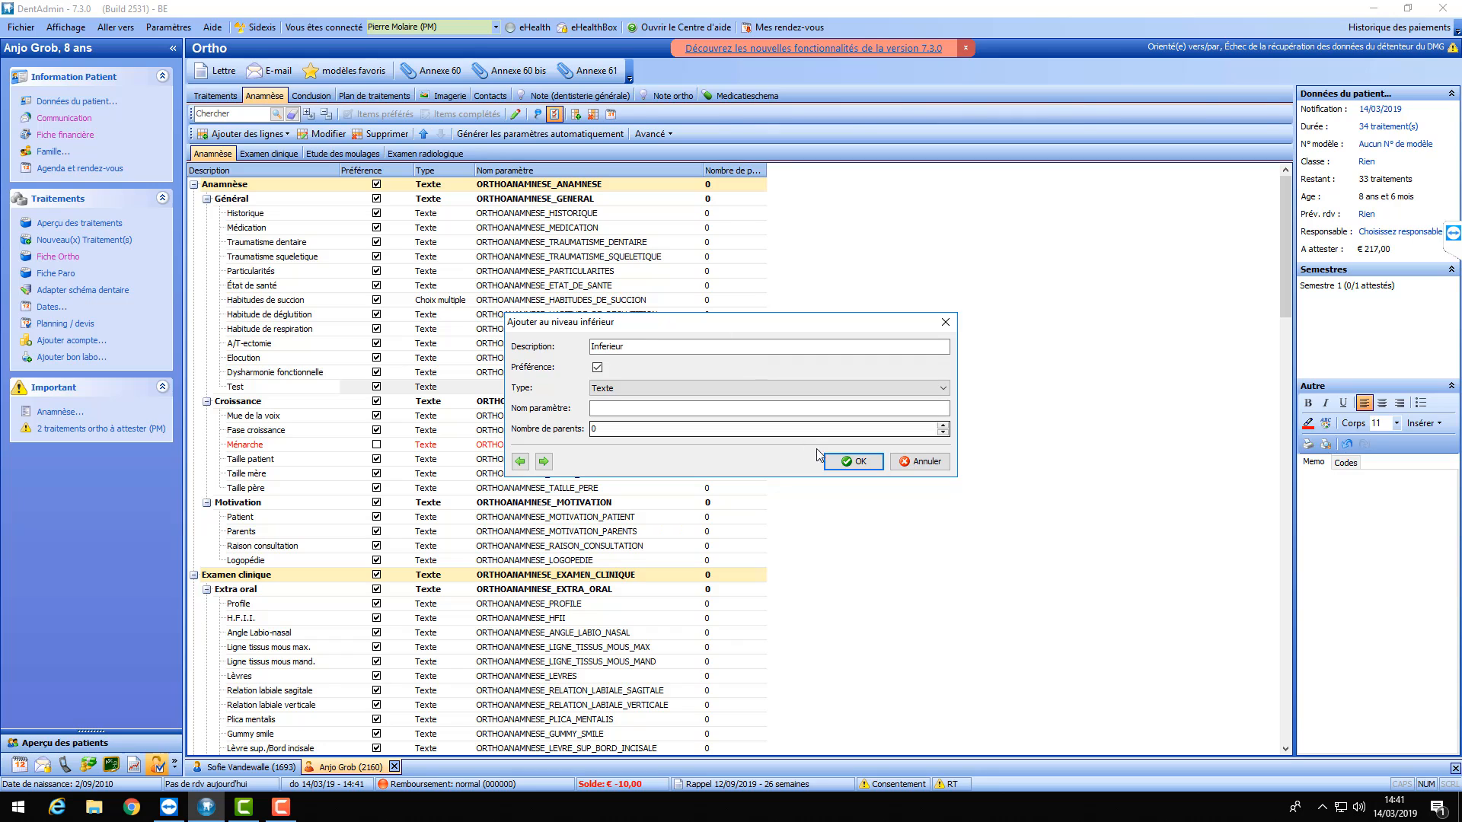
left_click(860, 462)
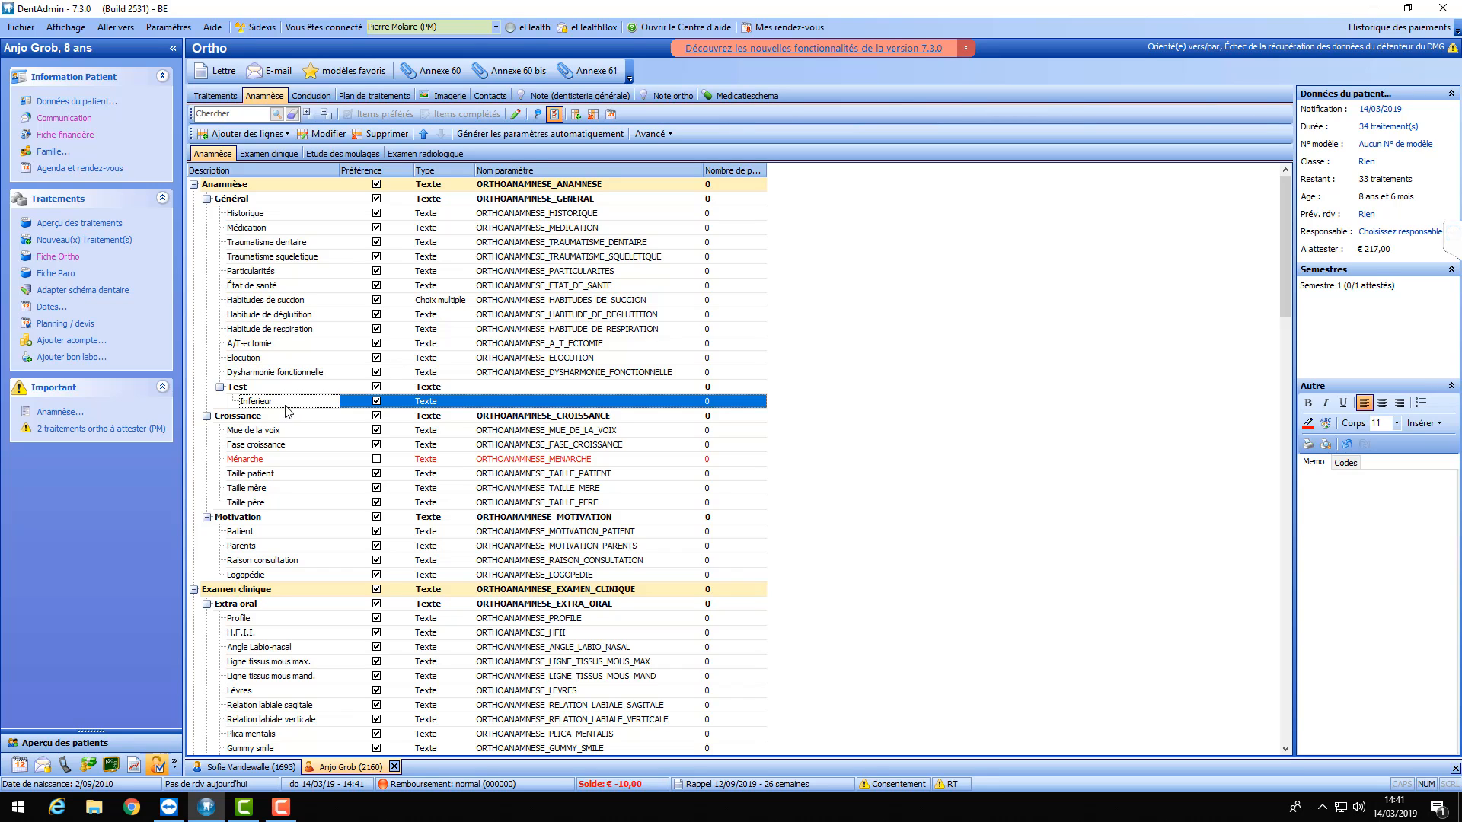
- Delete the Inferieur sub-item and then the Test item, confirming each deletion
left_click(289, 388)
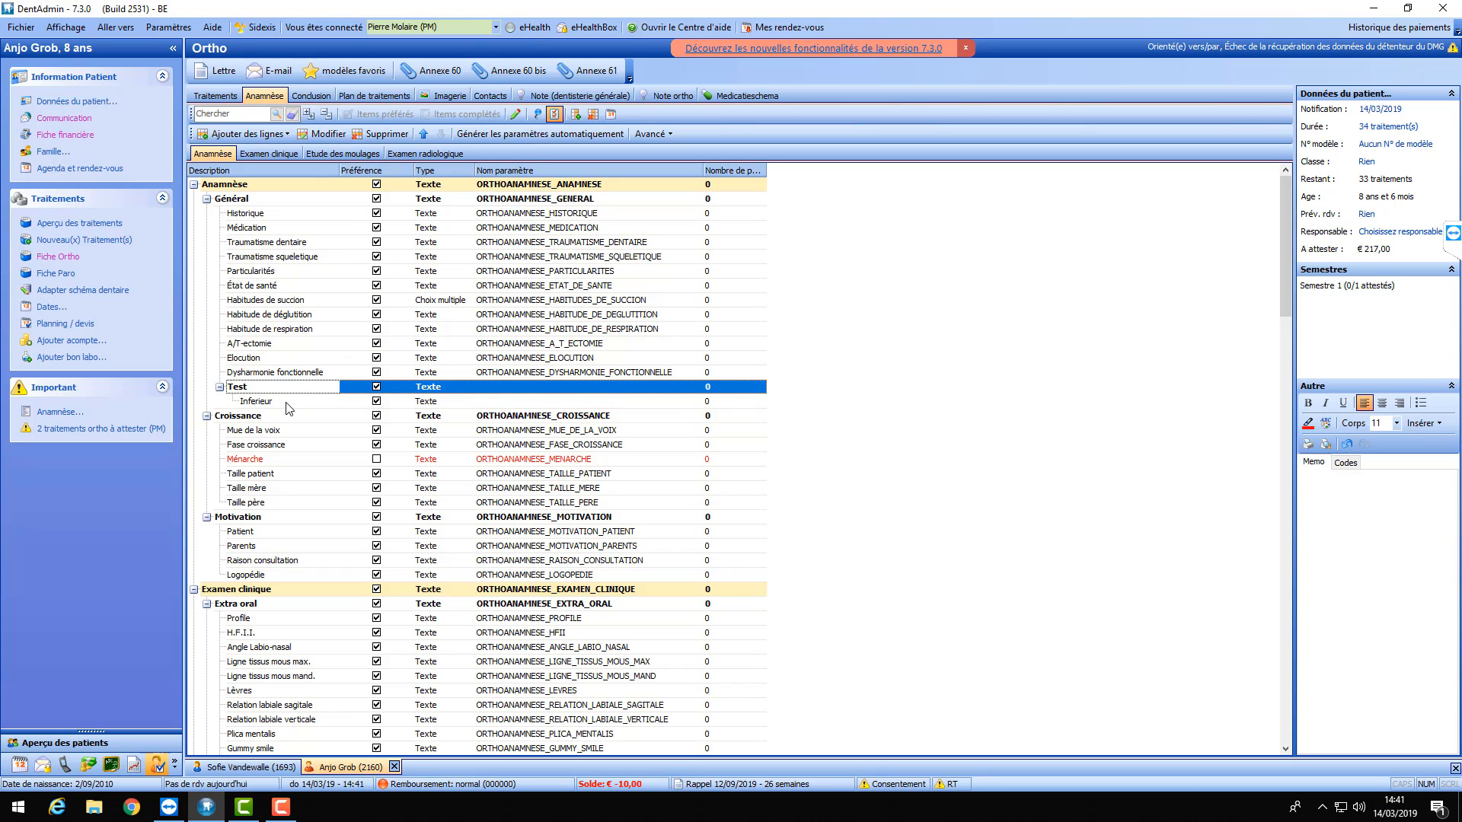
left_click(285, 403)
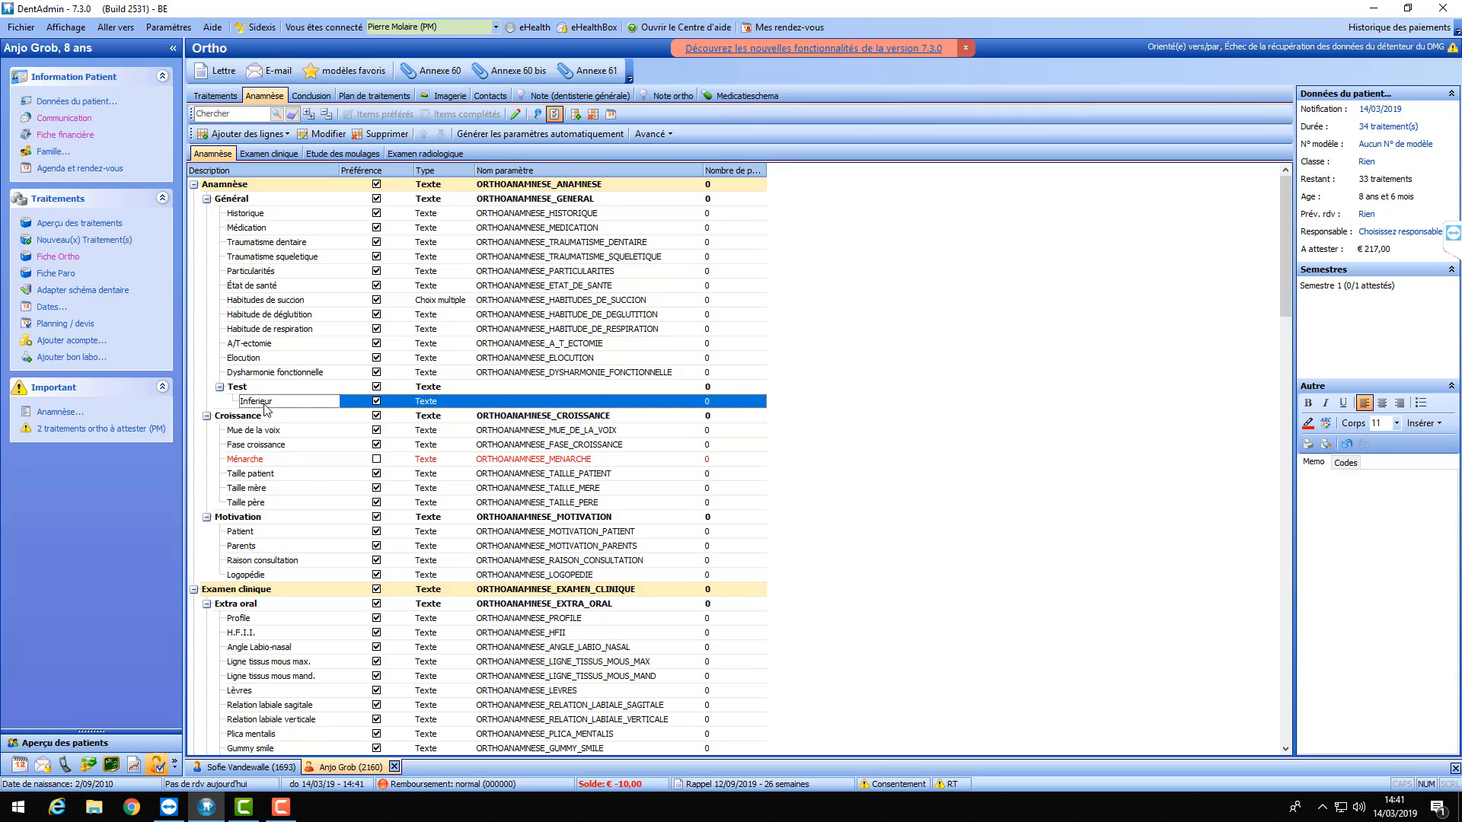
left_click(376, 134)
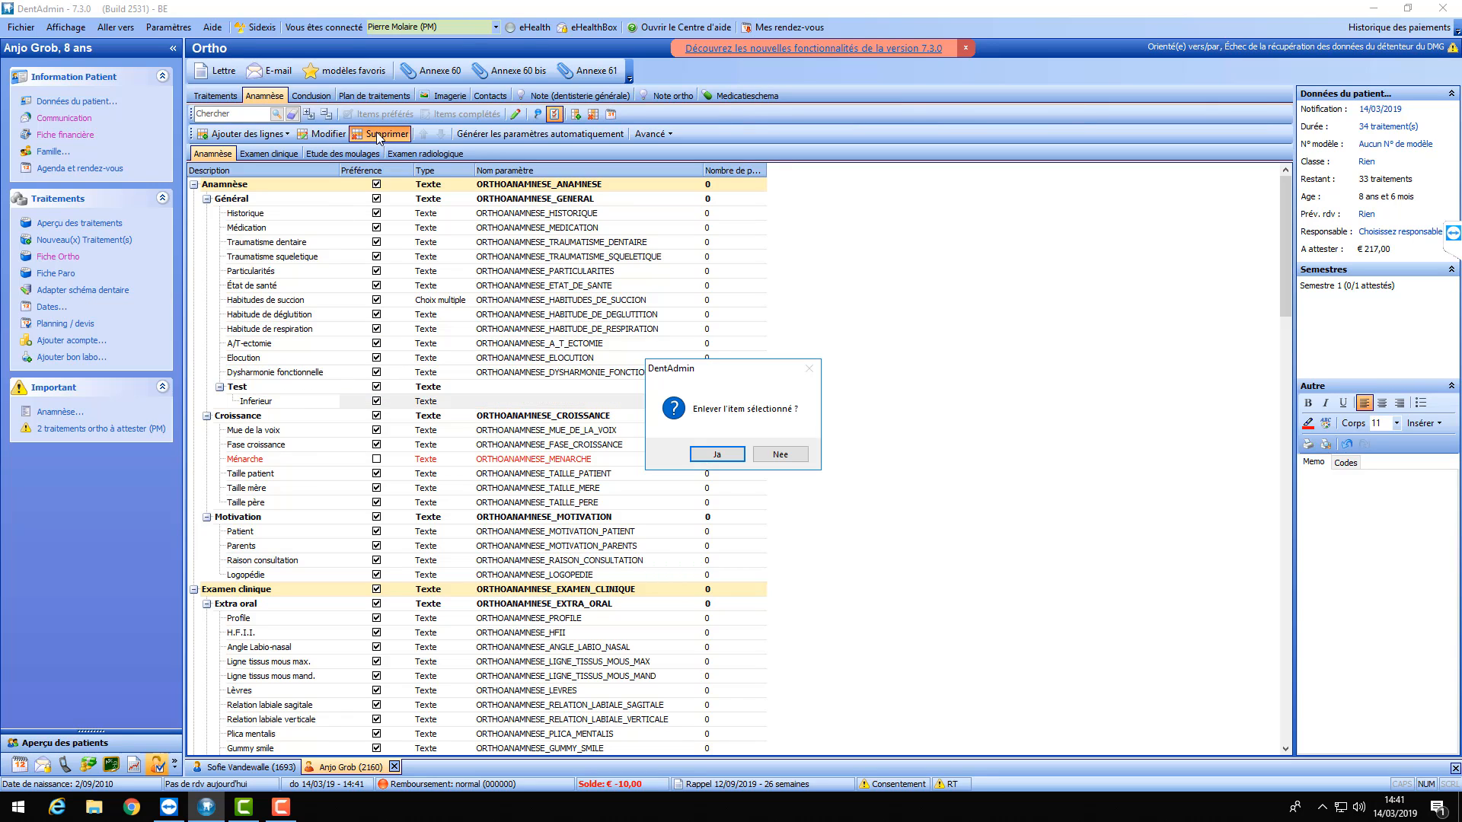
left_click(716, 454)
left_click(314, 388)
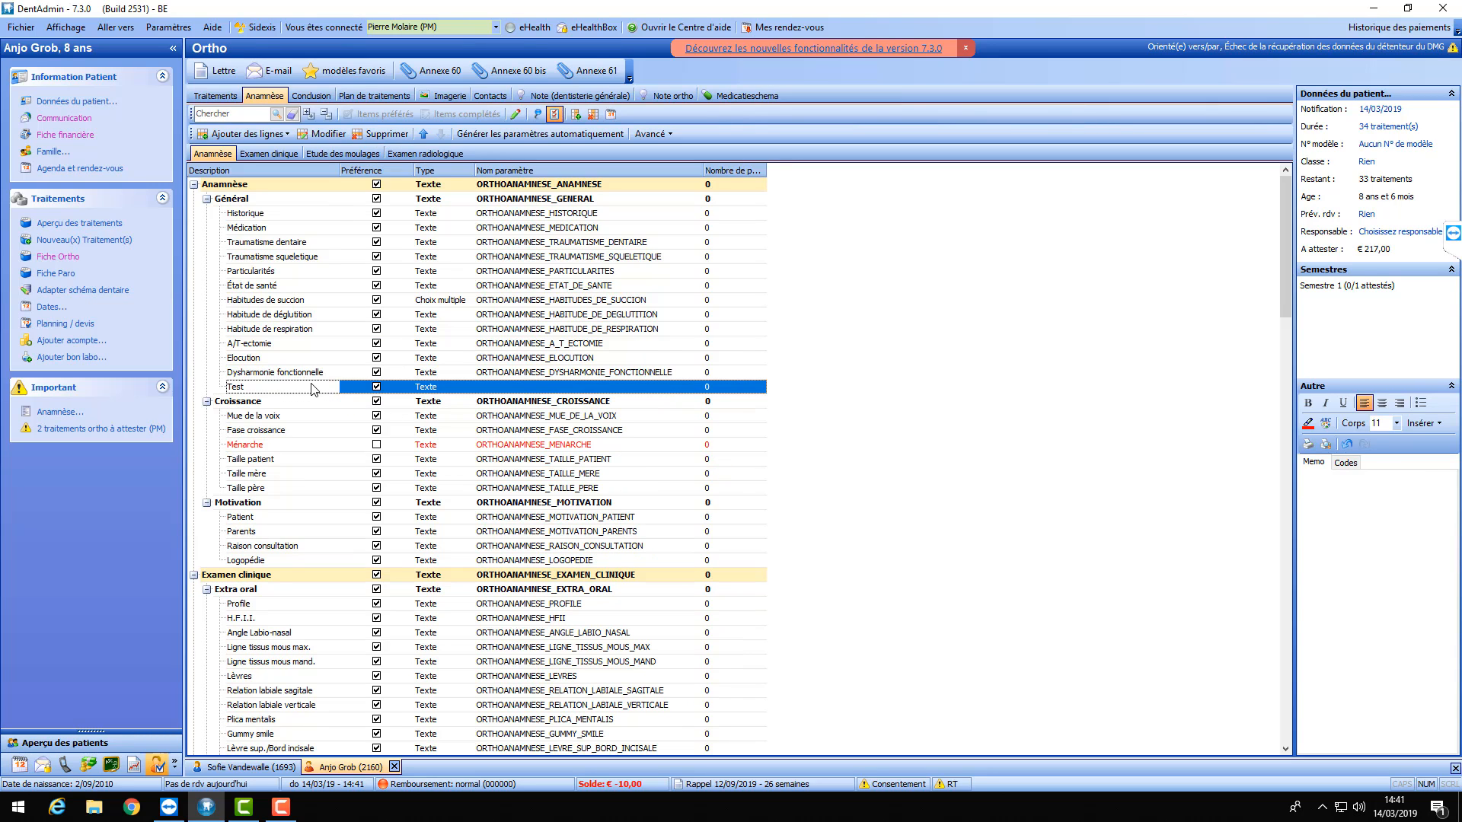
left_click(376, 134)
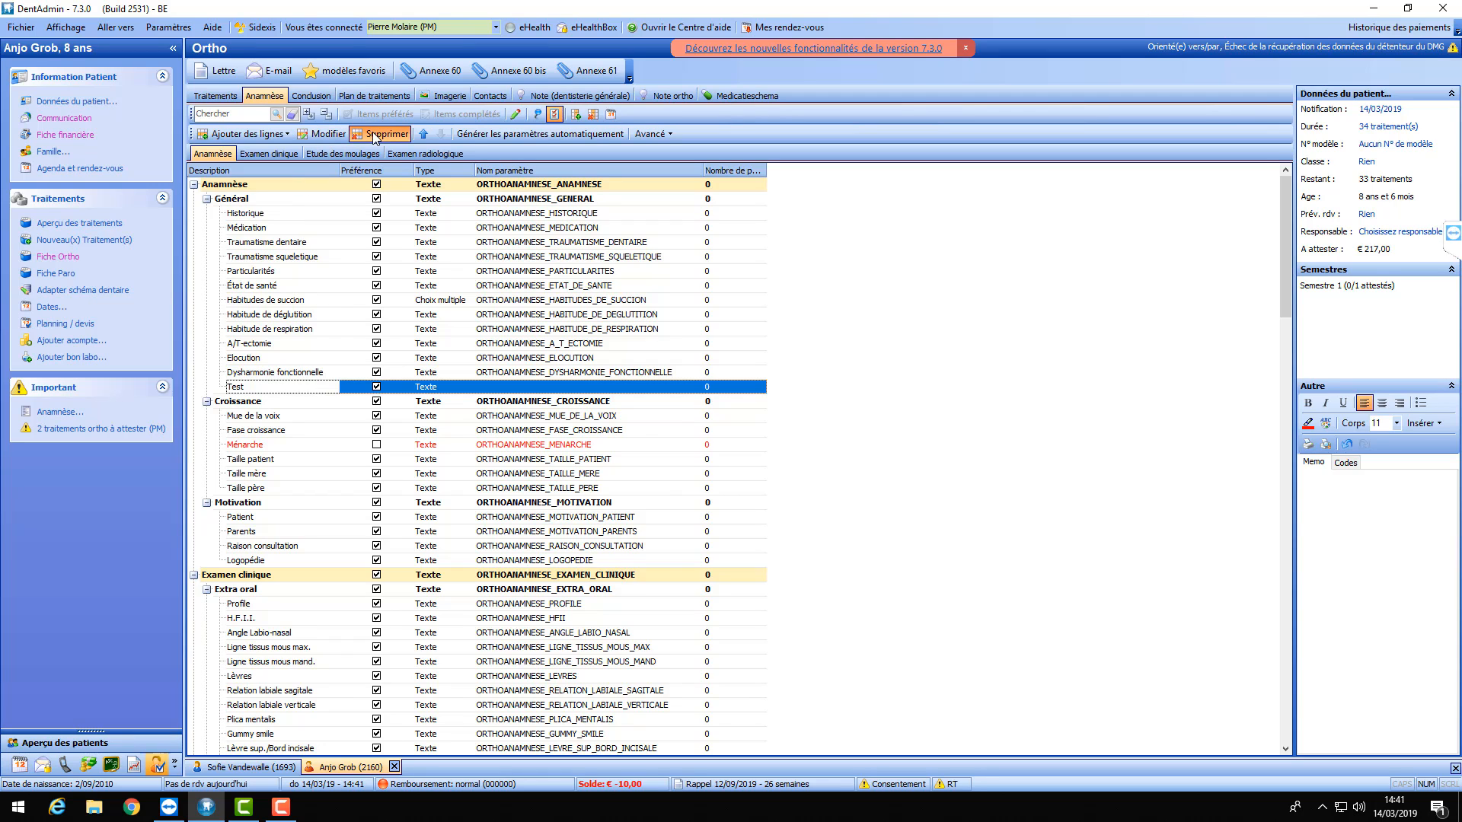
left_click(708, 456)
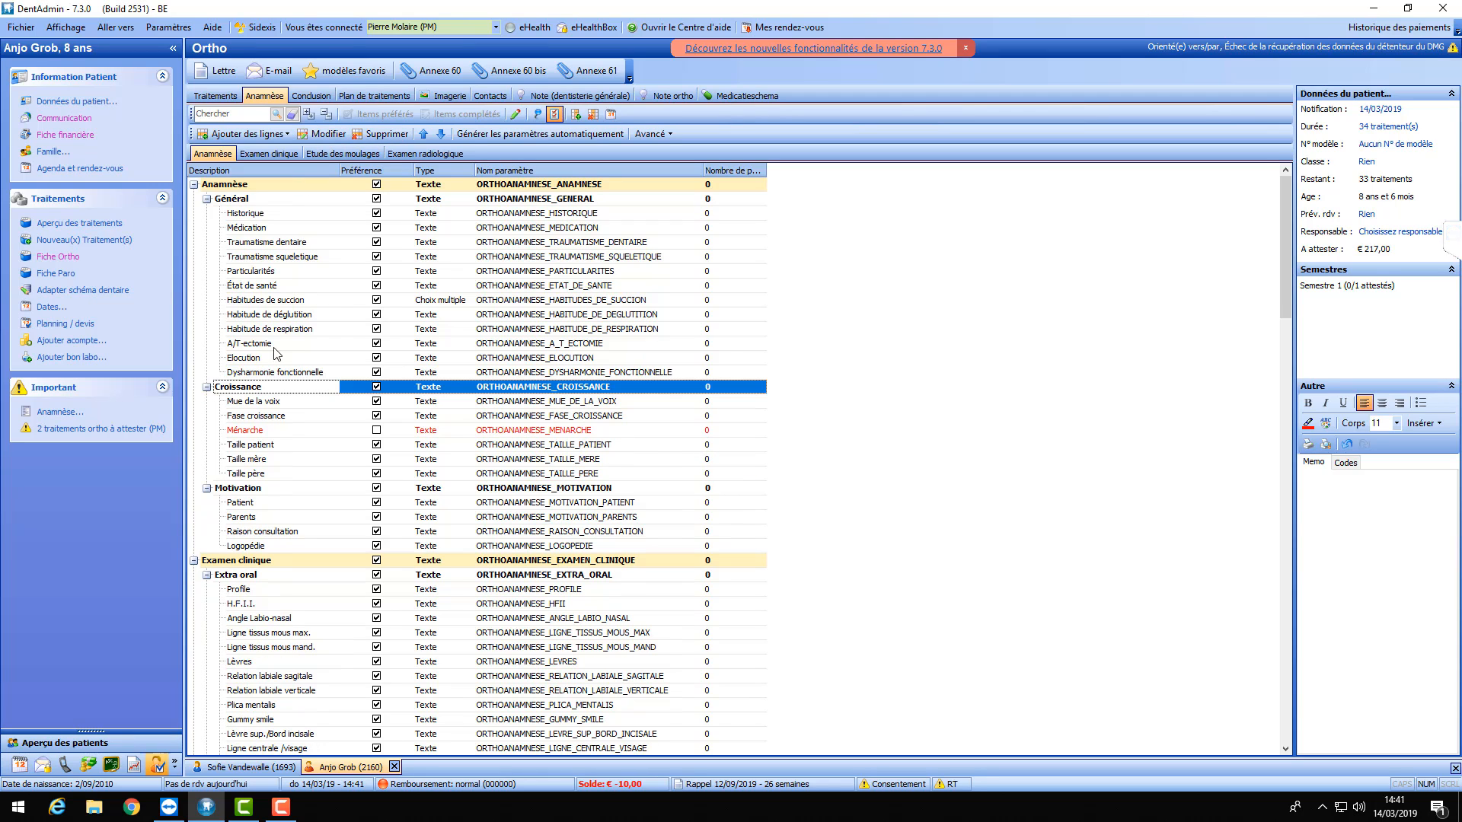
left_click(254, 220)
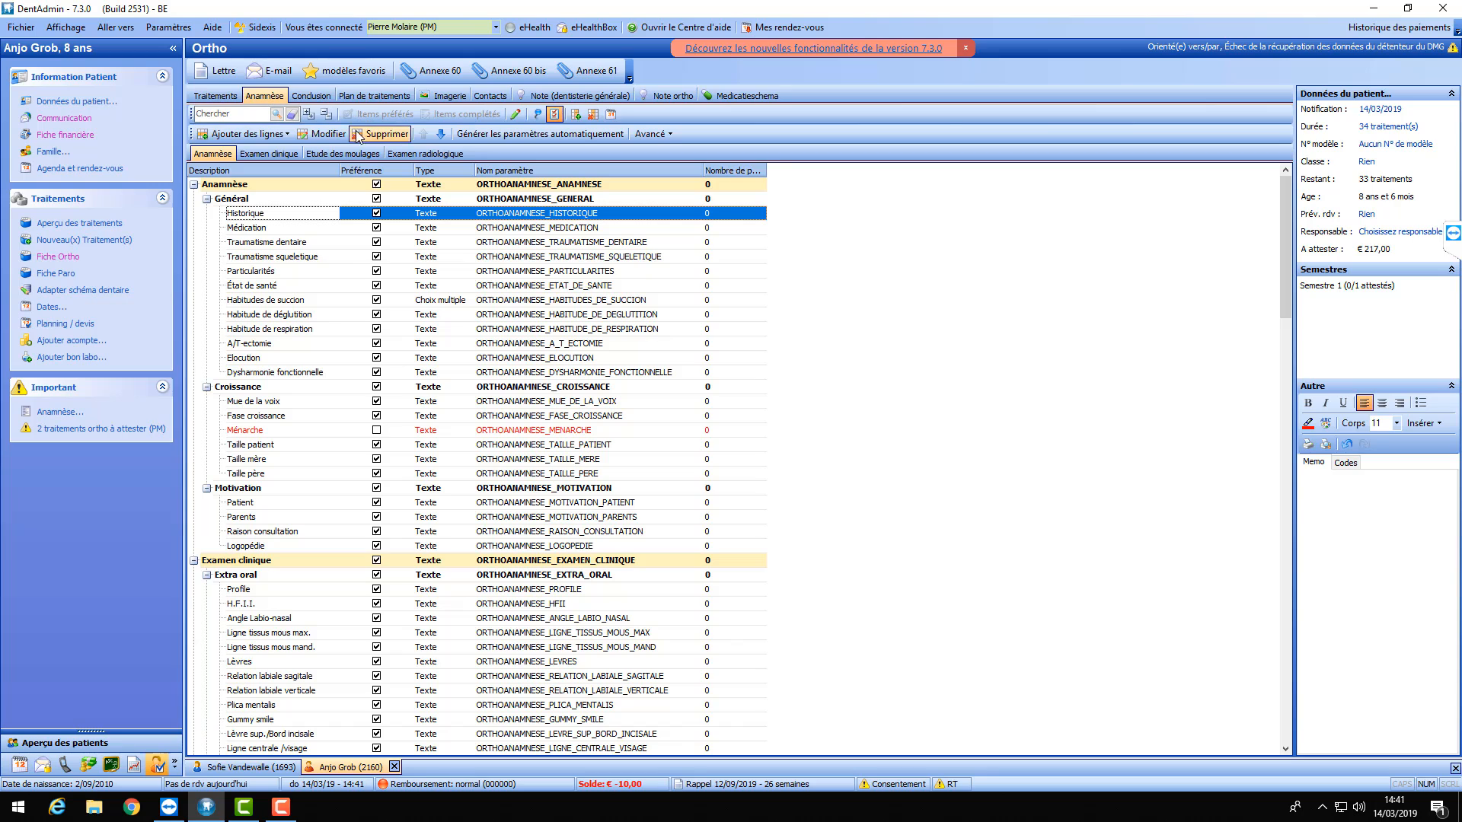
left_click(212, 135)
- Create the 'Test' item at Historique's level with answer type Oui/Non
left_click(228, 149)
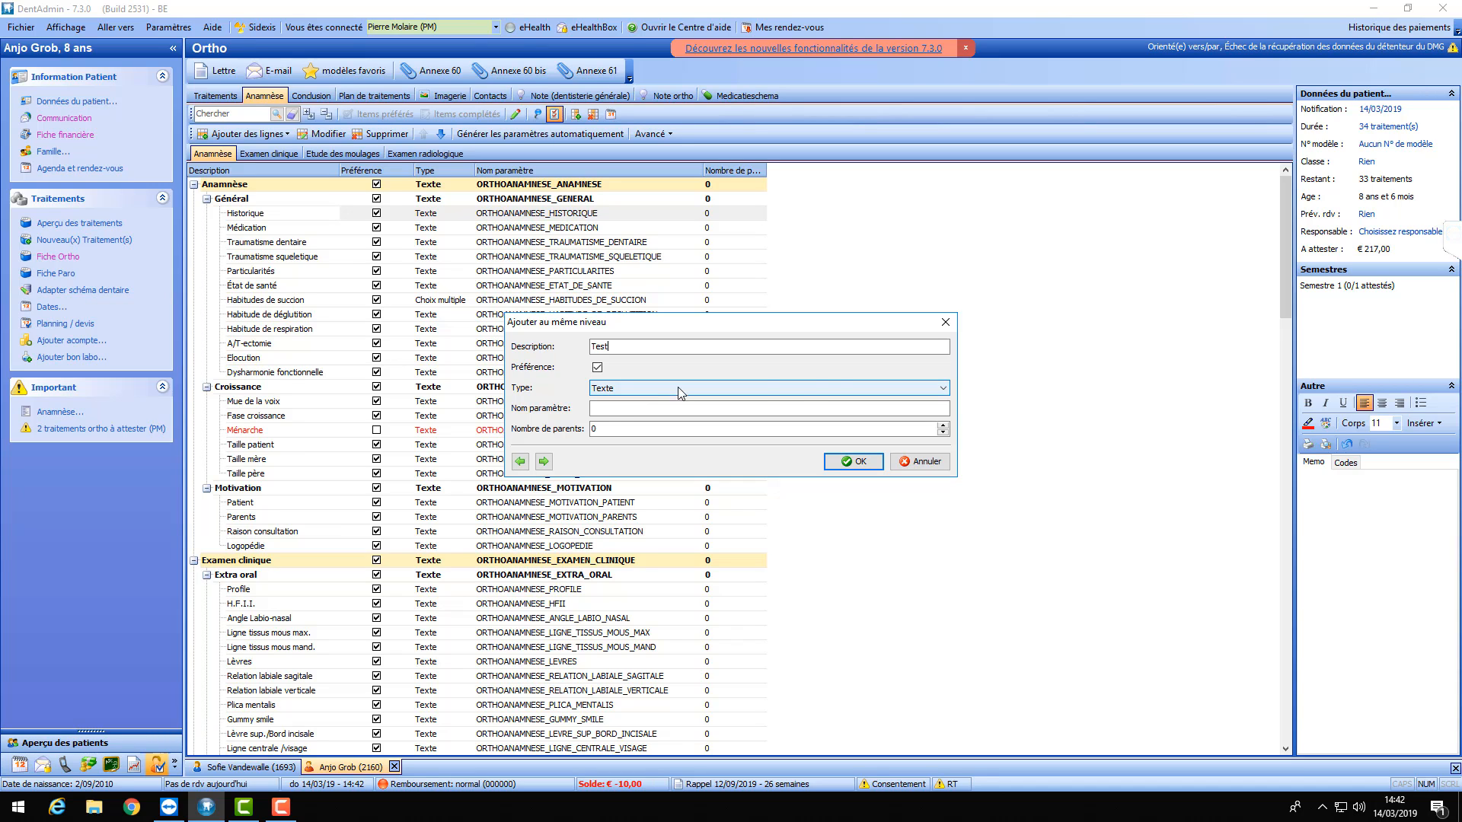
left_click(944, 387)
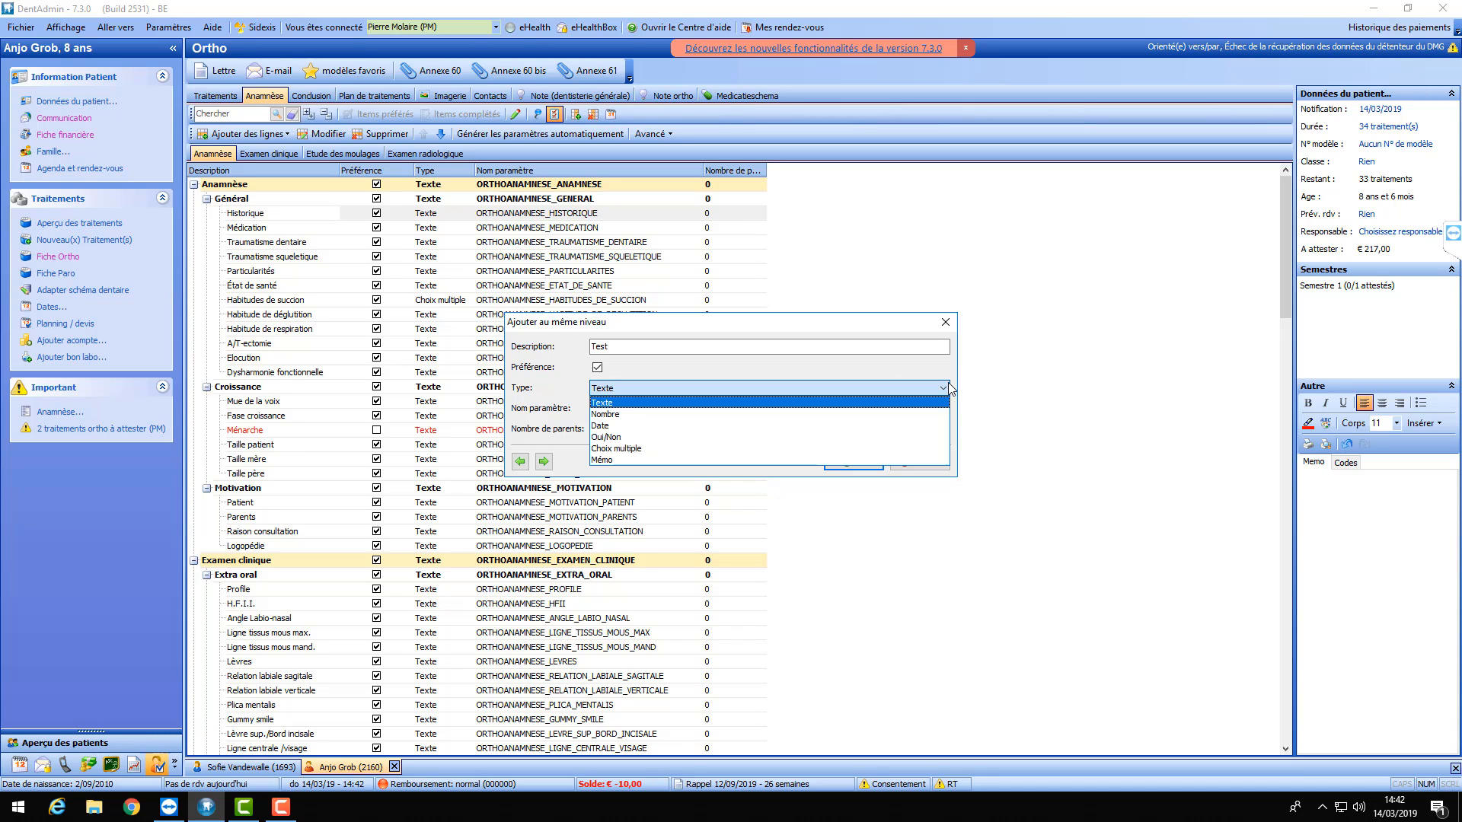
left_click(621, 438)
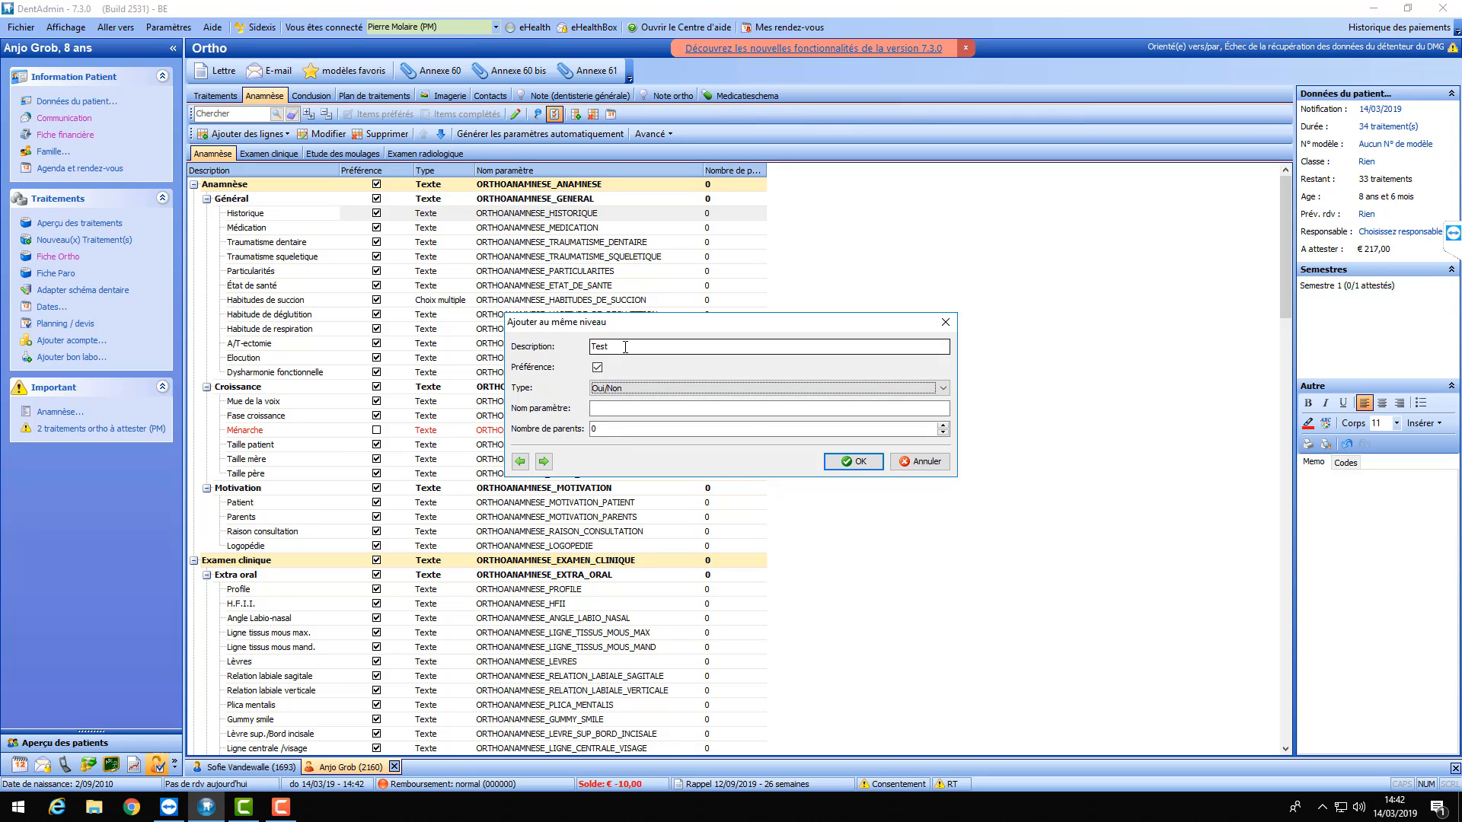
left_click(864, 462)
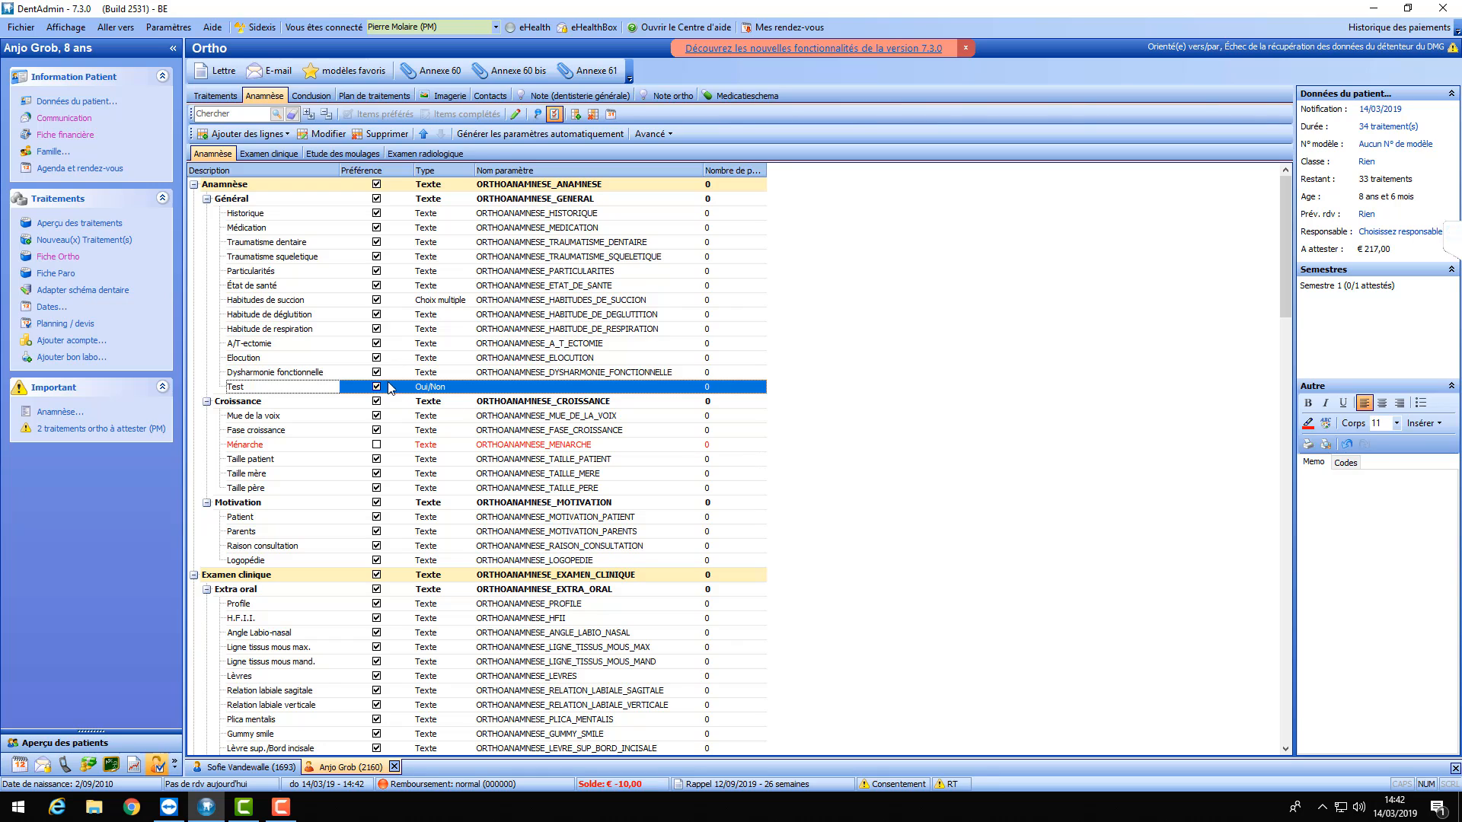
- Record a yes (ticked) value for the Test item in the patient's anamnesis
left_click(554, 114)
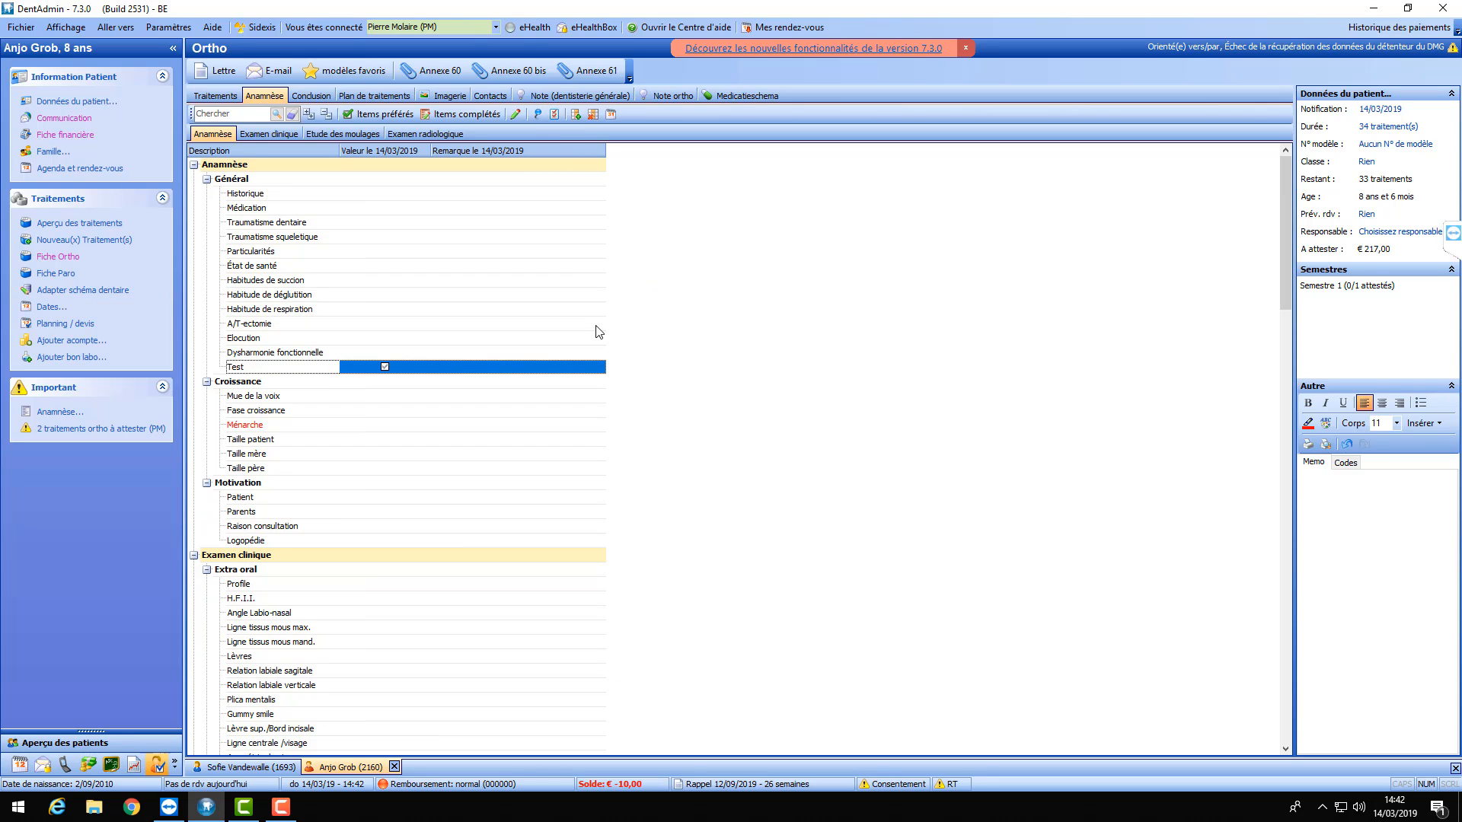
left_click(367, 294)
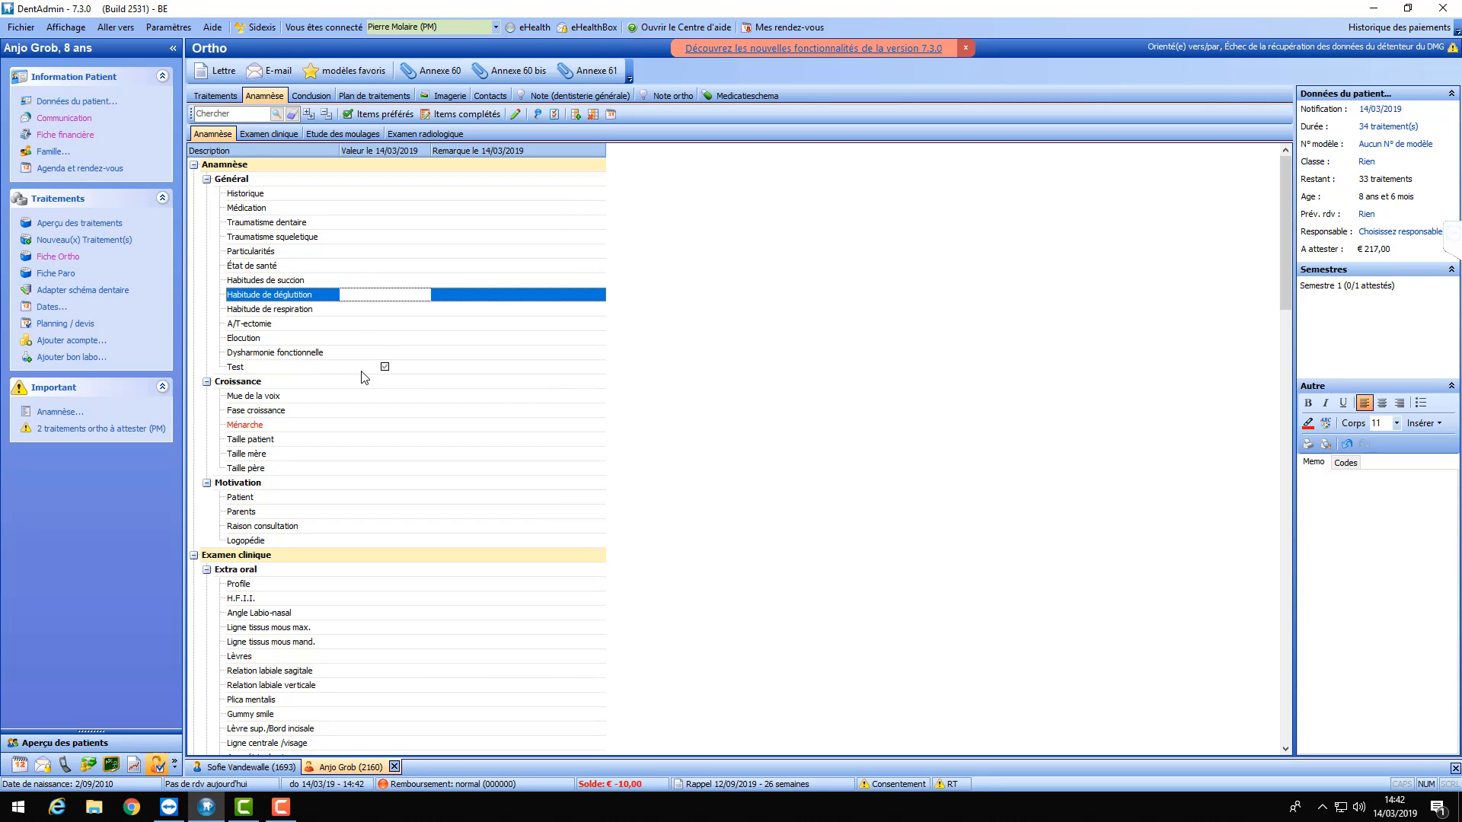
double_click(382, 368)
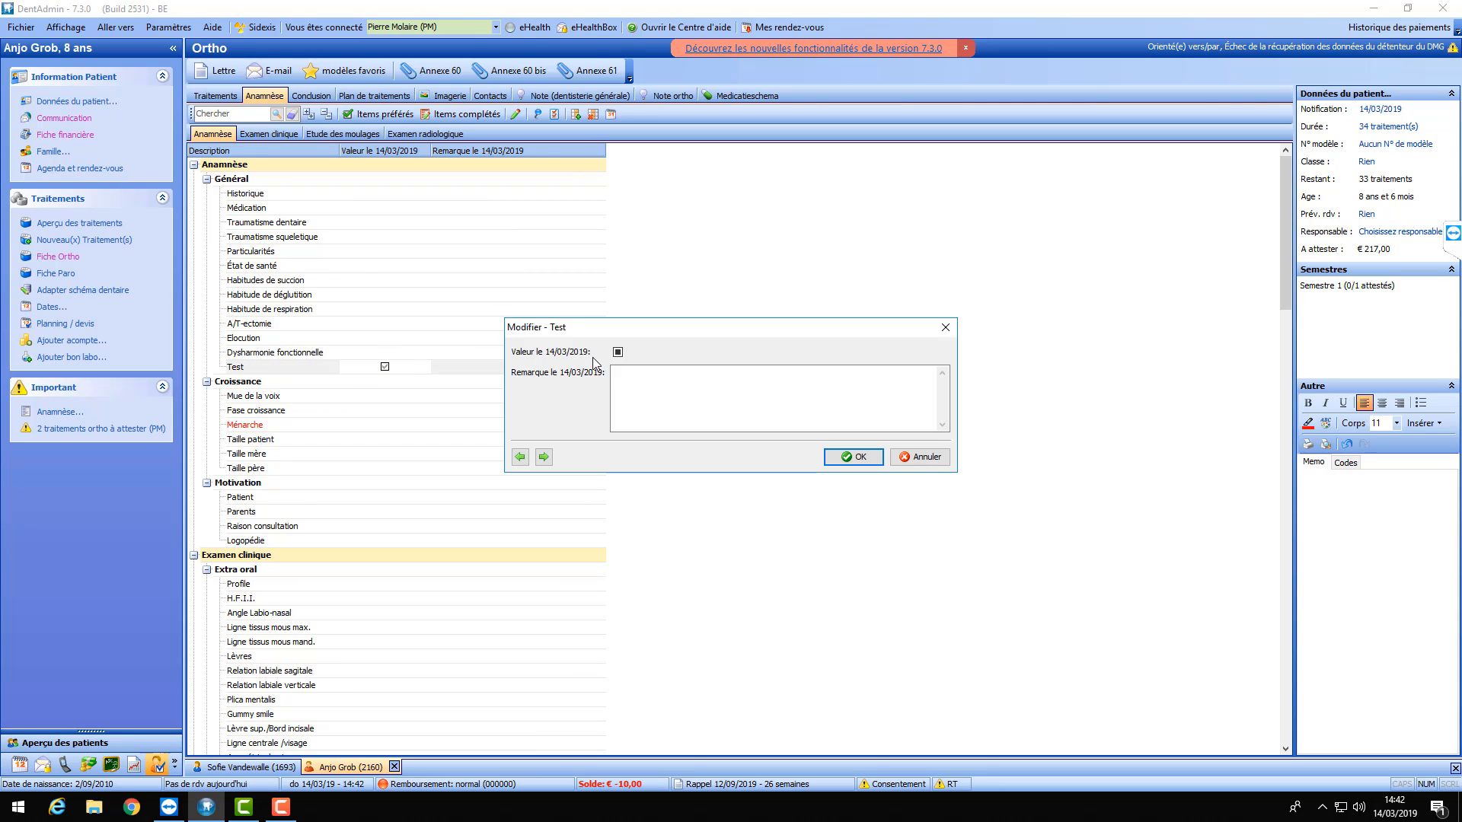
left_click(617, 353)
left_click(634, 371)
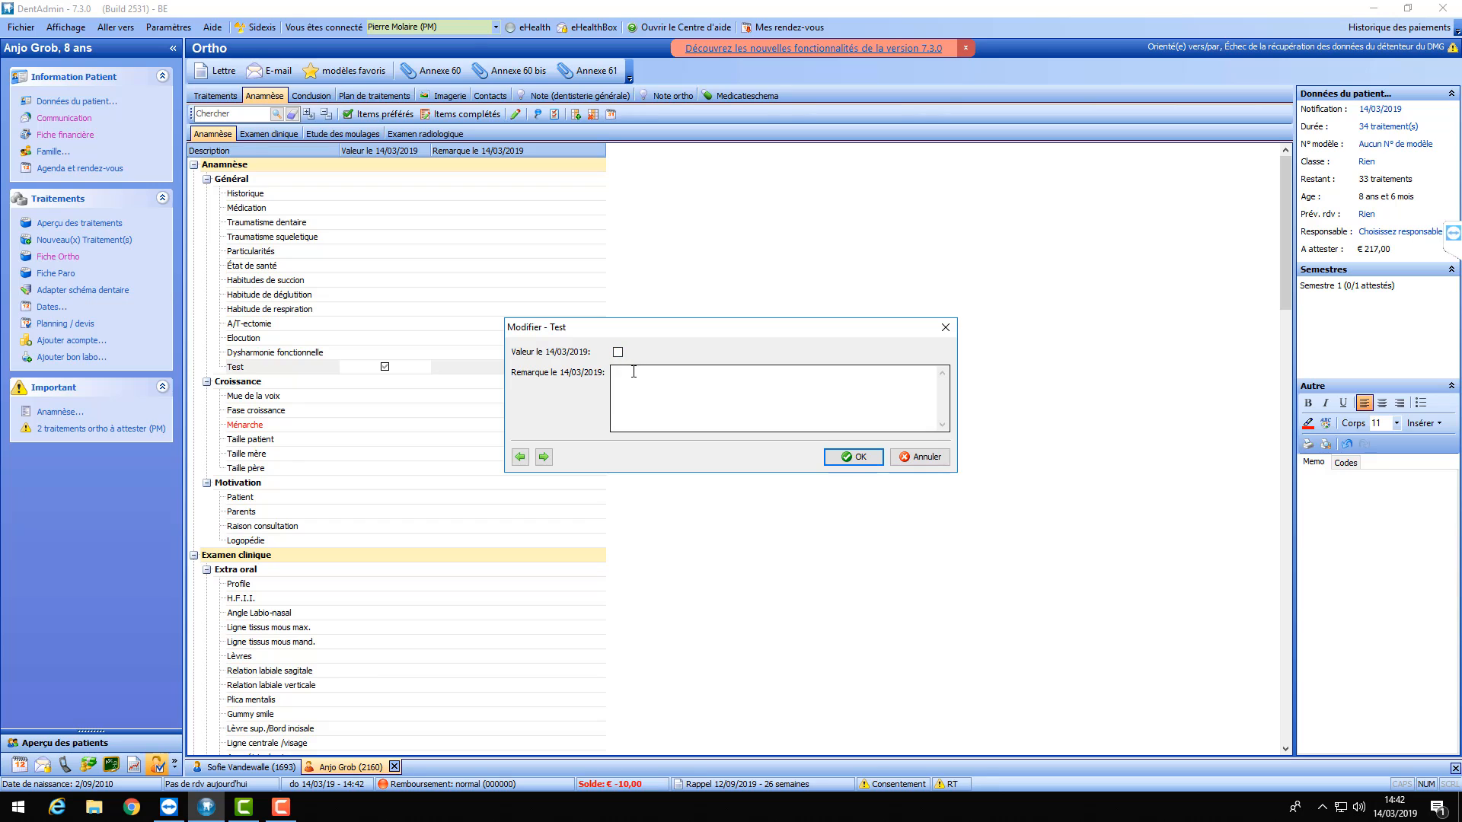
left_click(617, 353)
left_click(853, 456)
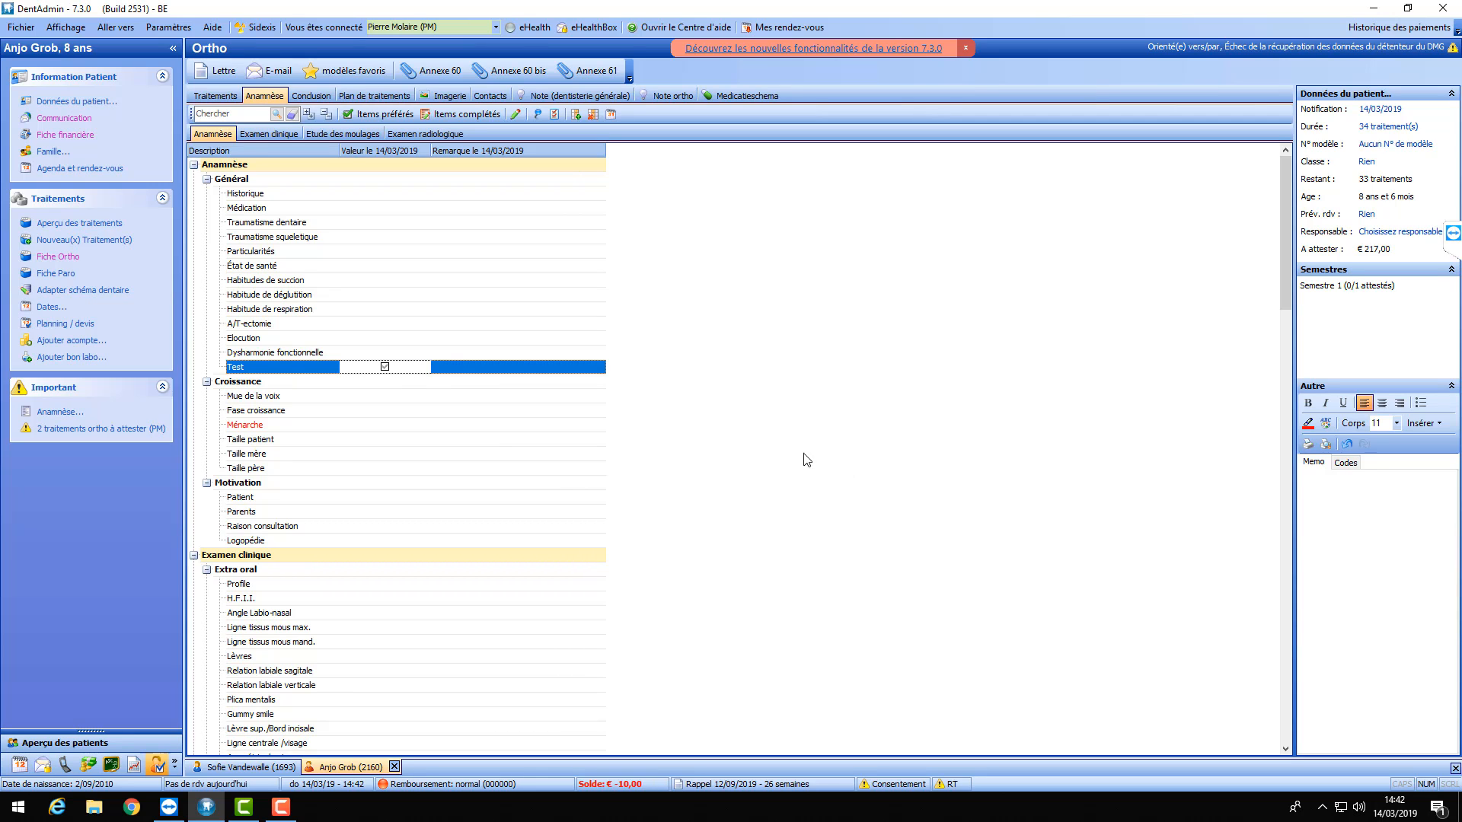
double_click(386, 370)
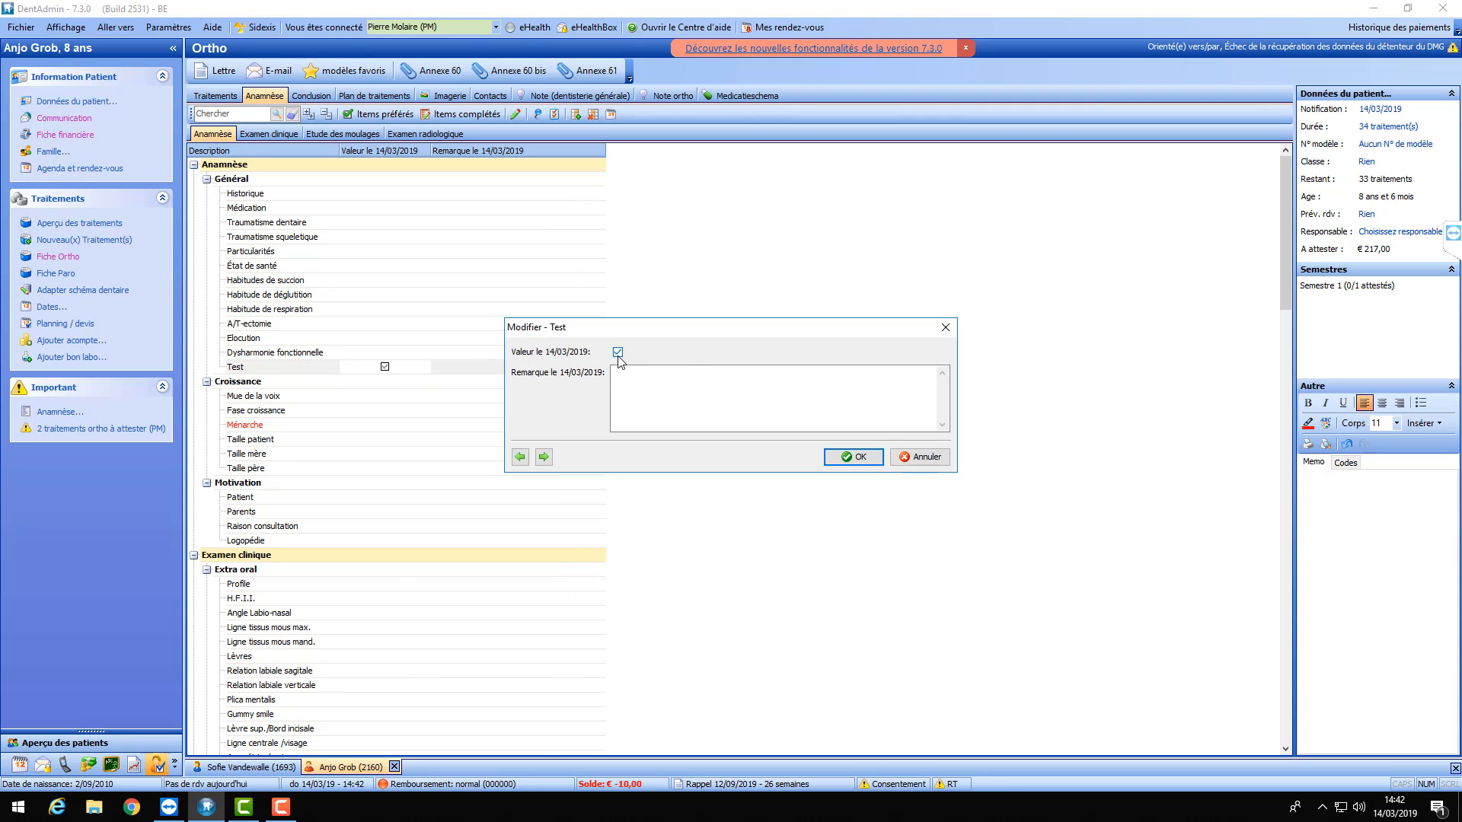
left_click(853, 457)
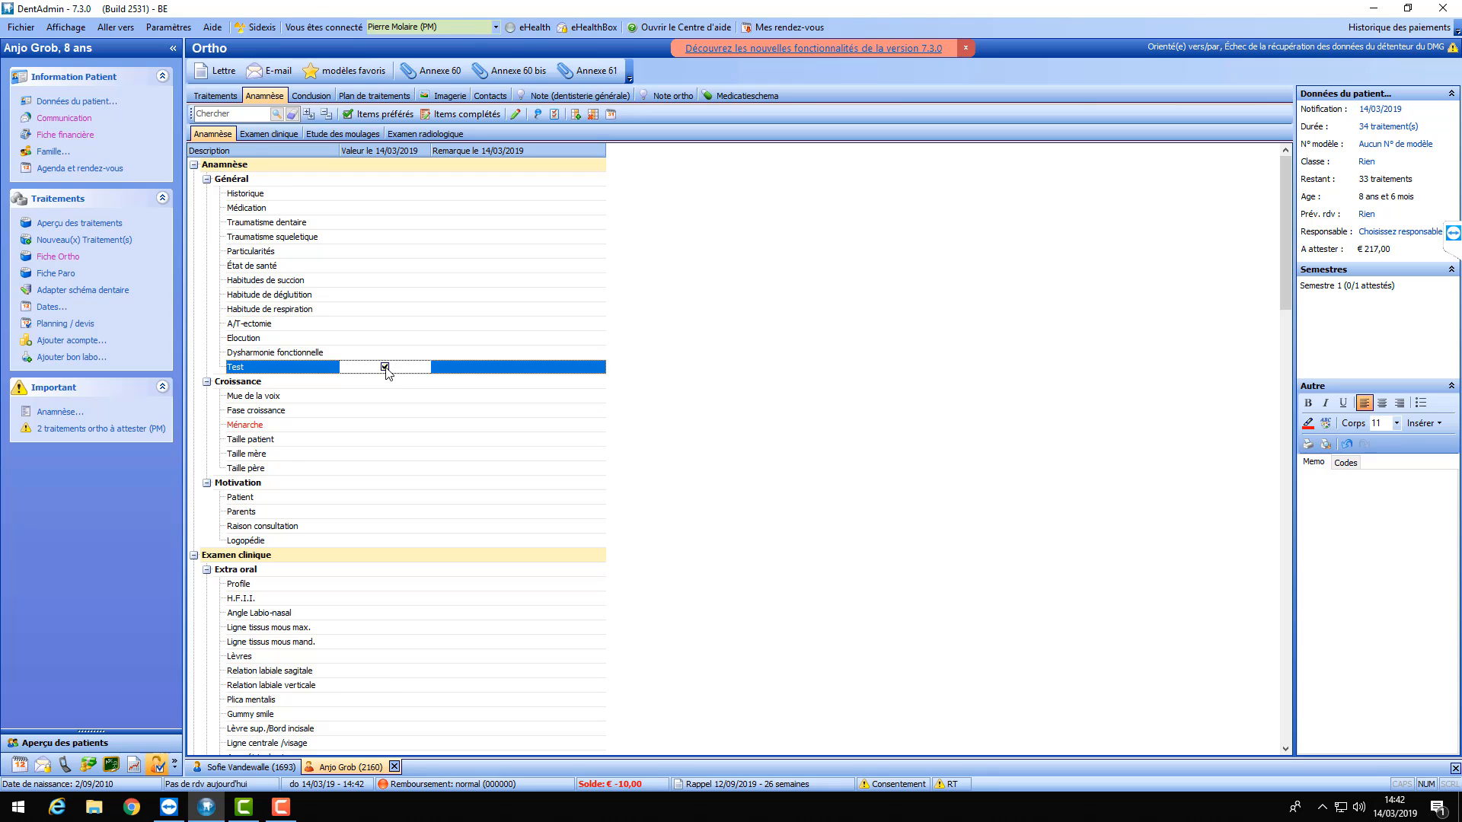
- Scroll through the anamnesis items and select the Motivation Patient item
scroll(428, 340, "down", 4)
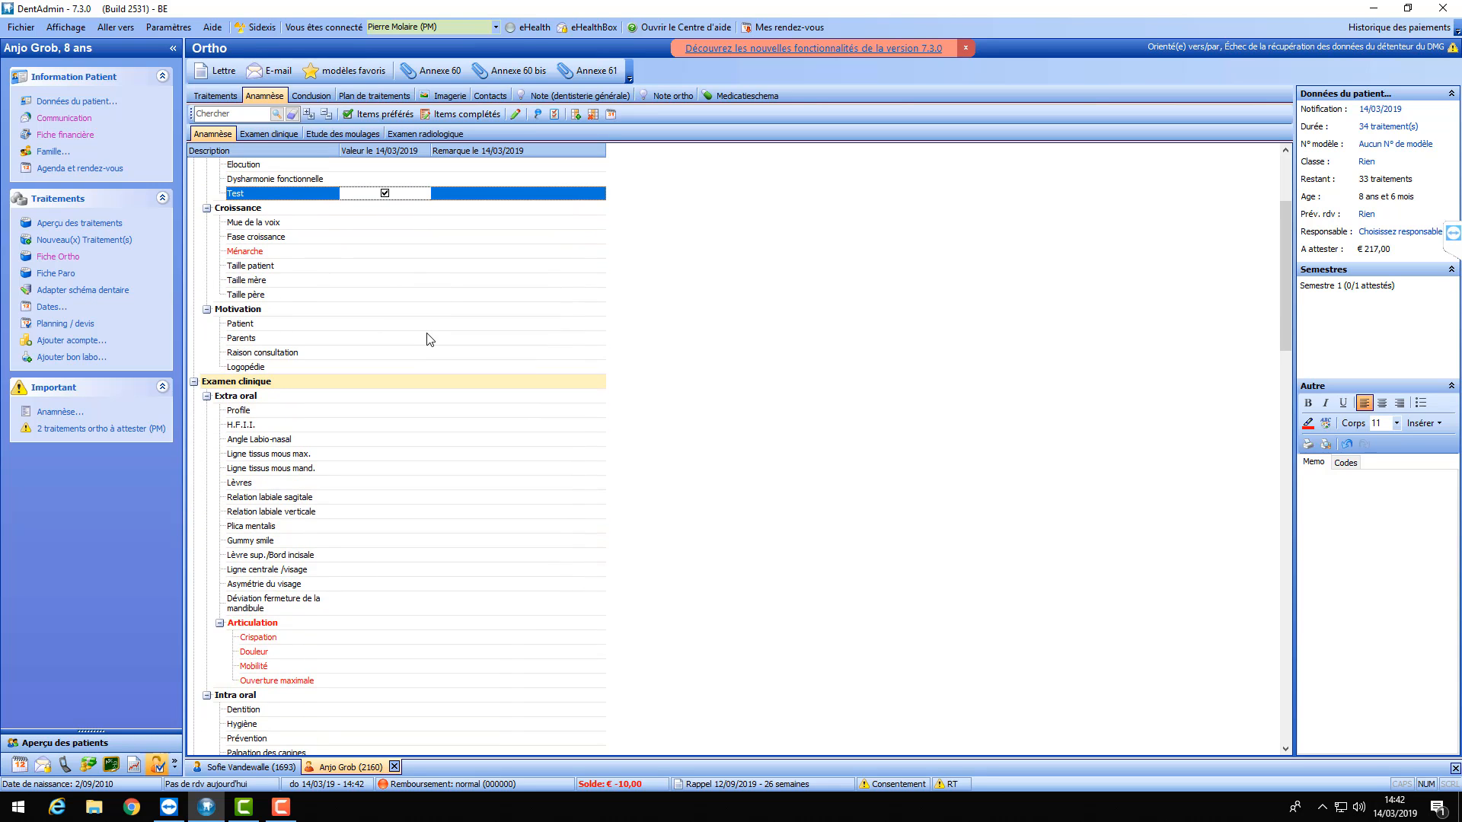
scroll(428, 340, "up", 4)
scroll(427, 339, "down", 10)
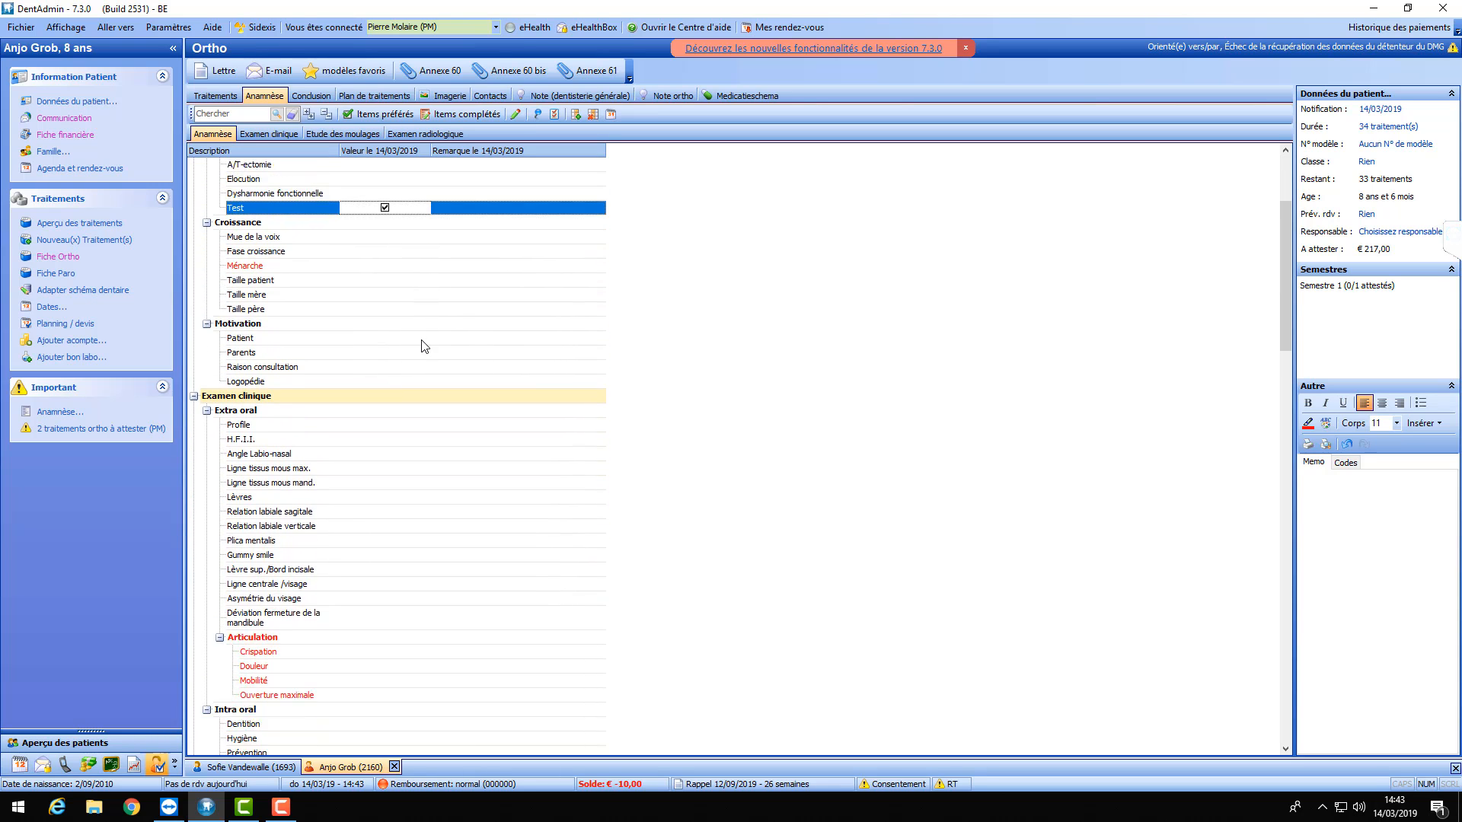
scroll(419, 346, "down", 6)
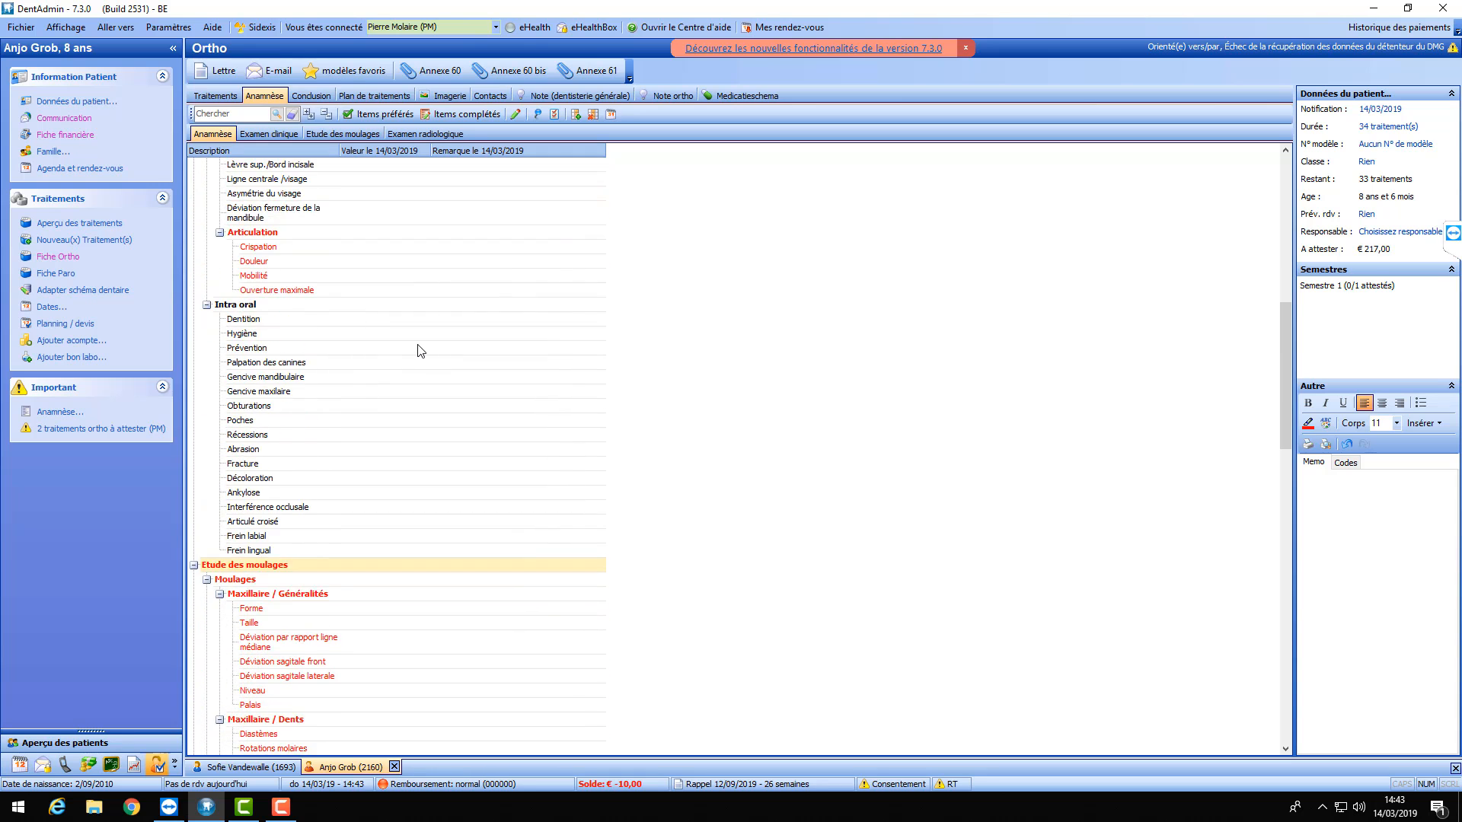
scroll(416, 340, "up", 10)
scroll(403, 335, "up", 6)
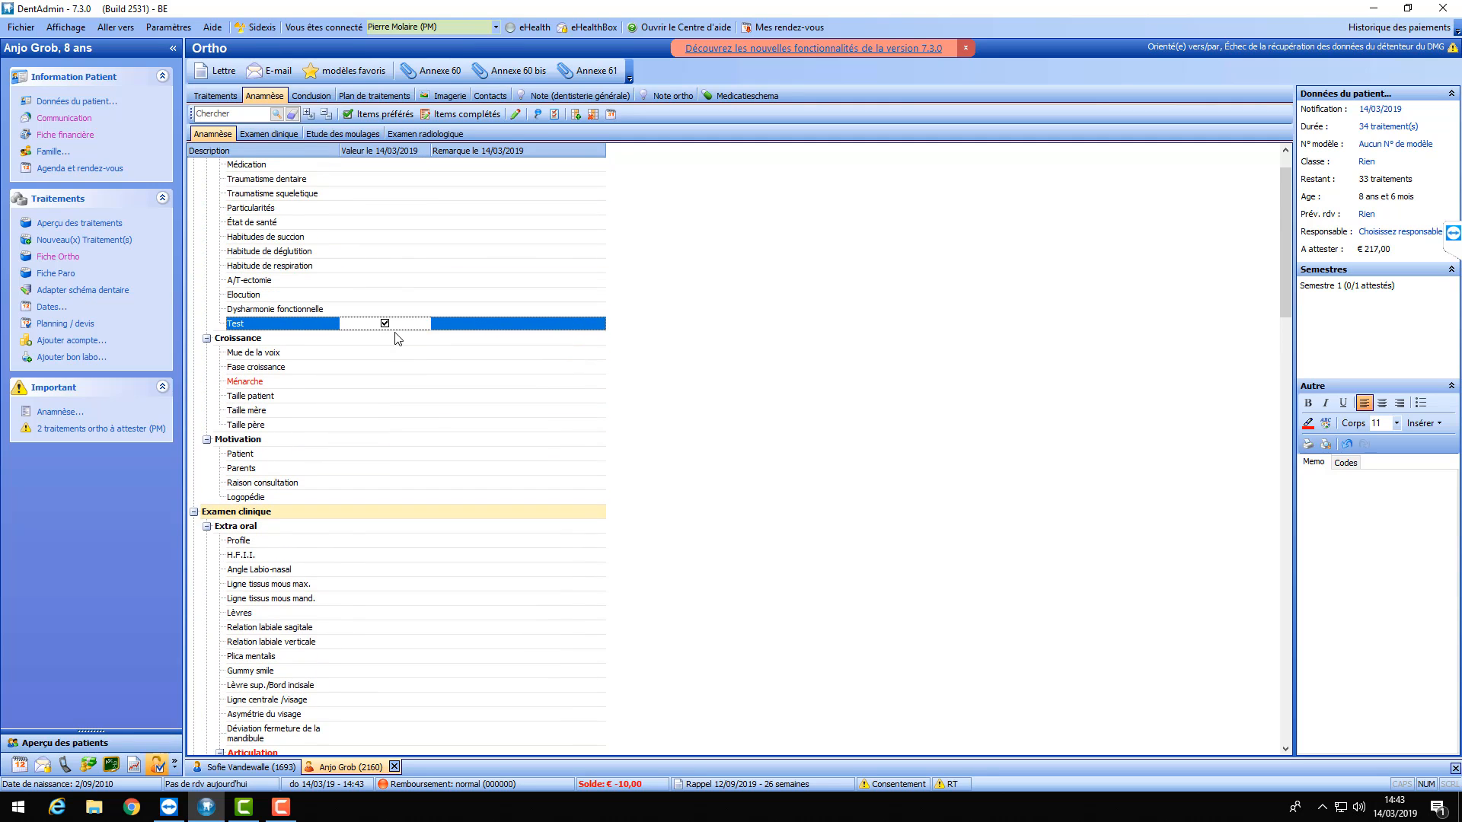
left_click(286, 457)
double_click(374, 455)
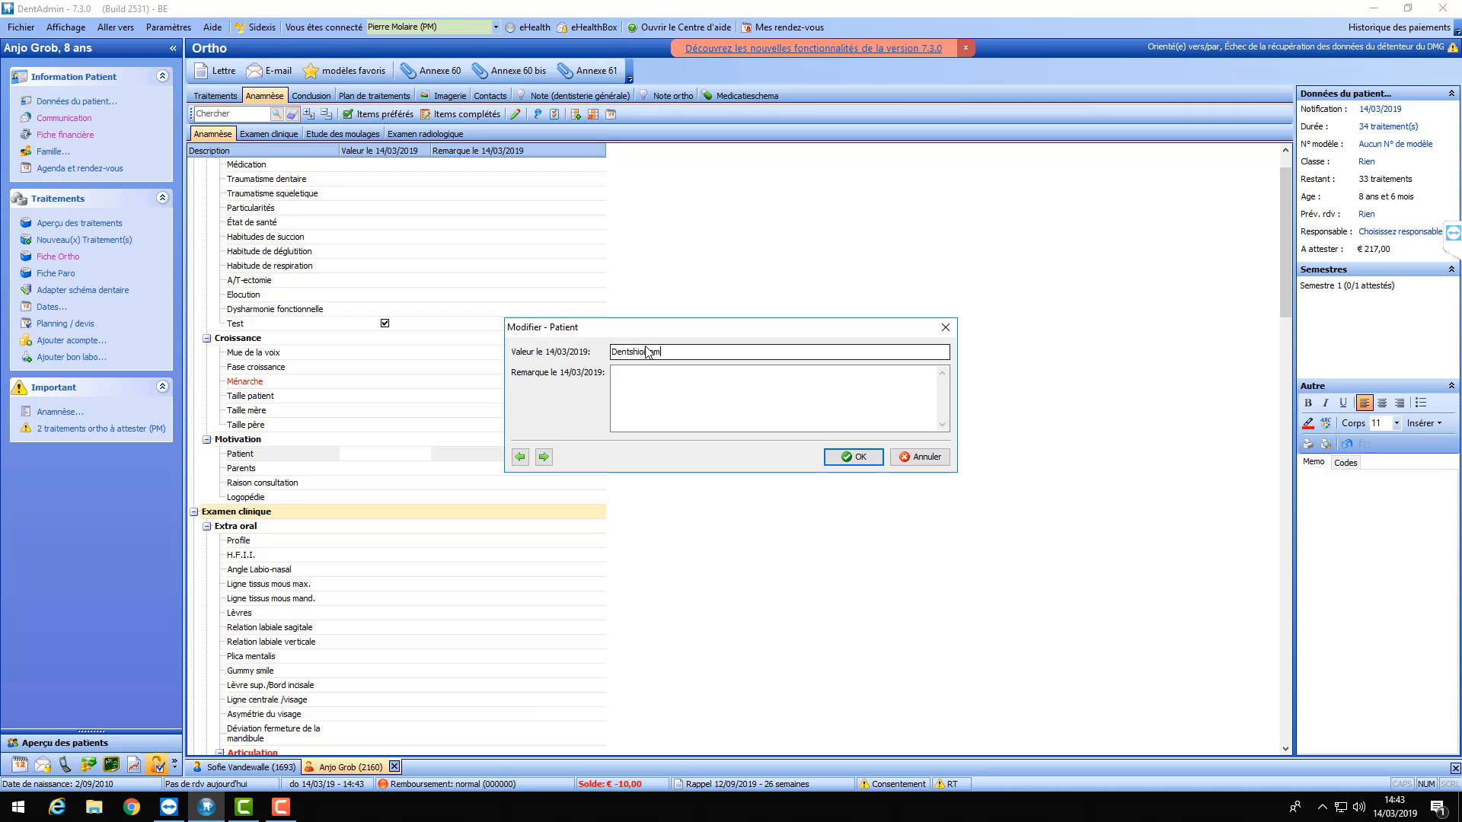
key("BackSpace")
key("BackSpace")
key("BackSpace")
key("BackSpace")
key("BackSpace")
key("BackSpace")
key("BackSpace")
key("BackSpace")
key("BackSpace")
key("BackSpace")
- Cancel the Patient edit and change Taille patient's type from Texte to Nombre
left_click(921, 457)
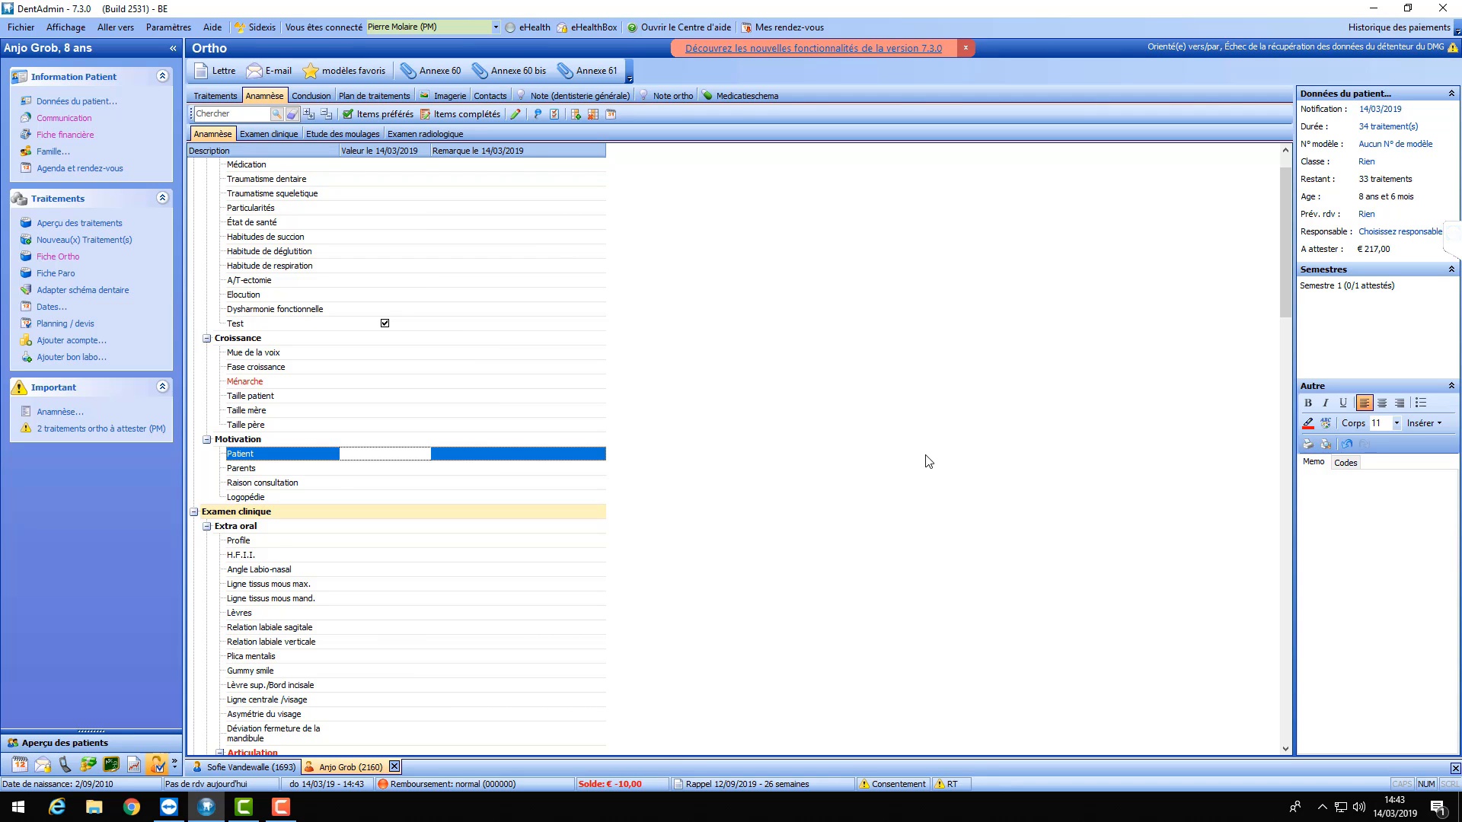
left_click(556, 116)
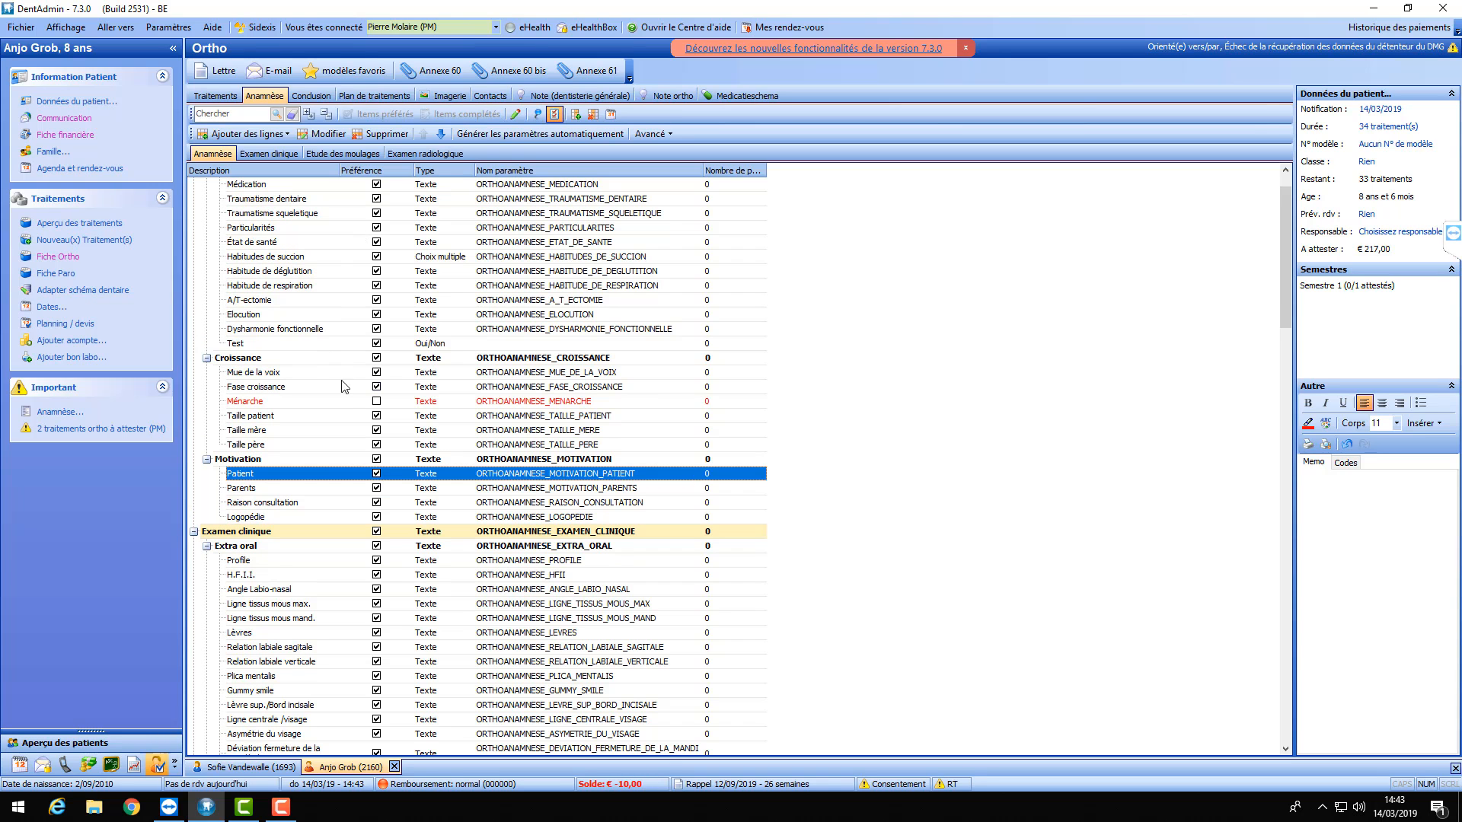
left_click(277, 435)
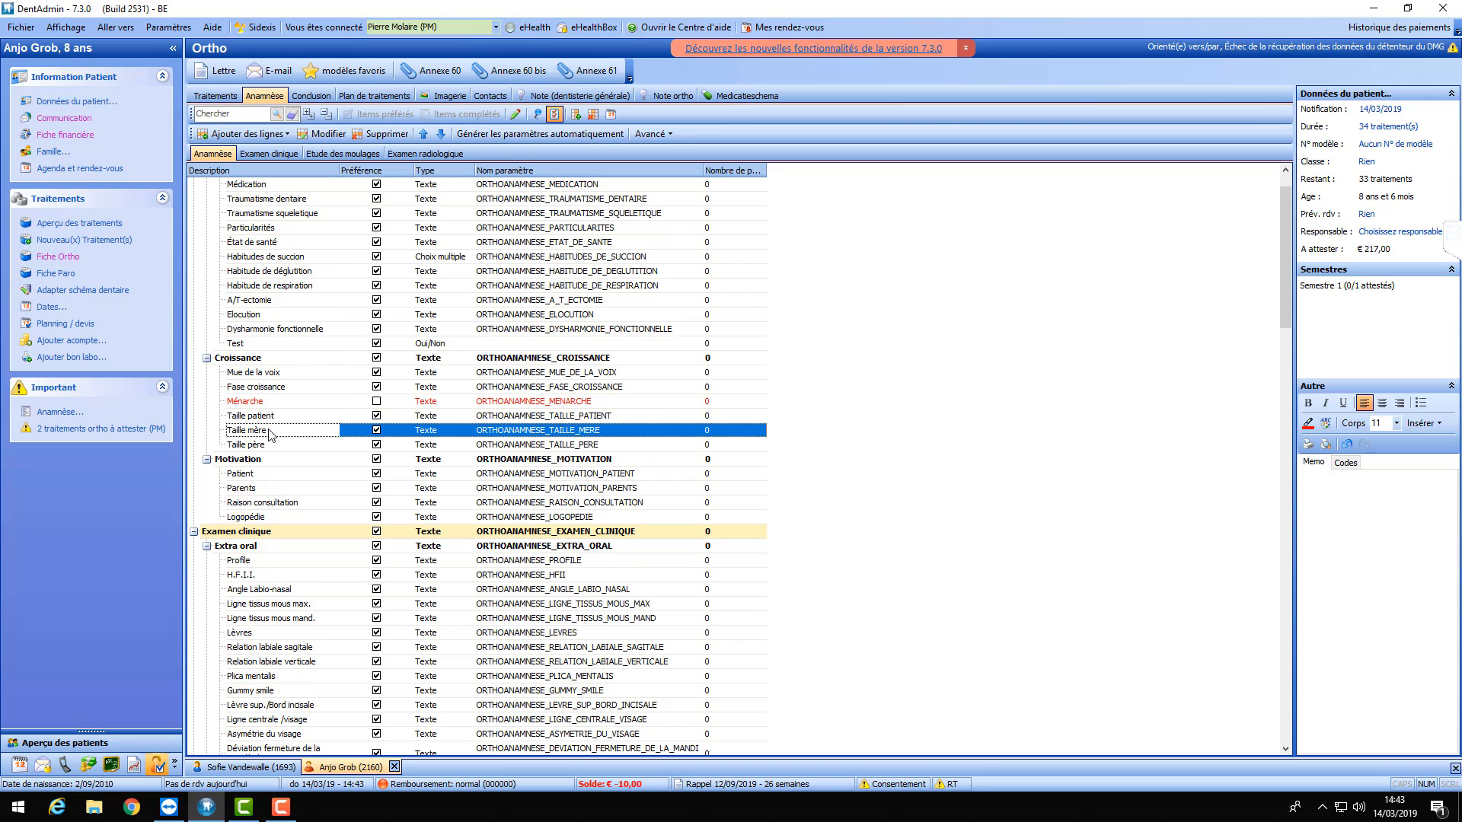
left_click(308, 417)
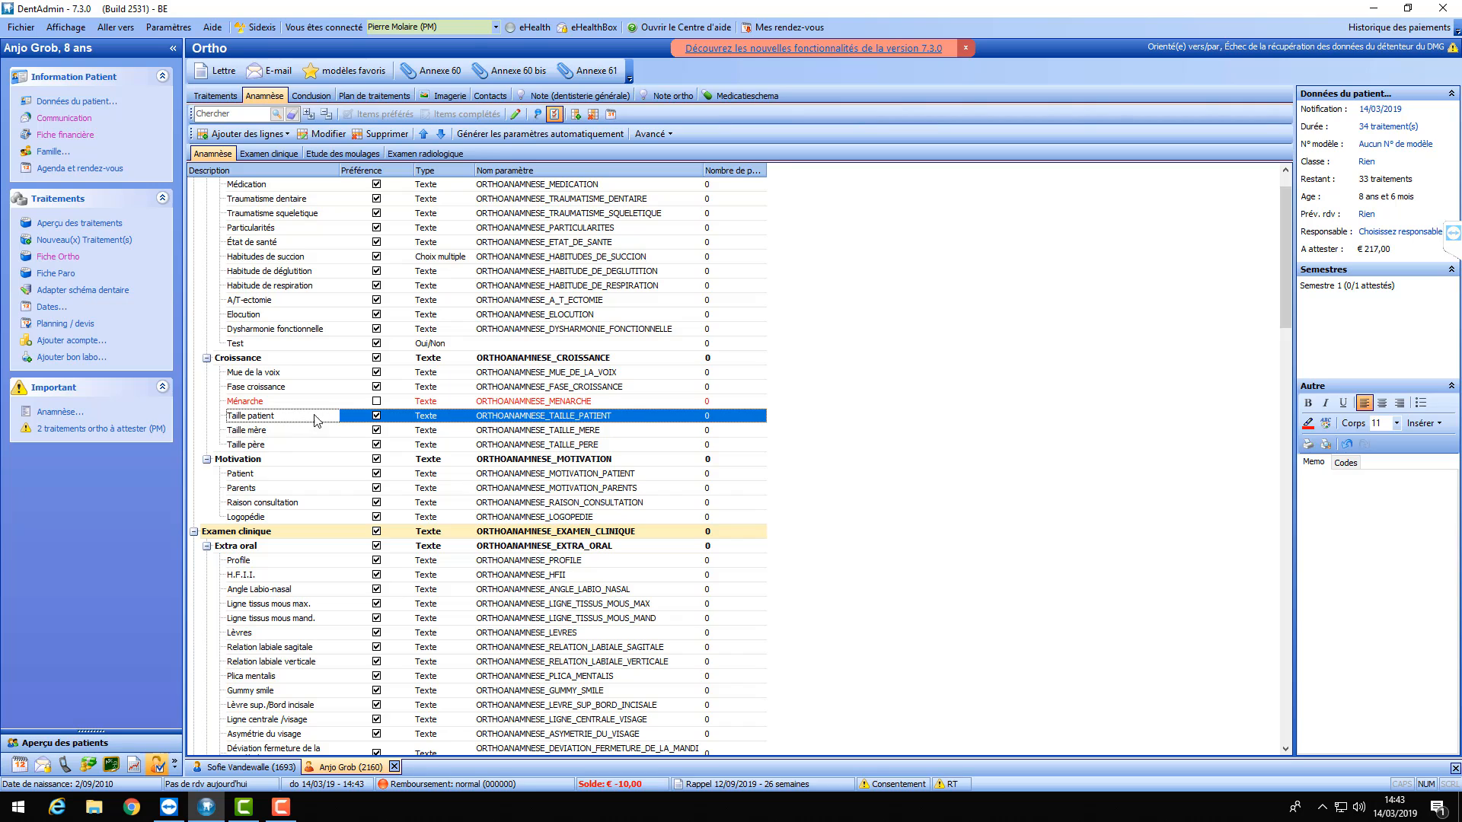
double_click(429, 420)
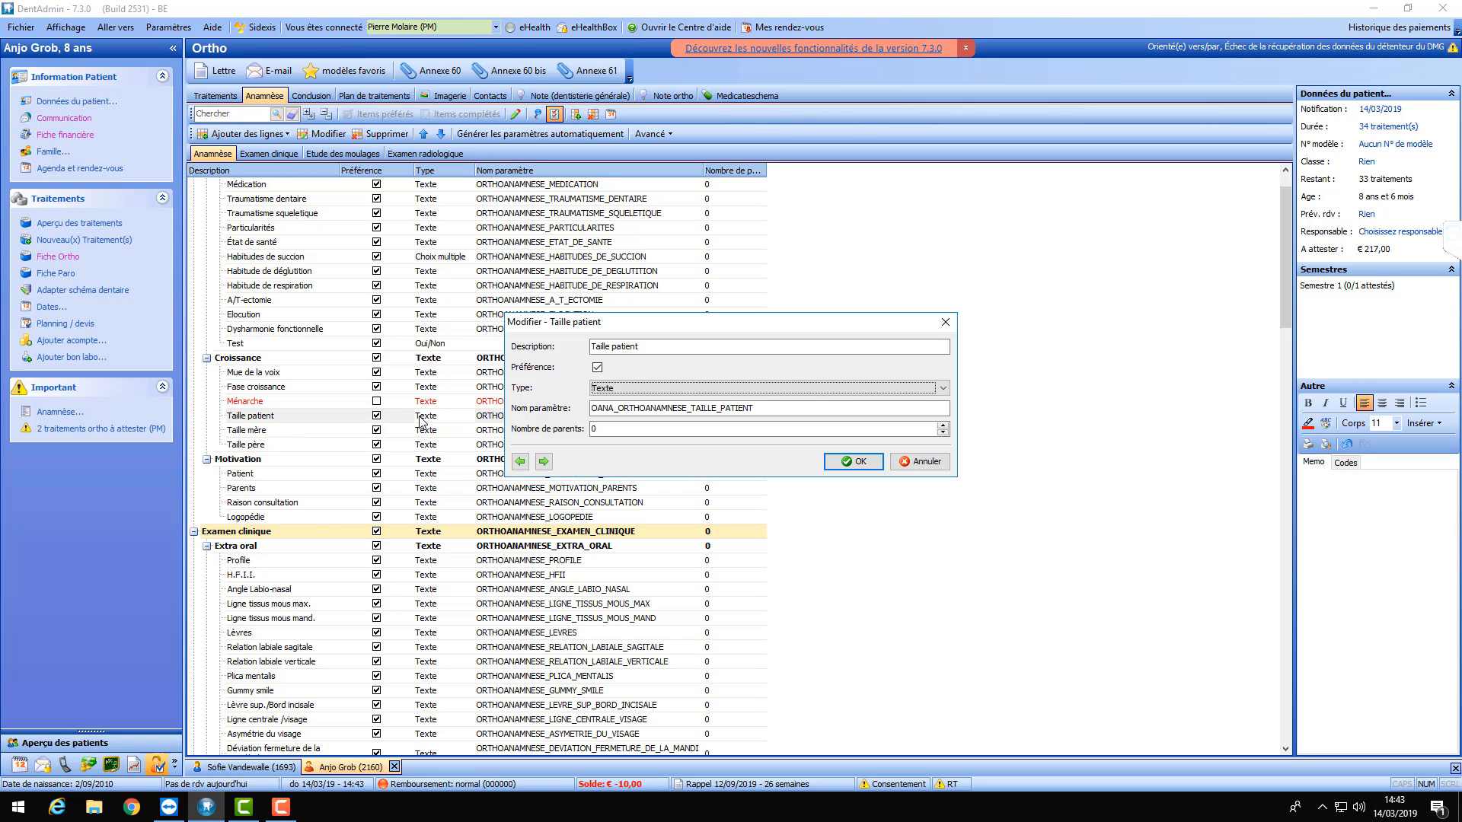
left_click(765, 388)
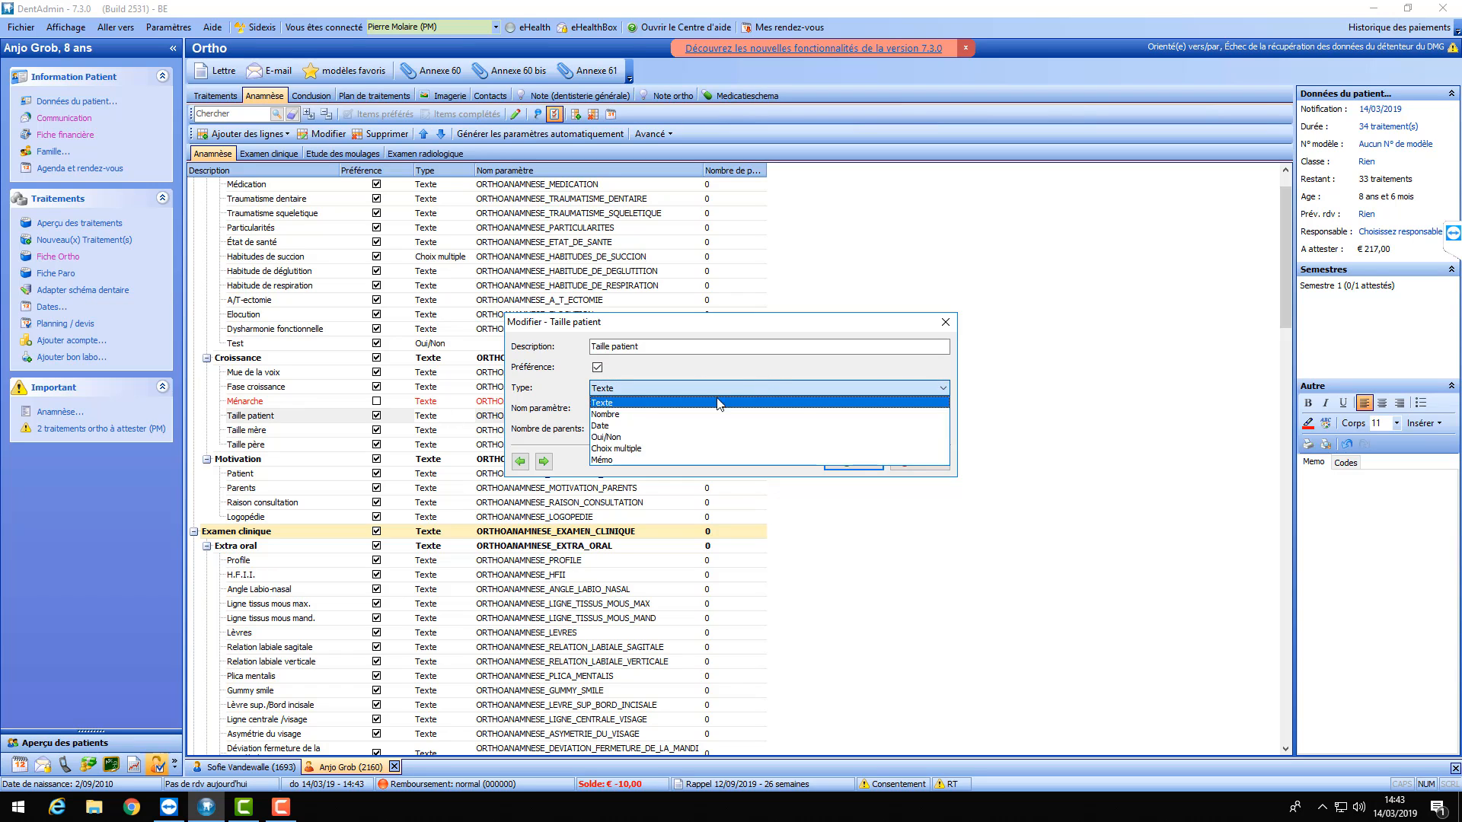
left_click(627, 415)
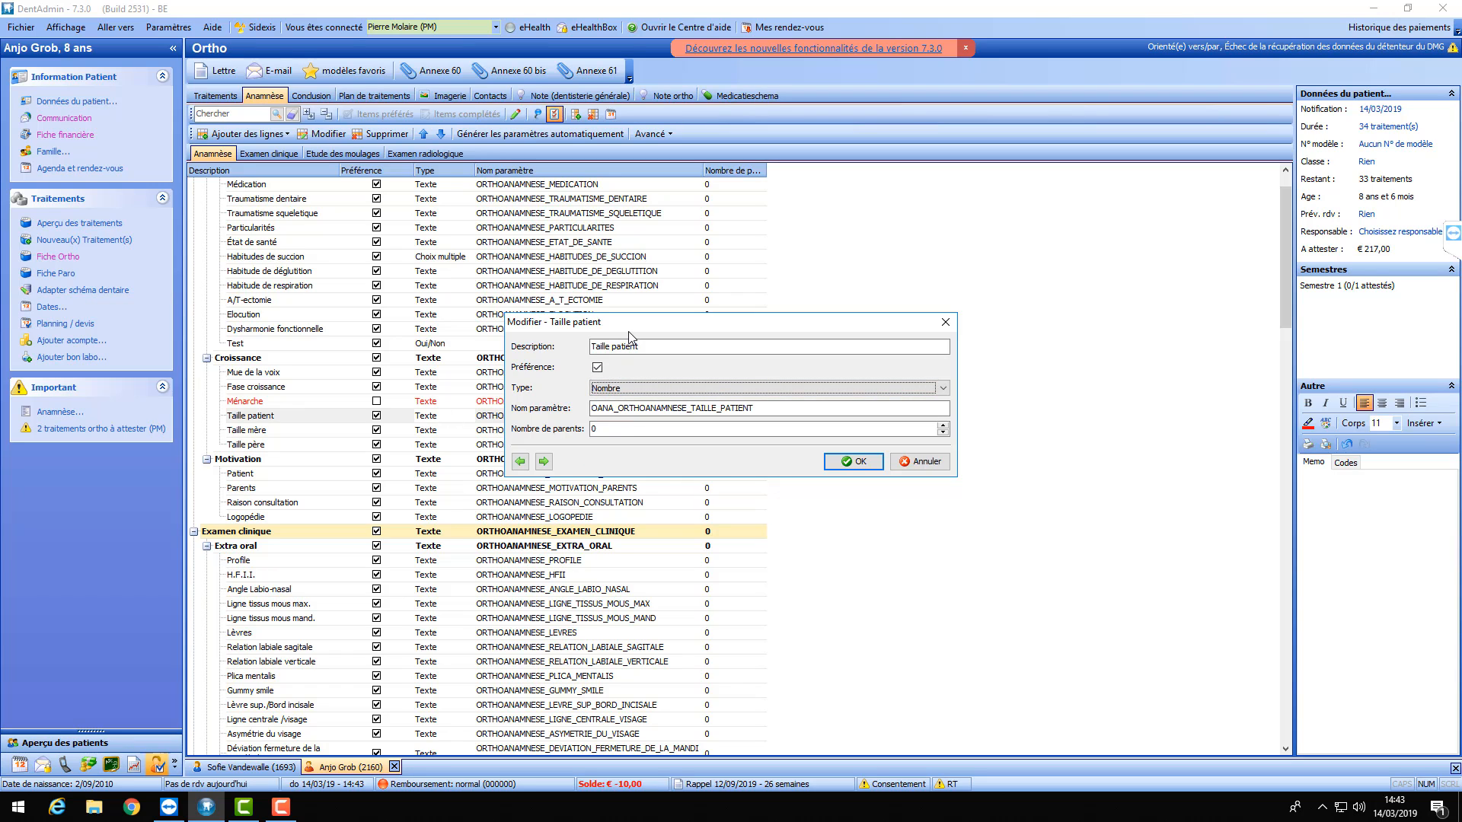
left_click(850, 464)
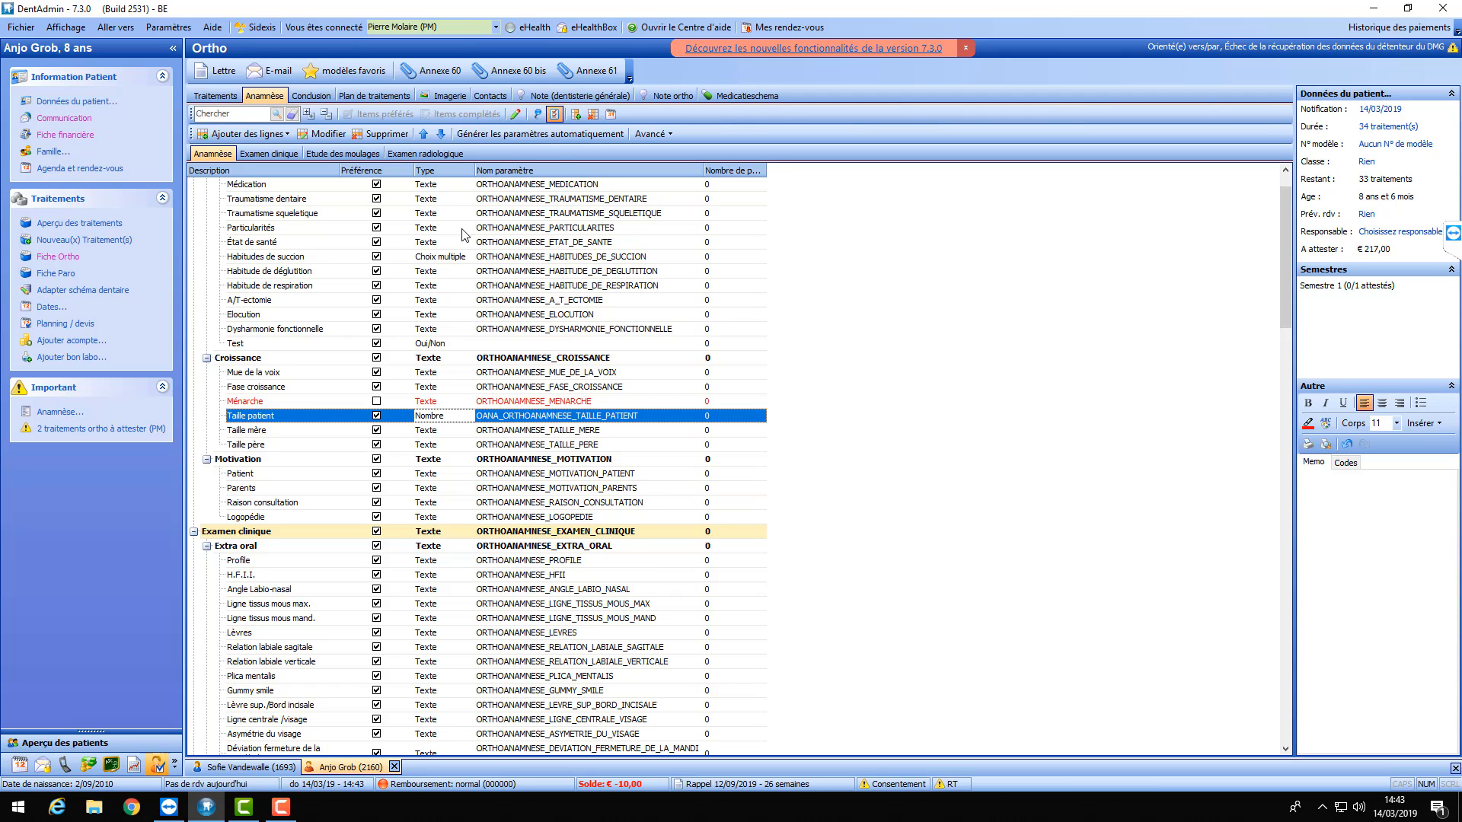
left_click(554, 114)
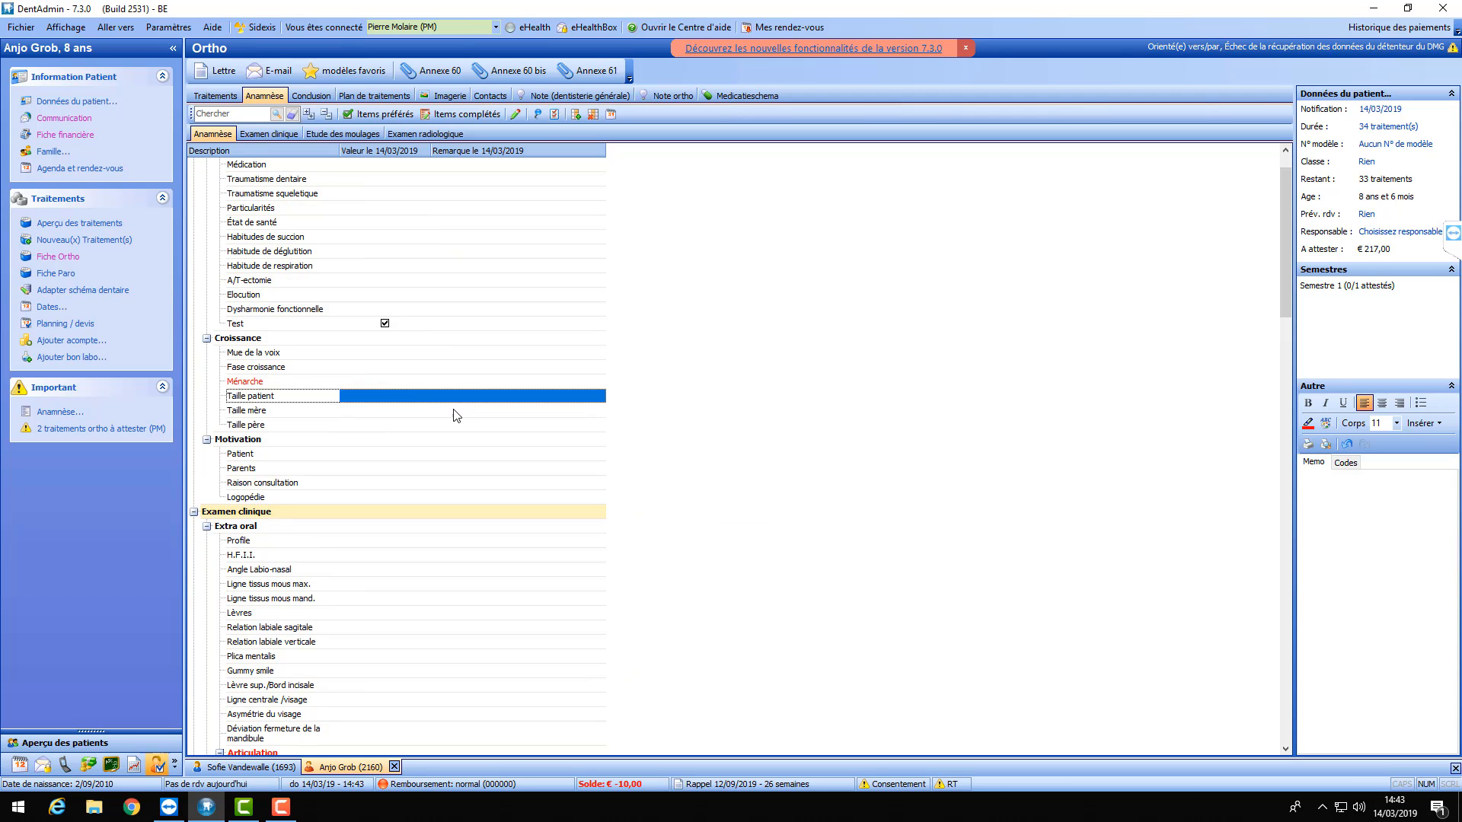
- Enter 151 as the patient's Taille patient value
left_click(401, 399)
left_click(401, 398)
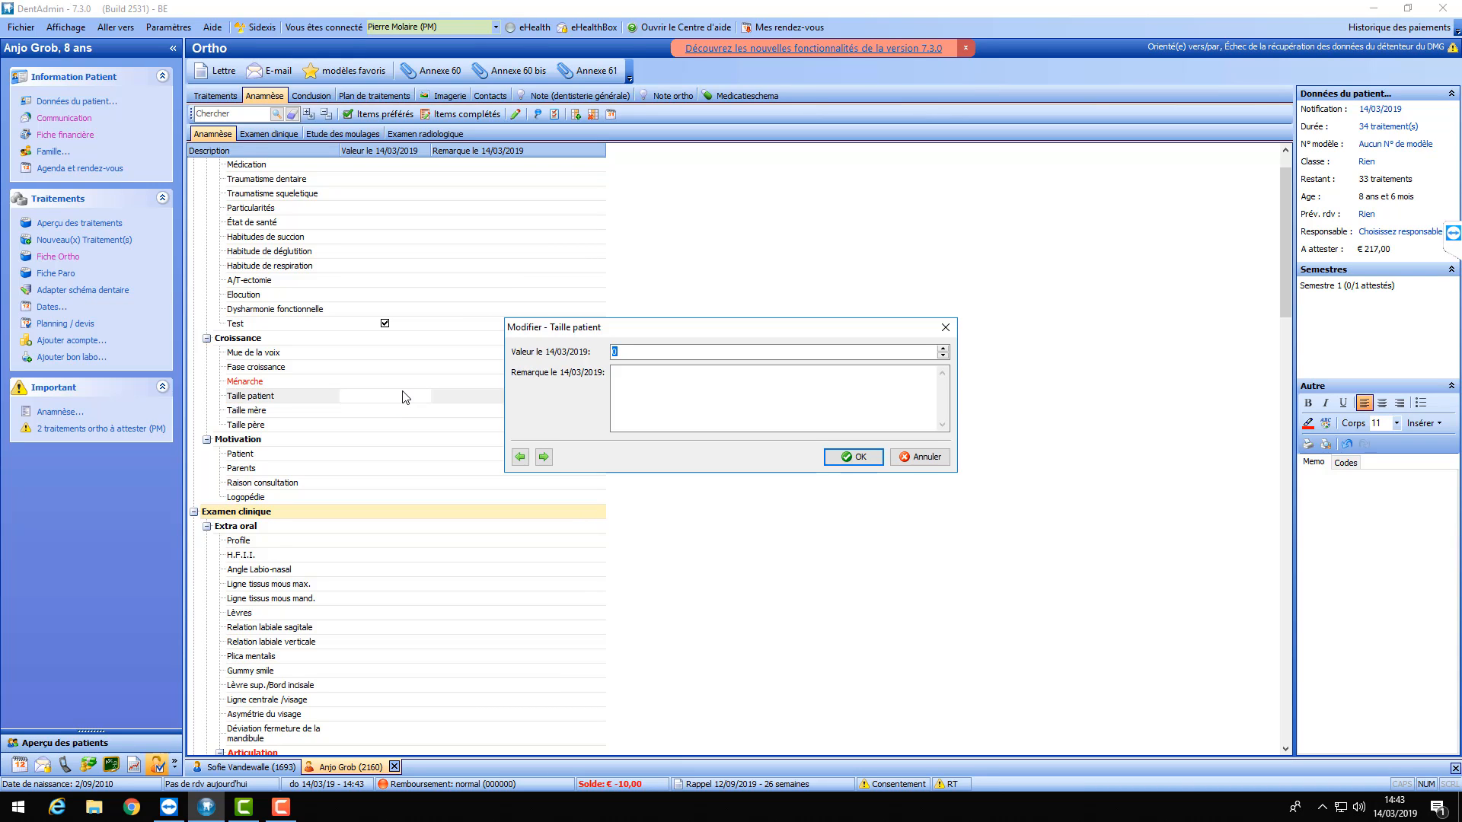
type("151")
left_click(856, 458)
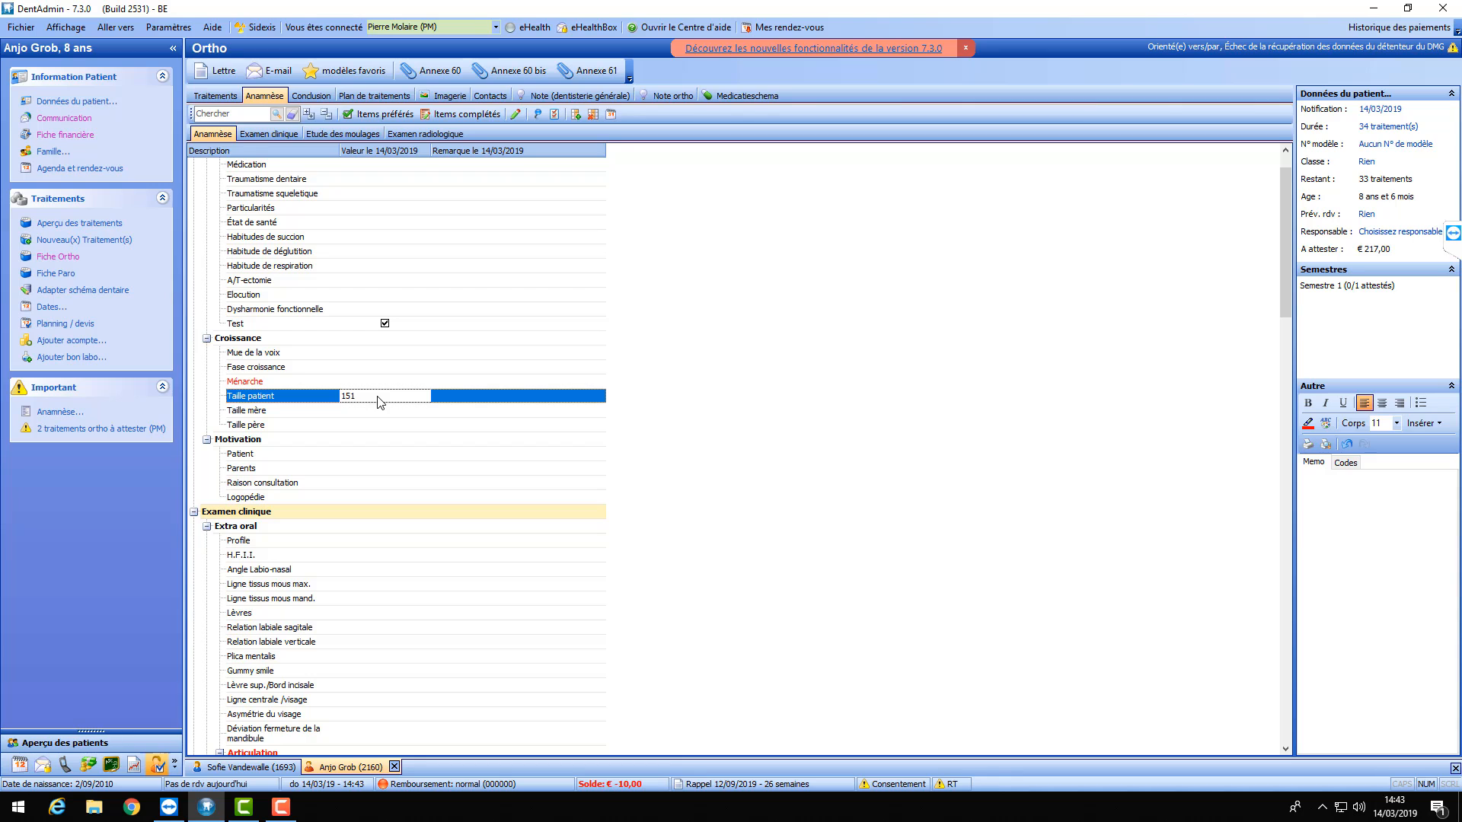
- Open the Historique and État de santé values and close both without changes
scroll(469, 318, "up", 1)
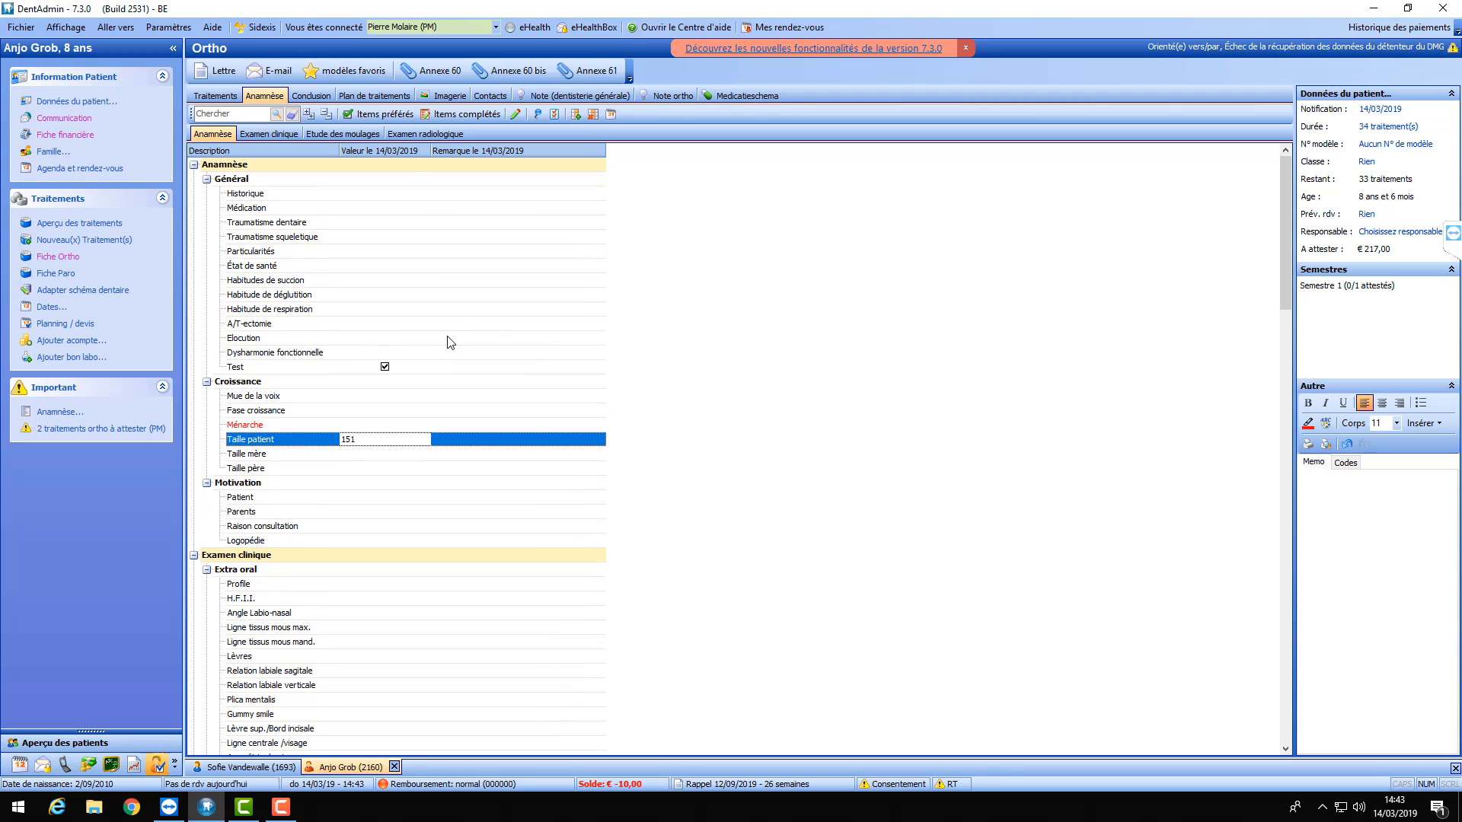
left_click(383, 195)
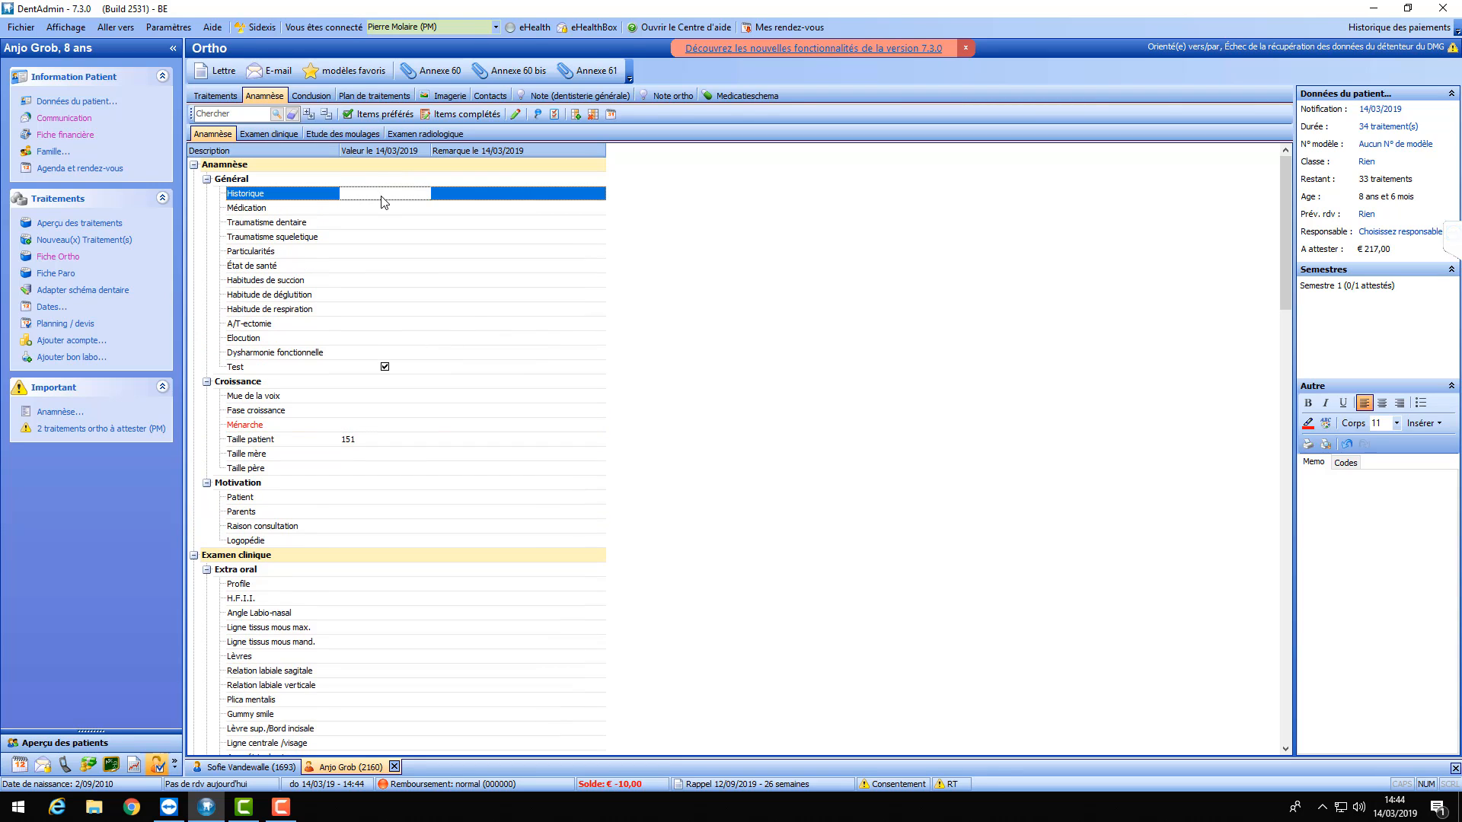
double_click(382, 199)
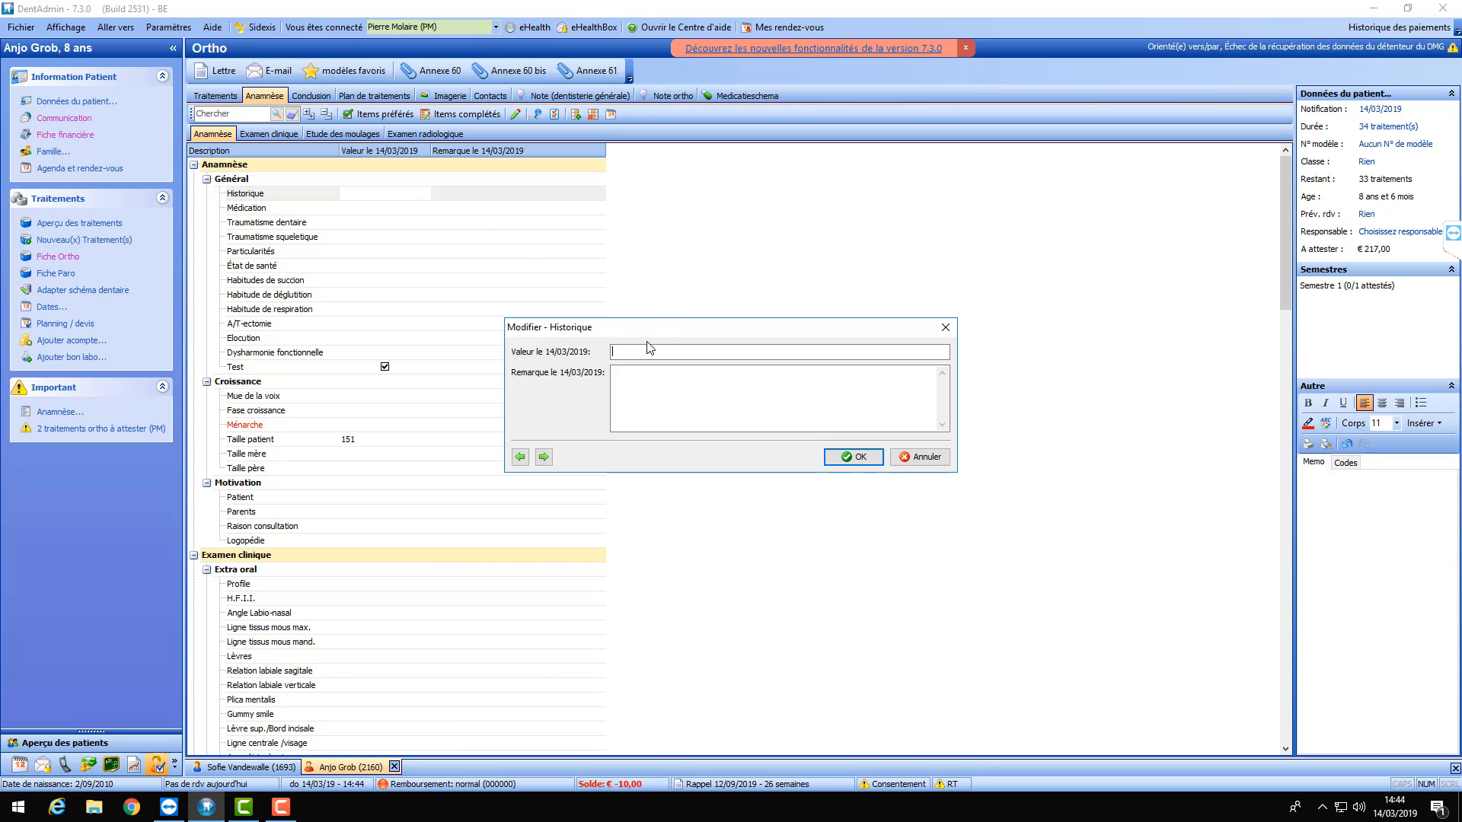
key("Escape")
left_click(398, 208)
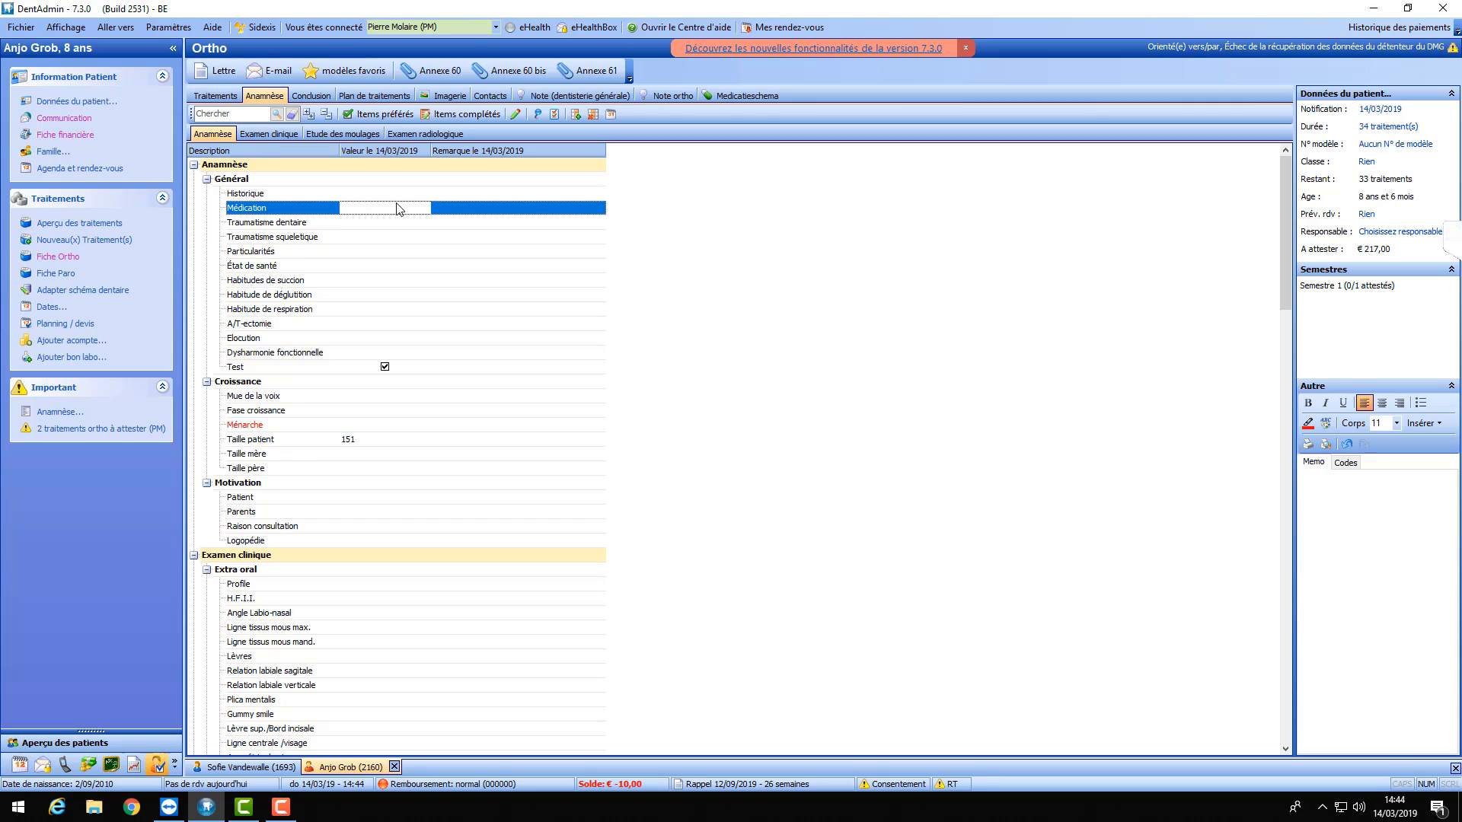
left_click(385, 224)
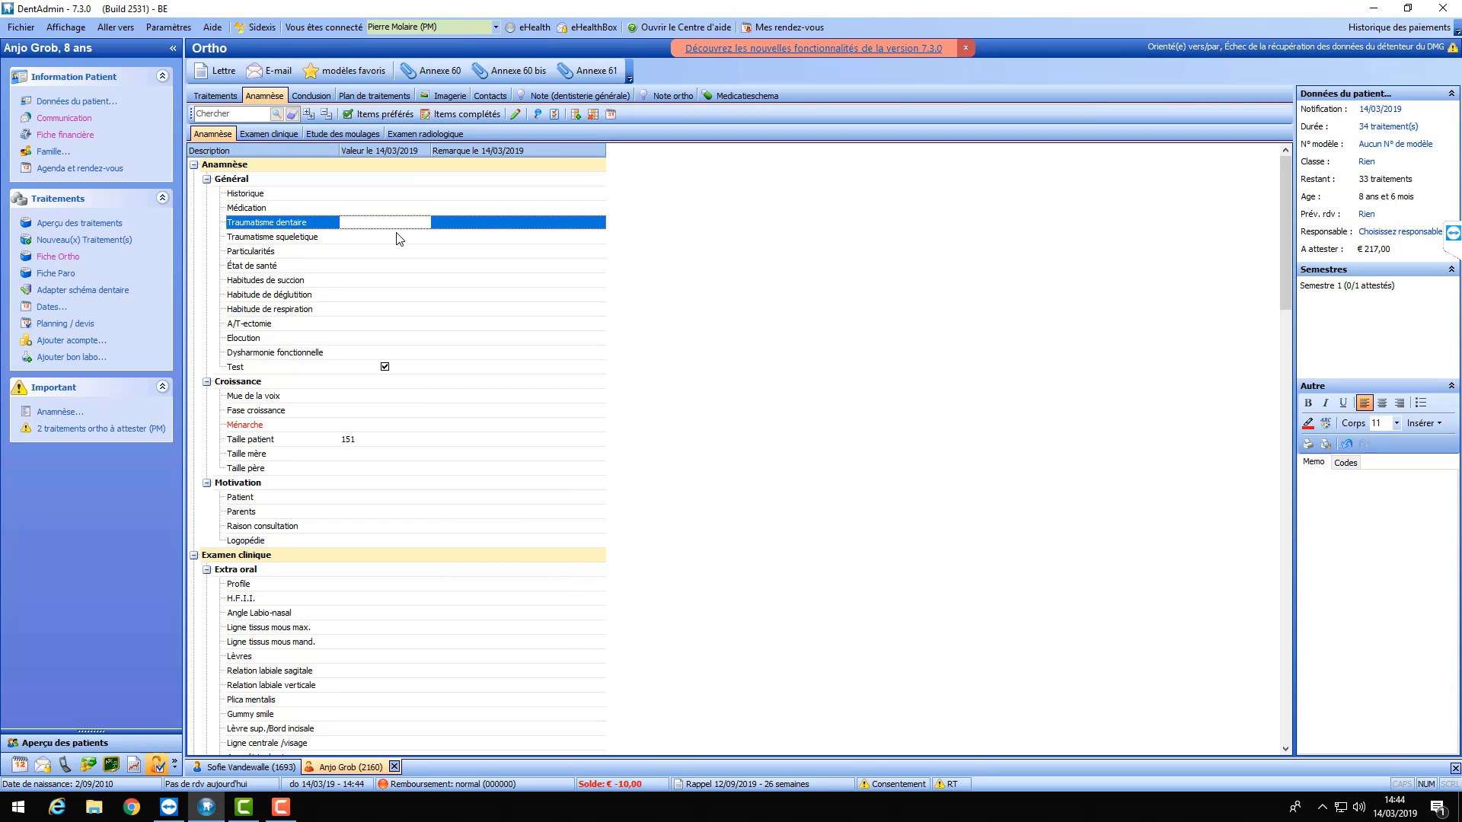
left_click(390, 239)
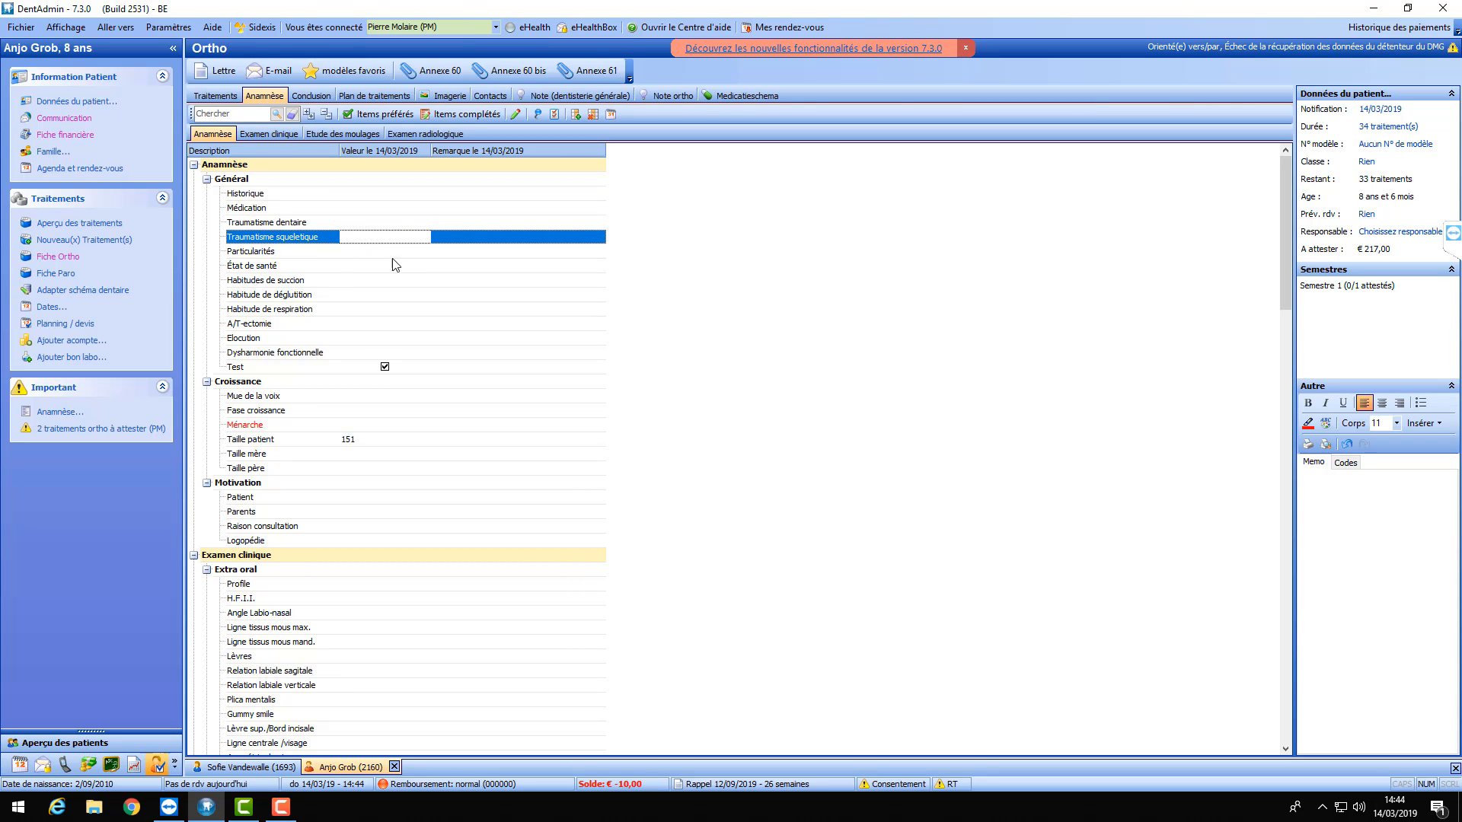
left_click(392, 253)
left_click(394, 268)
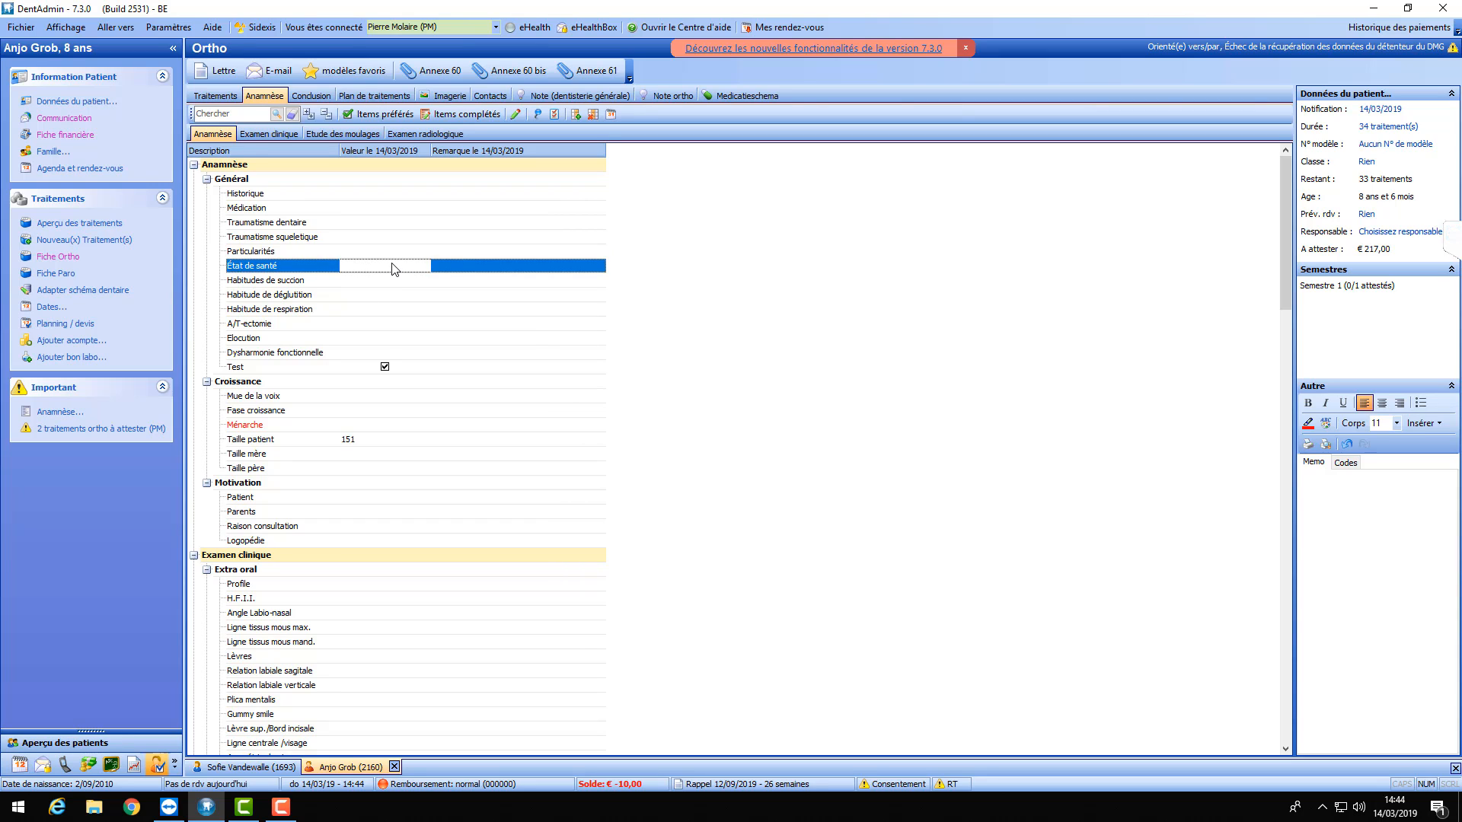
double_click(393, 268)
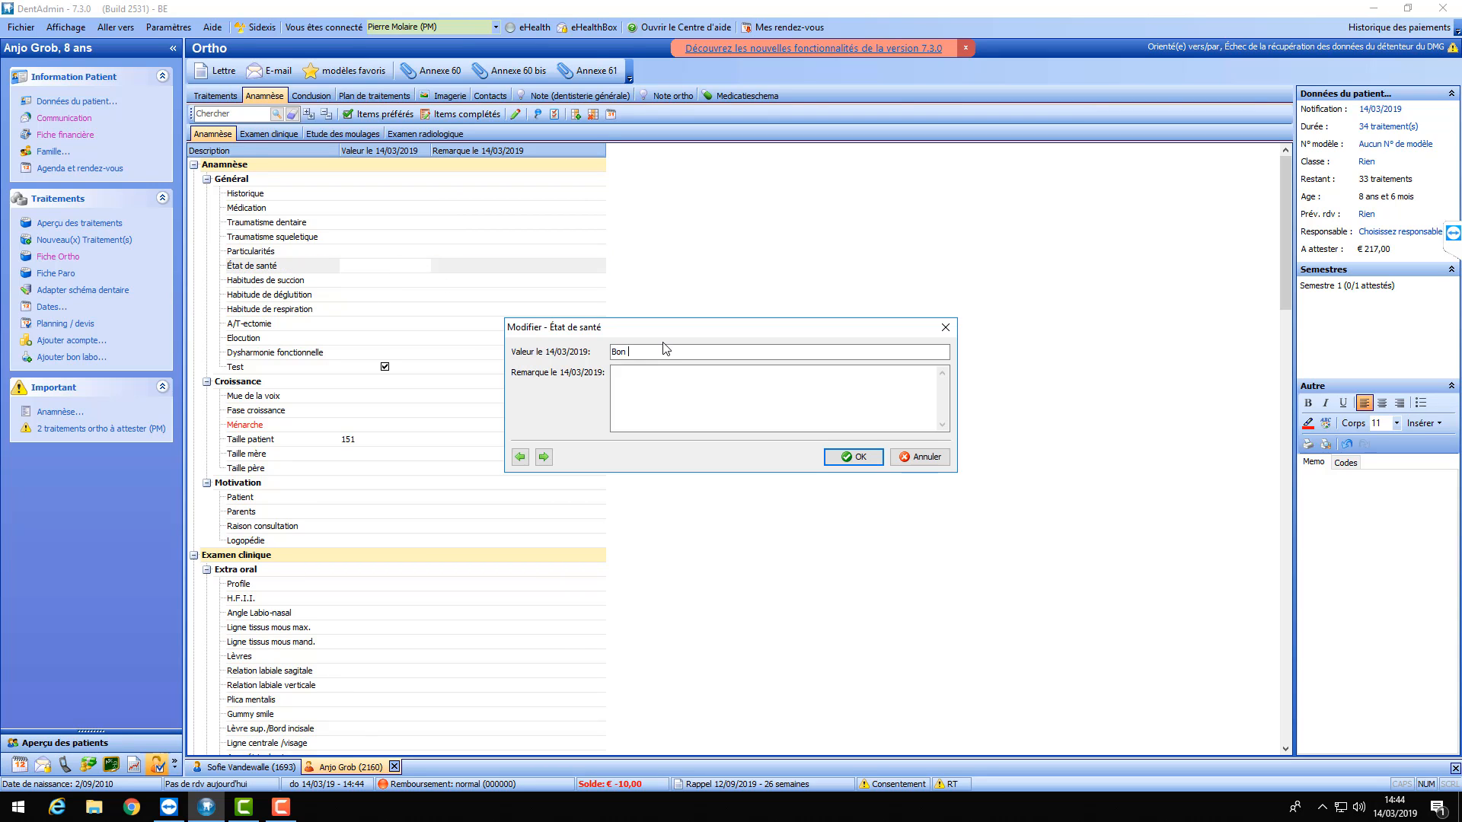
left_click(946, 327)
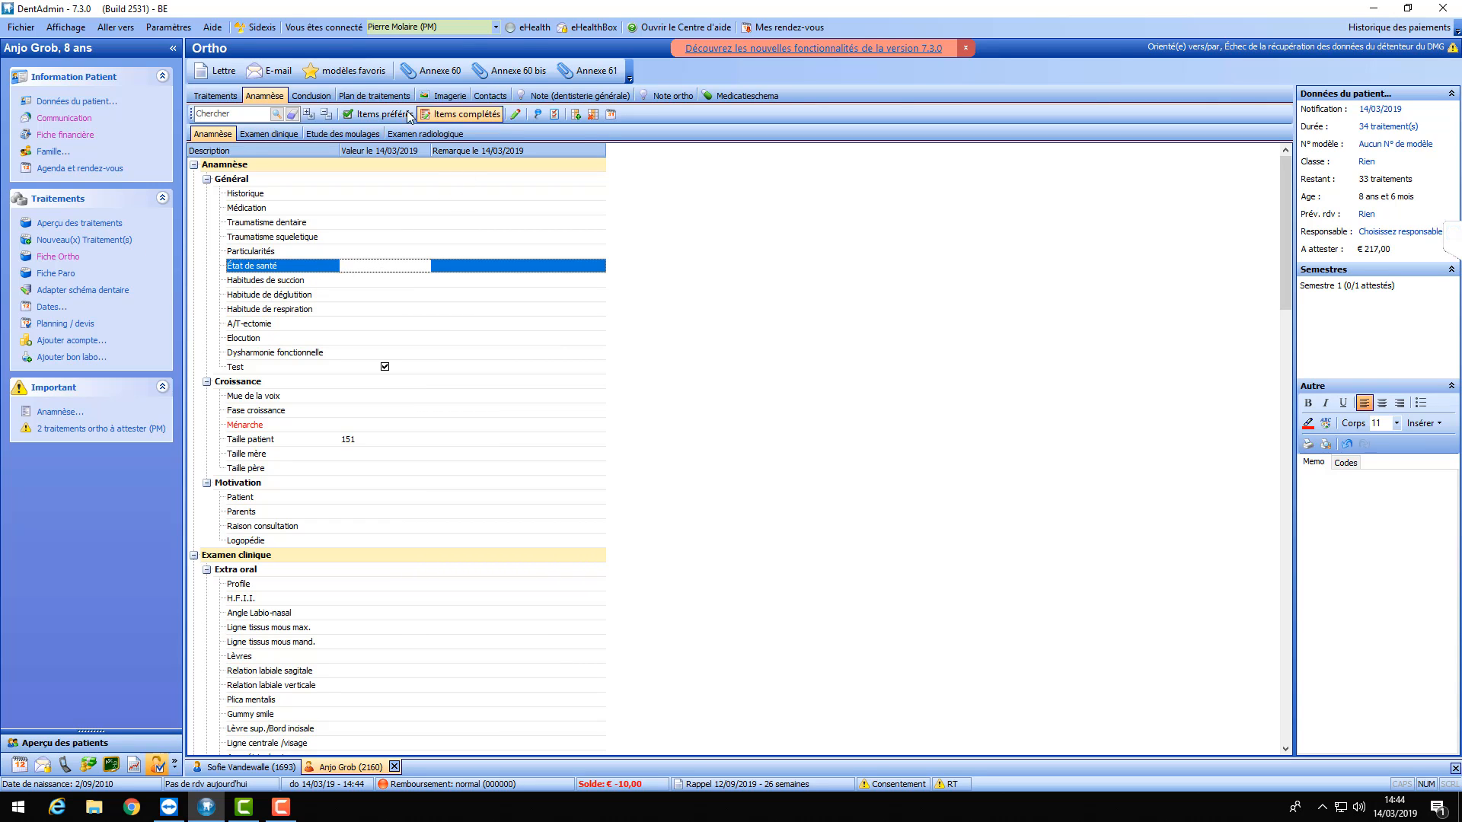
- Change État de santé's item type to Choix multiple and return to the patient values
left_click(555, 115)
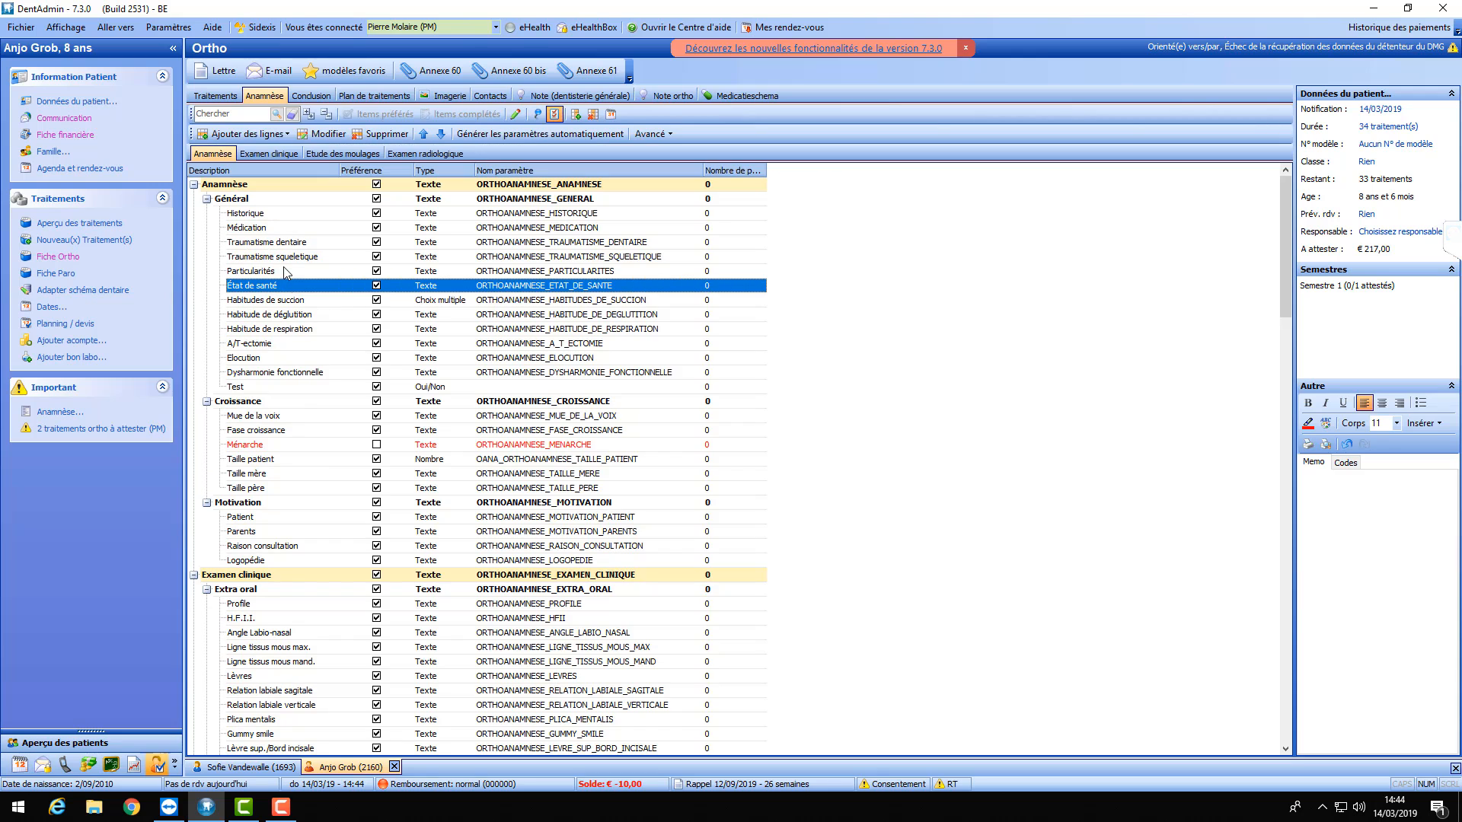
double_click(436, 288)
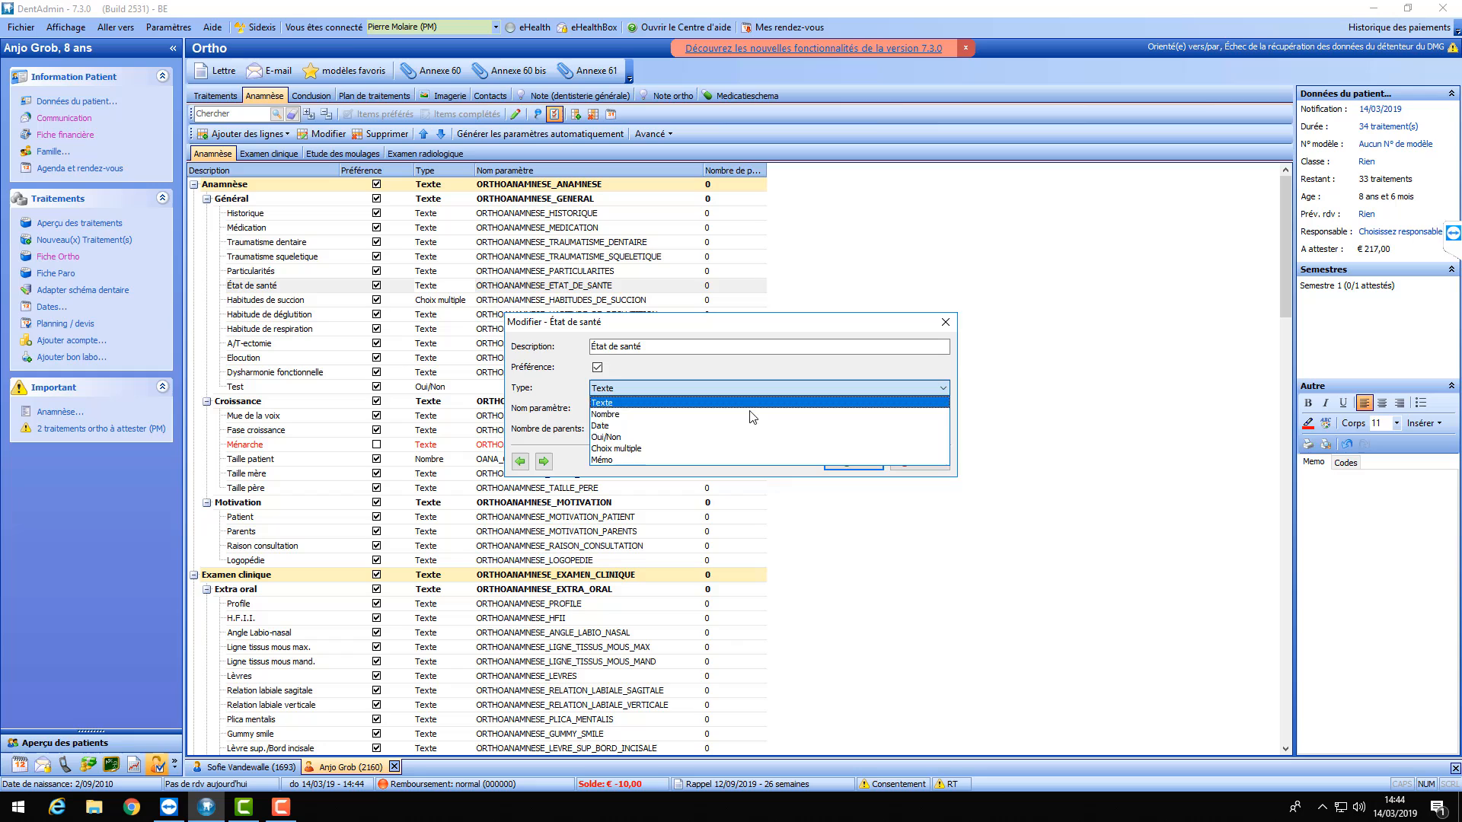
left_click(655, 448)
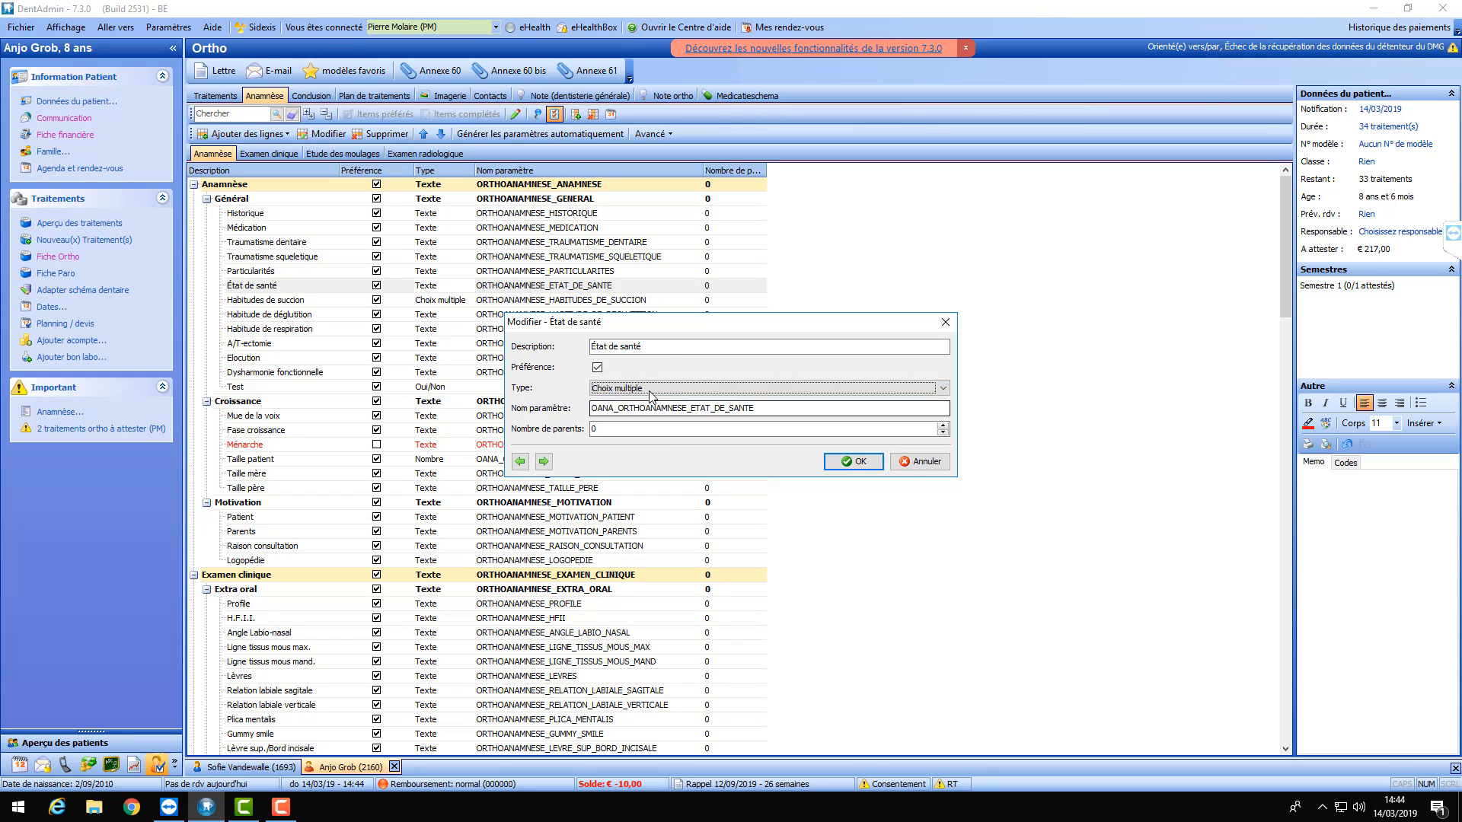
left_click(863, 470)
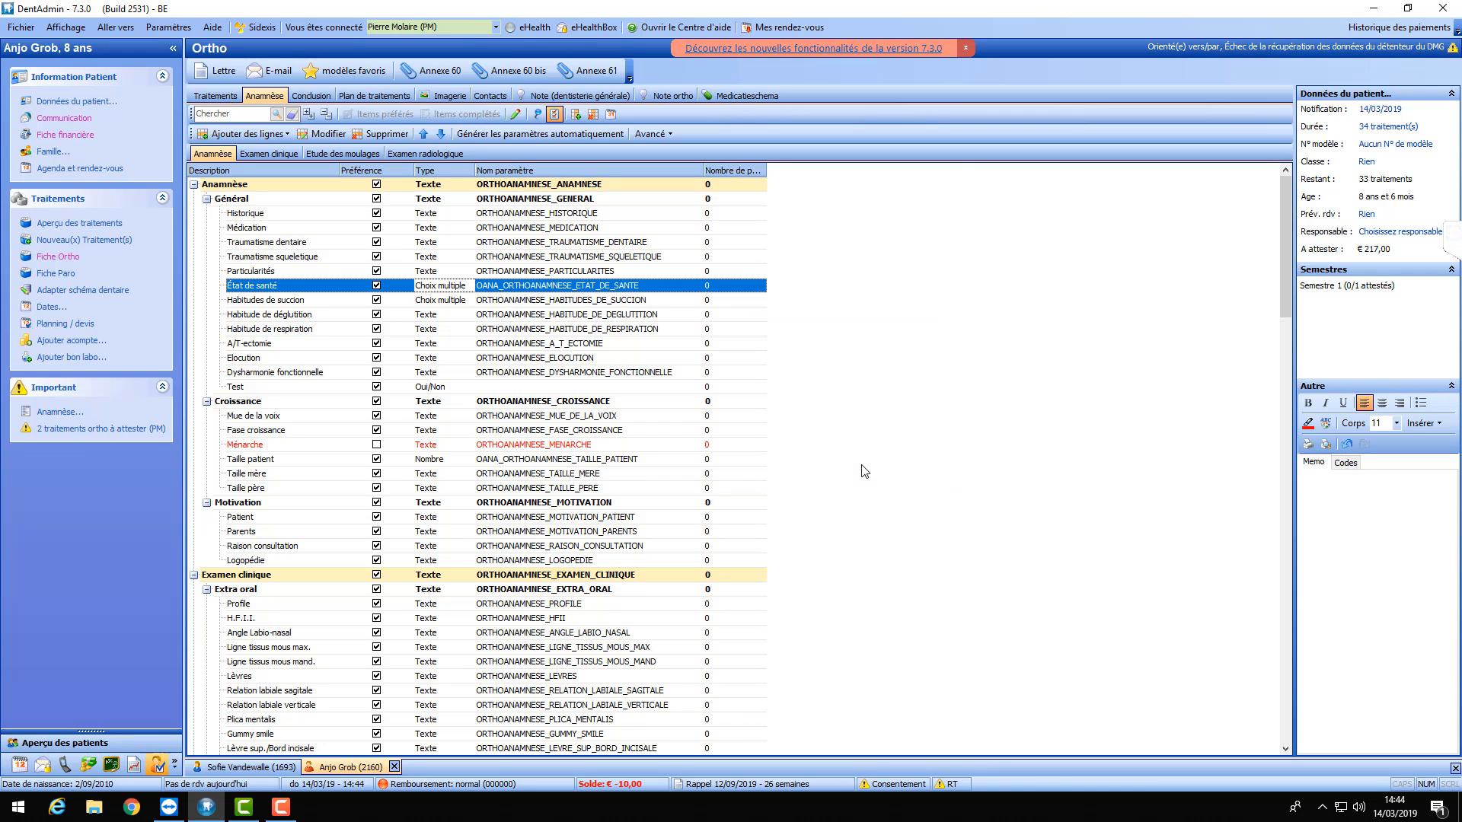
left_click(555, 114)
- Save Bon santé and Halitose as reusable État de santé choices
double_click(382, 273)
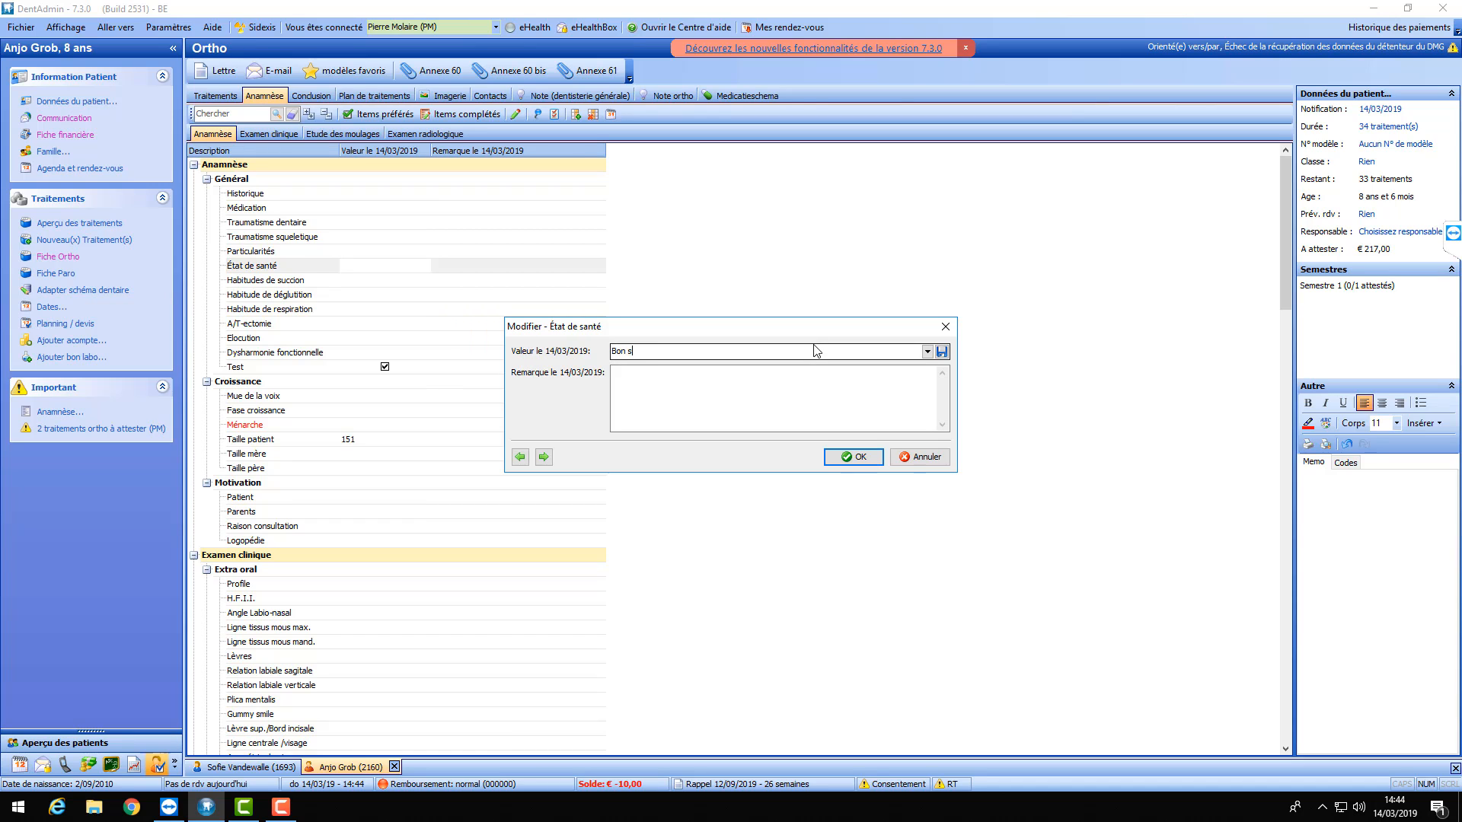
left_click(941, 351)
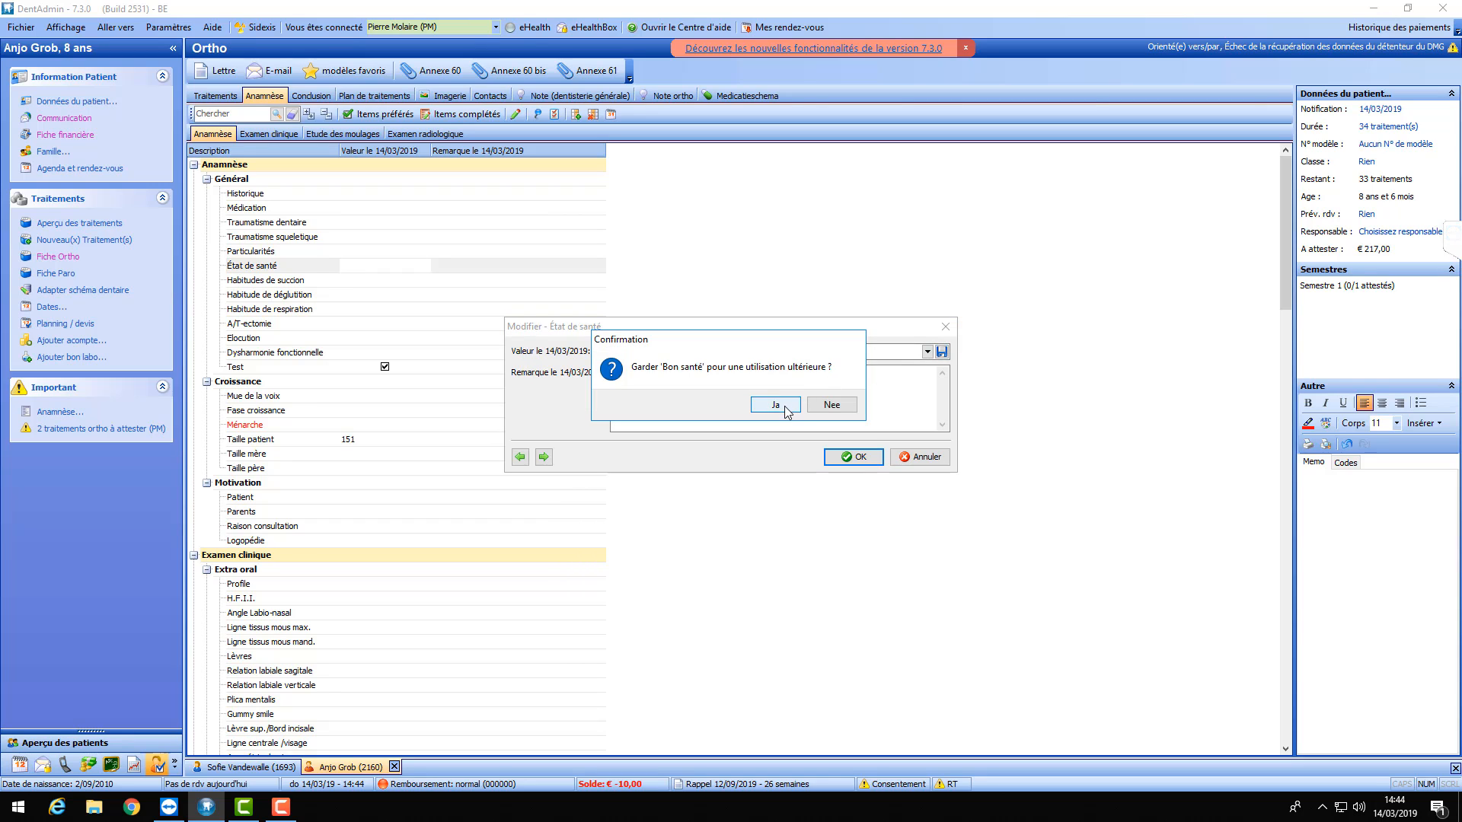
left_click(799, 402)
left_click(927, 351)
left_click(708, 365)
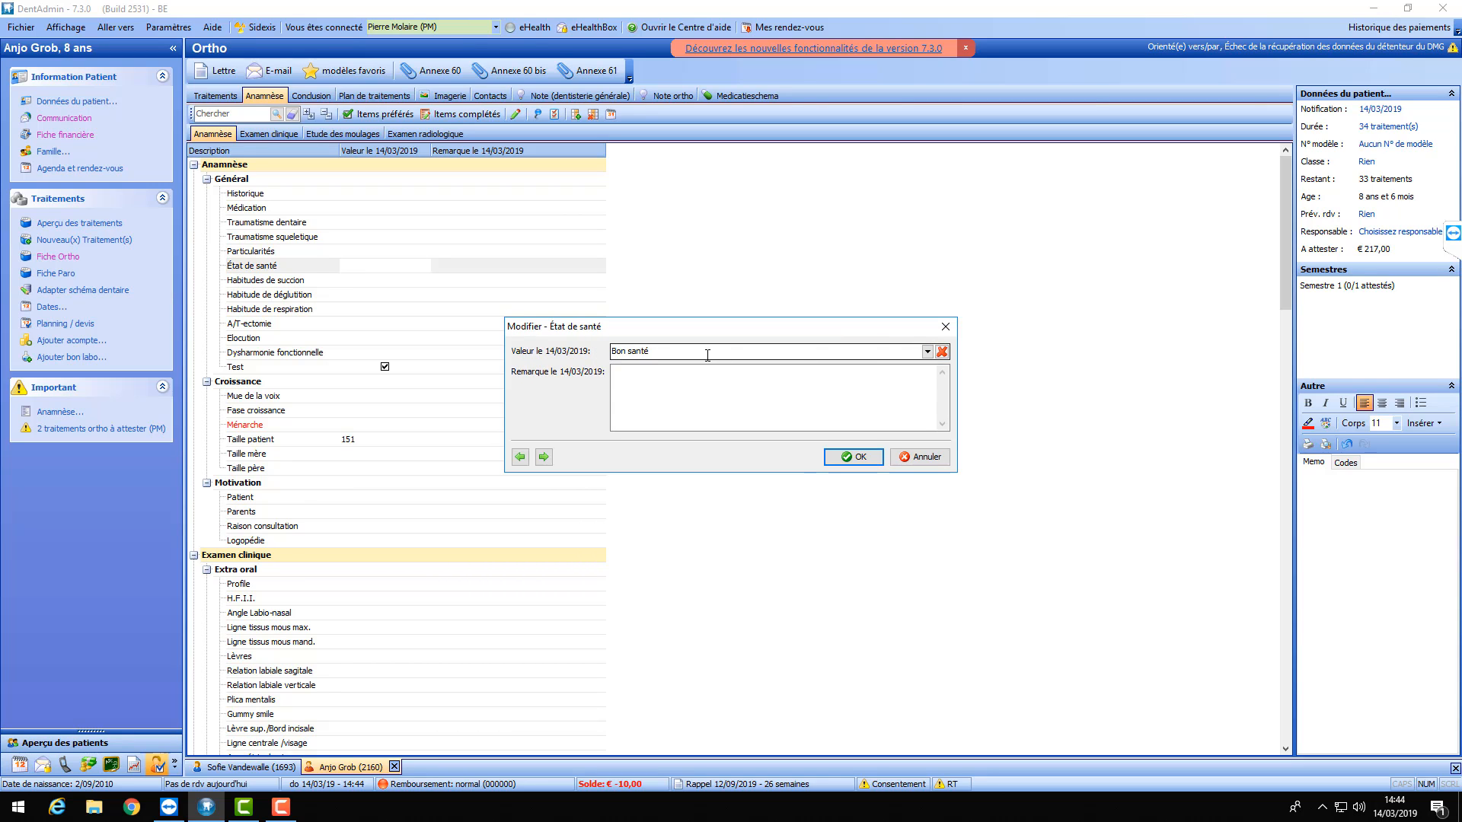
type("Halitose")
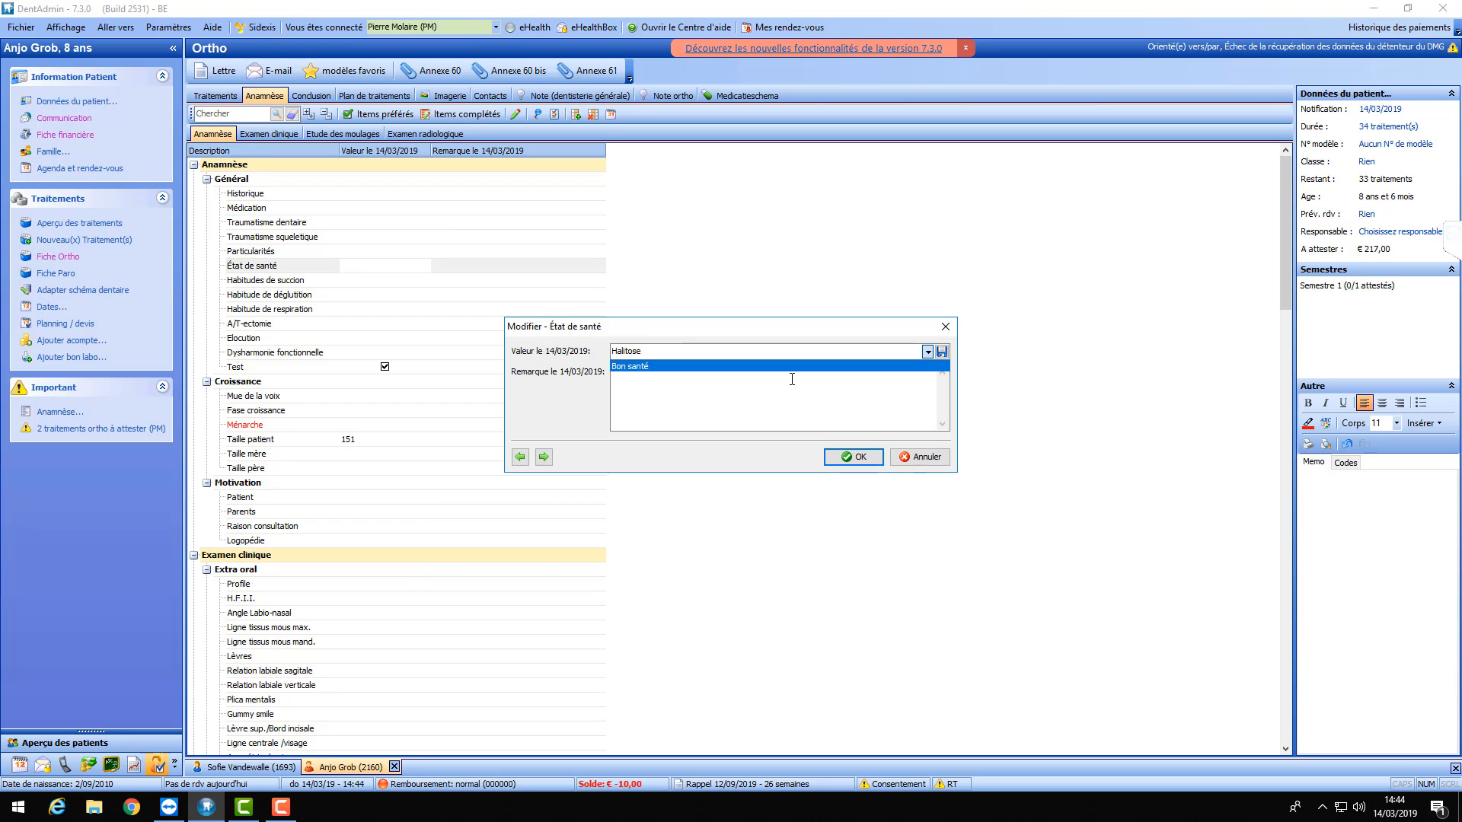
left_click(942, 351)
left_click(776, 405)
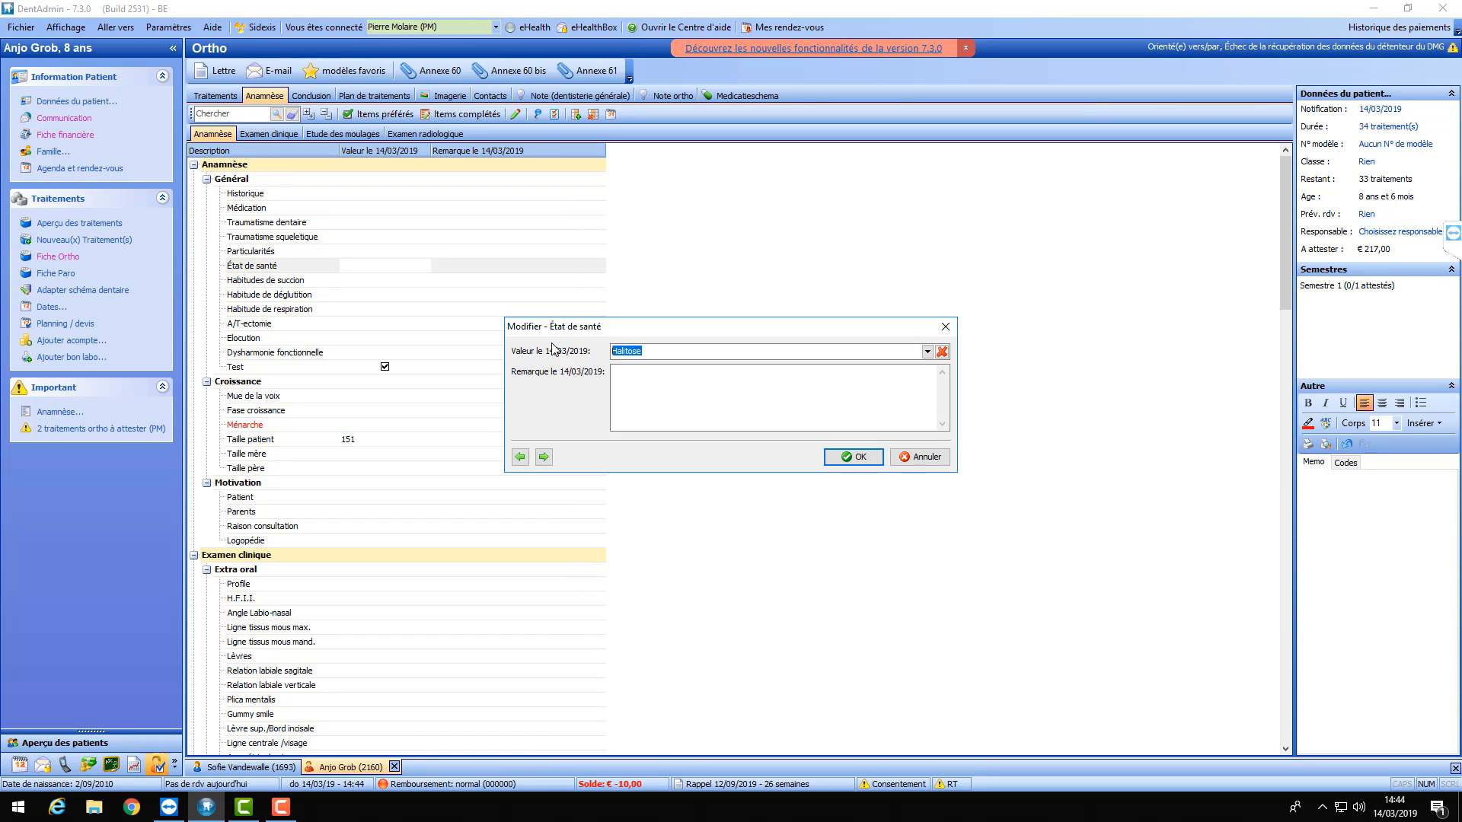
- Save Gingcivites as a reusable health-state choice and confirm the entry
type("N")
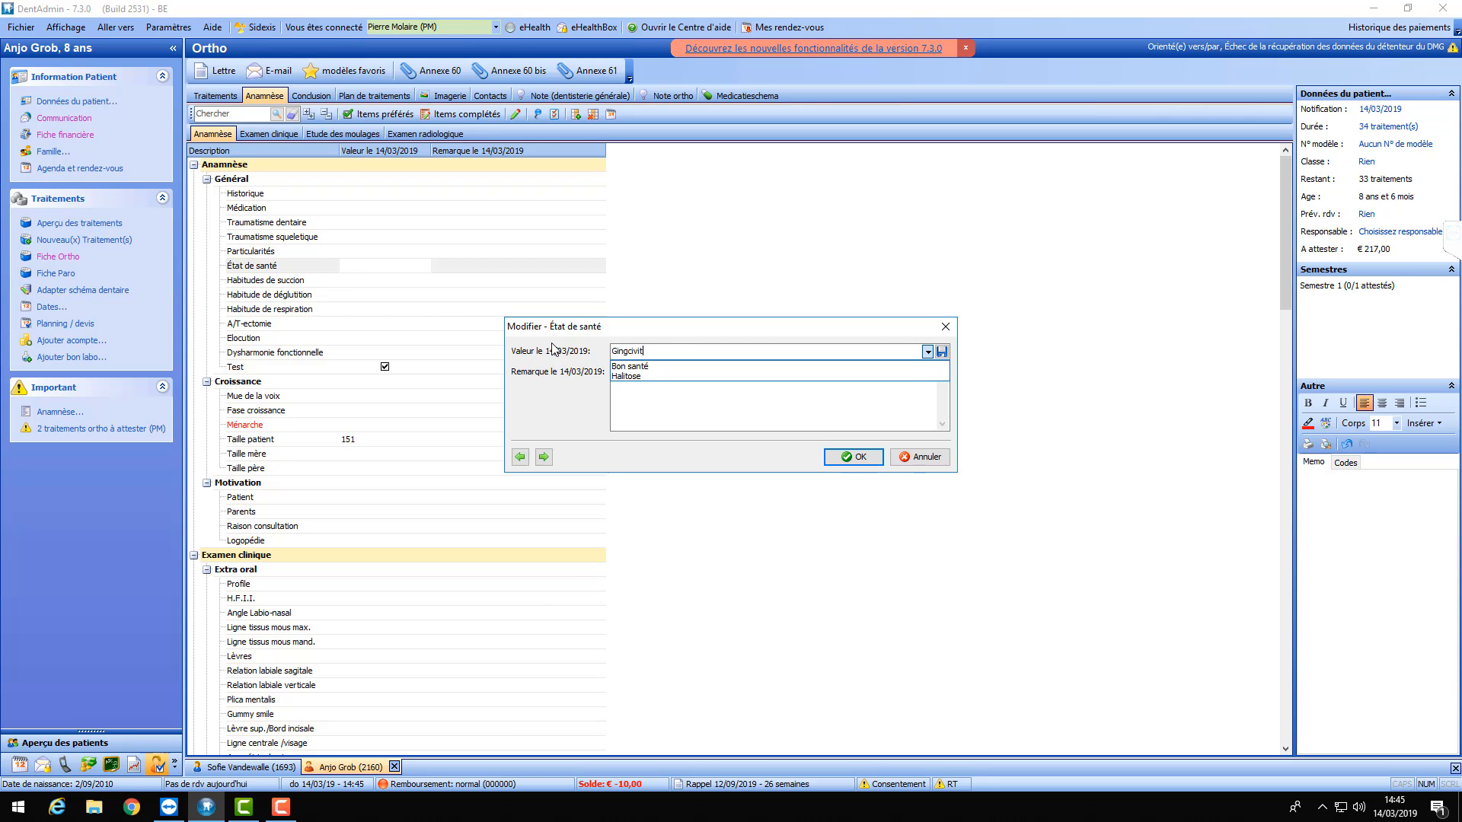
type("es")
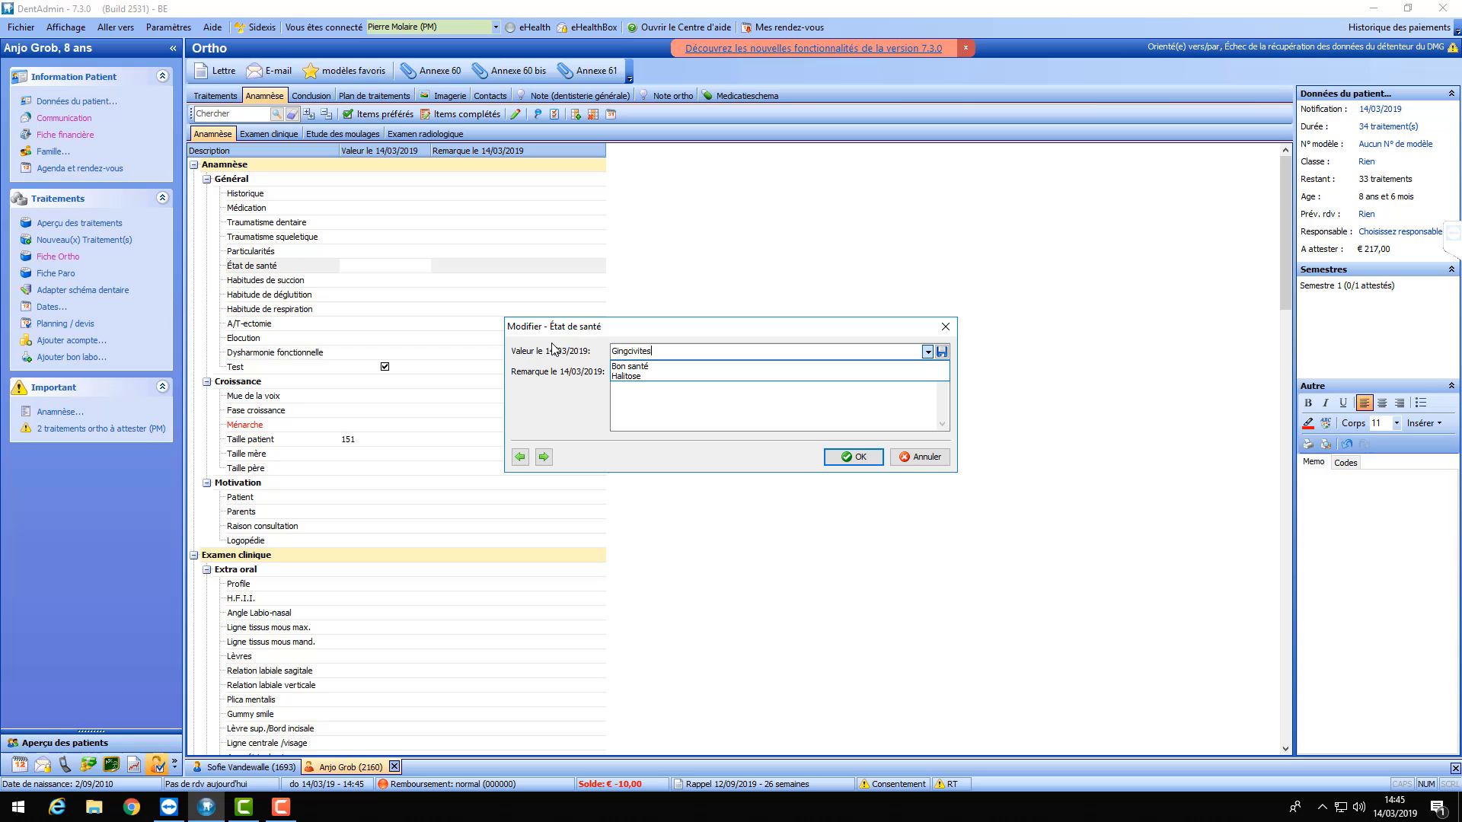
left_click(941, 351)
left_click(778, 400)
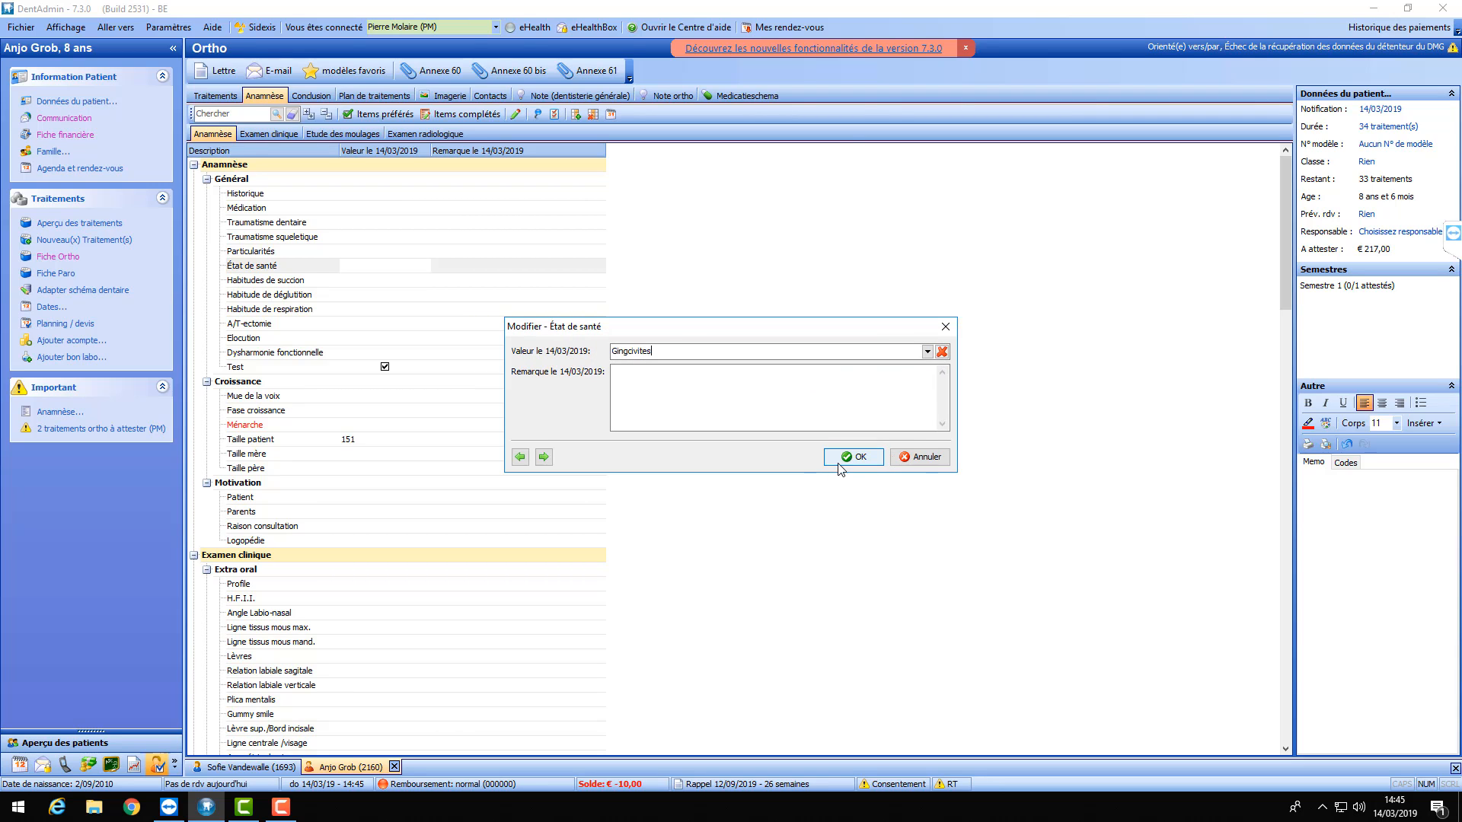
left_click(862, 458)
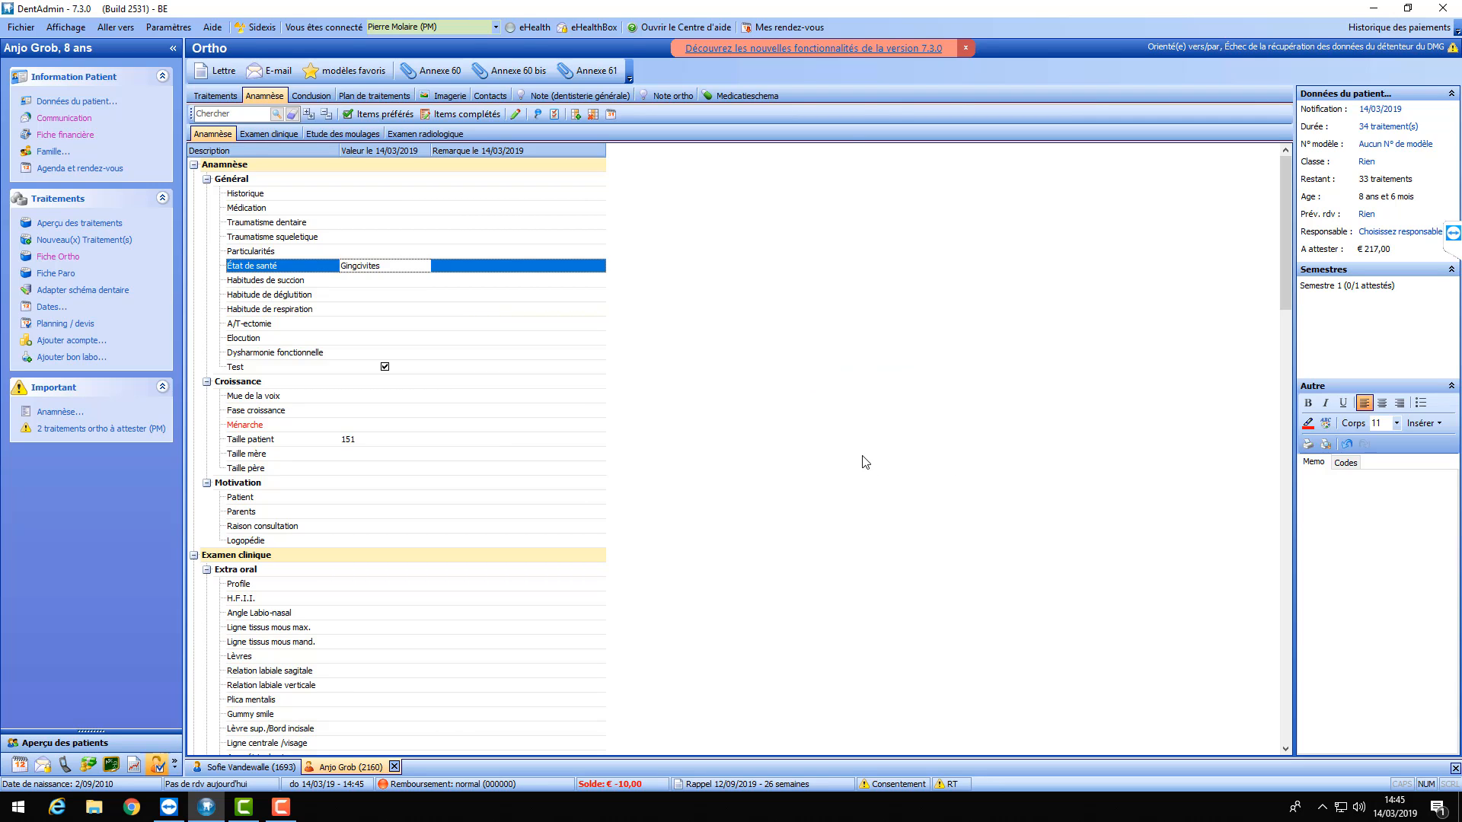
- Reopen État de santé and set its value to Bon santé from the saved list
double_click(393, 271)
left_click(927, 352)
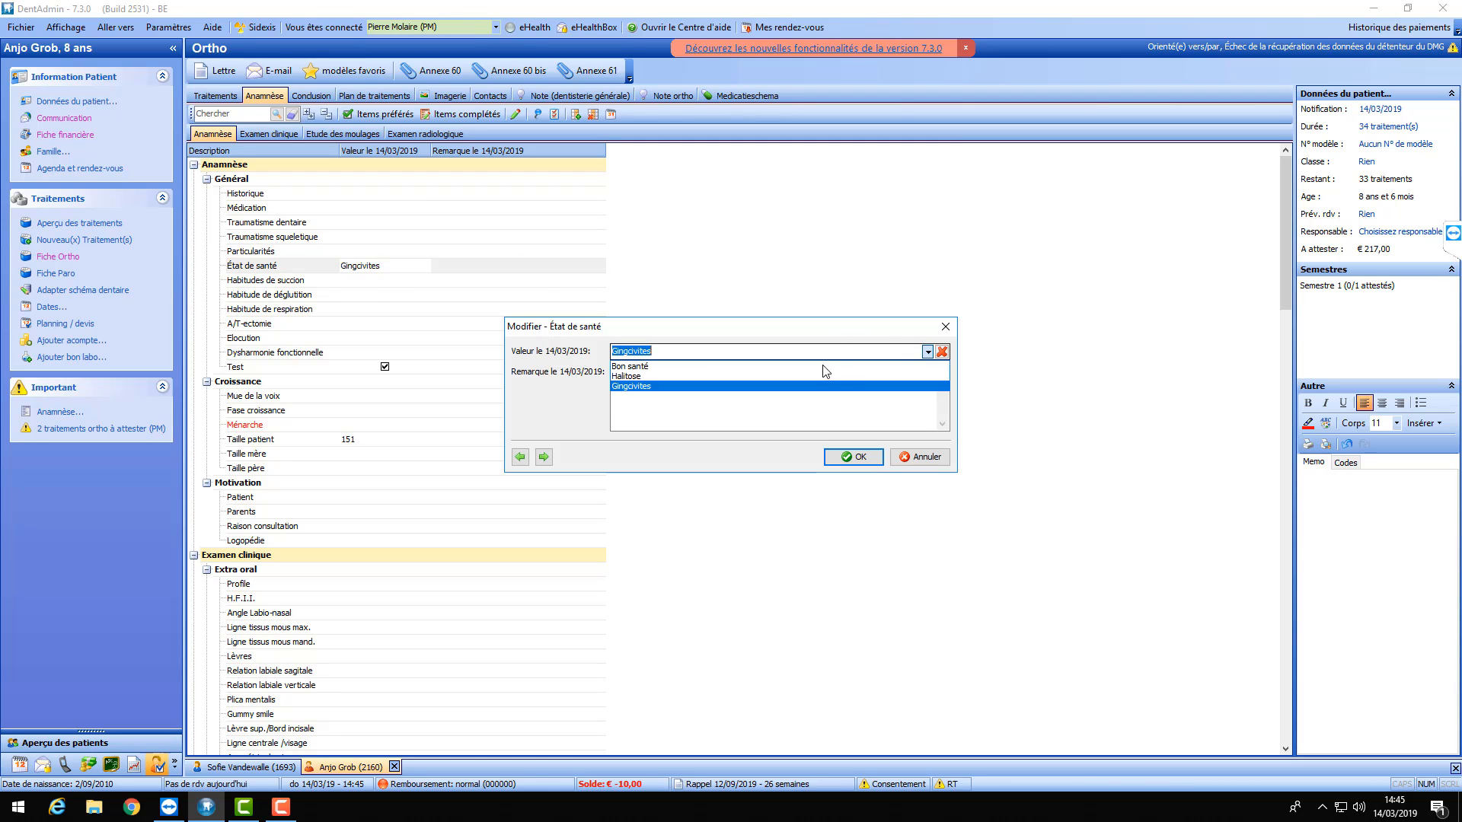
left_click(826, 373)
left_click(928, 351)
left_click(797, 375)
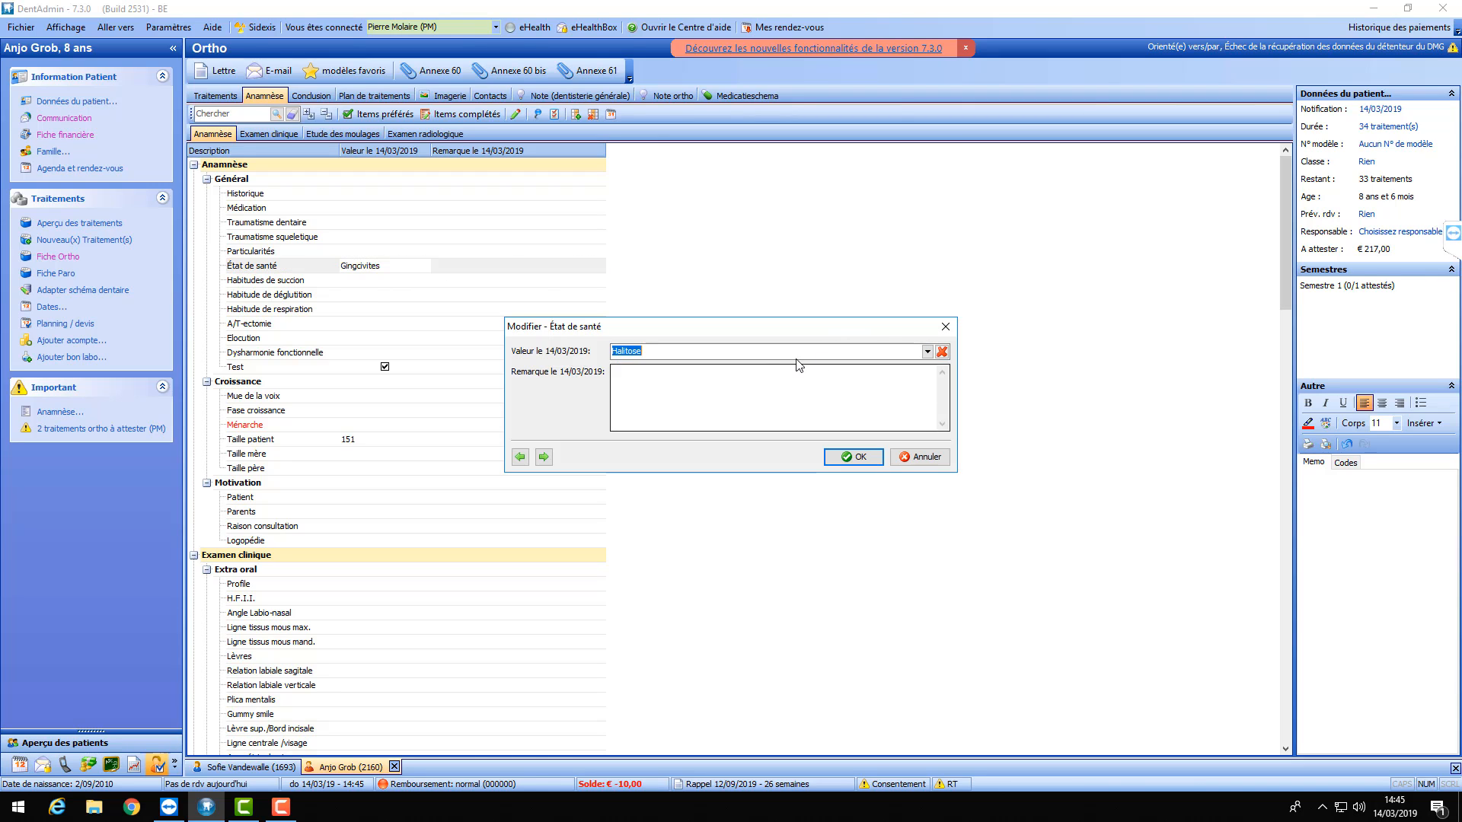
left_click(928, 351)
left_click(770, 366)
left_click(855, 456)
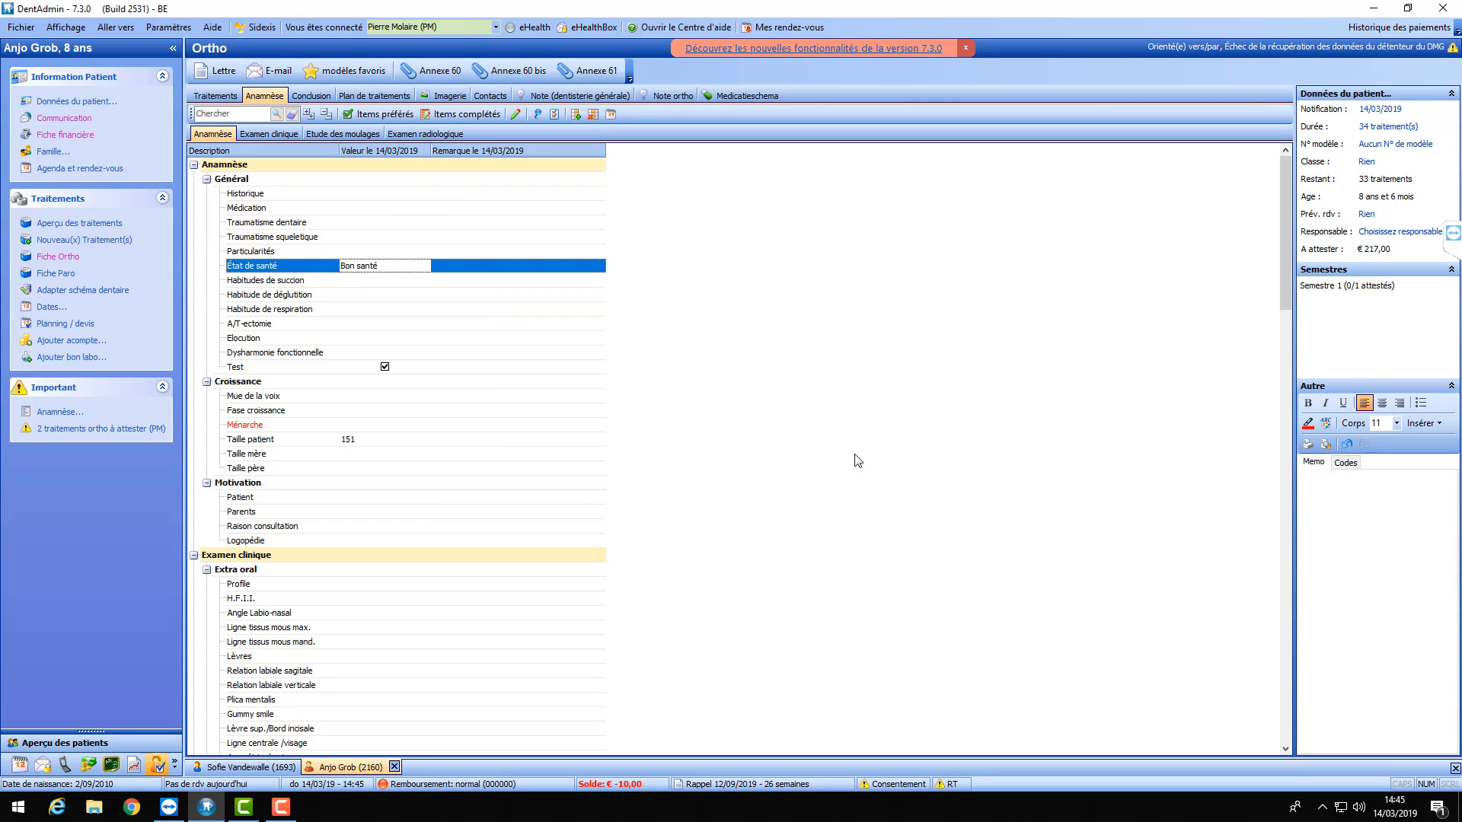
left_click(364, 282)
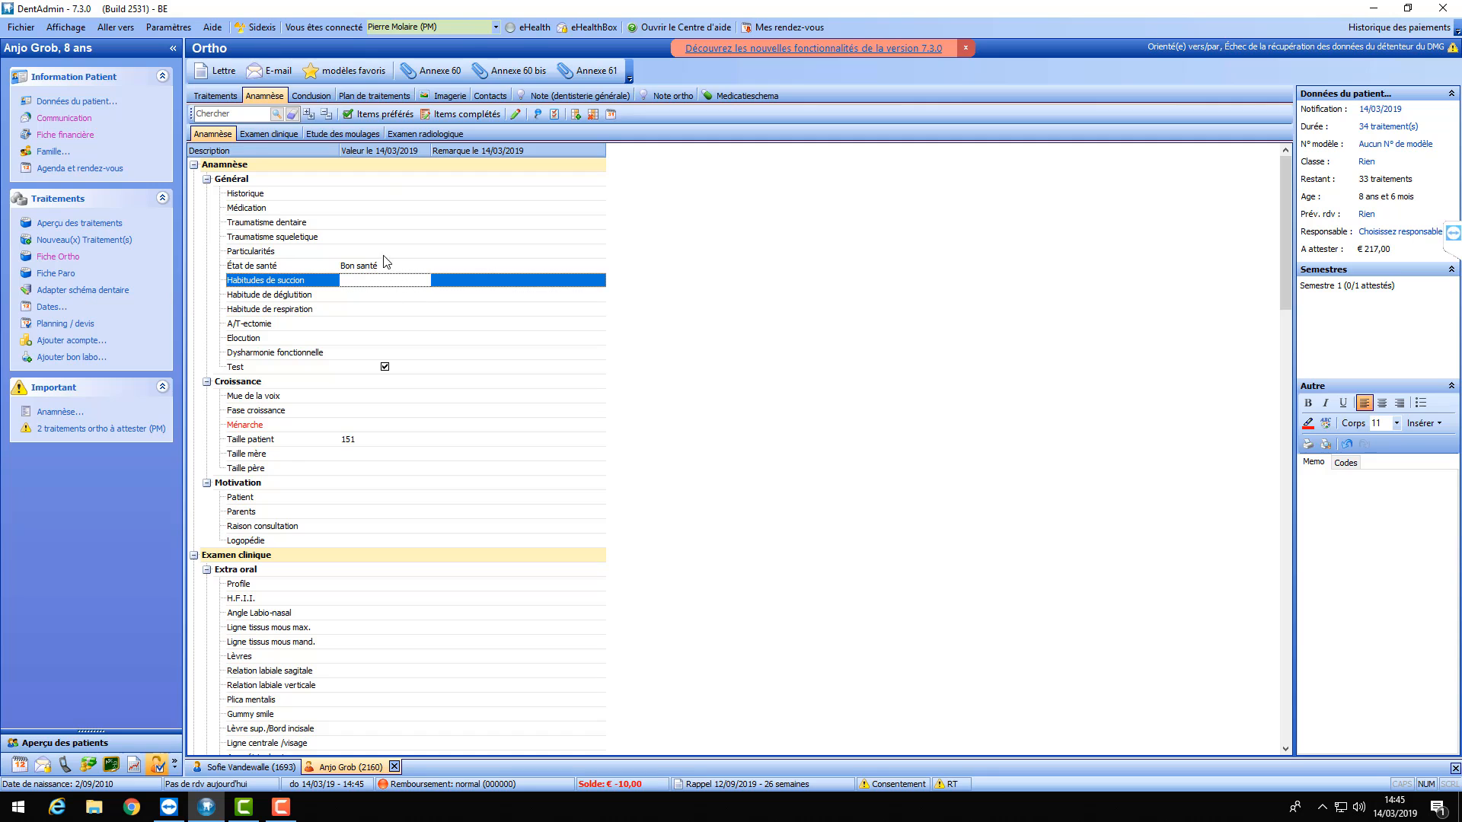
left_click(386, 266)
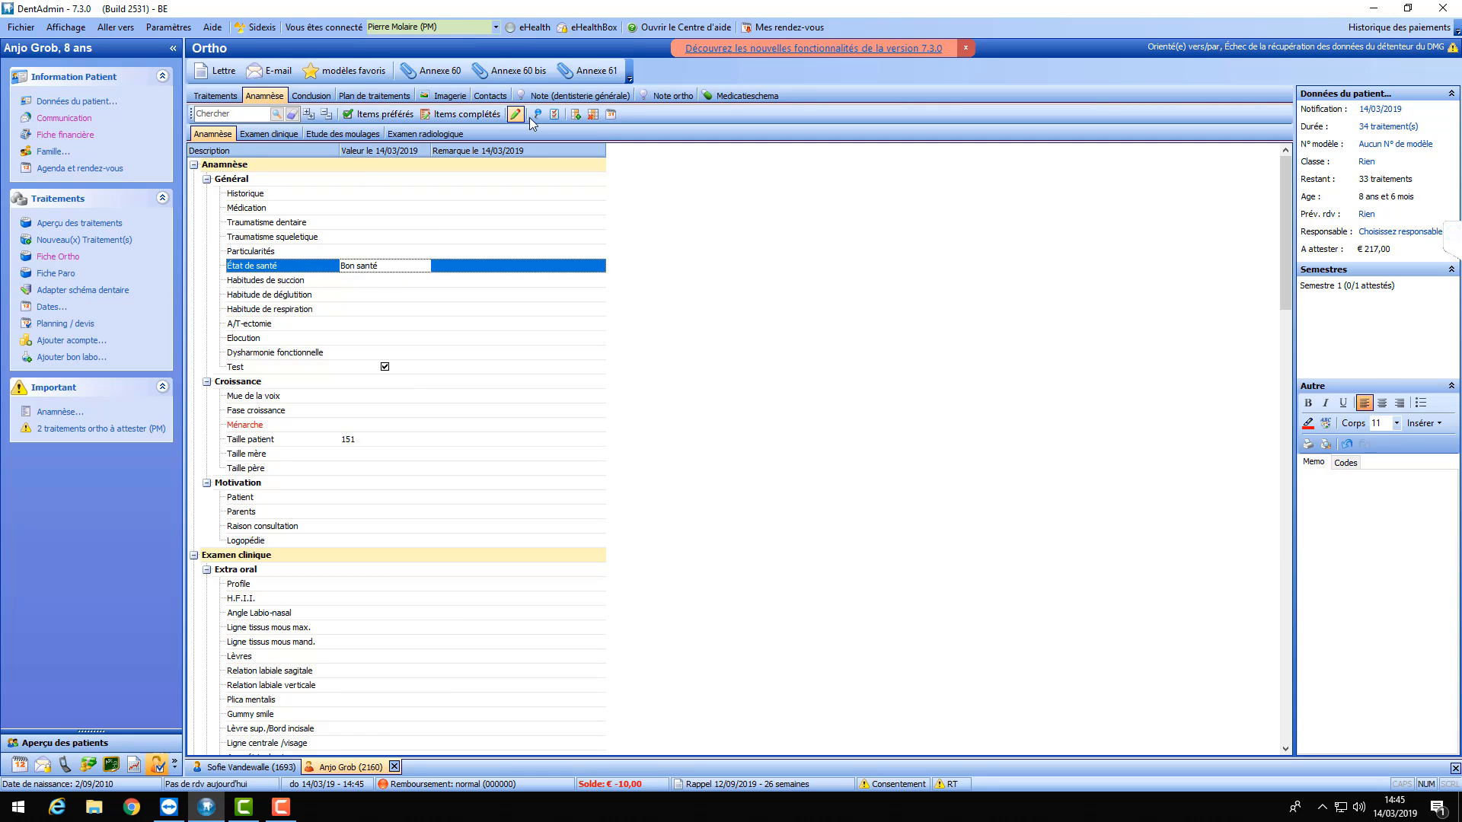
- Untick Préférence on the multiple-choice État de santé item and go back to the values view
left_click(553, 114)
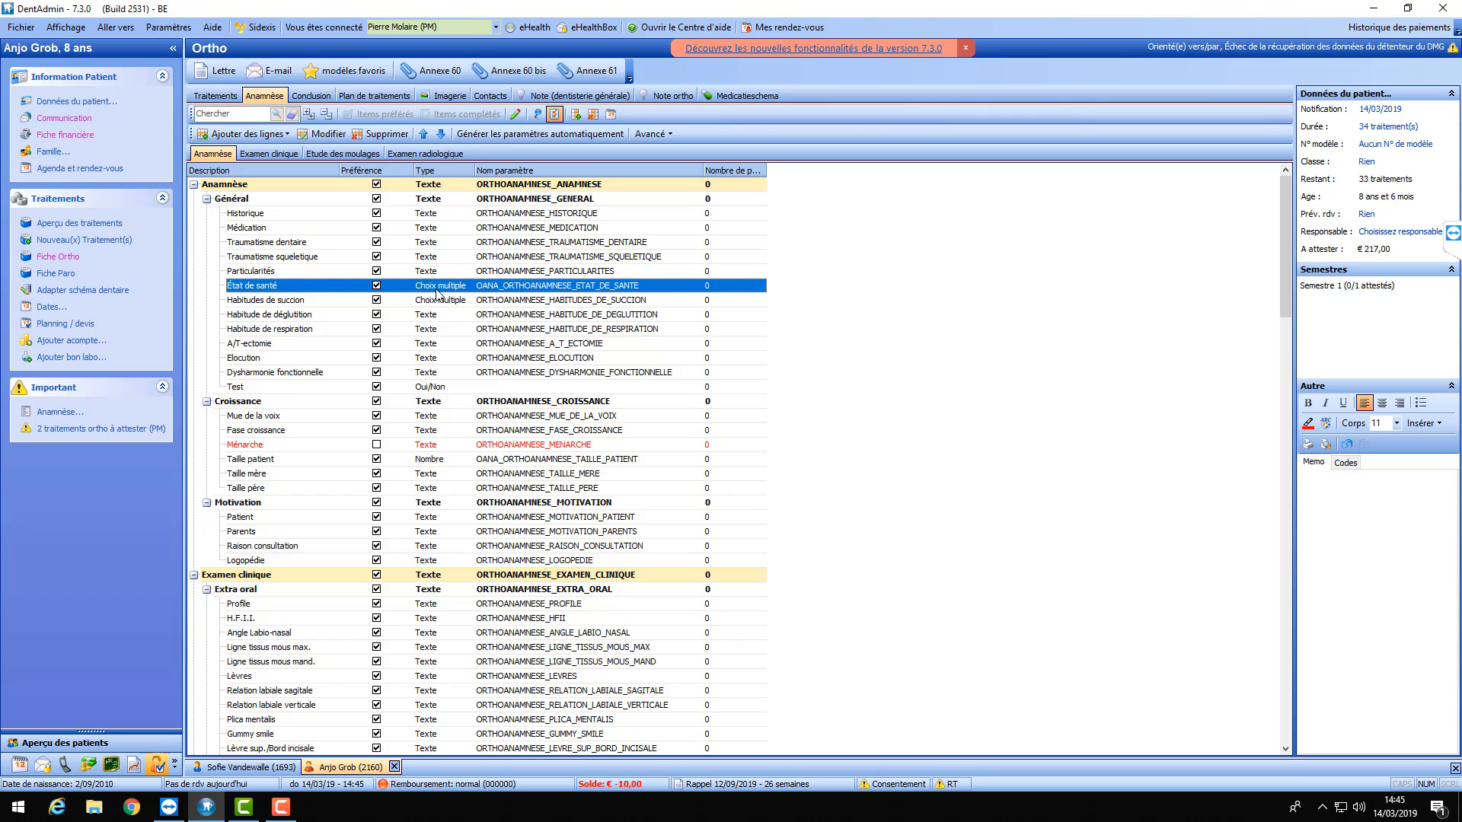
double_click(442, 292)
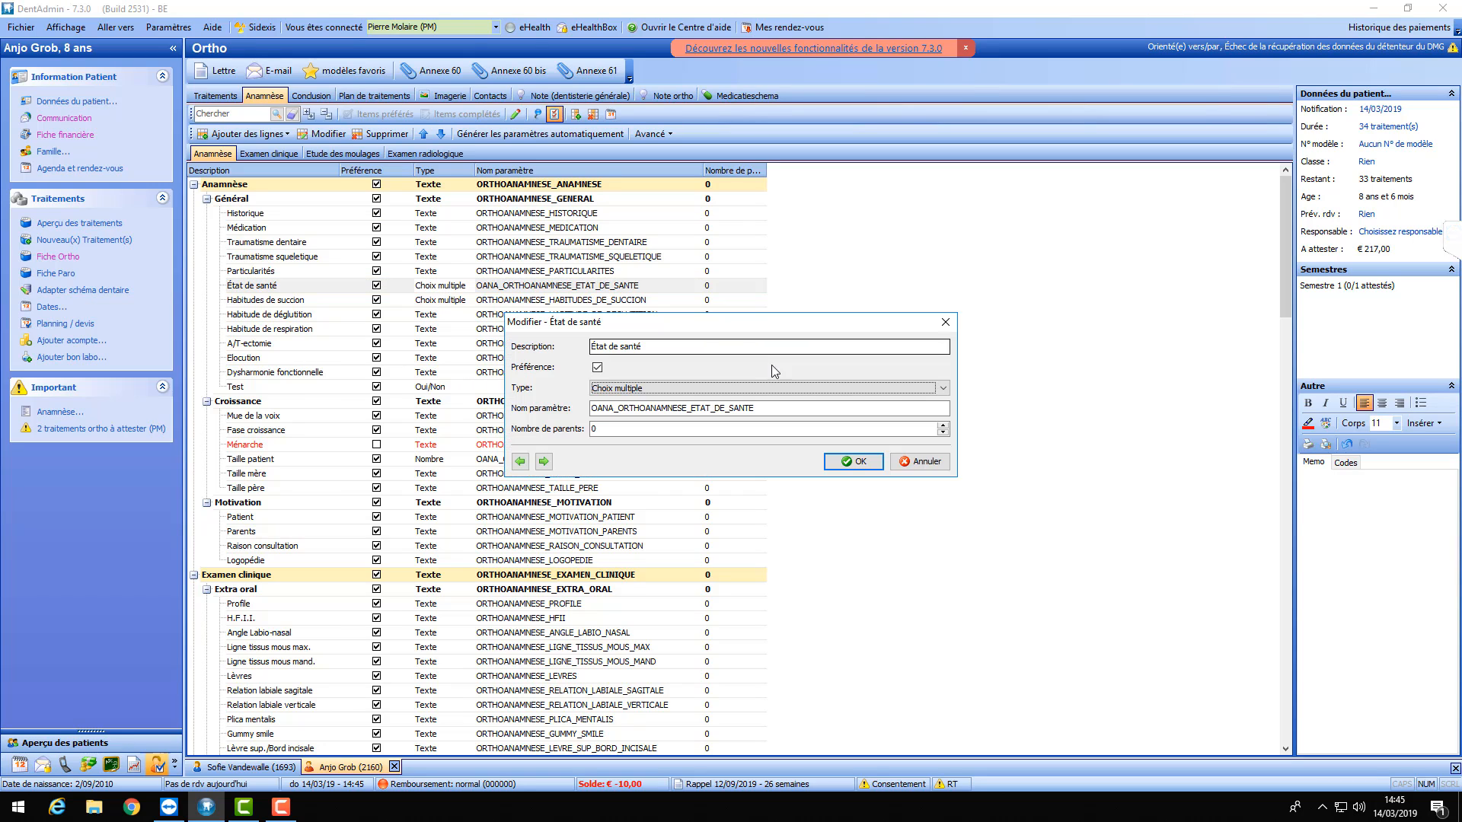
left_click(826, 391)
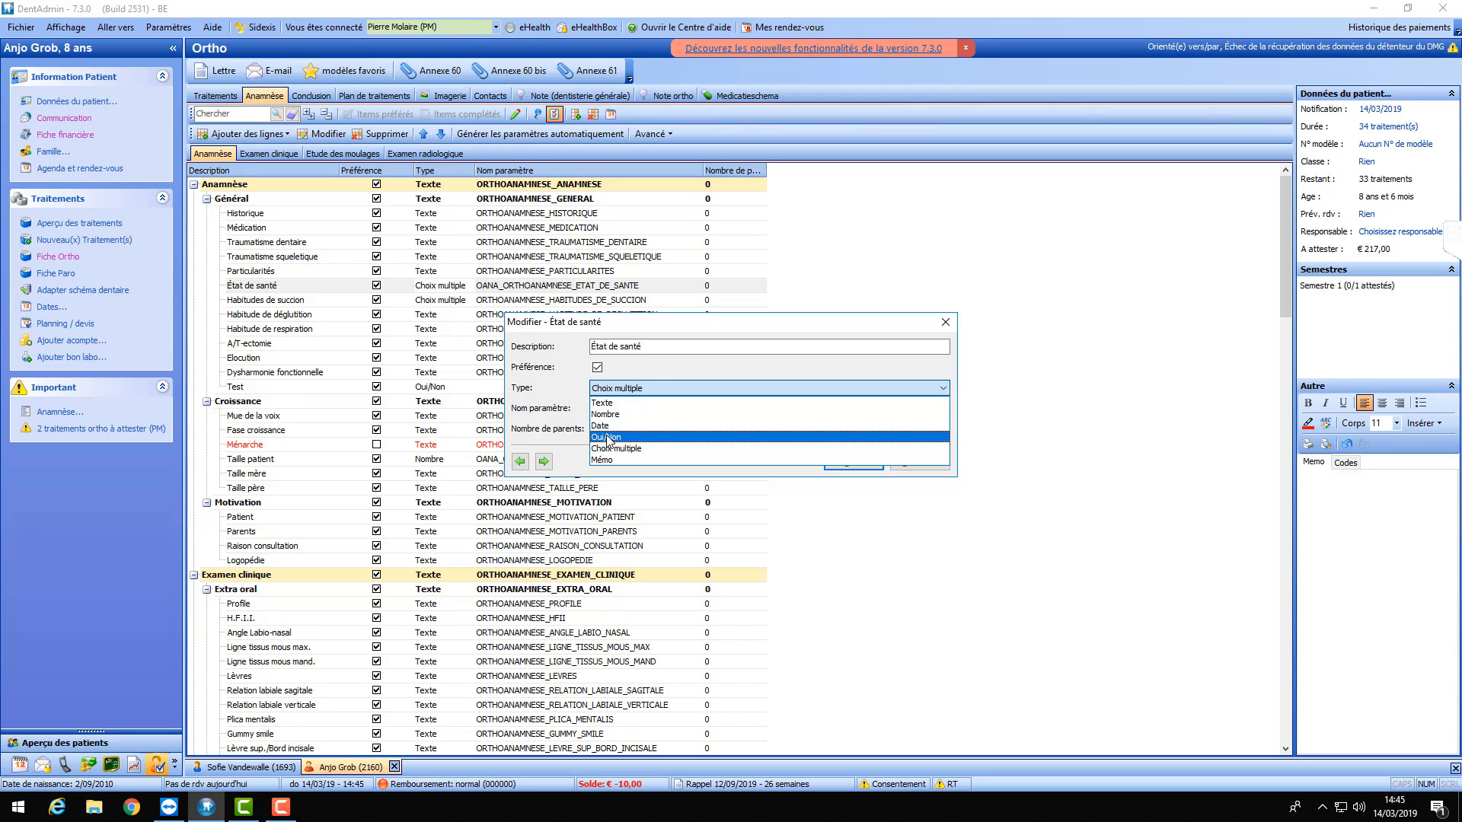
left_click(670, 362)
left_click(854, 462)
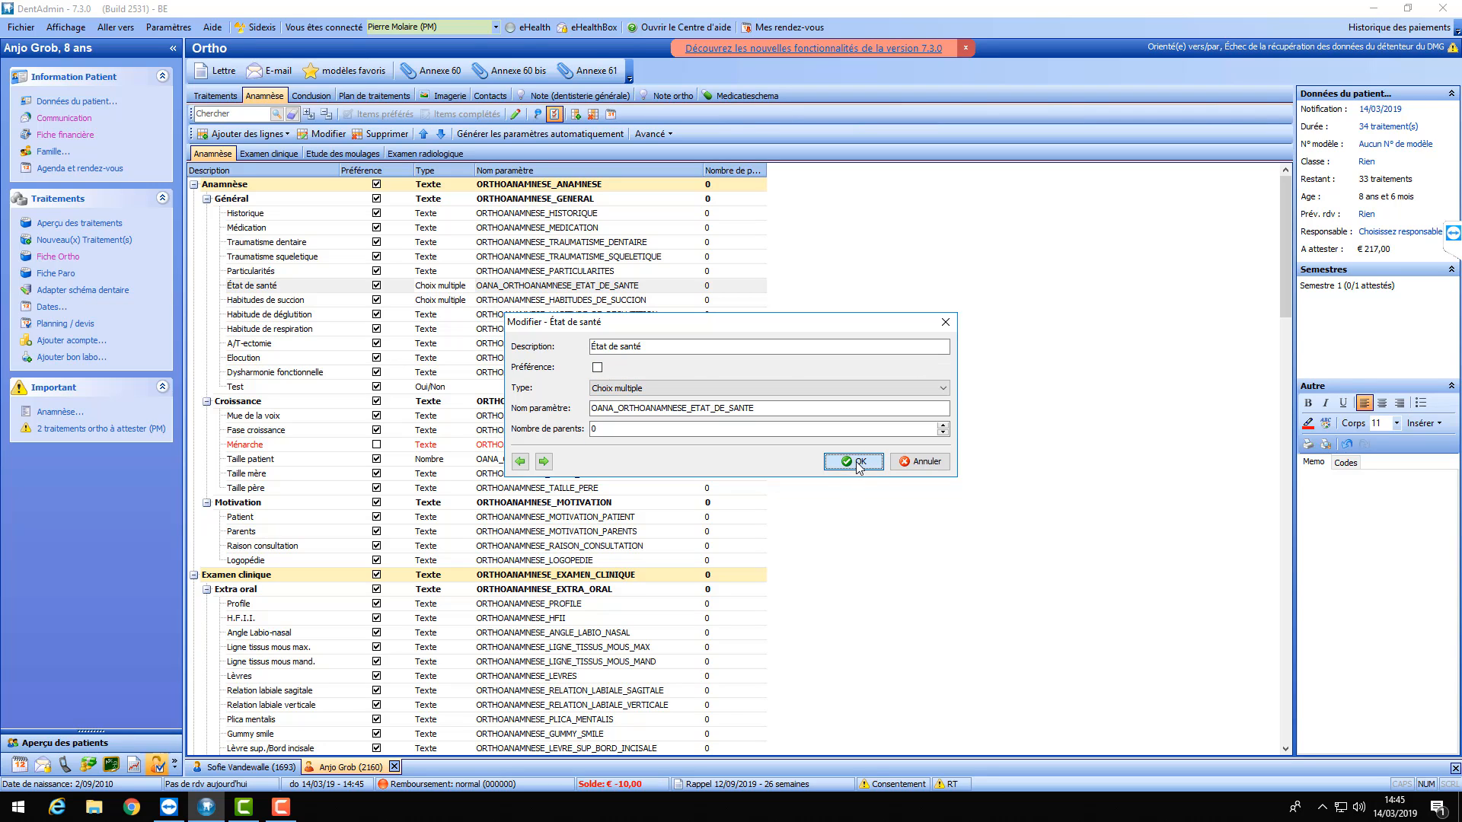
left_click(554, 115)
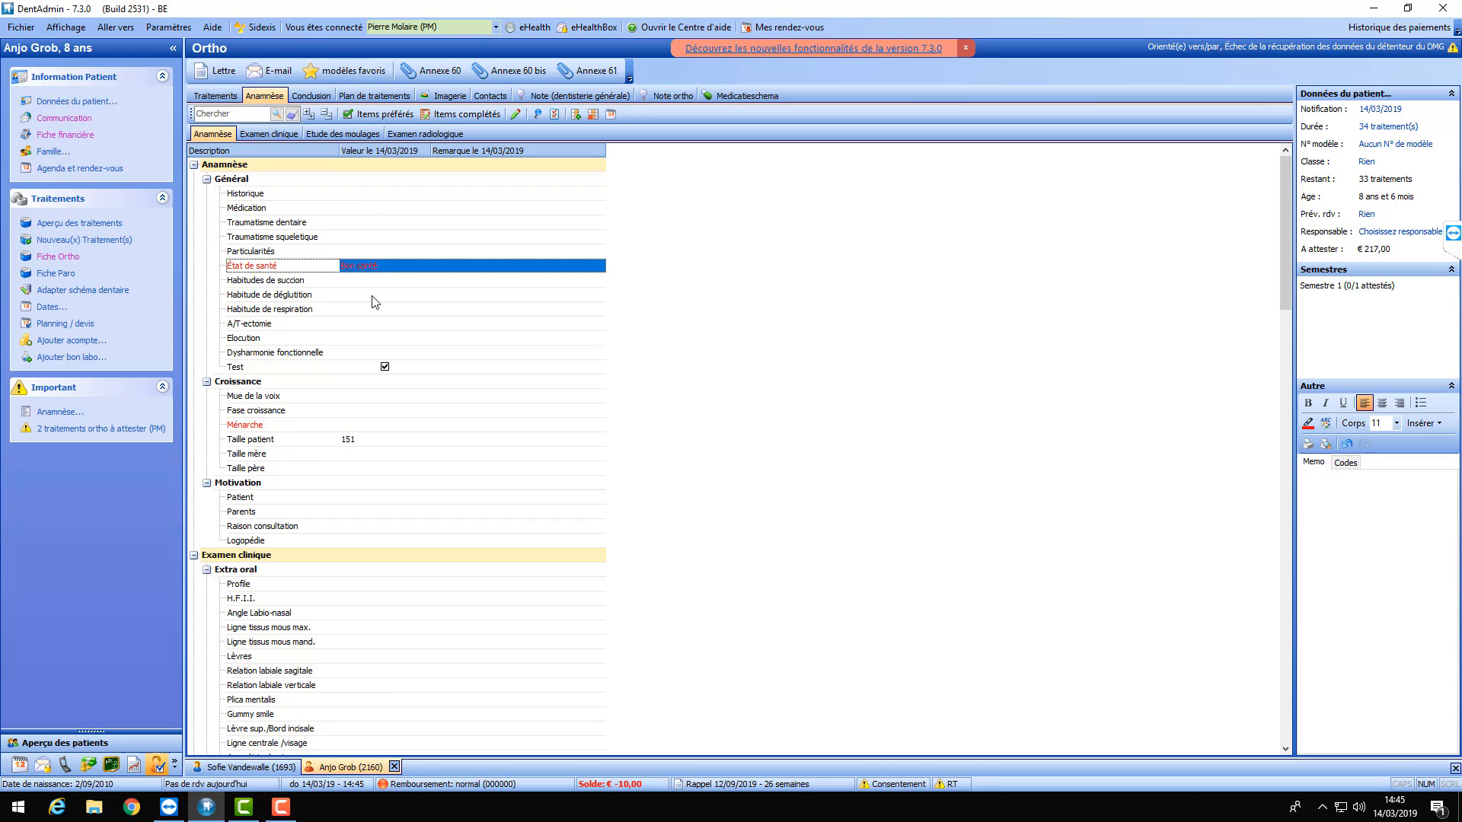
- Enter 165 for Taille mère and 185 for Taille père
double_click(358, 456)
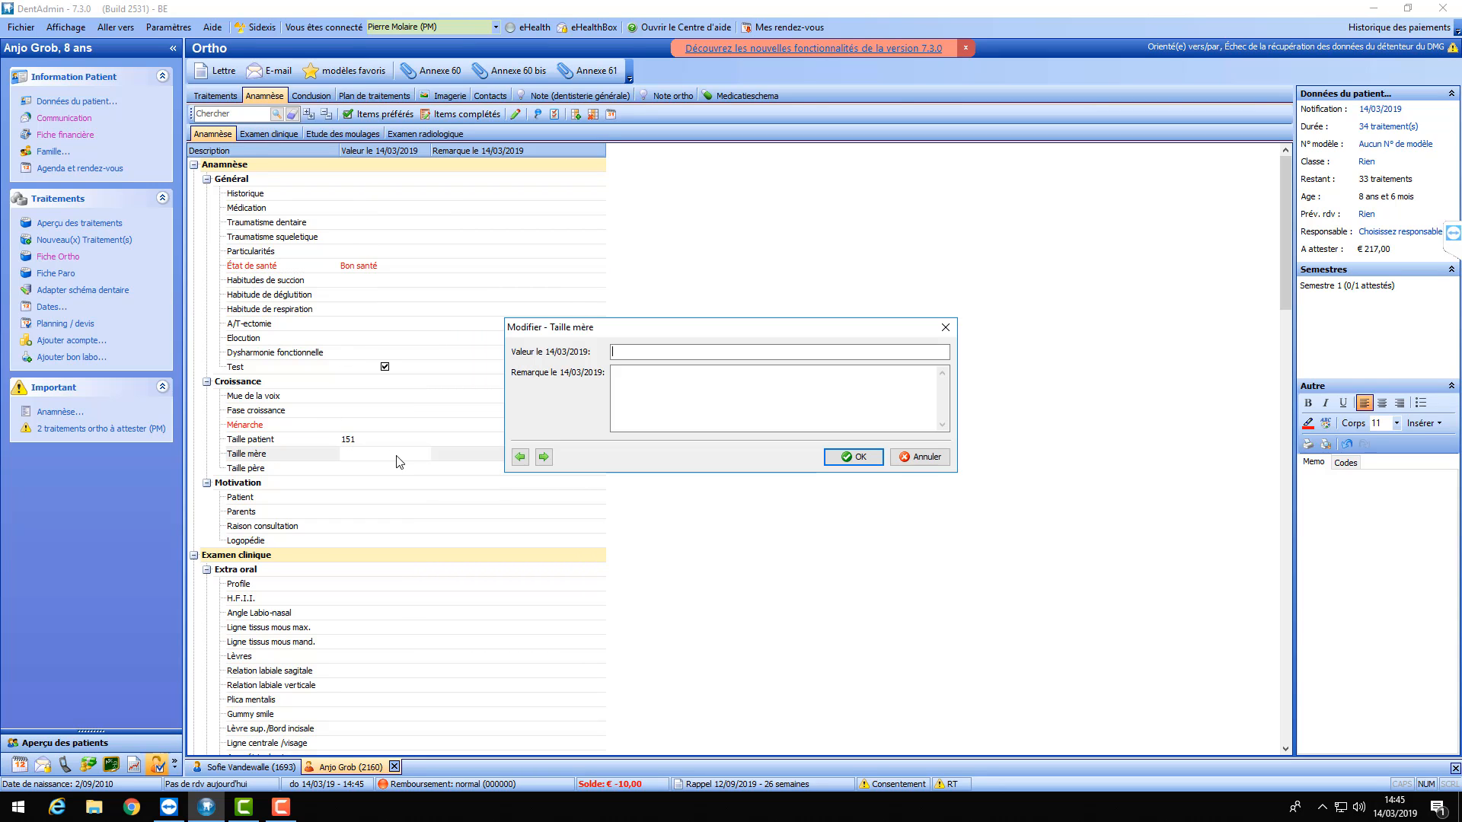
type("165")
left_click(861, 460)
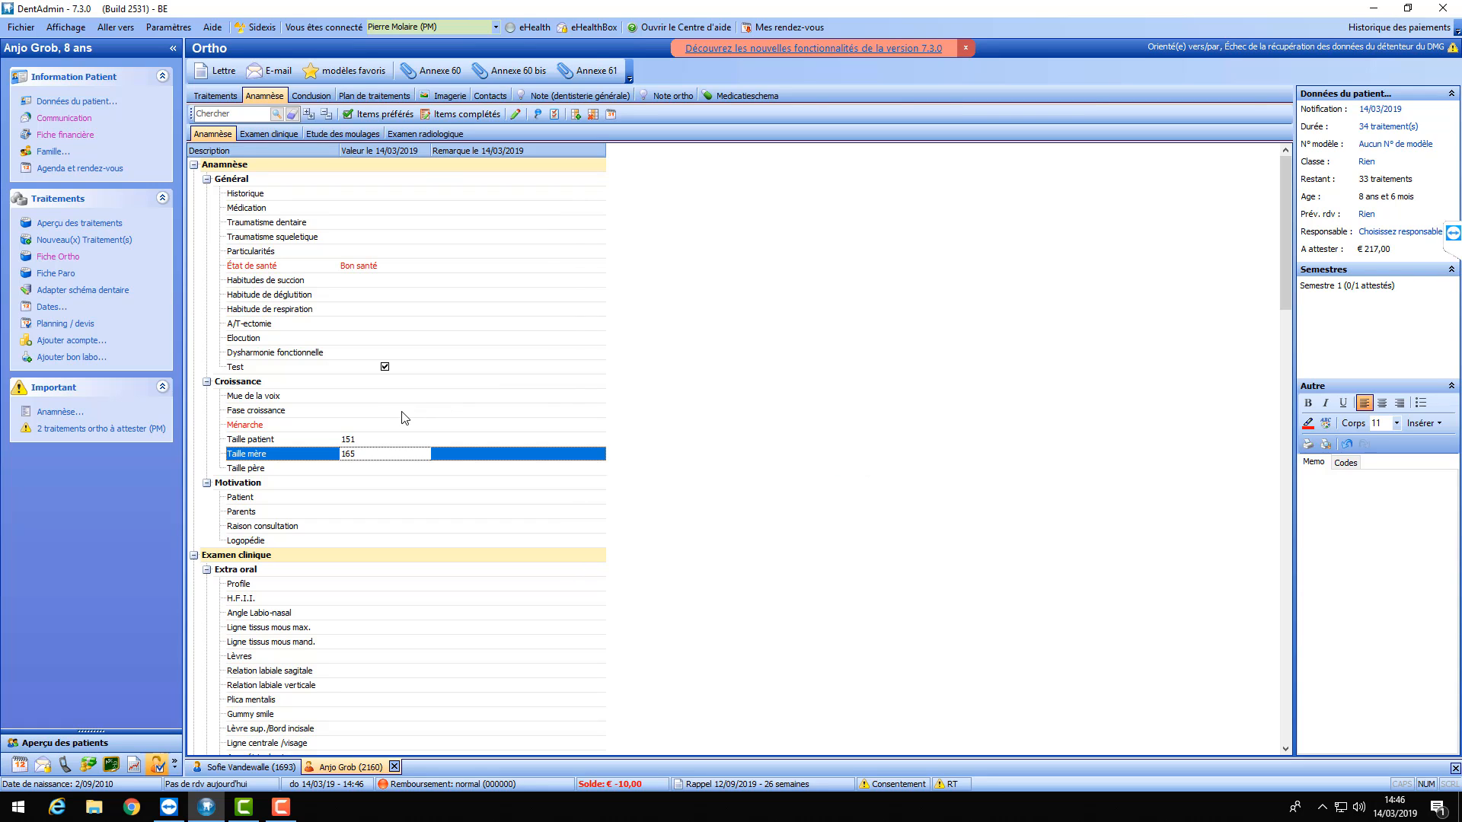
double_click(370, 467)
type("180")
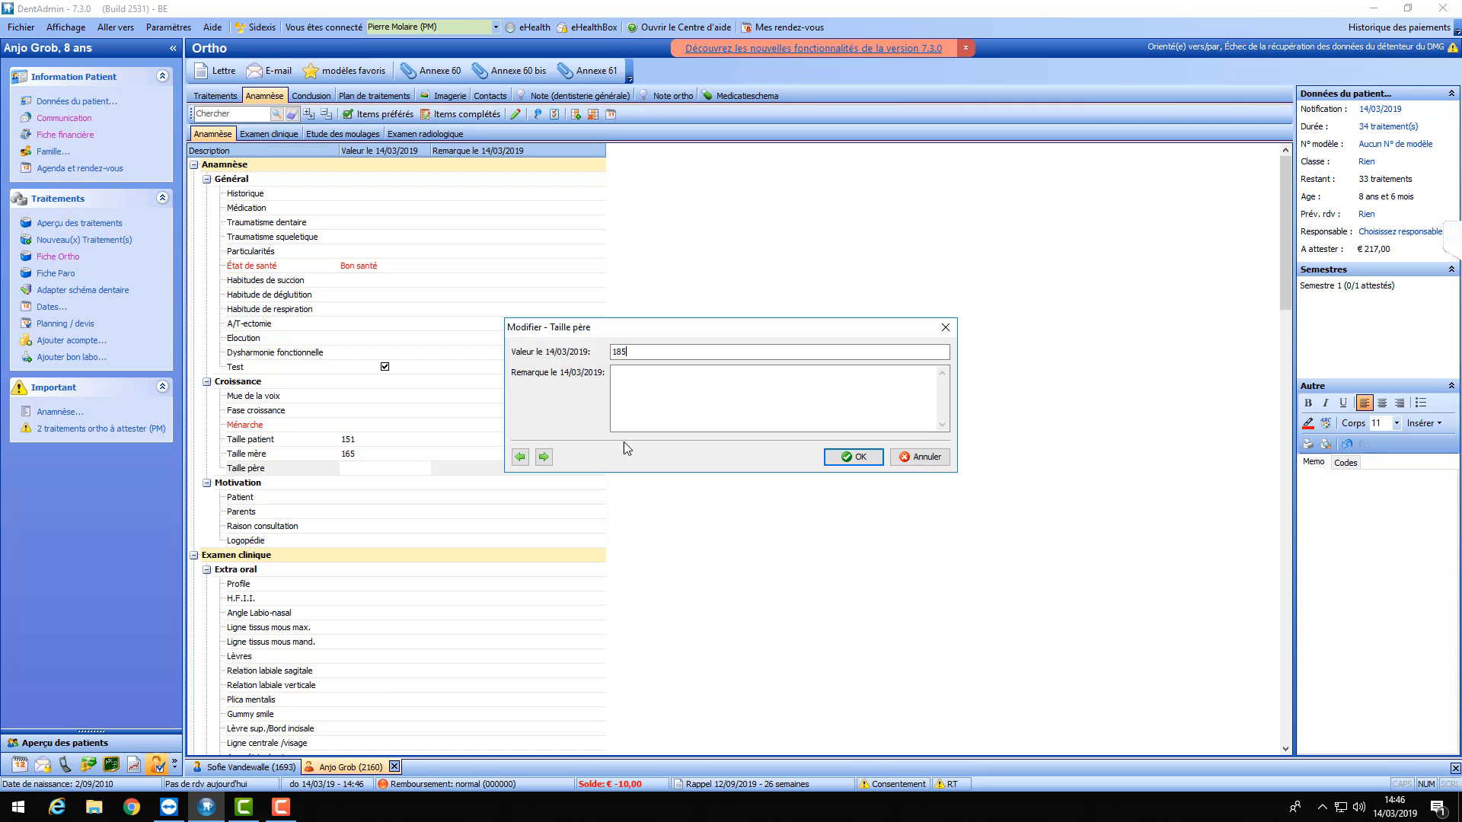
left_click(856, 457)
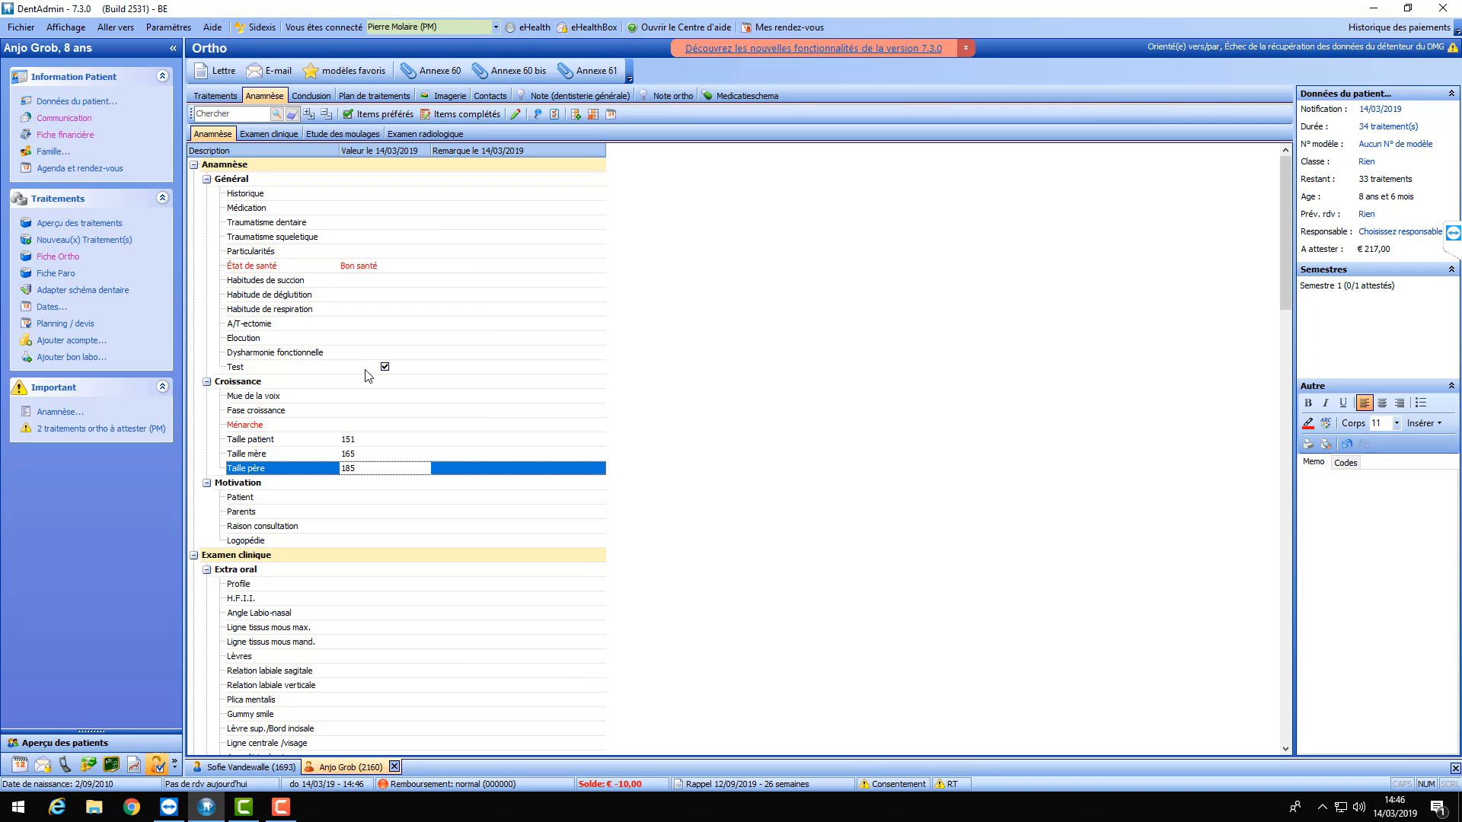
- Set Motivation to Pas motivé for Patient and Motivé for Parents
scroll(365, 376, "down", 3)
left_click(364, 373)
double_click(365, 373)
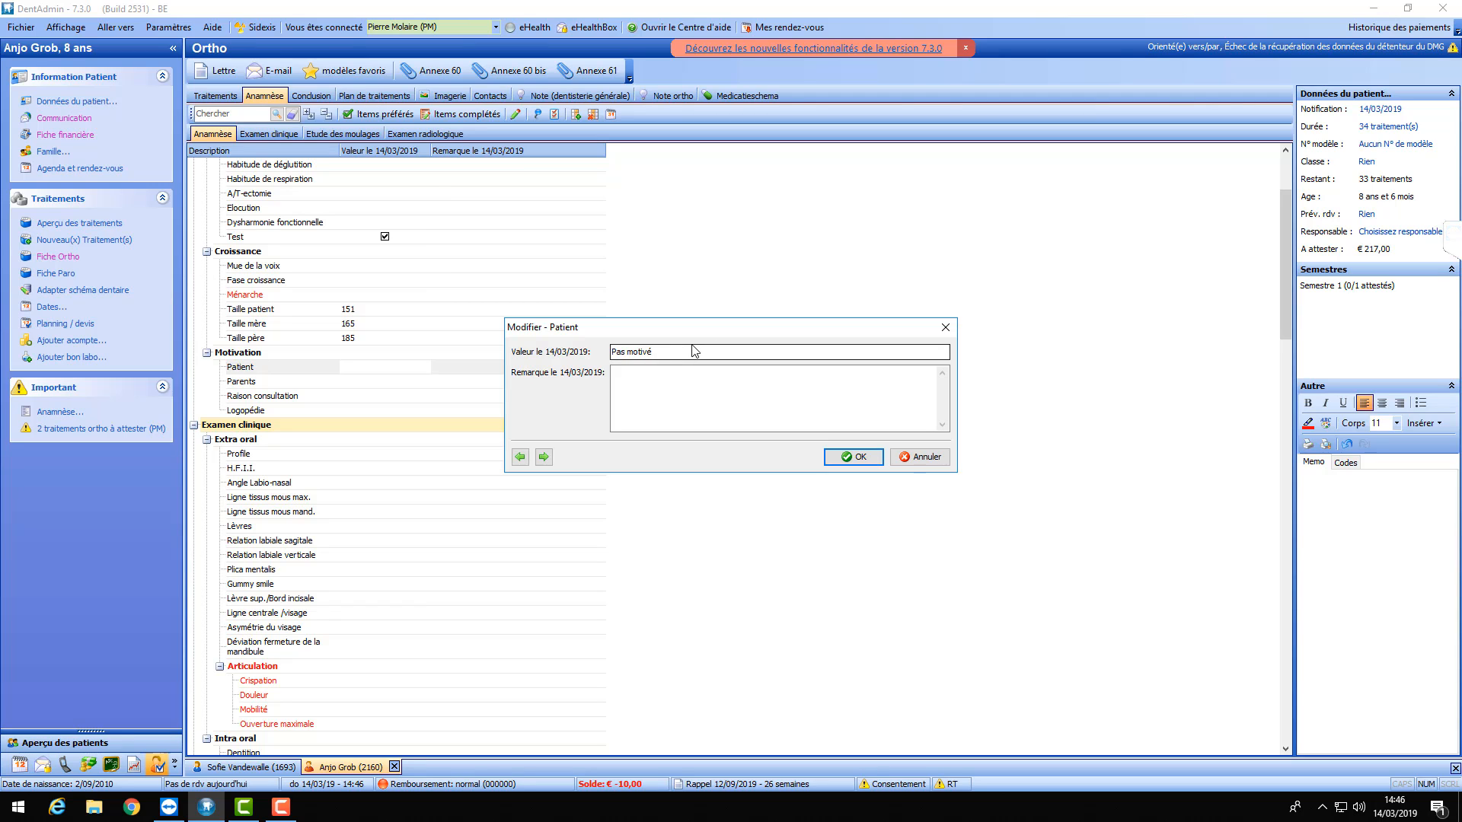
key("Return")
double_click(357, 382)
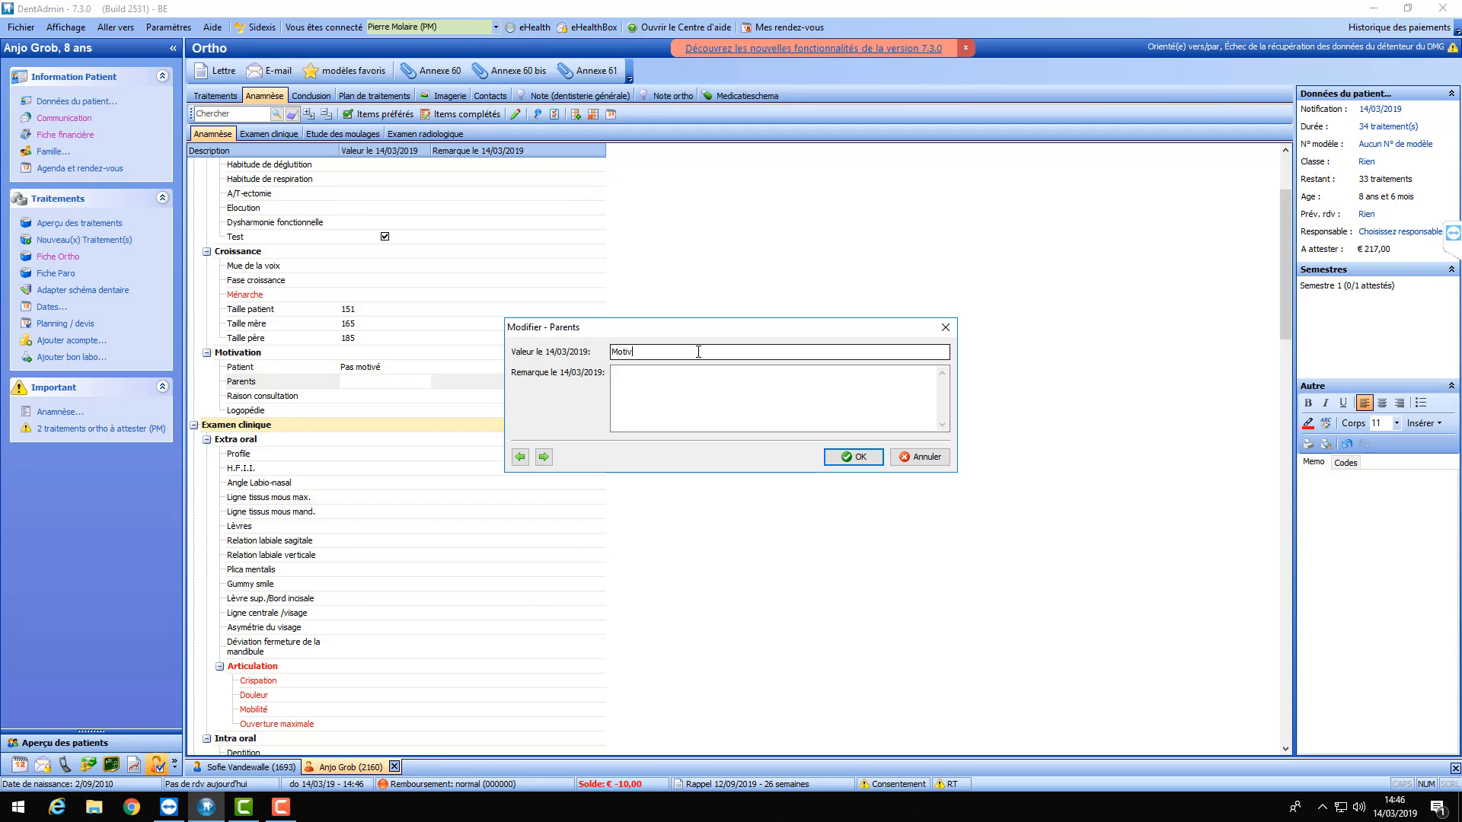
left_click(851, 457)
- Leave Raison consultation empty and open the Logopédie value editor
double_click(352, 395)
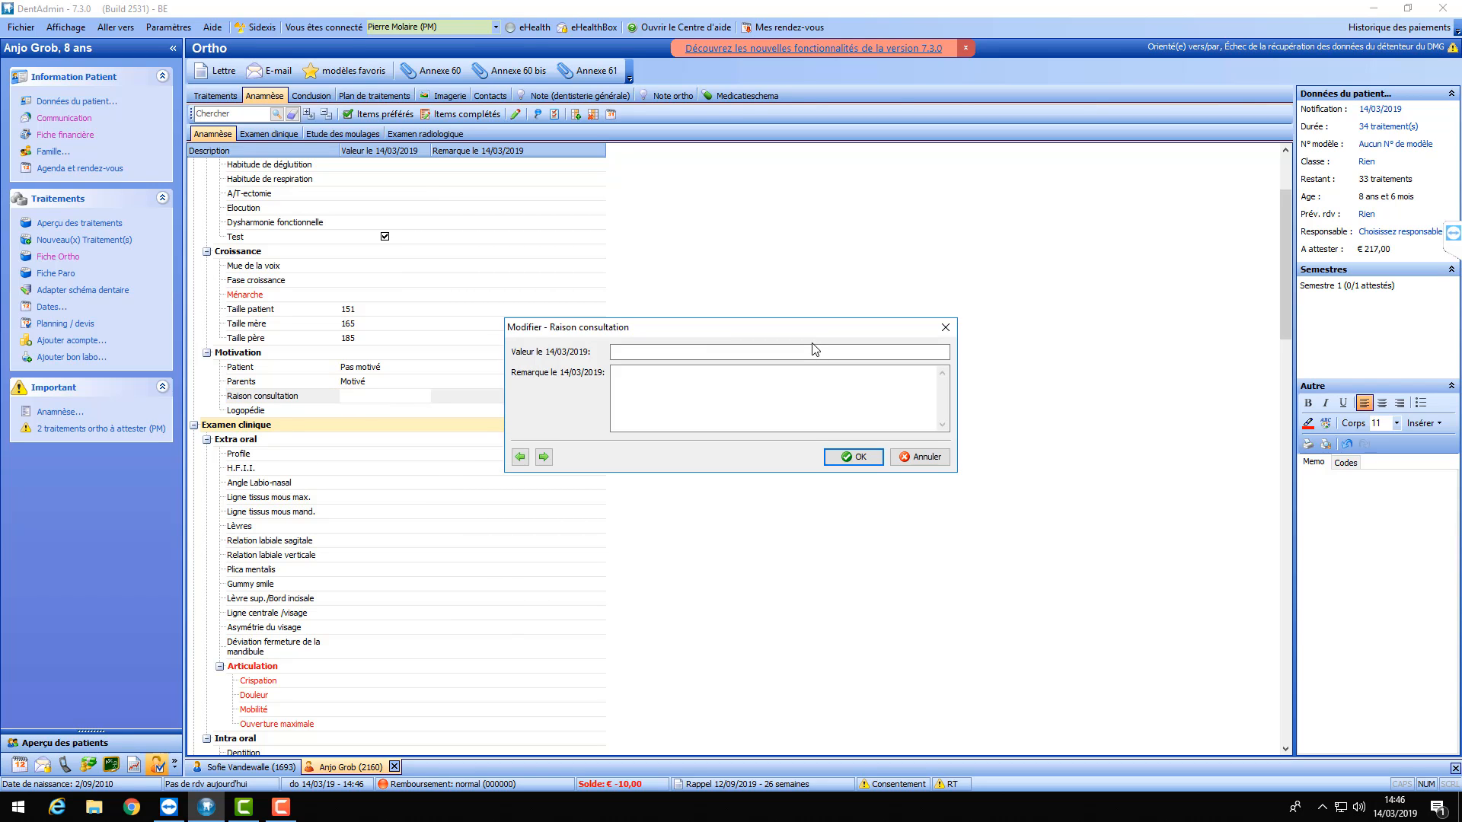
key("Escape")
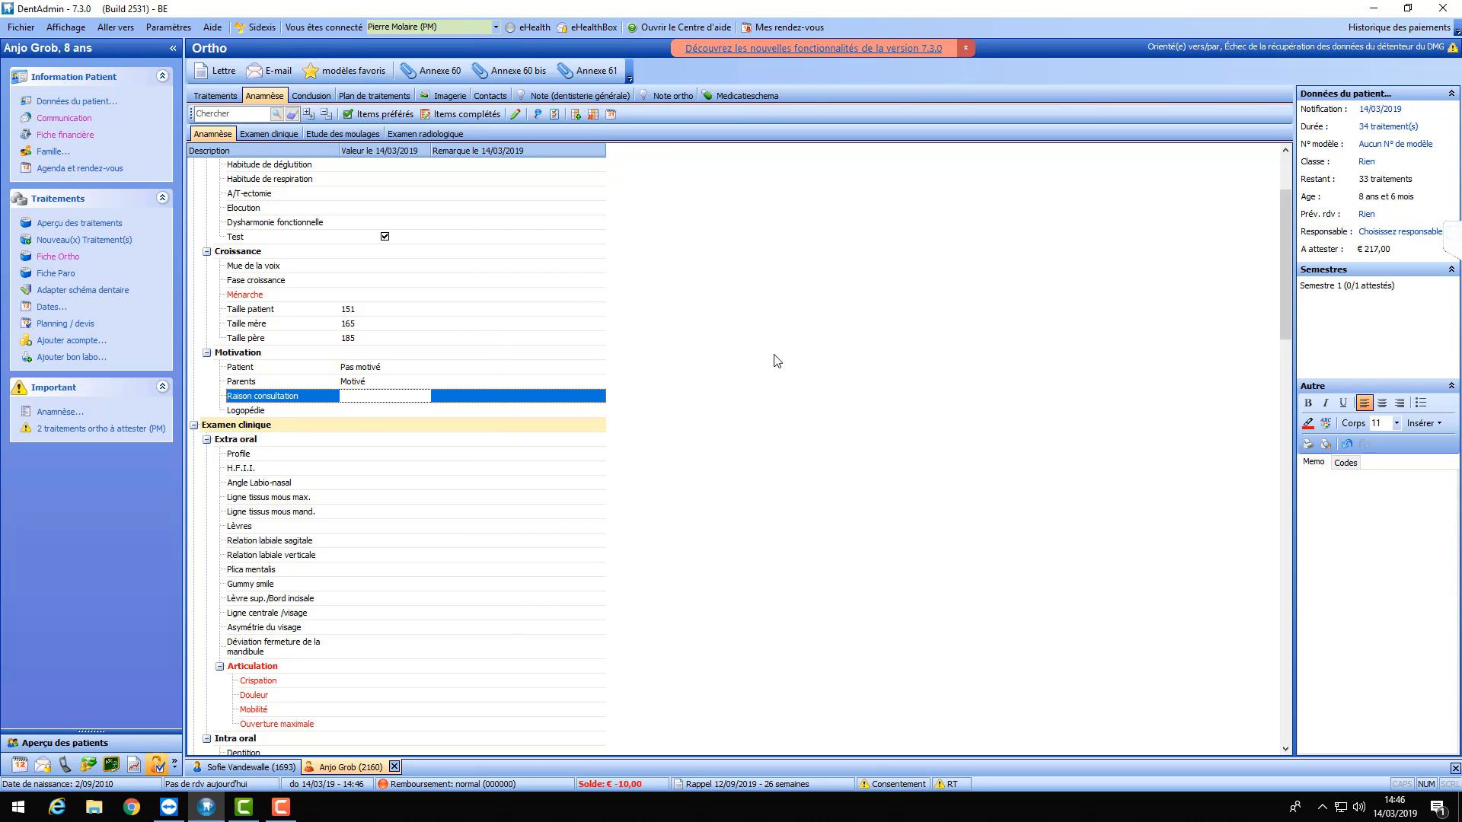
left_click(378, 411)
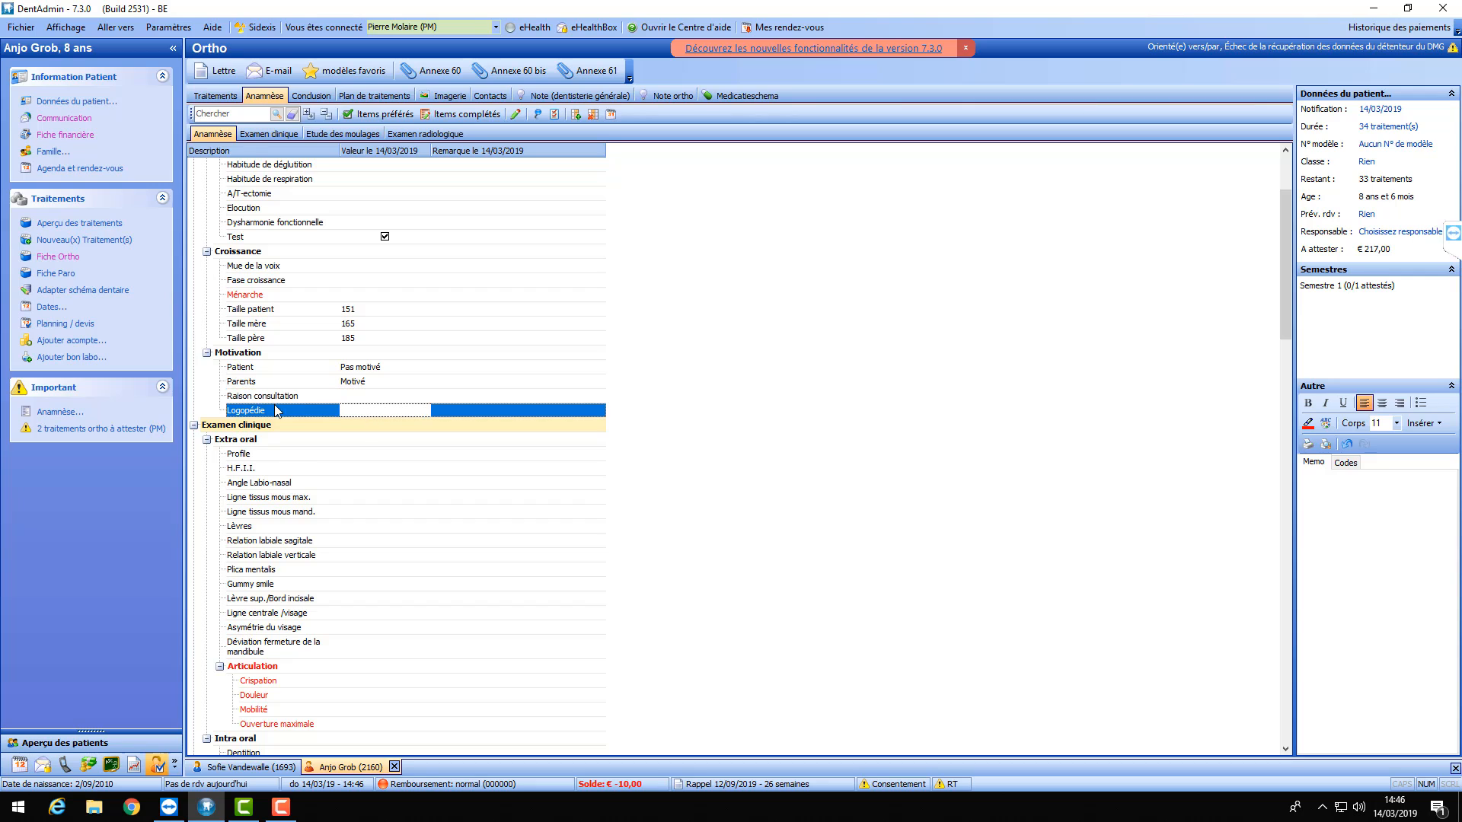
double_click(371, 412)
- Change the Logopédie item's type to Oui/Non and return to the values view
left_click(942, 332)
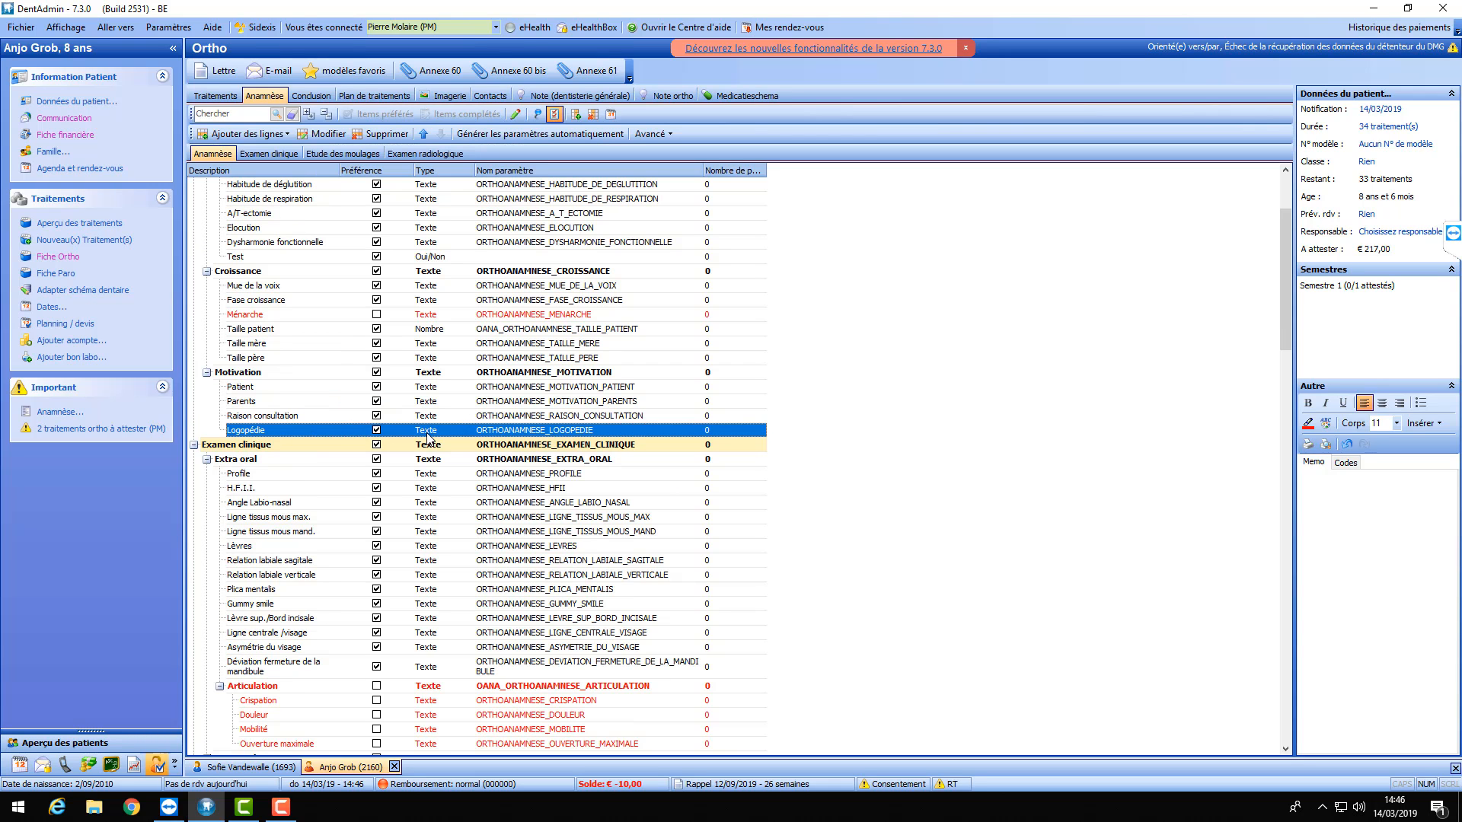
double_click(427, 437)
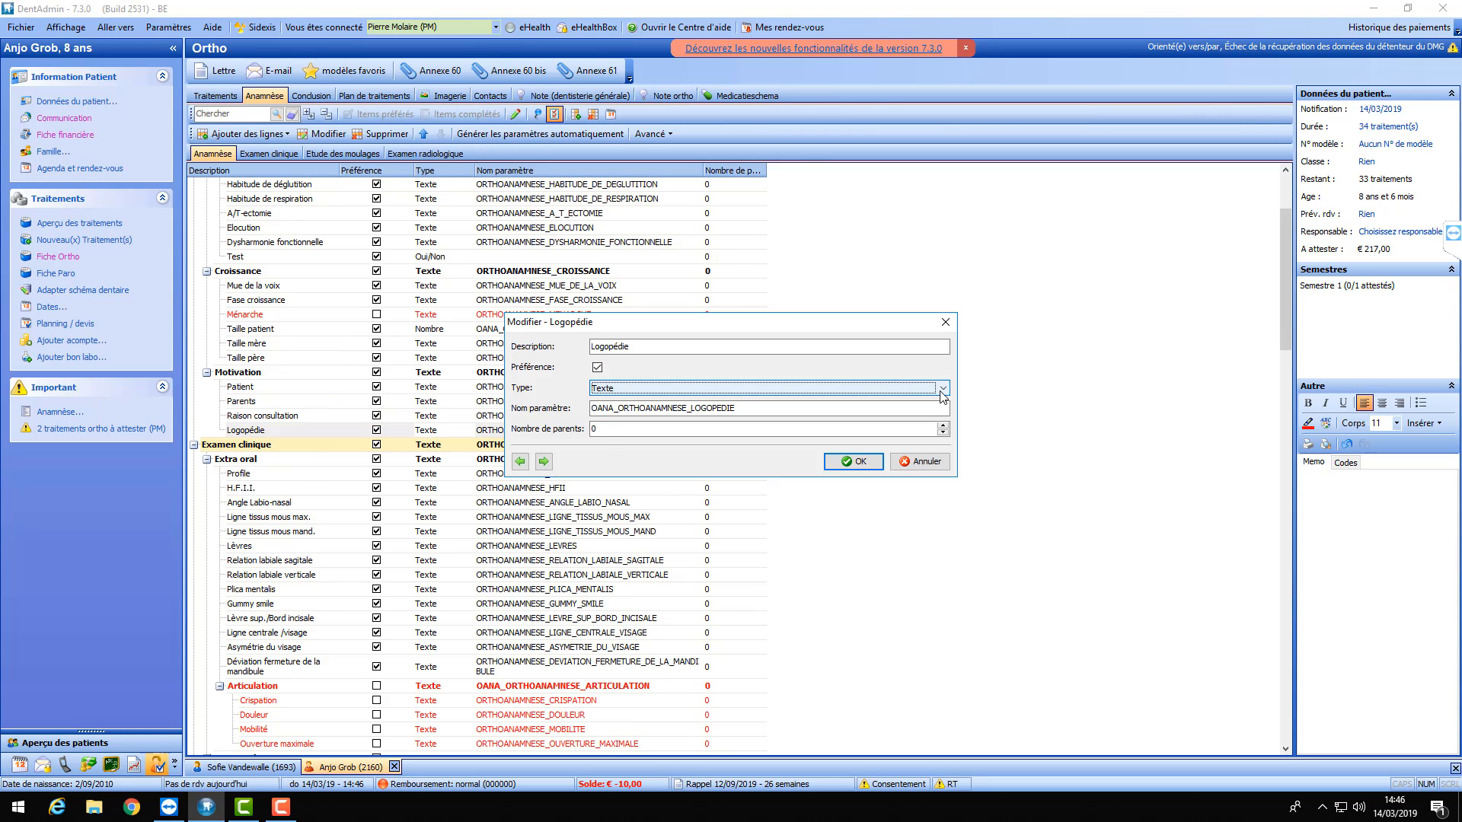
left_click(942, 390)
left_click(635, 441)
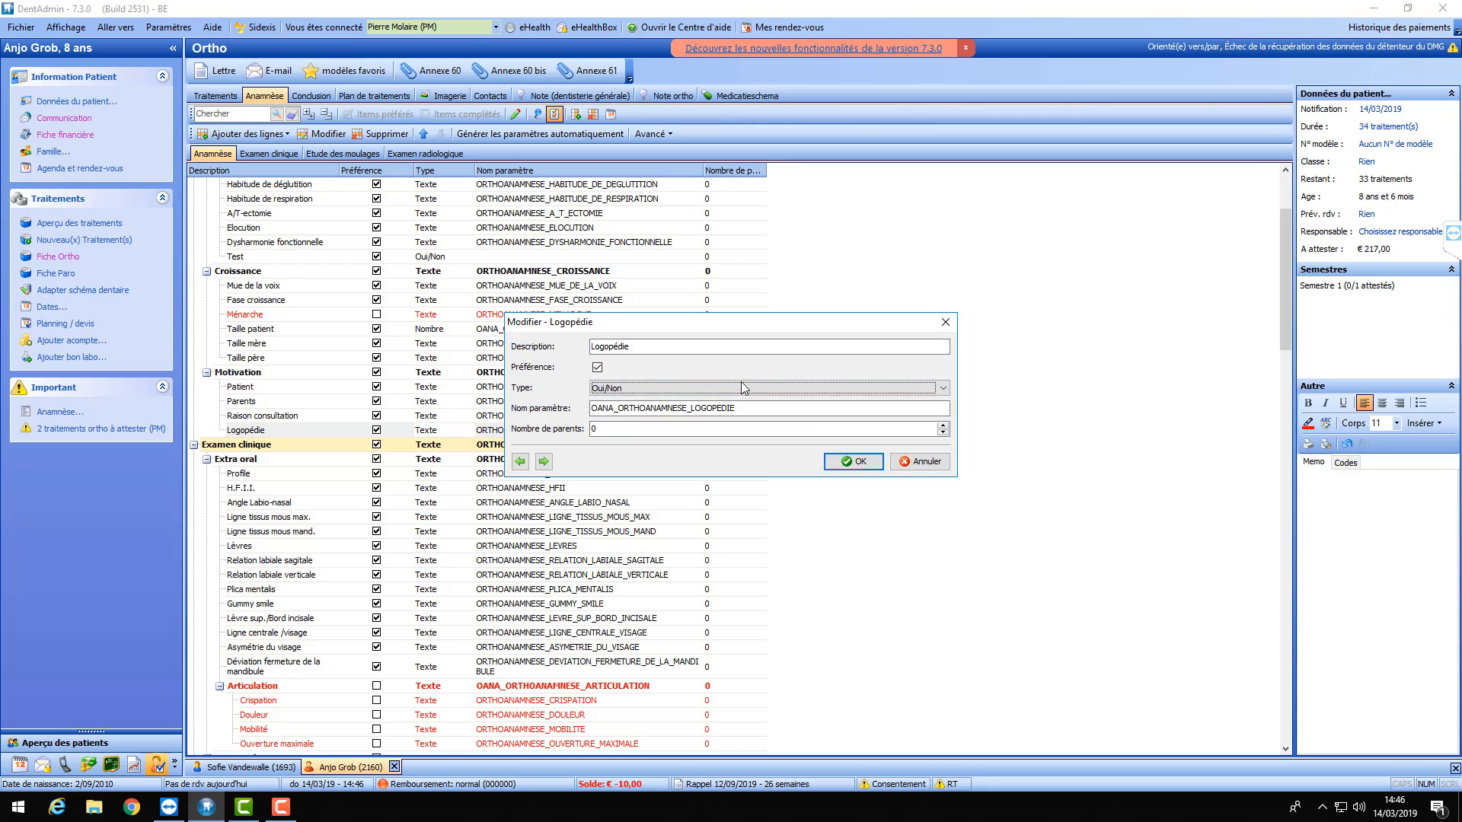
left_click(846, 464)
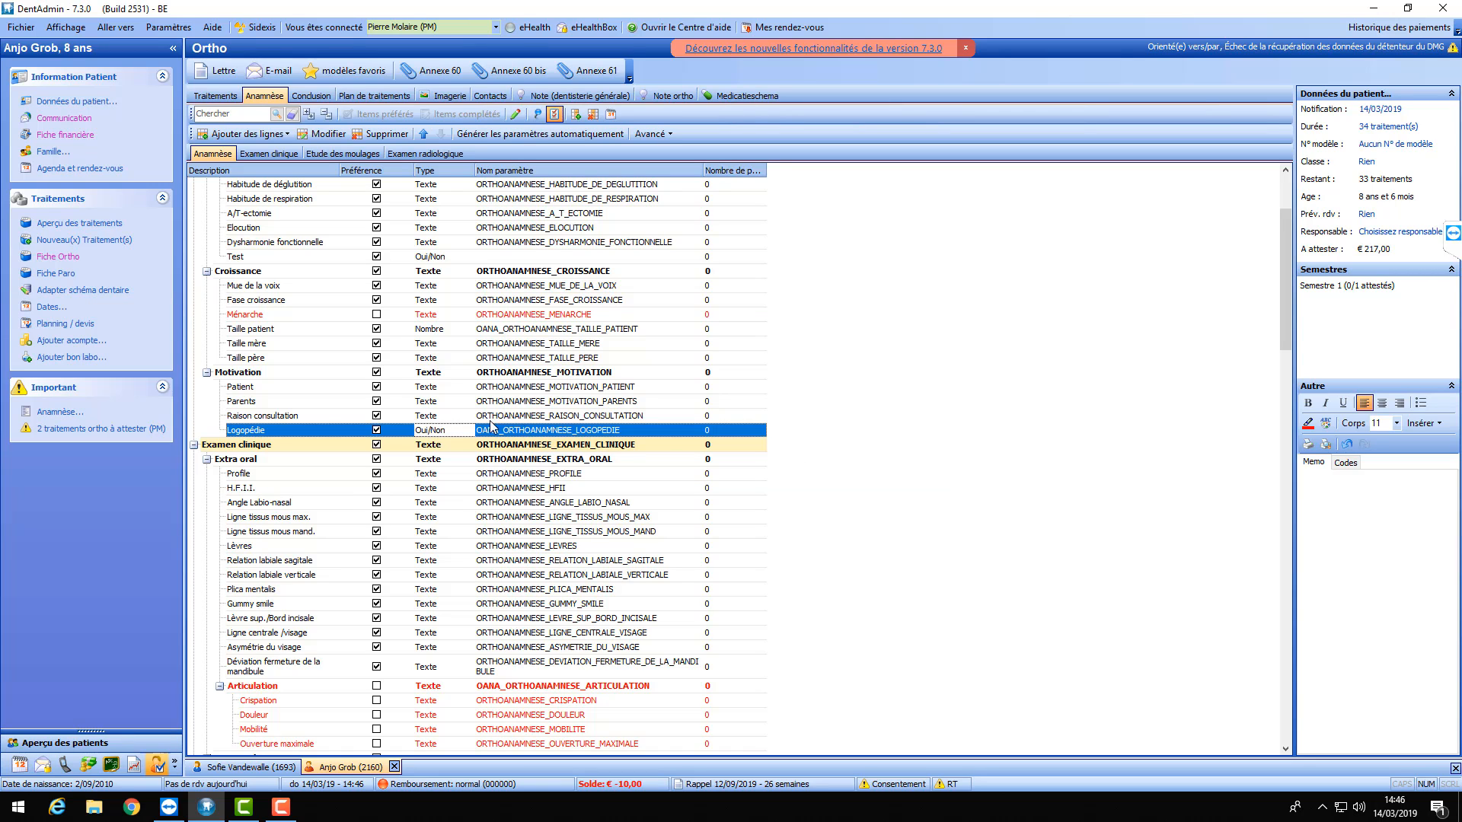
left_click(553, 114)
- Tick Logopédie for 14/03/2019 with a remark naming the speech therapist, and save
double_click(380, 411)
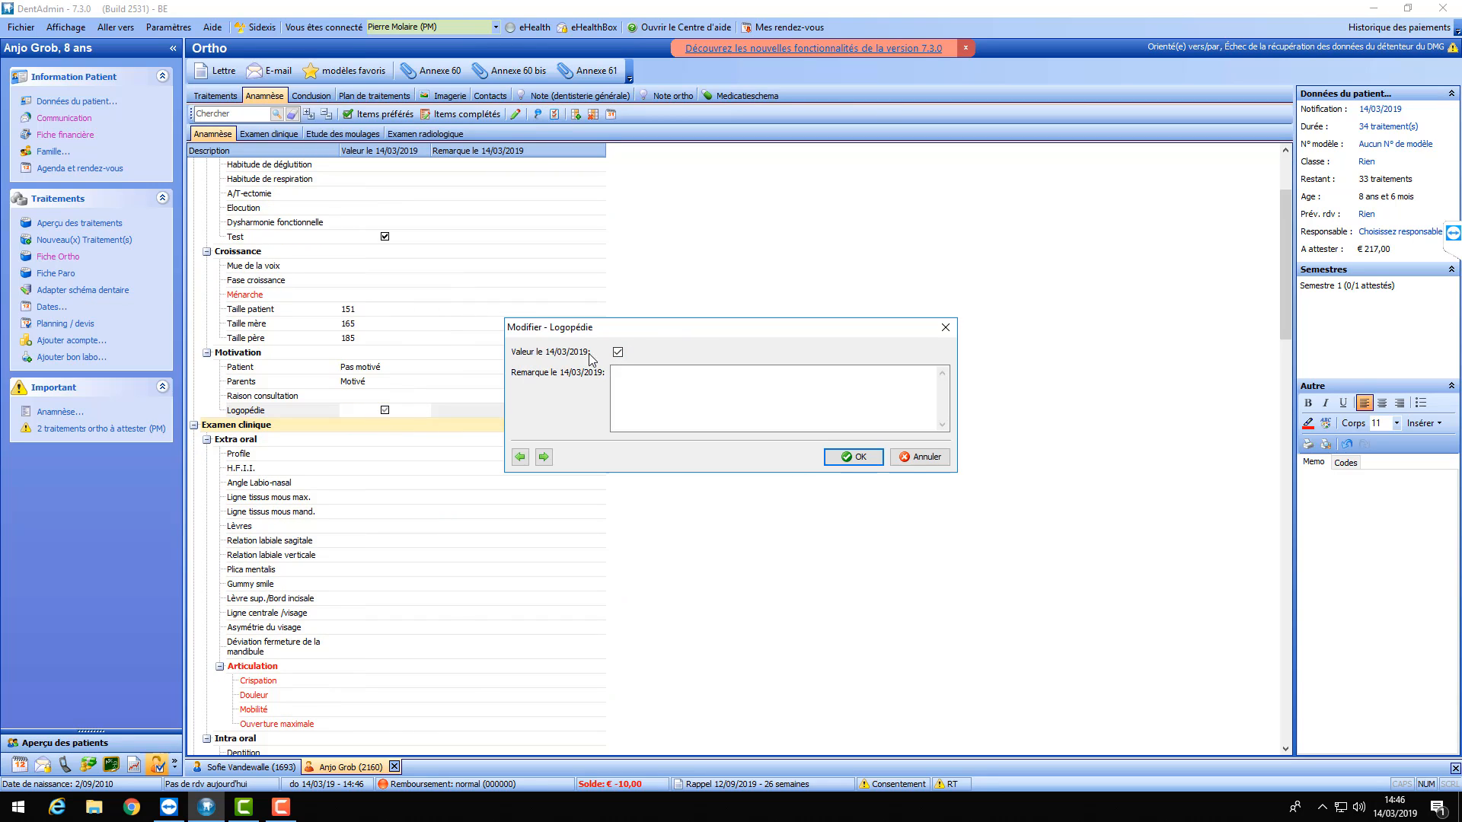
left_click(745, 382)
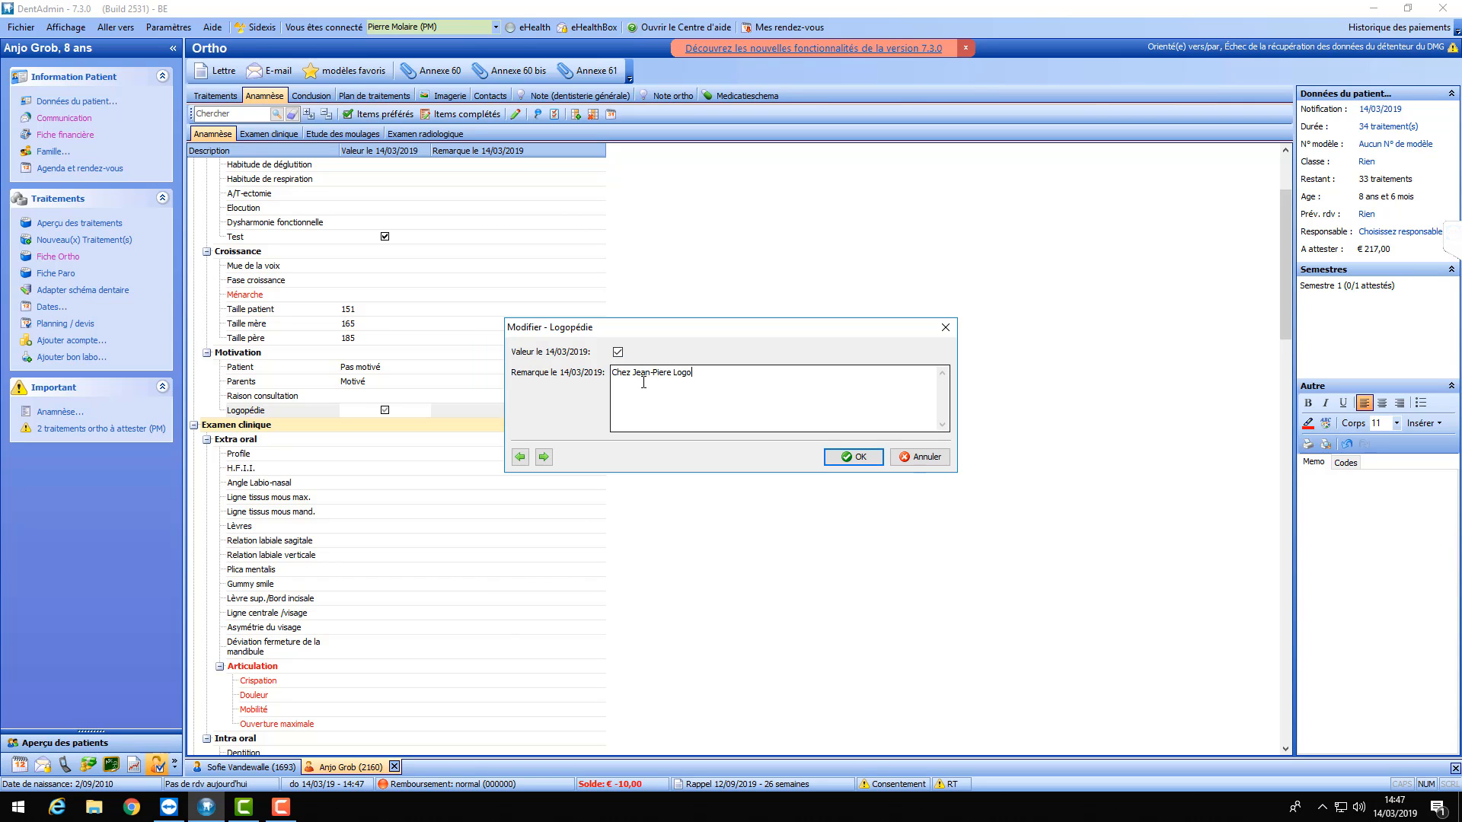
left_click(853, 459)
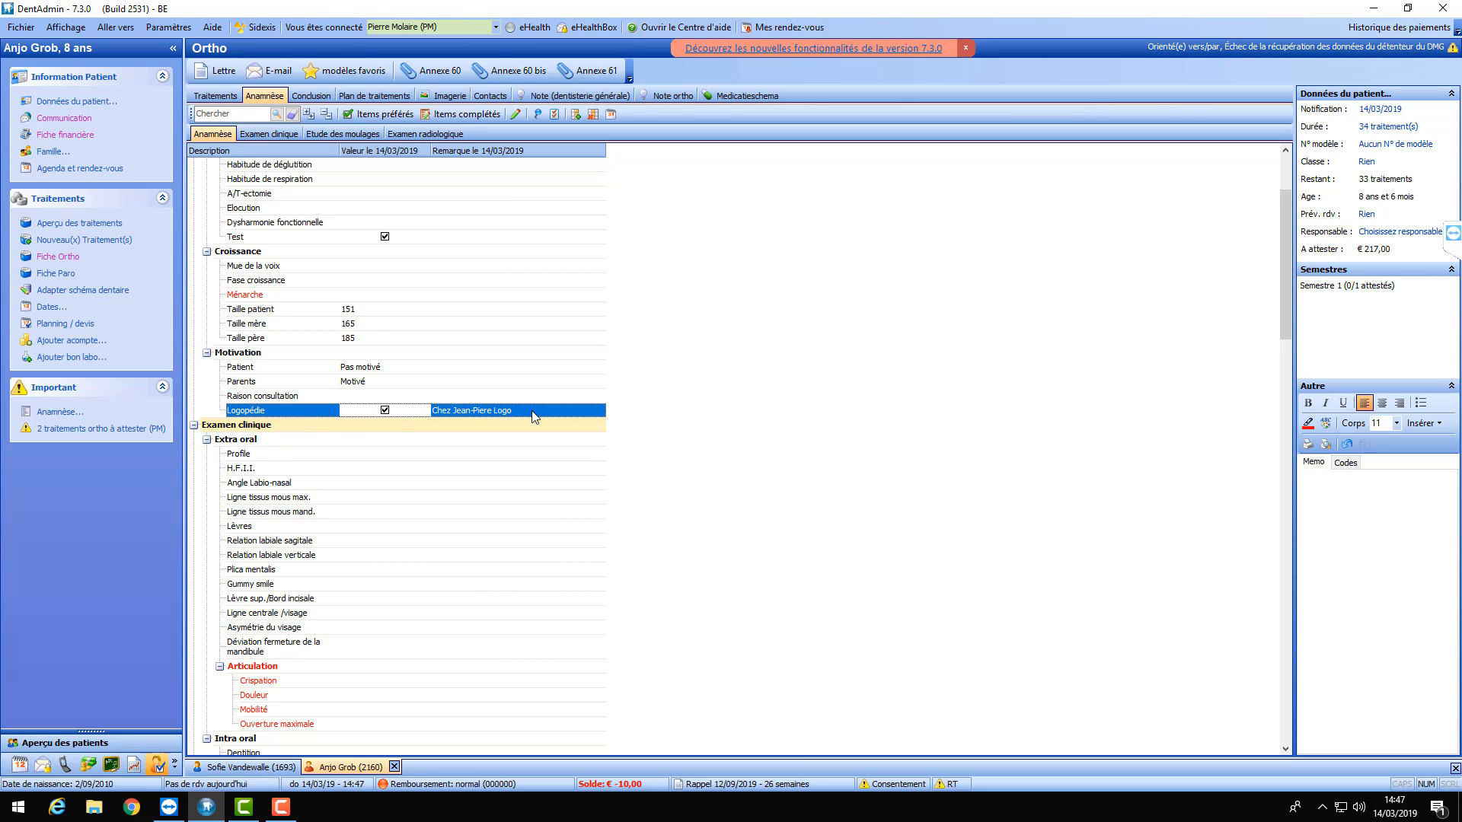
scroll(487, 388, "down", 4)
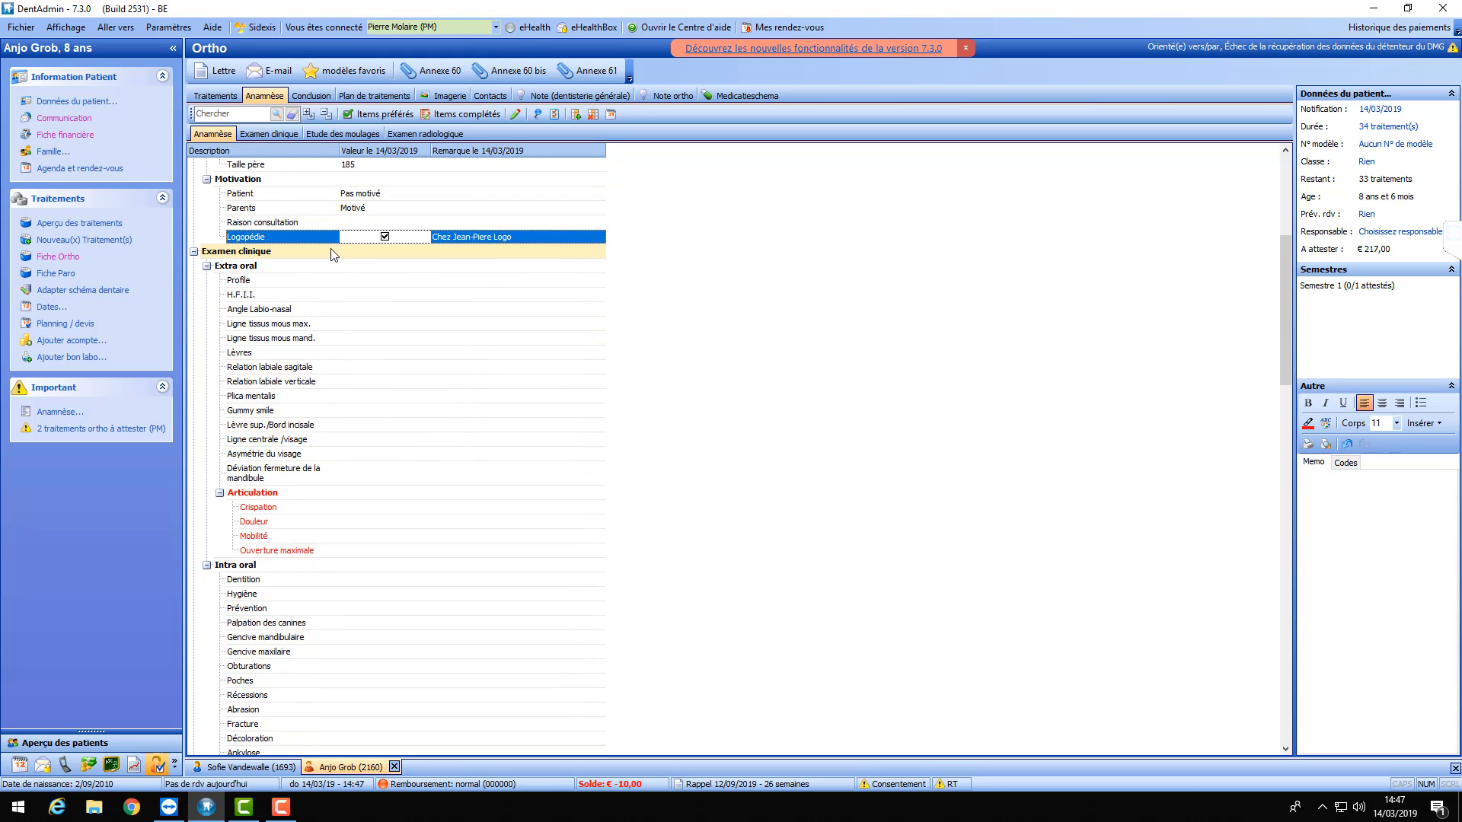
scroll(365, 289, "down", 7)
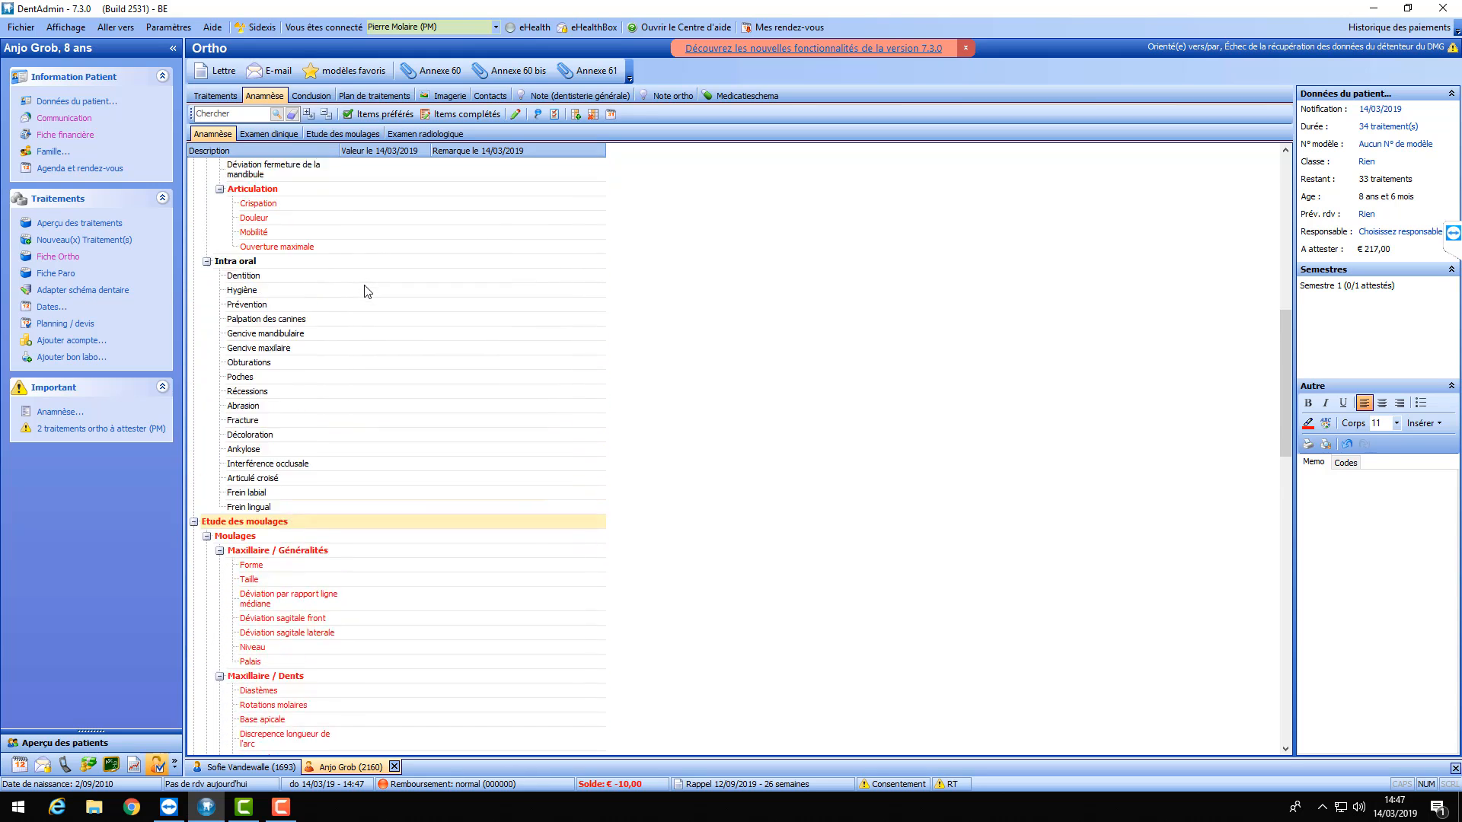
scroll(367, 290, "up", 15)
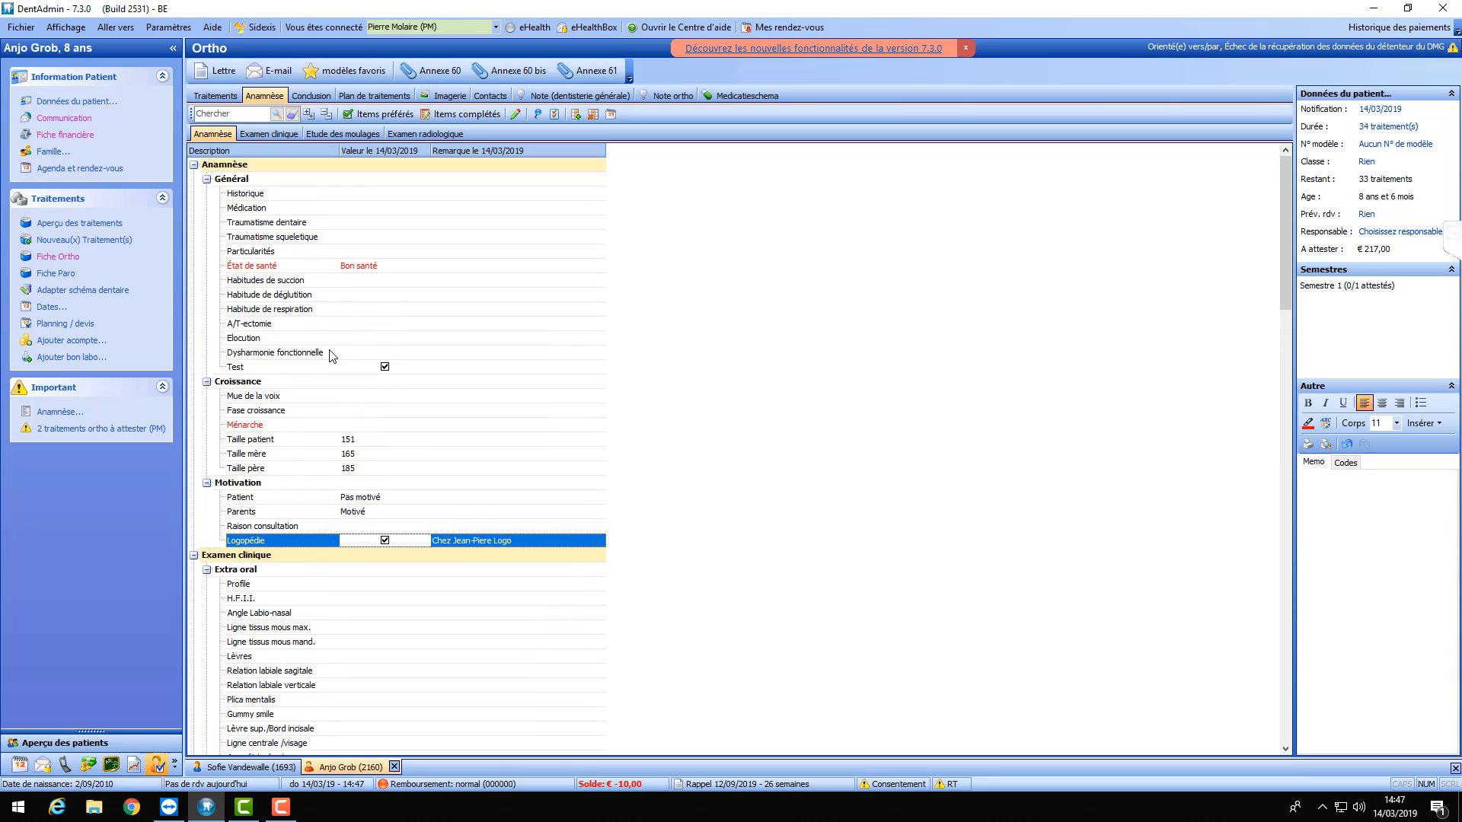
- Auto-generate the parameter name OANA_TEST for the Test item and exit configuration
left_click(554, 115)
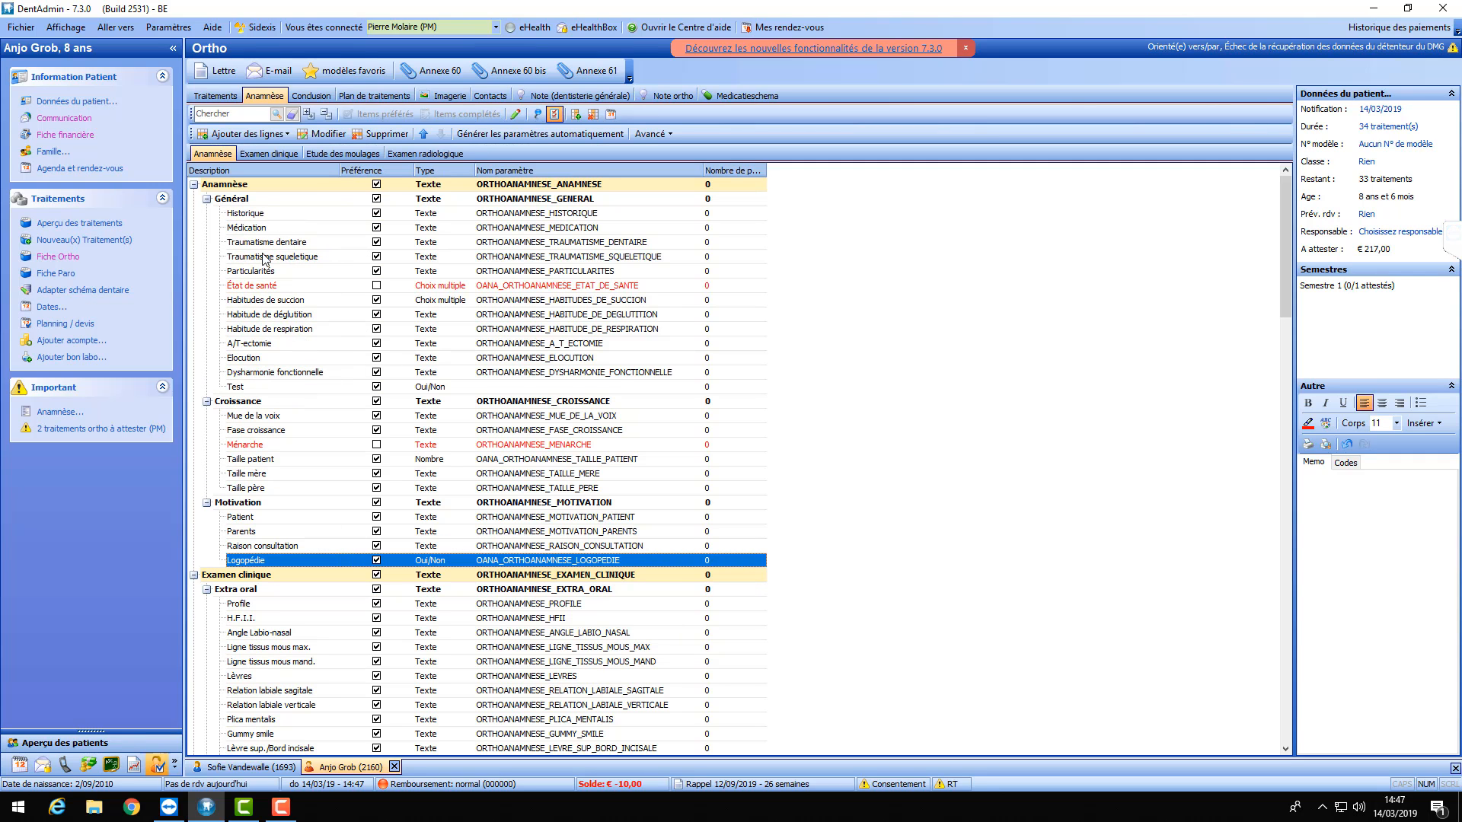
left_click(248, 388)
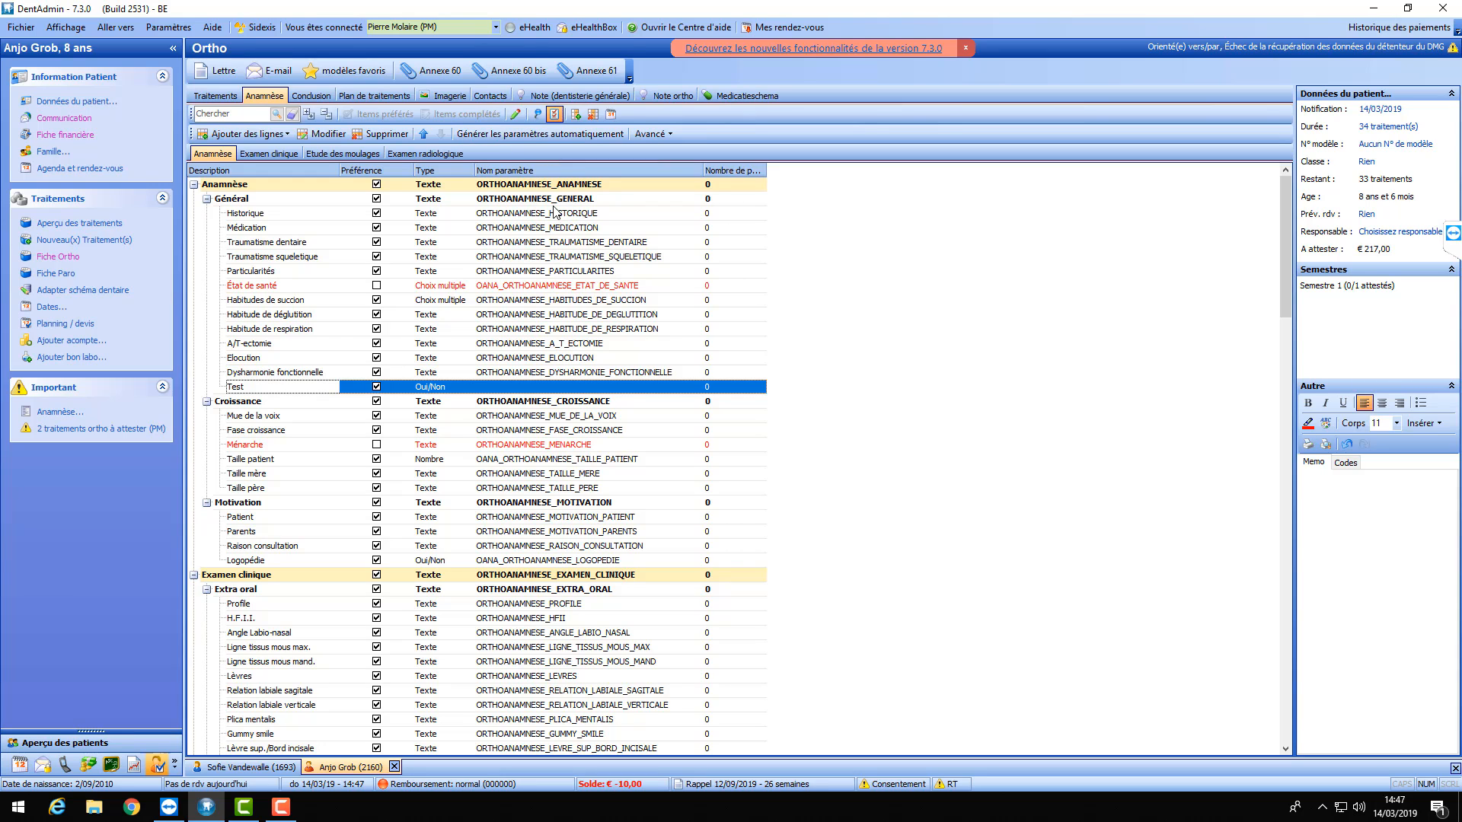
scroll(542, 217, "down", 1)
scroll(551, 319, "down", 2)
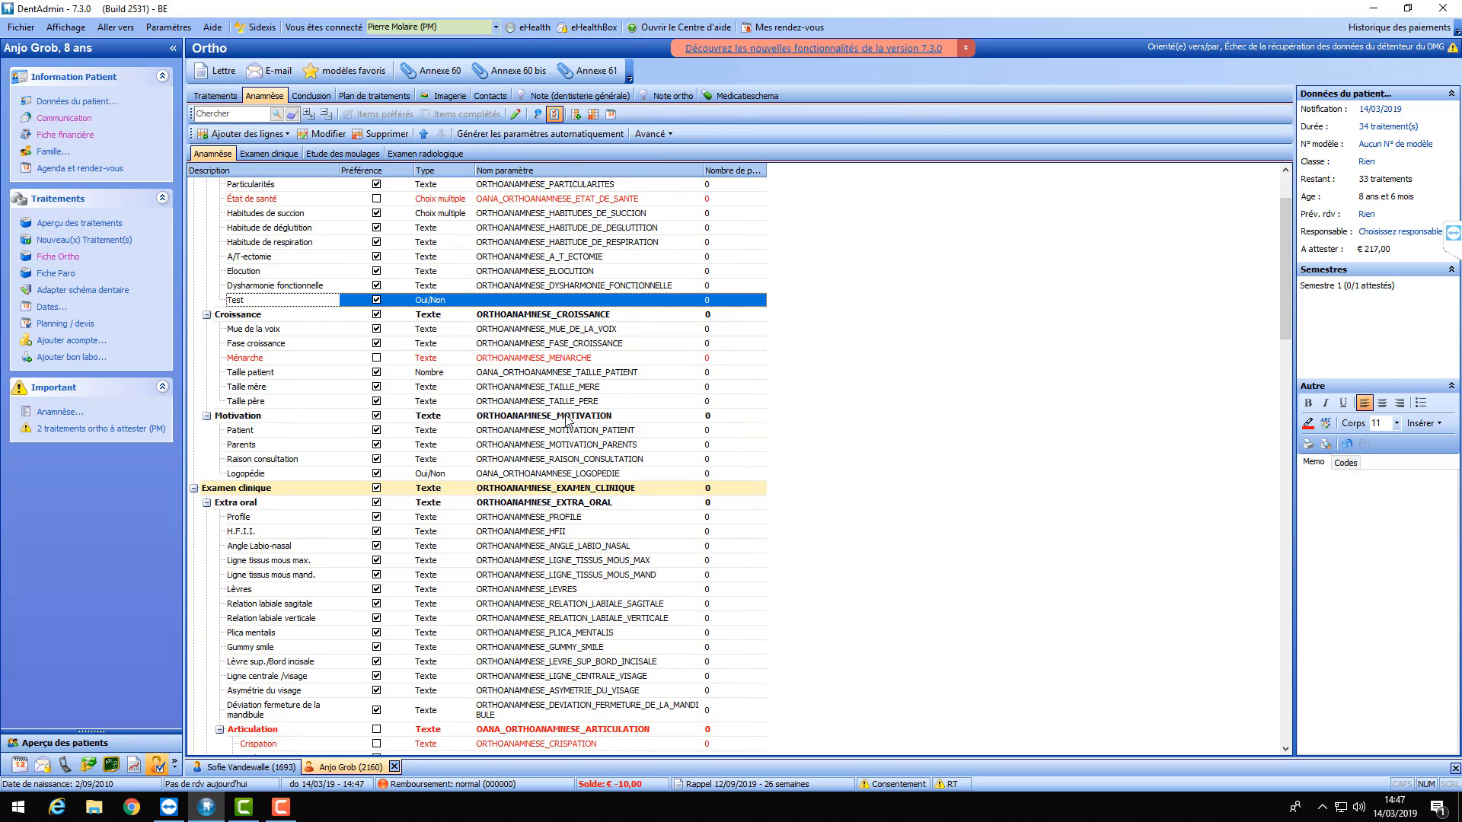
scroll(565, 419, "down", 2)
scroll(561, 428, "down", 2)
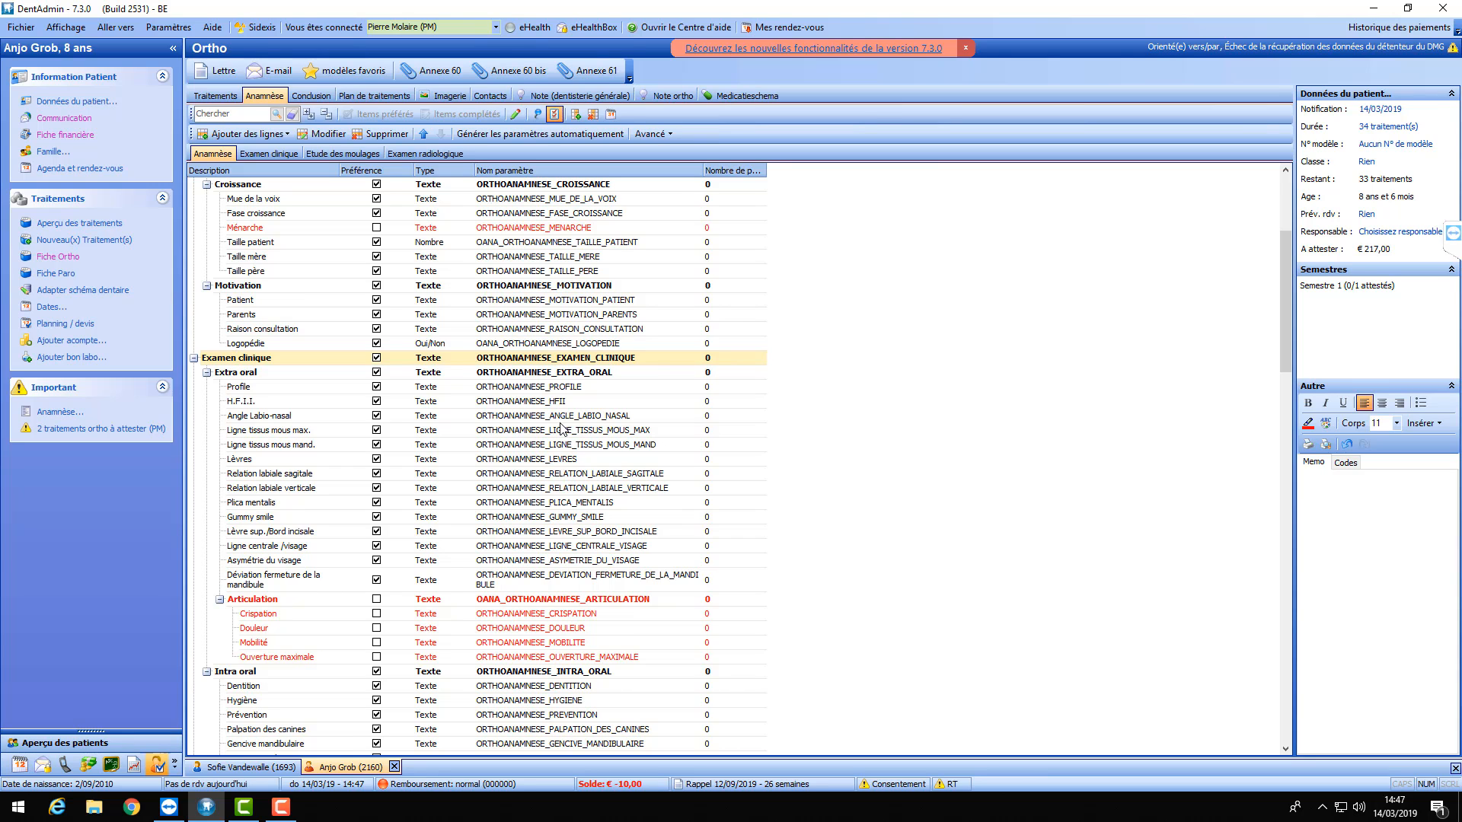
scroll(566, 391, "up", 5)
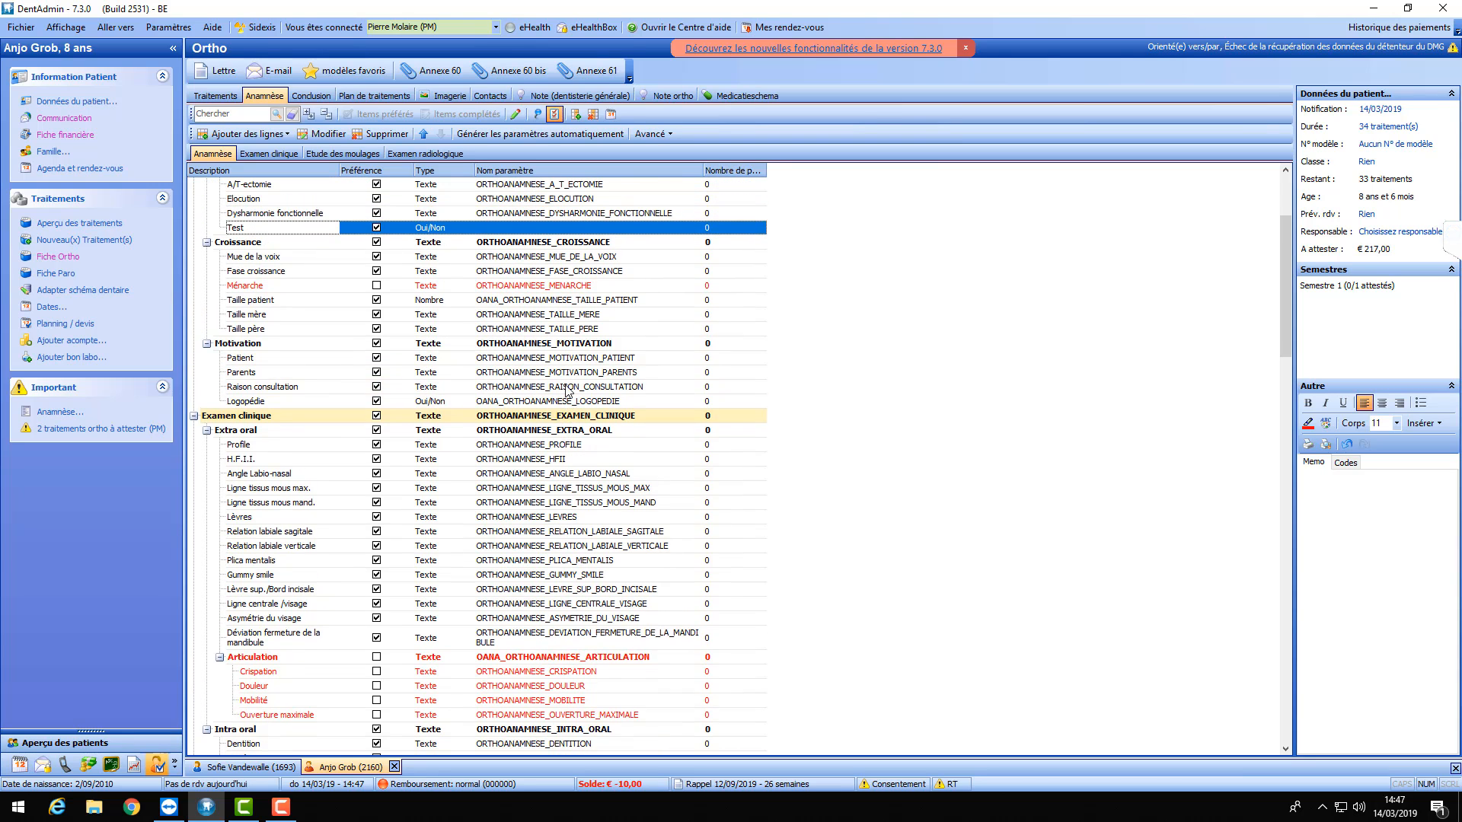
scroll(545, 412, "up", 1)
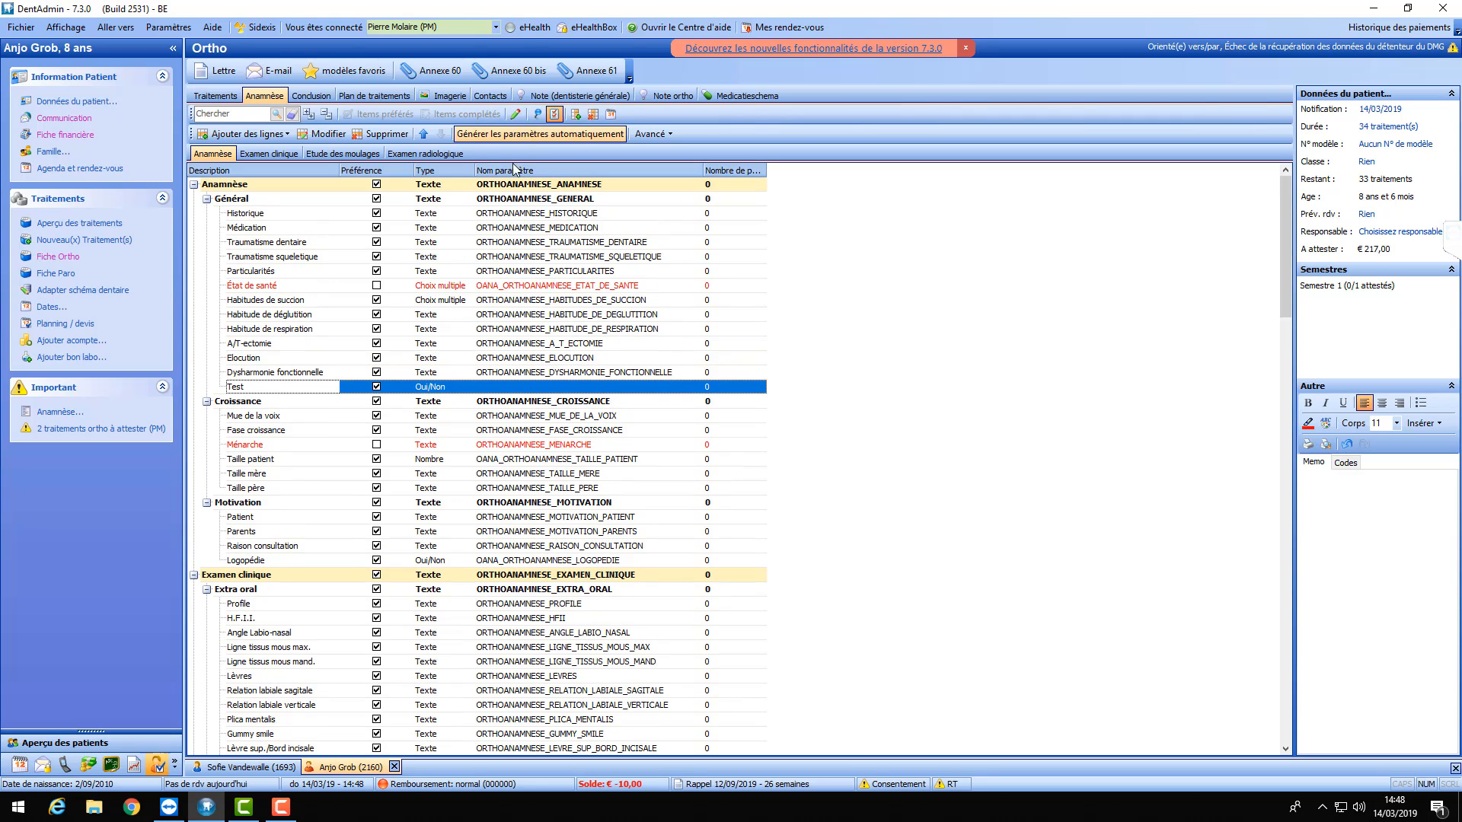
left_click(520, 388)
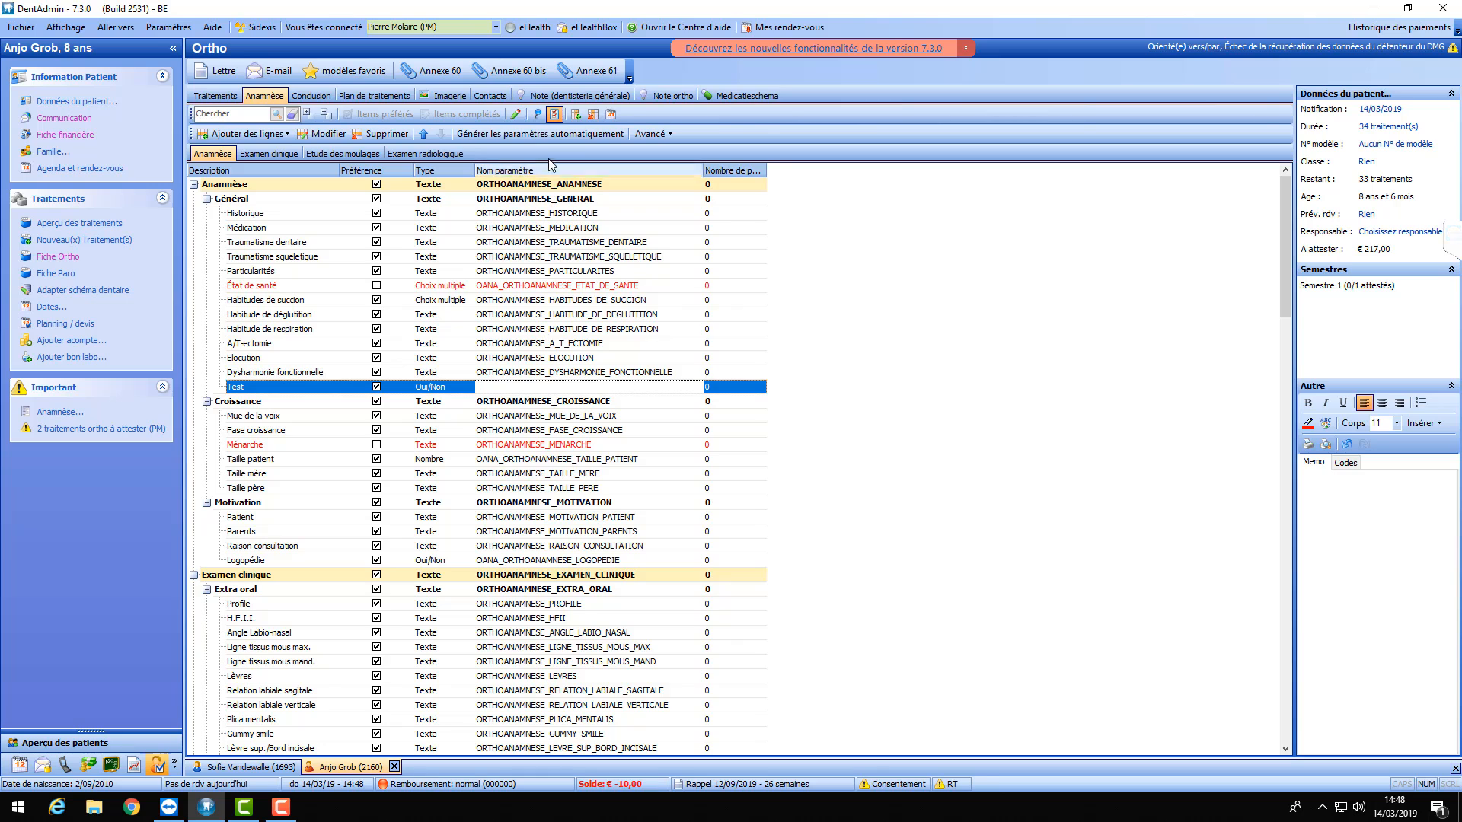
left_click(547, 133)
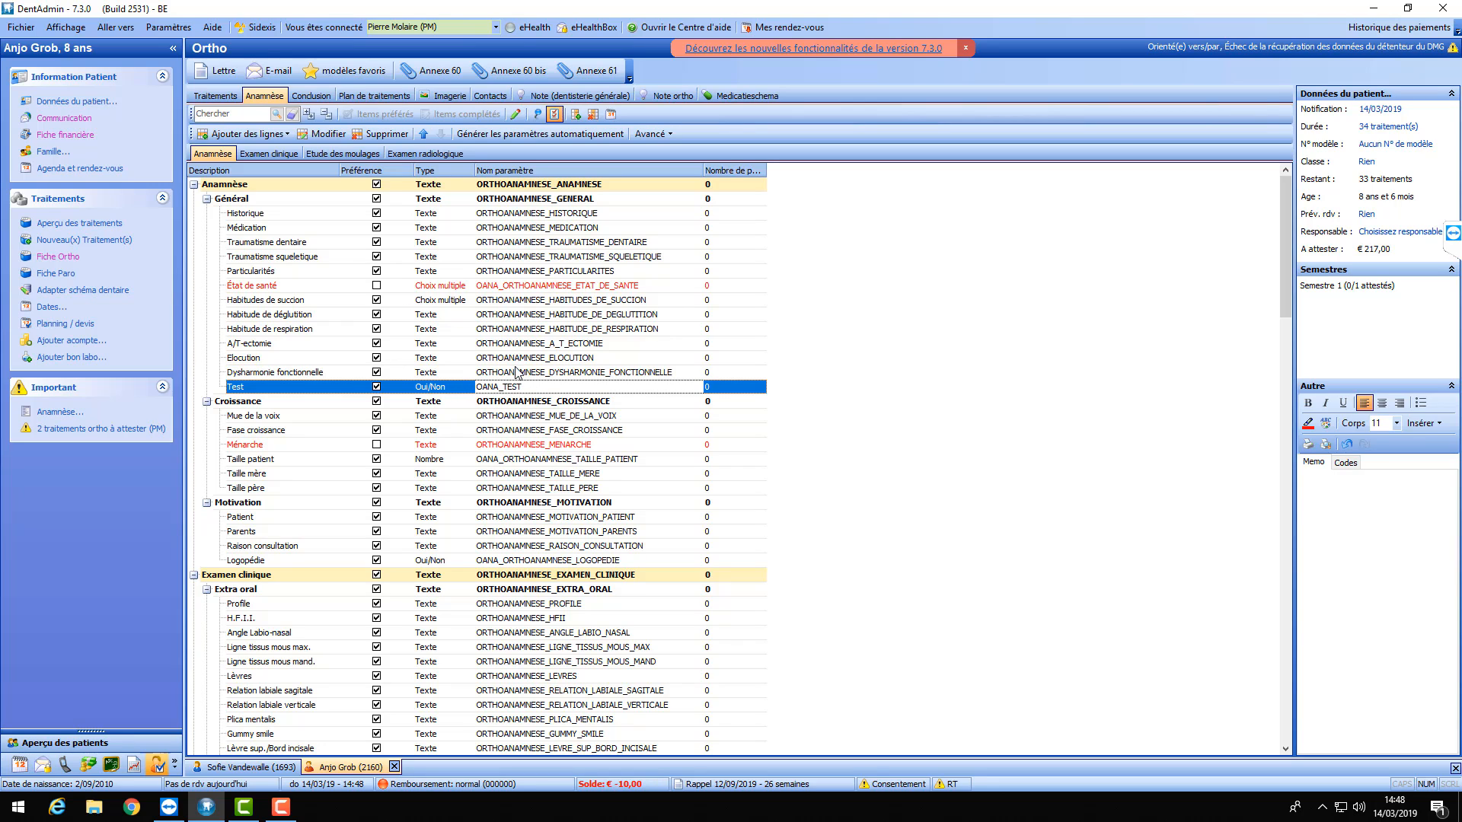
left_click(556, 134)
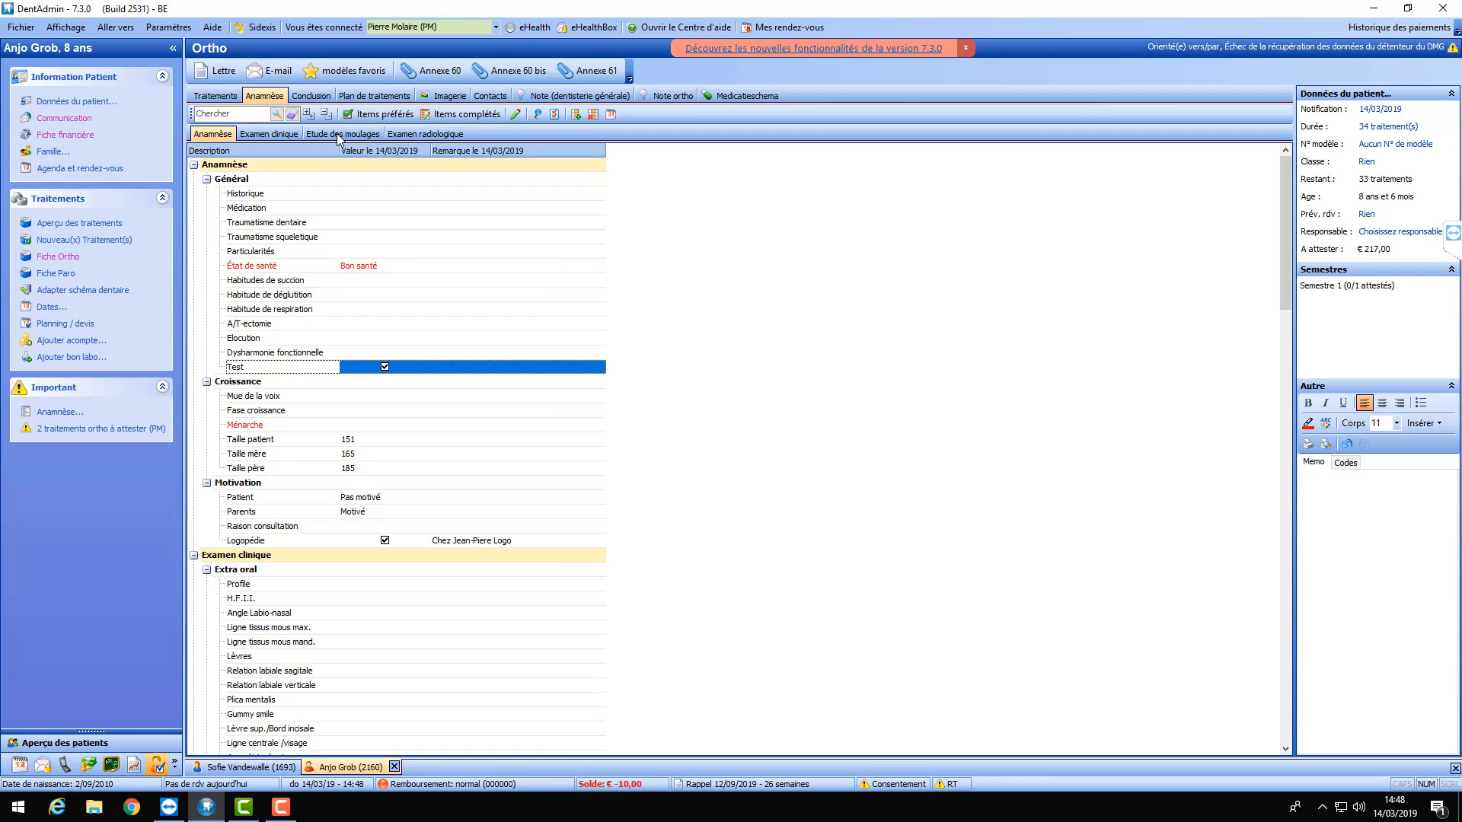
- Review the Examen clinique section, briefly switching back to Anamnèse
left_click(248, 134)
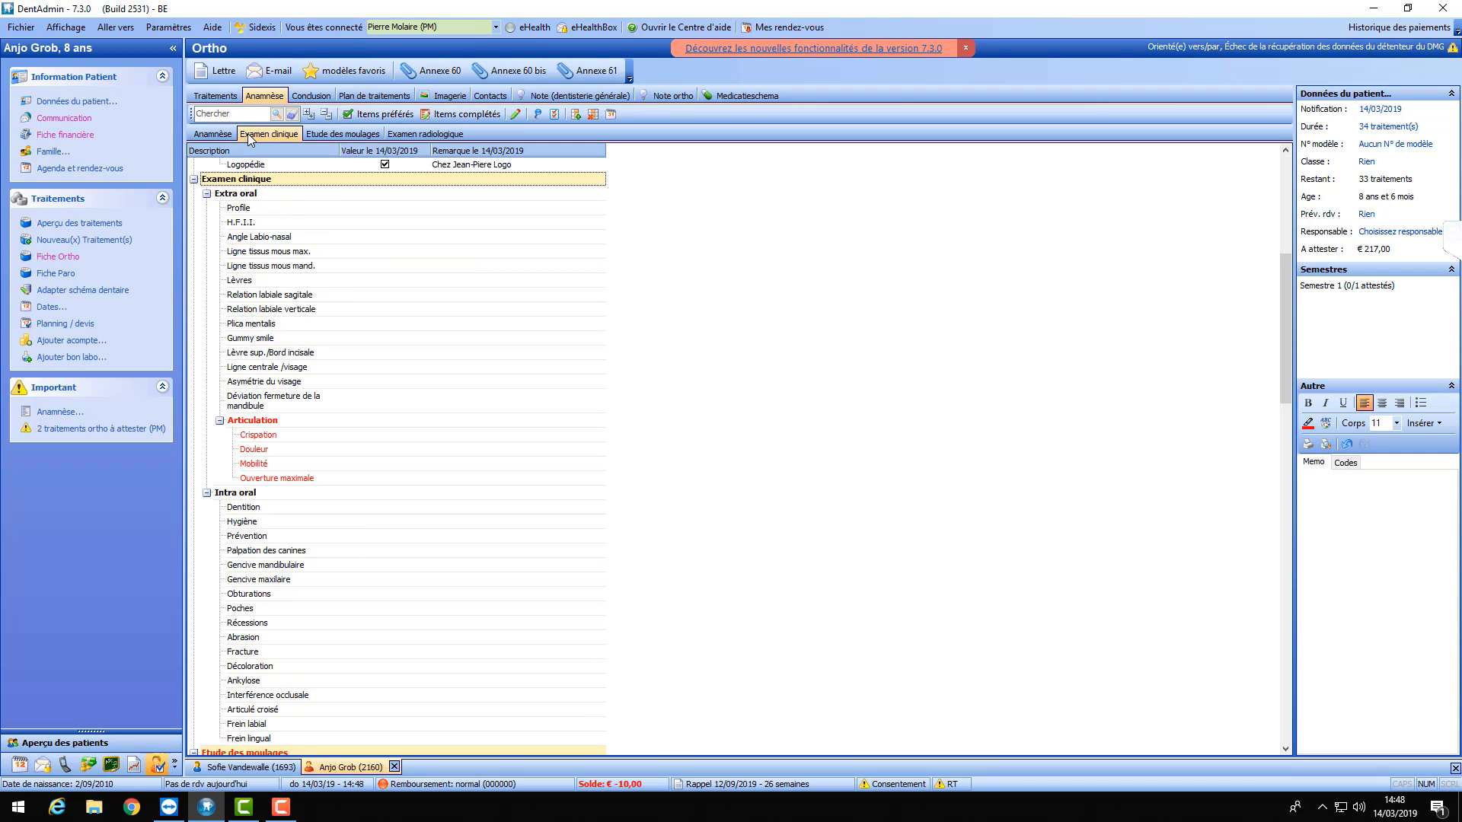
scroll(347, 251, "up", 3)
scroll(347, 251, "up", 5)
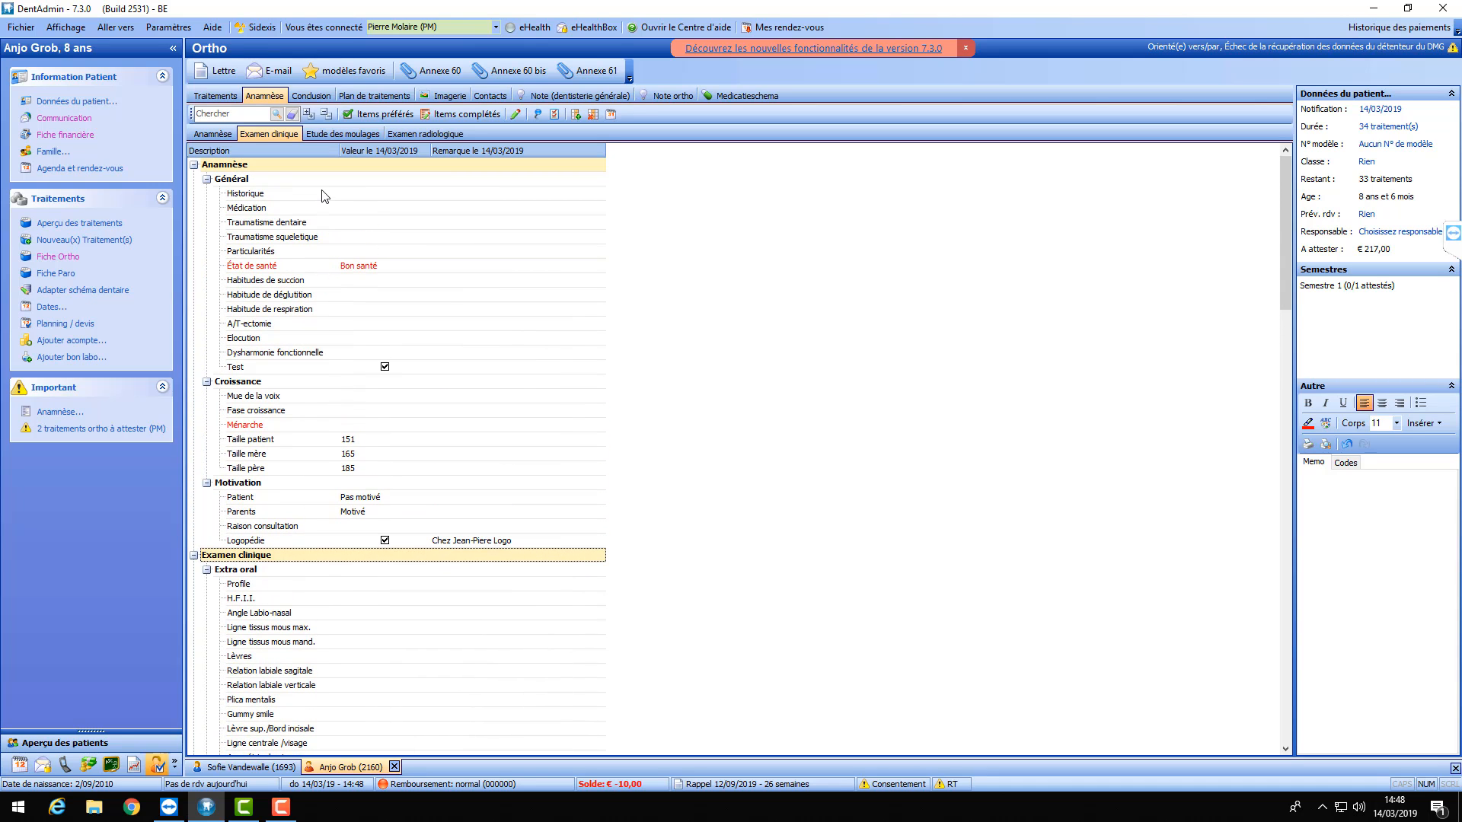
left_click(217, 134)
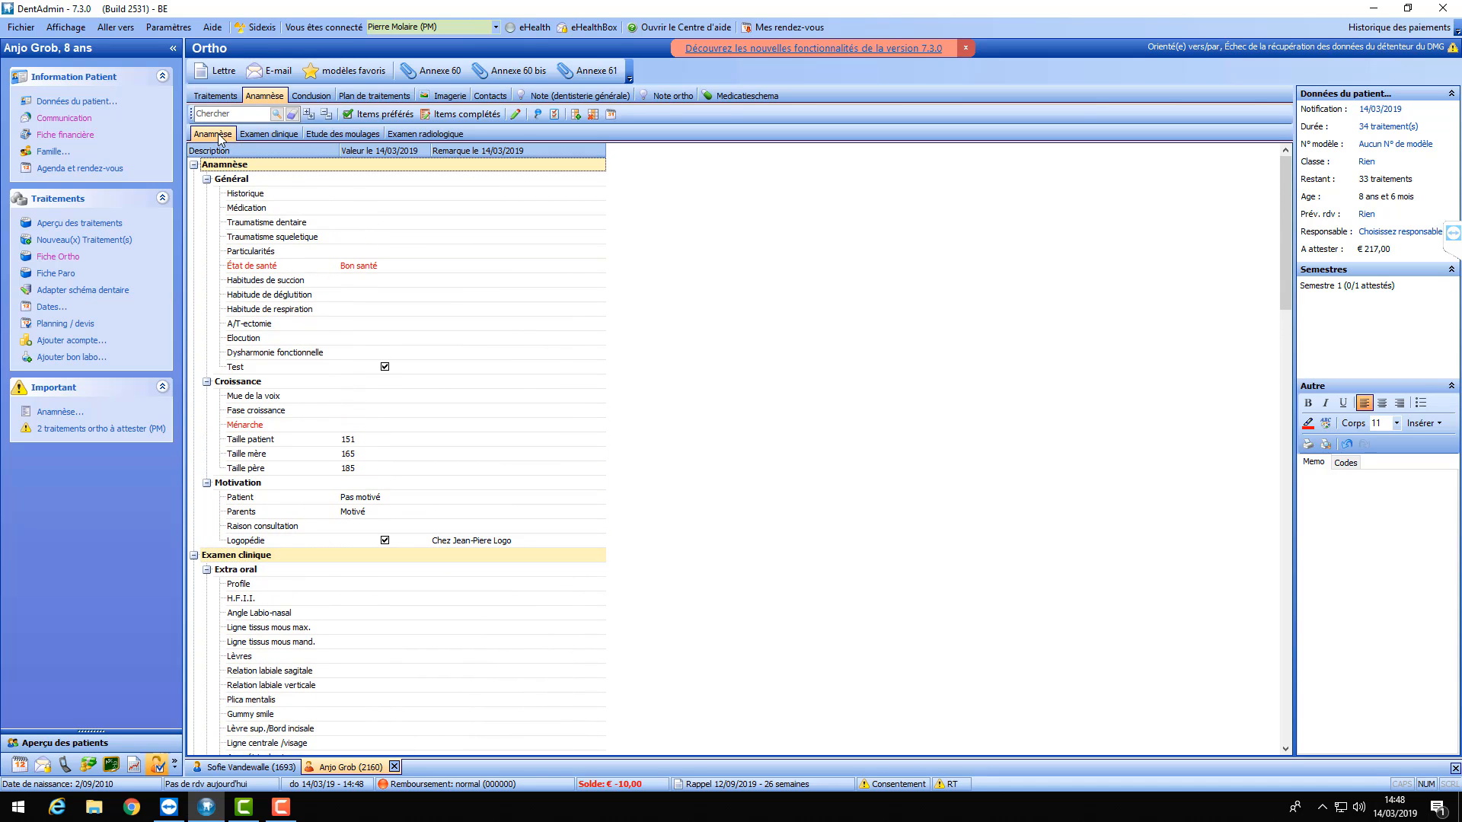
left_click(272, 134)
scroll(336, 300, "down", 3)
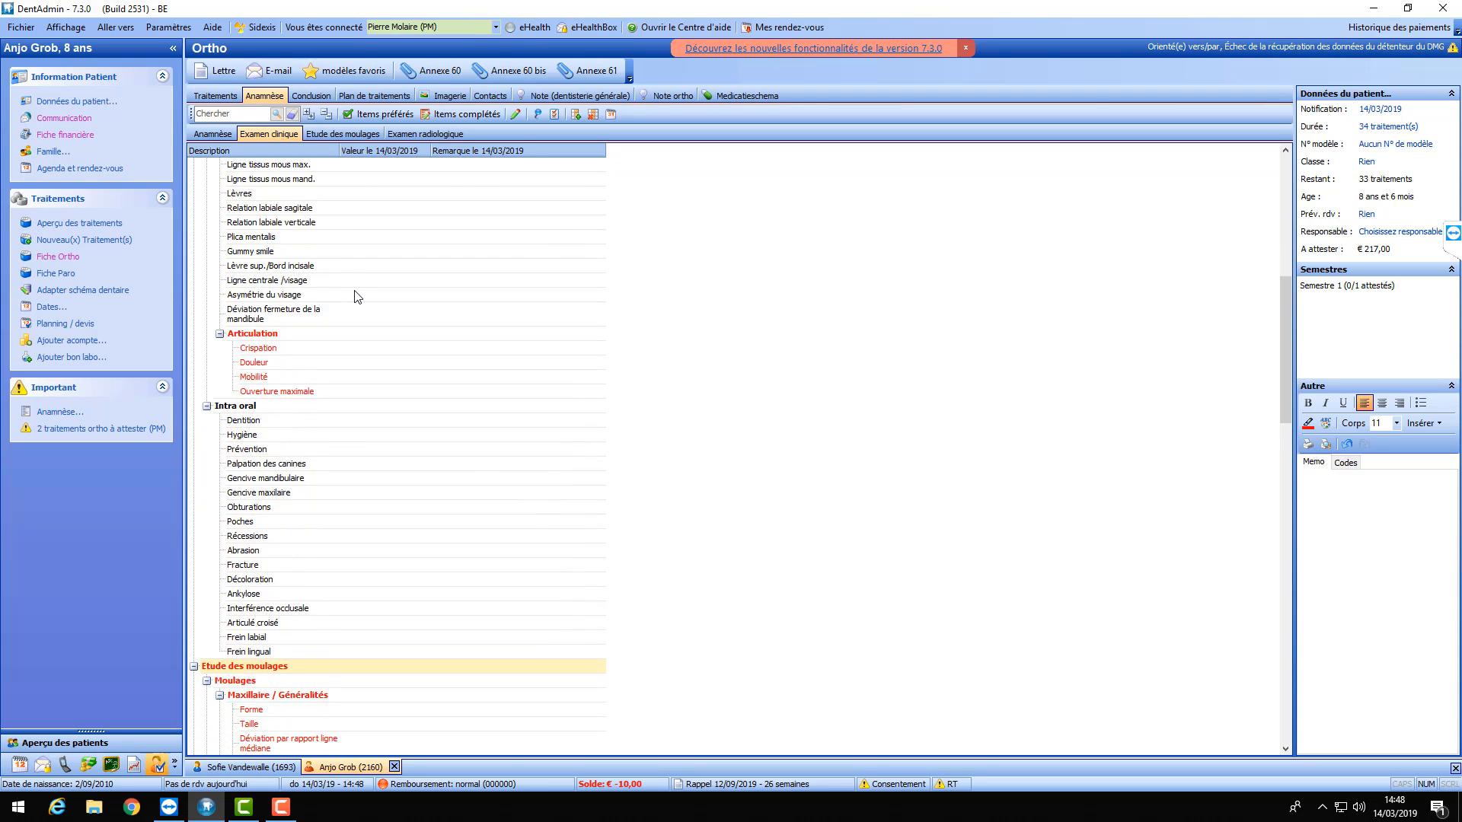
scroll(354, 293, "up", 9)
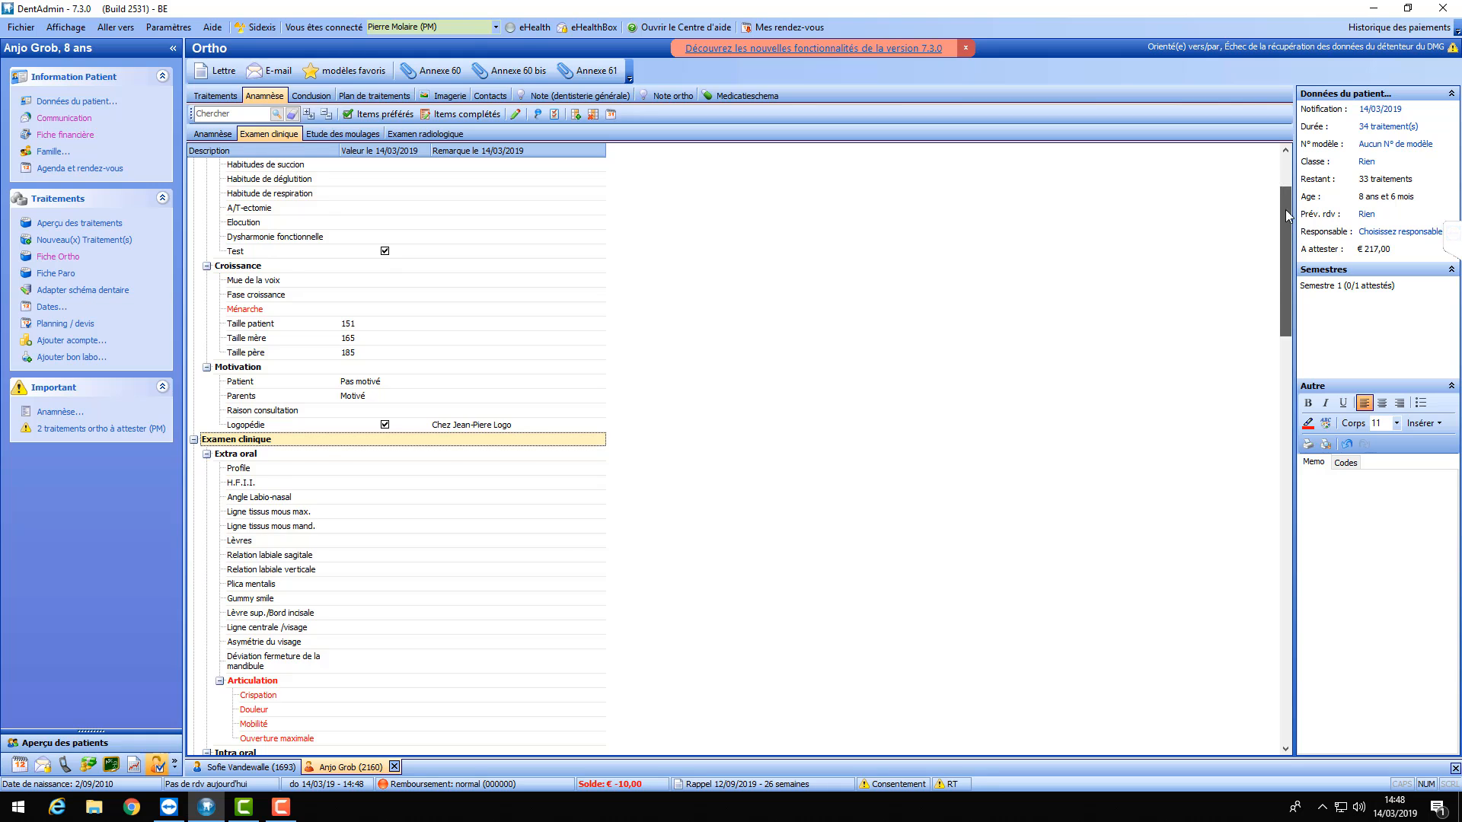
scroll(1281, 175, "up", 3)
- Scroll through the Etude des moulages and Examen radiologique sections
left_click(332, 134)
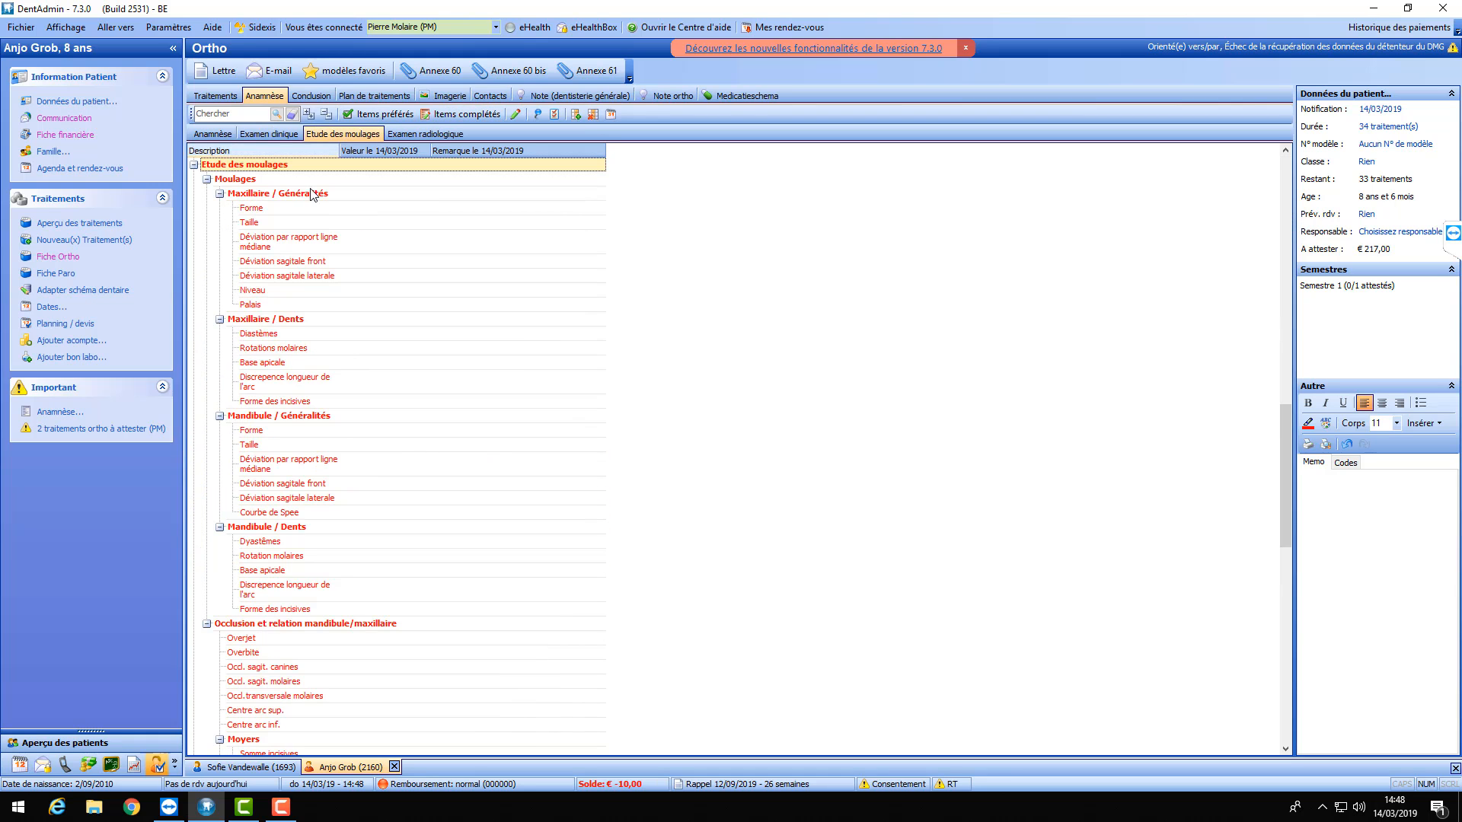
scroll(322, 243, "down", 10)
scroll(323, 245, "down", 6)
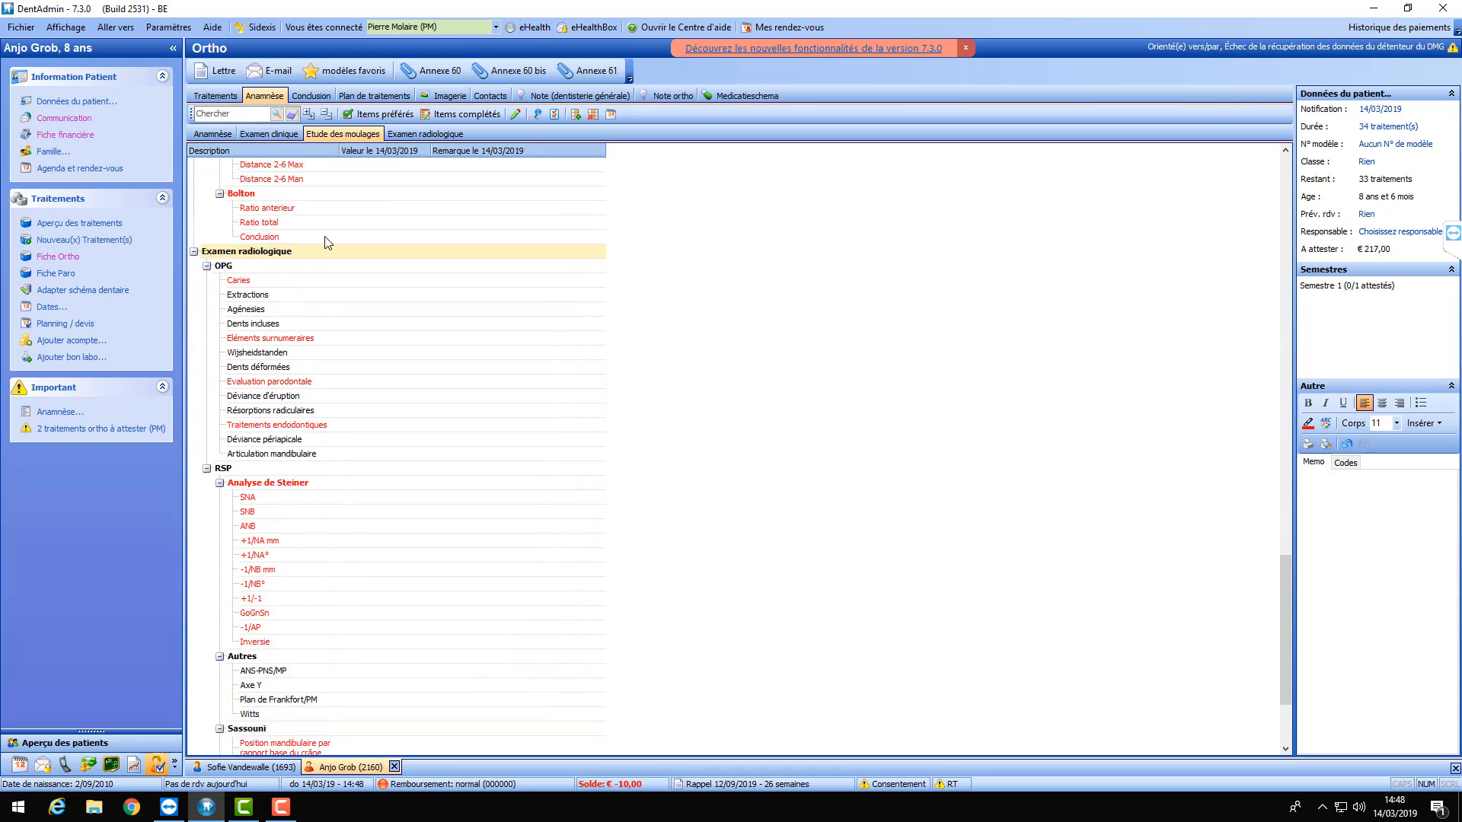
left_click(427, 134)
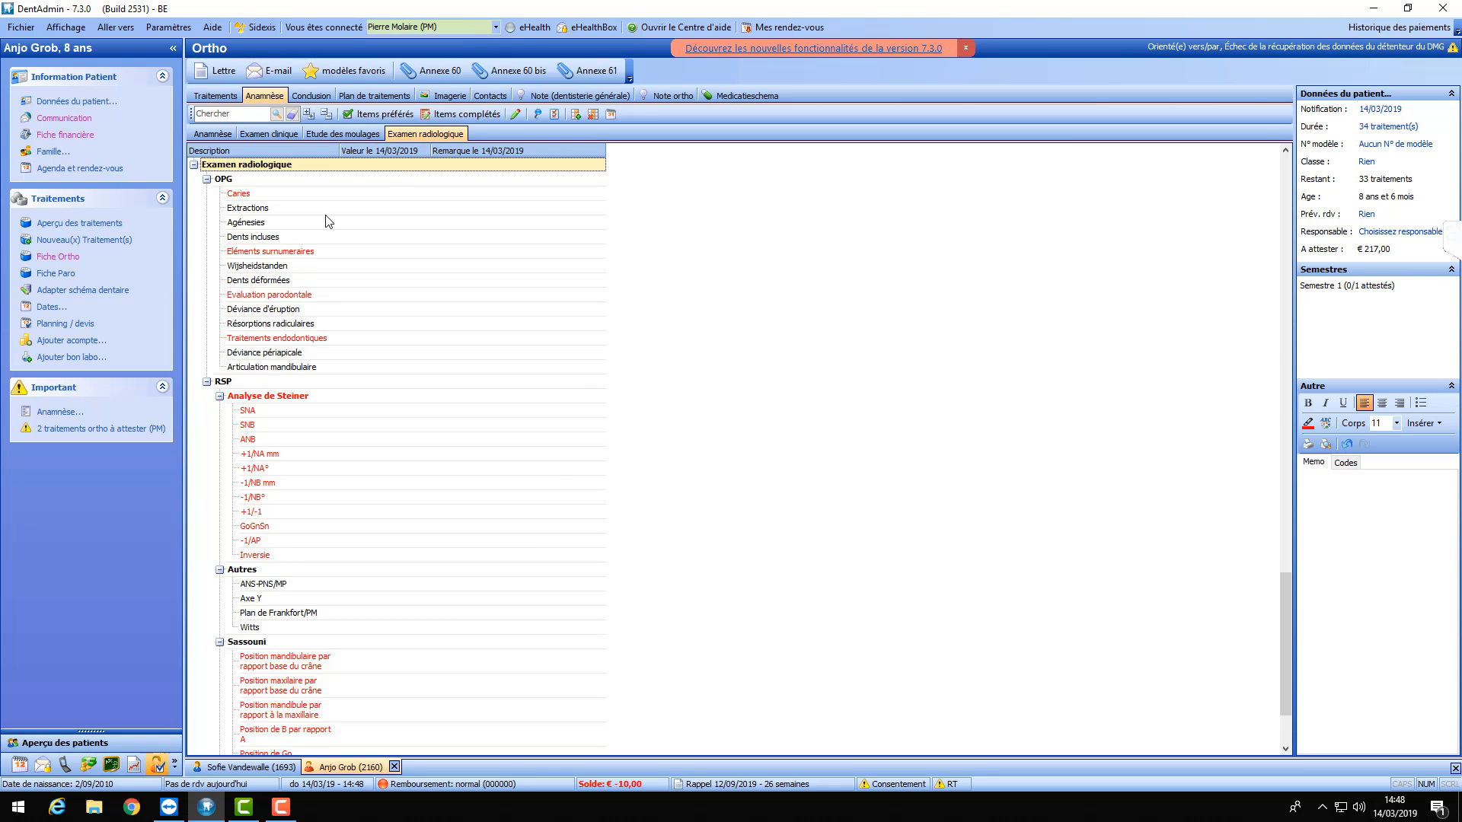
scroll(335, 224, "down", 3)
scroll(346, 220, "up", 4)
scroll(350, 219, "up", 15)
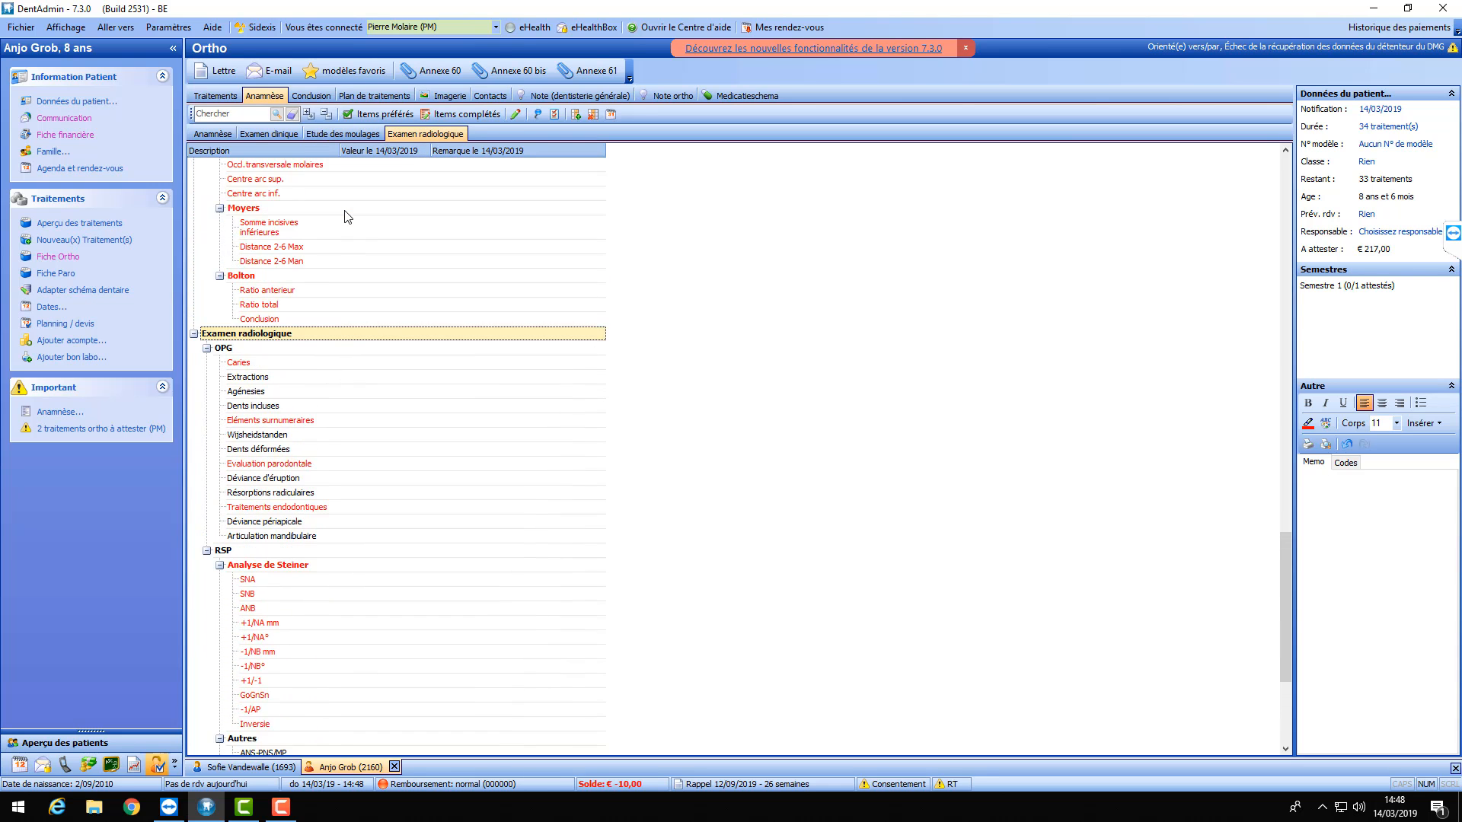
scroll(354, 220, "up", 8)
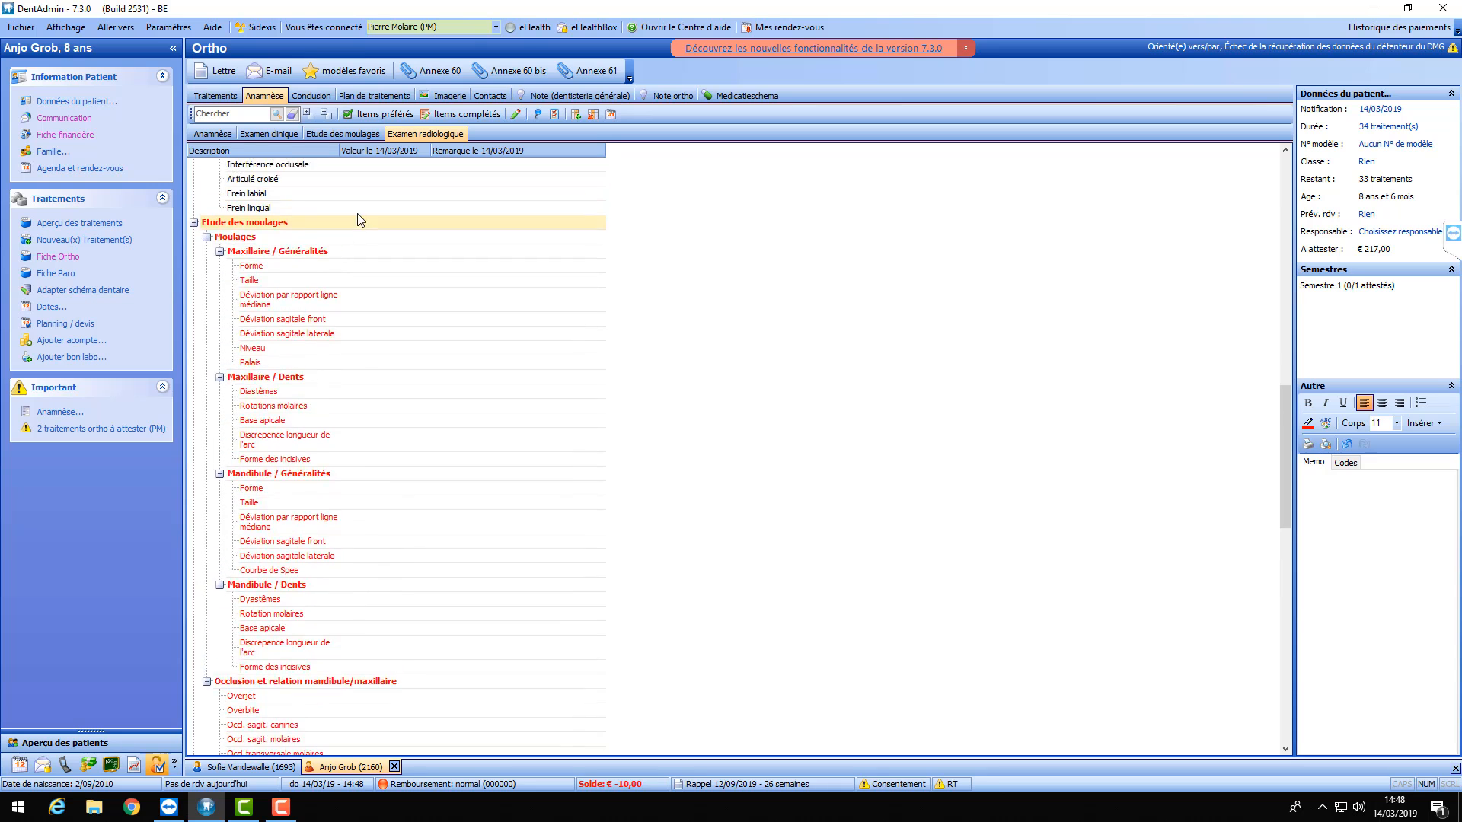
left_click_drag(1291, 390, 1283, 220)
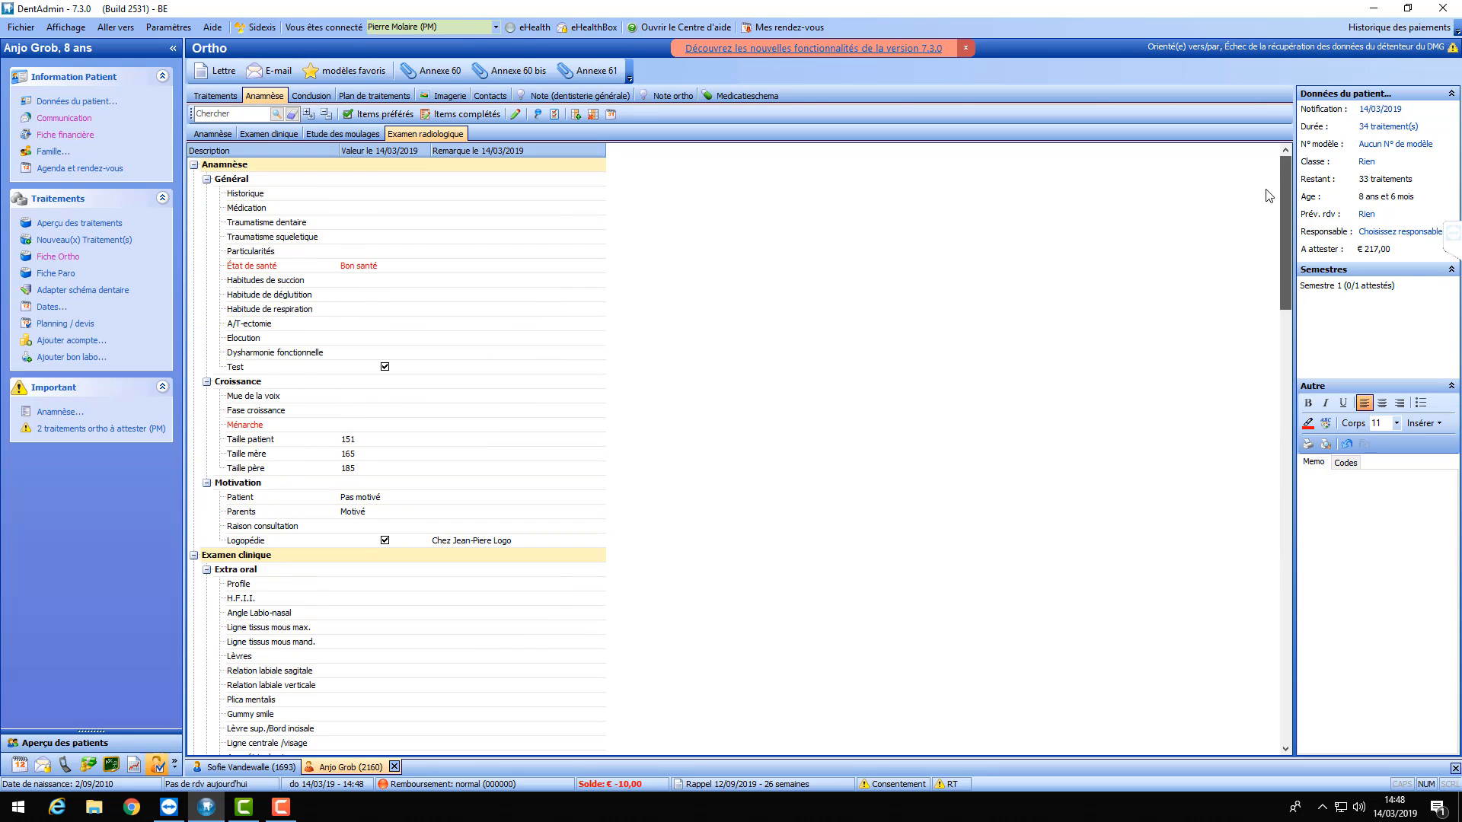
- Collapse the Anamnèse group, revisit the sub-tabs, and open the Extractions value editor
left_click(194, 165)
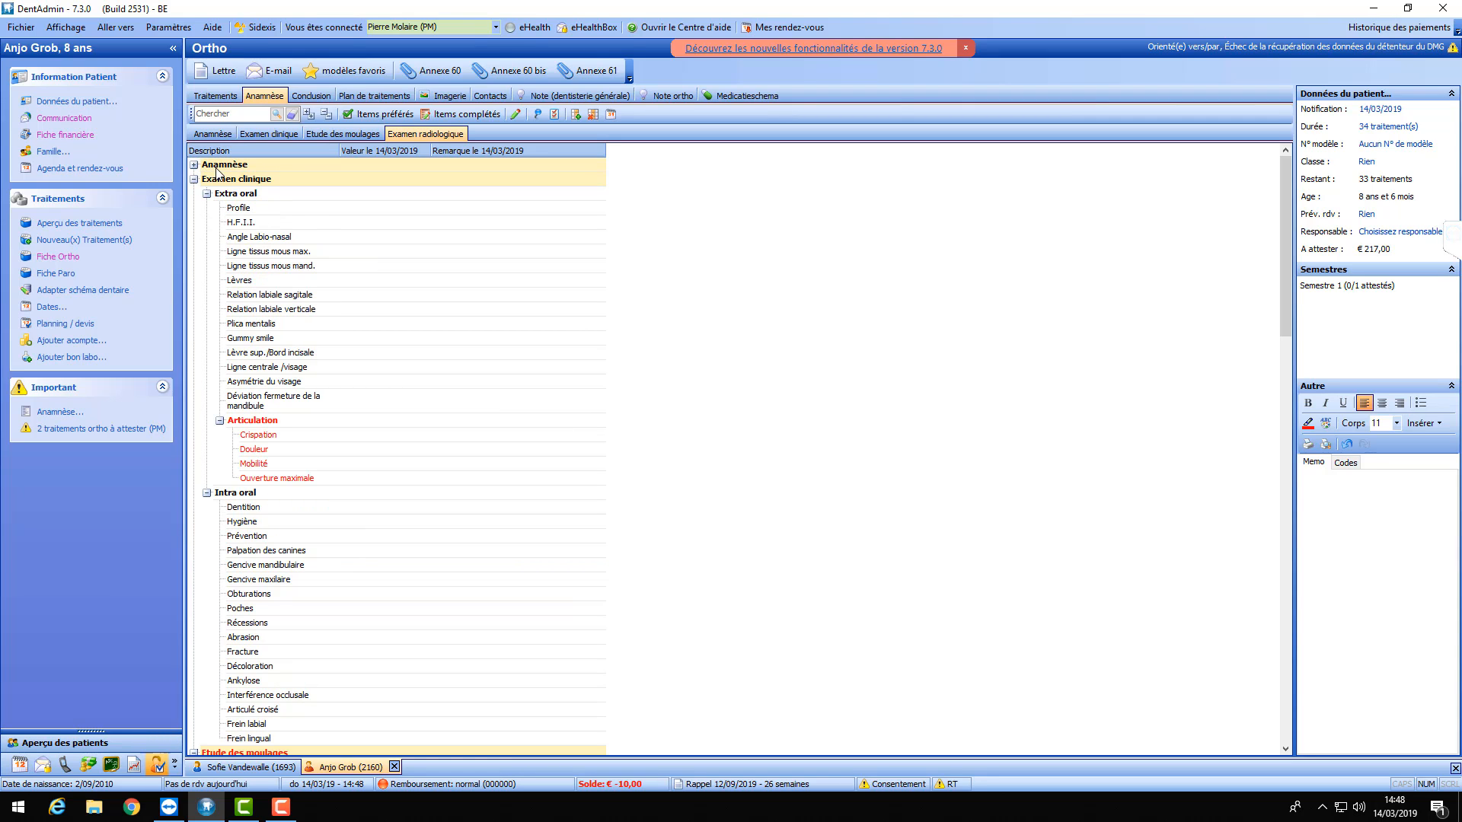
left_click(271, 134)
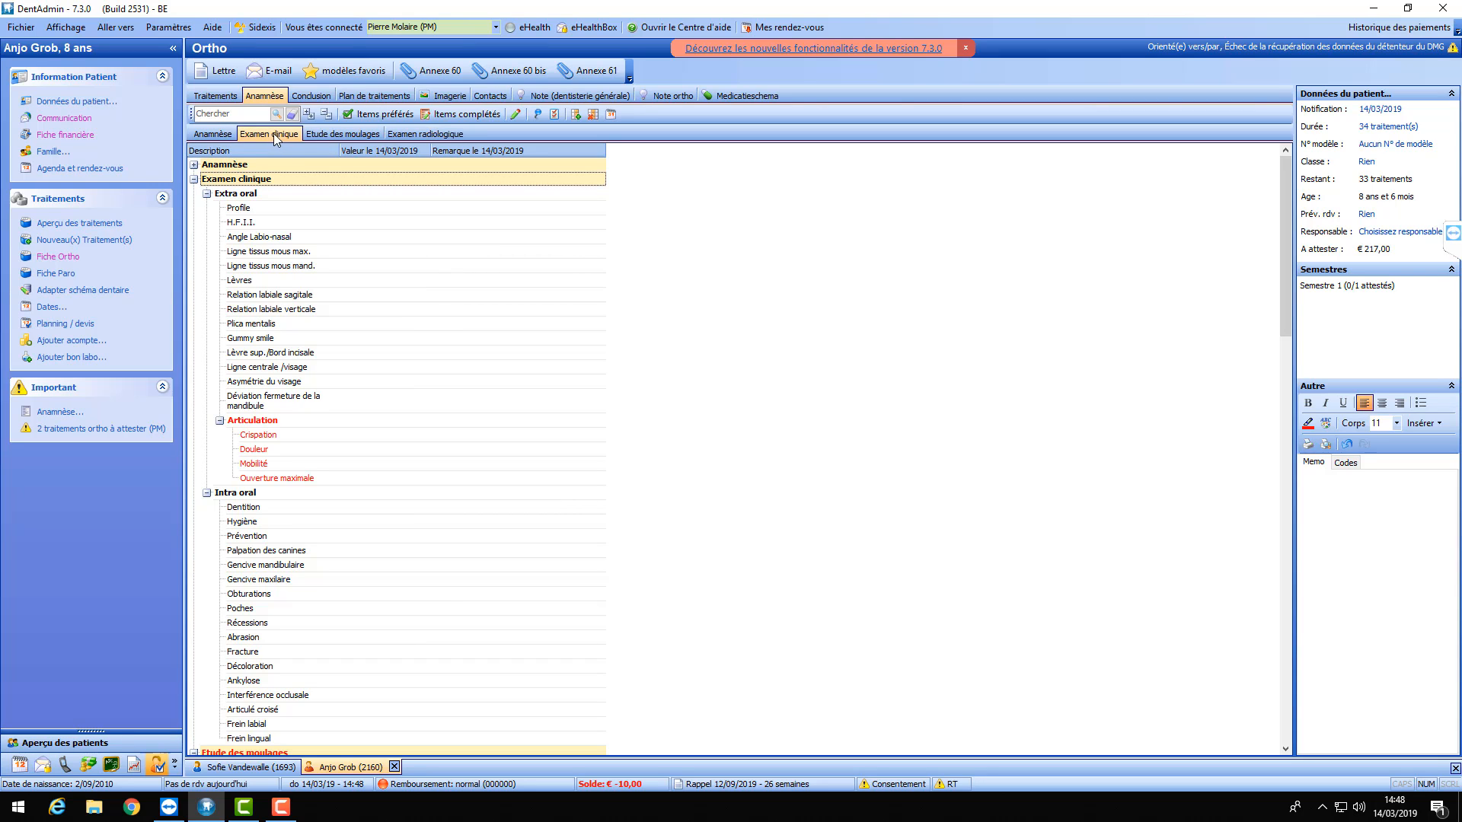
left_click(348, 133)
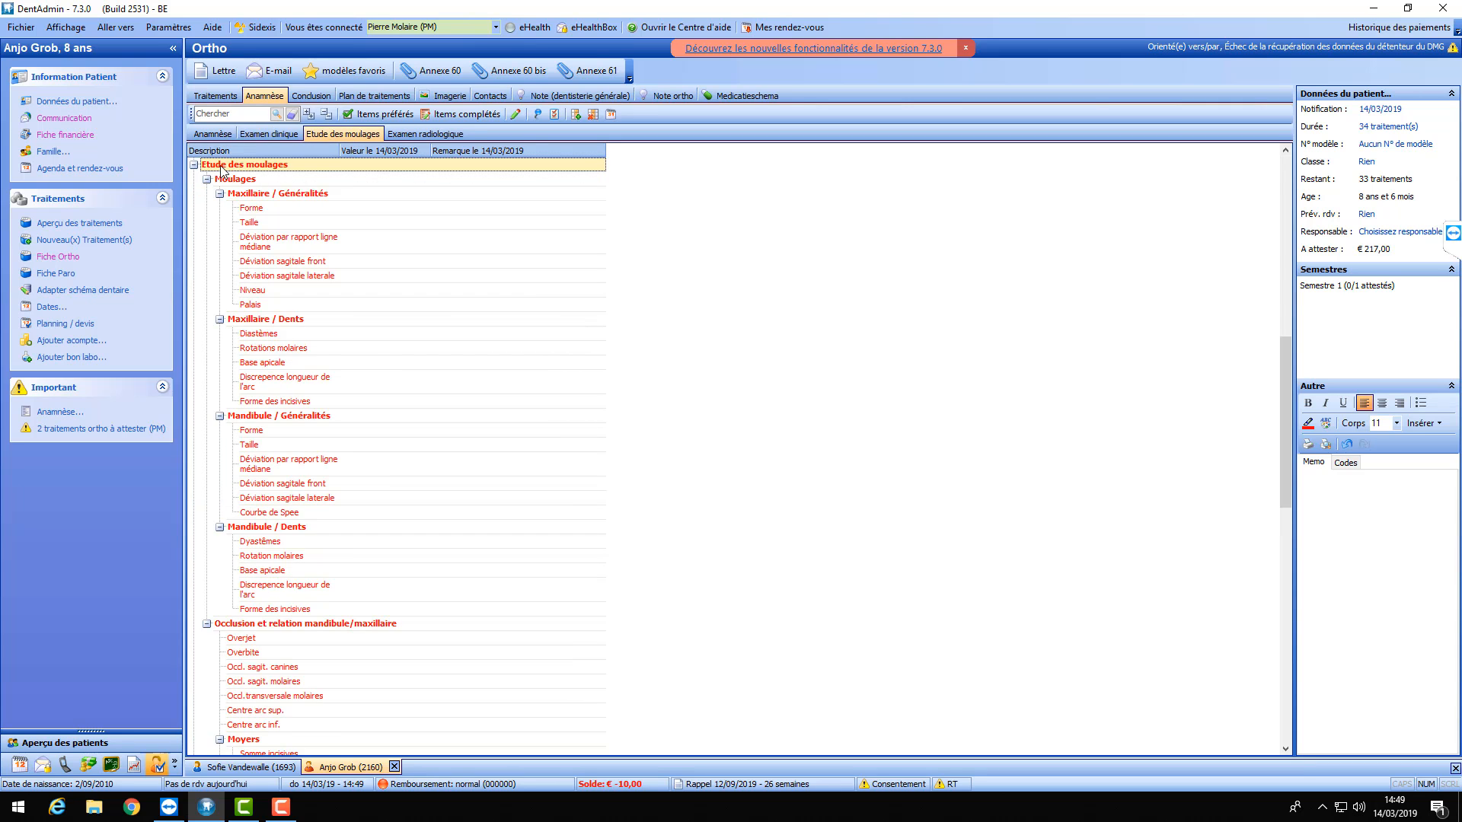
left_click_drag(1287, 399, 1269, 195)
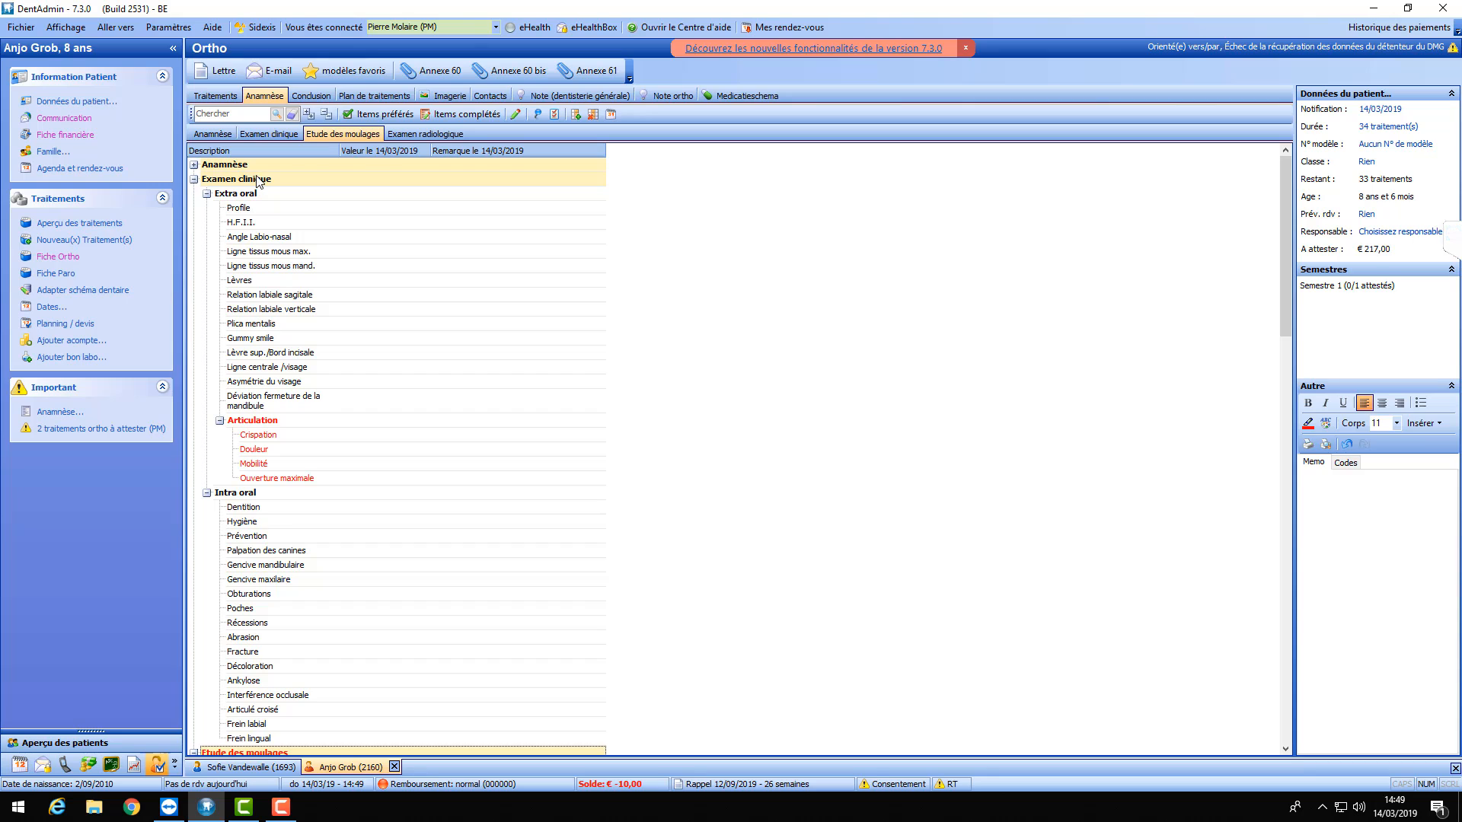
left_click(425, 134)
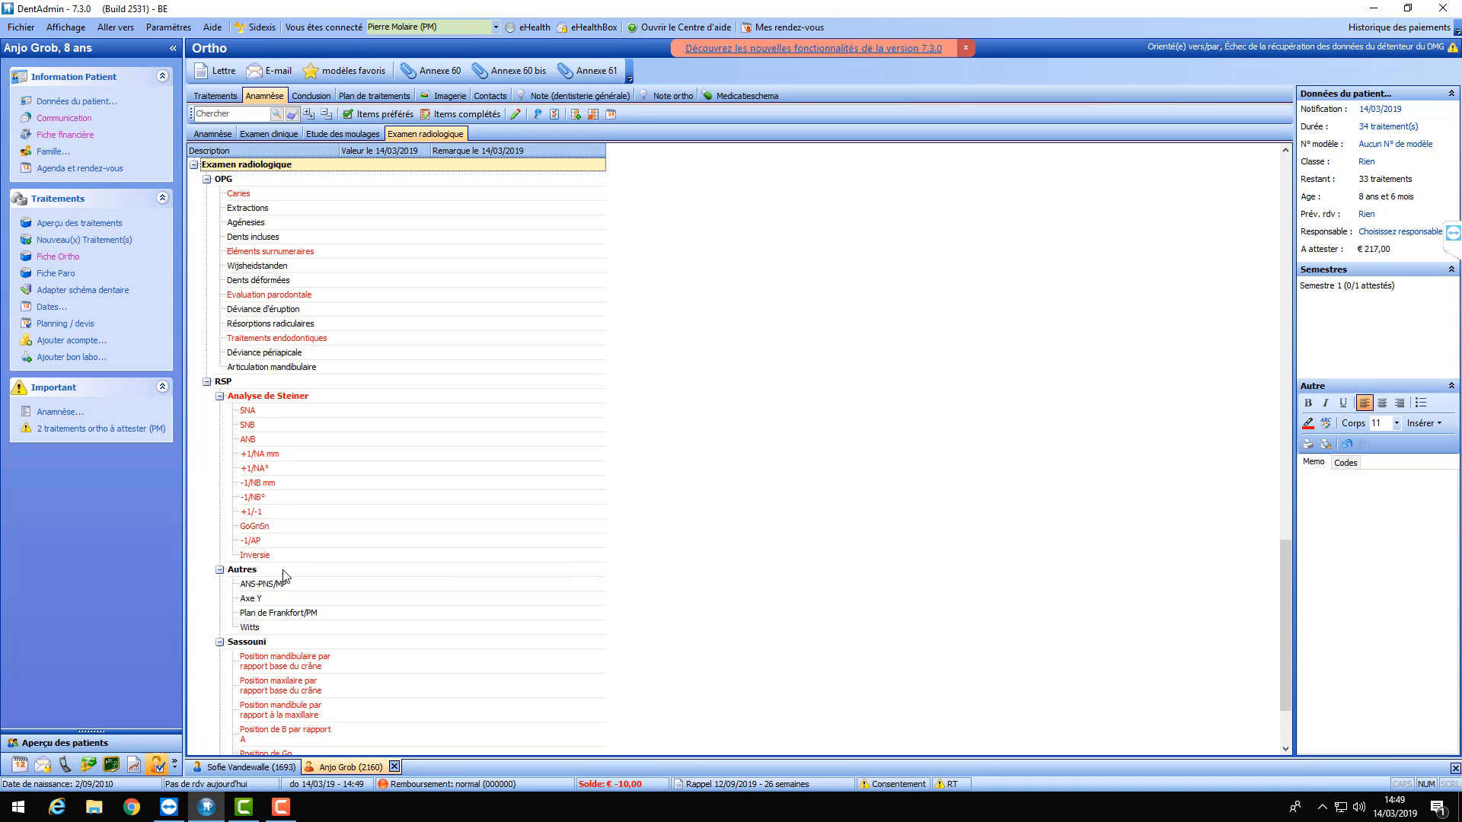
double_click(375, 211)
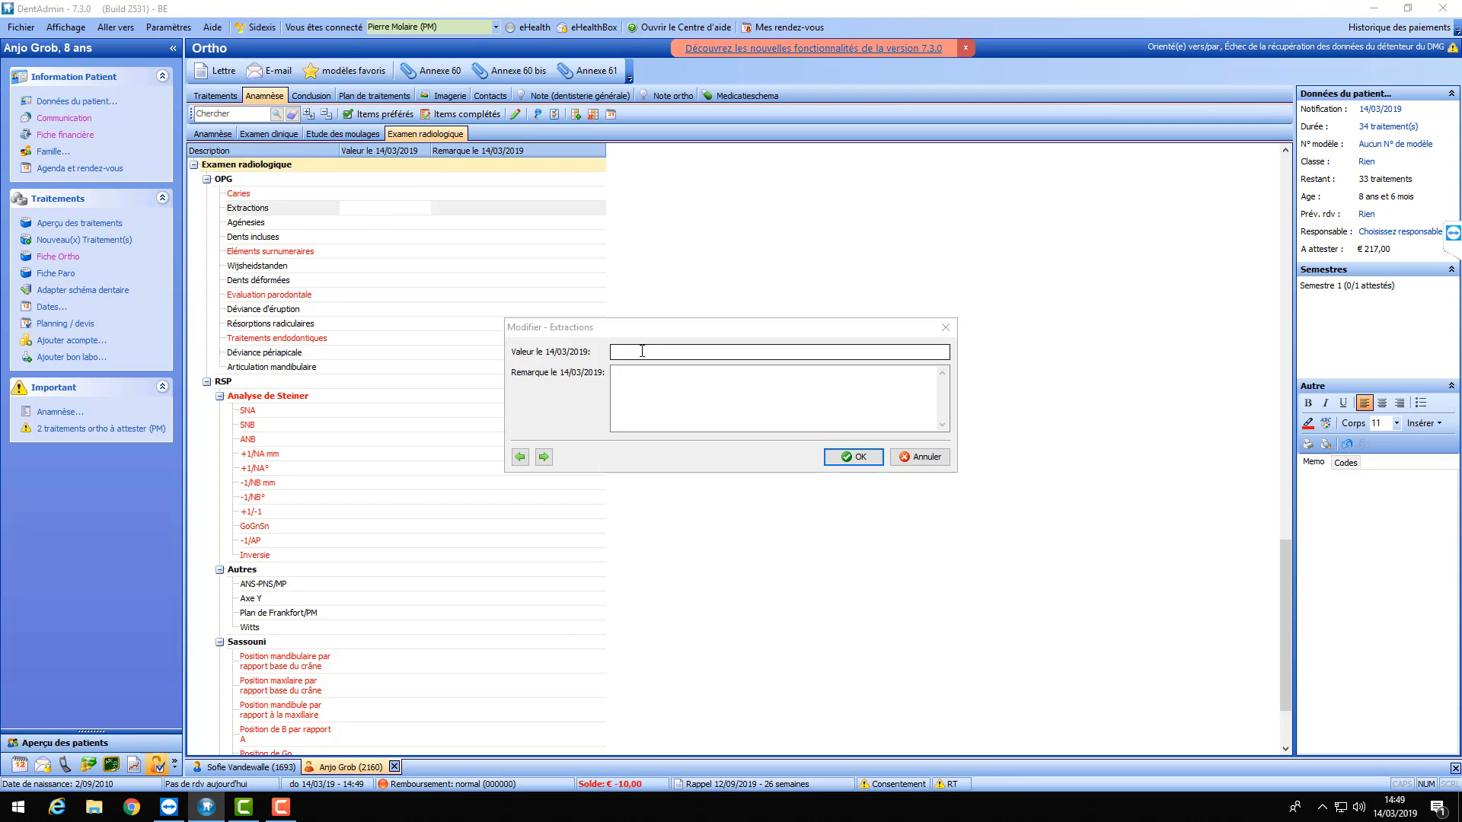
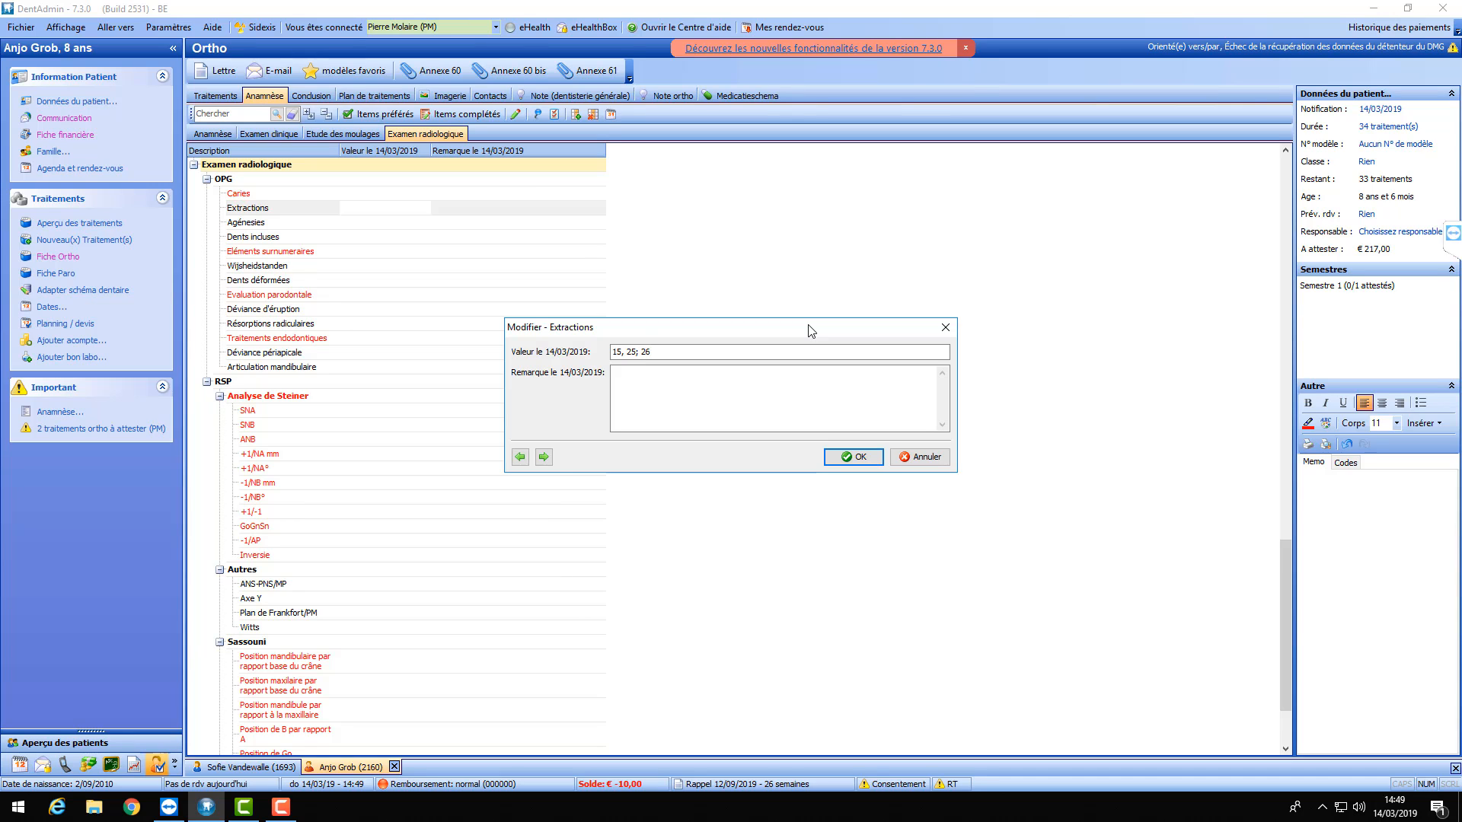
- Clear the Extractions value and close its editor without saving
key("ctrl+a")
key("BackSpace")
left_click(928, 458)
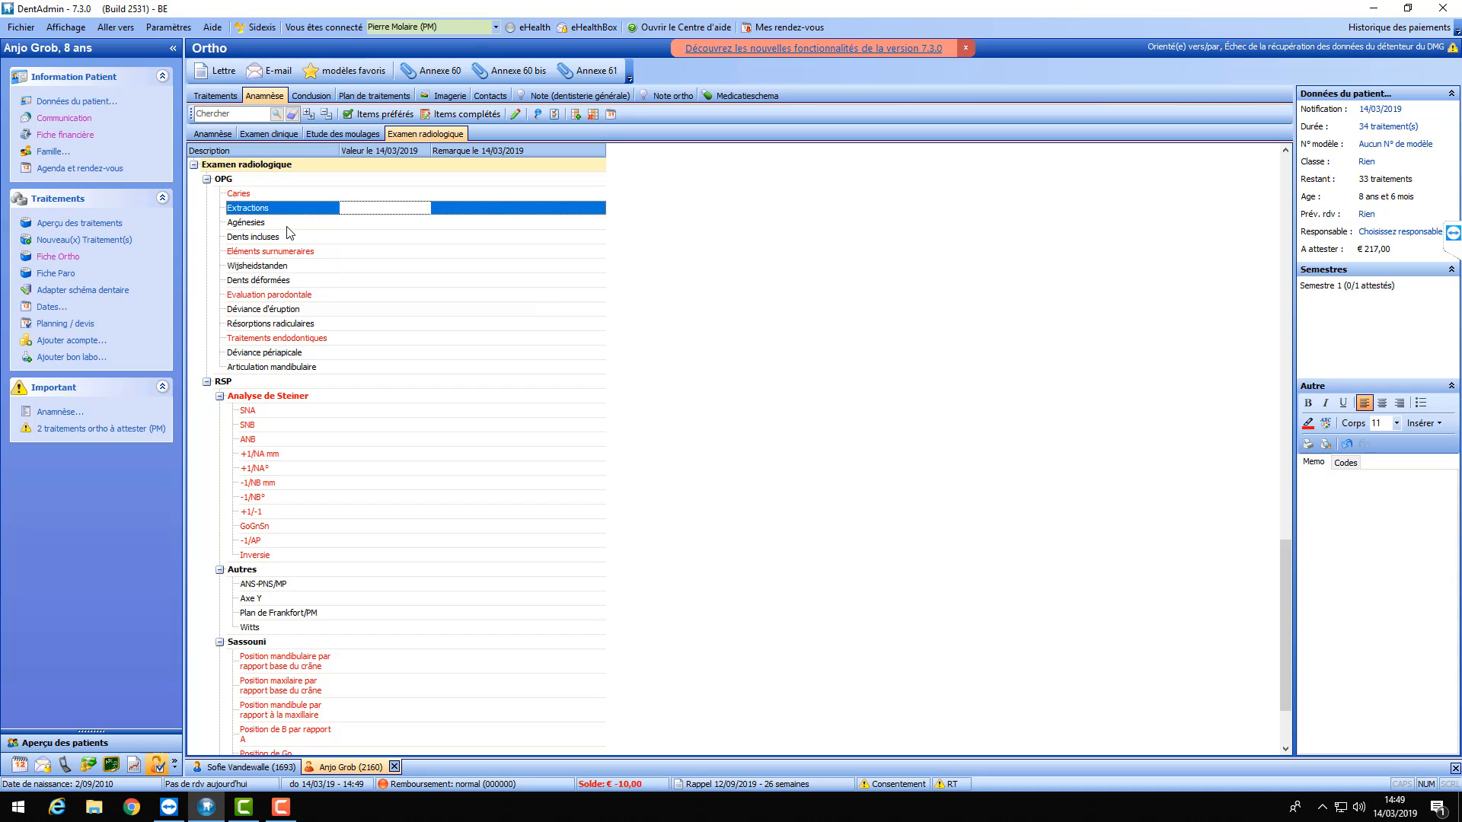
- Browse the Conclusion and Plan de traitements sections, ending back on Anamnèse
left_click(309, 96)
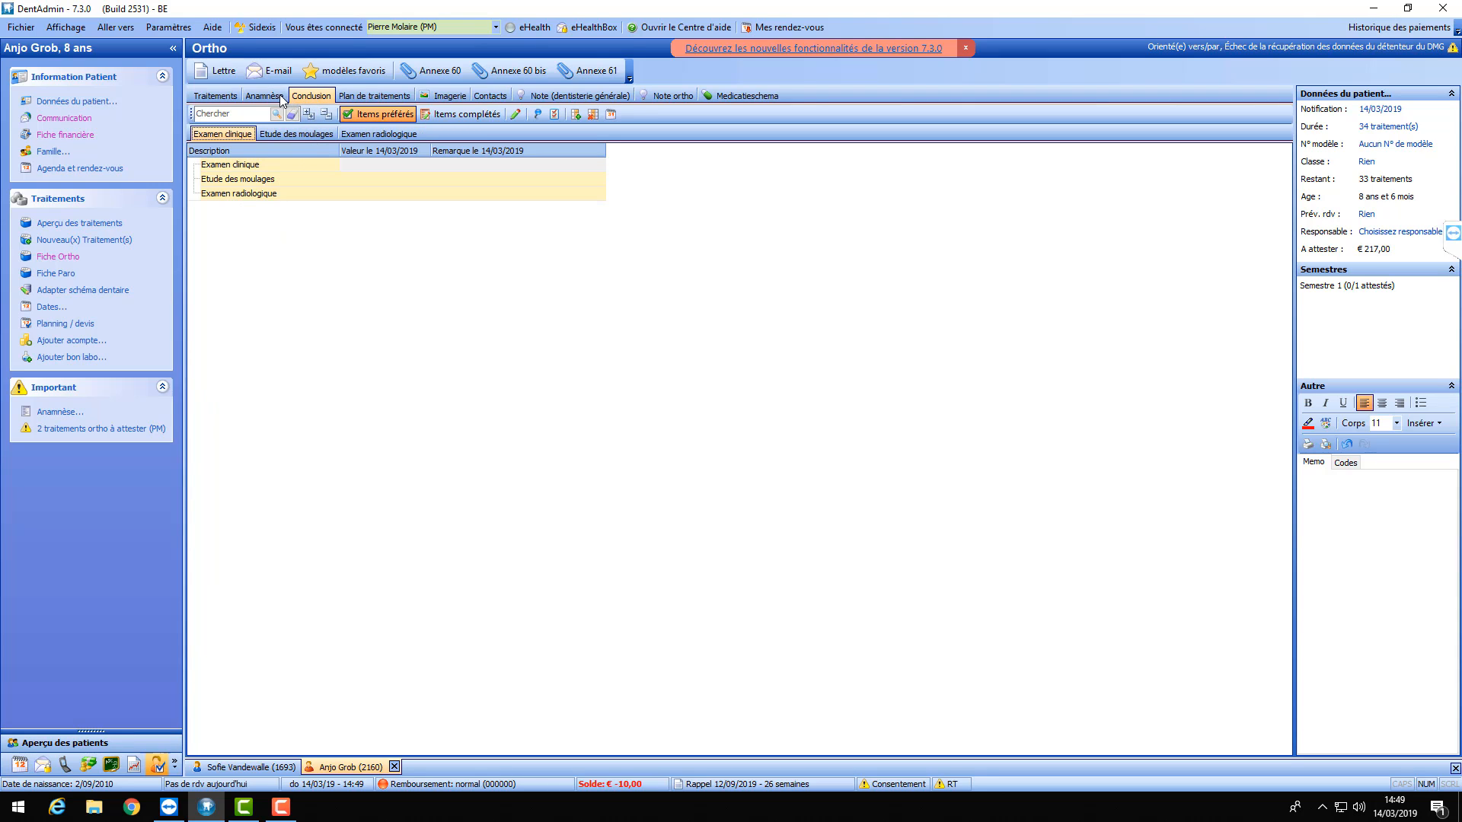
left_click(358, 94)
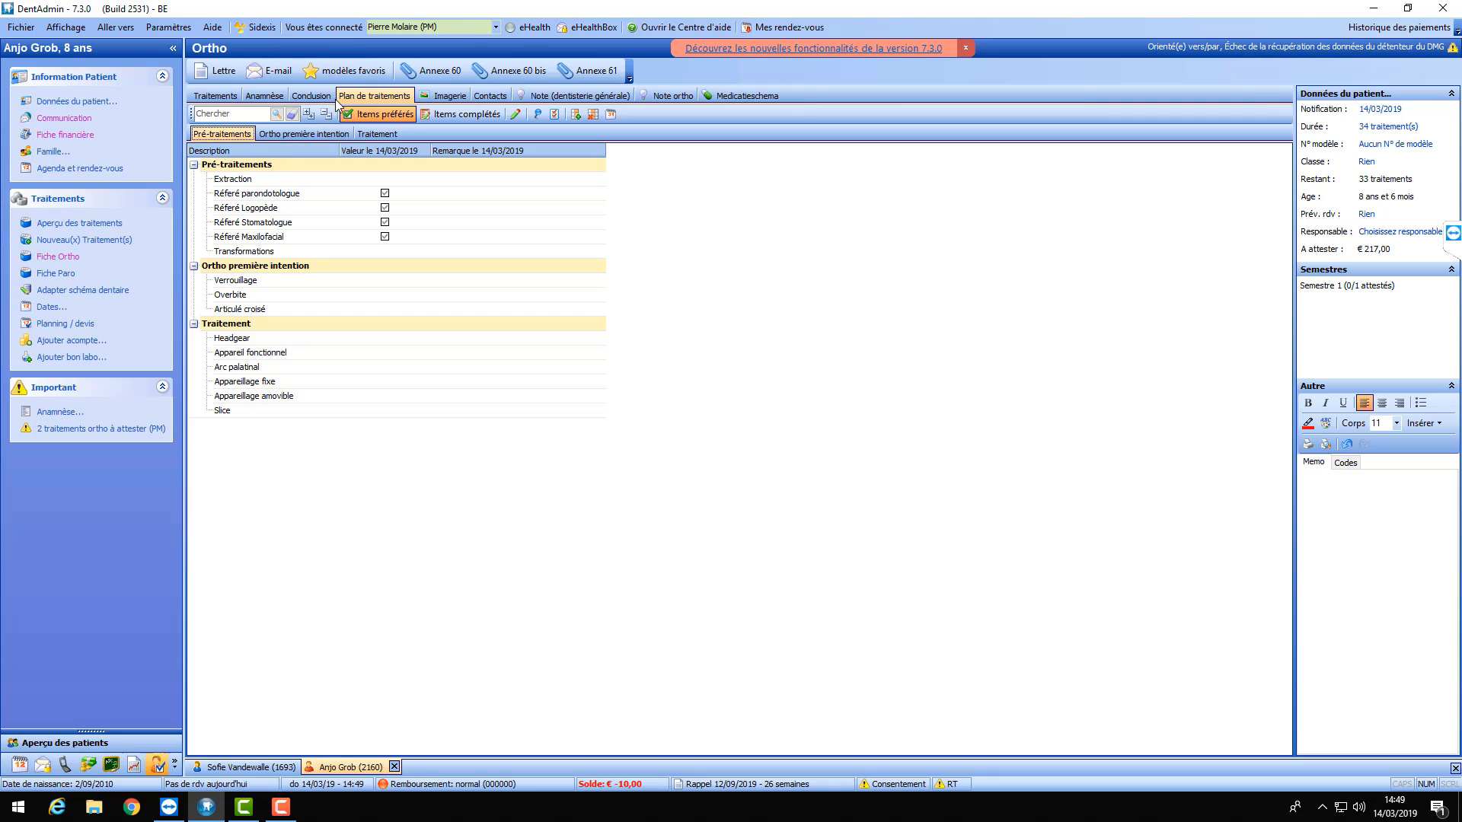
left_click(265, 96)
left_click(307, 95)
left_click(356, 97)
left_click(309, 97)
left_click(276, 97)
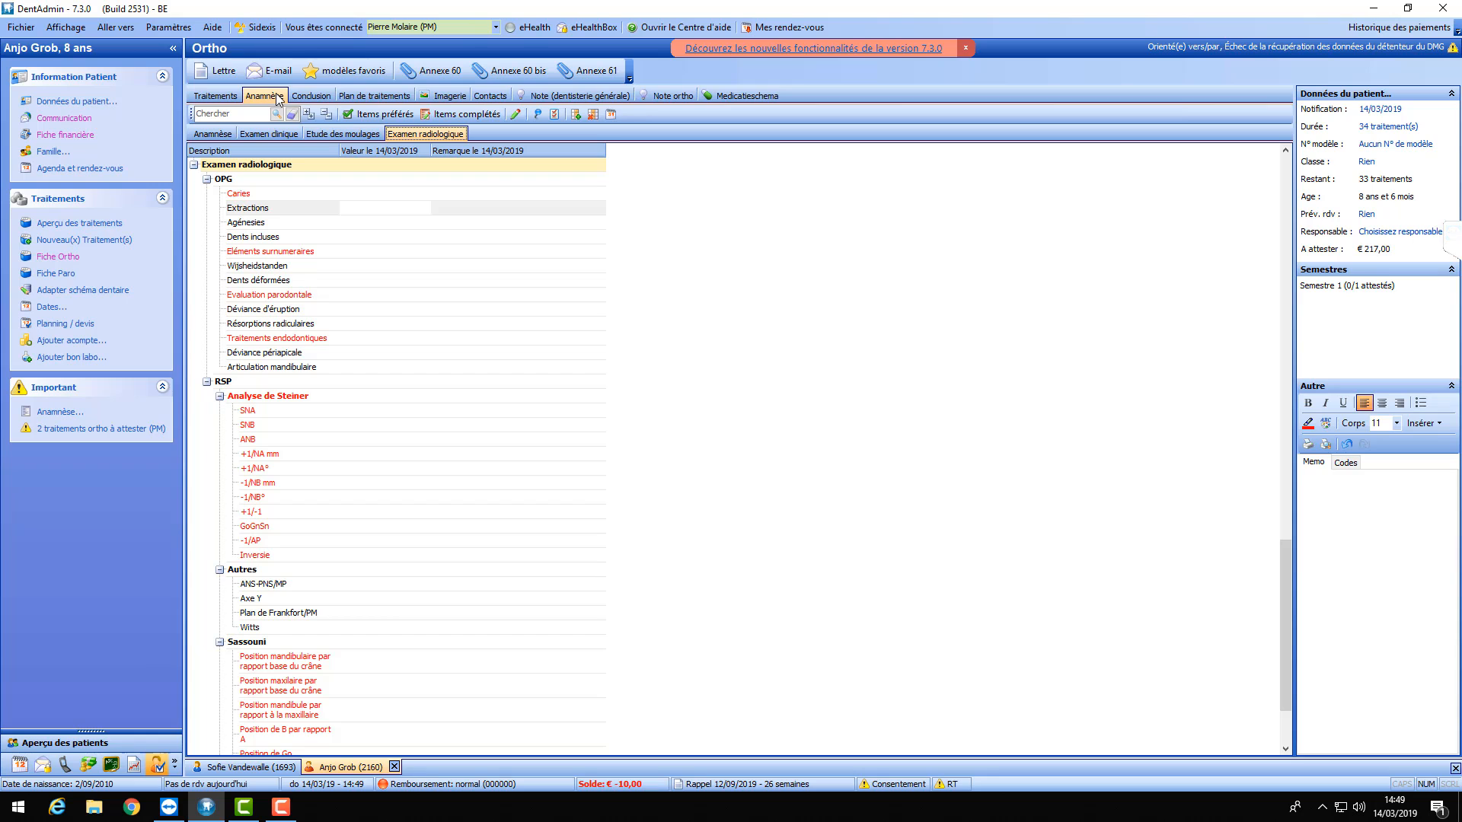
left_click(311, 97)
left_click(367, 98)
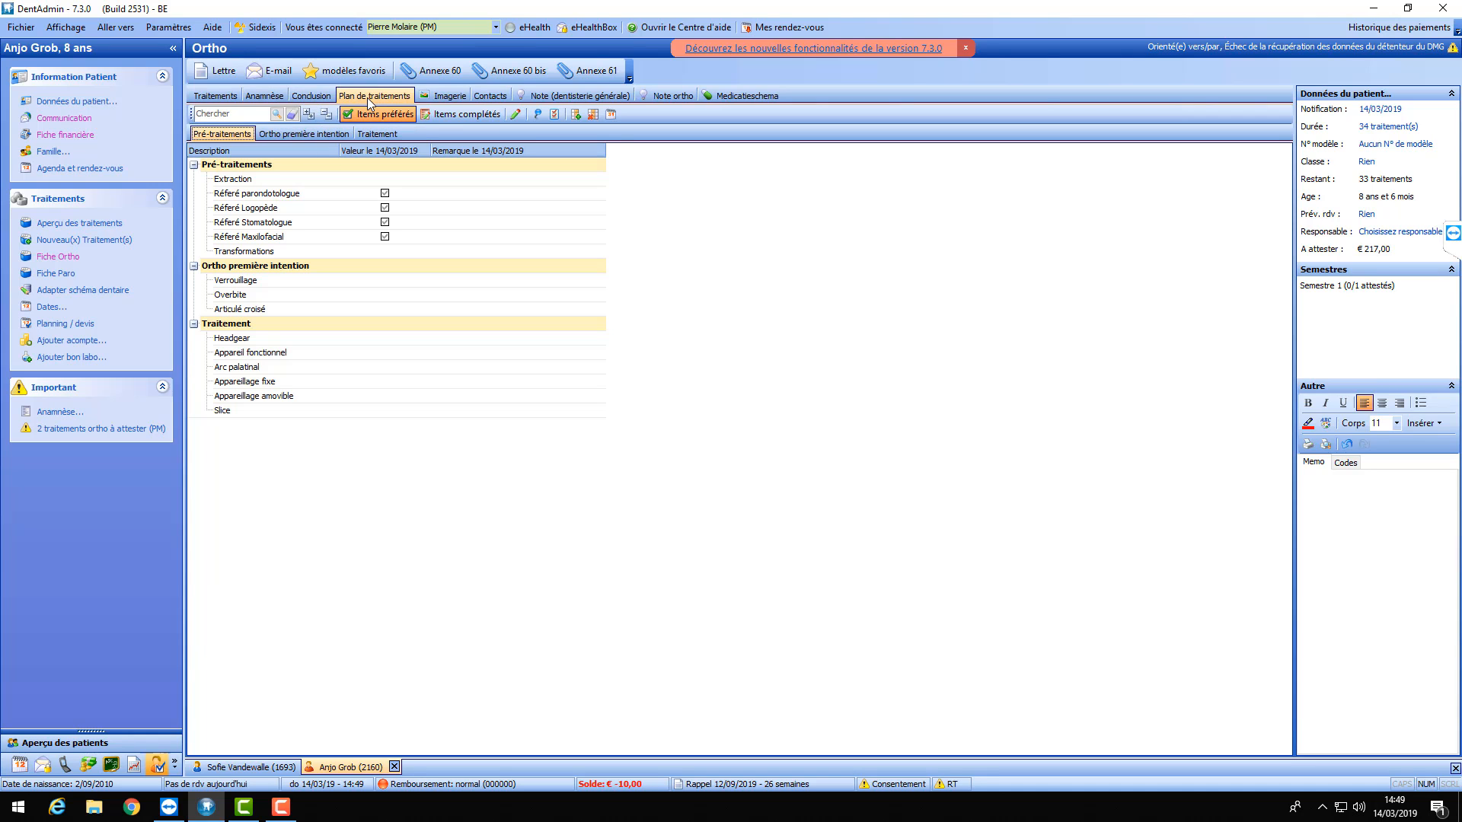
left_click(268, 97)
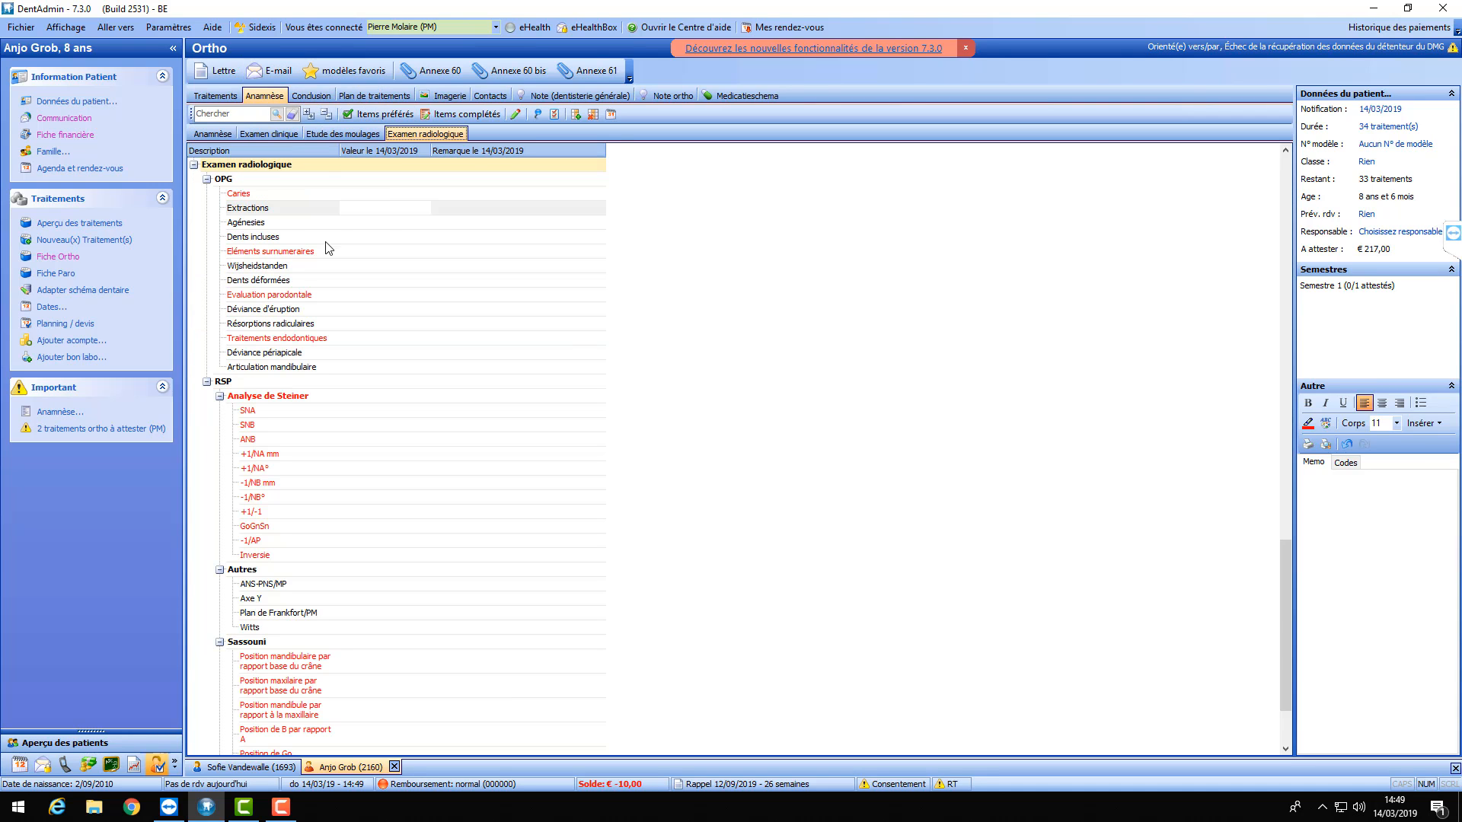
- Show only preferred items and go to Examen radiologique, leaving Dents incluses empty
left_click(379, 116)
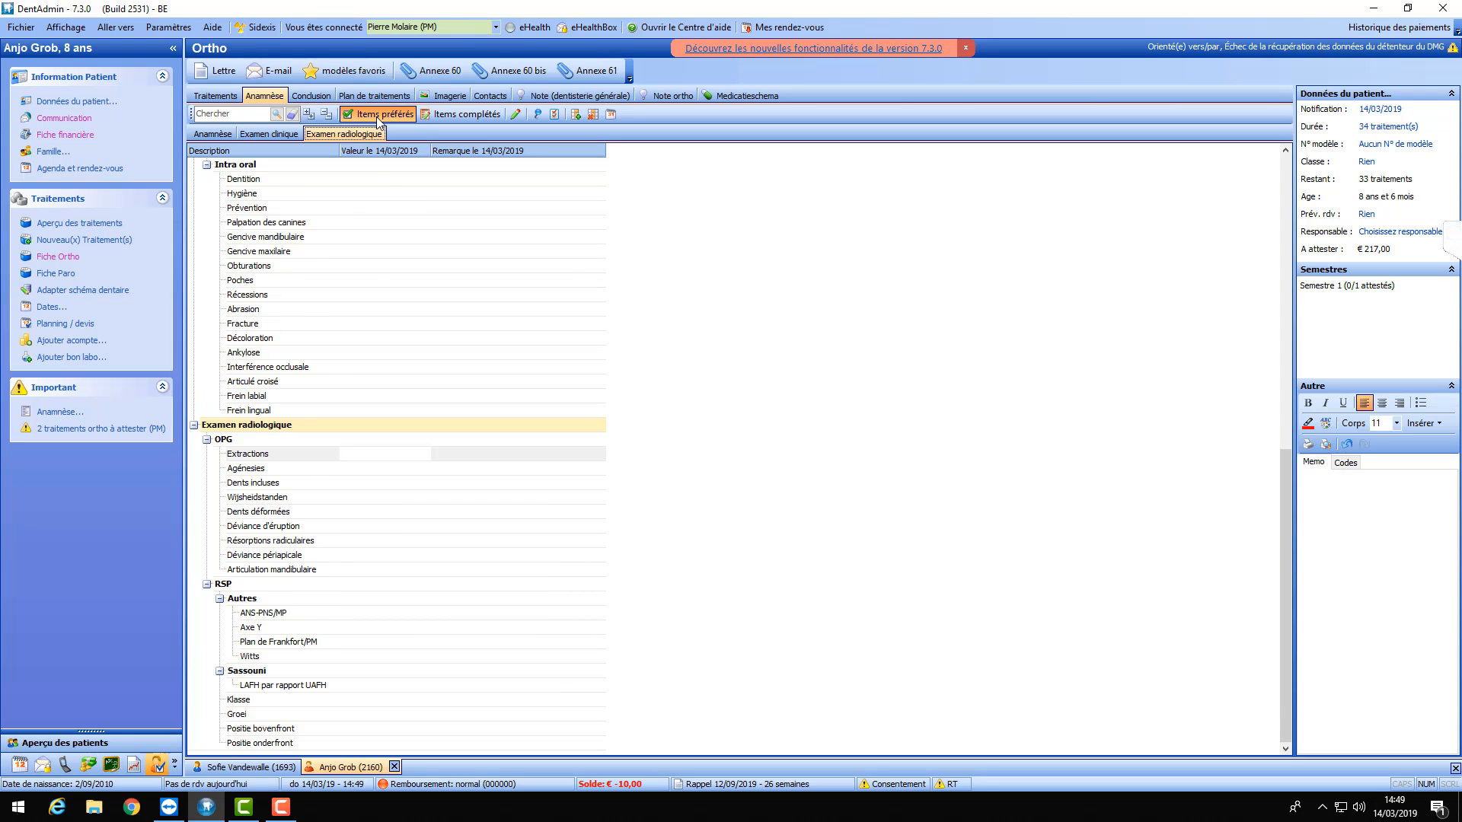
scroll(382, 330, "up", 9)
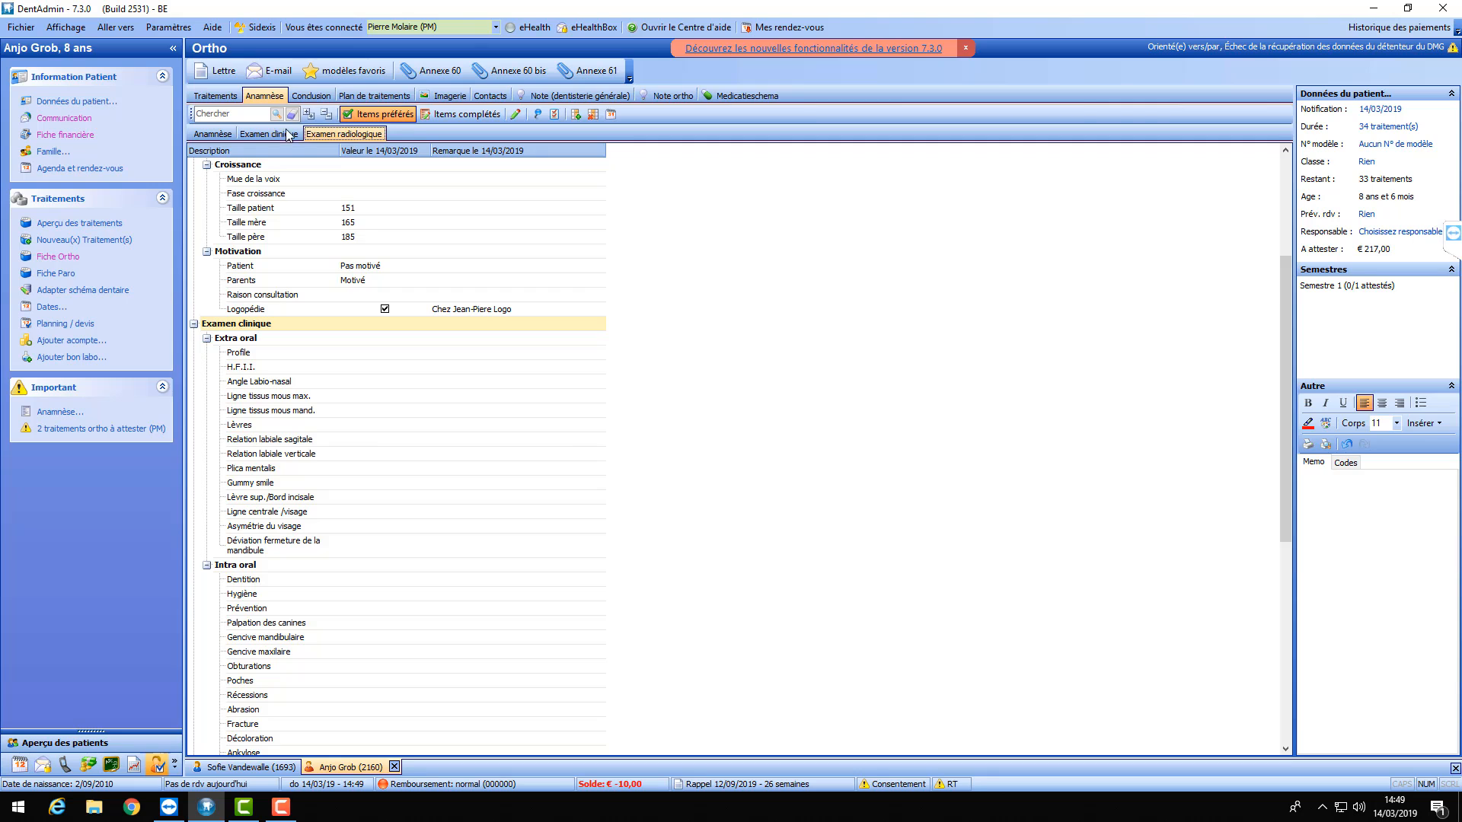
left_click(338, 134)
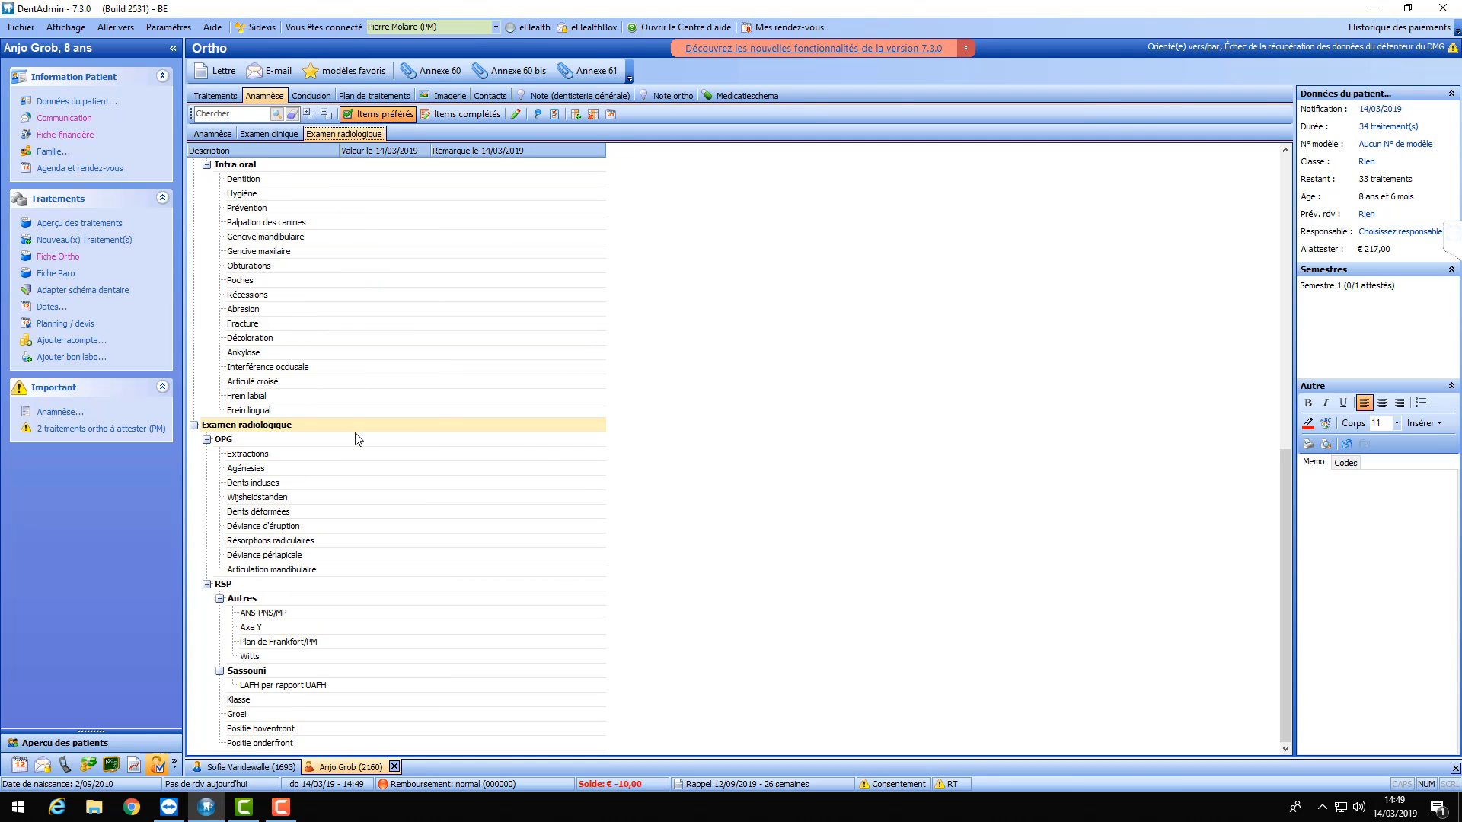
left_click(353, 482)
double_click(379, 485)
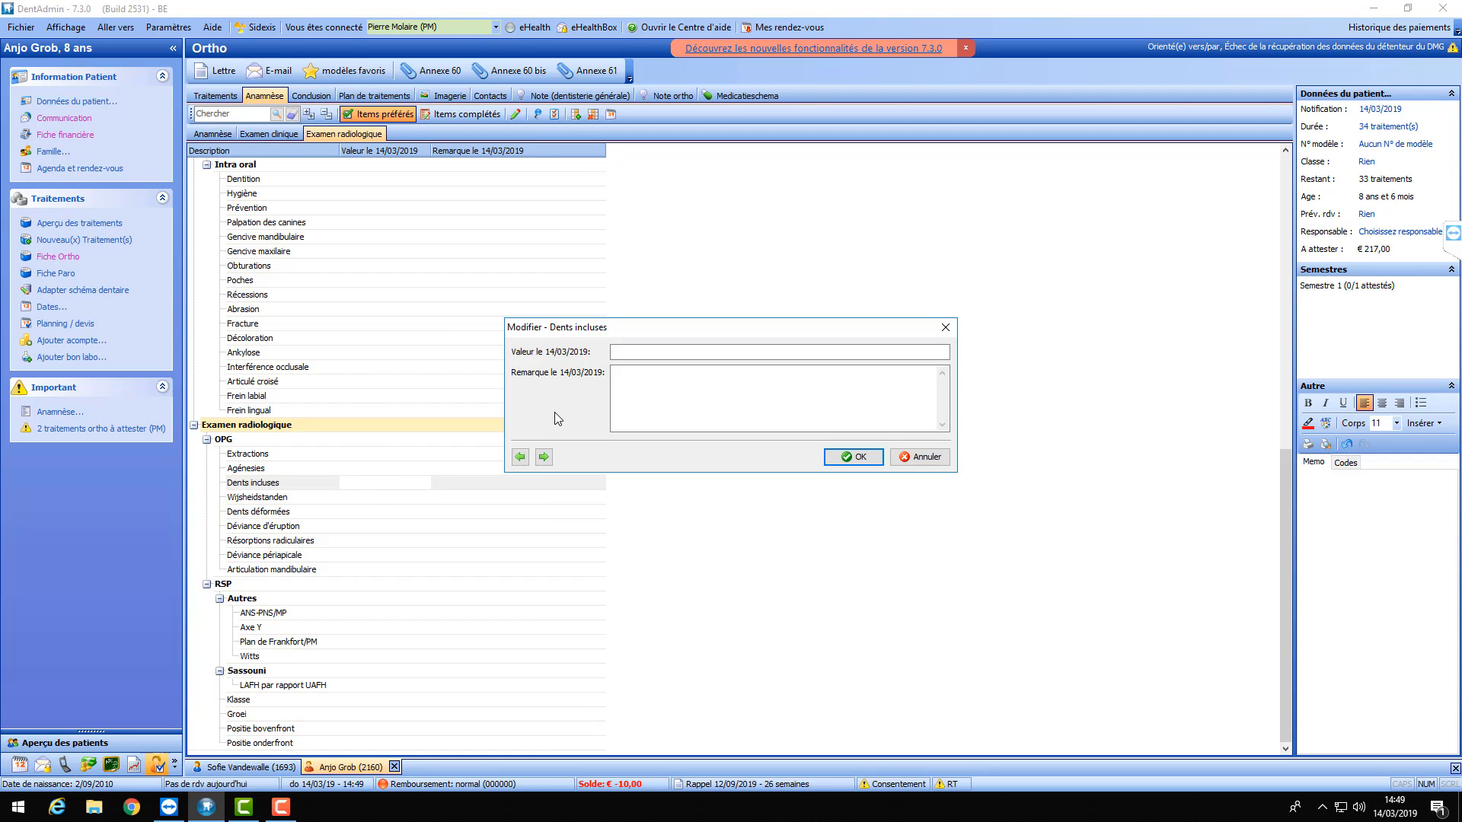
left_click(945, 327)
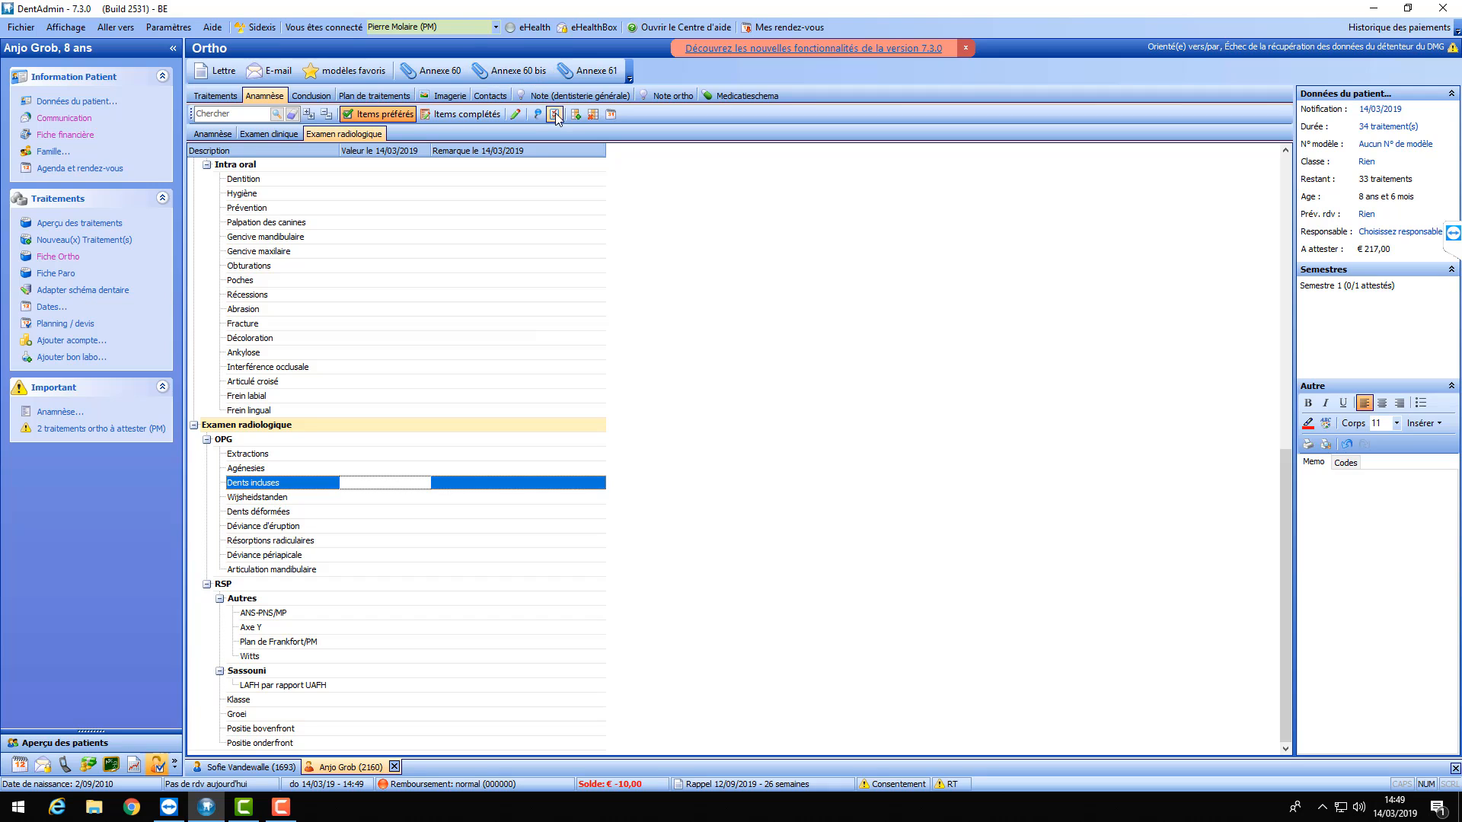
- In item configuration under Examen radiologique, set Dents incluses to the Nombre type
double_click(367, 484)
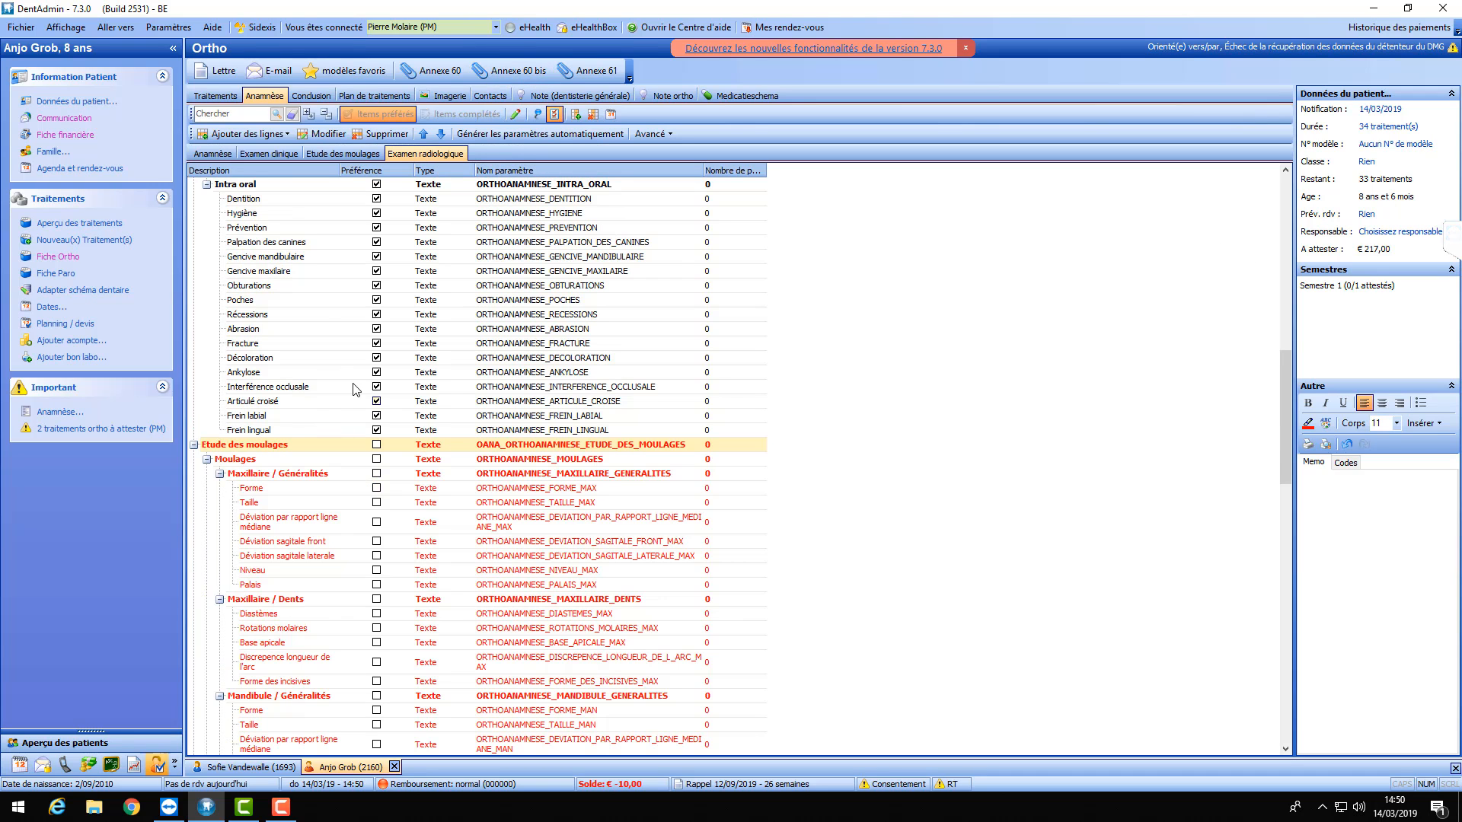
scroll(364, 385, "down", 2)
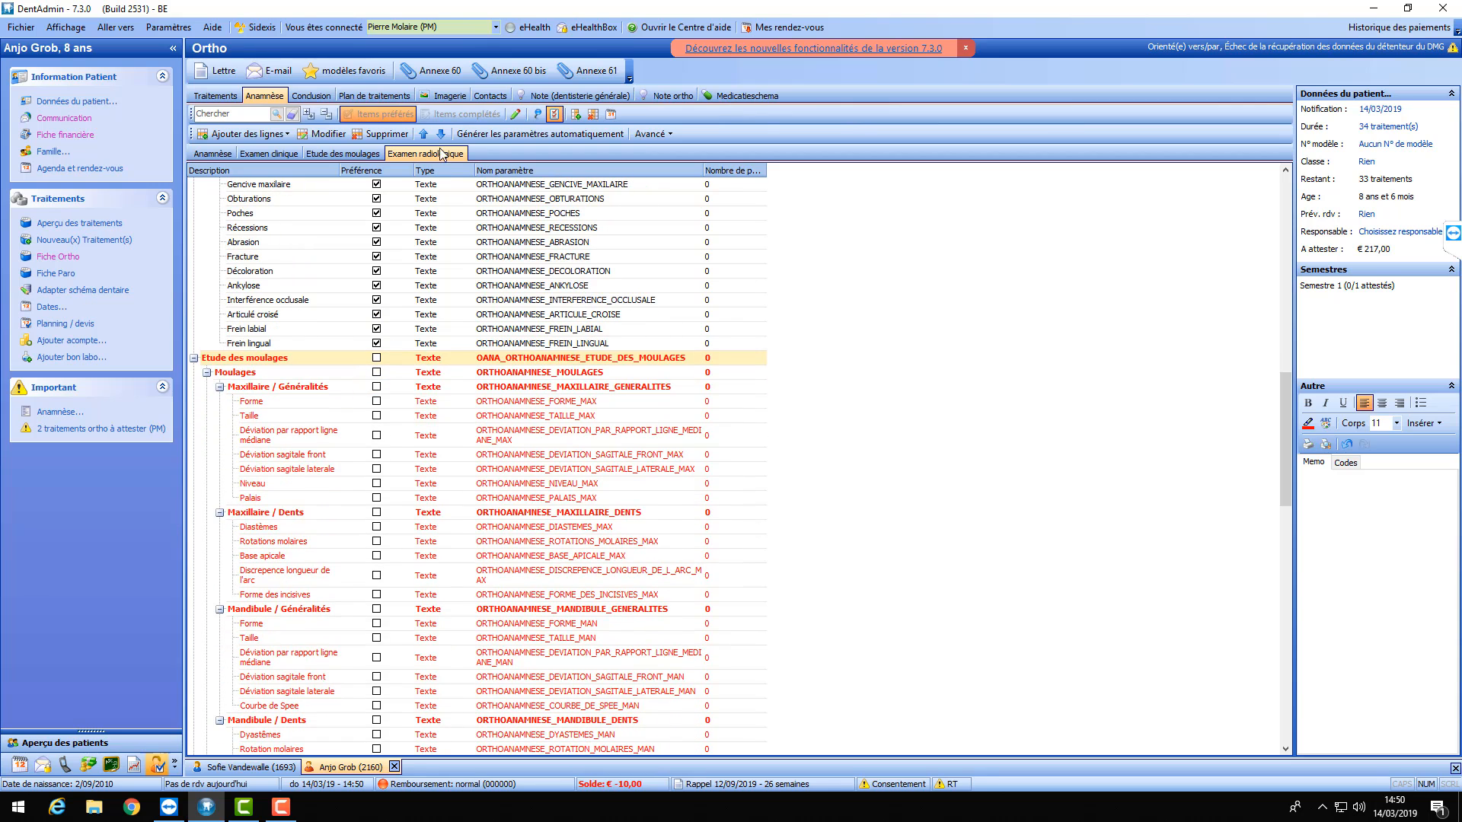
left_click(350, 155)
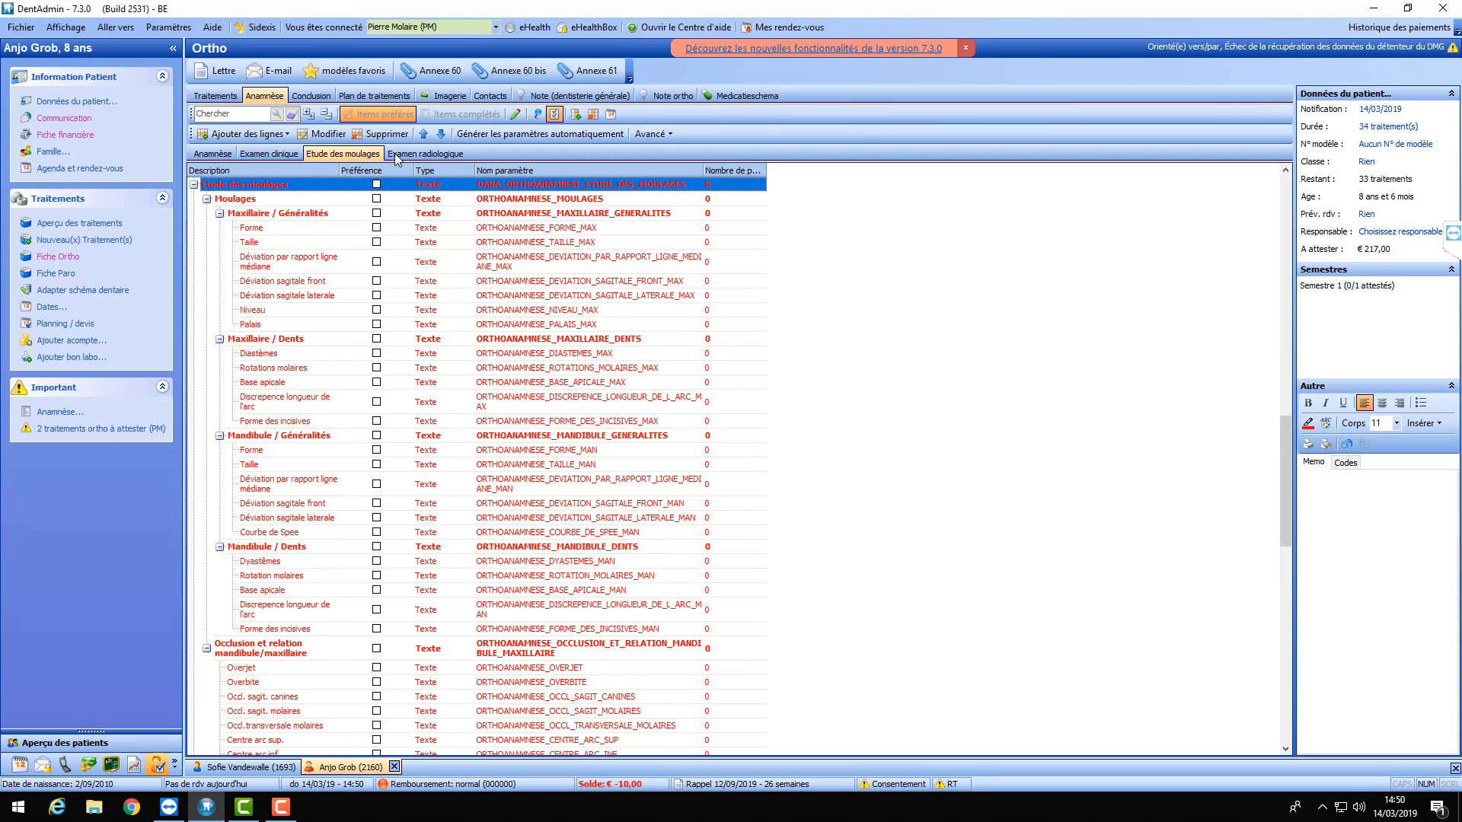
left_click(405, 153)
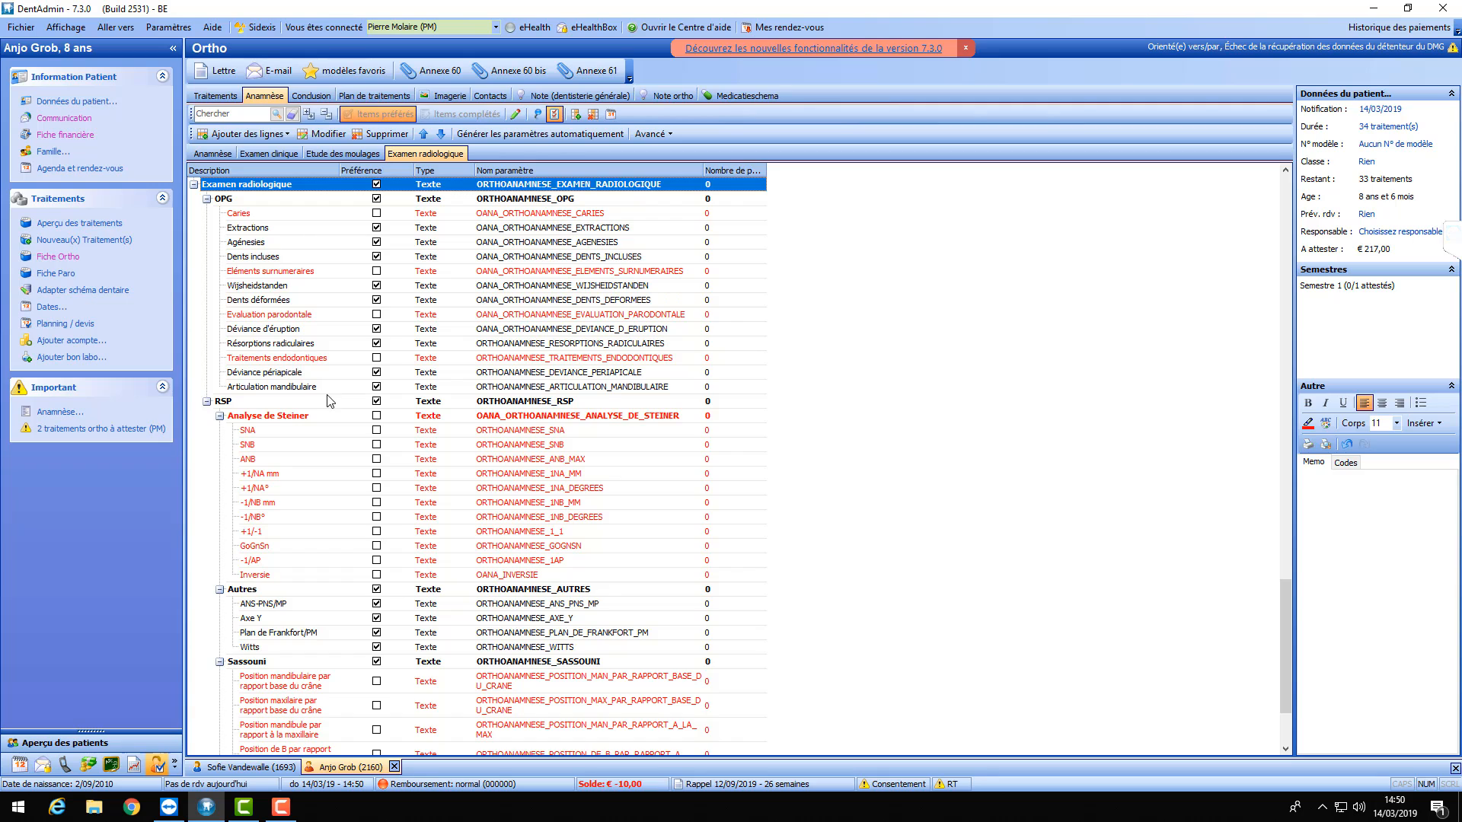
double_click(323, 260)
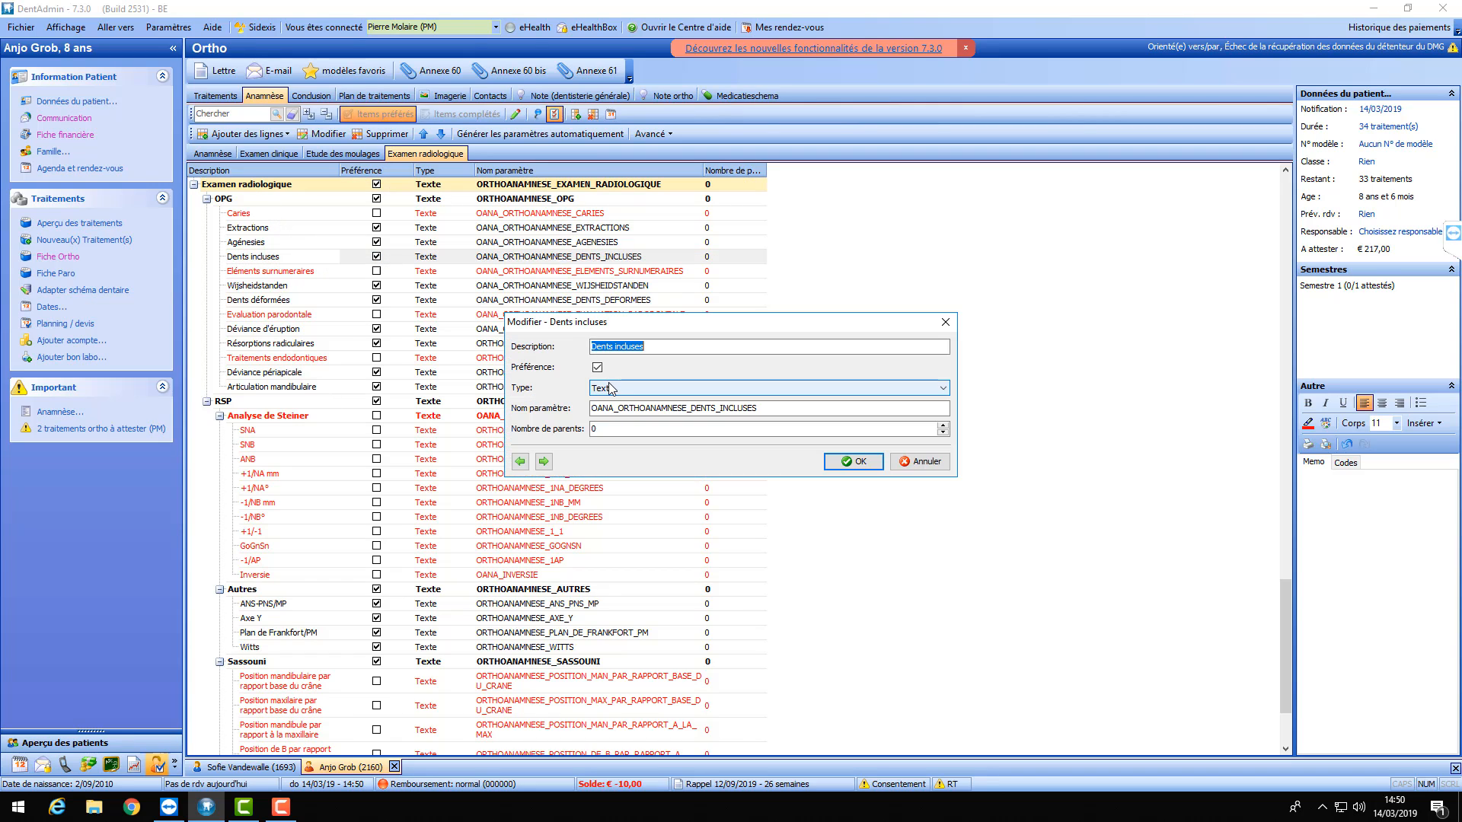
left_click(612, 387)
left_click(613, 414)
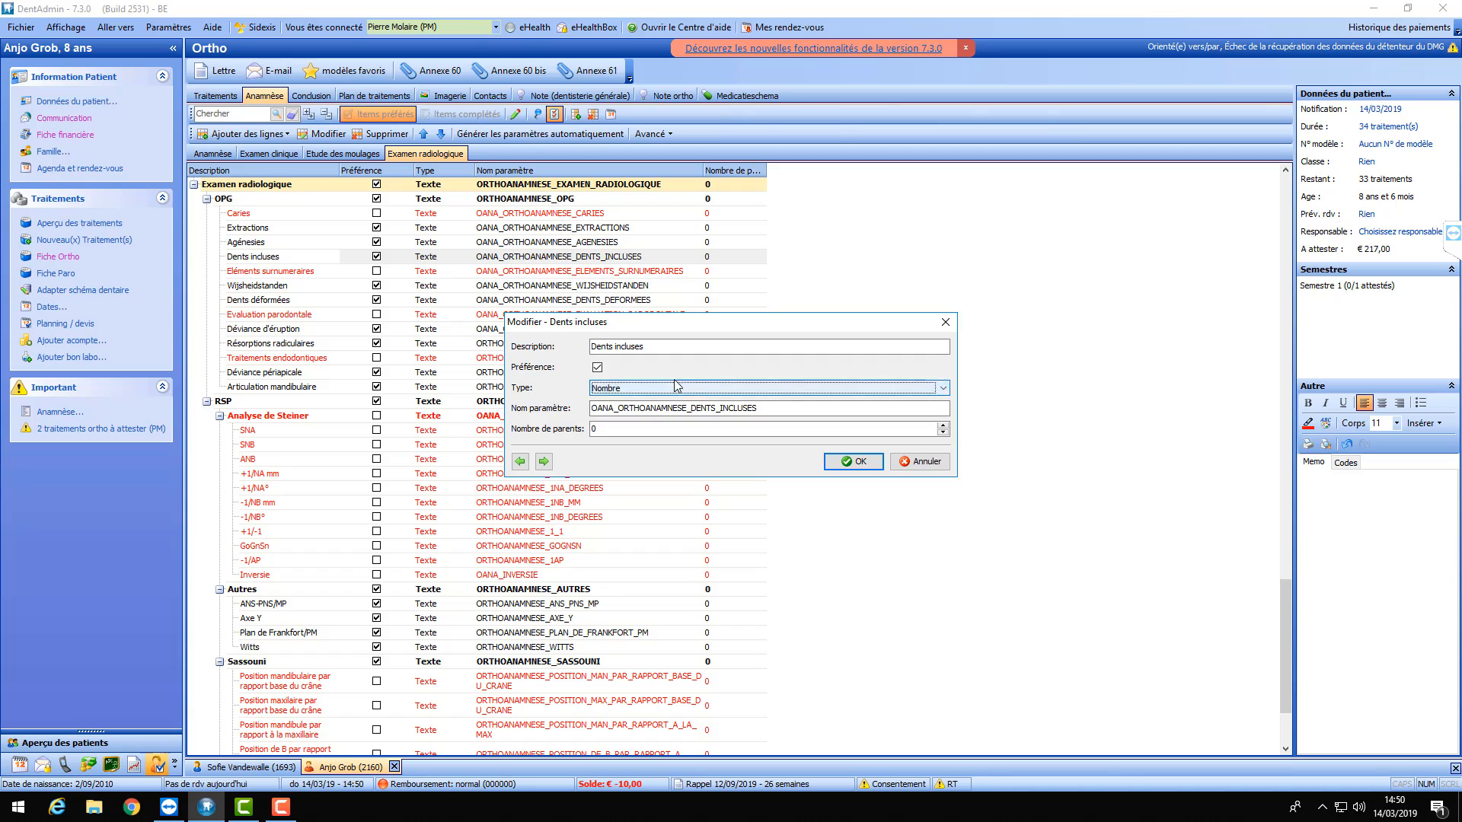
left_click(859, 464)
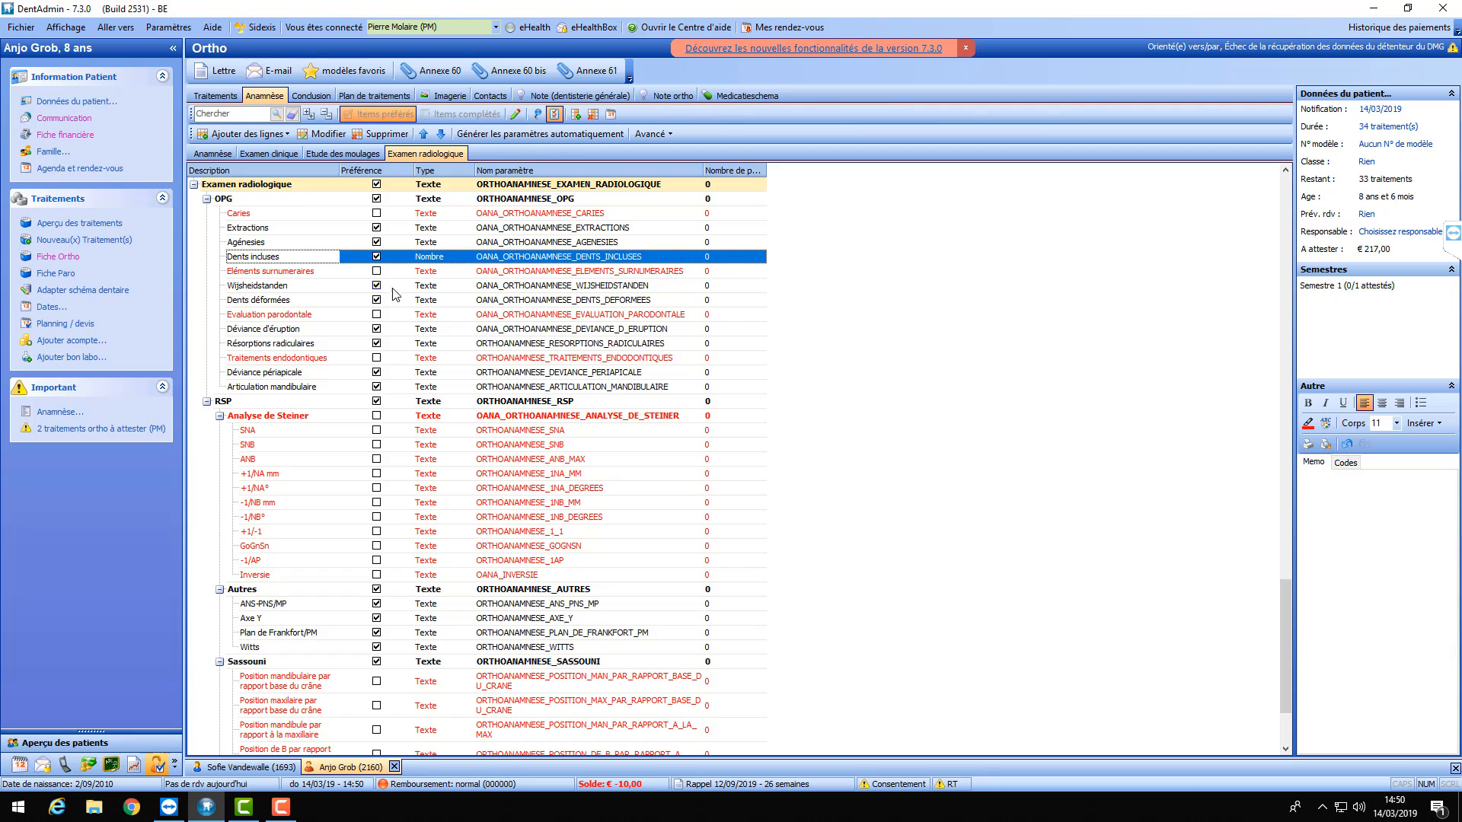
- Rename Wijsheidstanden to 'Dents de sagesse' and make it an Oui/Non item
left_click(292, 295)
double_click(433, 293)
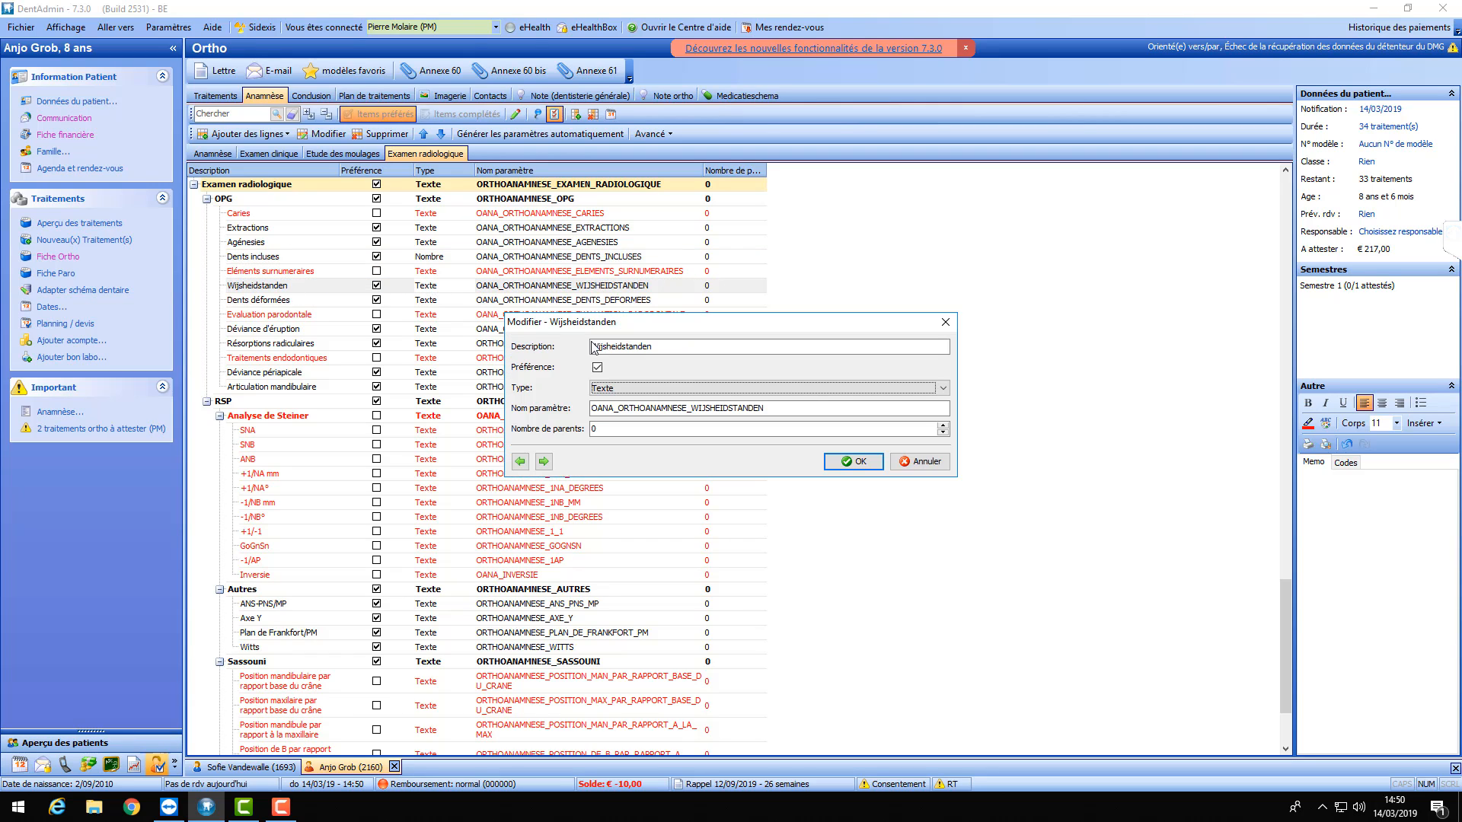
double_click(593, 346)
type("Dents")
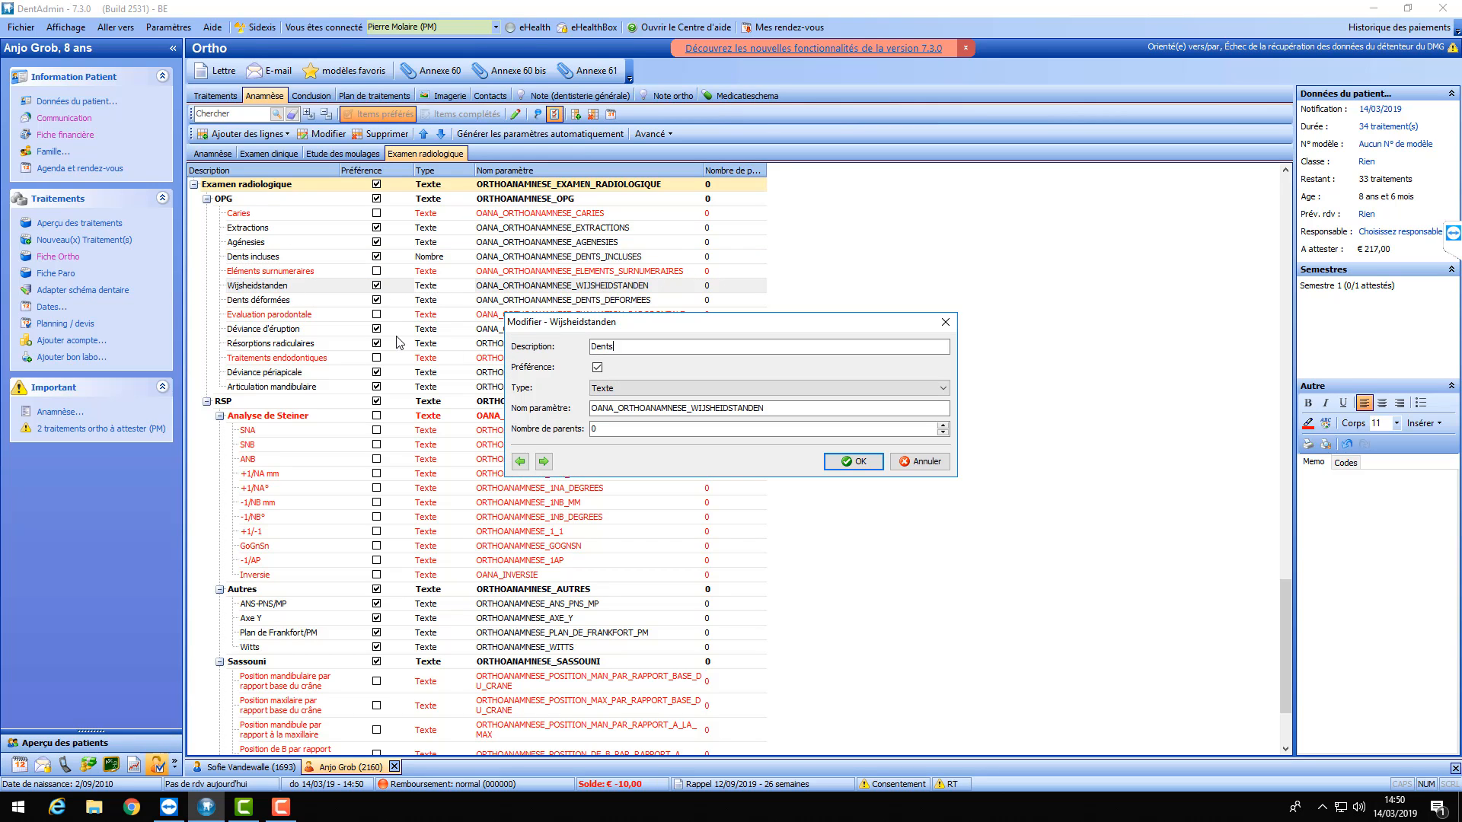
type(" de sagesse")
left_click(592, 390)
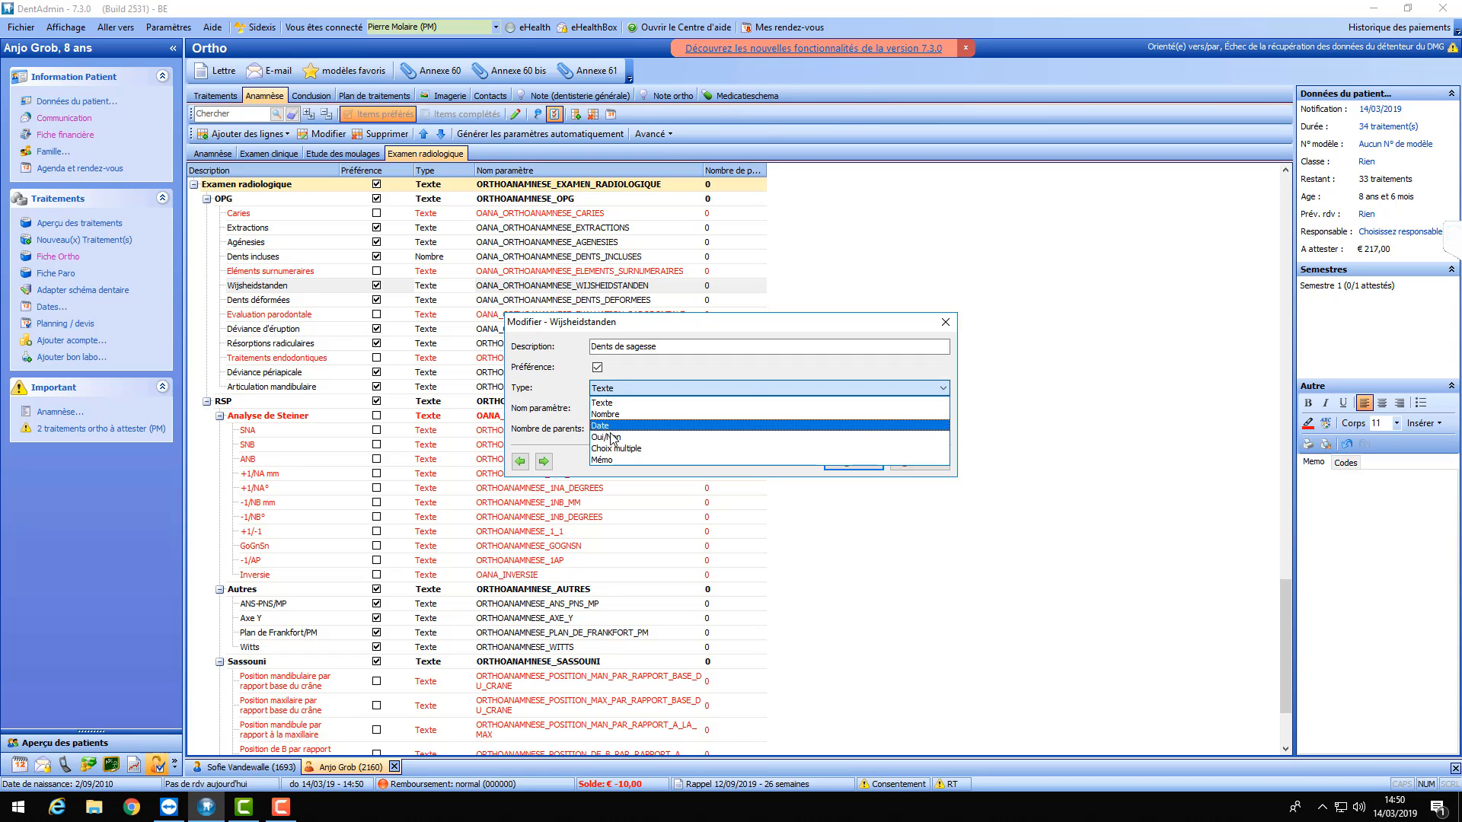
left_click(611, 438)
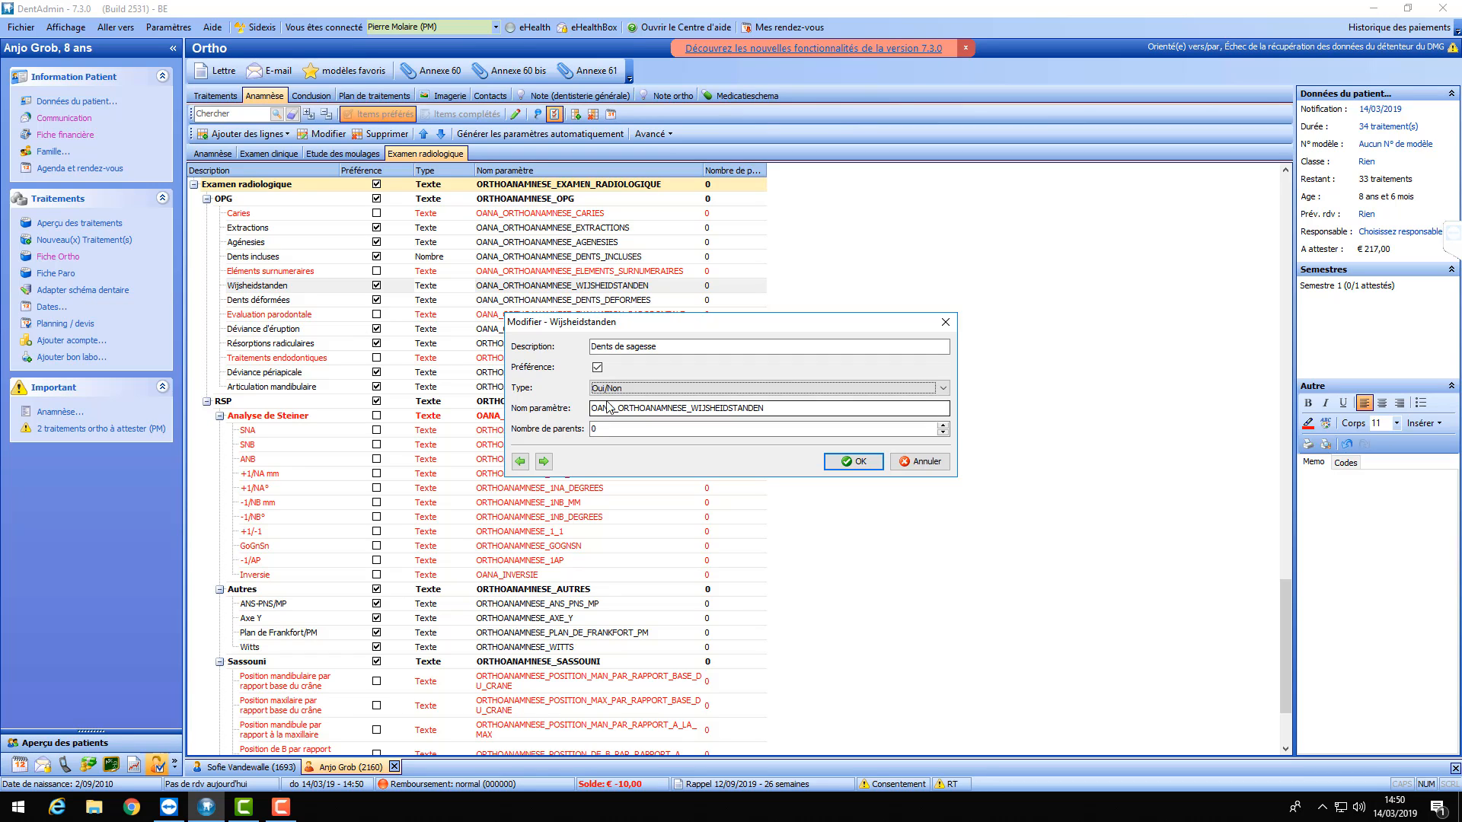
left_click(852, 463)
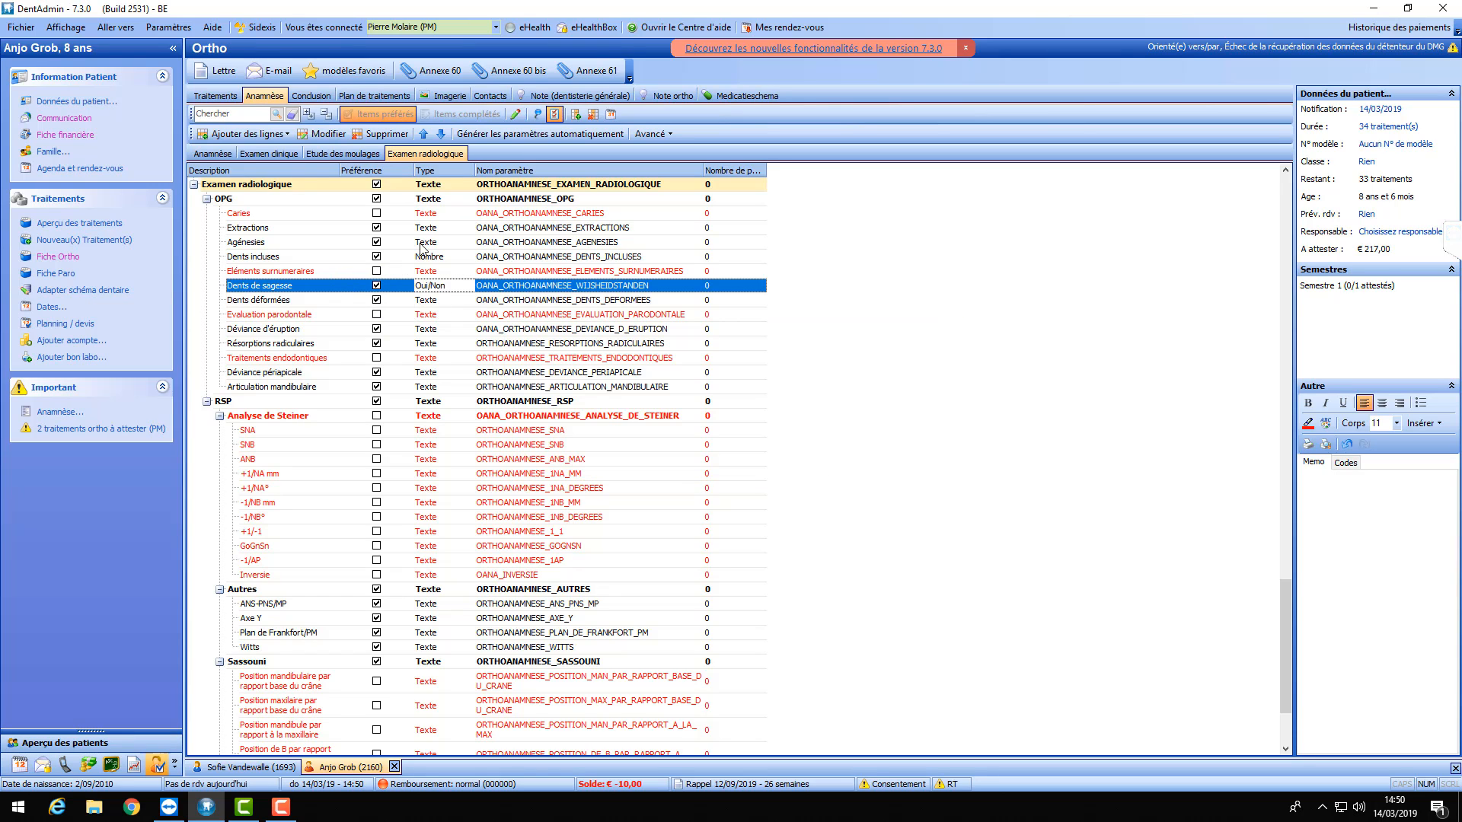
- Set Dents déformées to the Nombre type and leave configuration mode
double_click(353, 303)
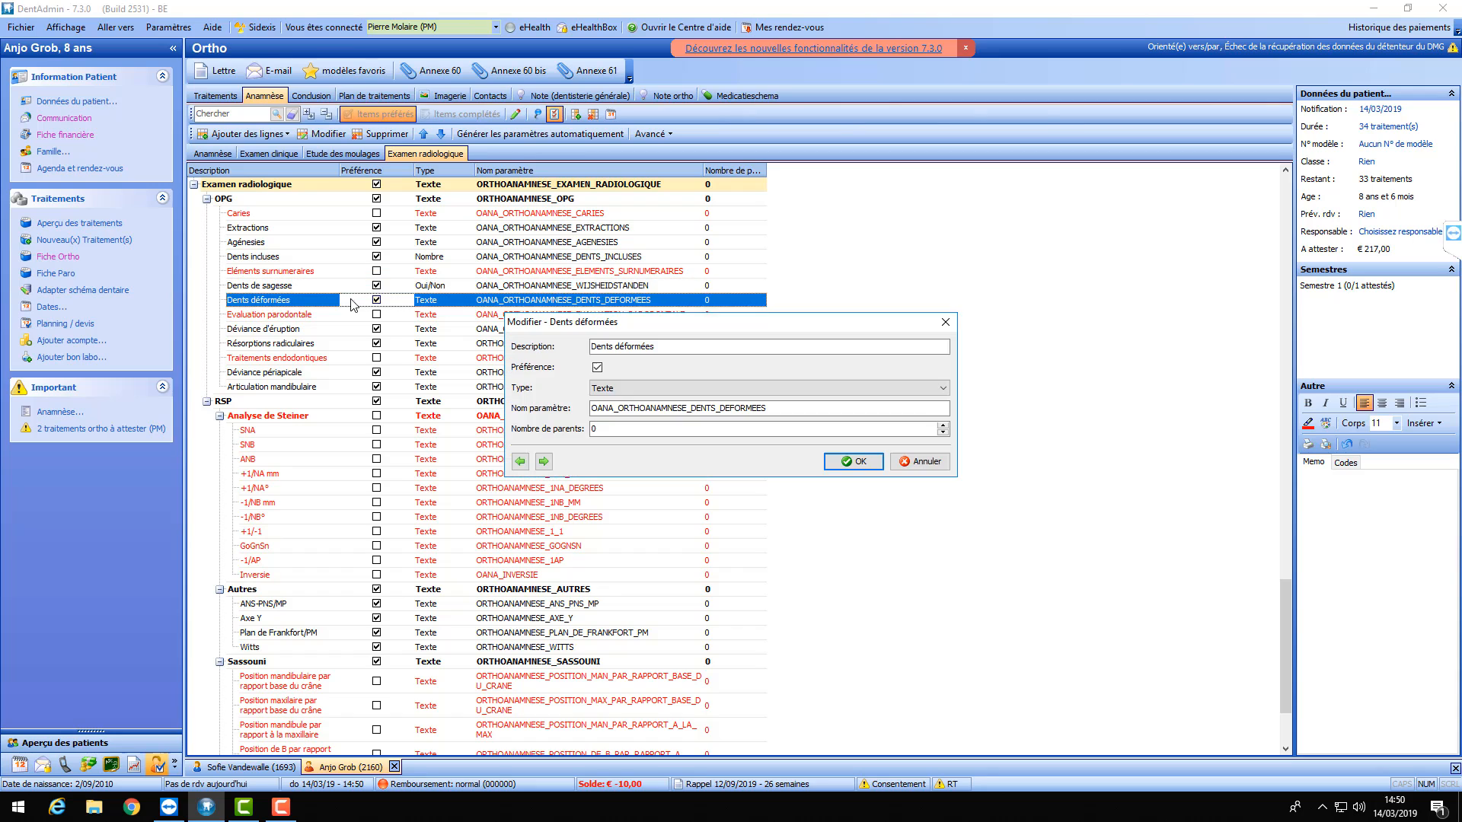
left_click(618, 392)
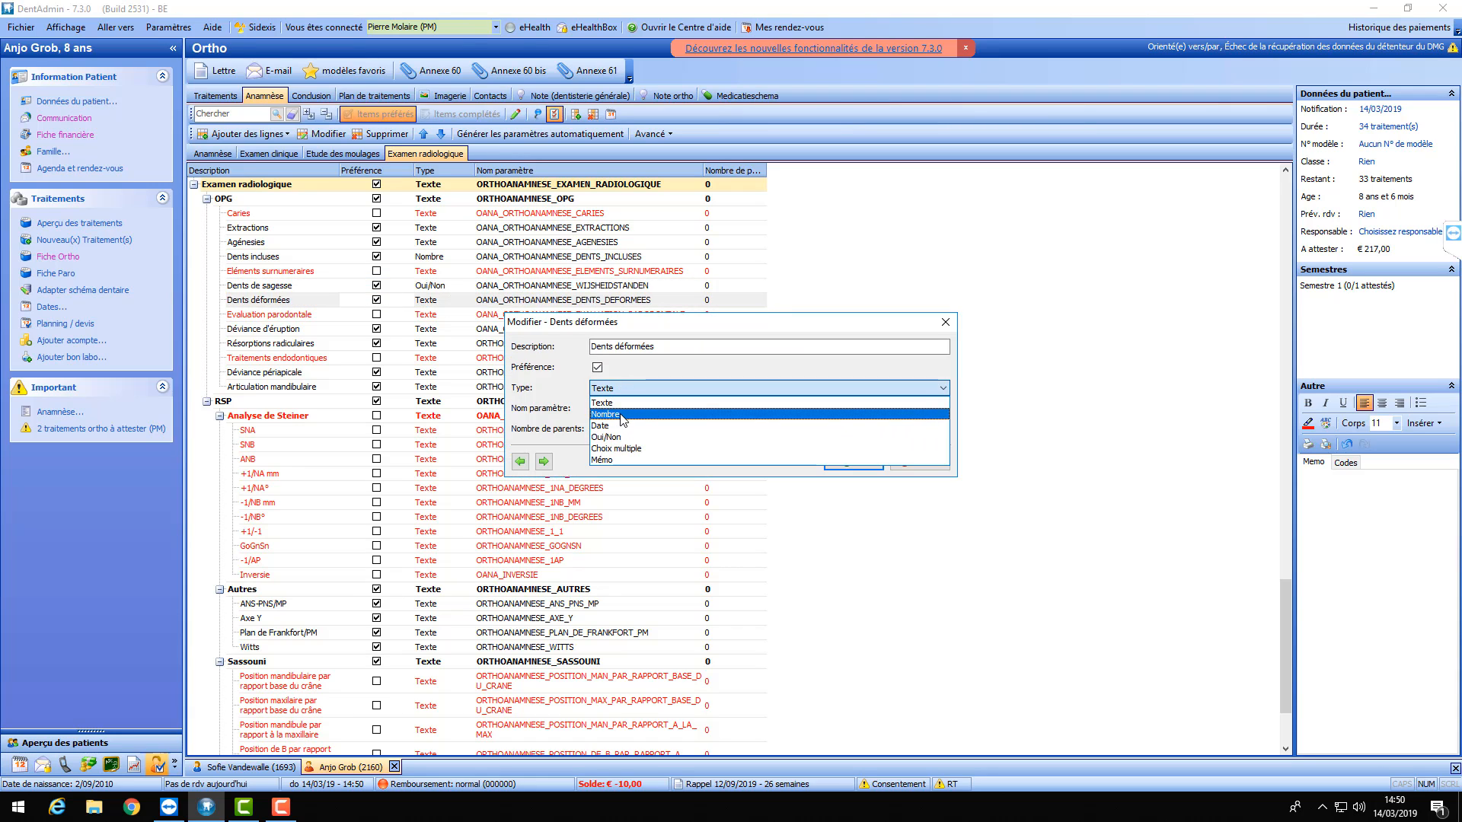
left_click(825, 409)
left_click(847, 463)
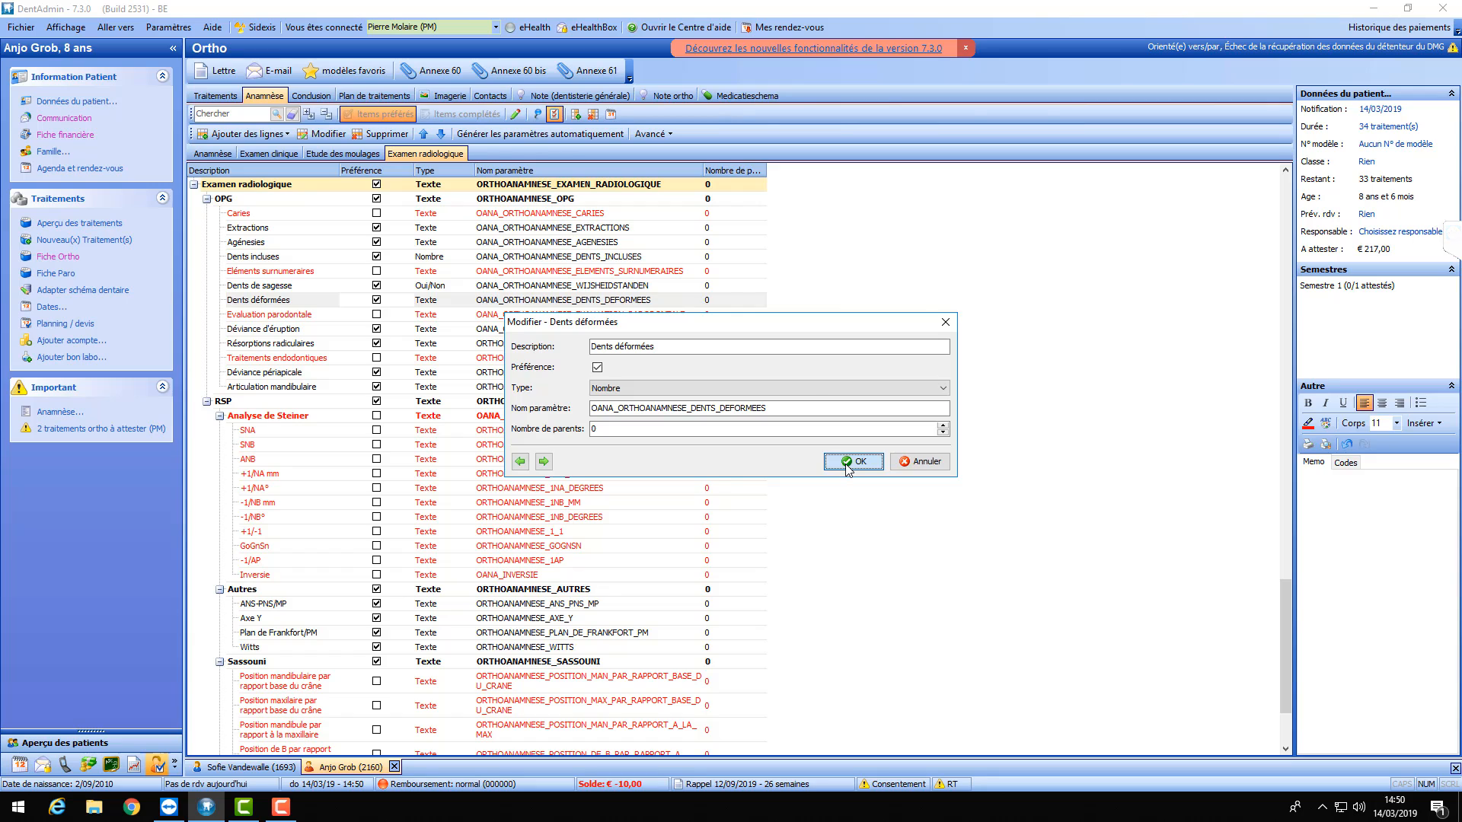
left_click(555, 112)
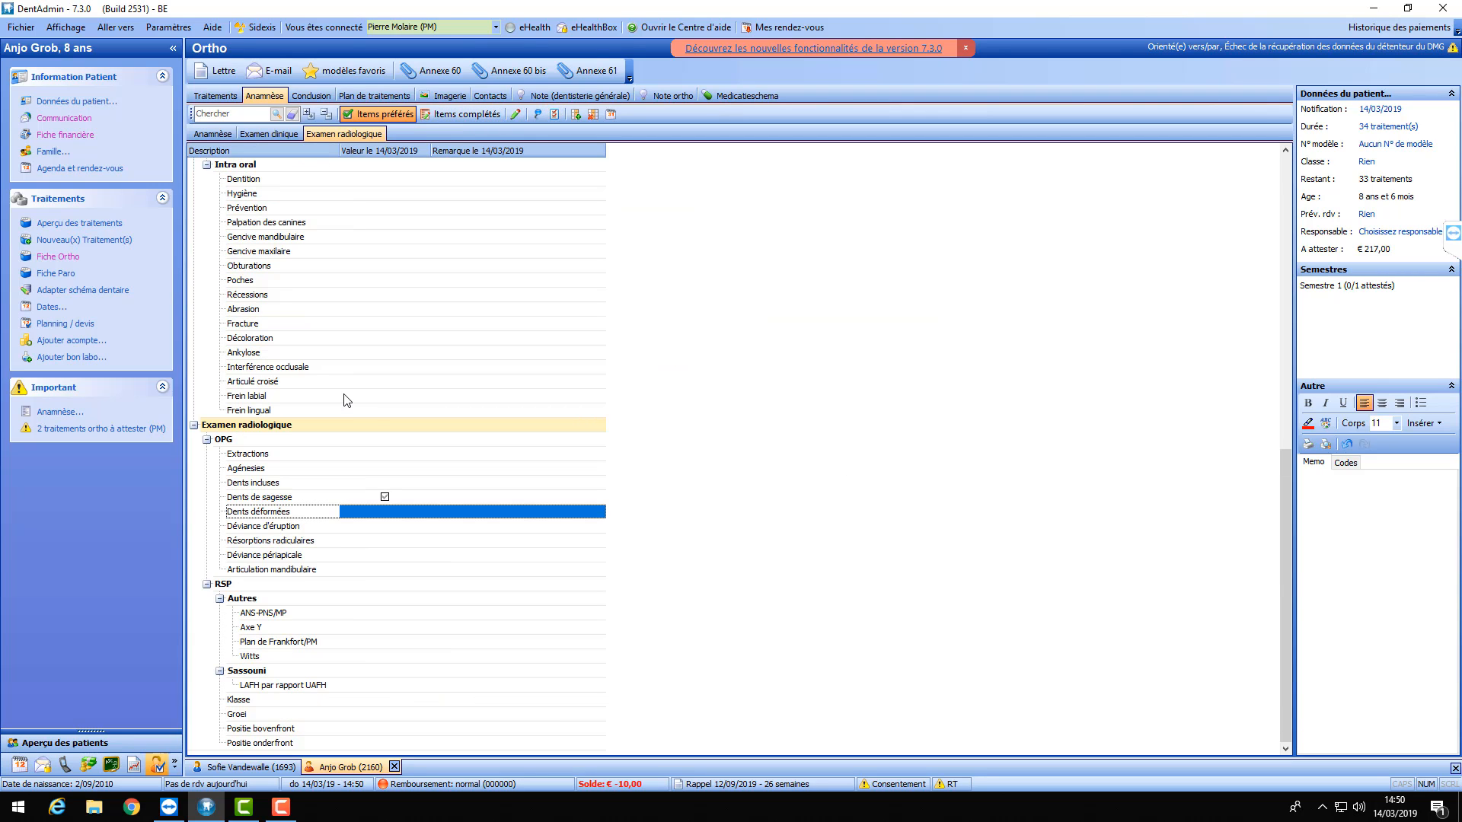
- Confirm Dents de sagesse as ticked, enter 2 for Dents incluses and 1 for Dents déformées
double_click(385, 499)
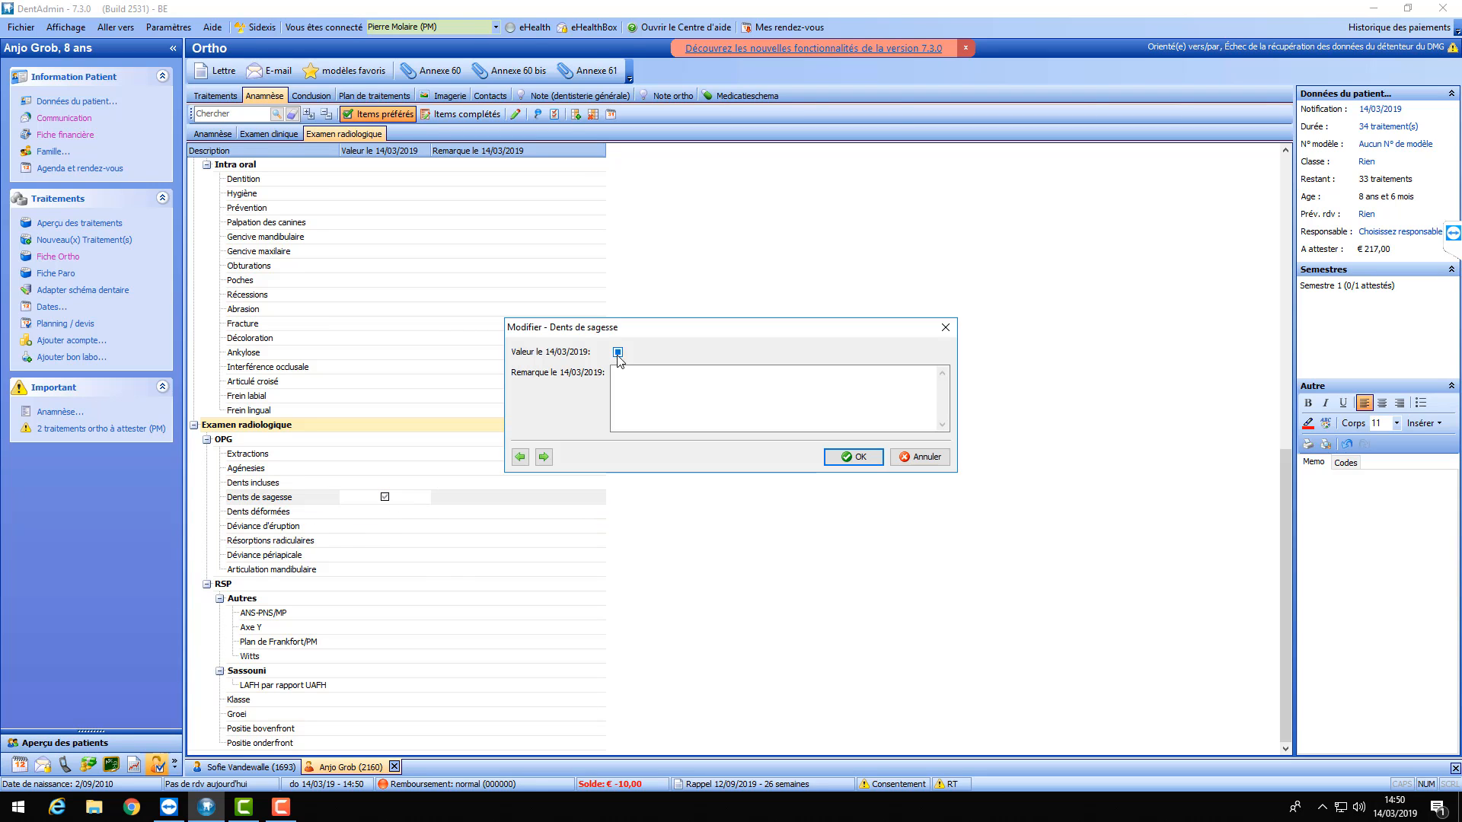
left_click(854, 457)
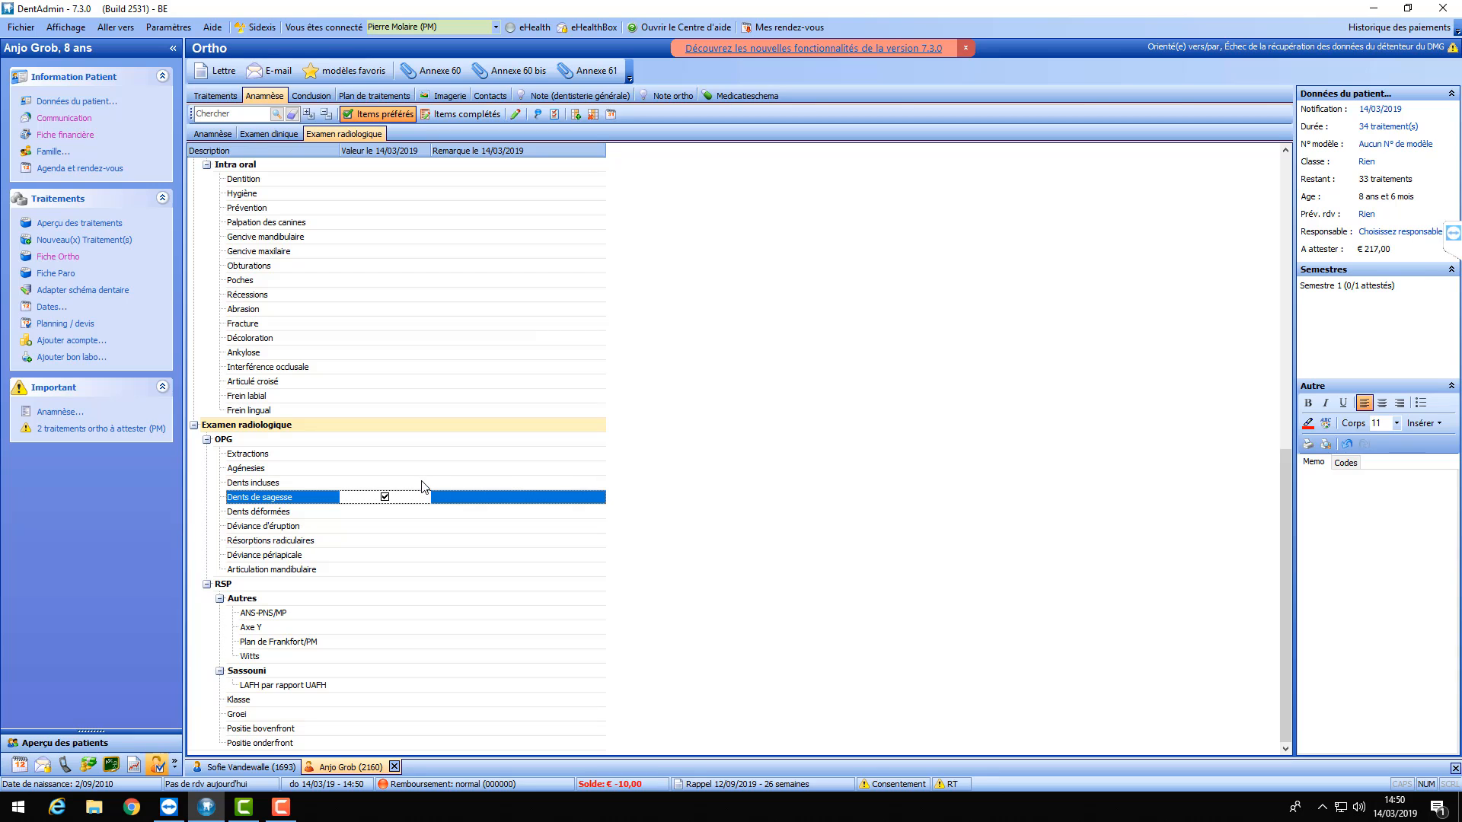
left_click(377, 484)
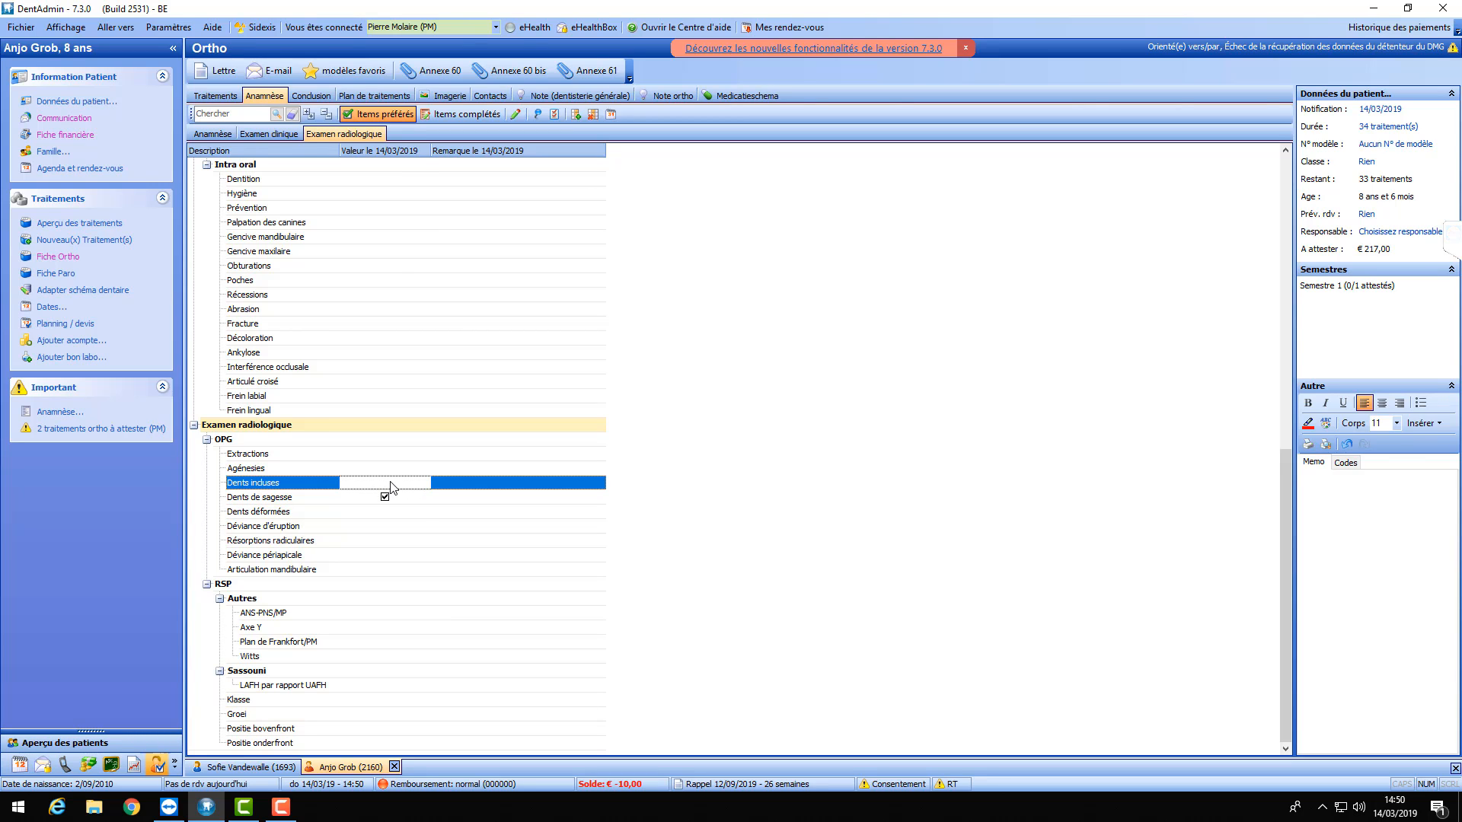
double_click(392, 487)
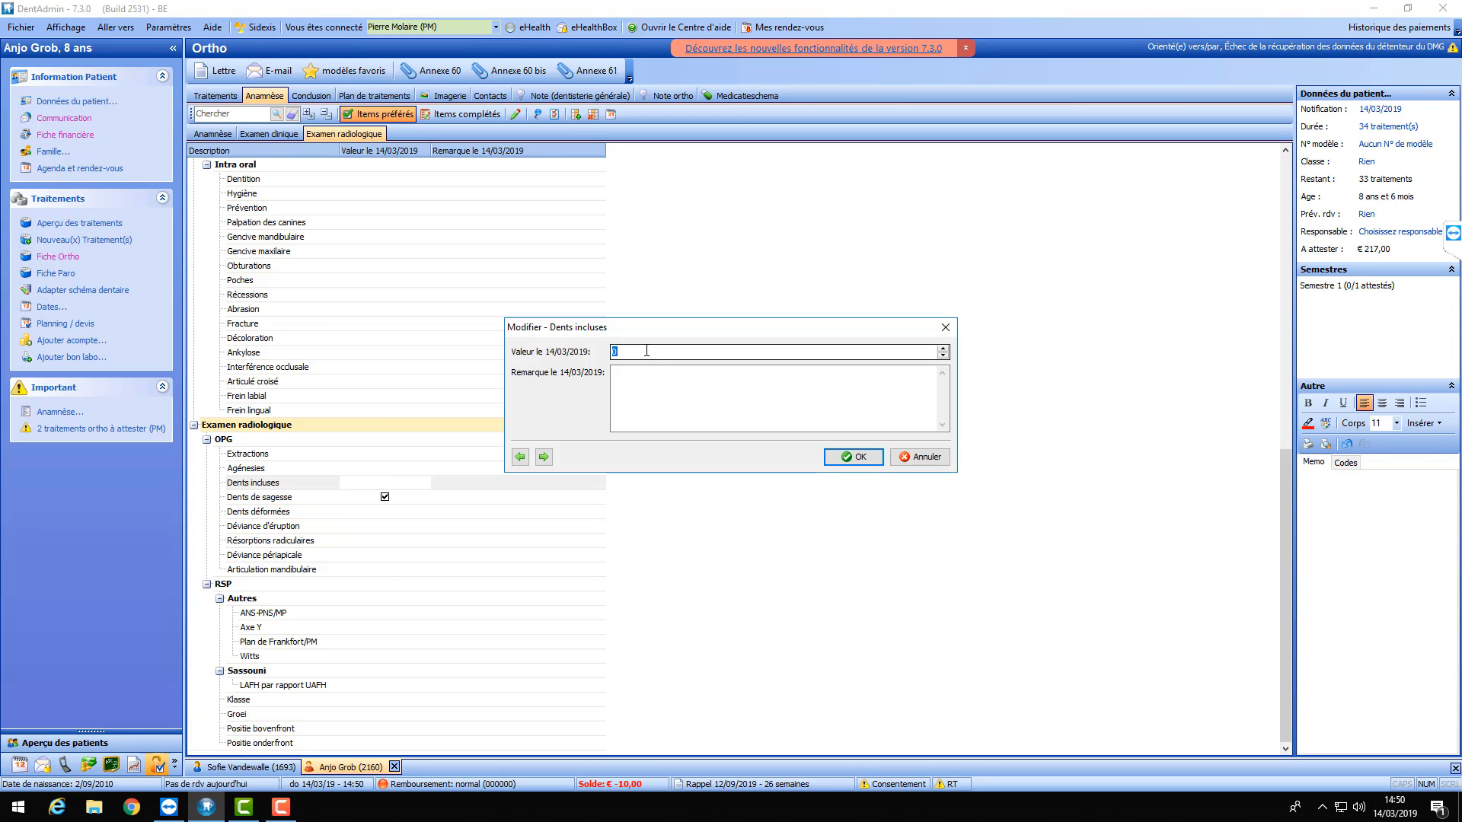
type("2")
left_click(853, 457)
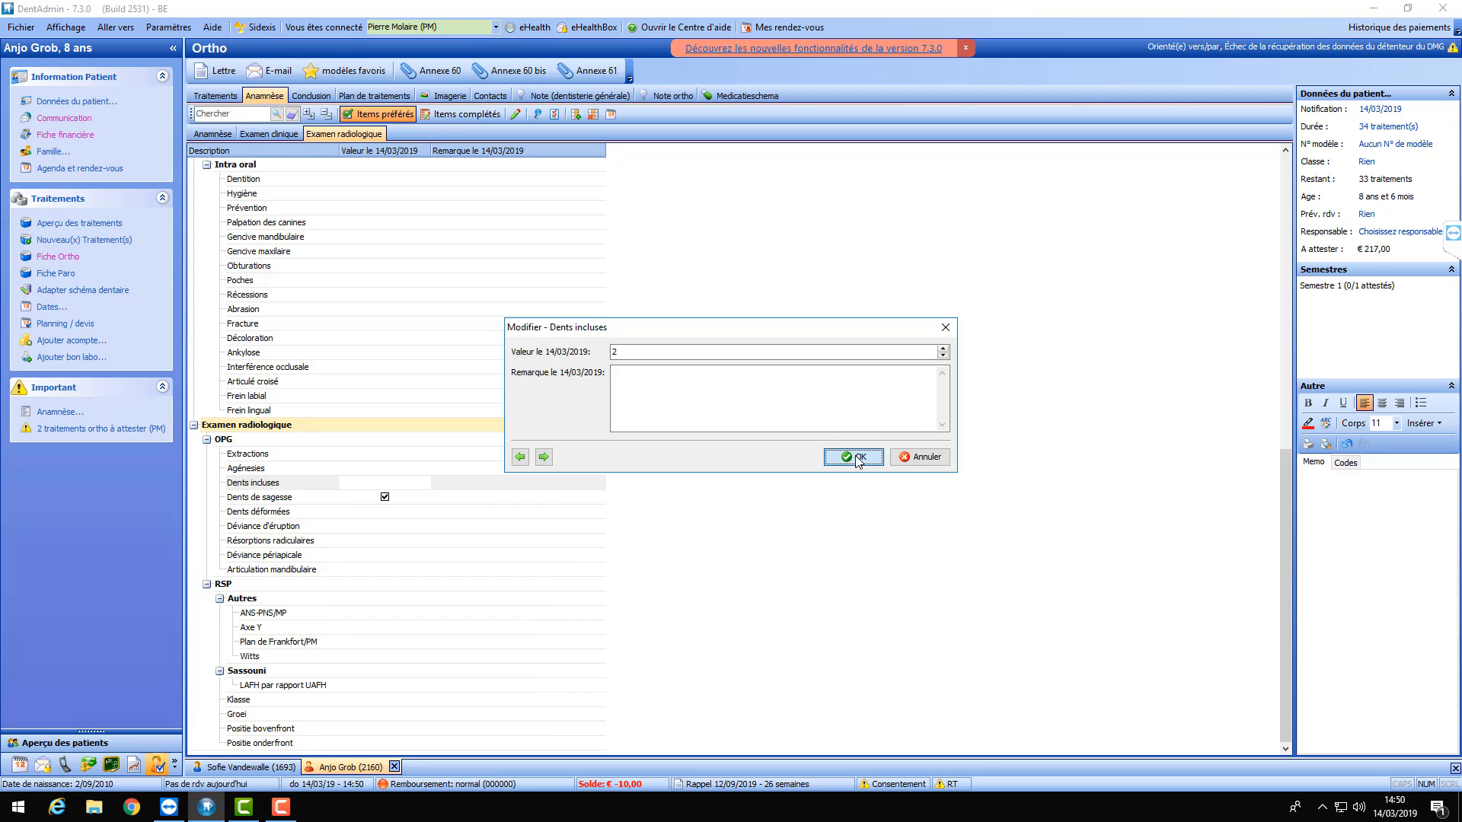
double_click(397, 514)
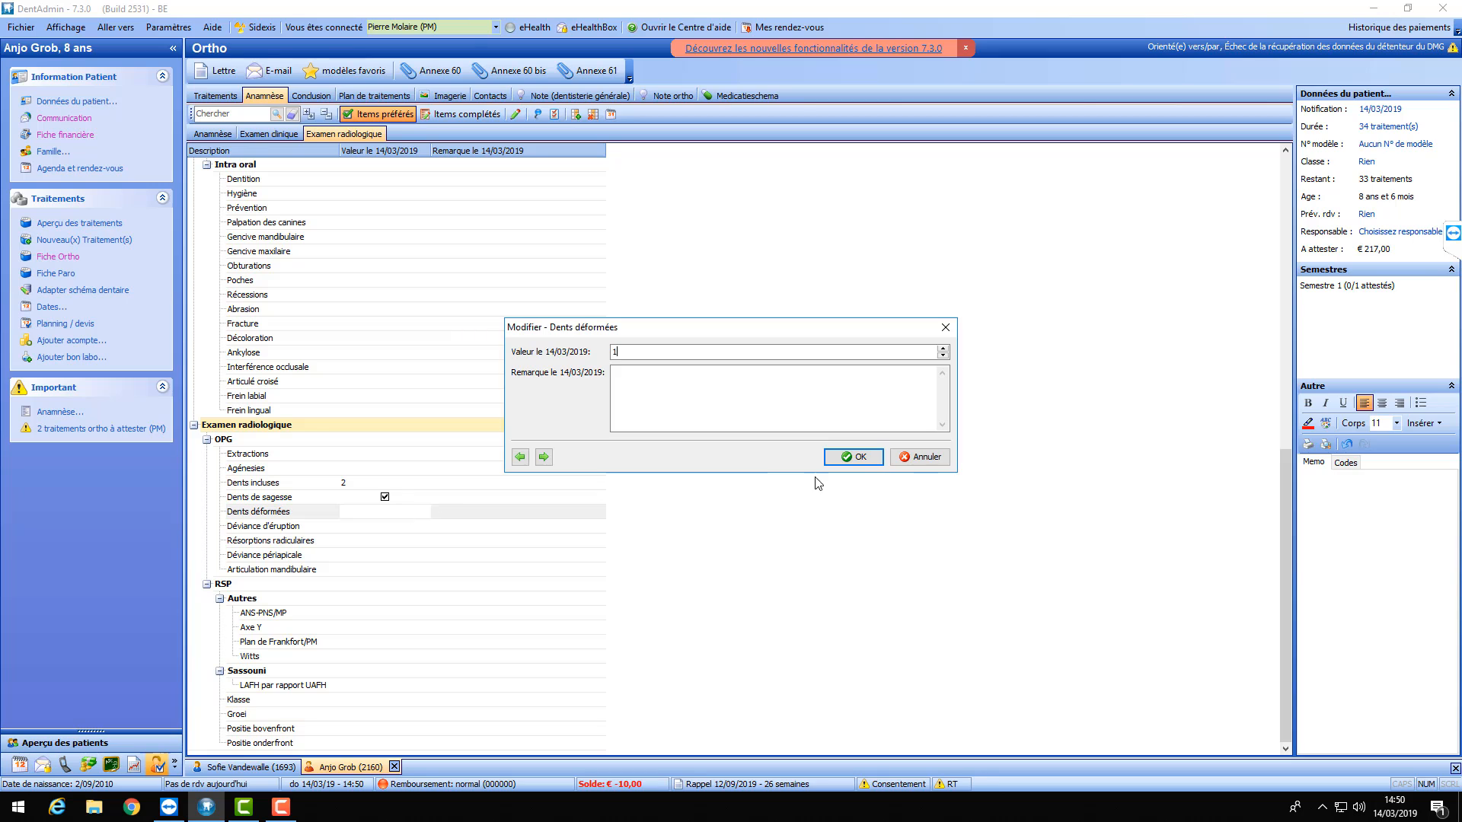
left_click(852, 456)
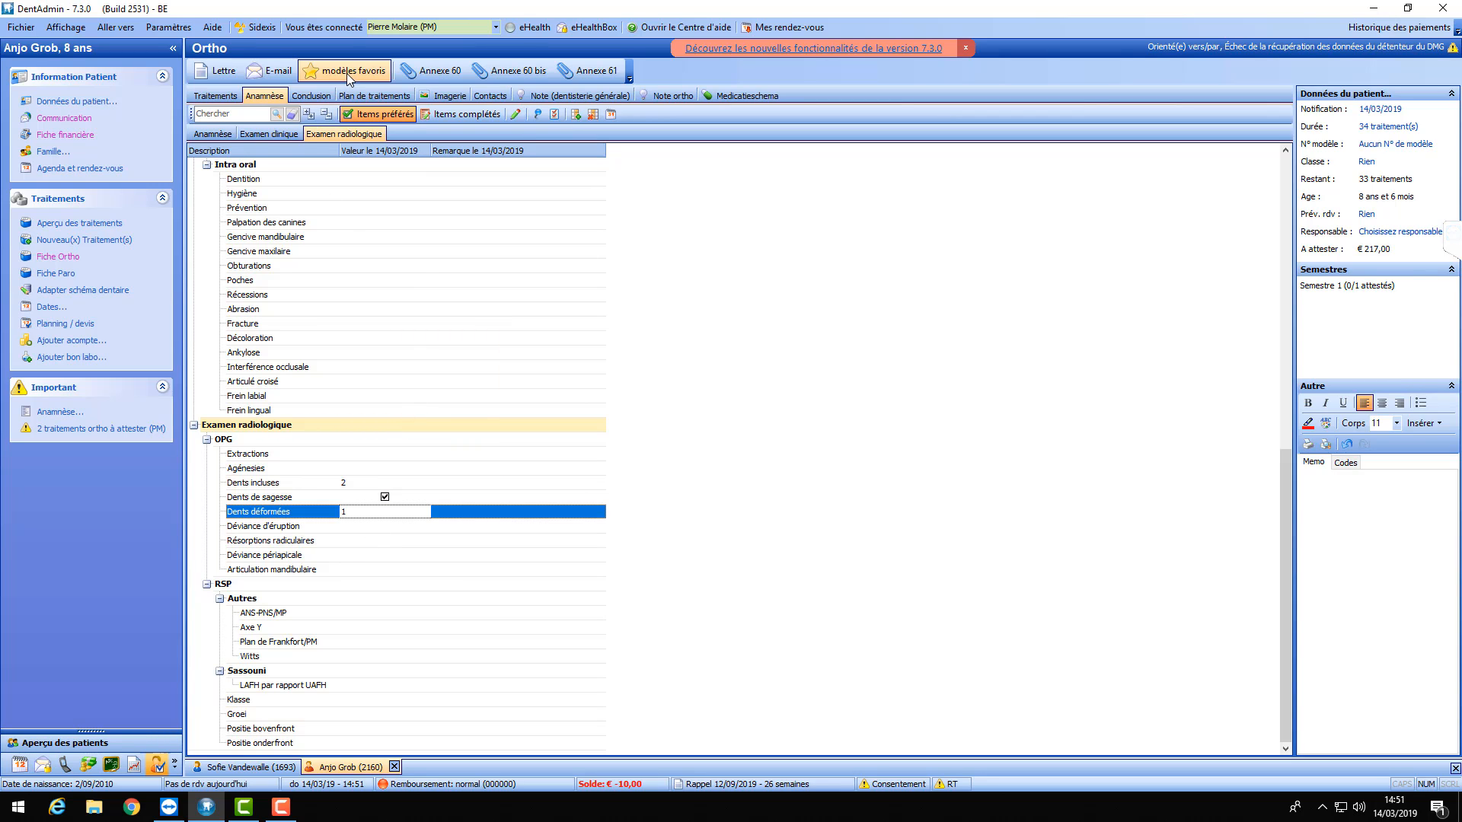
- In Conclusion, enter 'Observation blablabla' for Examen clinique
left_click(308, 96)
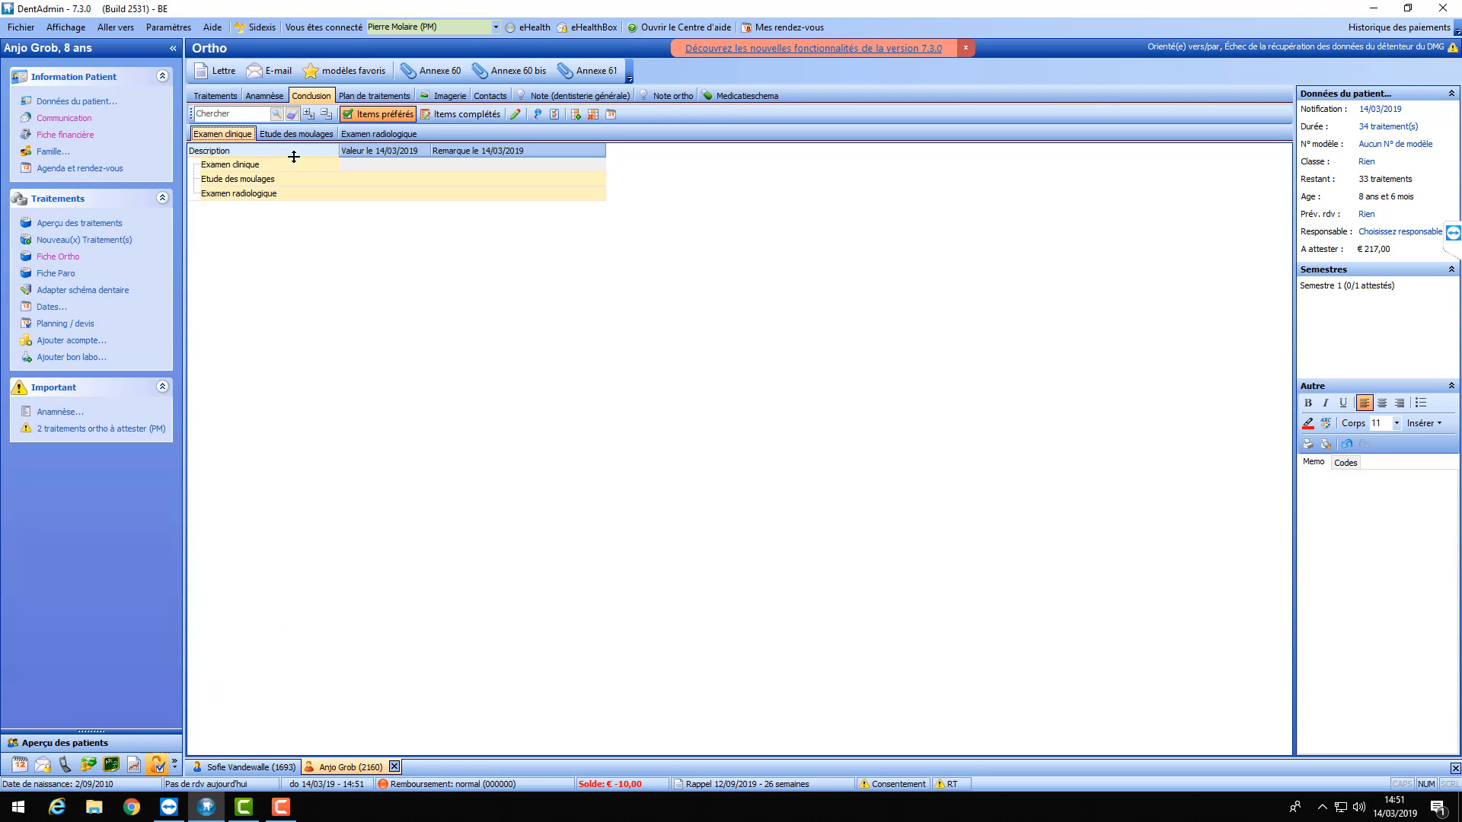
left_click(251, 165)
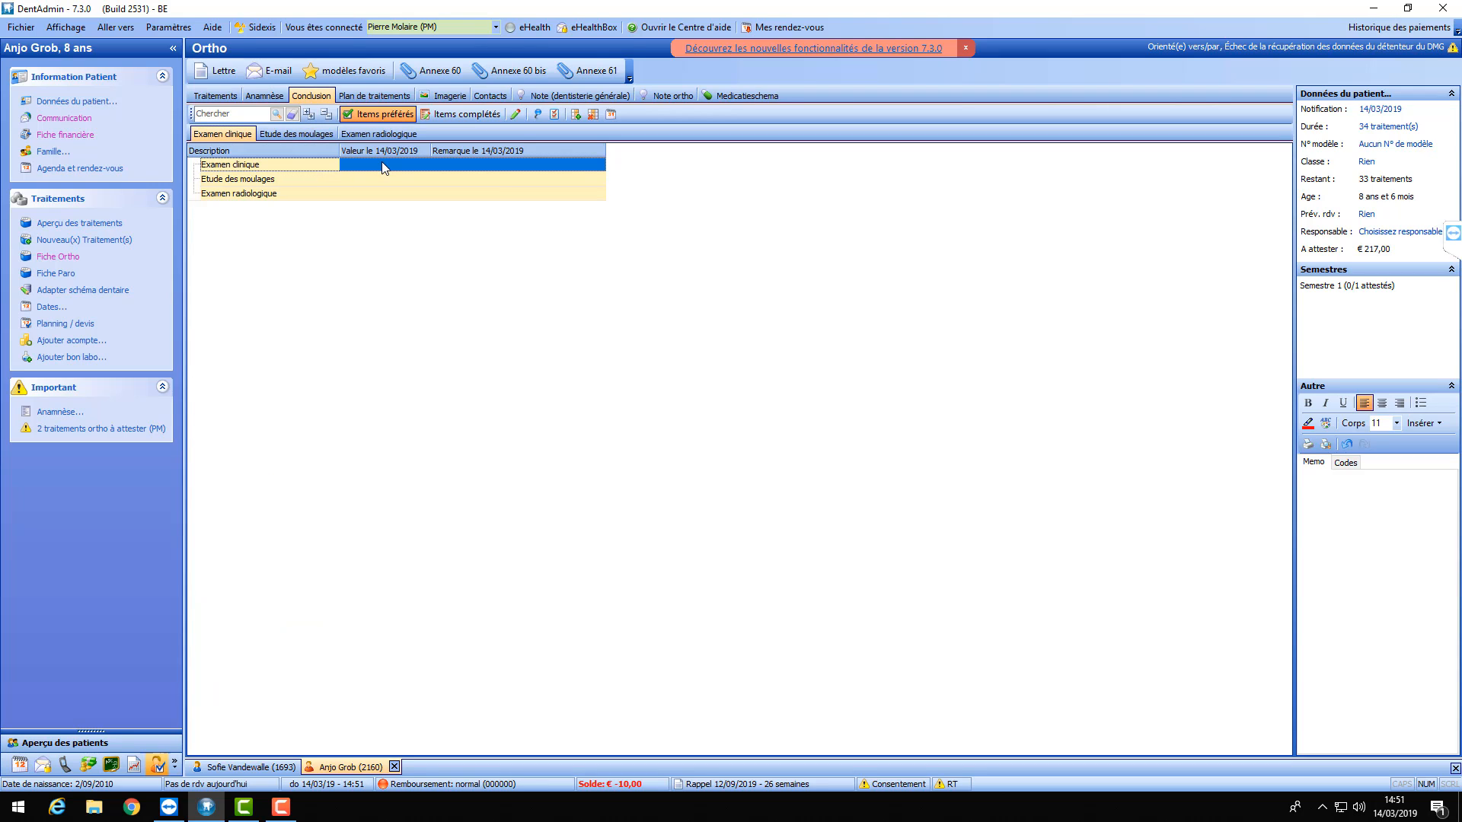
double_click(383, 164)
left_click(646, 349)
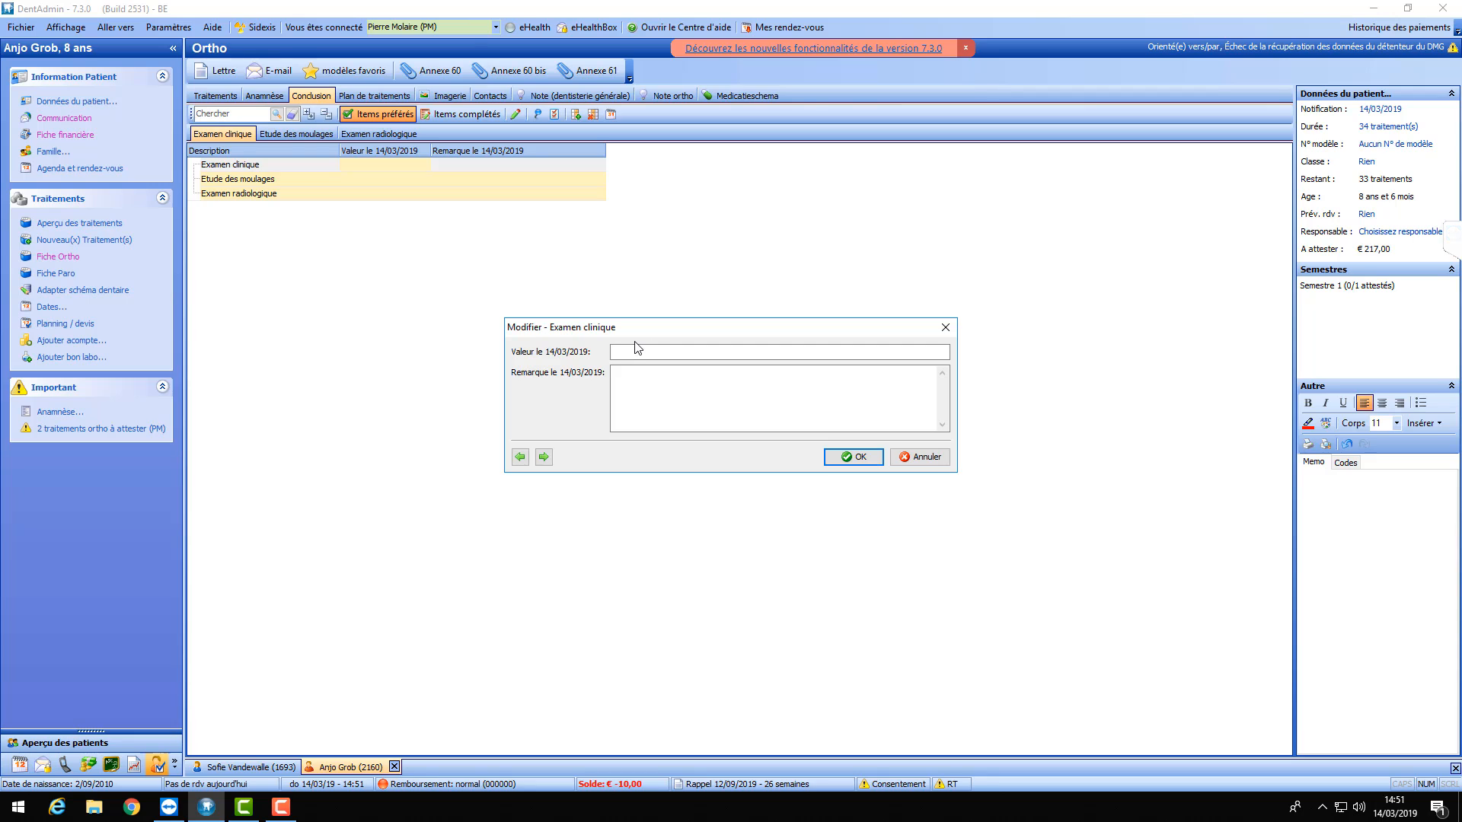
type("Observation blablabla")
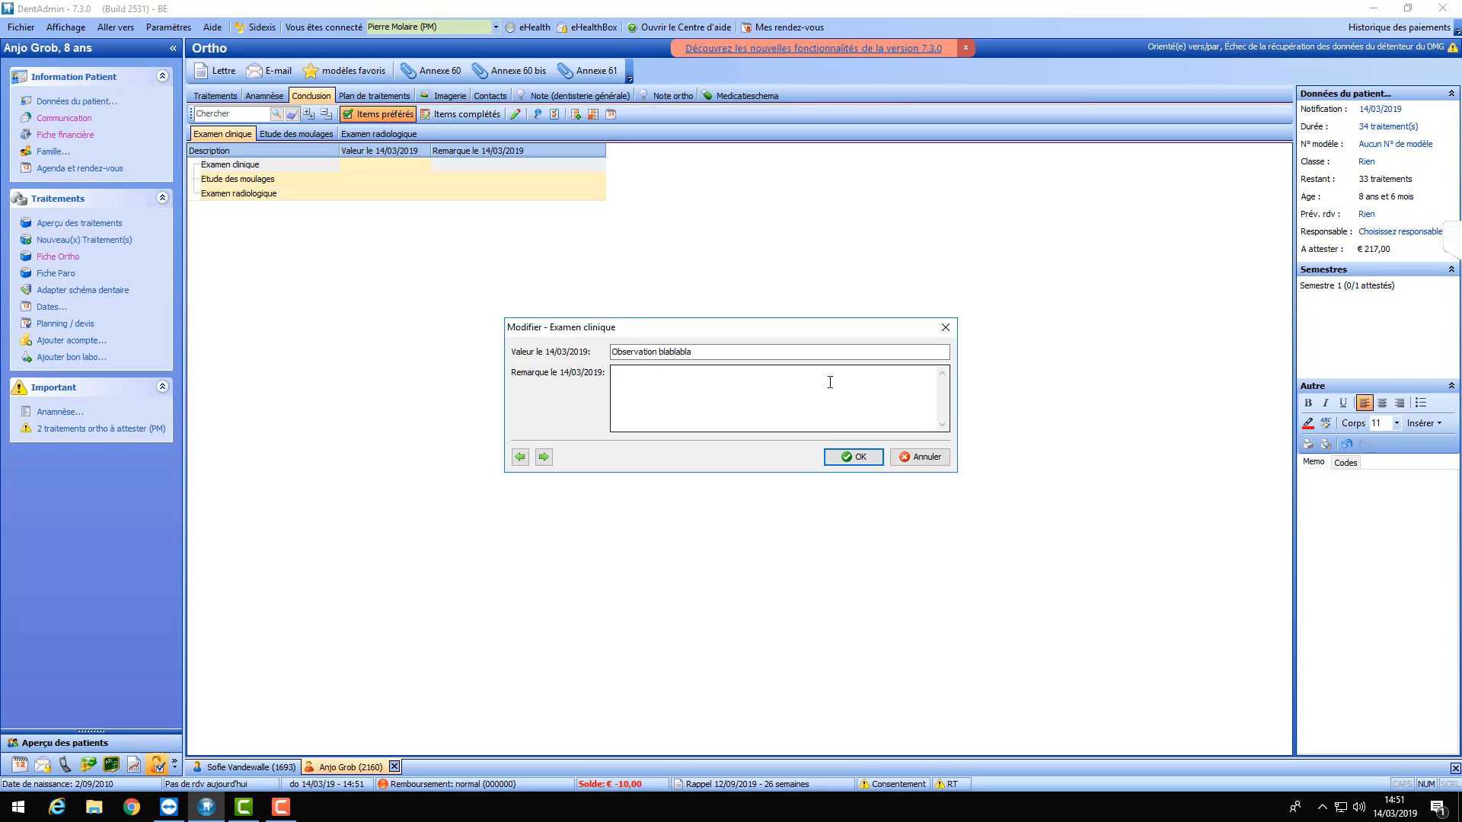
left_click(850, 456)
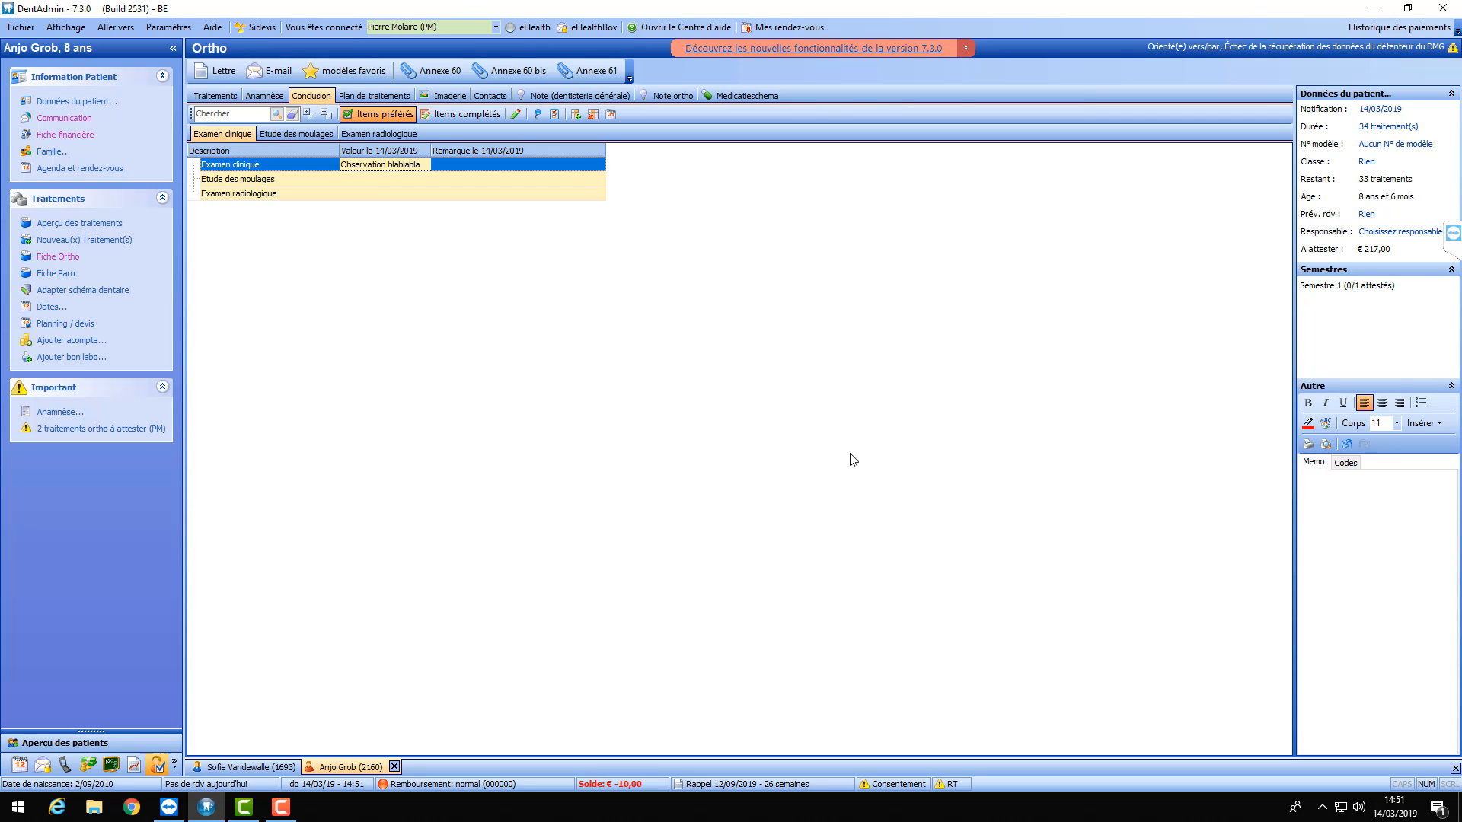
- Enter 'Moulages test' for Etude des moulages and 'Radio fait' for Examen radiologique
double_click(368, 179)
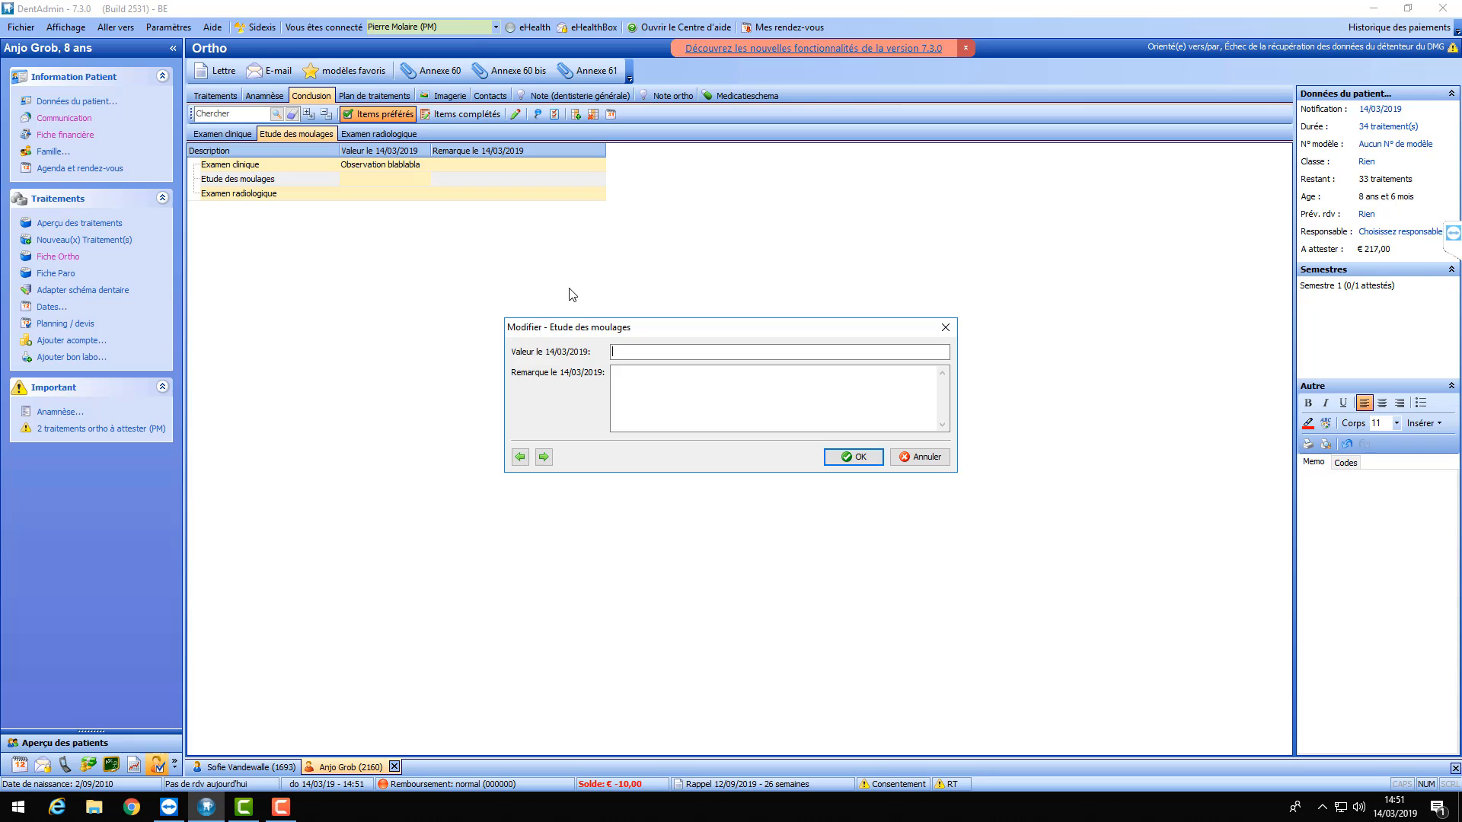
type("Moulages test")
left_click(868, 456)
double_click(395, 195)
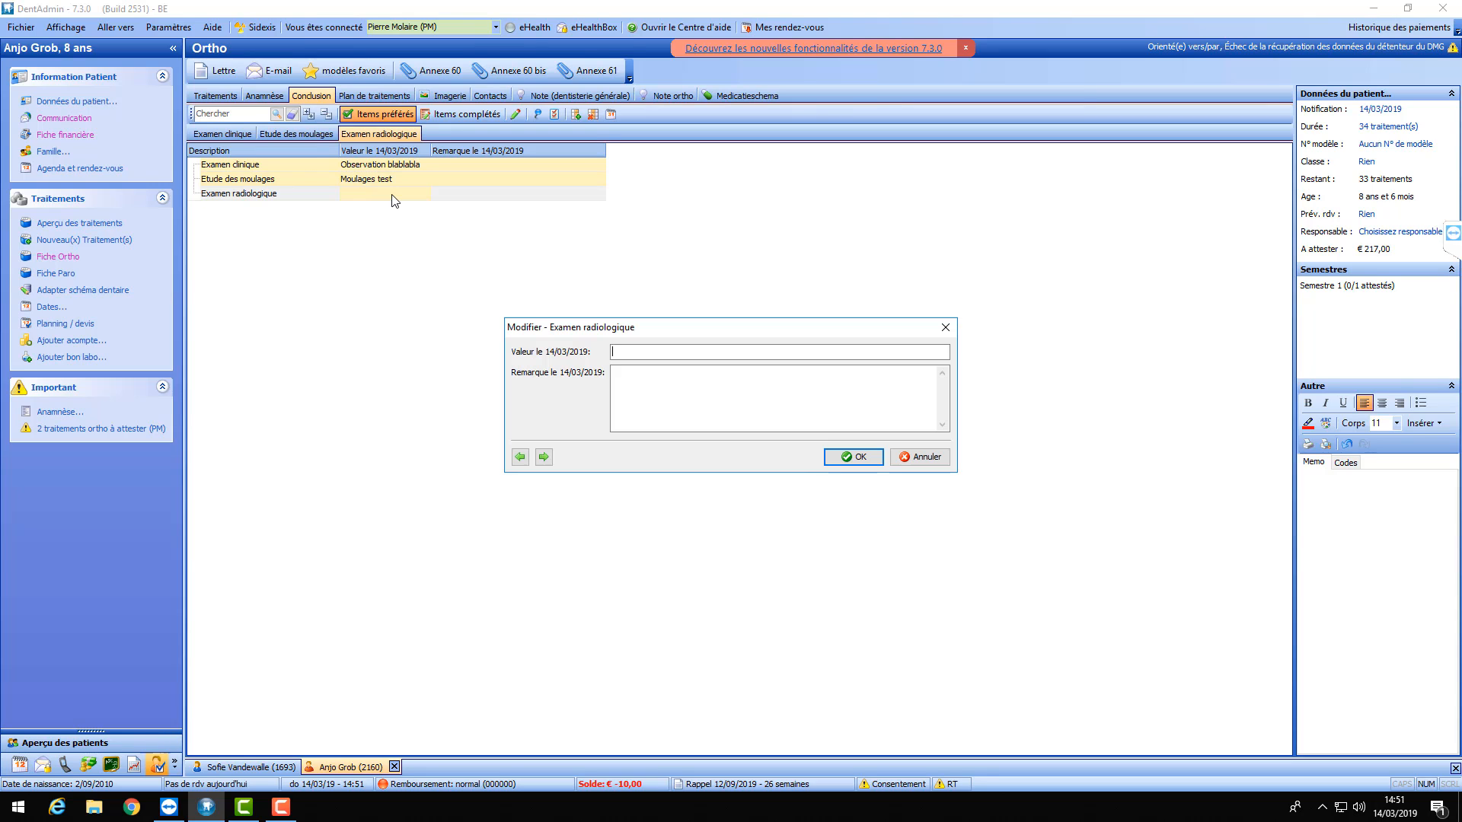
type("Radio fair")
key("BackSpace")
type("t")
left_click(855, 457)
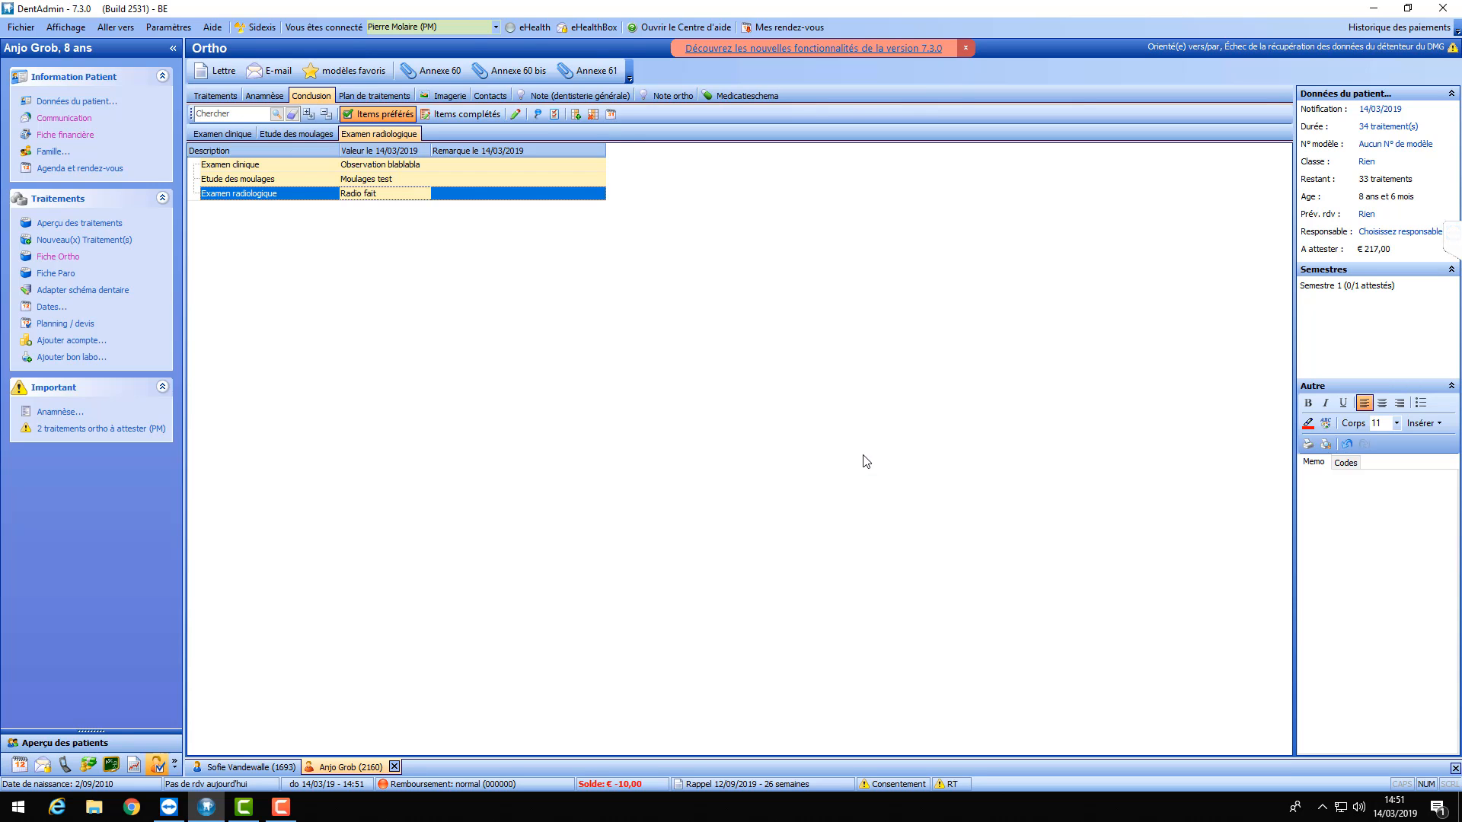
- Switch to Plan de traitements and close the Extraction editor unchanged
left_click(372, 94)
double_click(381, 181)
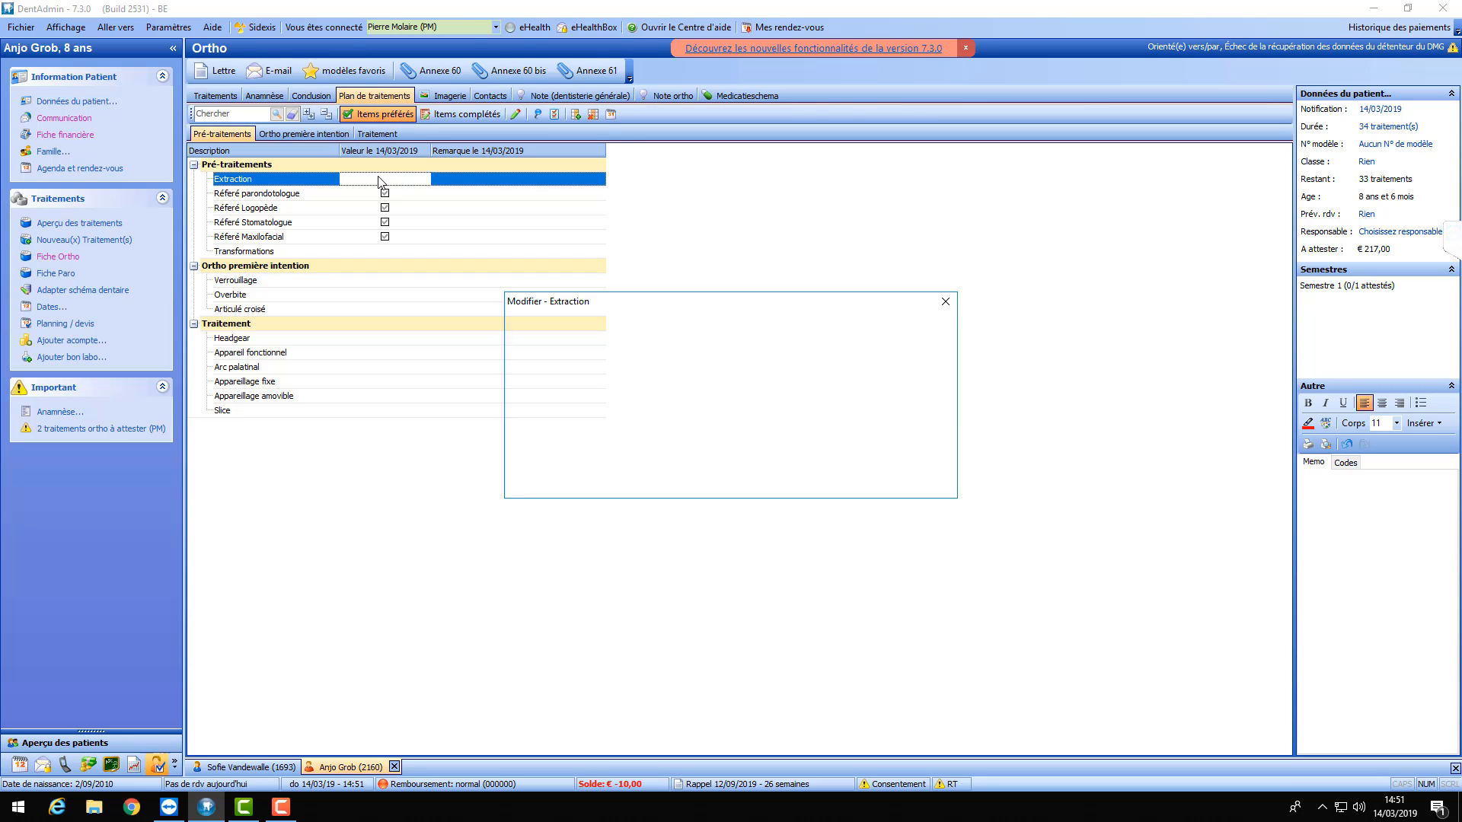
left_click(945, 301)
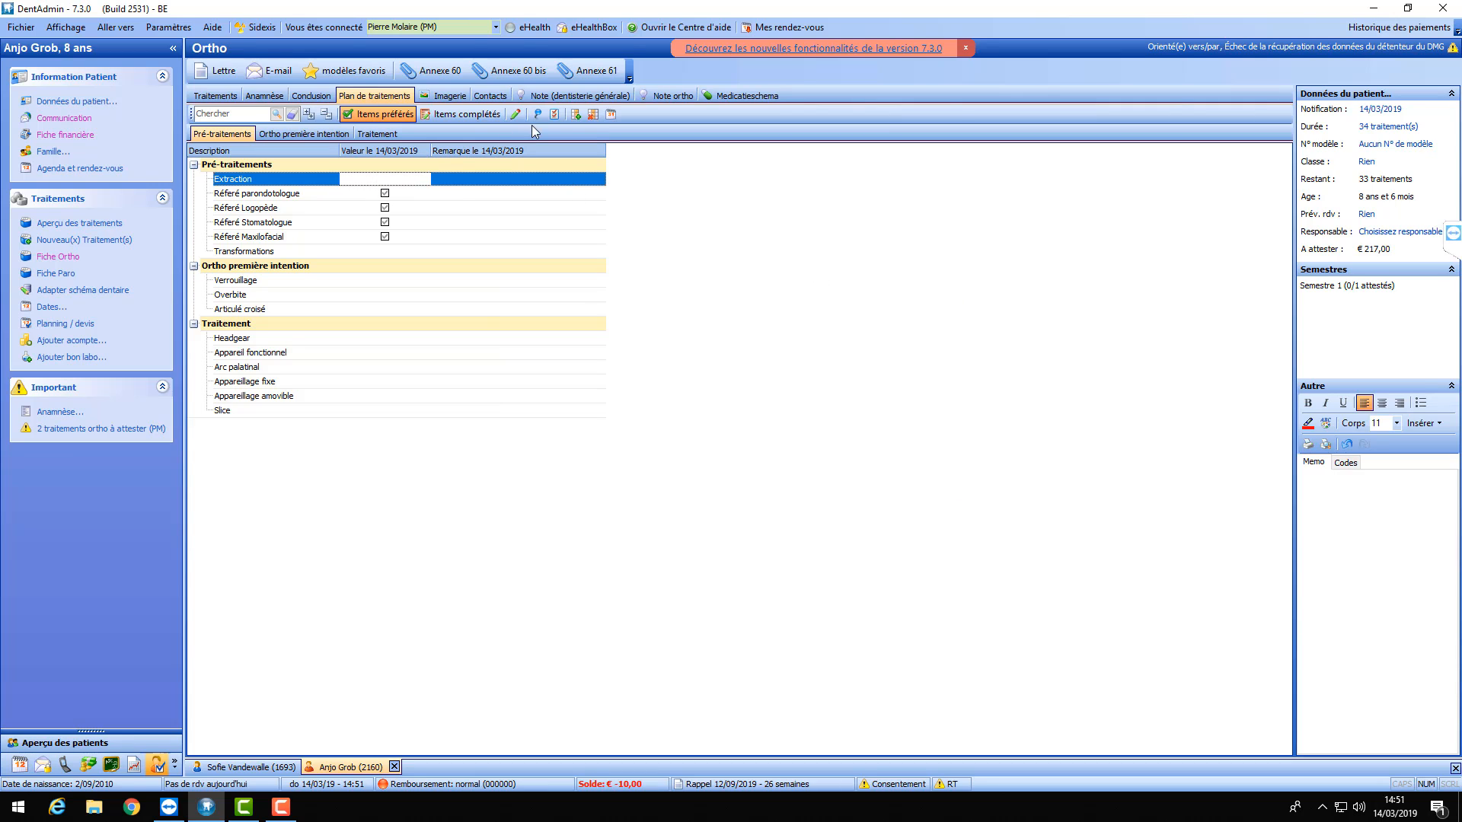
- Show treatment plan item configuration and check Extraction's definition, keeping its Mémo type
left_click(554, 115)
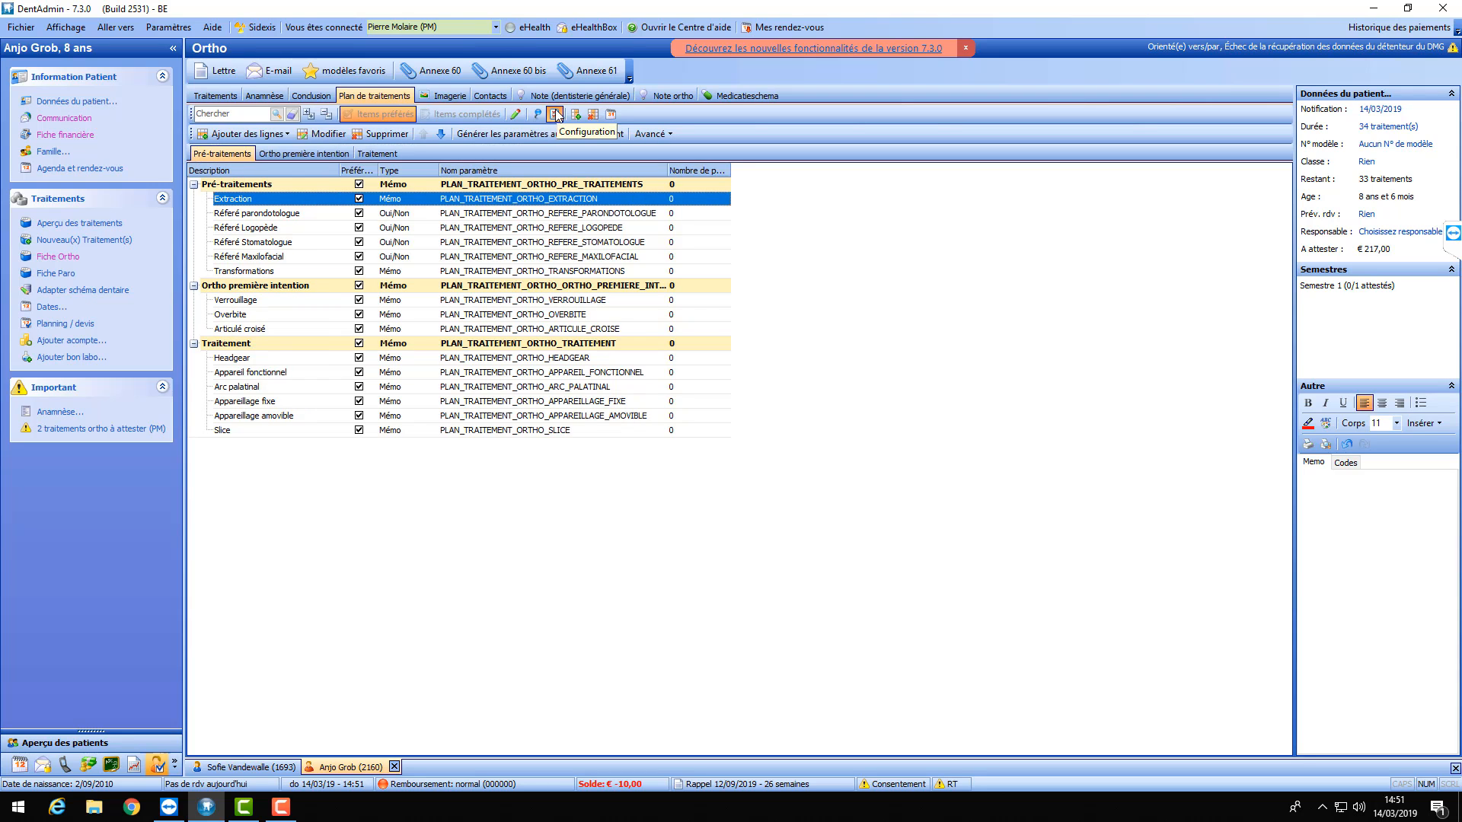
double_click(393, 199)
left_click(943, 389)
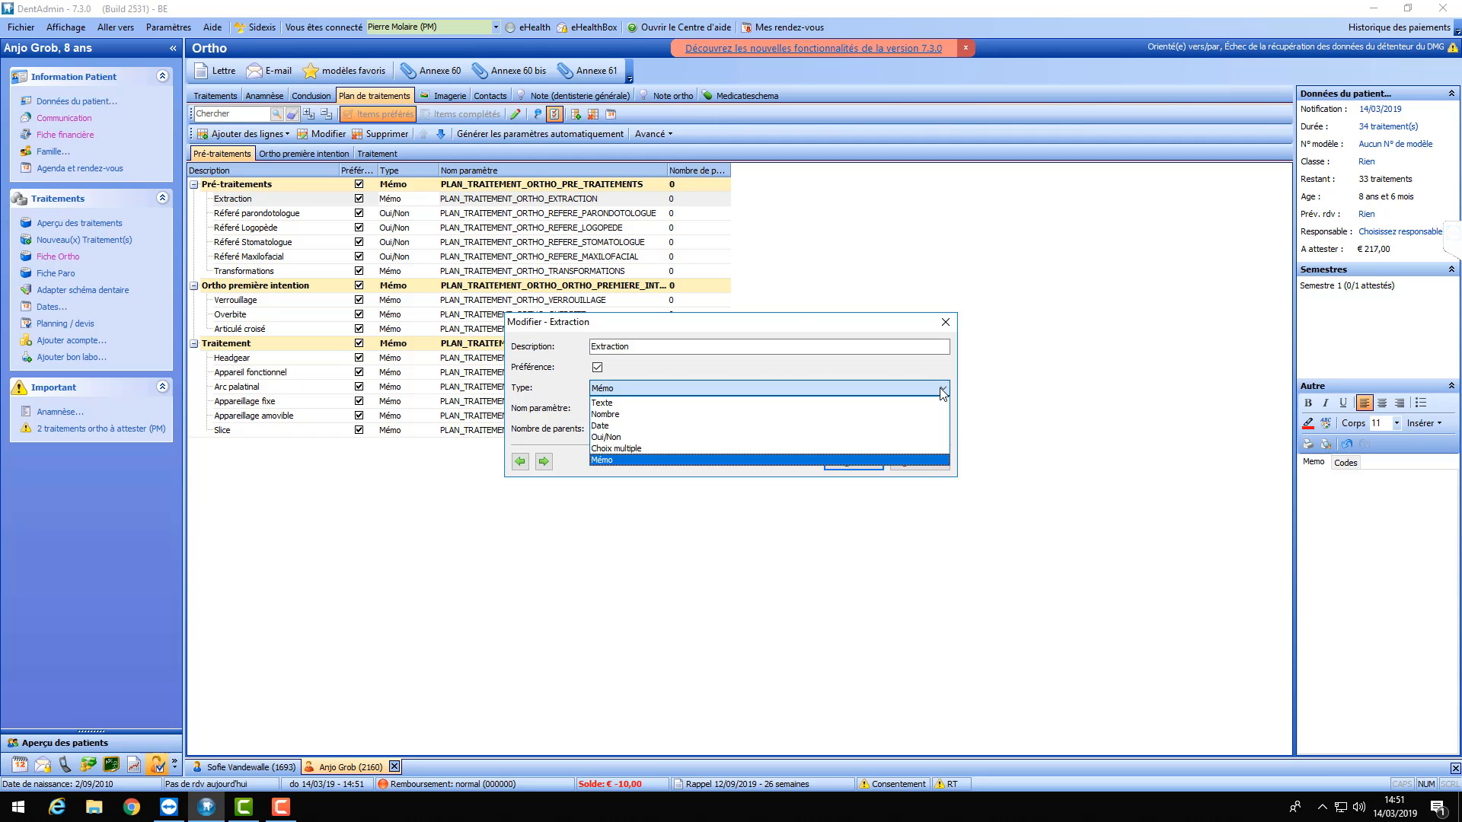
left_click(943, 389)
left_click(946, 322)
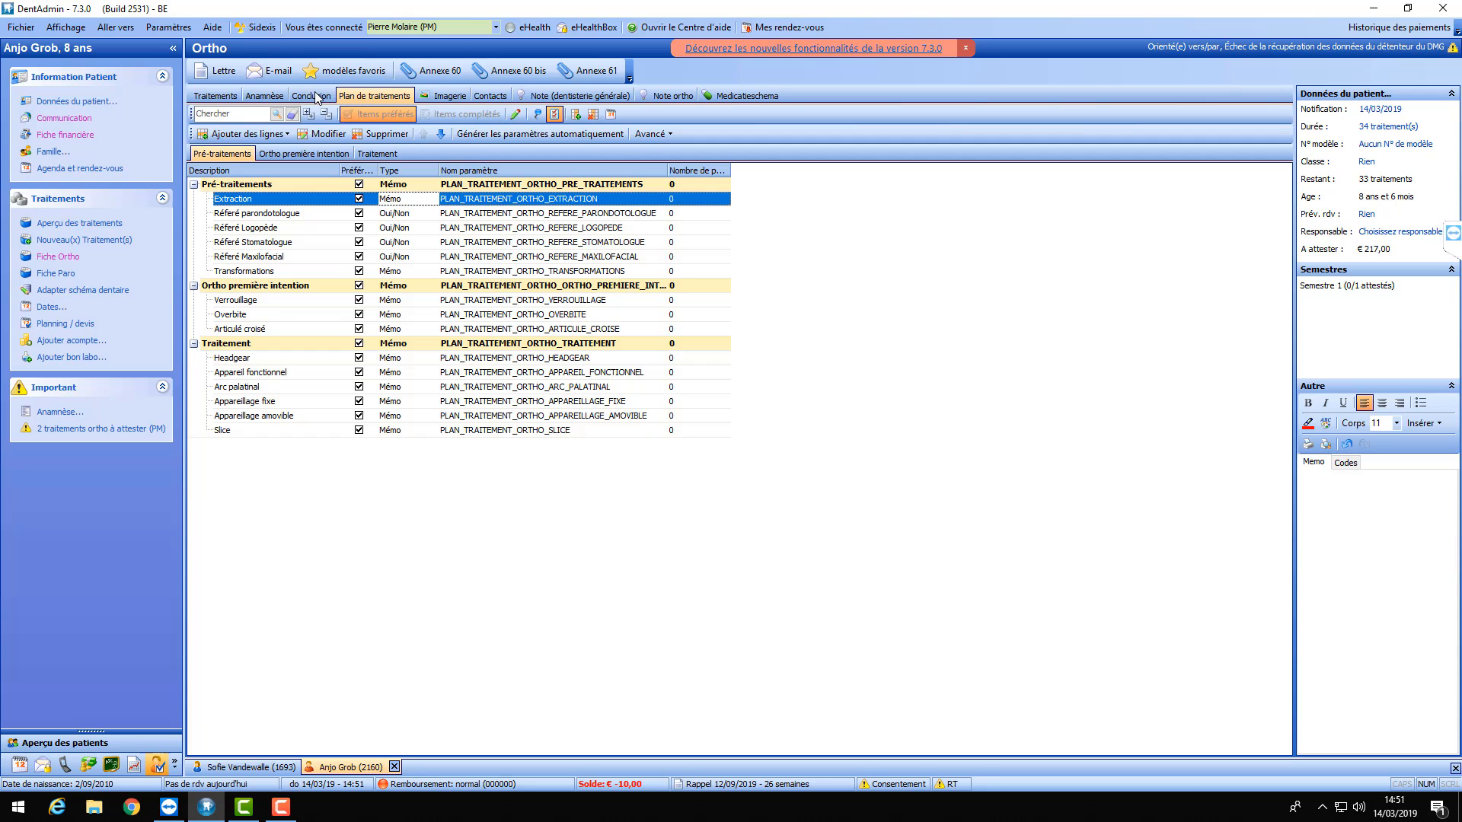
- Enter '15,25,35,45 a extraire' for Extraction and keep Référé Stomatologue checked
left_click(555, 114)
double_click(386, 183)
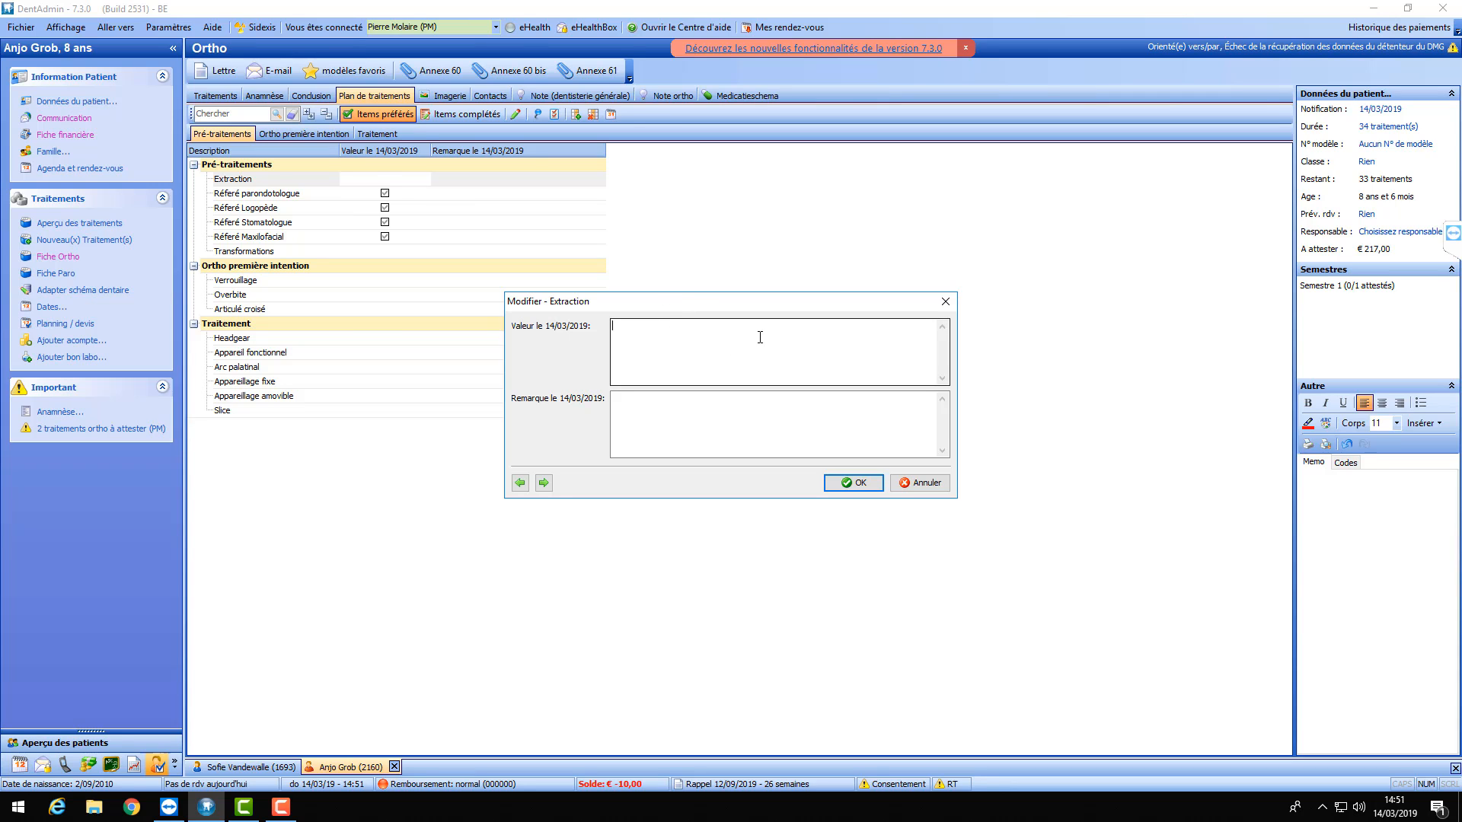
type("15,25,35,45 a extraire")
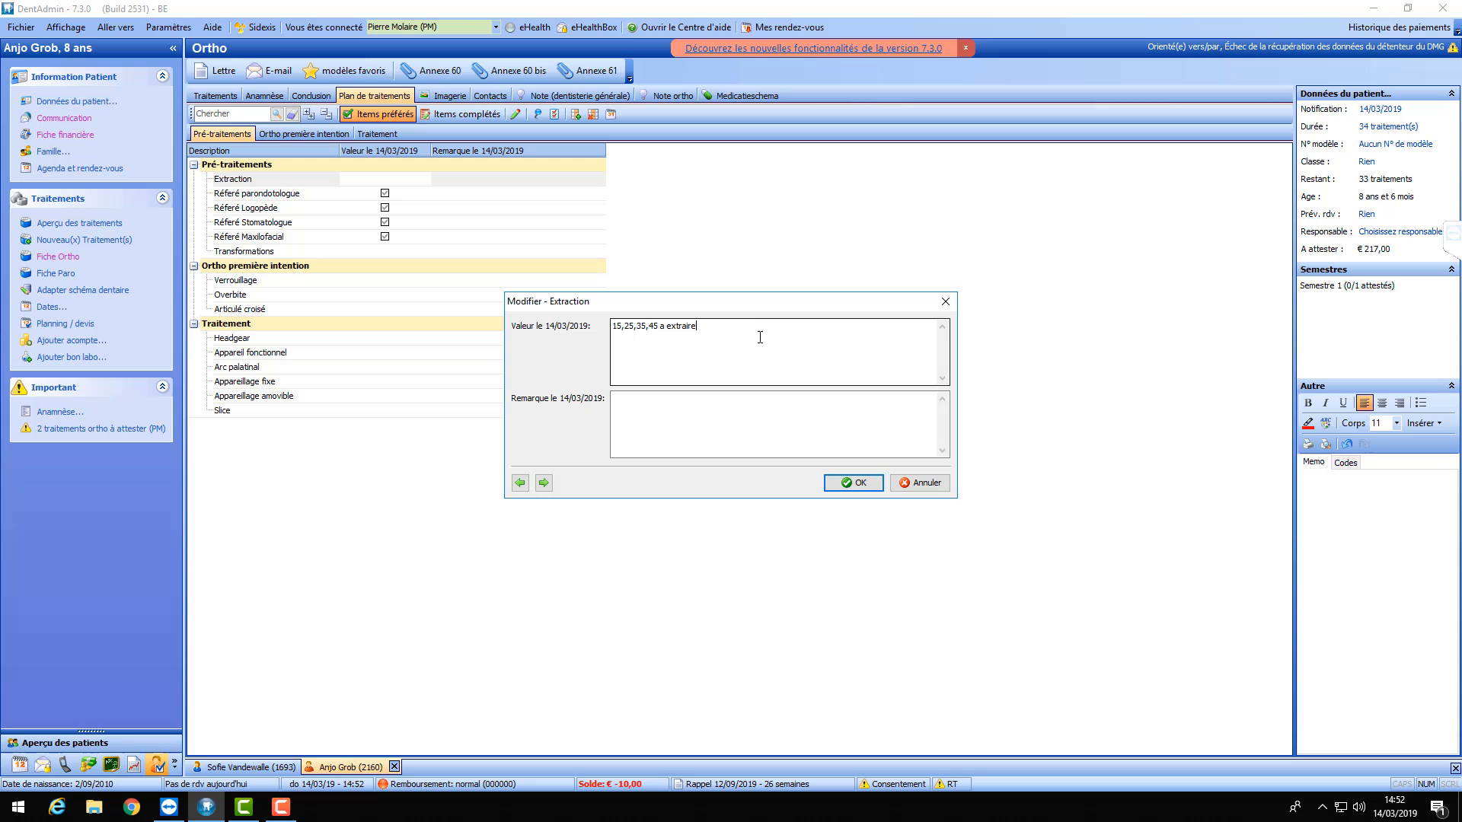
left_click(855, 483)
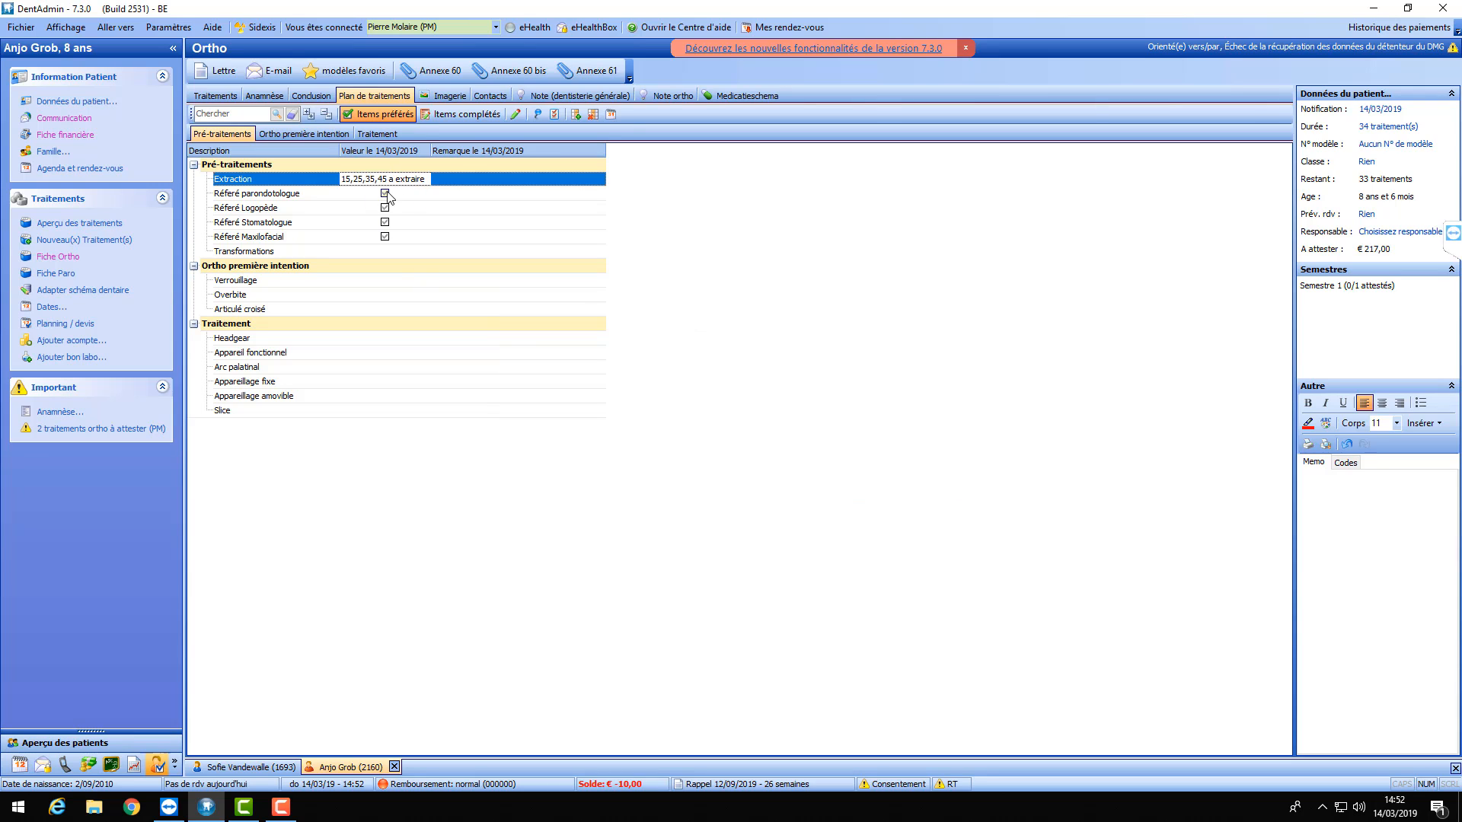
double_click(385, 223)
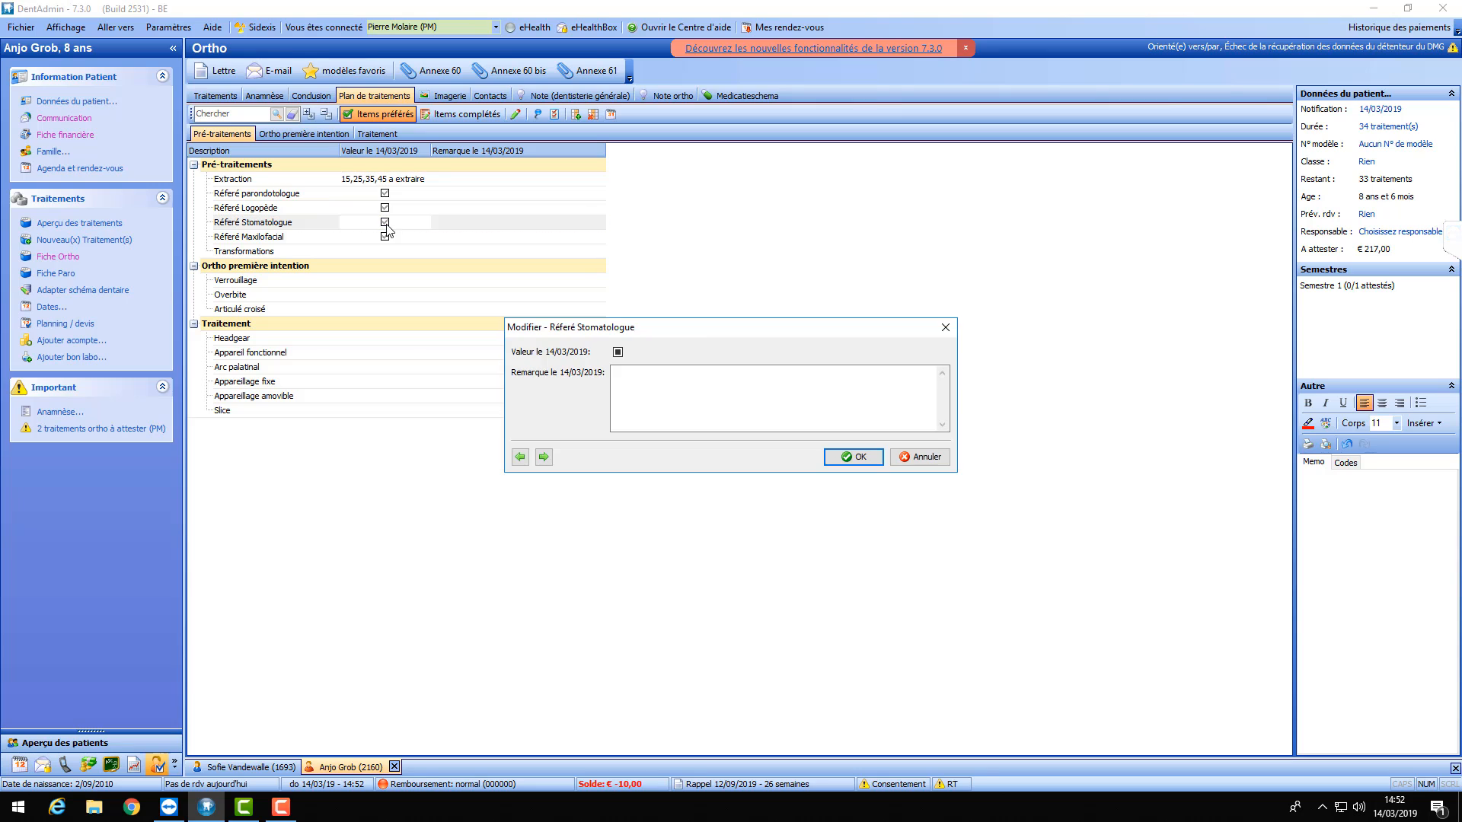
left_click(854, 456)
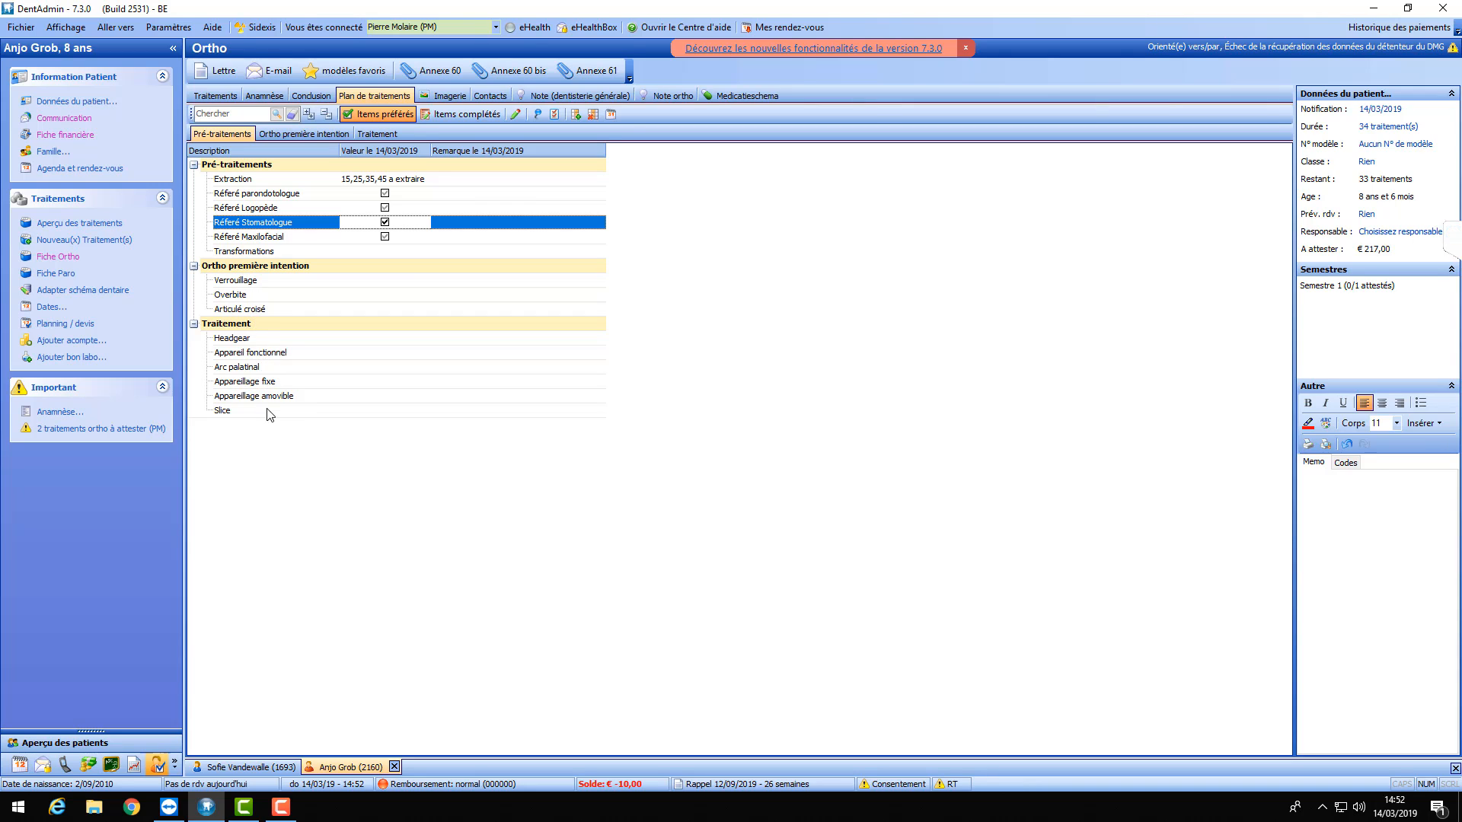
- Set Appareillage fixe to 'Superieure' and Appareillage amovible to 'Inférieur'
double_click(361, 383)
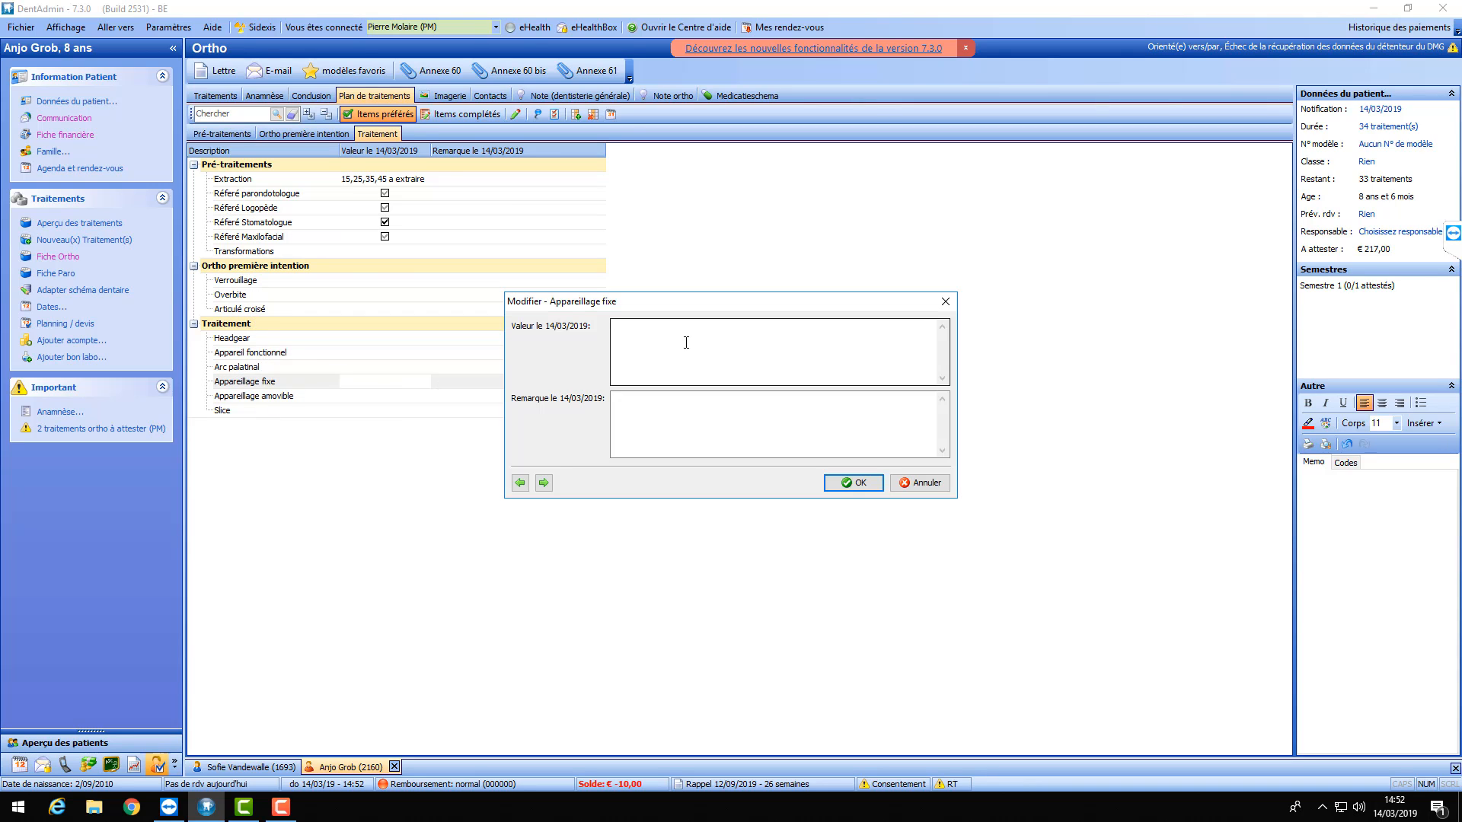
type("Oui")
key("BackSpace")
key("BackSpace")
key("BackSpace")
type("Superieure")
left_click(859, 483)
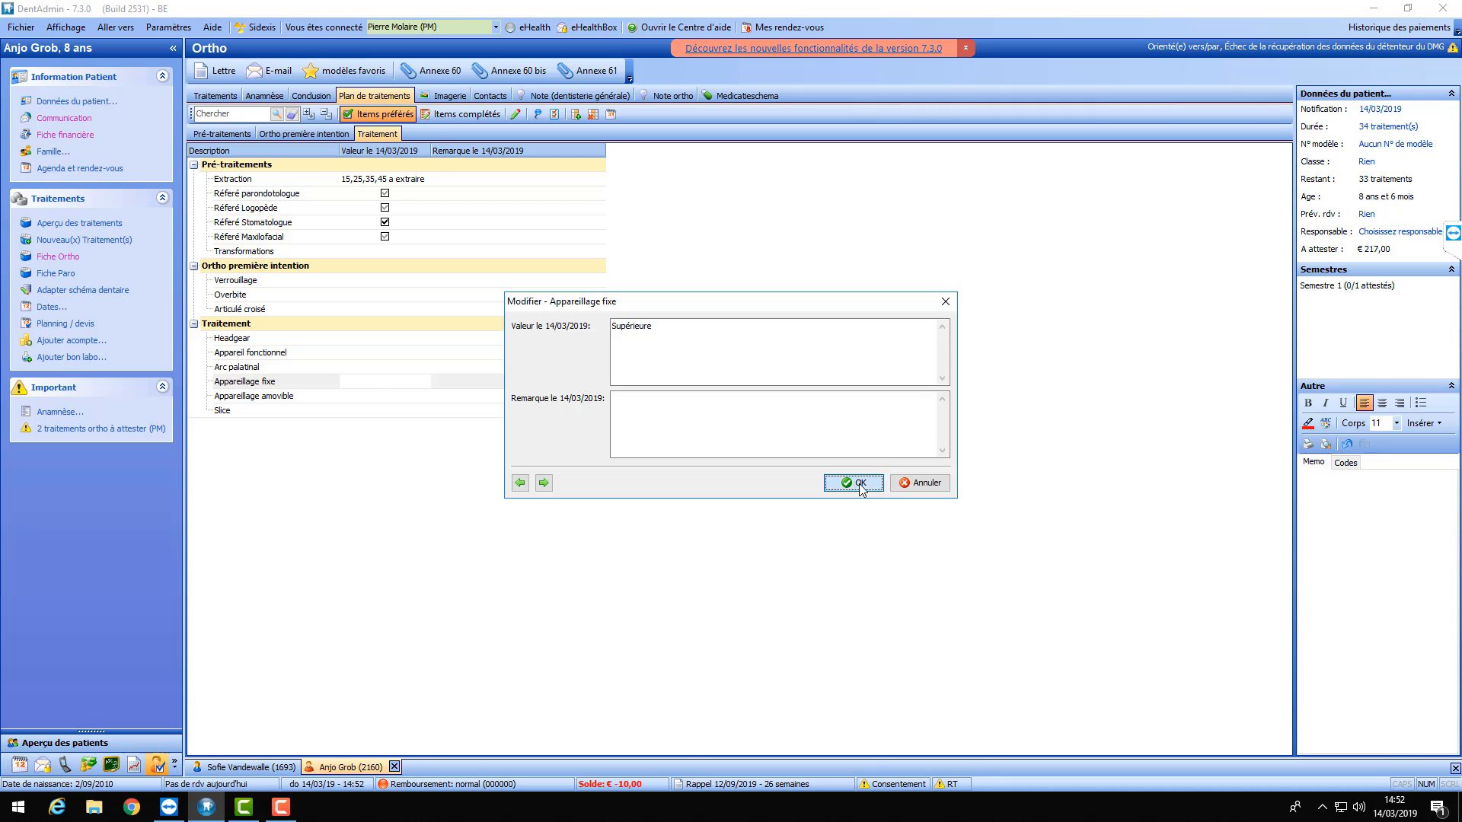
double_click(362, 397)
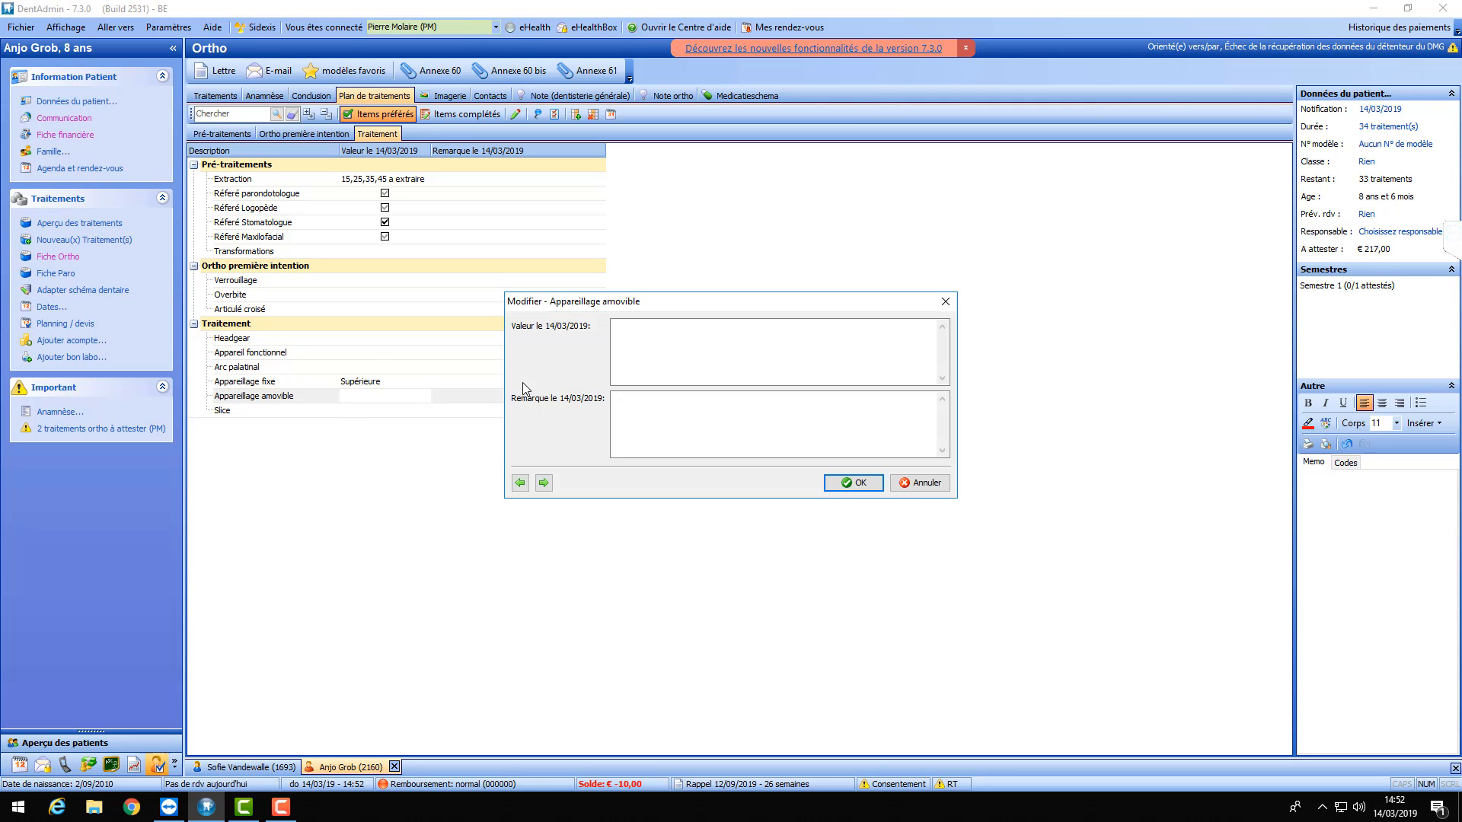
type("Inférieure")
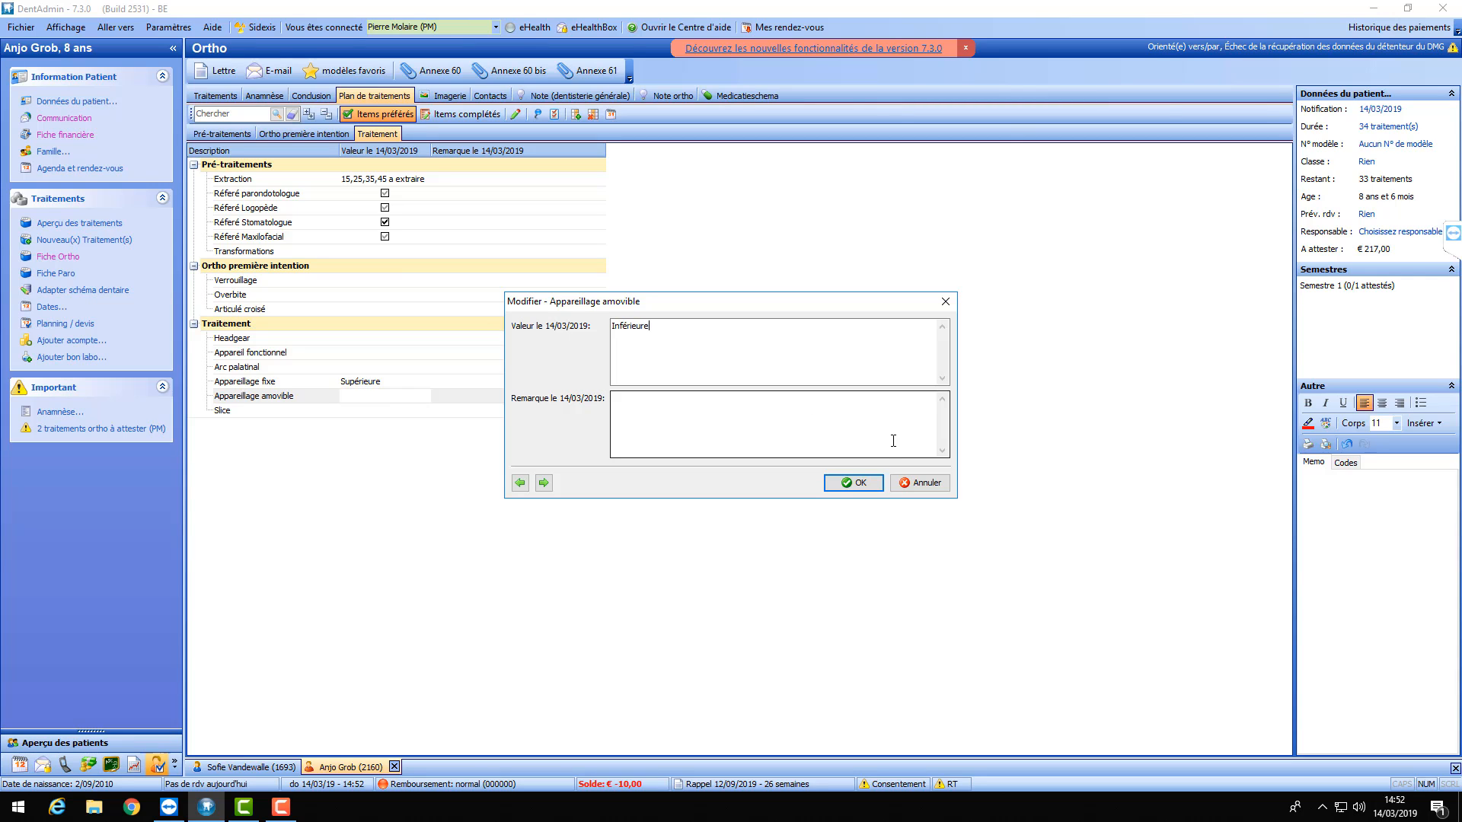
left_click(853, 483)
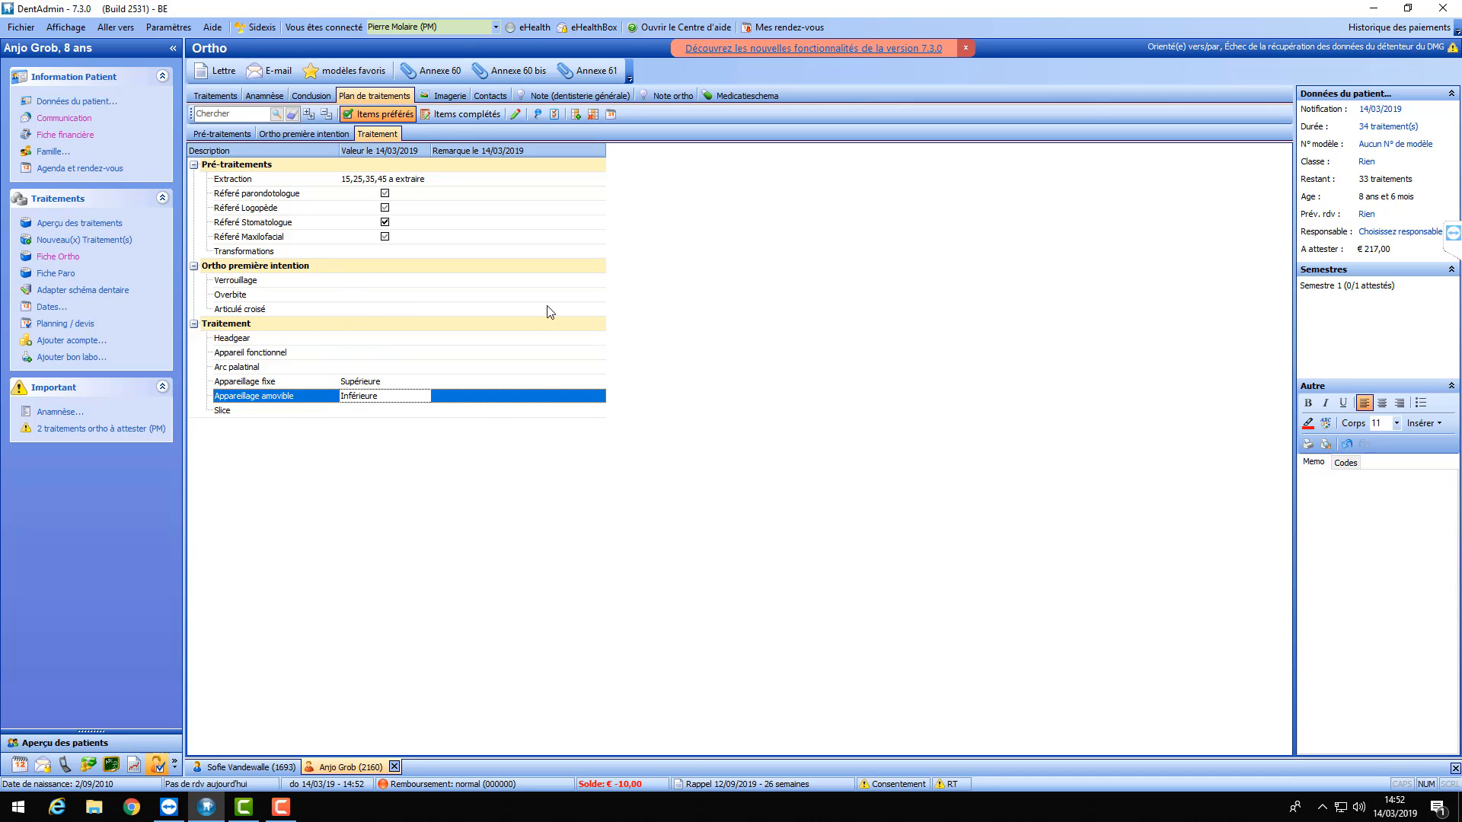
- Generate the Annexe 60 letter with today's notification date and scroll through it
left_click(431, 74)
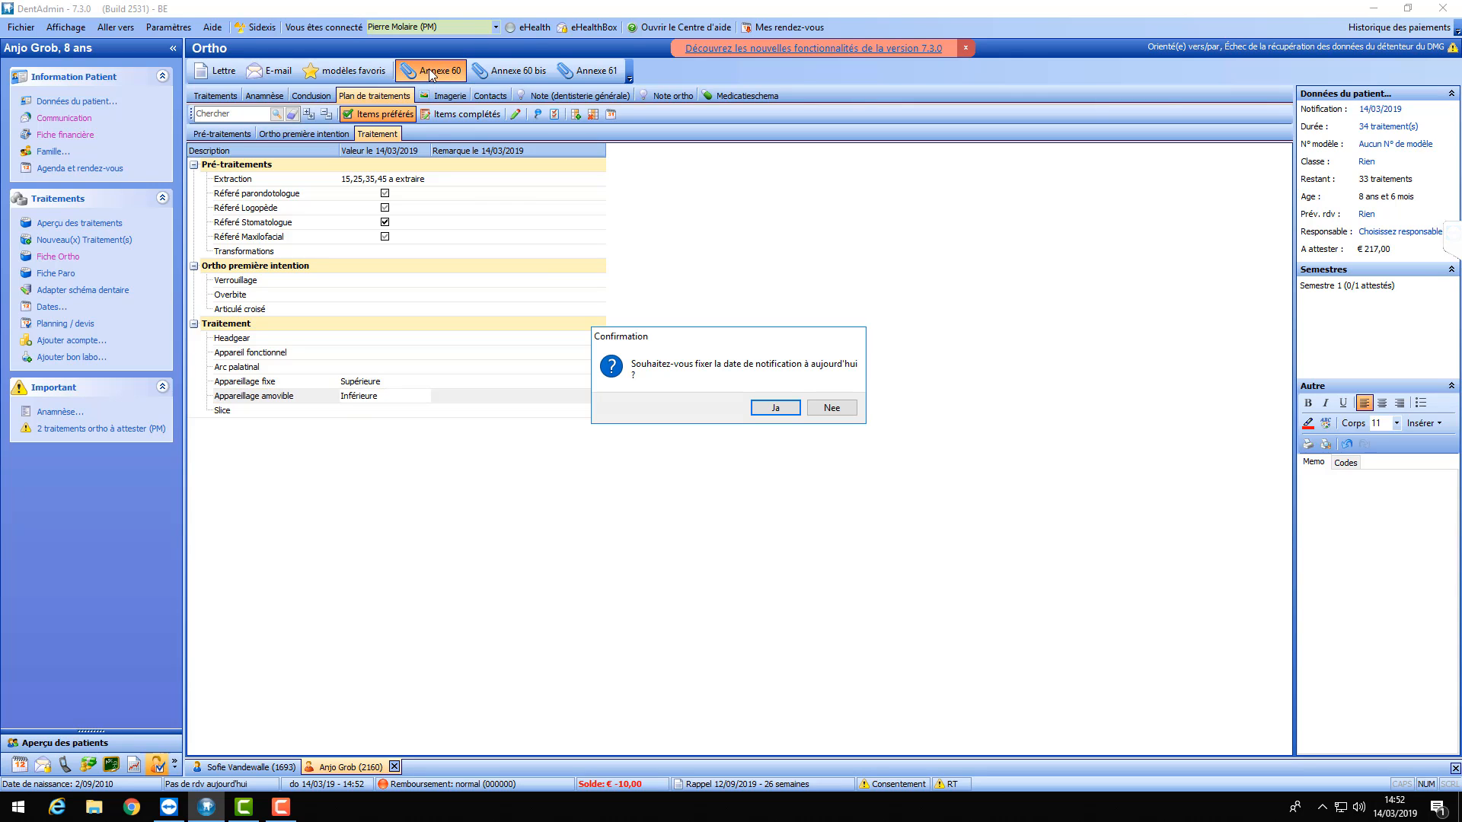
left_click(773, 411)
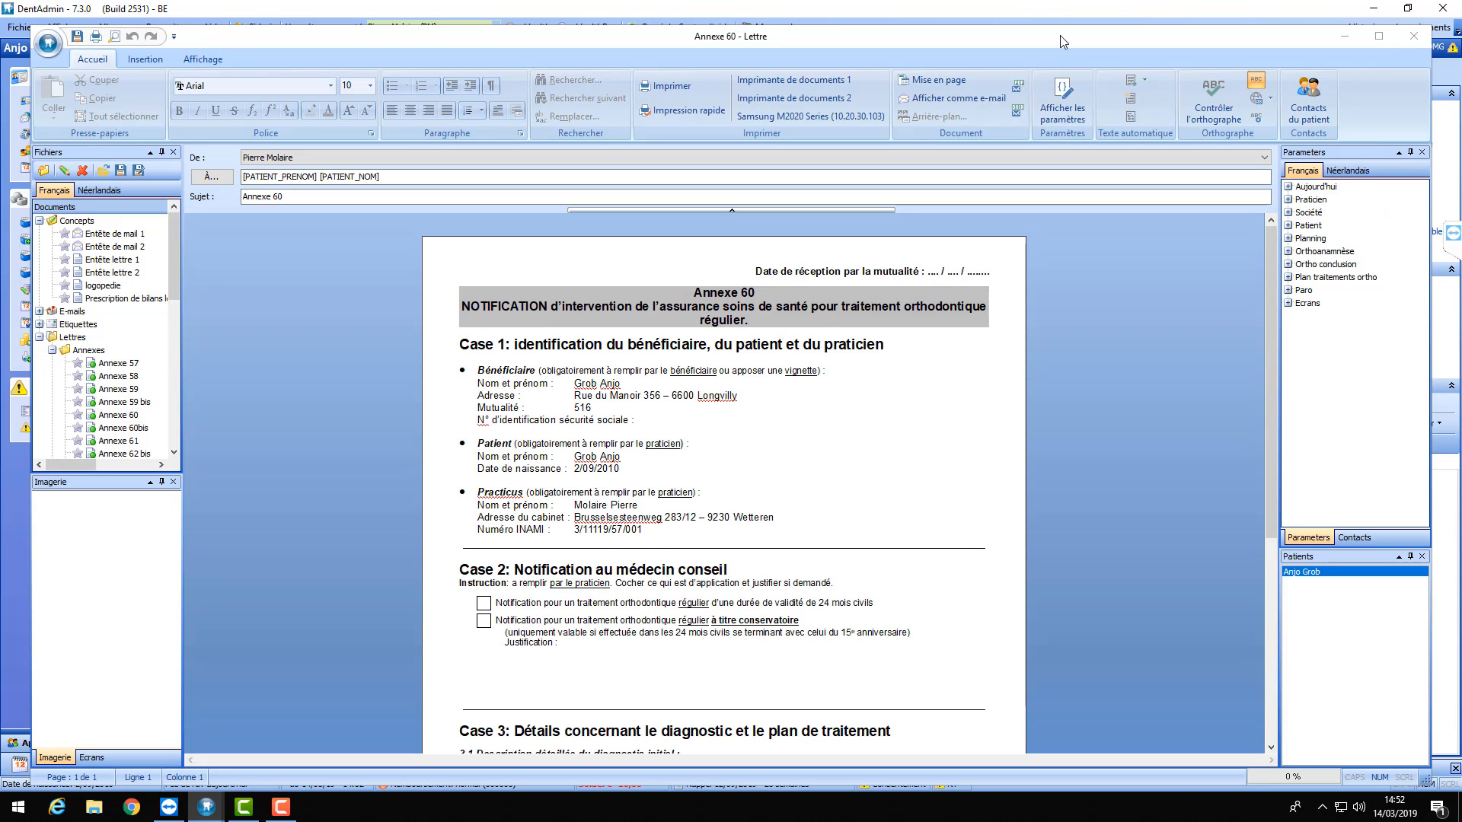
scroll(771, 362, "down", 5)
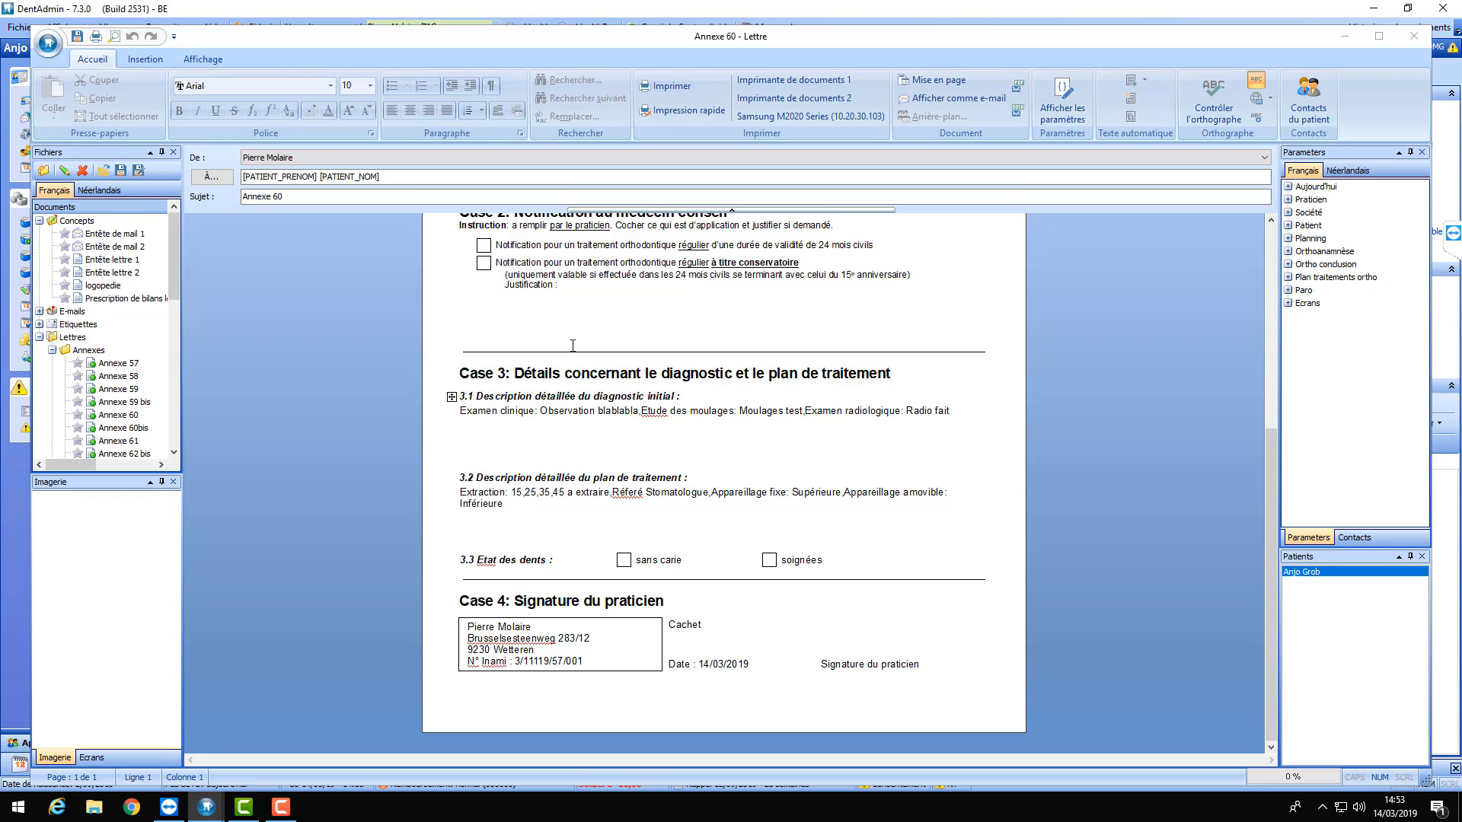
scroll(623, 482, "up", 2)
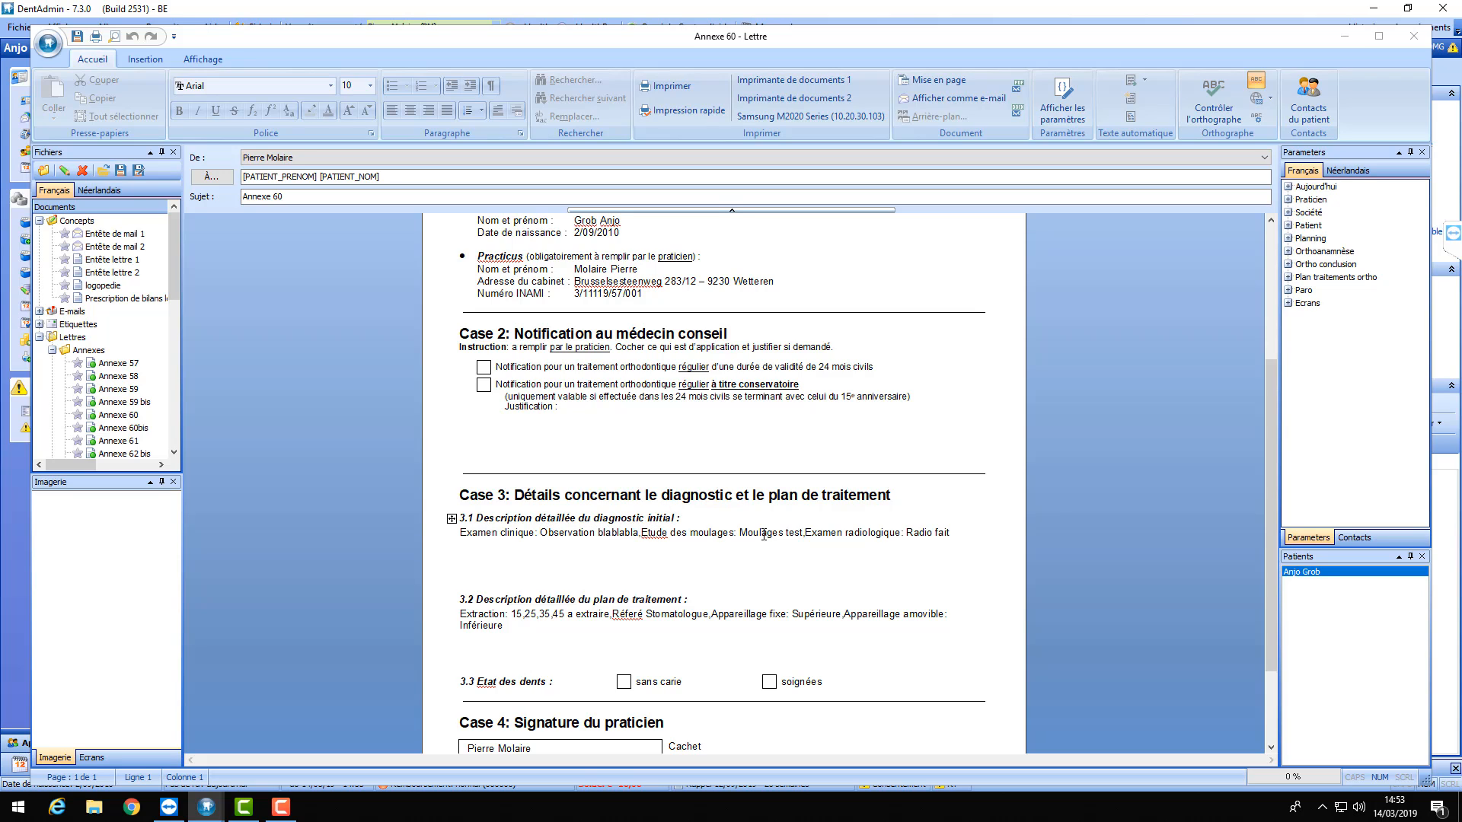
scroll(949, 532, "down", 2)
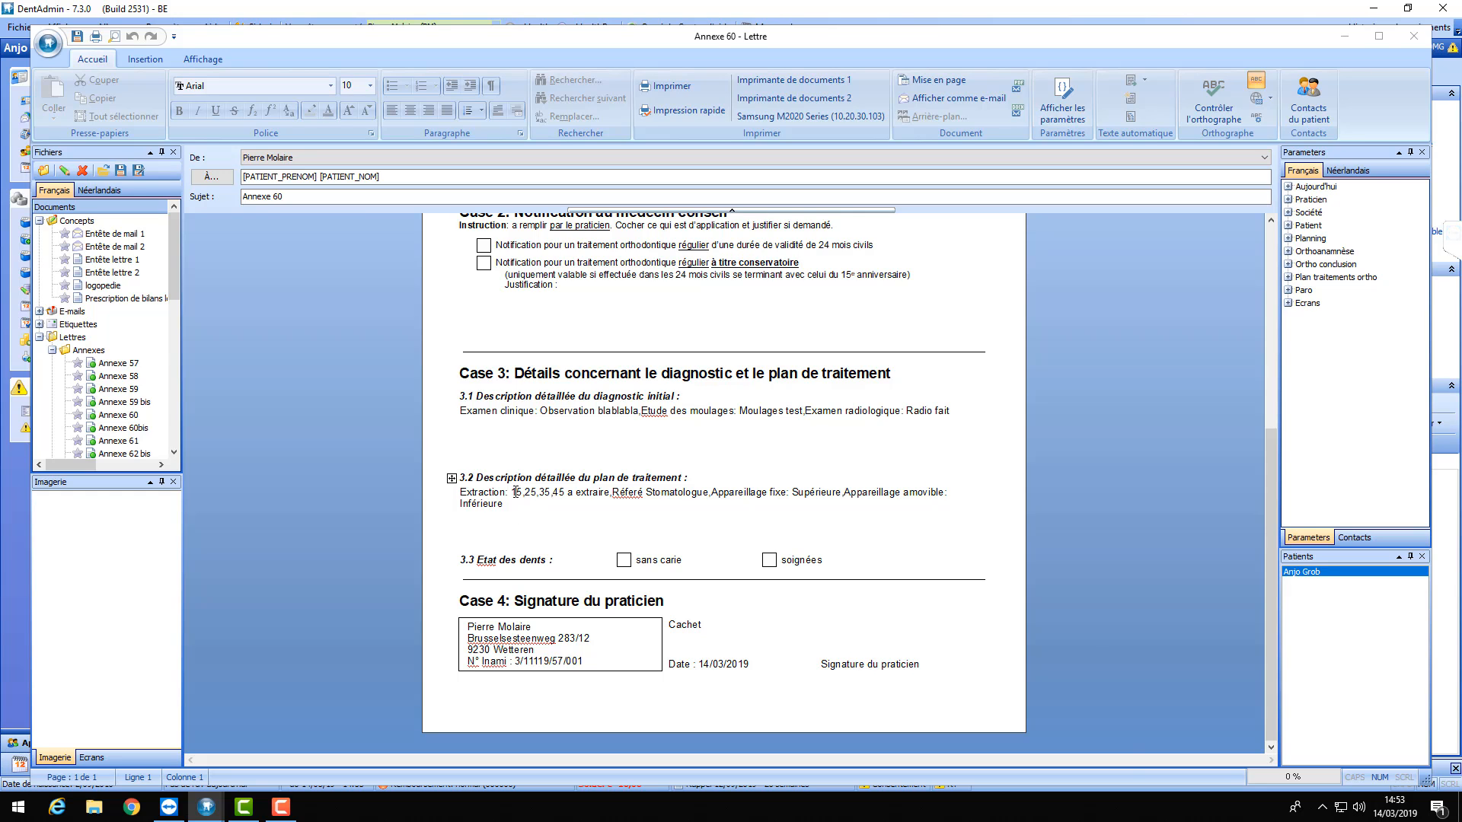
scroll(613, 504, "up", 6)
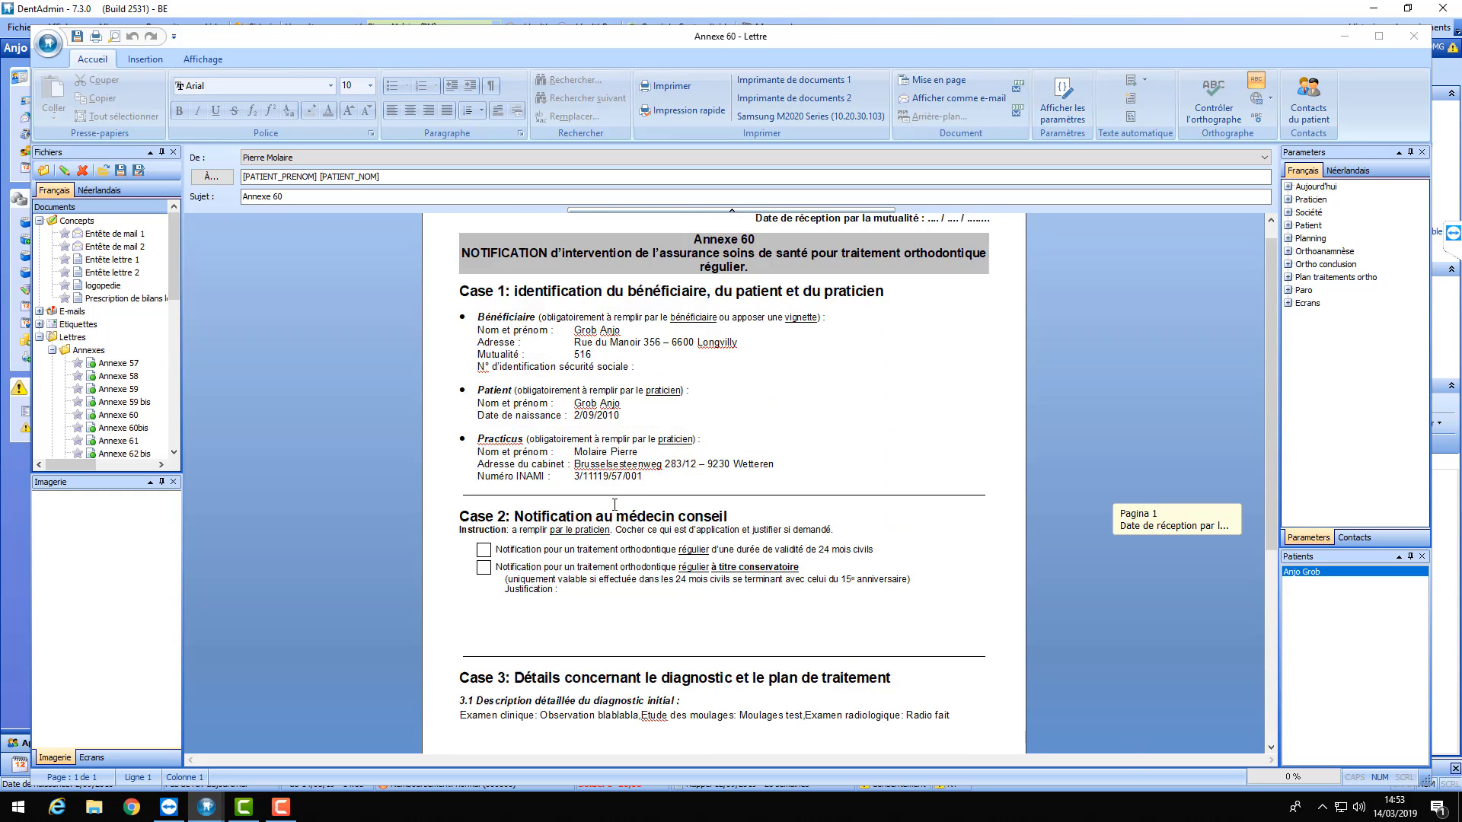
- Close the Annexe 60 letter, declining to file it in the patient record
scroll(613, 504, "down", 6)
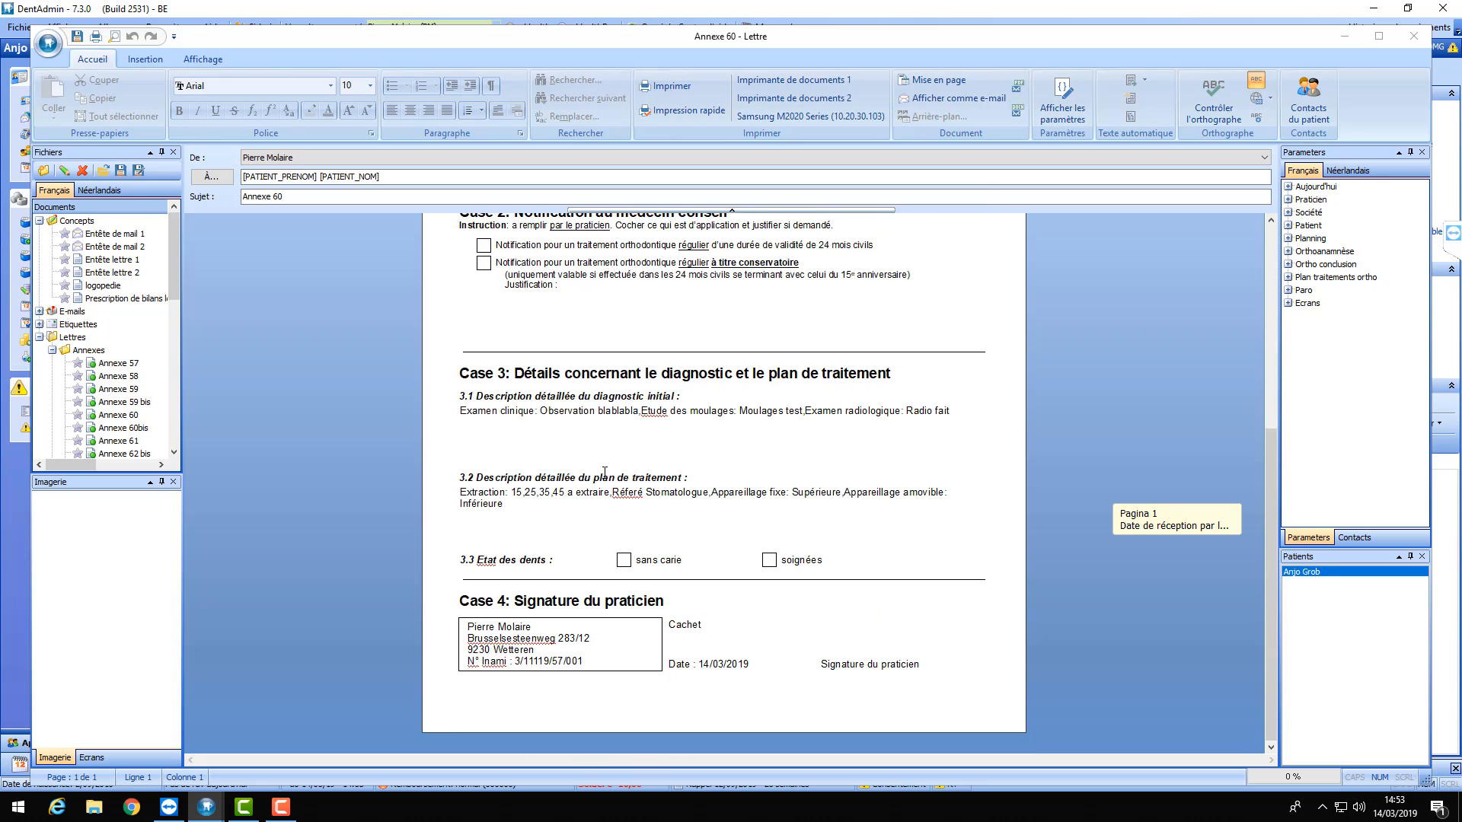
scroll(603, 475, "up", 3)
scroll(604, 476, "down", 3)
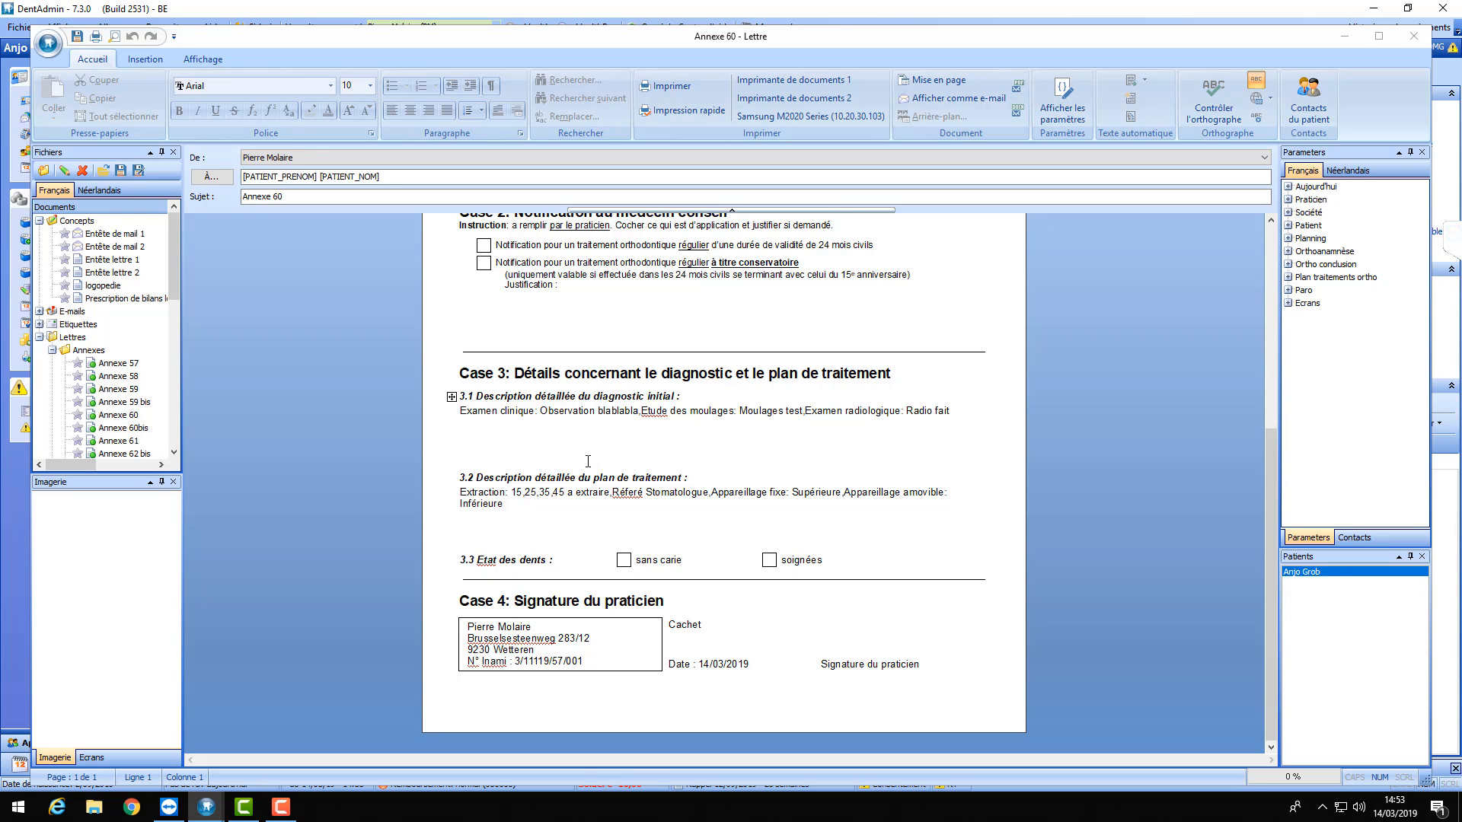
left_click(1409, 44)
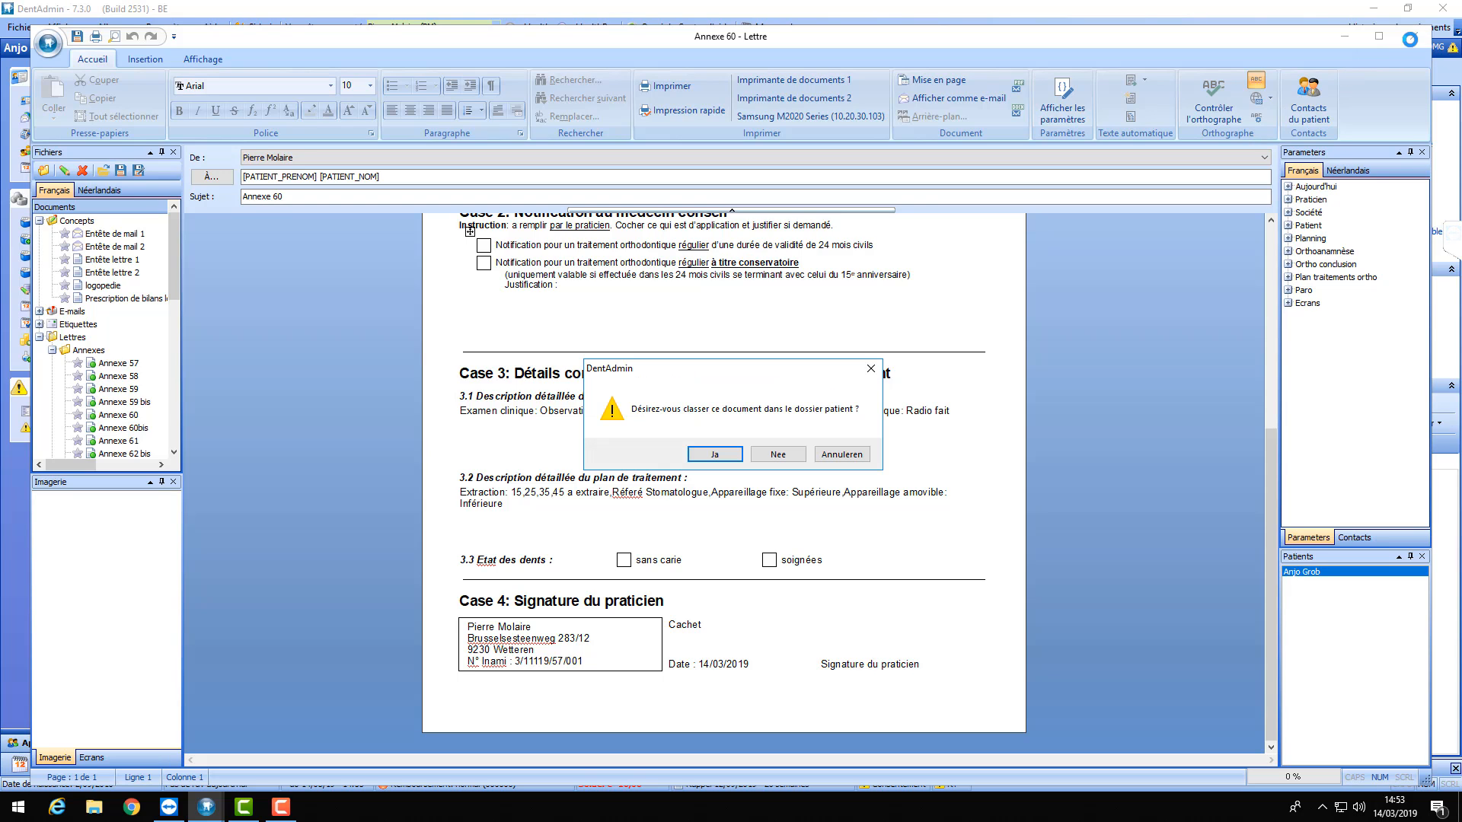
left_click(782, 450)
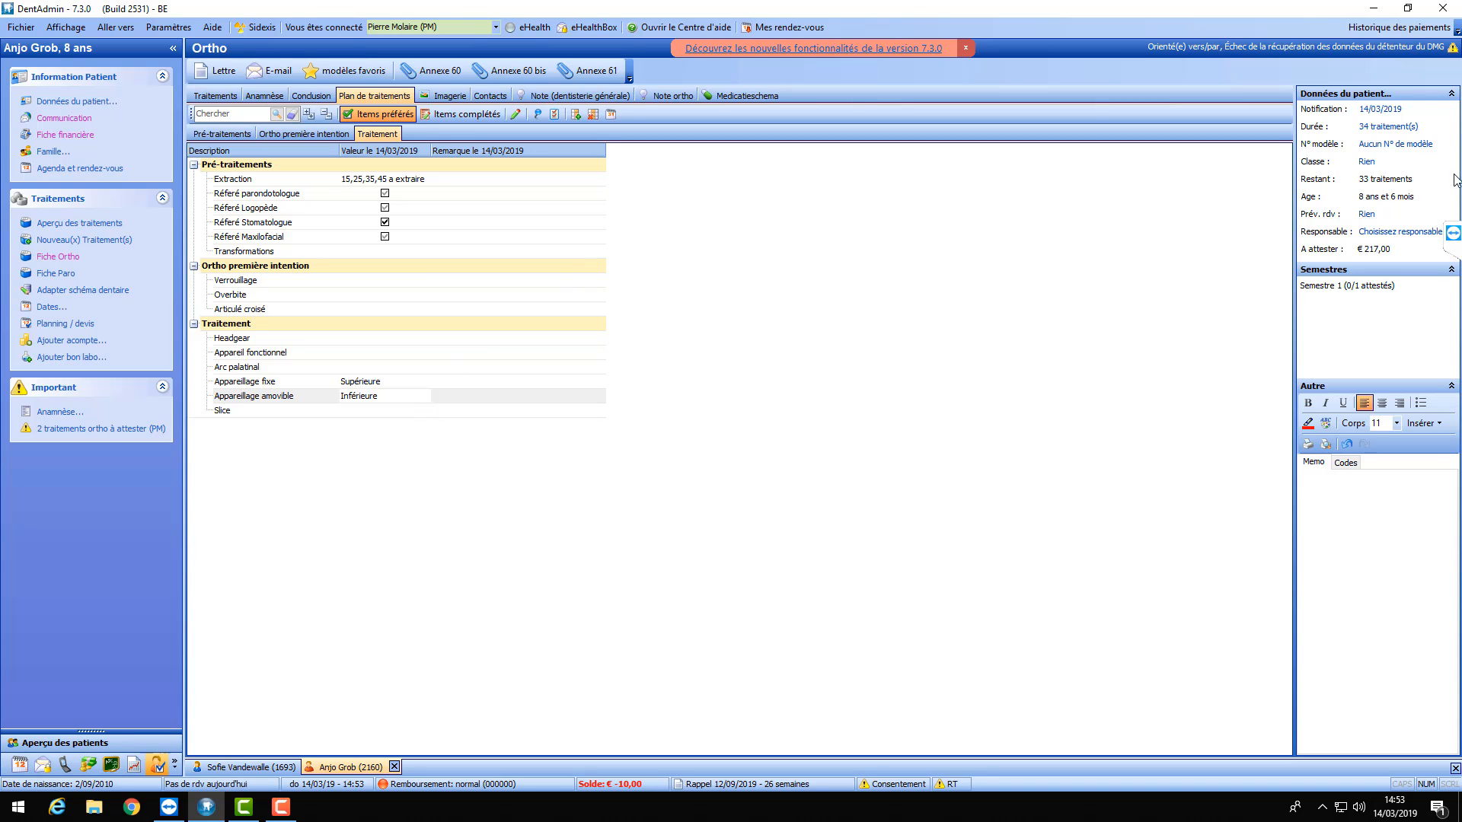
- Briefly show and hide the TeamViewer meeting panel, then start a new patient letter
left_click(1452, 233)
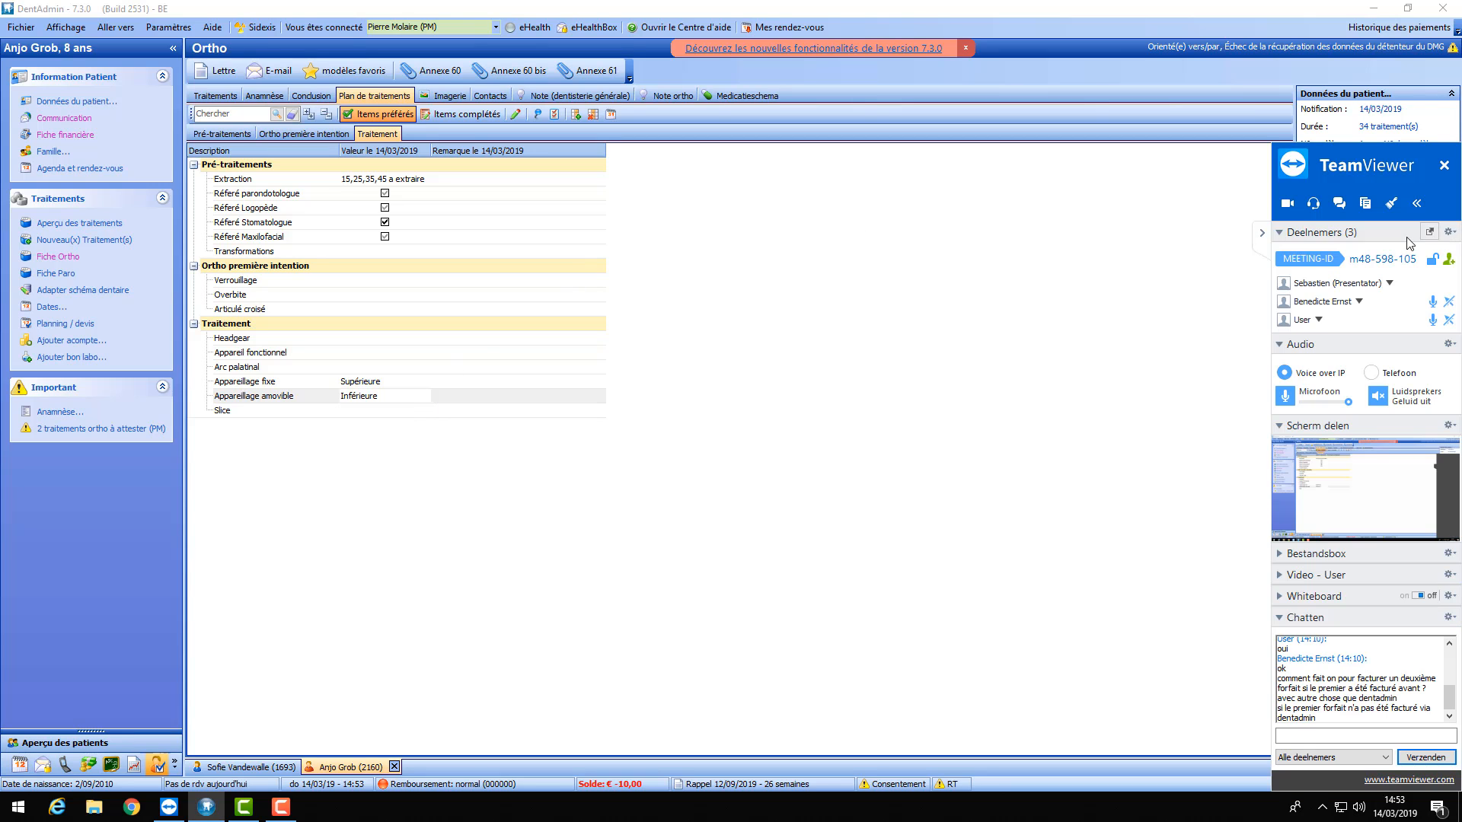
left_click(1263, 236)
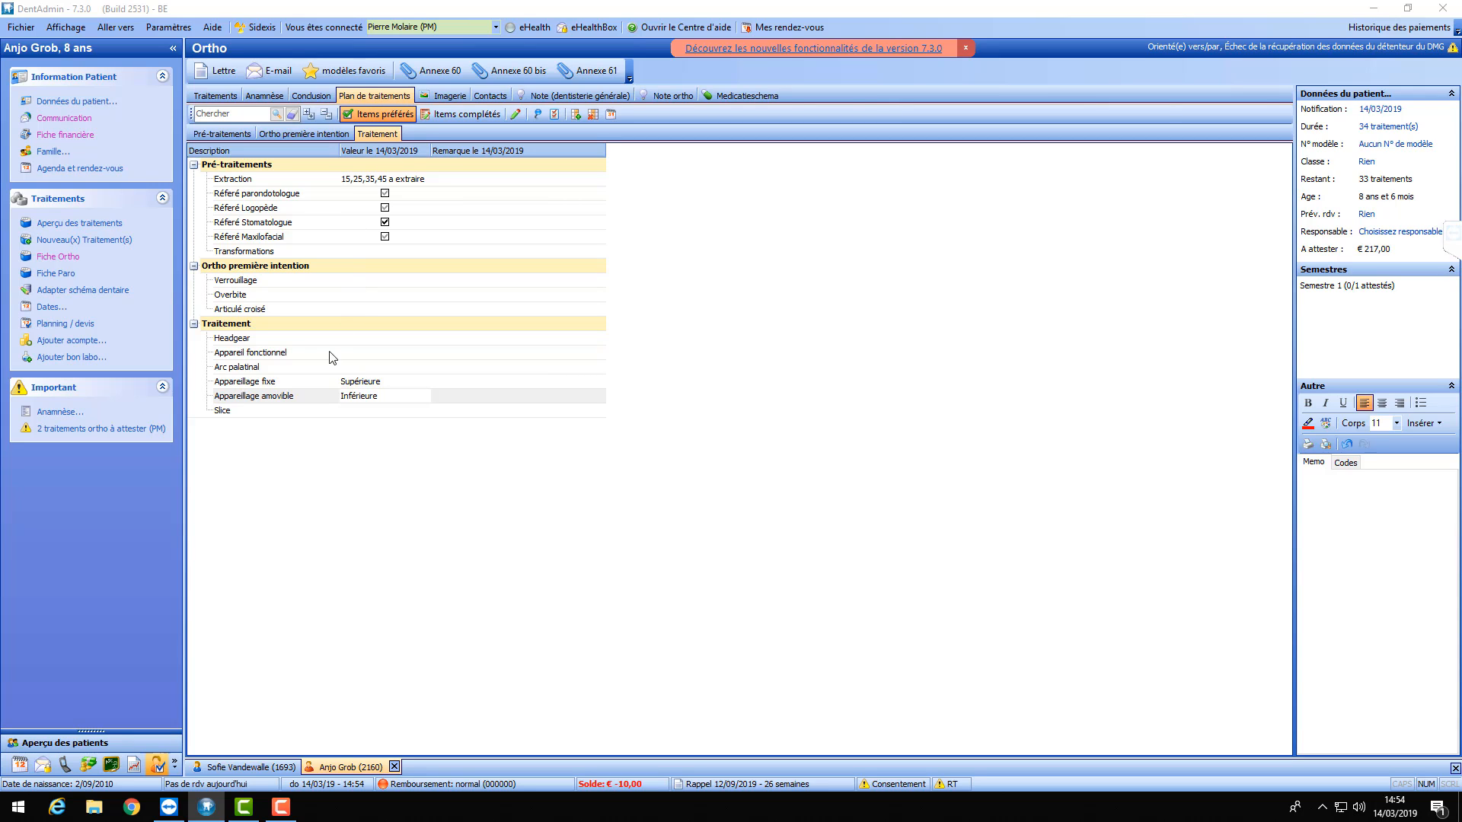
left_click(219, 75)
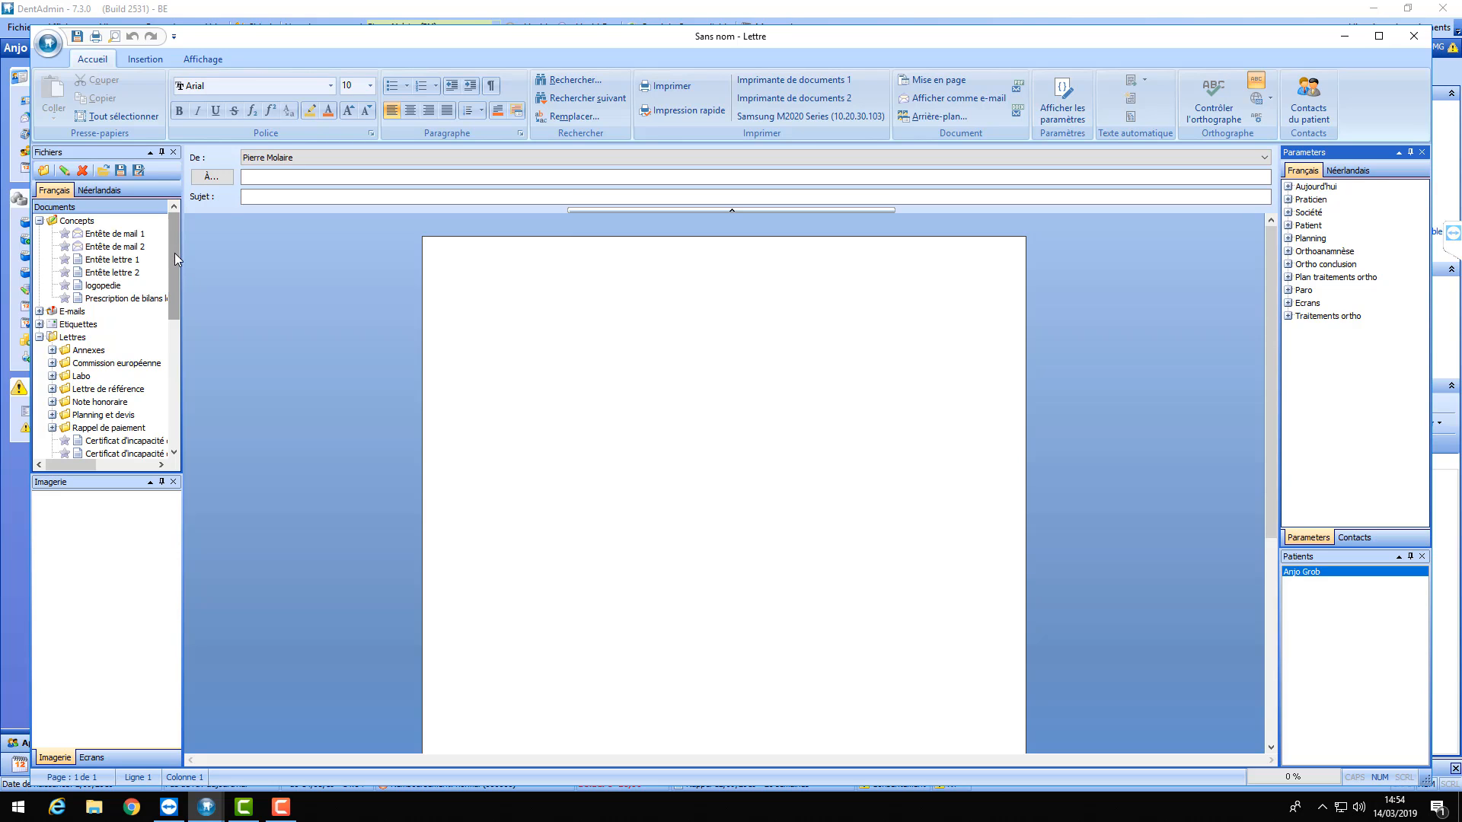
- Load the 'Lettre pour référer un patient' template from Lettre de référence and maximise the window
left_click_drag(175, 252, 182, 303)
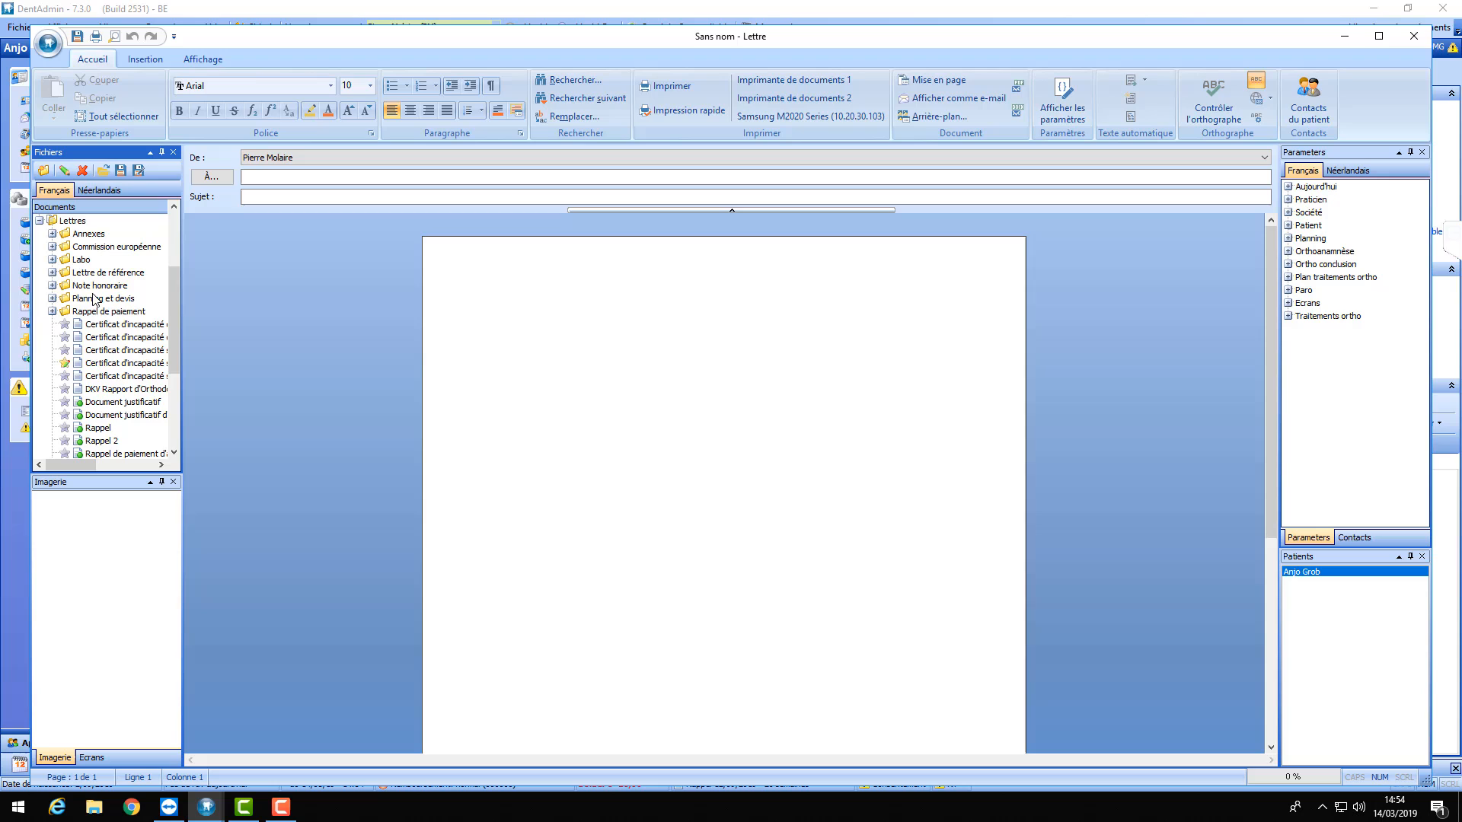
left_click(52, 272)
double_click(130, 312)
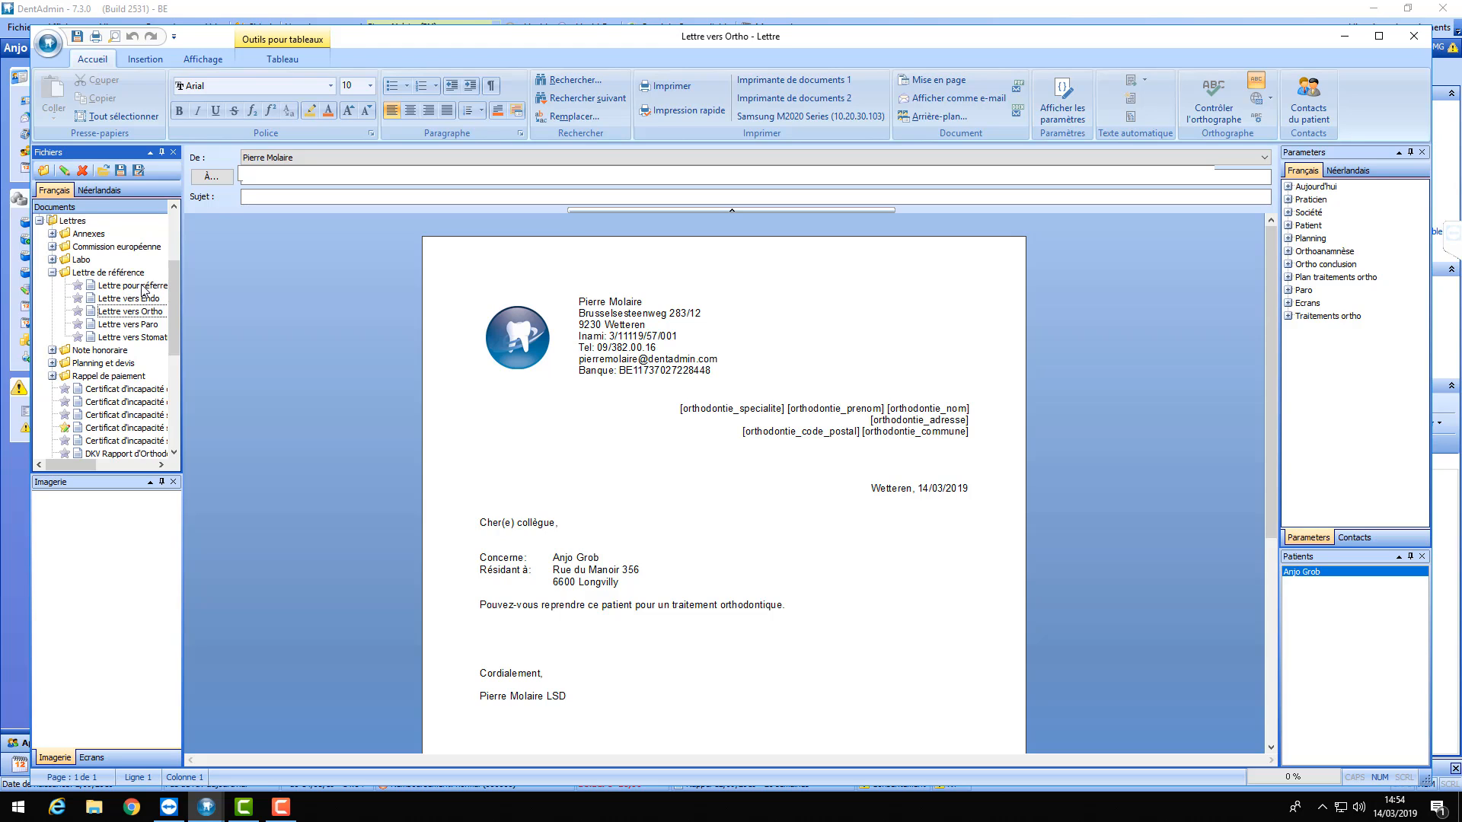
double_click(143, 288)
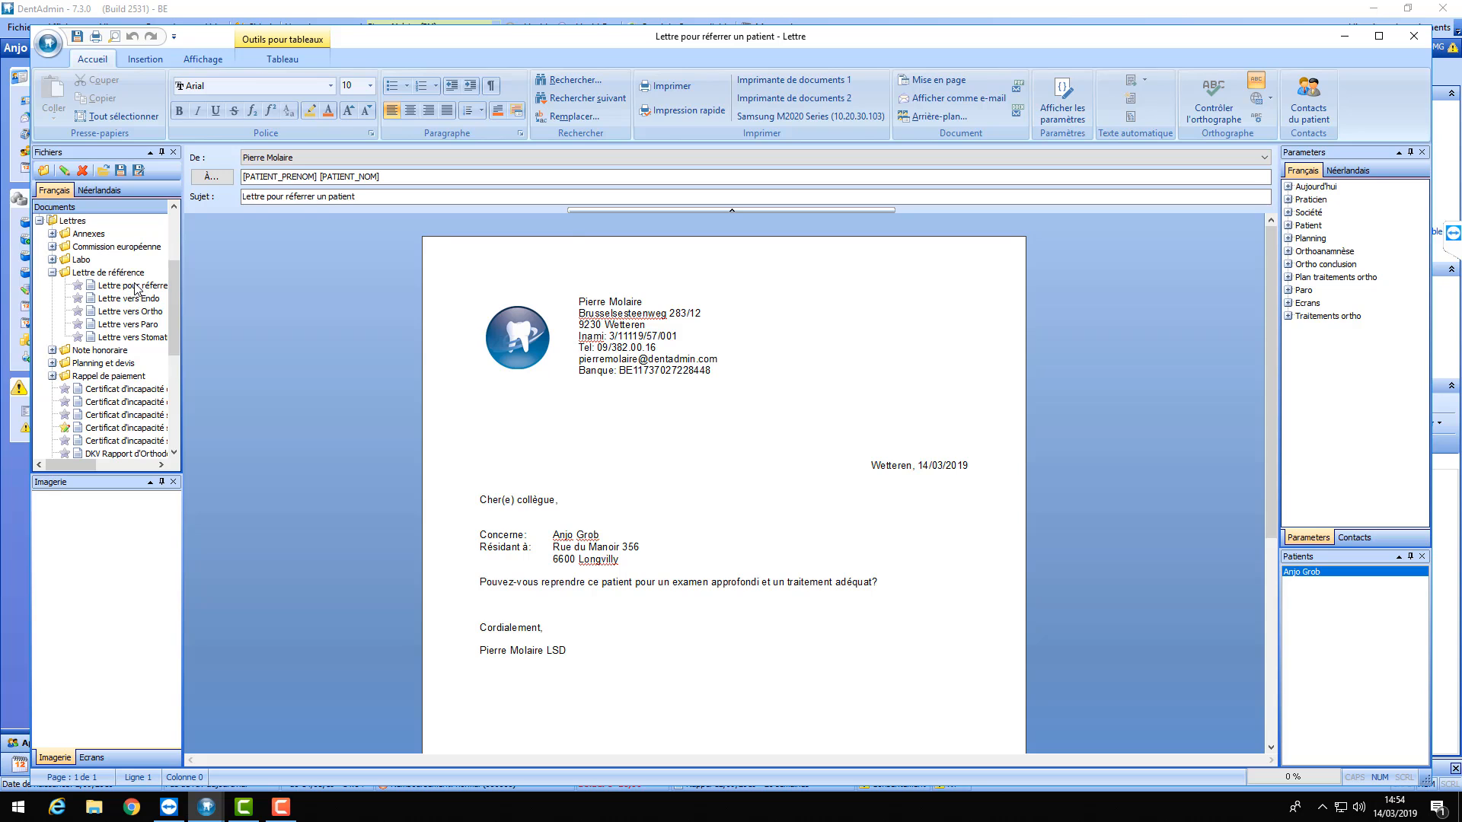
scroll(657, 350, "down", 1)
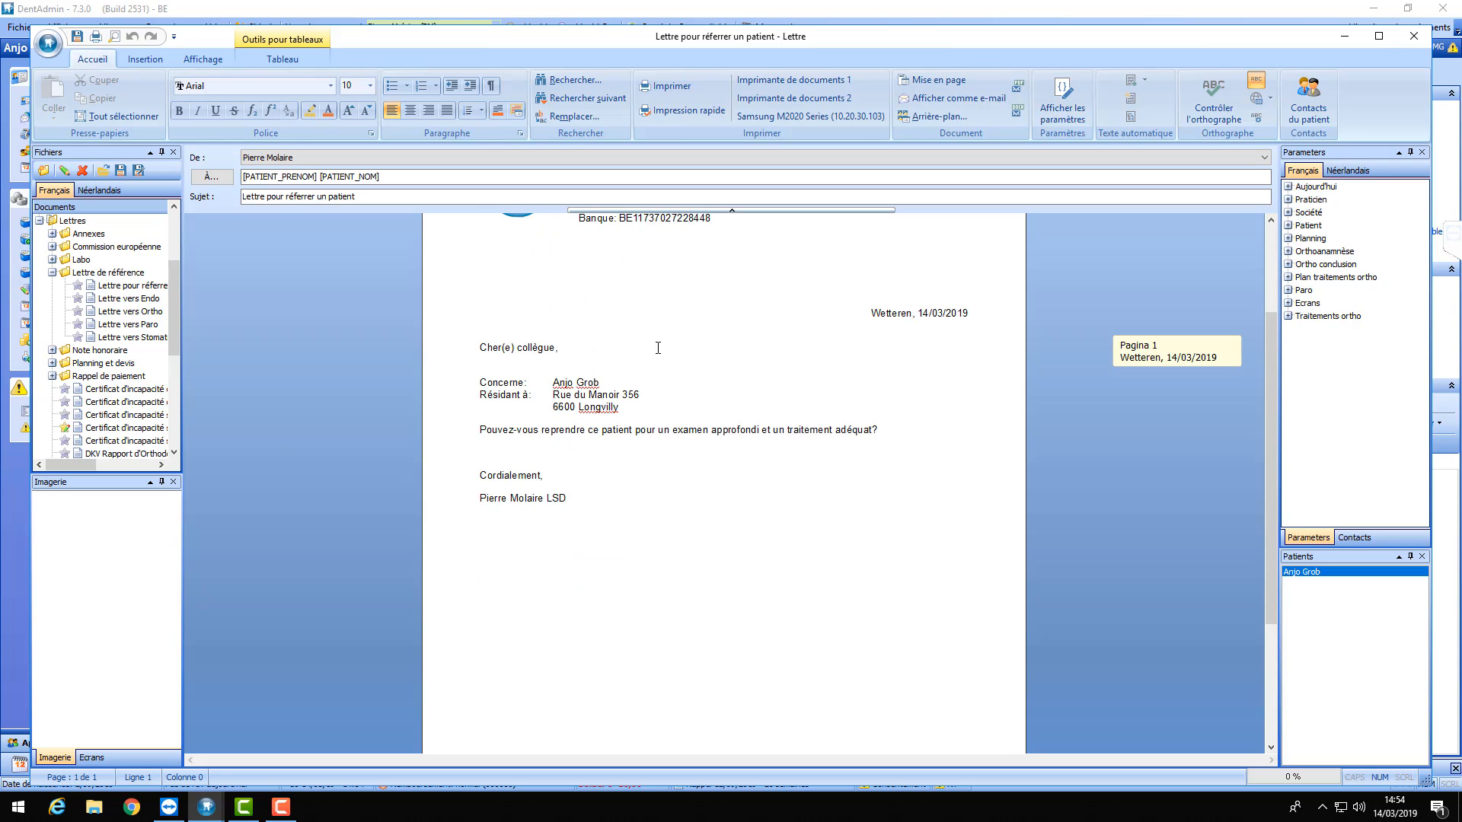
left_click(1378, 36)
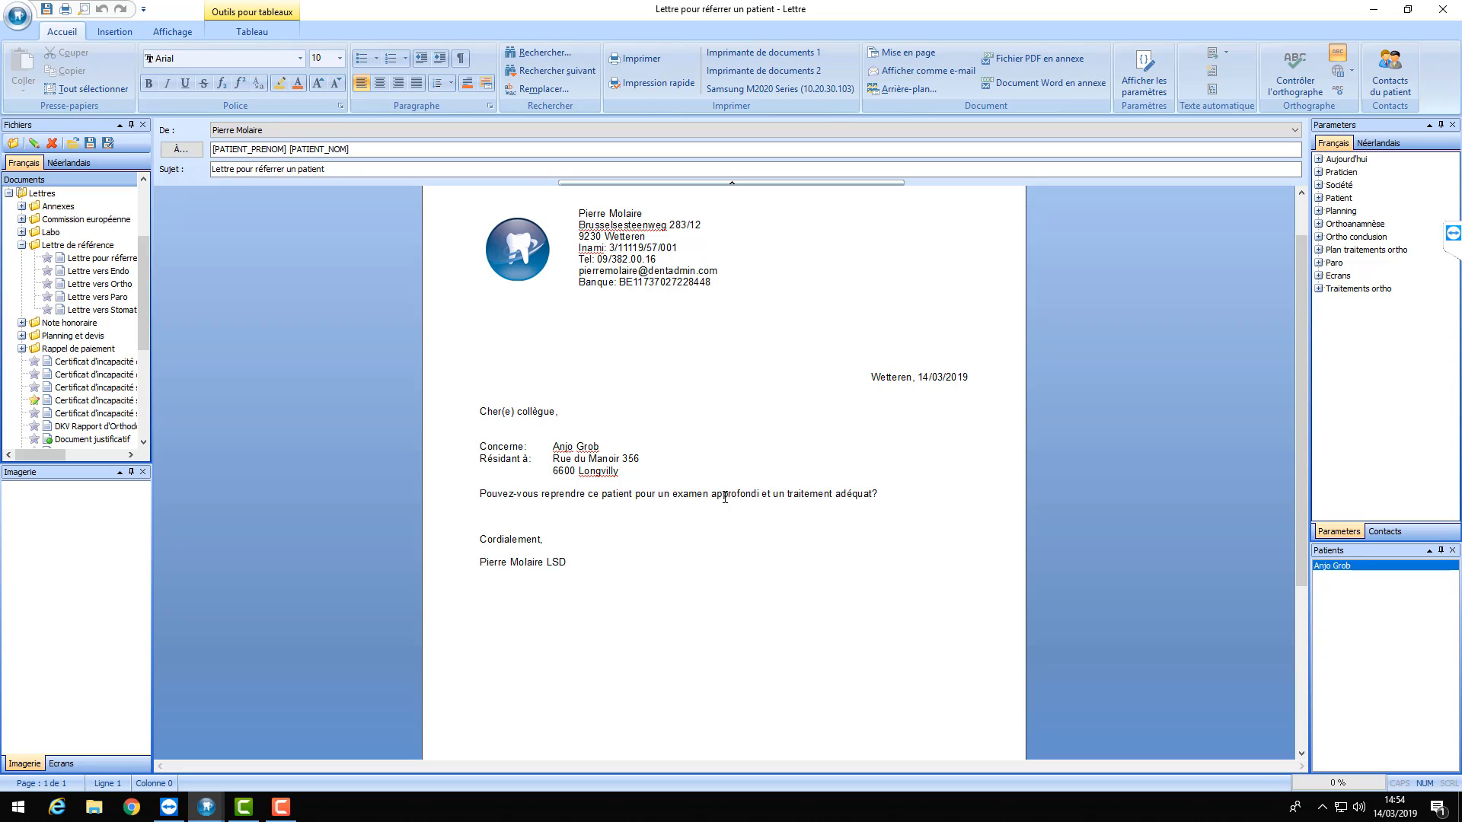
- Overwrite the 'Pouvez-vous reprendre…' line with the new conclusions sentence and add blank lines
left_click_drag(879, 495, 476, 493)
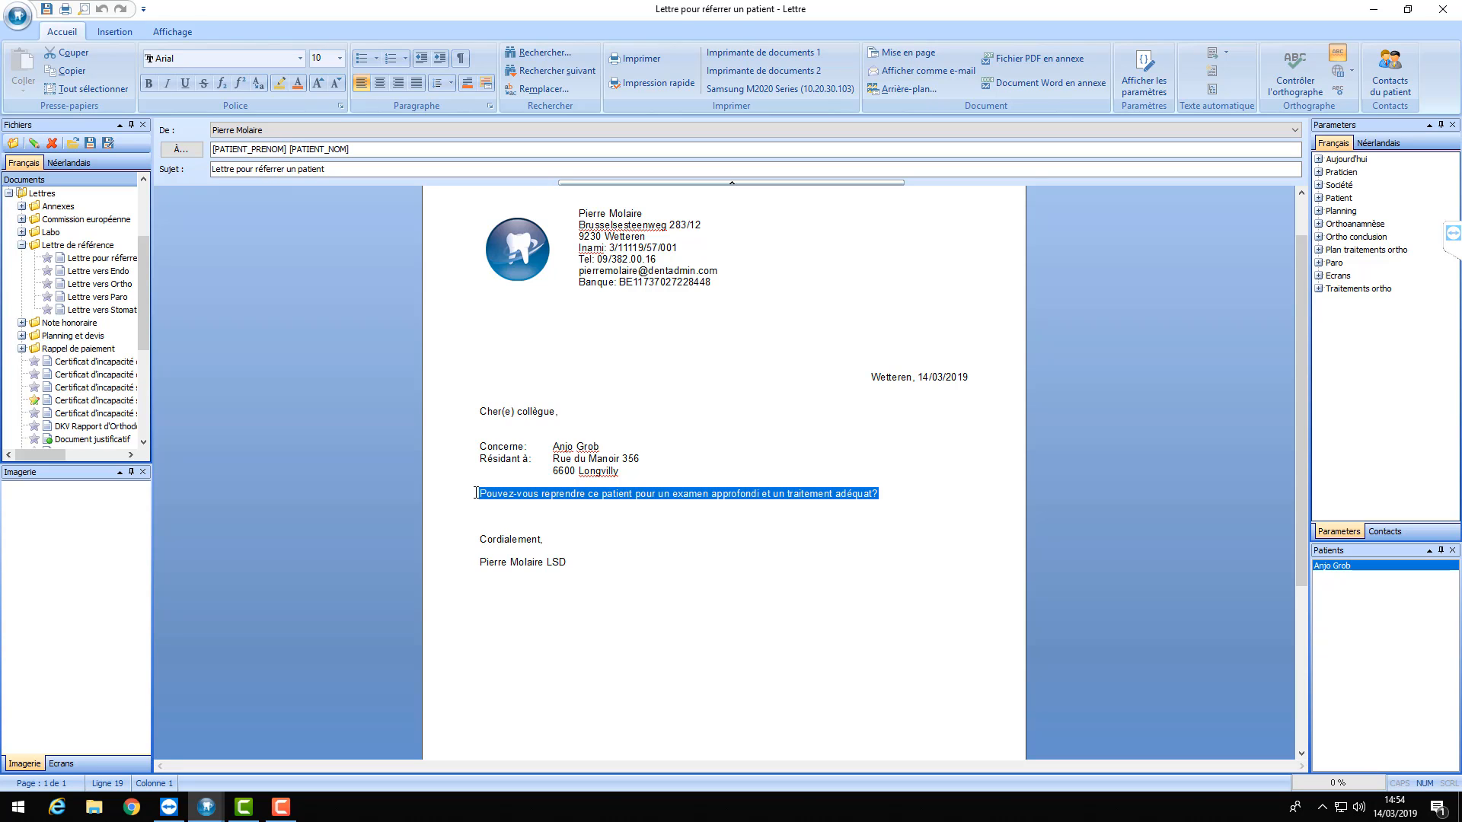
type("J'ai")
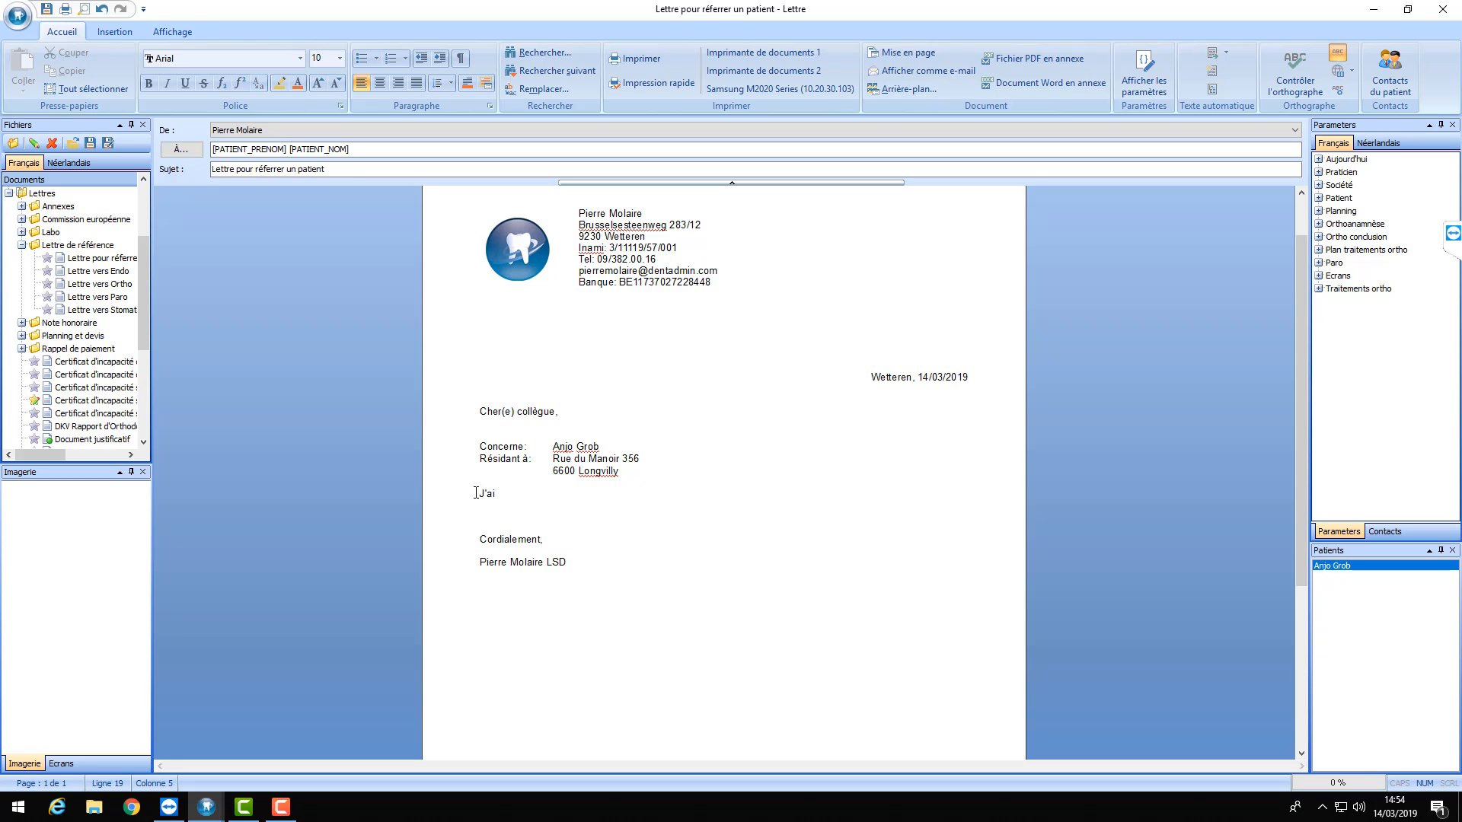
type(" fait un examen chez votre patient e")
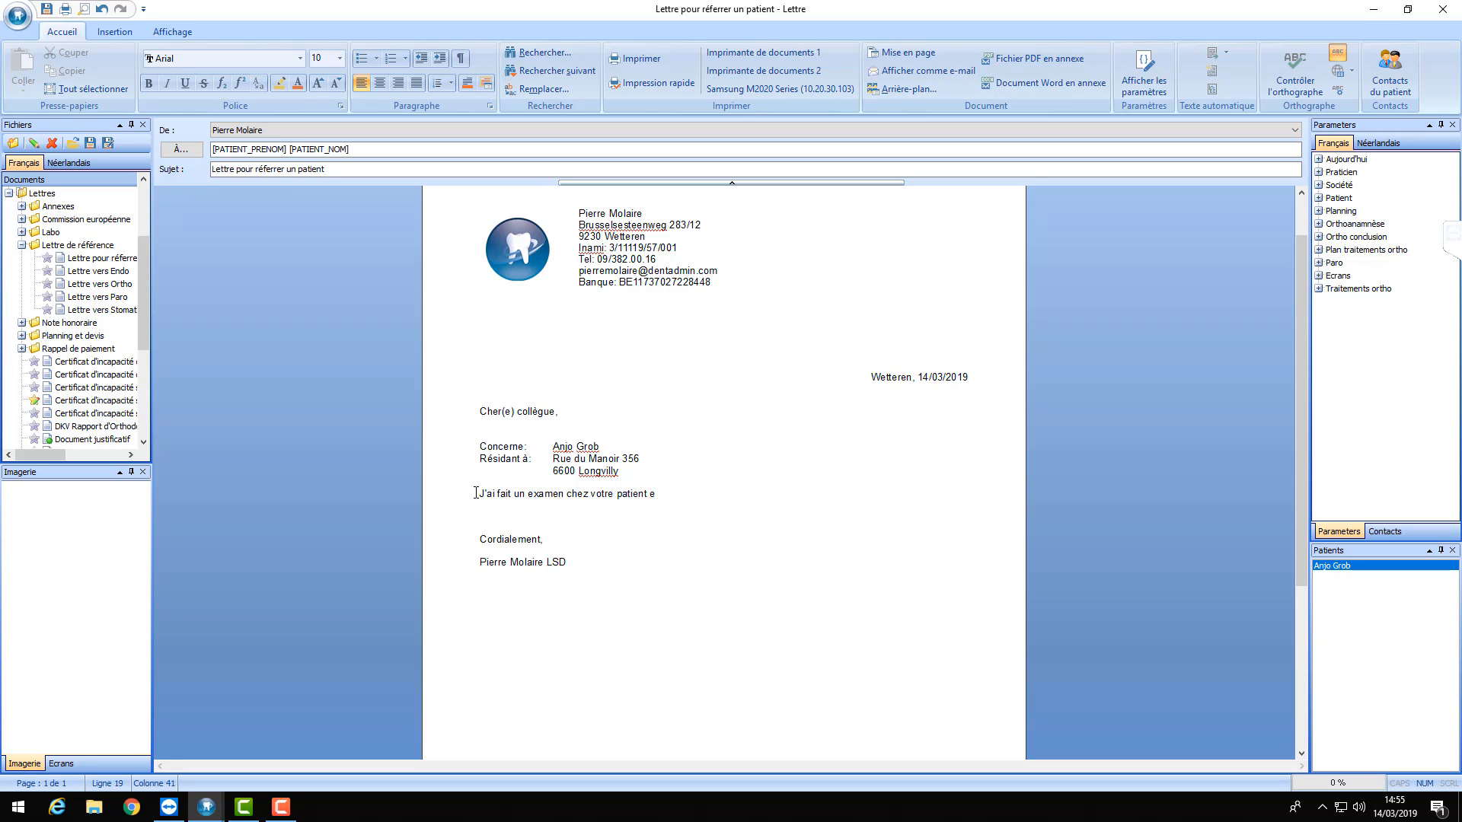
type("t ici vous trouvez mes conclusions")
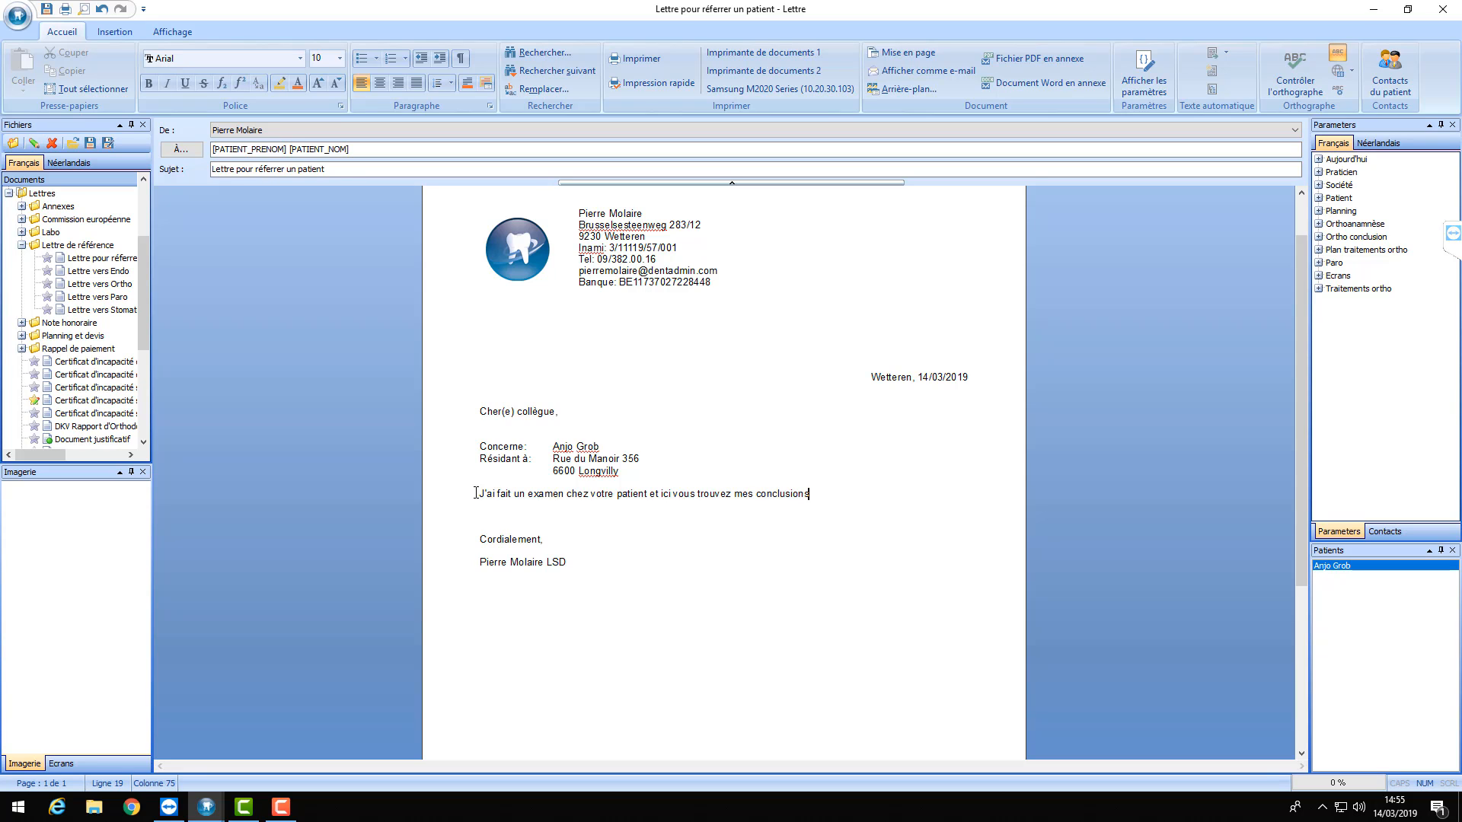
type(":")
key("Return")
key("Return")
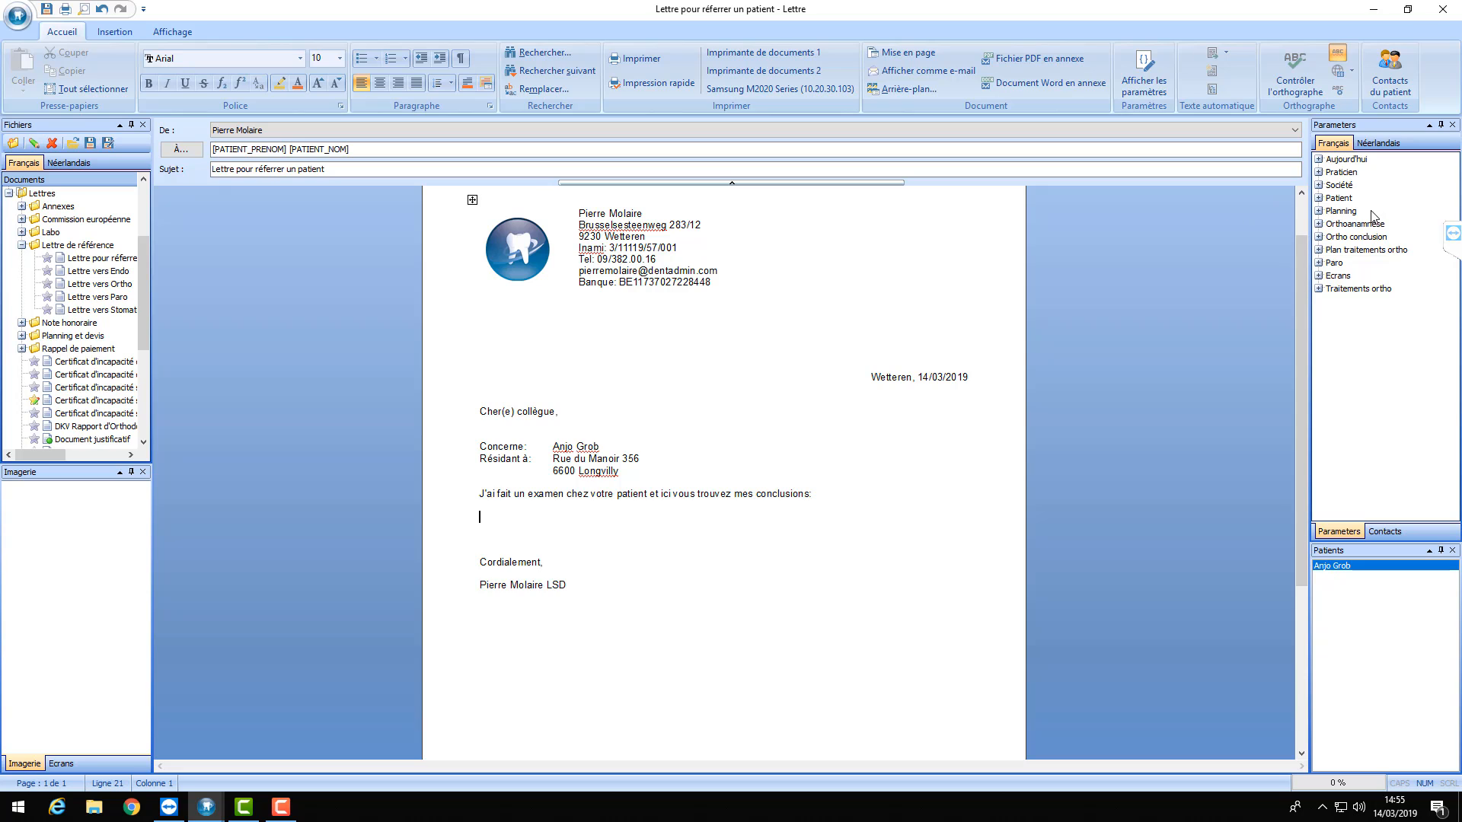
- Insert the orthoanamnese_enter field so the patient's anamnesis values appear in the letter
left_click(1318, 225)
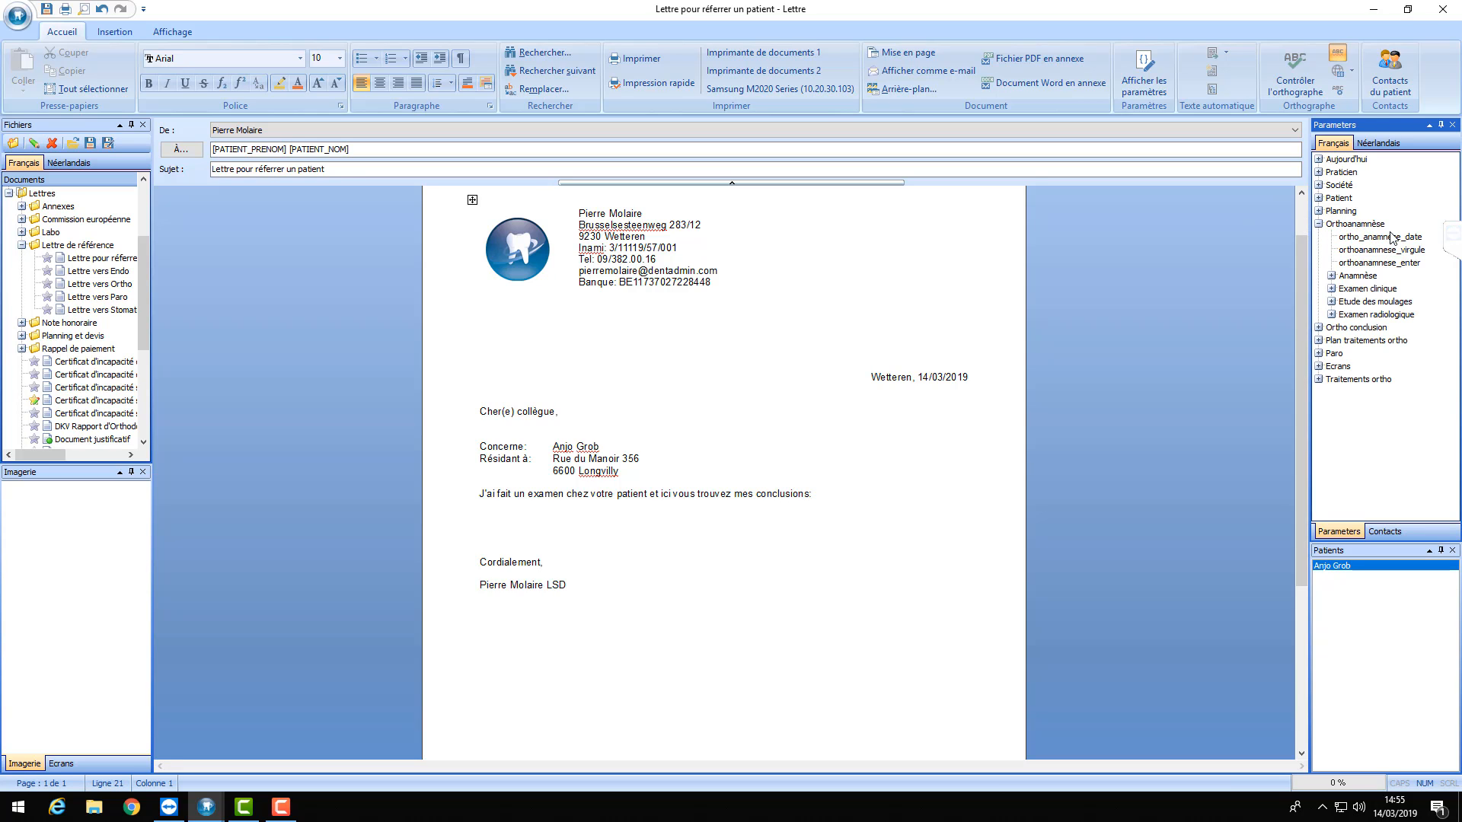
double_click(1379, 262)
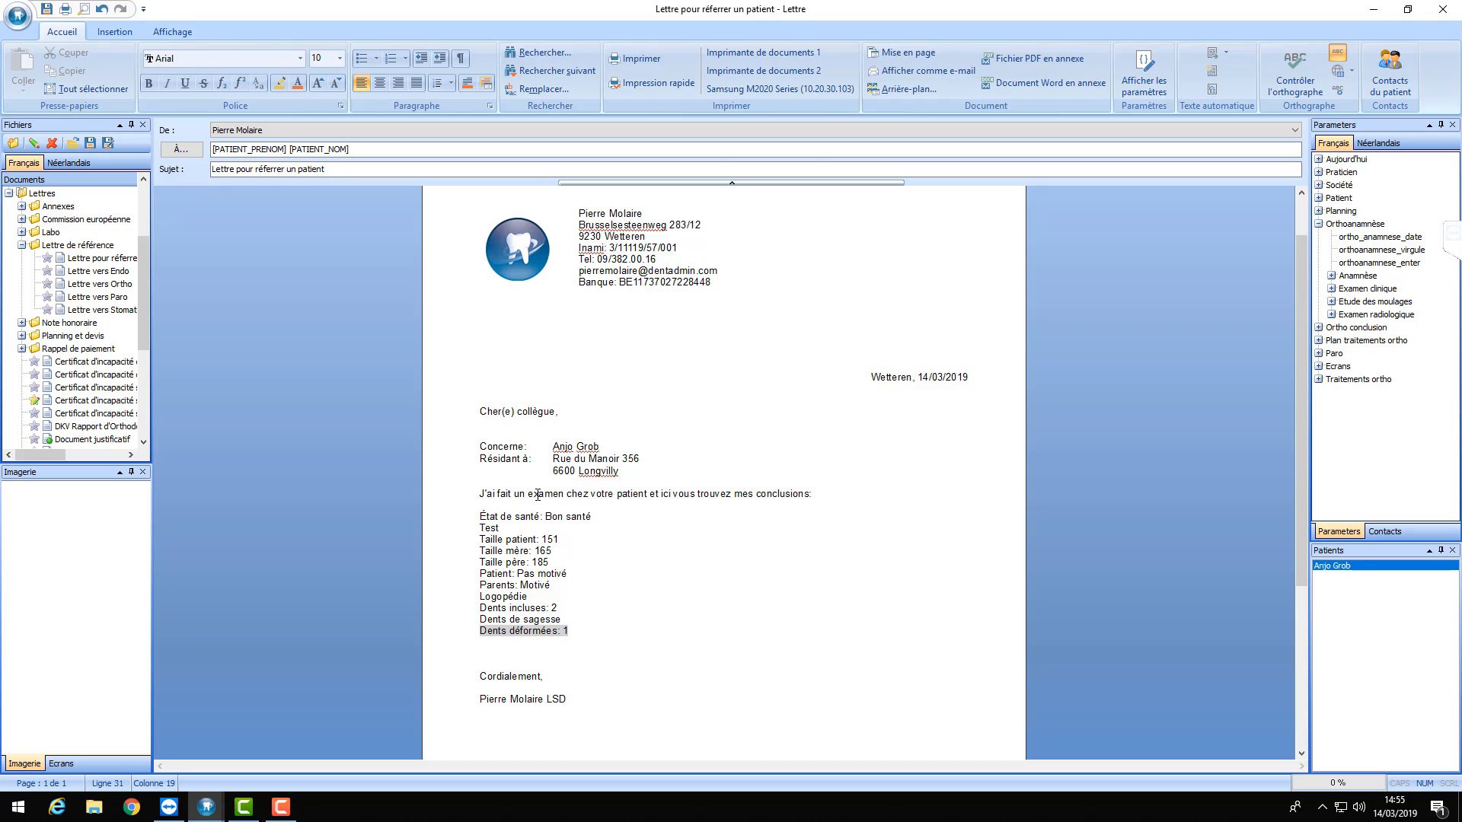
scroll(537, 495, "down", 3)
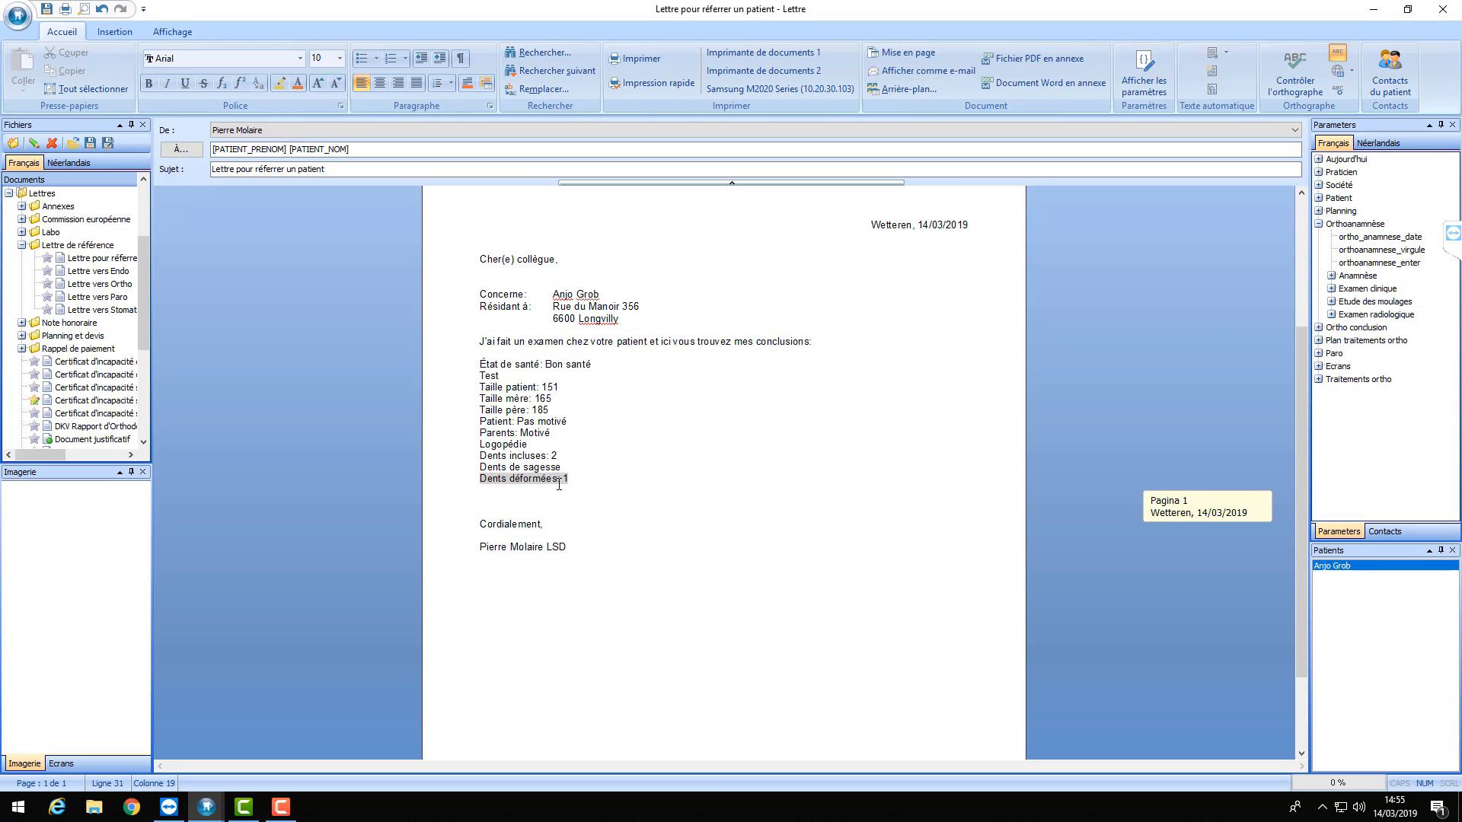
- Add an 'Anamnese:' heading above the anamnesis block and a blank line after it
left_click(590, 349)
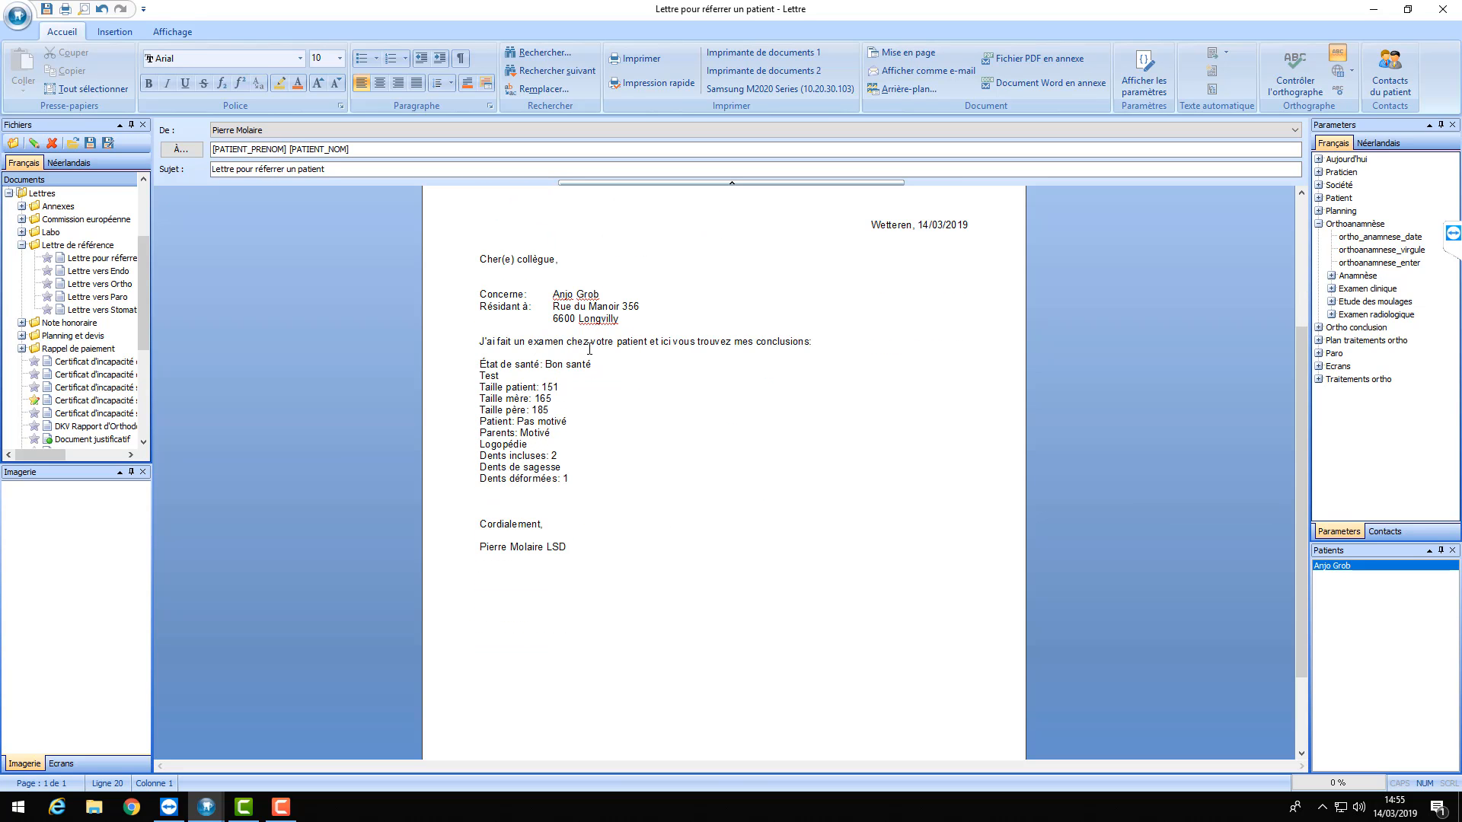
key("Return")
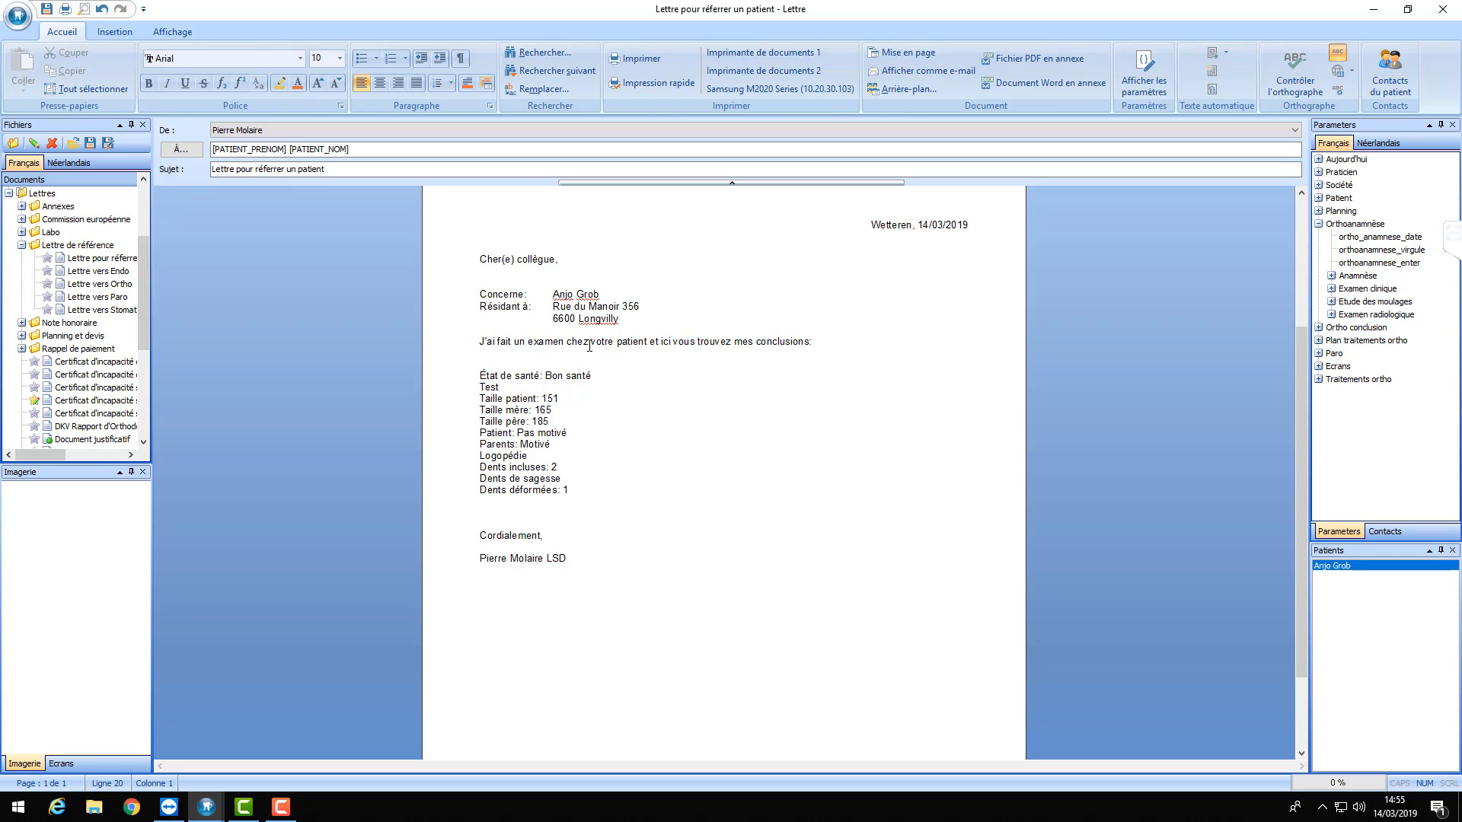
key("Return")
type("Anam")
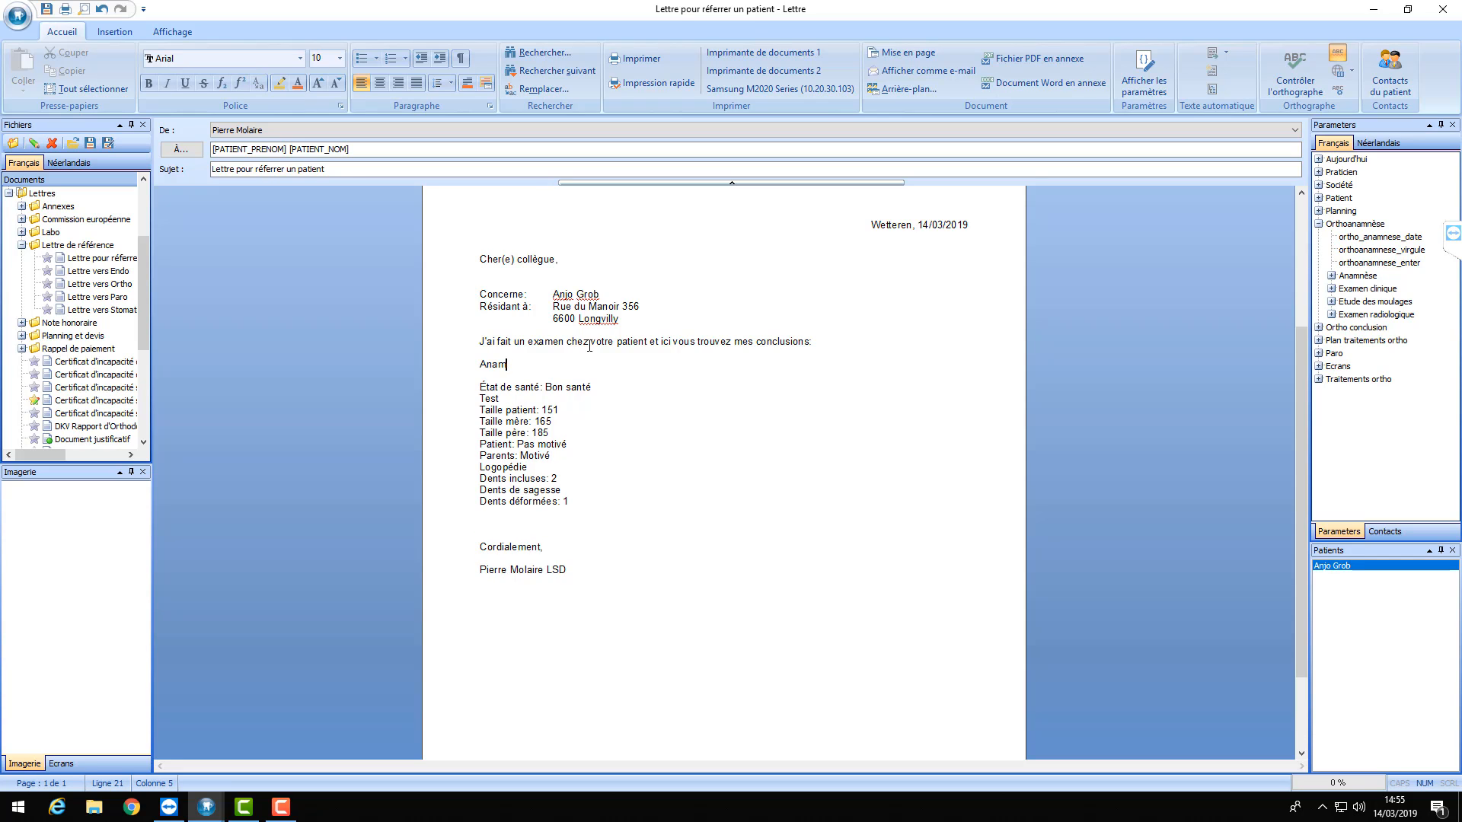
type("nese")
type(":")
left_click(593, 500)
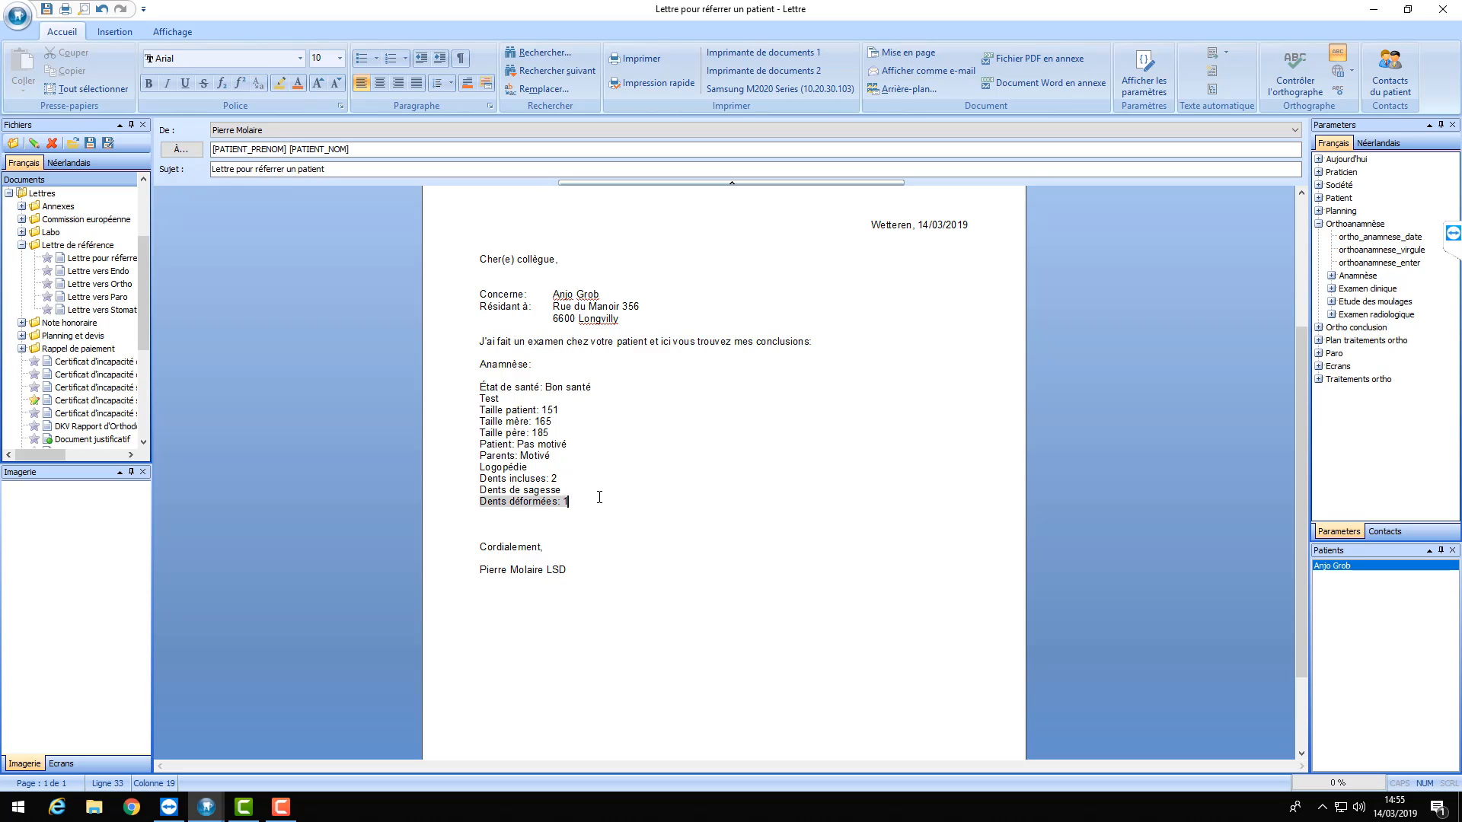
key("Return")
key("Return")
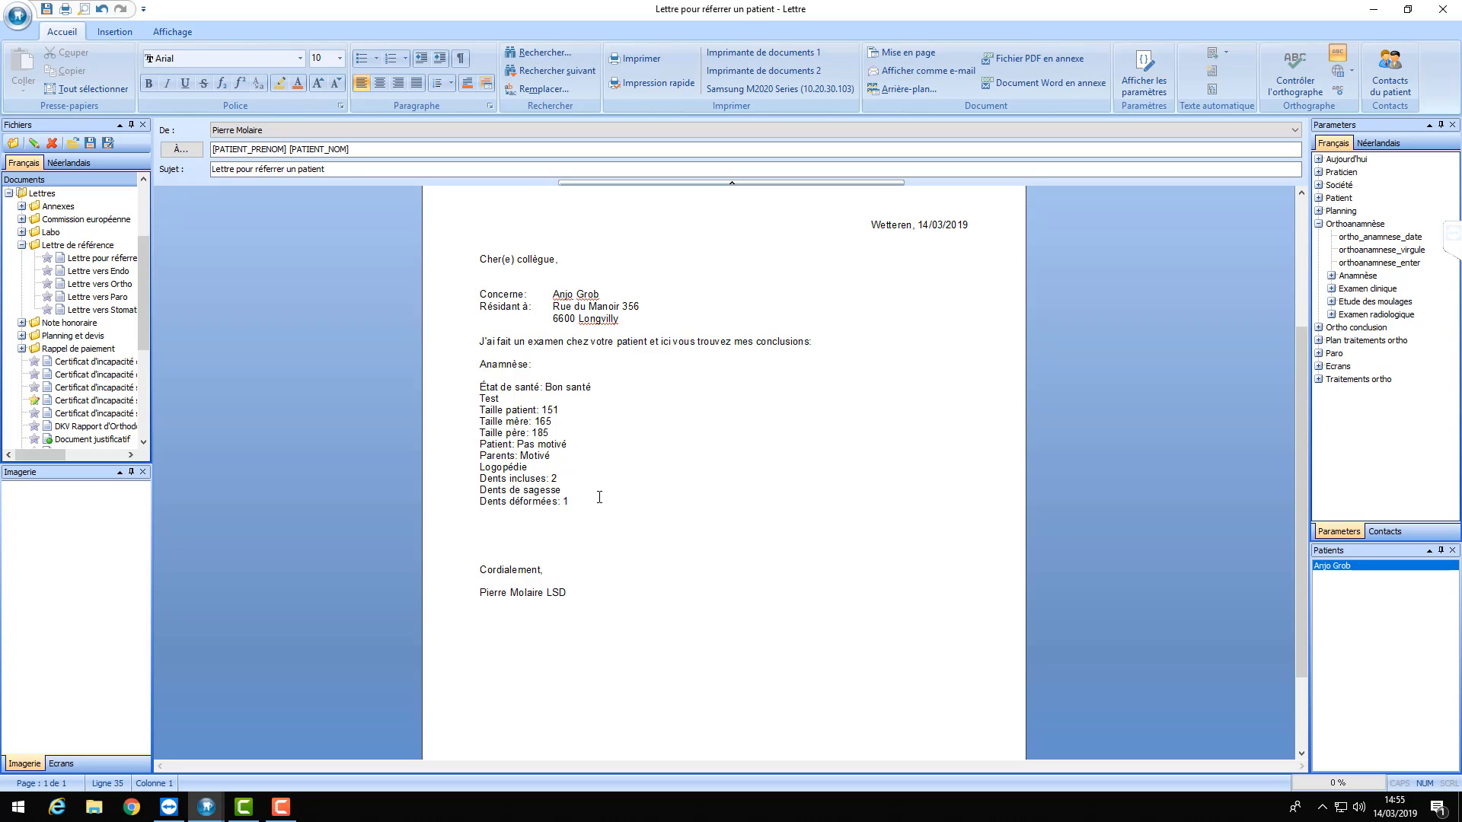
- Toggle Afficher les paramètres to preview field placeholders, then return to patient values
left_click(1136, 69)
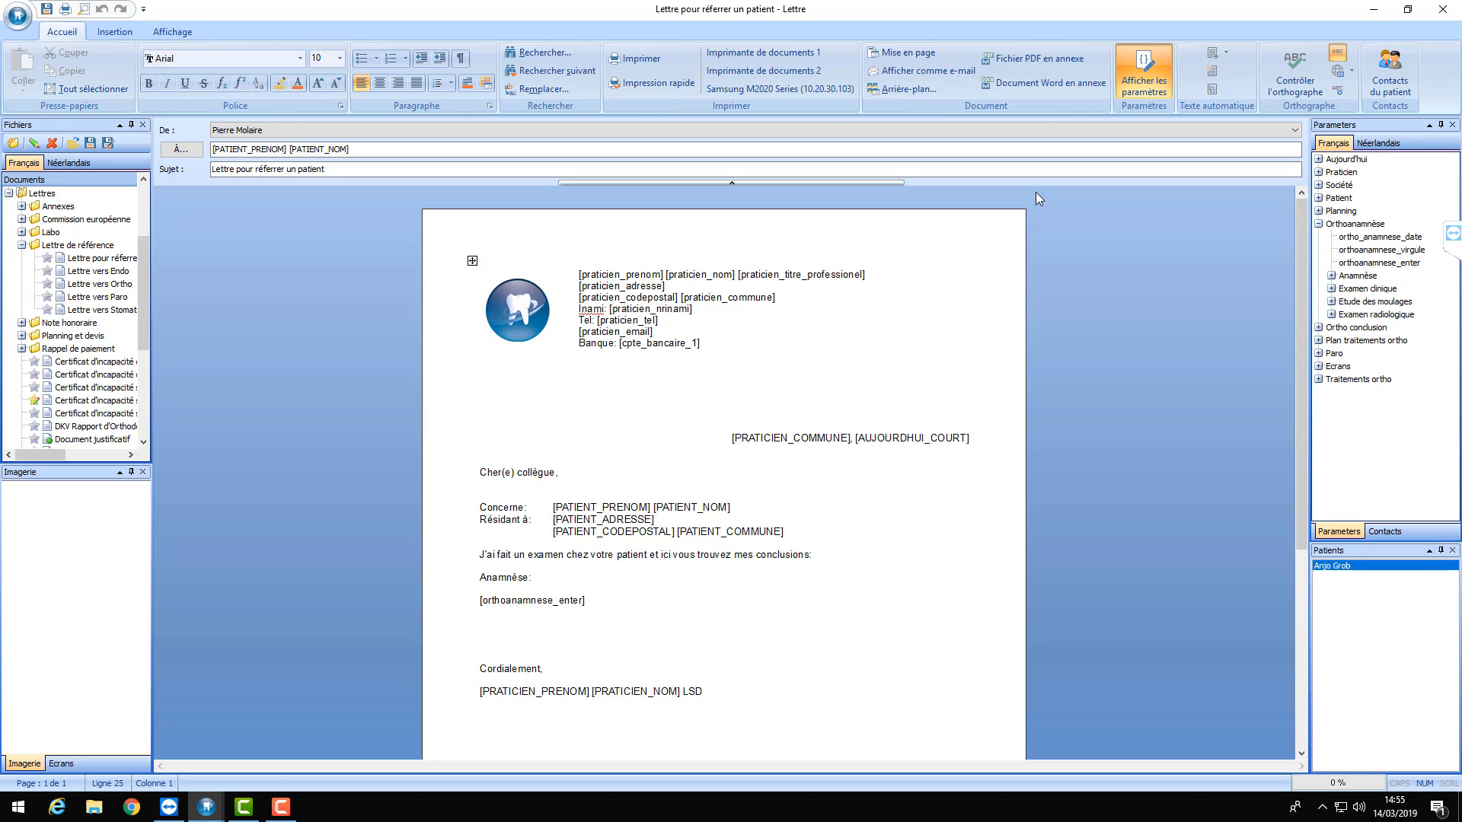
left_click(1143, 72)
scroll(595, 546, "down", 1)
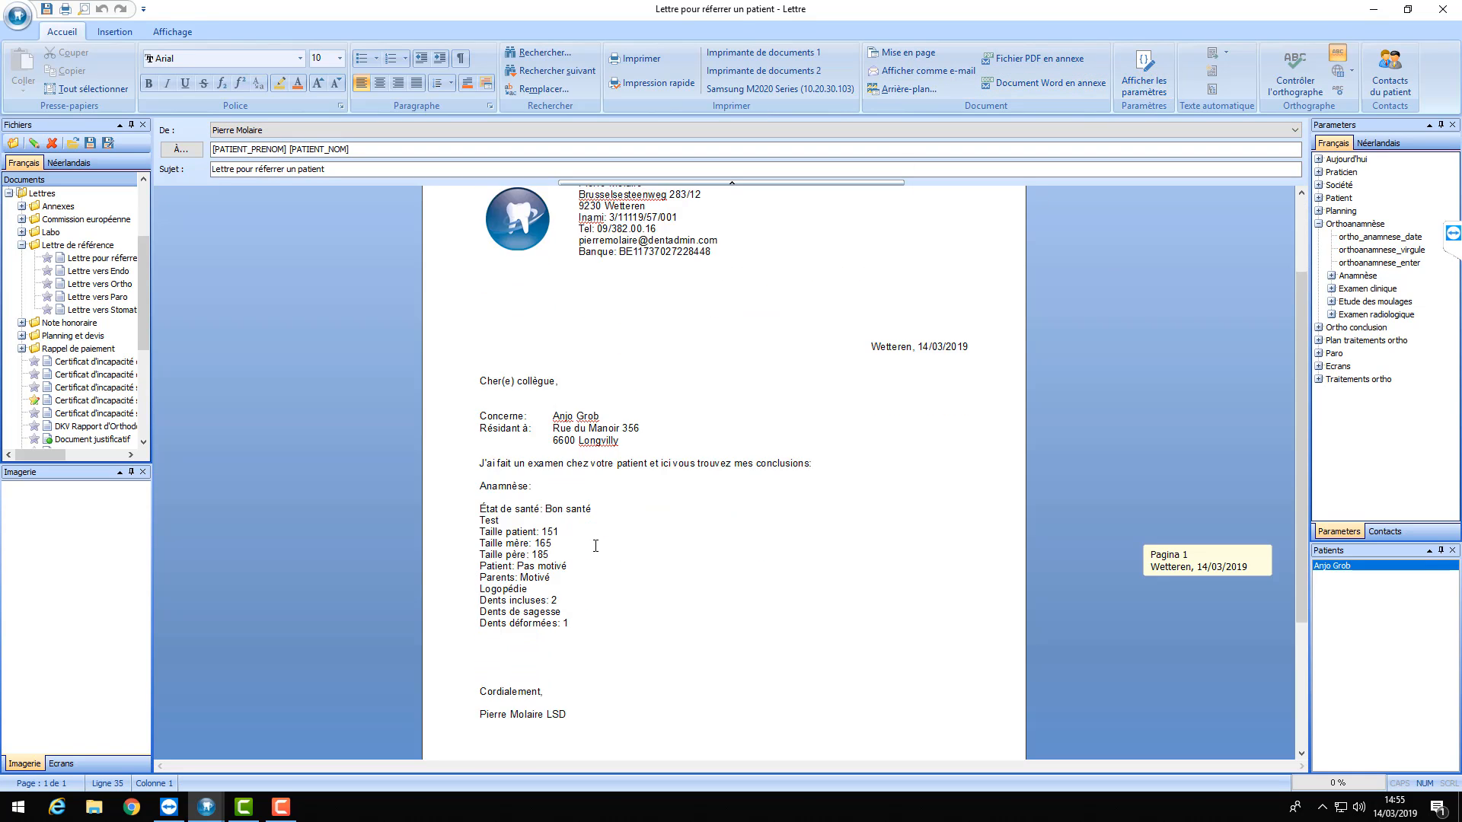
scroll(595, 546, "down", 1)
left_click_drag(580, 533, 484, 417)
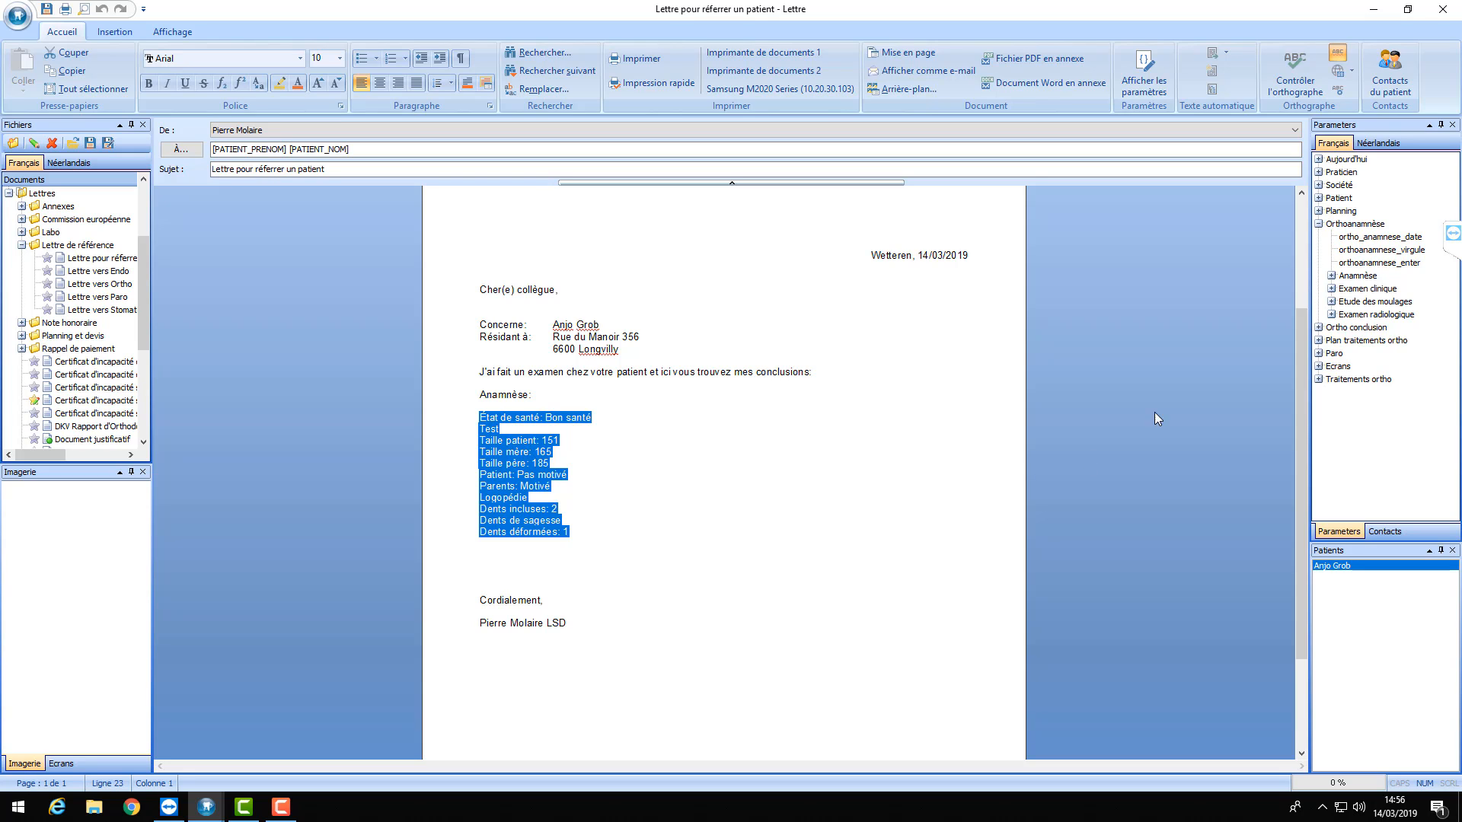
- Add a 'Conclusion:' heading below the anamnesis with the orthodontic conclusion field under it
left_click(1318, 224)
left_click(1319, 236)
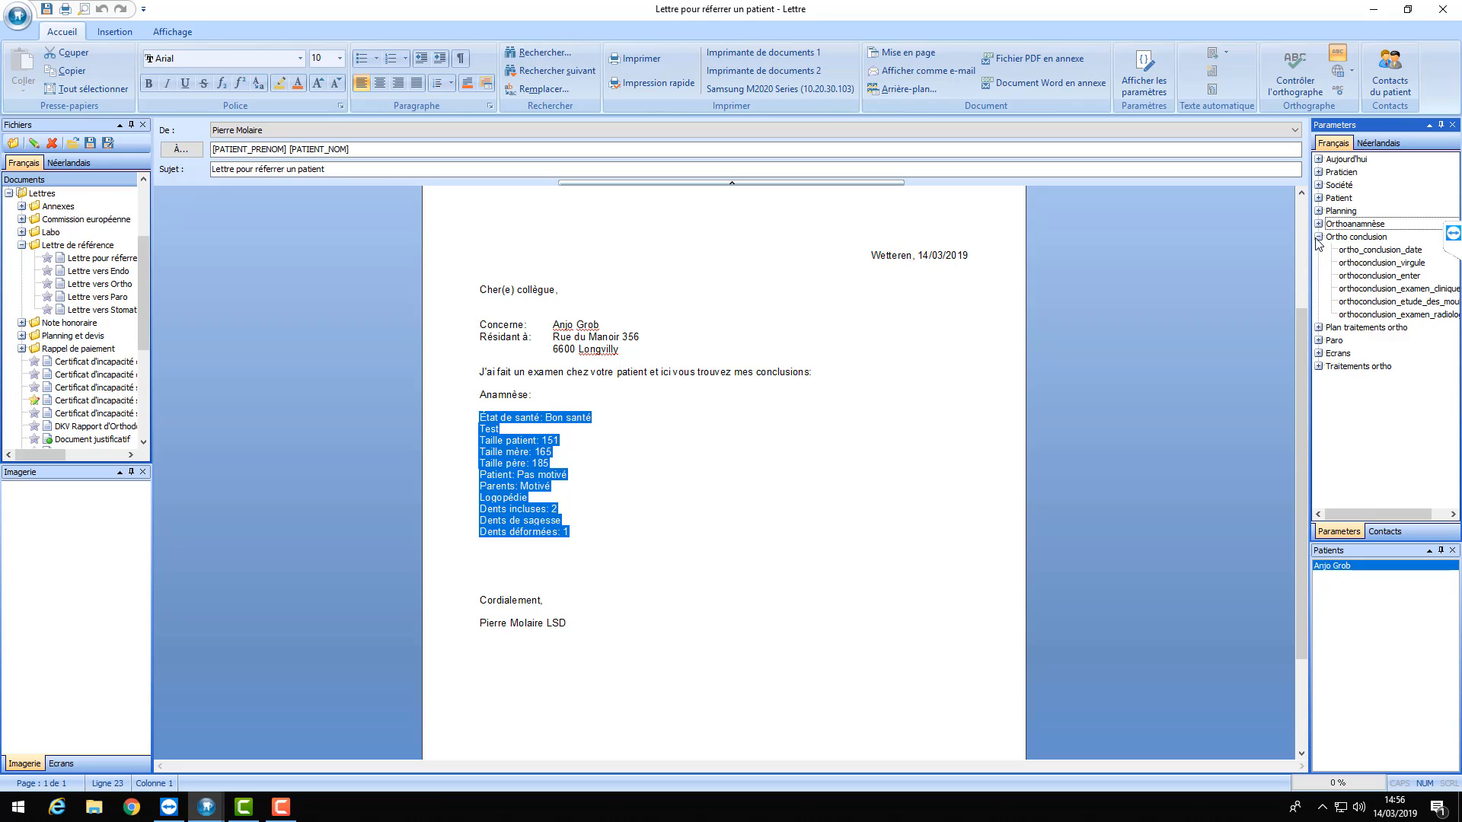
left_click(1318, 236)
left_click(502, 557)
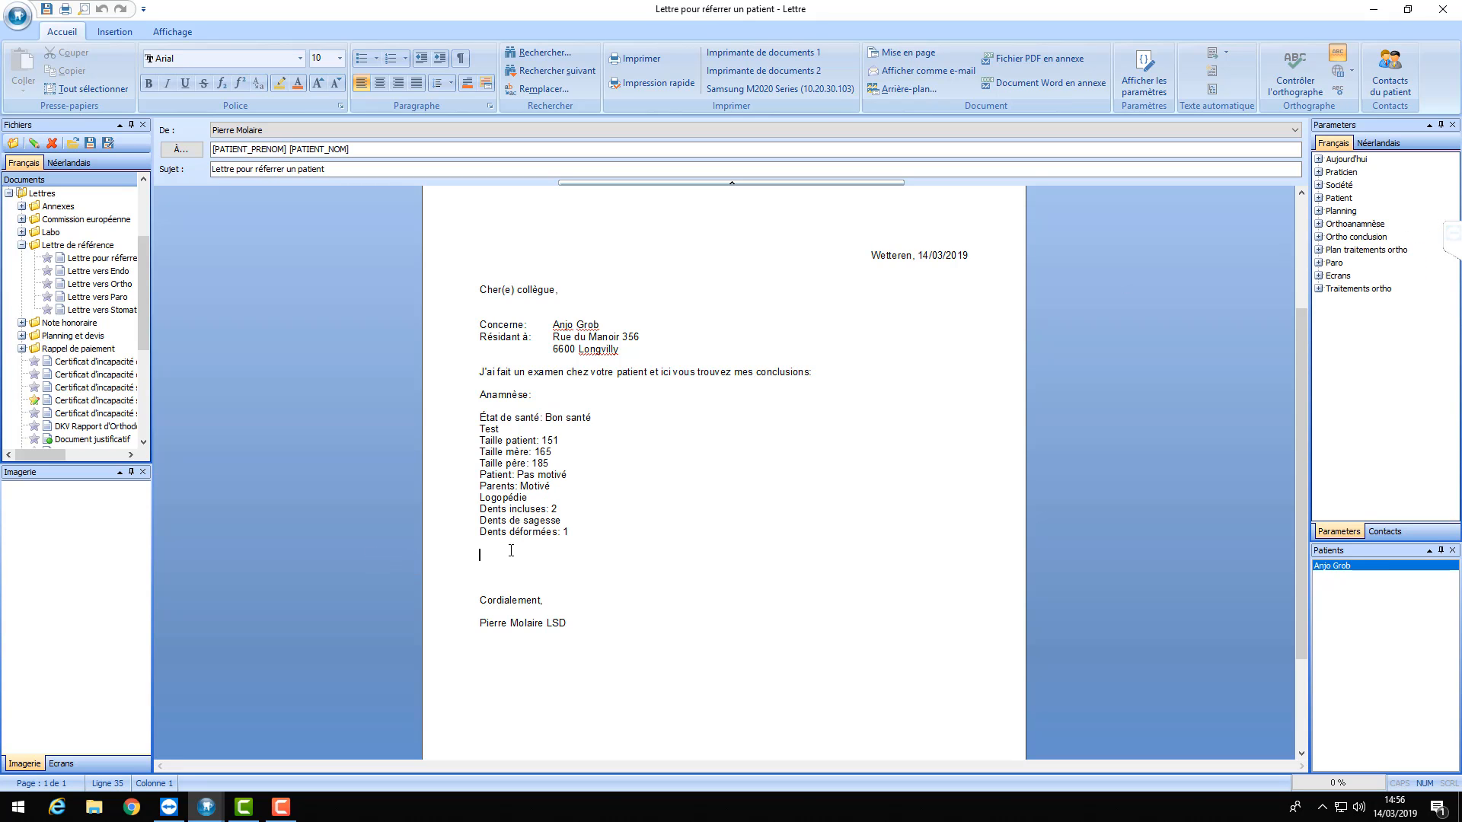
type("Conclusion:")
key("Return")
key("Return")
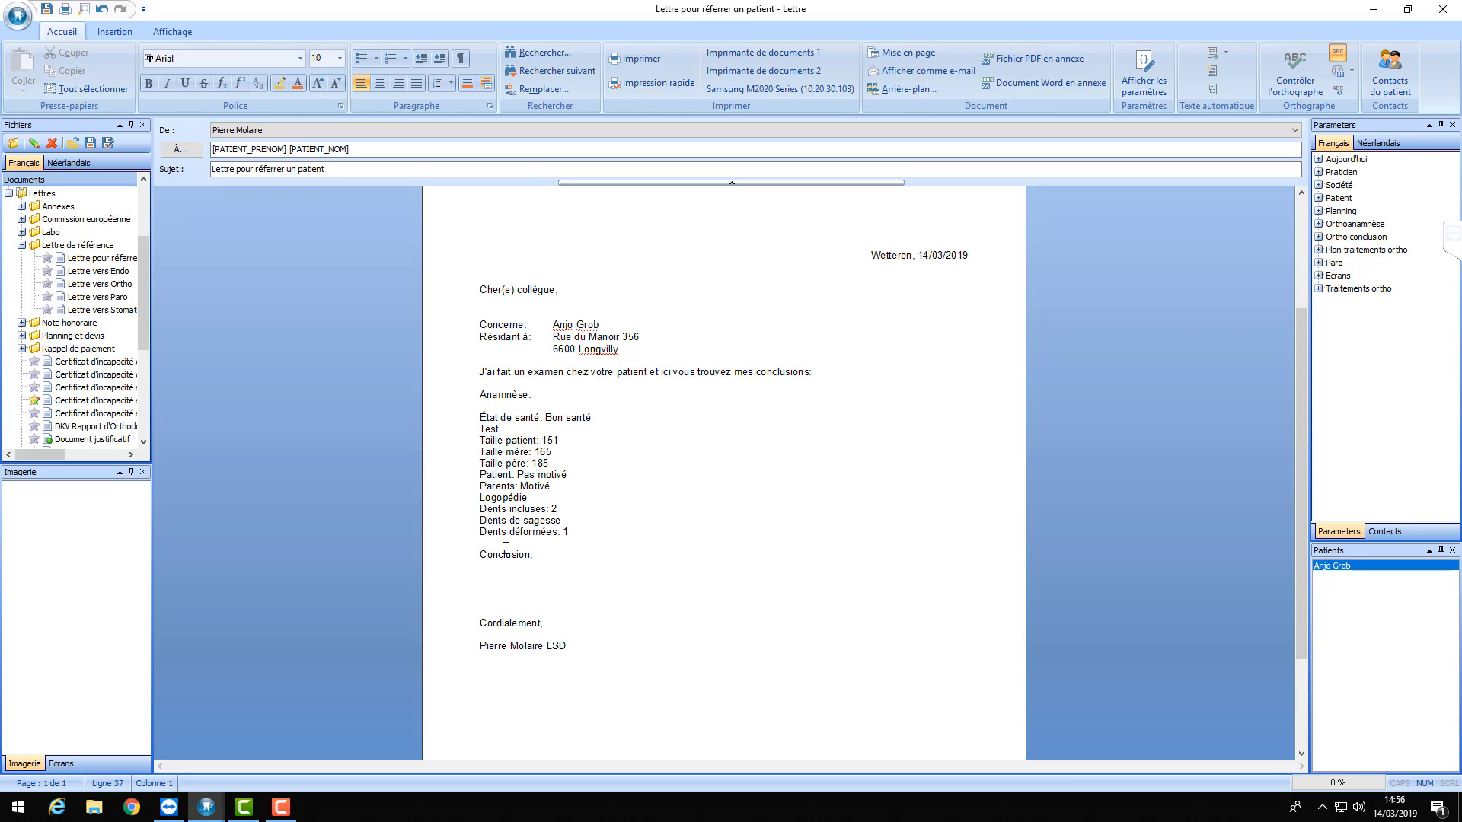
left_click(1318, 237)
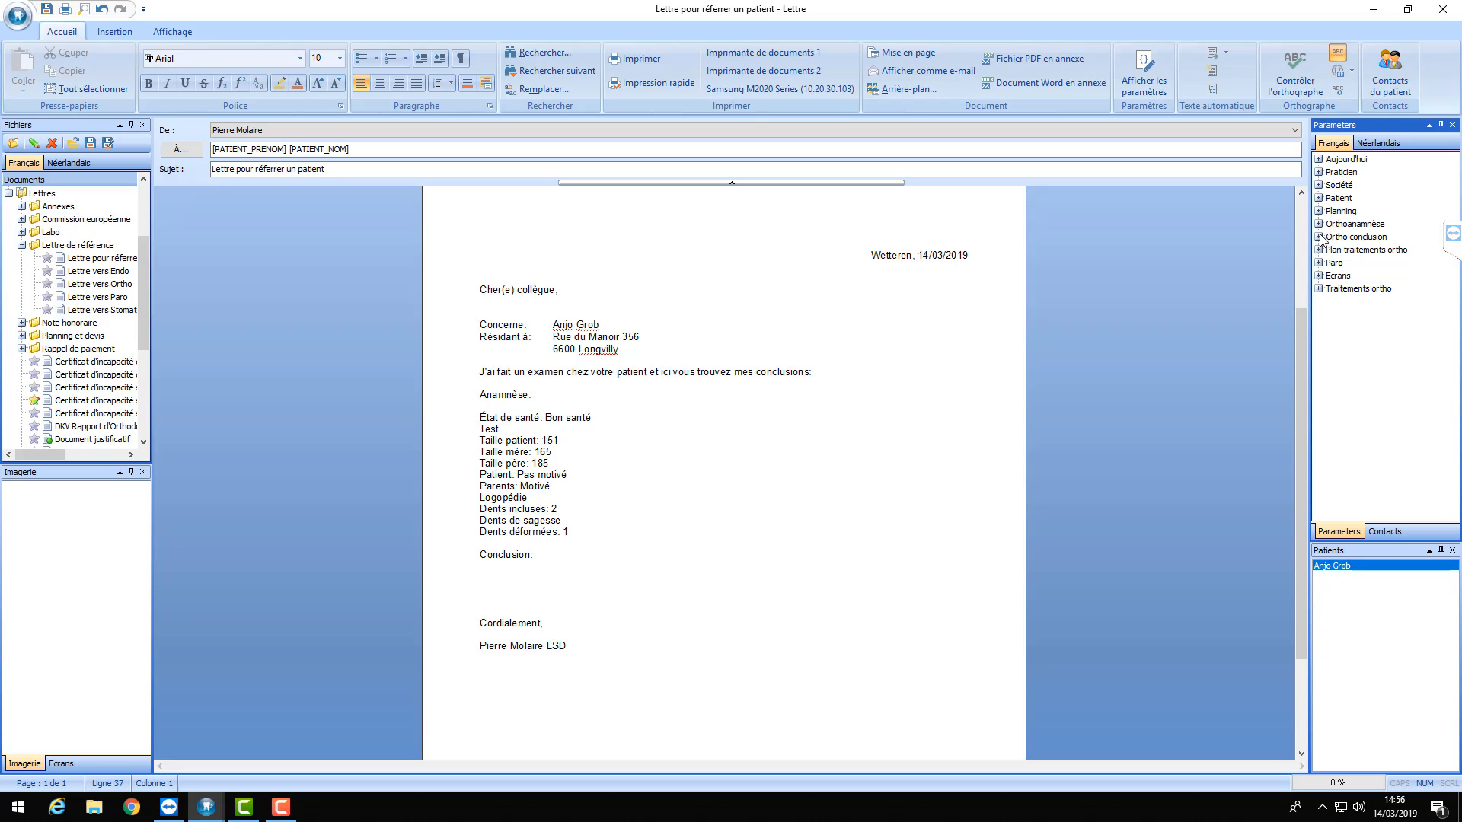
double_click(1384, 276)
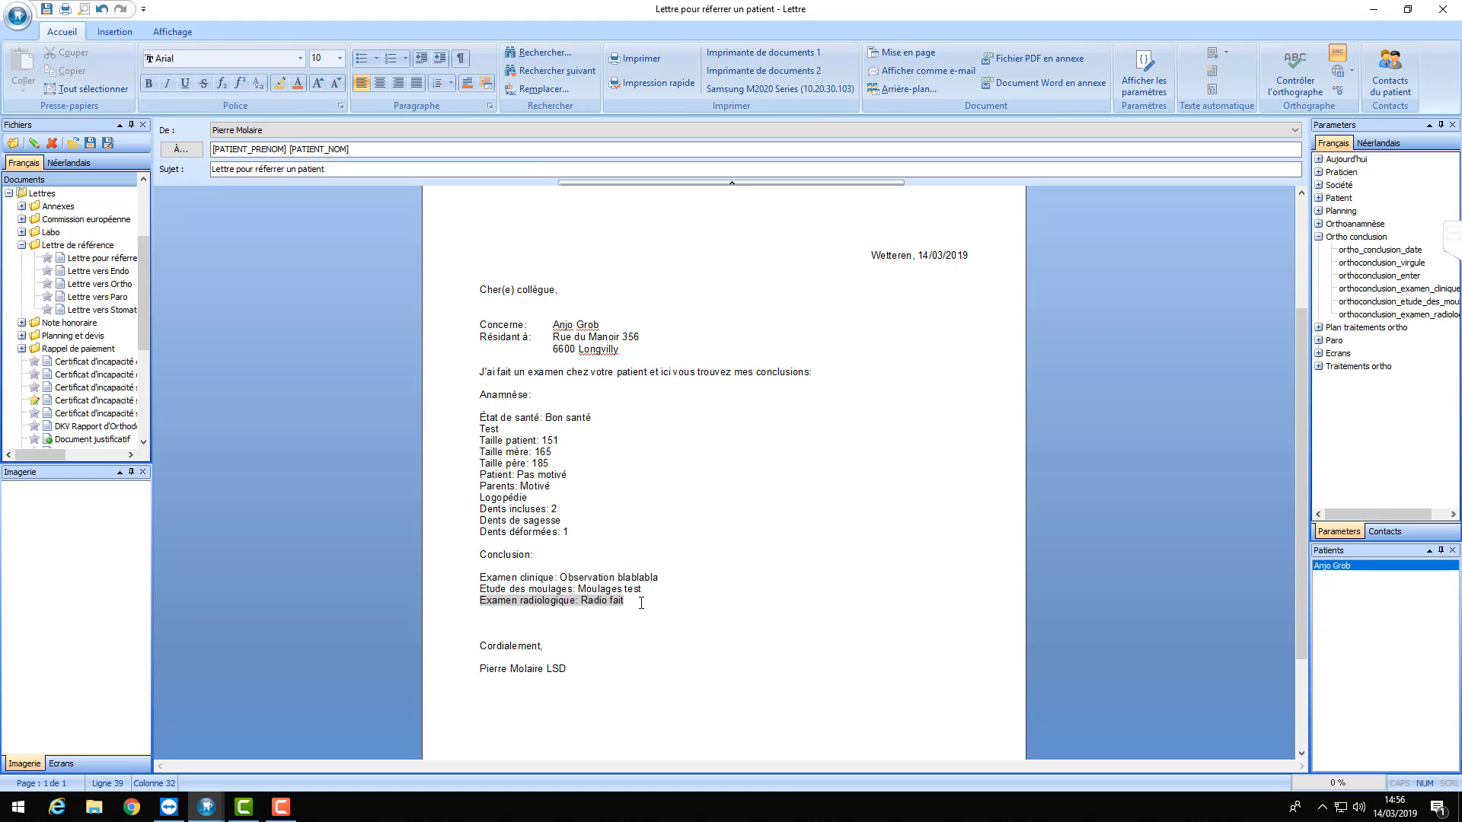
- Add a 'Plan de traitement:' heading and insert the plan_traitements_ortho_enter lines beneath it
key("Return")
key("Return")
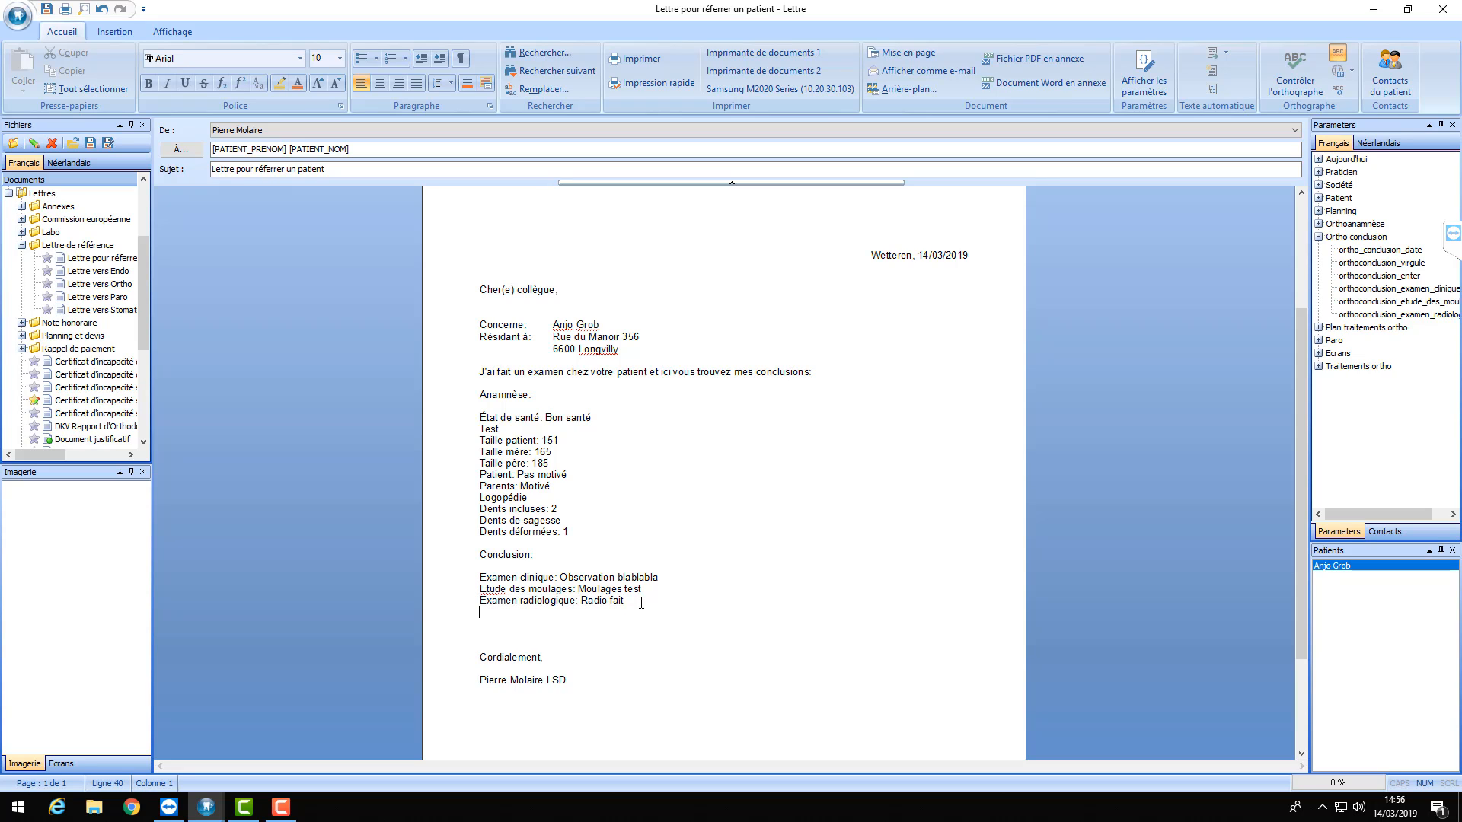
type("Plan")
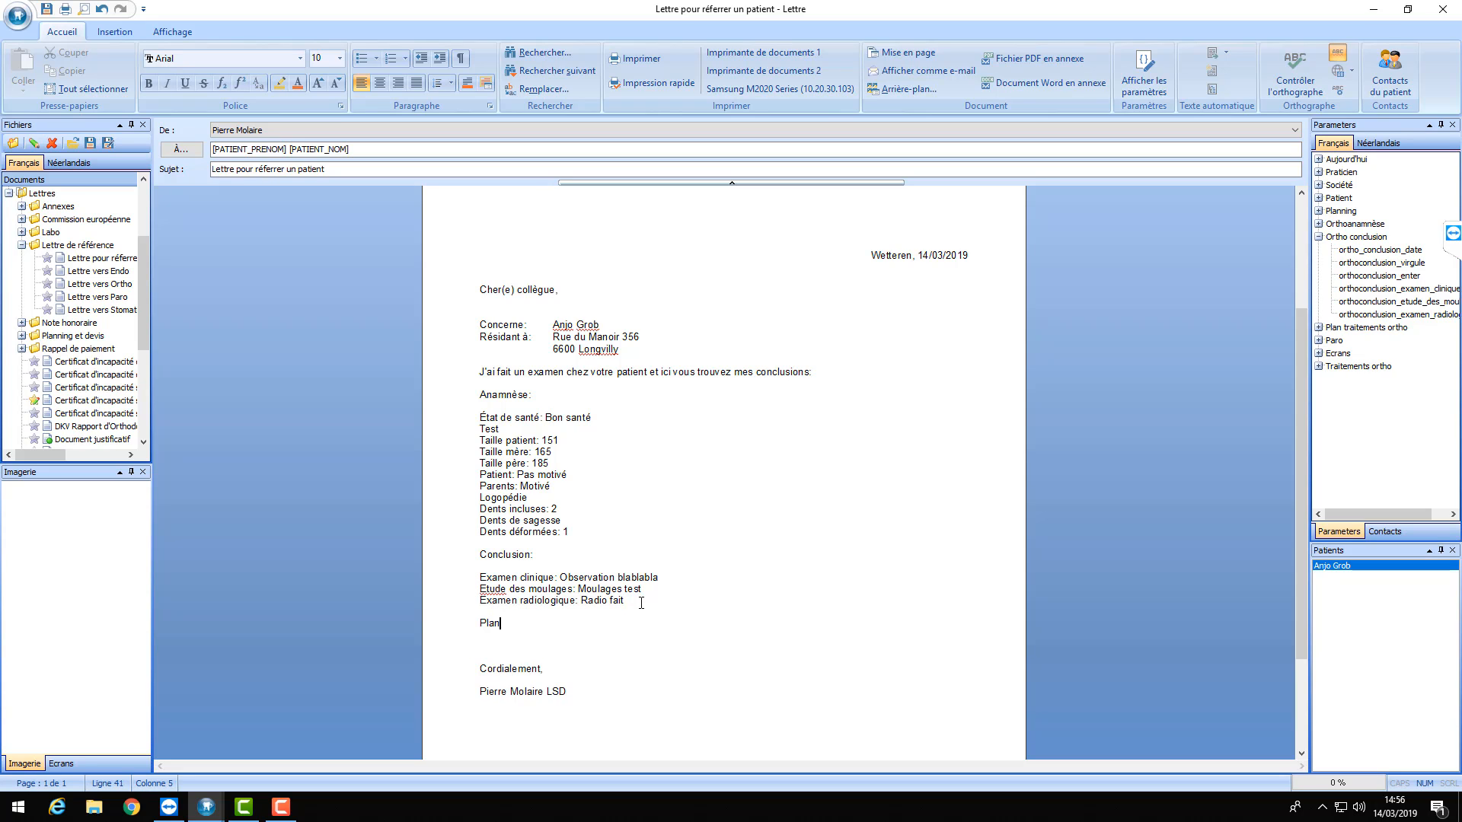
type(" de traitement:")
key("Return")
key("Return")
left_click(1318, 237)
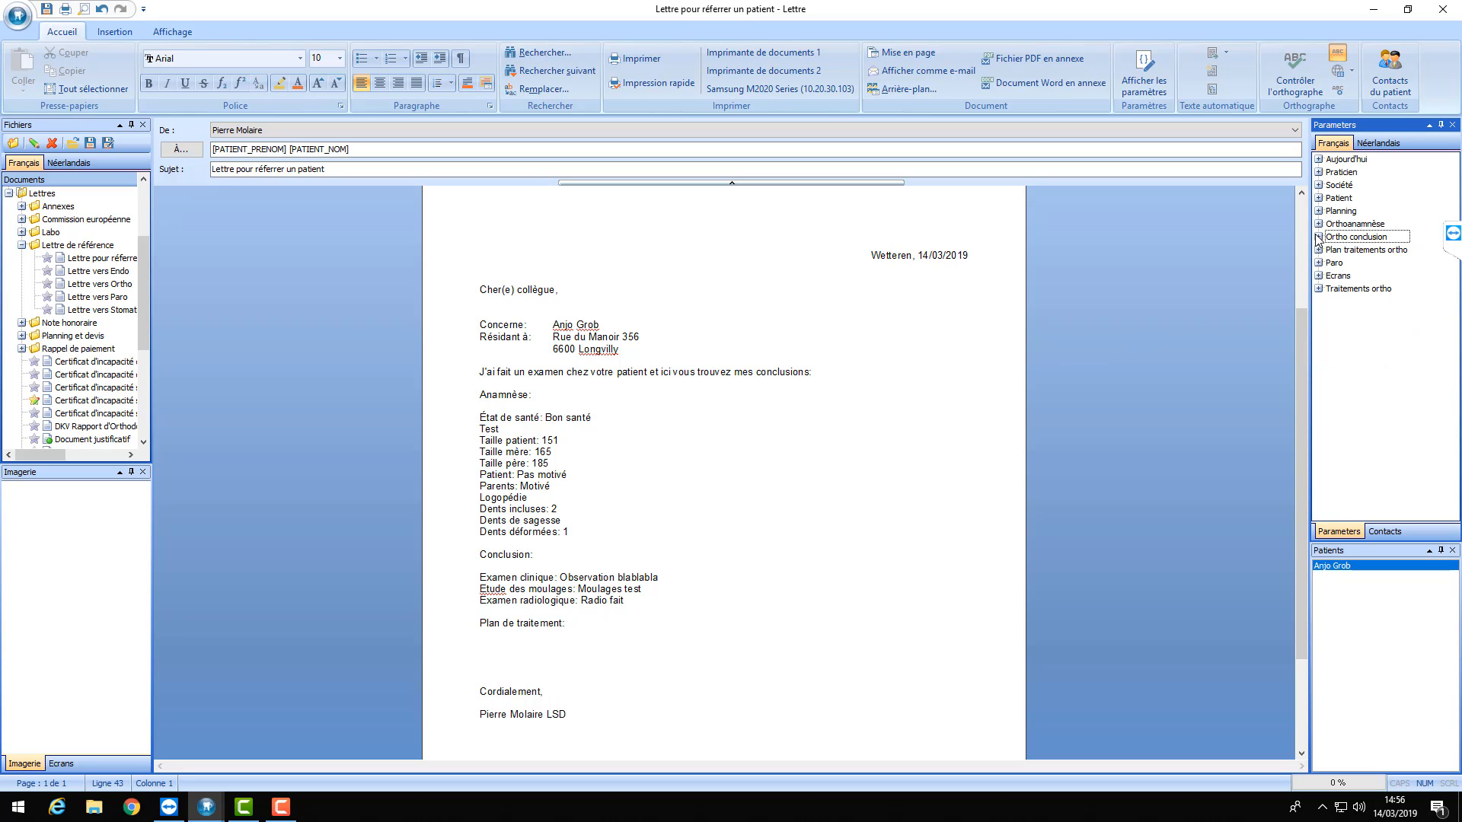
left_click(1318, 249)
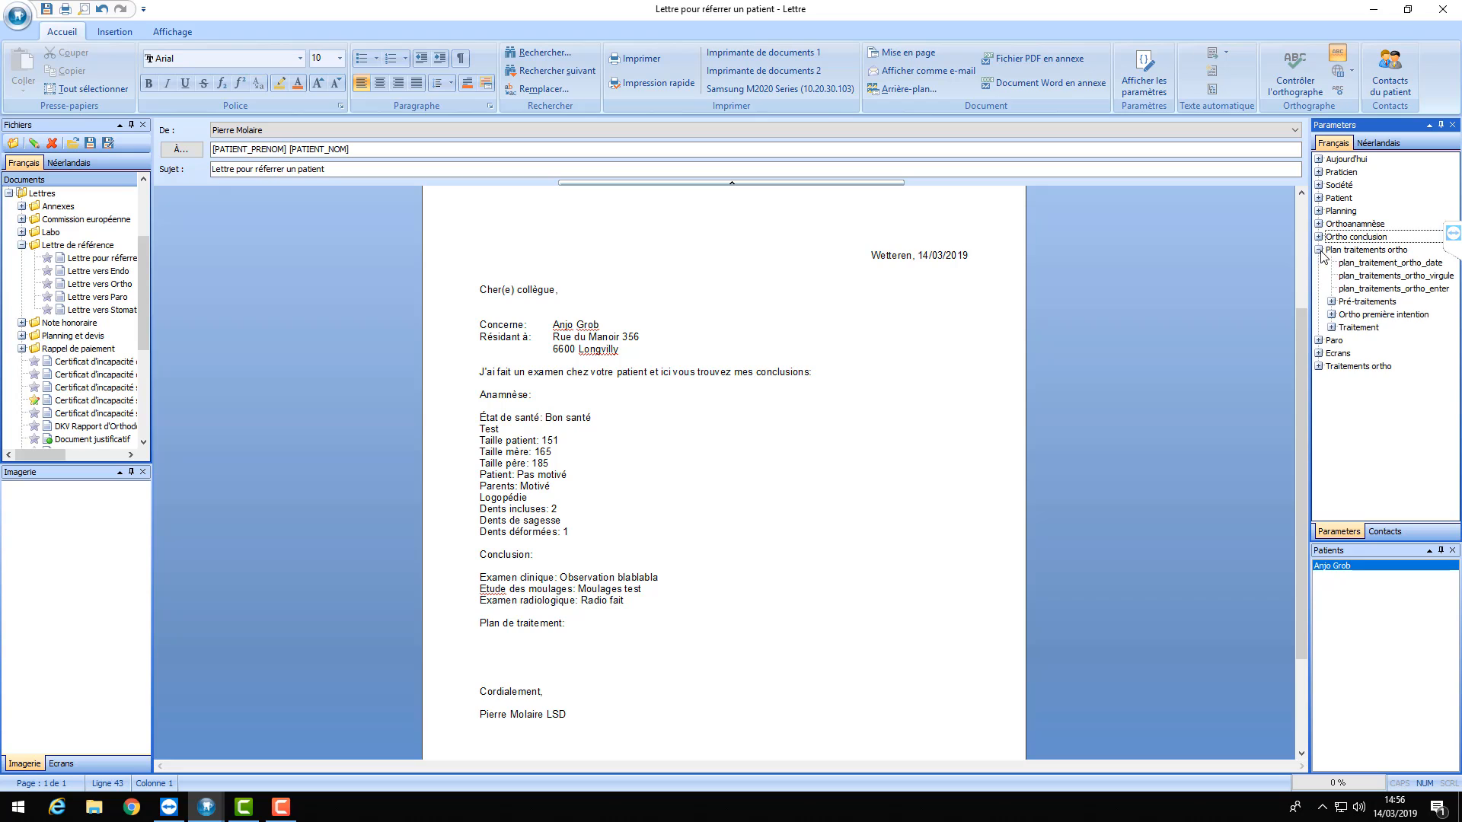
double_click(1414, 290)
scroll(651, 424, "down", 3)
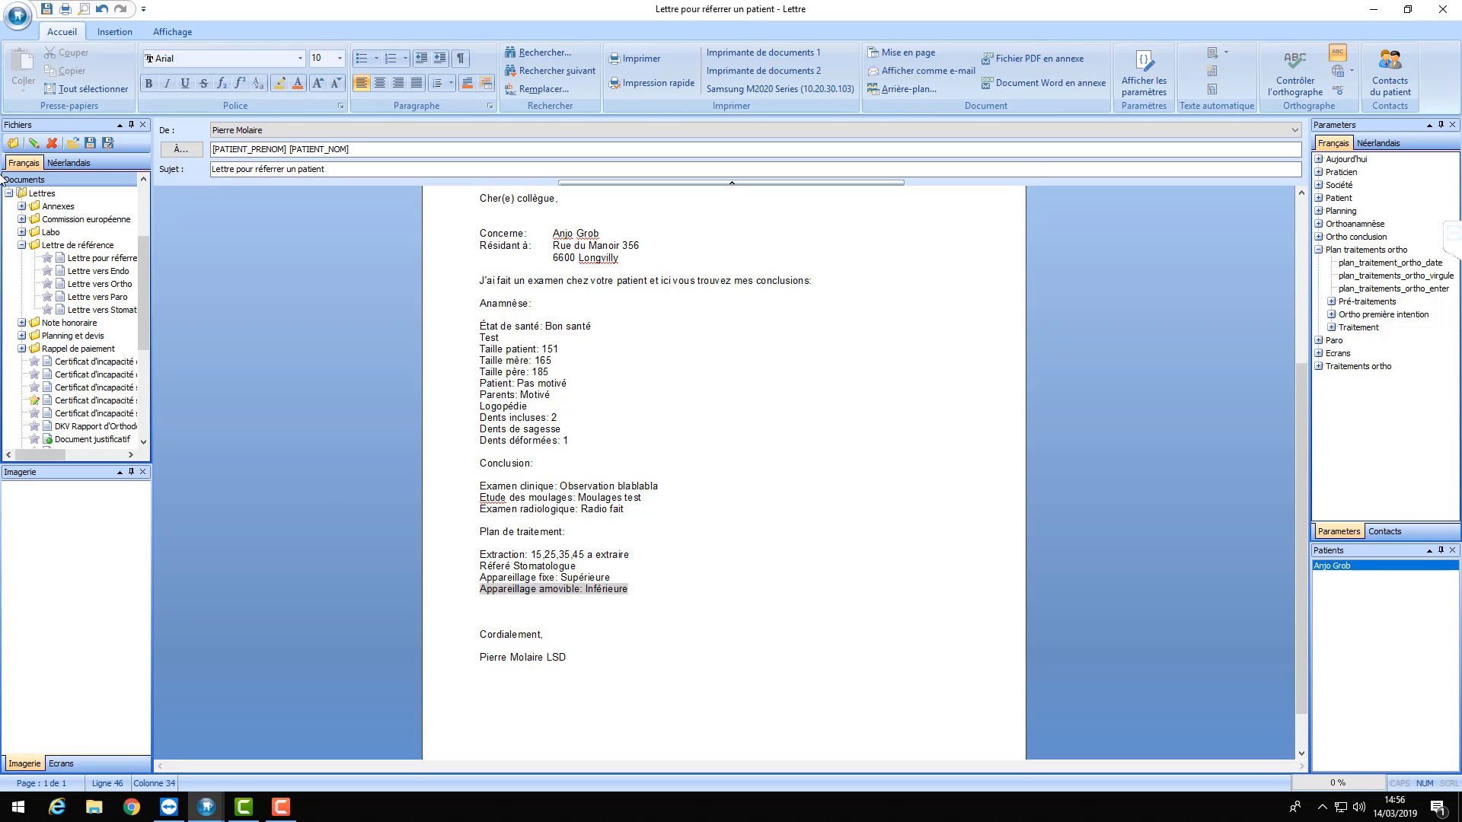
- Save the letter as template 'Lettre ortho pour dentiste' and select it in the widened Fichiers panel
left_click(109, 145)
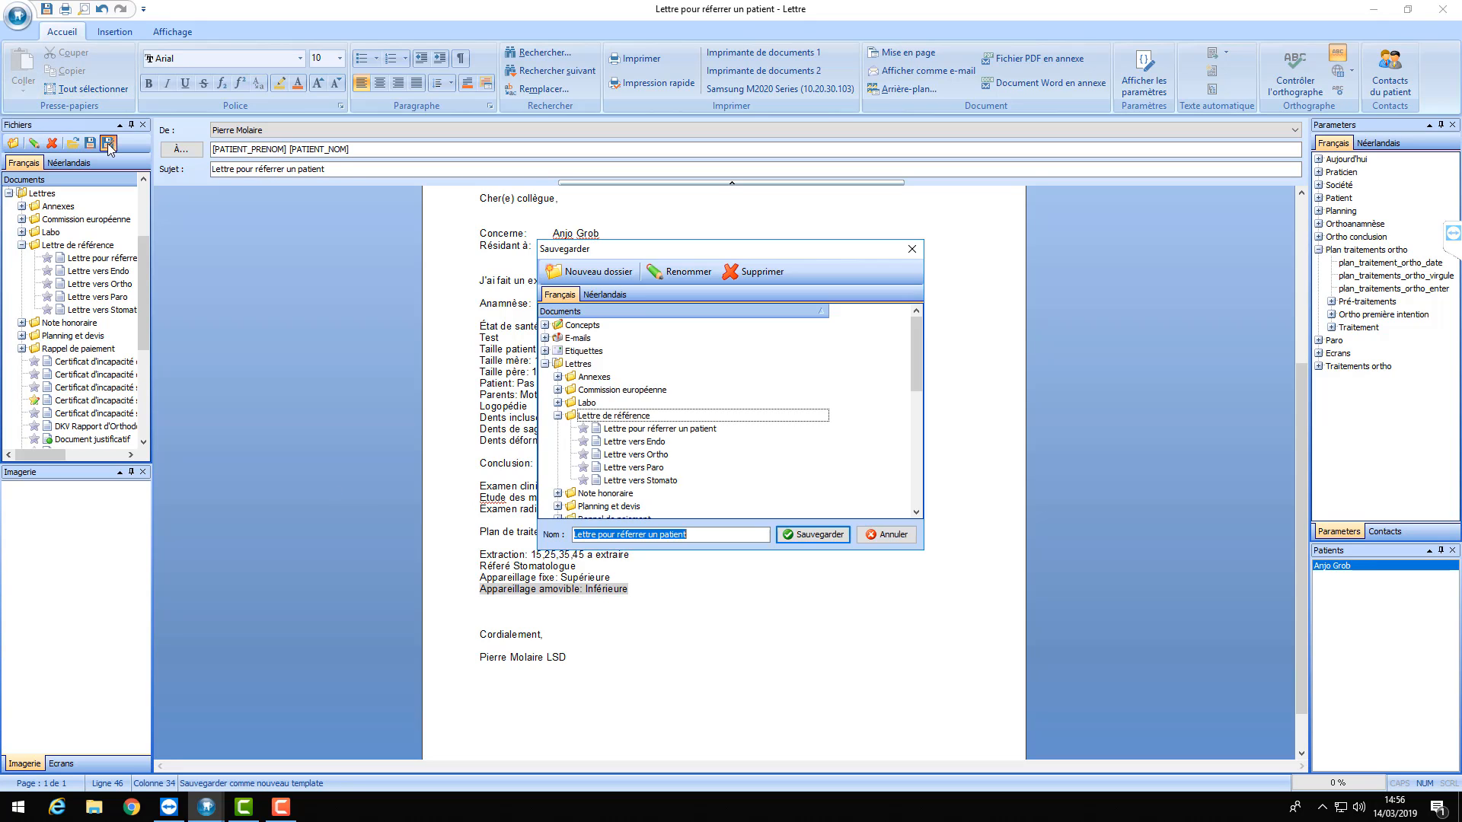
left_click(711, 534)
left_click(598, 533)
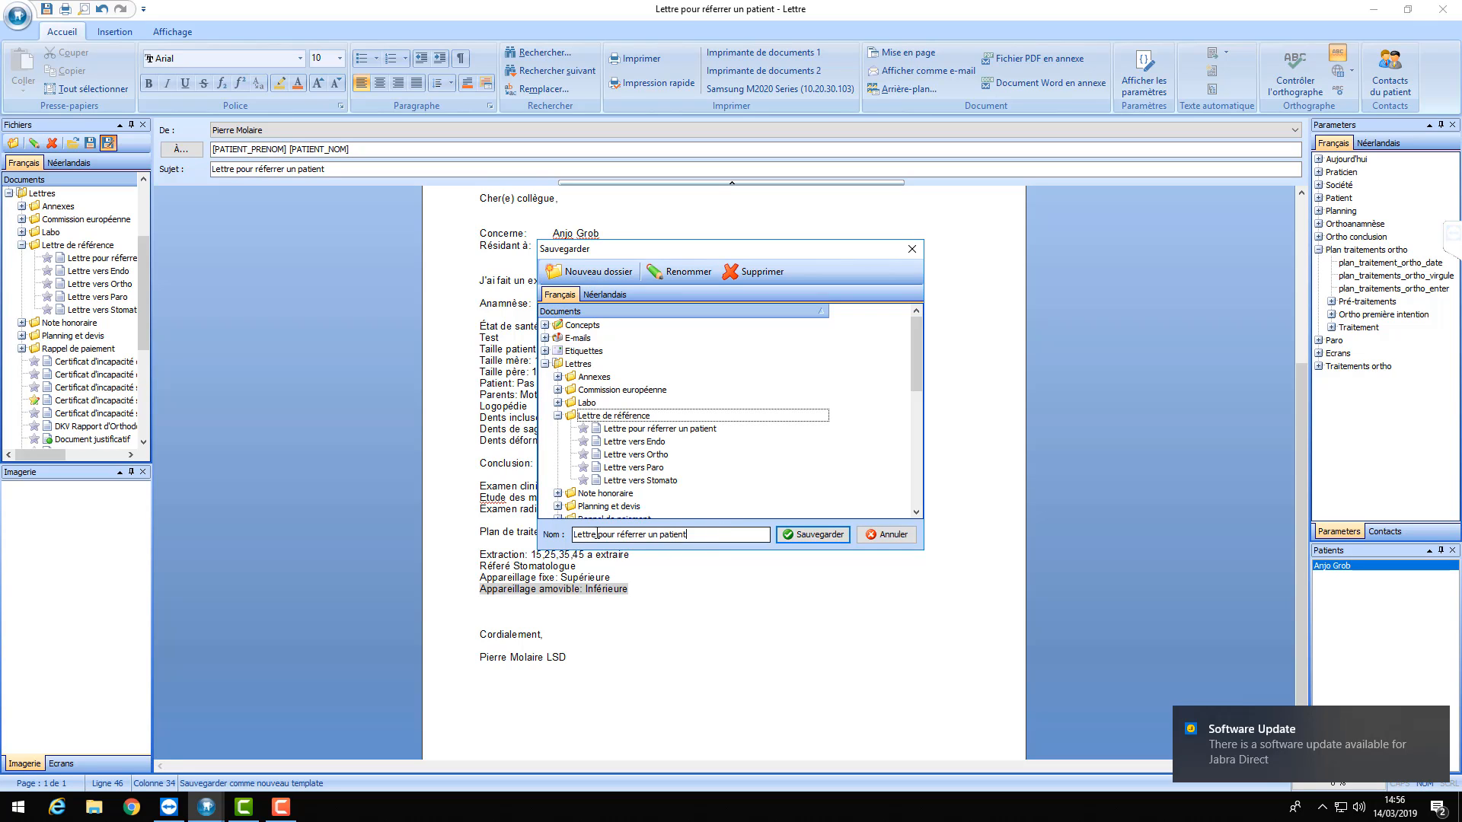
type("ort")
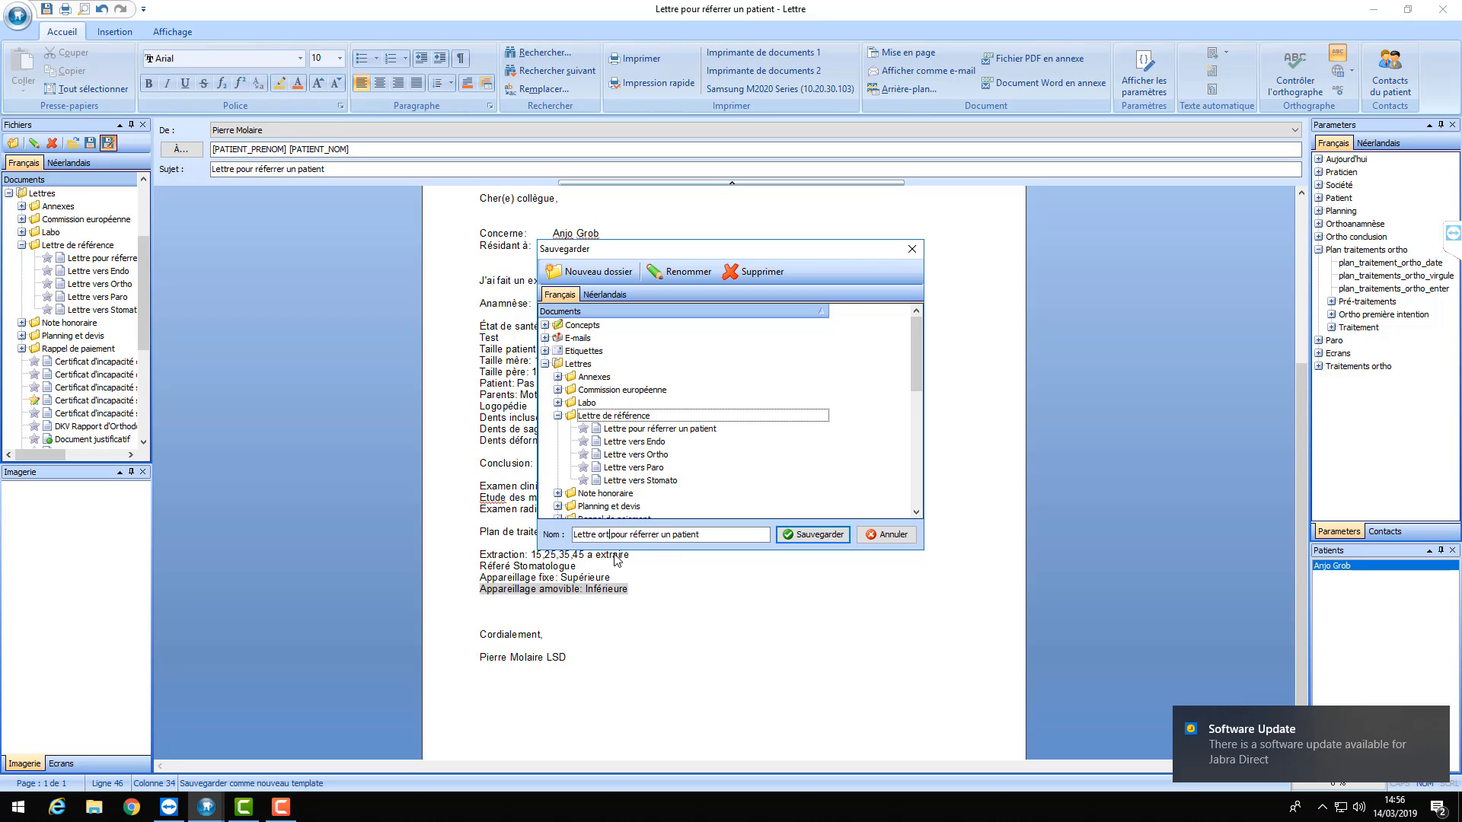
type("ho")
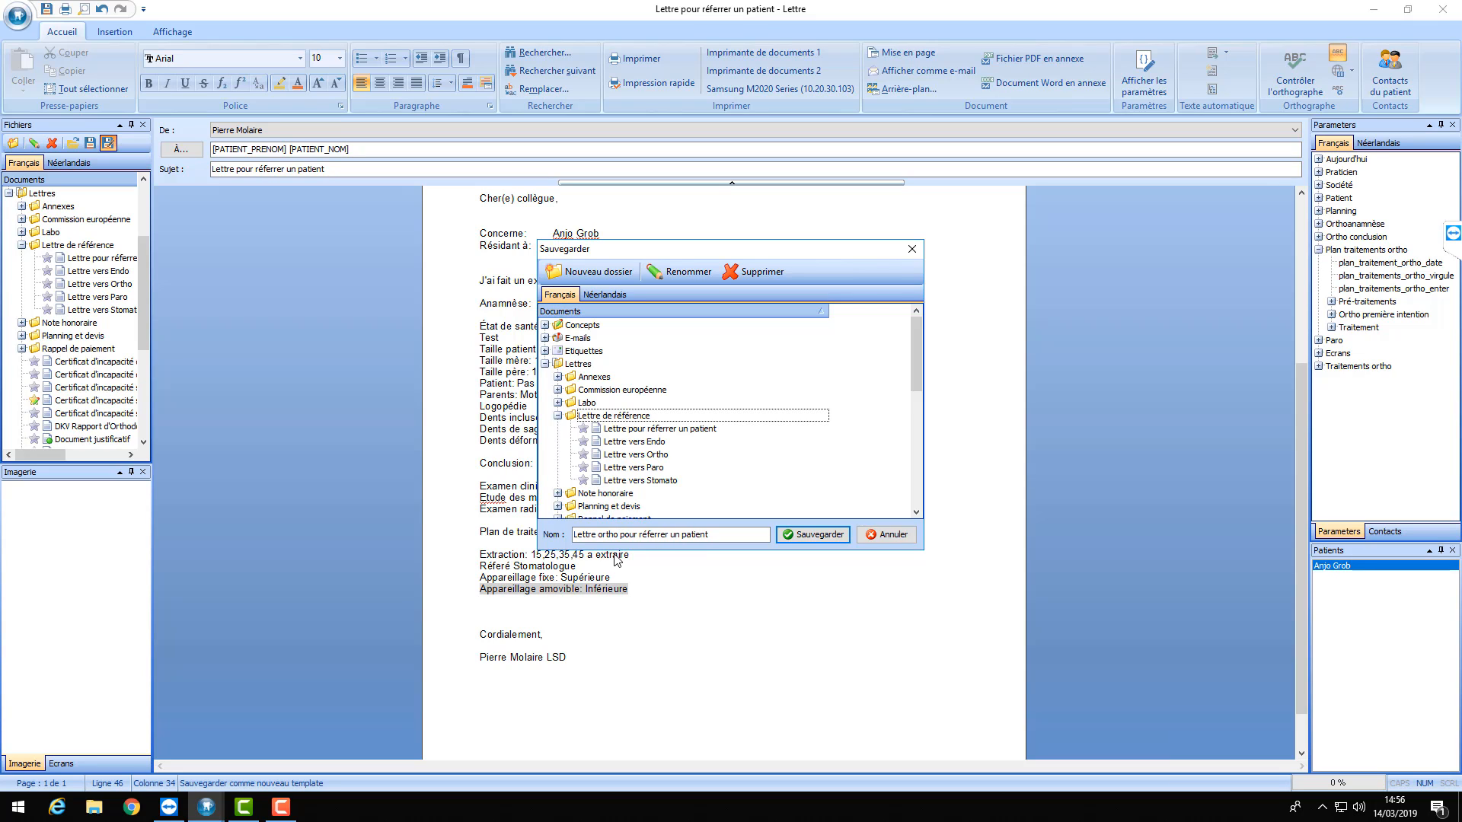
left_click_drag(742, 535, 640, 534)
type("det")
type("ntiste")
left_click(781, 535)
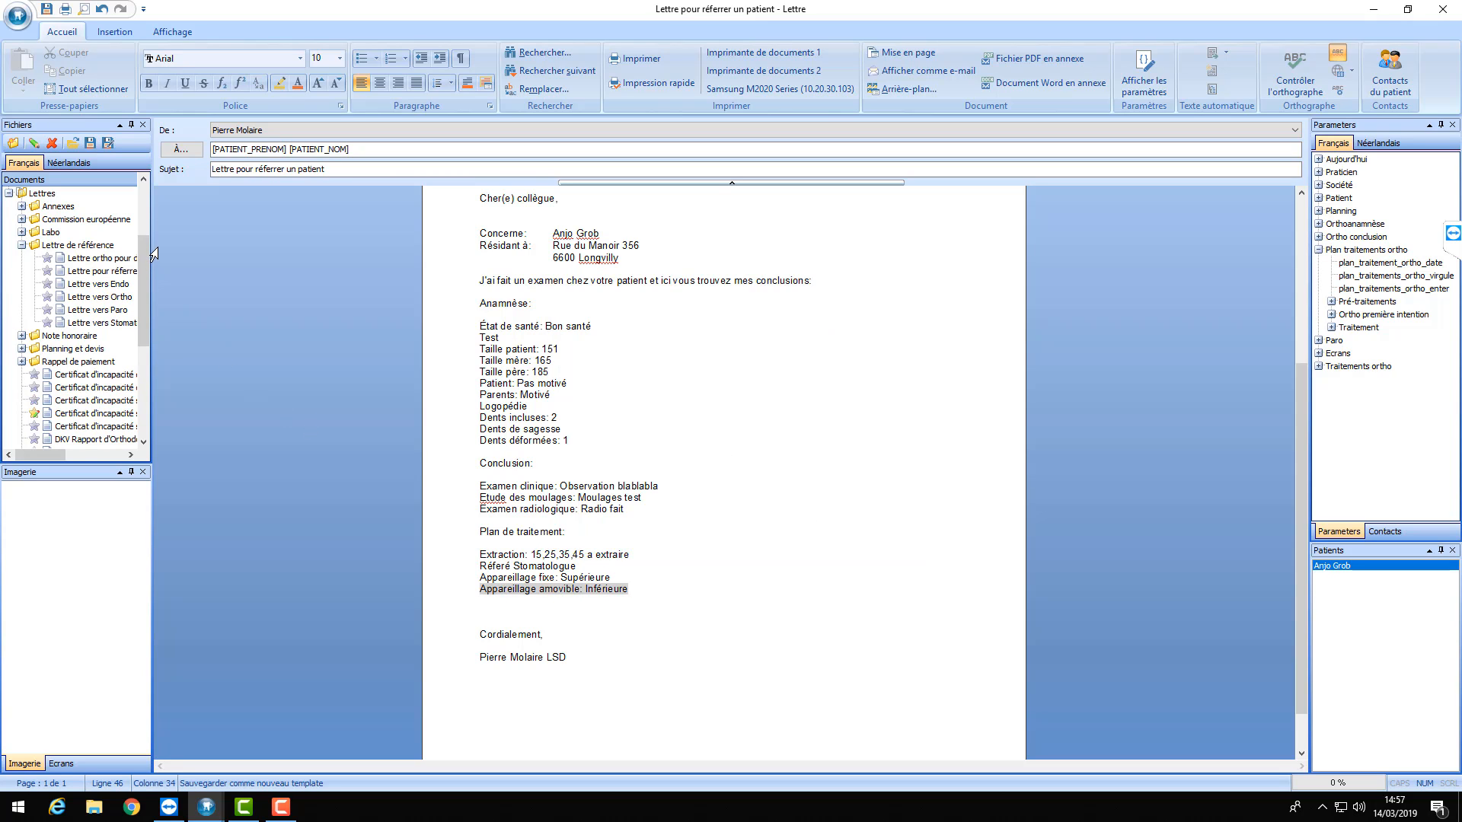
left_click_drag(150, 222, 158, 223)
left_click(92, 259)
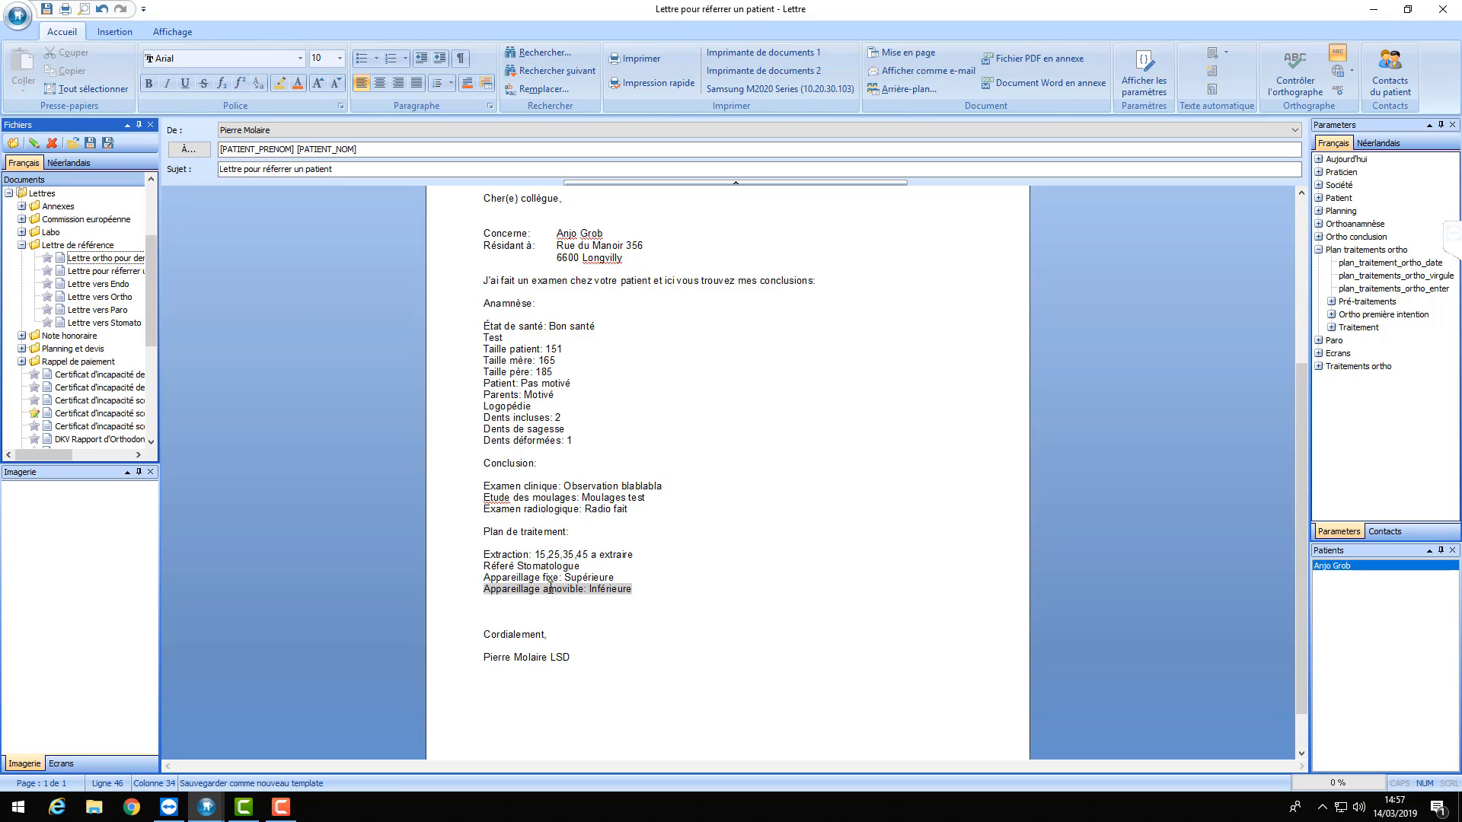
- Scroll through the finished referral letter to review its sections
left_click(742, 499)
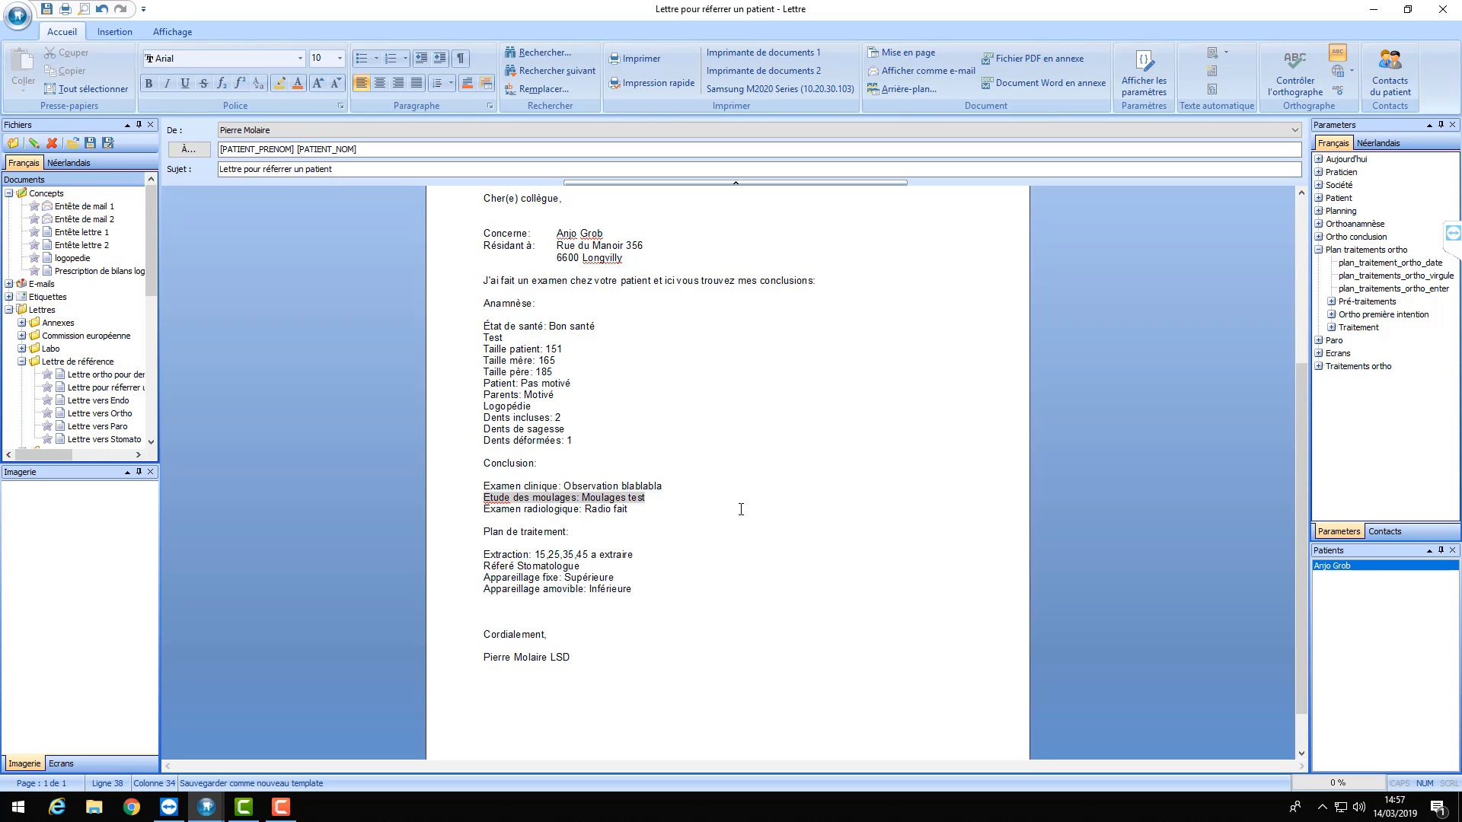
scroll(641, 649, "up", 1)
scroll(641, 648, "up", 3)
scroll(651, 472, "down", 6)
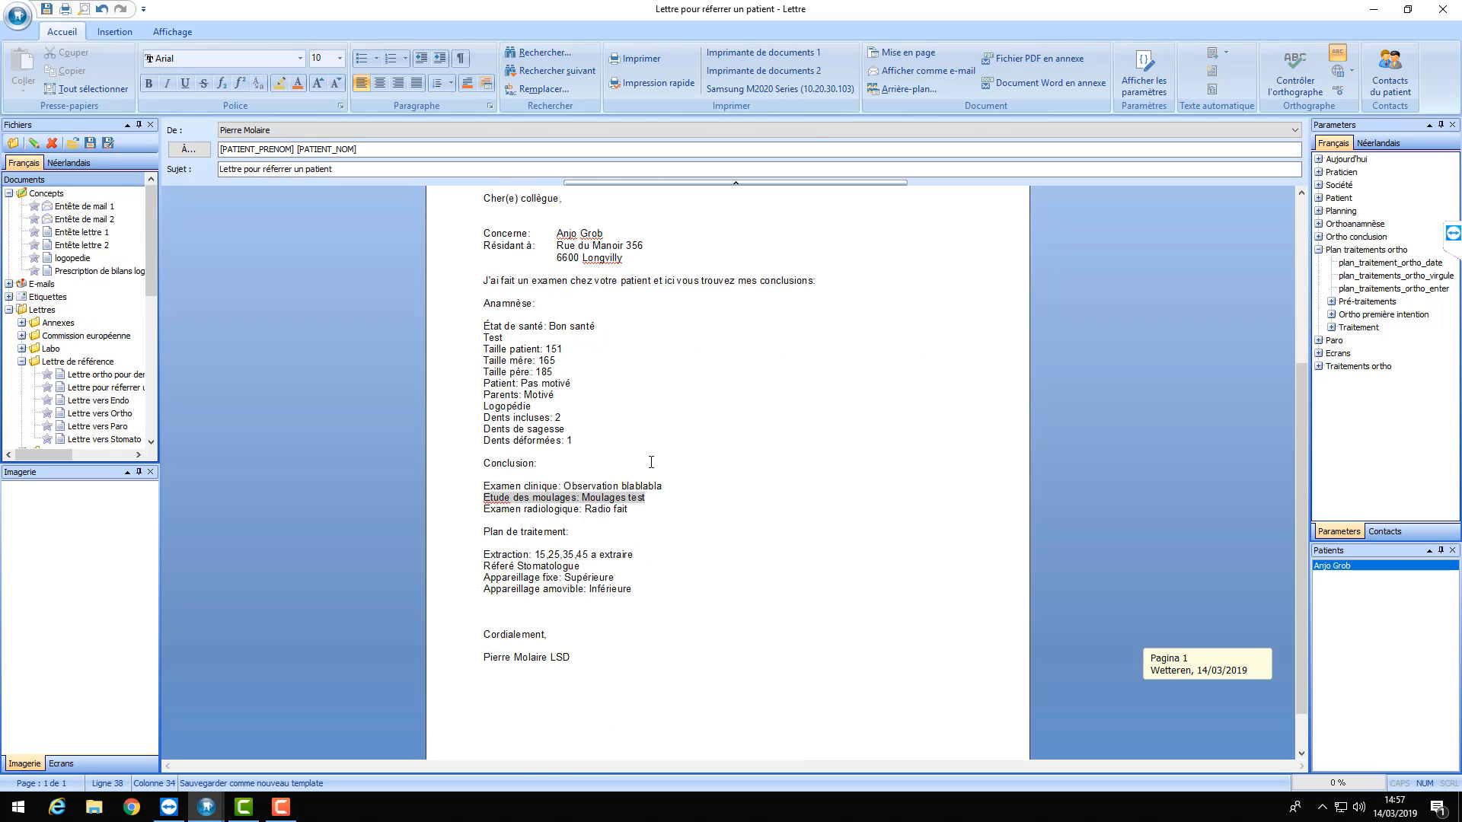
scroll(649, 462, "up", 5)
scroll(647, 461, "down", 5)
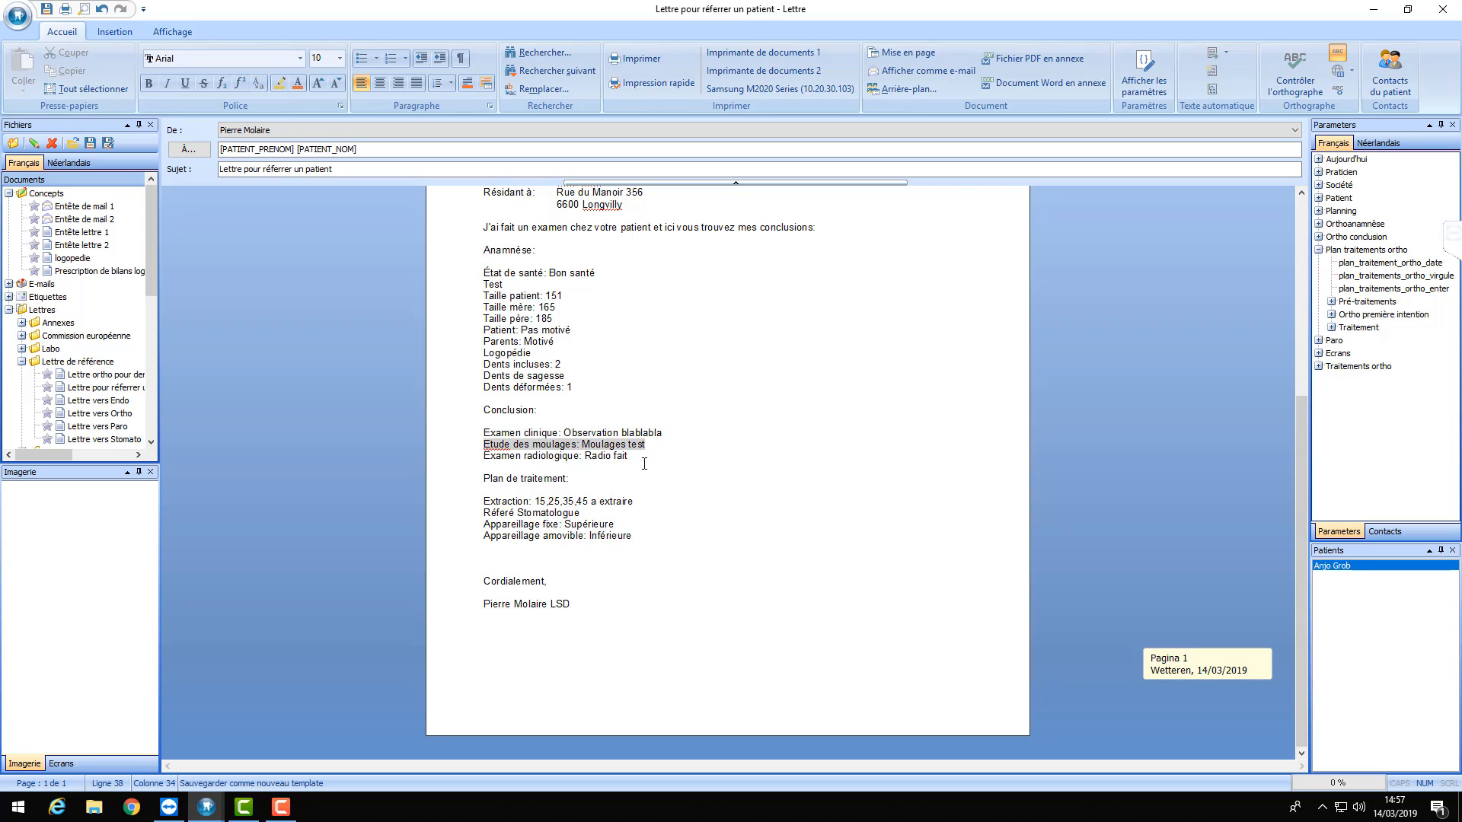
scroll(644, 462, "up", 5)
scroll(639, 464, "down", 3)
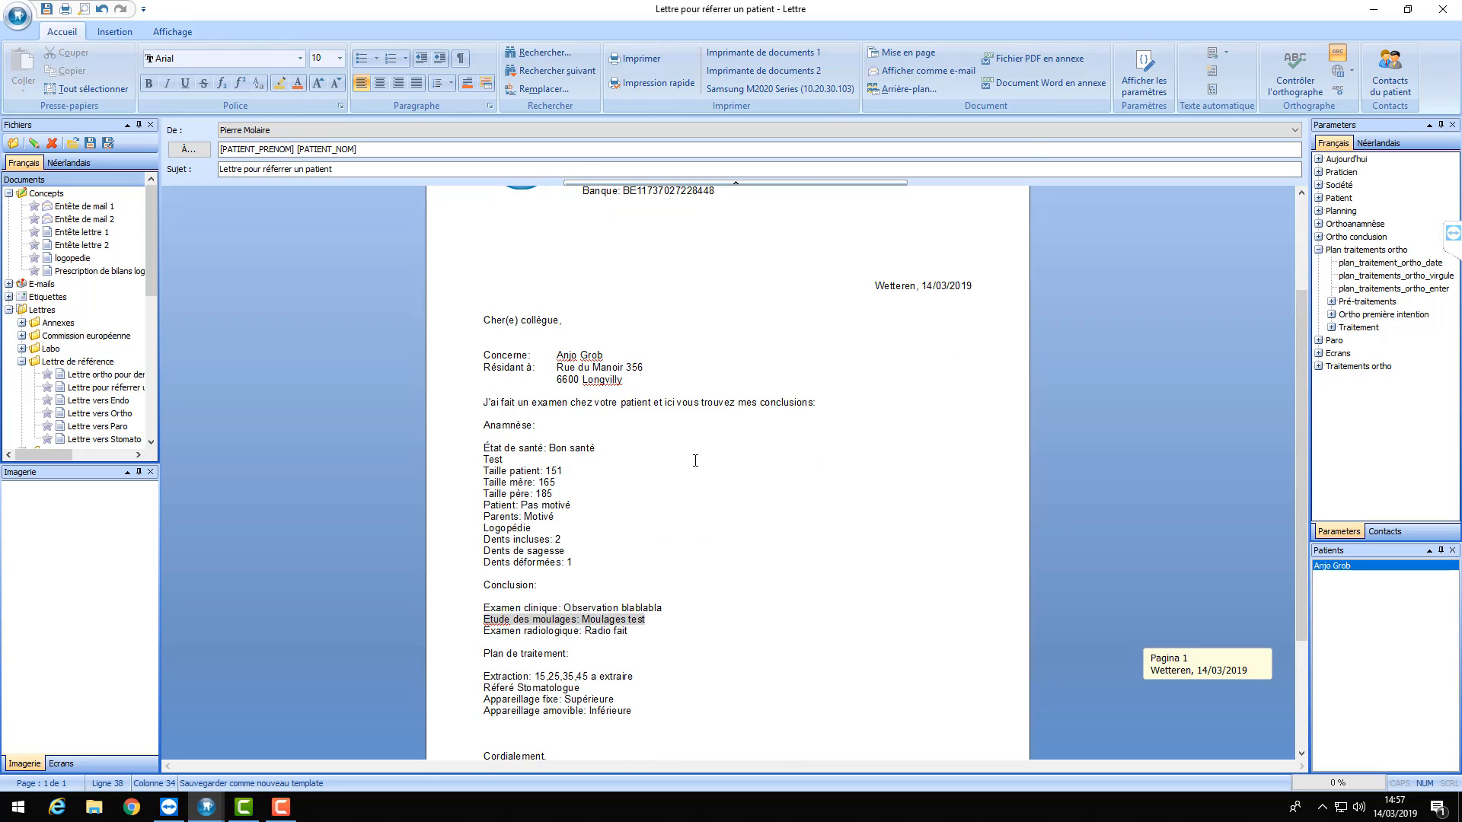
scroll(695, 461, "down", 3)
scroll(693, 461, "up", 3)
scroll(693, 460, "down", 3)
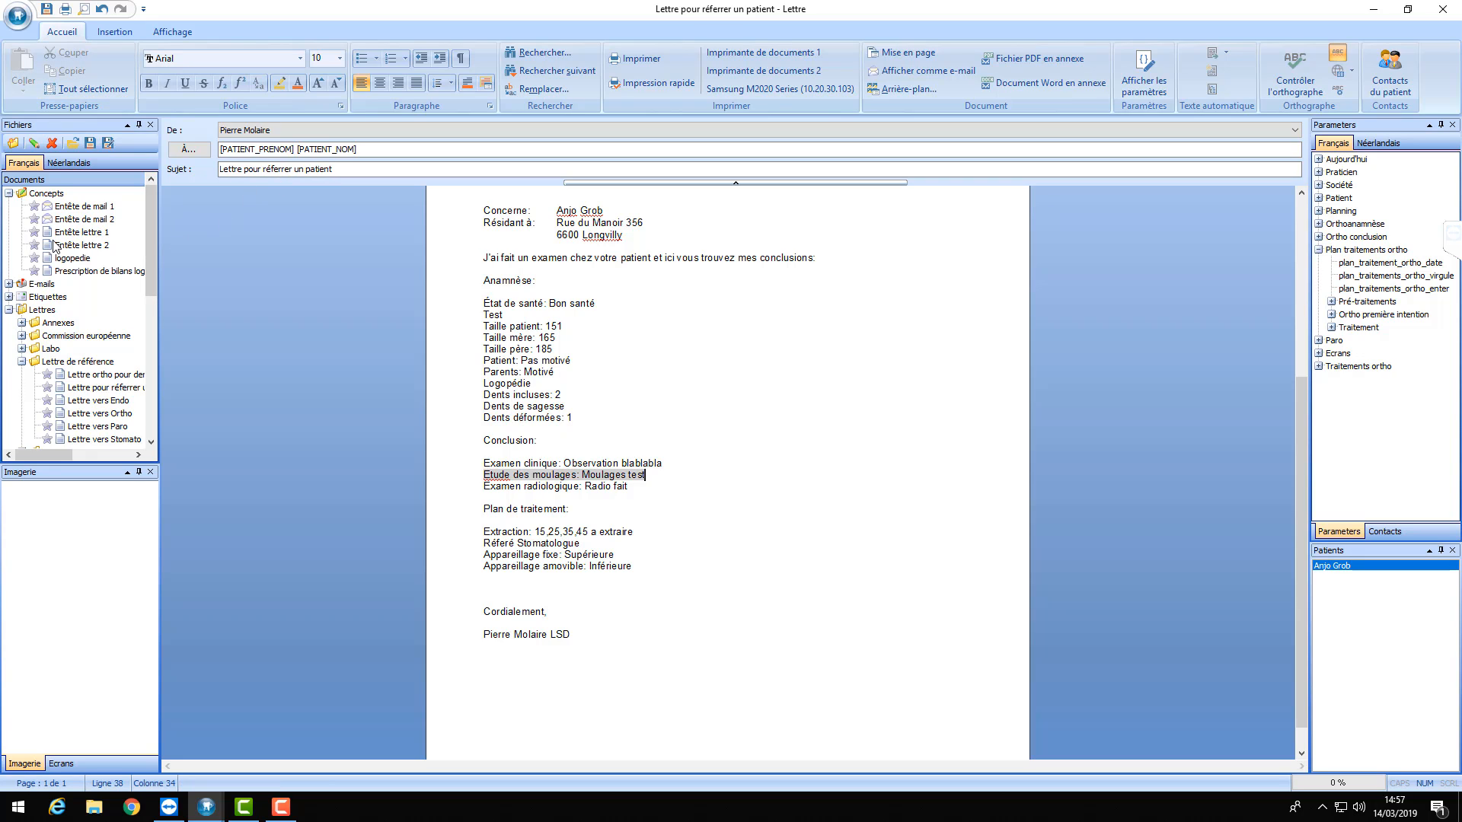
- Open the 'Mail pour référer un patient' template under E-mails > Mail de référence
left_click(9, 310)
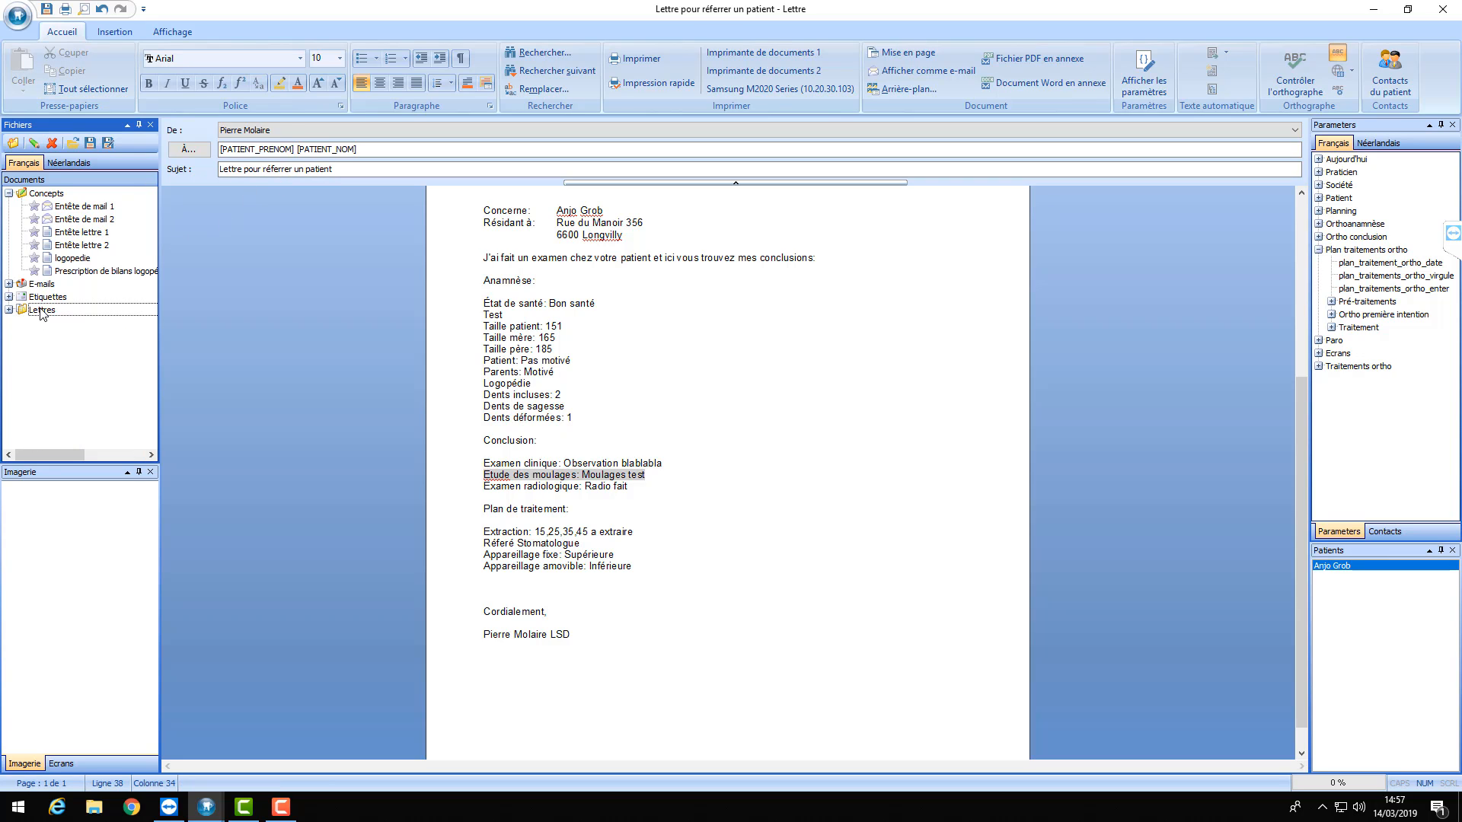
left_click(9, 284)
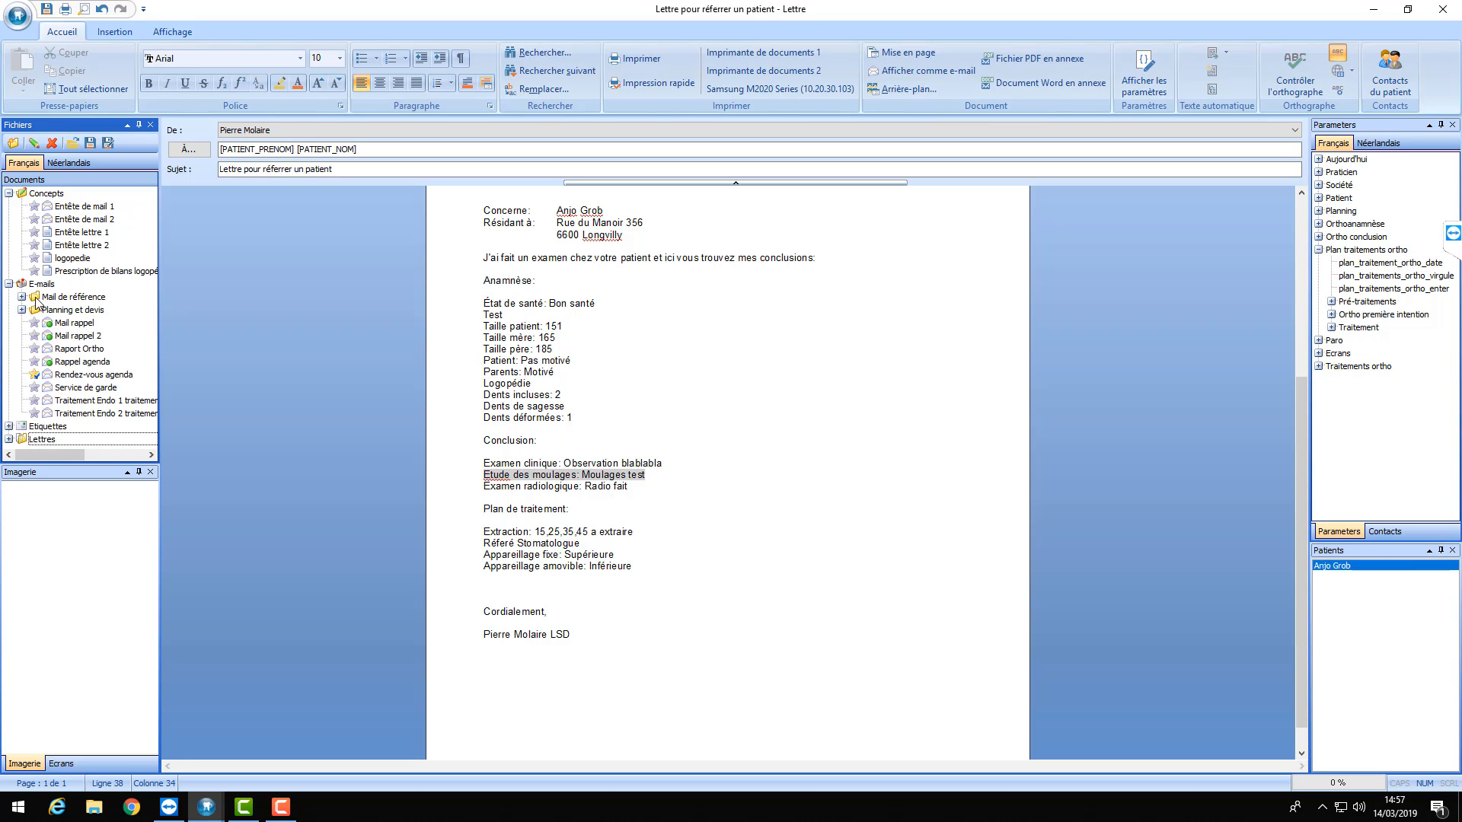
left_click(23, 297)
double_click(126, 312)
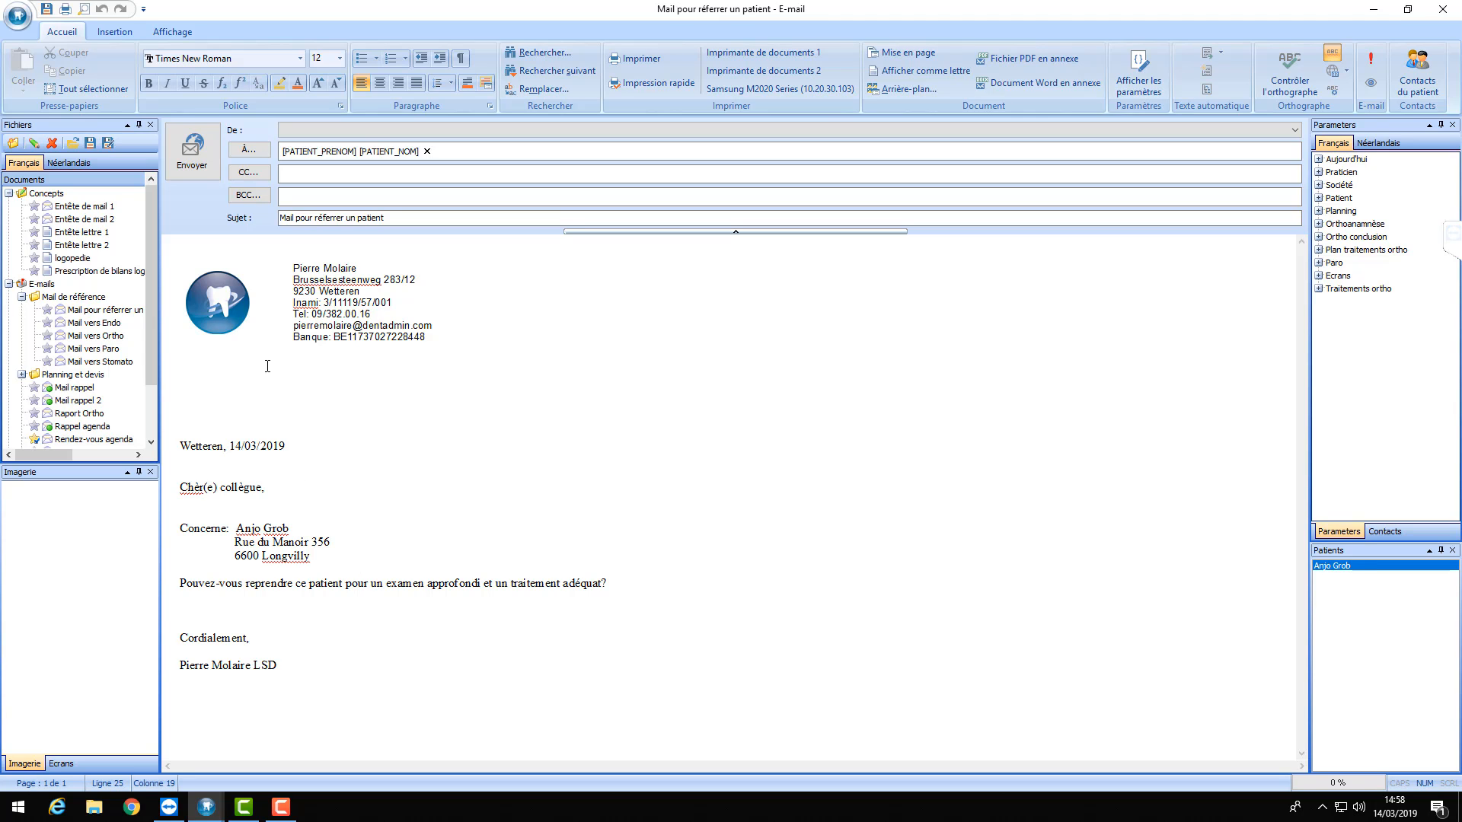
- Reopen the 'Lettre ortho pour dentiste' template from the Lettres folder
left_click(9, 284)
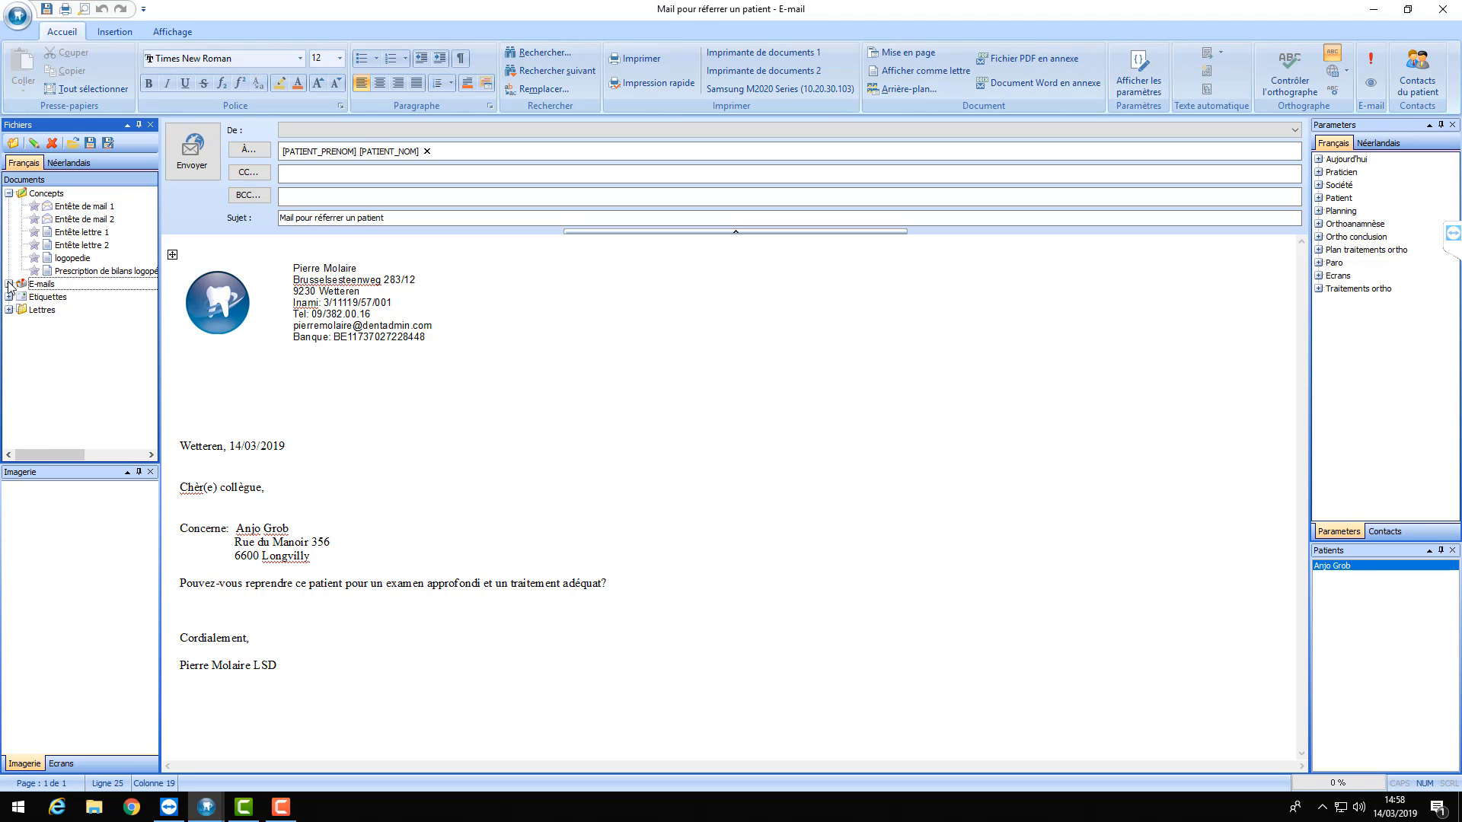
left_click(9, 310)
double_click(114, 377)
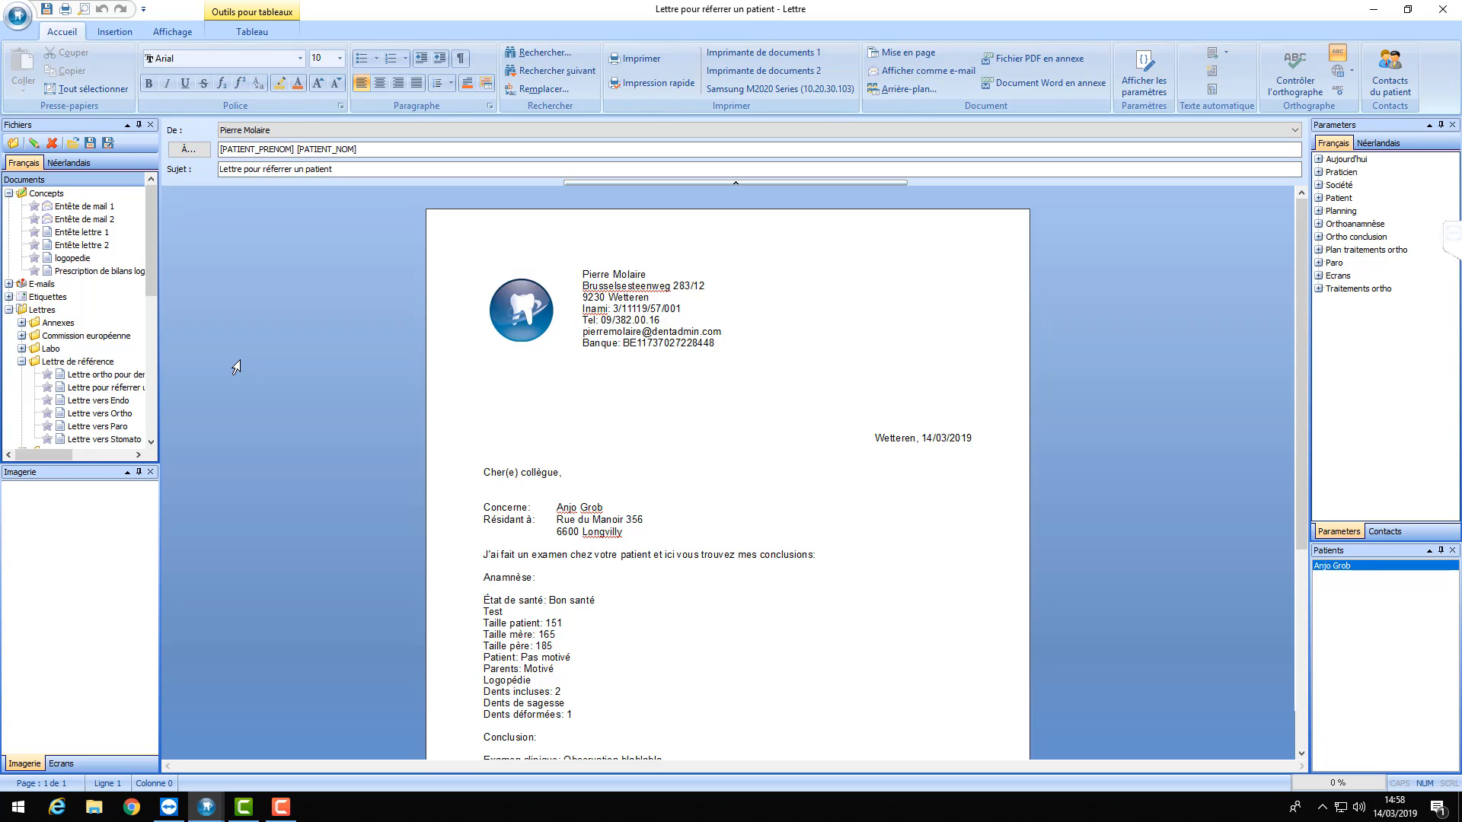
- Switch the letter to e-mail view with Afficher comme e-mail and look it over
left_click(938, 71)
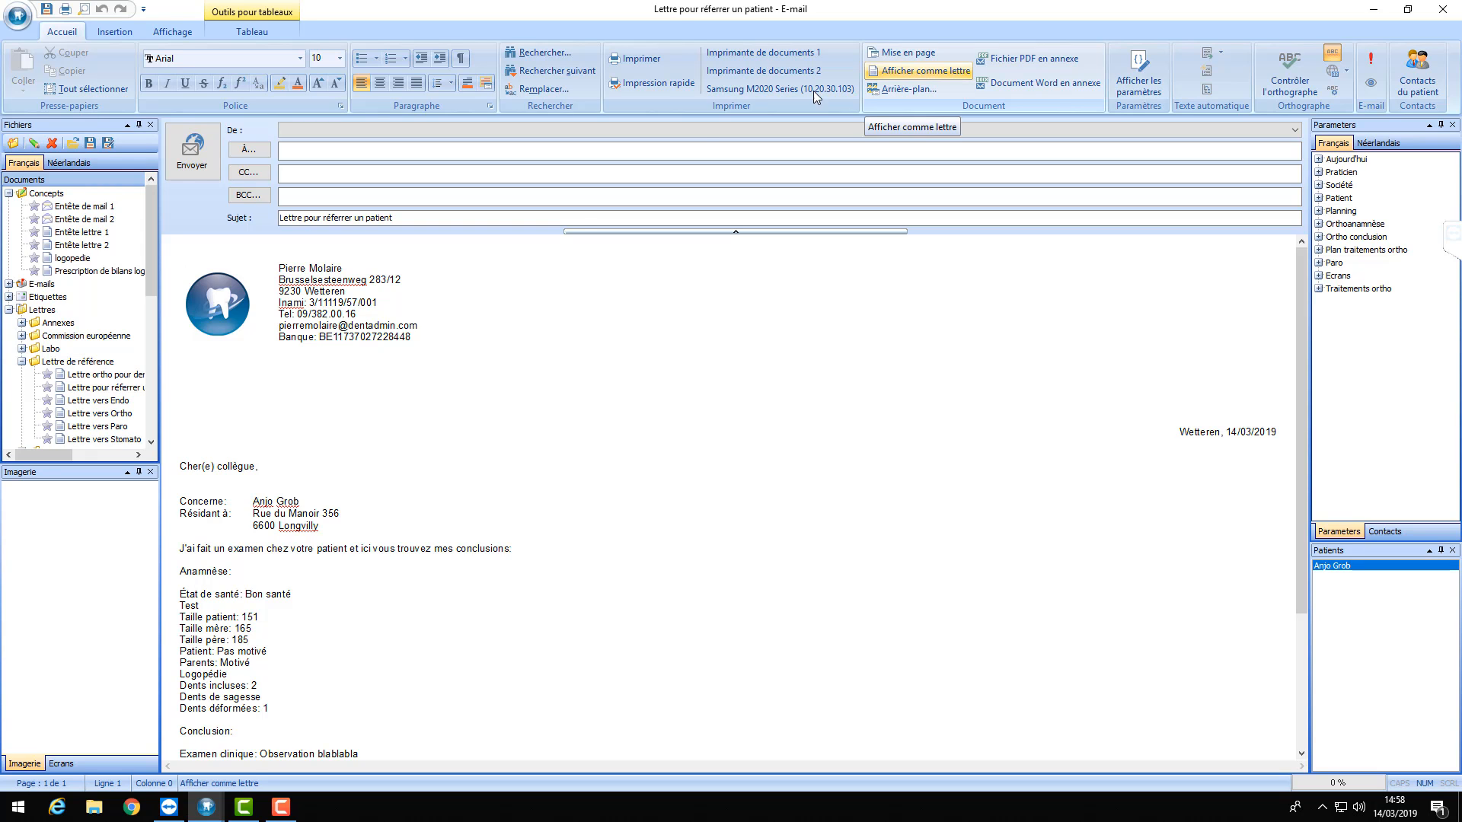
scroll(465, 314, "down", 4)
scroll(465, 314, "down", 1)
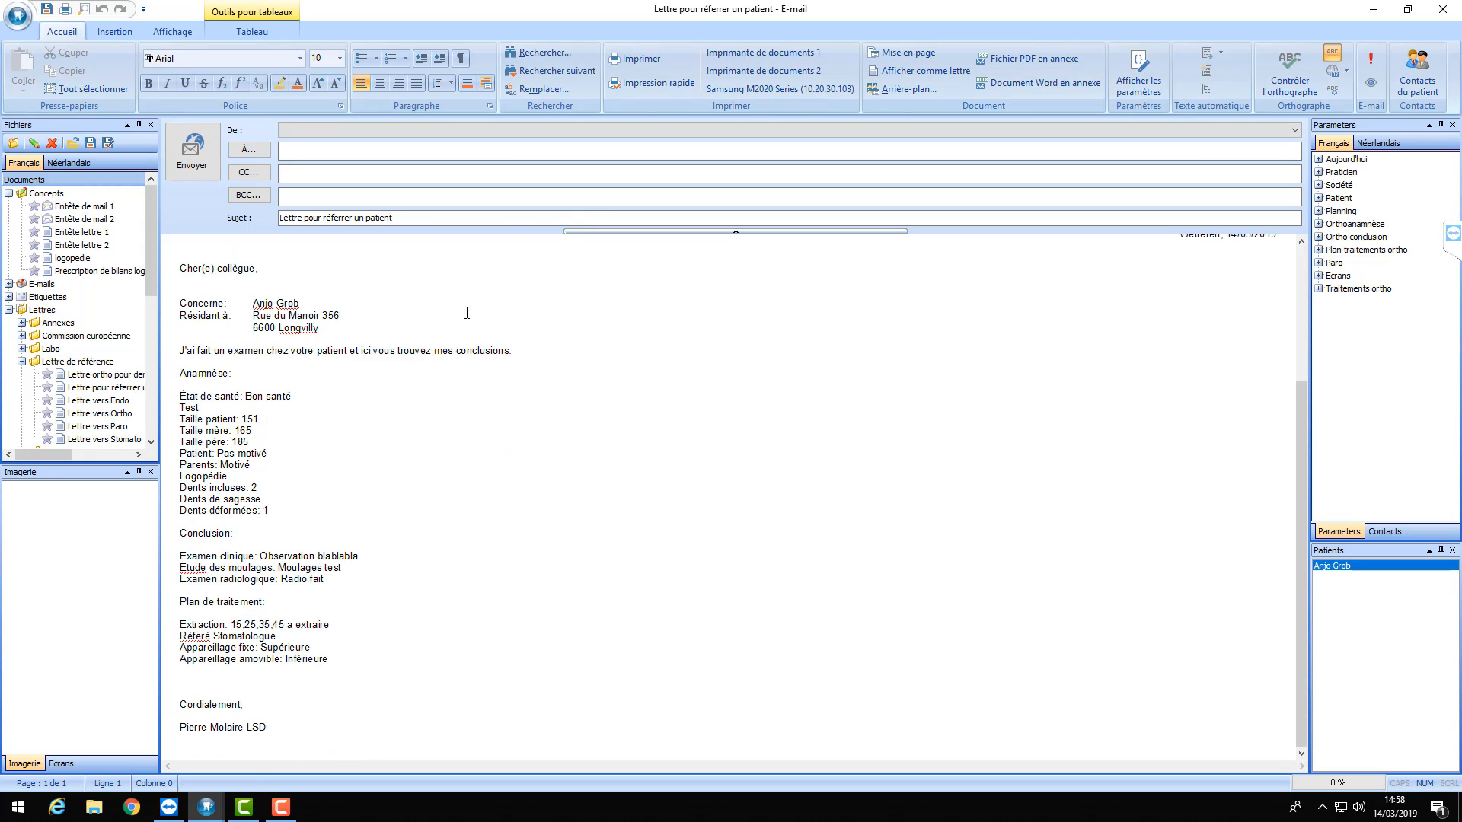
scroll(467, 451, "up", 4)
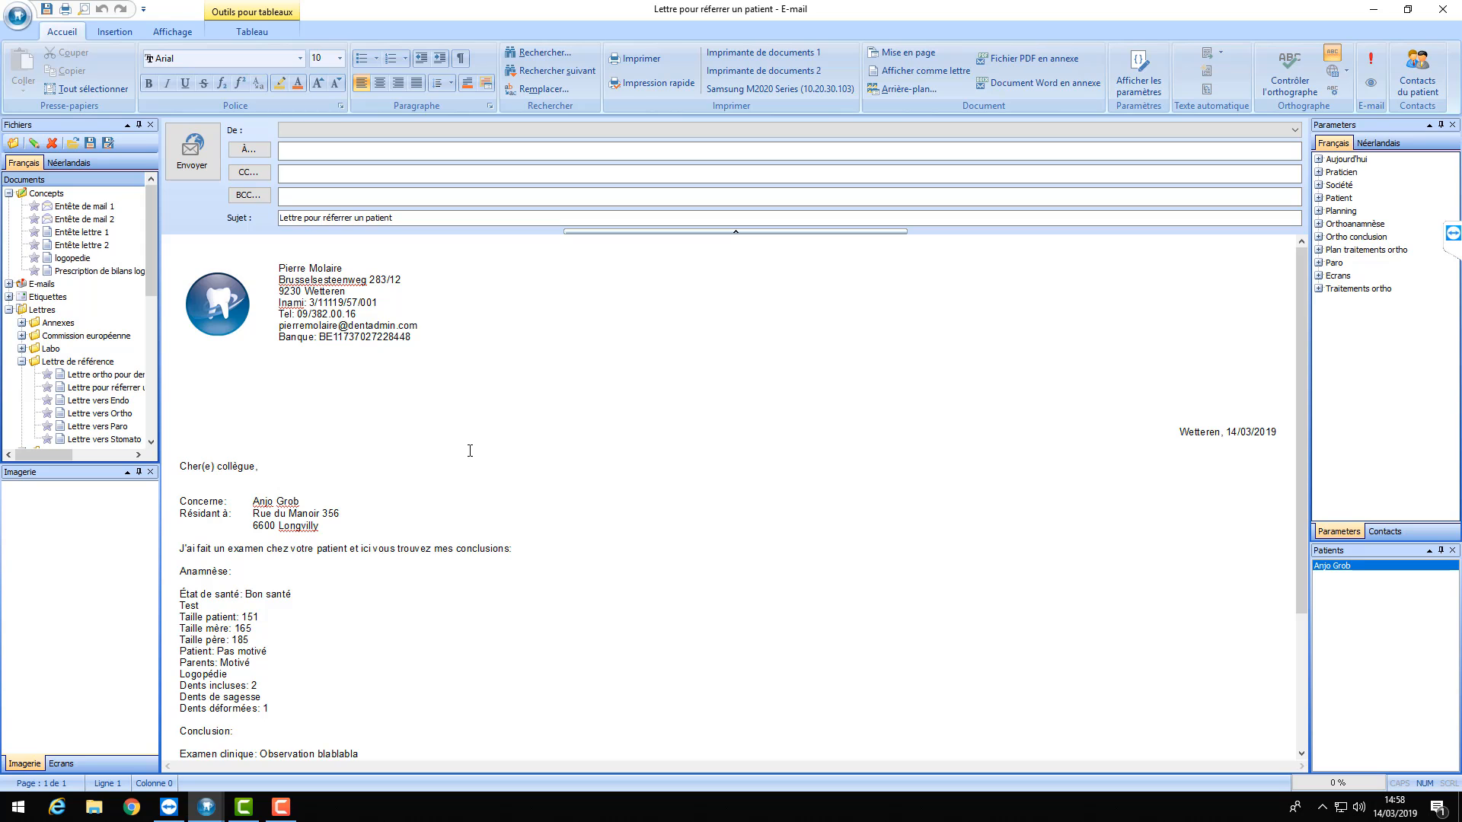
scroll(471, 372, "down", 2)
scroll(470, 372, "down", 2)
scroll(470, 370, "up", 2)
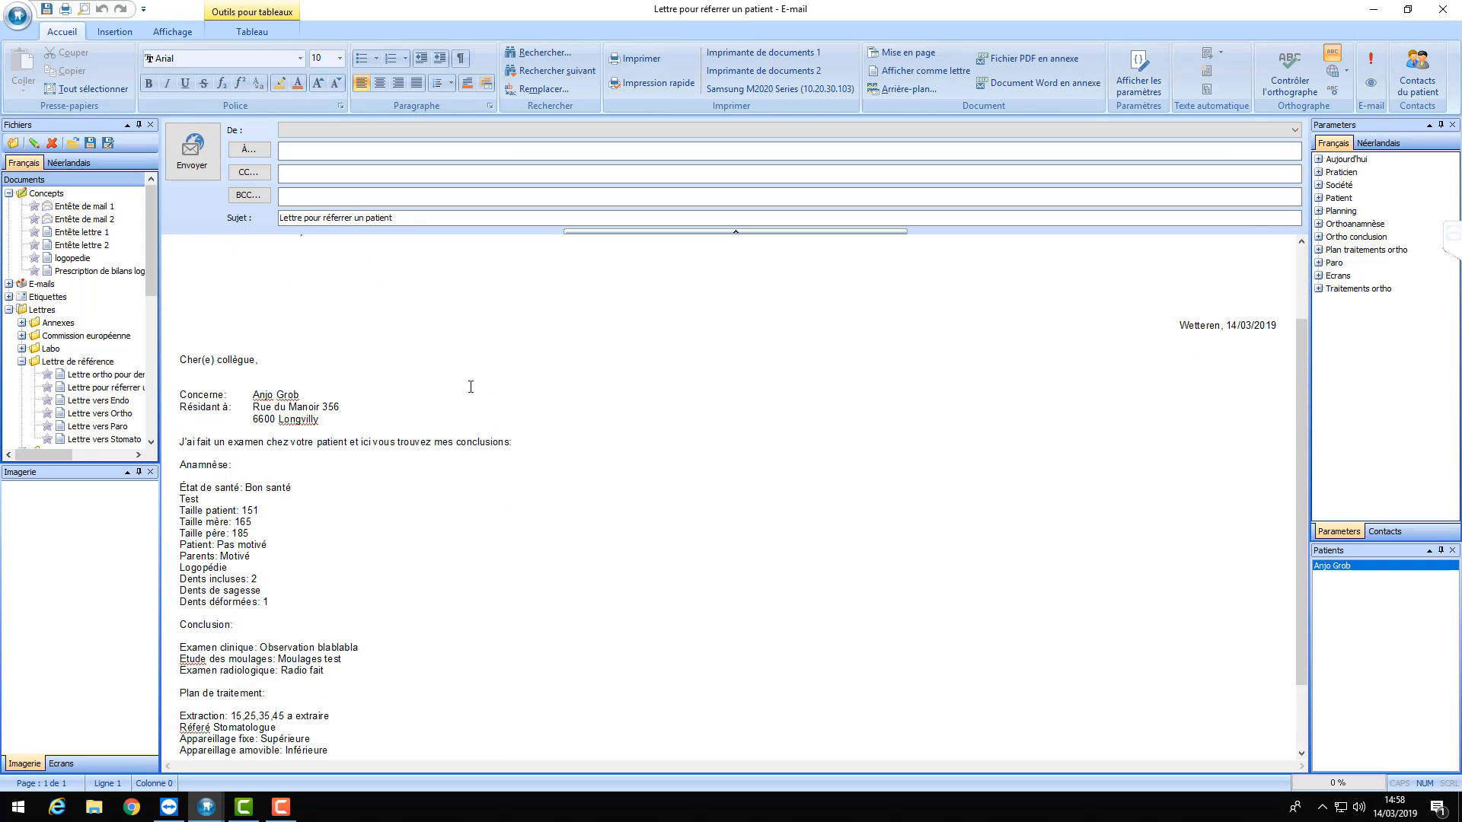
scroll(480, 367, "down", 2)
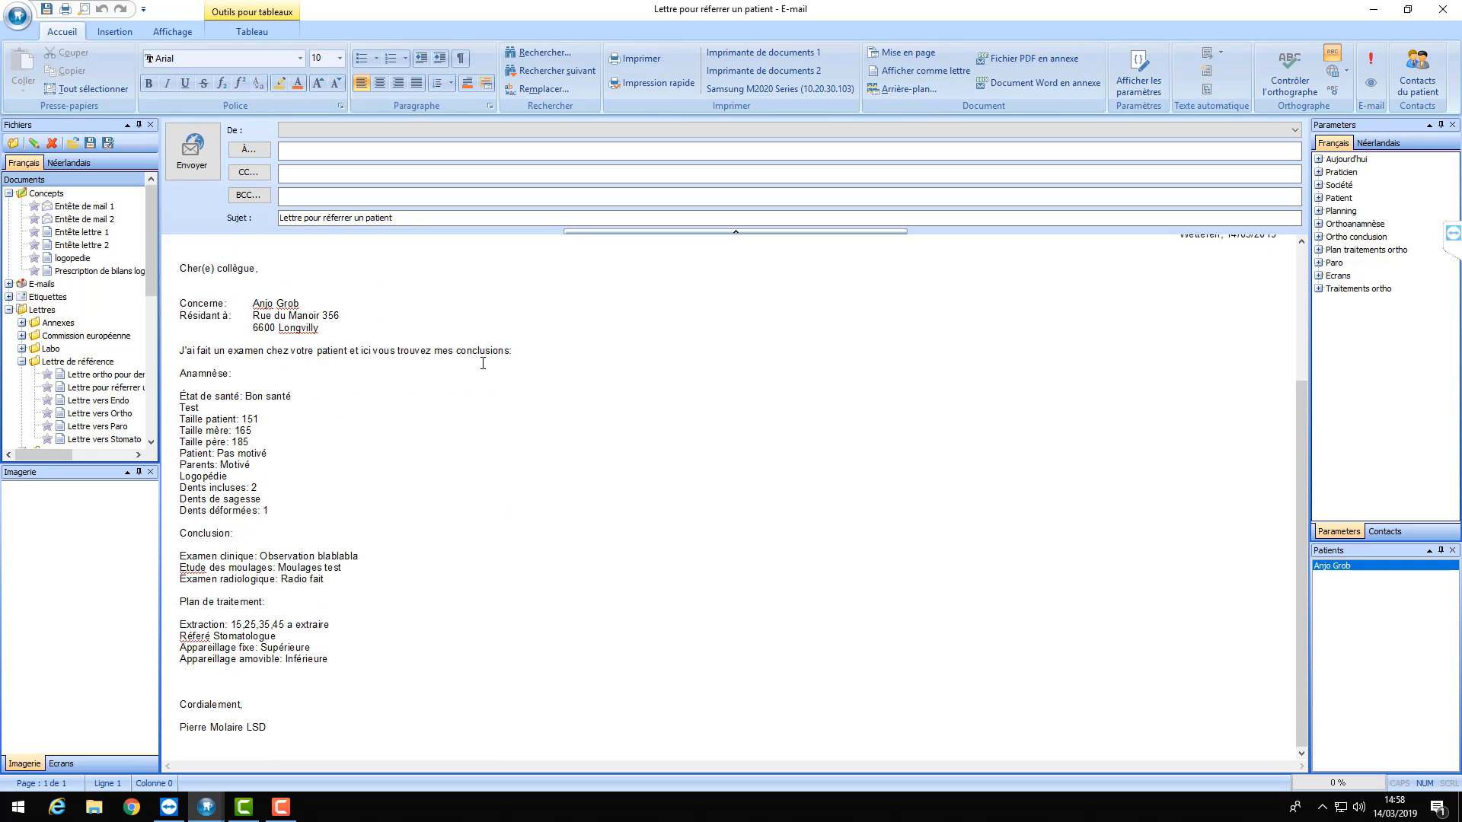
- Toggle Afficher les paramètres to check the placeholders, then show the filled-in values again
left_click(1139, 83)
scroll(643, 353, "down", 1)
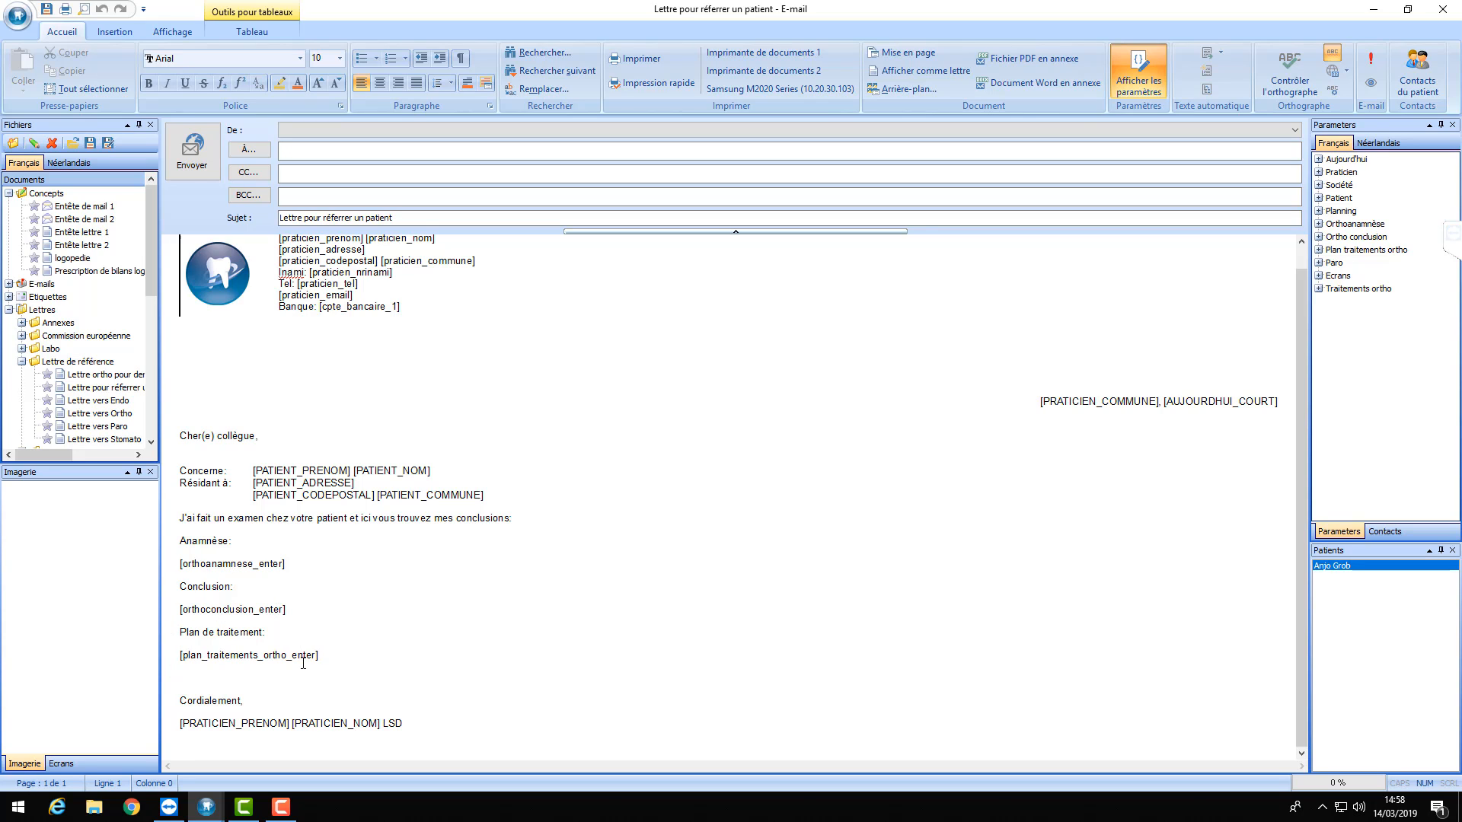
left_click(1148, 67)
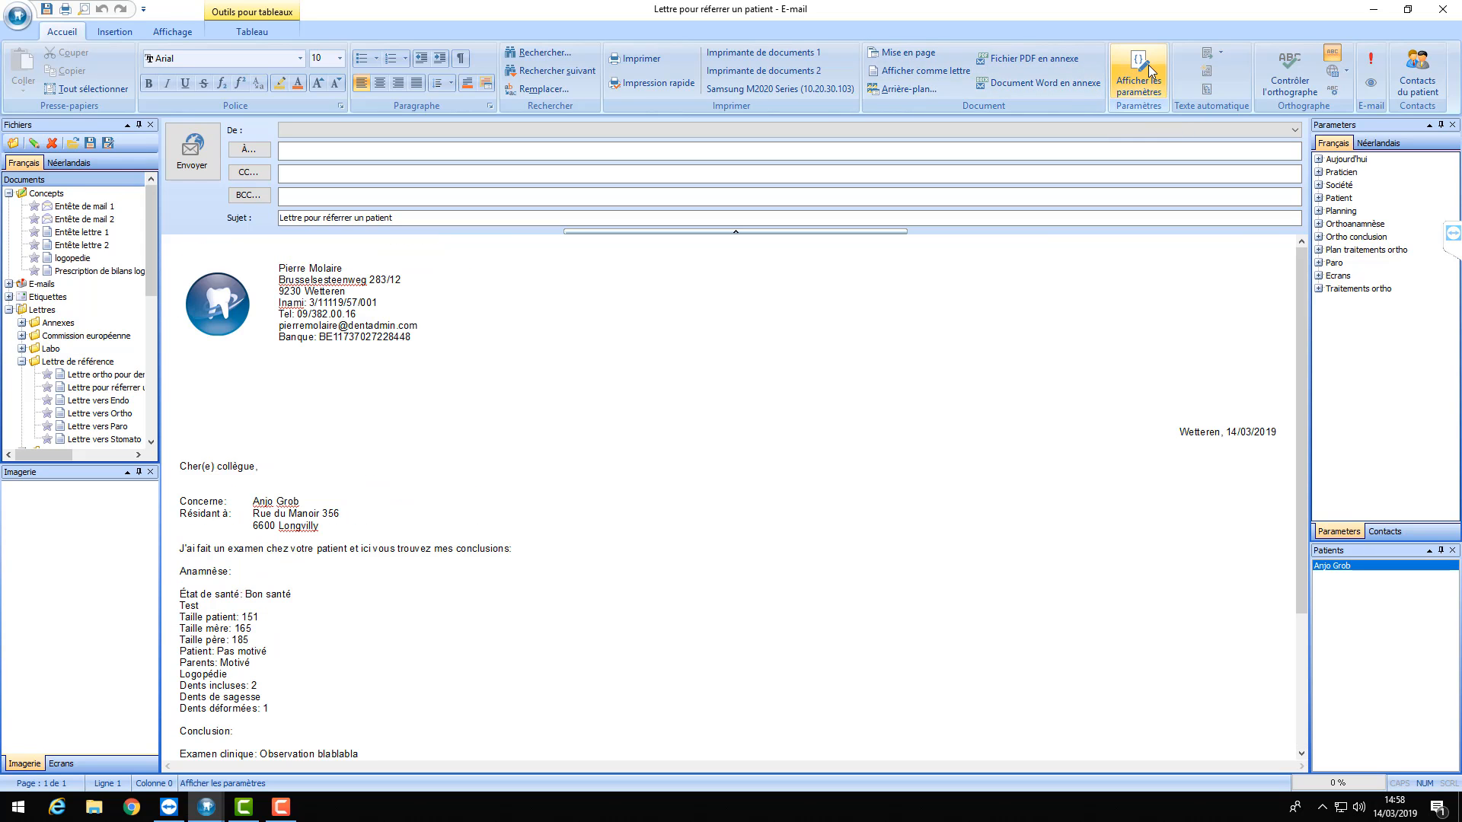
scroll(675, 389, "down", 5)
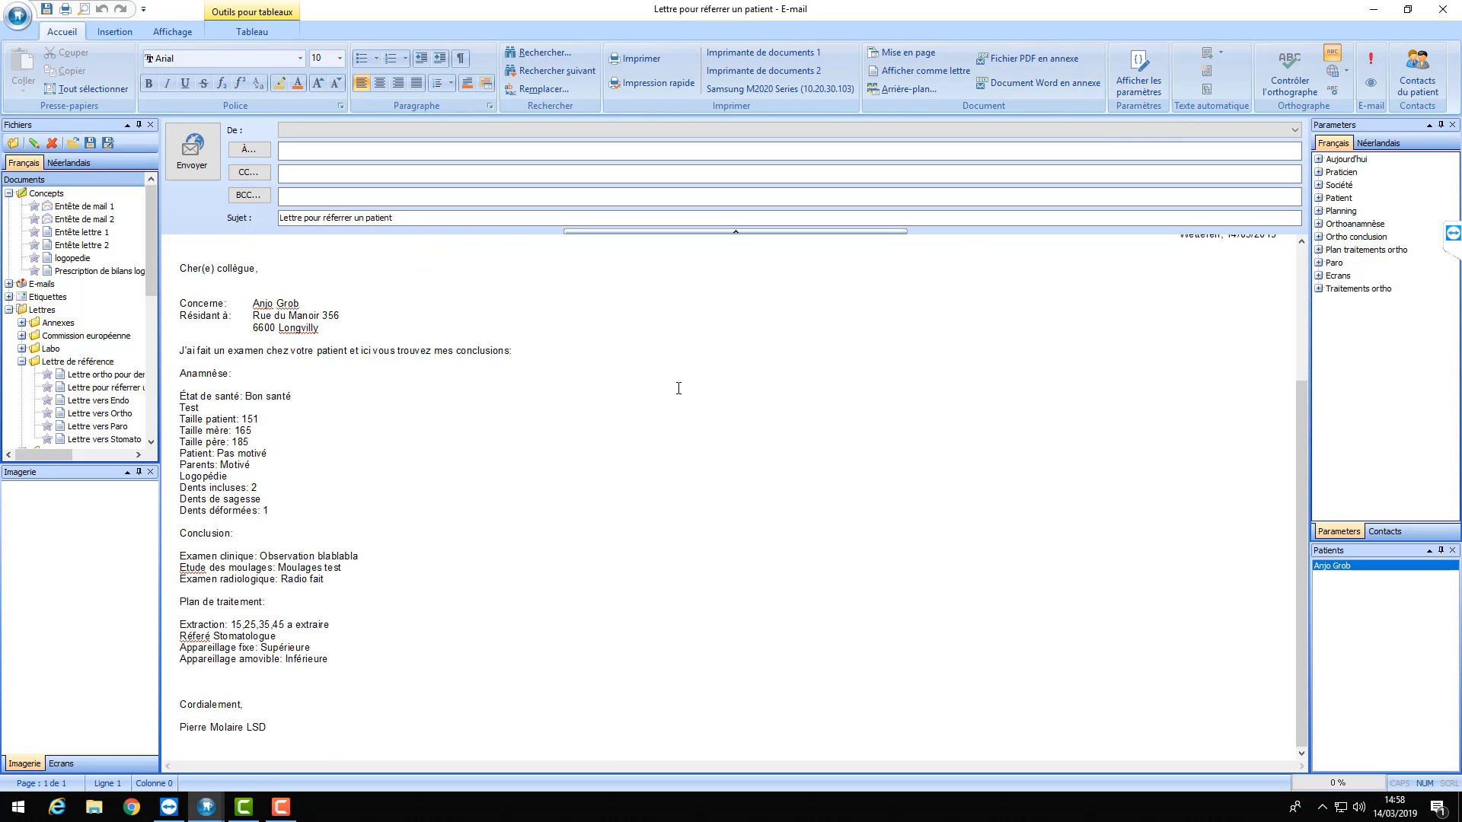
scroll(679, 391, "up", 5)
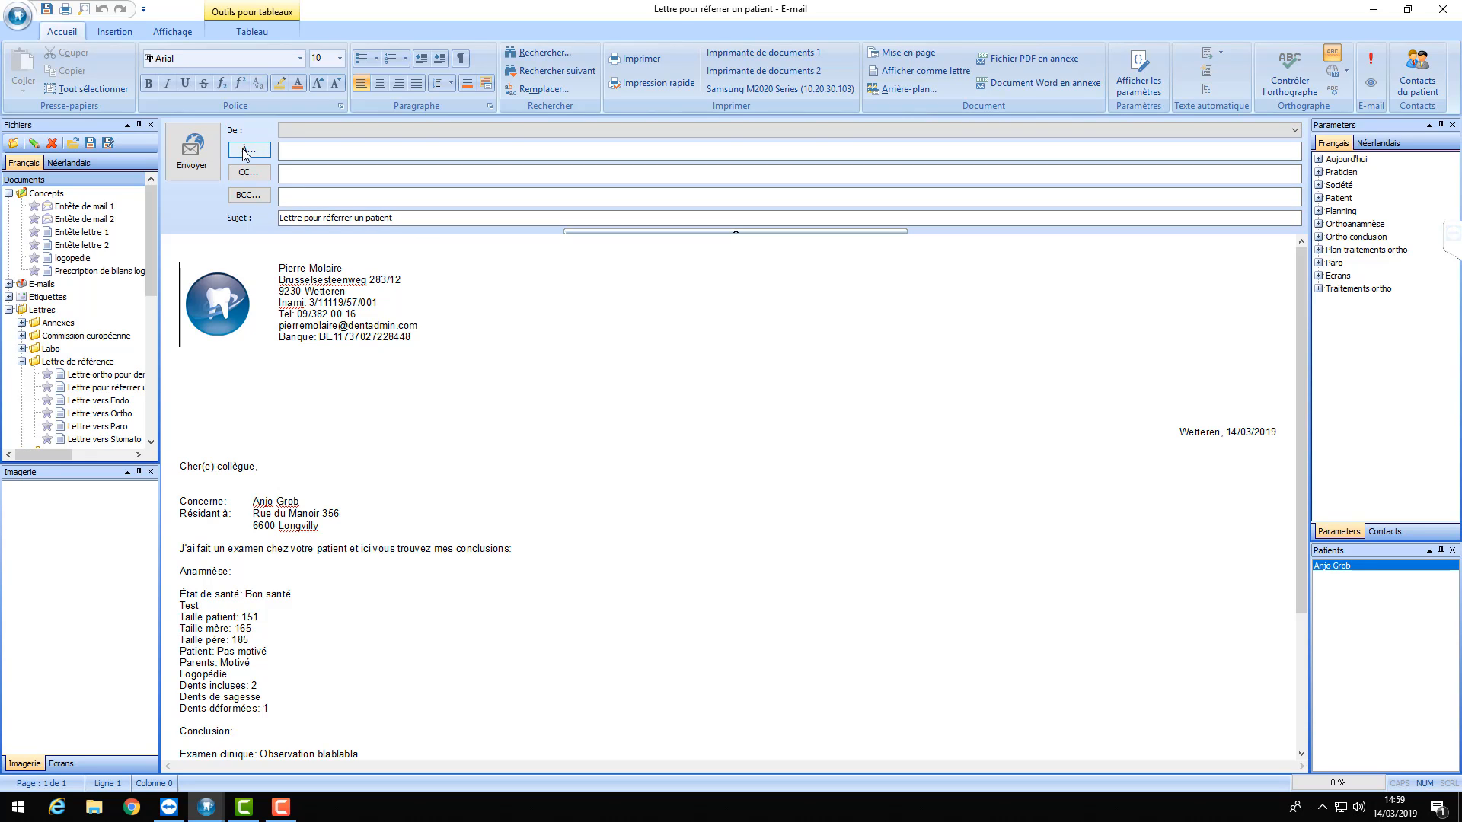
left_click(327, 149)
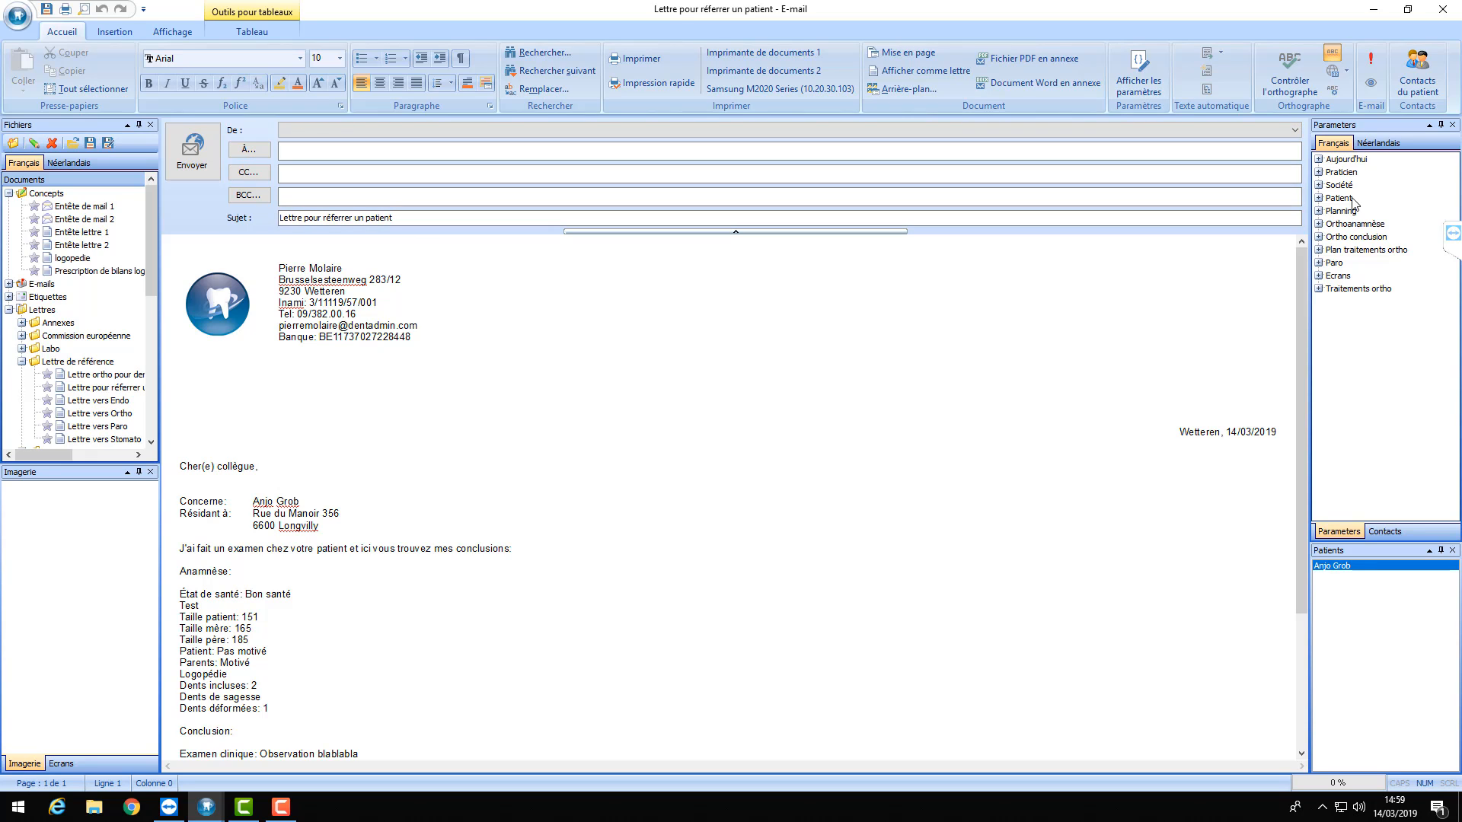
left_click(1318, 198)
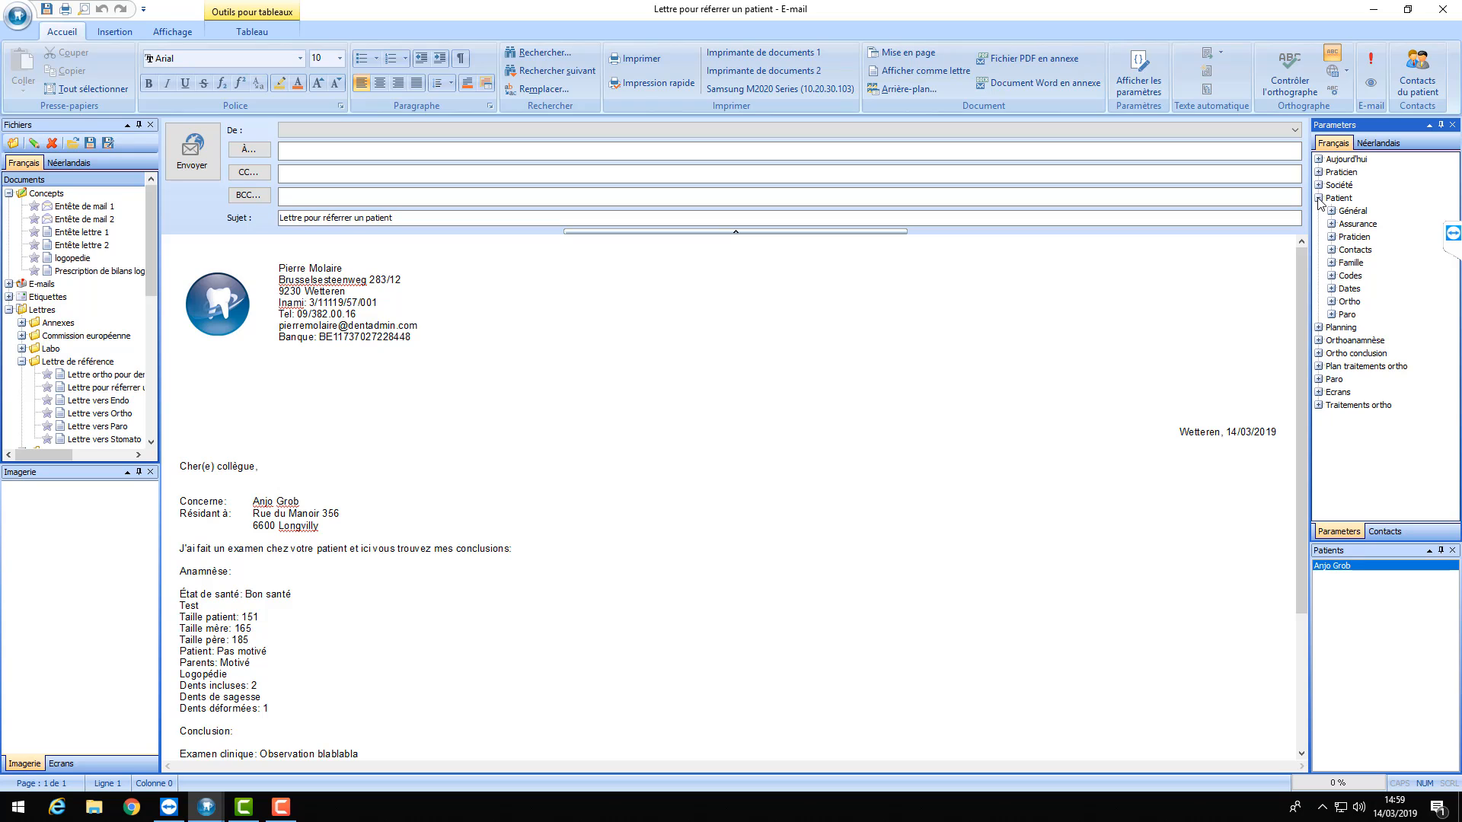
left_click(1331, 250)
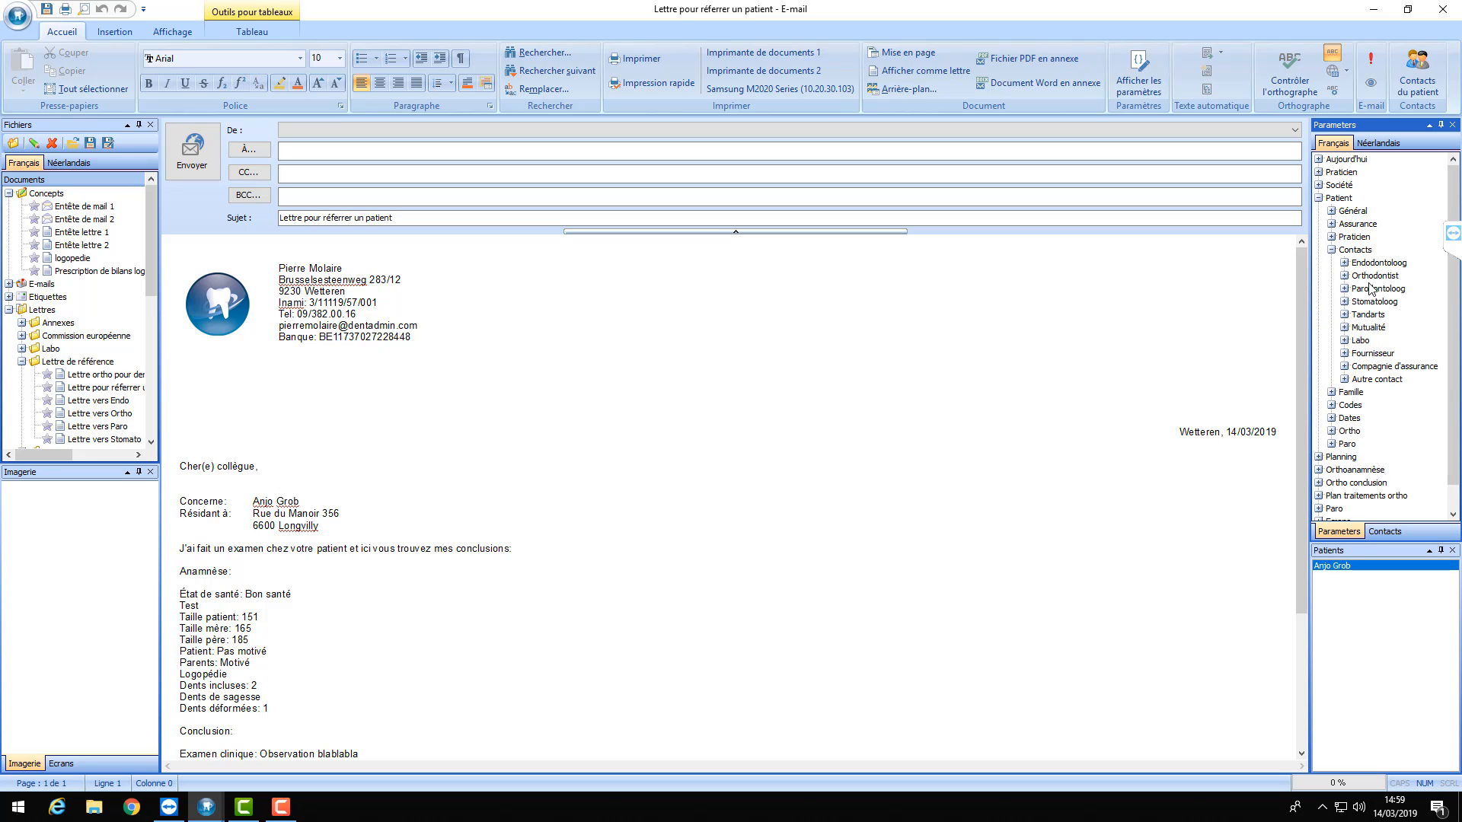
left_click(1331, 249)
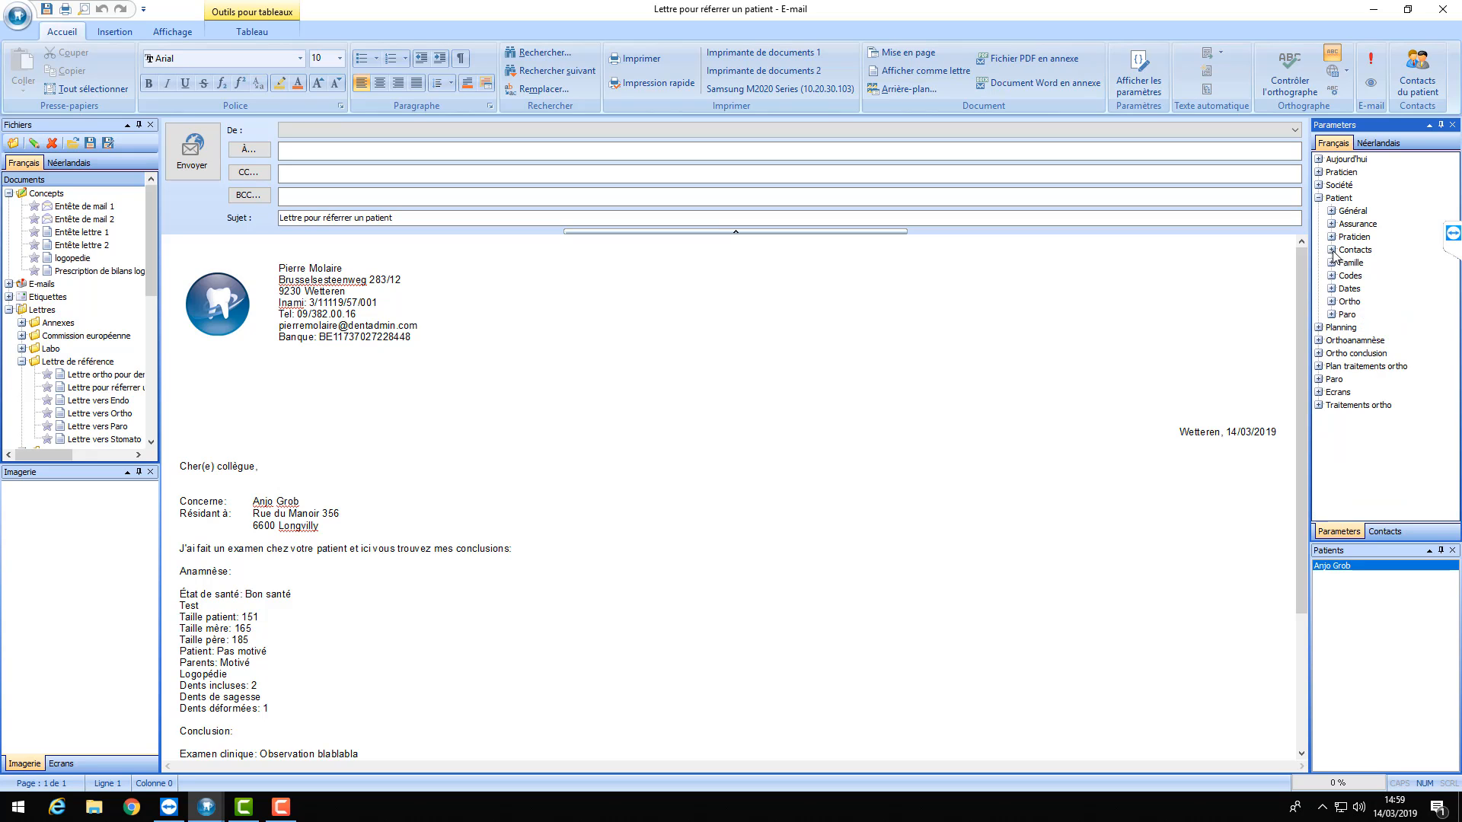
left_click(1319, 199)
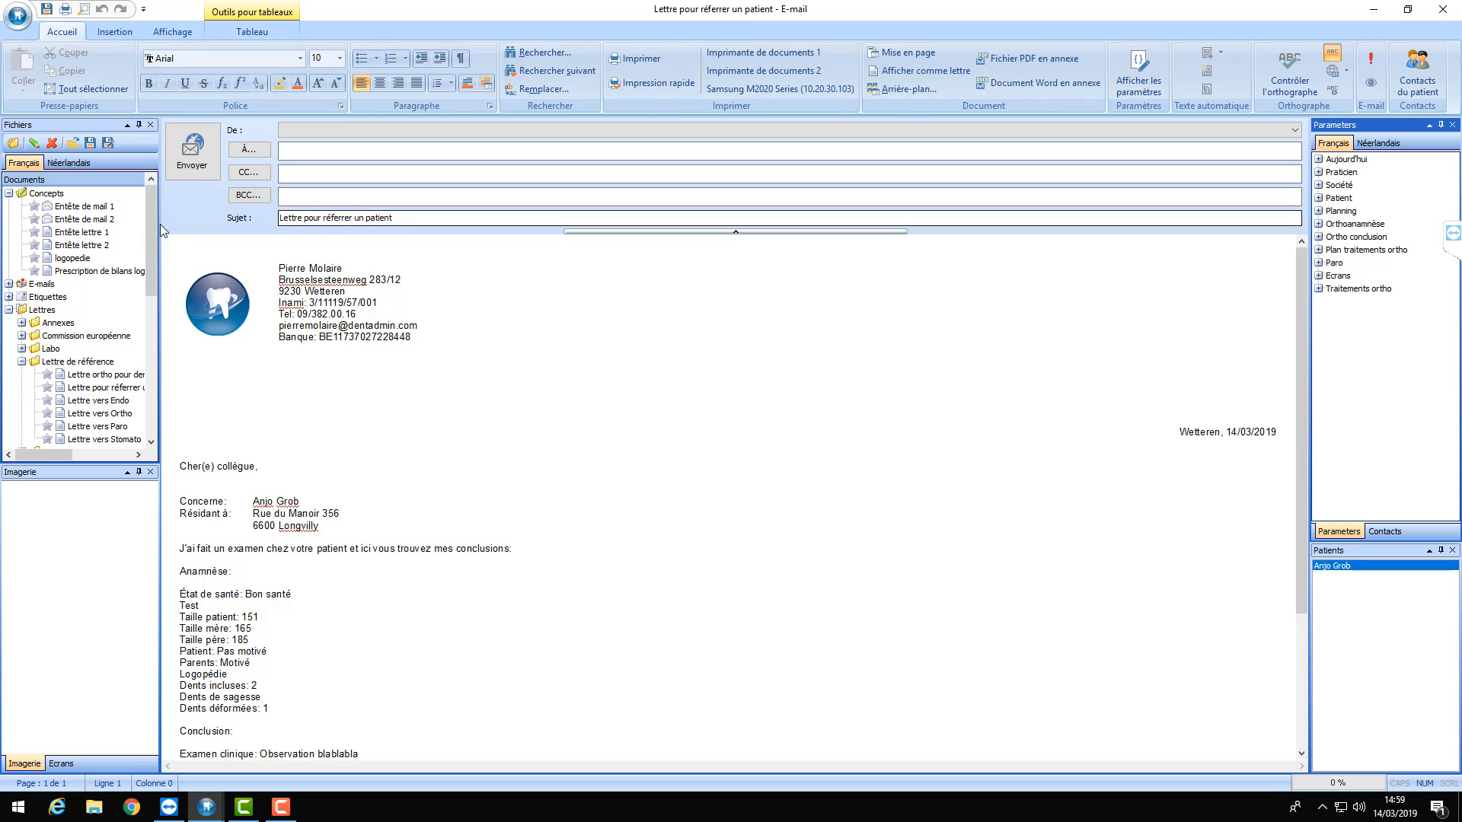
- Save as a new template, choosing E-mails > Mail de référence as the location
left_click(110, 143)
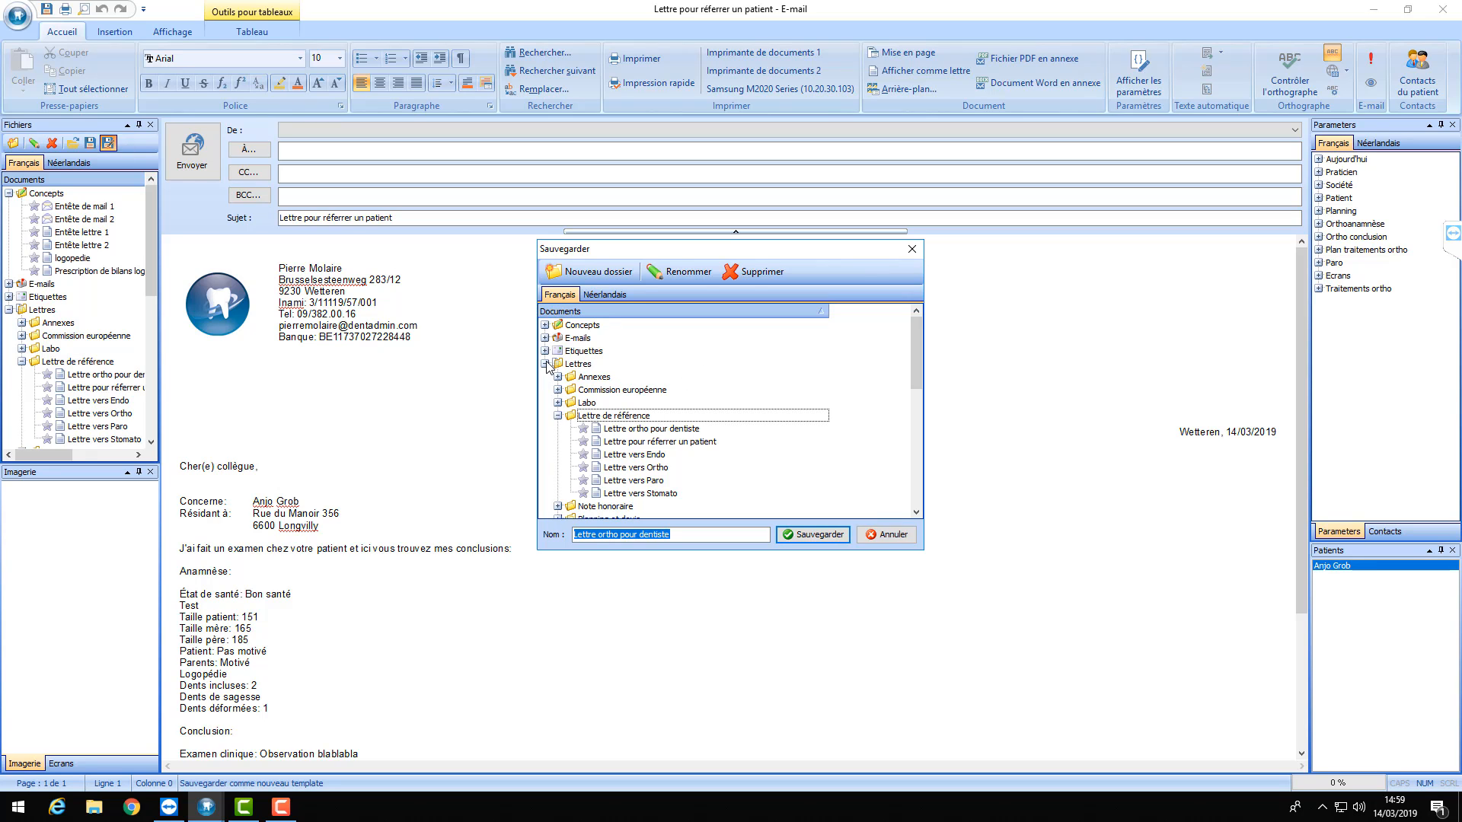
left_click(583, 376)
left_click(545, 364)
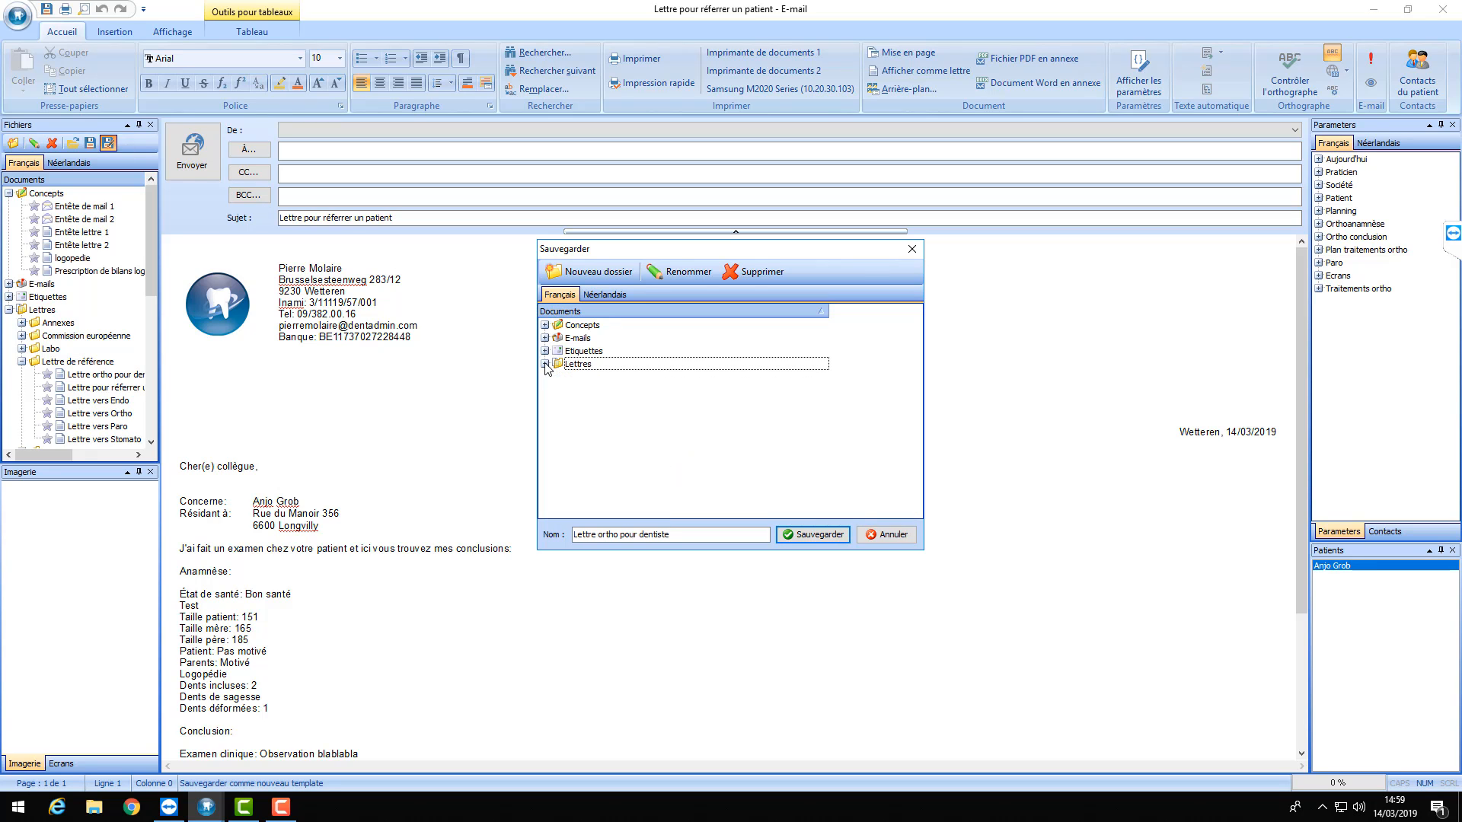
left_click(545, 338)
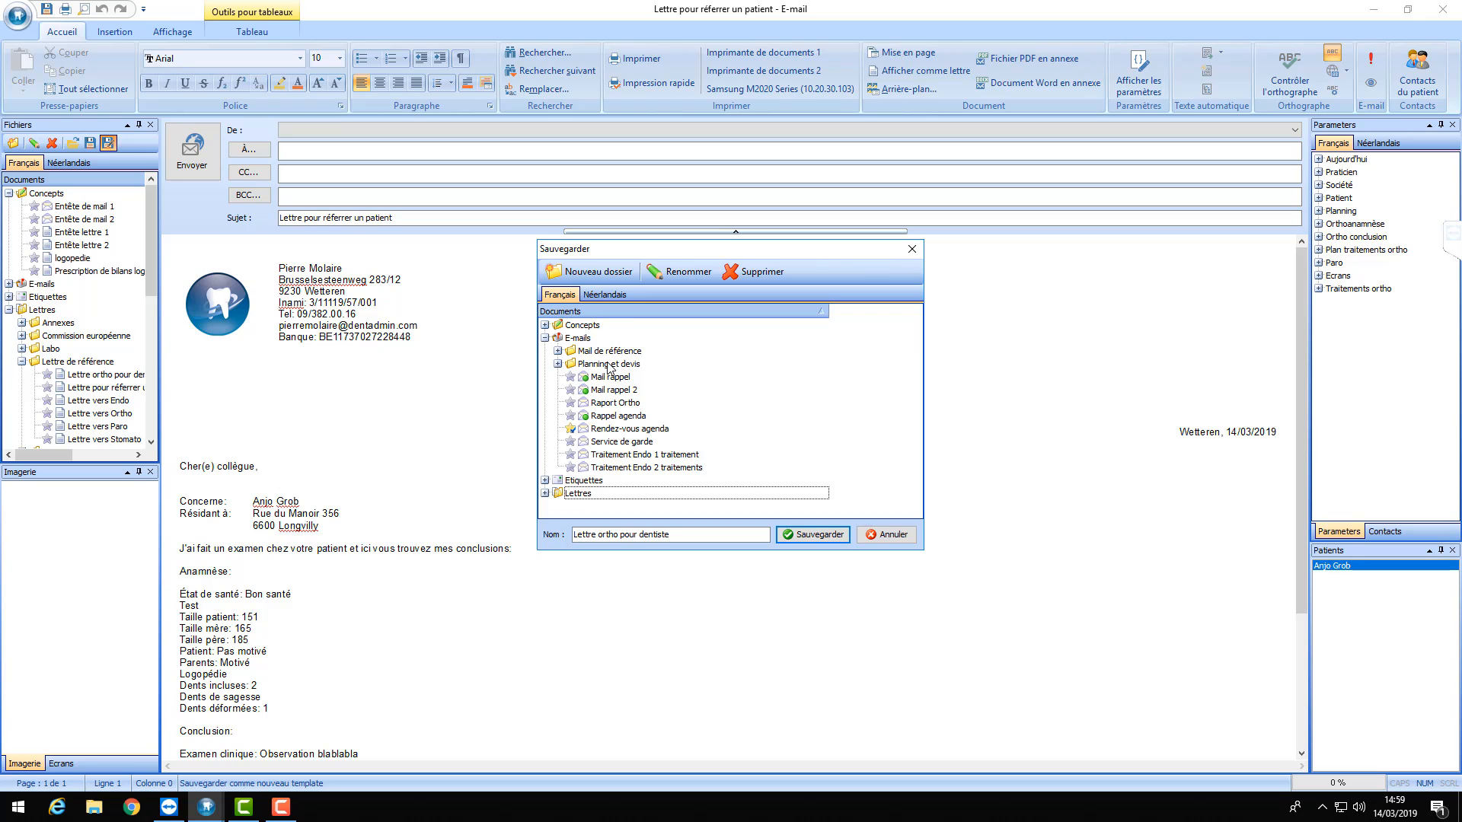
left_click(566, 353)
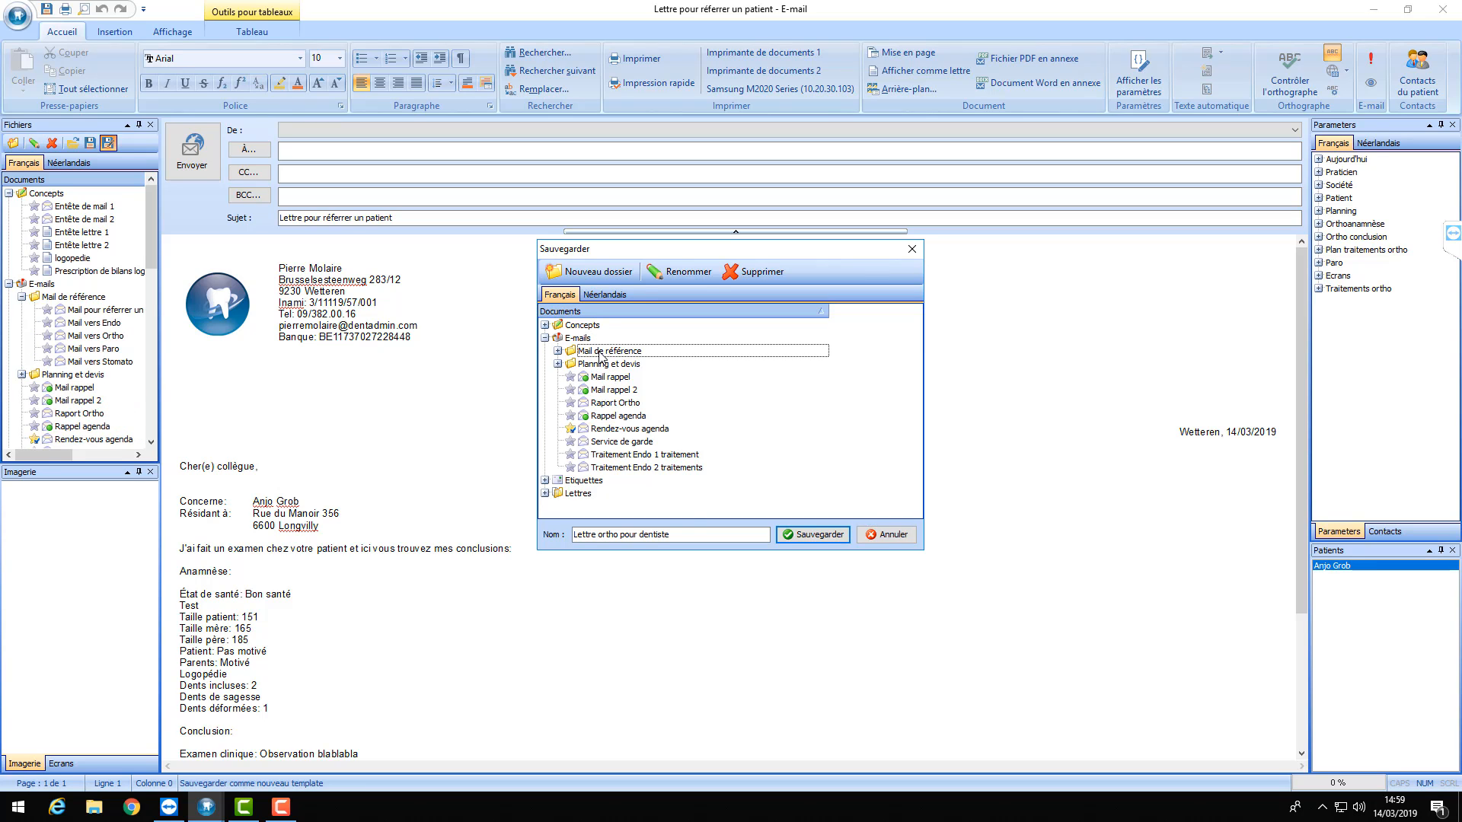
left_click(687, 534)
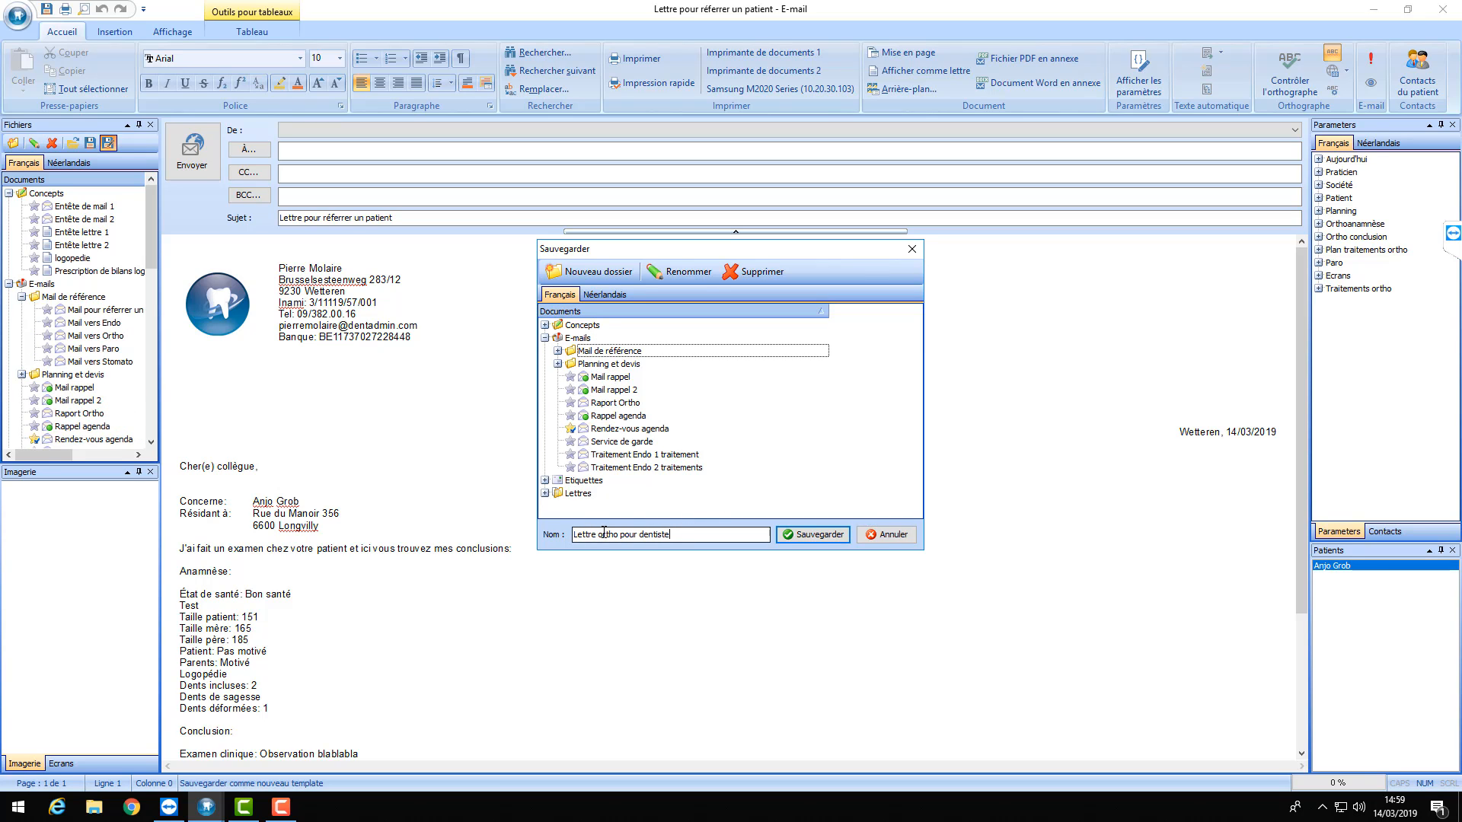
- Name it 'Mail ortho pour dentiste', save, check the new template, and close the editor
left_click_drag(597, 534, 542, 539)
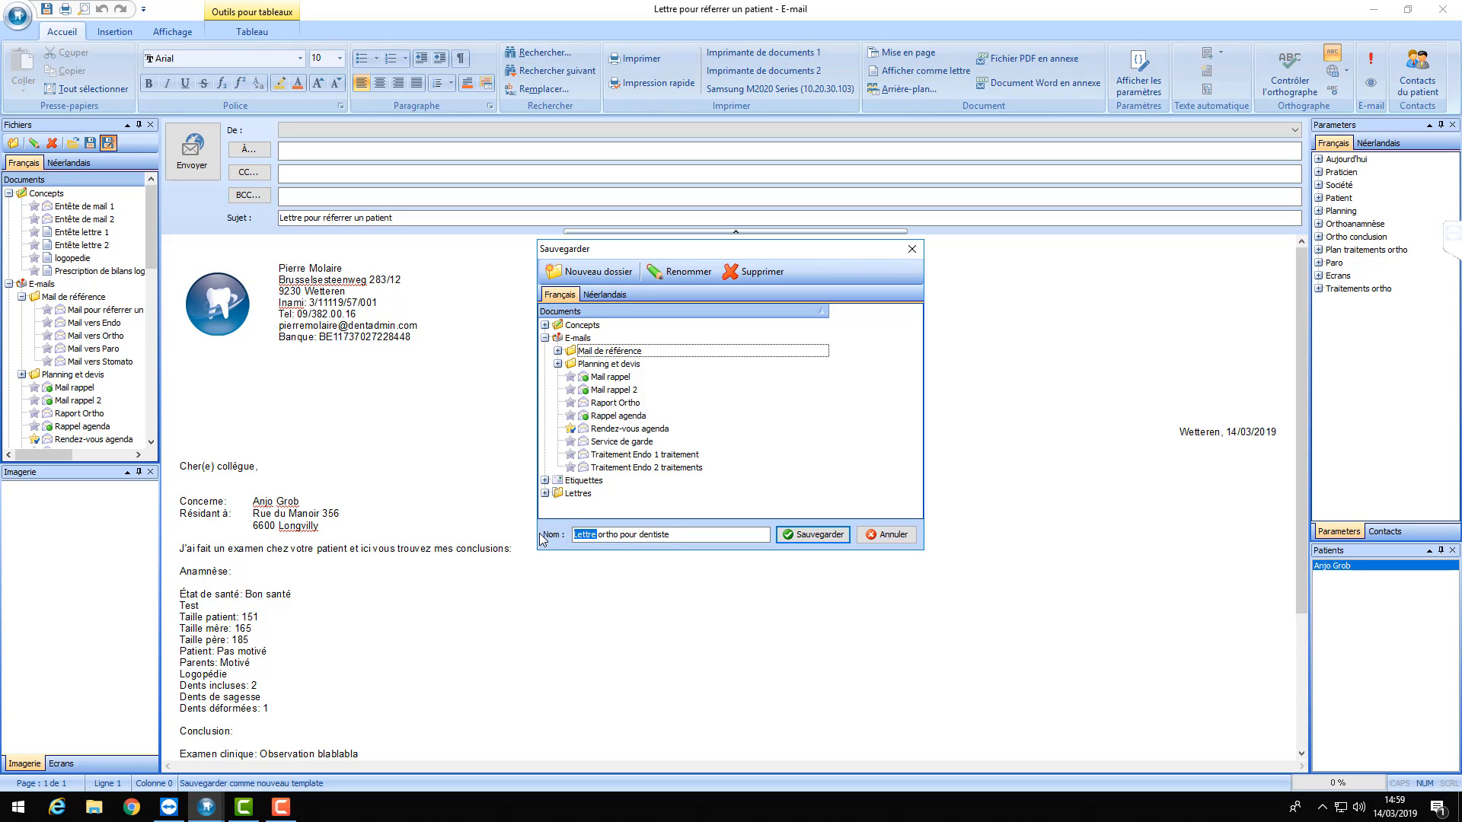
type("Mail")
left_click(815, 537)
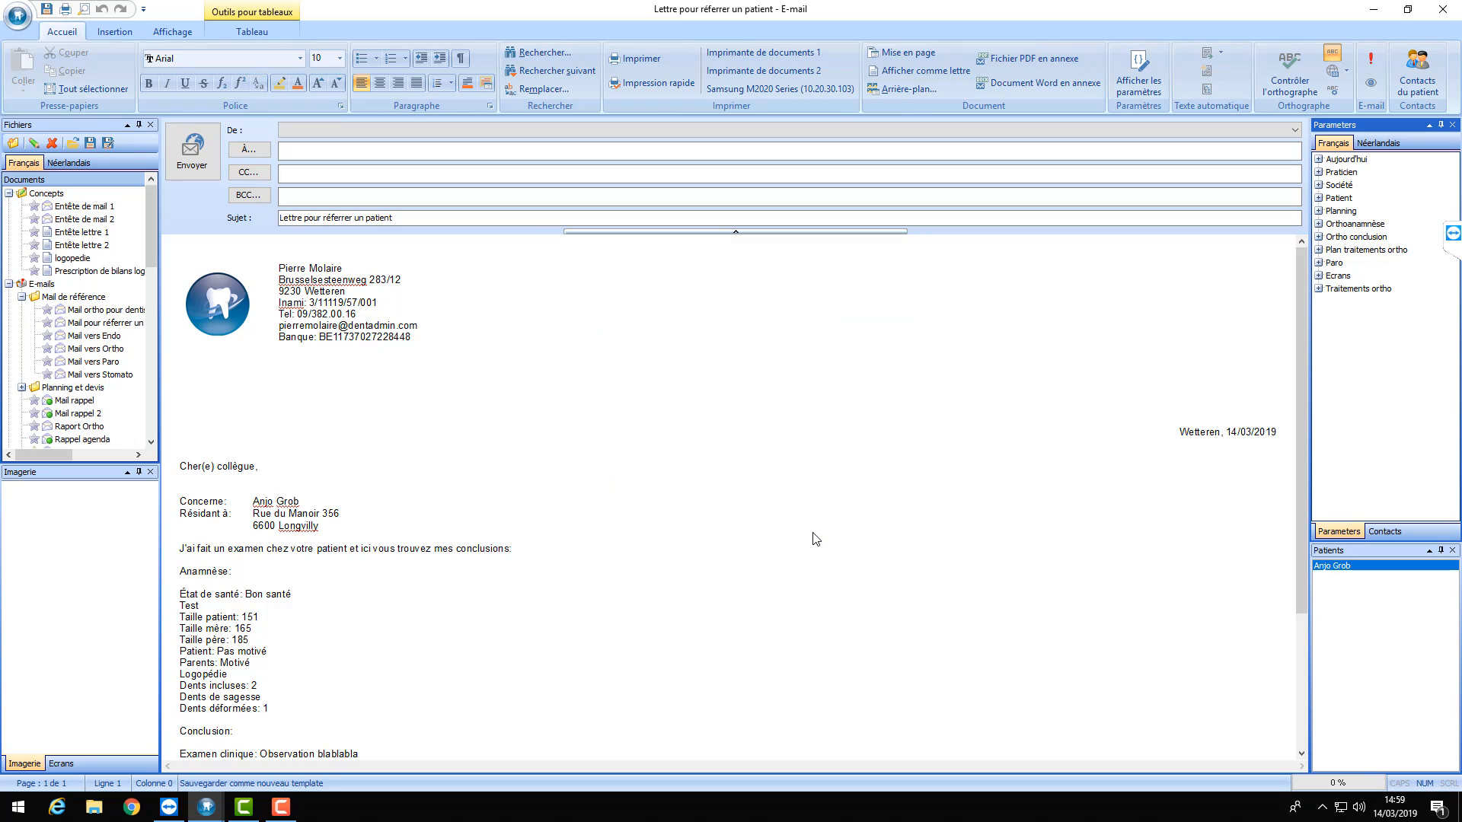
left_click(128, 314)
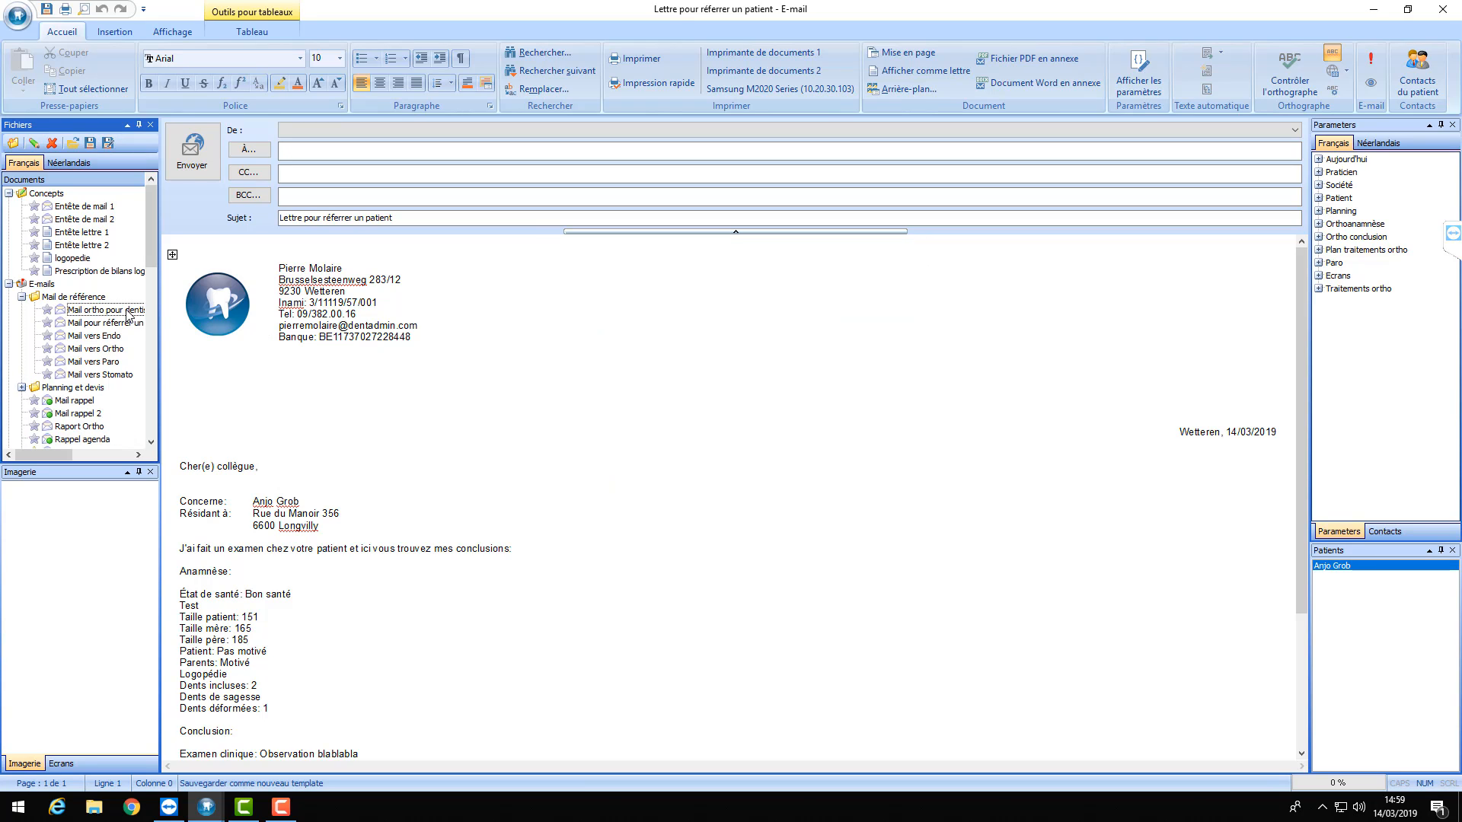
left_click(1443, 13)
- Discard the letter changes, review the patient's linked contacts, then open the doctor contacts list
left_click(778, 459)
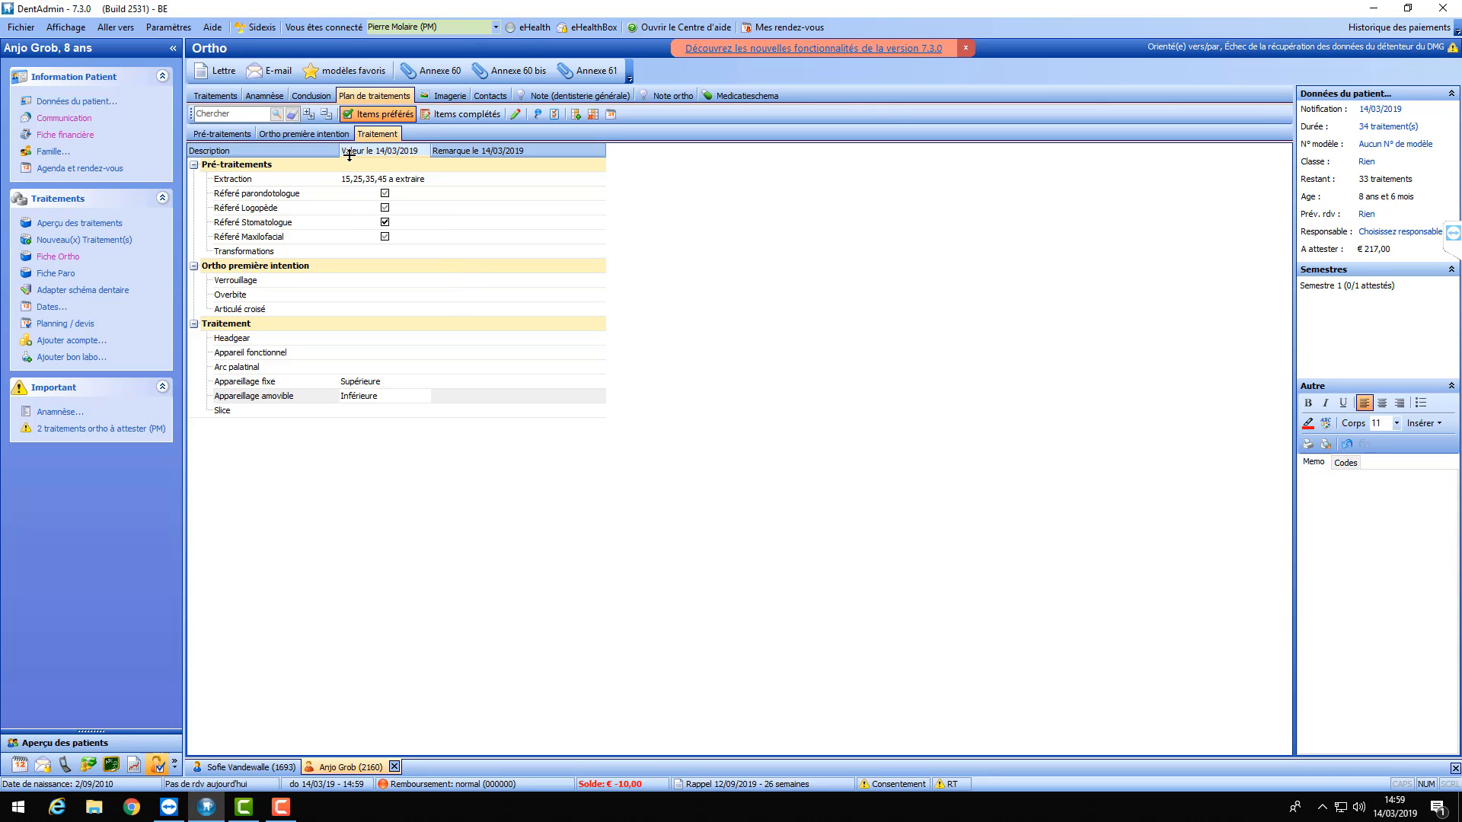
left_click(488, 97)
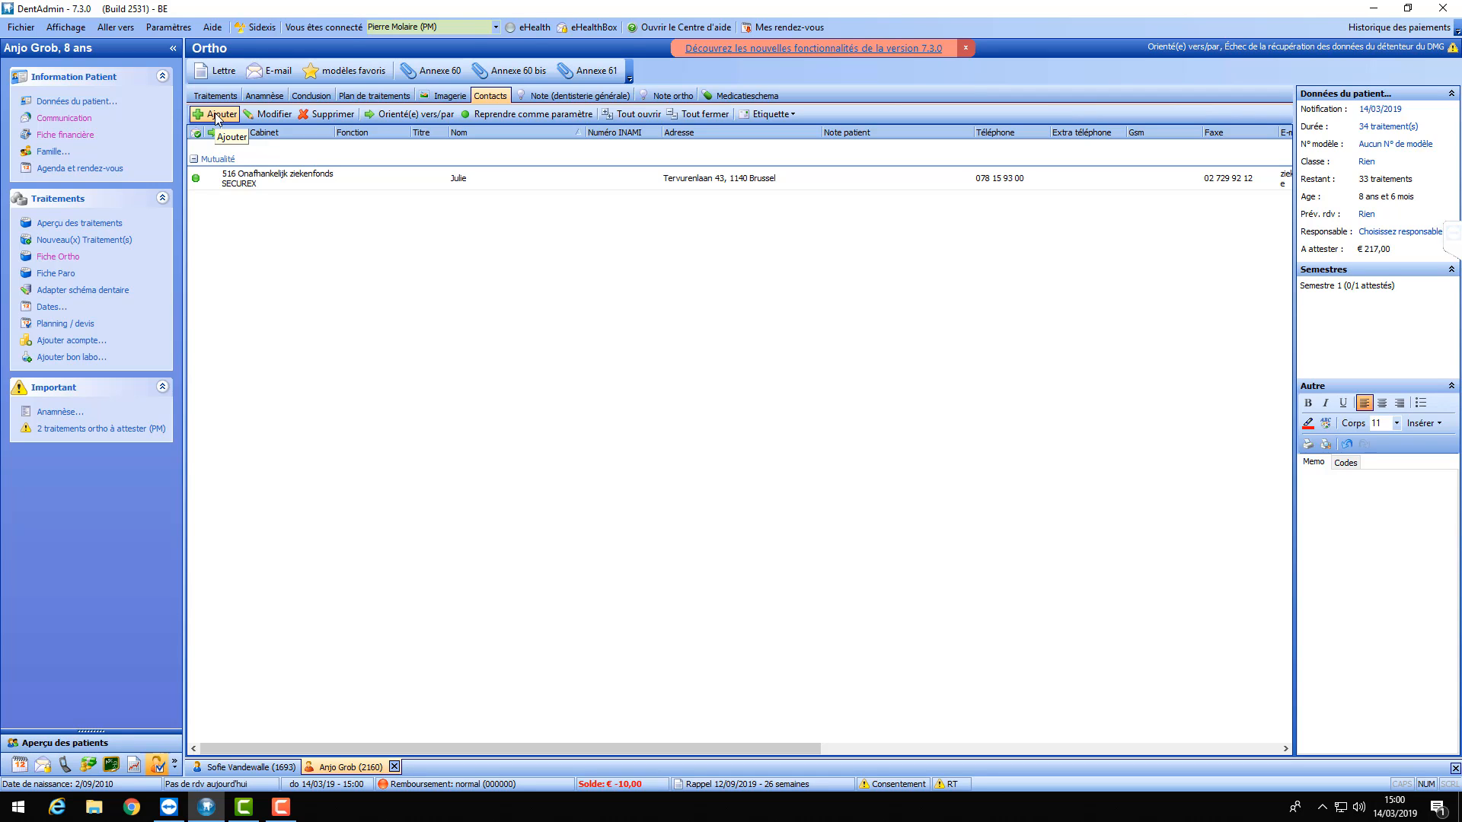
left_click(53, 100)
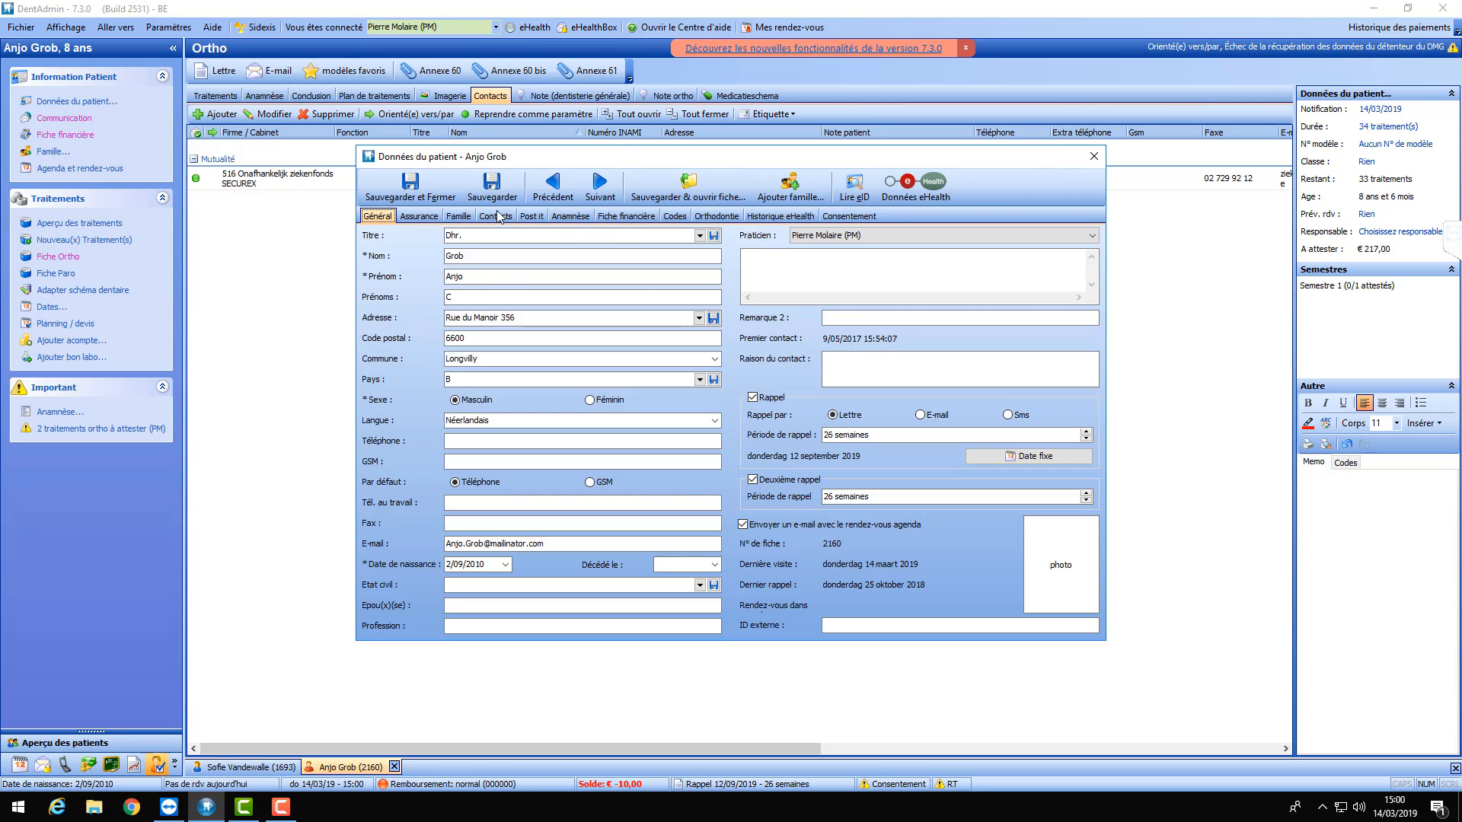
left_click(500, 217)
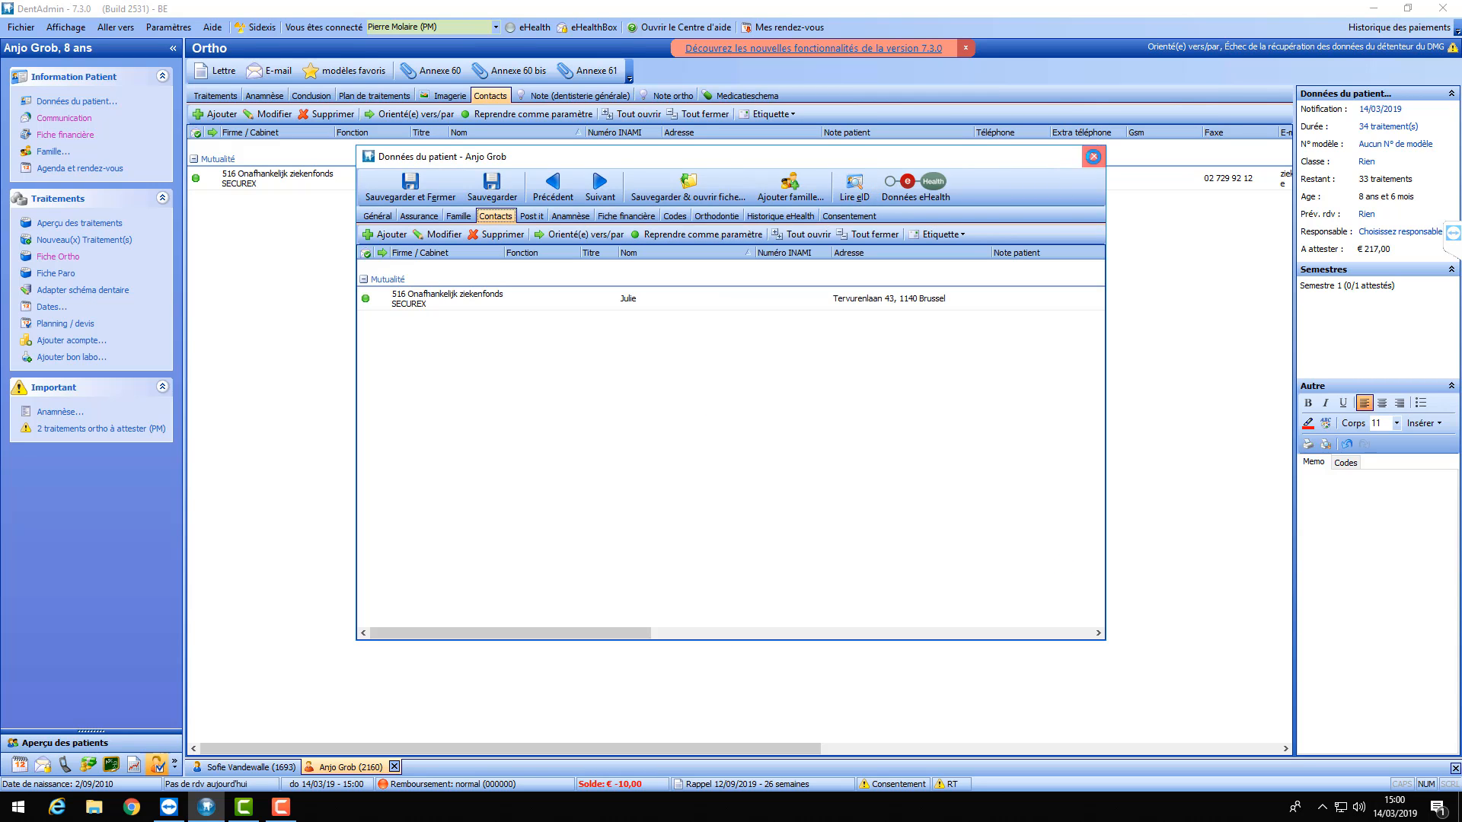
left_click(1094, 156)
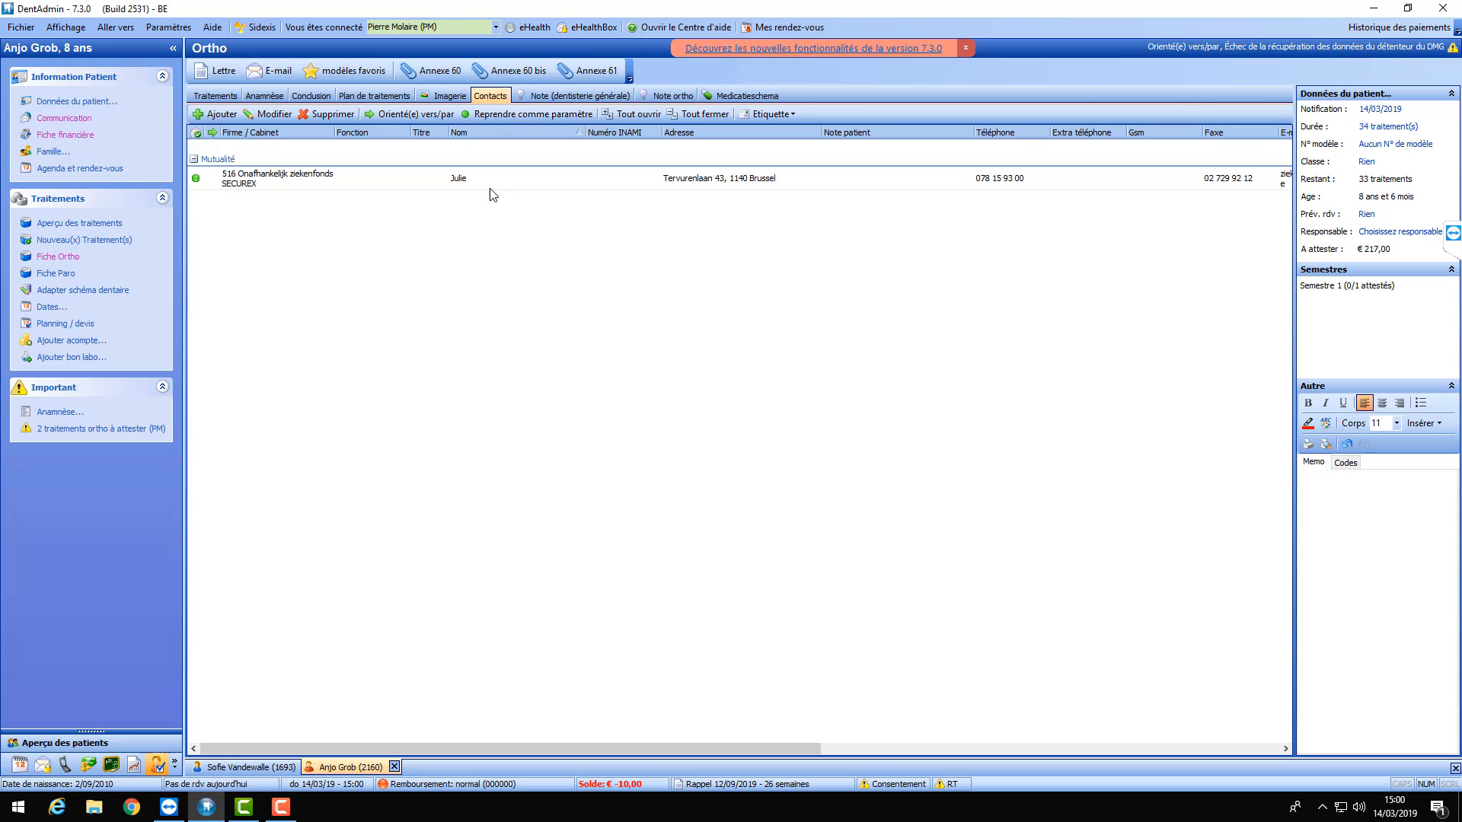
left_click(212, 116)
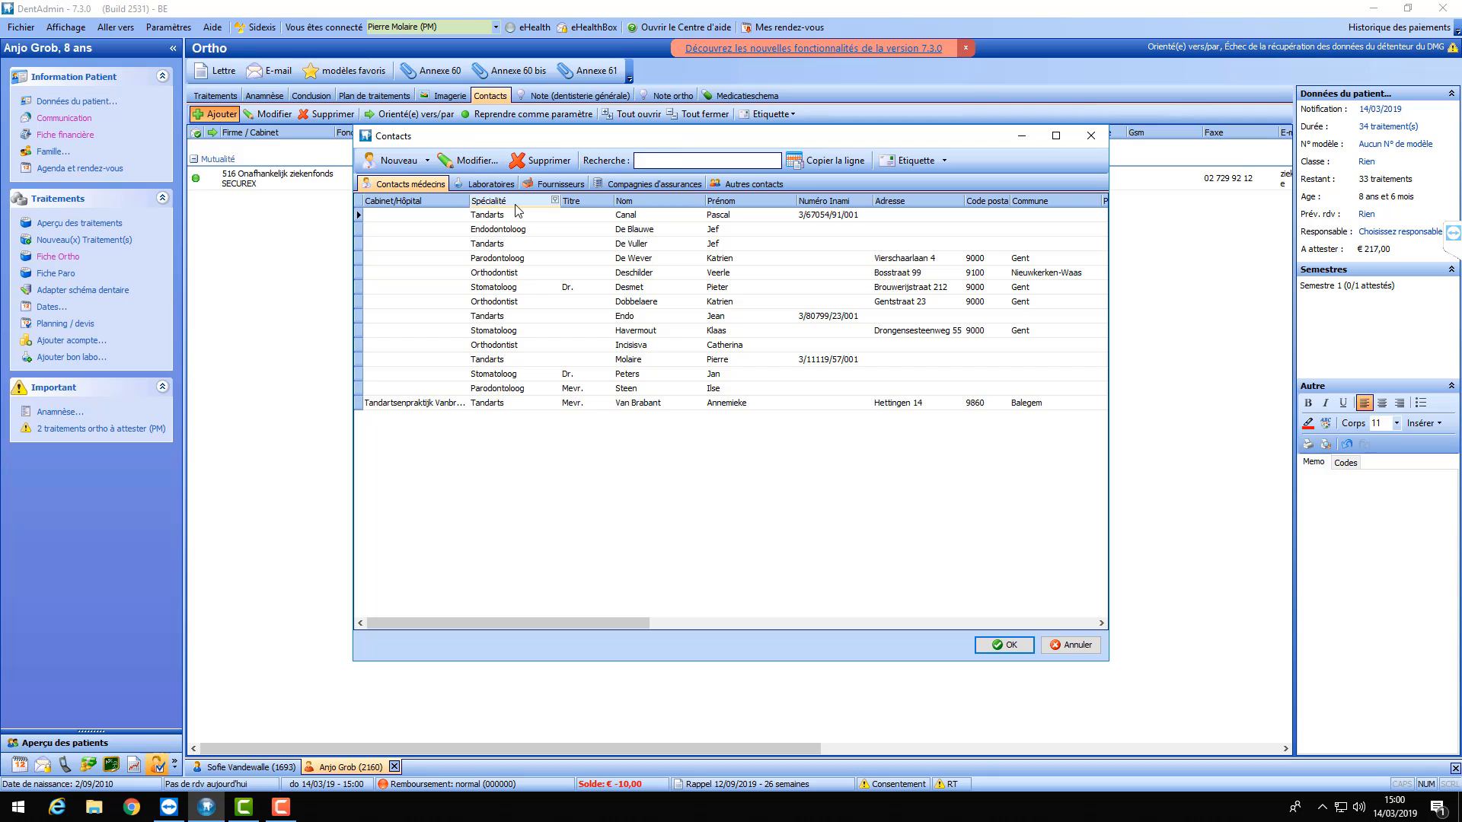
- Create the specialty Dentiste through the Contacts dialog's Nouveau > Spécialité… option
left_click_drag(675, 143, 688, 187)
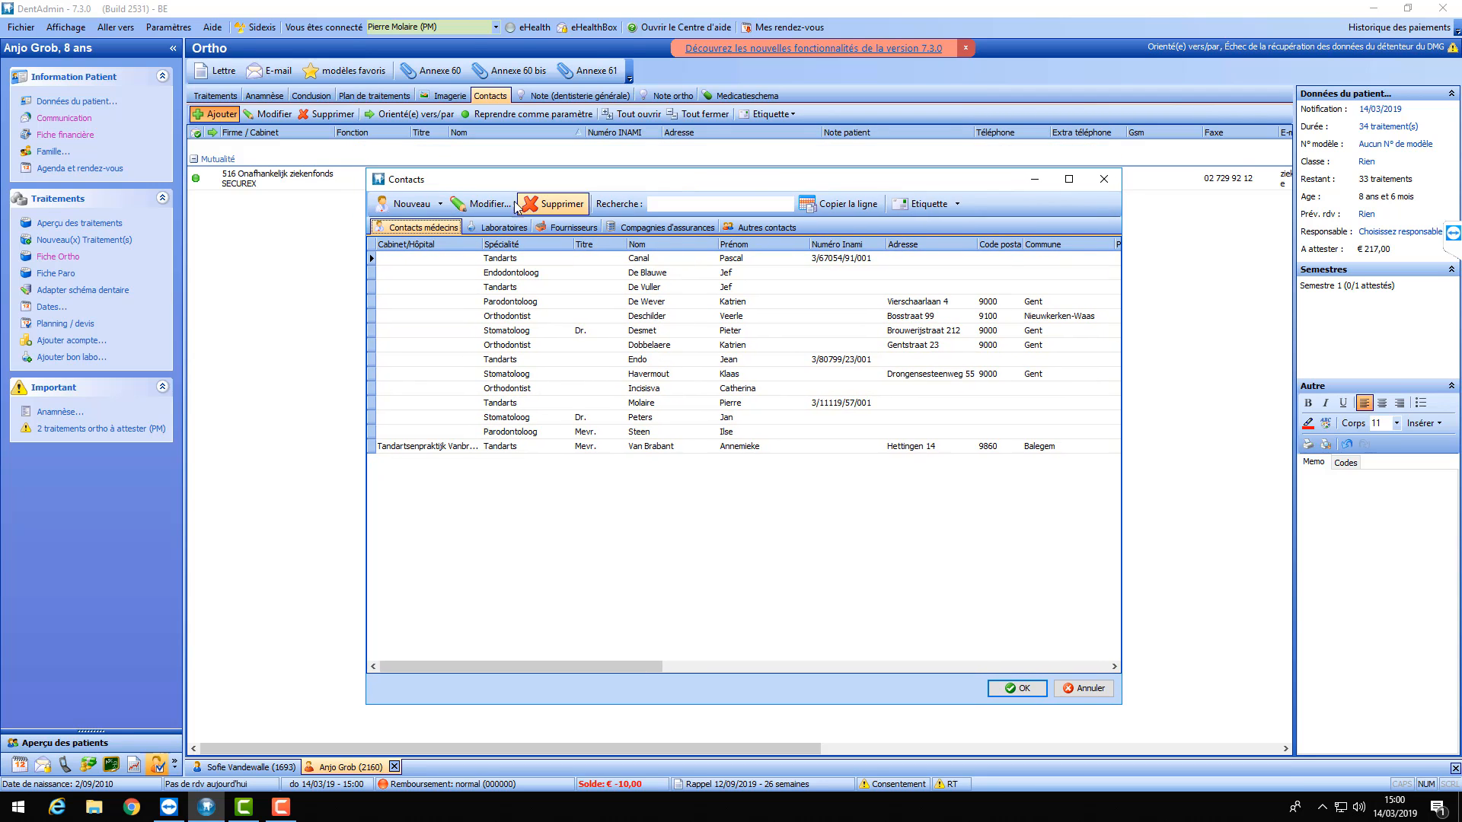
left_click(440, 204)
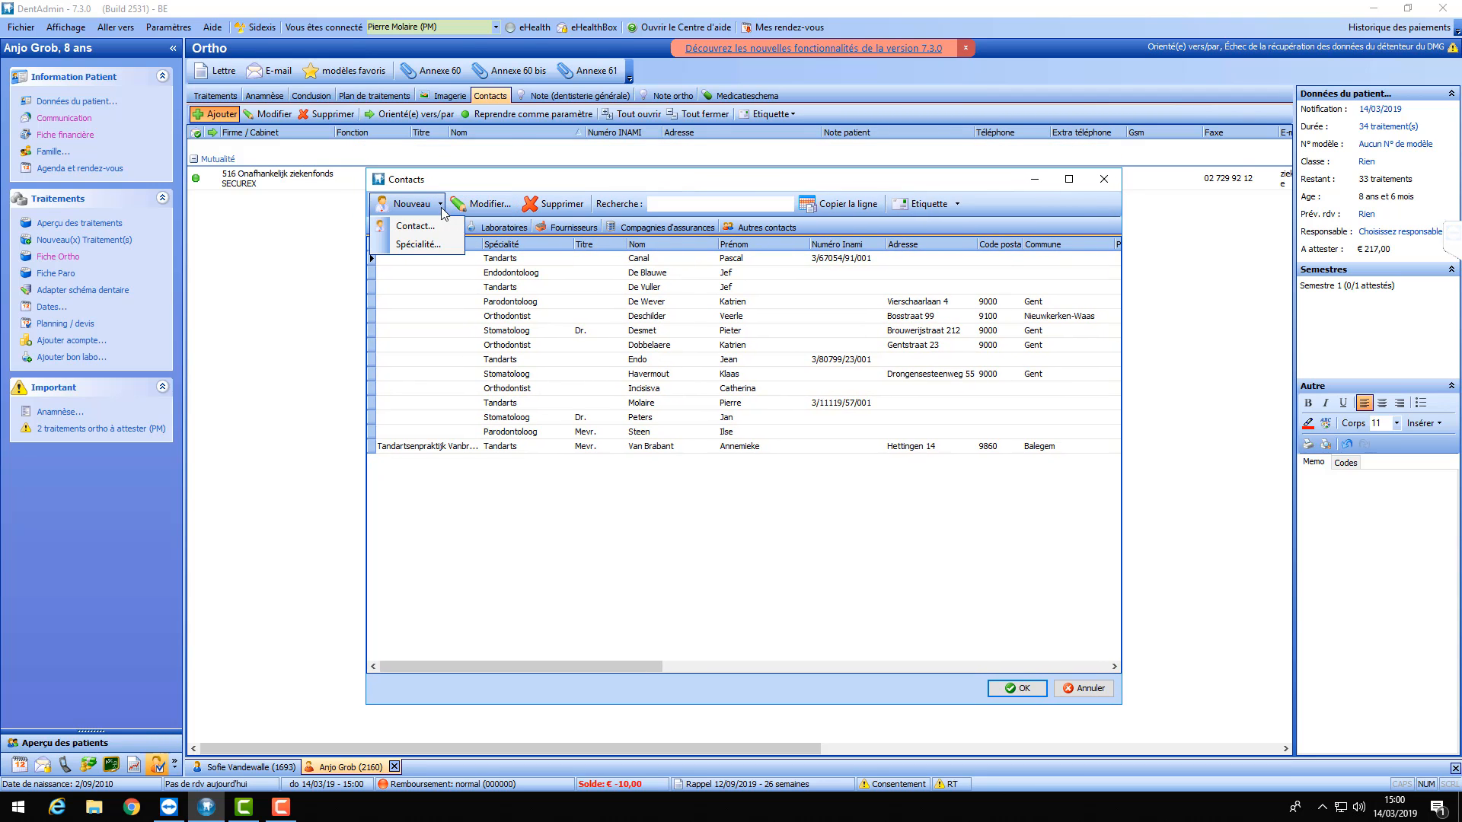
left_click(442, 205)
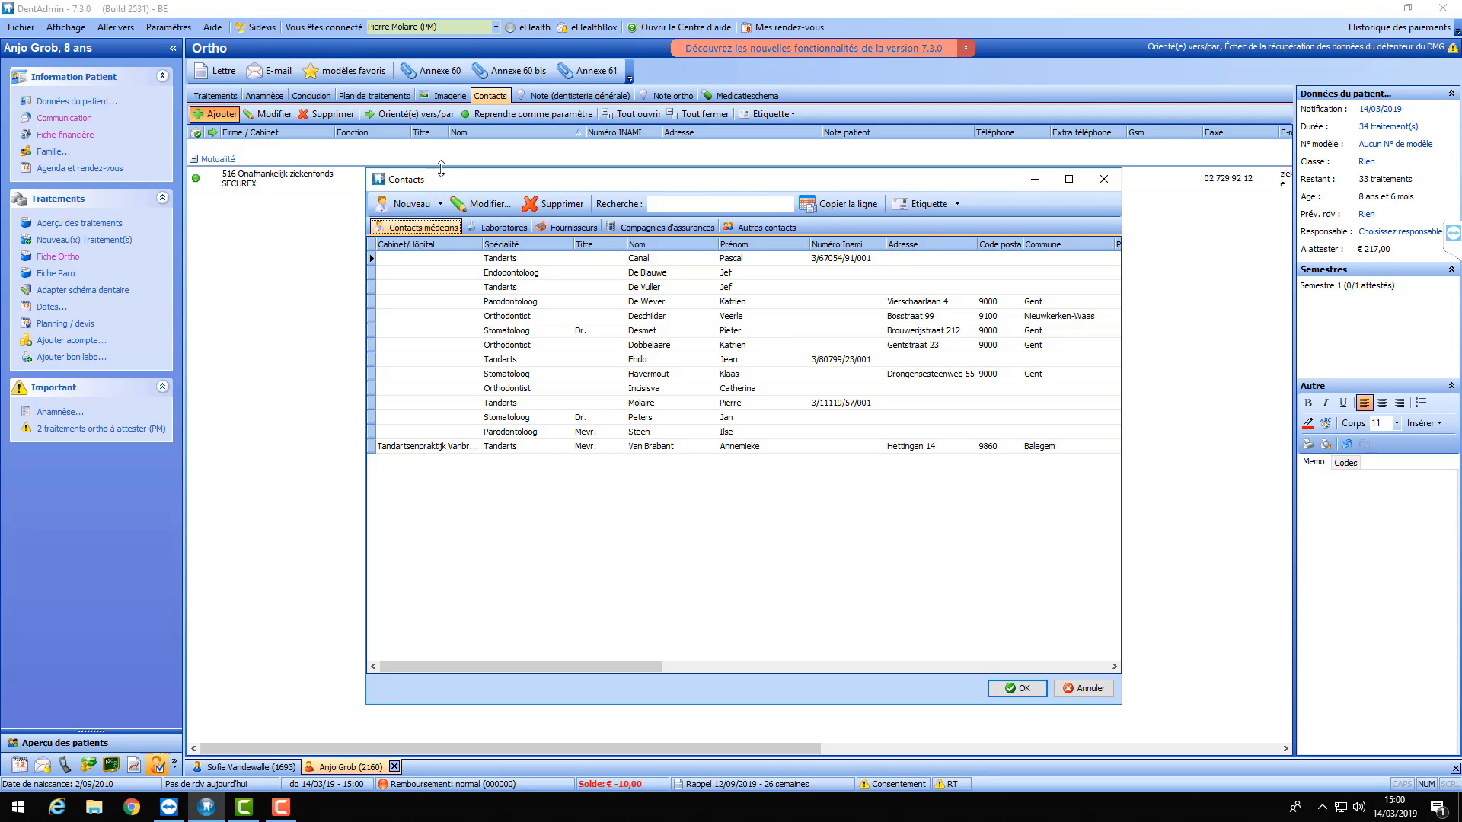
left_click(441, 205)
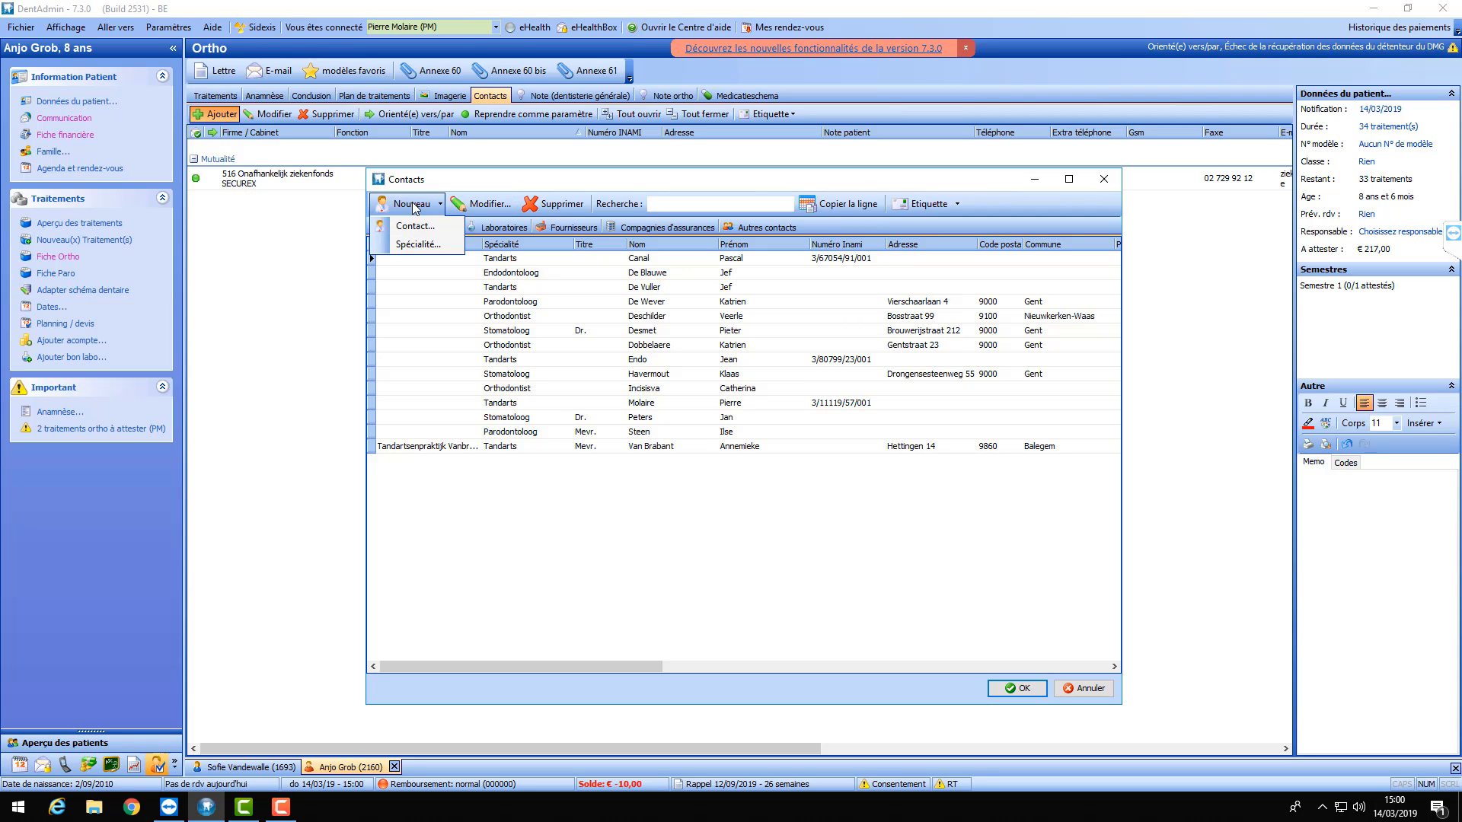
left_click(430, 252)
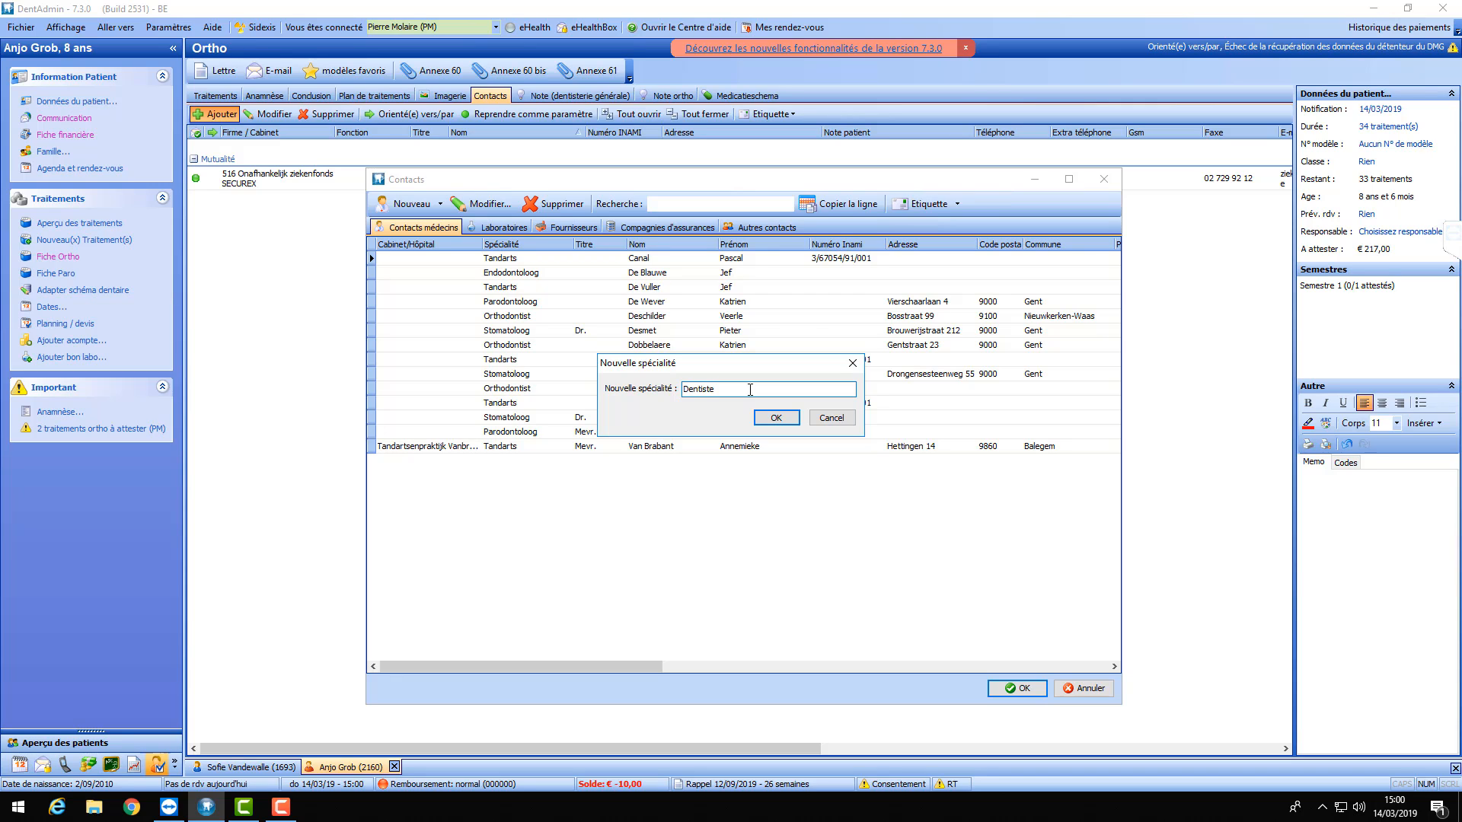
left_click(775, 418)
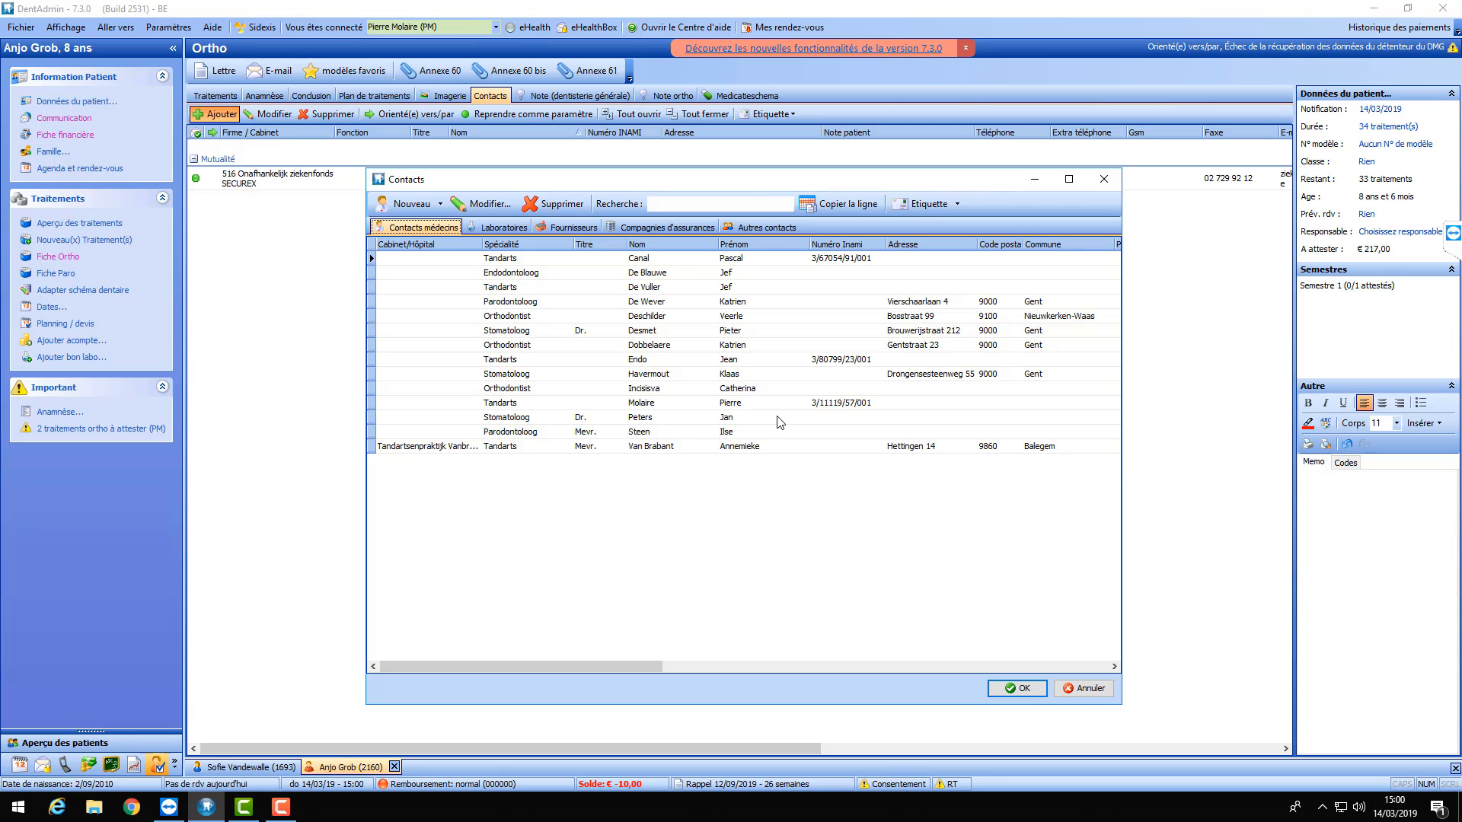
left_click(441, 204)
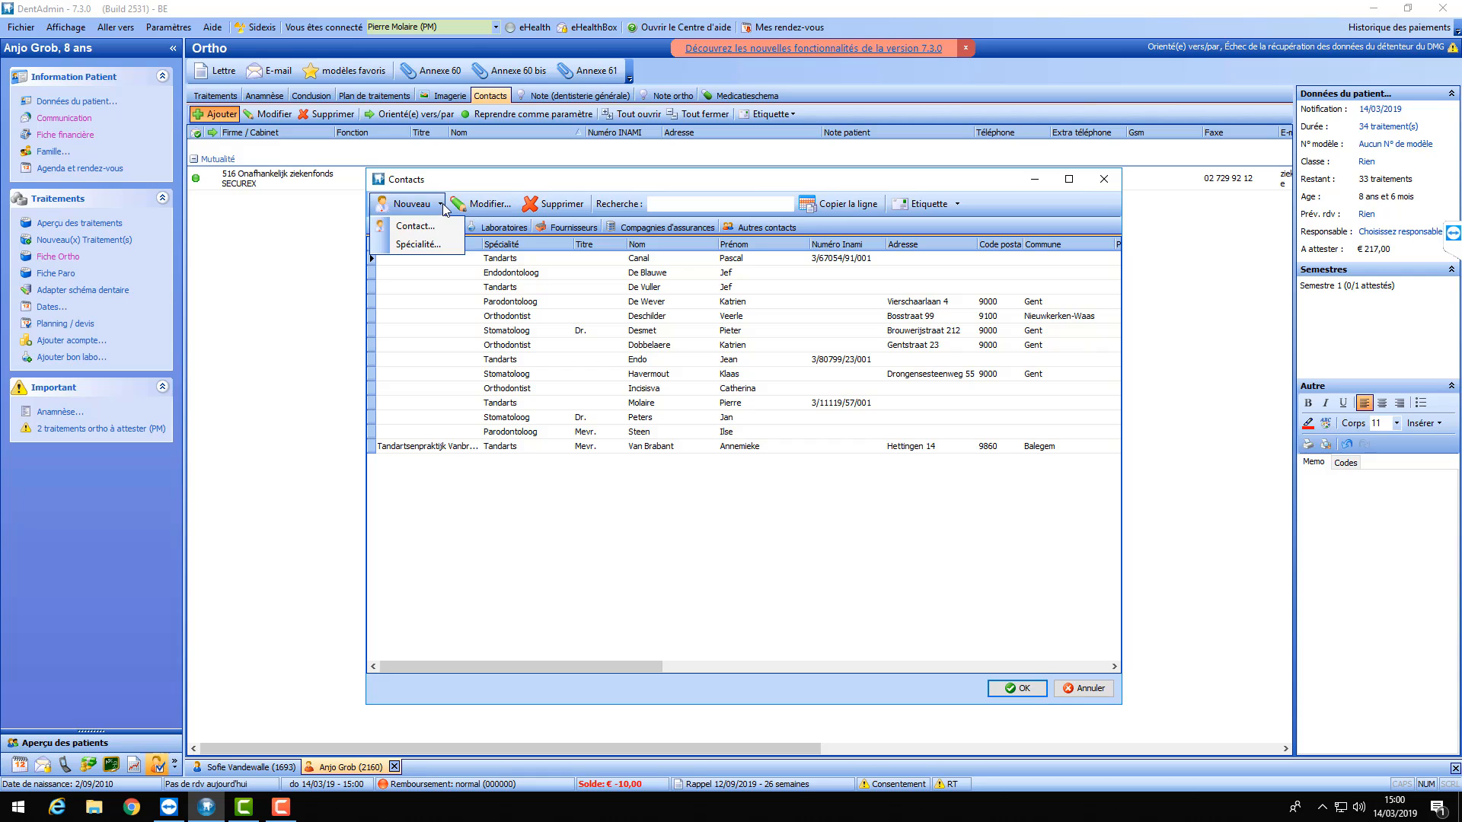
- Start a new doctor contact with specialty Dentiste and enter the contact's last name
left_click(405, 229)
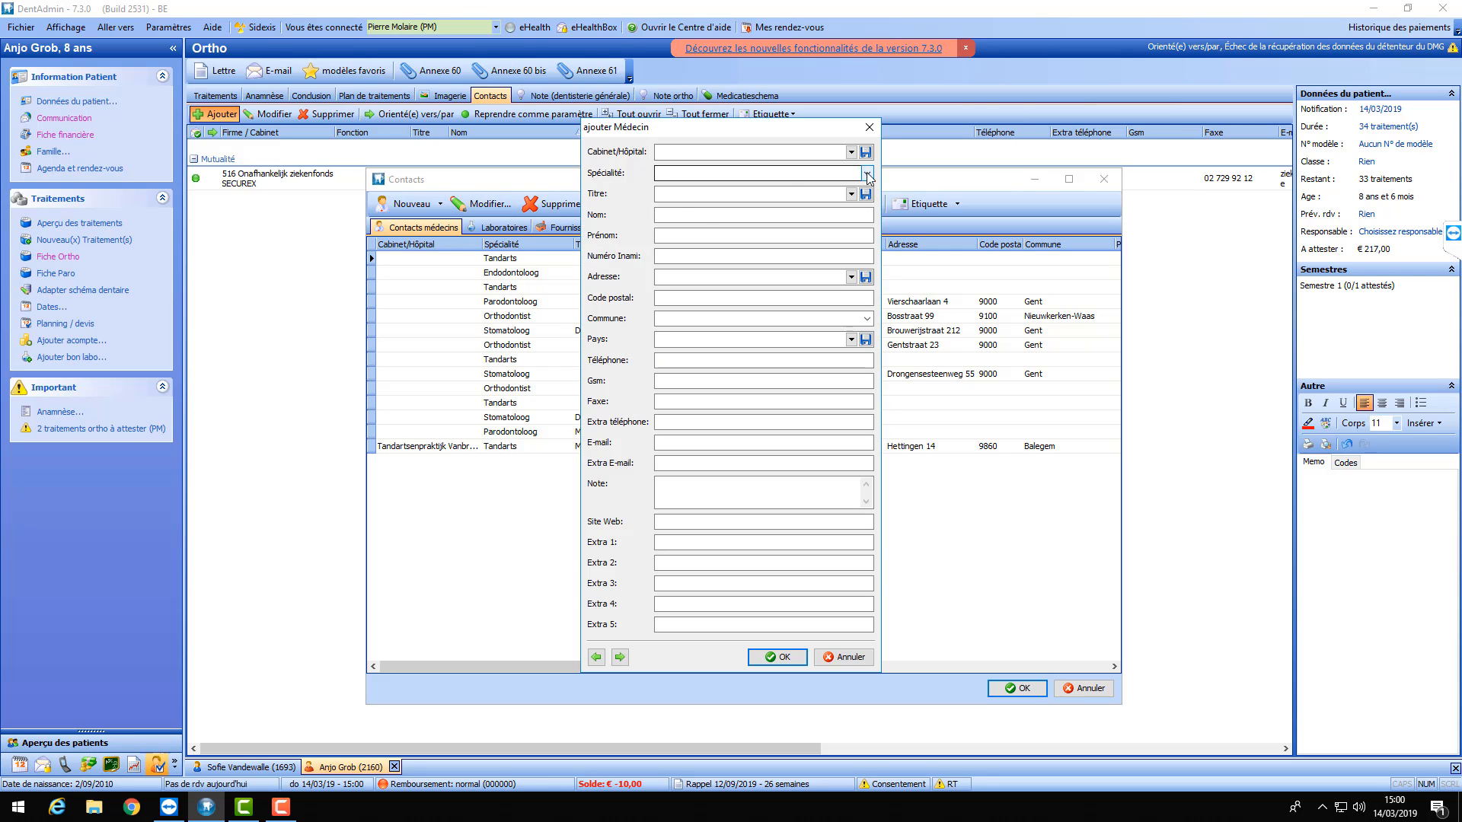
left_click(868, 174)
left_click(749, 186)
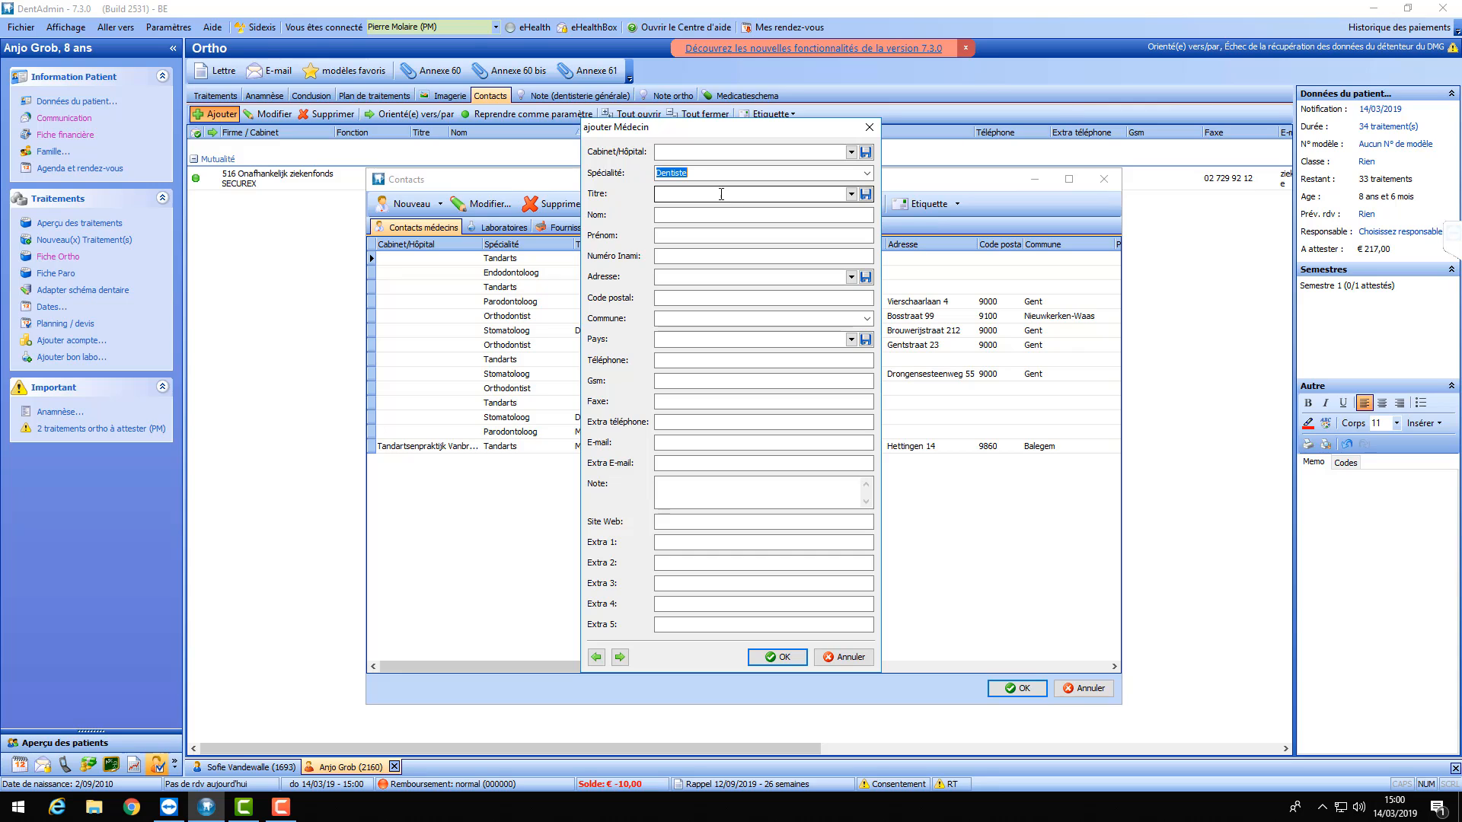
left_click(720, 194)
left_click(718, 214)
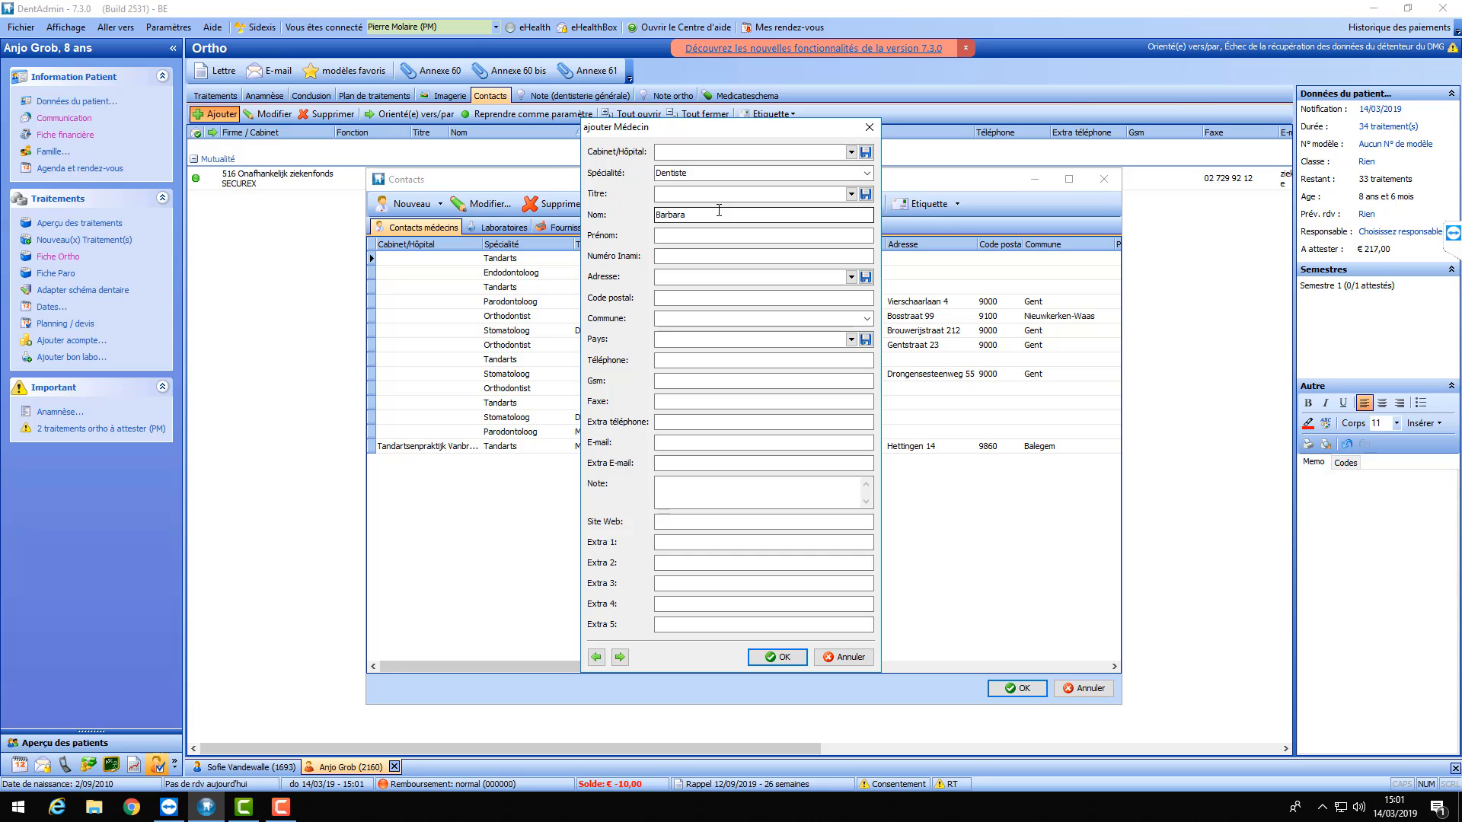
type("rdot")
left_click(692, 277)
- Enter the contact's street address, postcode, country BELGIË and e-mail address, then save it
type("Rue")
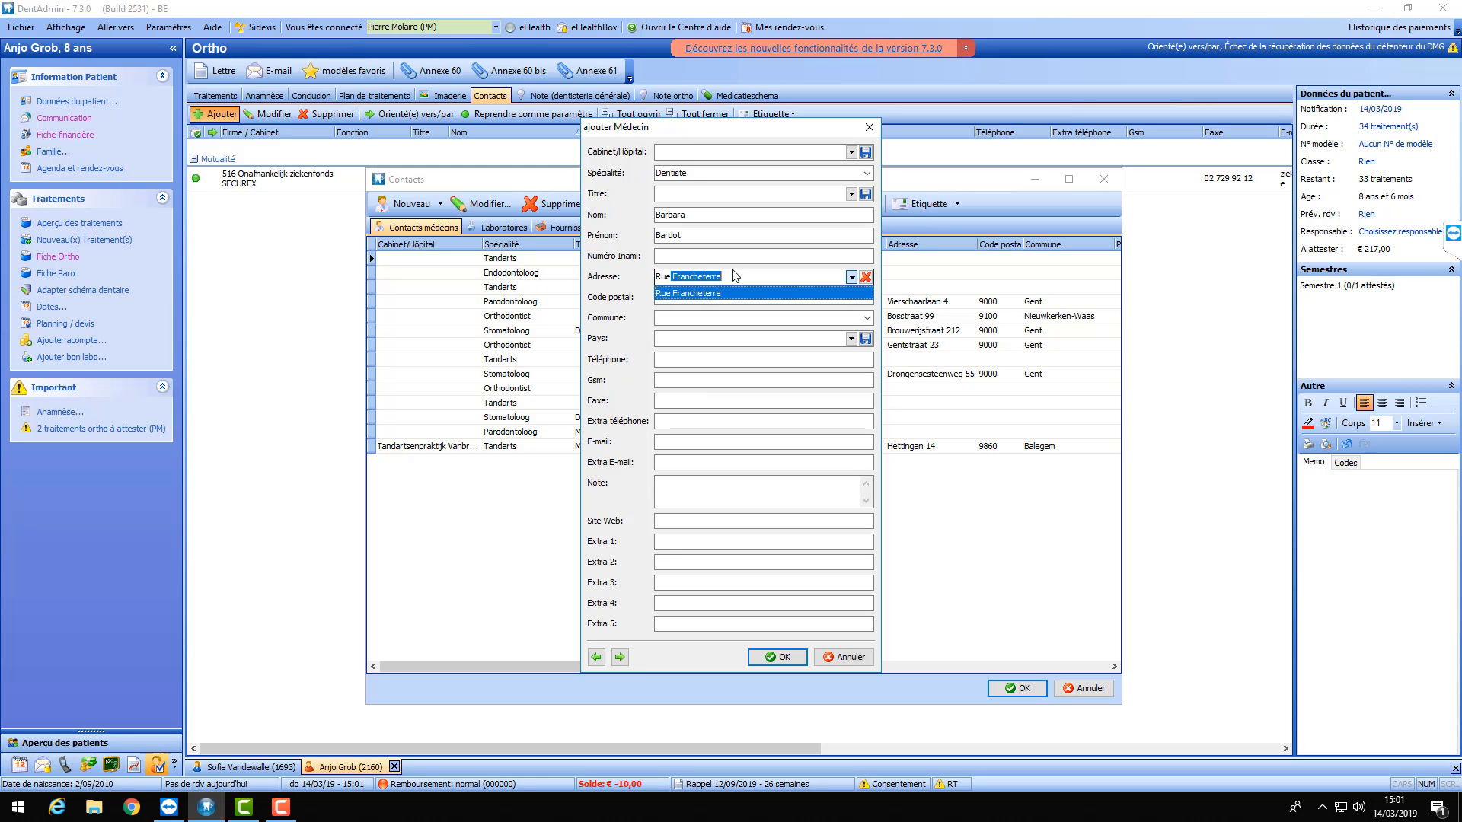
key("BackSpace")
key("BackSpace")
key("BackSpace")
key("BackSpace")
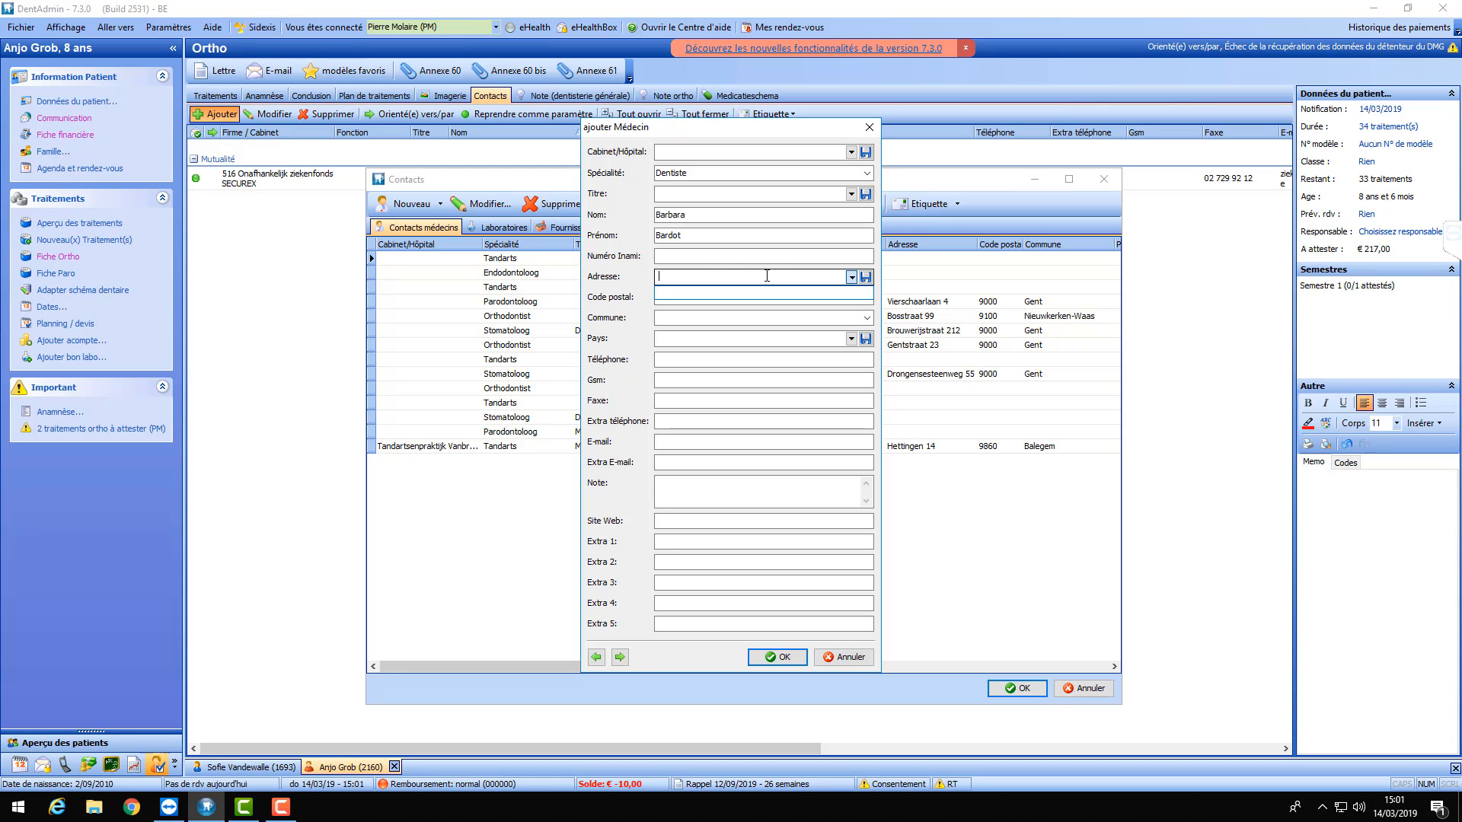
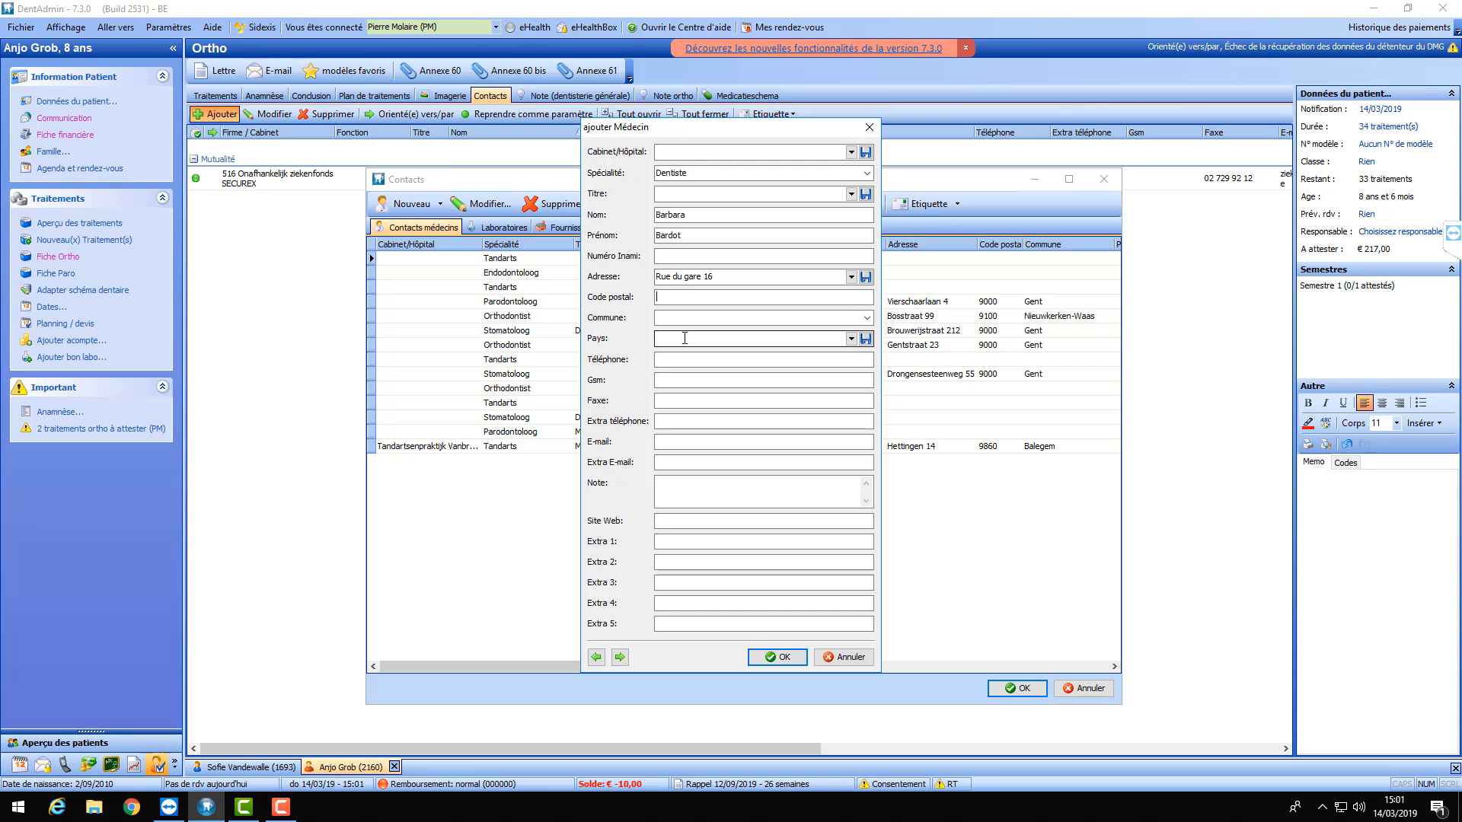
type("1500")
key("Tab")
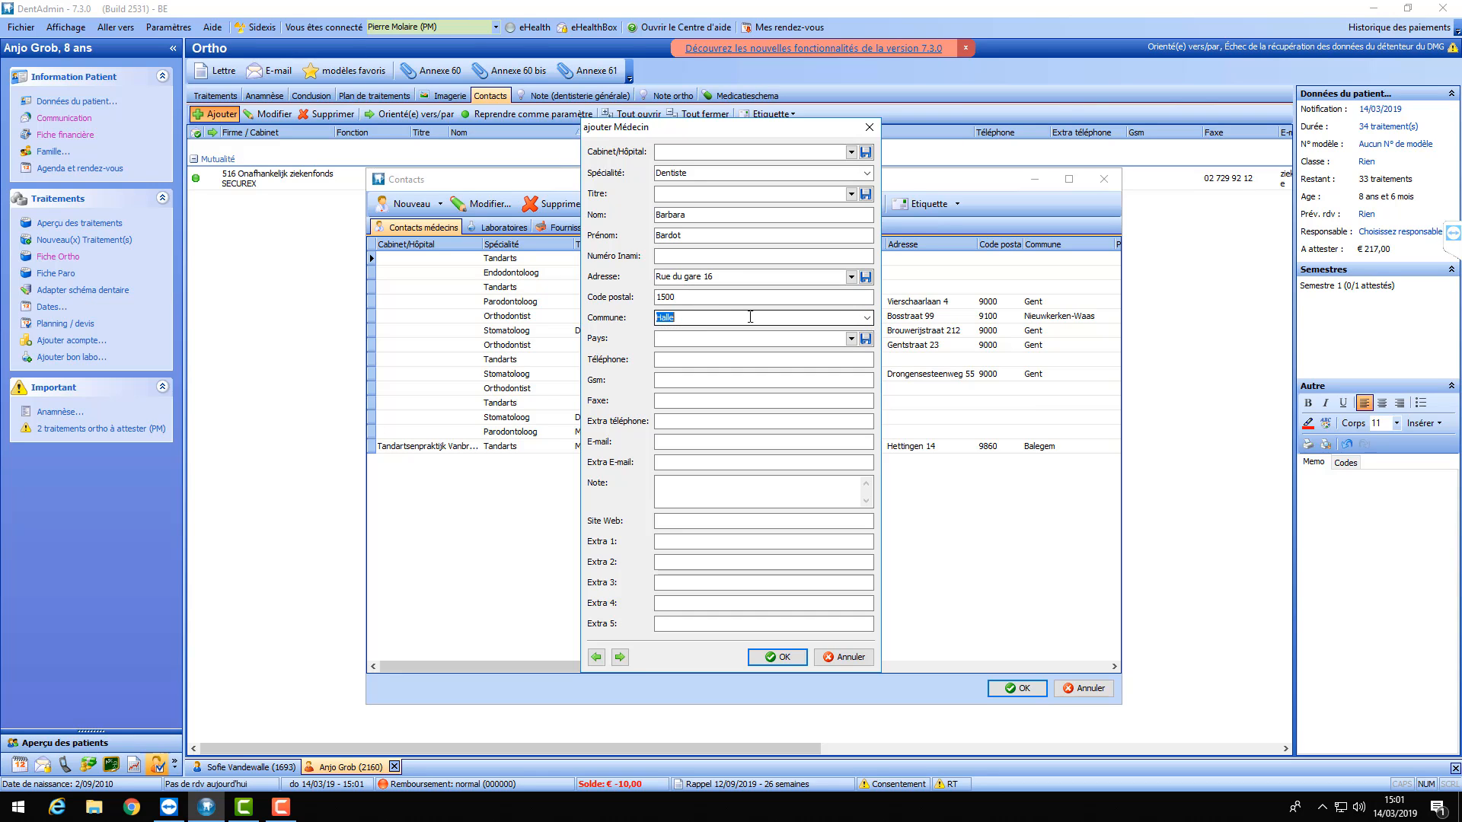
left_click(707, 335)
type("BELGIË")
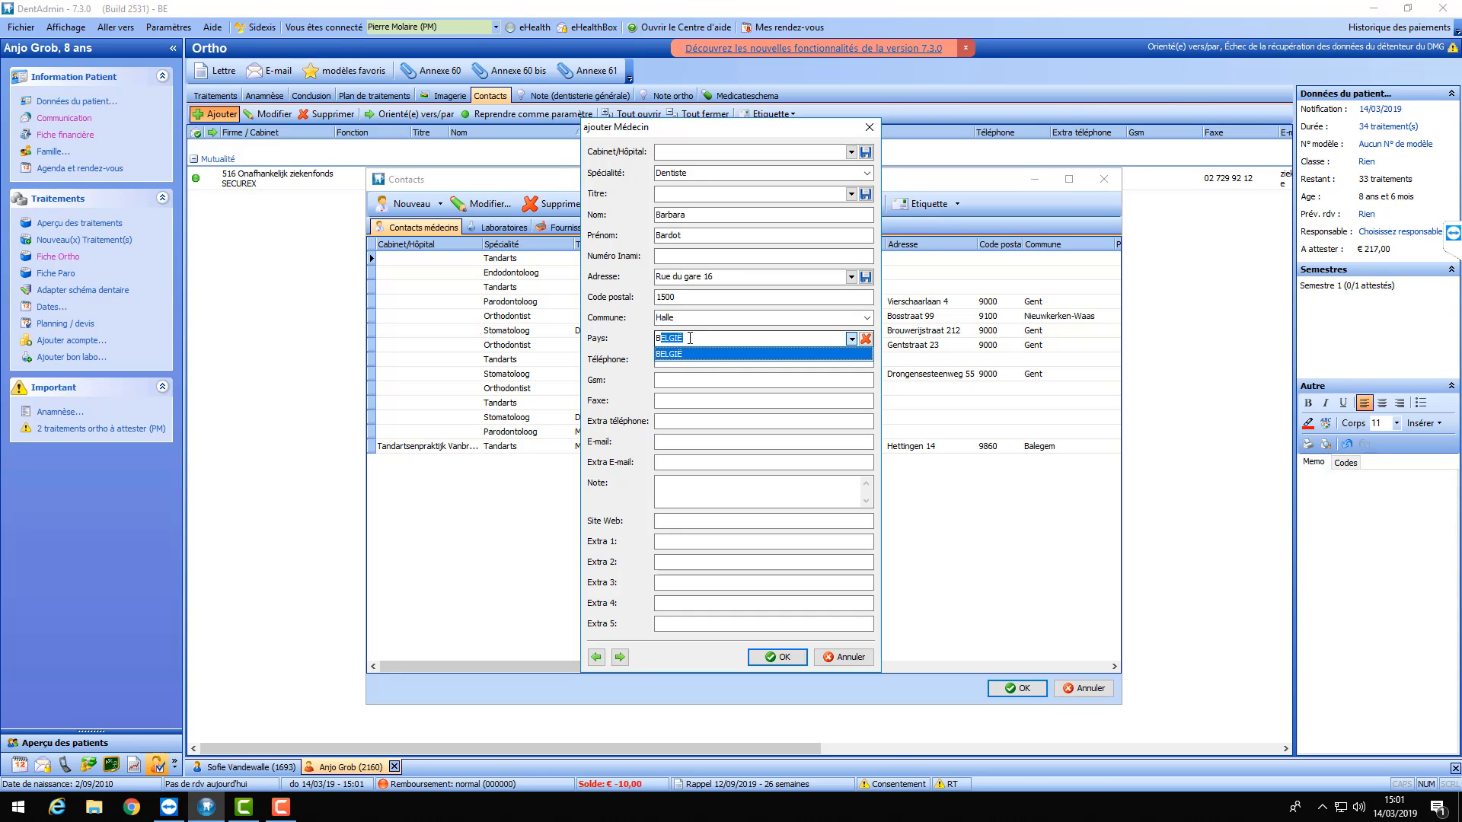
left_click(759, 442)
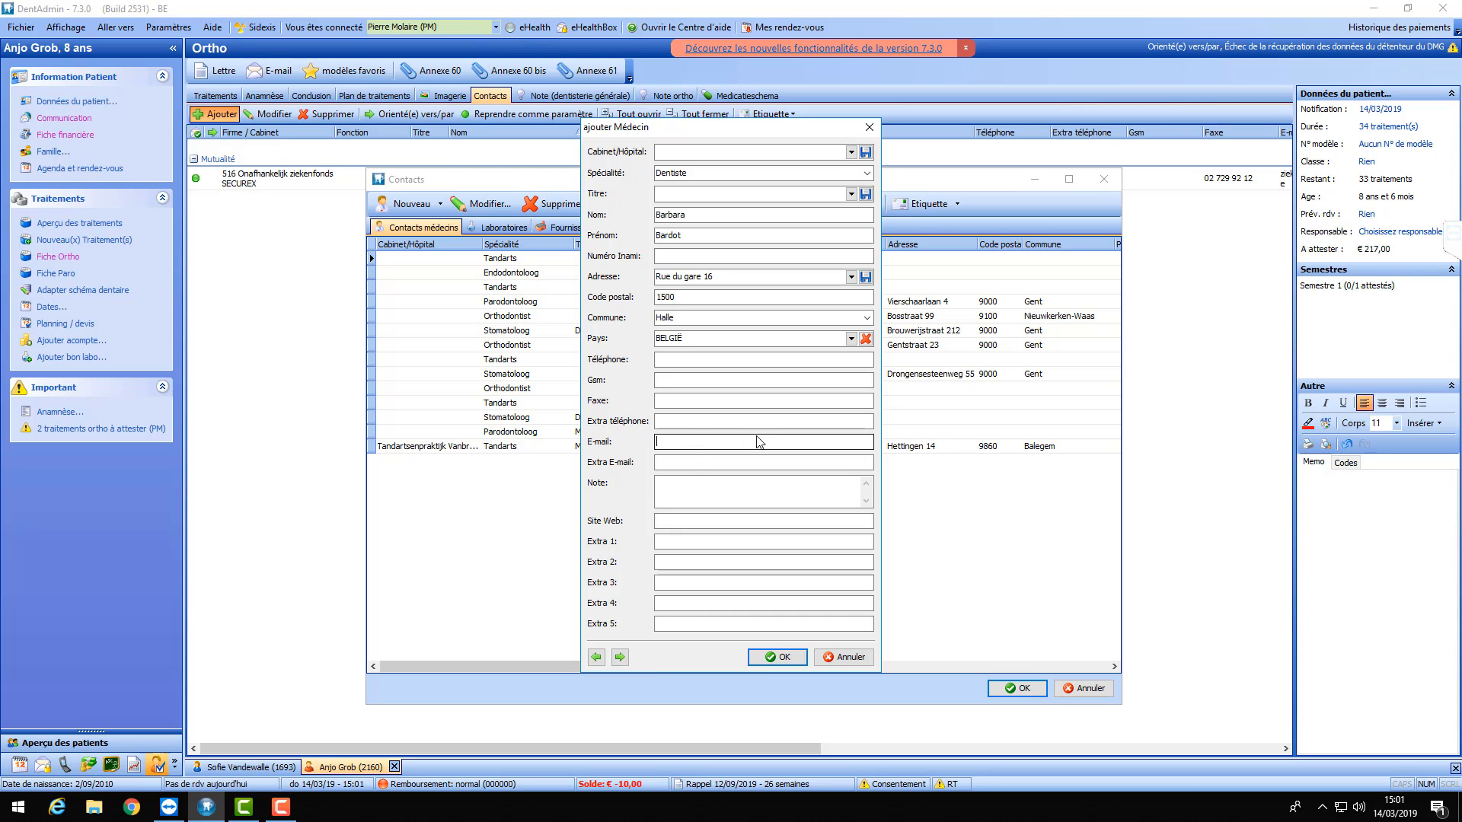
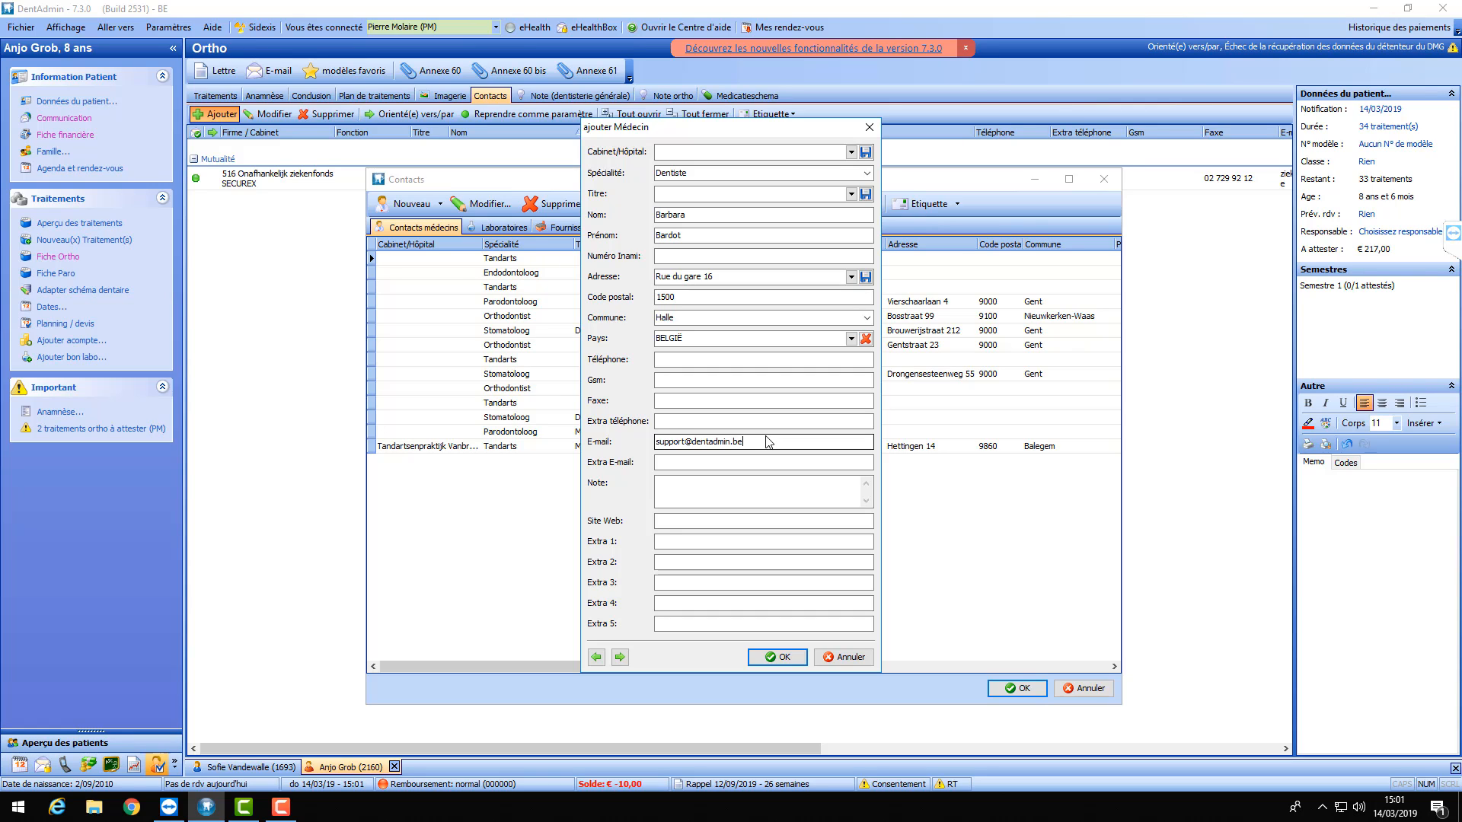
left_click(778, 656)
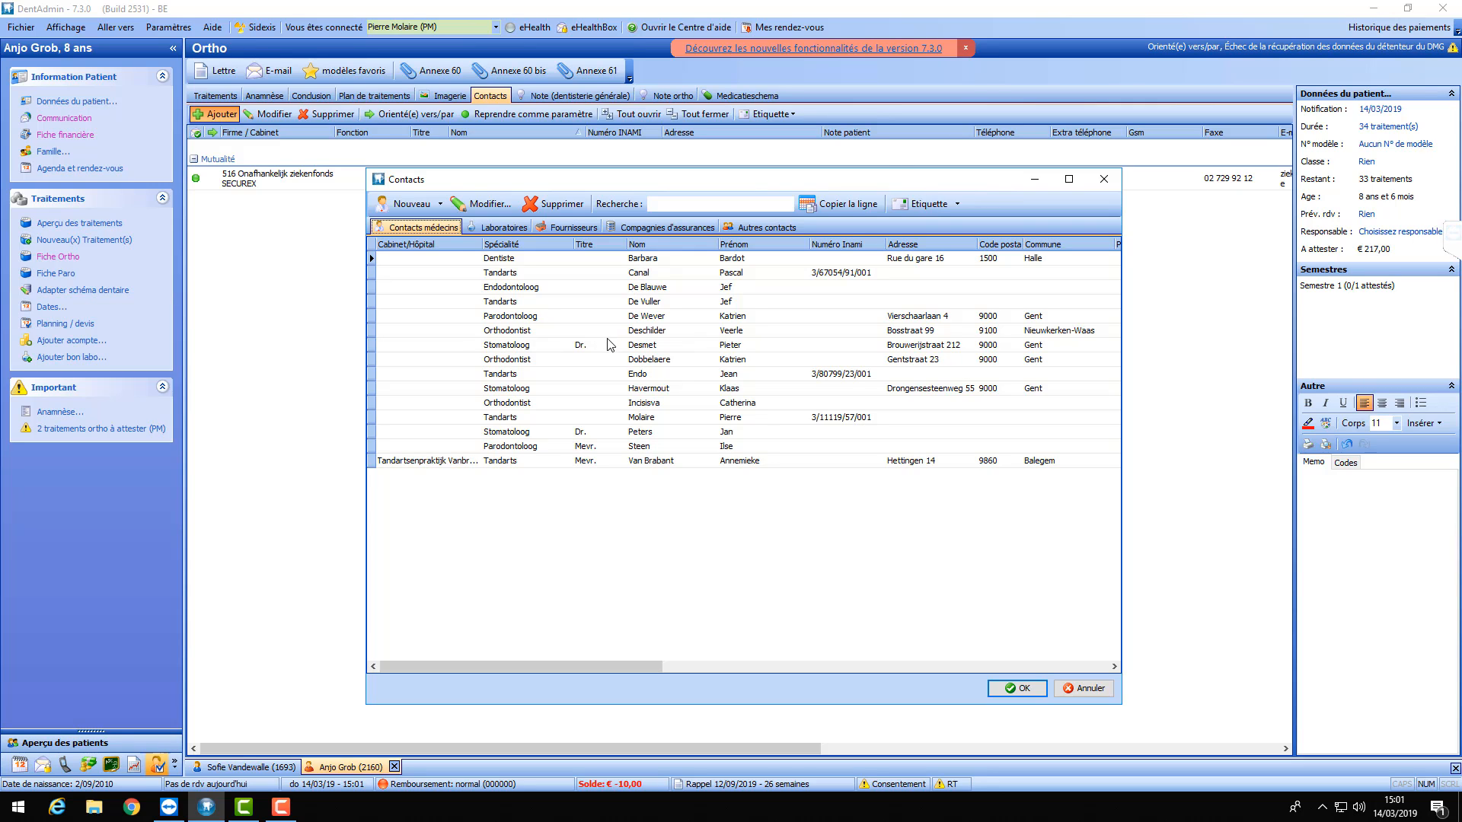
- Create a second specialty named Stomatologue via Nouveau > Spécialité…, correcting a typo
left_click(439, 206)
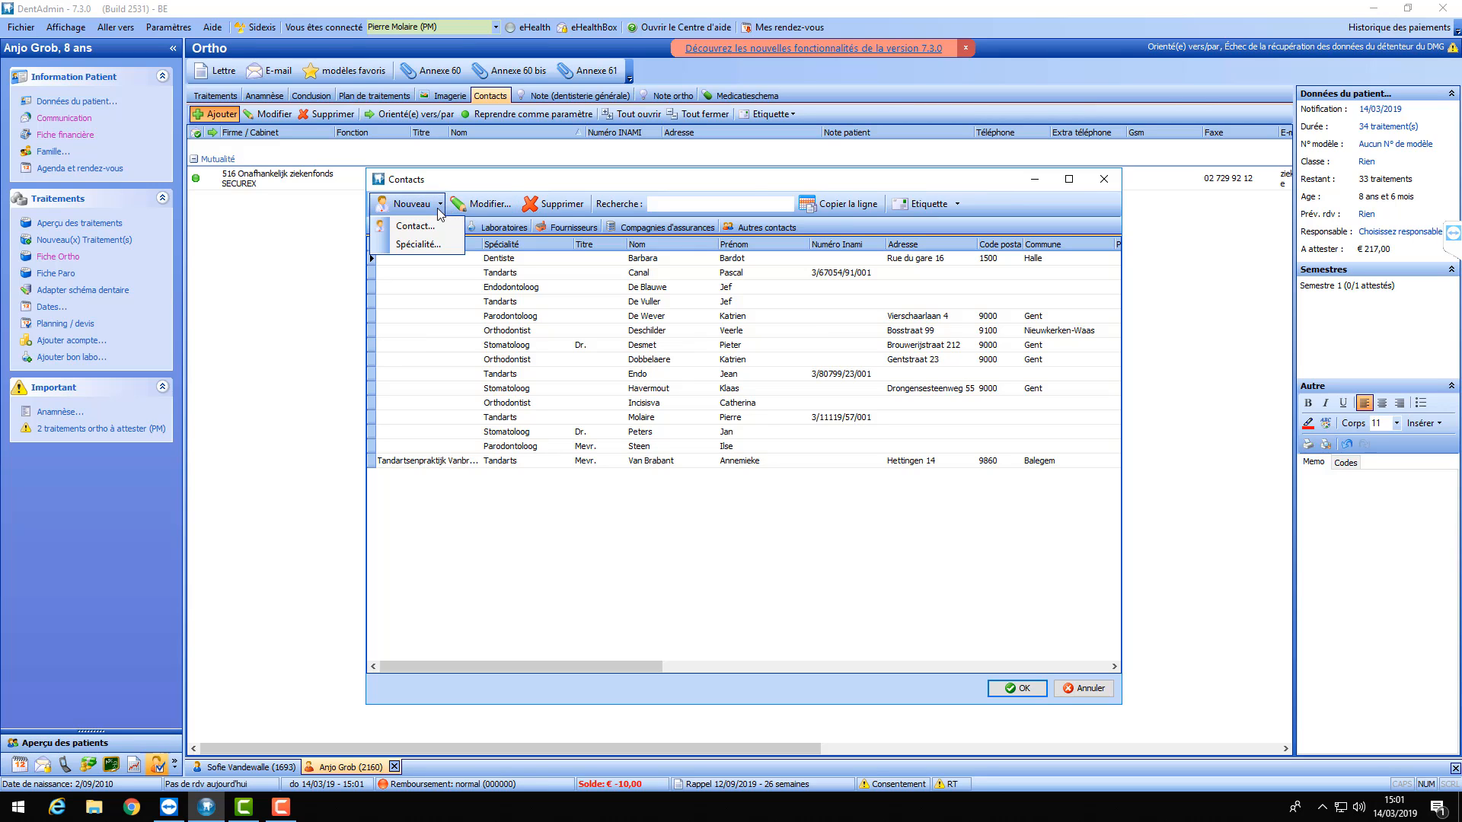
left_click(417, 245)
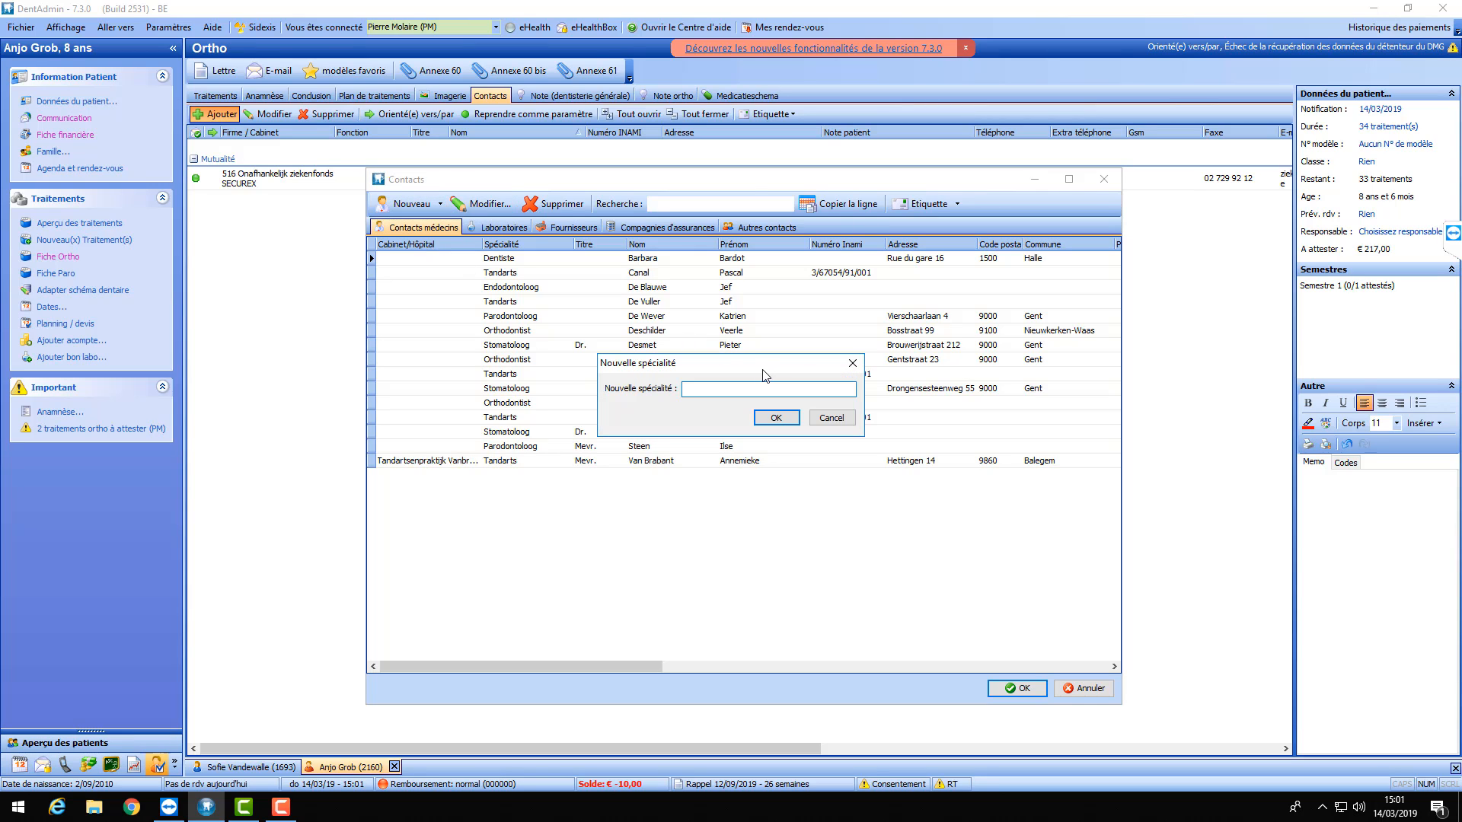
type("Stoma")
type("e")
key("BackSpace")
type("ue")
left_click(775, 418)
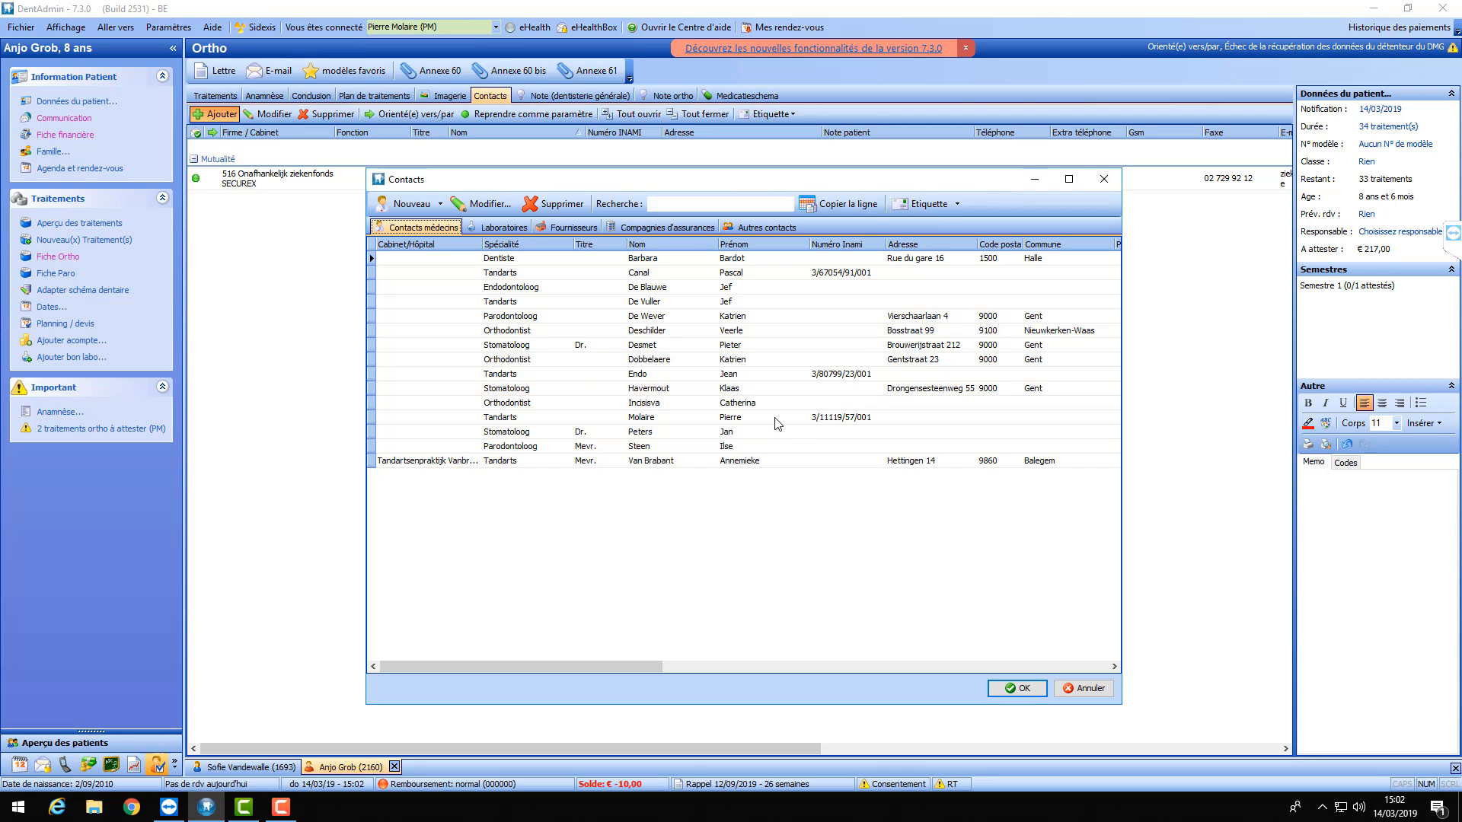
- Start a new contact with specialty Stomatologue and enter the contact's surname and first name
left_click(440, 204)
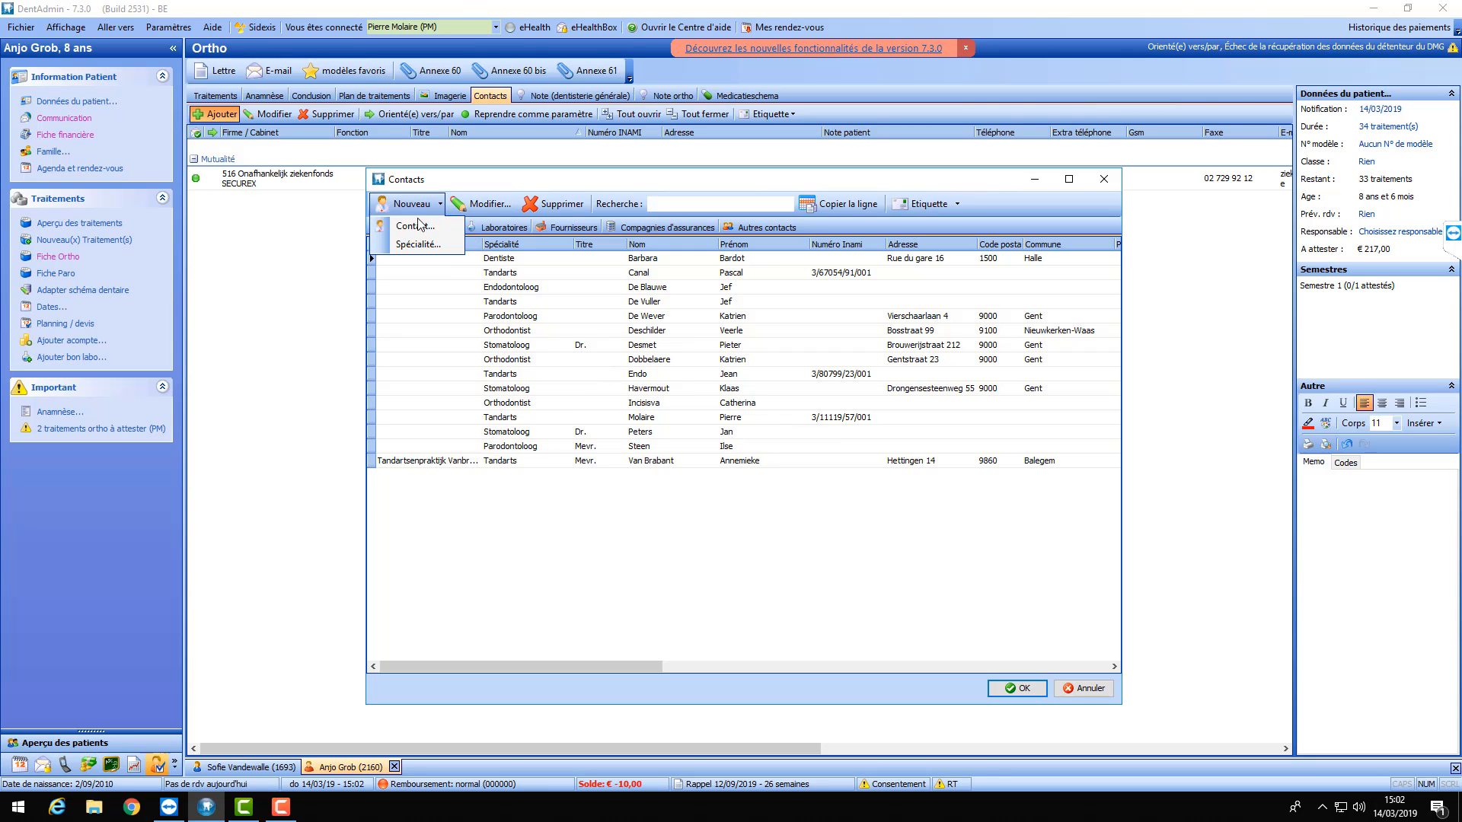
left_click(411, 226)
left_click(866, 173)
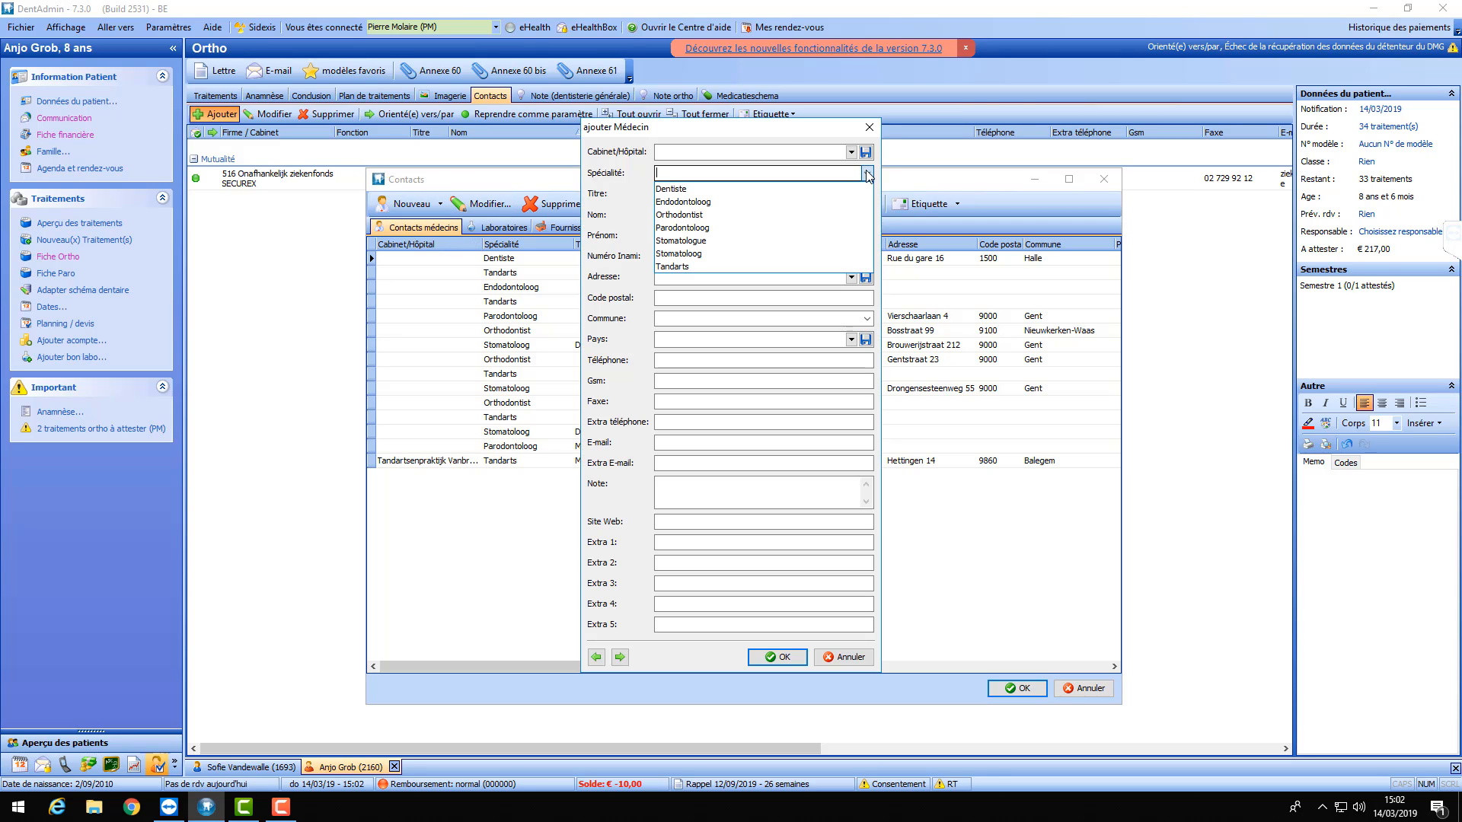
left_click(689, 240)
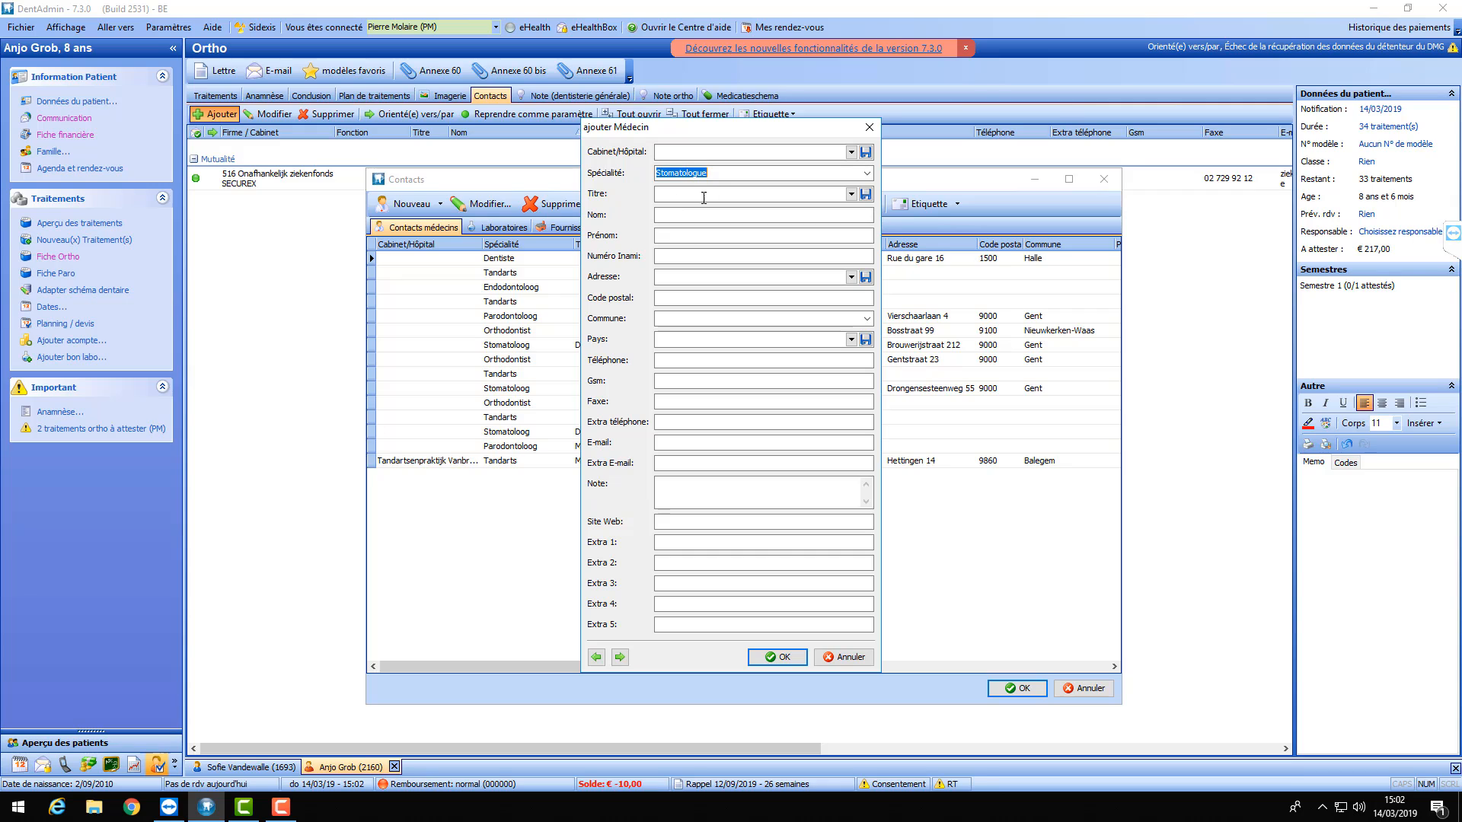
left_click(692, 215)
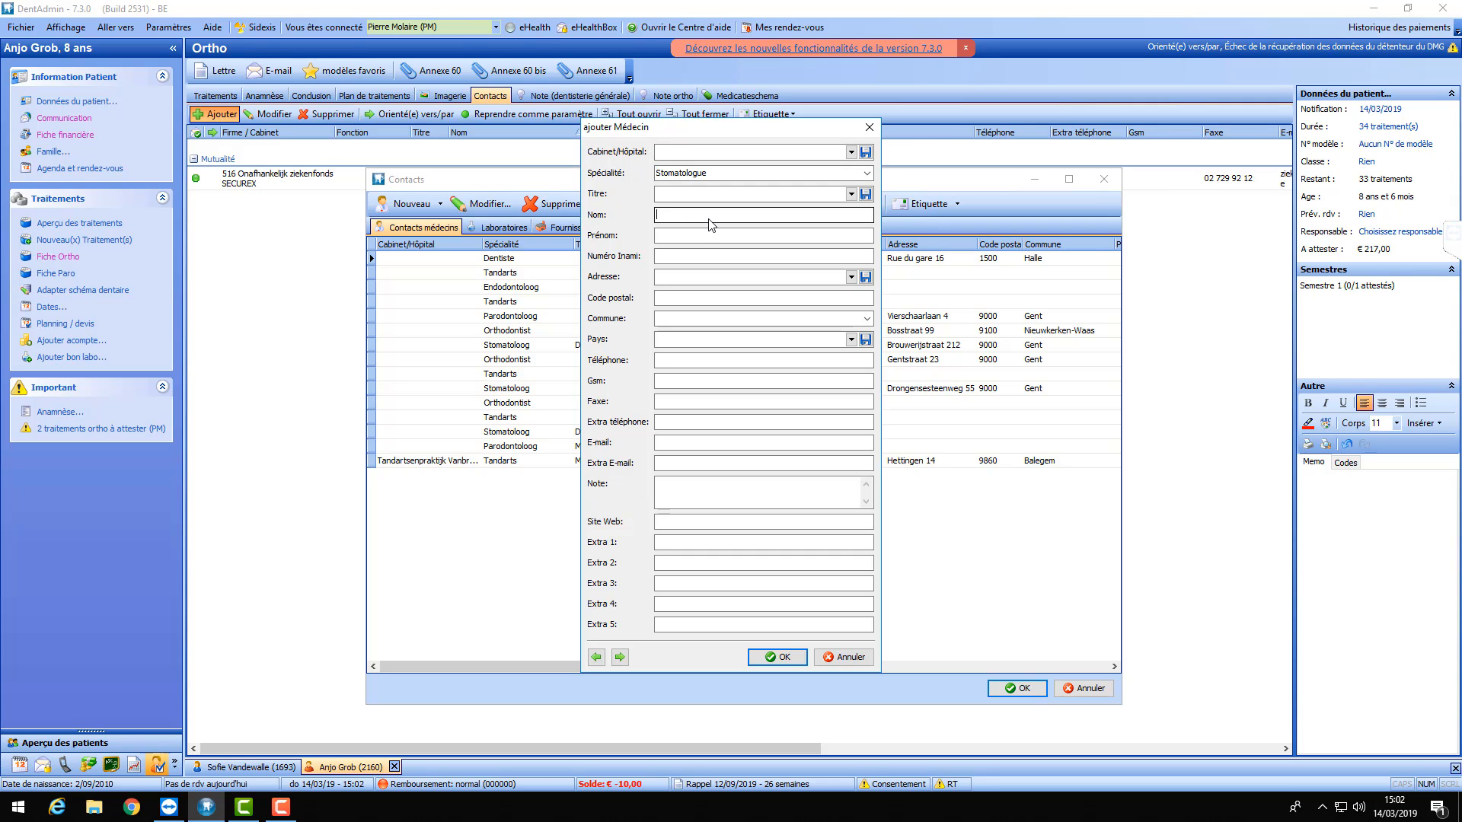
key("Tab")
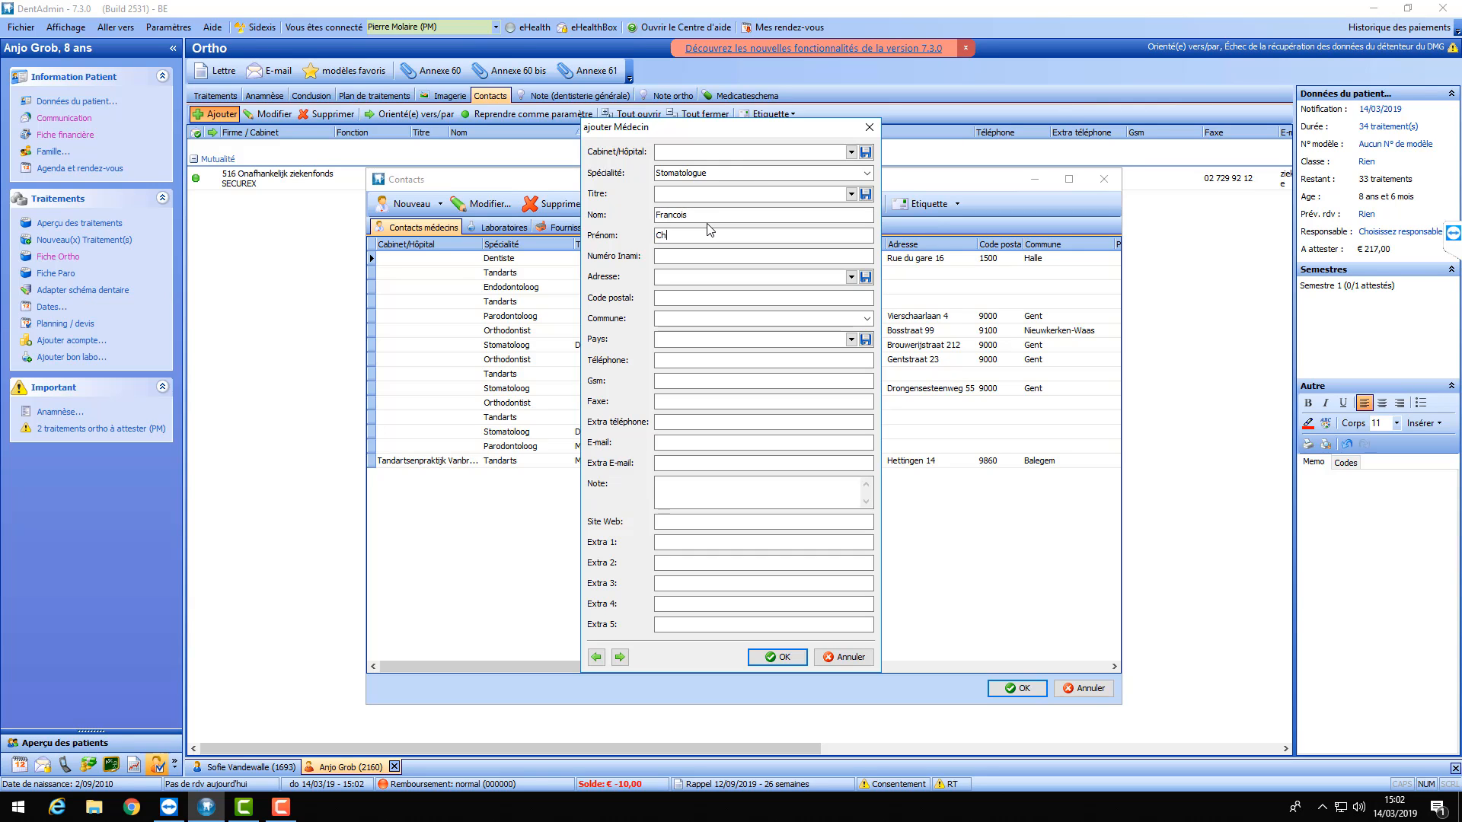
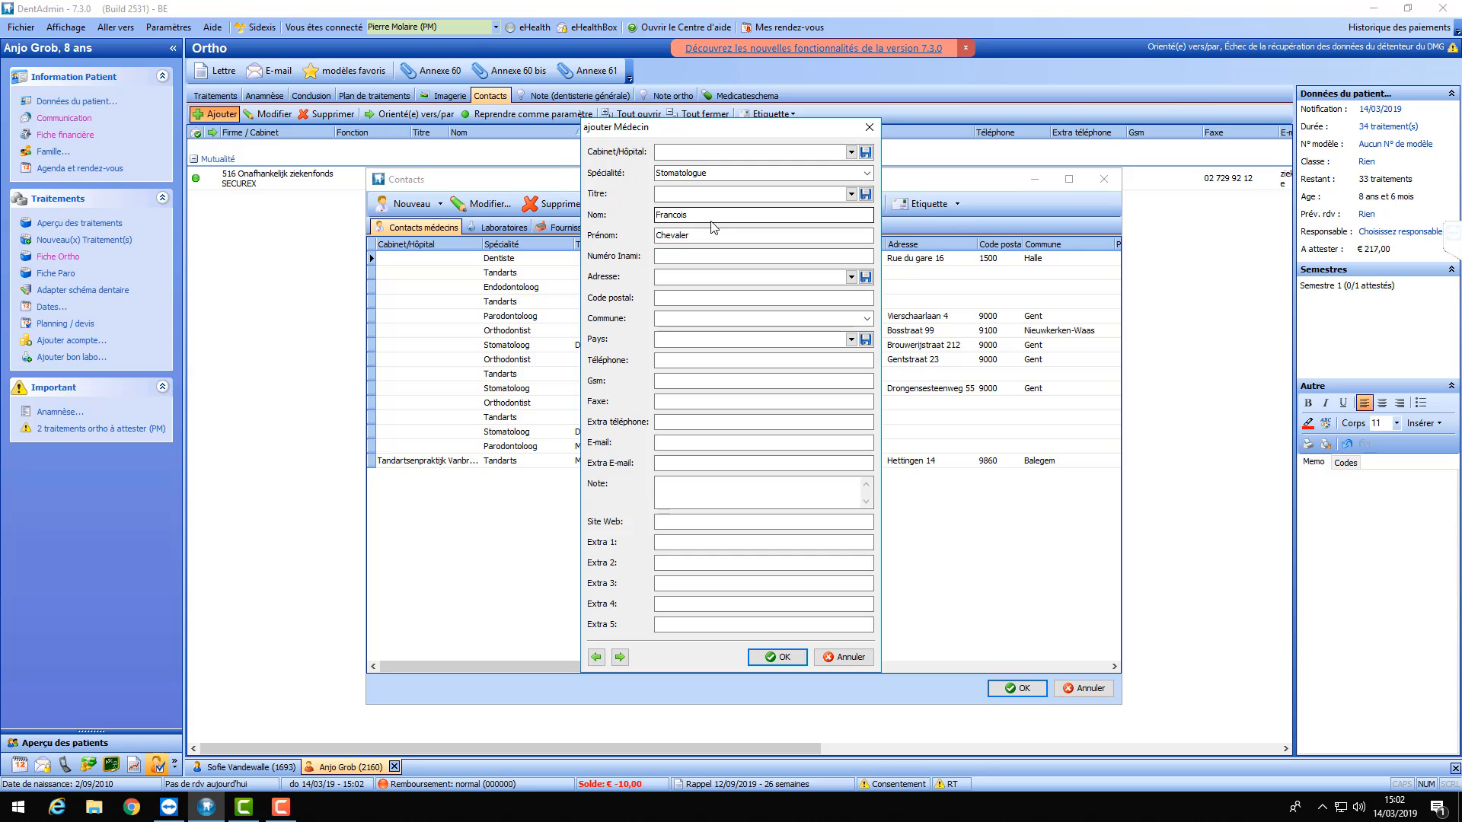
- Fill in the contact's street address and postcode, choose Bruxelles as commune, and save it
left_click(696, 276)
type("AVenue")
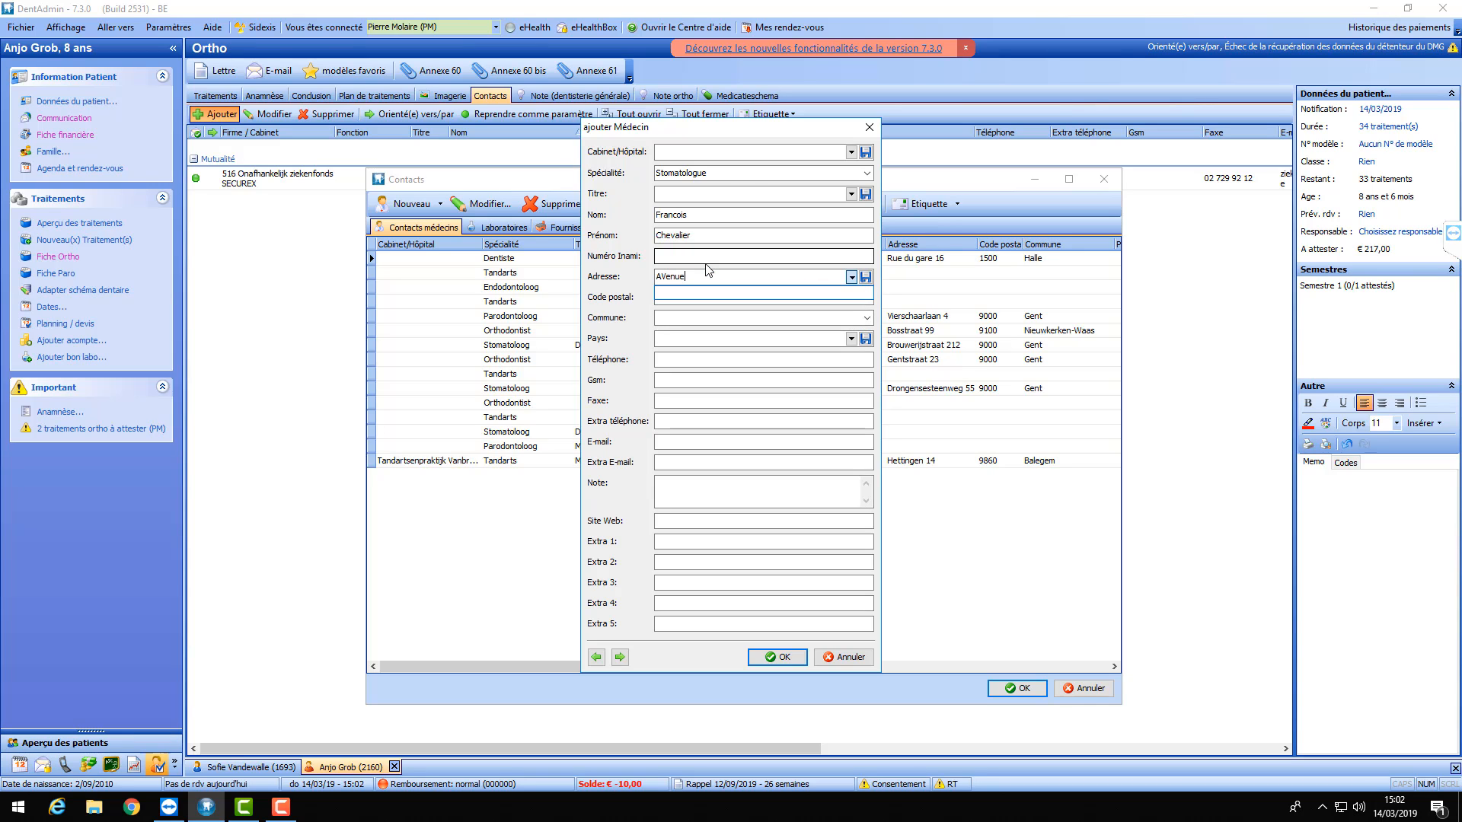
key("BackSpace")
key("BackSpace")
key("BackSpace")
key("BackSpace")
key("BackSpace")
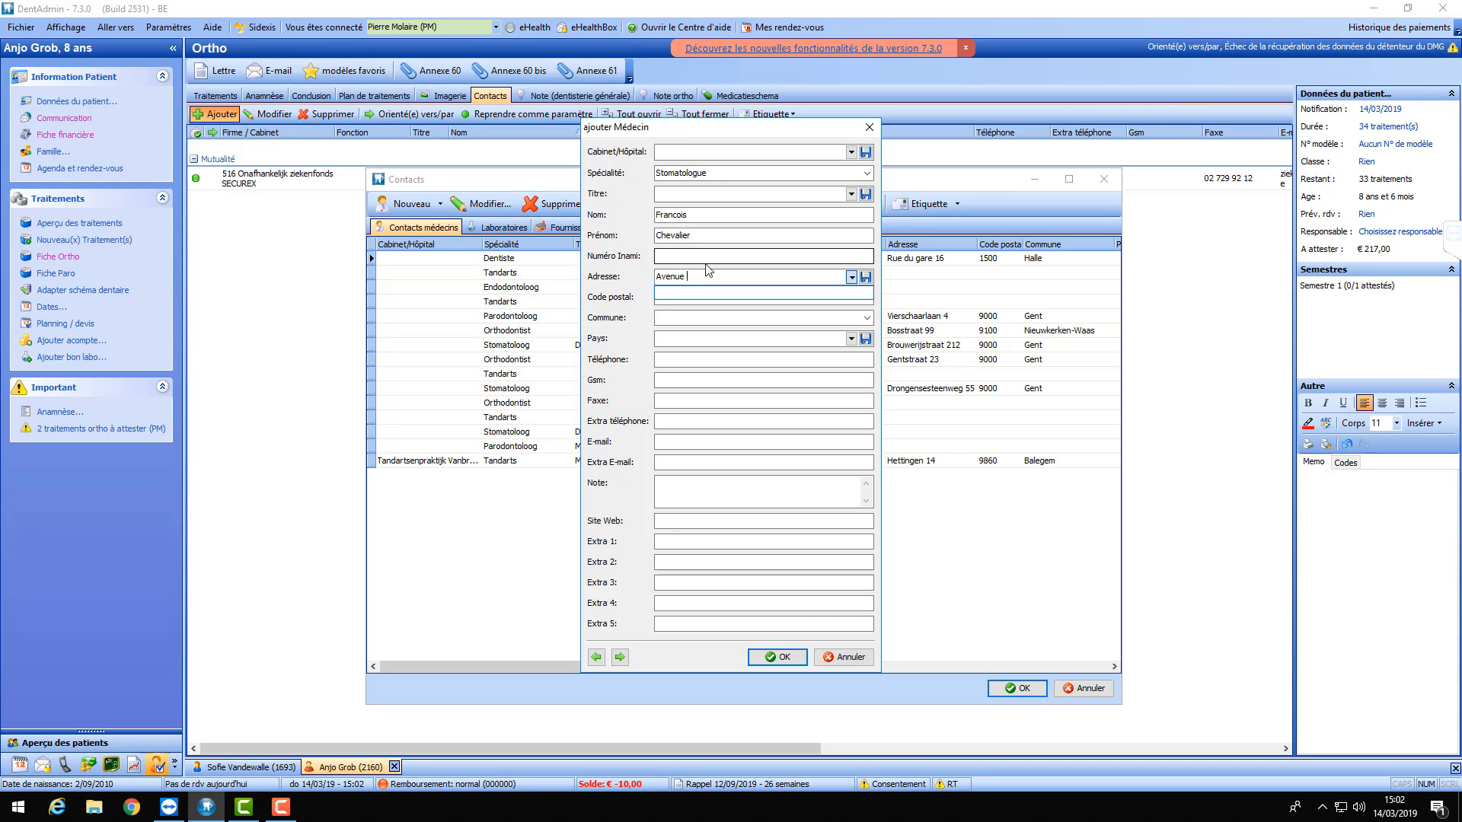
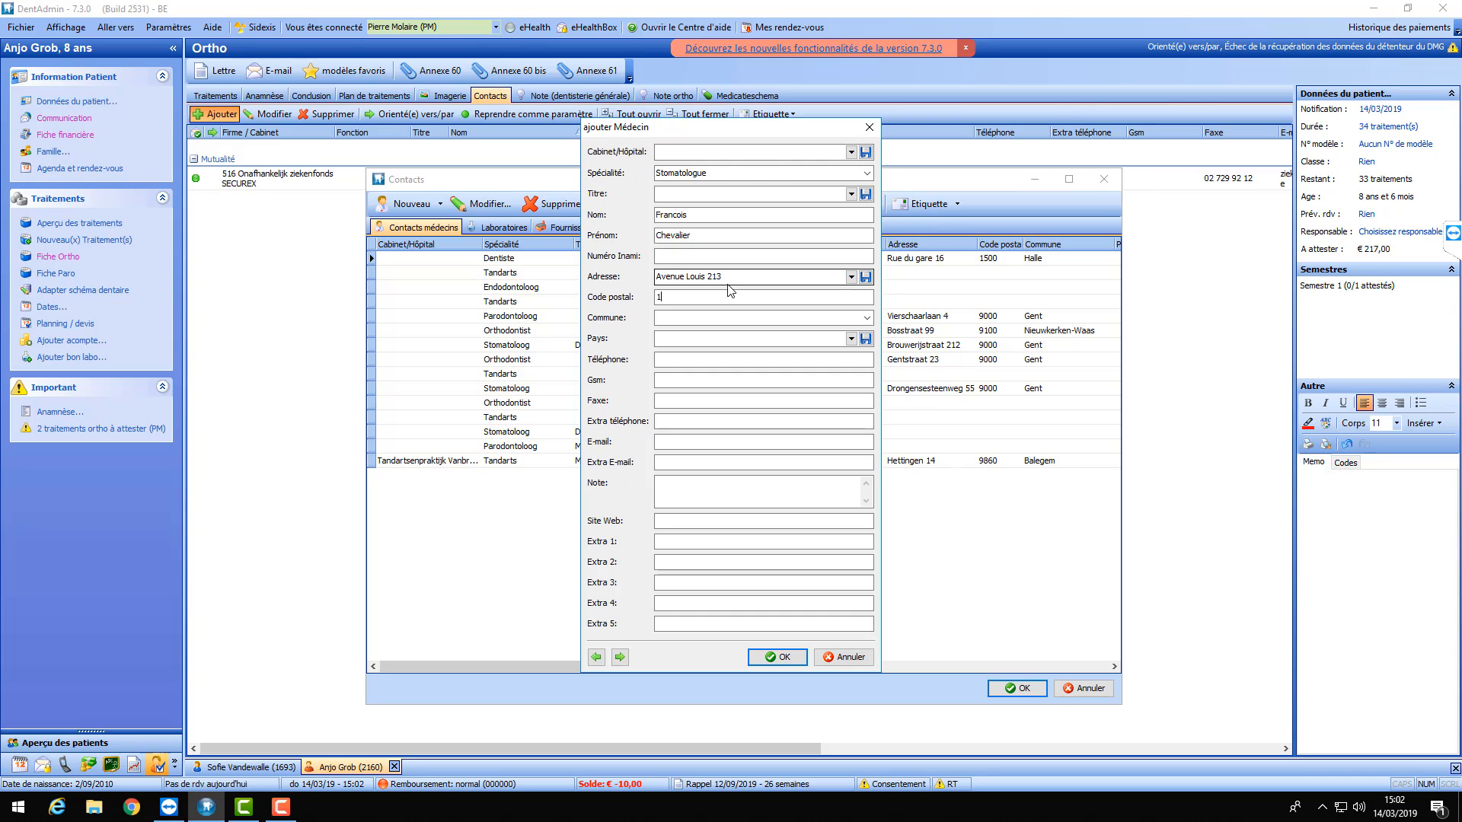
key("Tab")
left_click(721, 296)
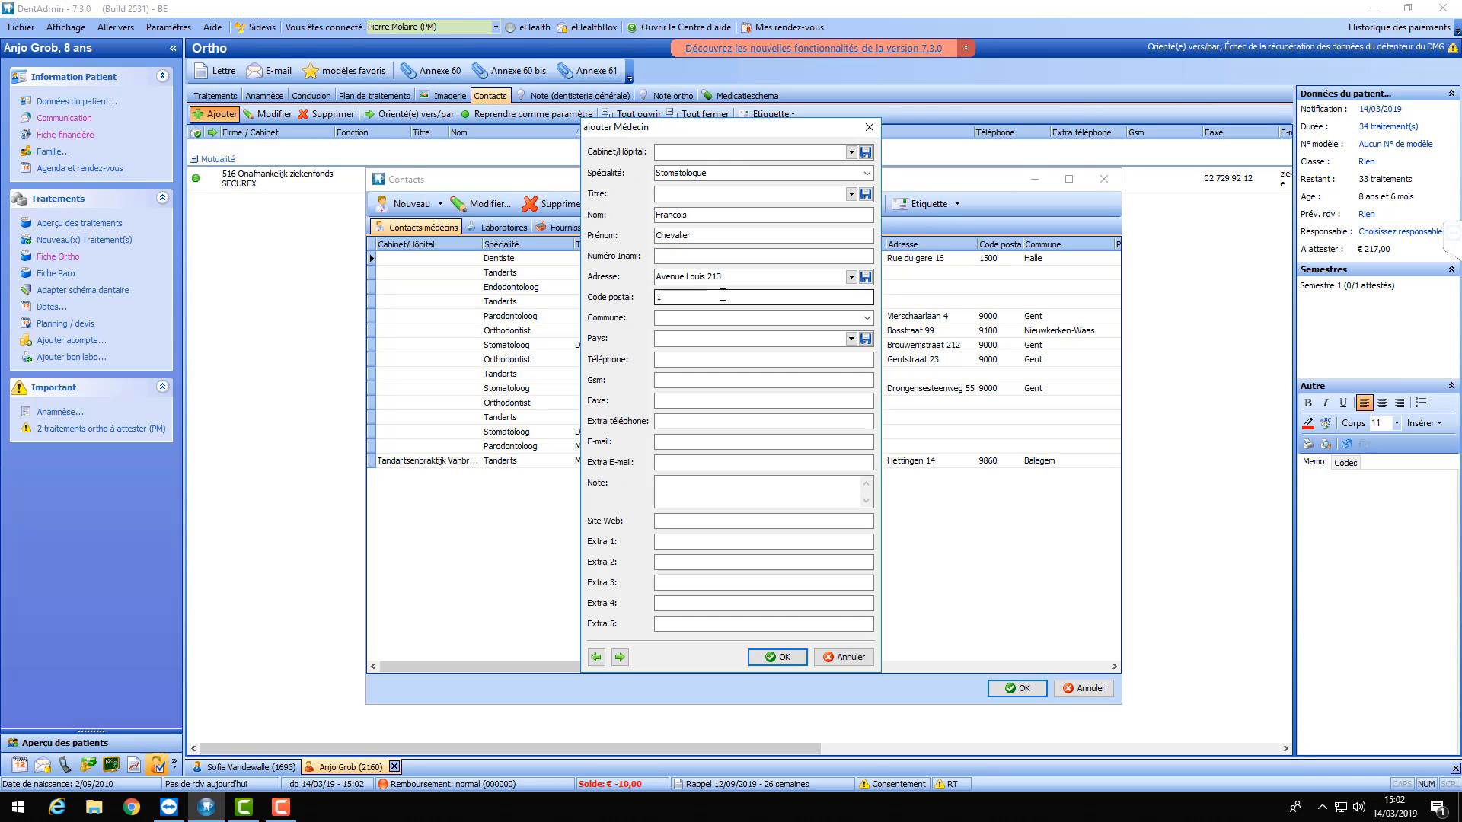
type("000")
key("Tab")
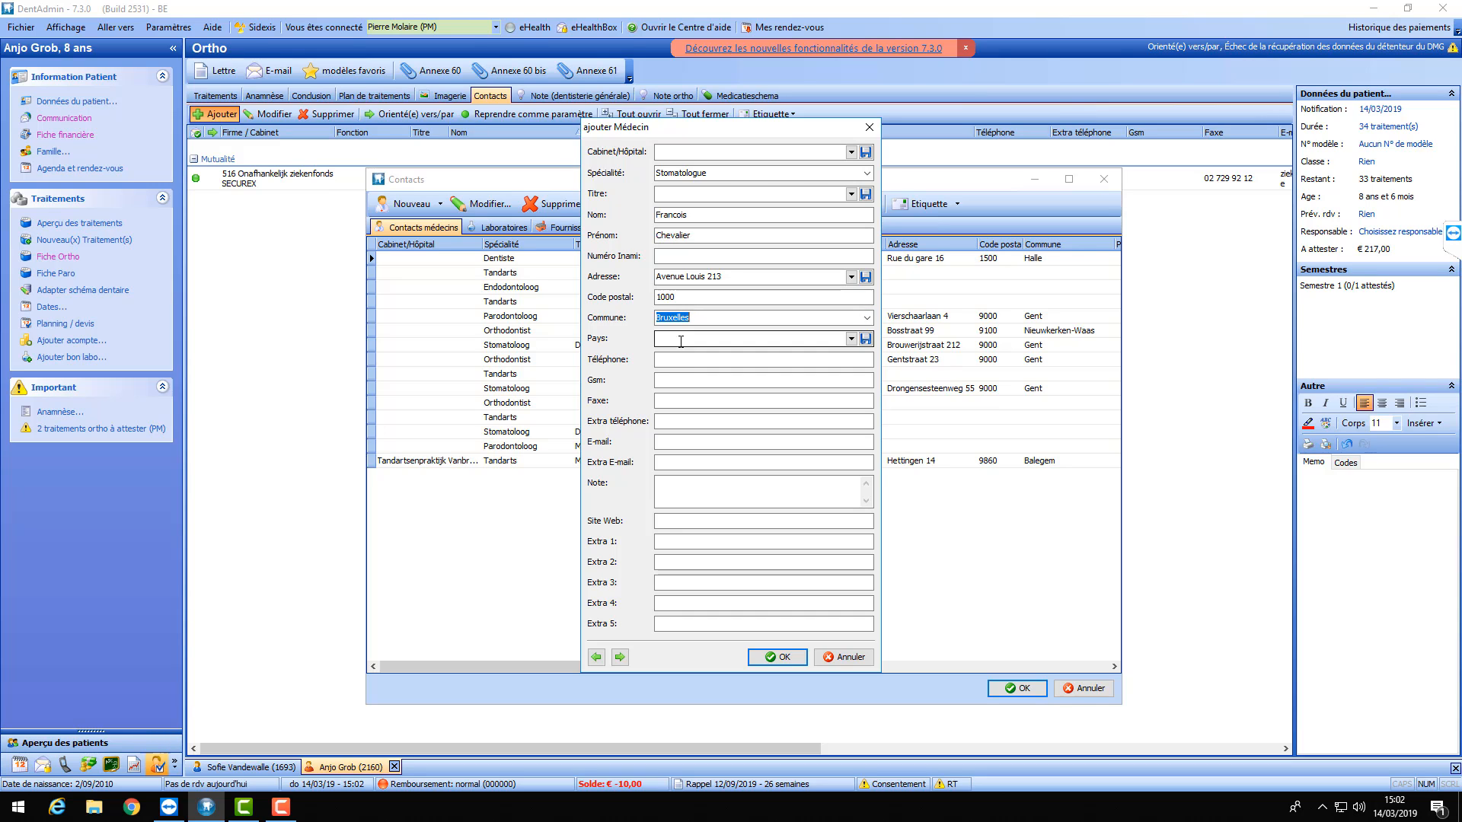
left_click(735, 334)
left_click(768, 660)
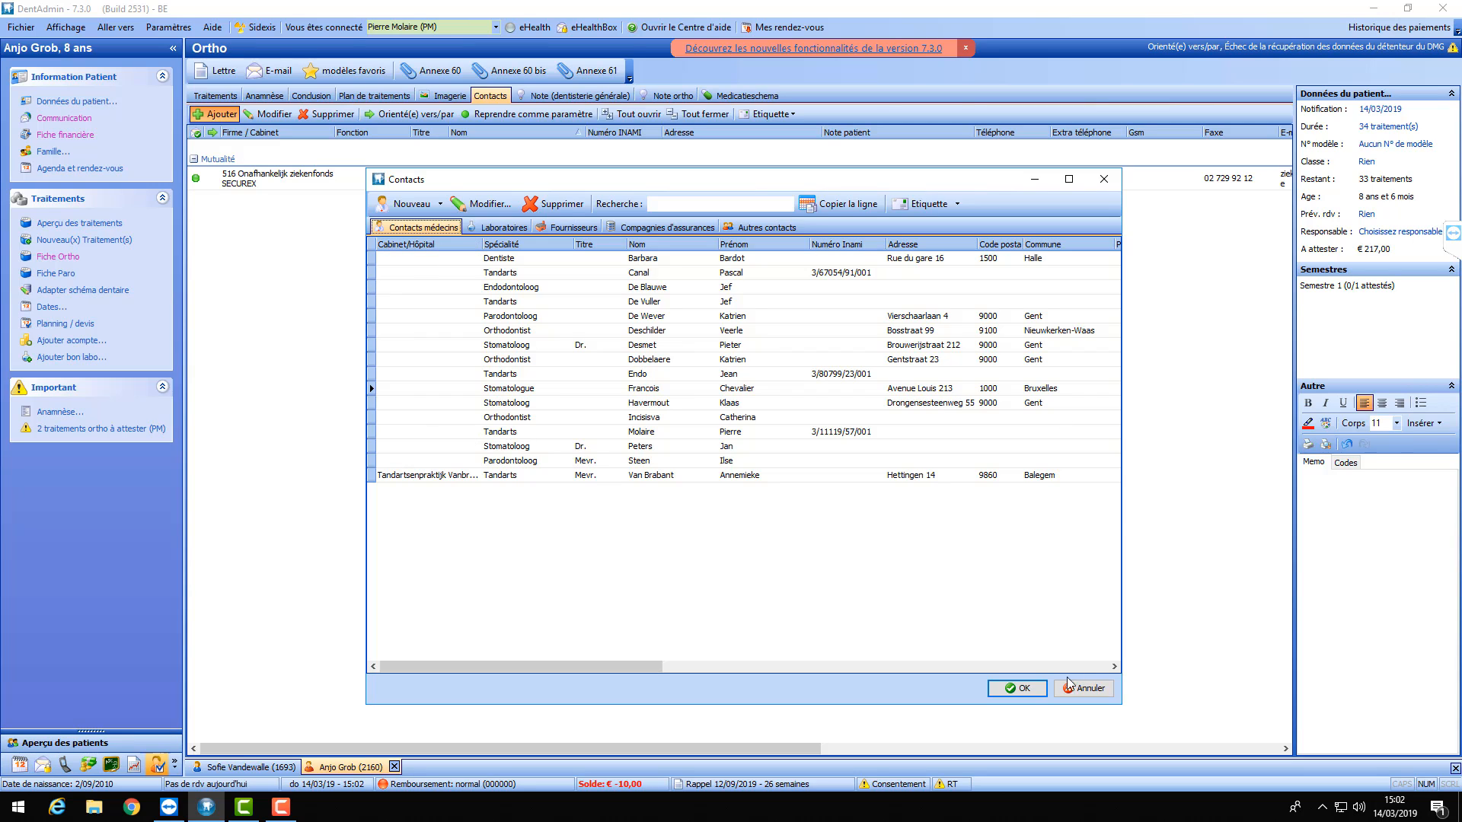
- Link the new Dentiste contact to the patient, then add the new Stomatologue contact too
left_click(504, 260)
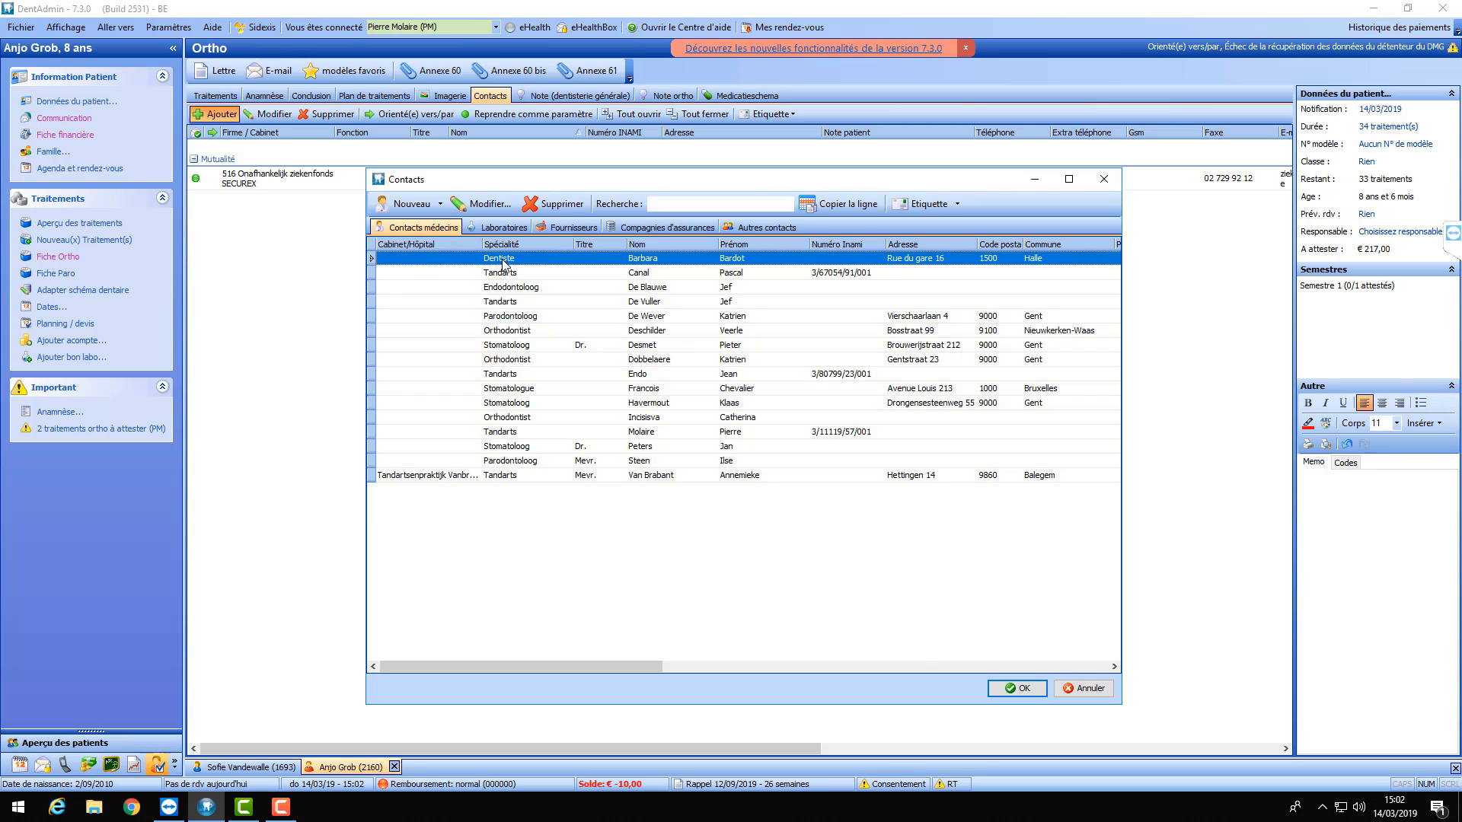
double_click(567, 261)
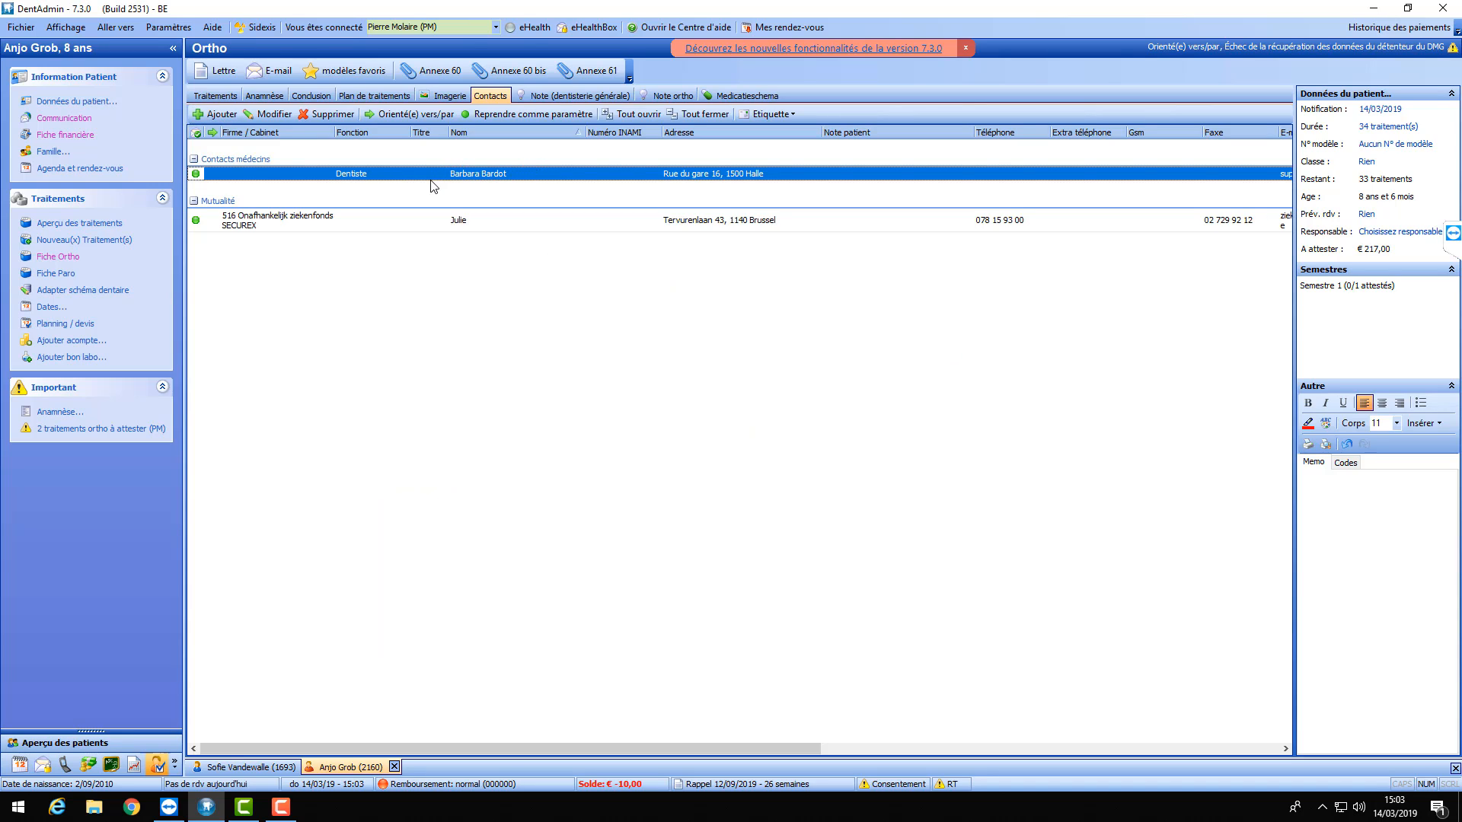
left_click(219, 114)
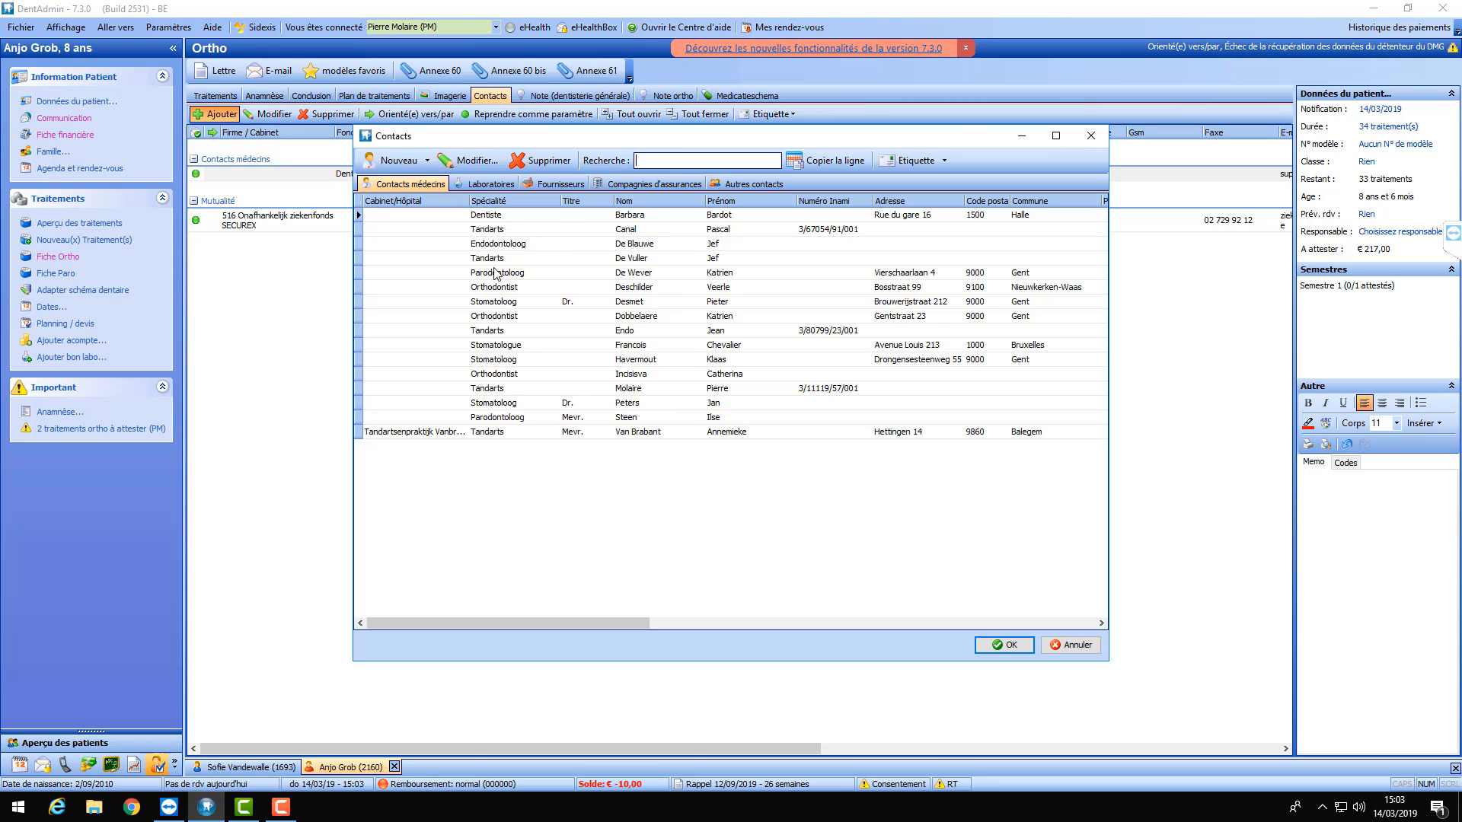
double_click(623, 345)
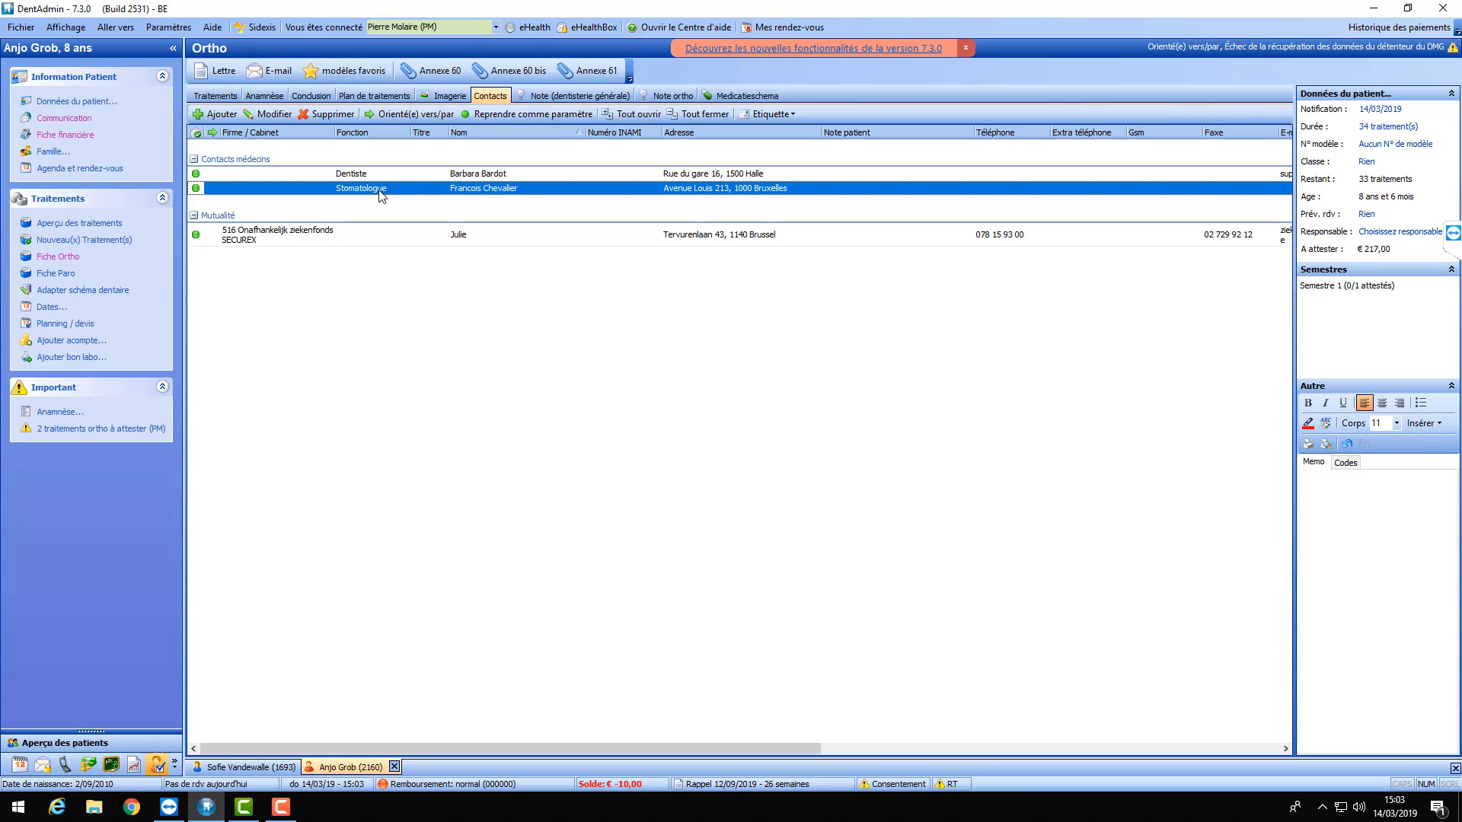
- Open the Lettre de référence template 'Lettre pour référer un patient' and trim the greeting to 'Cher(e)'
left_click(214, 75)
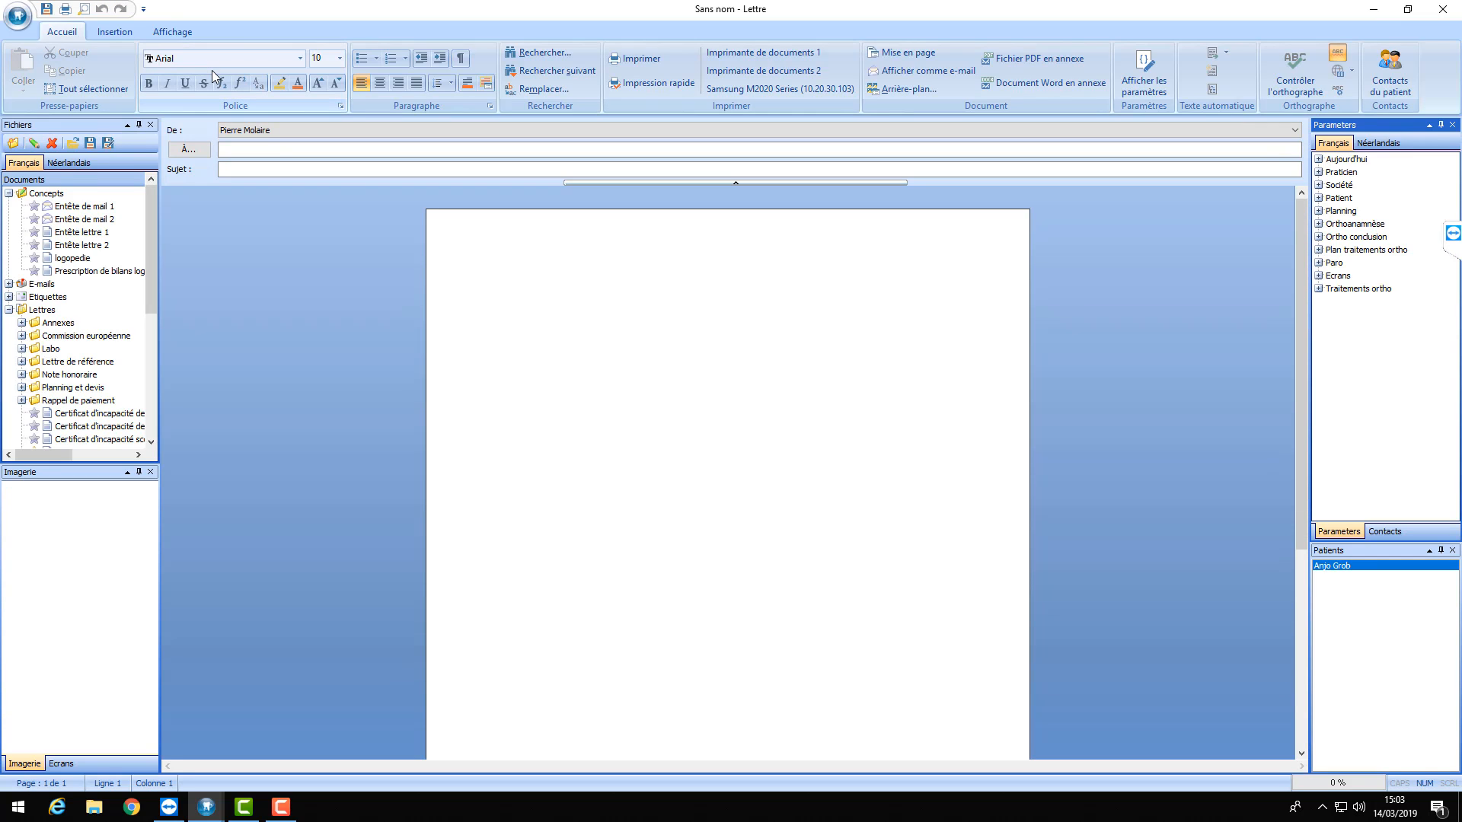
left_click_drag(153, 231, 153, 263)
left_click(23, 297)
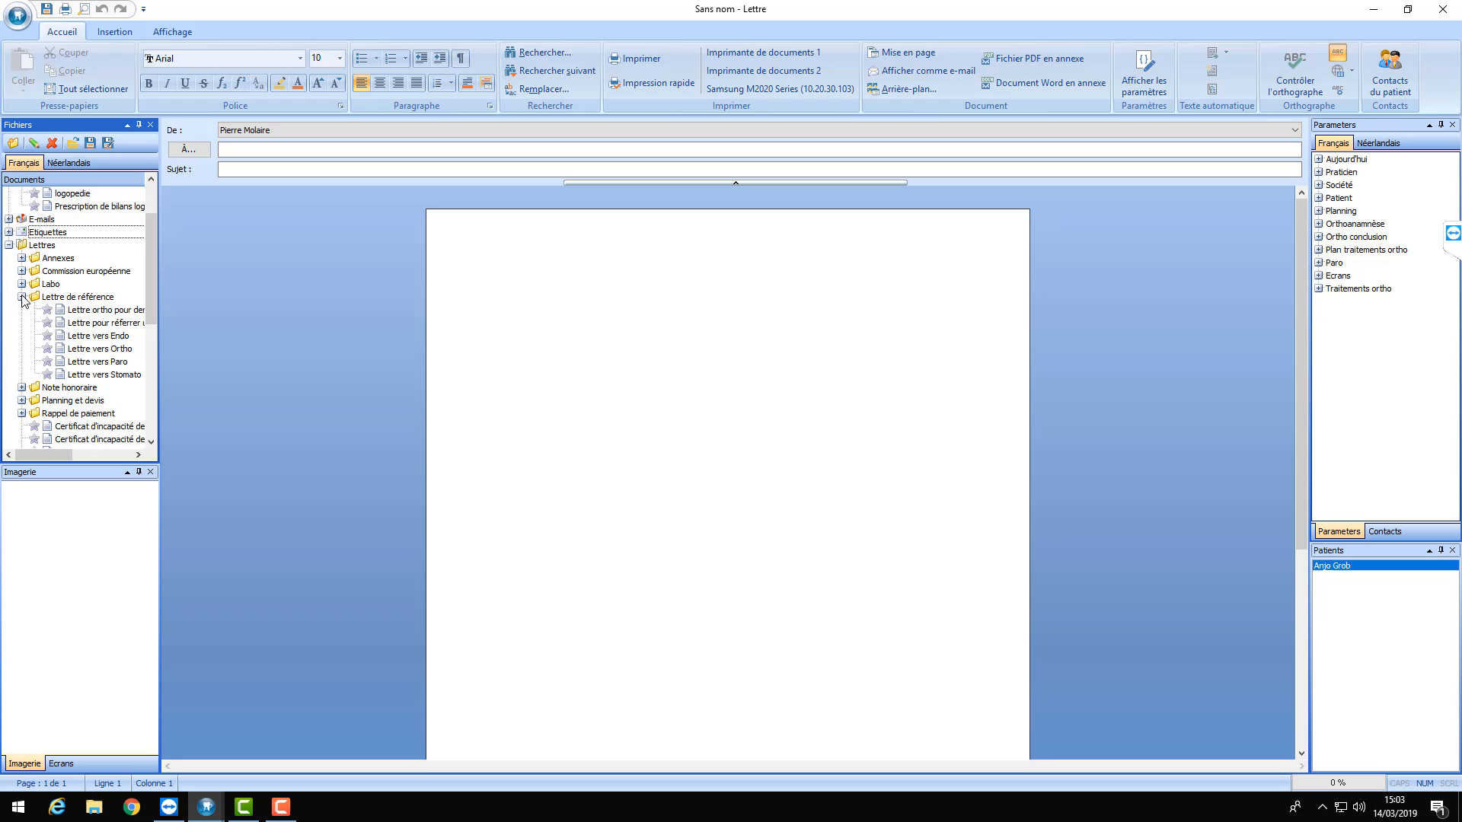
double_click(113, 312)
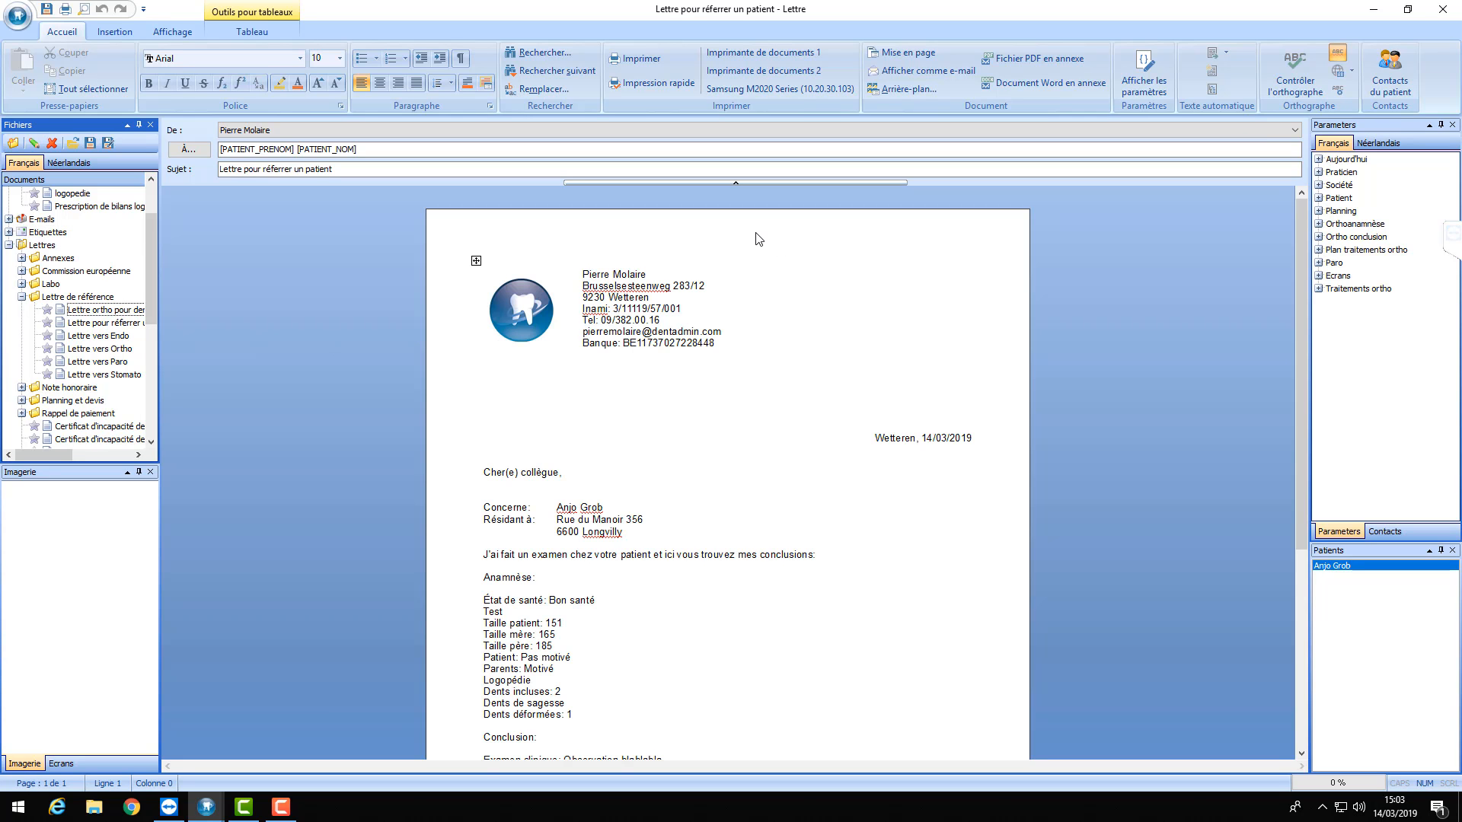
left_click(1157, 91)
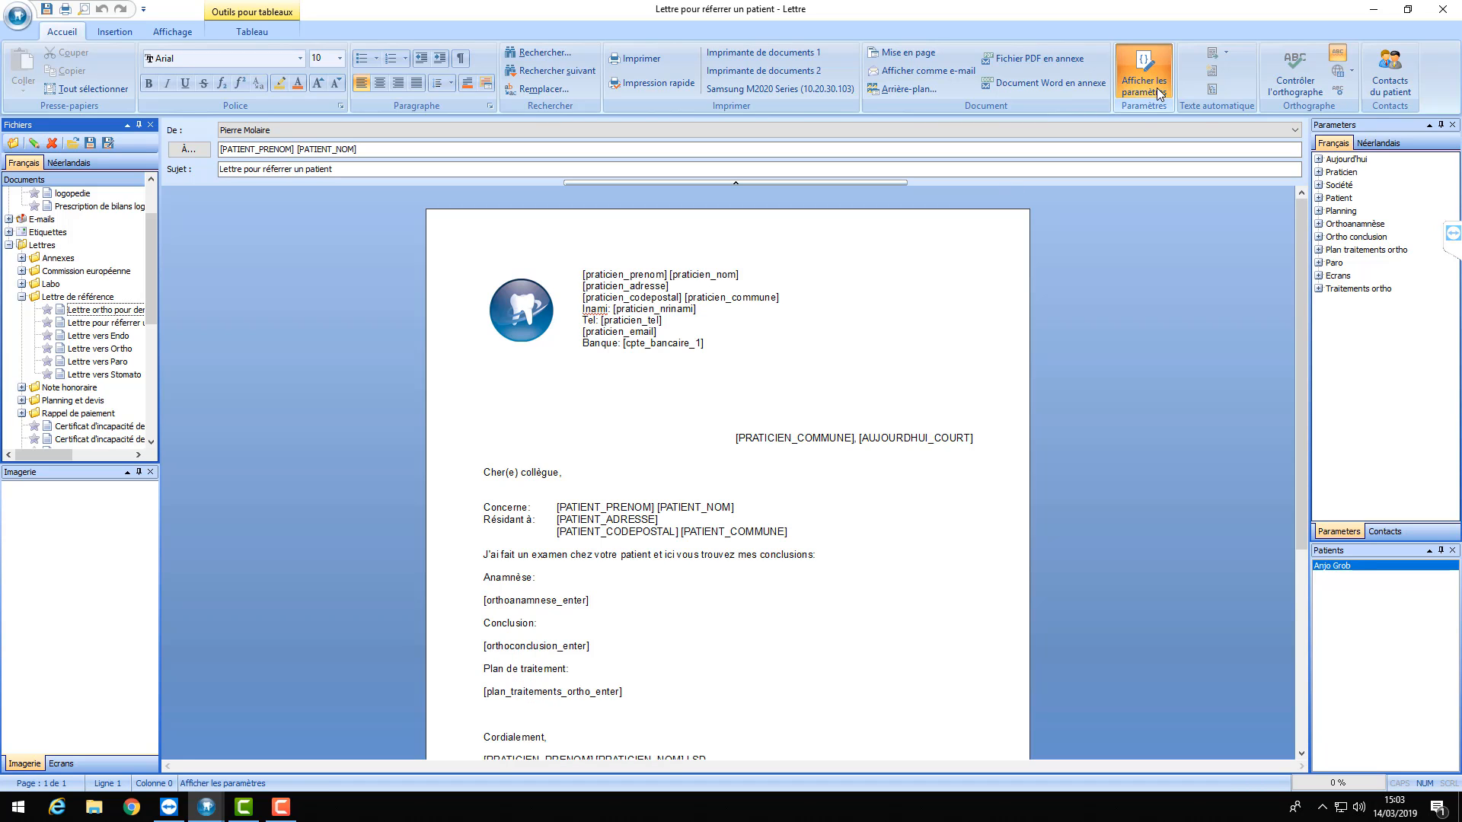
left_click(1158, 92)
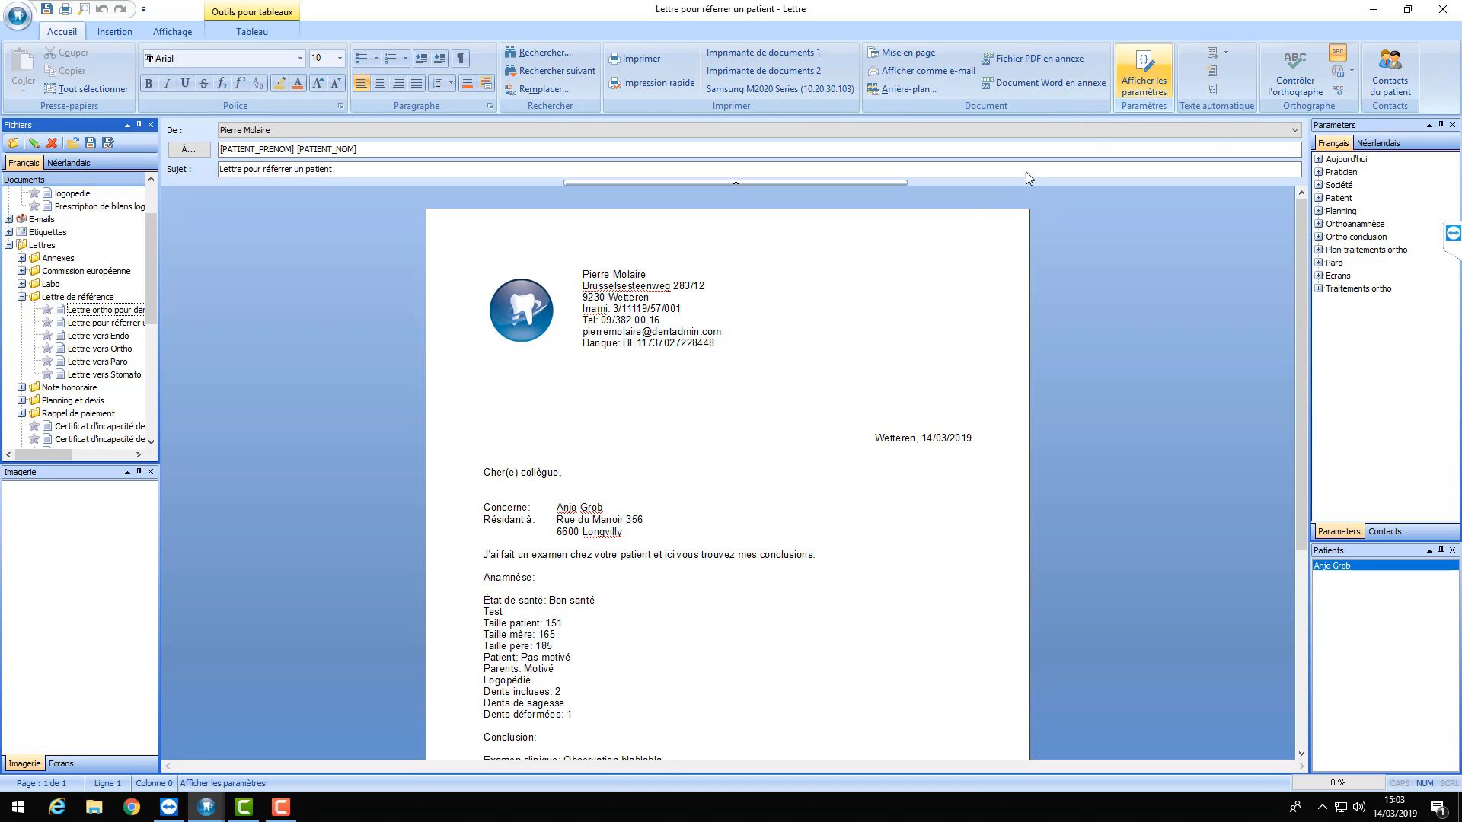
left_click(561, 474)
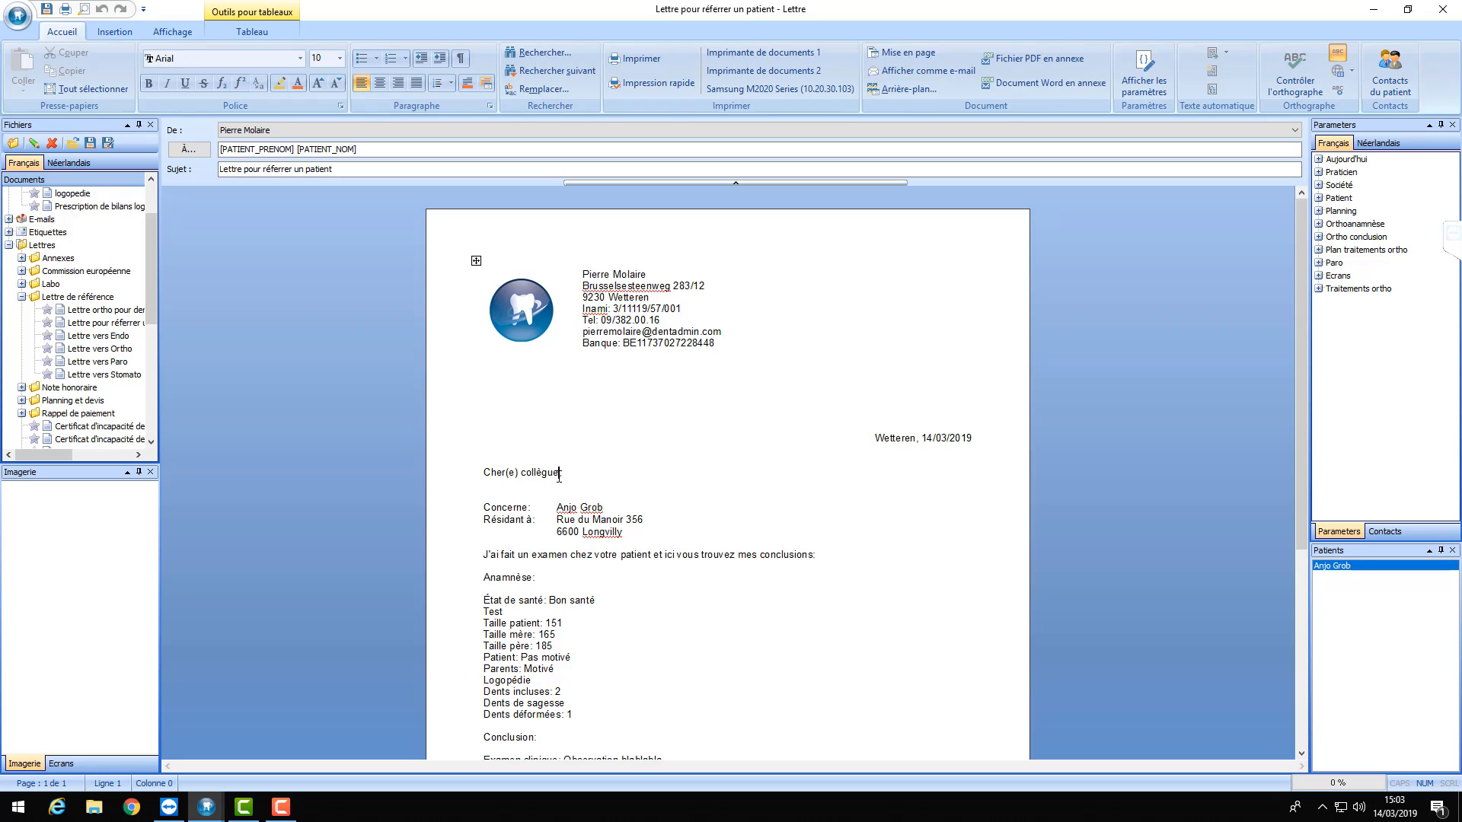
key("BackSpace")
key("BackSpace")
key("BackSpace")
key("BackSpace")
key("BackSpace")
key("BackSpace")
key("BackSpace")
key("BackSpace")
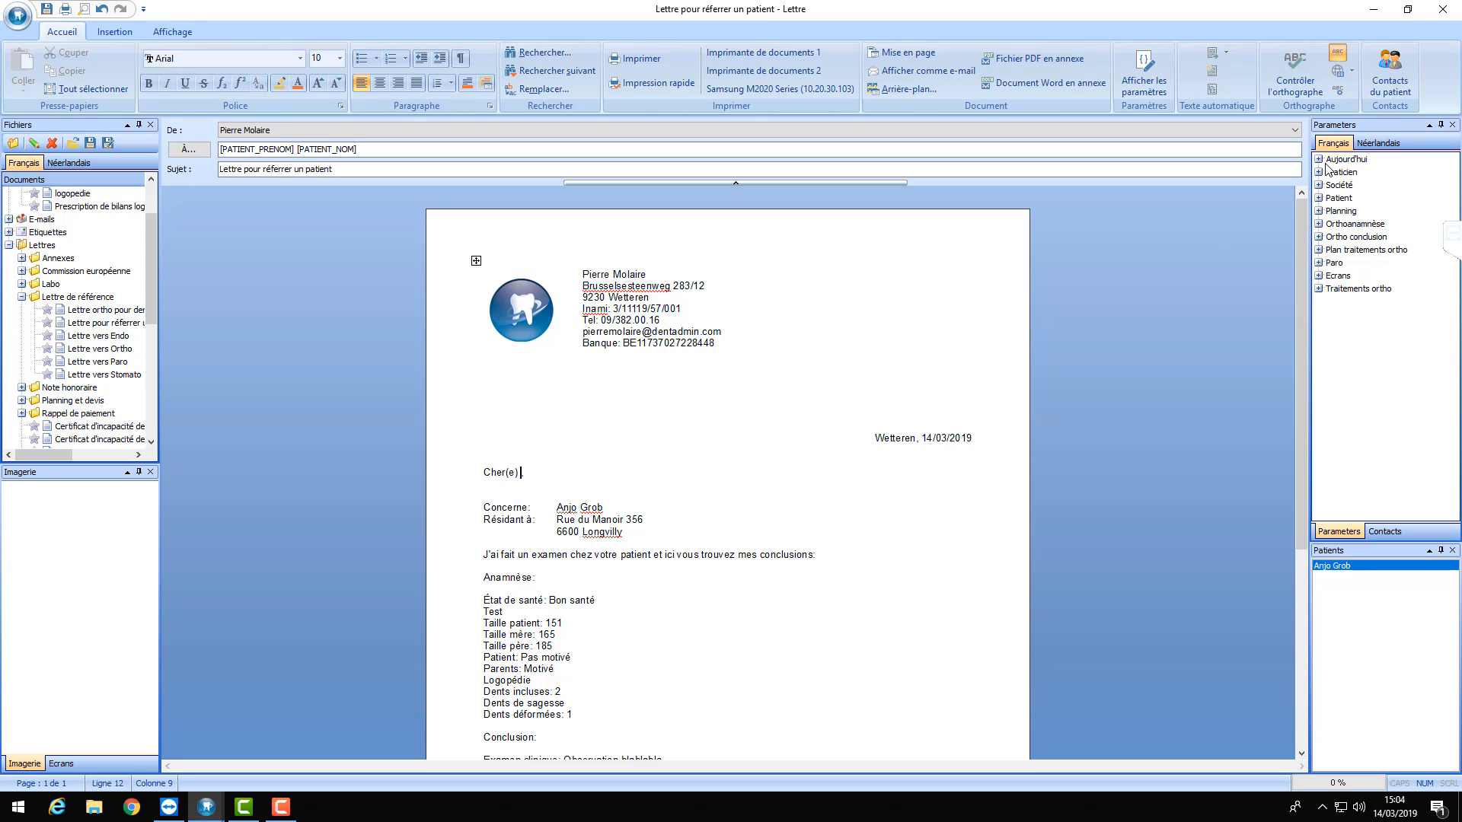
- Insert the dentiste_prenom and dentiste_nom fields after 'Cher(e)' in the salutation
left_click(1318, 198)
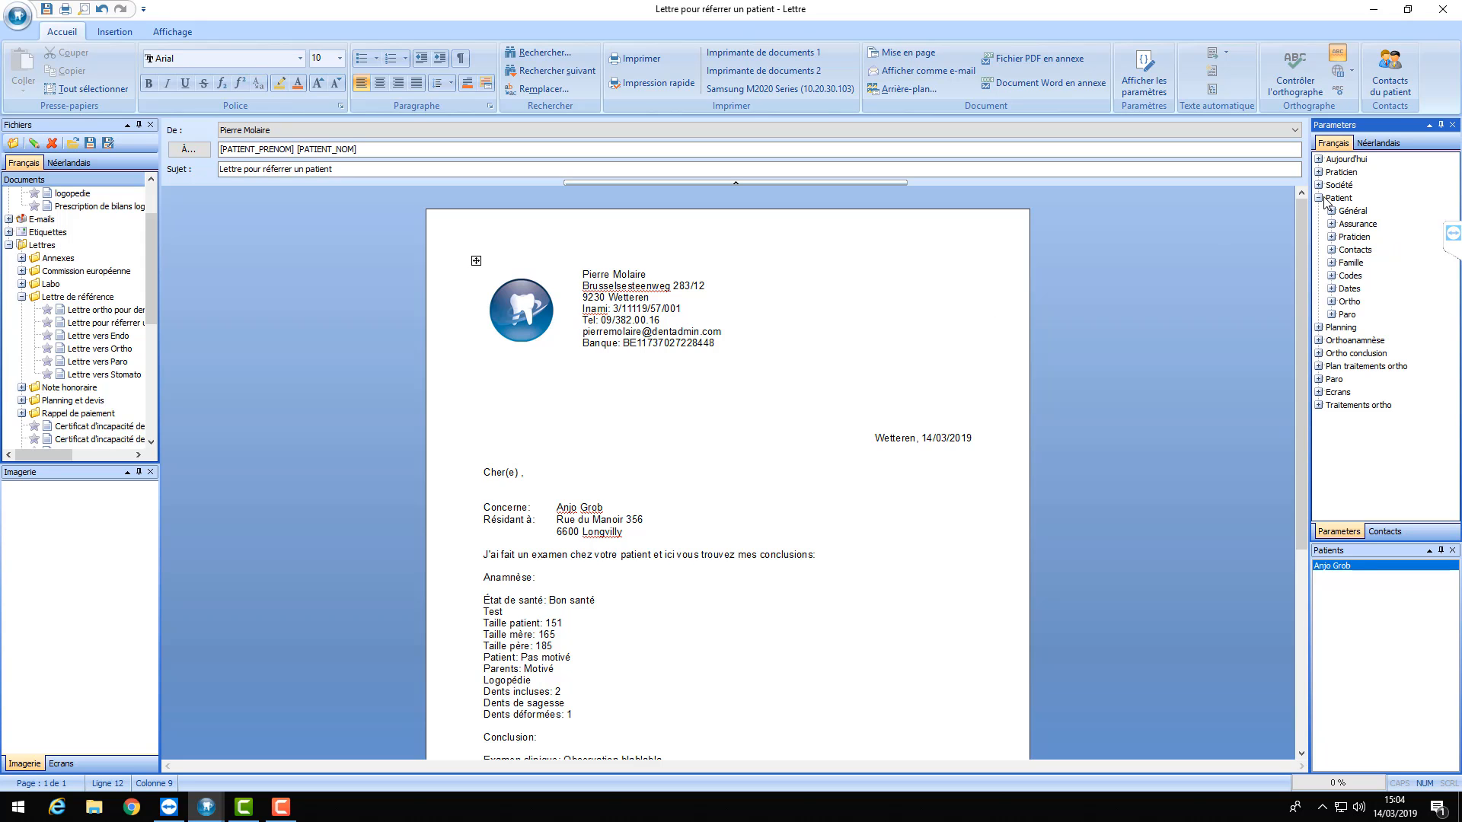
left_click(1331, 250)
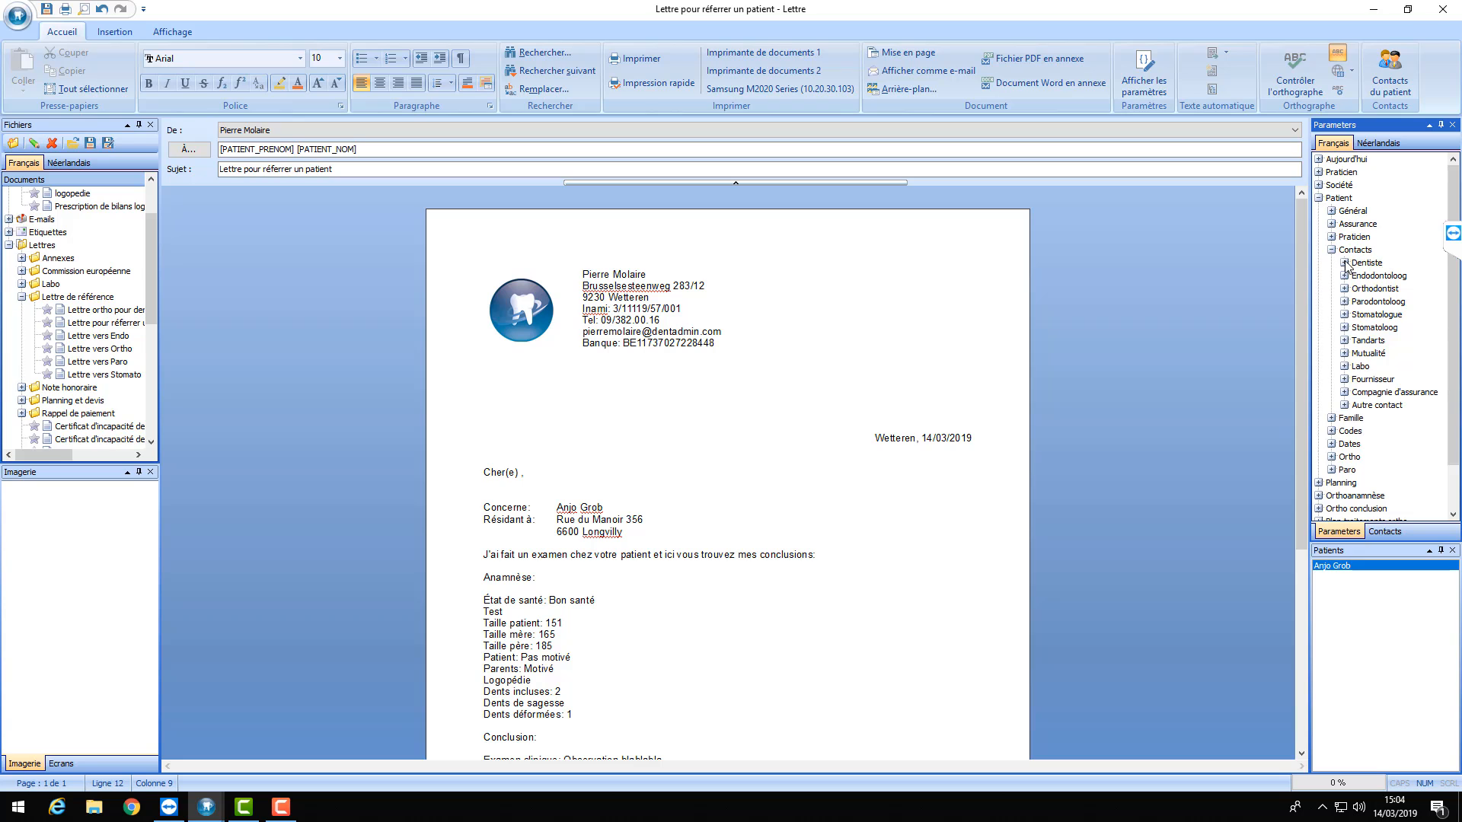
left_click(1344, 263)
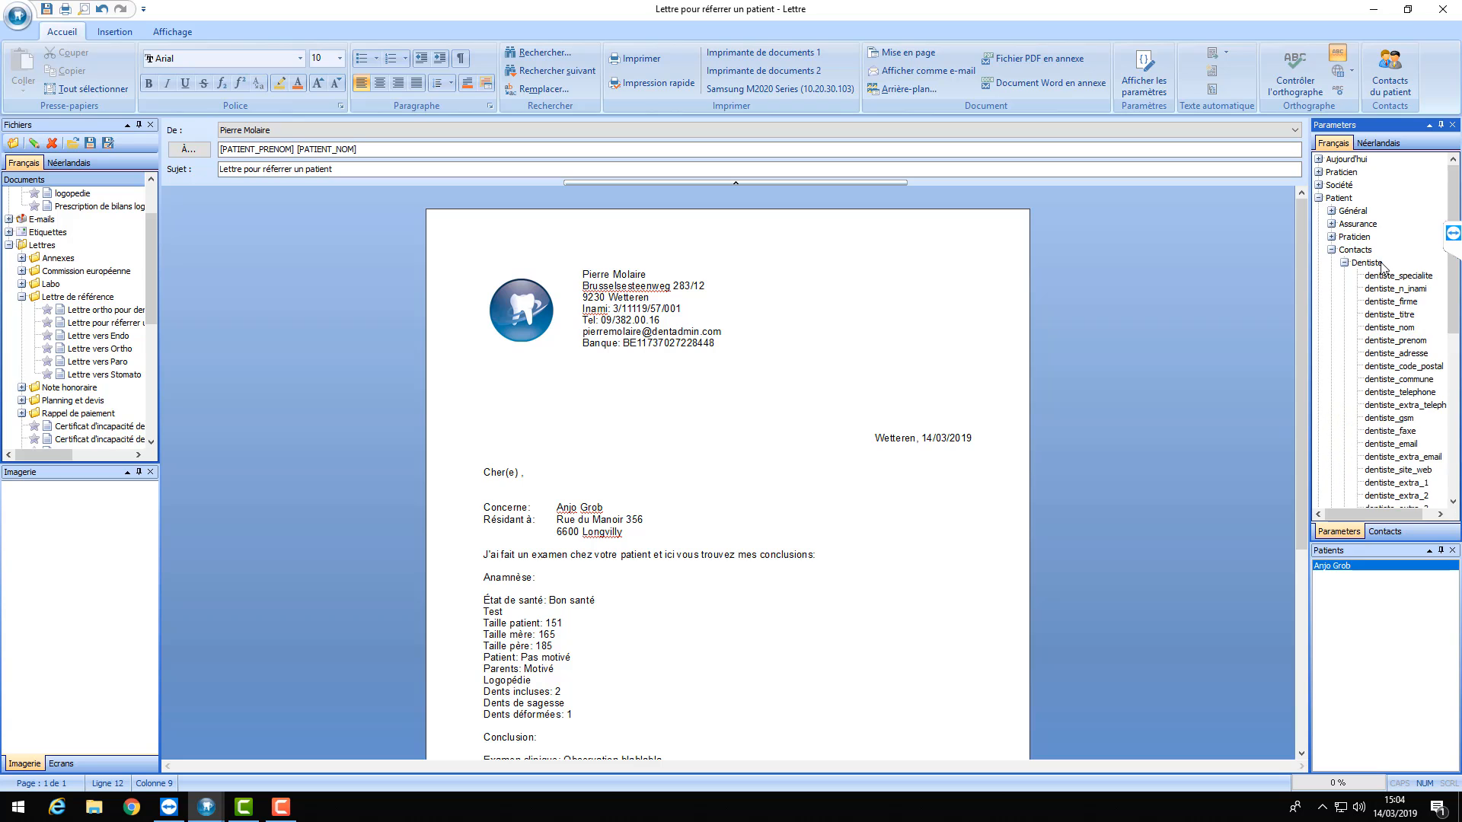
double_click(1386, 341)
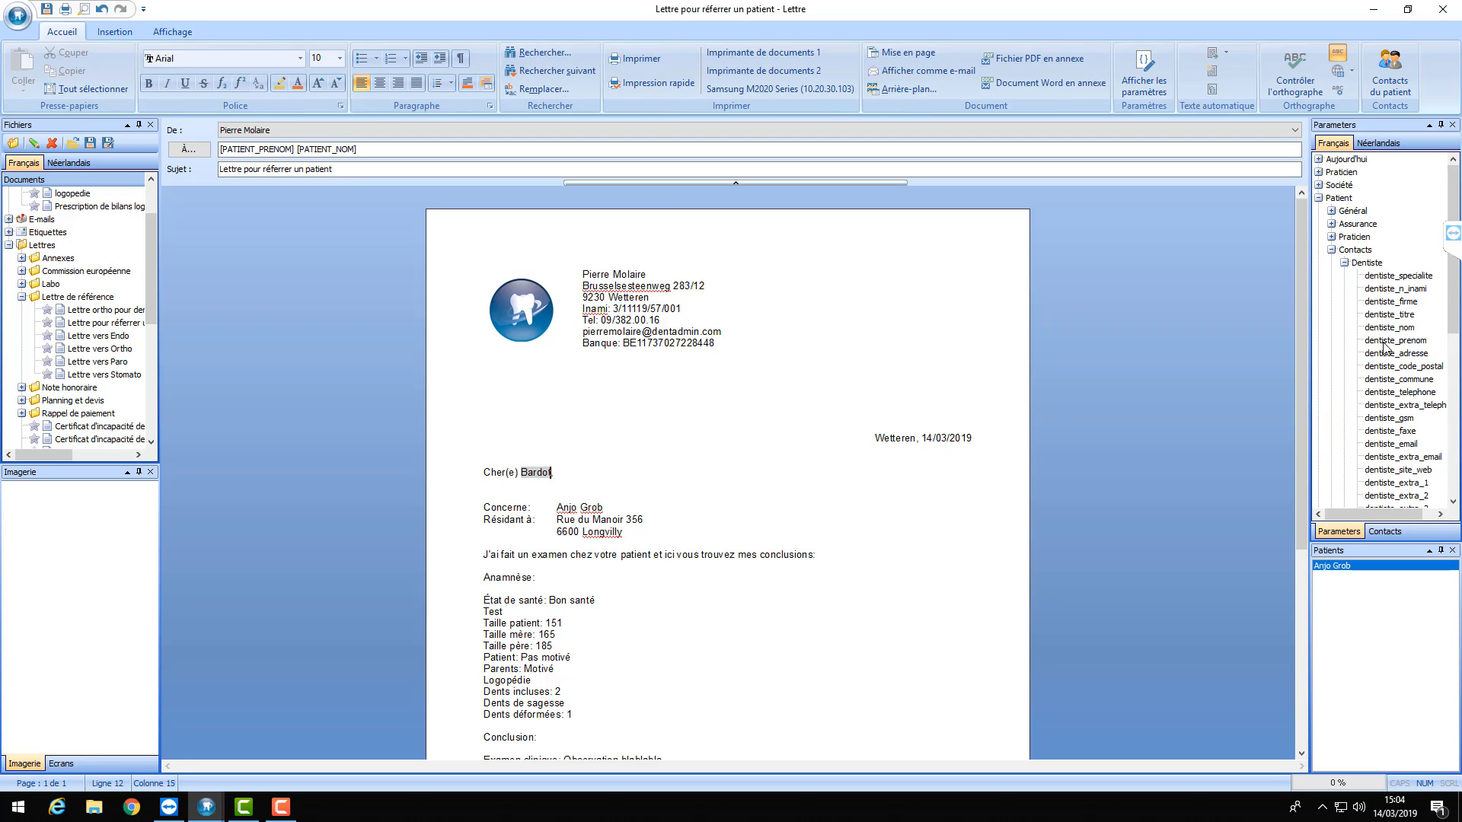
double_click(1396, 333)
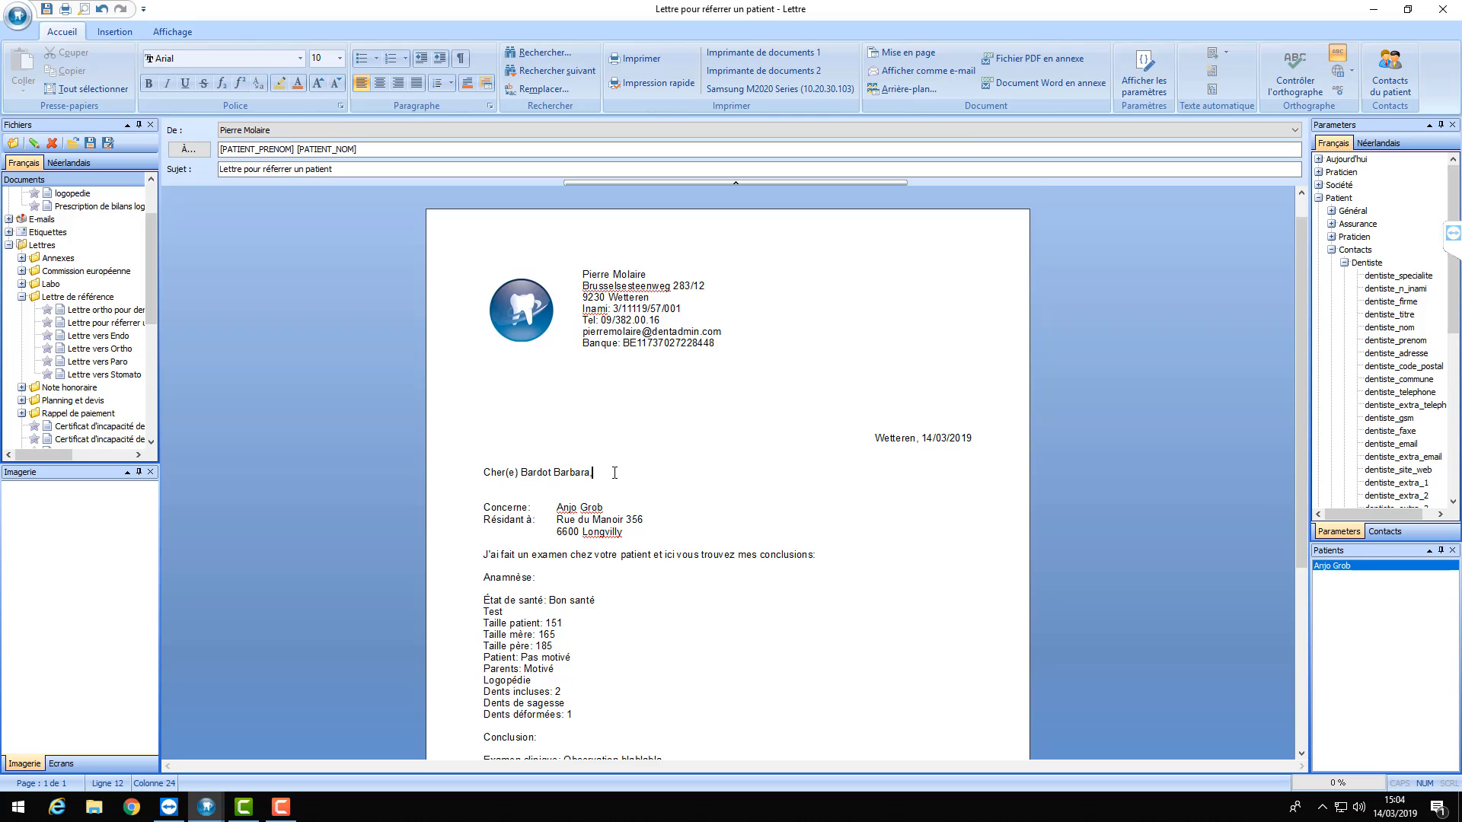
- Collapse the contact field lists and place the cursor on the blank line above the date
scroll(621, 464, "down", 1)
scroll(628, 442, "up", 1)
scroll(631, 431, "down", 4)
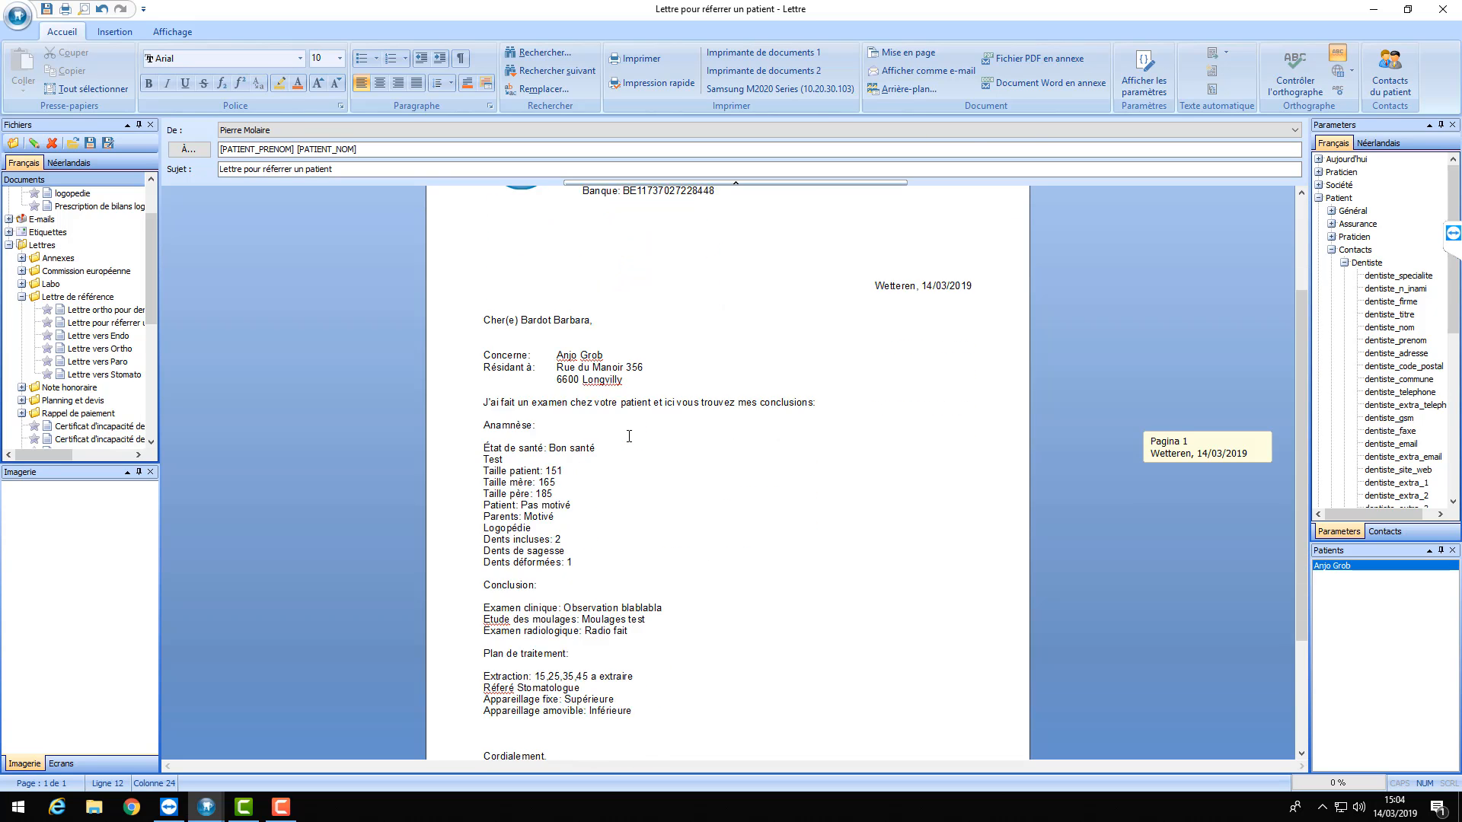
scroll(624, 440, "up", 3)
scroll(624, 440, "up", 1)
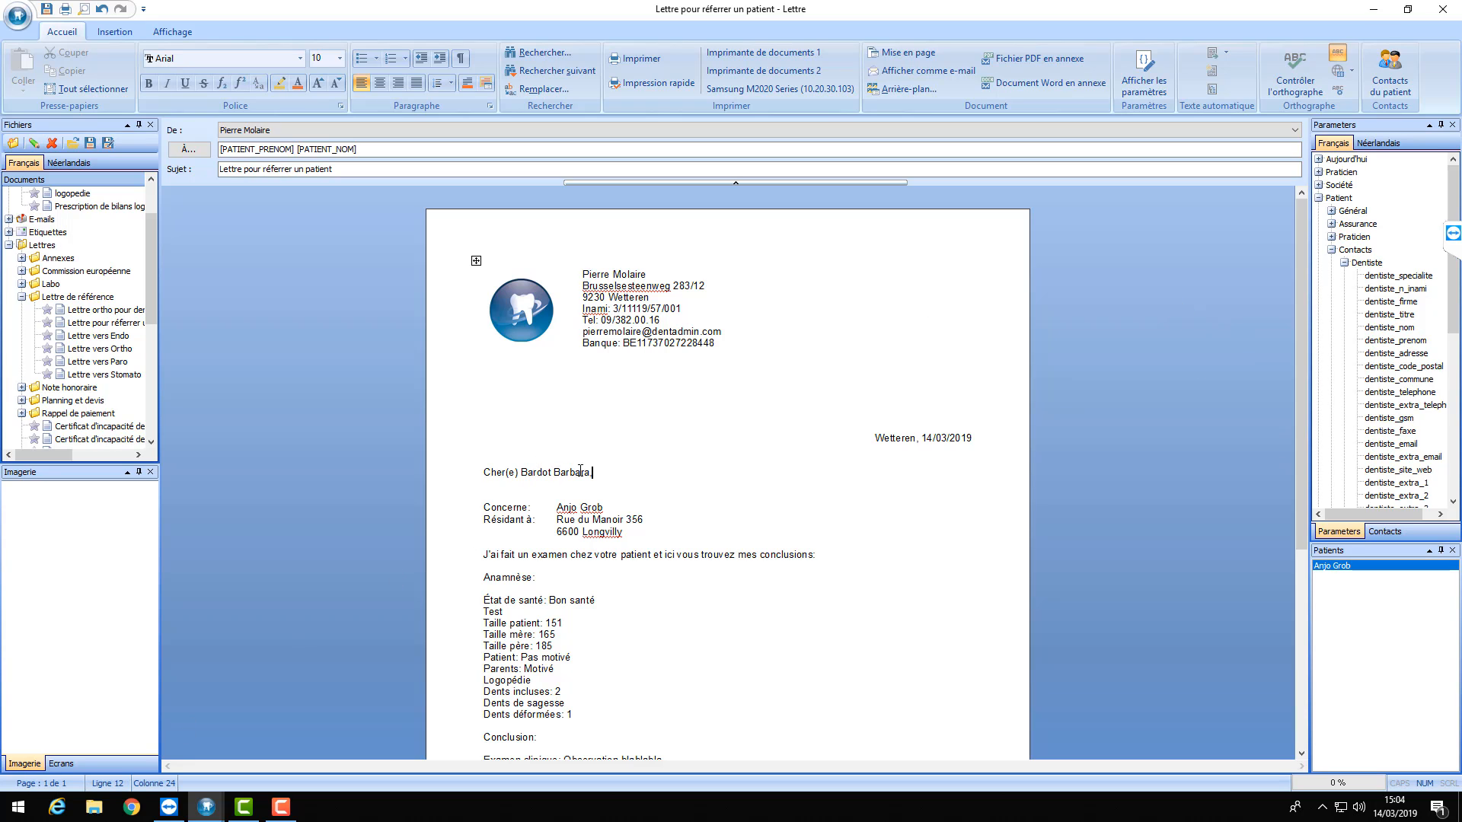
left_click(1344, 263)
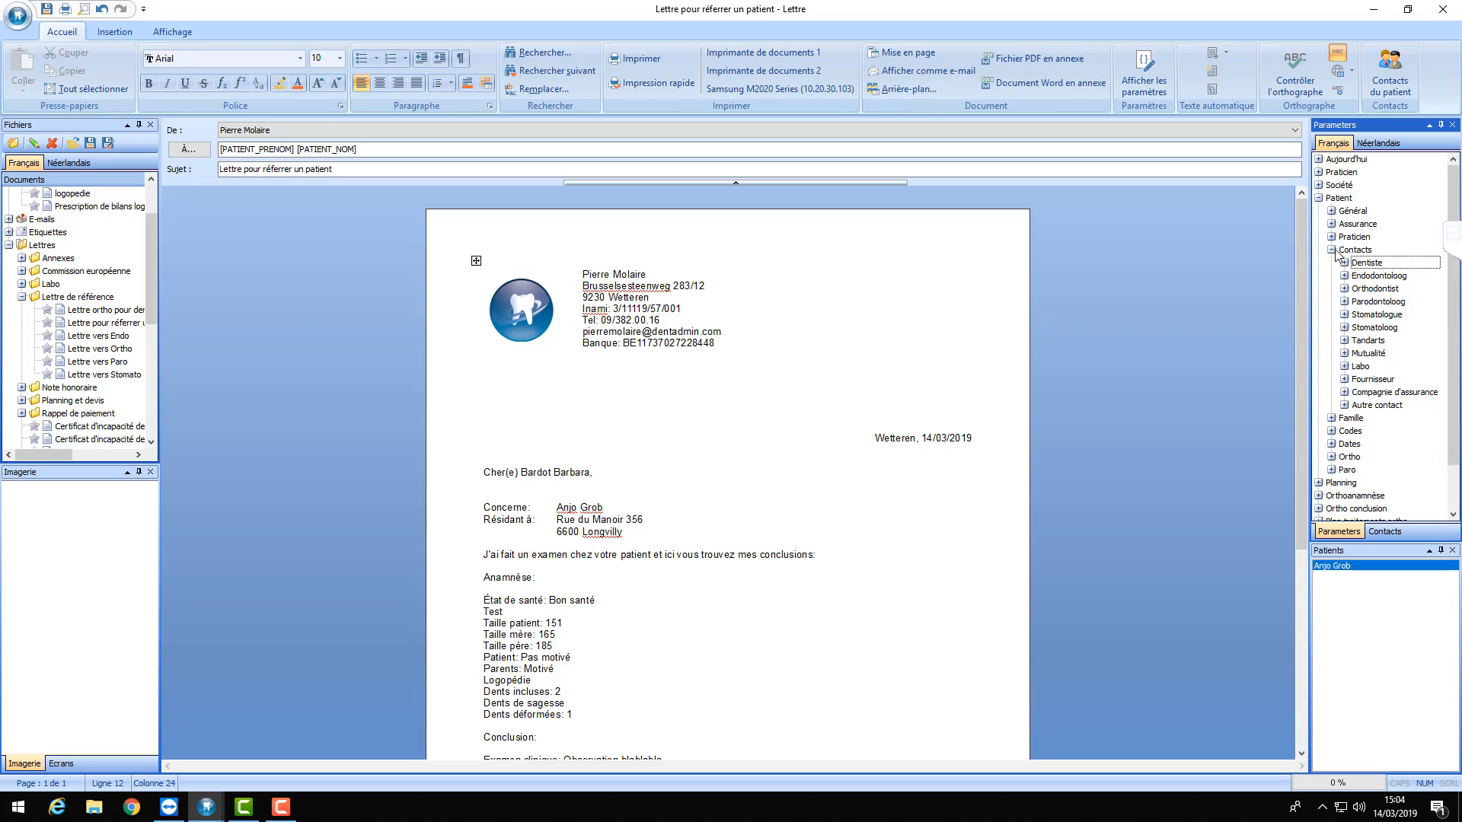
left_click(1331, 249)
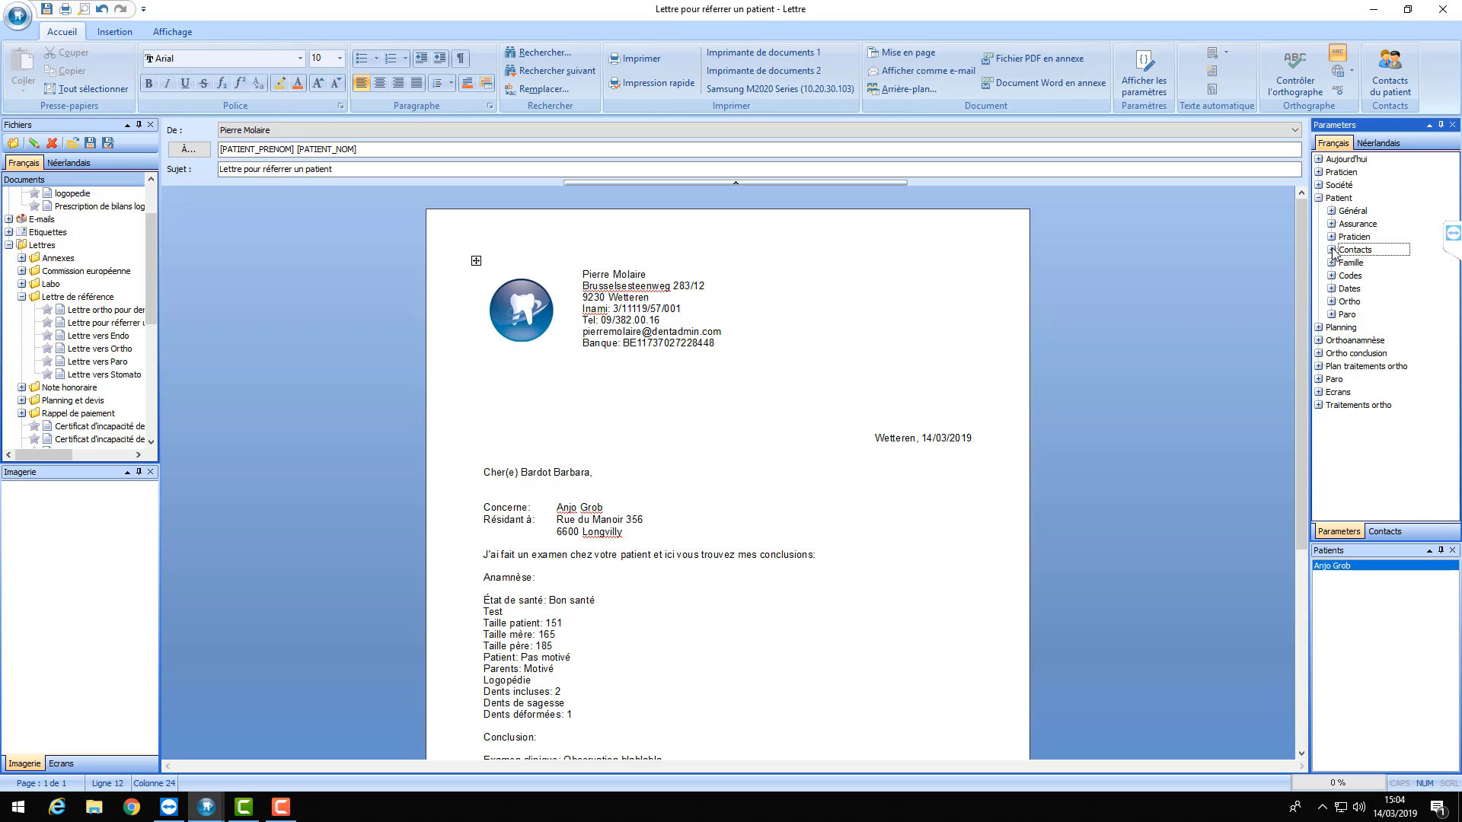
left_click(569, 473)
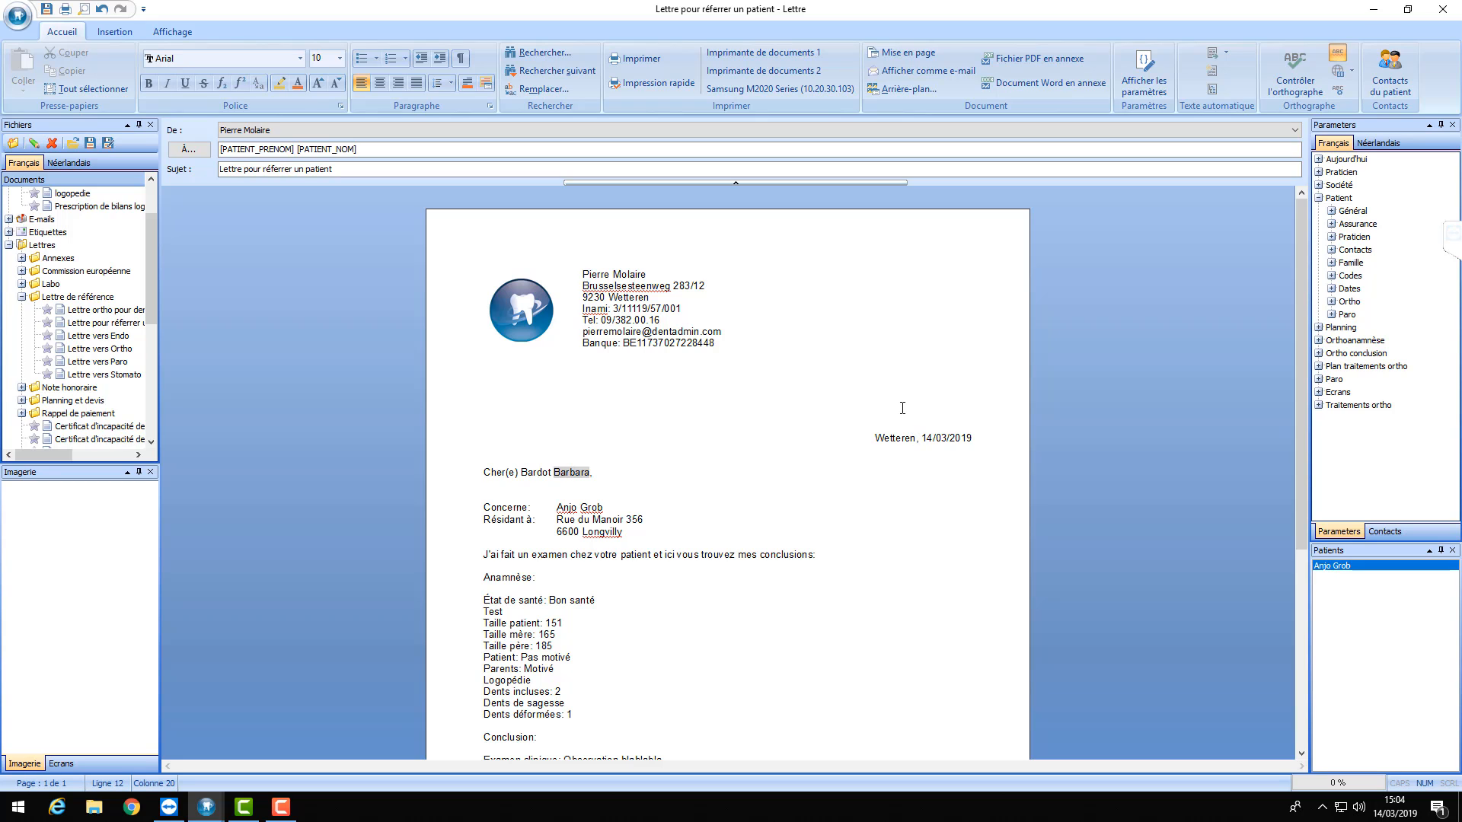
left_click(607, 472)
left_click(532, 393)
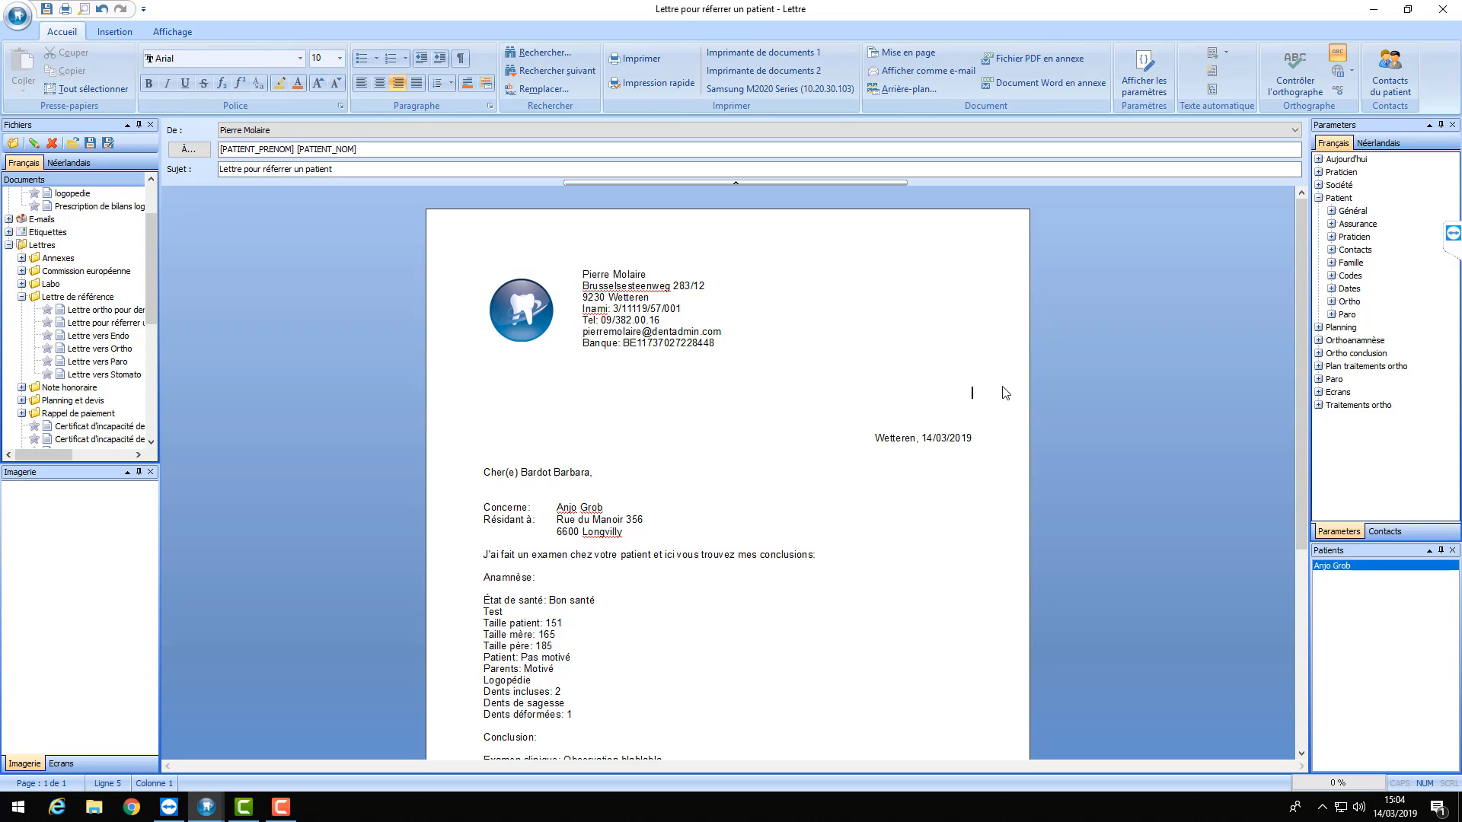
- Above the date, insert the dentiste_nom and dentiste_prenom fields, then the street address line
left_click(1331, 249)
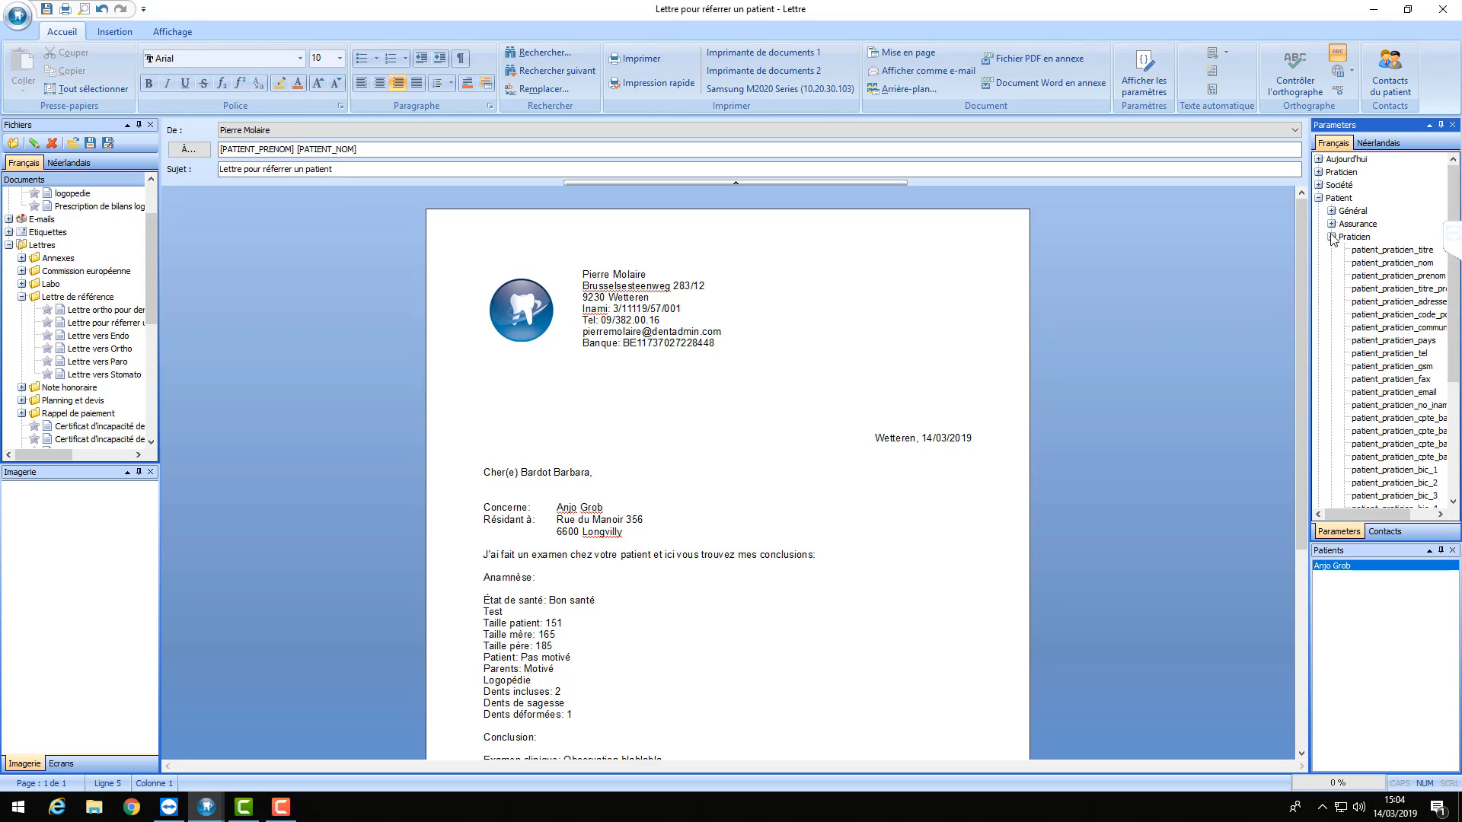
left_click(1330, 250)
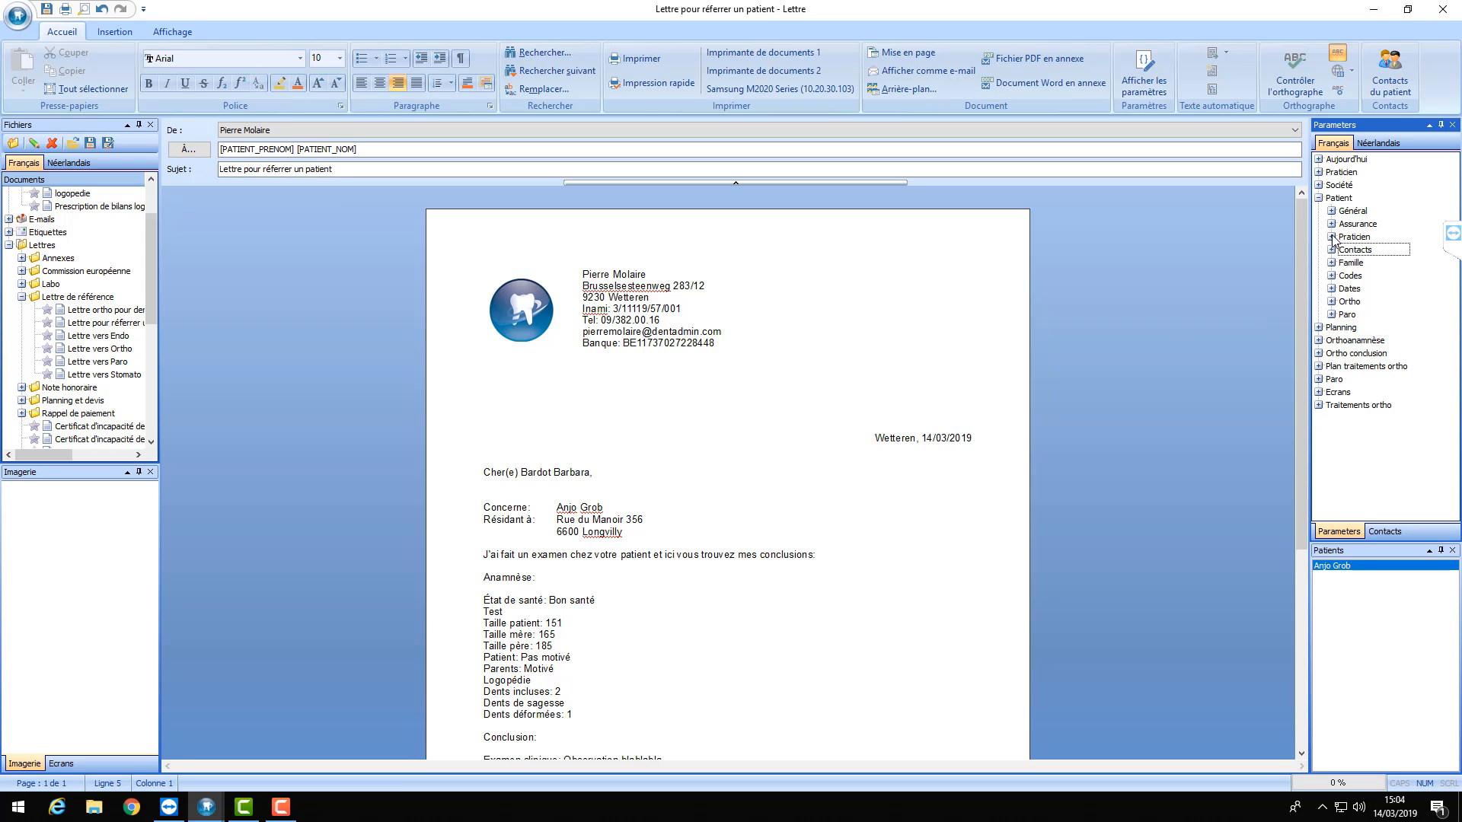
left_click(1331, 250)
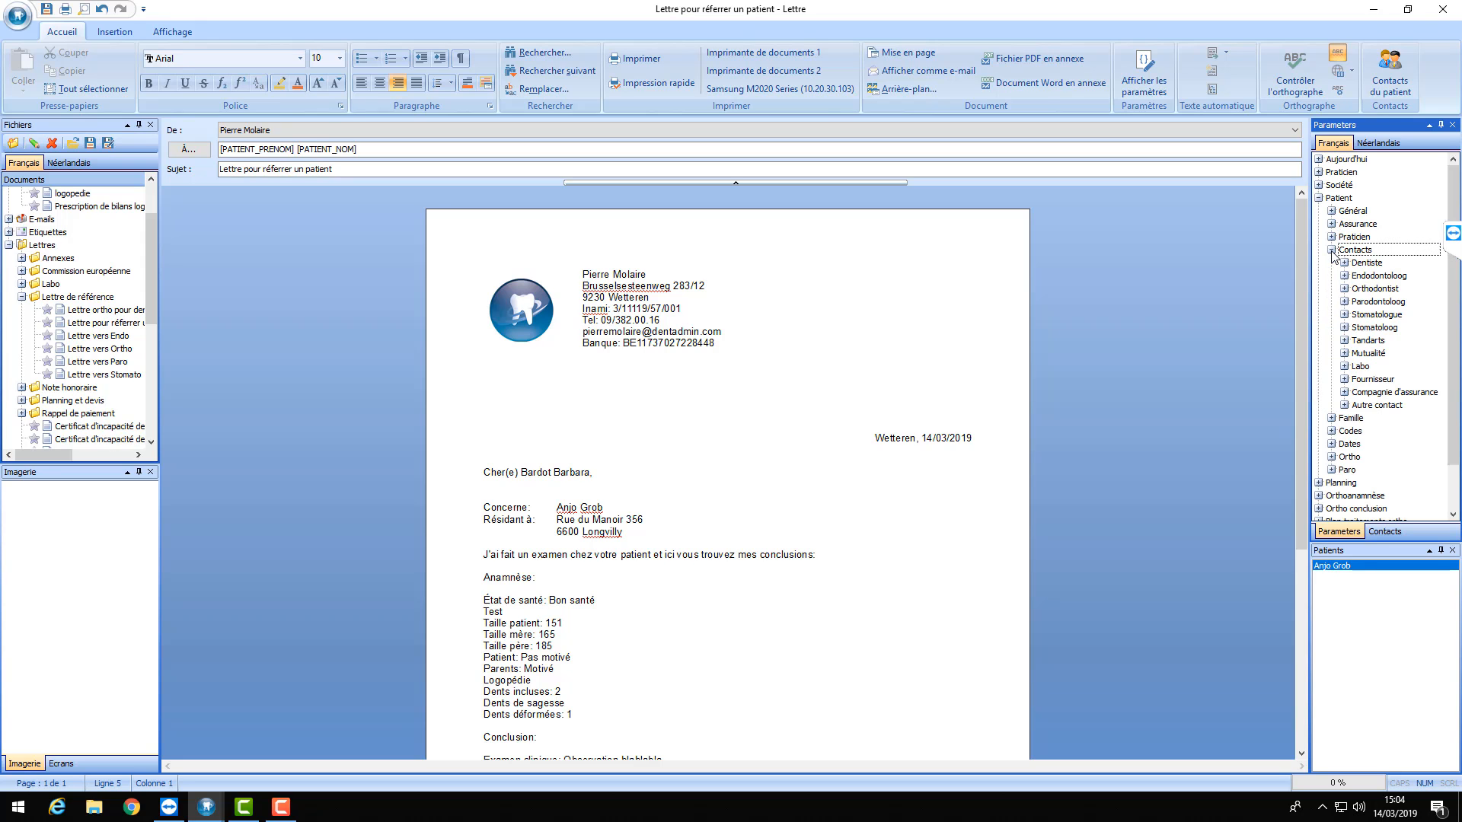
left_click(1345, 263)
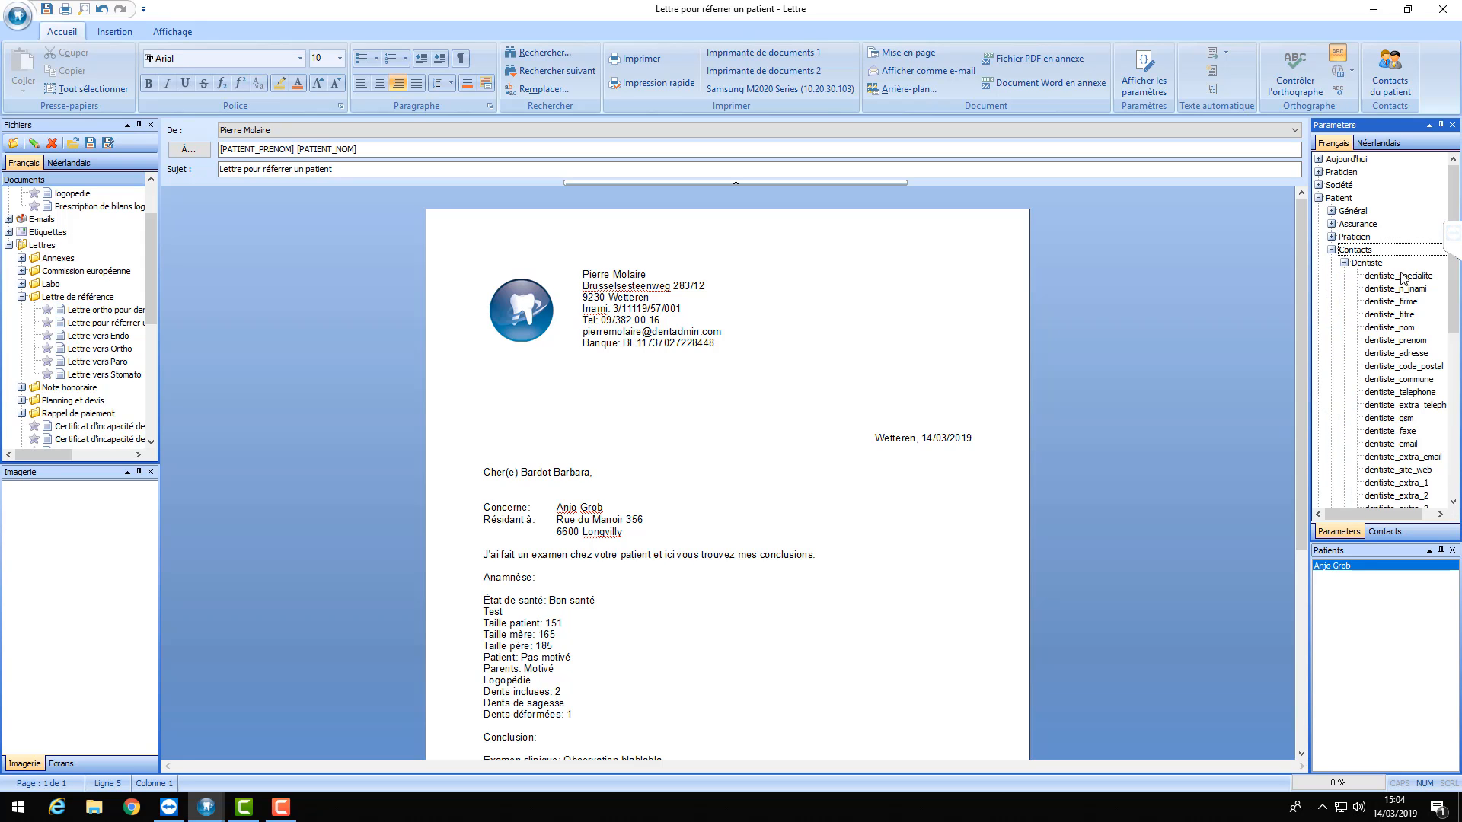
double_click(1403, 329)
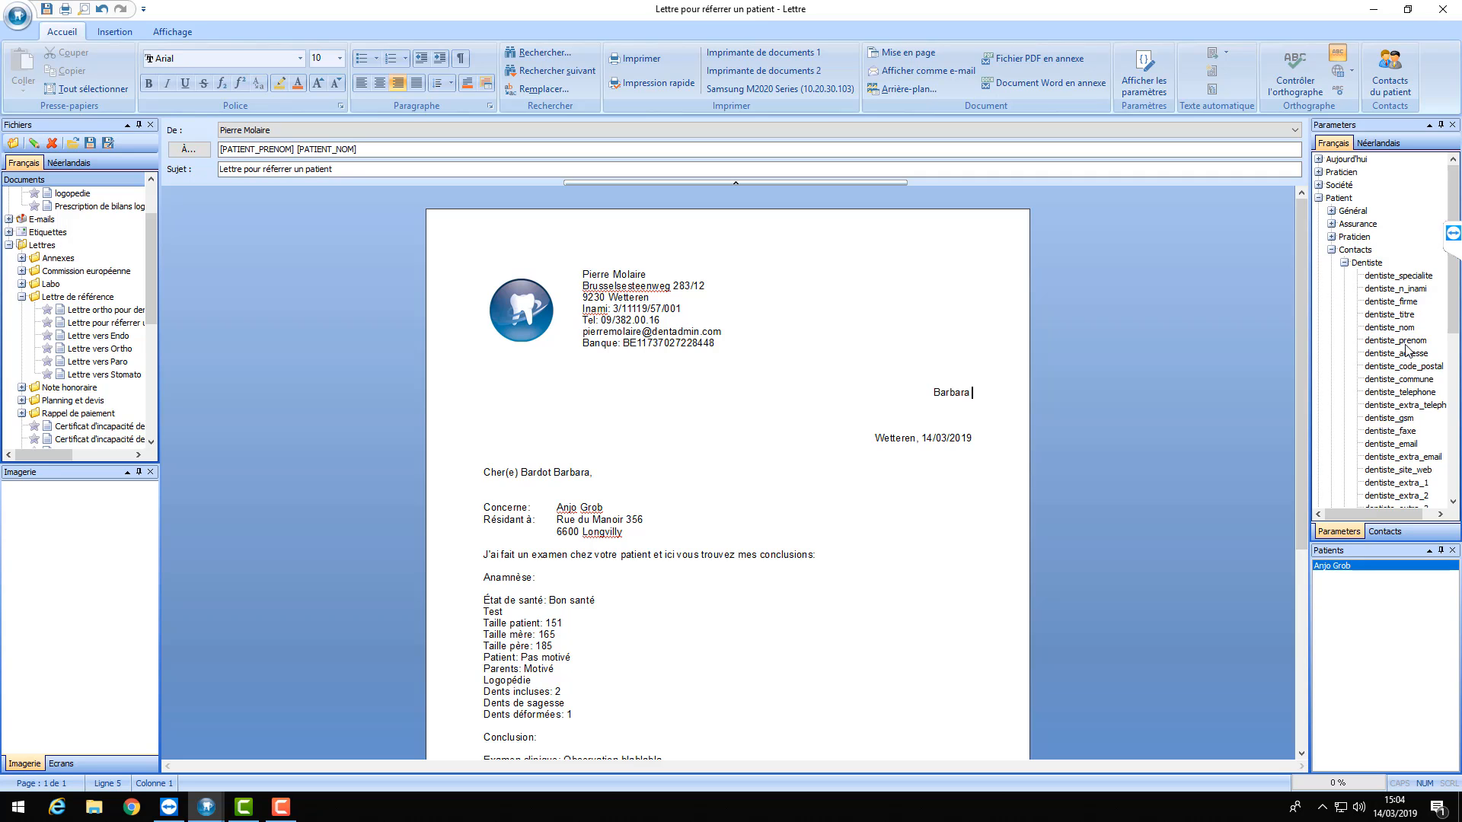
double_click(1407, 342)
key("Return")
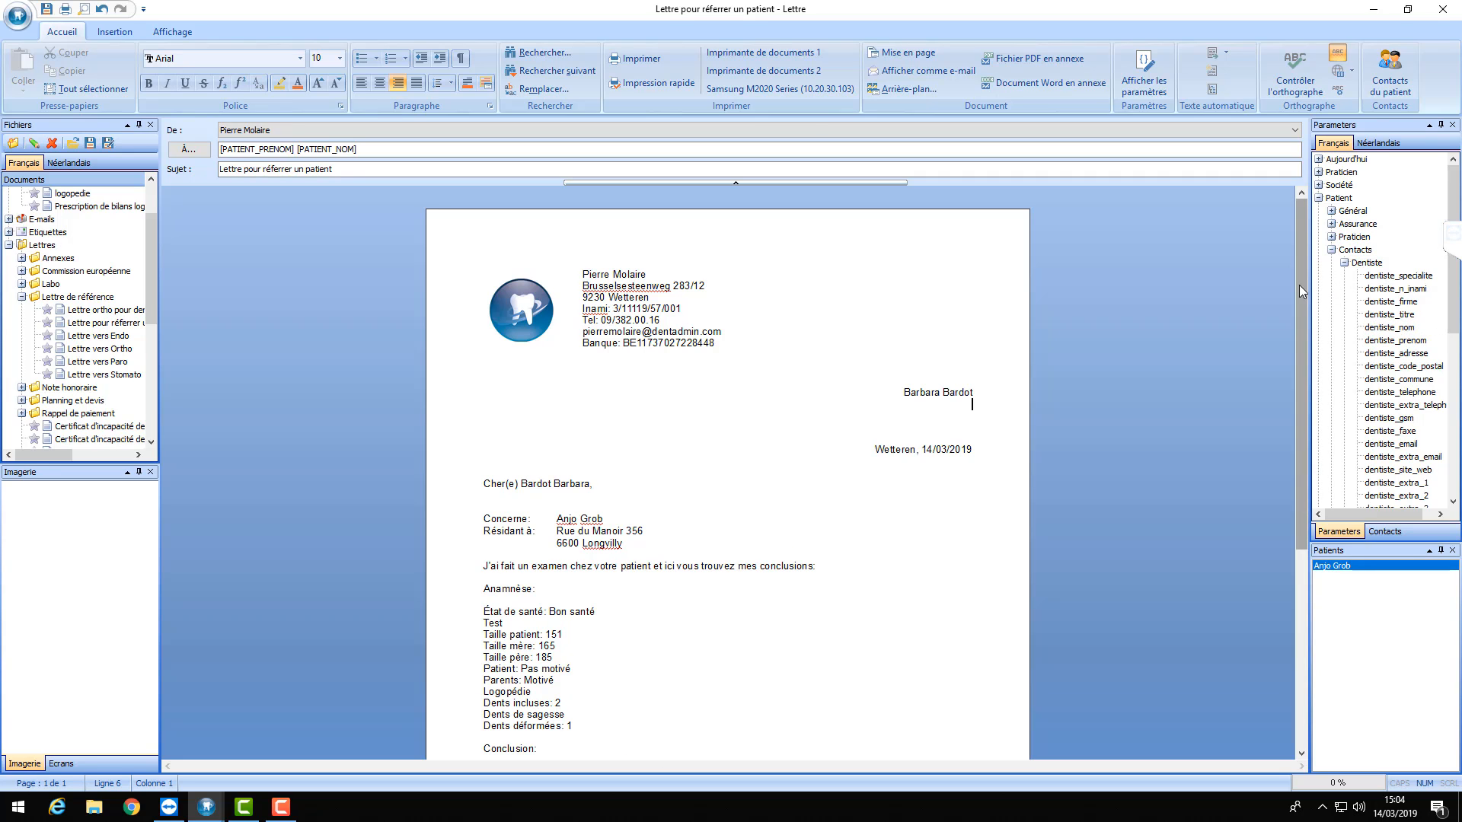
double_click(1400, 355)
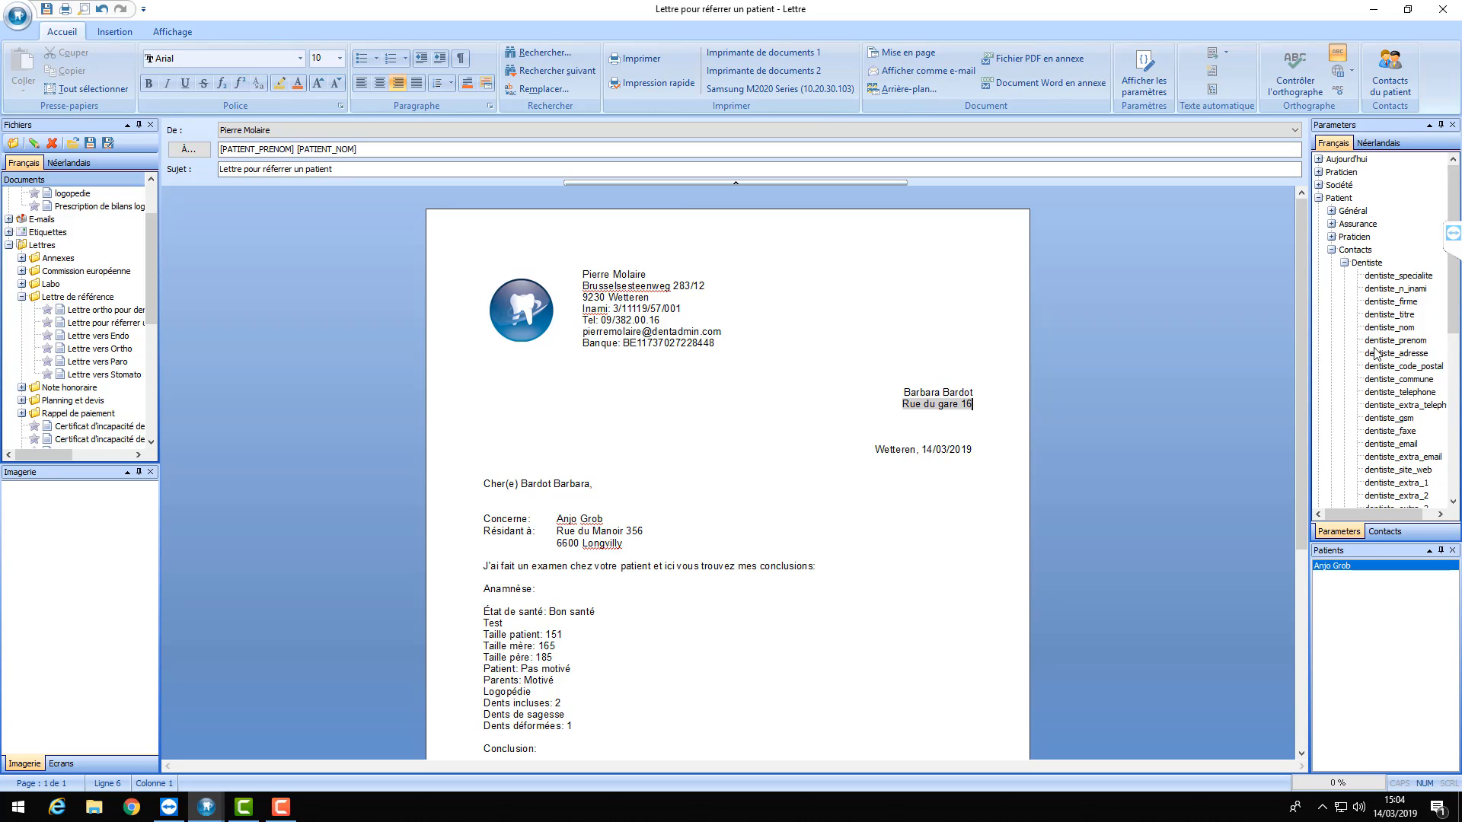
key("Return")
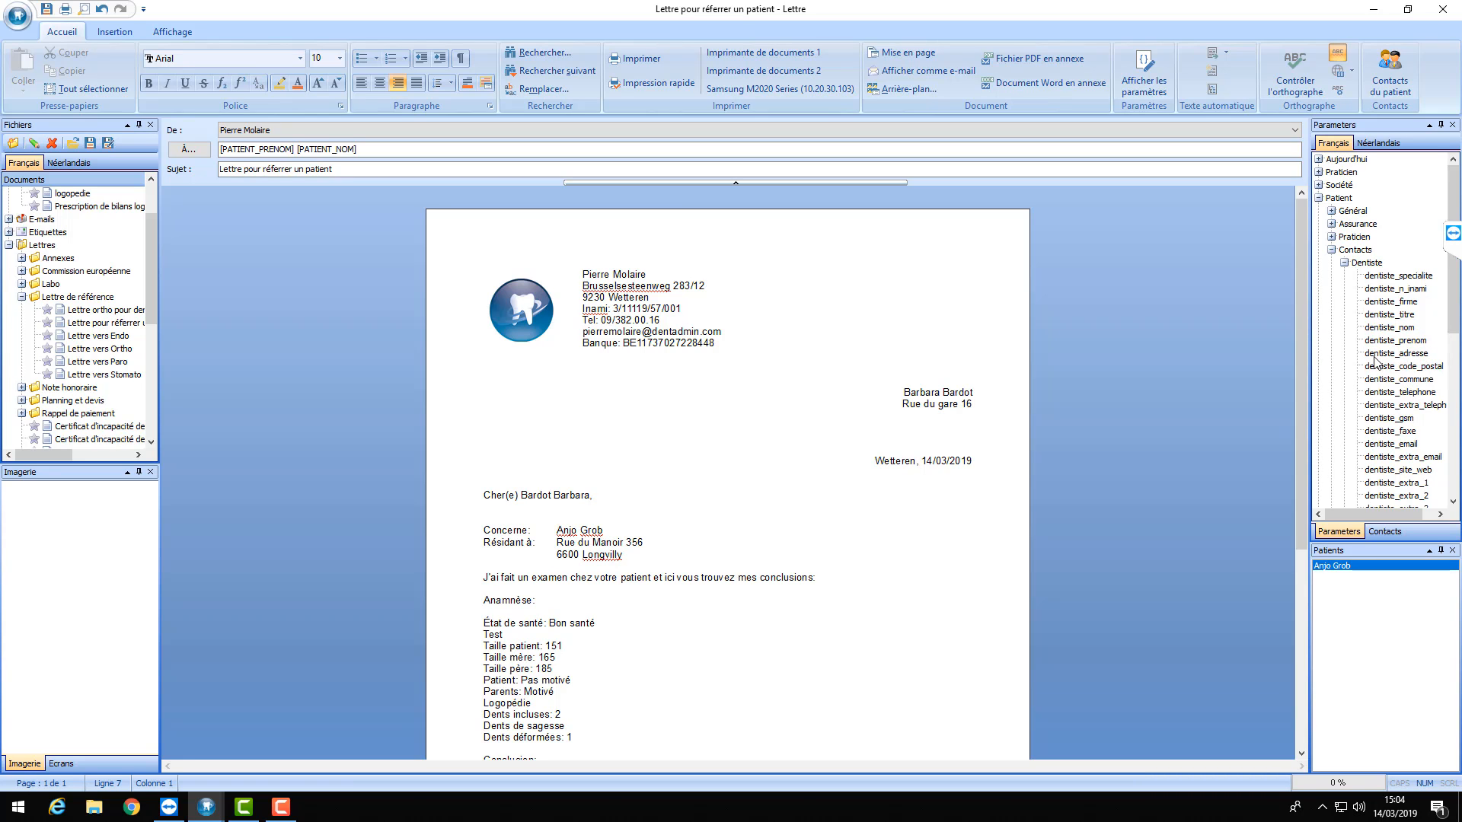
- Add the dentist's postcode and commune line and e-mail field, then remove the extra blank line
double_click(1404, 367)
double_click(1404, 379)
key("Return")
double_click(1404, 444)
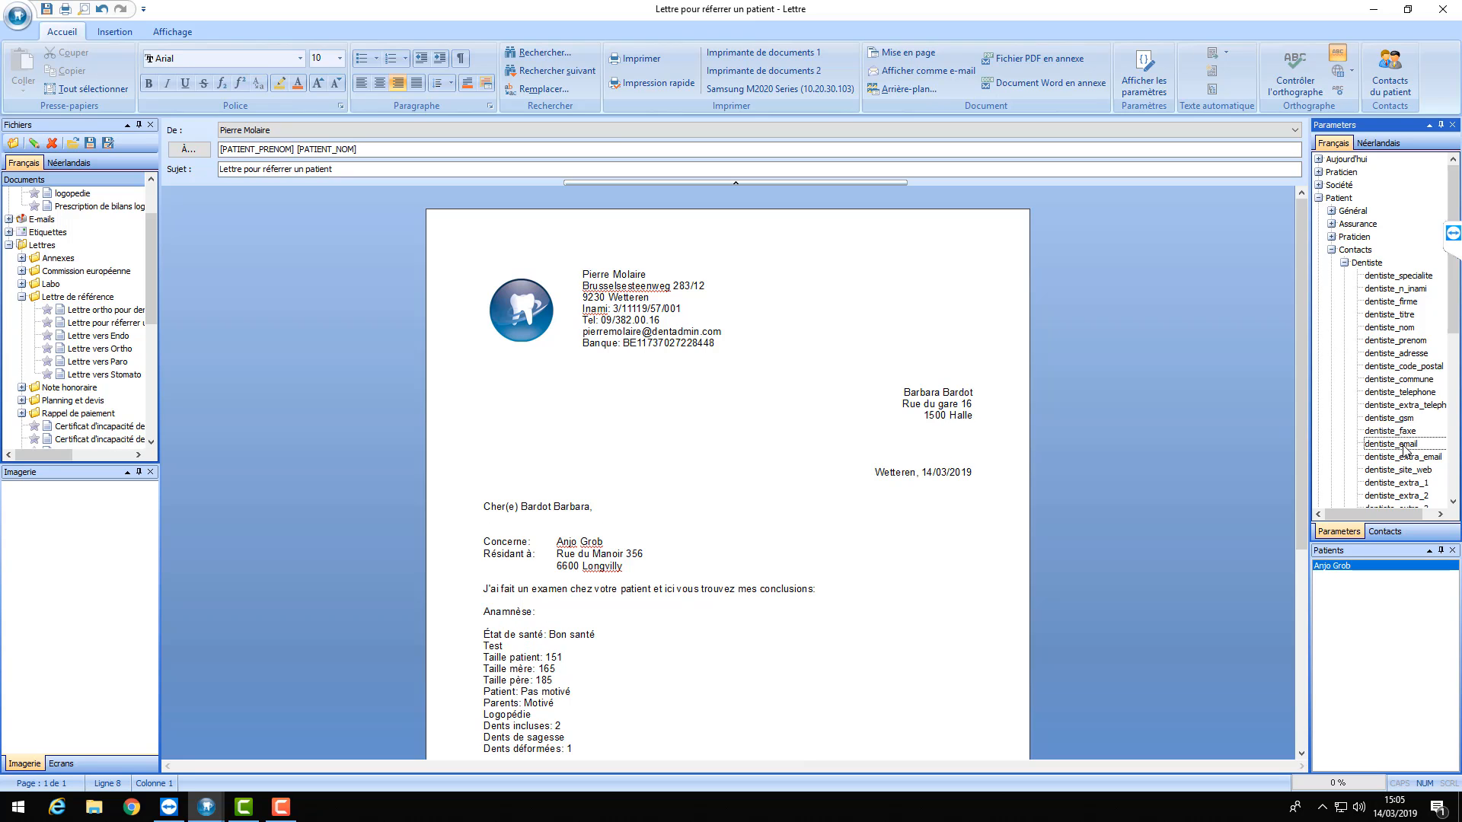
left_click(986, 496)
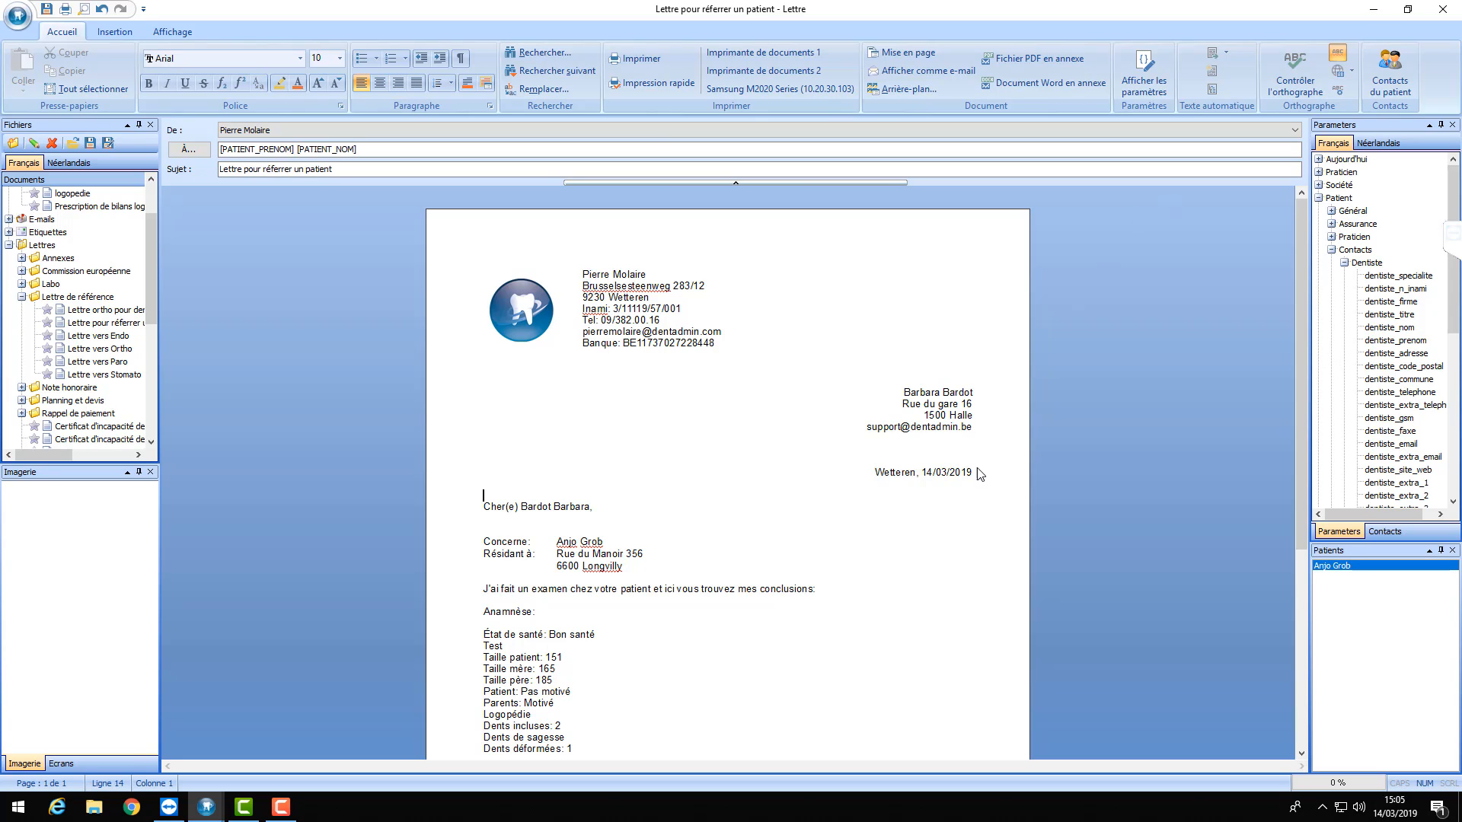
left_click(955, 439)
key("Delete")
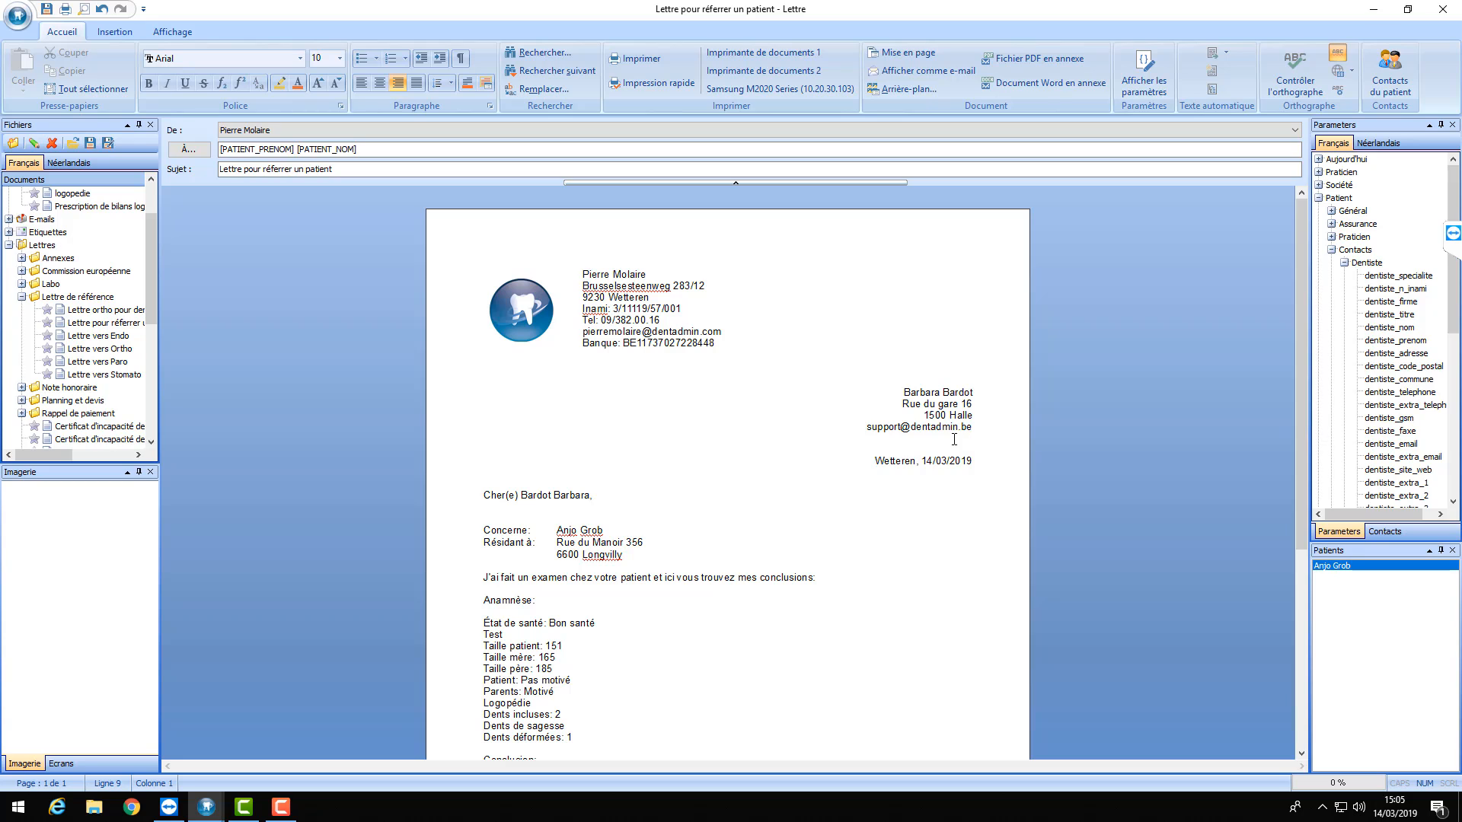
left_click(1331, 250)
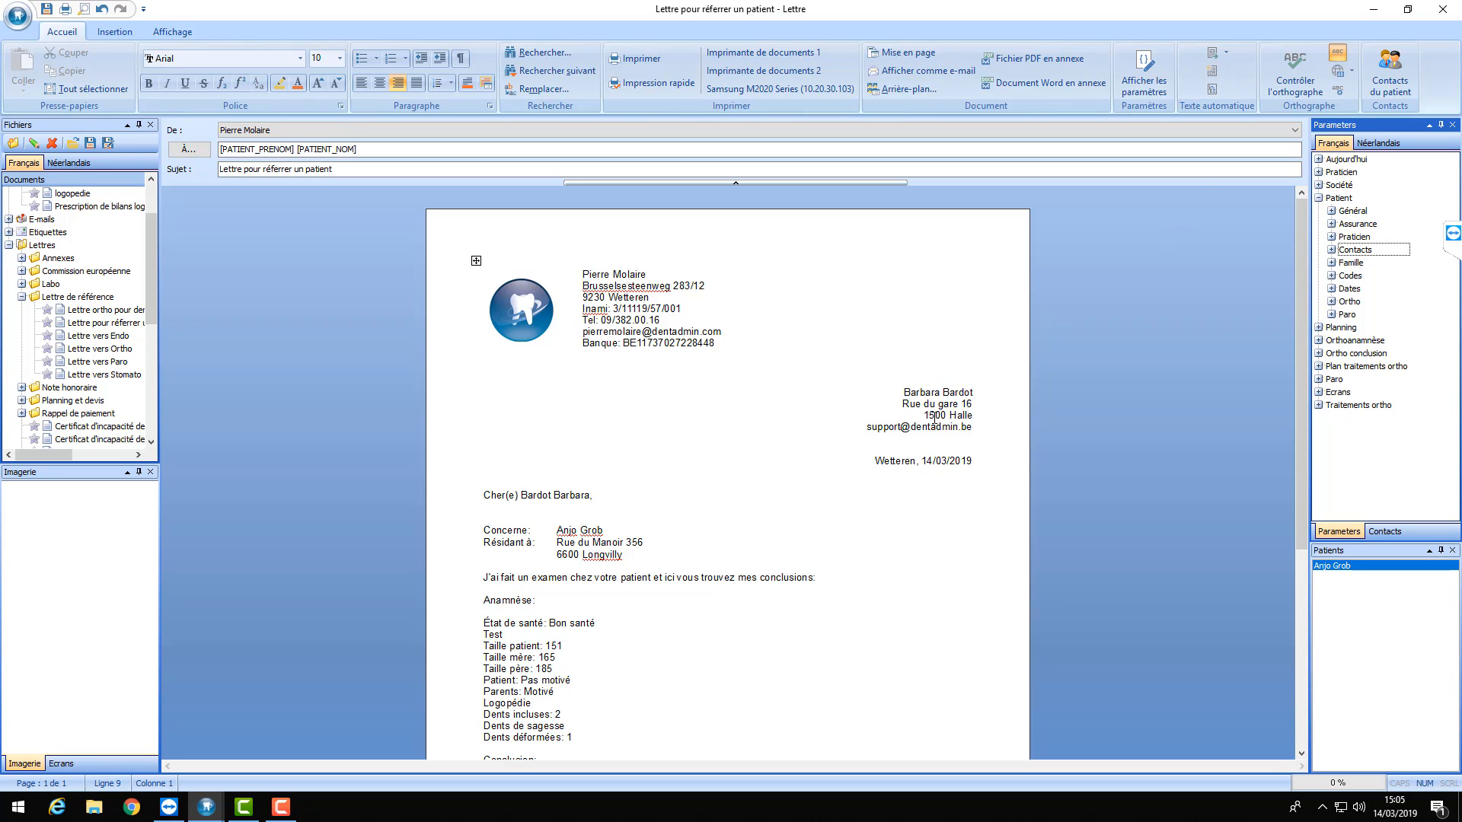
- Save the letter over the existing 'Lettre ortho pour dentiste' template, confirming the overwrite
left_click(90, 147)
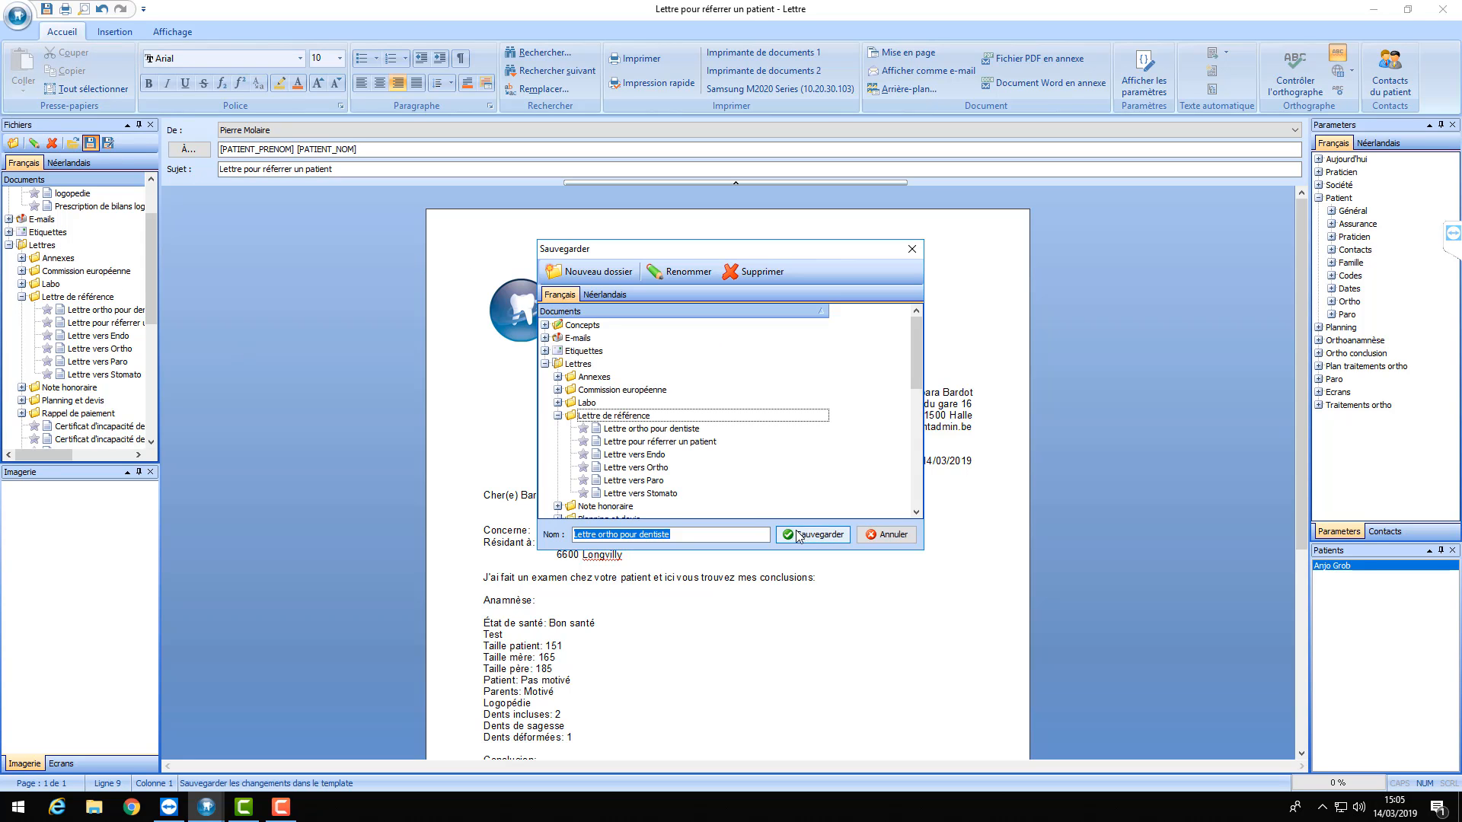
left_click(624, 535)
left_click(807, 535)
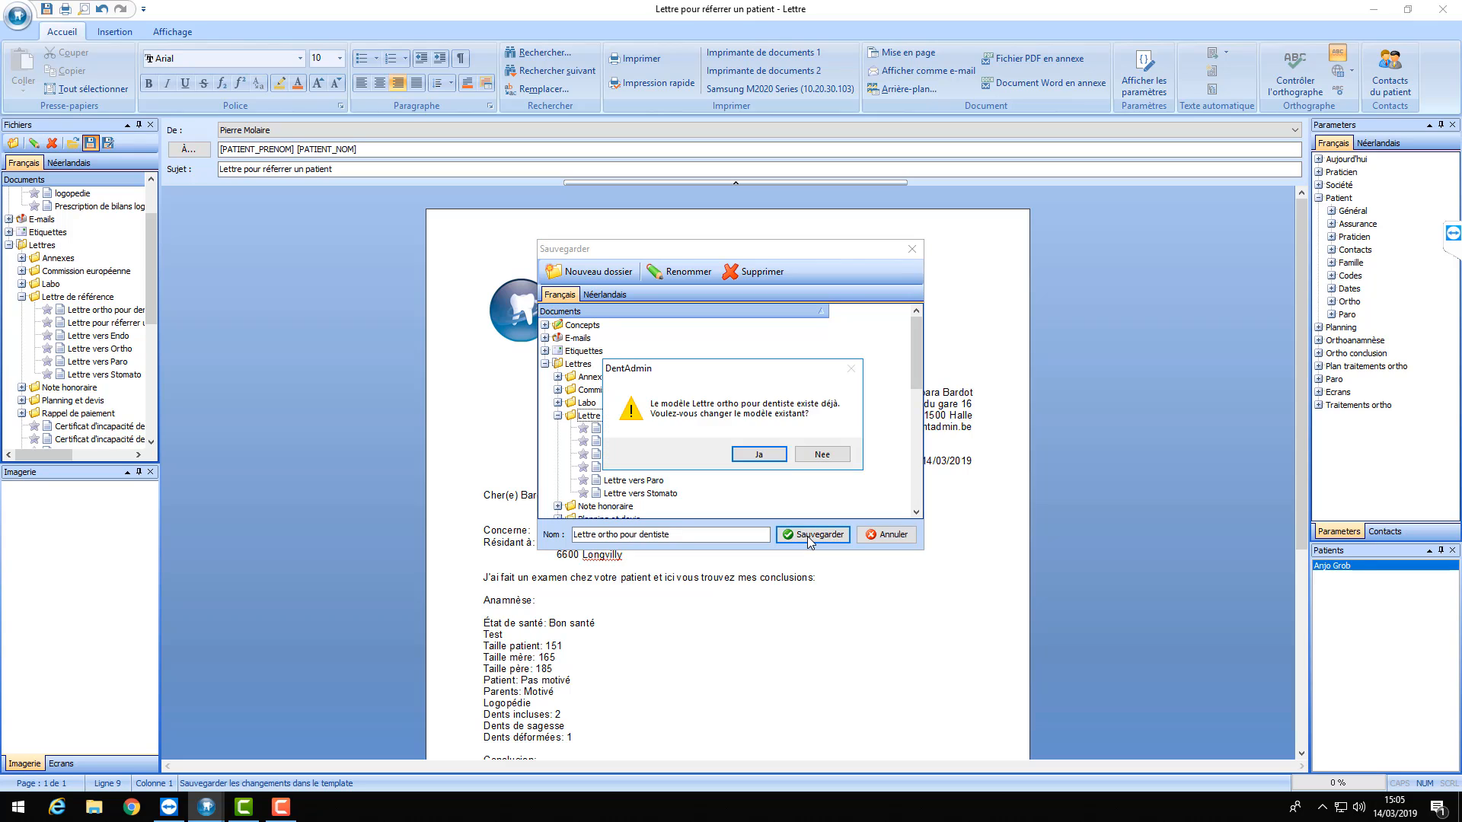
left_click(760, 457)
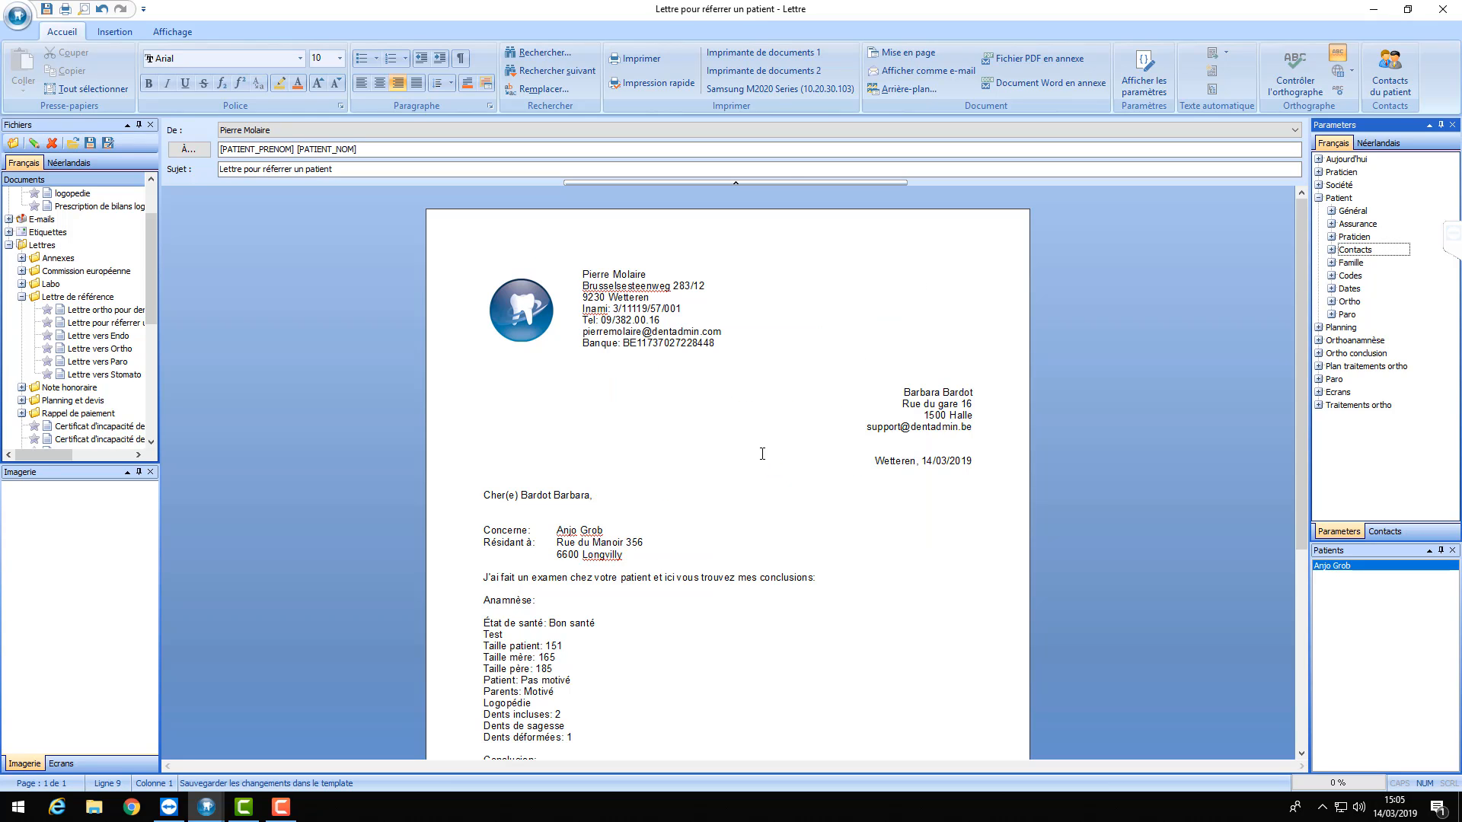
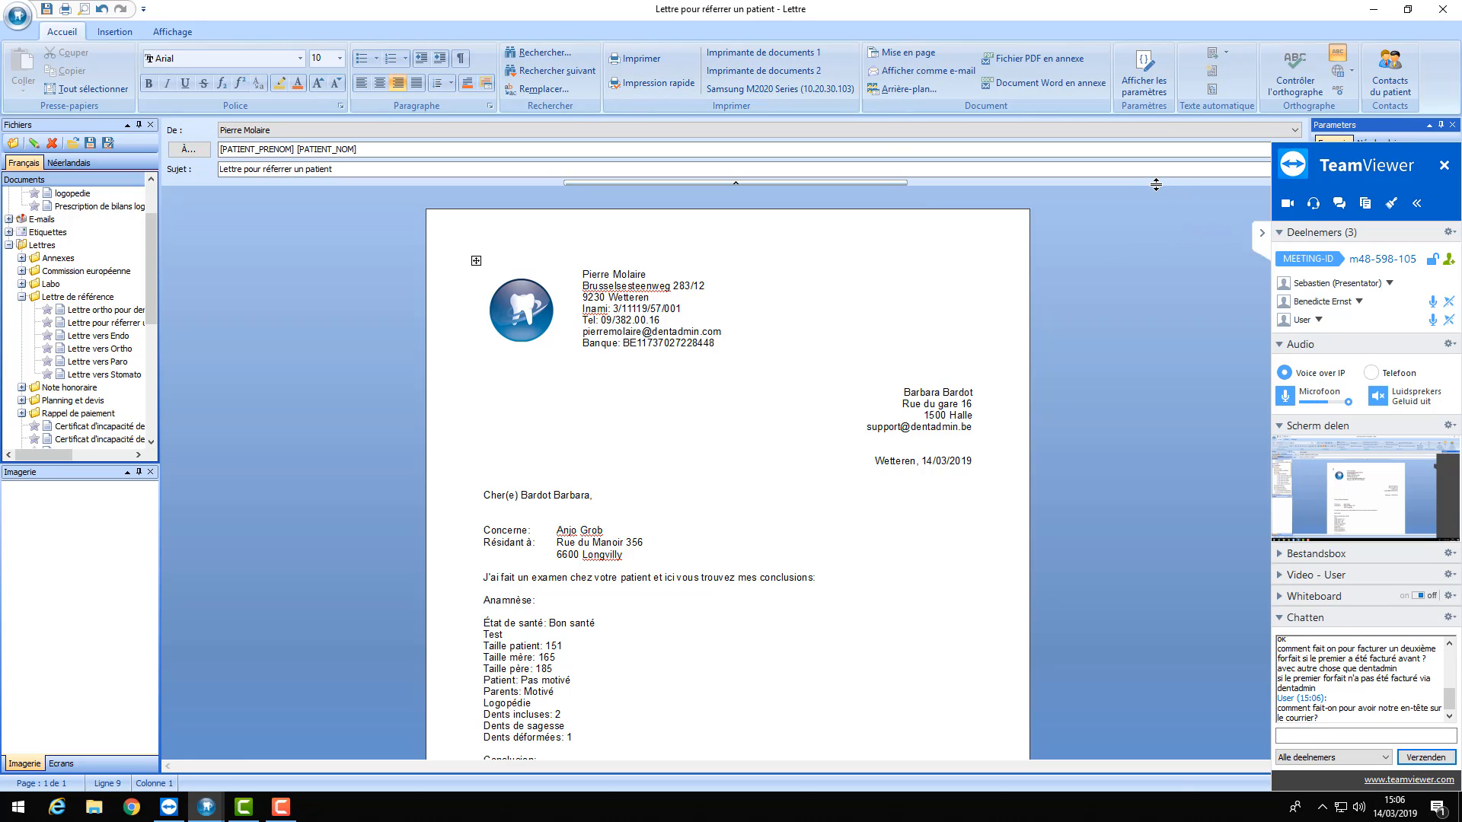
- Hide the TeamViewer panel and switch the letter to show its merge-field placeholders
left_click(1262, 236)
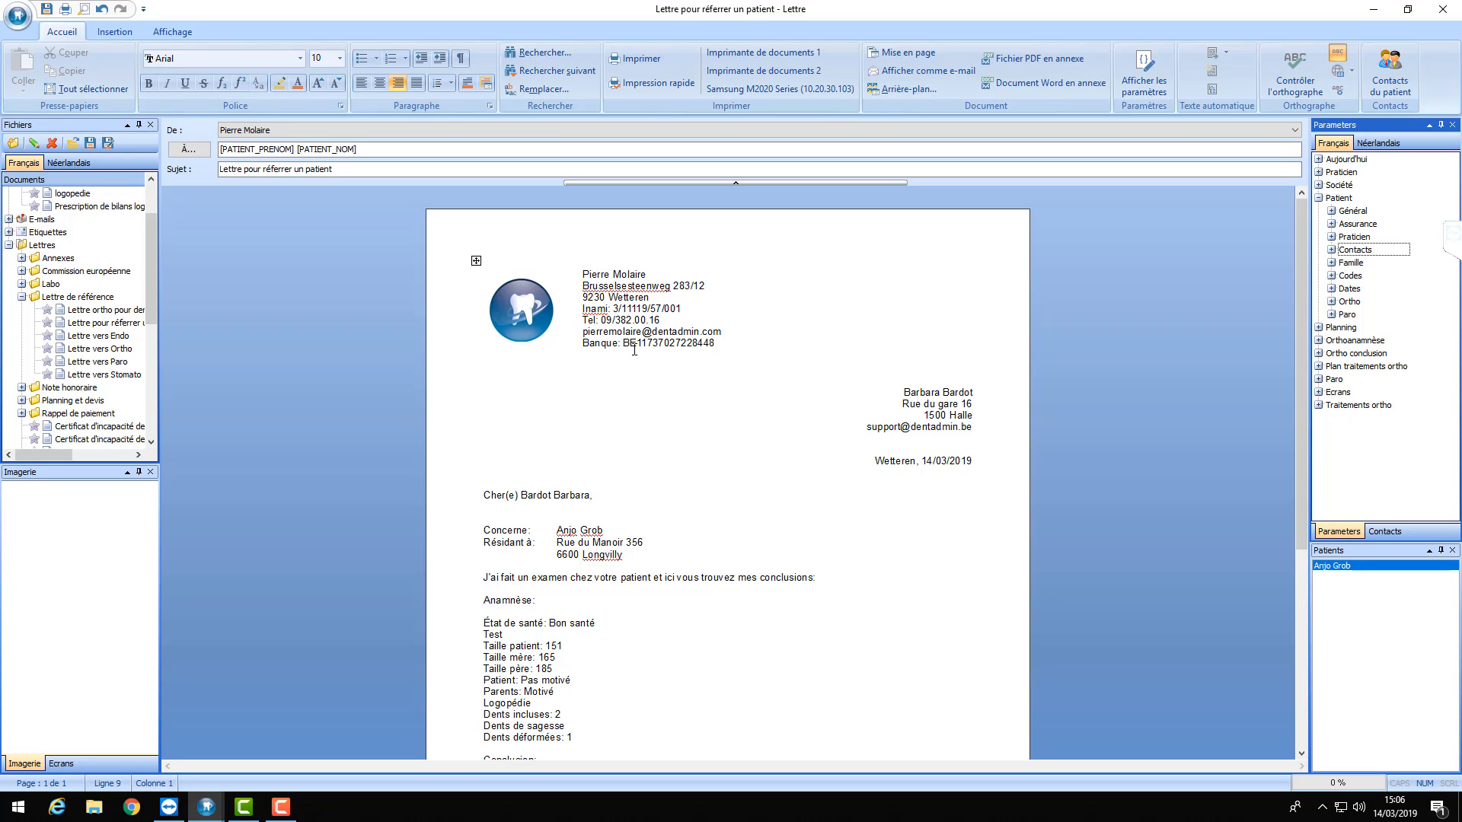
left_click(1141, 67)
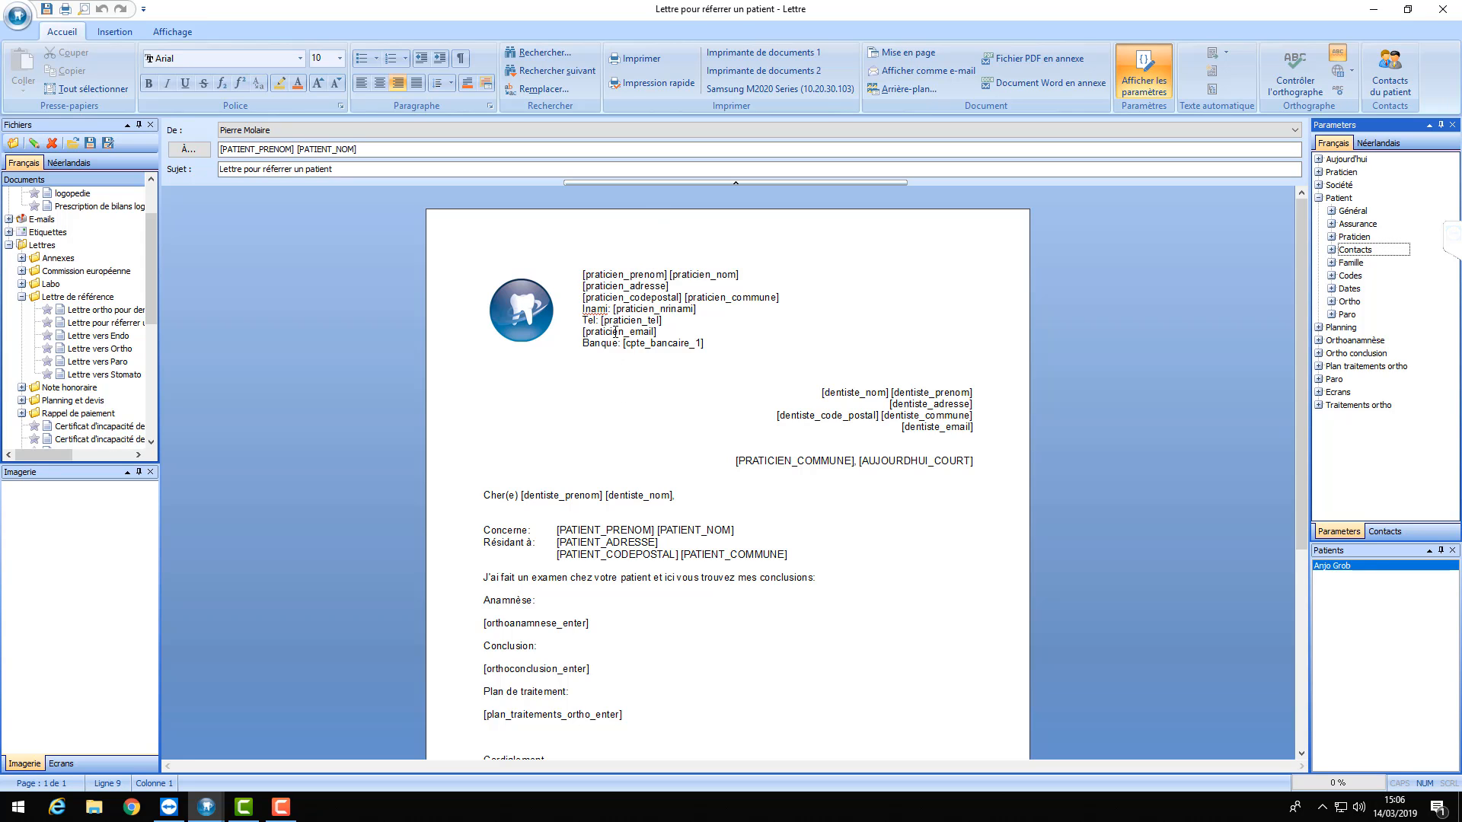
left_click(519, 319)
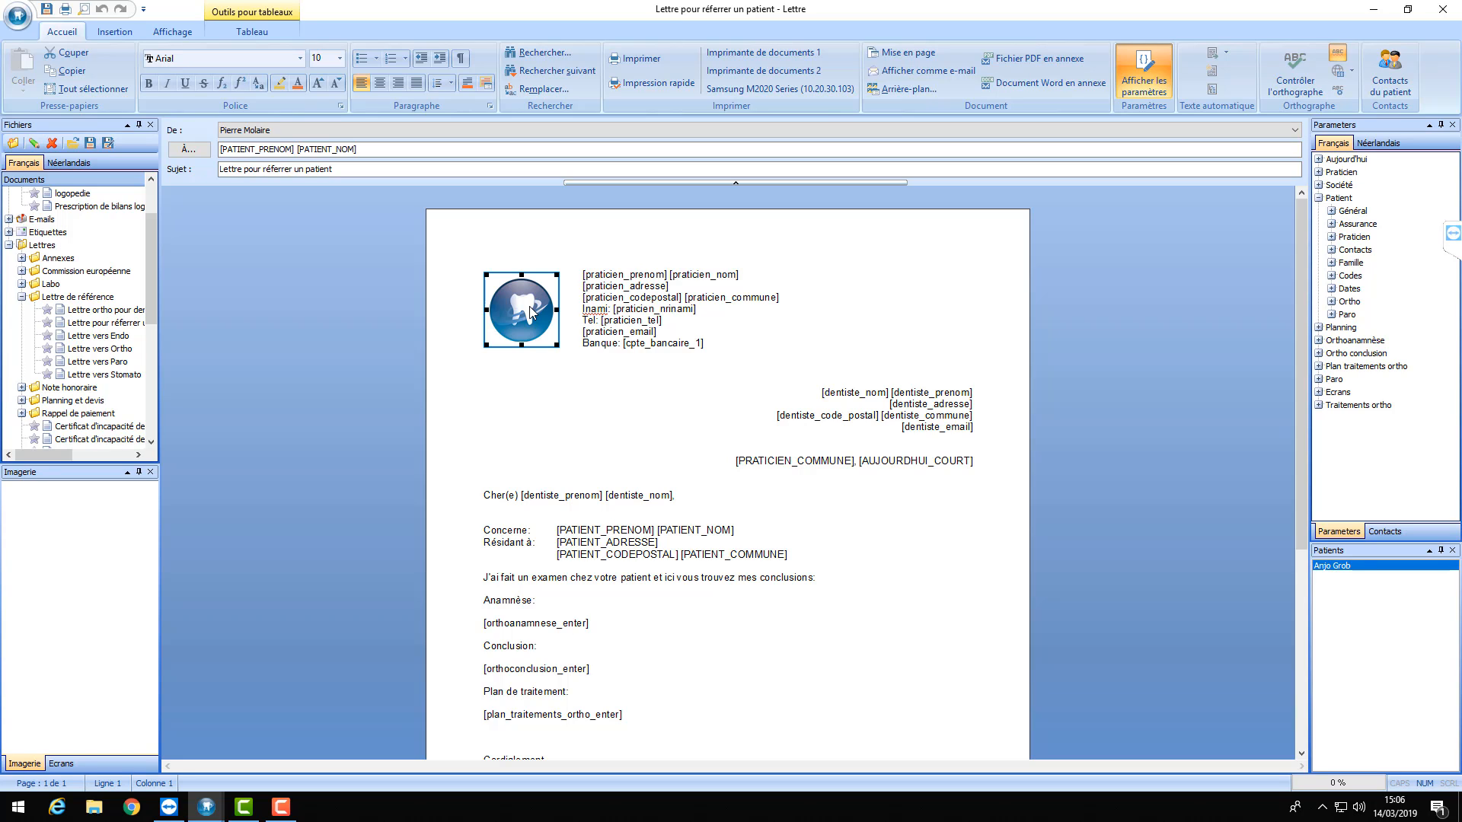
- Delete the tooth logo and insert the aap.jpg chimp picture in its place
key("Delete")
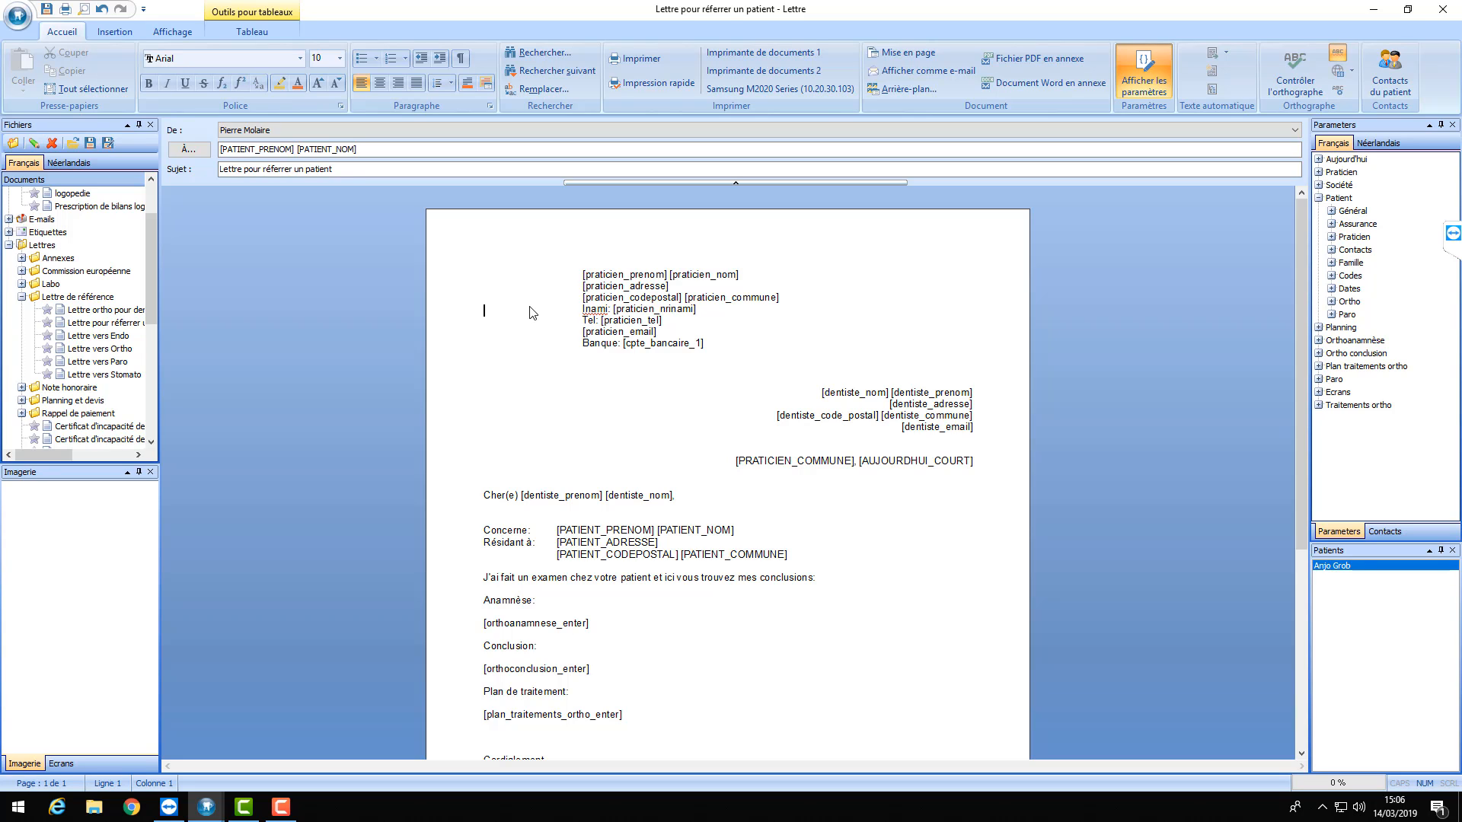
left_click(117, 30)
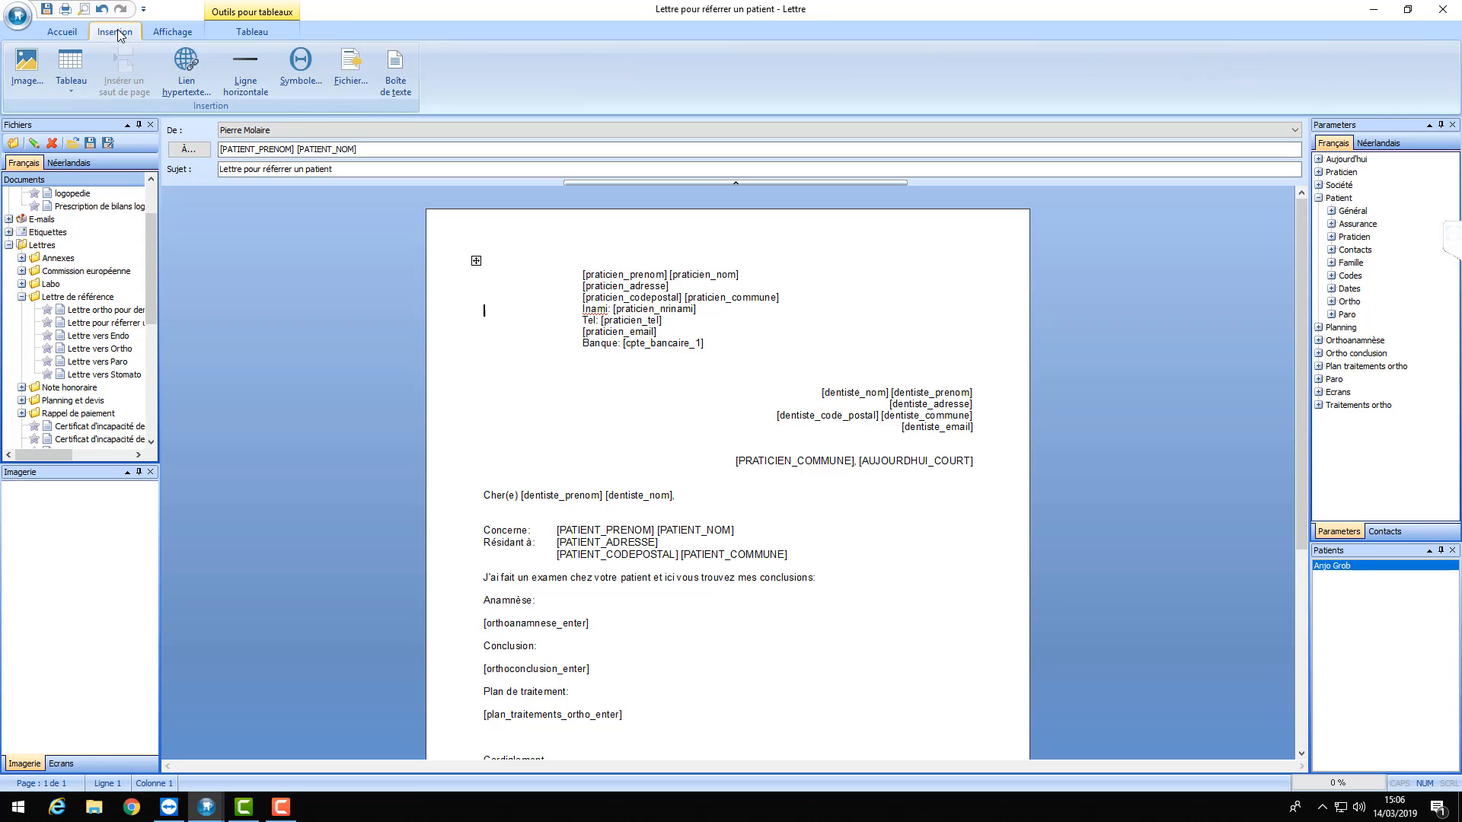
left_click(21, 85)
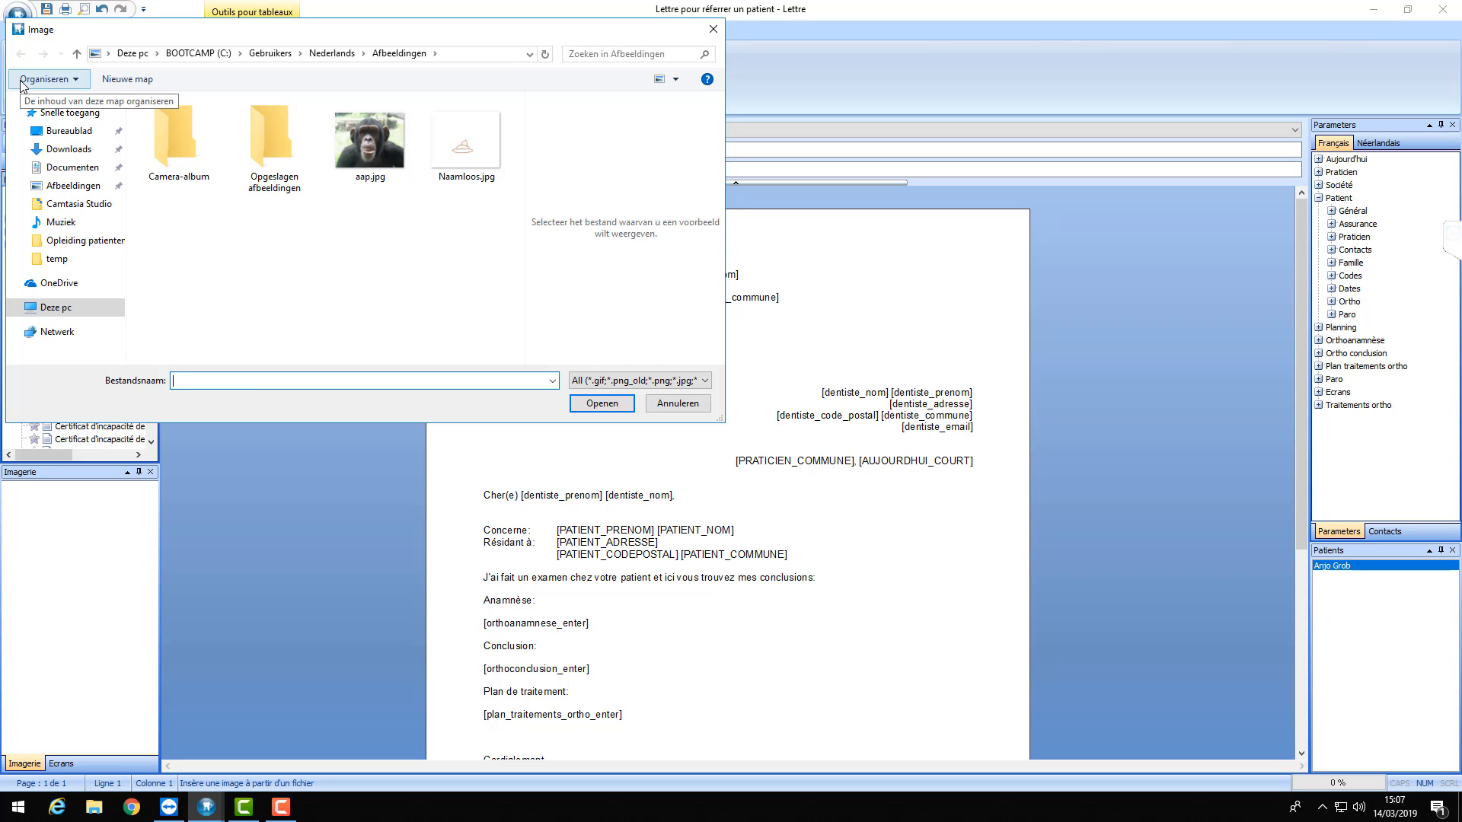
double_click(368, 152)
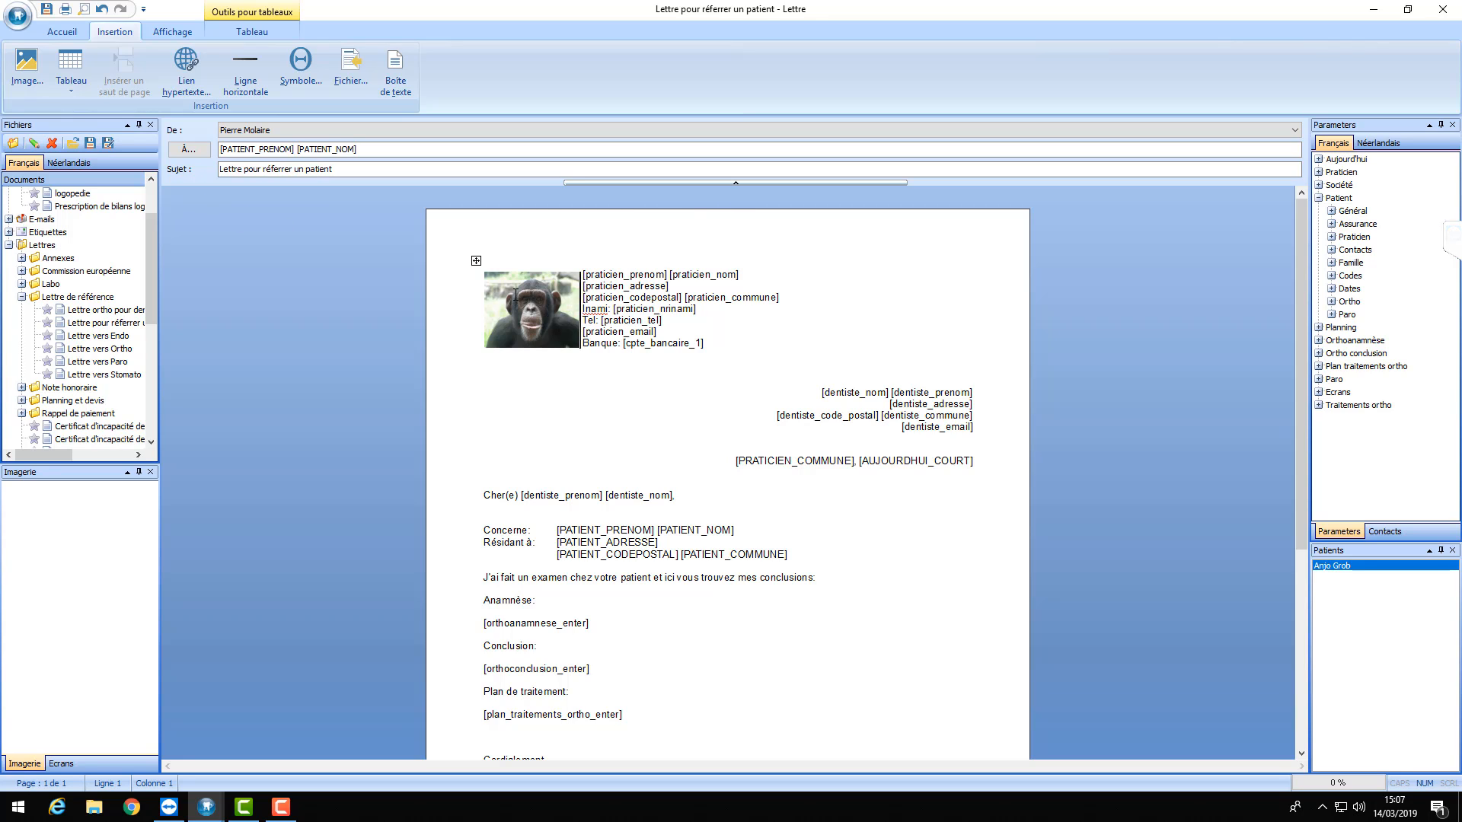
- Open the orthodontic referral letter template from the templates list
left_click(91, 146)
left_click(109, 325)
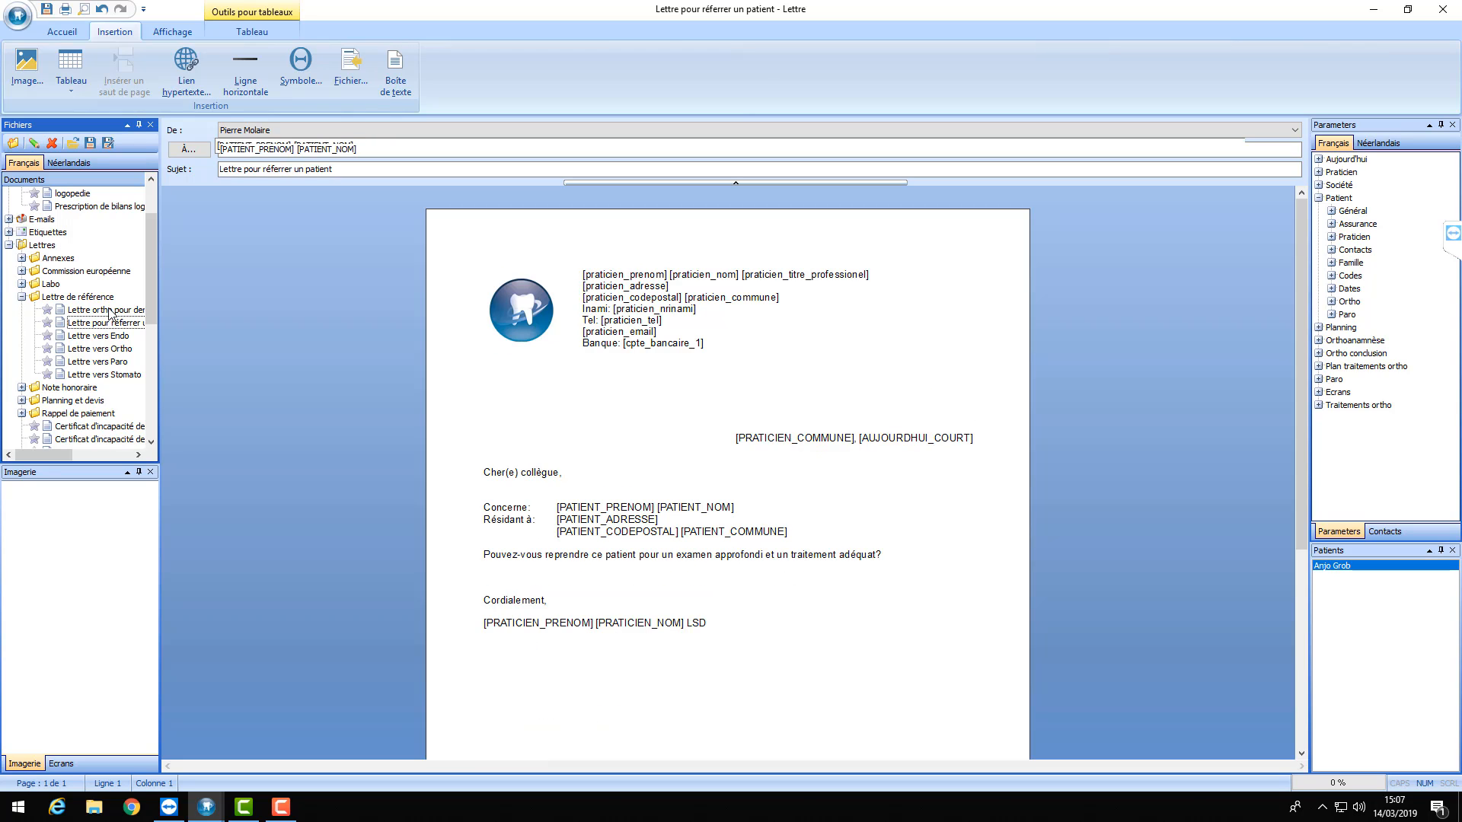
left_click(109, 311)
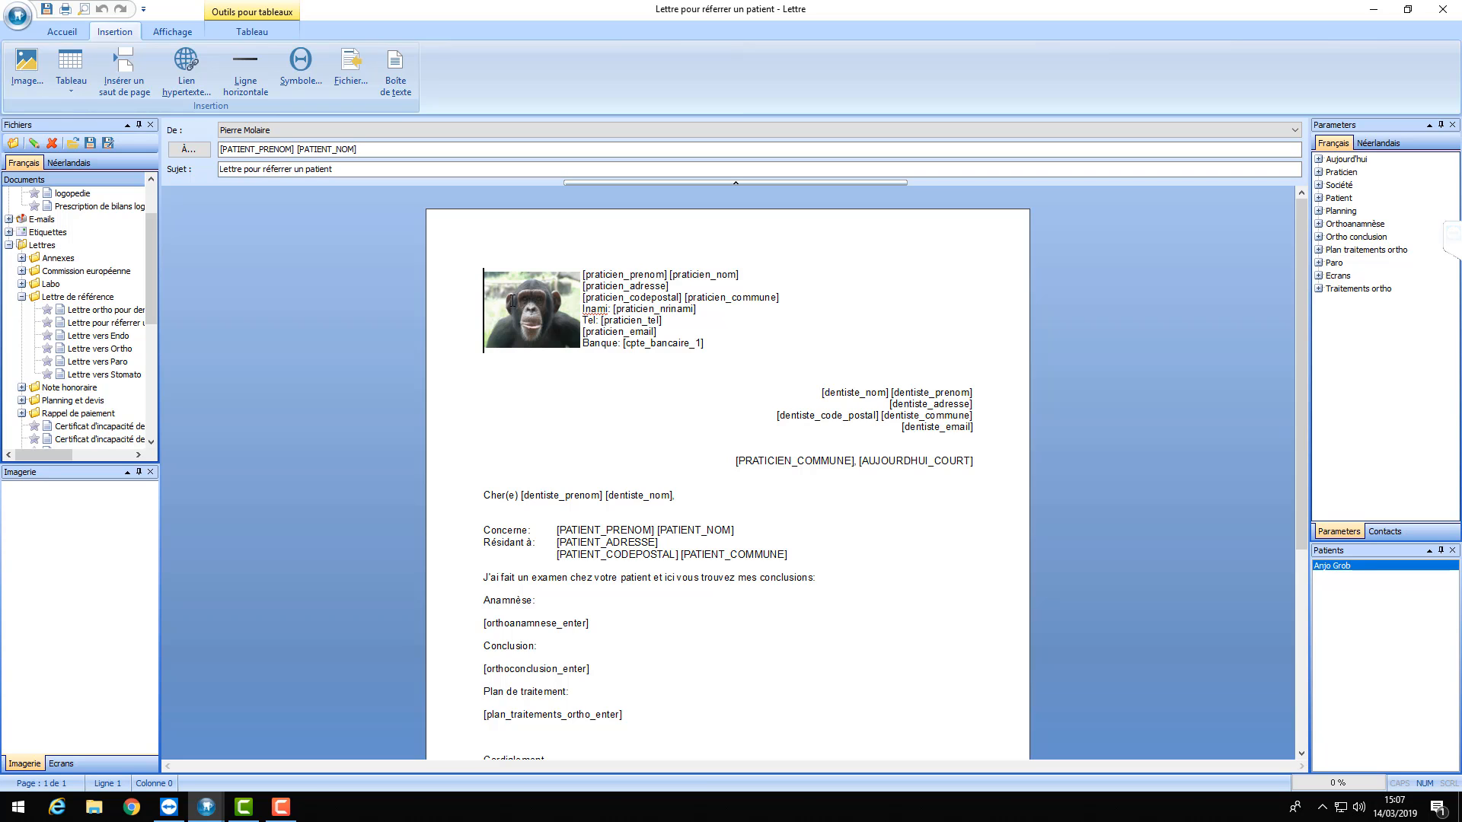
- Turn off 'Afficher les paramètres' to show real values, then open the Lettre vers Stomato template
left_click(60, 32)
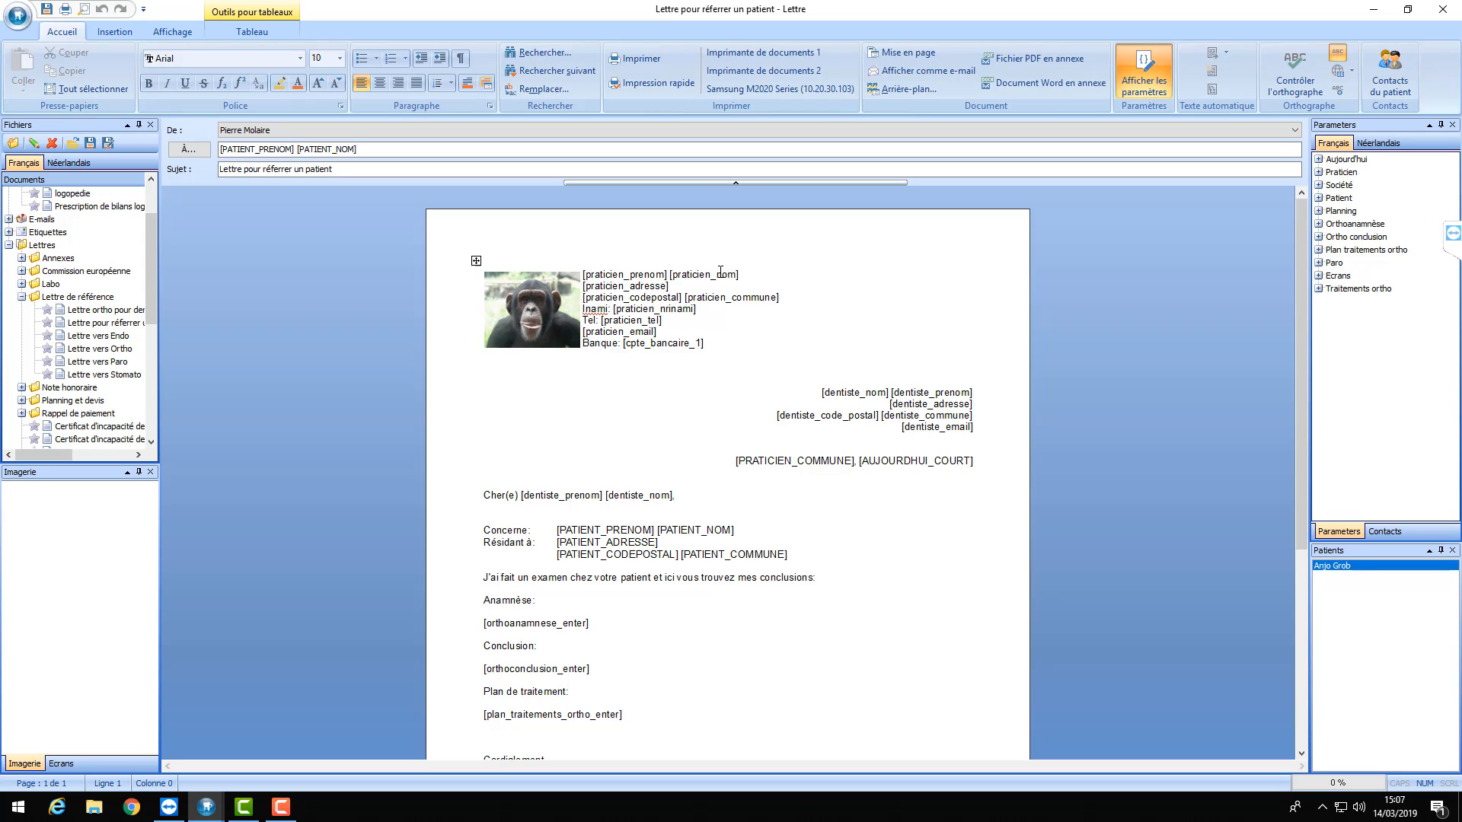
left_click(1144, 75)
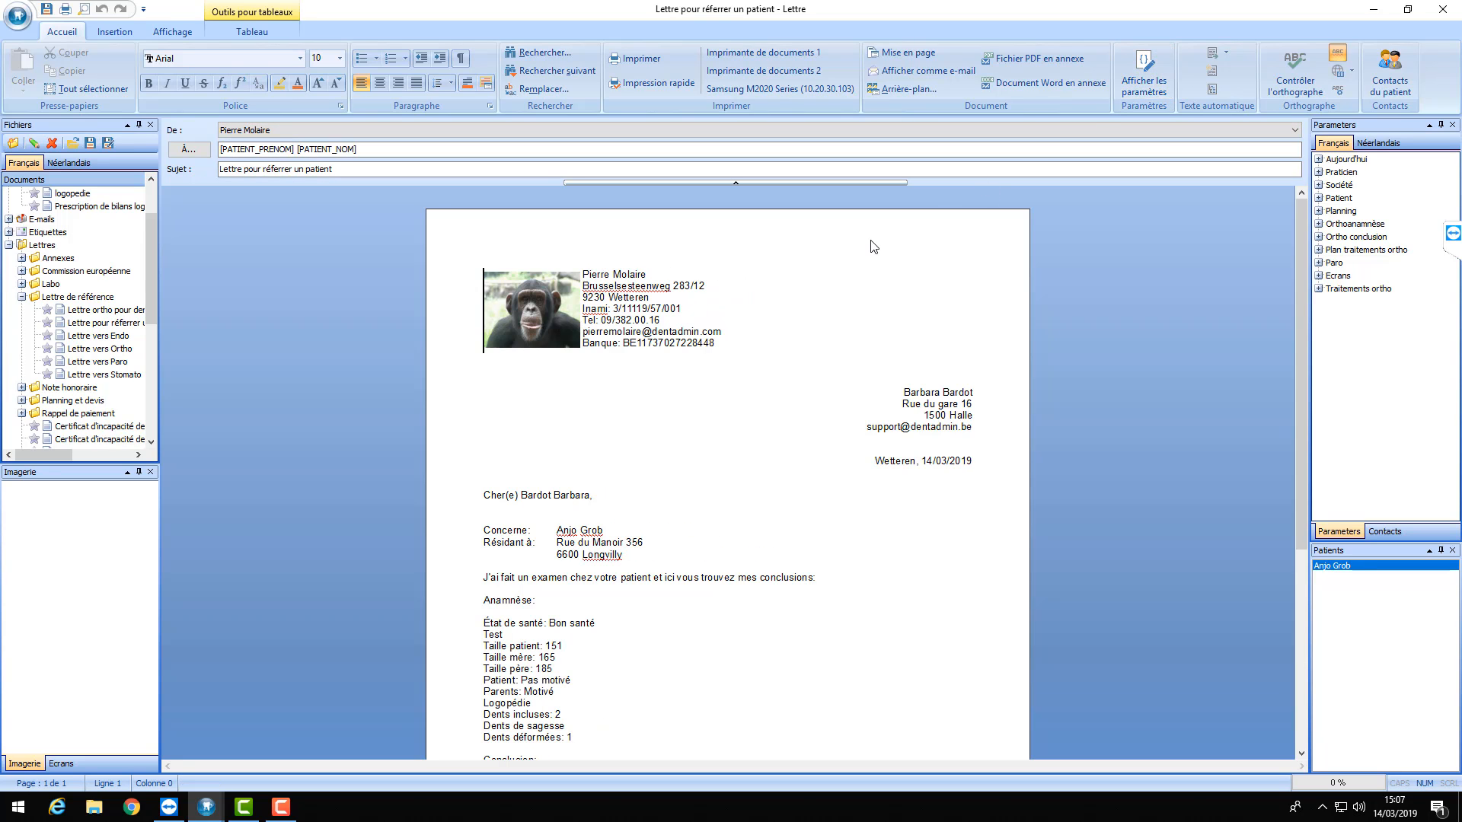
scroll(760, 280, "down", 2)
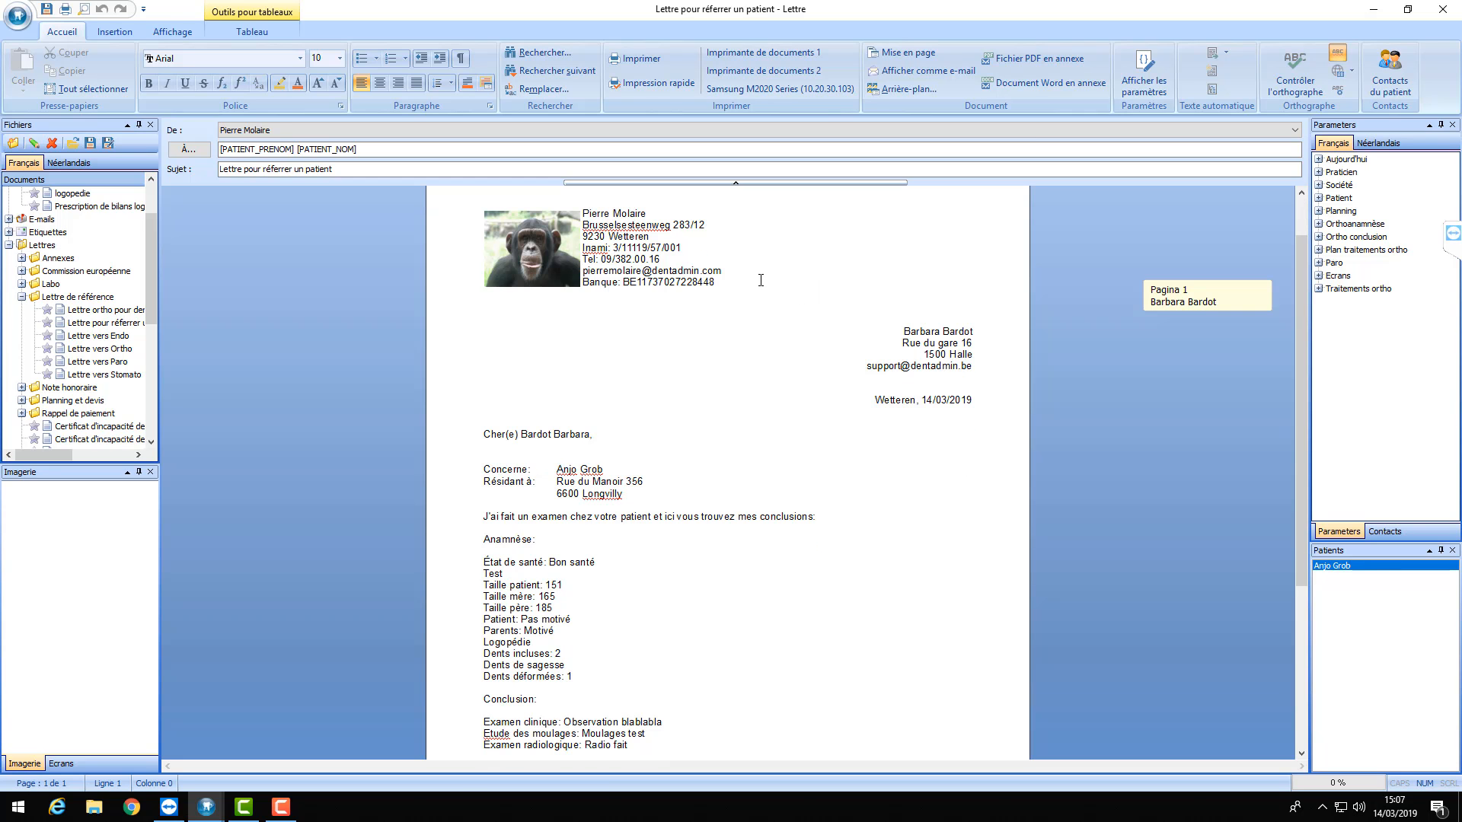
scroll(803, 332, "up", 2)
scroll(785, 289, "down", 3)
scroll(781, 277, "up", 3)
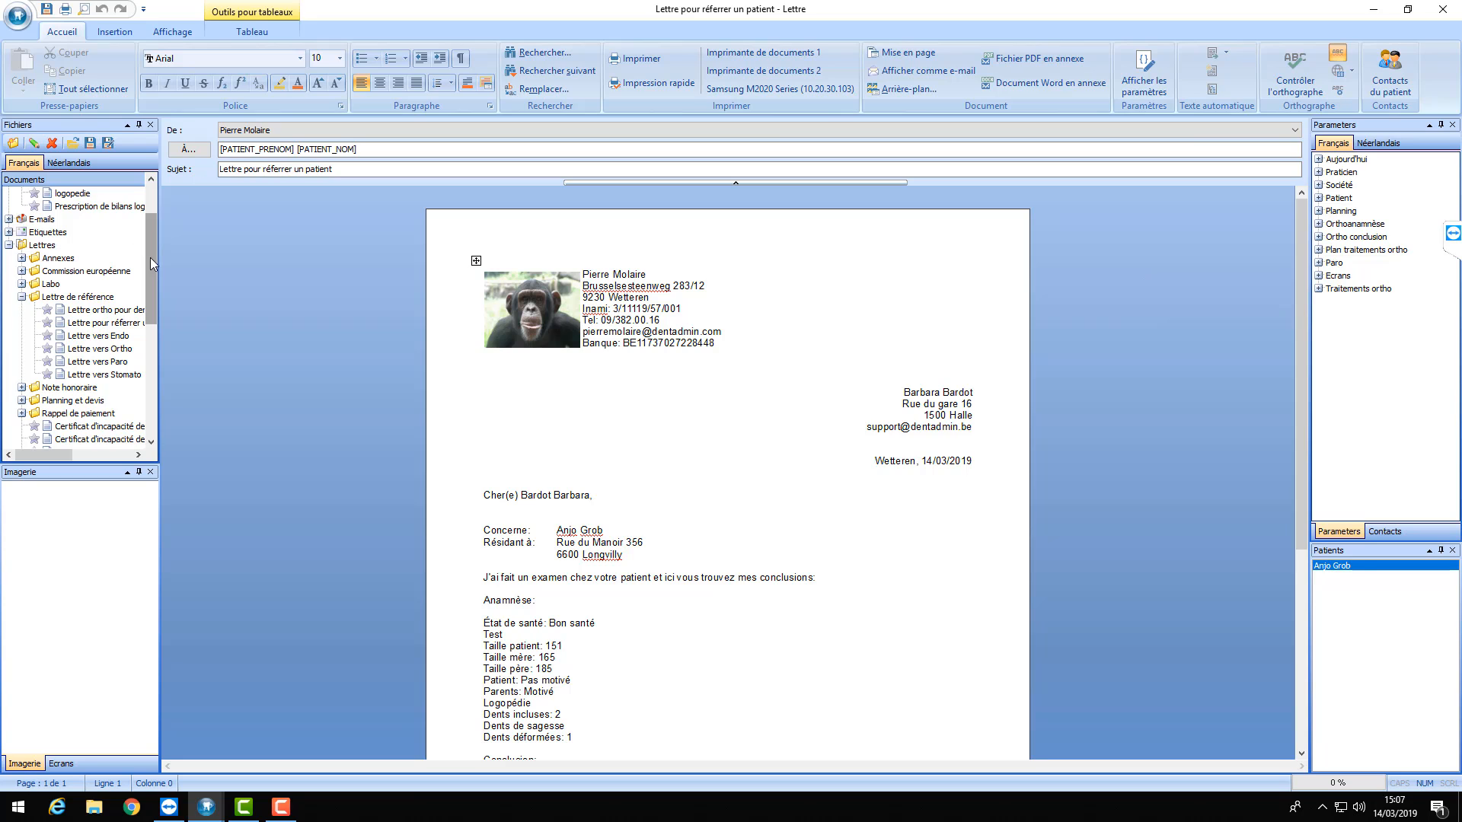
mouse_move(147, 270)
left_mouse_down()
mouse_move(149, 218)
mouse_move(149, 267)
left_mouse_up()
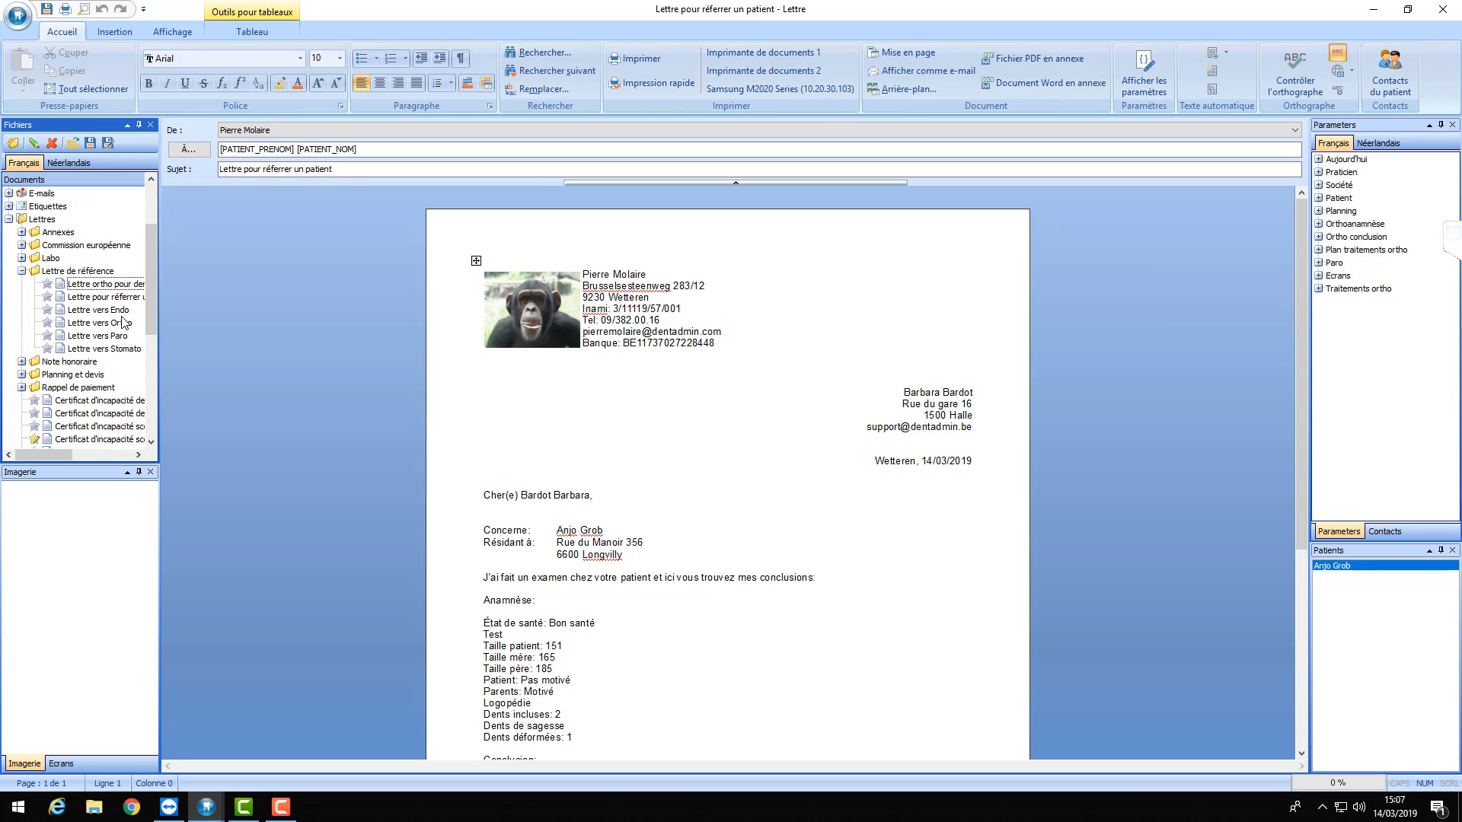
left_click(101, 350)
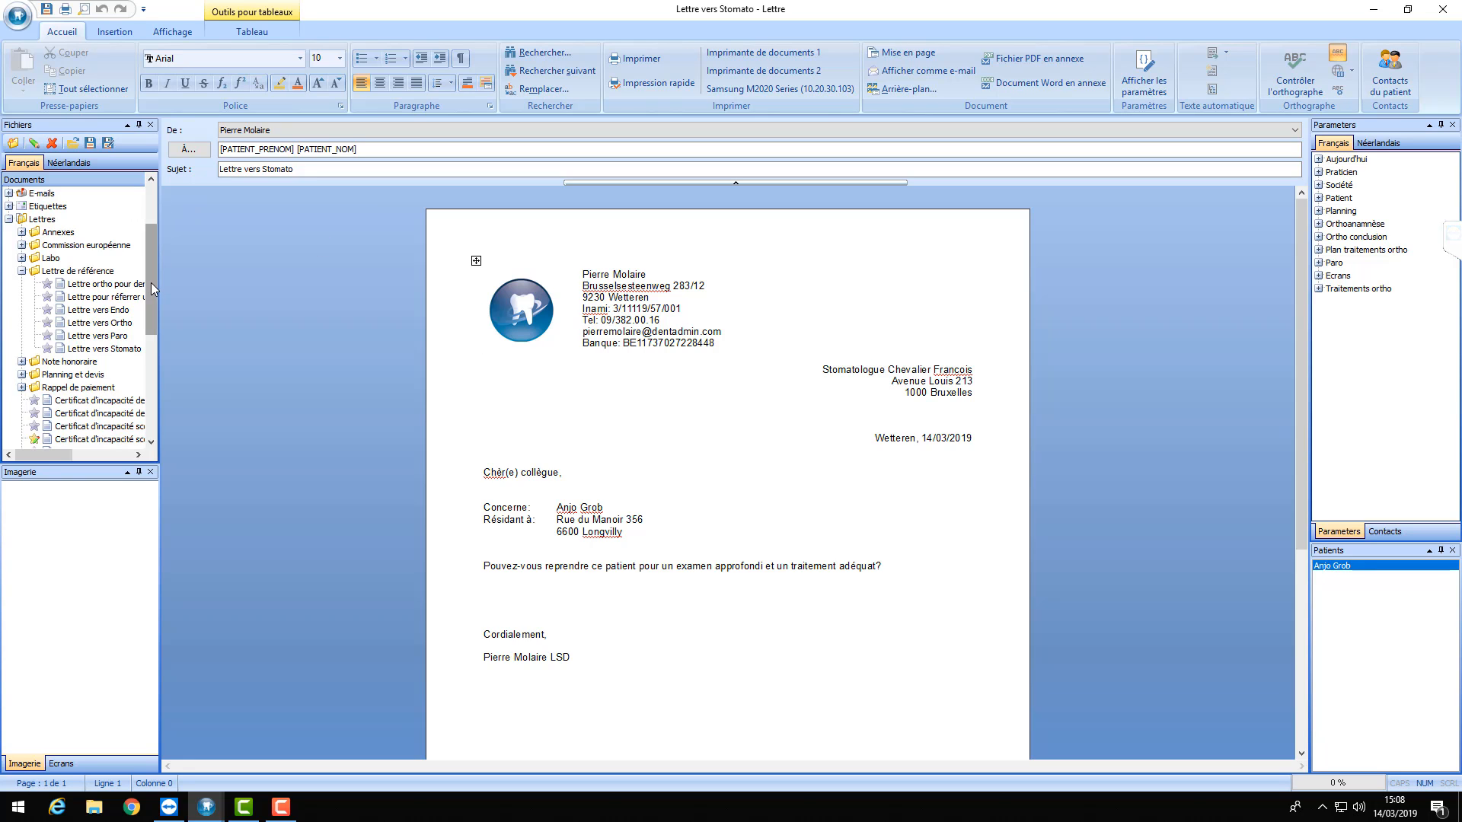
- Expand the E-mails folder and open the Mail de référence template
left_click_drag(151, 282, 149, 248)
double_click(23, 271)
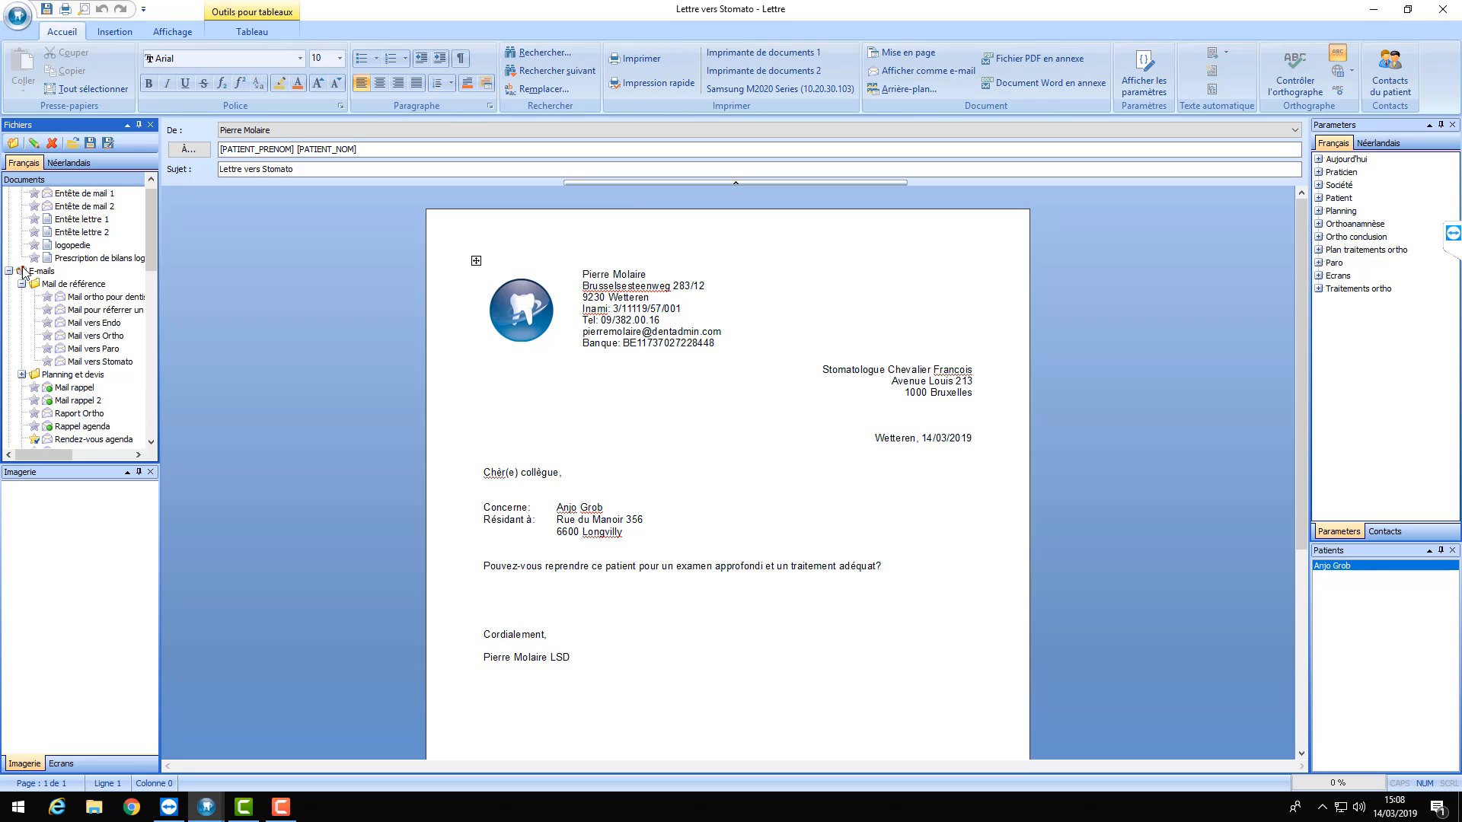
left_click(109, 300)
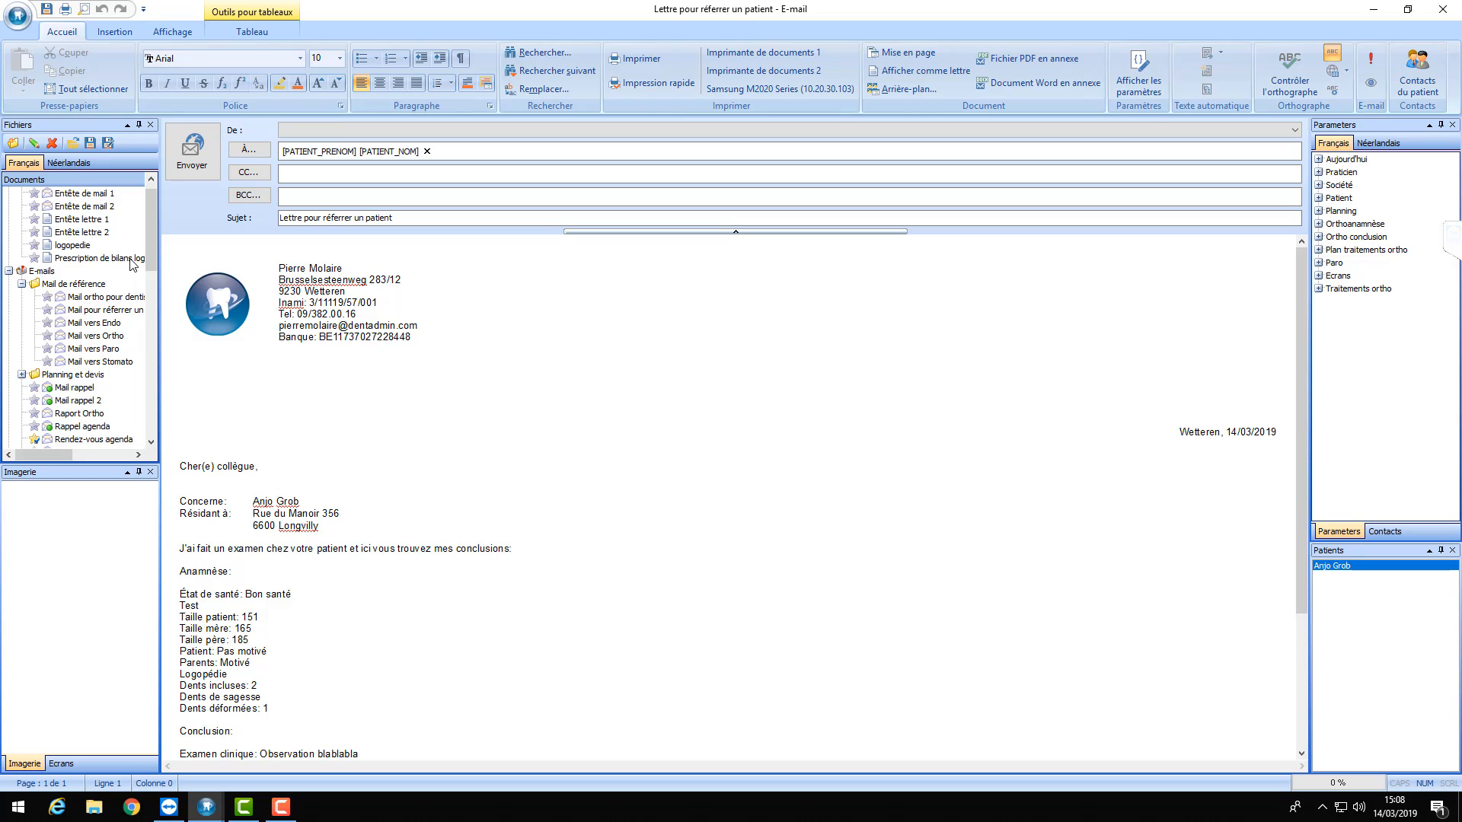
- Replace the patient recipient in the À field with the Patient > Contacts > Dentiste dentiste_email field
left_click(519, 150)
left_click(120, 299)
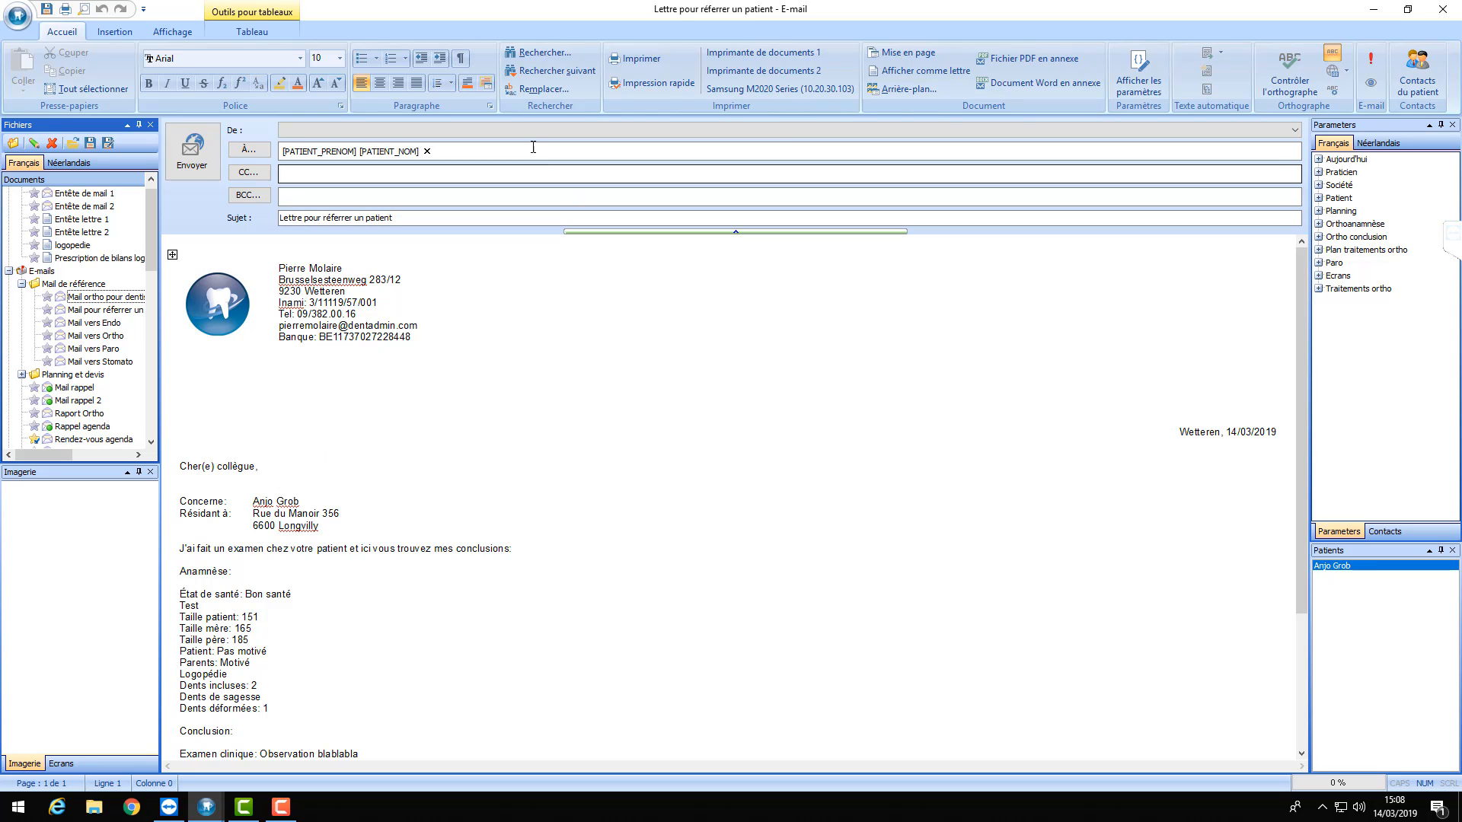
left_click(427, 151)
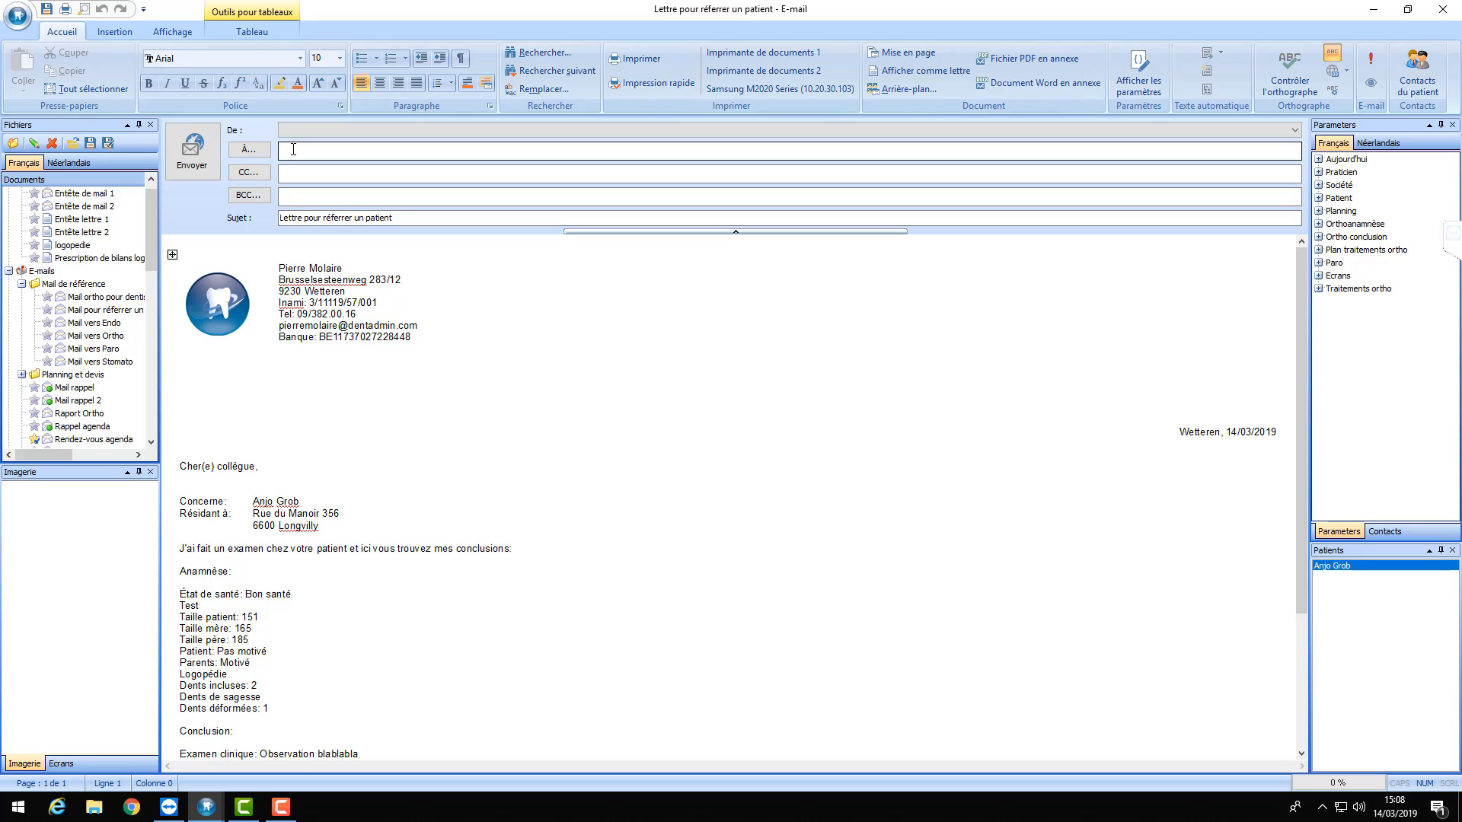
left_click(1318, 198)
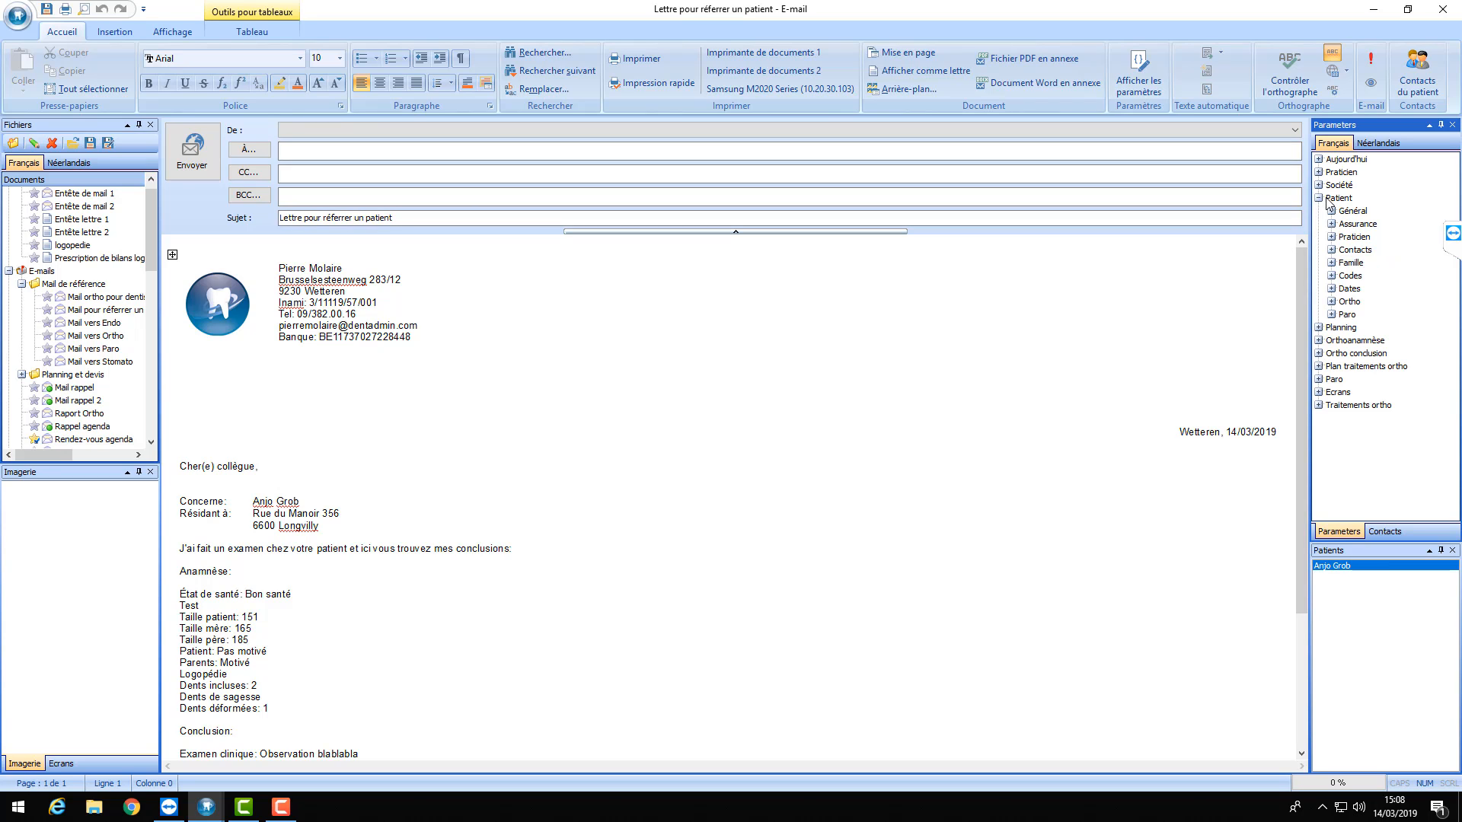
left_click(1330, 249)
left_click(1345, 263)
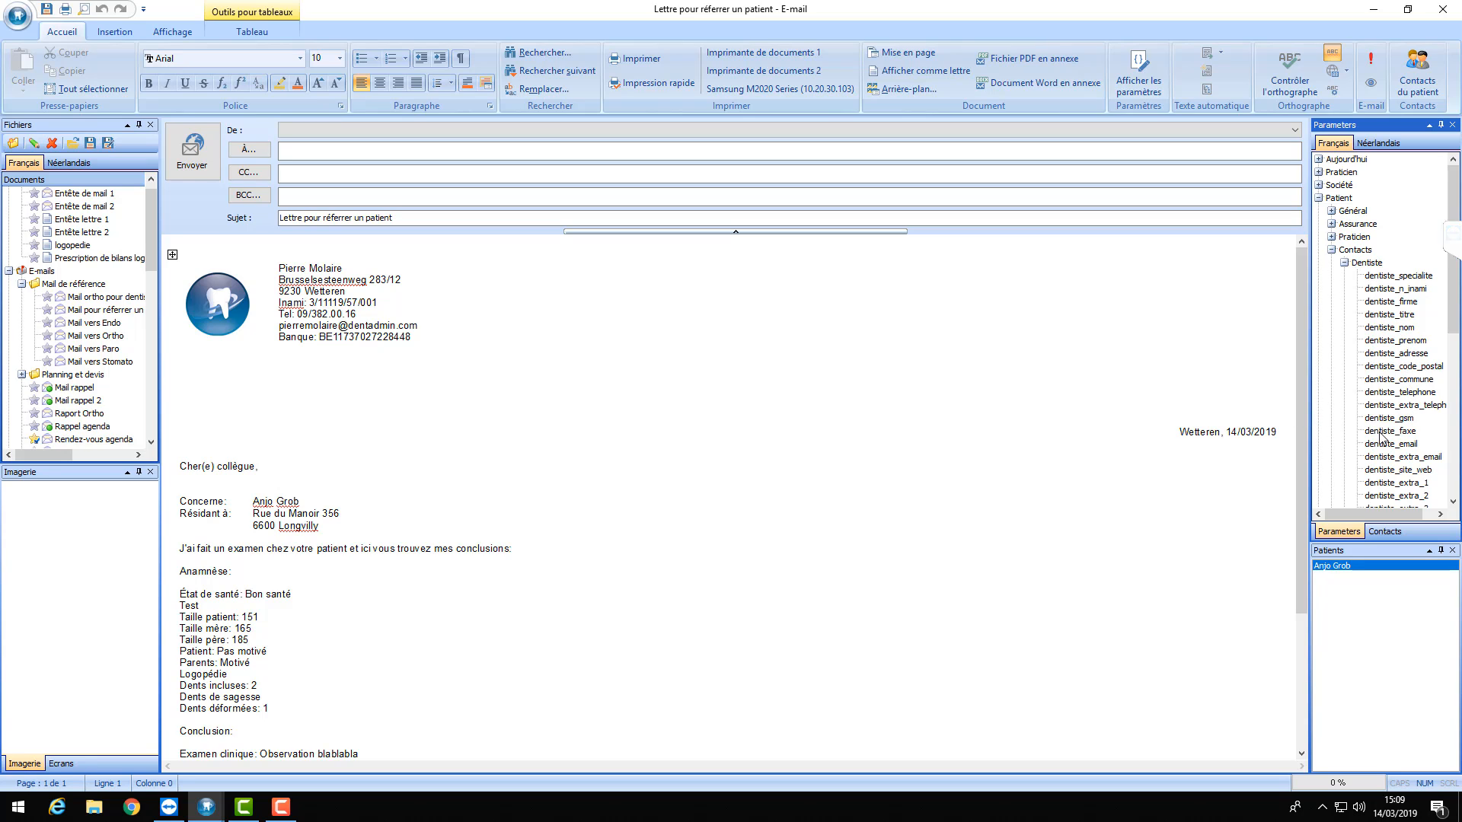
left_click_drag(1391, 444, 327, 151)
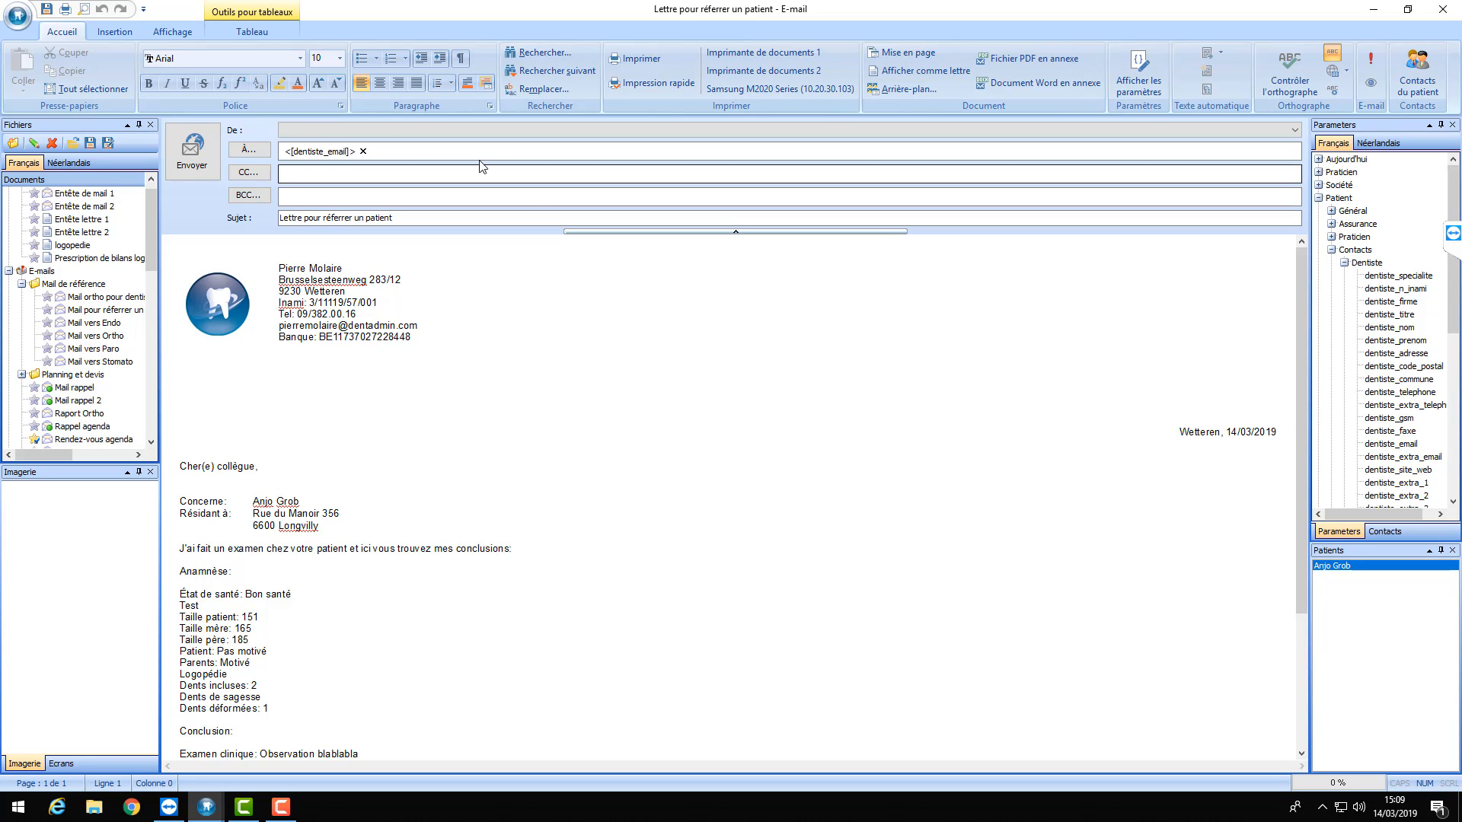
left_click(296, 155)
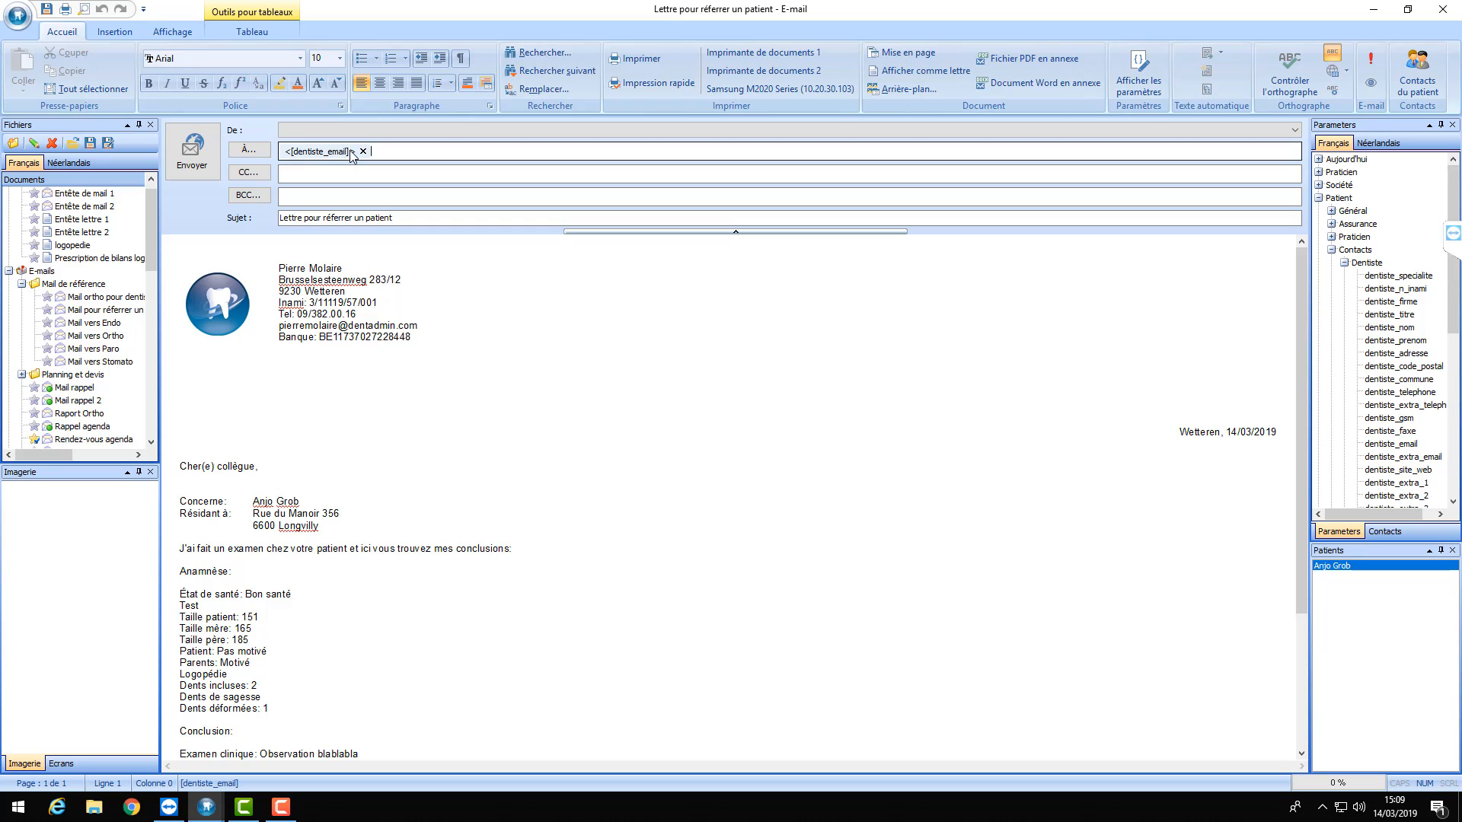
- Build the address block from the dentist's surname, first name, street, postcode and town fields
left_click(1234, 376)
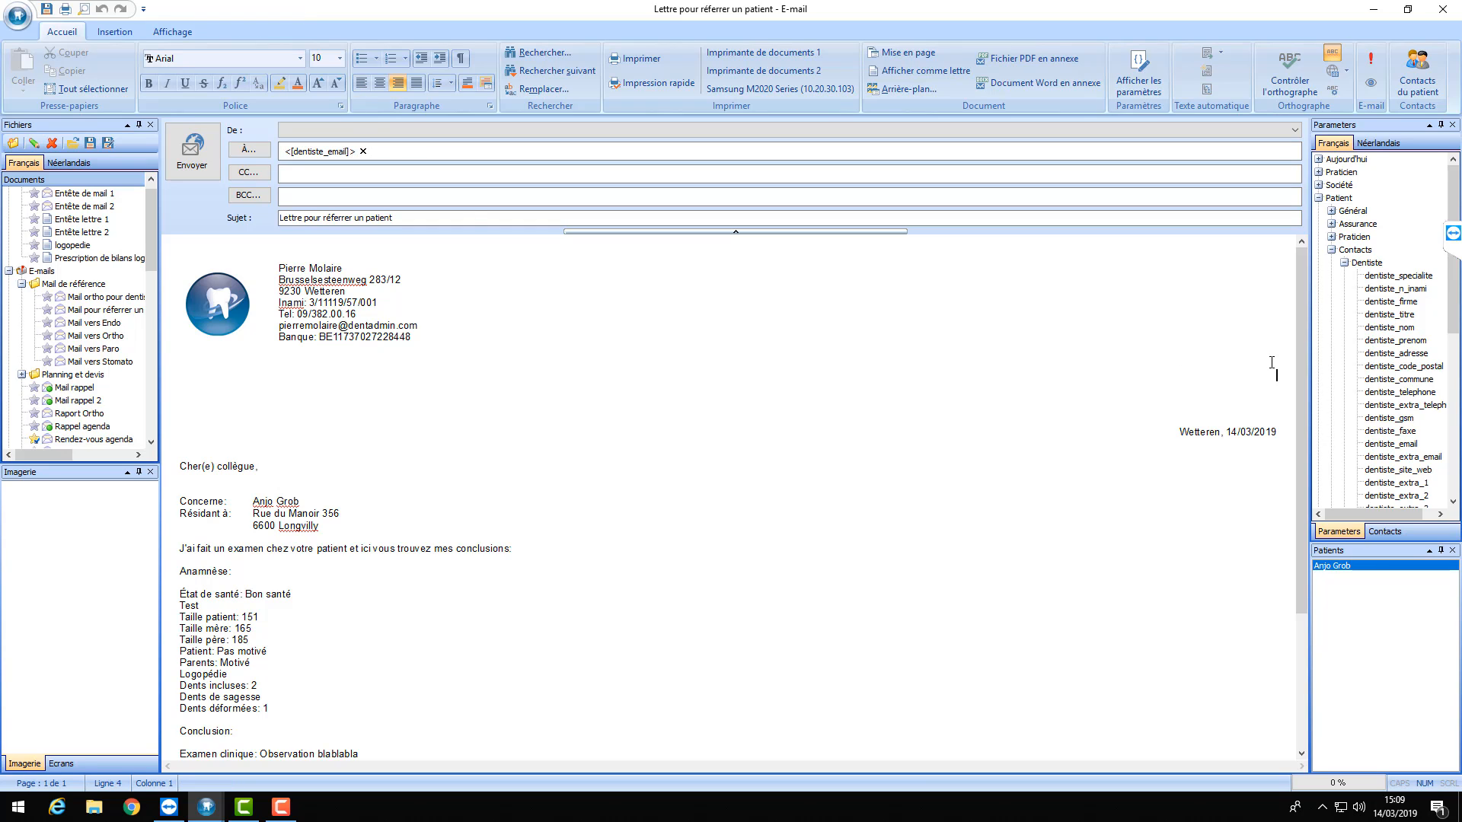
double_click(1400, 334)
double_click(1400, 339)
key("Return")
left_click(1409, 363)
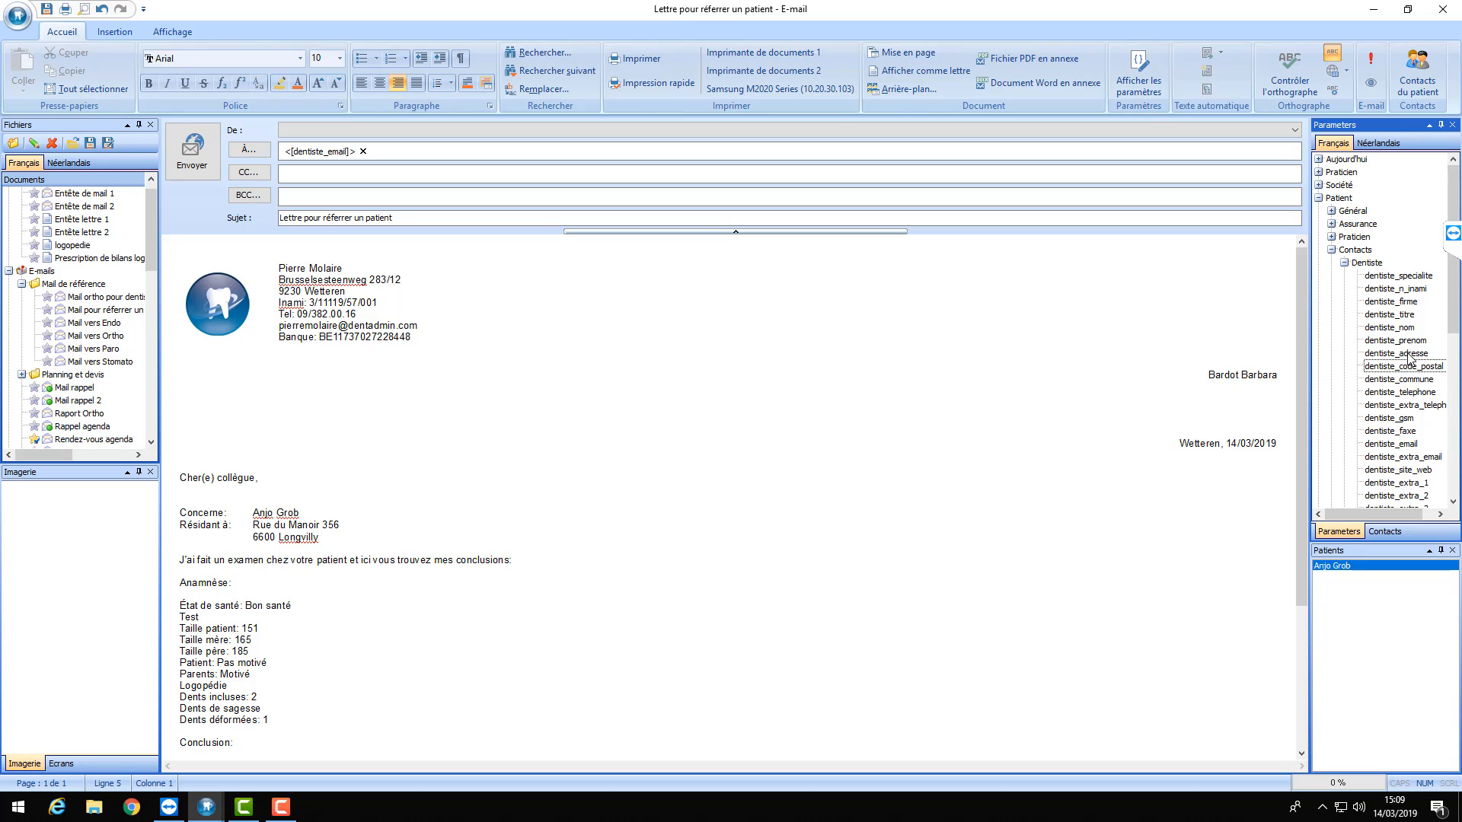
double_click(1408, 354)
key("Return")
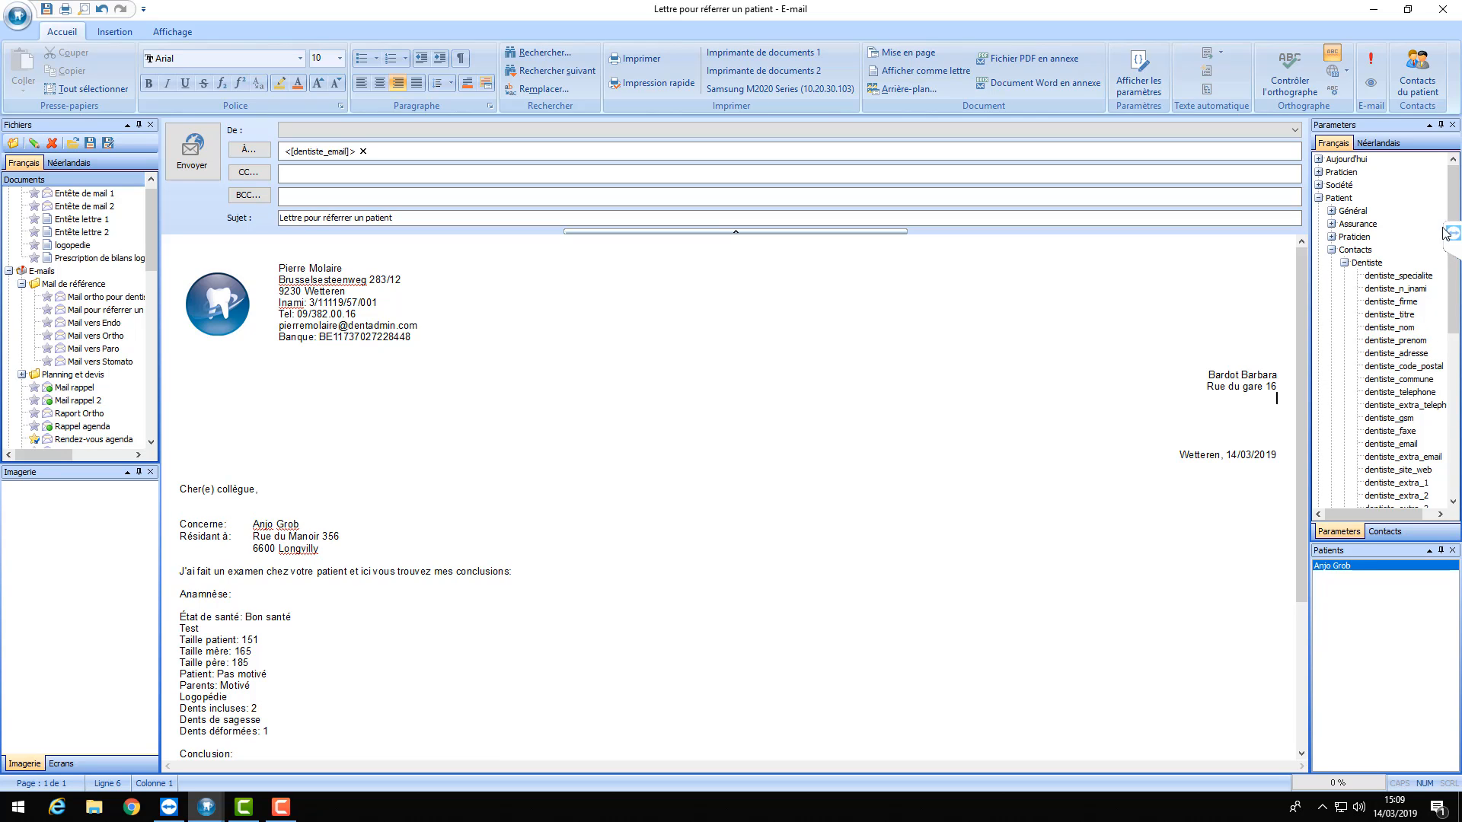
double_click(1423, 366)
double_click(1409, 380)
key("Return")
- Remove the dentiste_telephone field and blank lines, and replace 'collègue' with the dentist's name field
left_click(1416, 393)
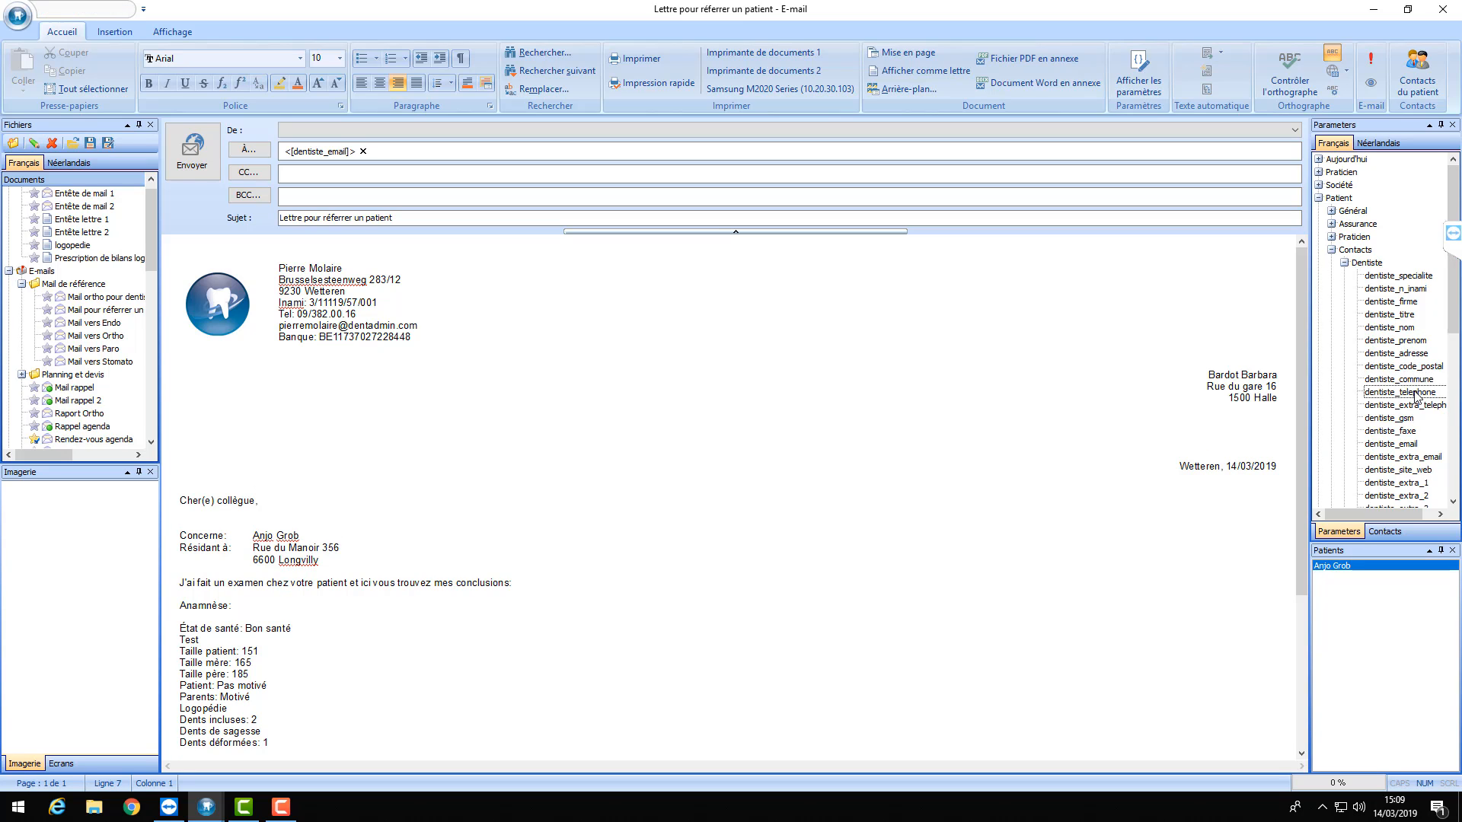
double_click(1416, 393)
key("BackSpace")
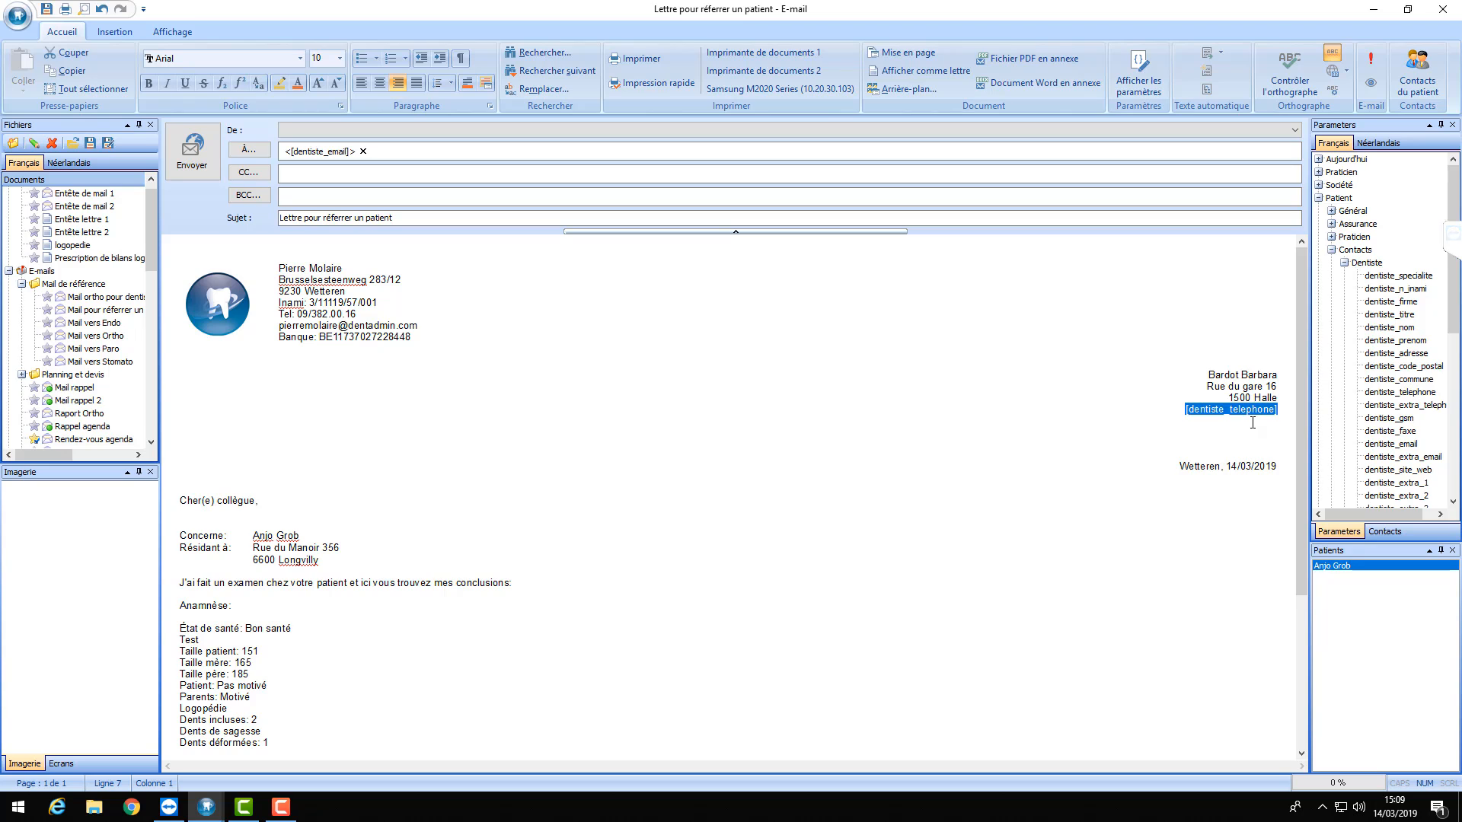
key("BackSpace")
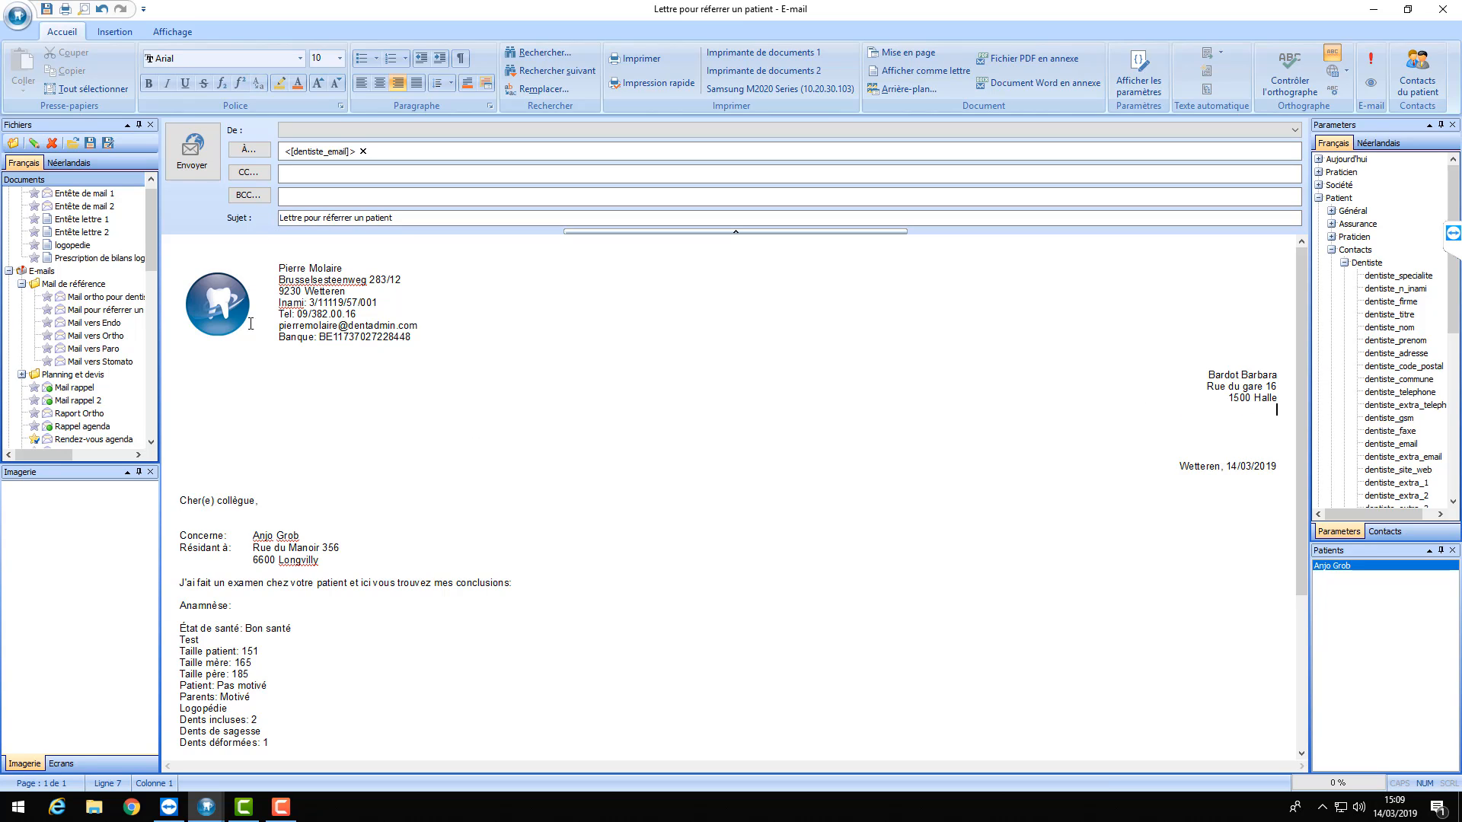
key("Delete")
key("Delete")
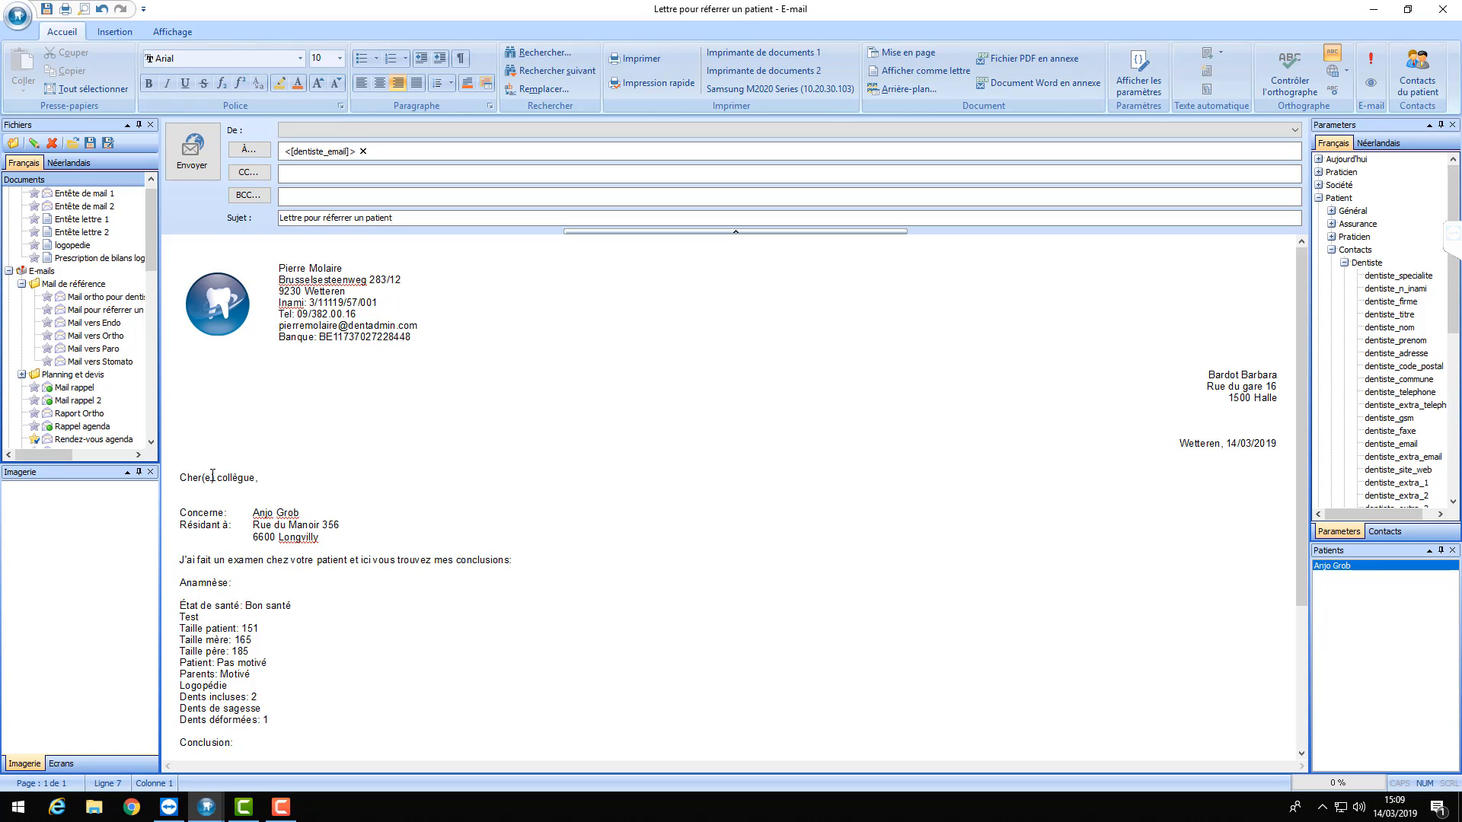
double_click(229, 478)
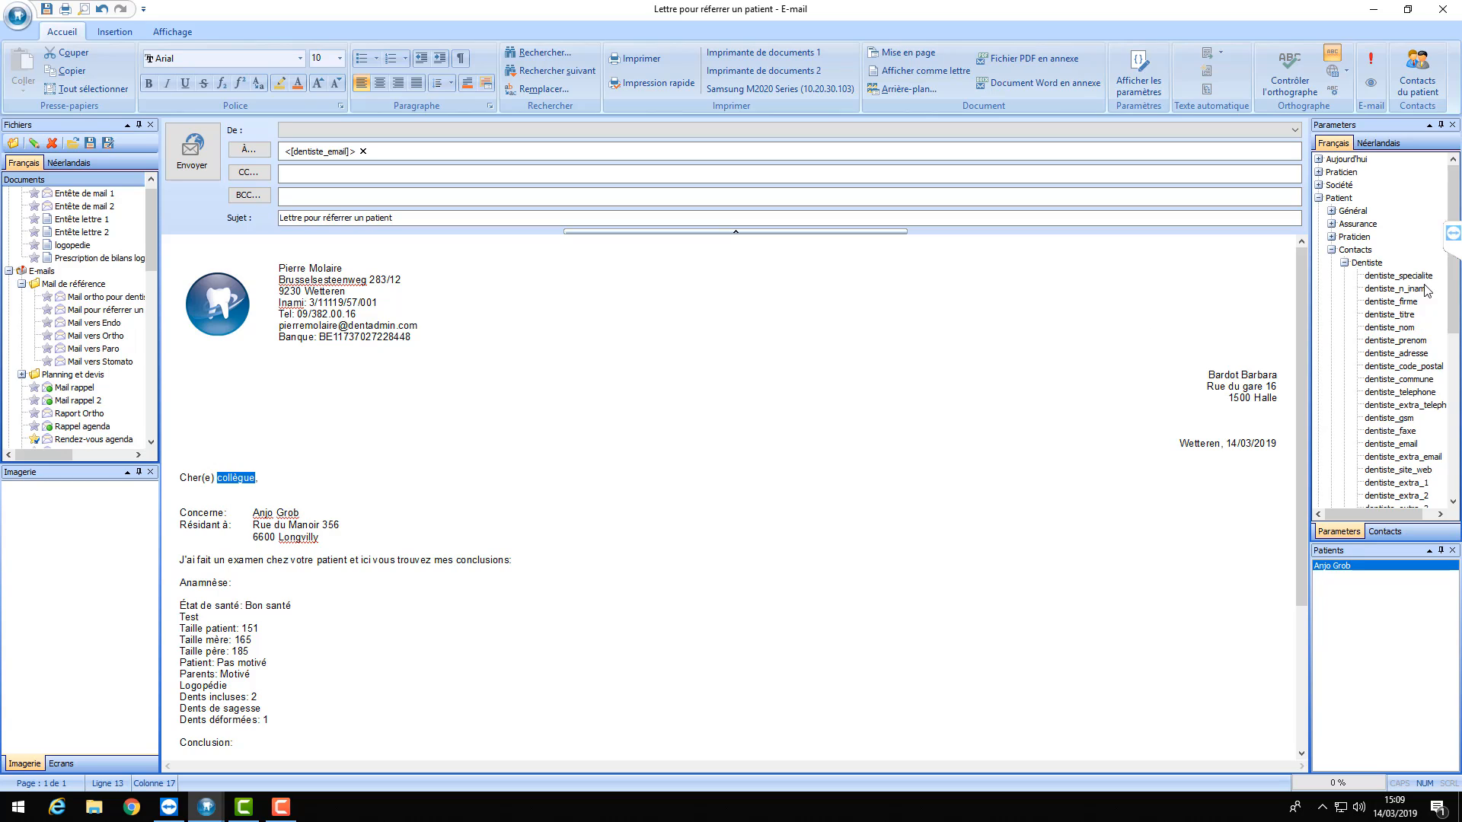
double_click(1398, 342)
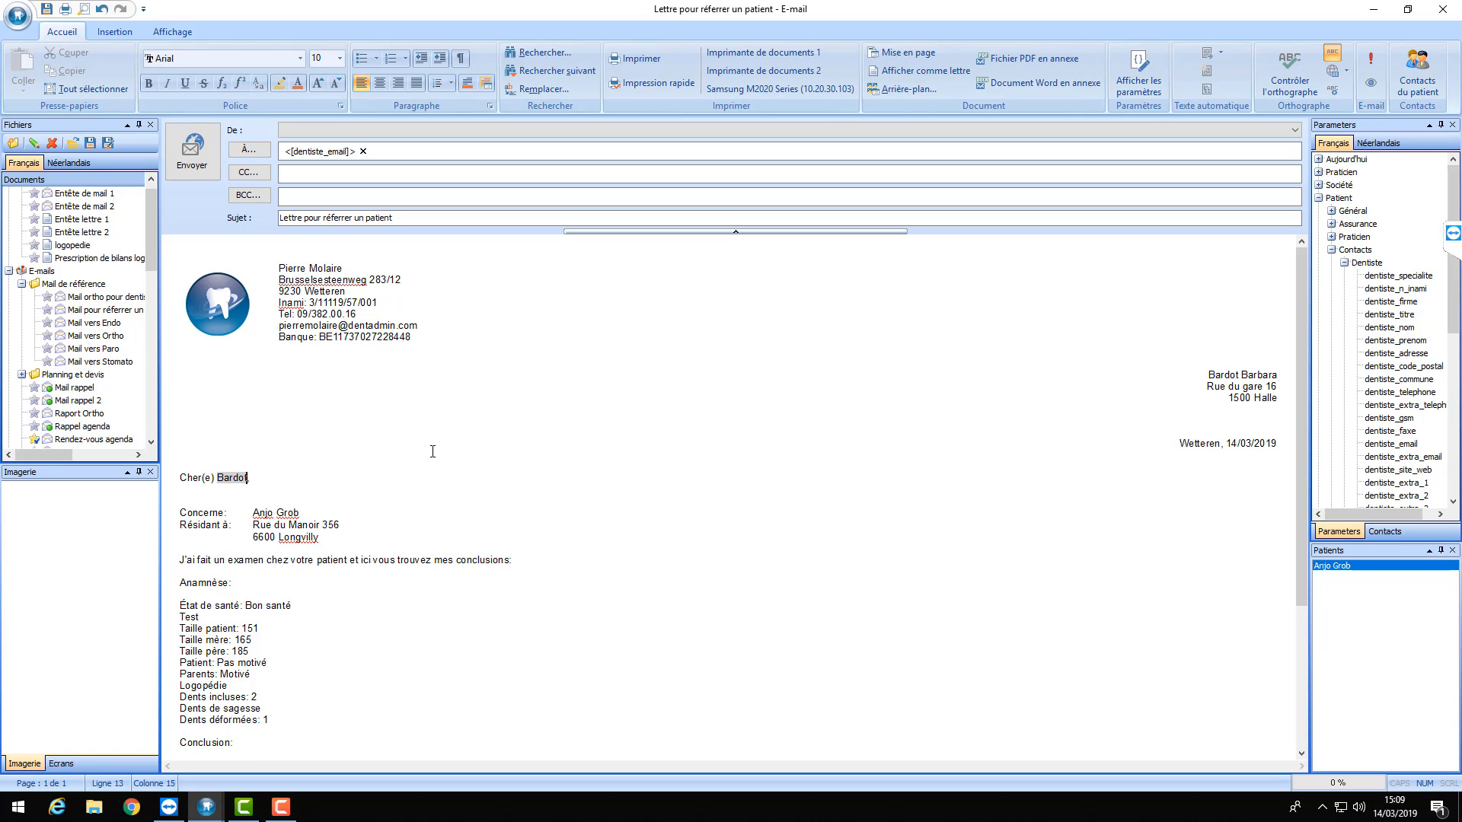
- Save the e-mail over the 'Mail ortho pour dentiste' template, confirming the overwrite
left_click(91, 144)
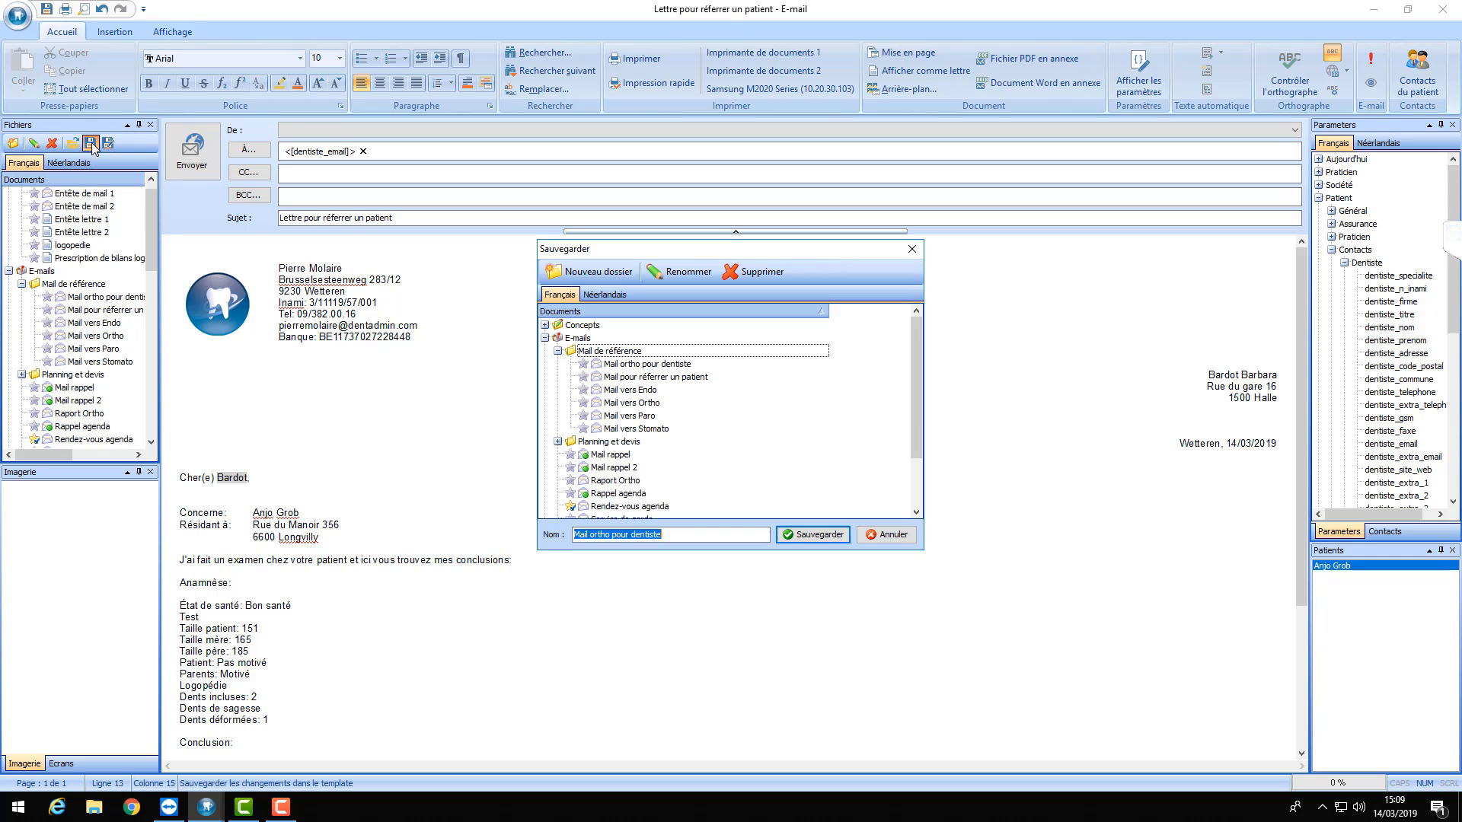
left_click(803, 537)
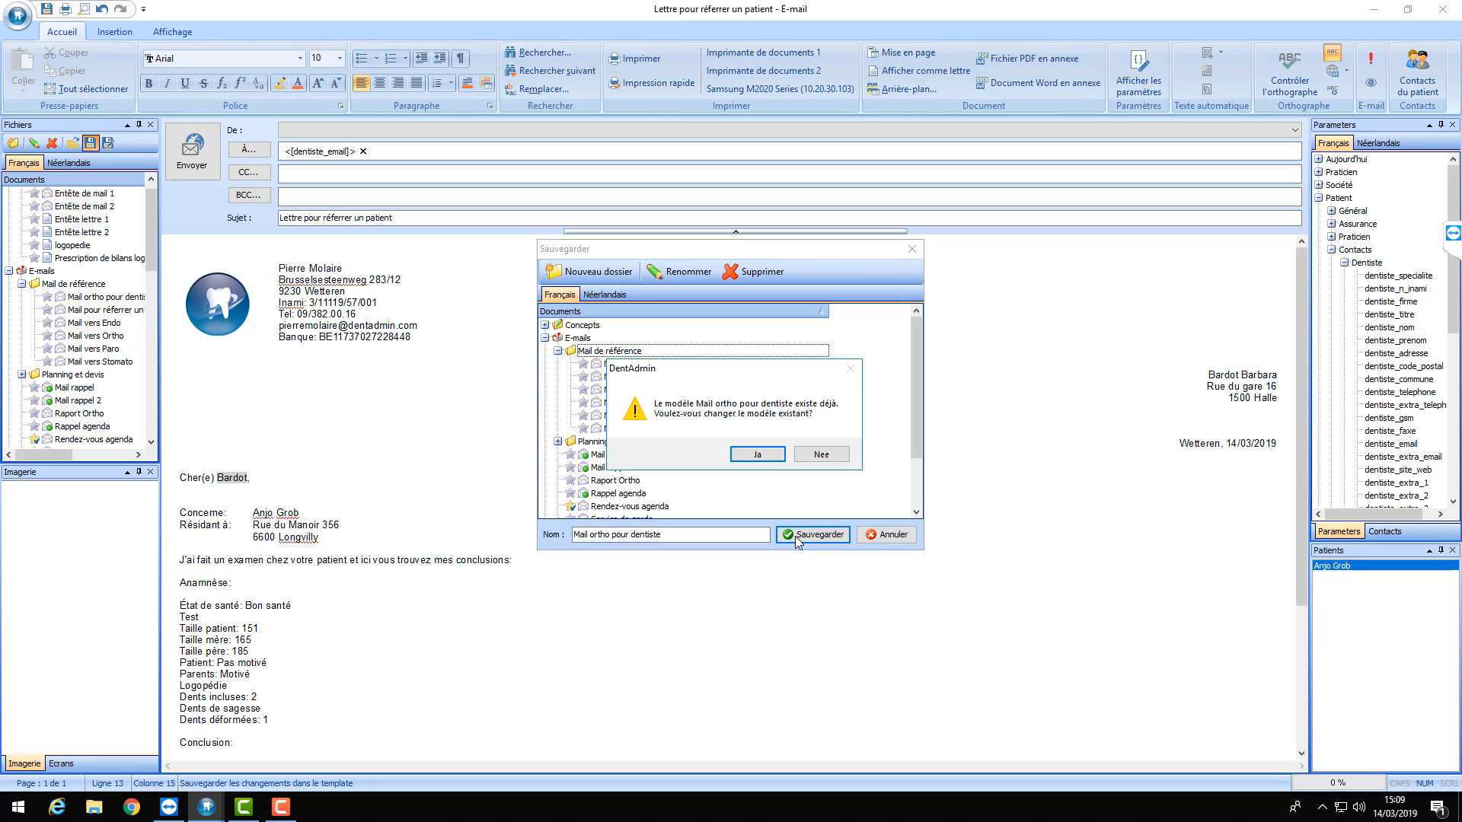
left_click(771, 460)
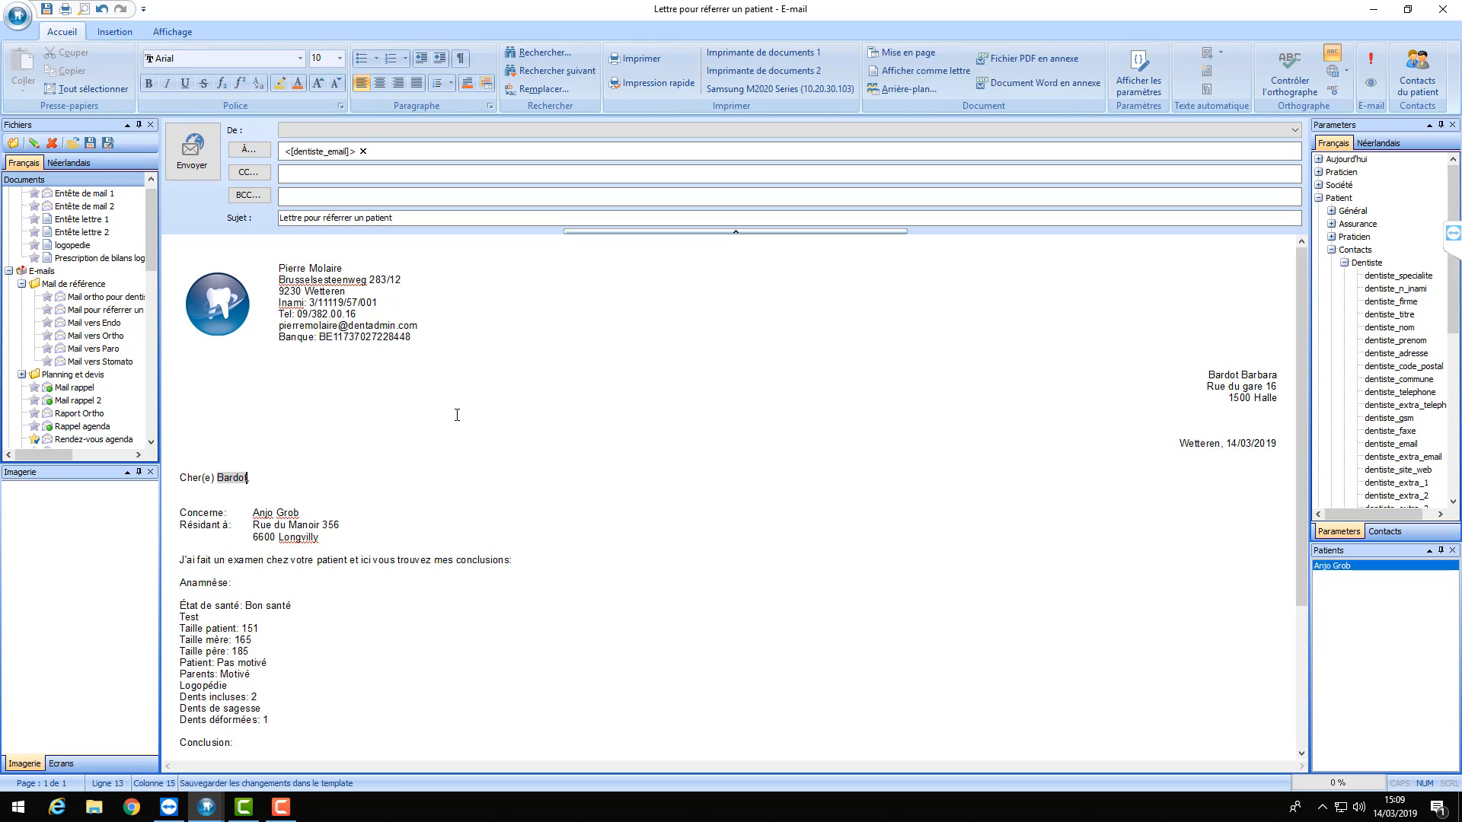
scroll(511, 346, "down", 5)
scroll(511, 344, "up", 5)
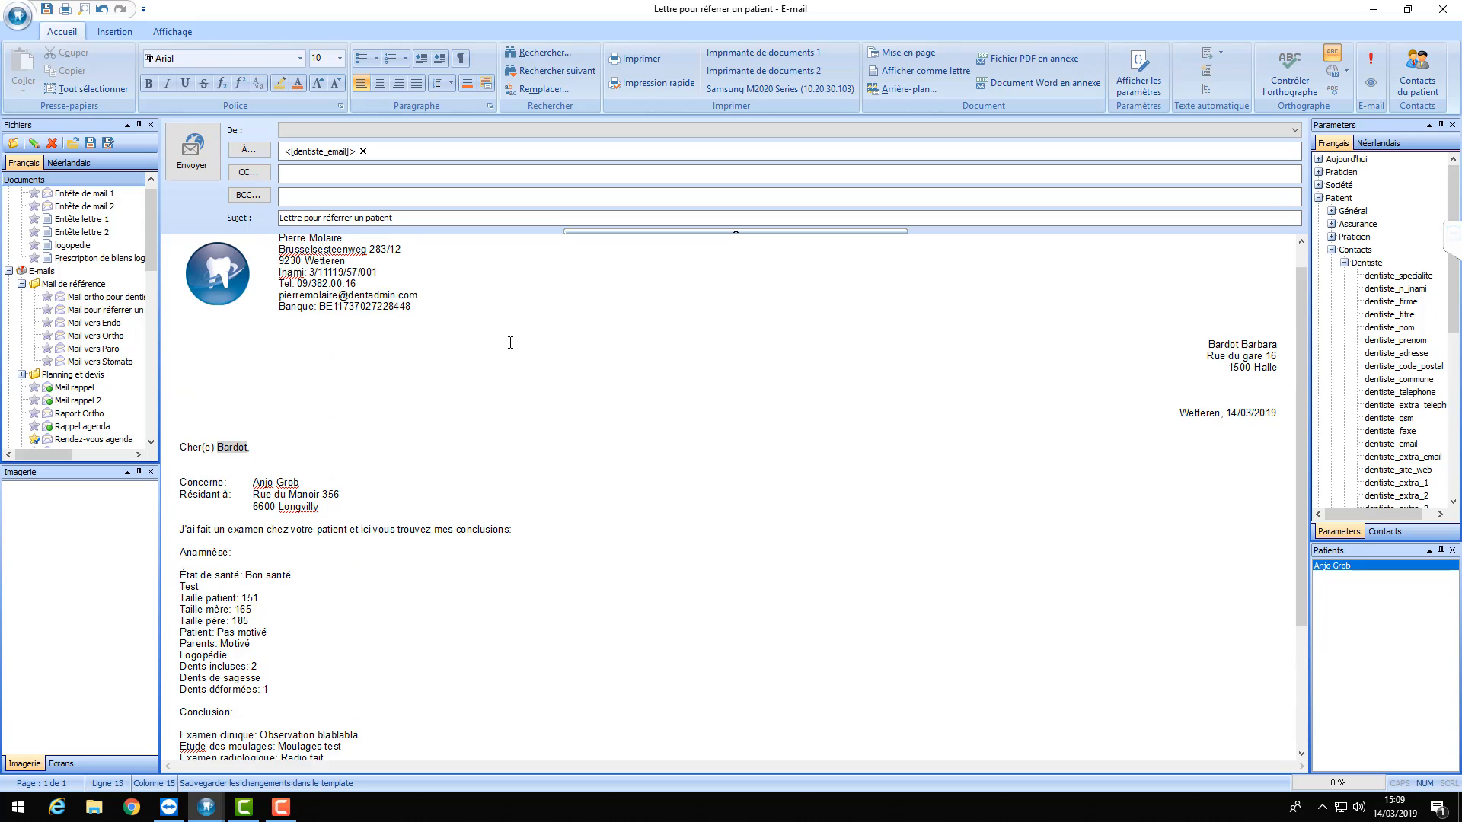
scroll(508, 340, "down", 5)
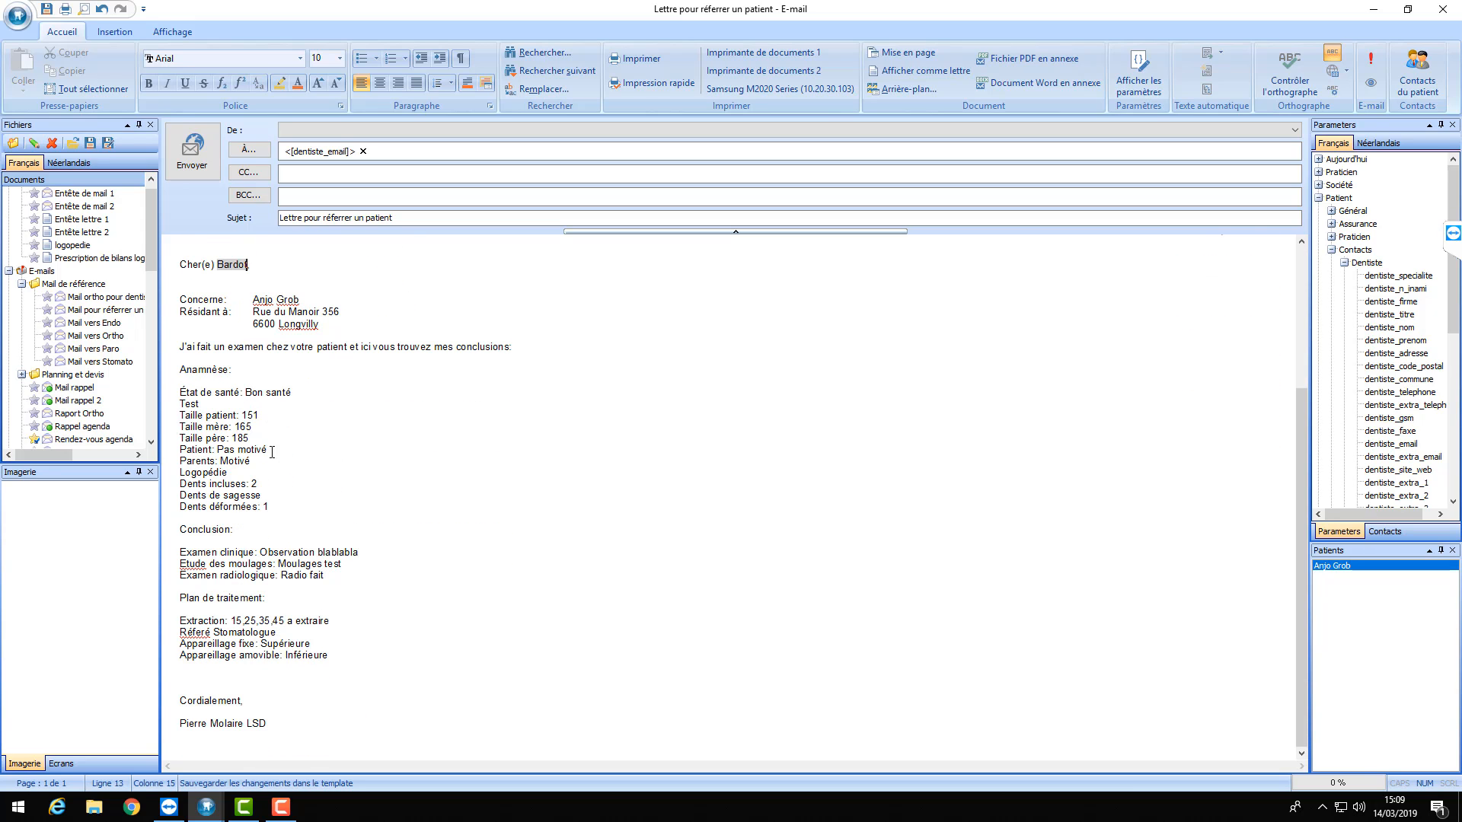
scroll(197, 606, "up", 5)
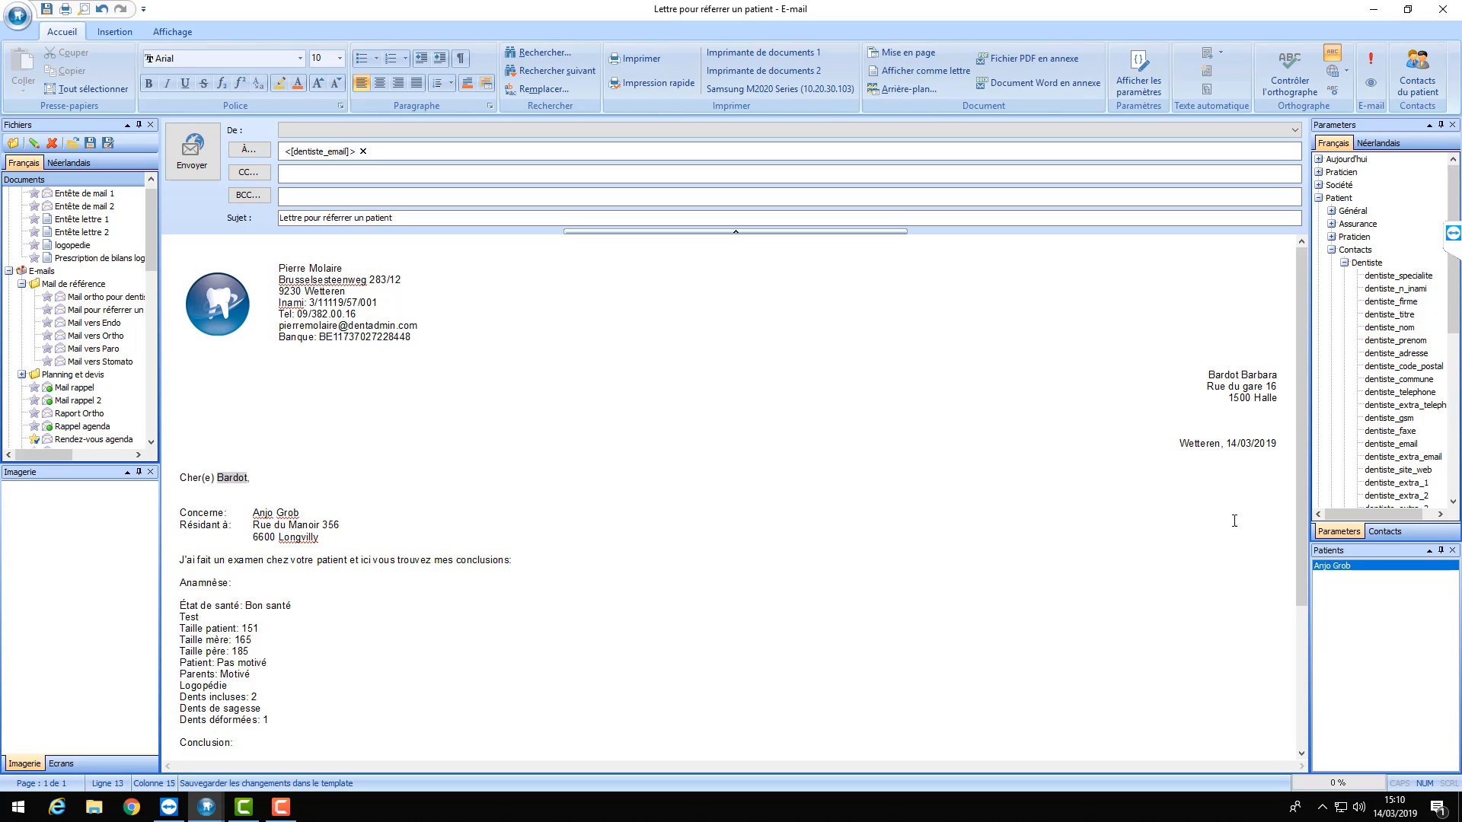
- Close the e-mail window without saving the changes
left_click(400, 150)
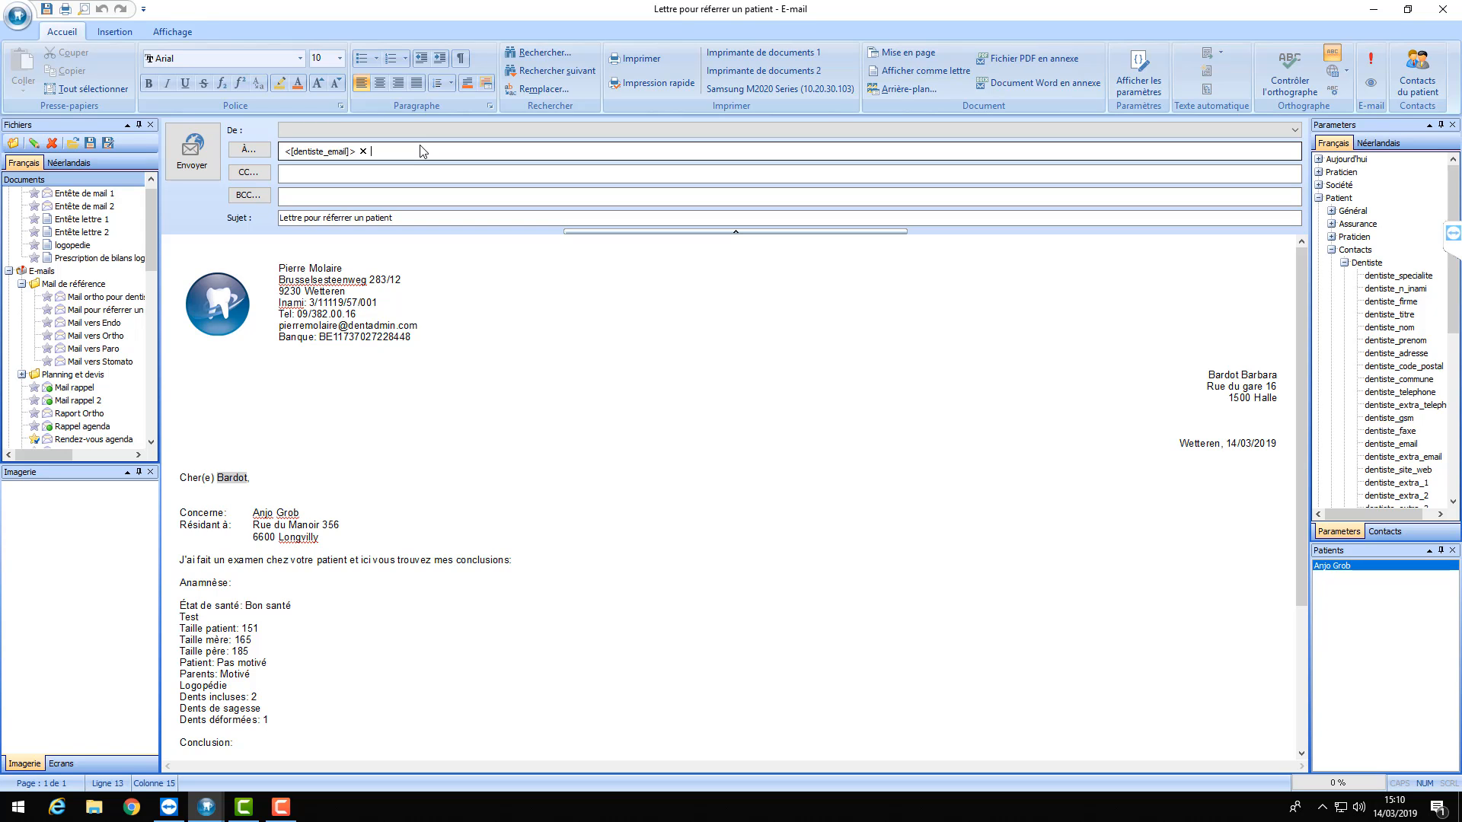
left_click(1443, 9)
left_click(772, 456)
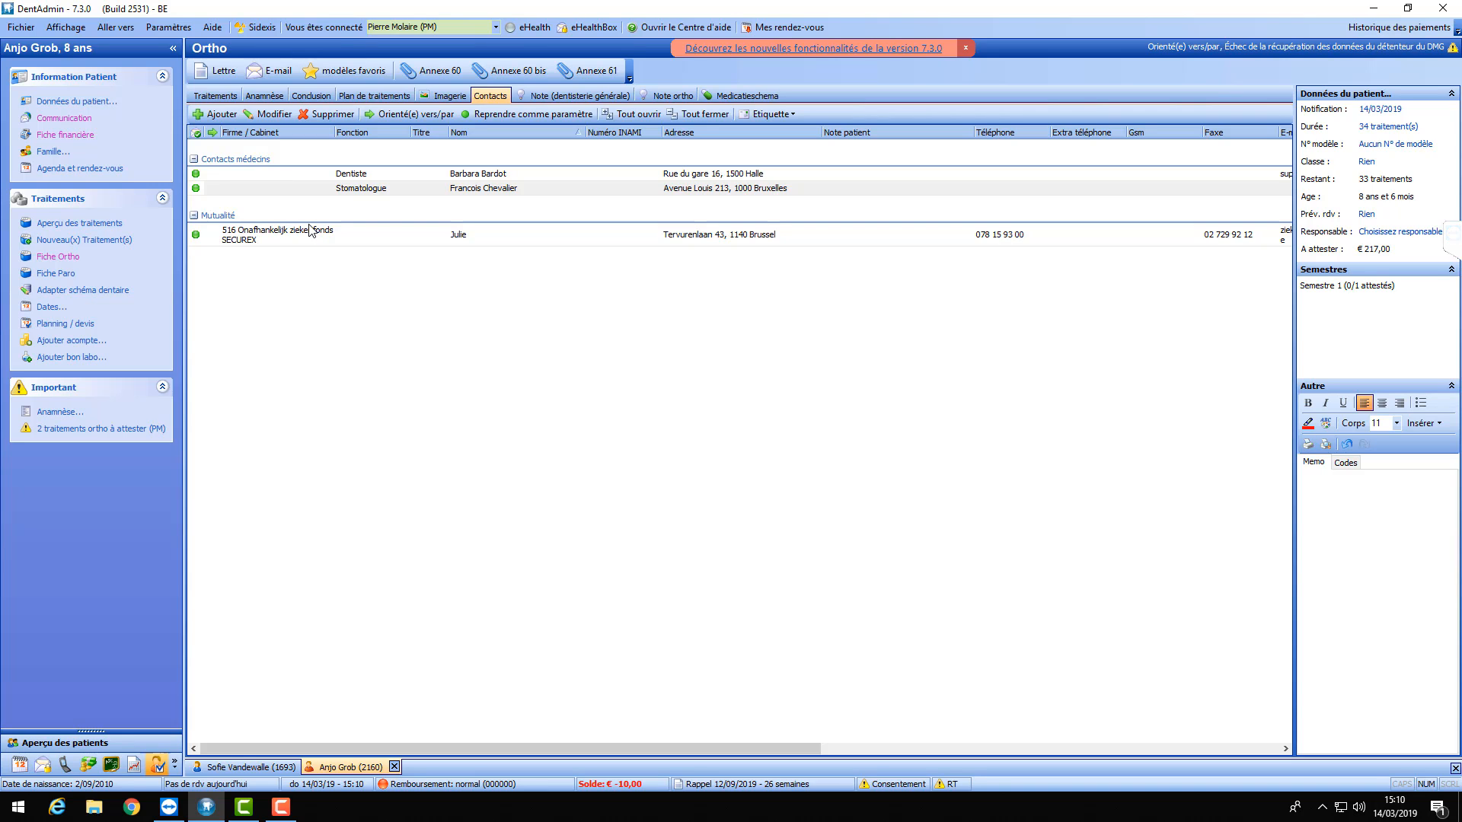
- Start a new patient e-mail from the Mail ortho pour dentiste template and review the filled-in text
left_click(273, 73)
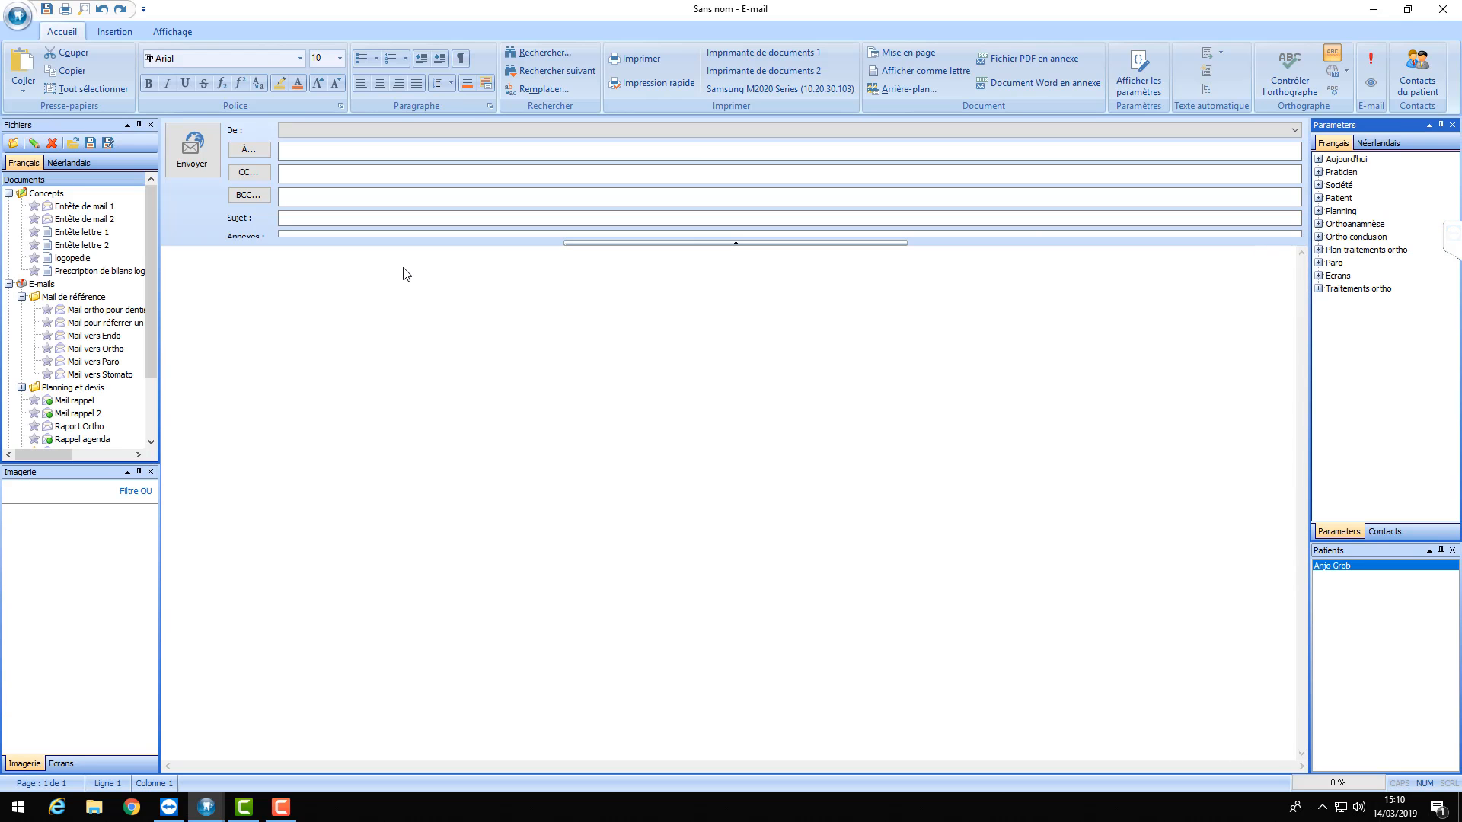
double_click(111, 315)
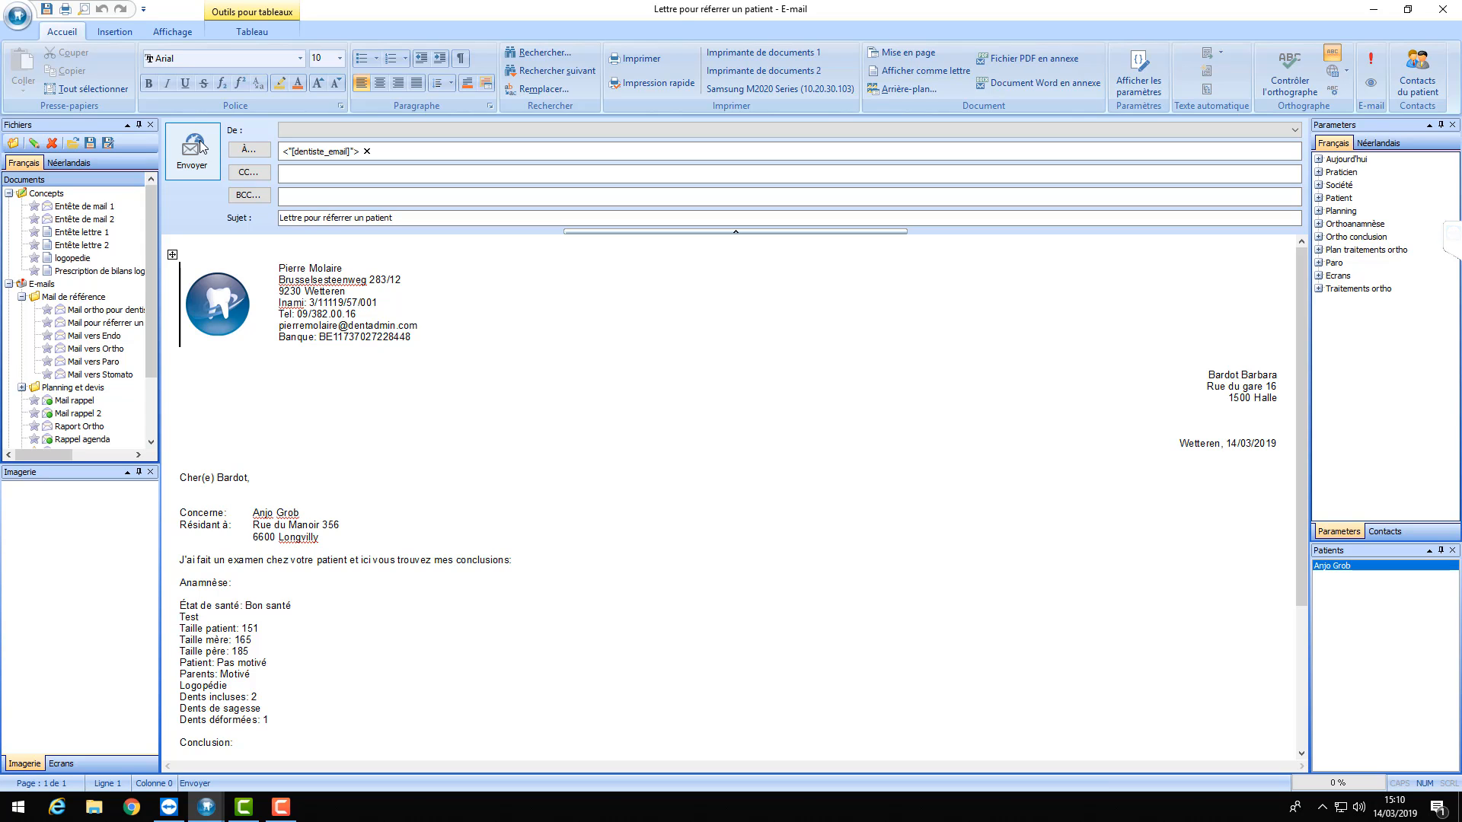
scroll(518, 447, "down", 5)
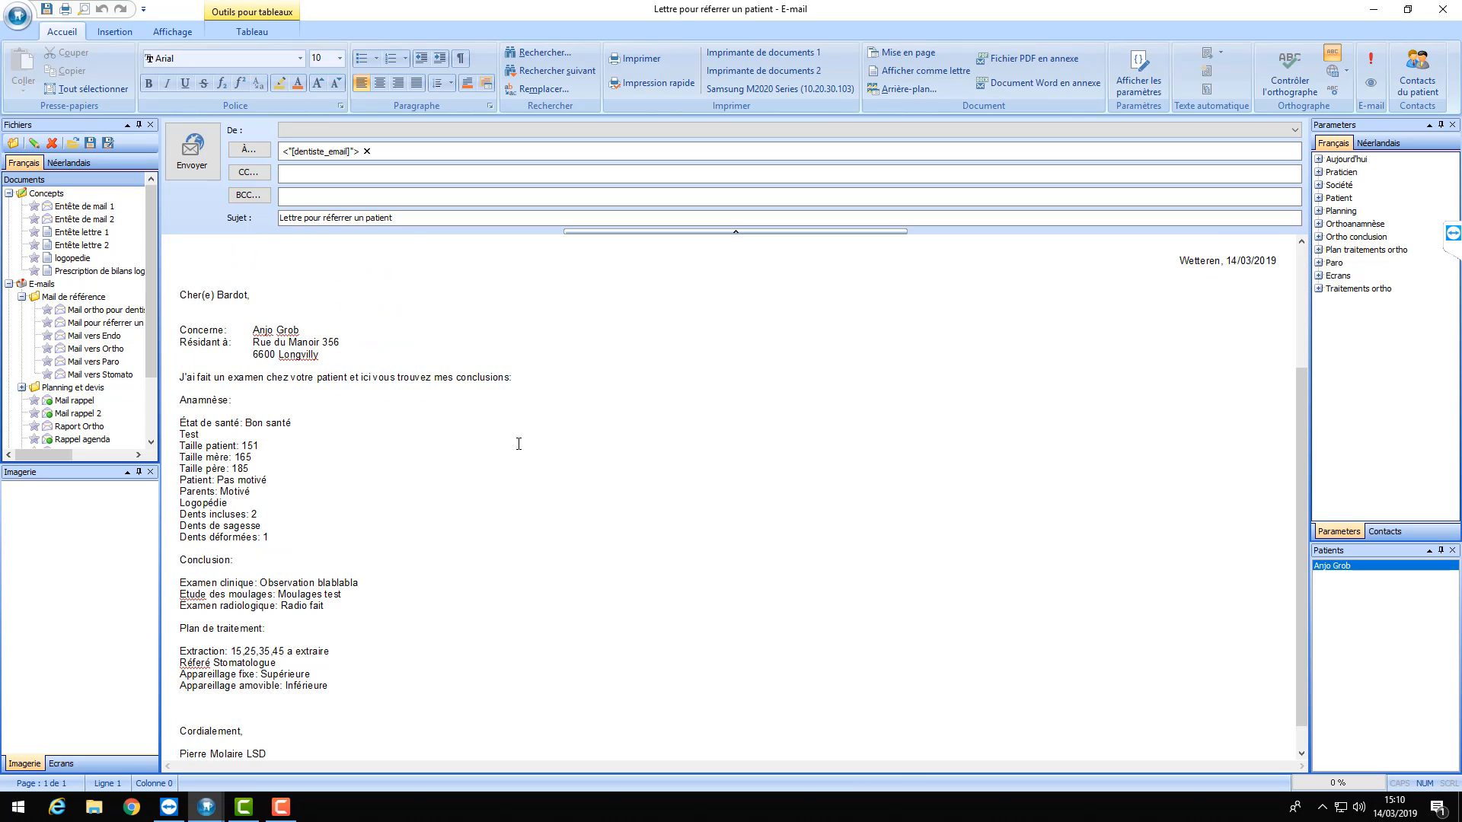
scroll(519, 448, "up", 6)
scroll(514, 446, "down", 7)
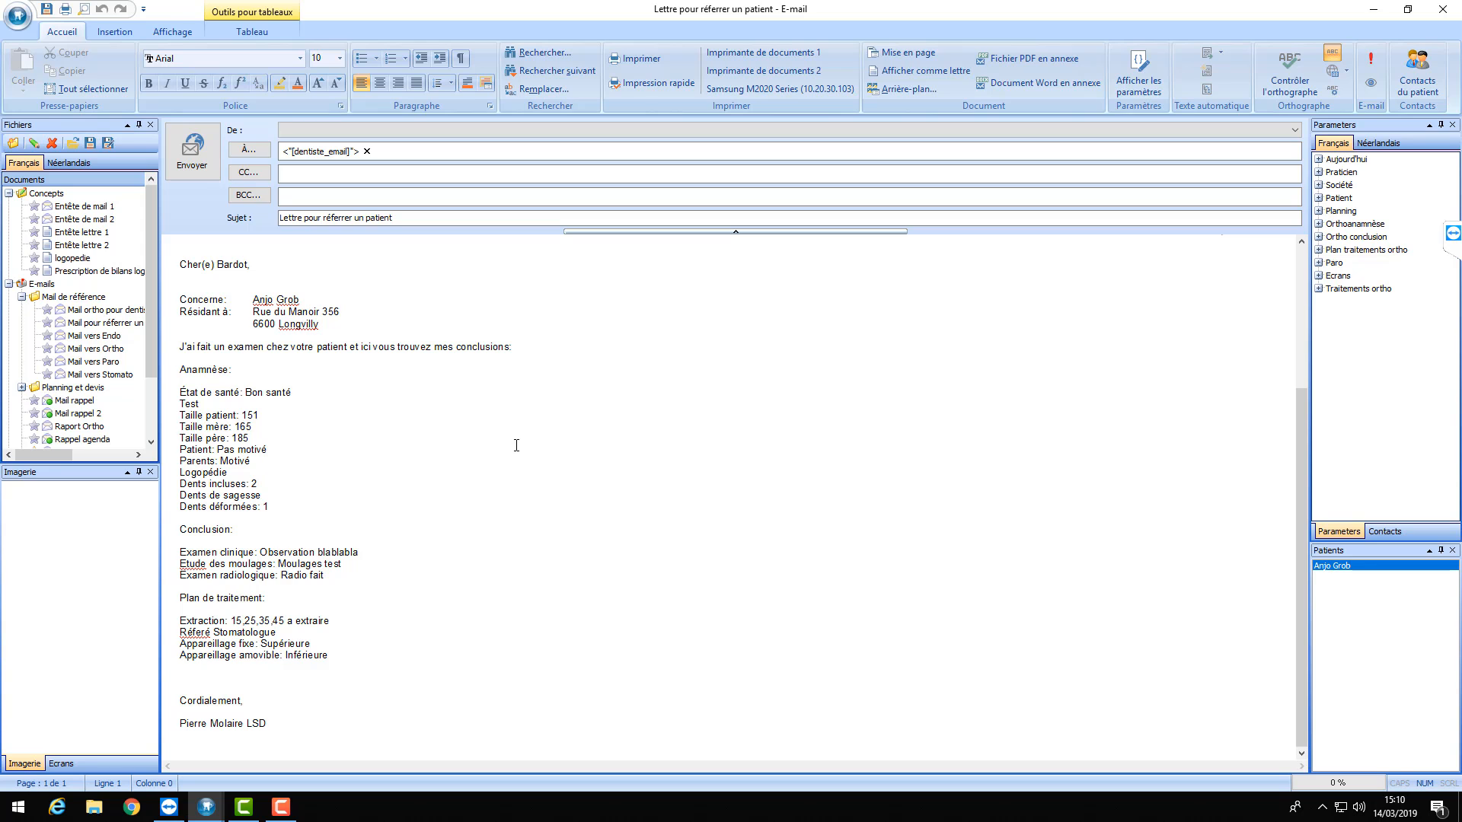
scroll(525, 448, "up", 5)
scroll(526, 449, "down", 5)
scroll(522, 455, "up", 5)
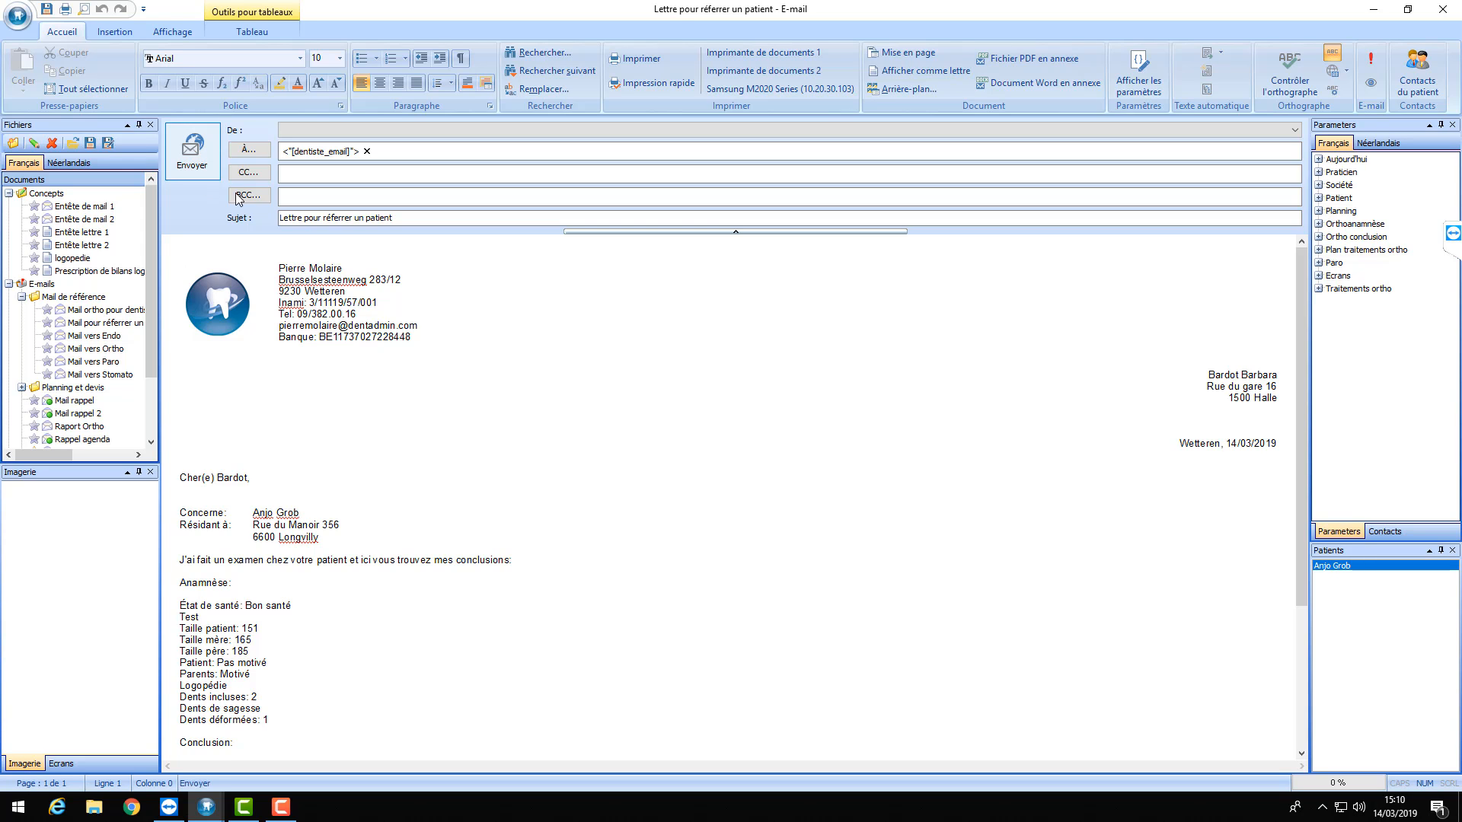
left_click_drag(1300, 276, 1153, 277)
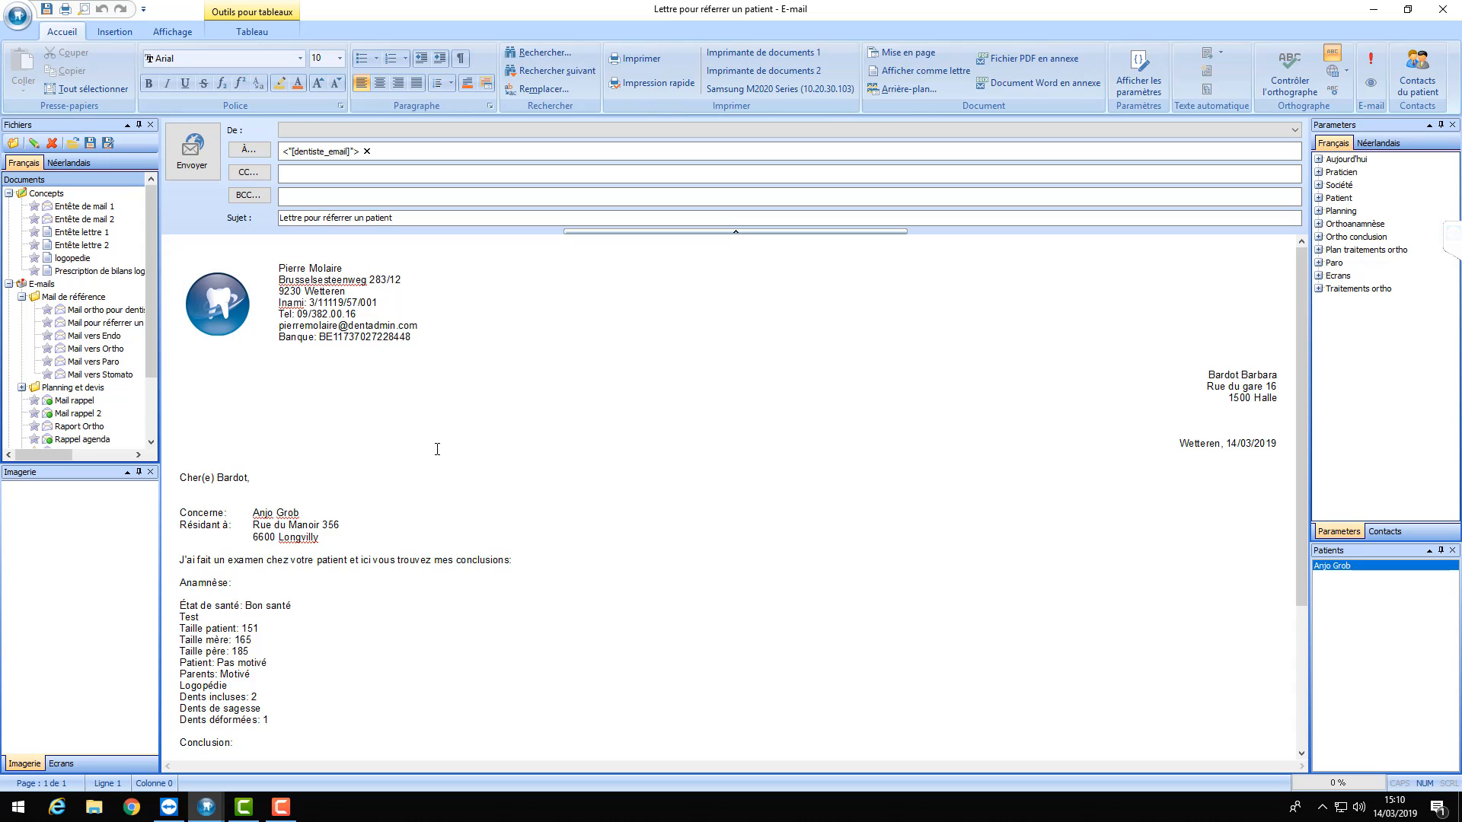
scroll(442, 442, "down", 5)
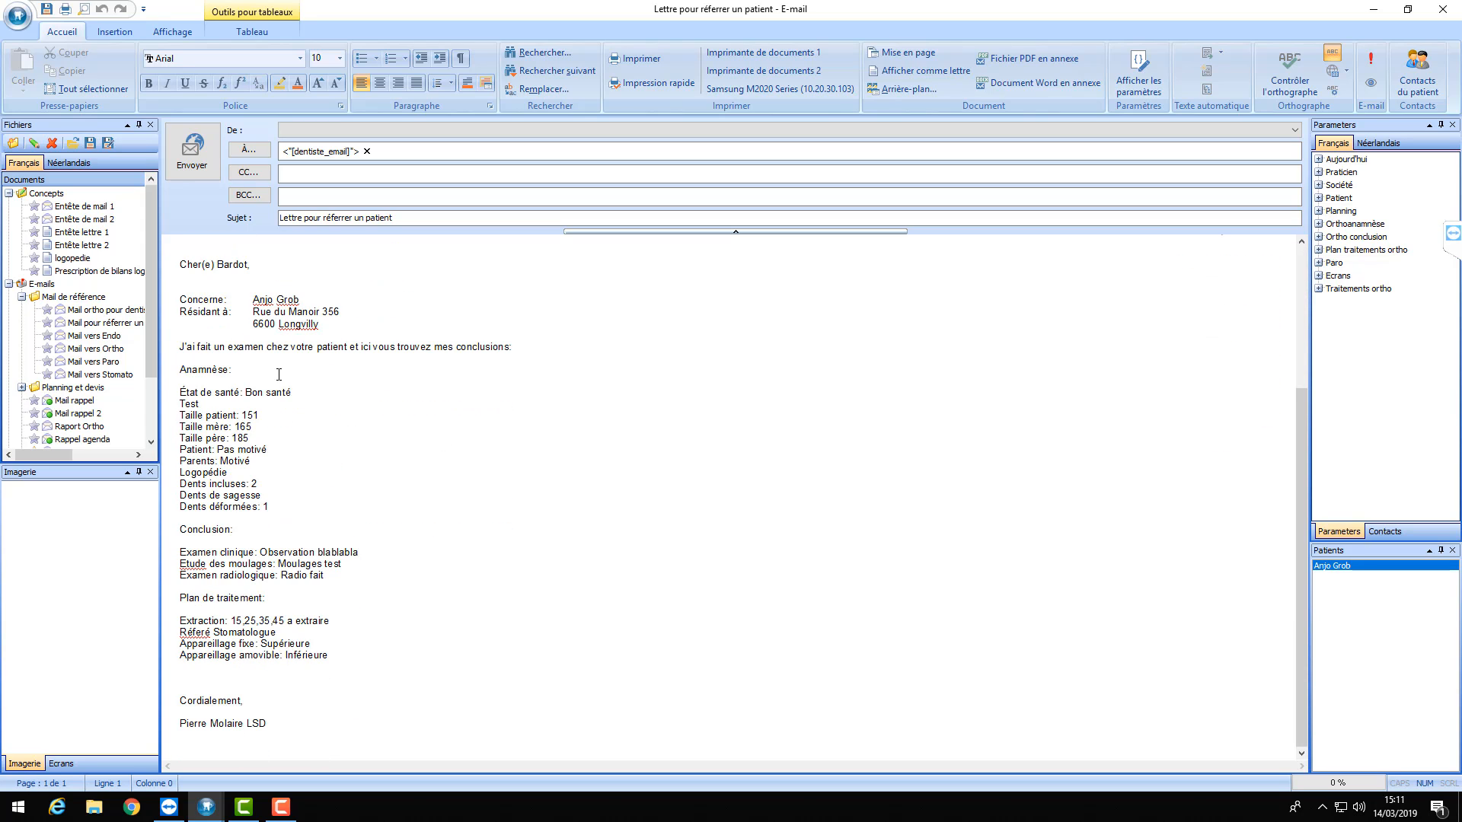
scroll(279, 374, "up", 5)
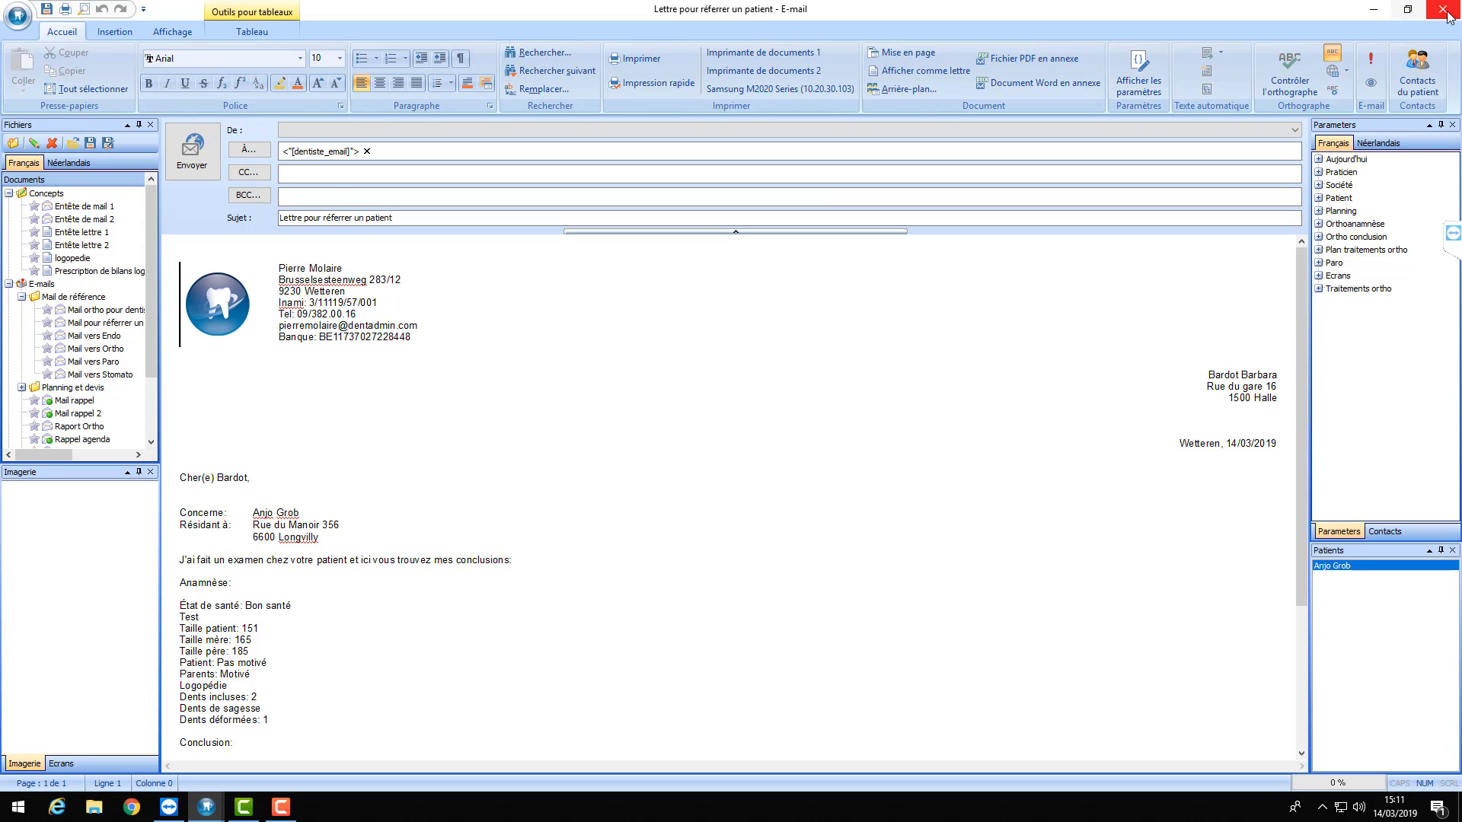
- Close the e-mail and begin adding a new doctor contact from the patient's contacts
left_click(787, 455)
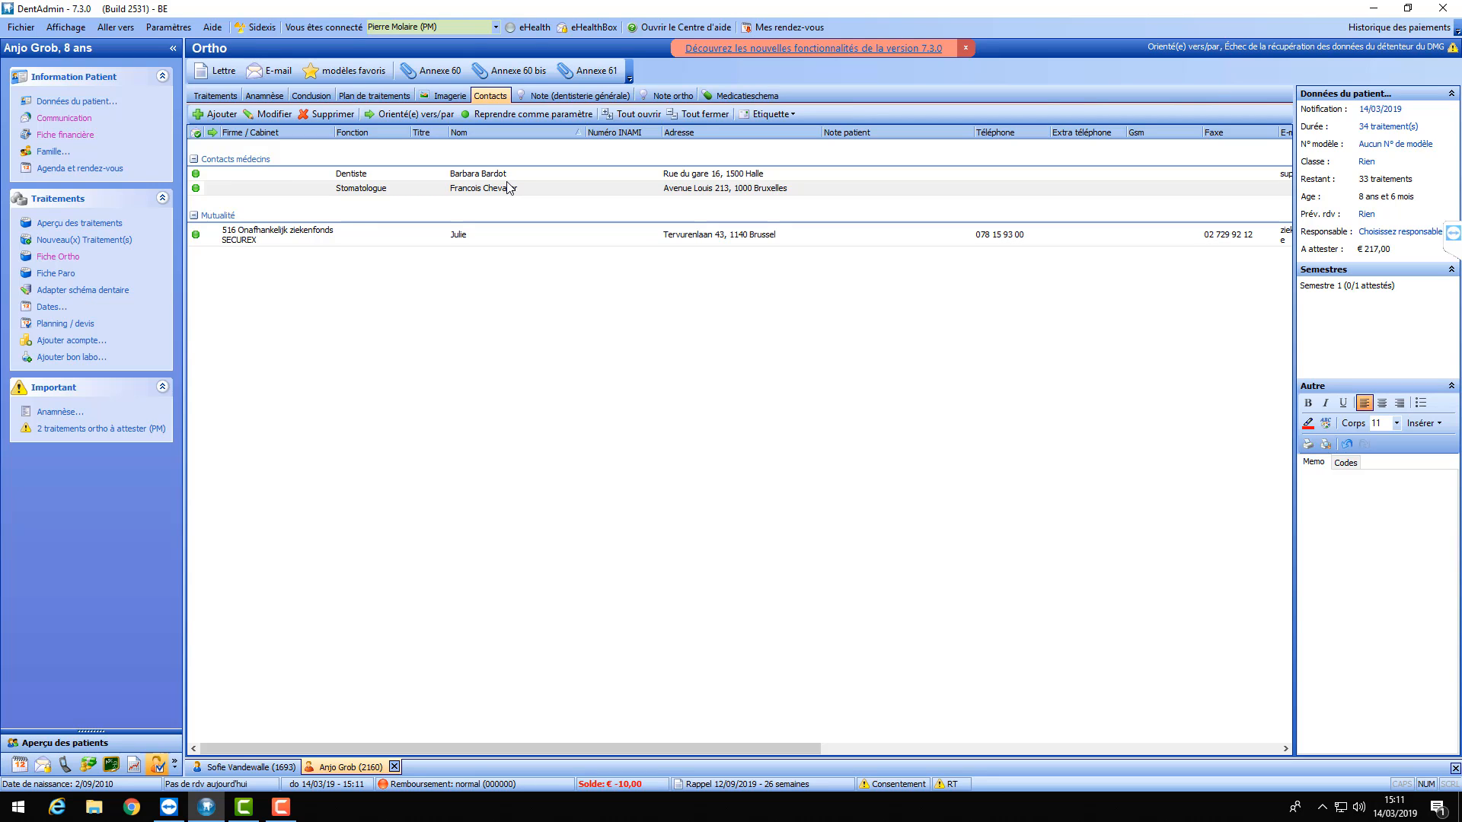
left_click(223, 116)
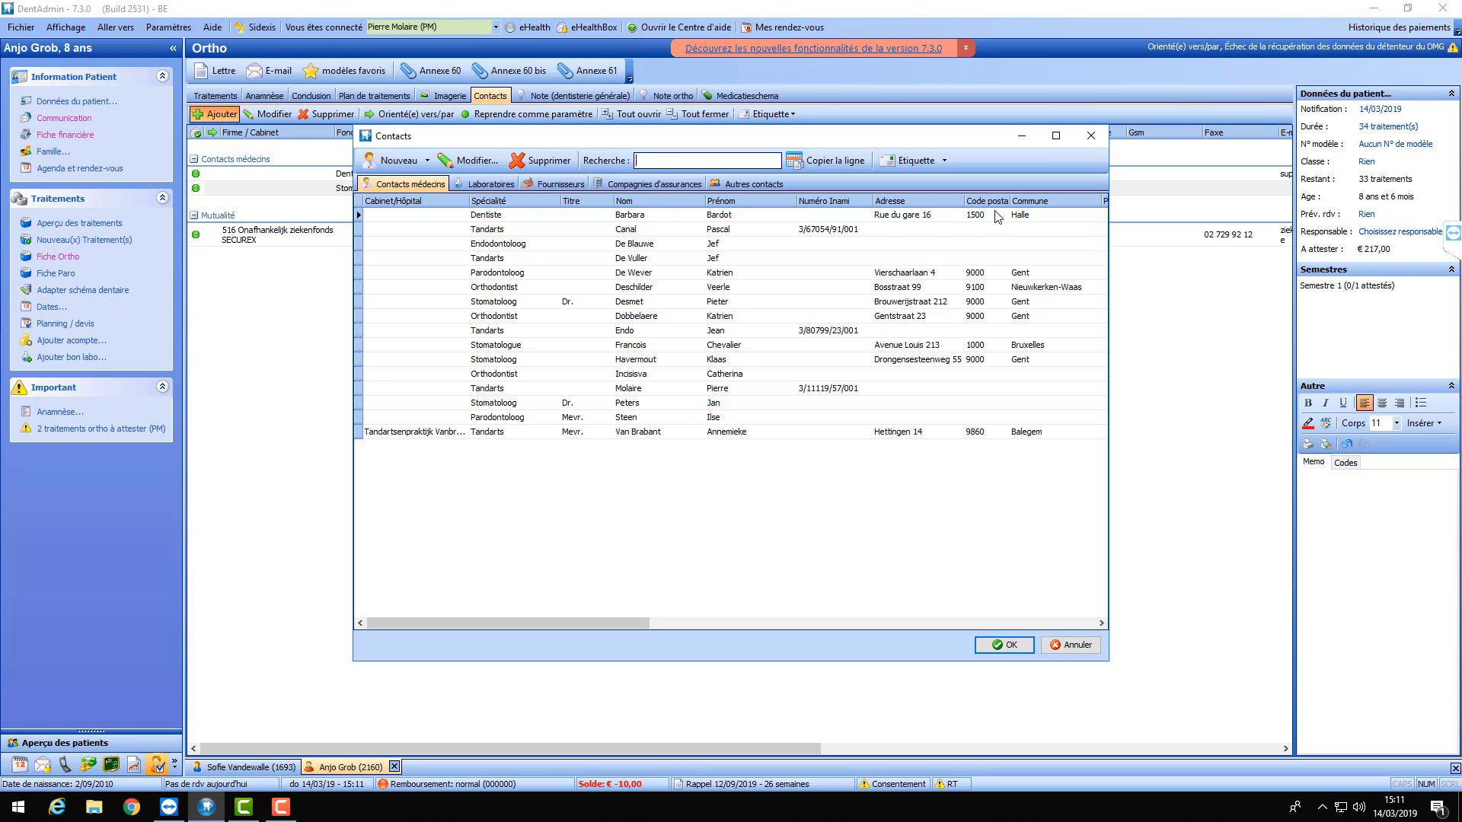
left_click(427, 160)
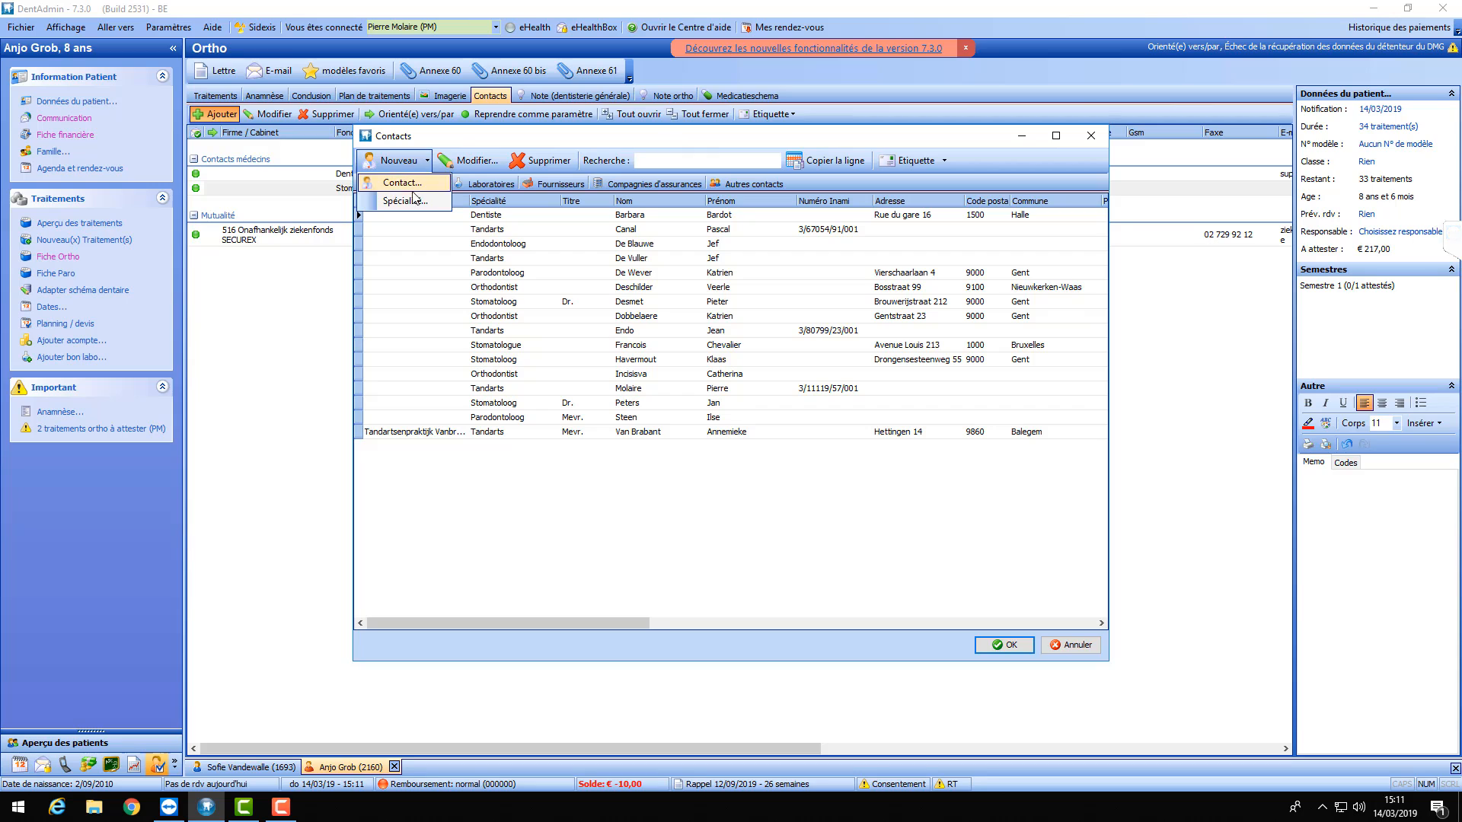
left_click(419, 202)
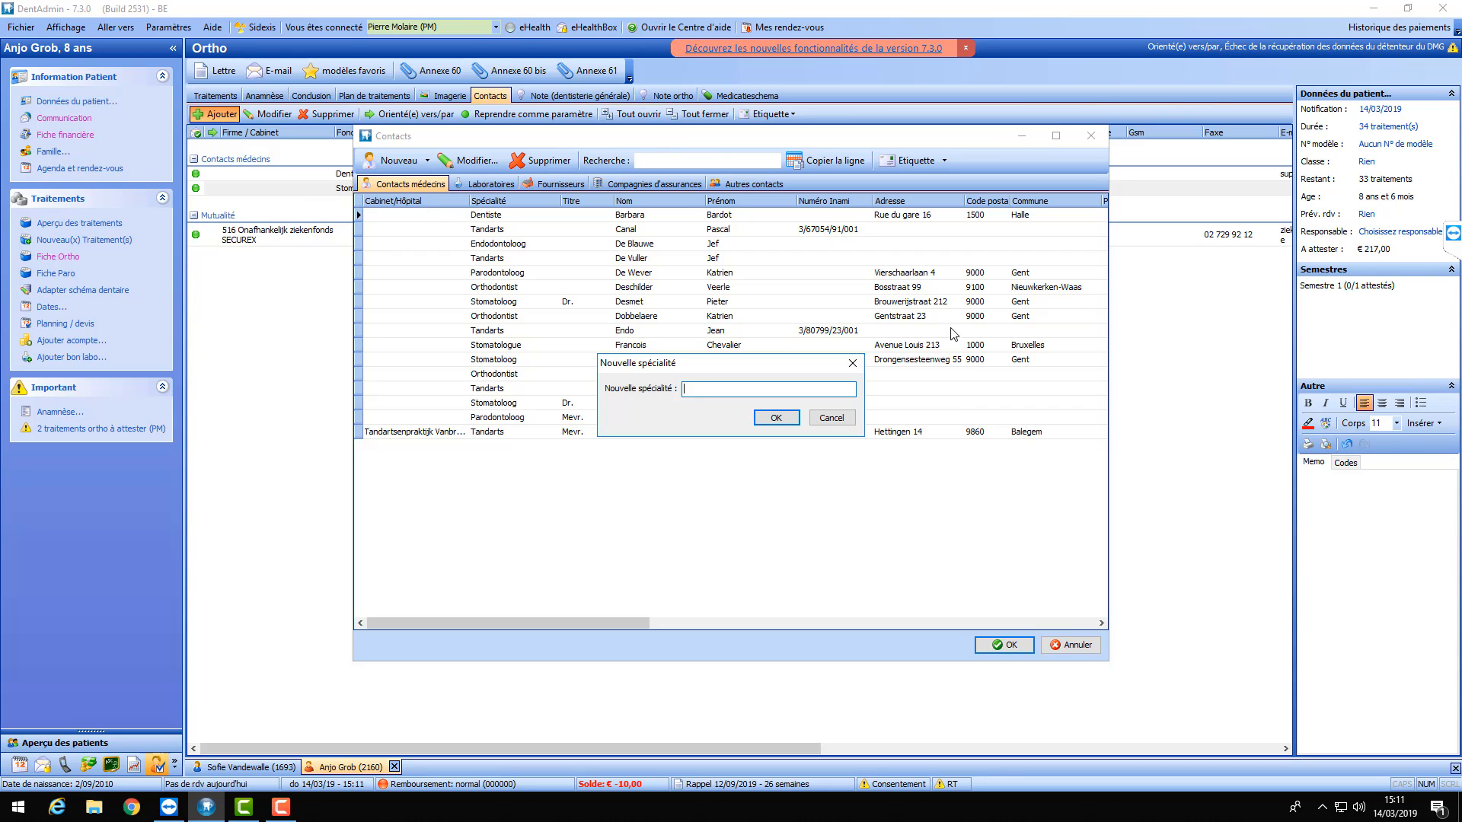
left_click(845, 419)
left_click(427, 163)
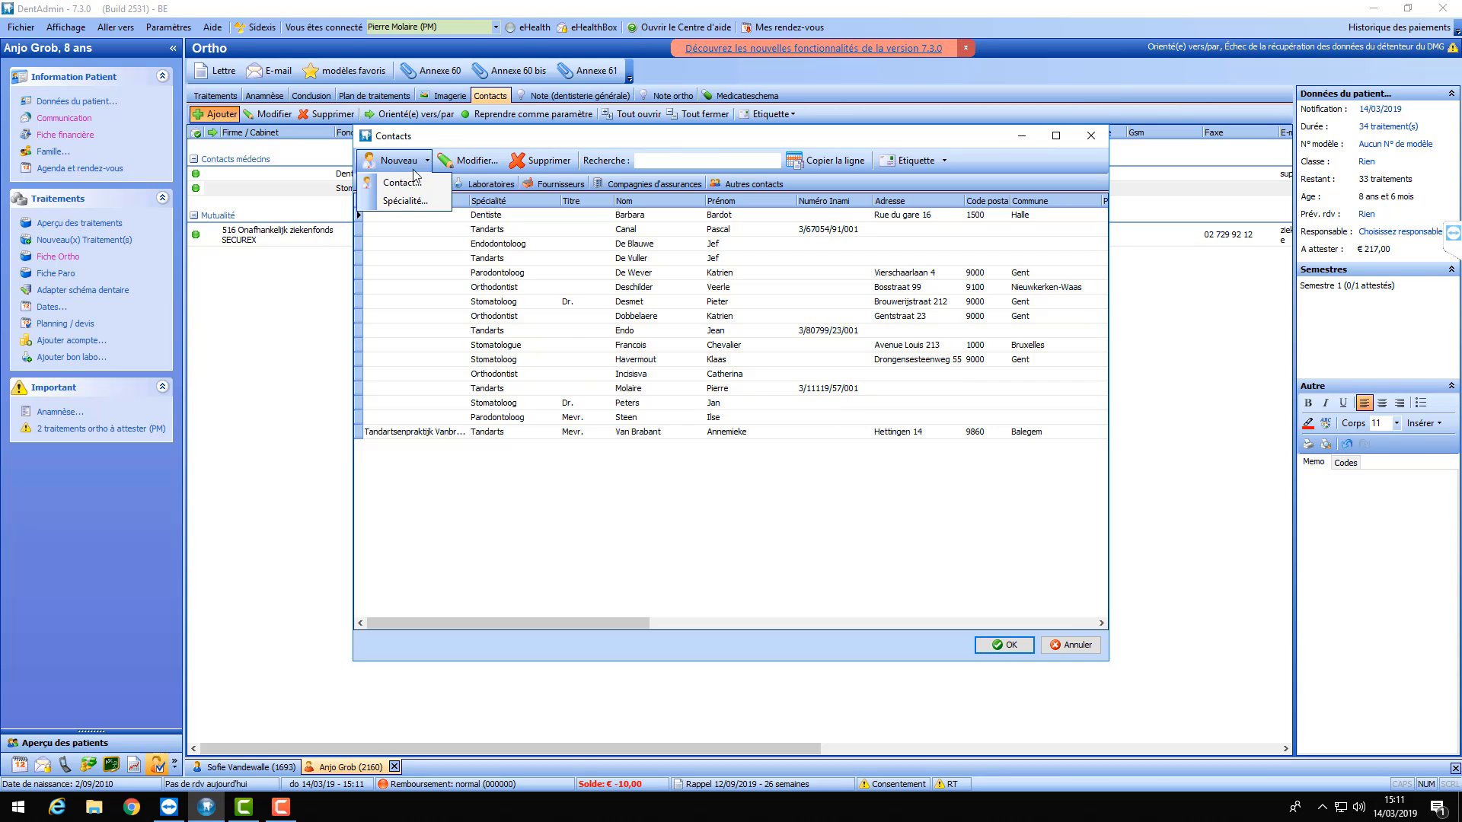
left_click(411, 183)
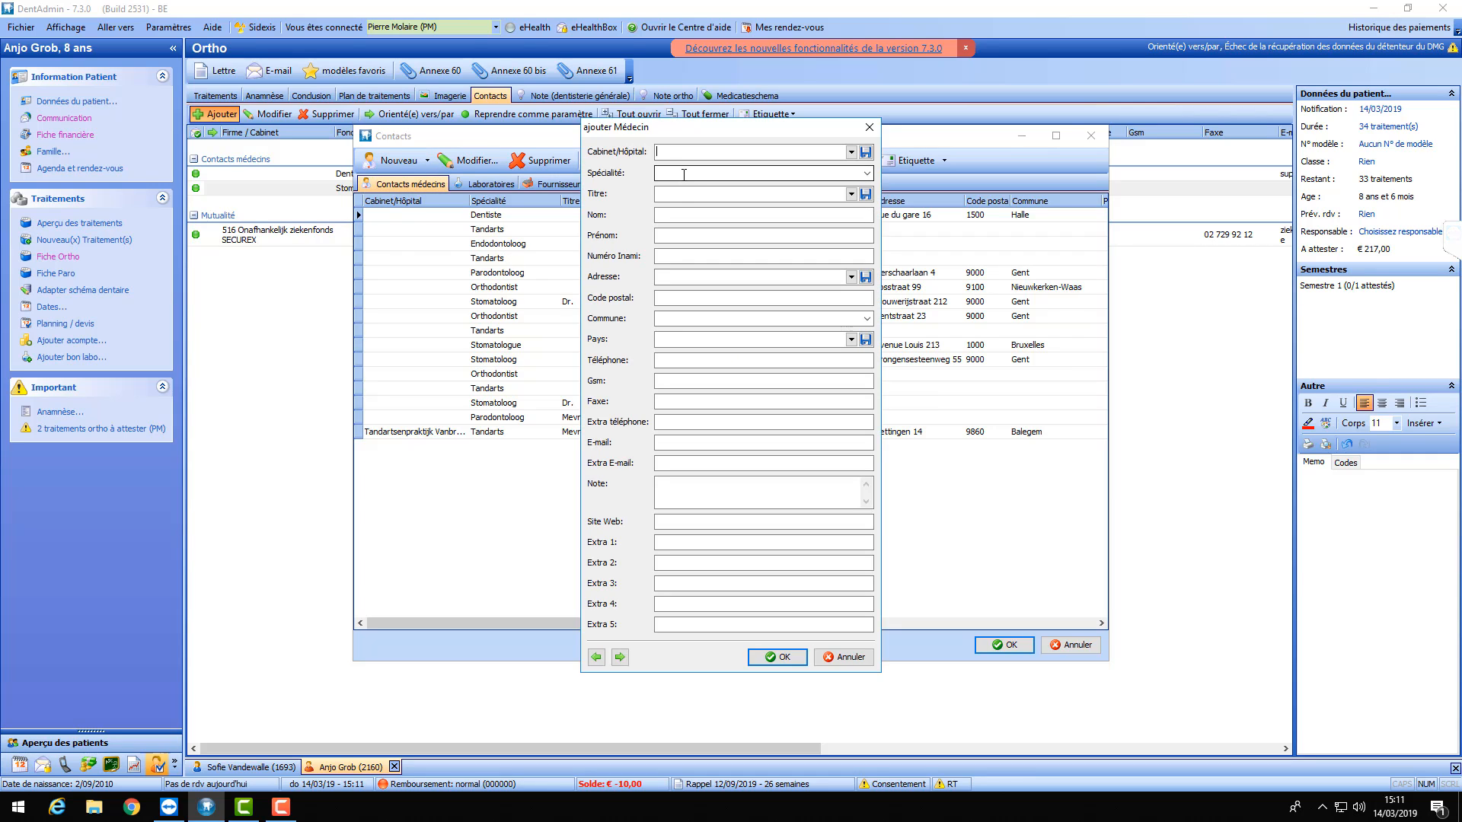
- Enter the new contact as a Dentiste with surname, first name and street address
left_click(866, 172)
left_click(701, 186)
left_click(728, 215)
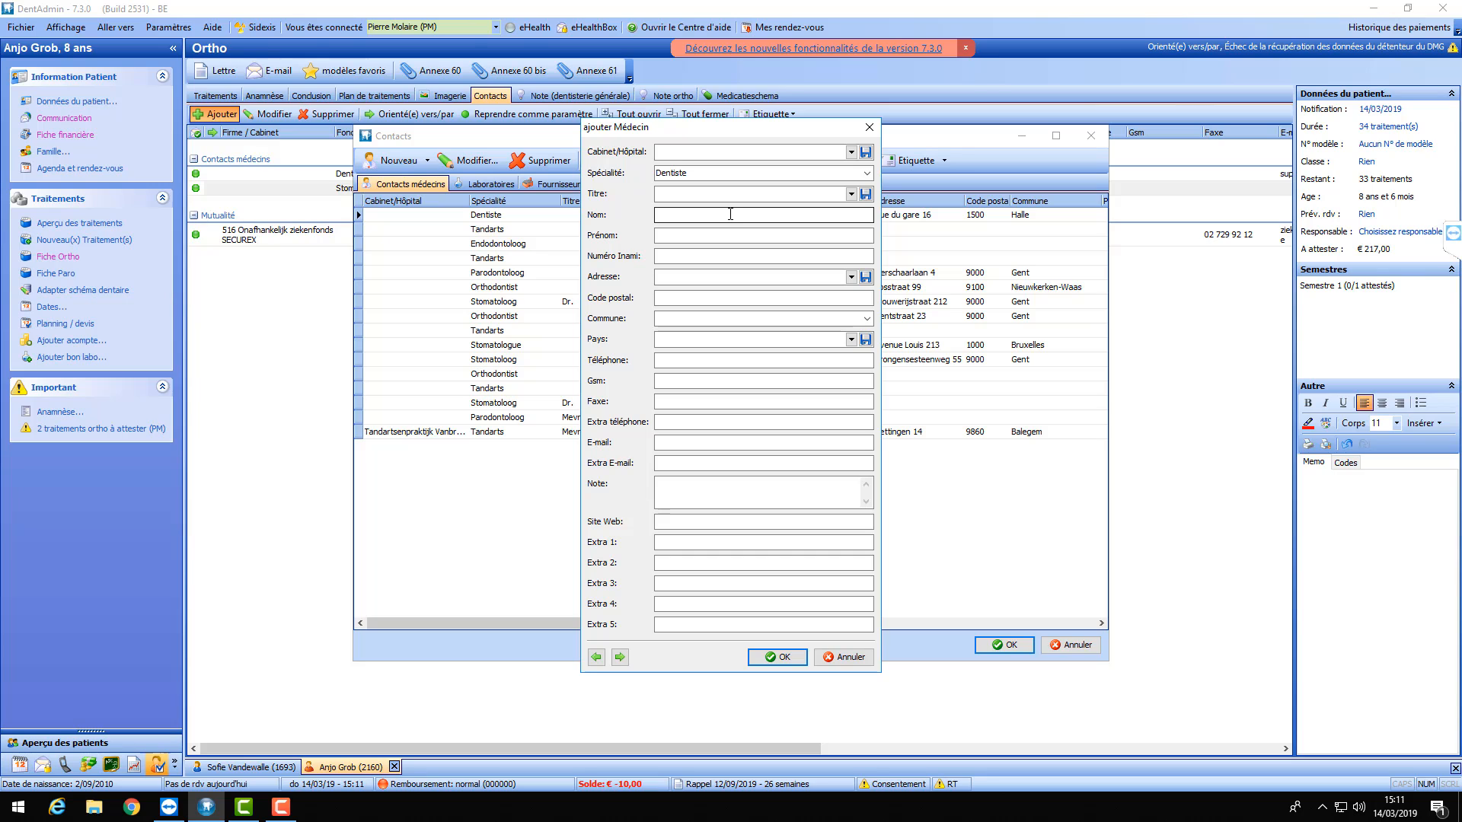
left_click(732, 232)
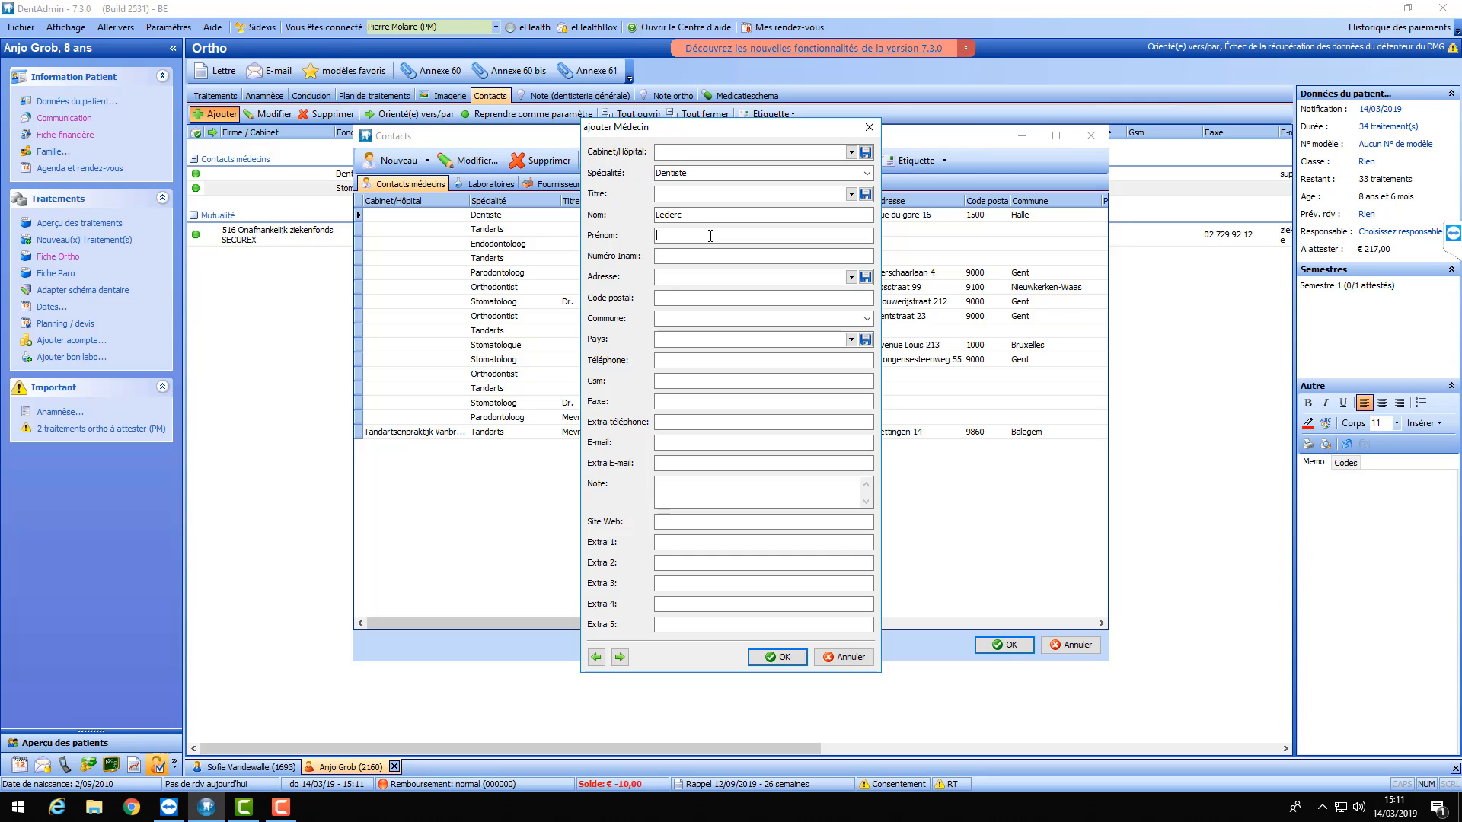
left_click(722, 277)
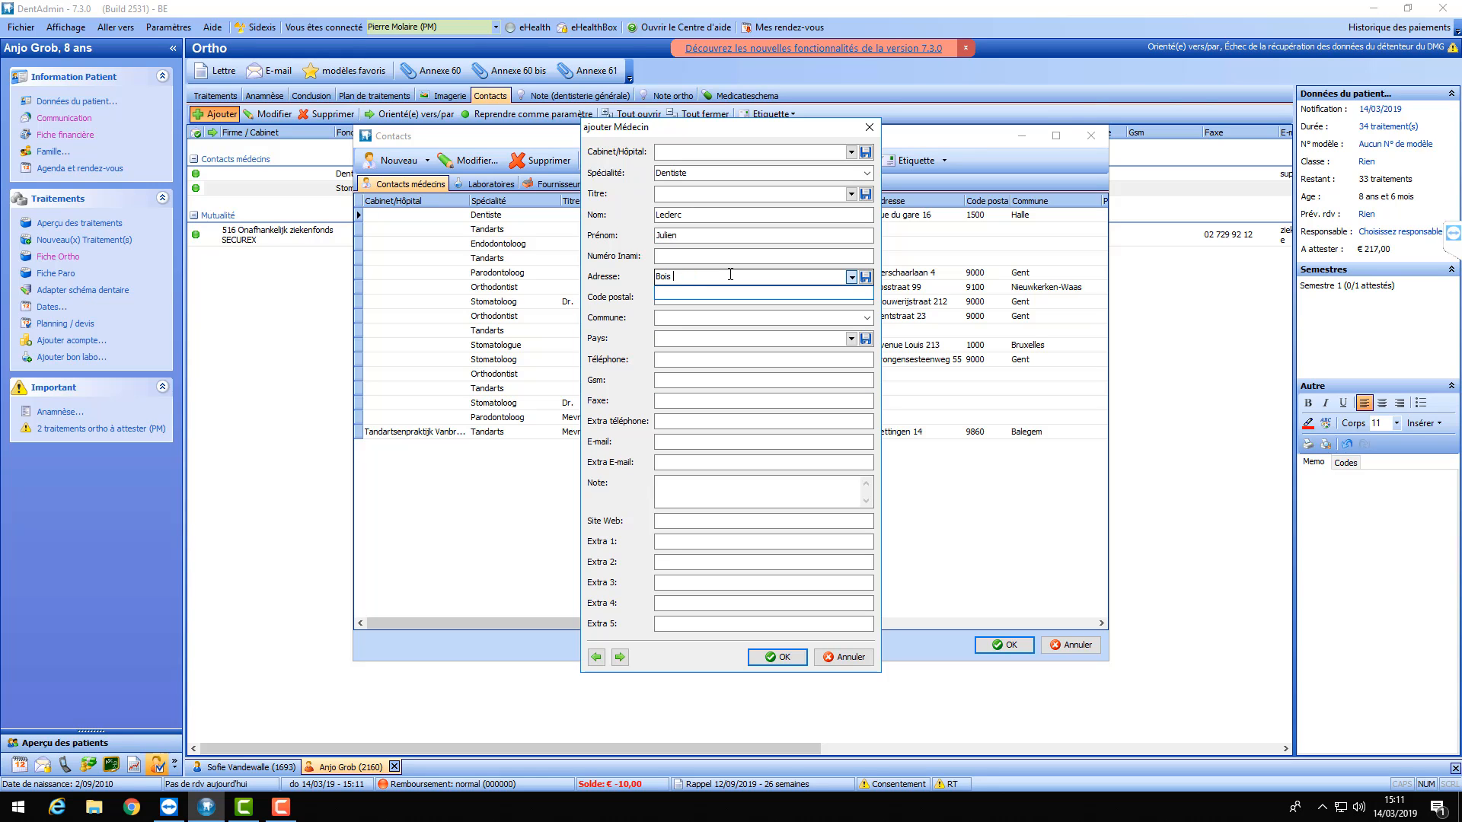
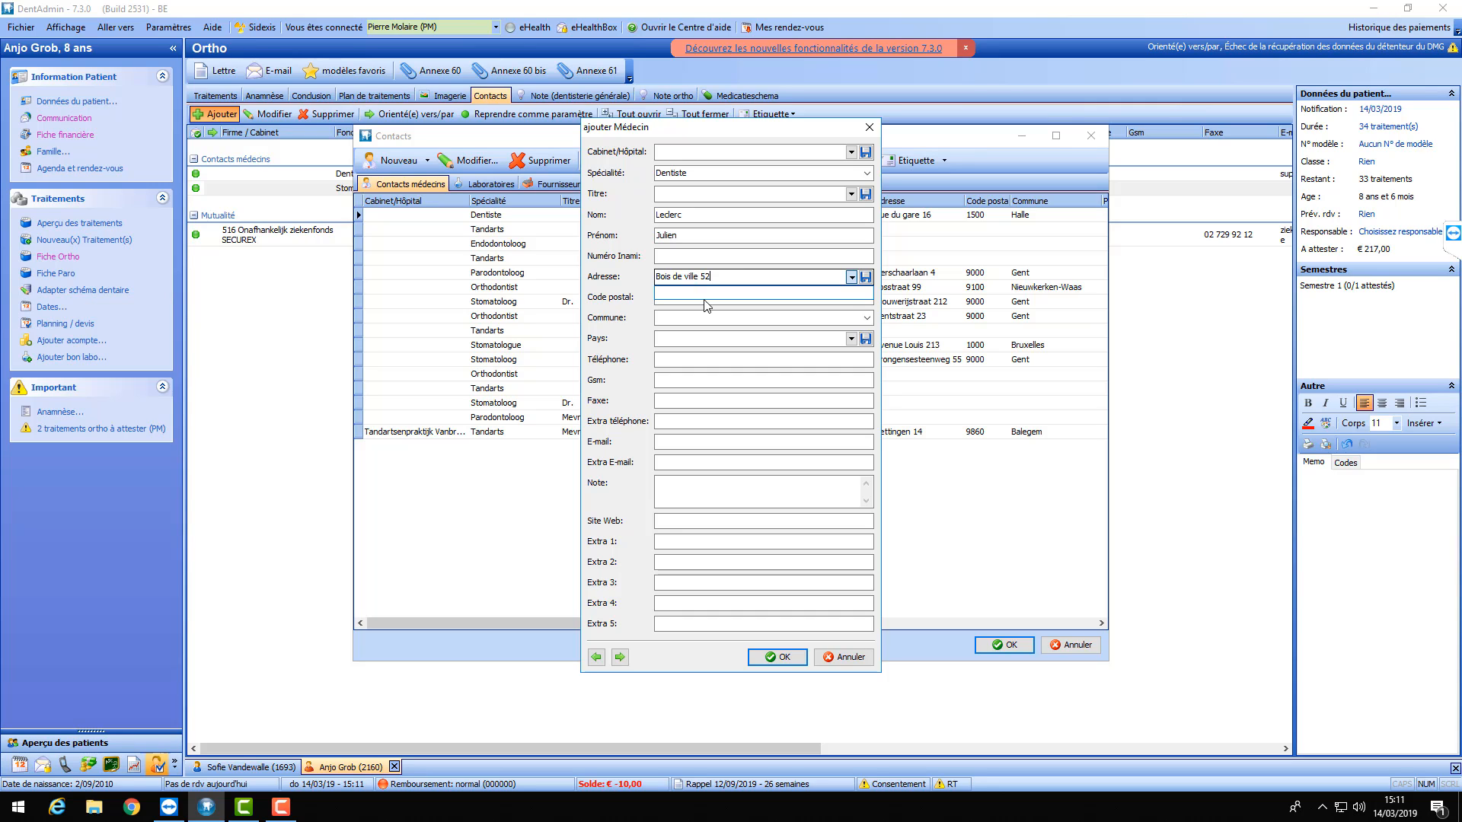
- Add postcode 1200, Bruxelles (Woluwe-Saint-Lambert) and an e-mail, save, and link the dentist to the patient
left_click(678, 292)
type("12")
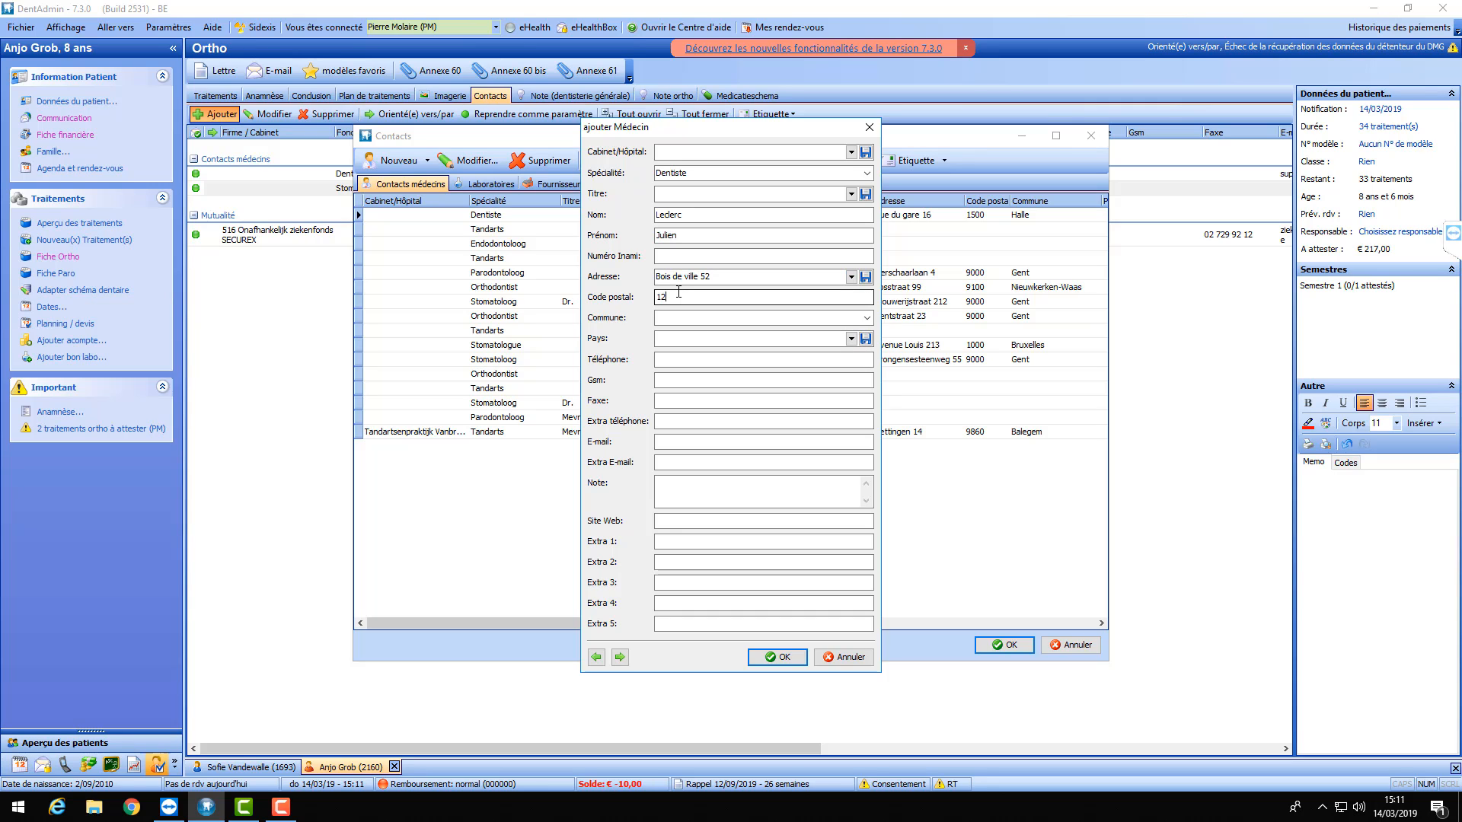
type("00")
key("Tab")
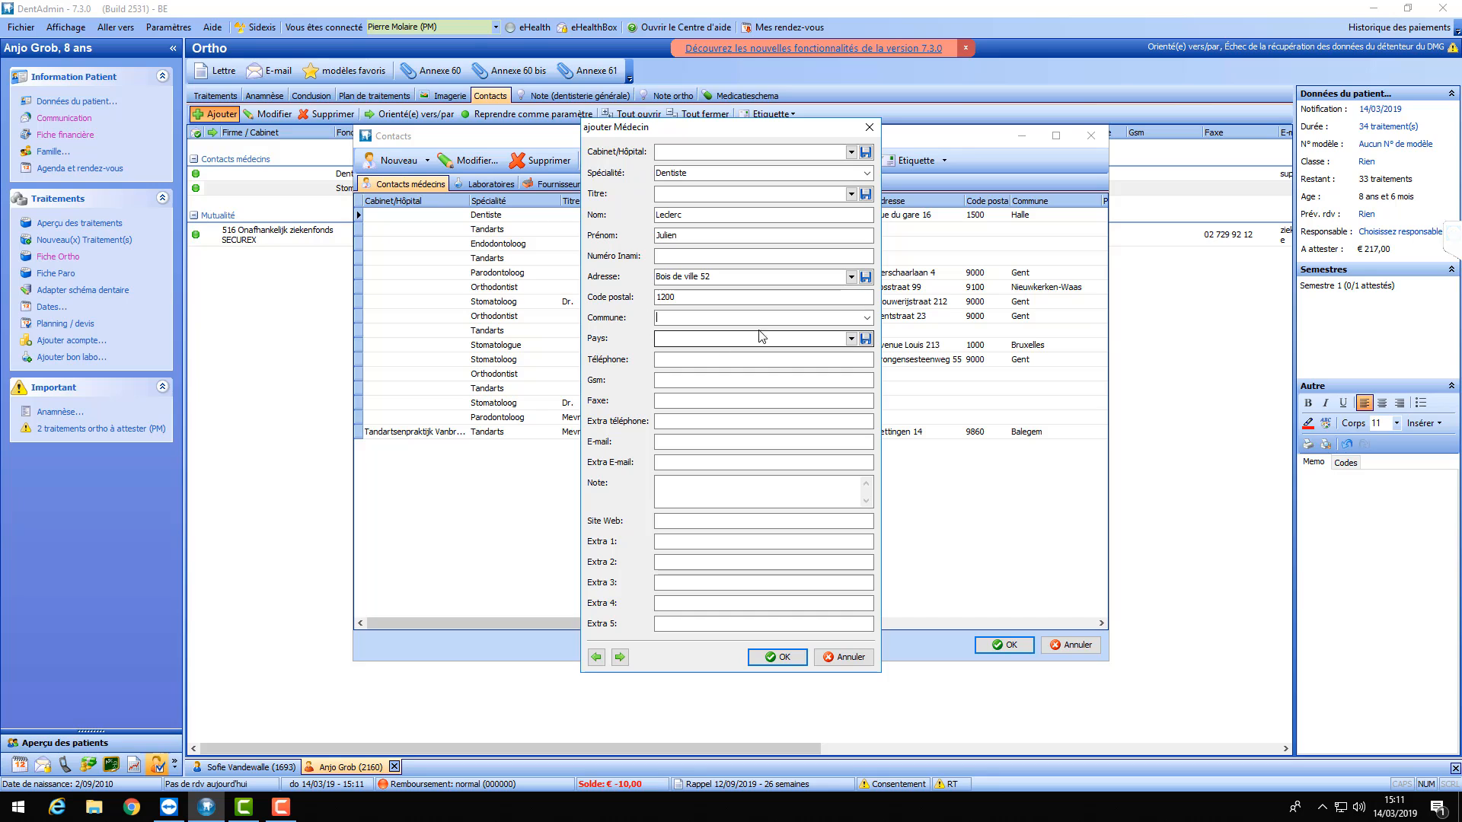
left_click(867, 317)
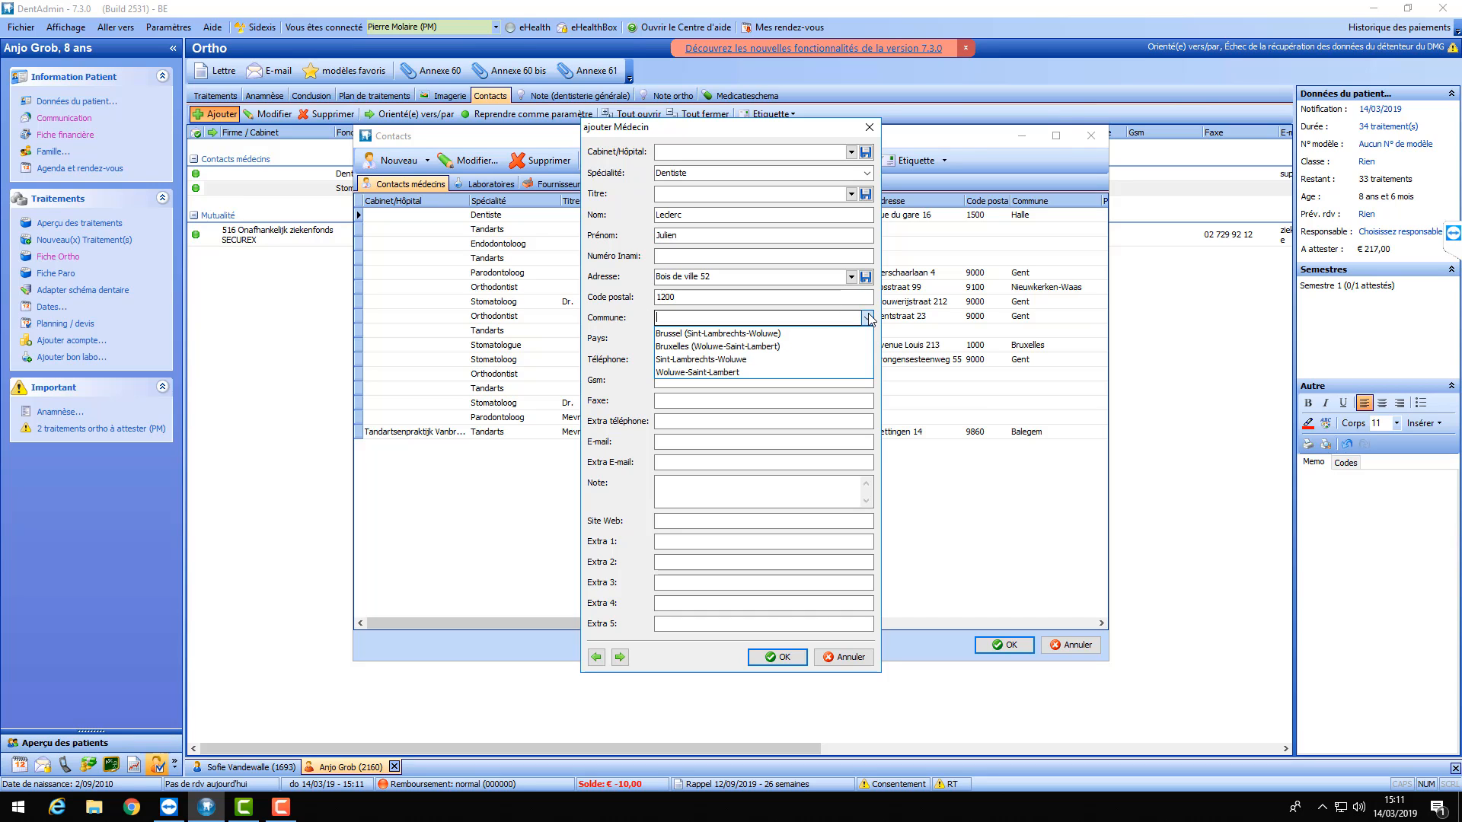
left_click(742, 346)
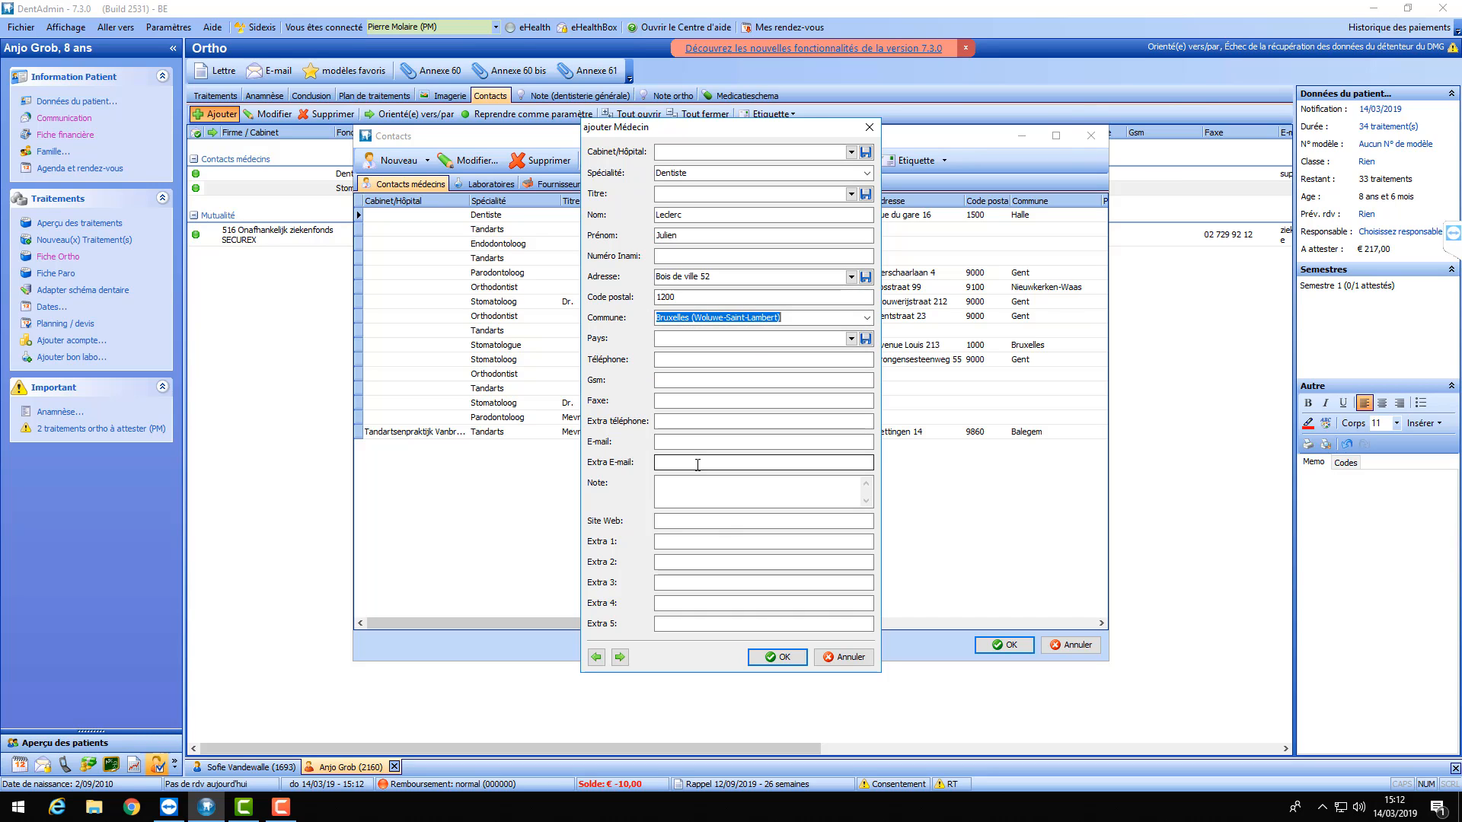
left_click(700, 440)
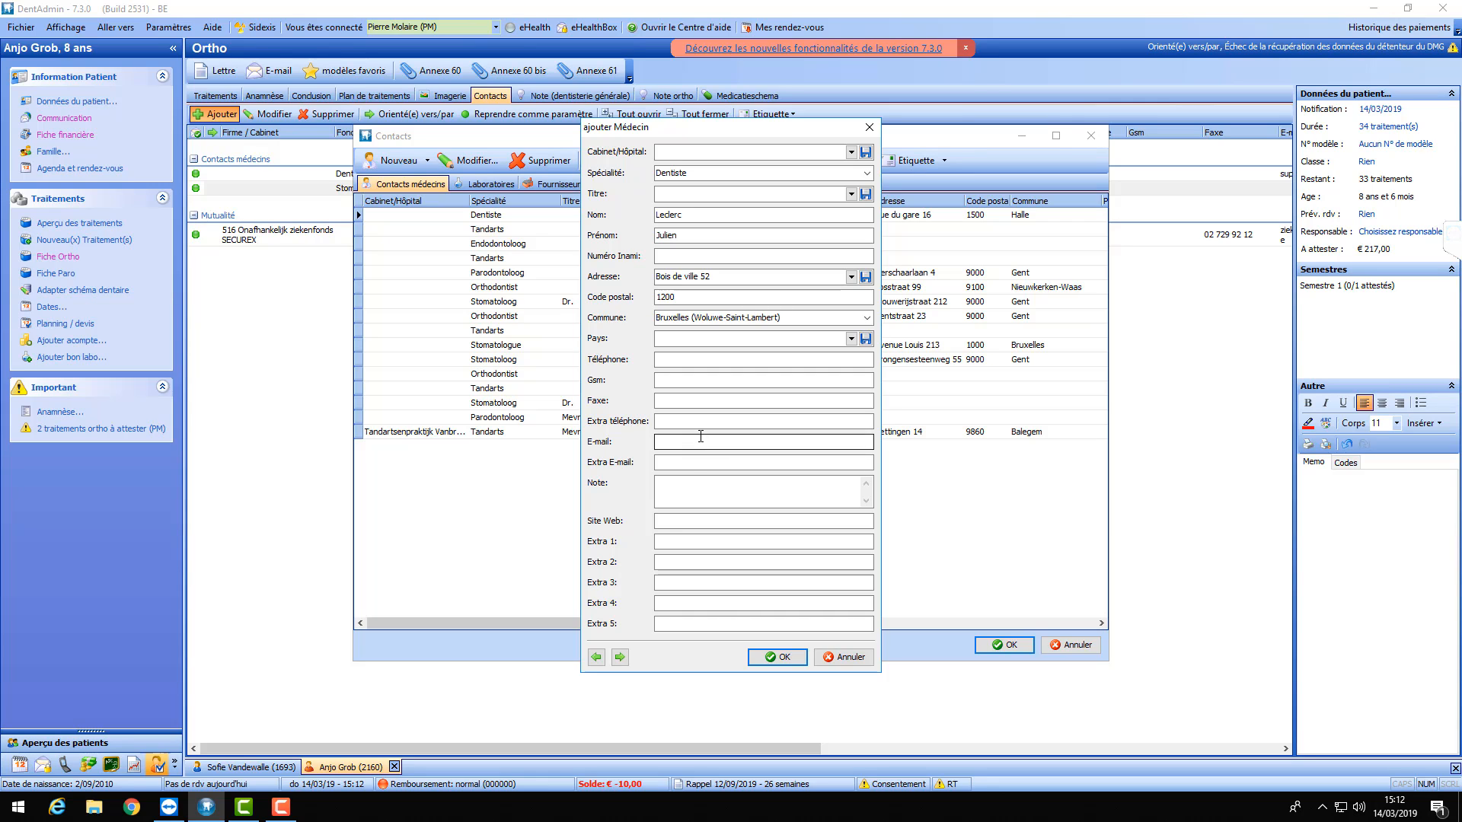
type("test@hotmail.com")
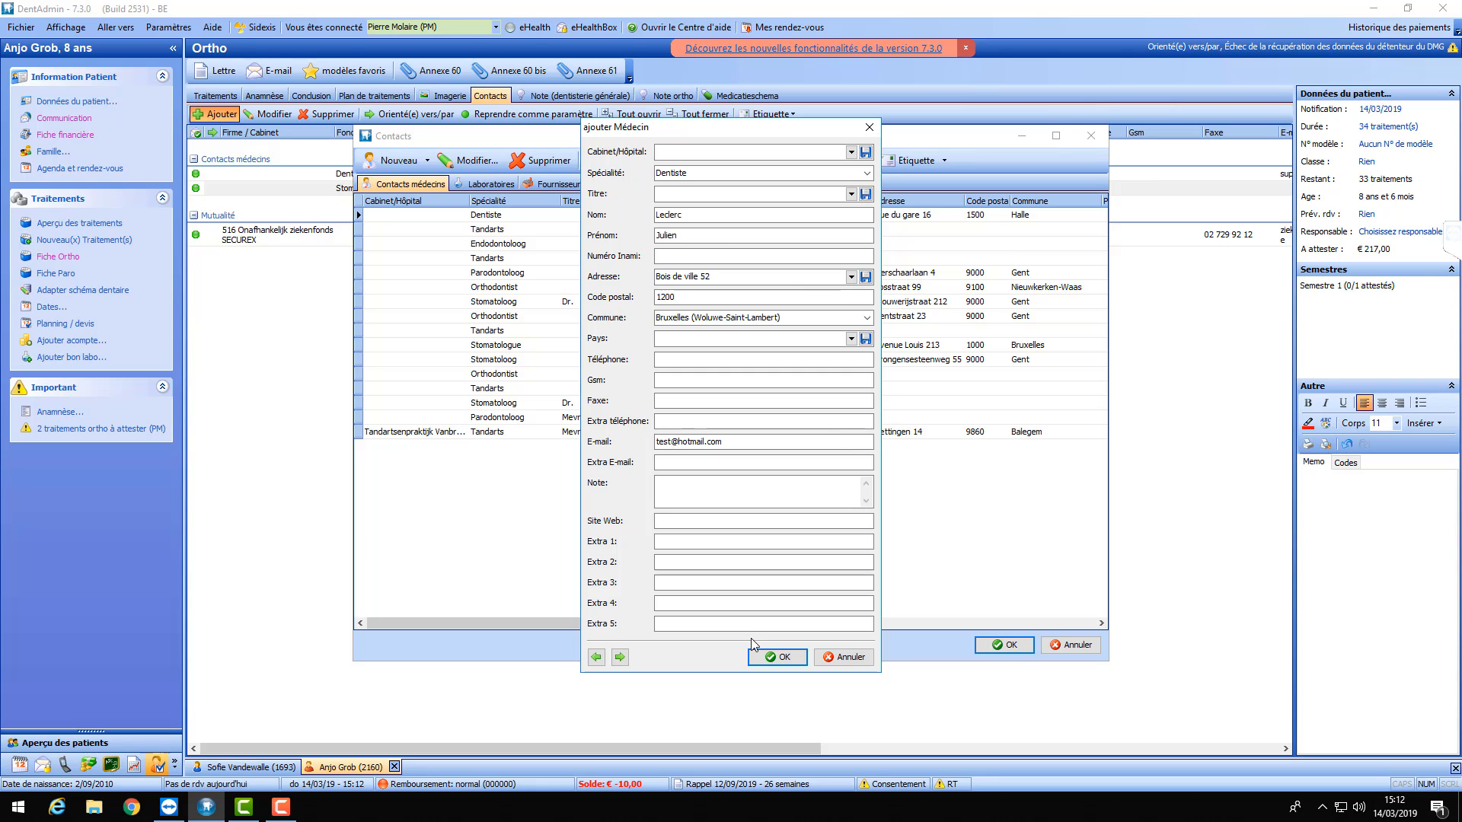
left_click(780, 656)
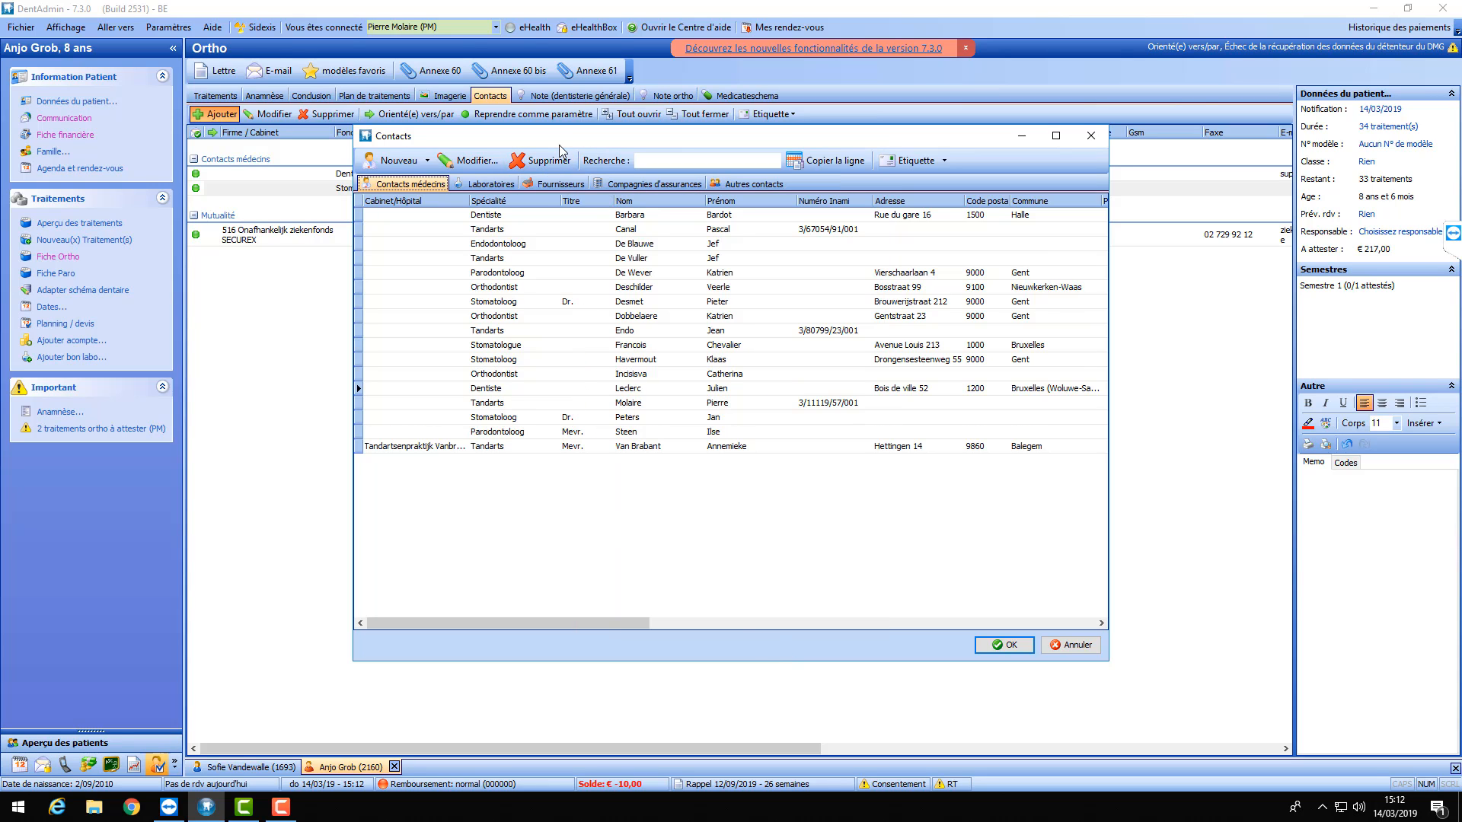
double_click(631, 389)
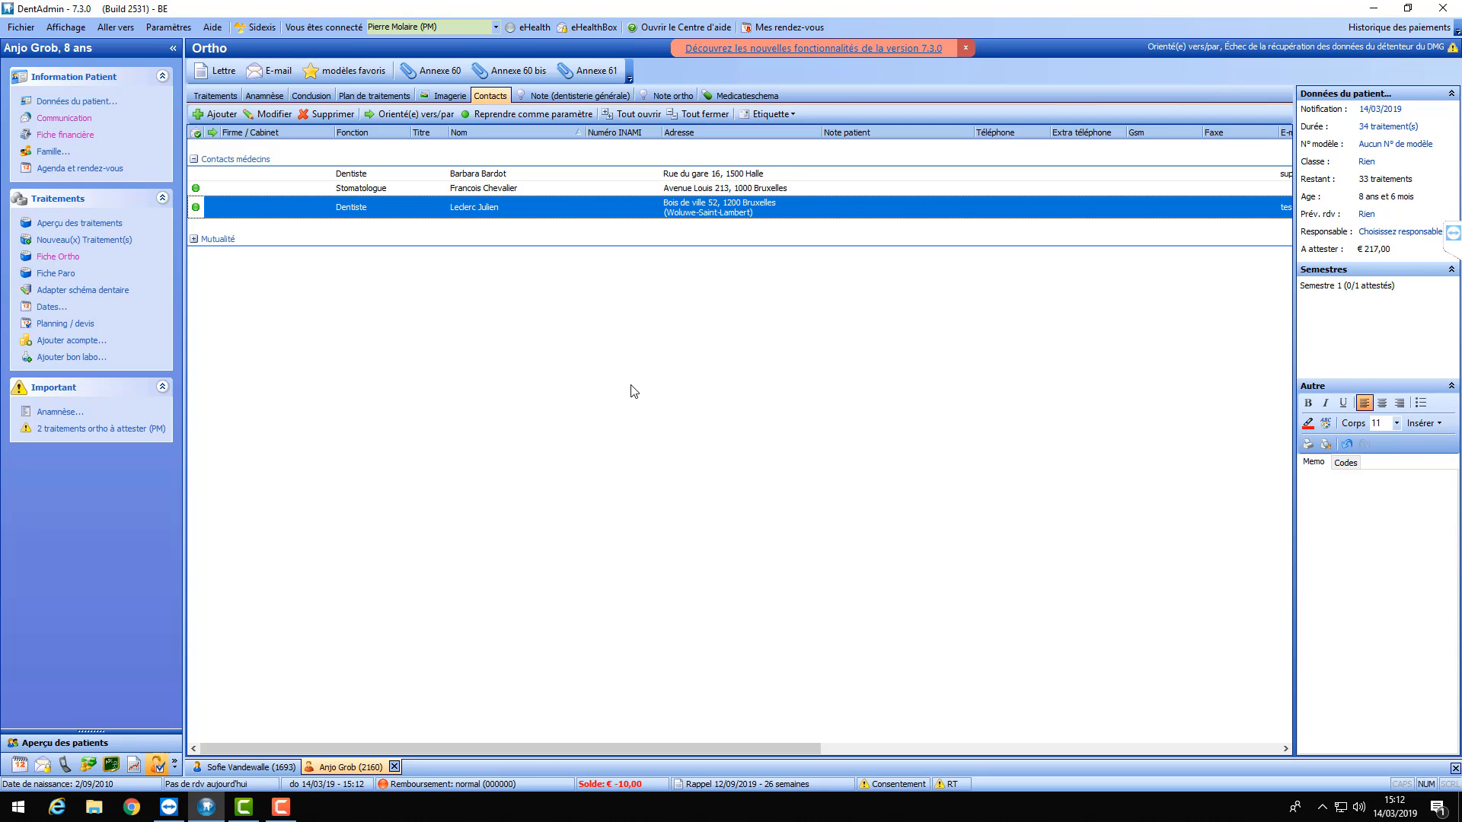
left_click(265, 74)
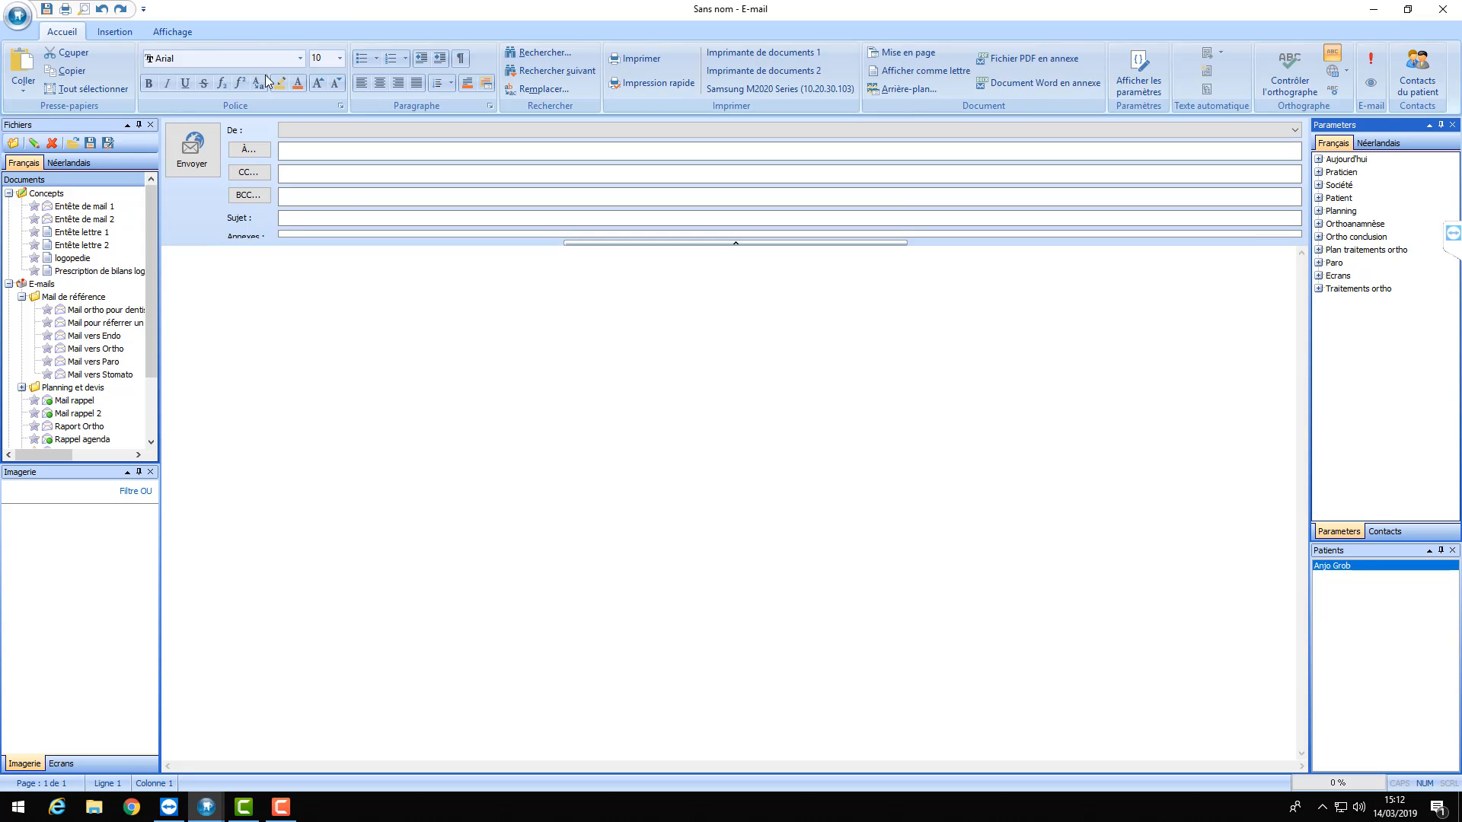
double_click(107, 310)
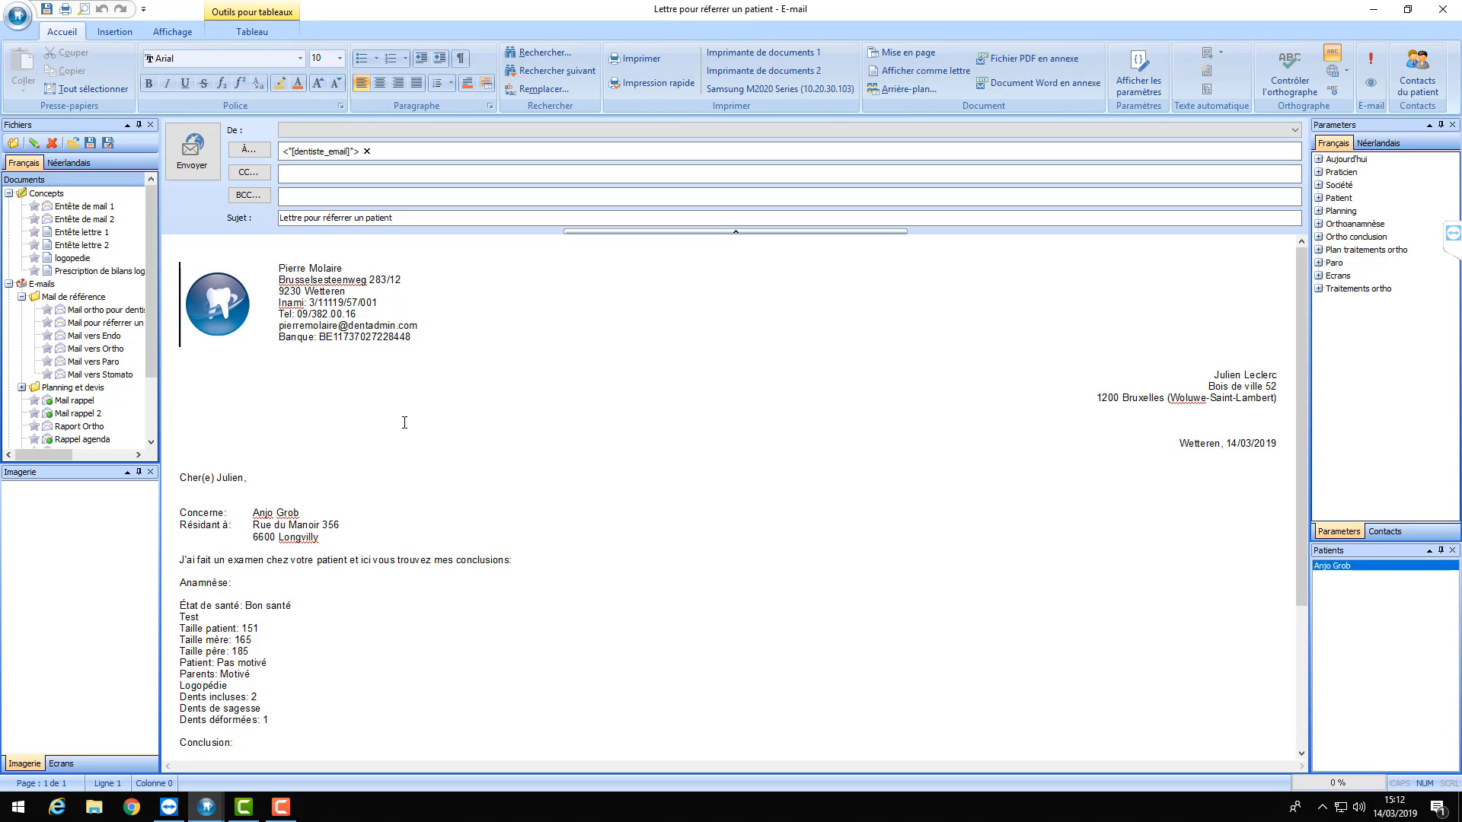
left_click(1442, 9)
- Close the letter without filing it and delete the first dentist contact
left_click(789, 457)
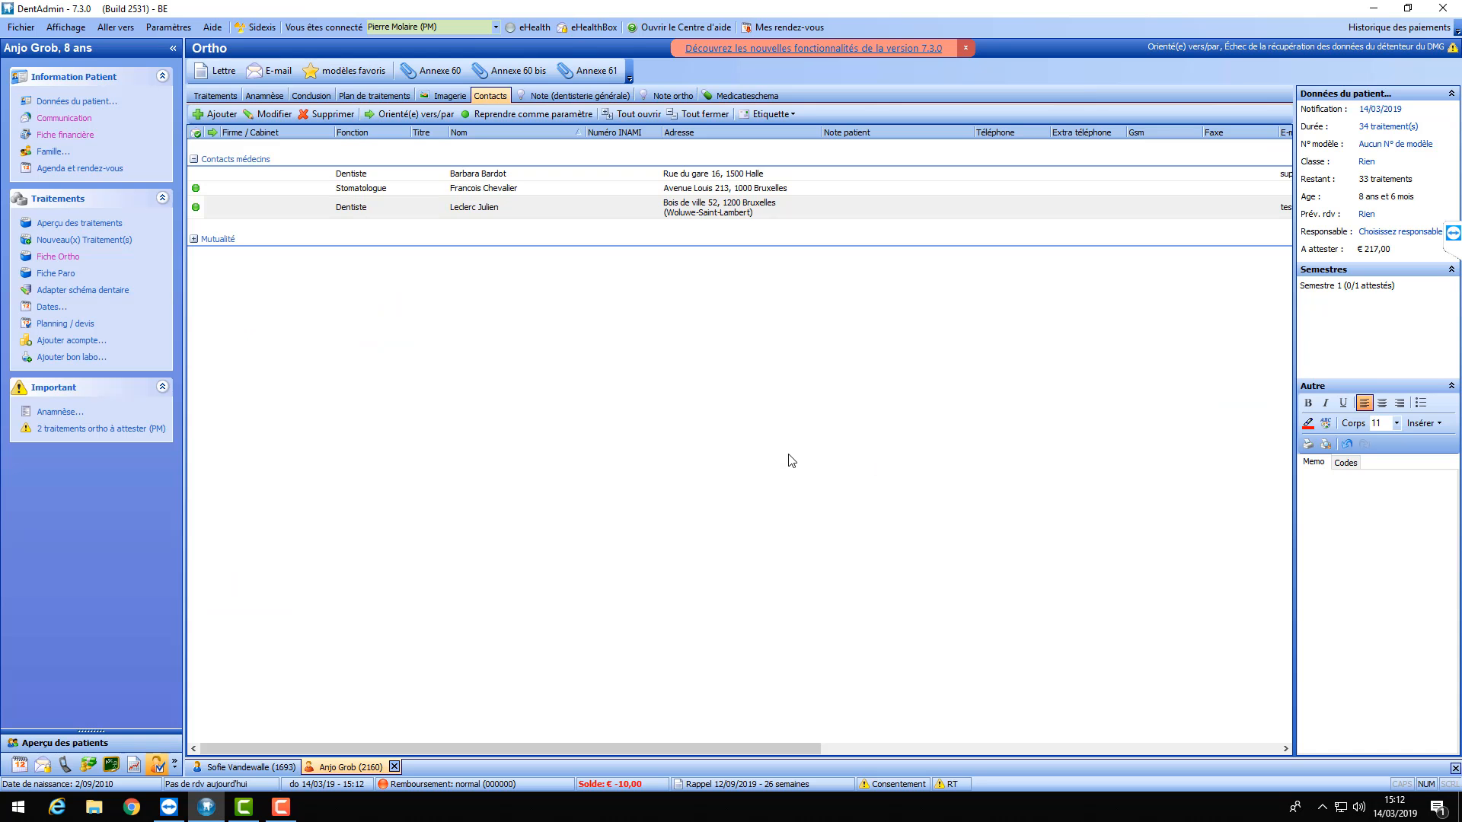
left_click(401, 175)
left_click(326, 115)
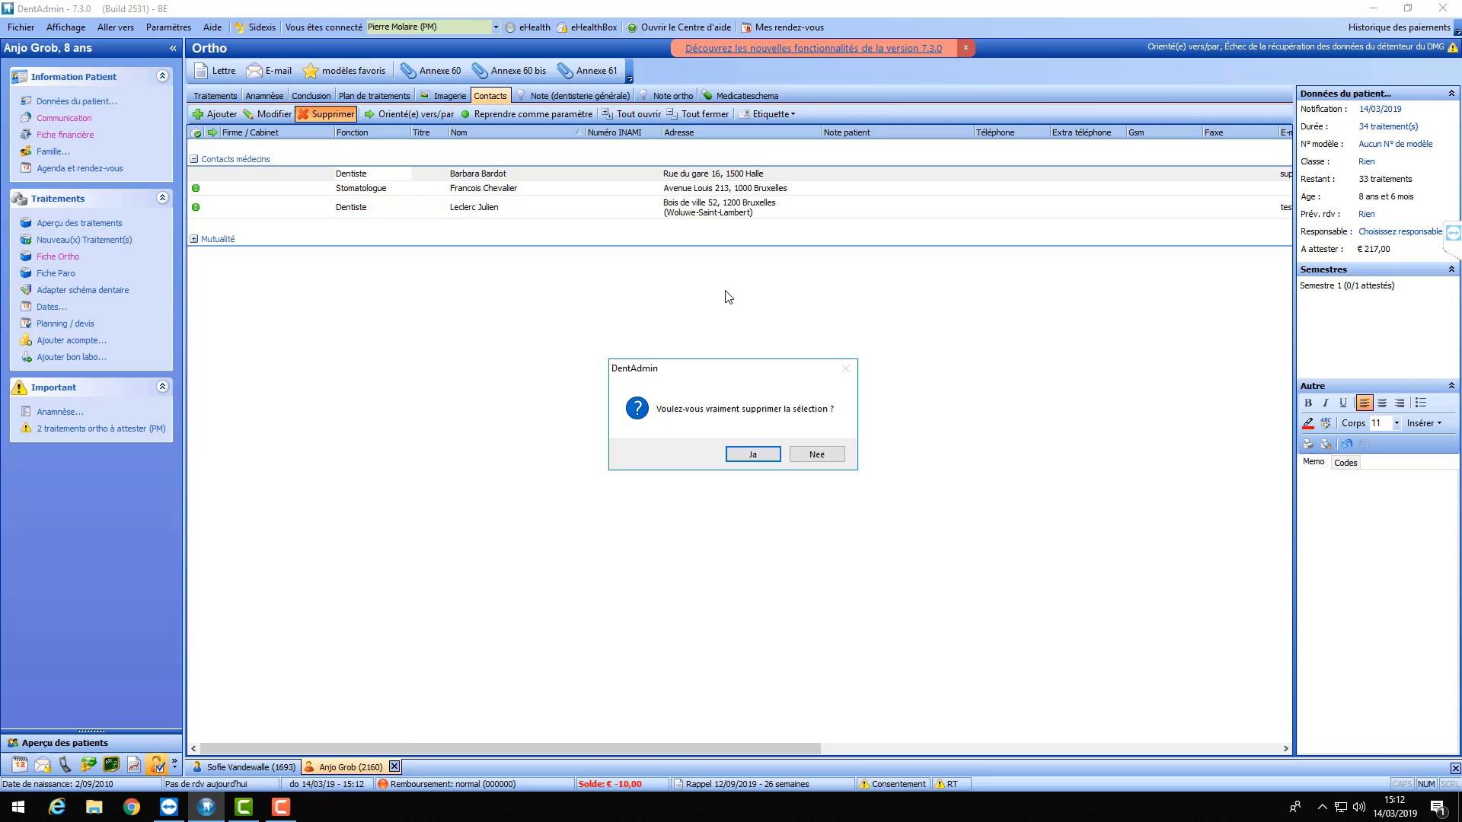
left_click(752, 454)
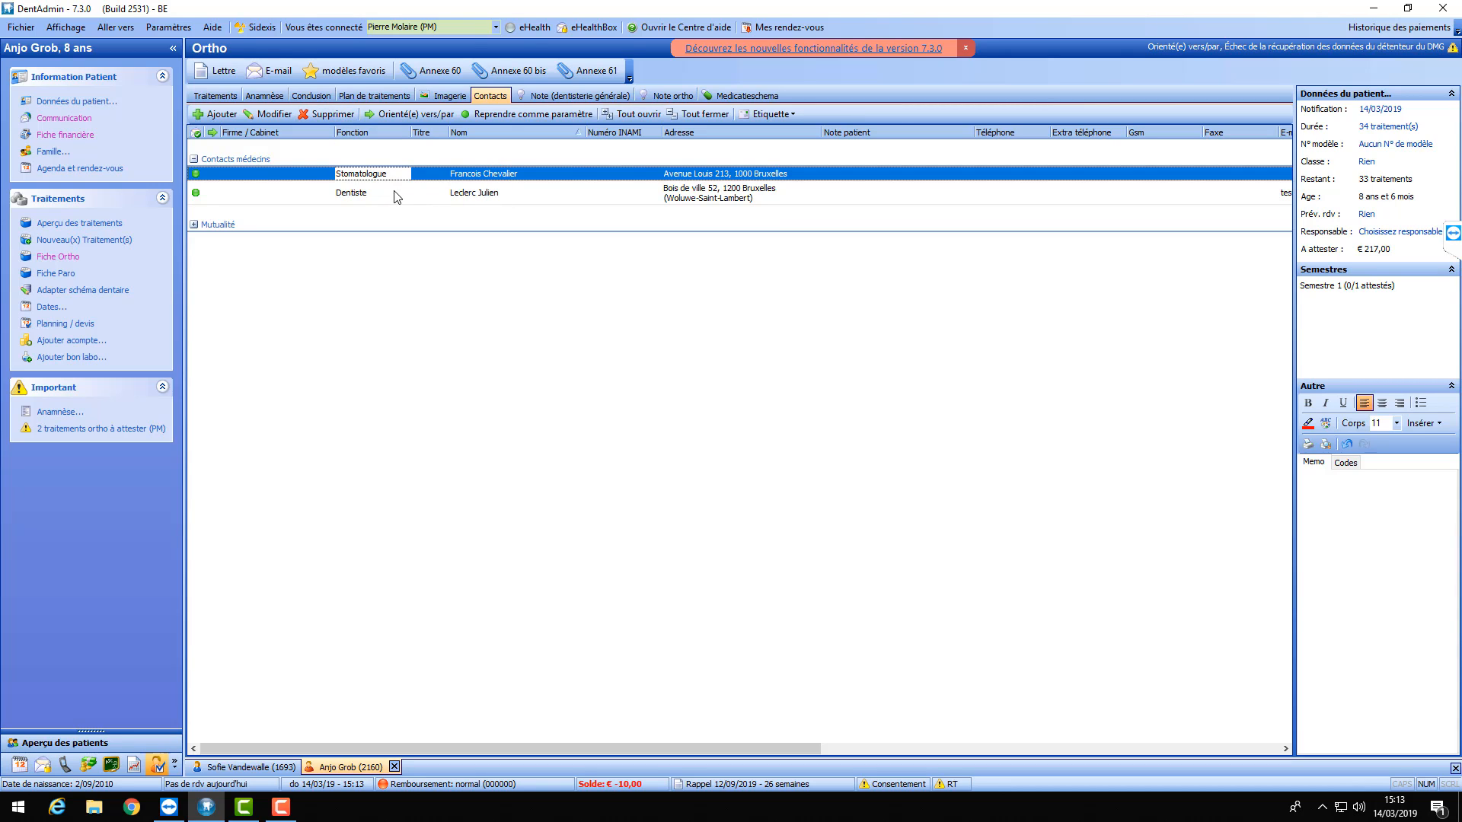
- Mark the Stomatologue contact as the referring practitioner with Orienté(e) vers/par
left_click(459, 196)
left_click(442, 176)
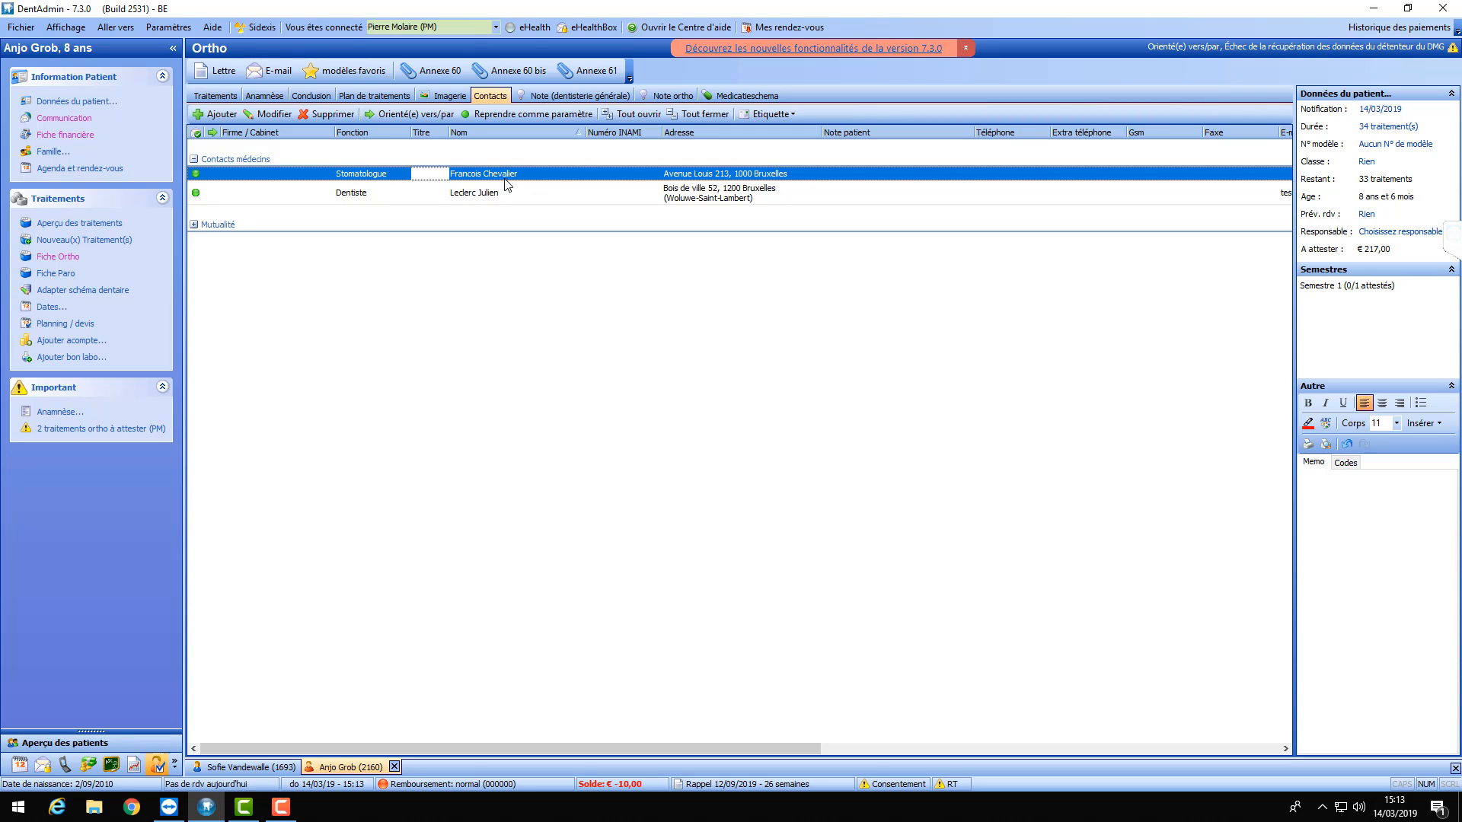
left_click(386, 115)
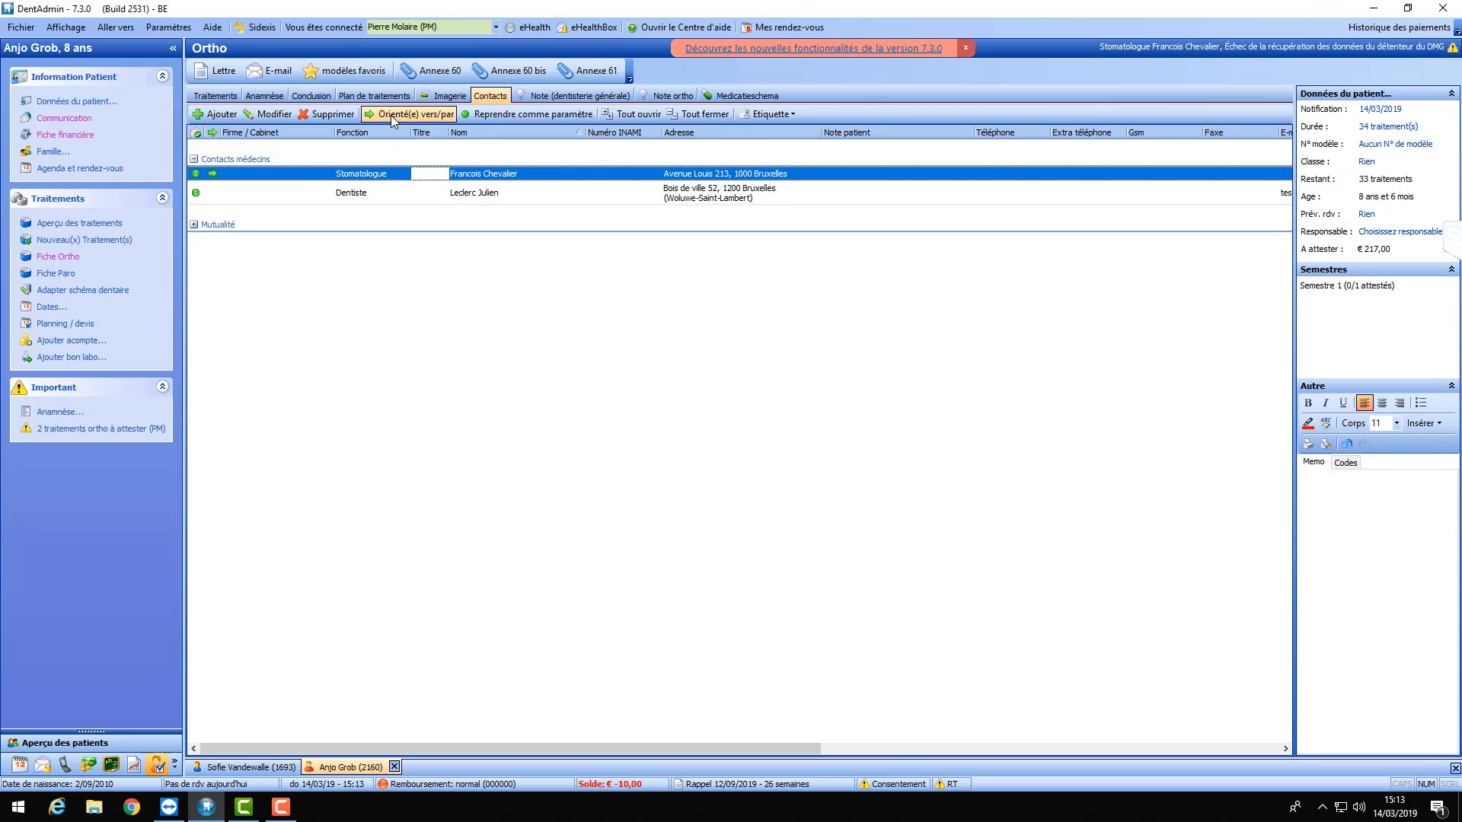
left_click(391, 115)
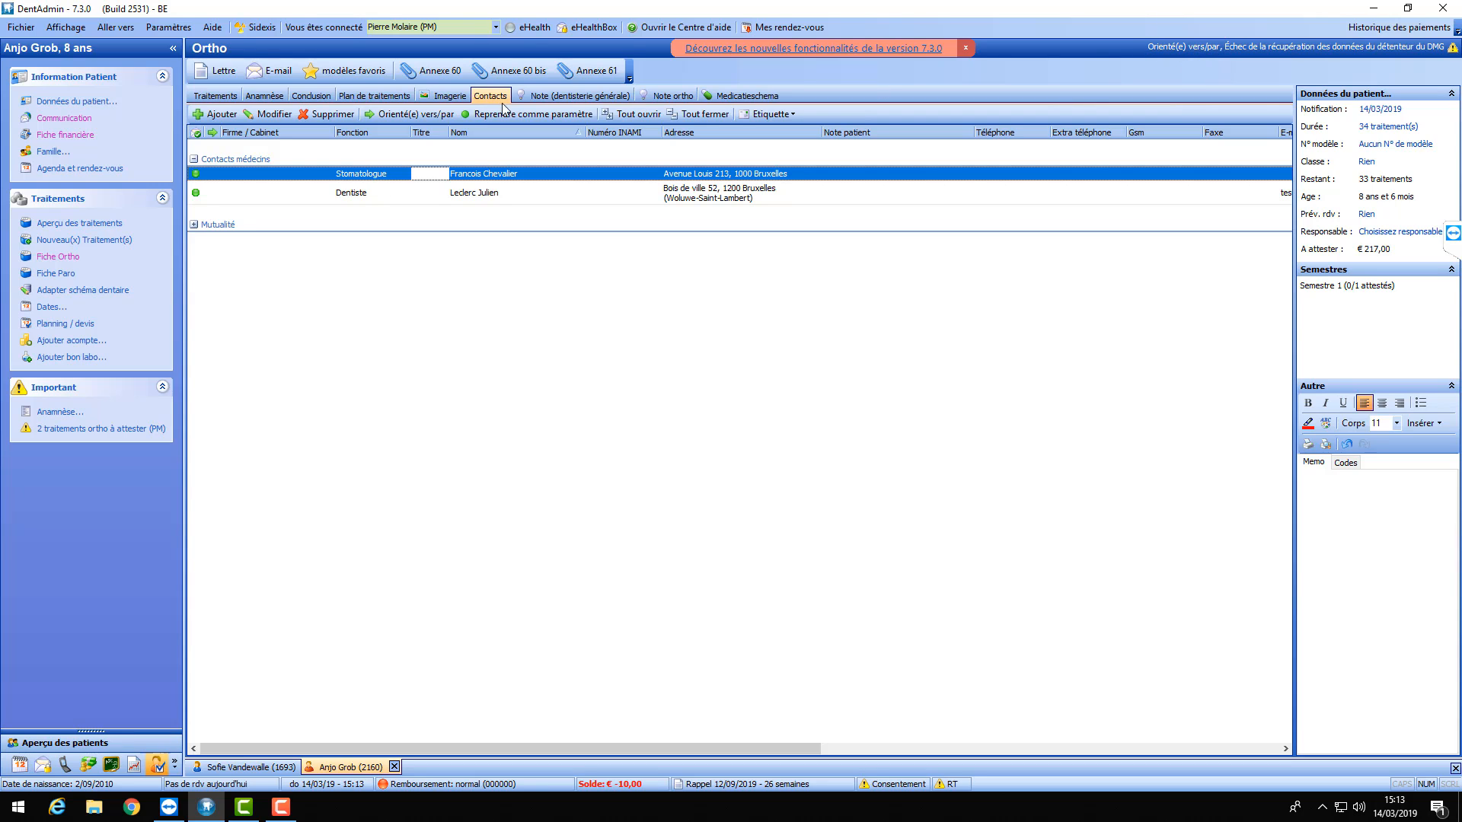
left_click(391, 113)
left_click(441, 188)
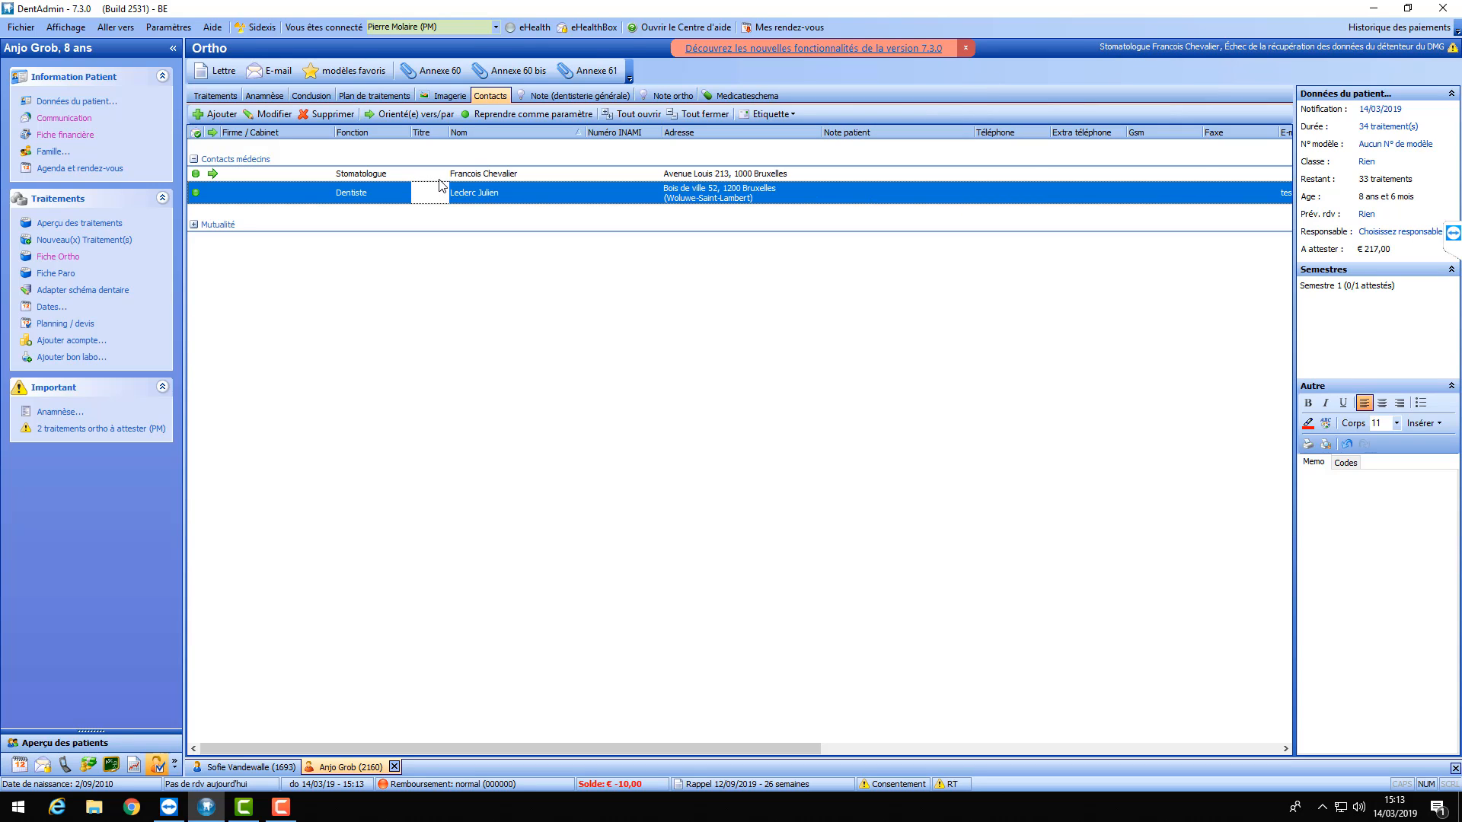
left_click(439, 179)
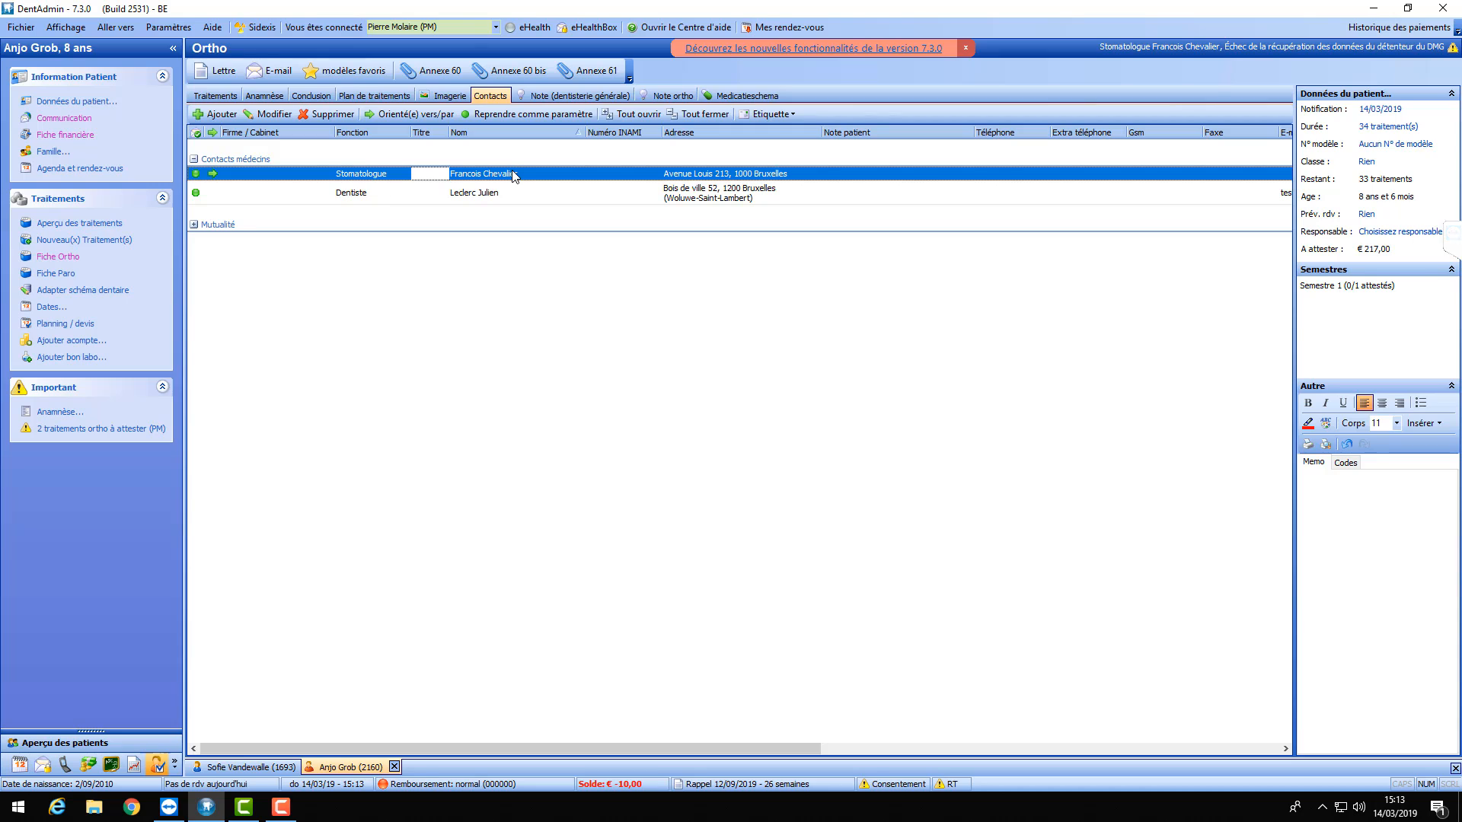
- Show the other patient's X-rays and start a new e-mail from the referral letter template
left_click(446, 98)
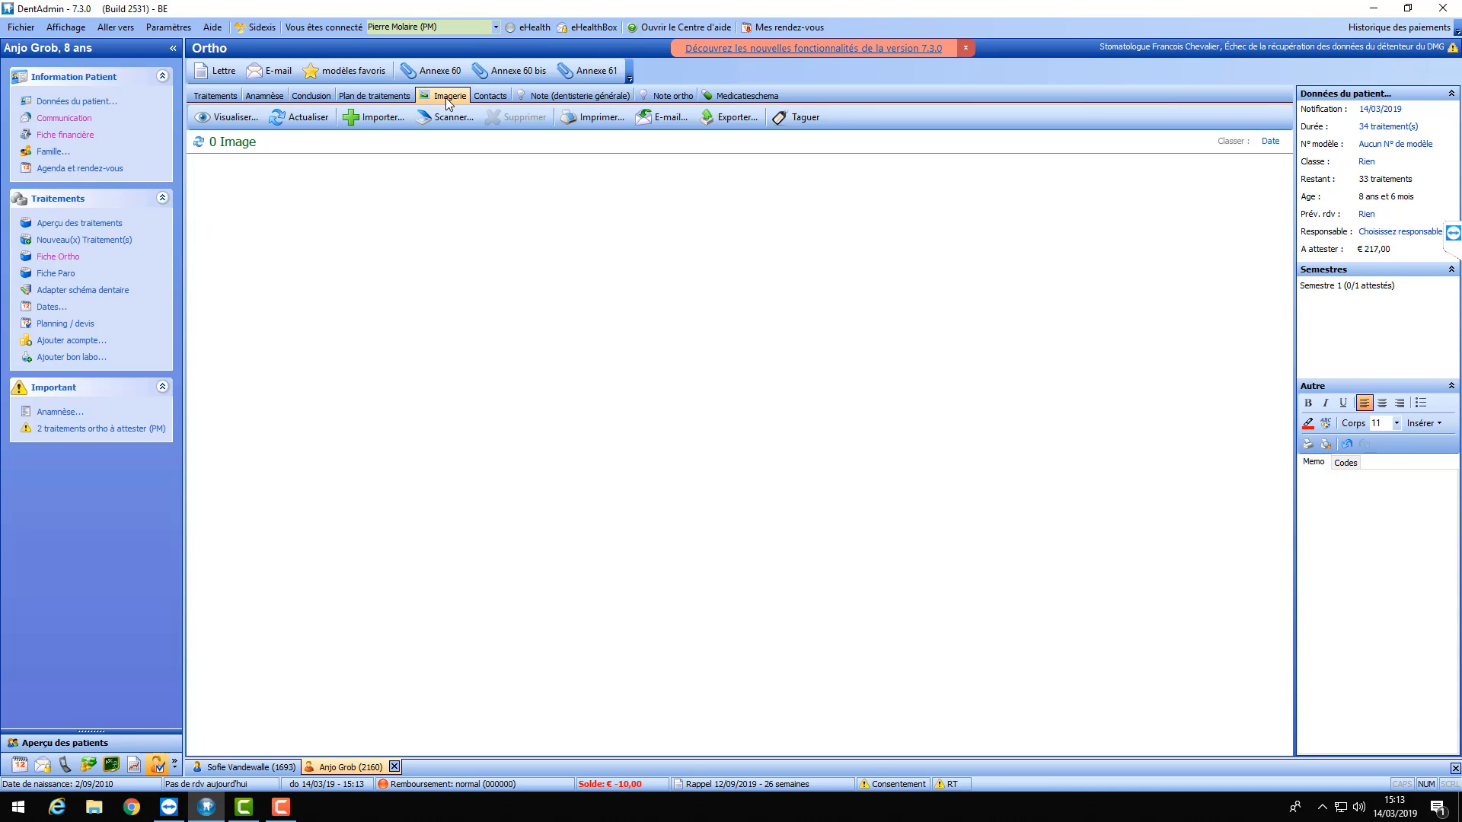
left_click(241, 769)
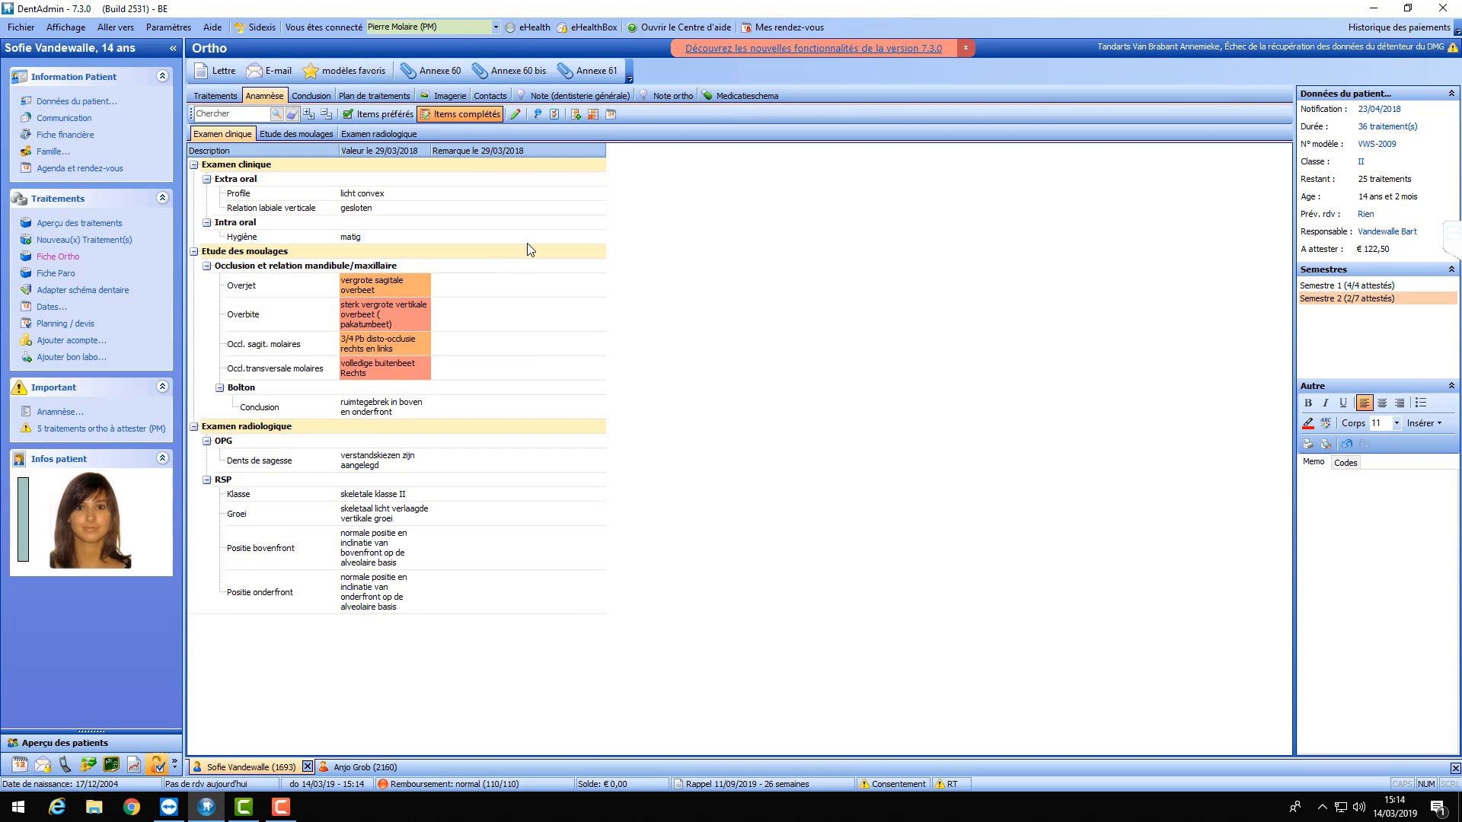
left_click(448, 99)
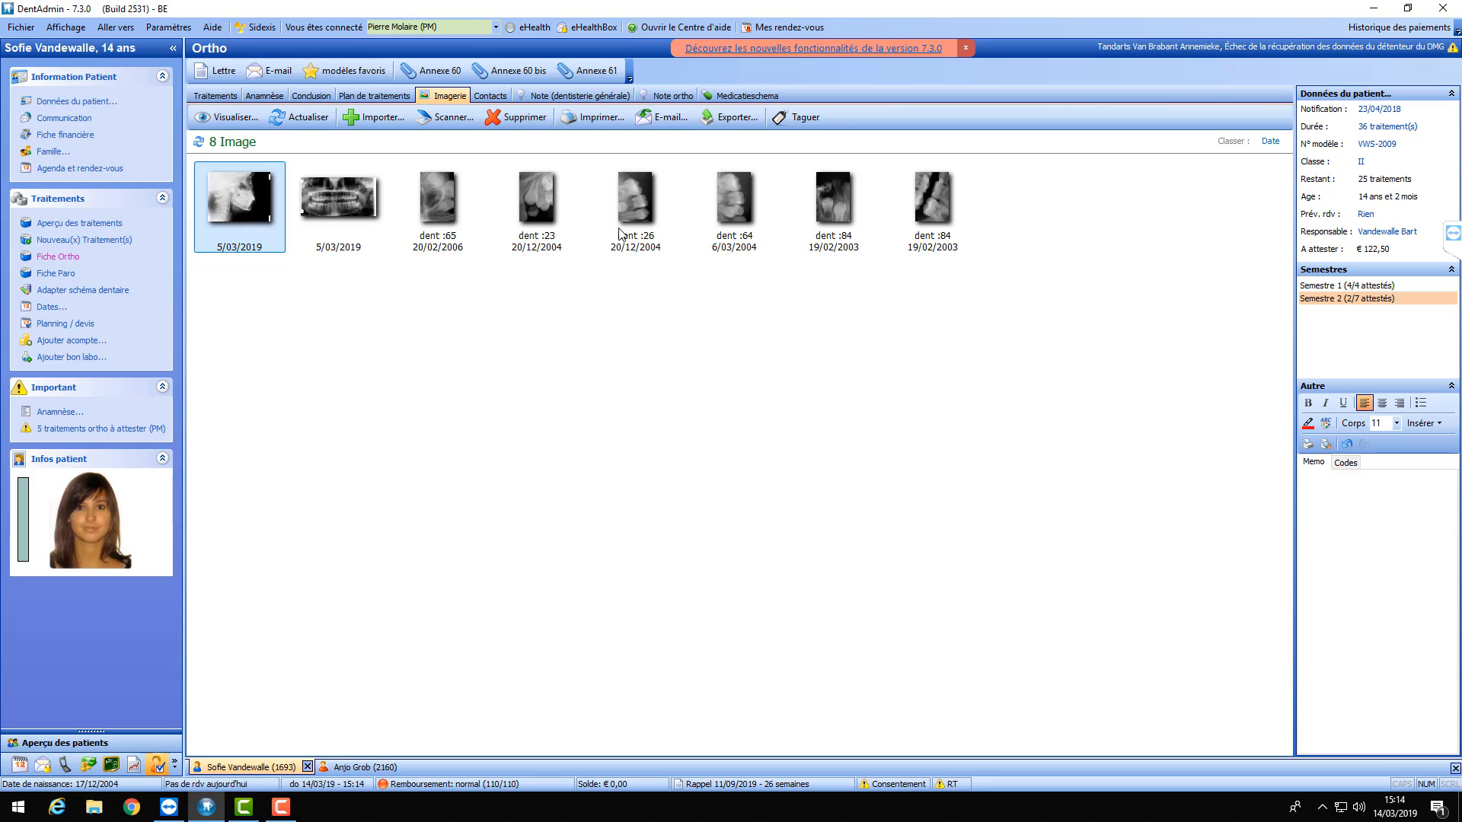
left_click(280, 78)
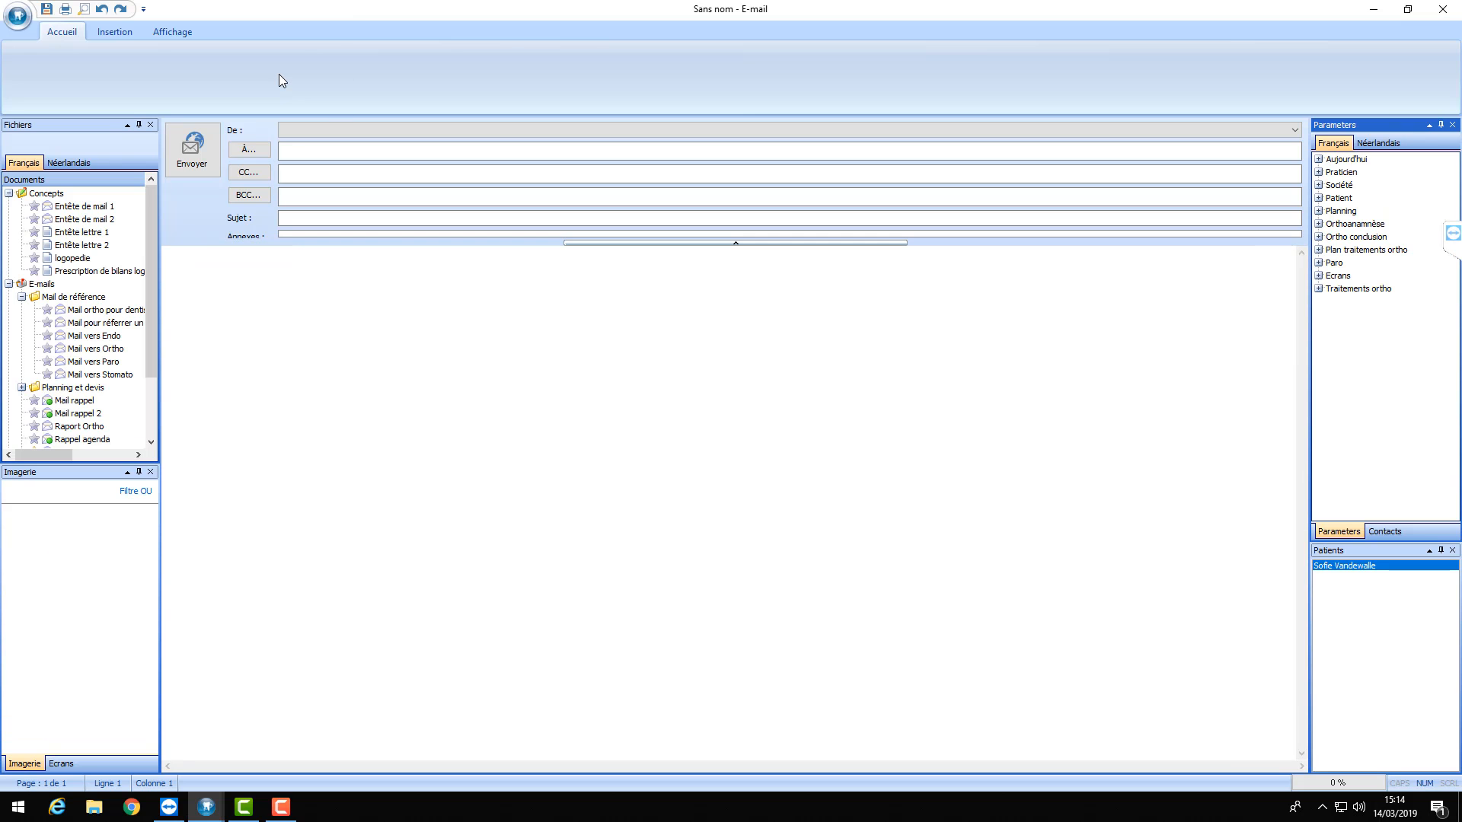
double_click(107, 310)
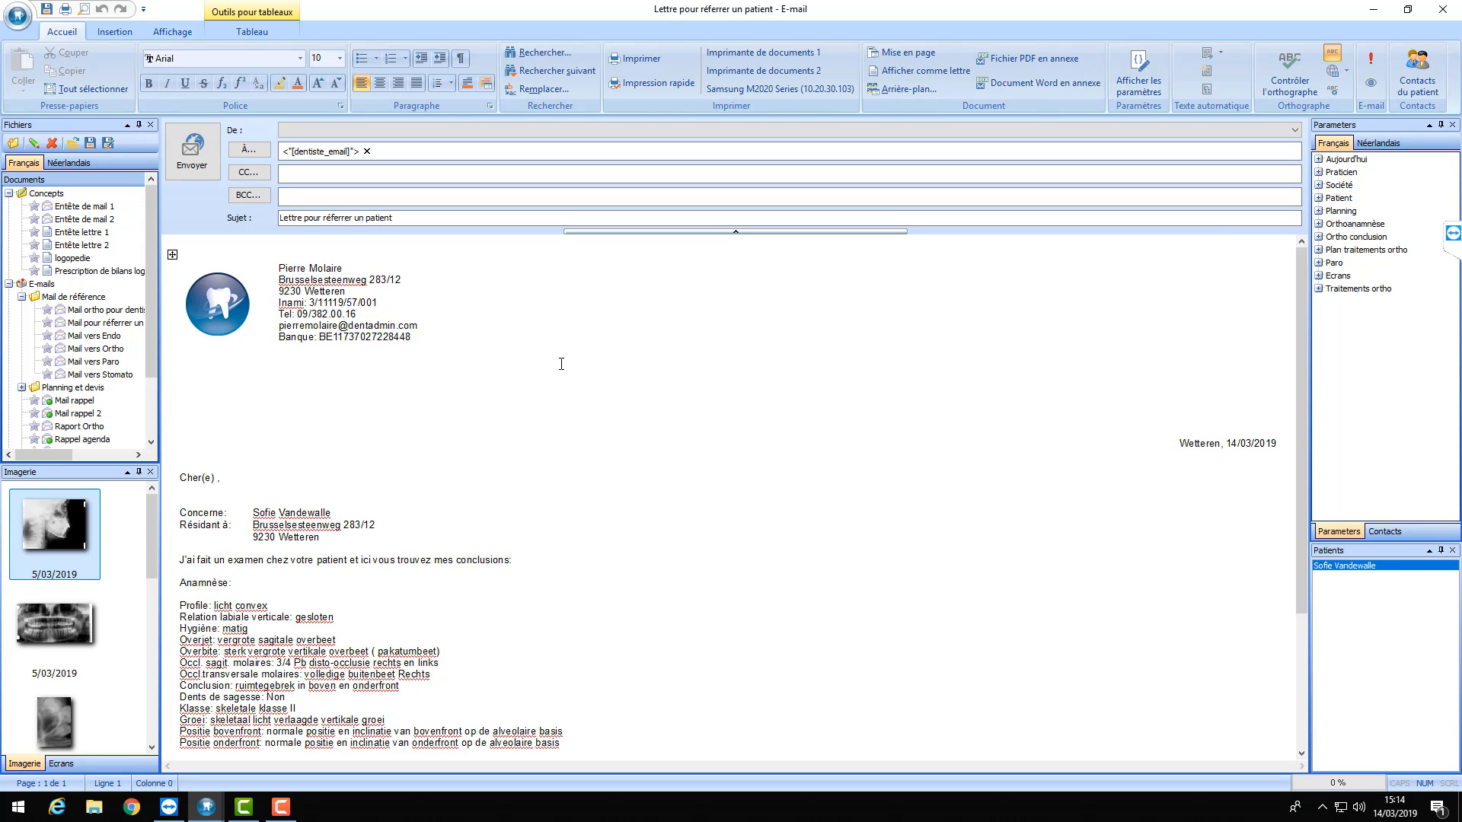
- Drop tele.jpg into the mail body and add it as an attachment
scroll(612, 310, "down", 4)
scroll(309, 421, "down", 1)
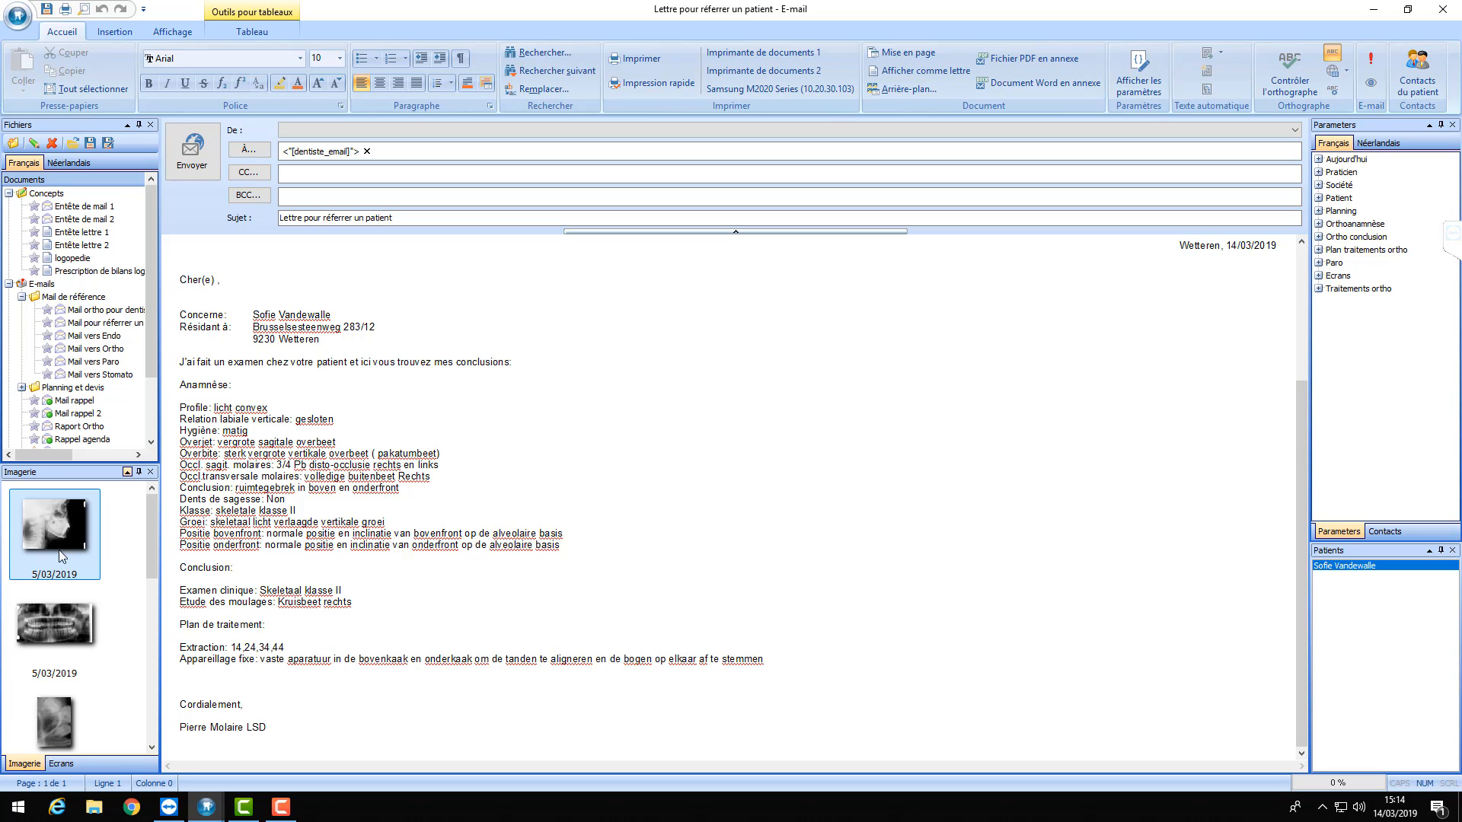
left_click_drag(606, 431, 719, 398)
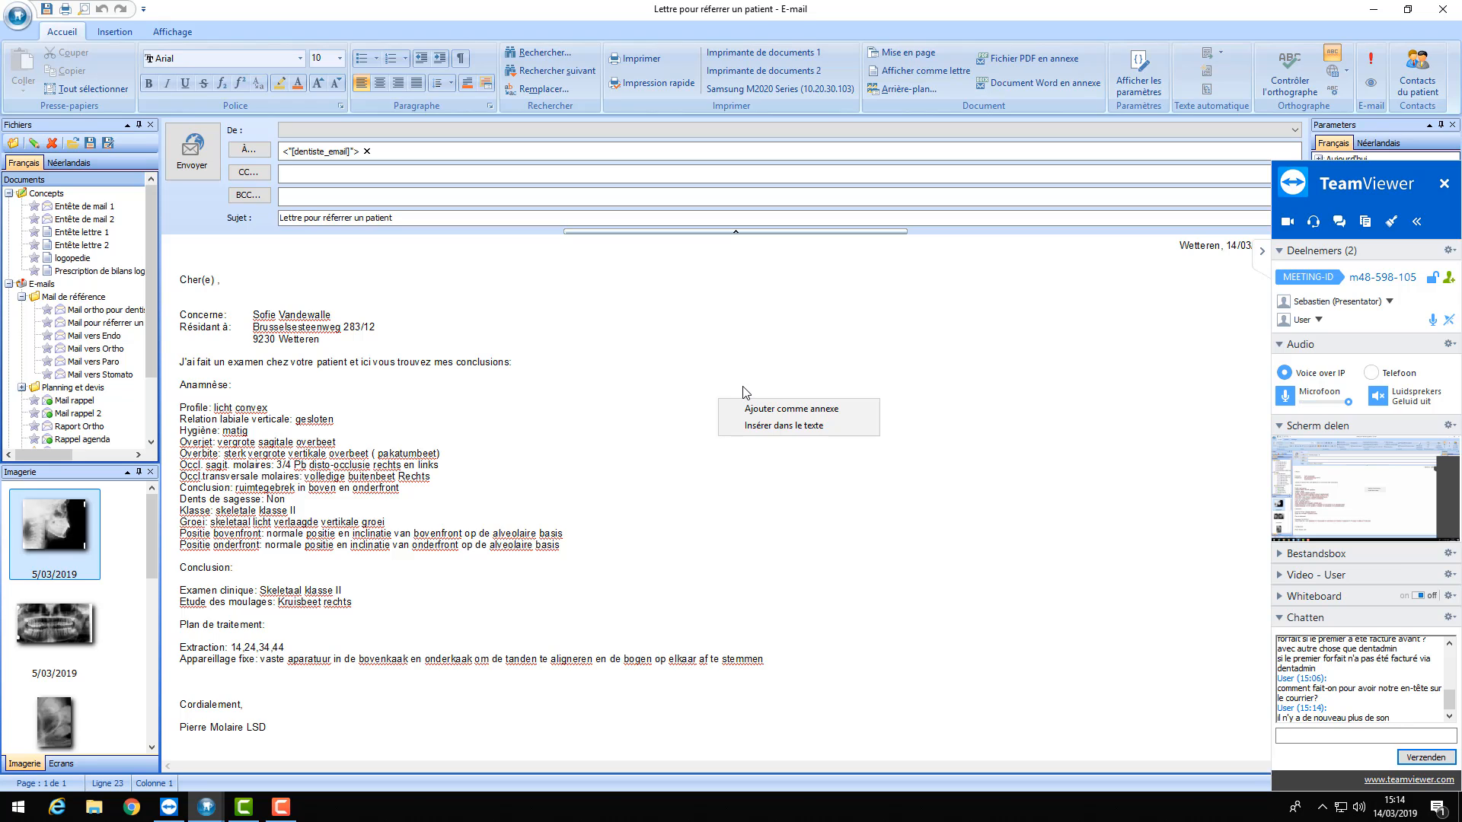
left_click(281, 807)
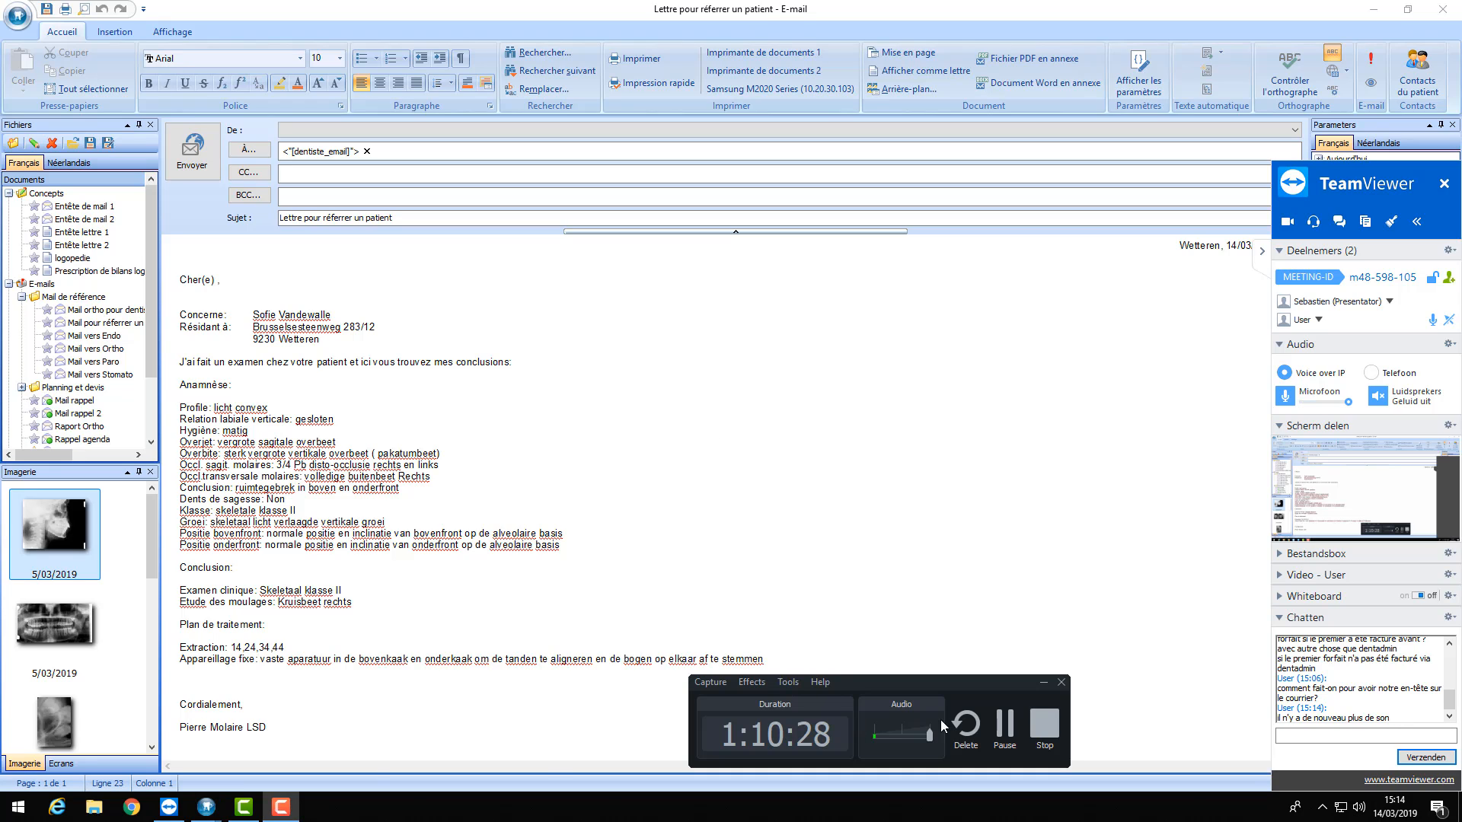
left_click(1005, 723)
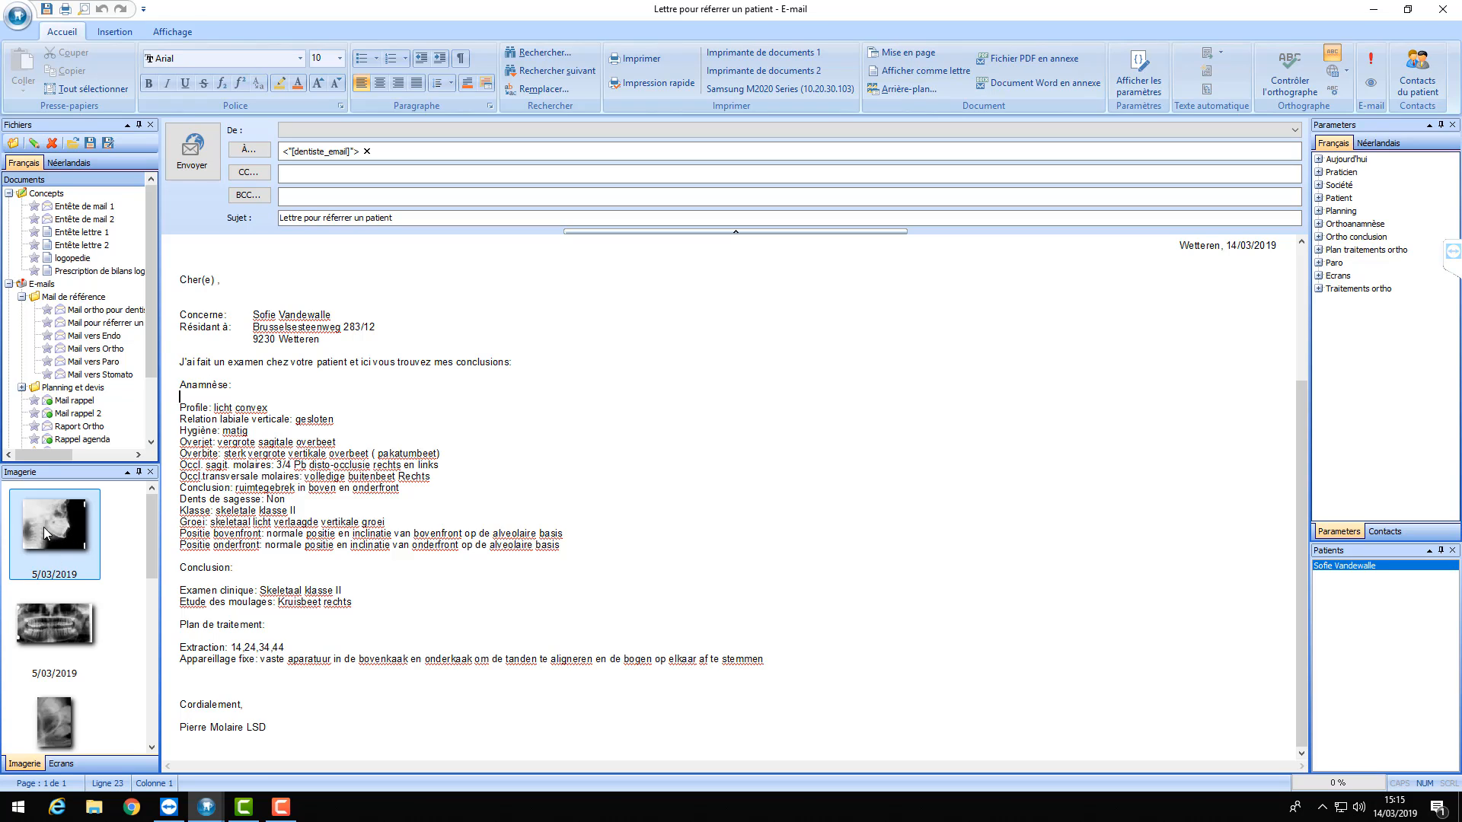
left_click_drag(50, 533, 611, 485)
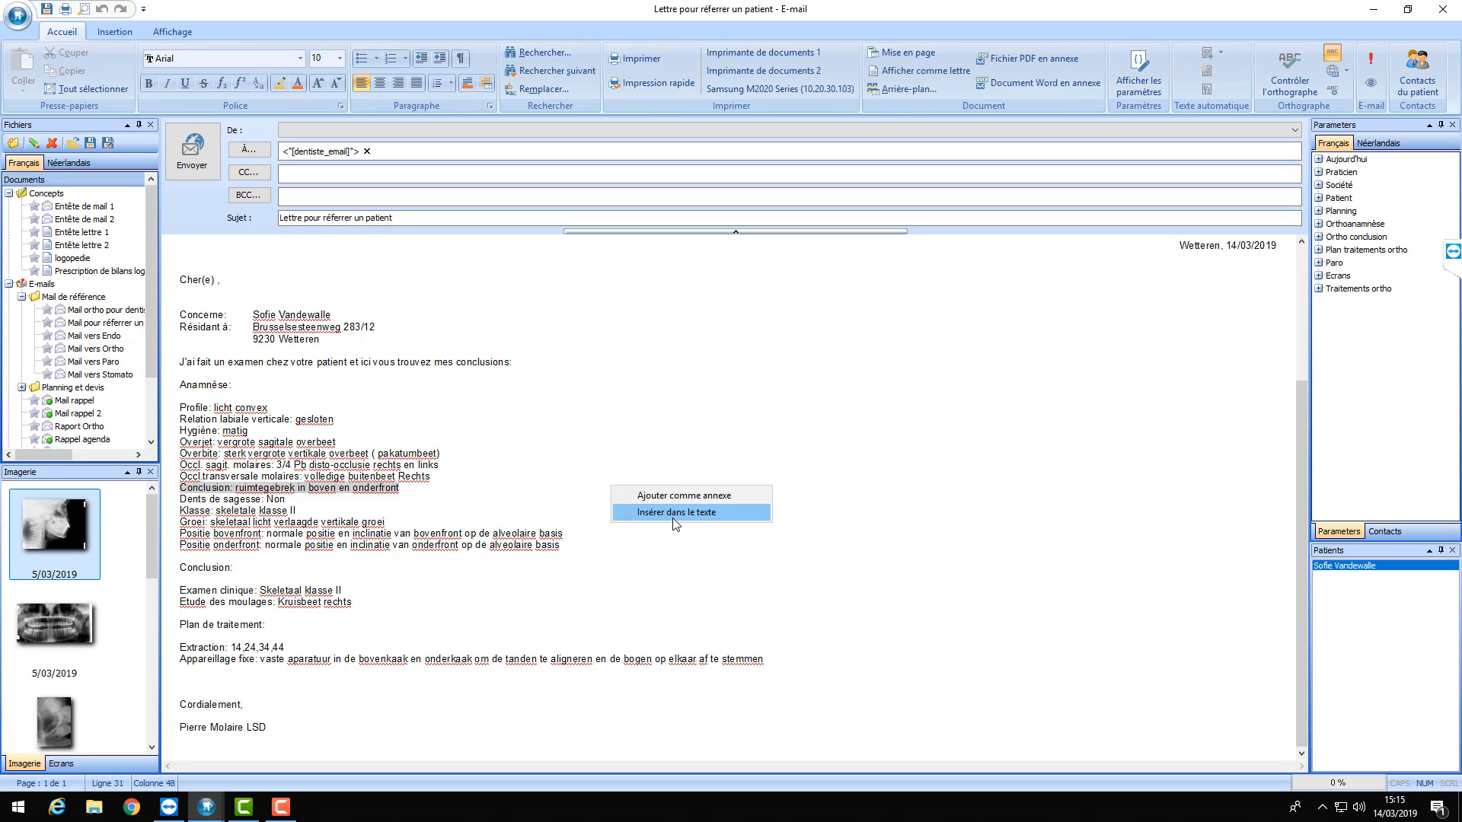
left_click(668, 496)
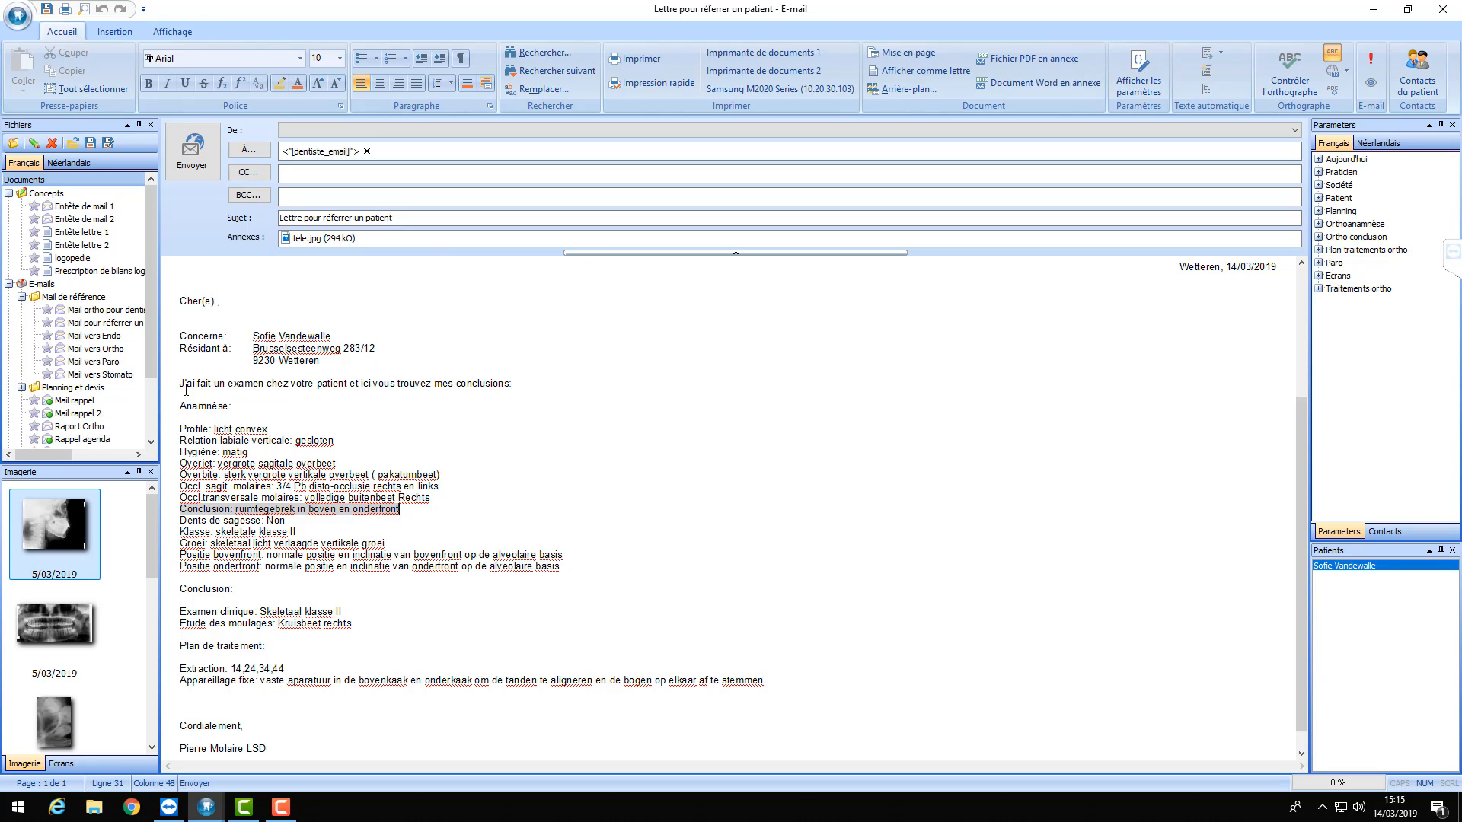
- Attach the four dental X-ray images and send the referral e-mail
left_click_drag(150, 548, 150, 613)
left_click_drag(118, 525, 56, 708)
left_click_drag(50, 584, 673, 526)
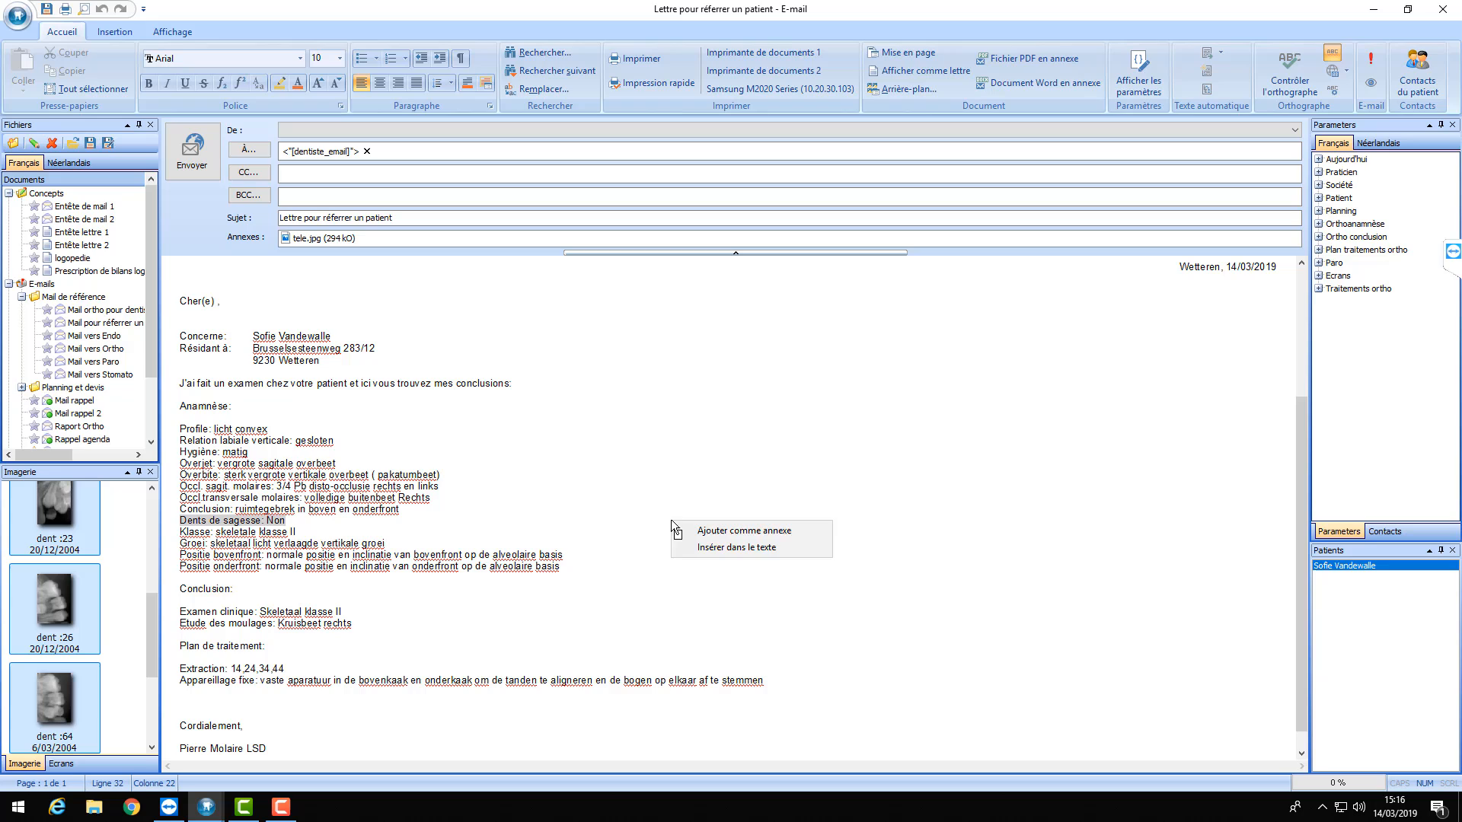
left_click(769, 531)
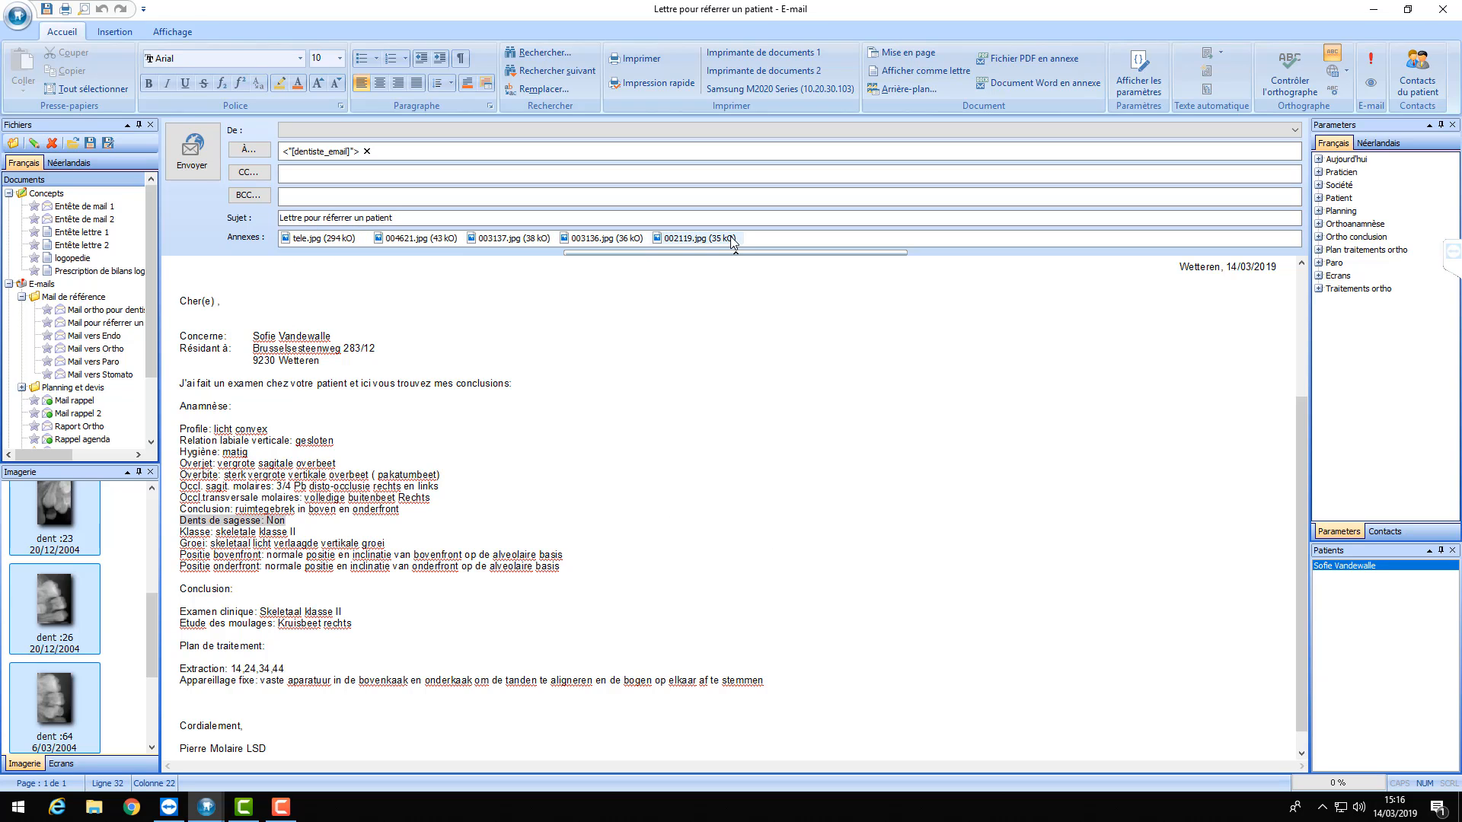
left_click(188, 168)
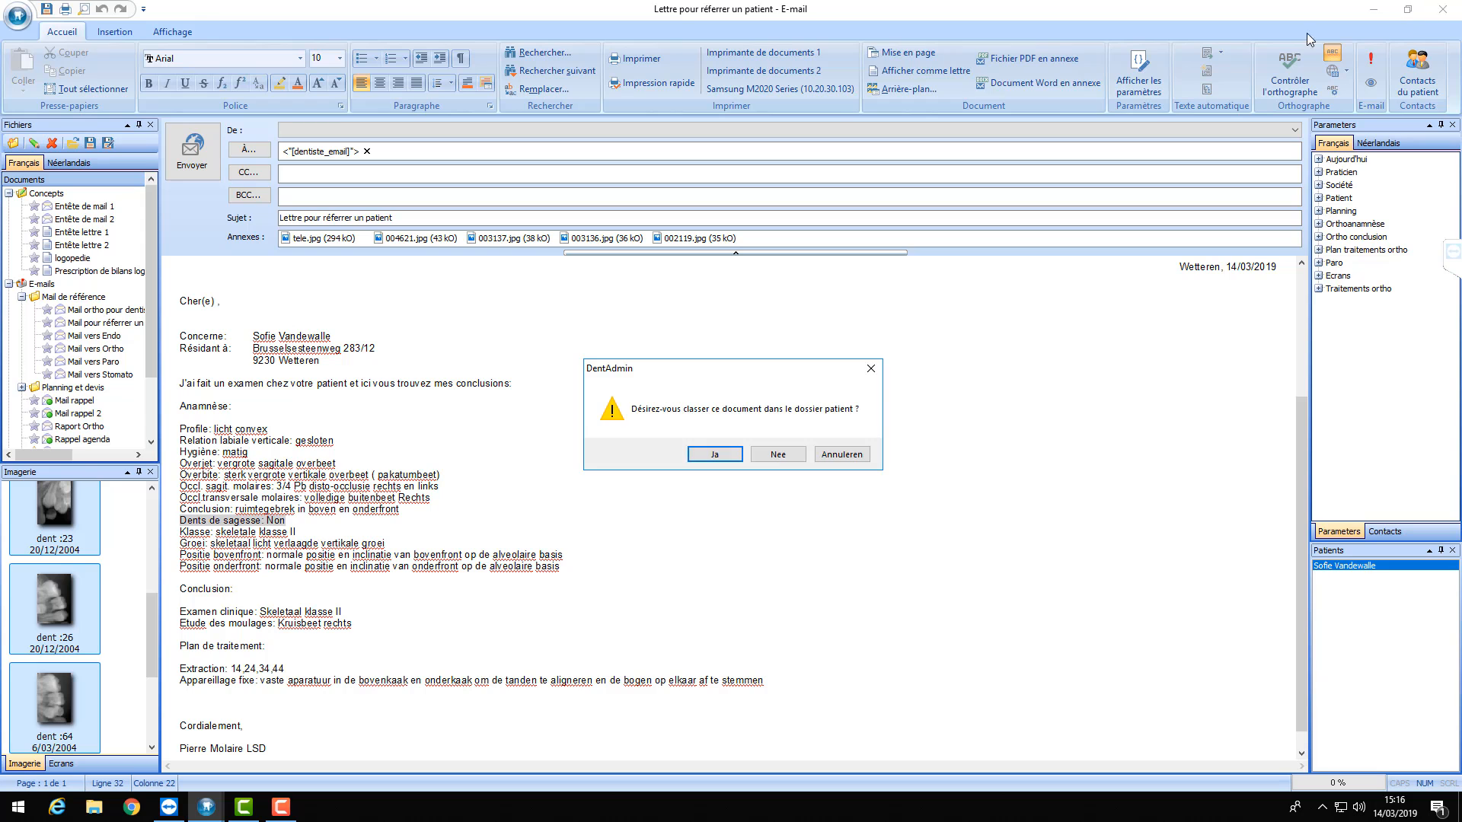
- Decline filing the e-mail, then type test text into the general and orthodontic notes
left_click(786, 454)
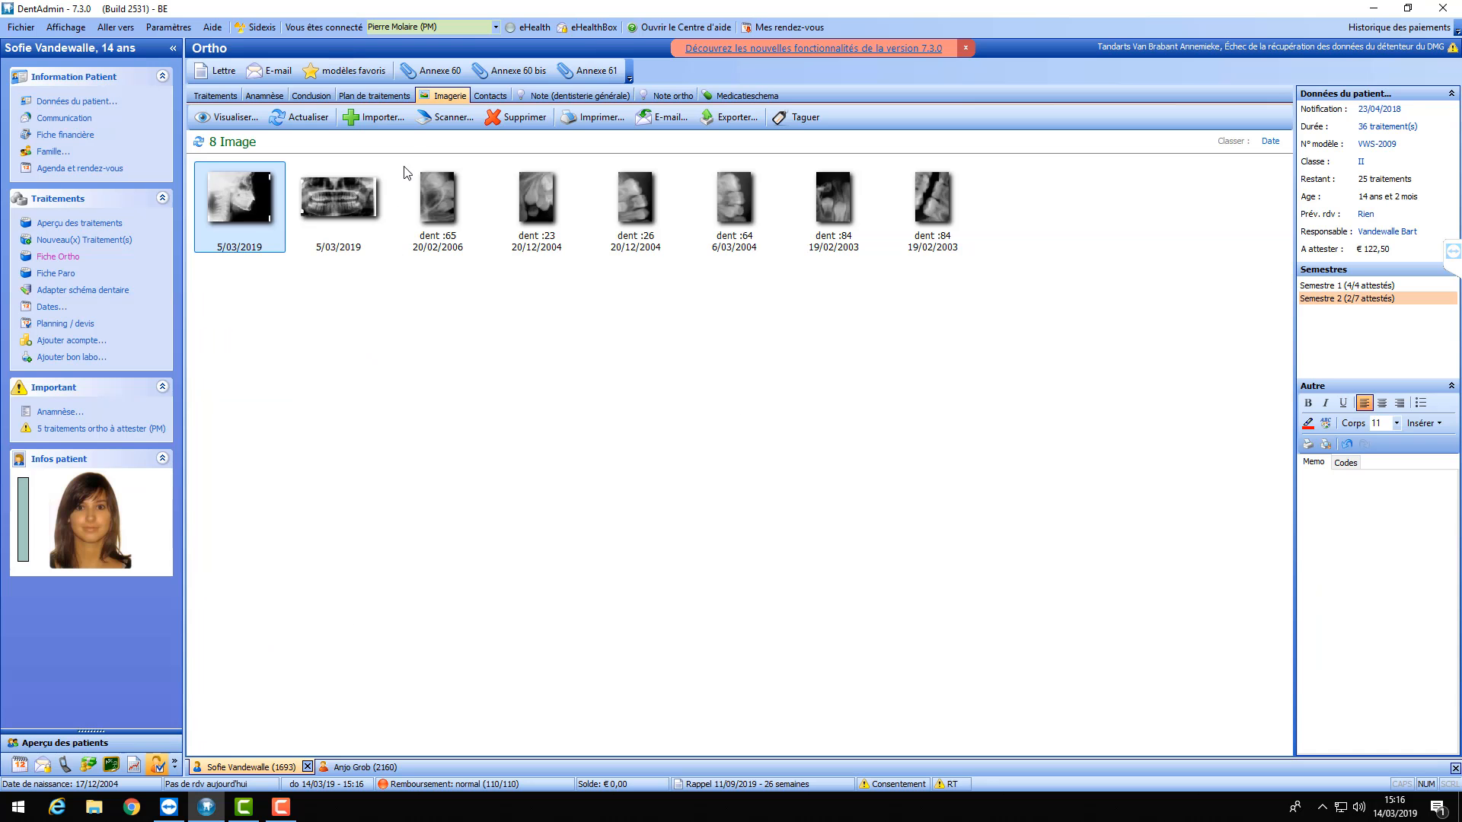
left_click(499, 97)
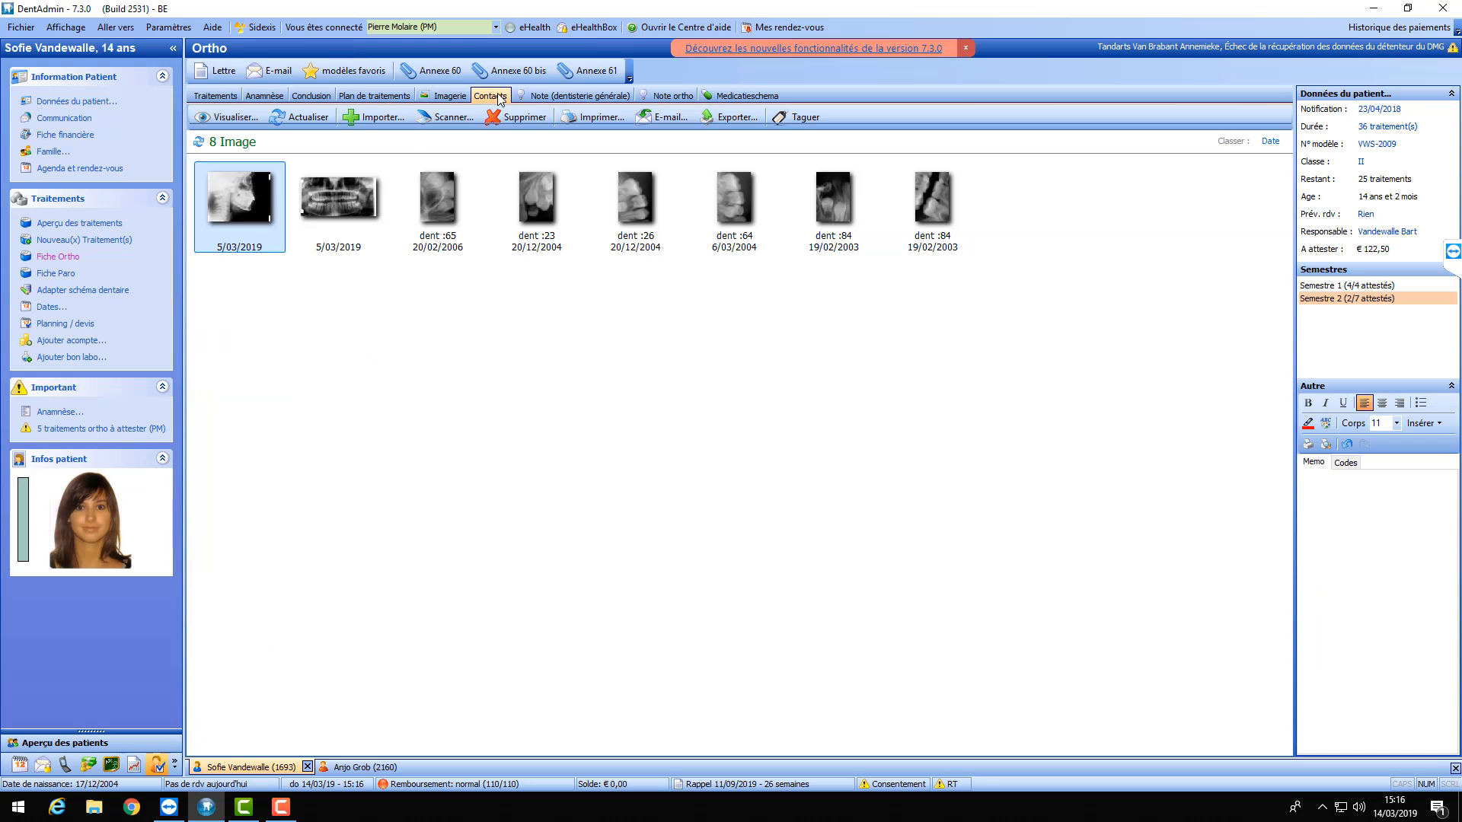
left_click(580, 97)
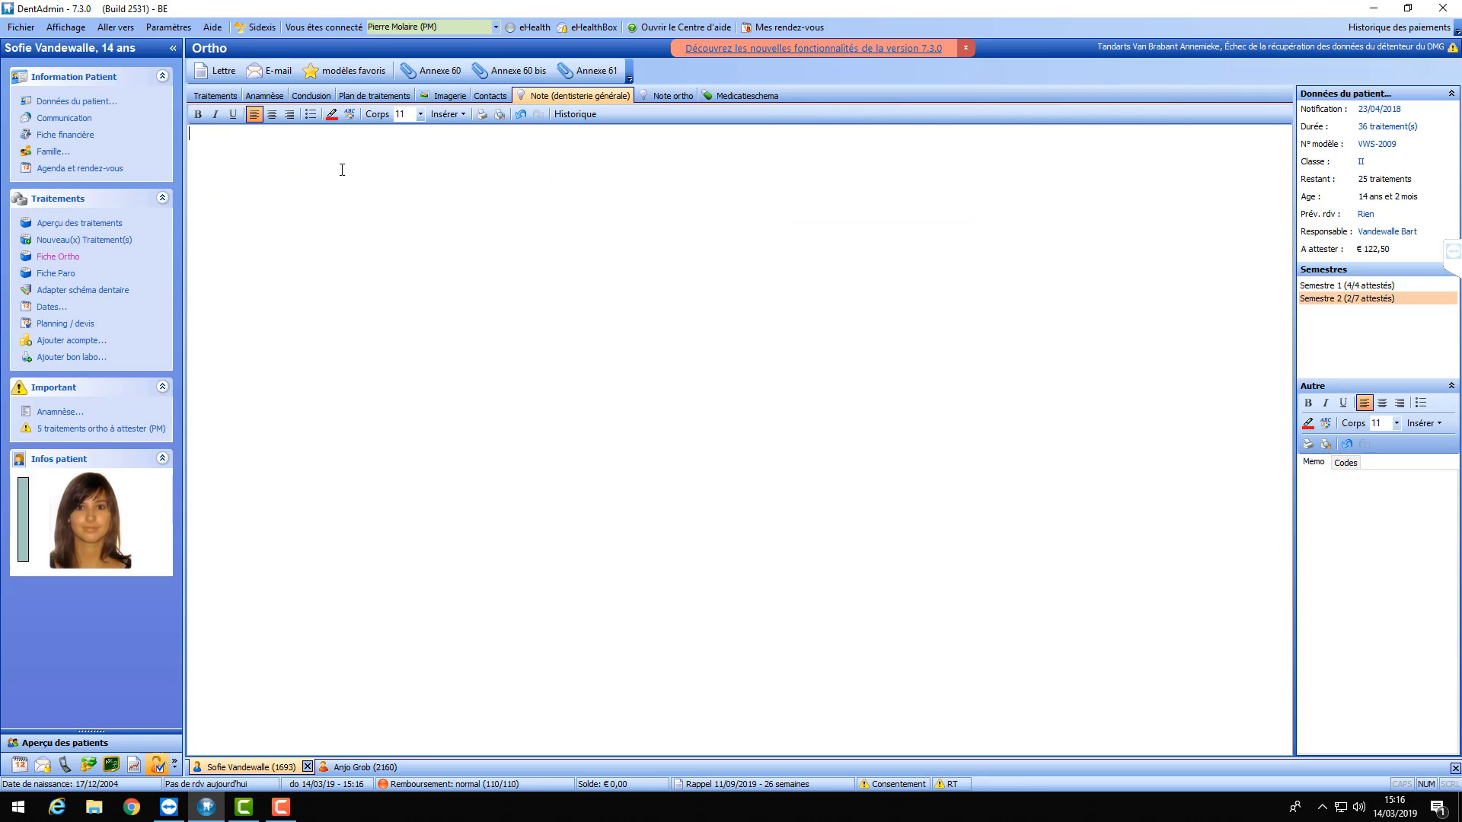
type("gvdbdv ehvhmdwbf g qmbmw")
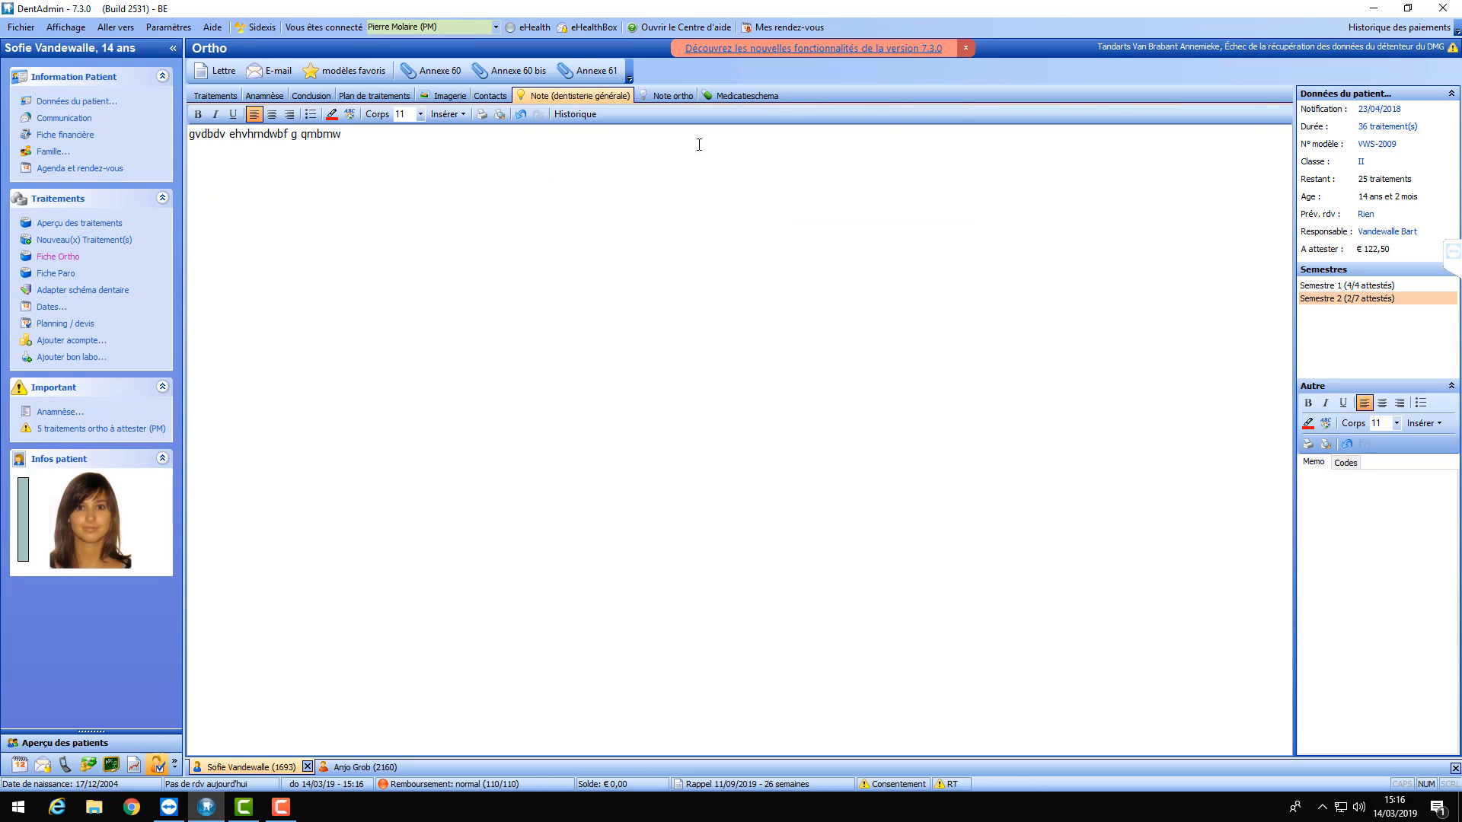
left_click(674, 97)
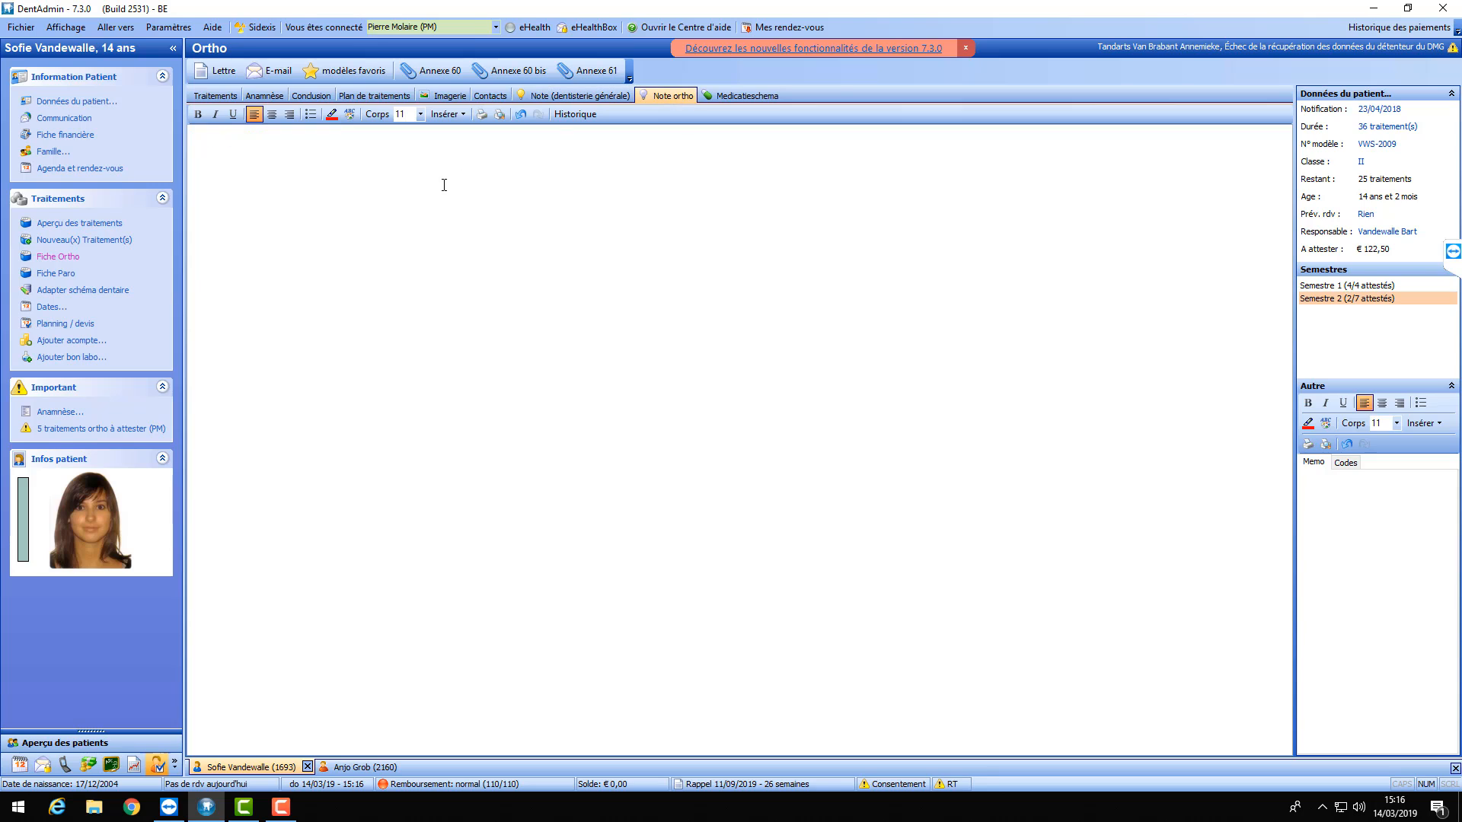
type("gkvshjkf sviugfipb fvbf")
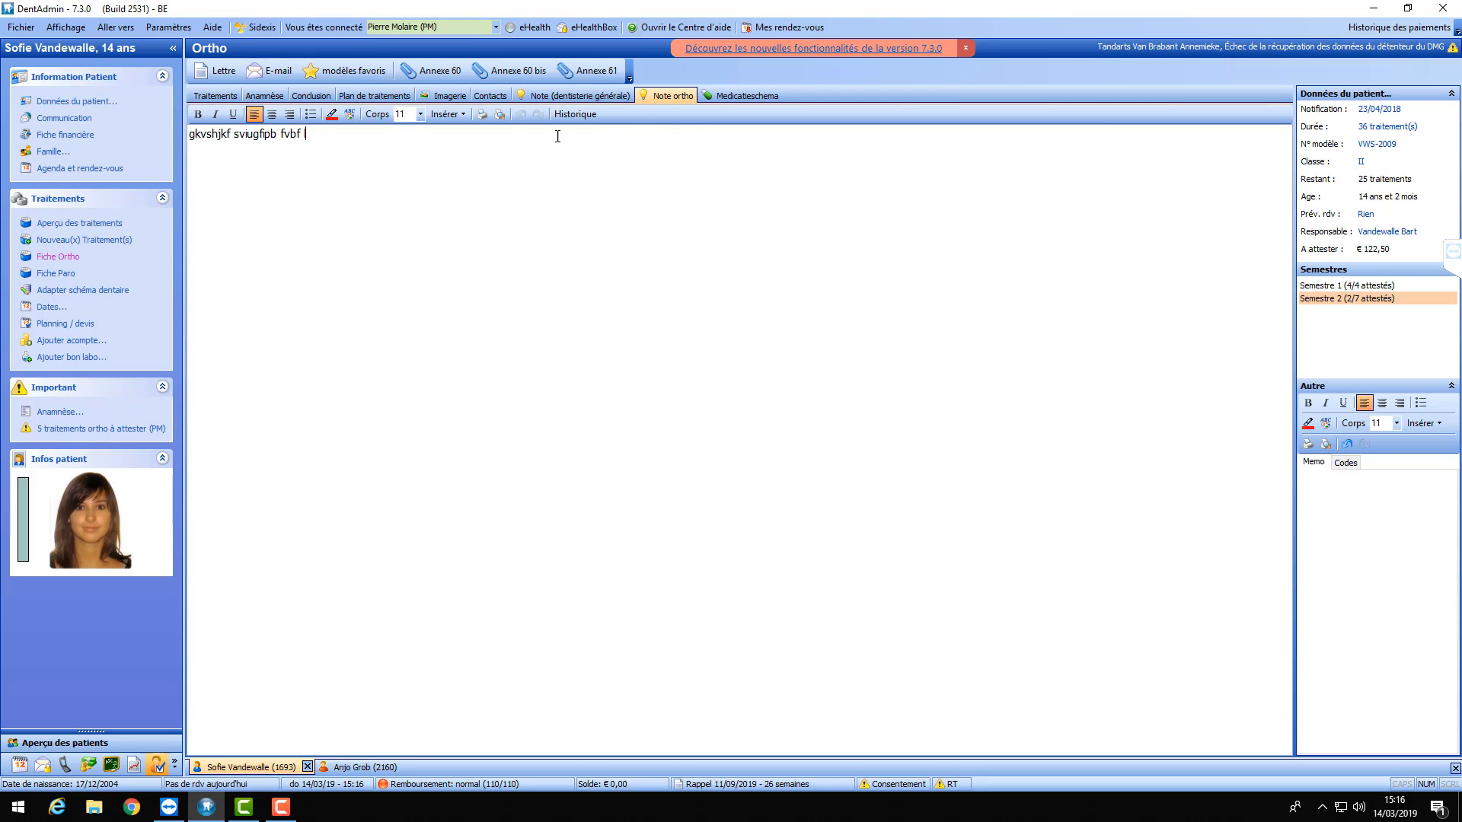
- Clear both notes, view the medication schedule, and return to the empty Note ortho page
key("ctrl+a")
key("Delete")
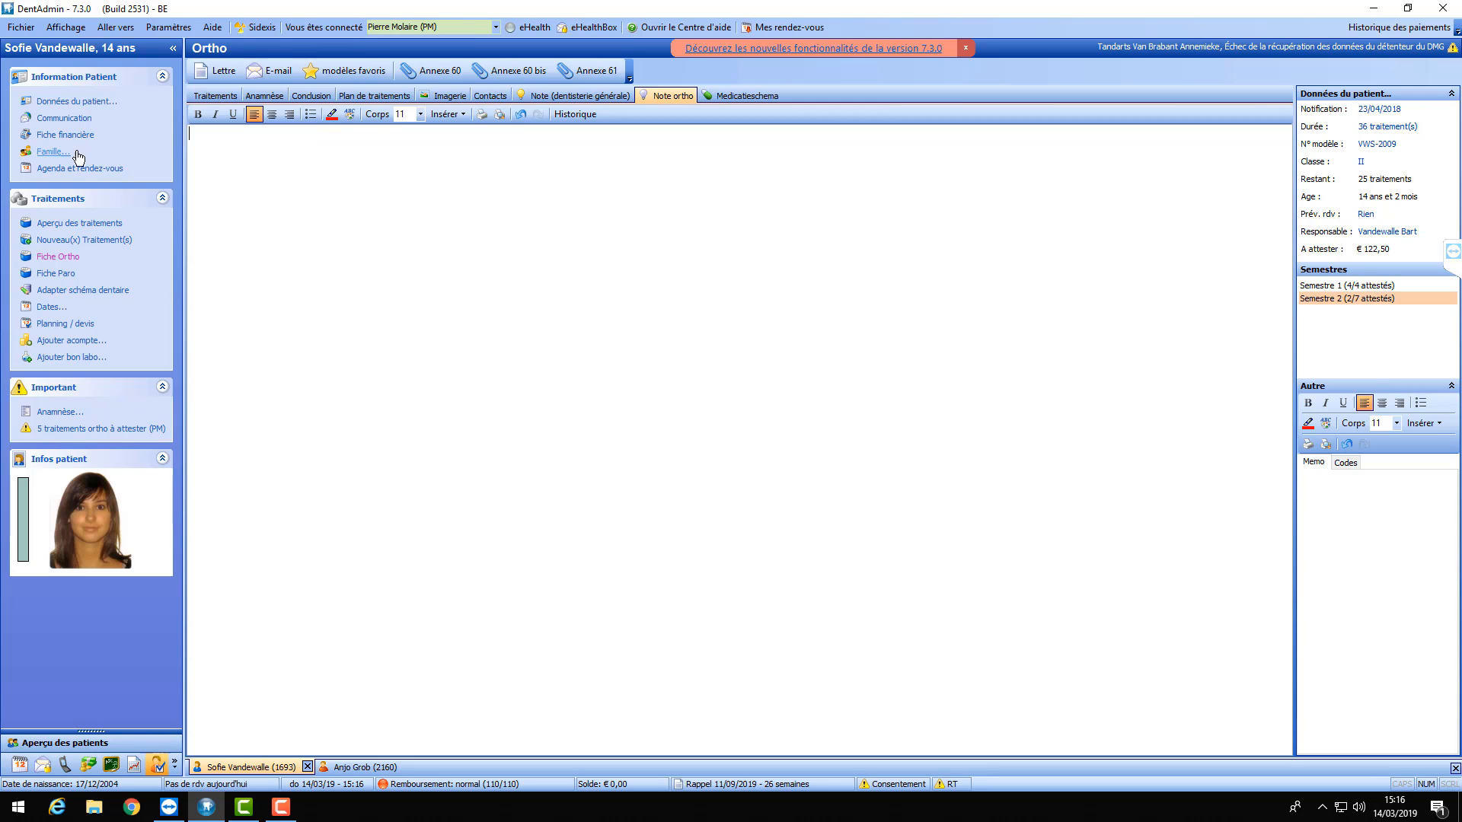
left_click(571, 97)
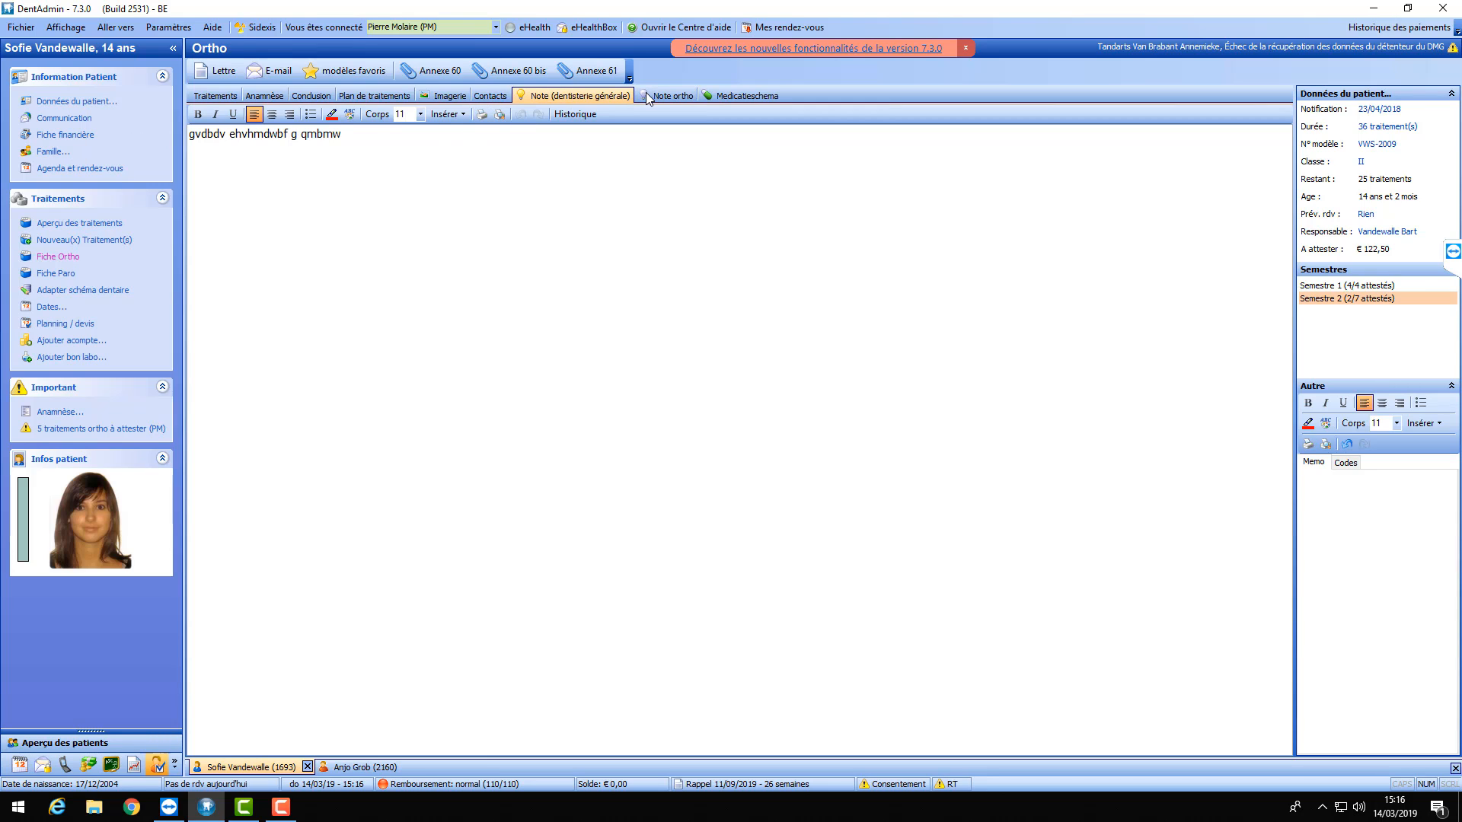
key("ctrl+a")
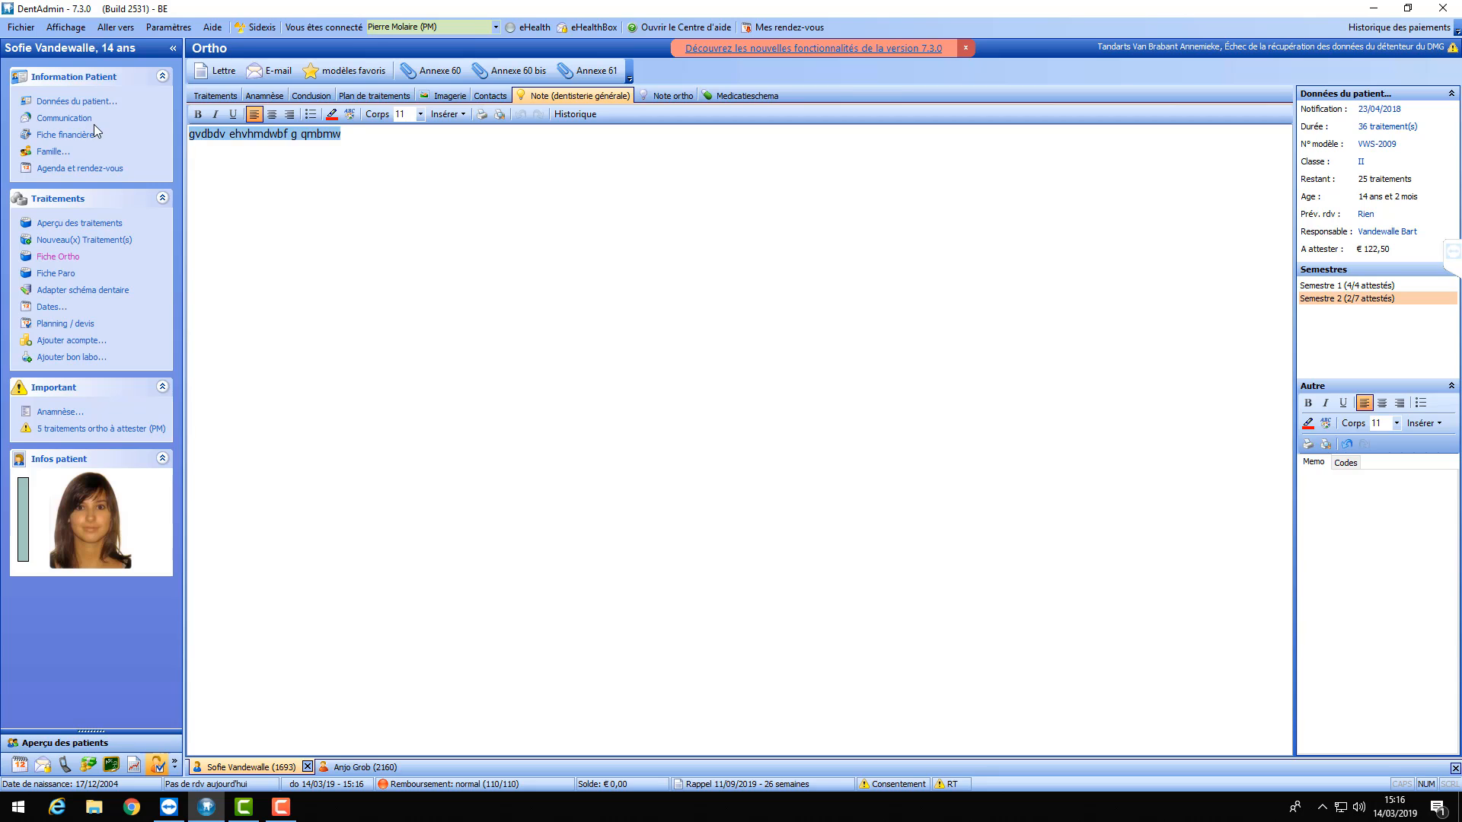
key("Delete")
left_click(661, 102)
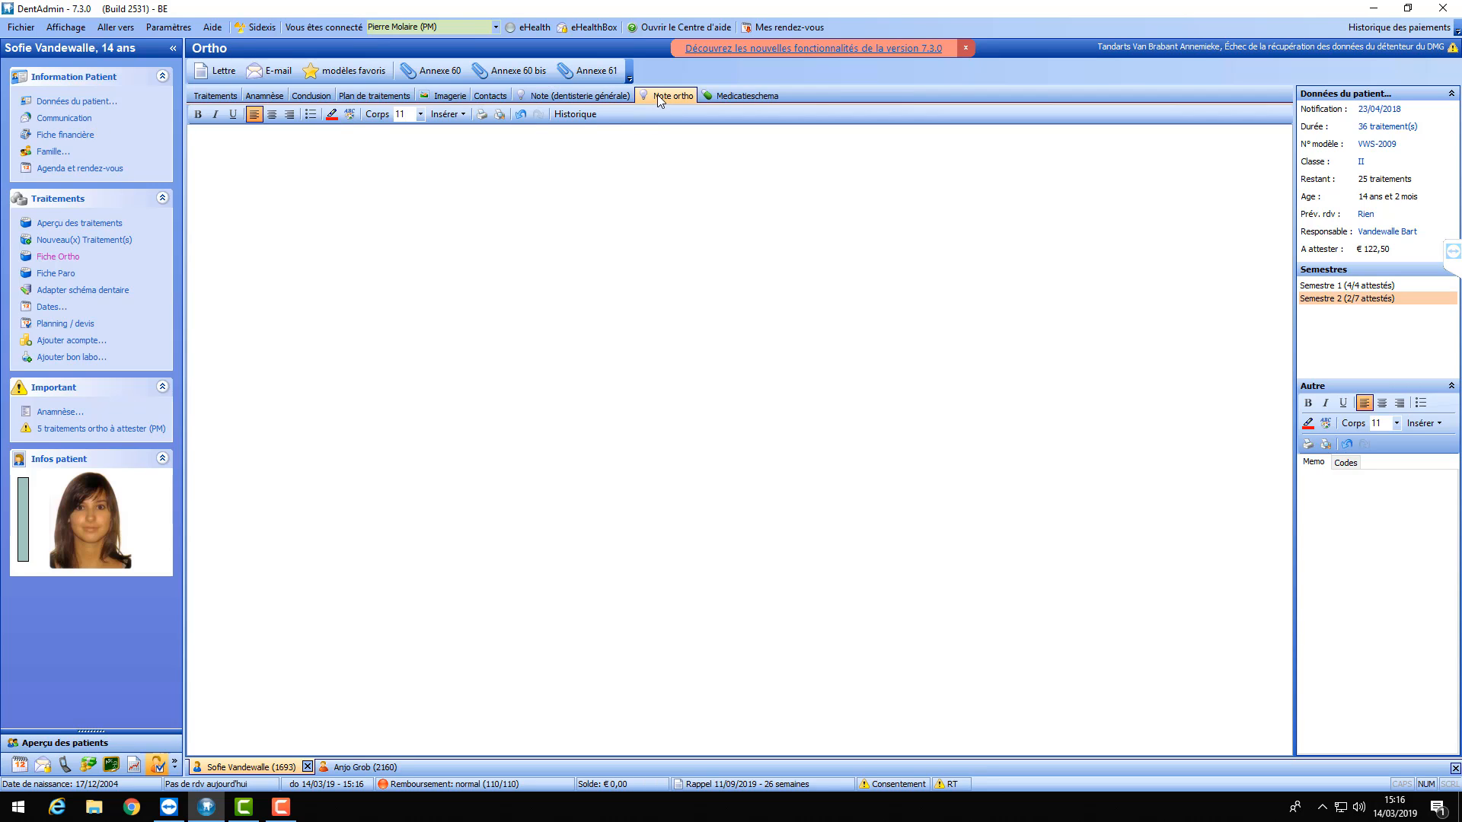
left_click(733, 98)
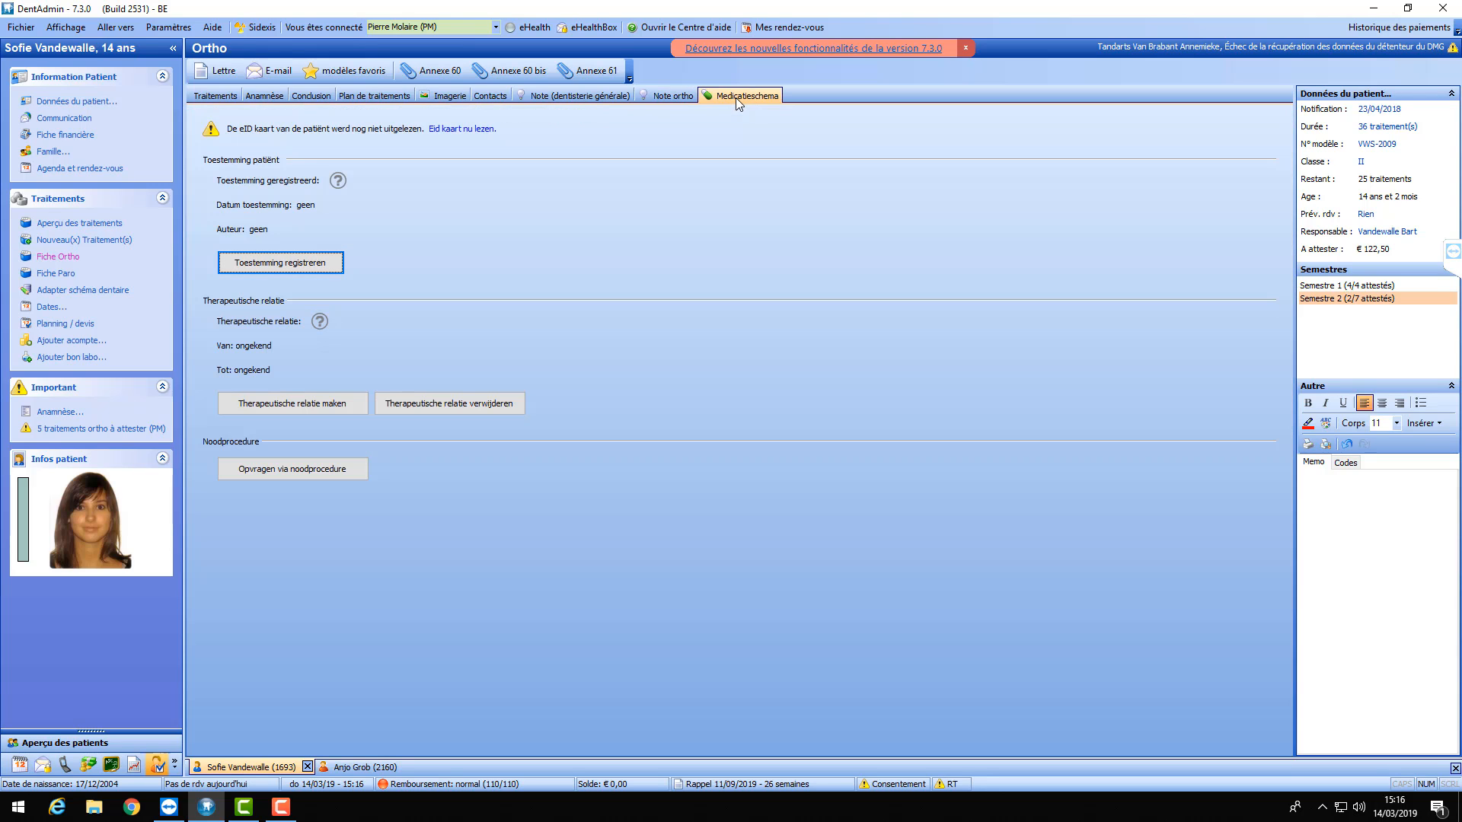
left_click(671, 99)
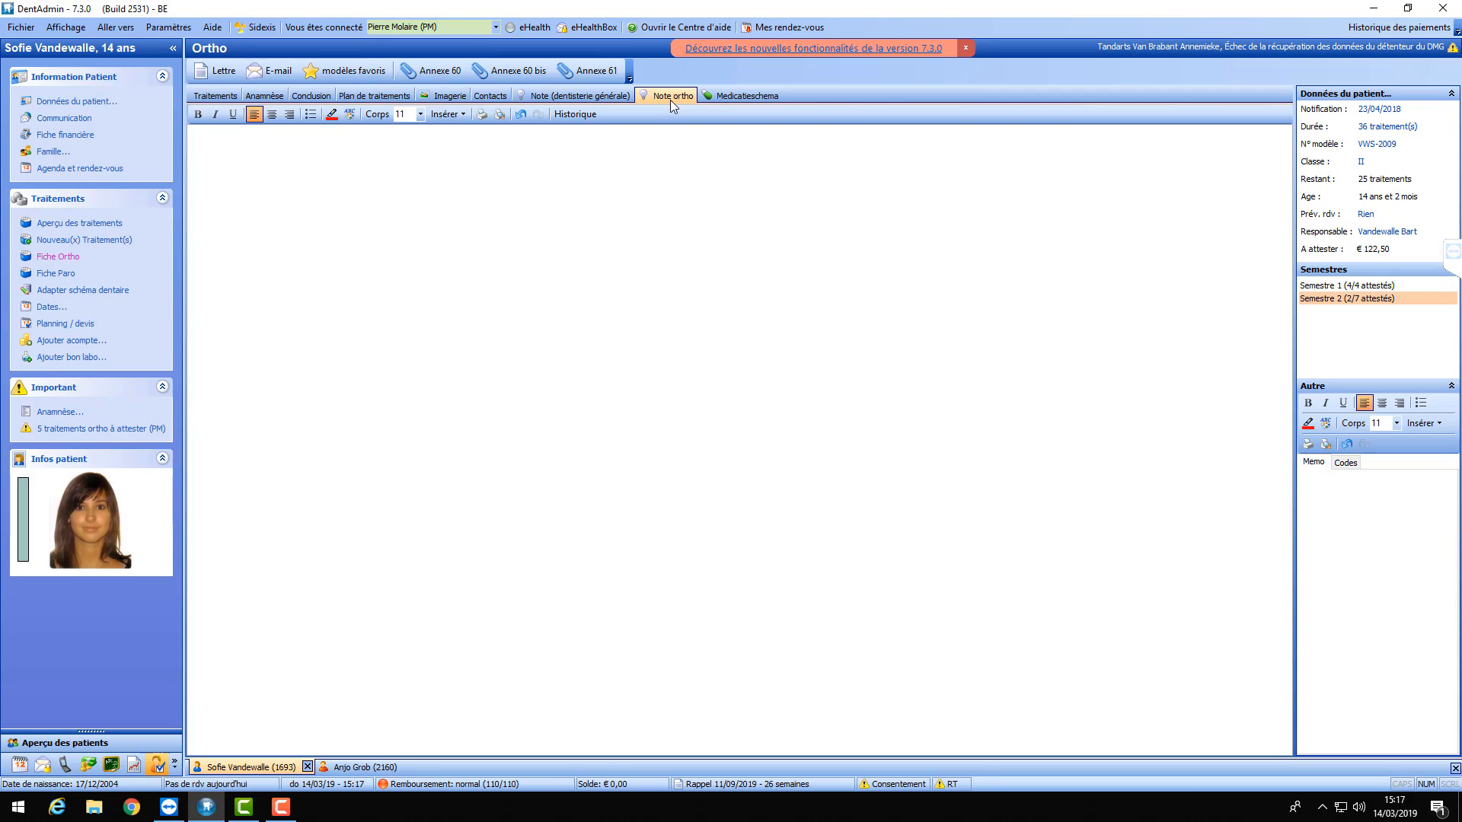
- Glance at the favourite templates list, then switch to the patient's treatment plan
left_click(328, 75)
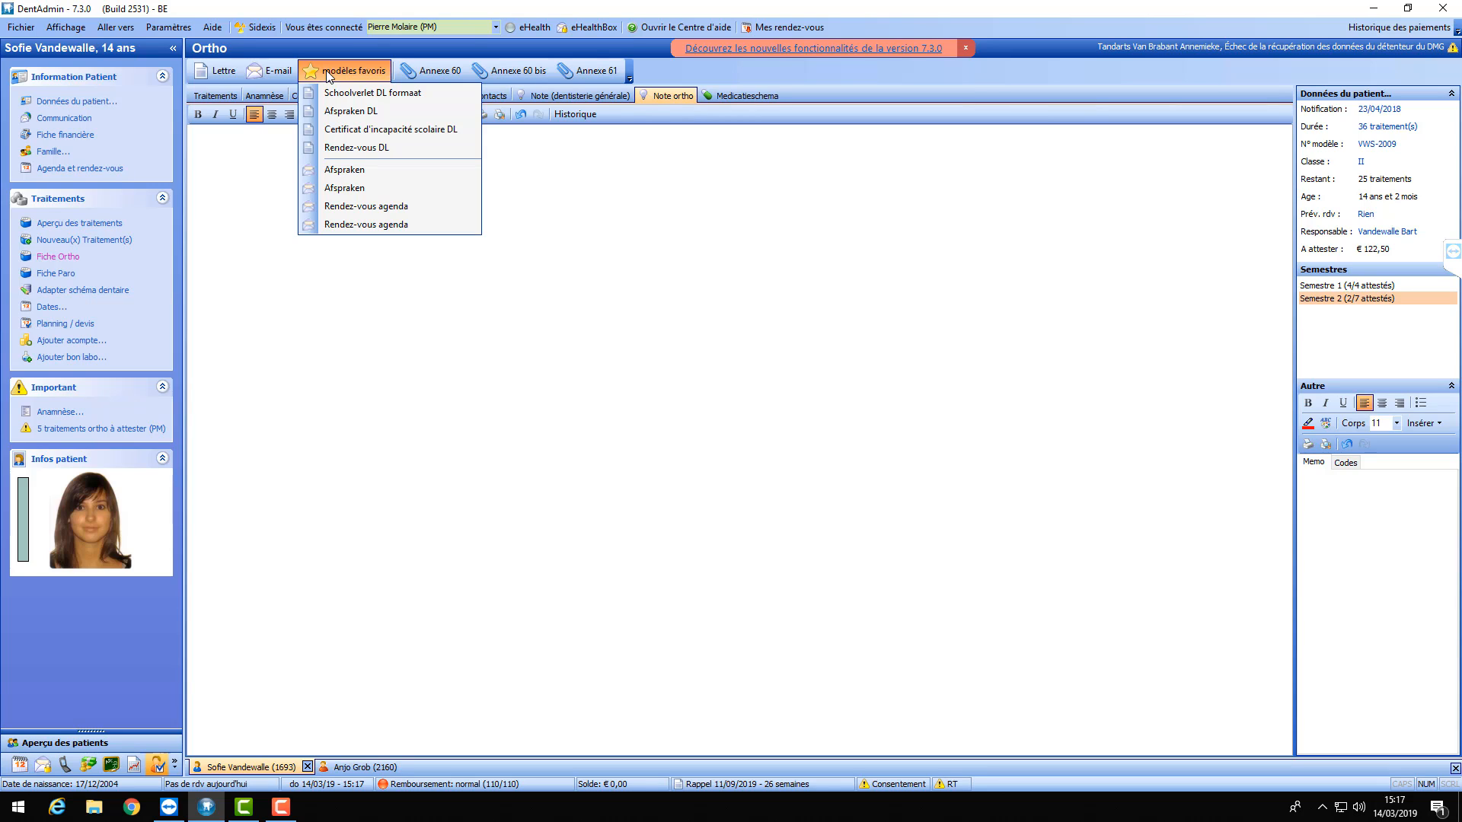
left_click(806, 392)
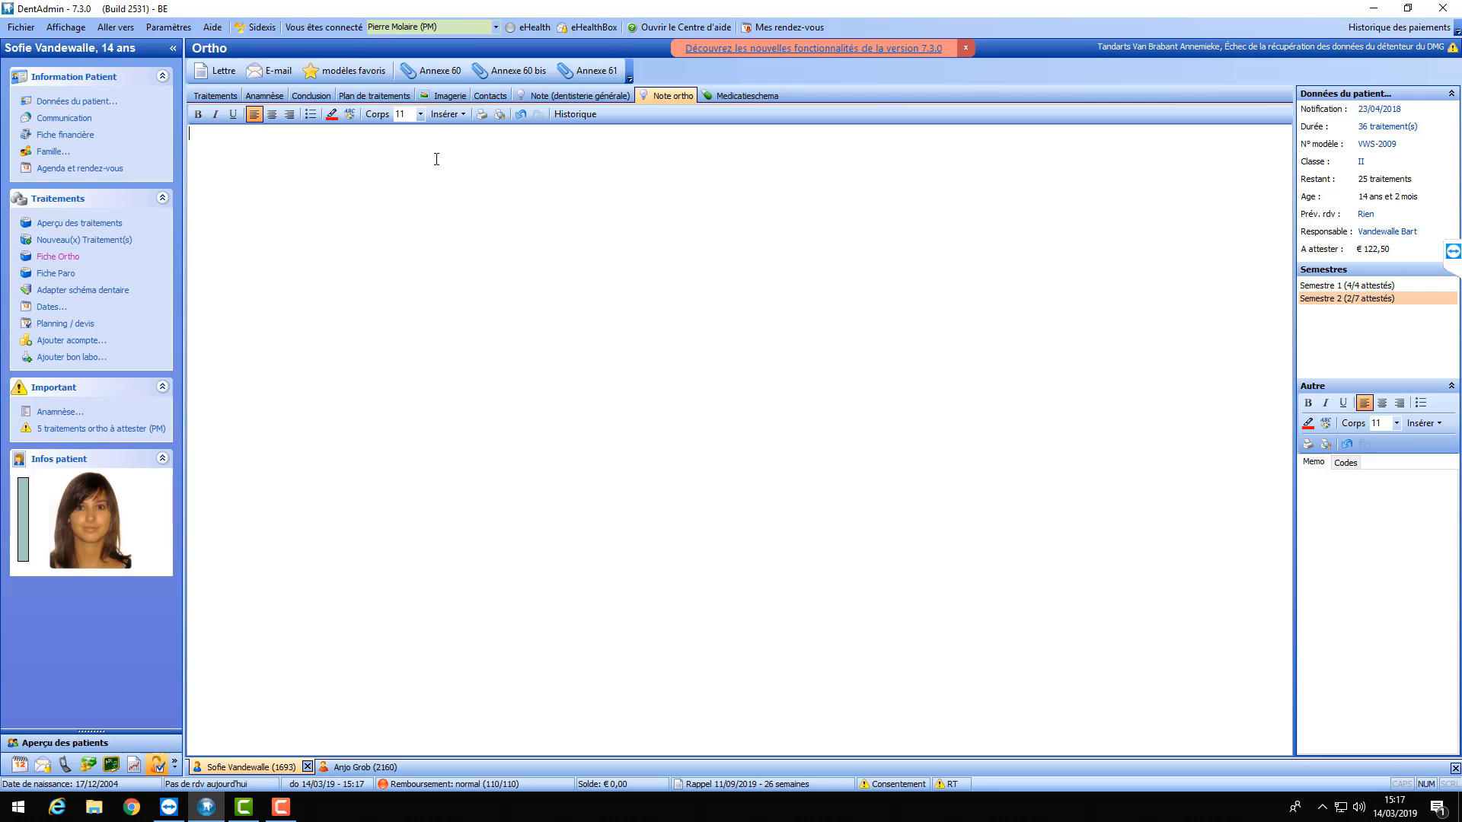
left_click(369, 97)
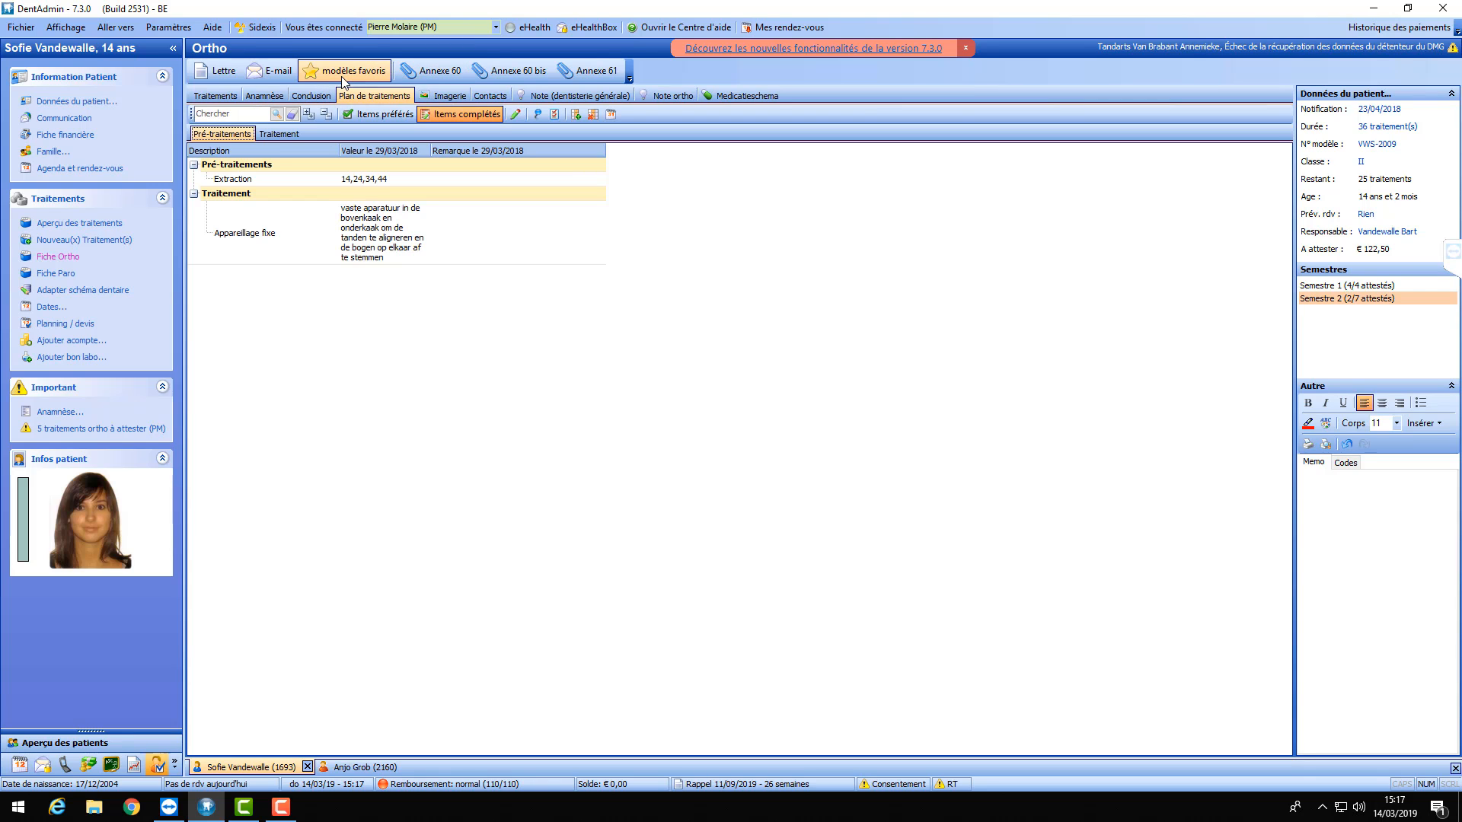
- Generate the 'Certificat d'incapacité scolaire DL' letter and close it without filing
left_click(342, 77)
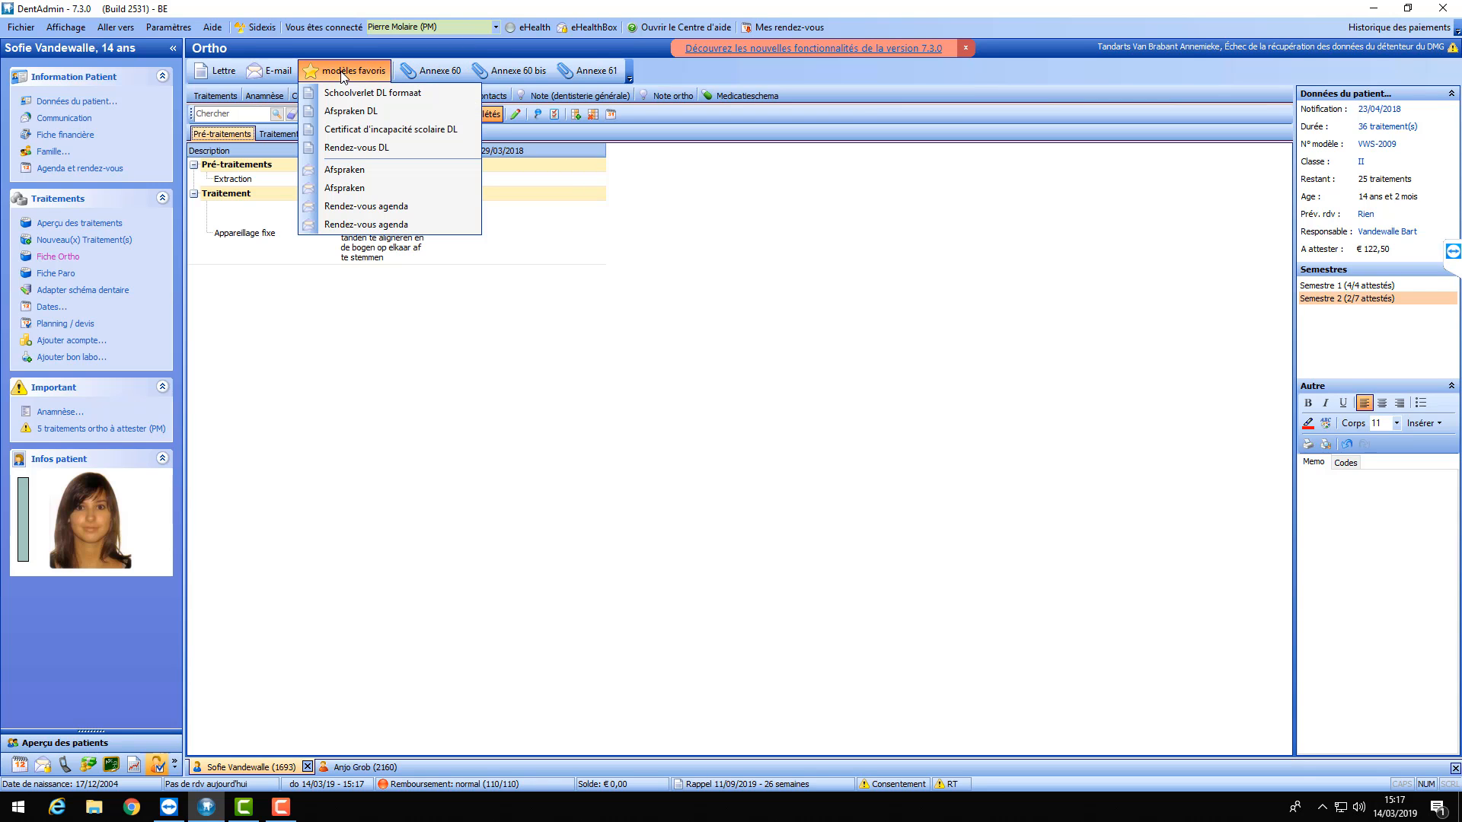
left_click(389, 131)
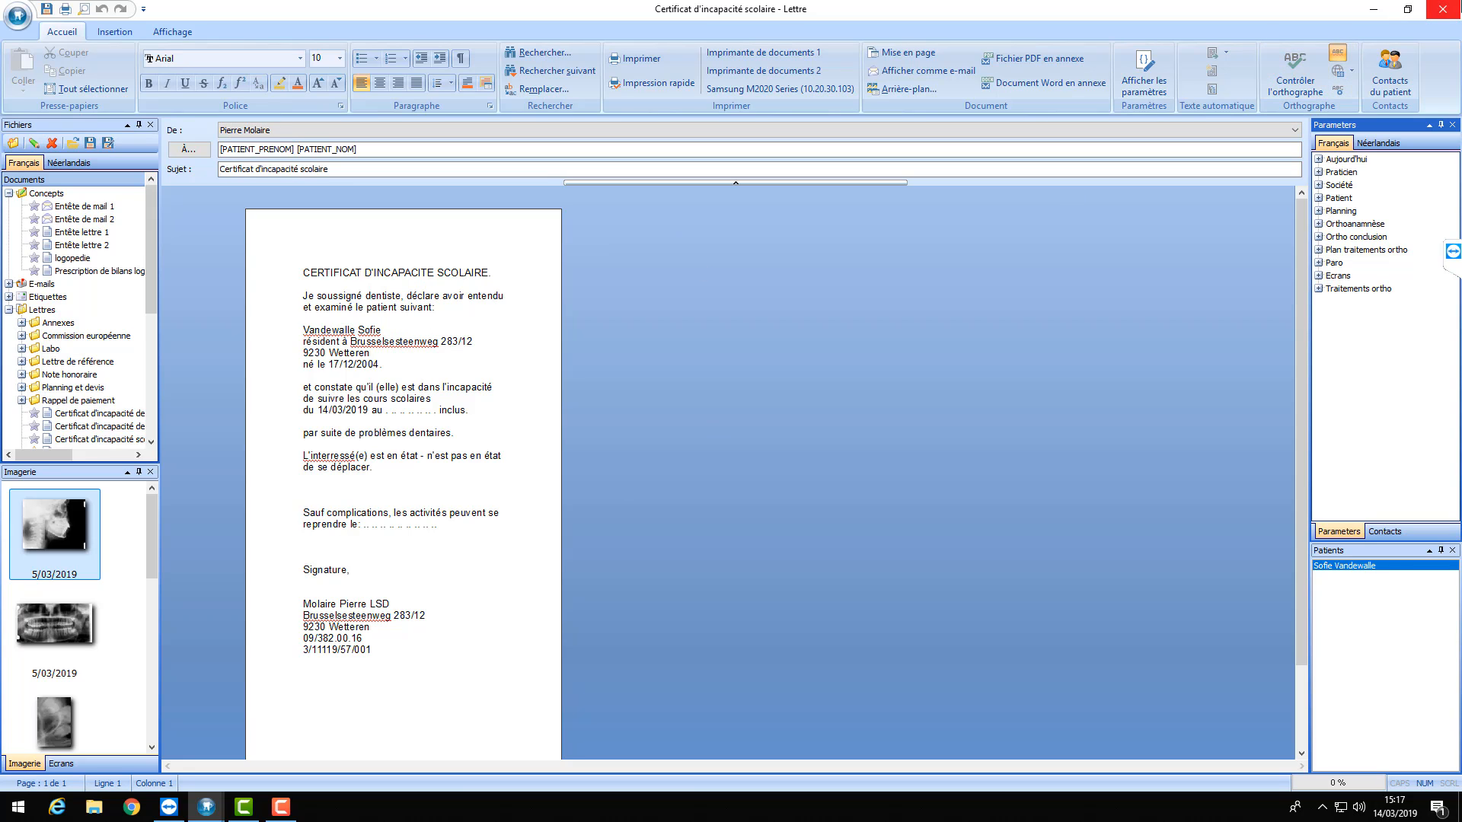
left_click(1444, 9)
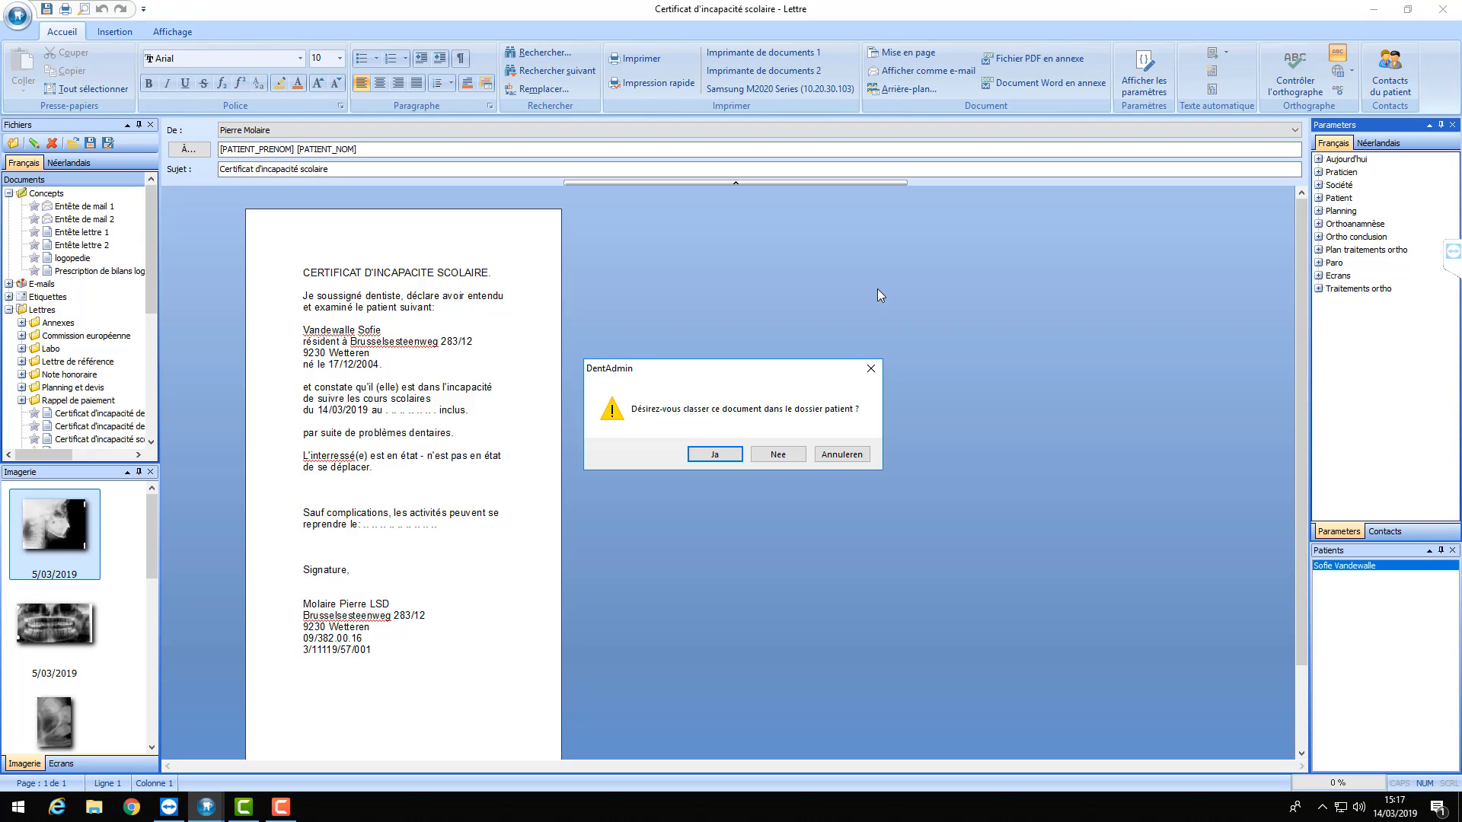
left_click(779, 456)
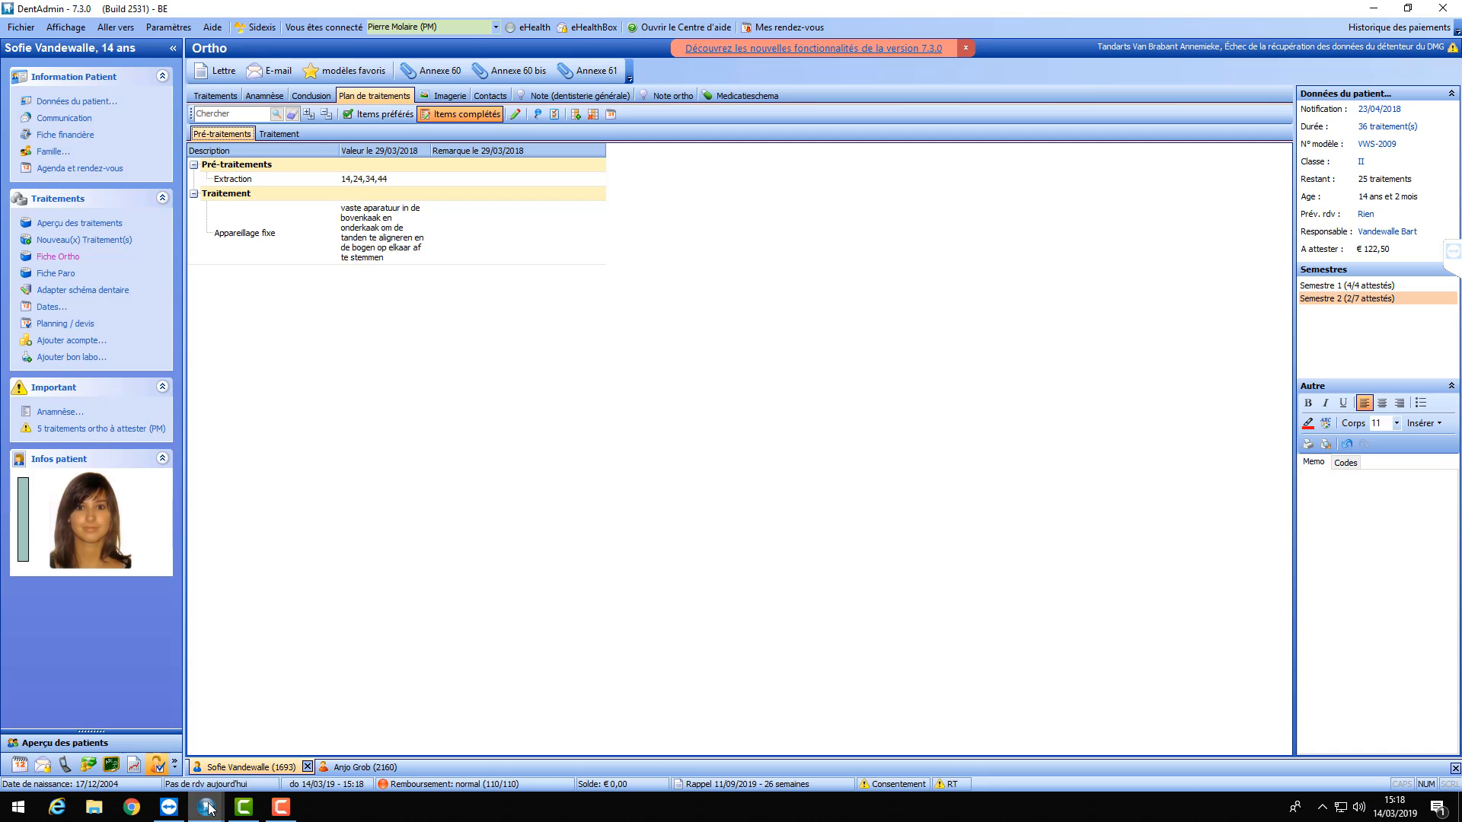
- Widen the templates panel, favourite the DL school certificate, and load the plain school incapacity certificate
mouse_move(206, 807)
left_click(288, 735)
left_click_drag(153, 257, 162, 331)
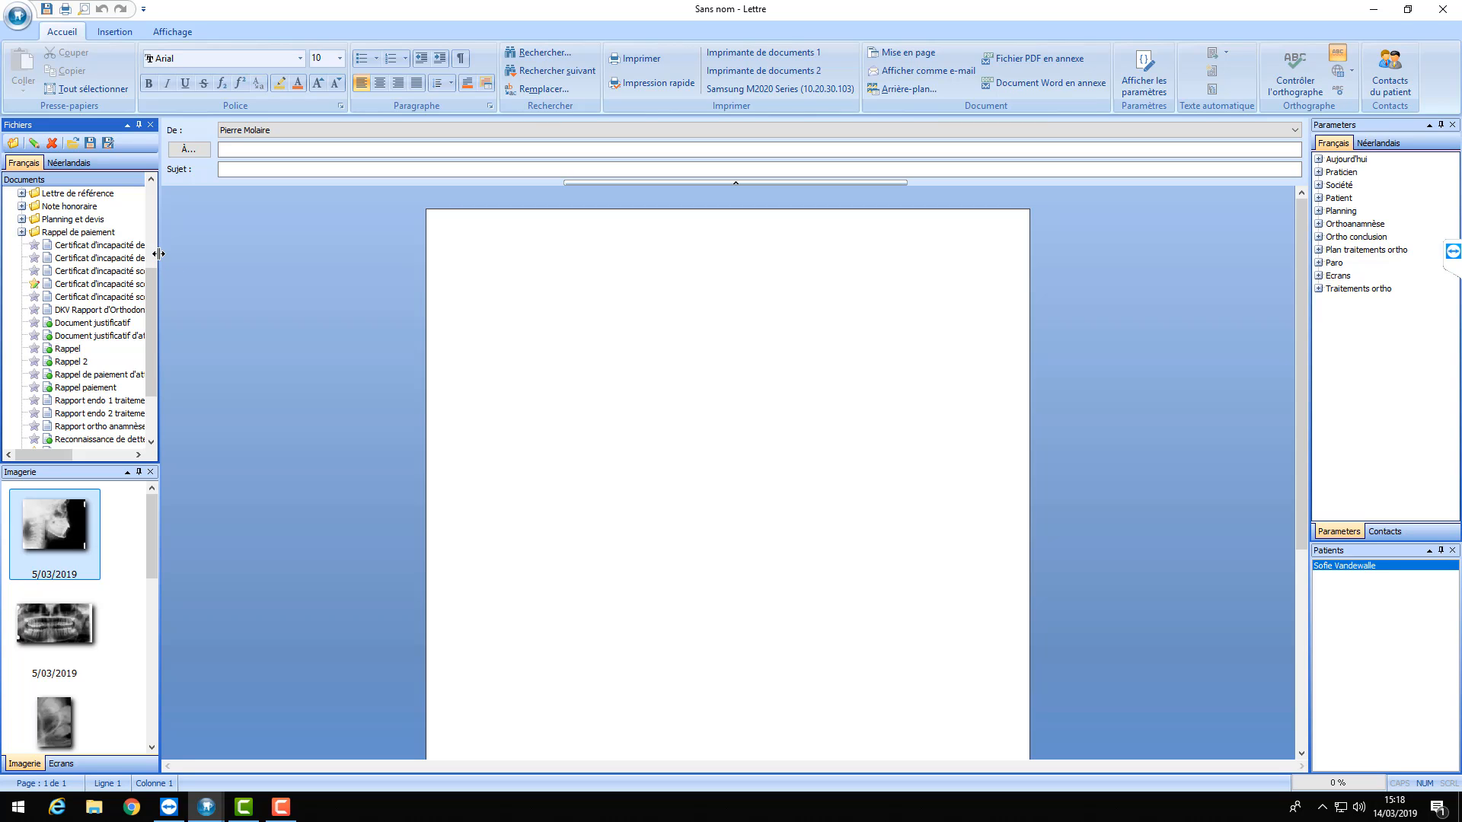
left_click_drag(159, 253, 199, 254)
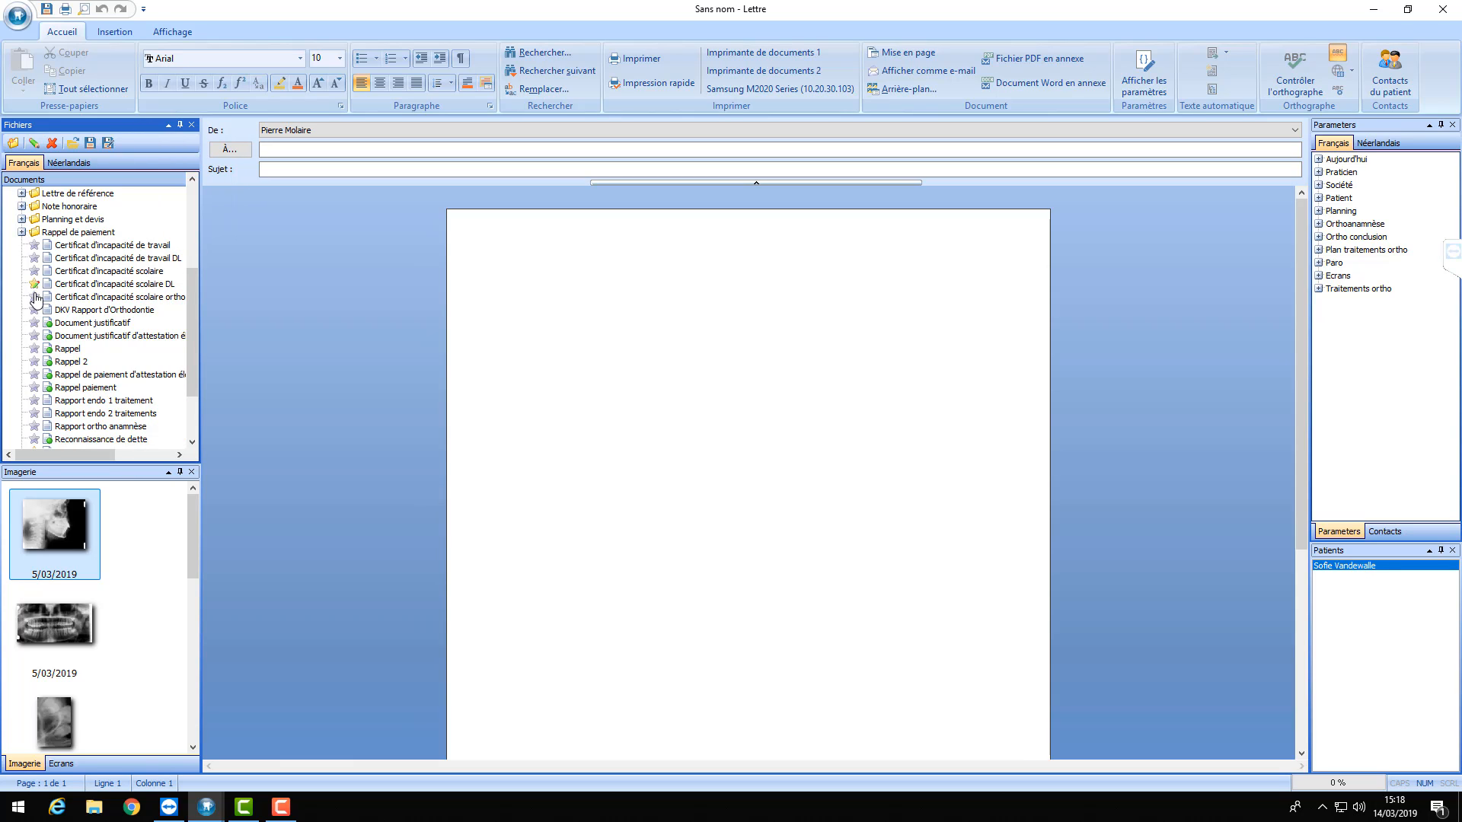
left_click(34, 285)
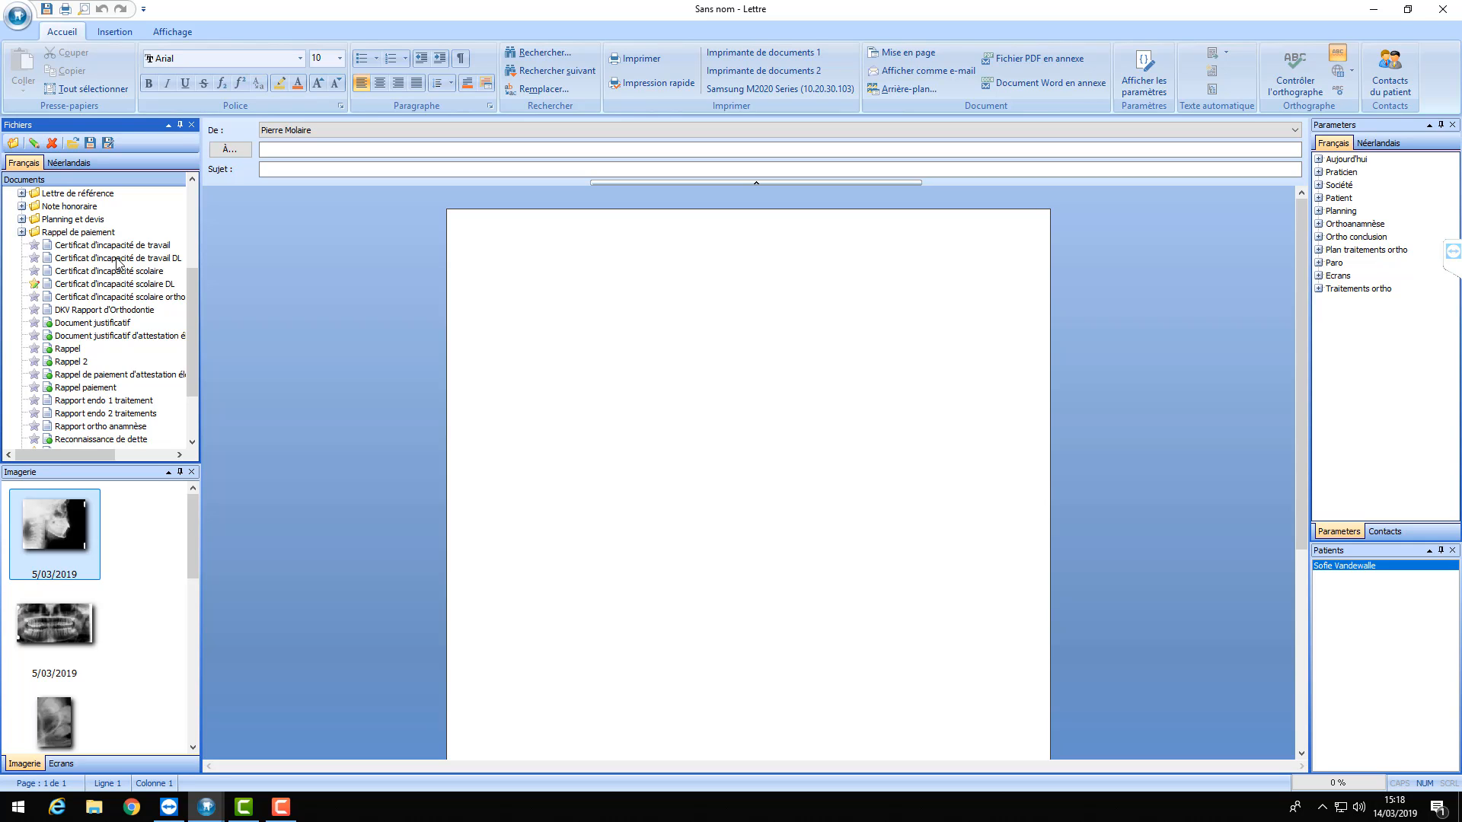
left_click(33, 271)
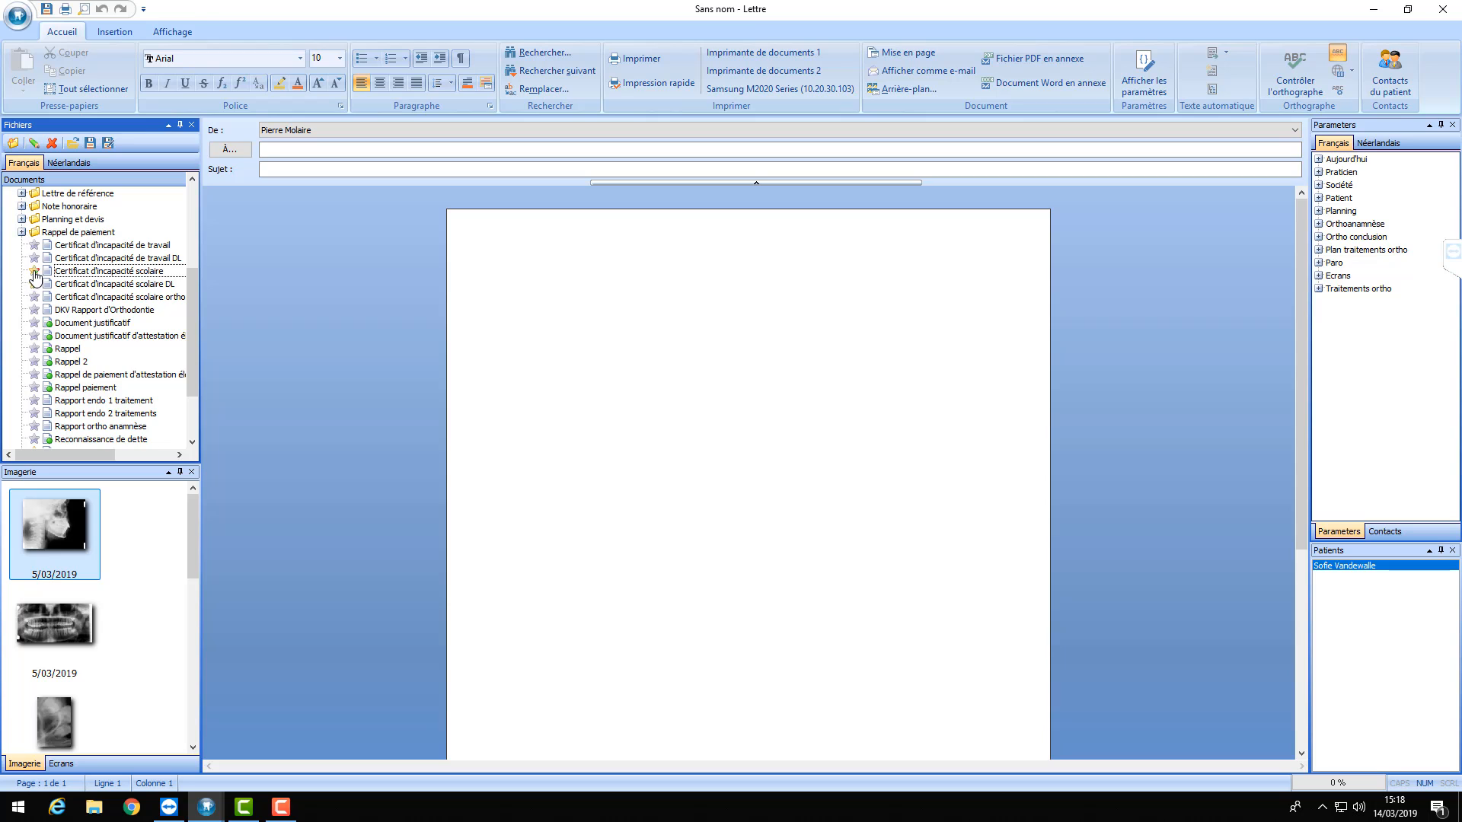
double_click(150, 276)
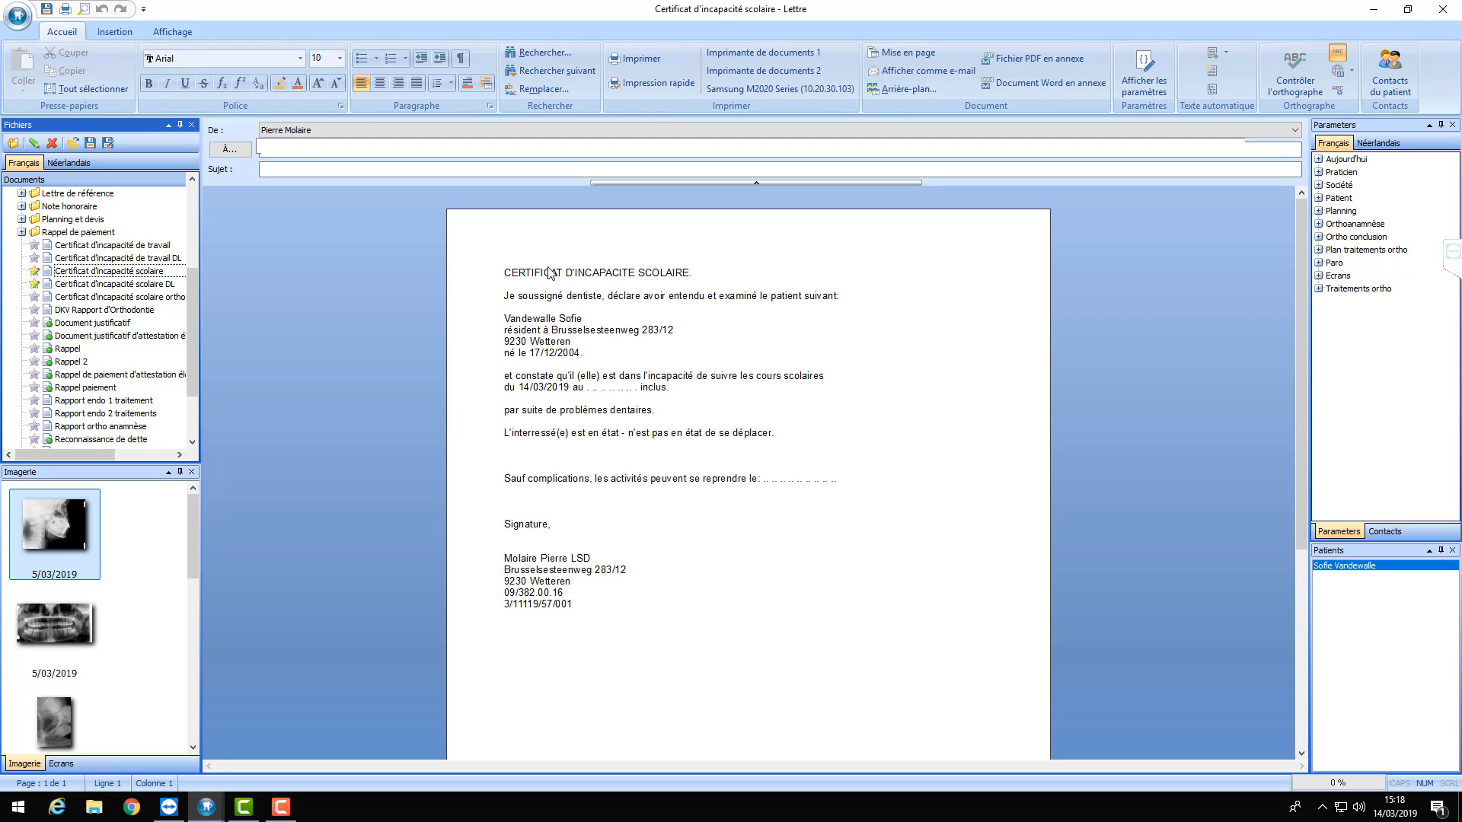
- Favourite the work incapacity certificate, browse the Dutch templates, and close the letter without saving
left_click(36, 247)
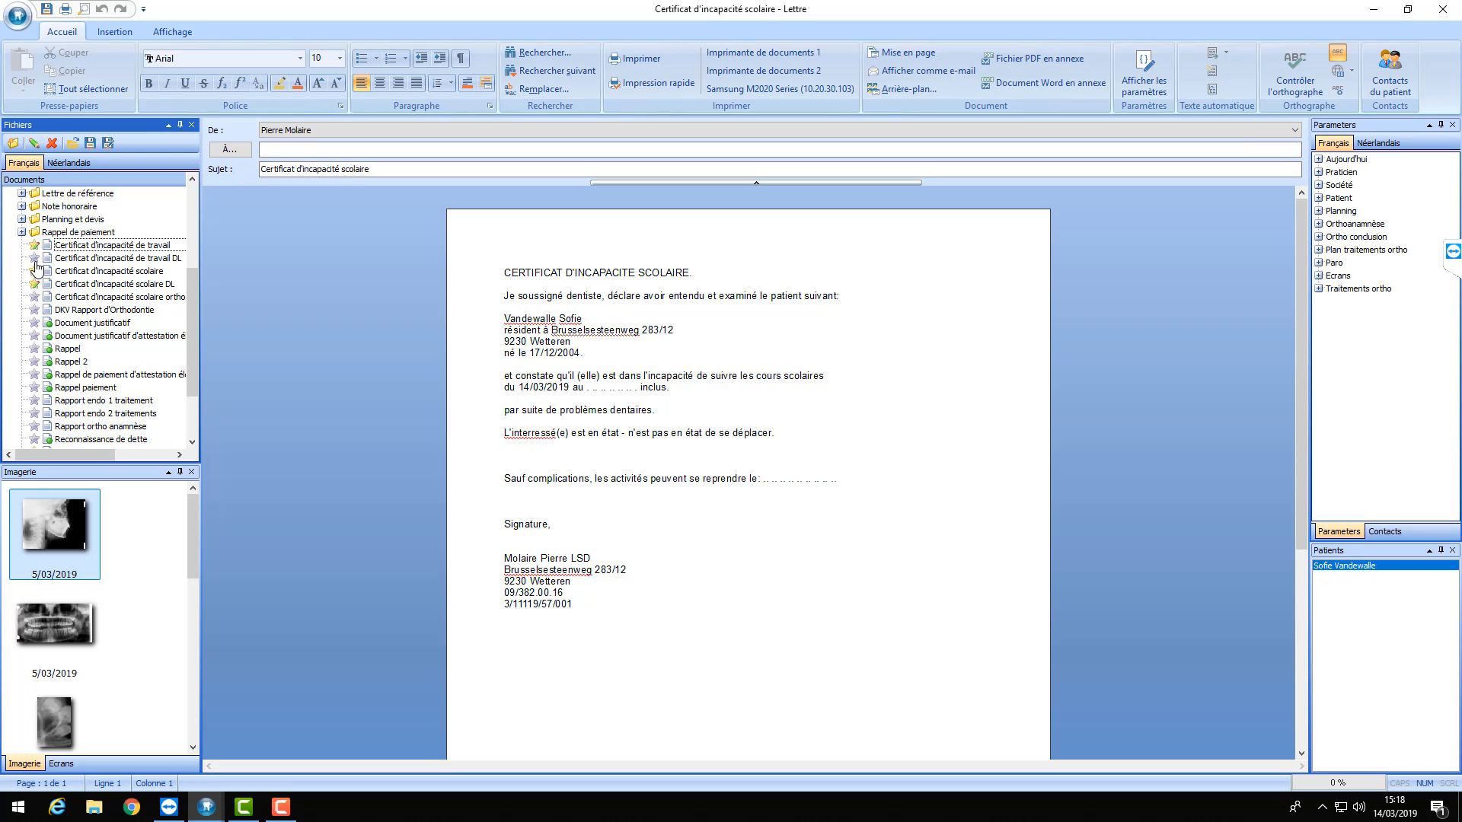
left_click(36, 262)
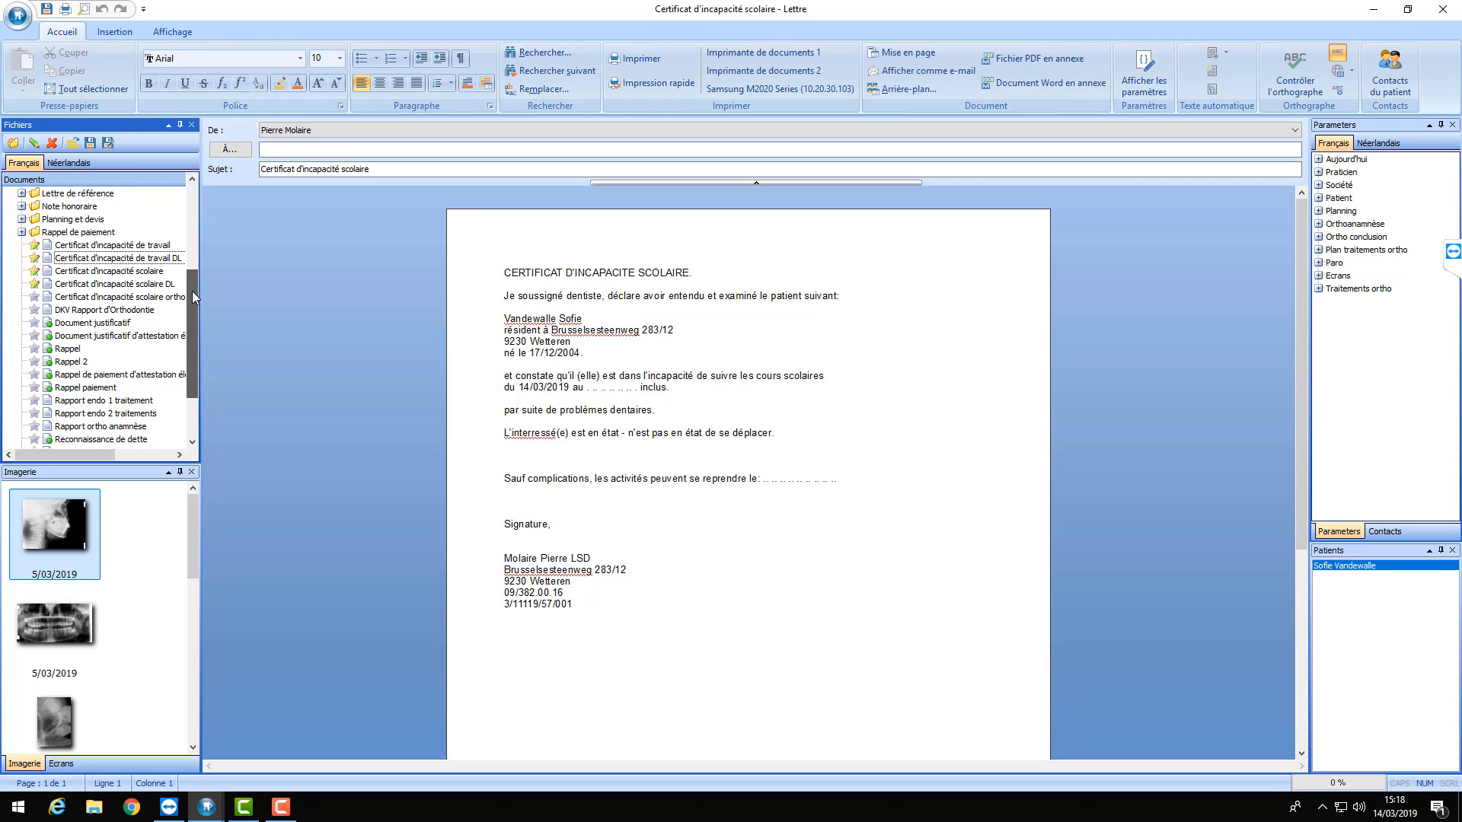
left_click_drag(192, 291, 190, 234)
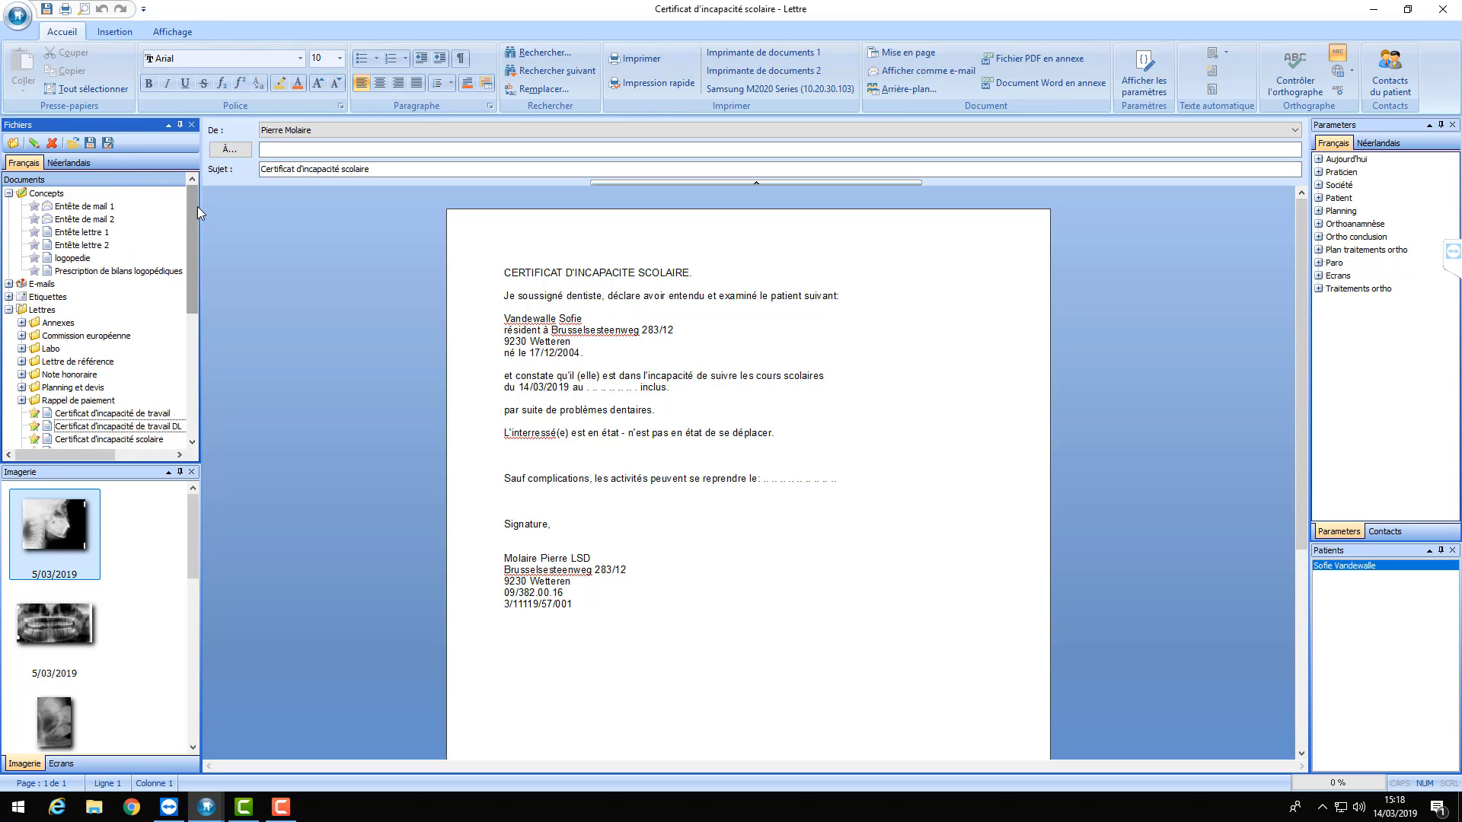
left_click(76, 163)
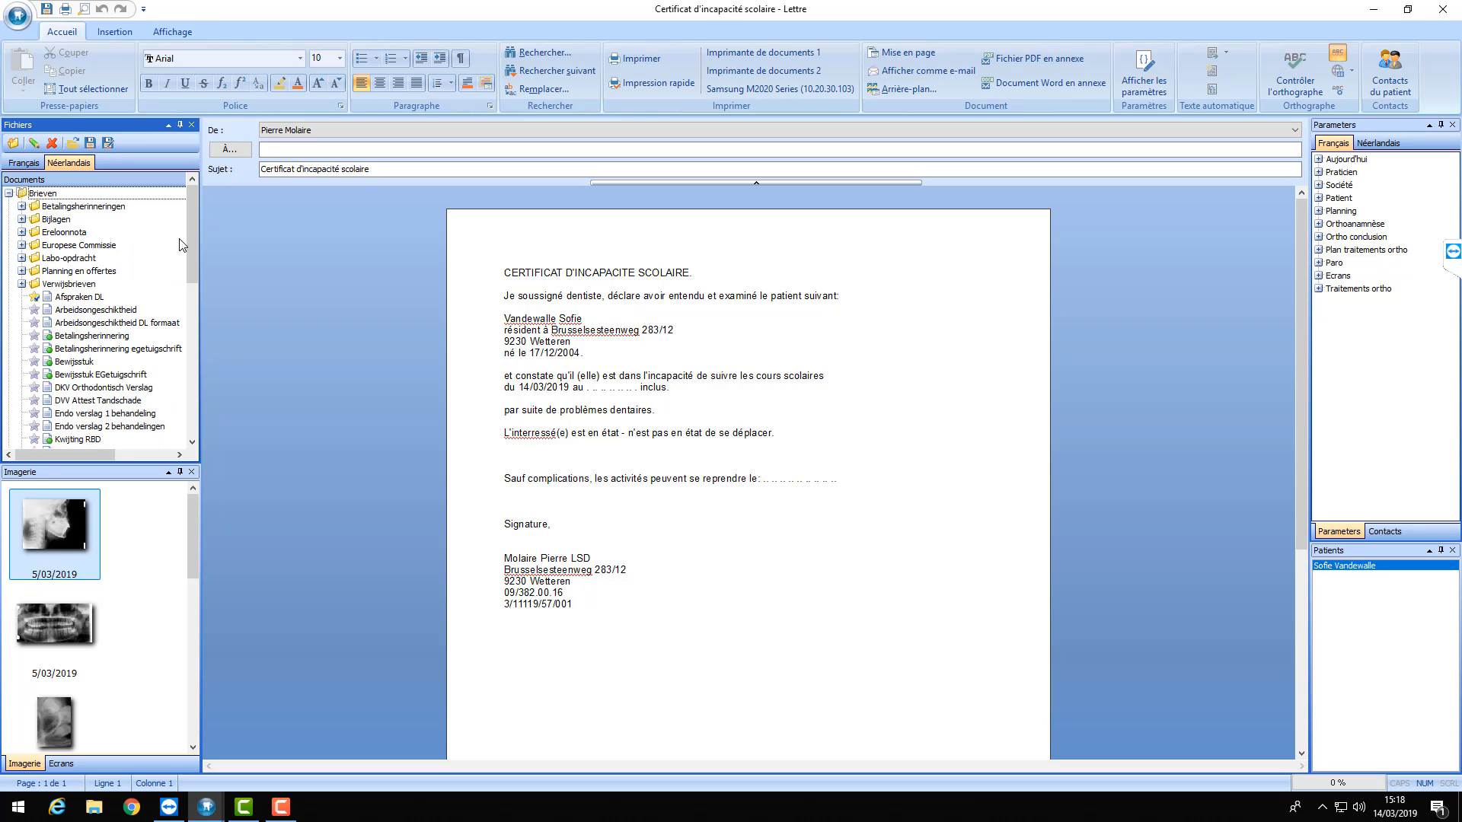
left_click_drag(193, 240, 193, 344)
left_click(36, 272)
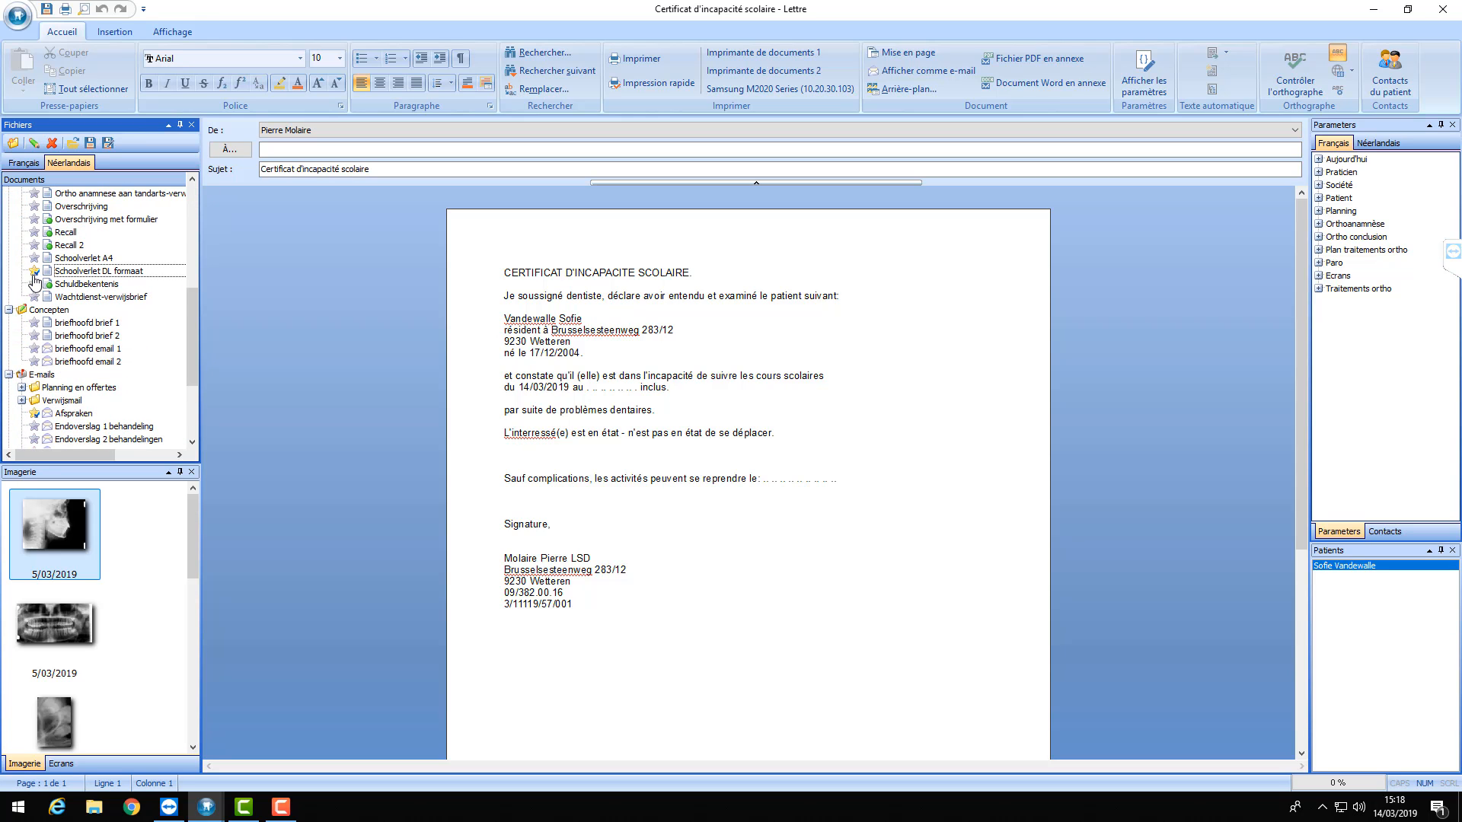
scroll(36, 275, "down", 3)
left_click(35, 297)
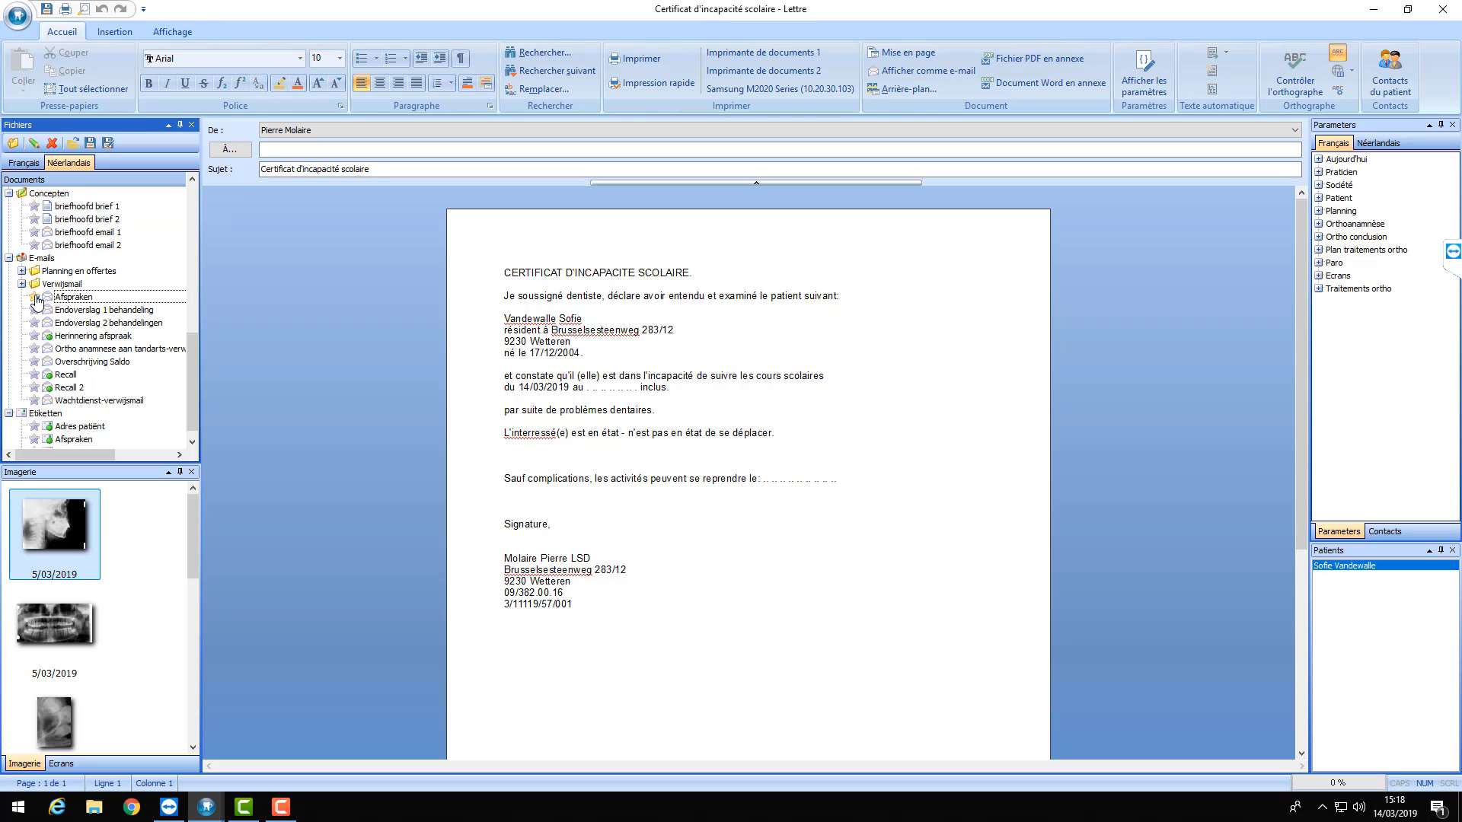
scroll(38, 293, "up", 7)
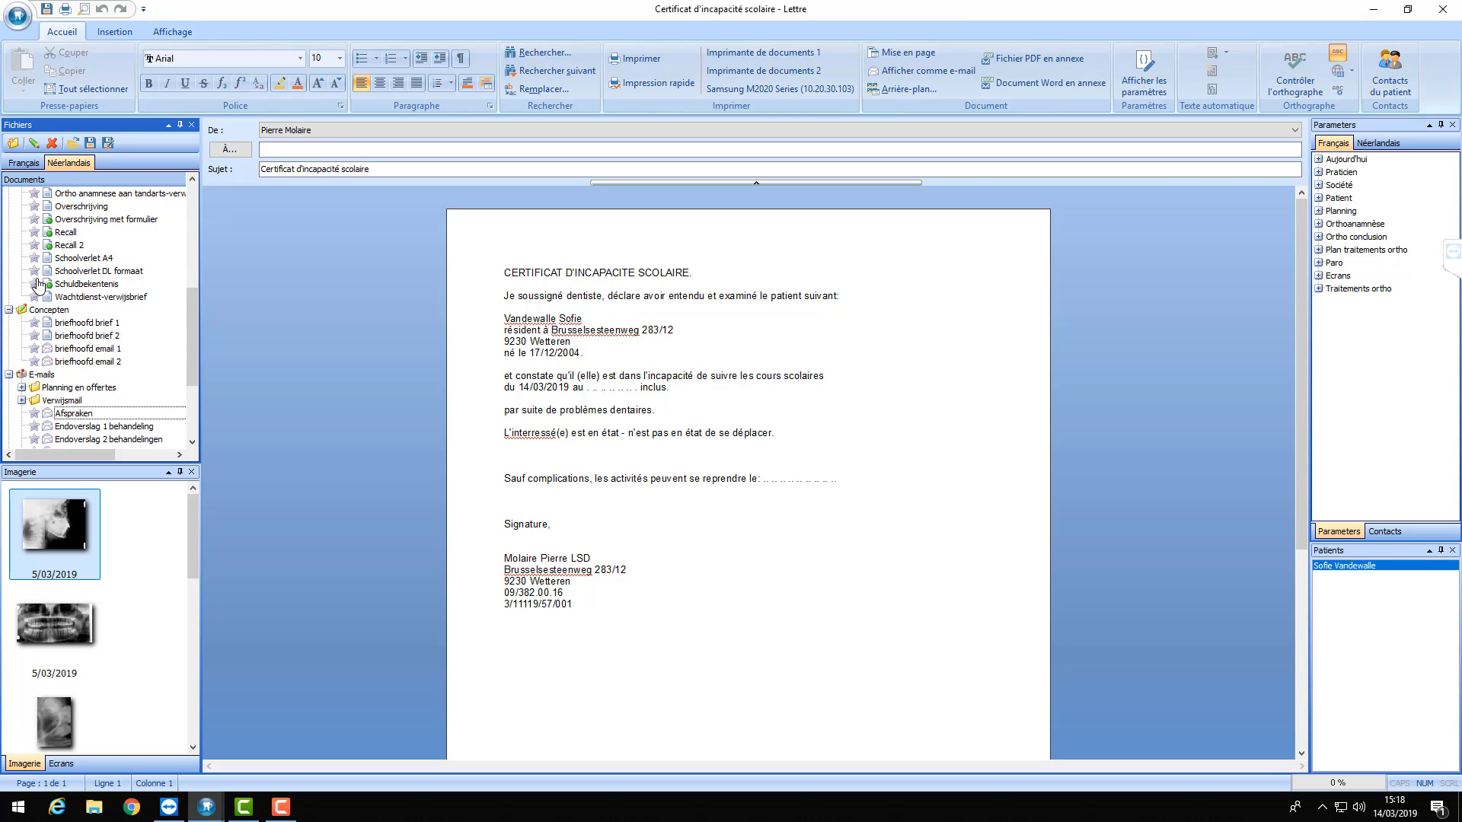
scroll(38, 284, "up", 4)
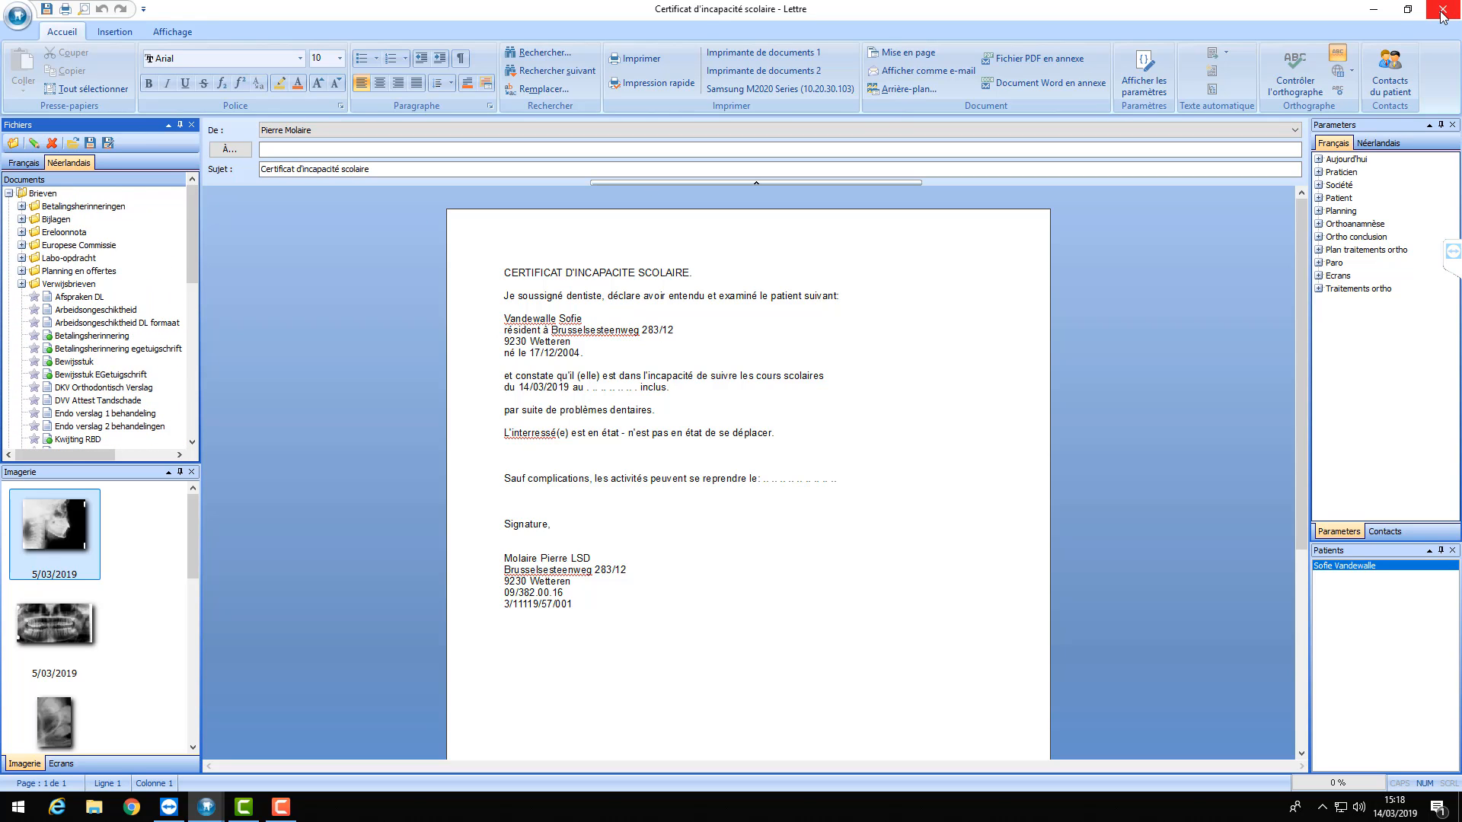
key("alt+F4")
left_click(775, 456)
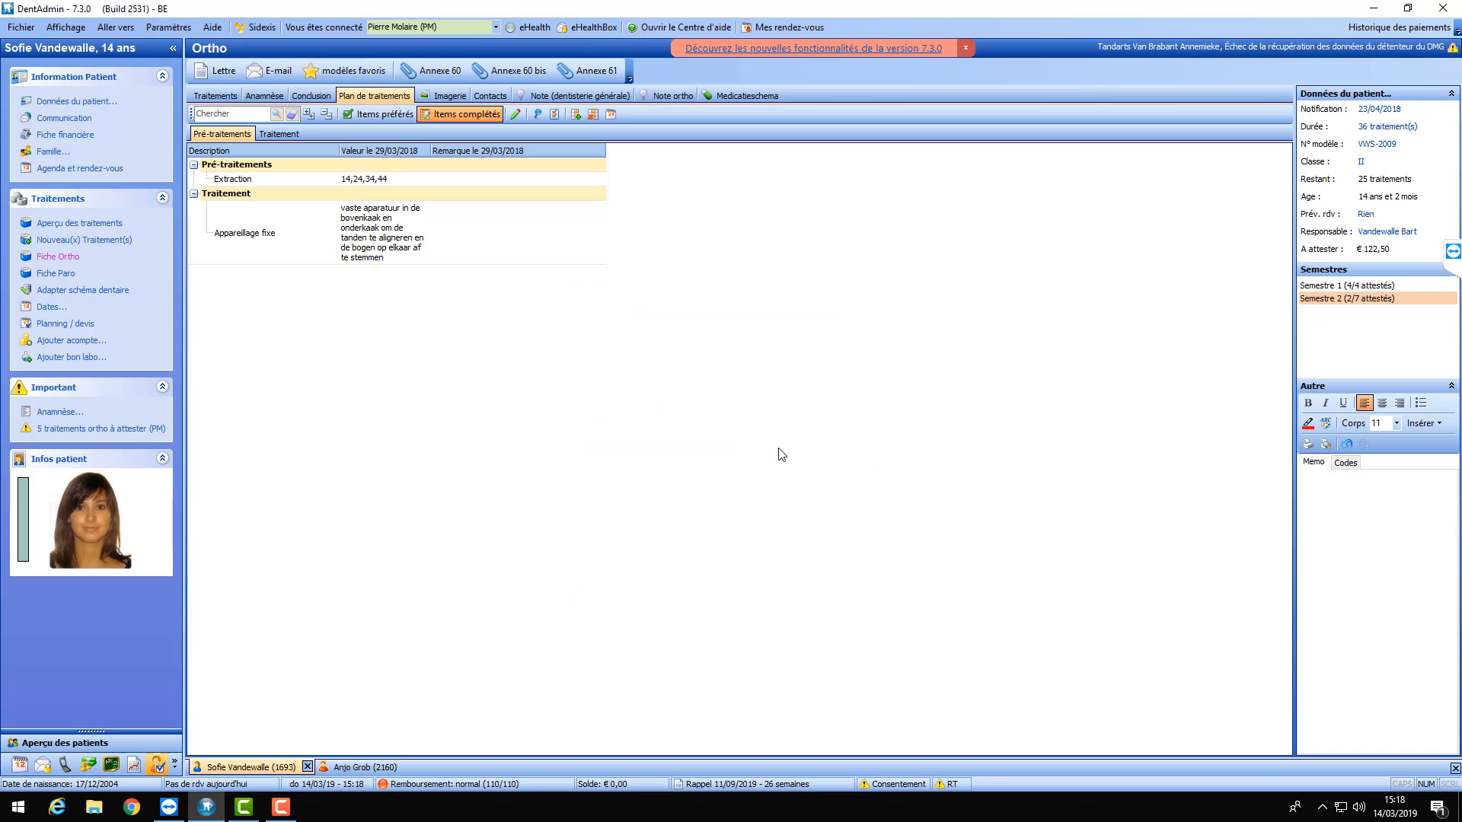
- Open the 'Certificat d'incapacité de travail' letter from favourites and inspect its end-date placeholder
left_click(350, 73)
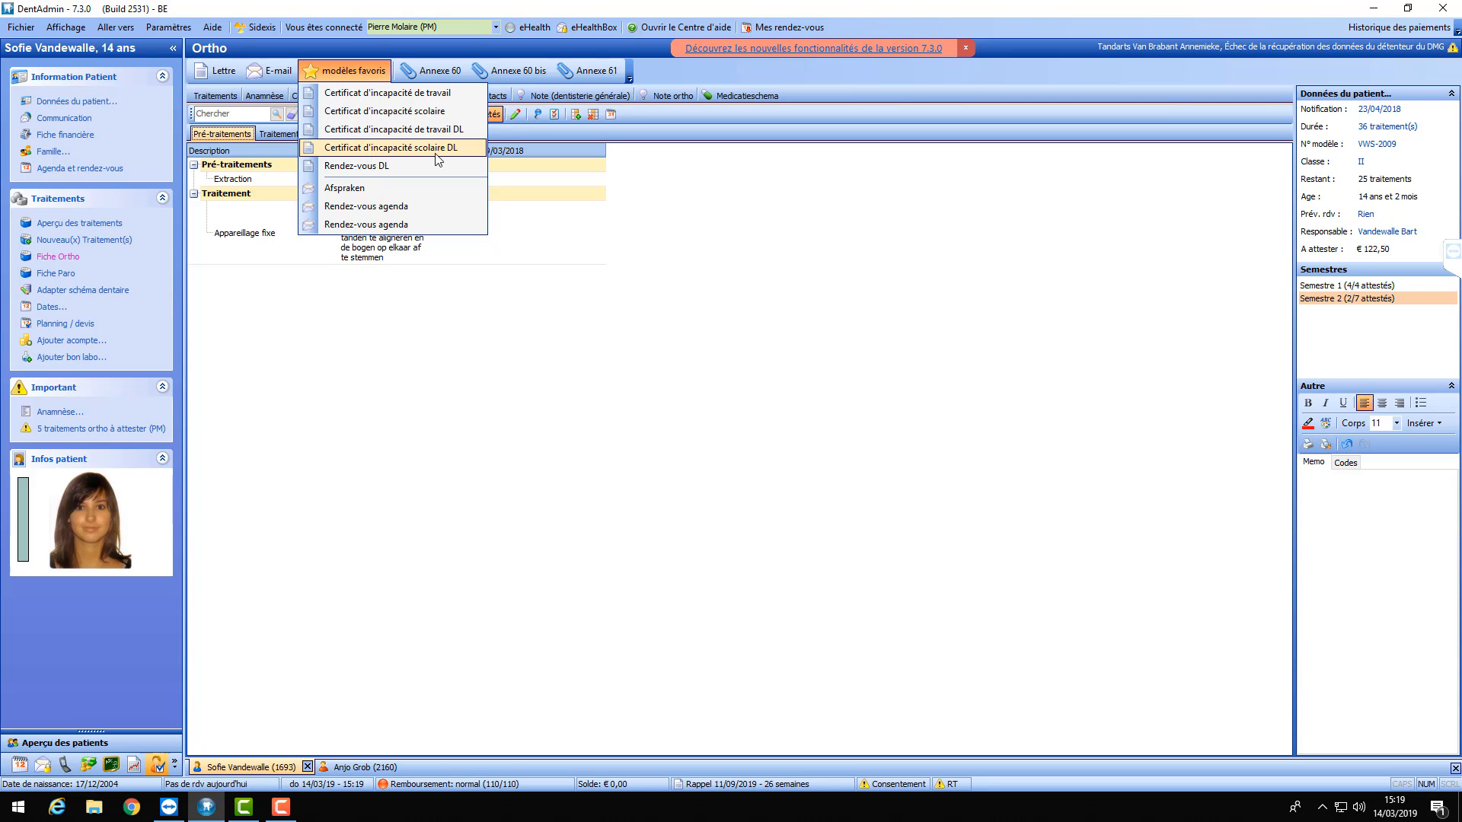
left_click(430, 97)
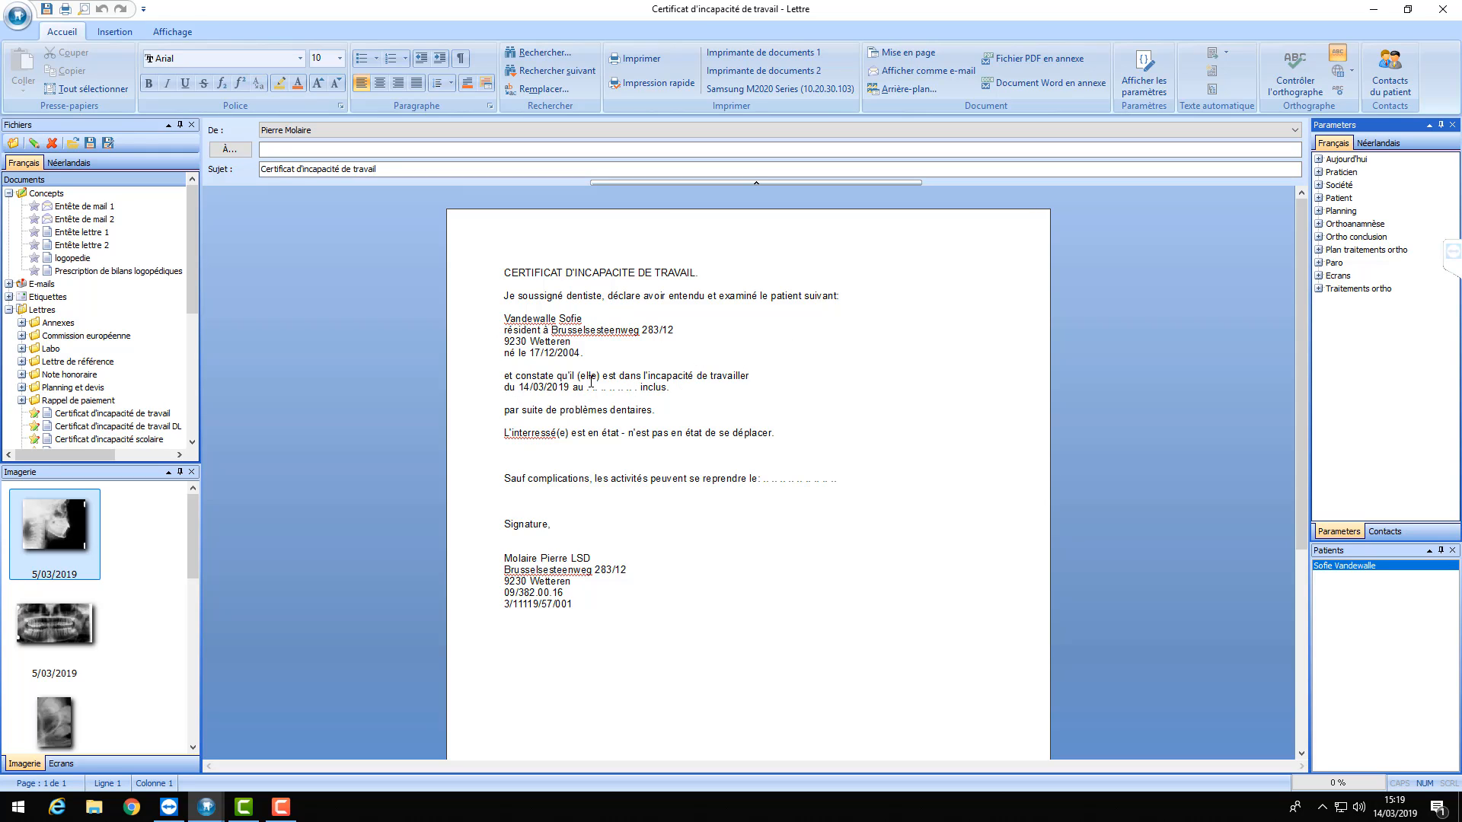
left_click_drag(587, 389, 641, 389)
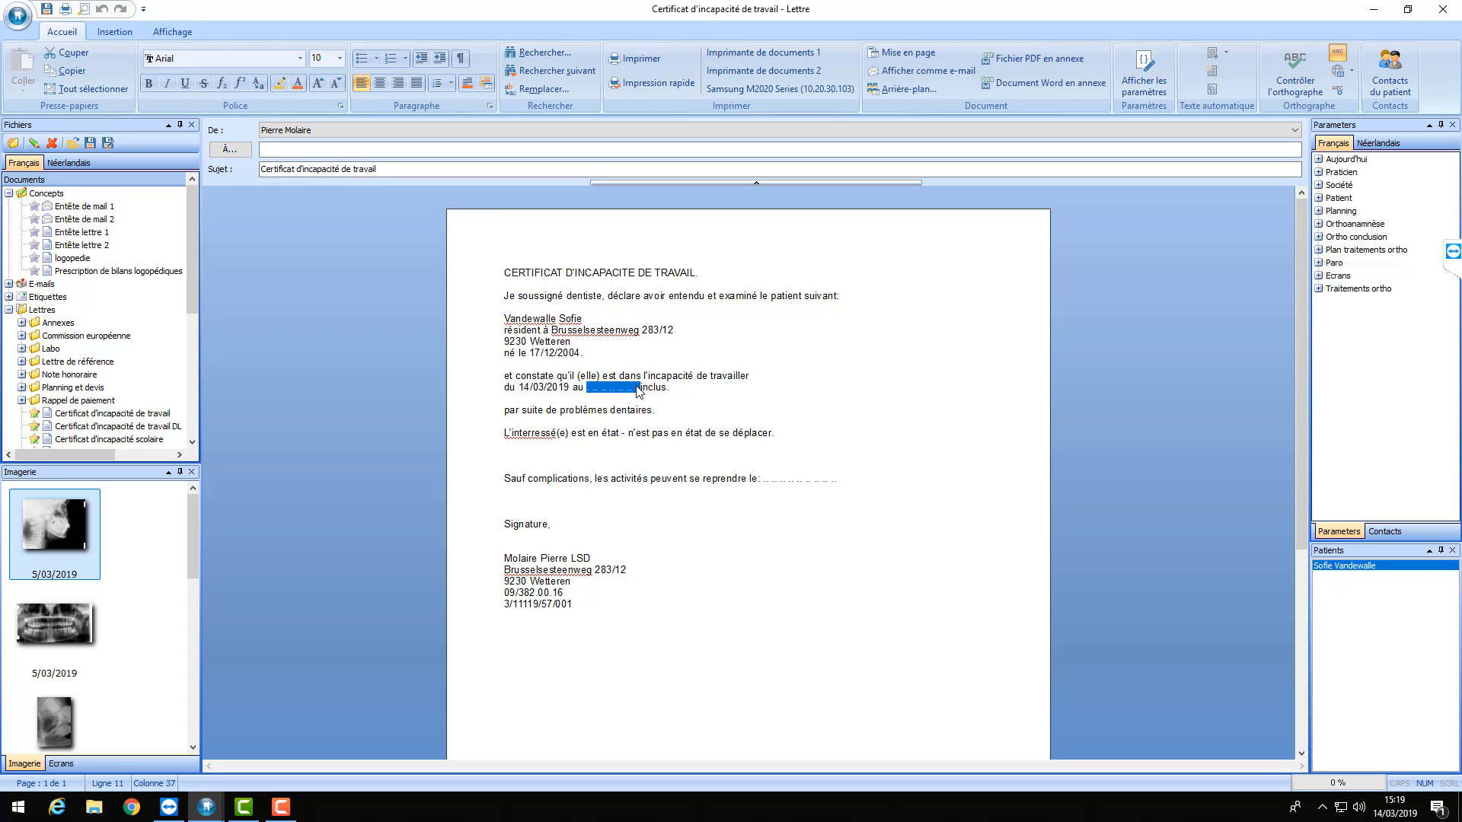
left_click(712, 533)
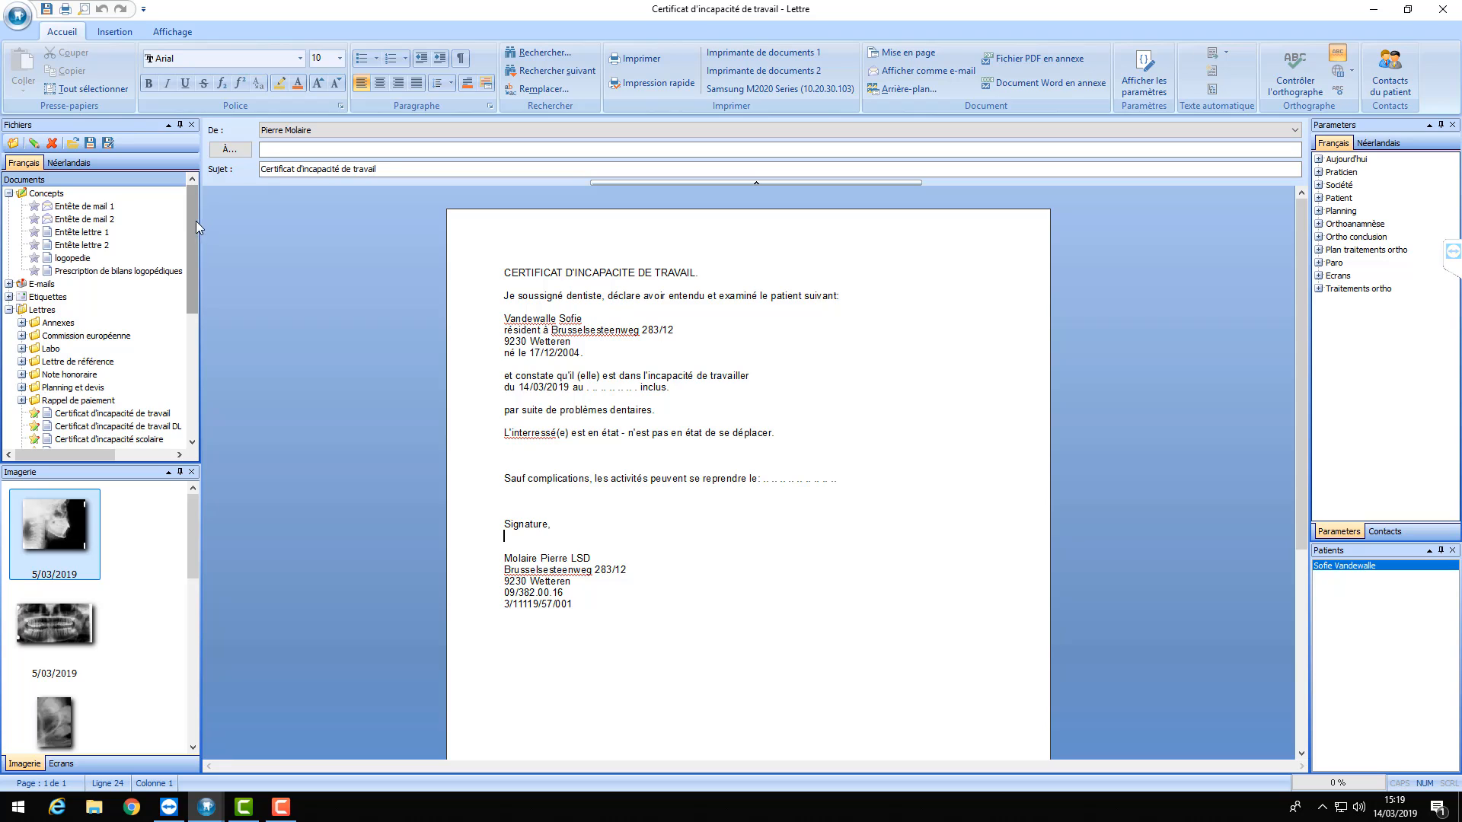
- Mark 'Certificat d'incapacité de travail' as a favourite template and close the letter
left_click_drag(193, 220, 190, 283)
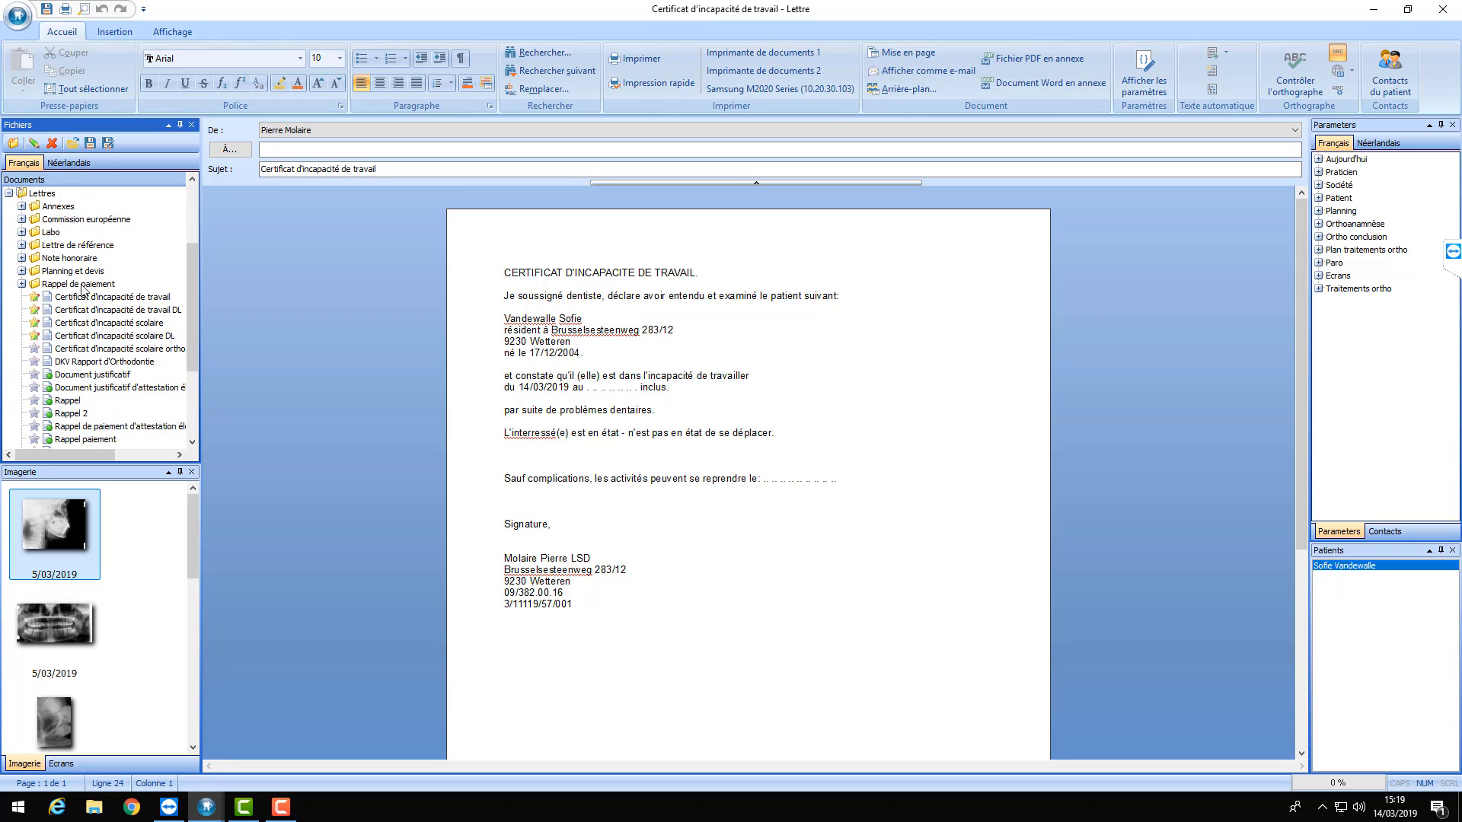
left_click(36, 302)
left_click(48, 311)
left_click(33, 297)
left_click_drag(195, 264, 194, 207)
left_click(1442, 9)
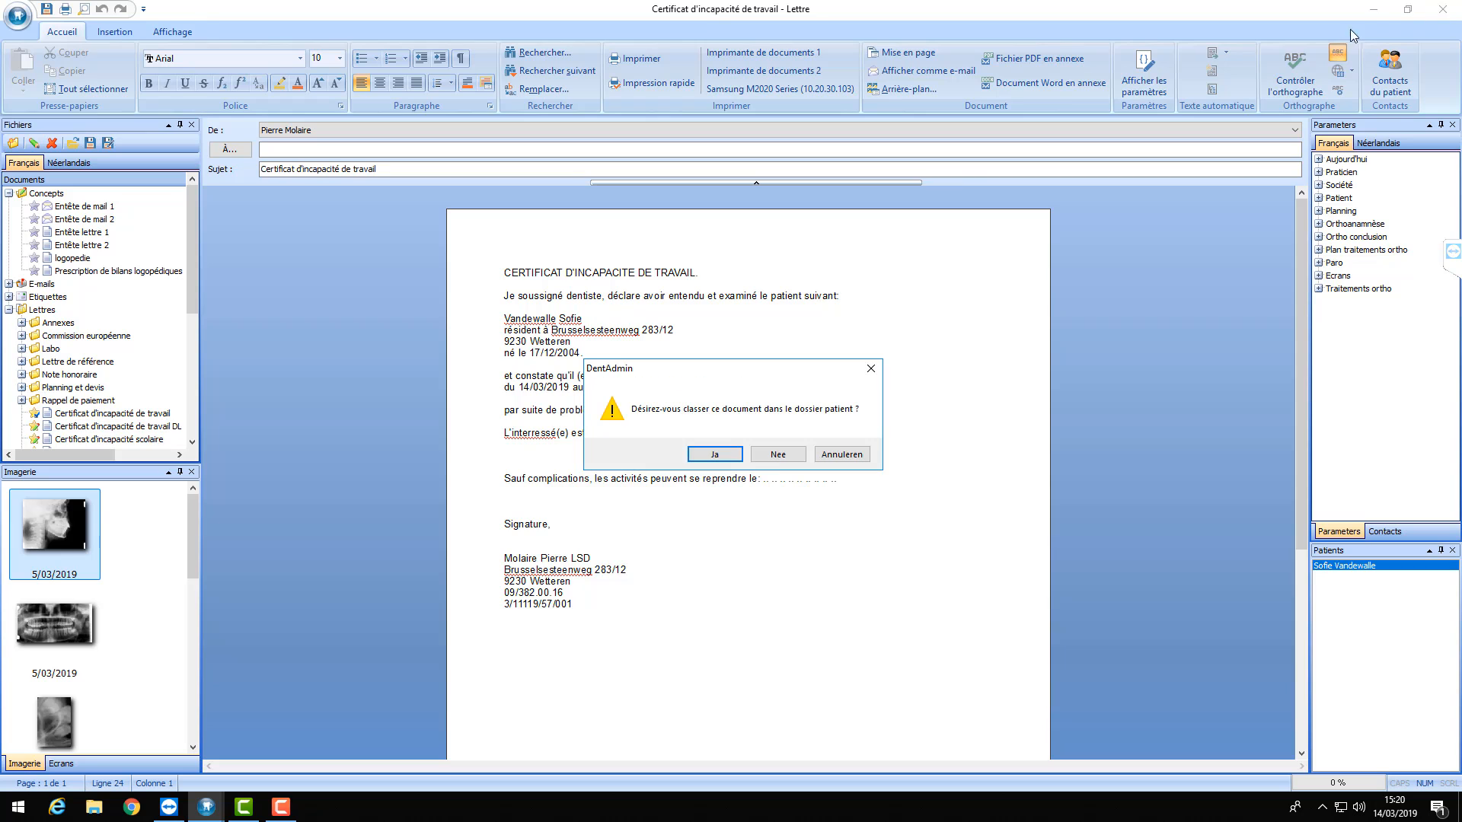
- Decline filing, review the Orthodontie tab in patient data, save and close, then switch to the second patient
left_click(777, 455)
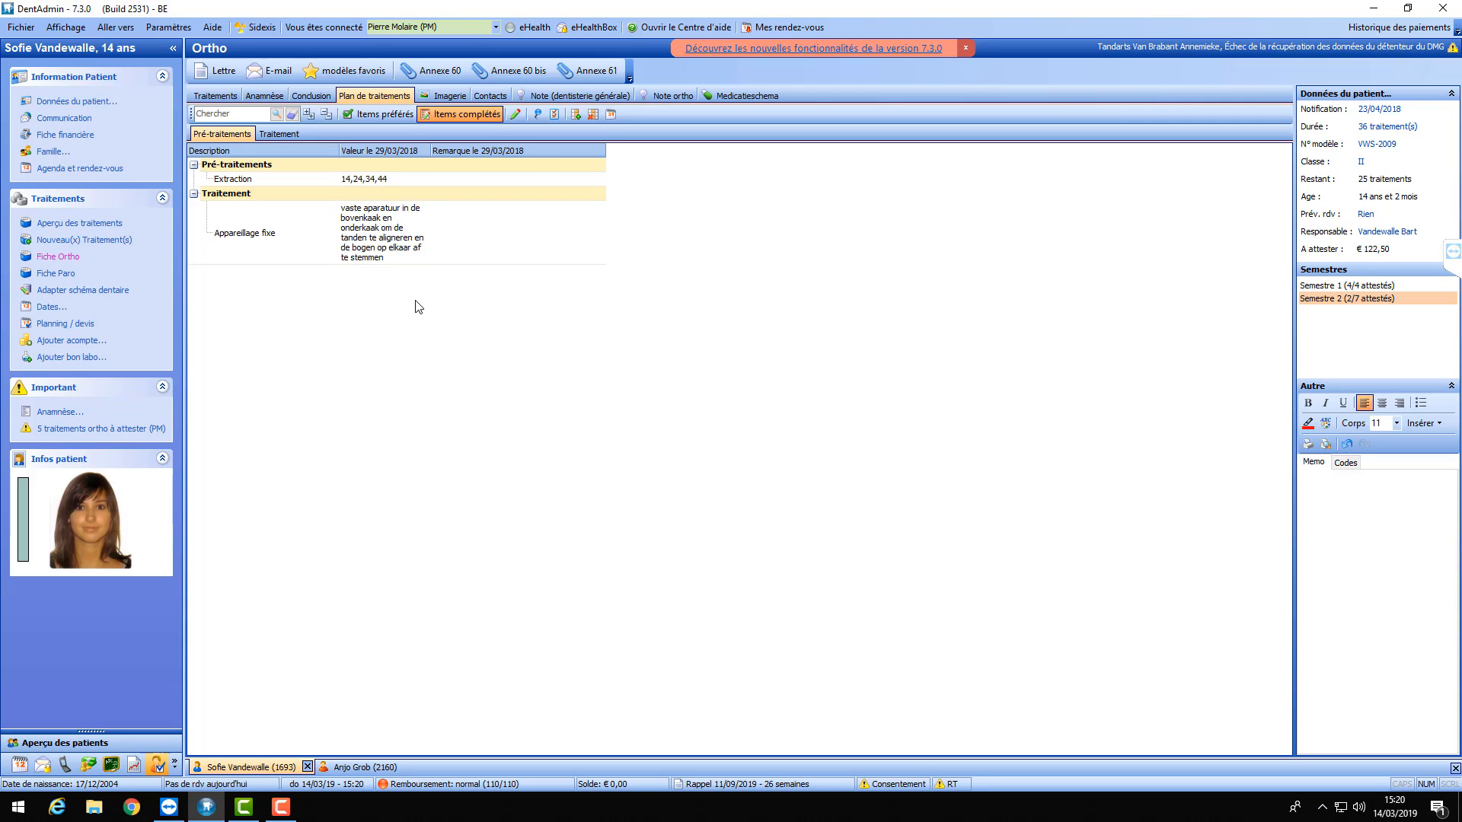
left_click(97, 102)
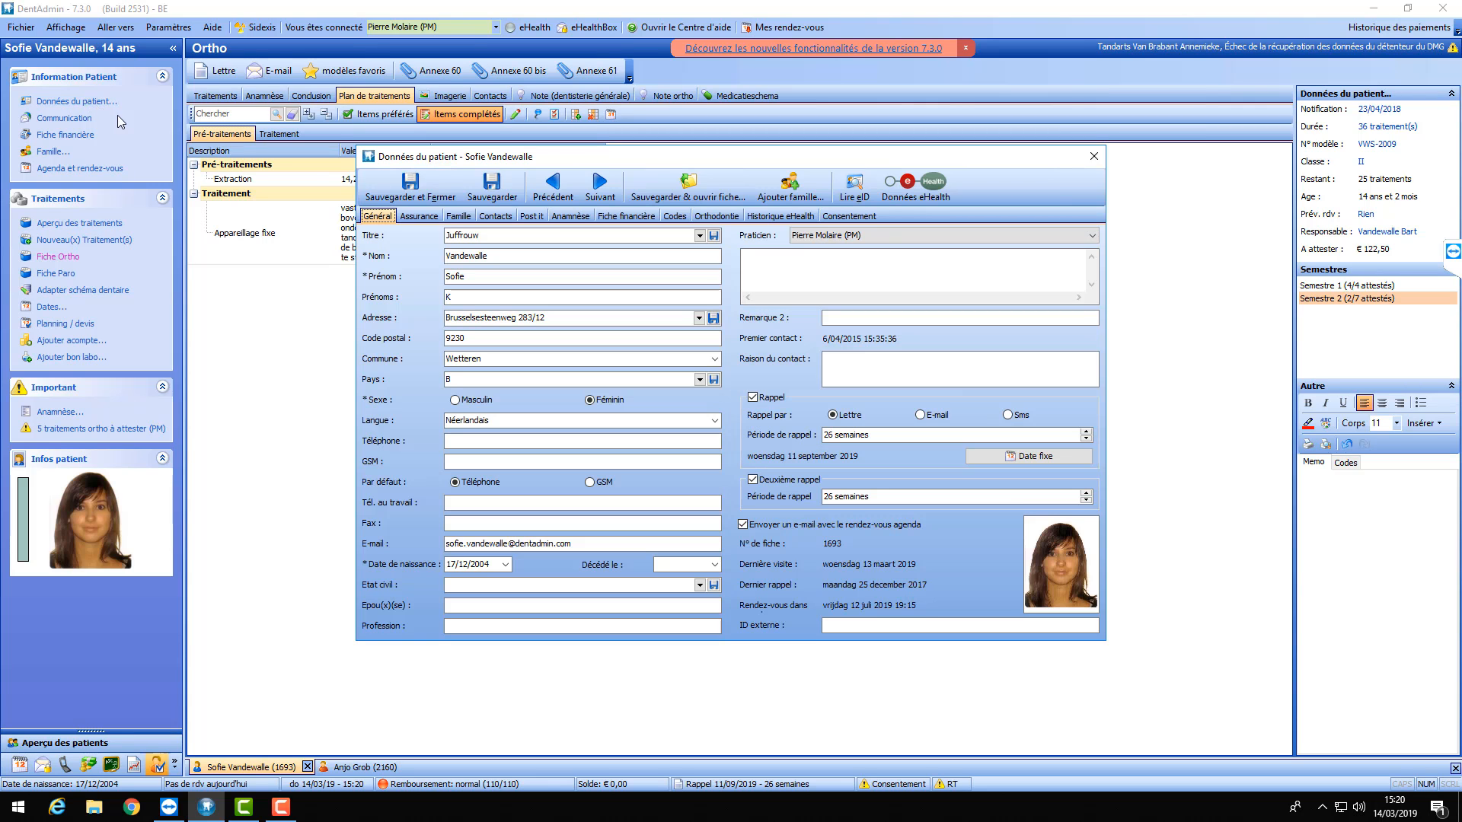
left_click(718, 217)
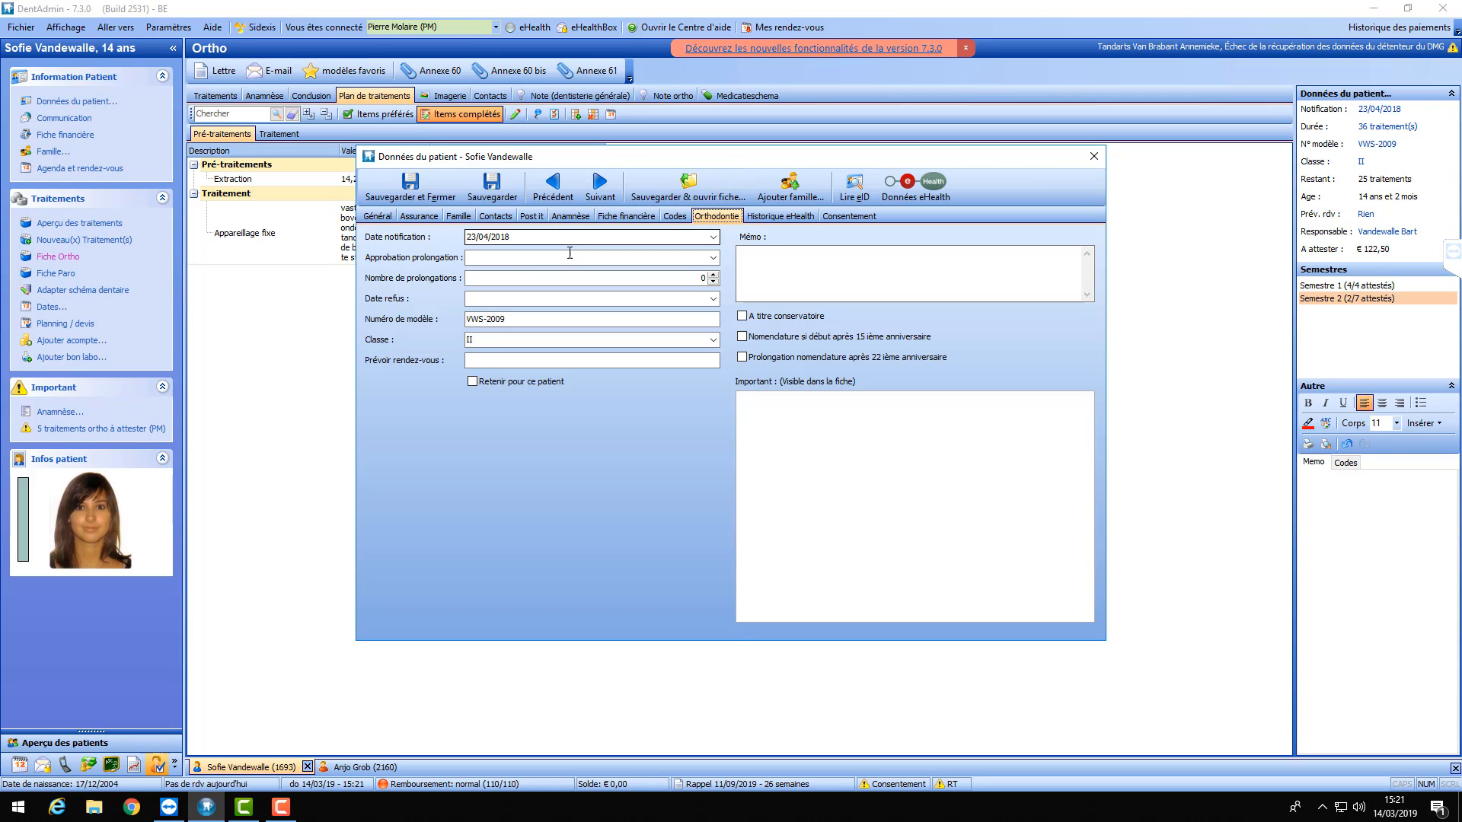
left_click(421, 190)
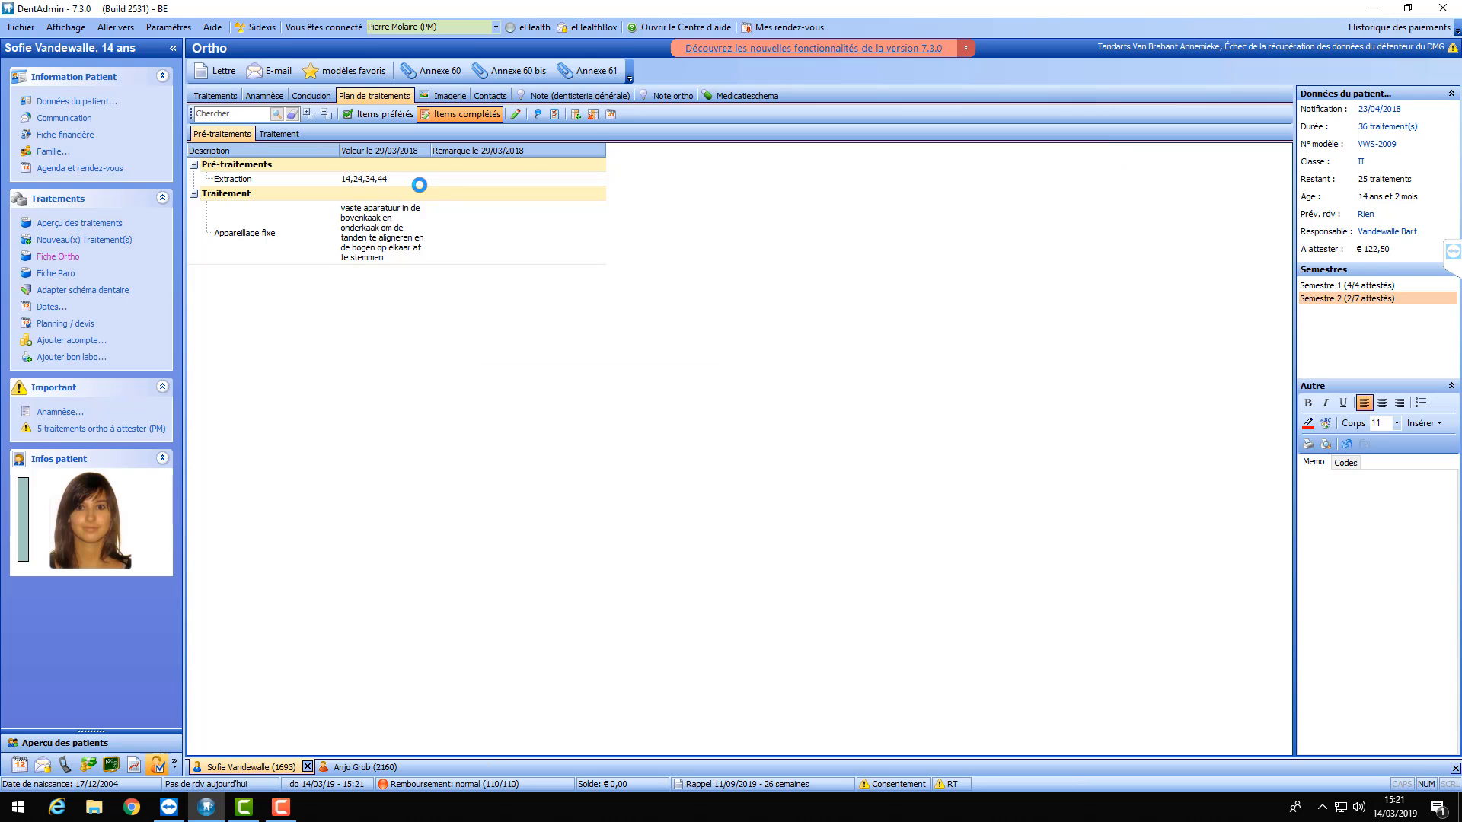
left_click(355, 766)
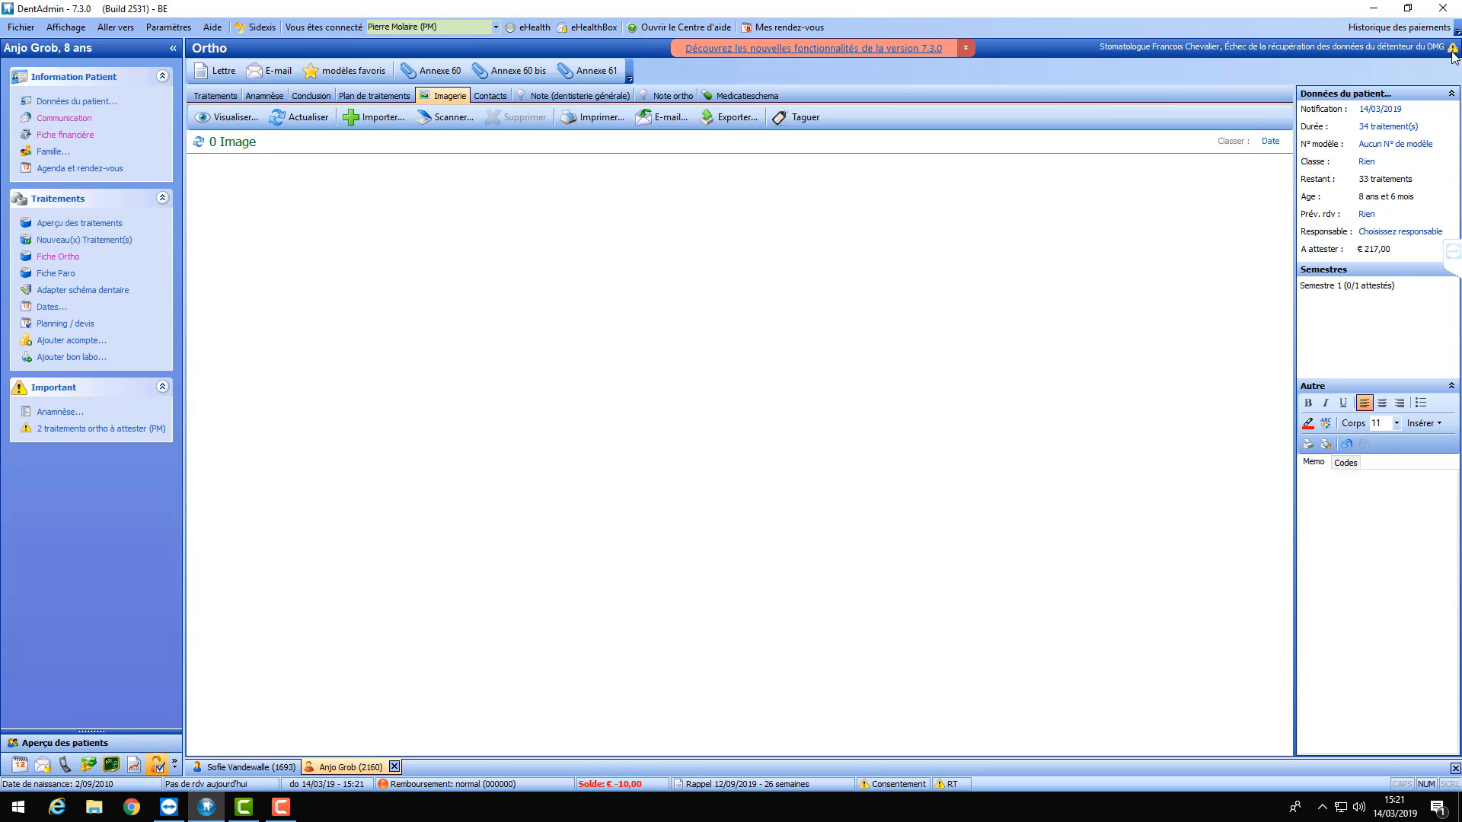
- Send the chat message 'plus' from the TeamViewer session panel
left_click(1452, 251)
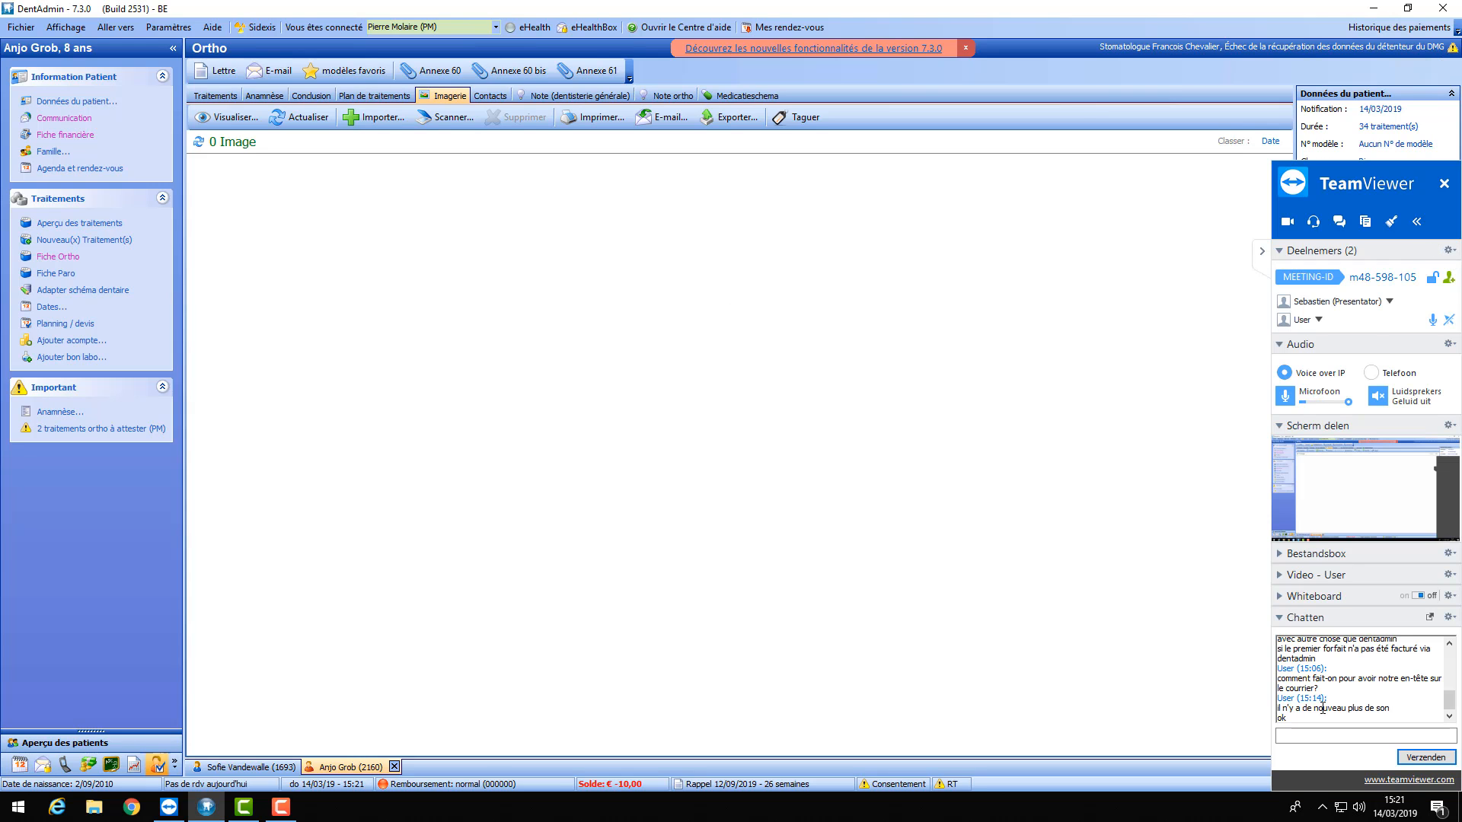
left_click(1326, 736)
left_click(1326, 735)
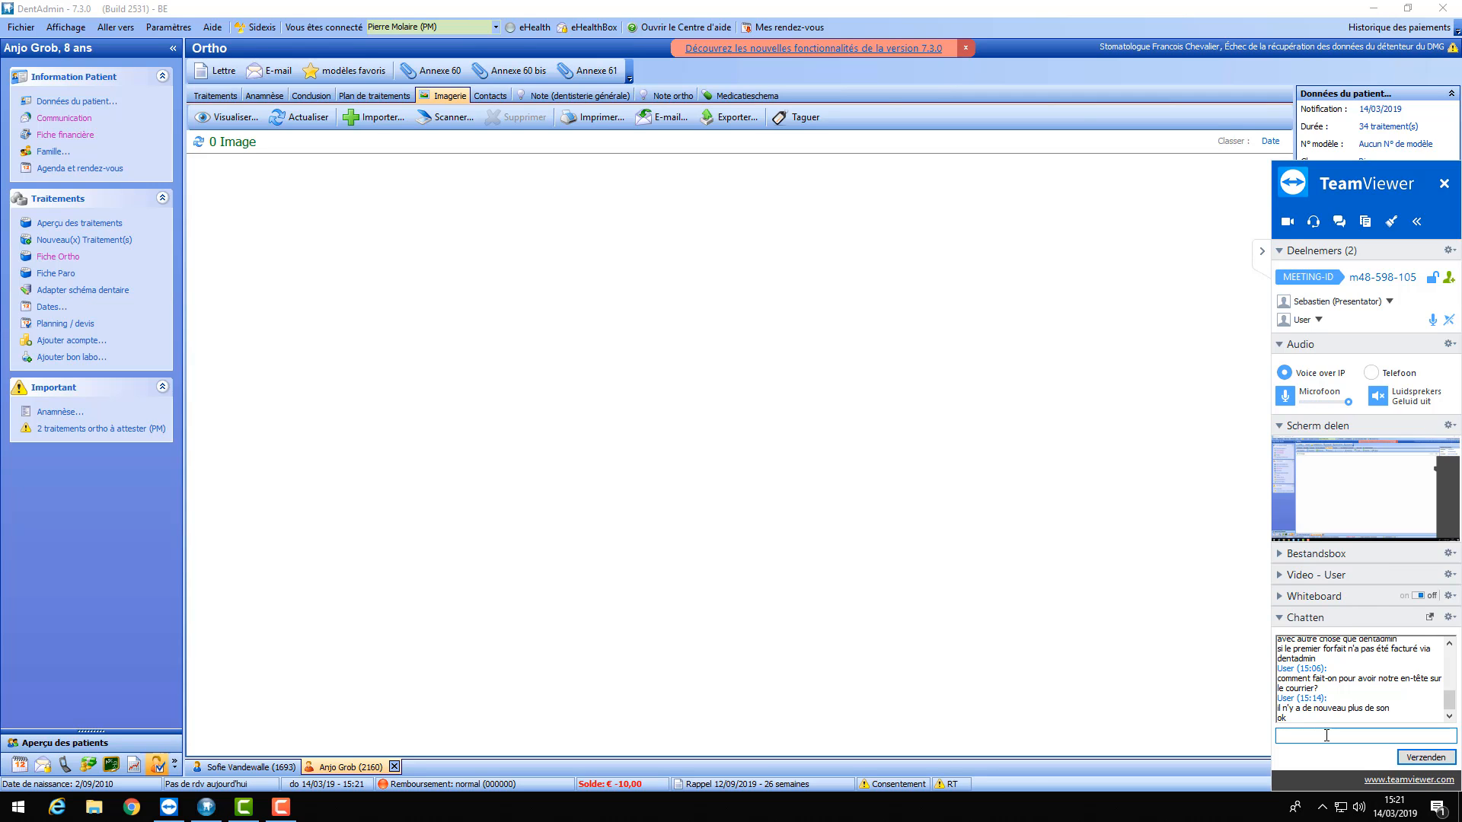
type("plus")
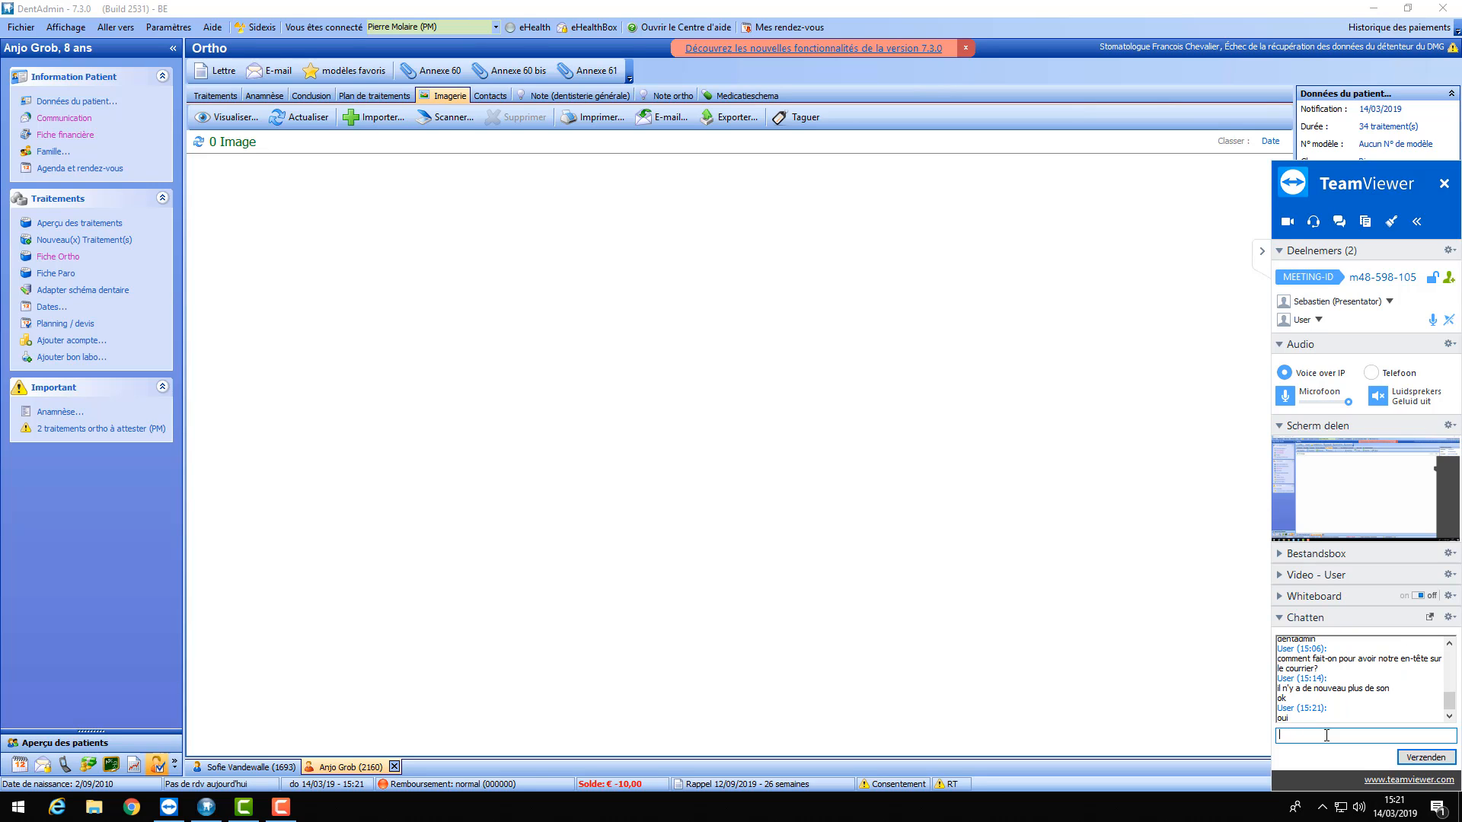
key("Return")
- Return to the first patient, filter the agenda to future appointments only, then close the search results
left_click(1262, 251)
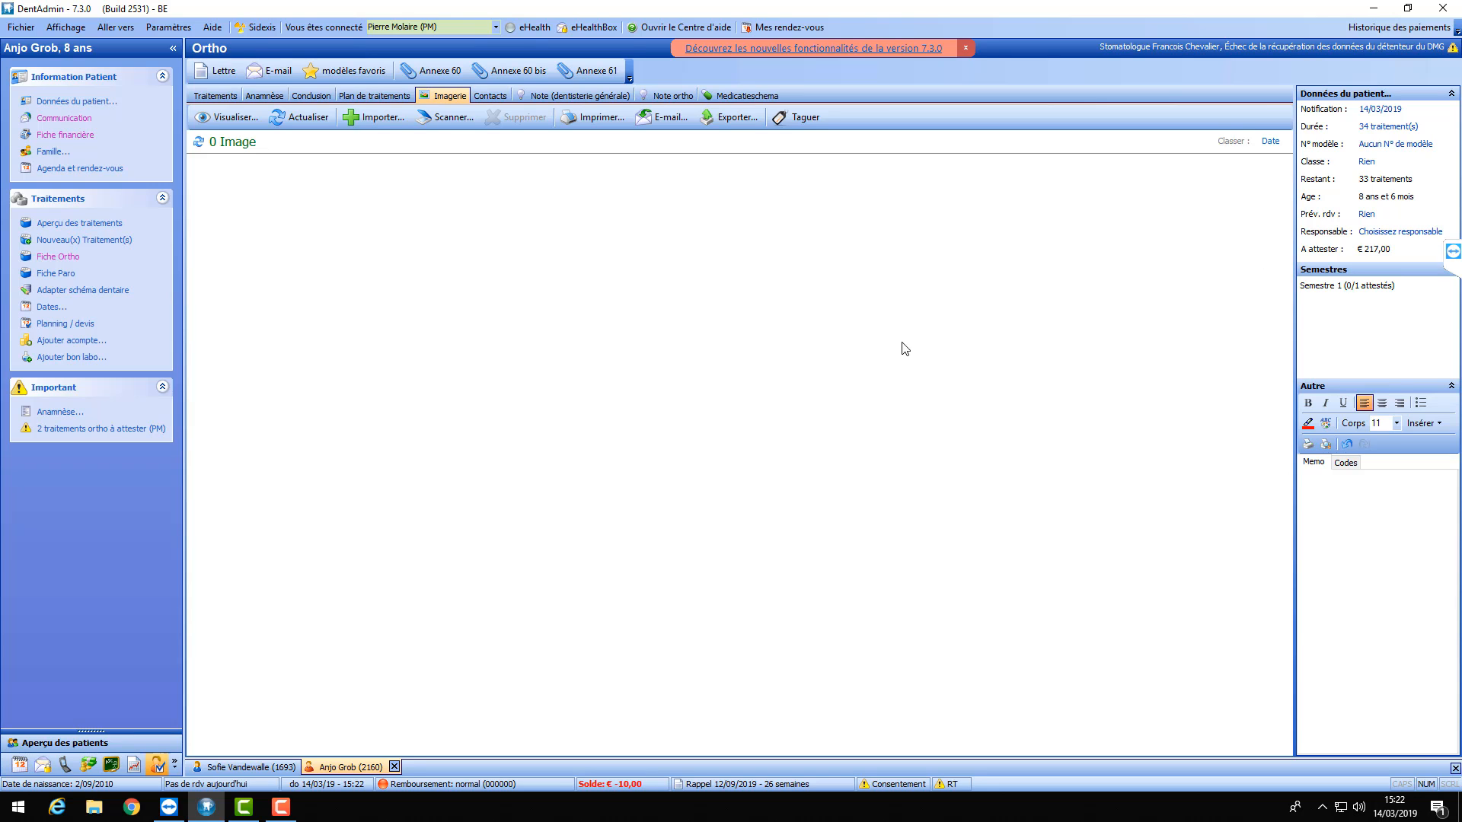
left_click(228, 767)
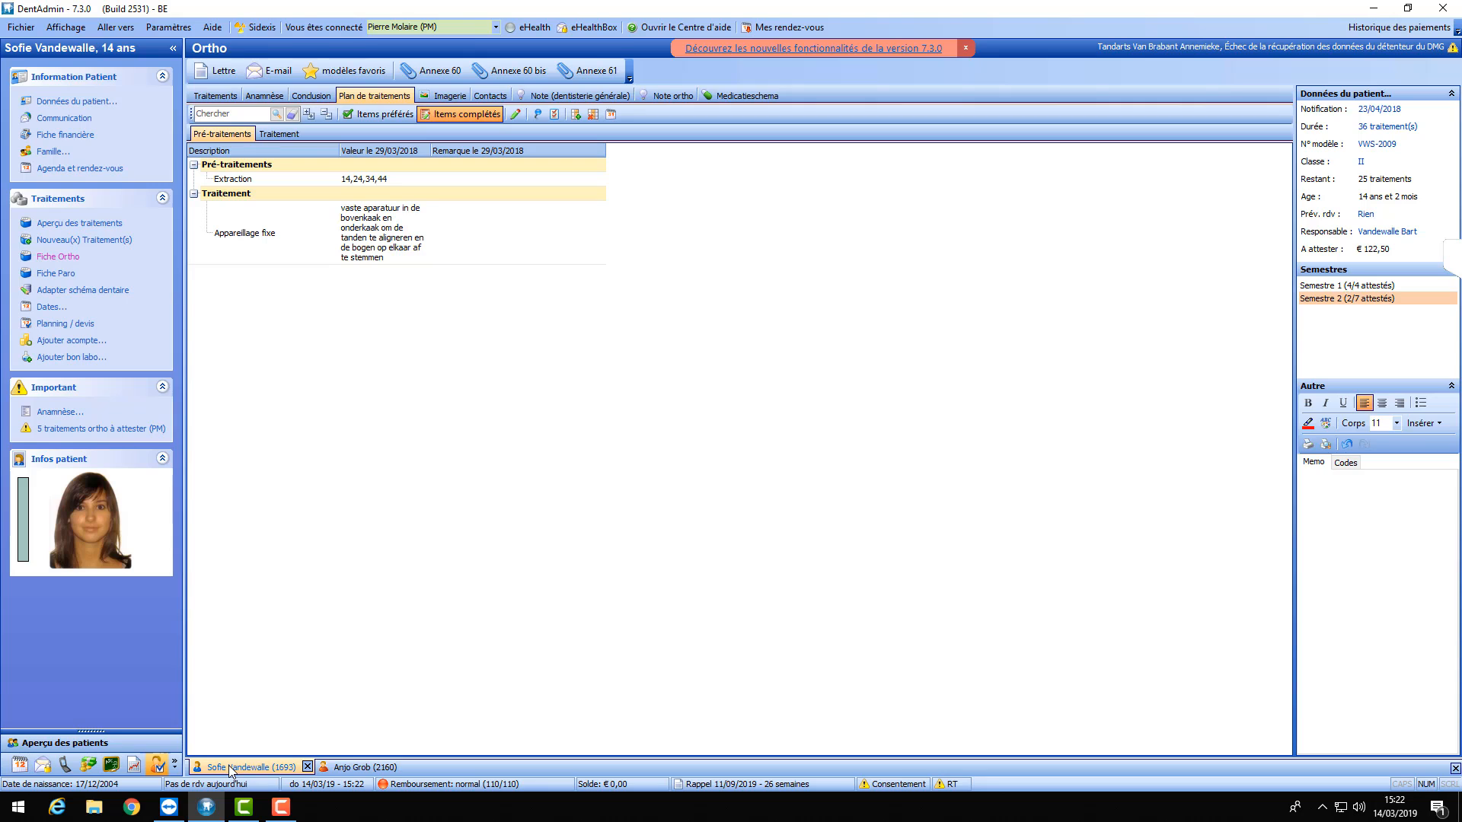
left_click(371, 769)
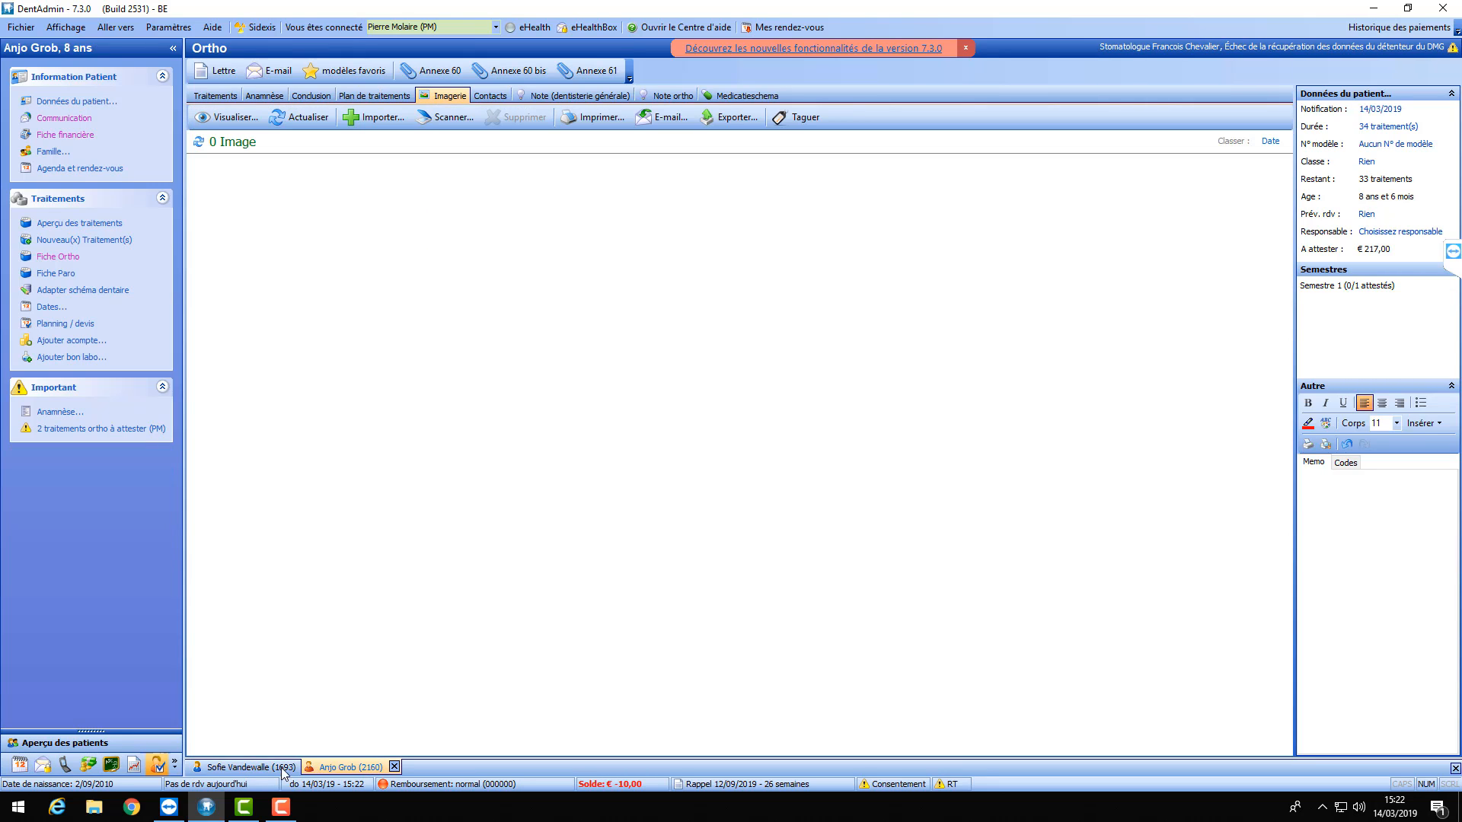
left_click(257, 767)
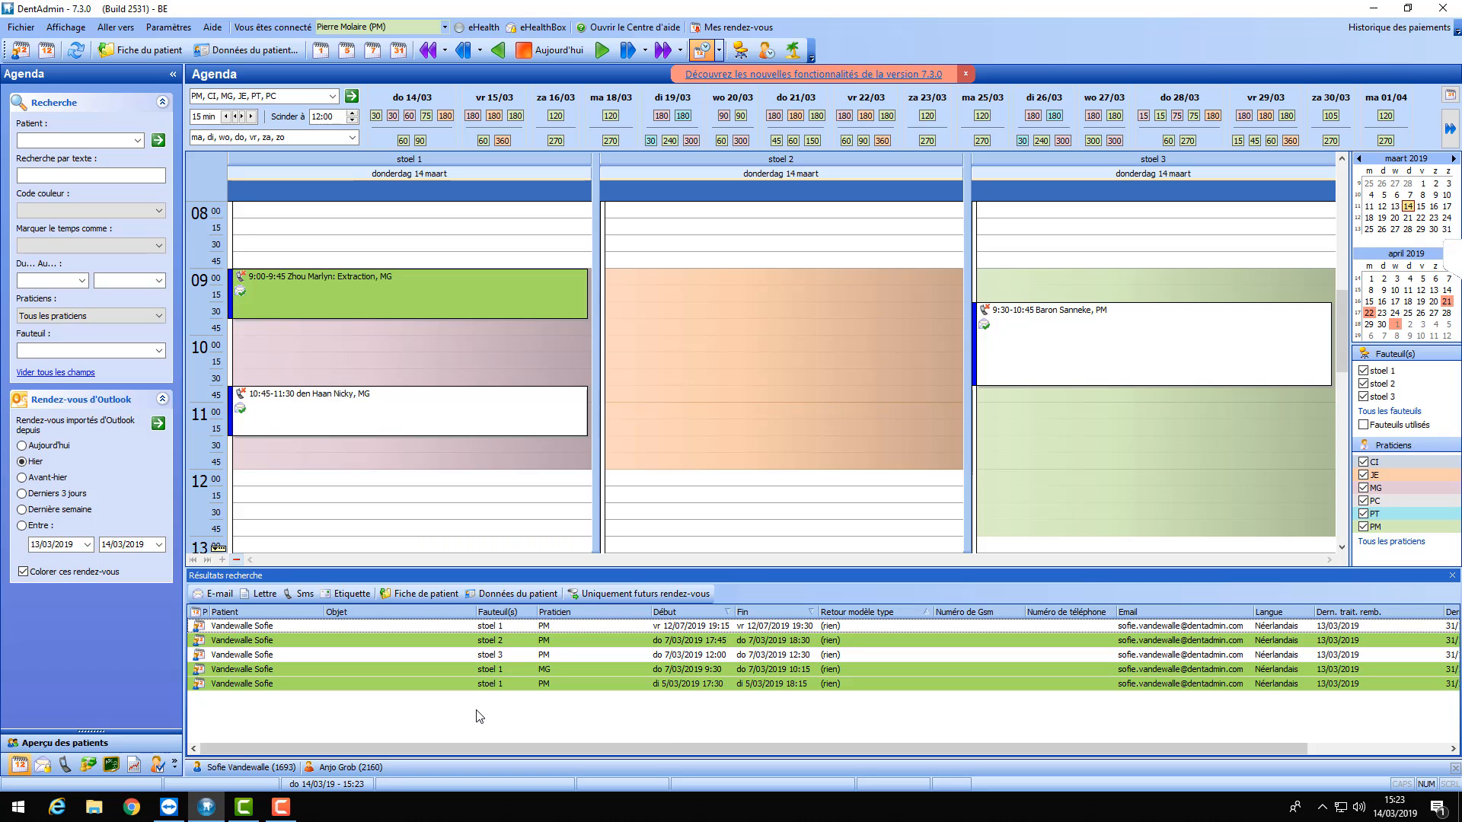
left_click(626, 595)
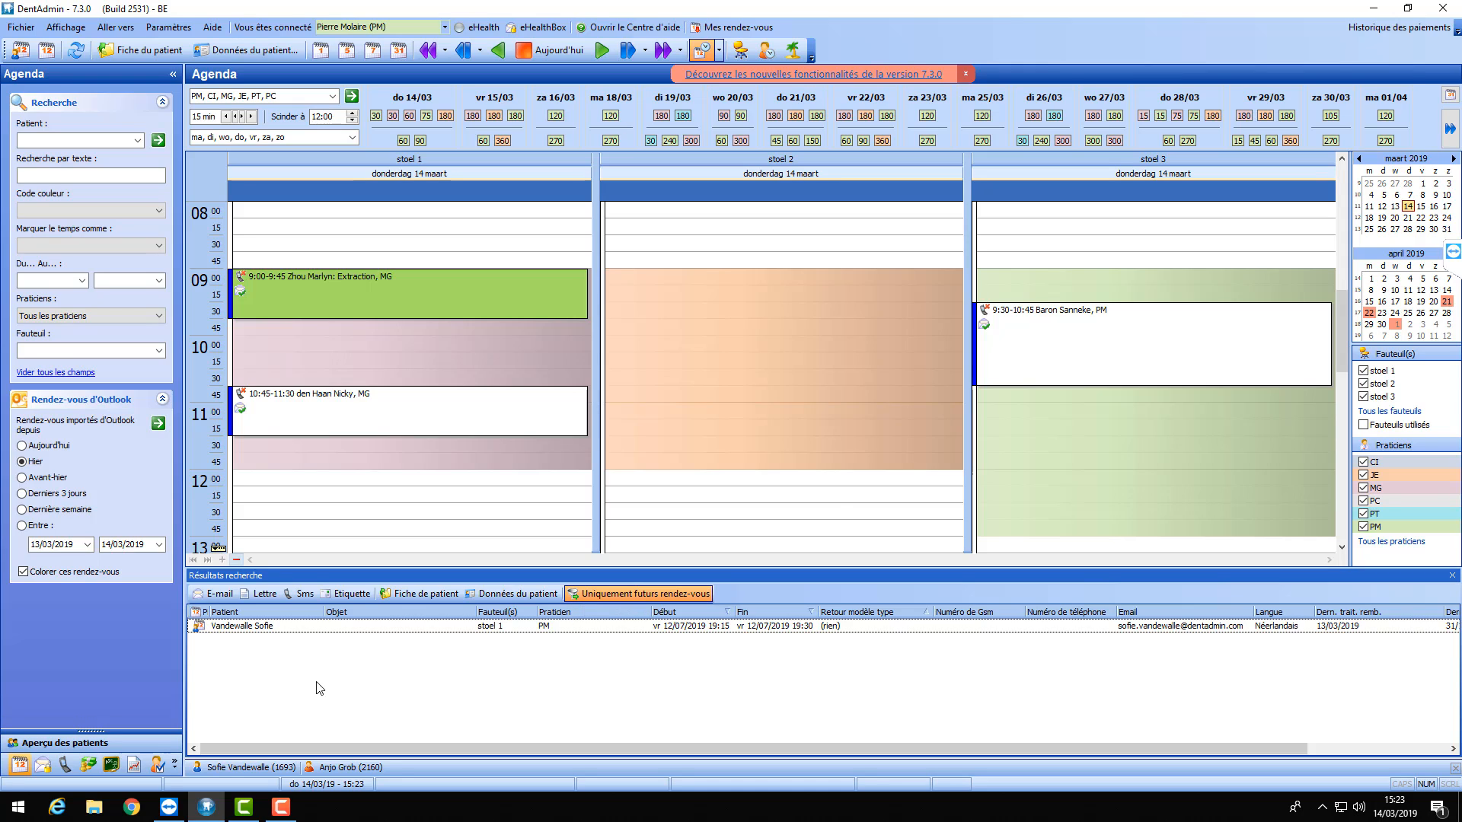
left_click(1452, 575)
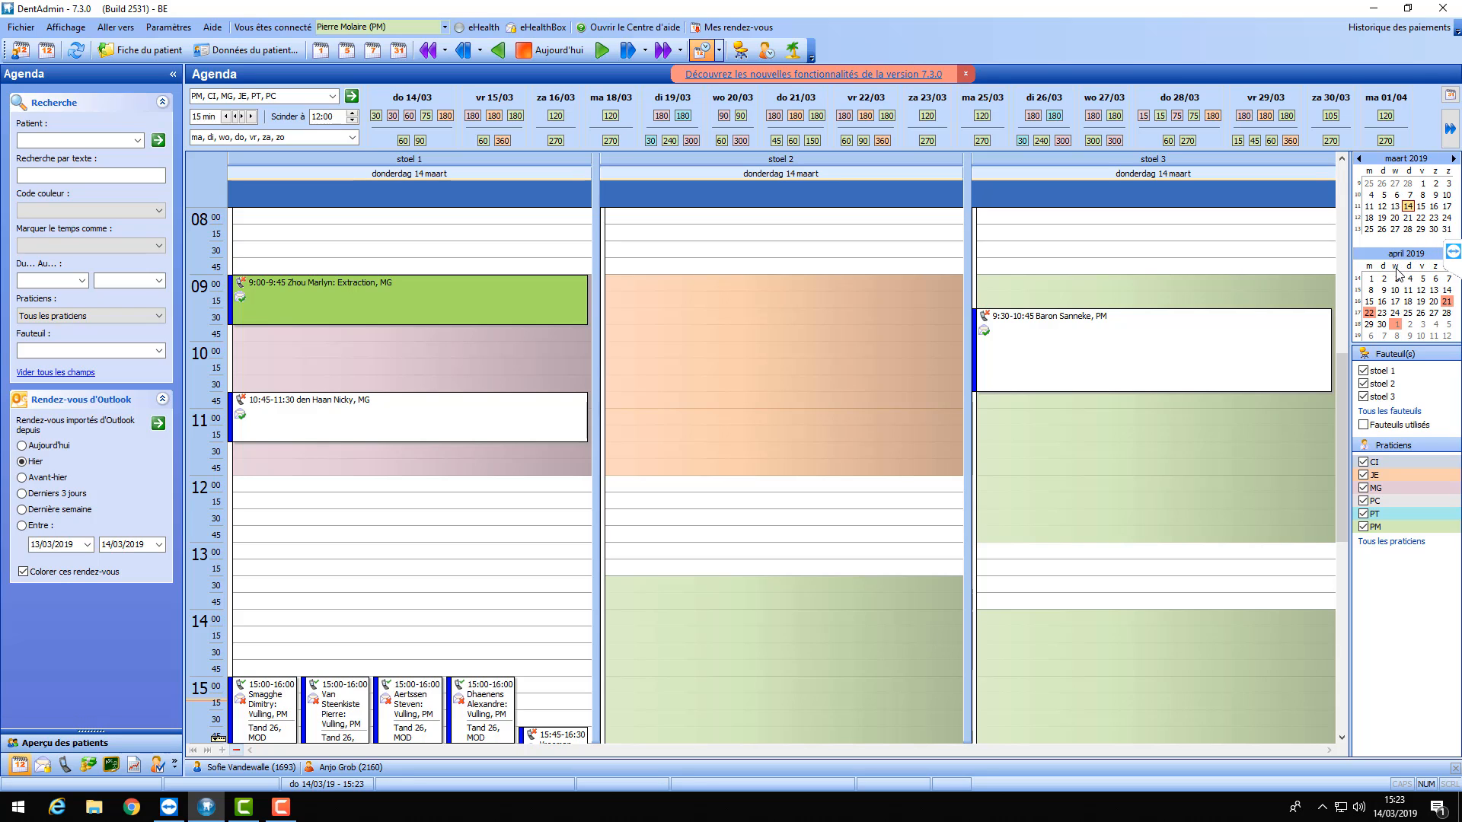
- Jump to the week of 15 April in work-week view and select 14:00 Wednesday 17 April, chair 1
left_click(1369, 302)
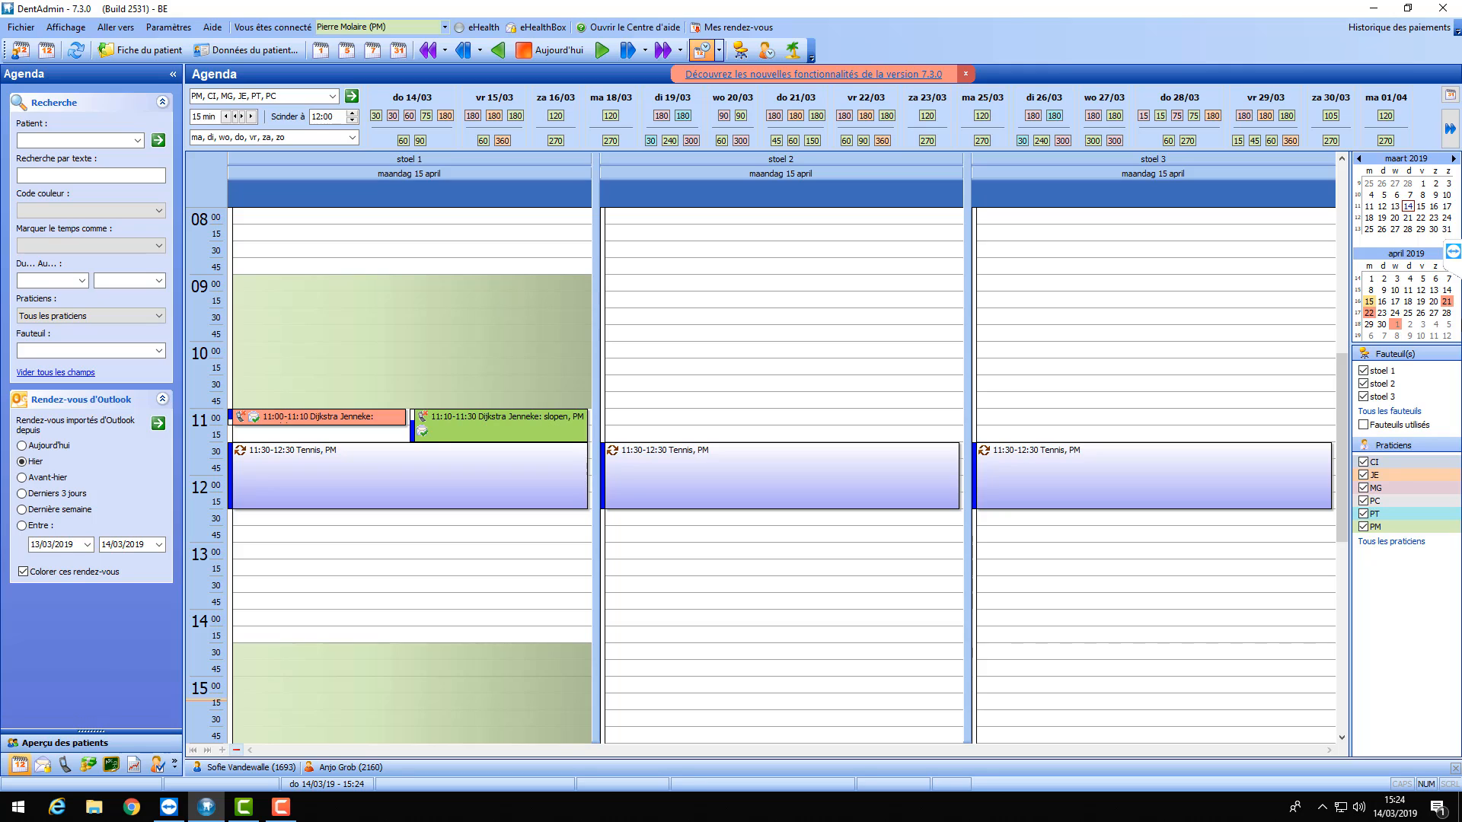
left_click(347, 52)
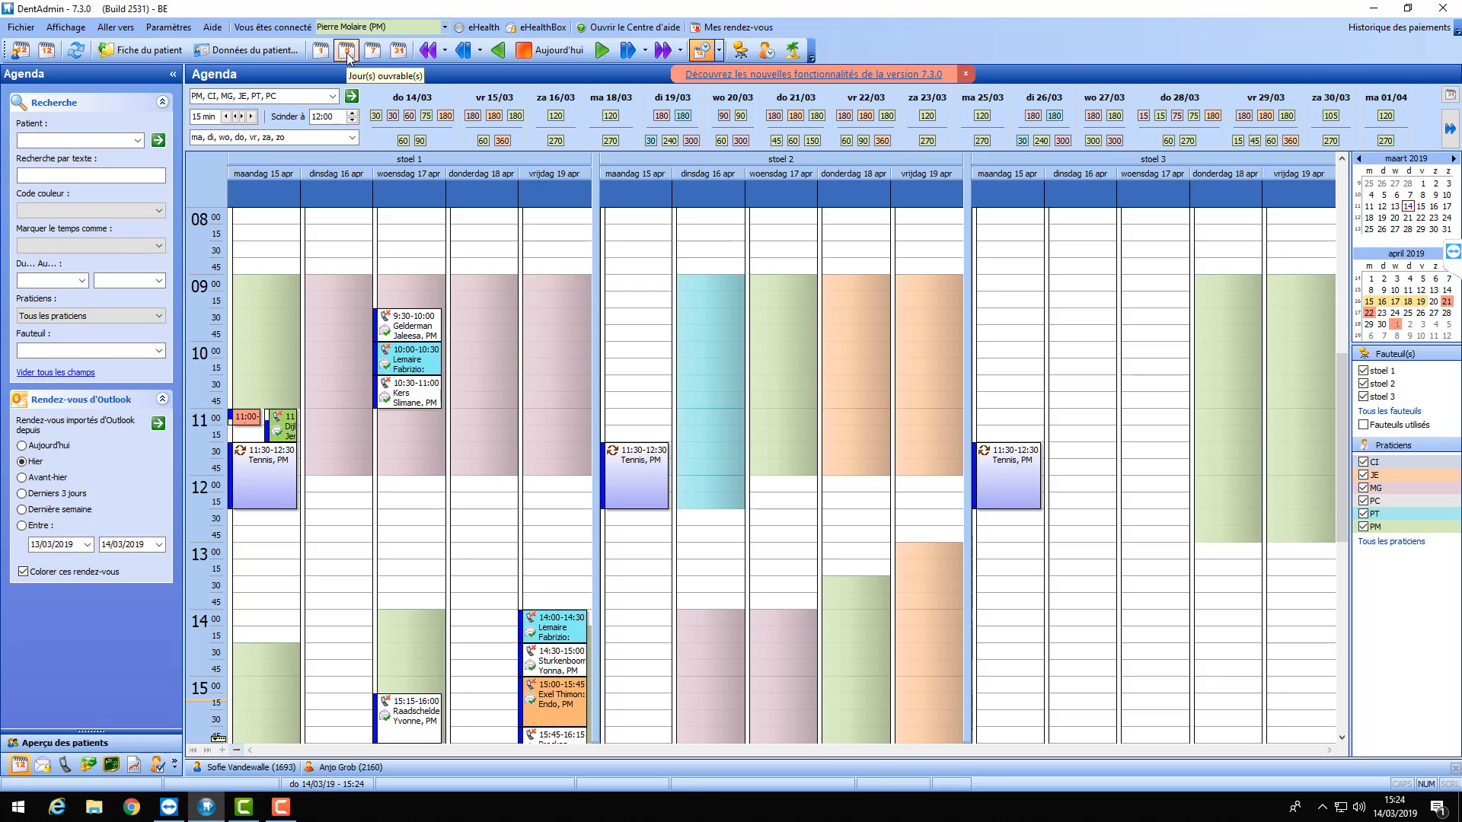
scroll(747, 411, "down", 3)
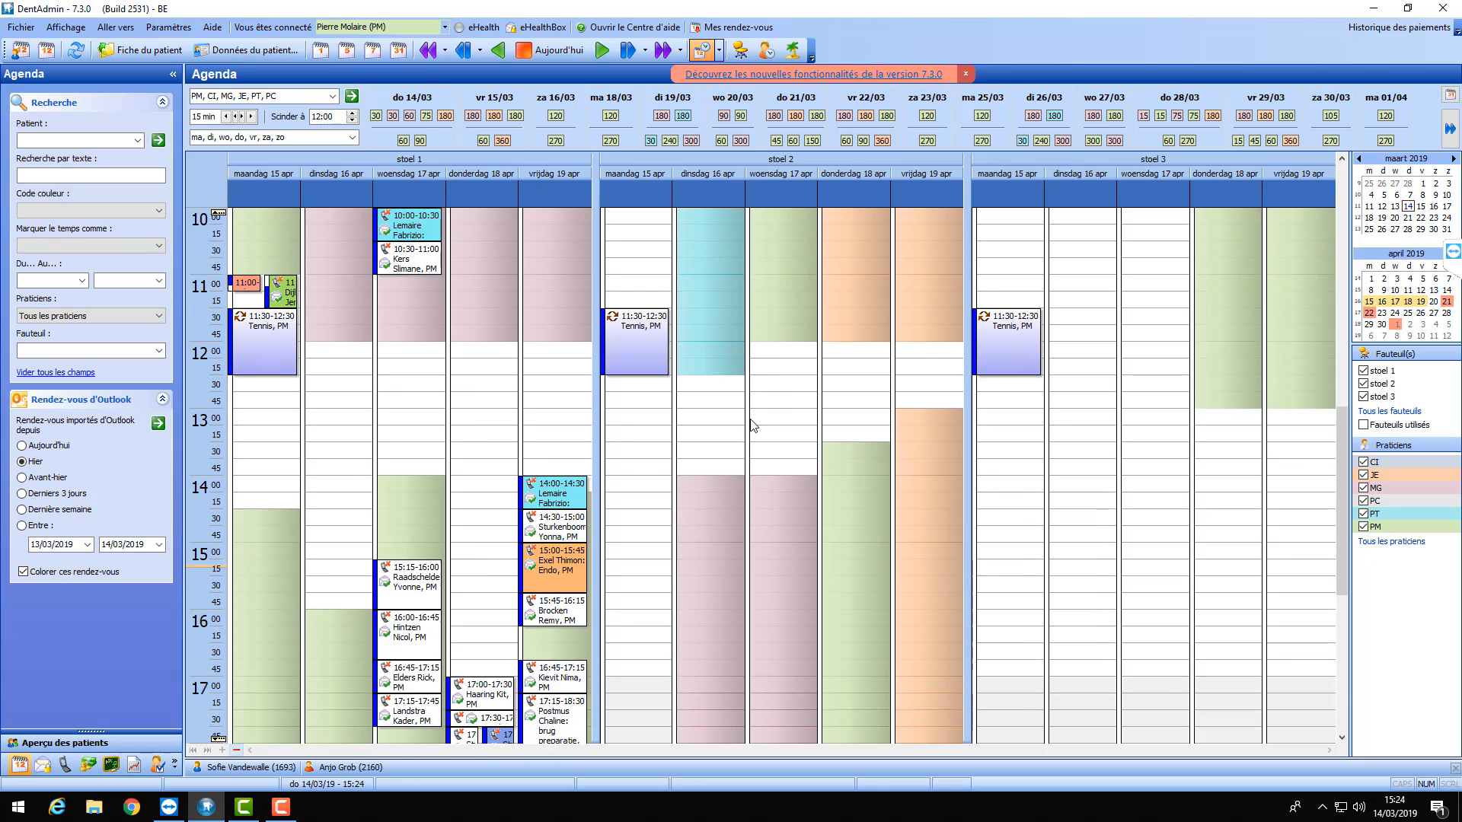
scroll(751, 425, "down", 1)
scroll(748, 425, "up", 3)
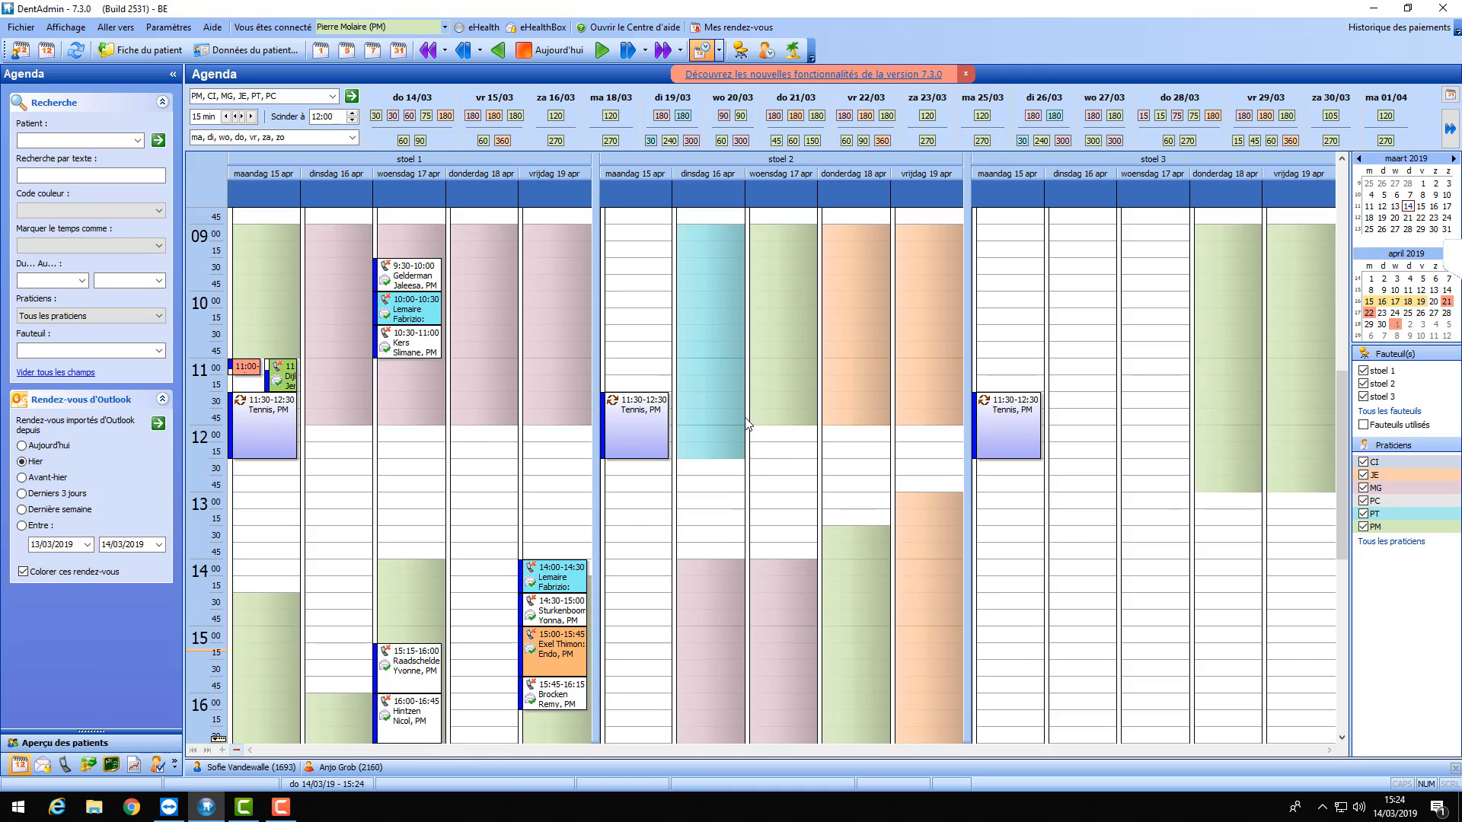
scroll(747, 425, "down", 5)
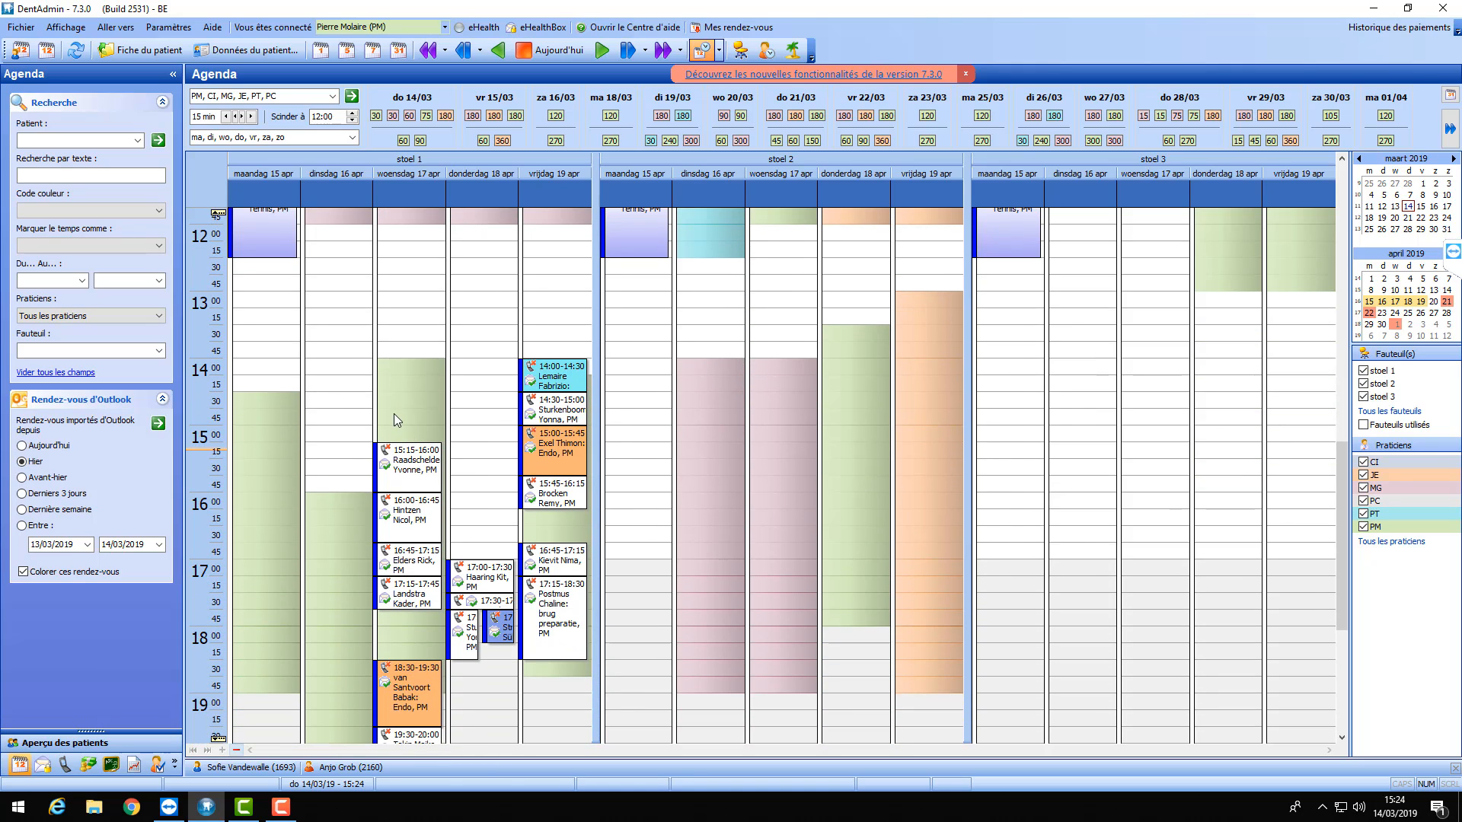
left_click(395, 366)
- Create a new appointment at 14:00 on 17 April and bring up the colour-code editor
double_click(395, 365)
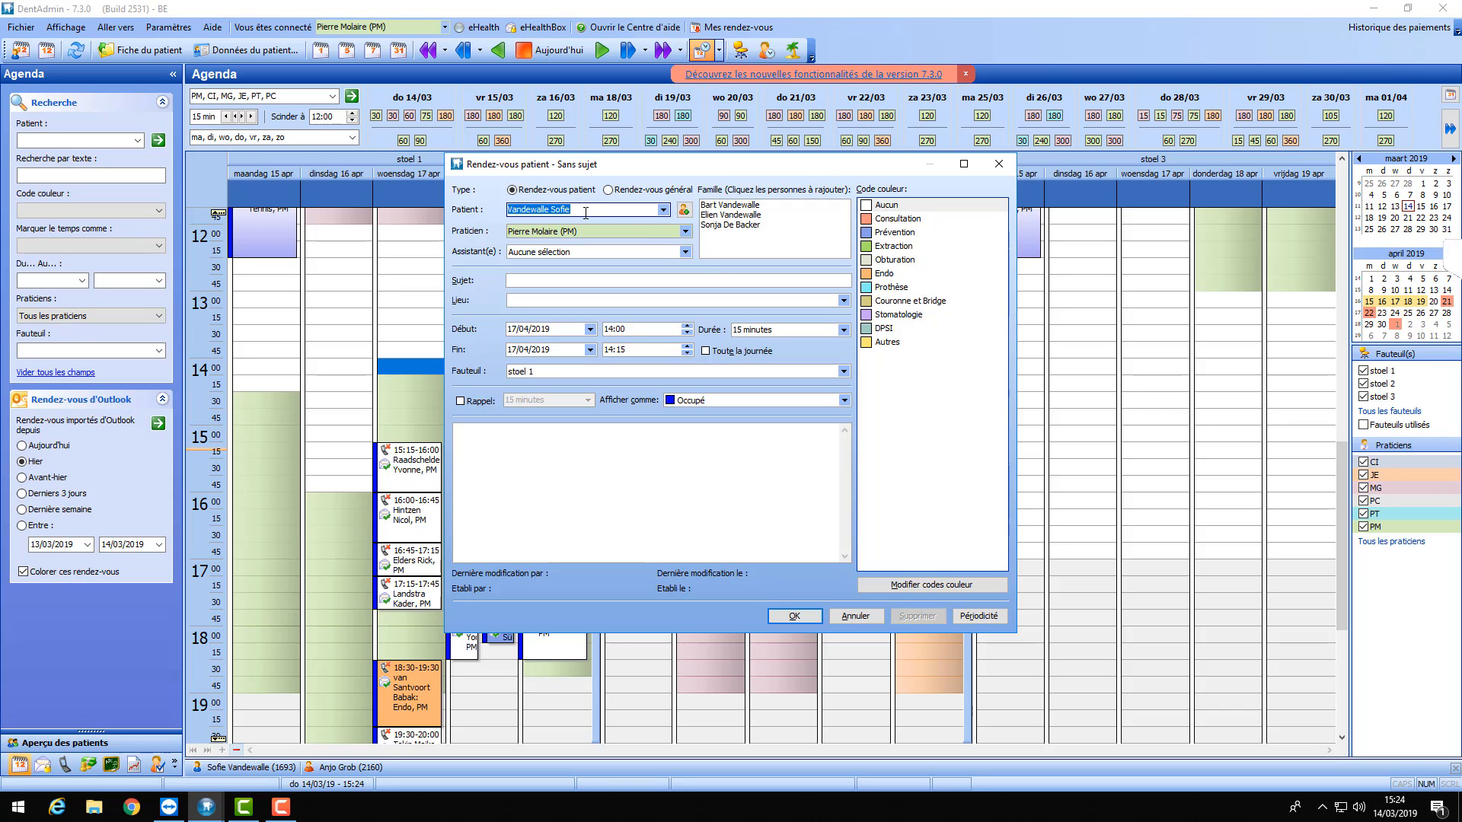
left_click(630, 209)
left_click(904, 592)
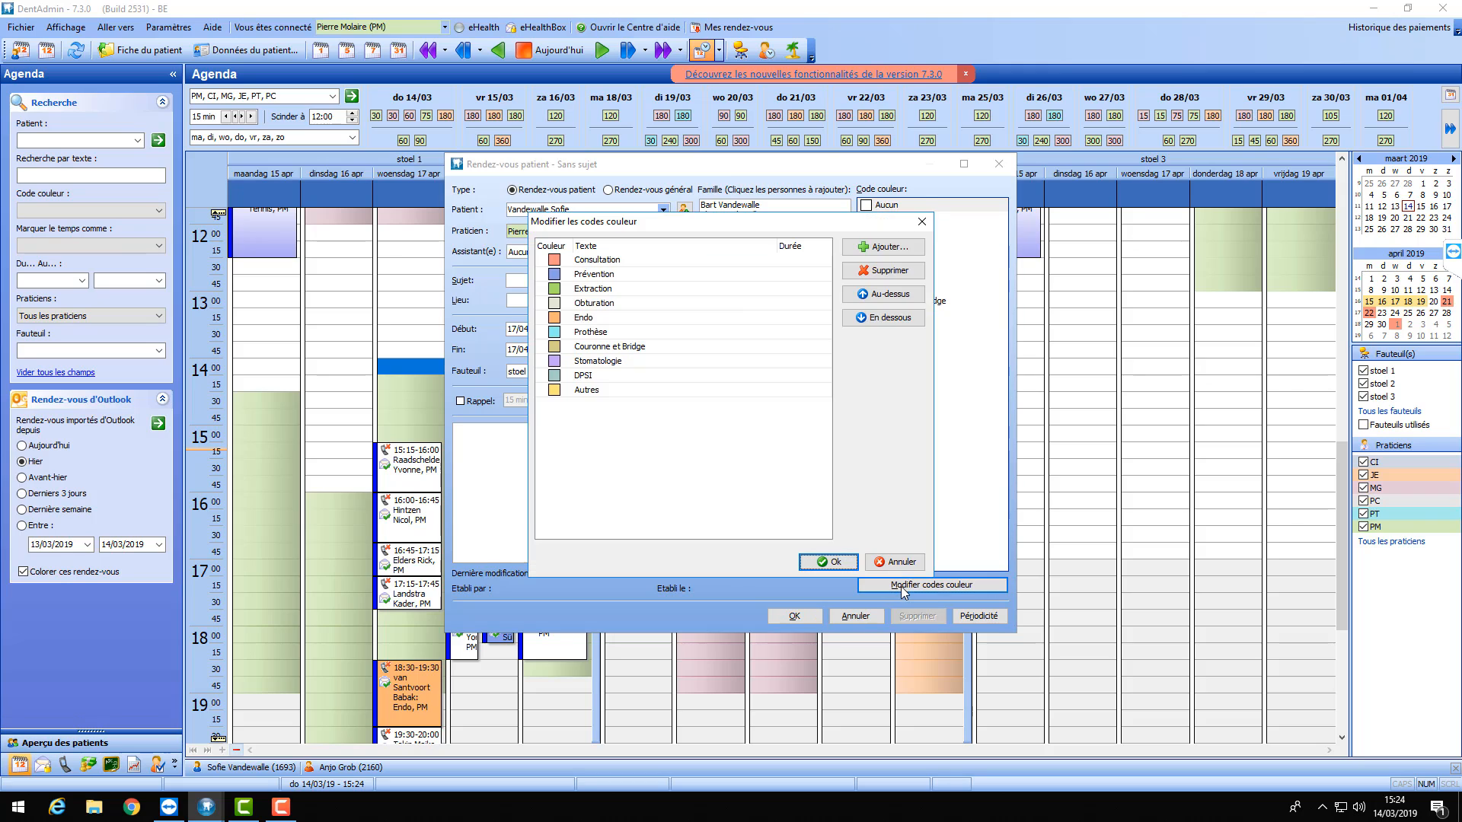
- Add a light-orange colour code named 'Controle ortho' and save the code list
left_click(875, 251)
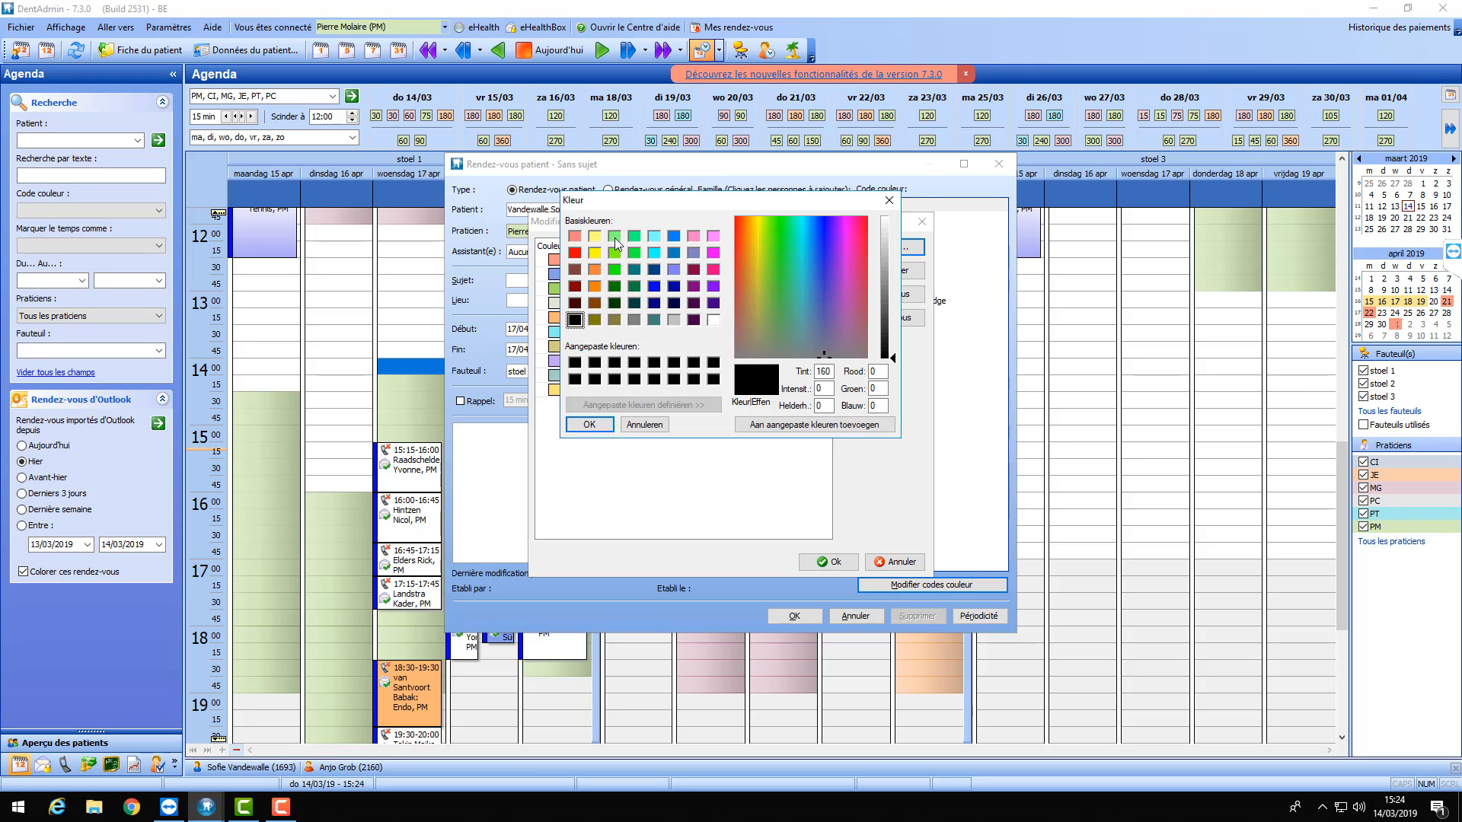
left_click(595, 286)
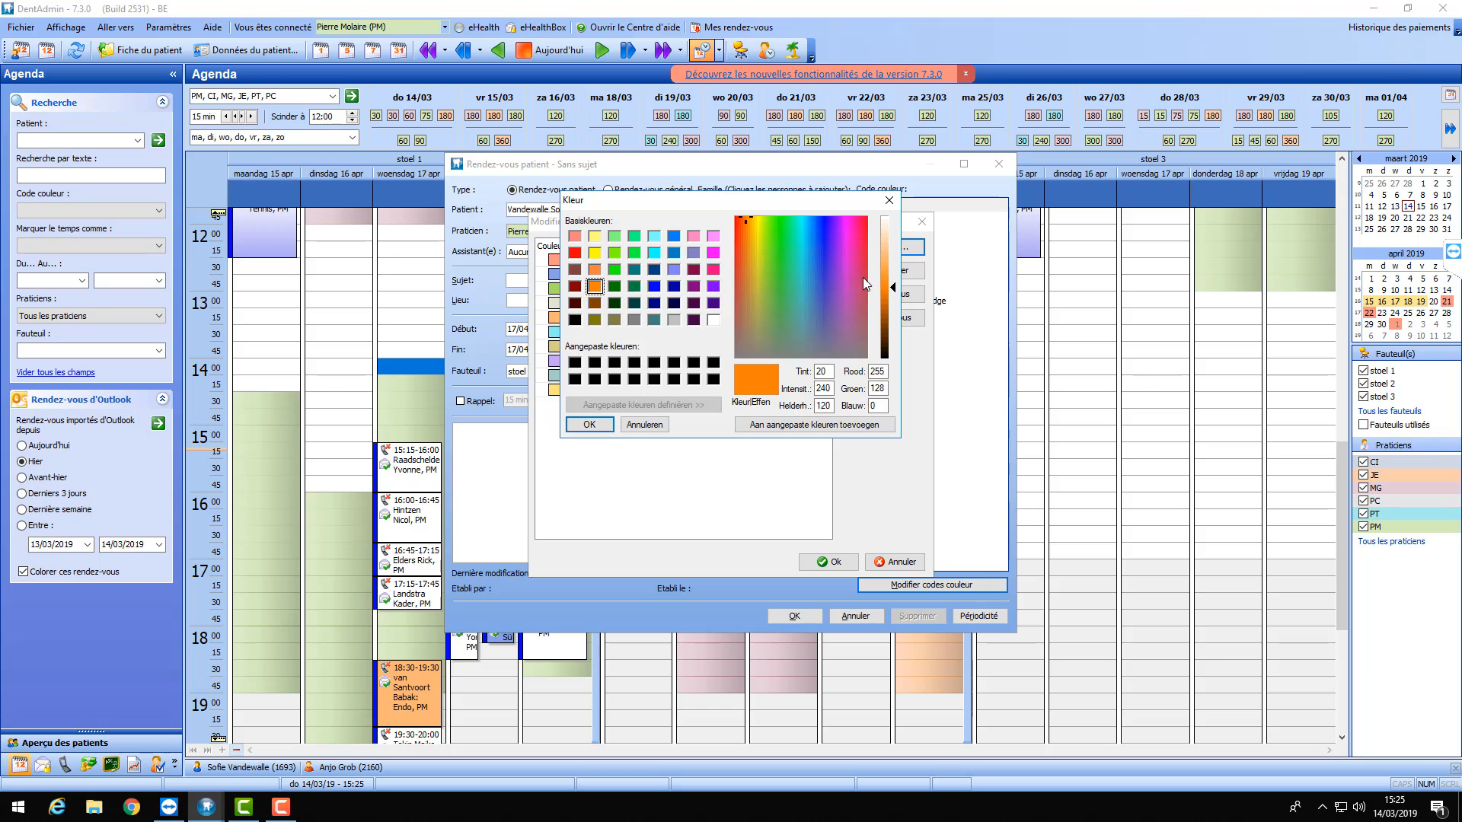
left_click(887, 260)
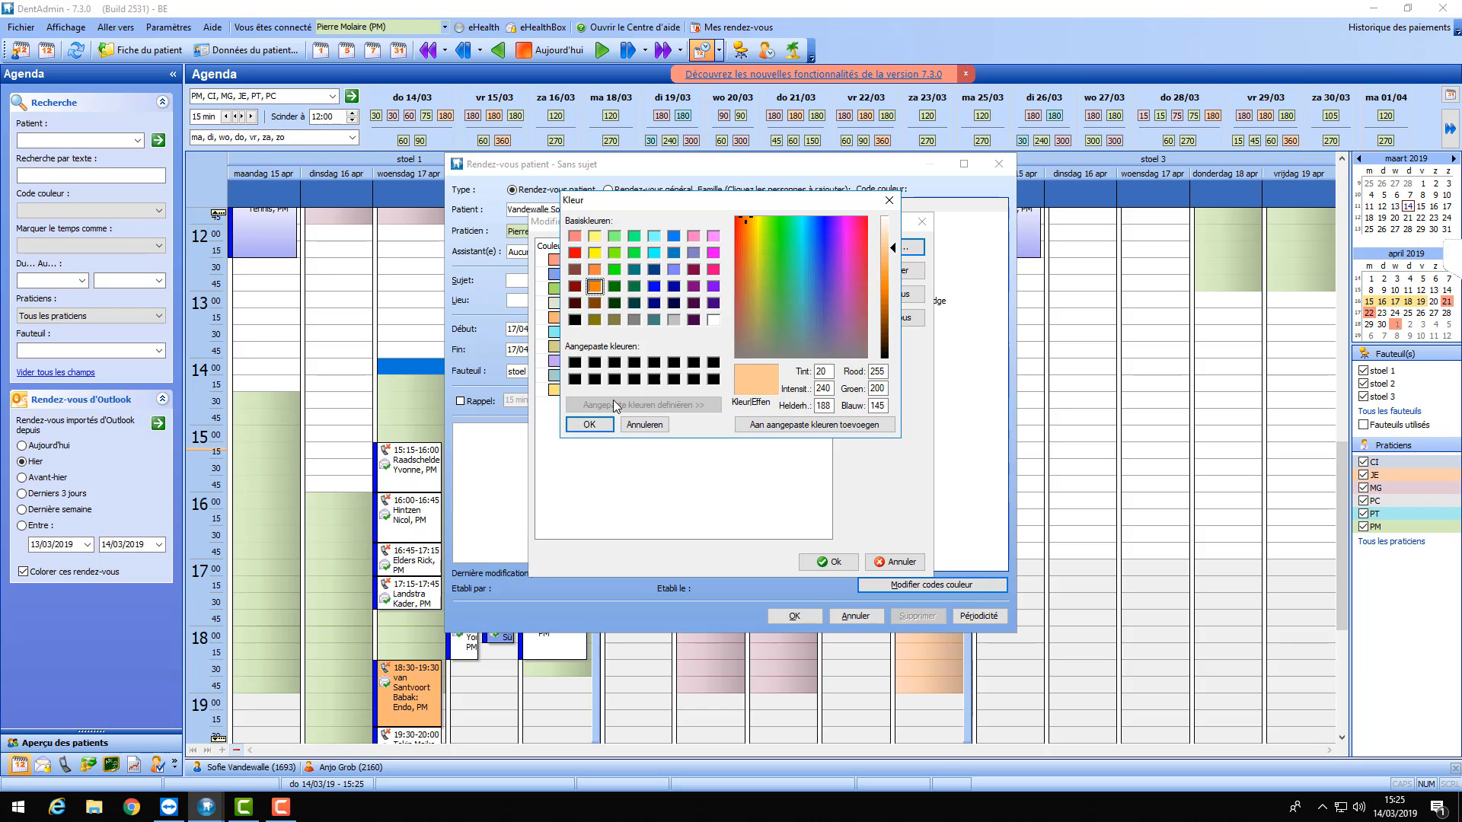
left_click(588, 424)
left_click(618, 404)
type("C")
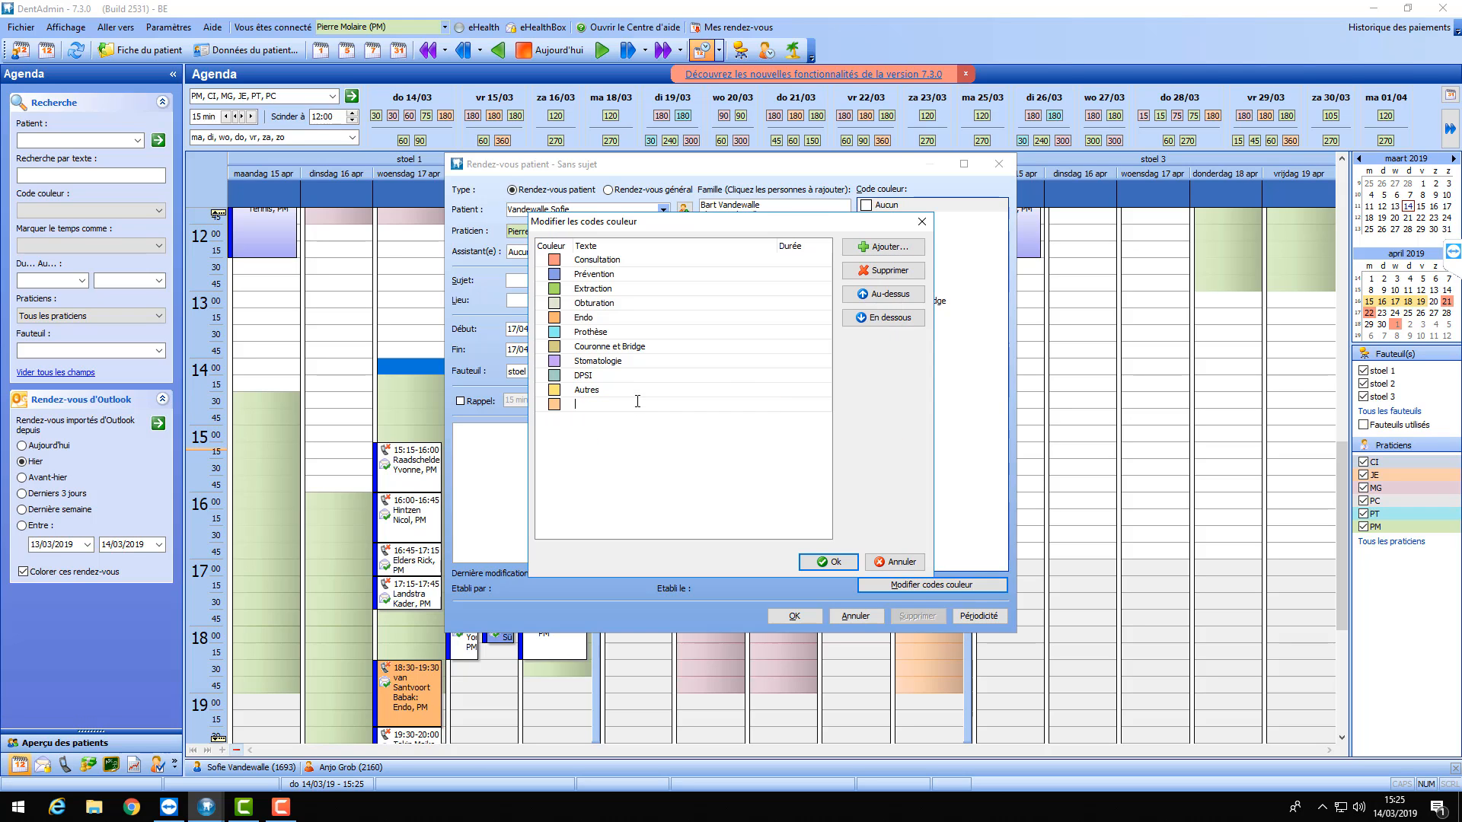
type("ontrole ortho")
left_click(819, 564)
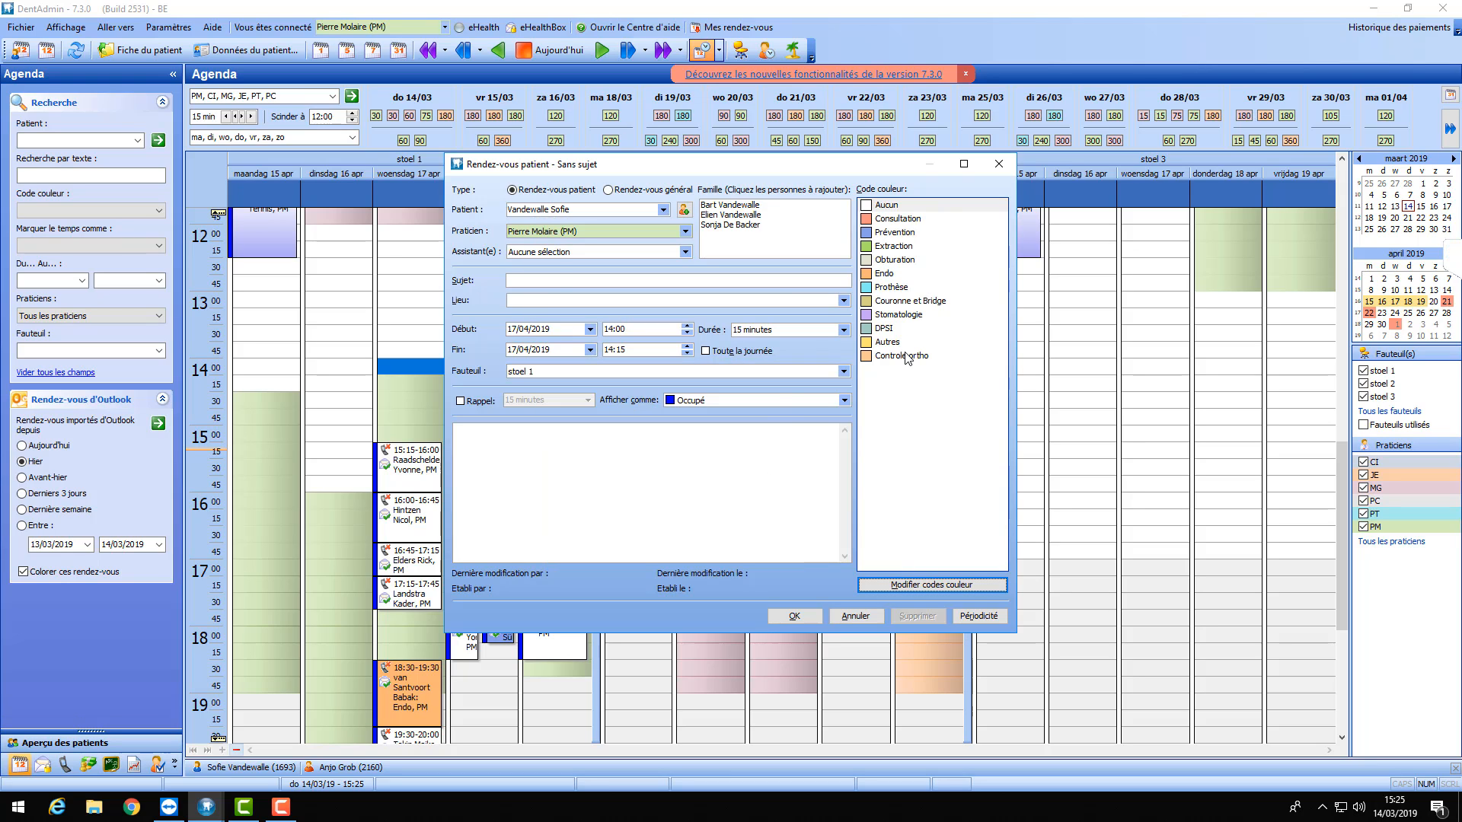
- Assign Controle ortho to the appointment and save it without an e-mail reminder
left_click(905, 355)
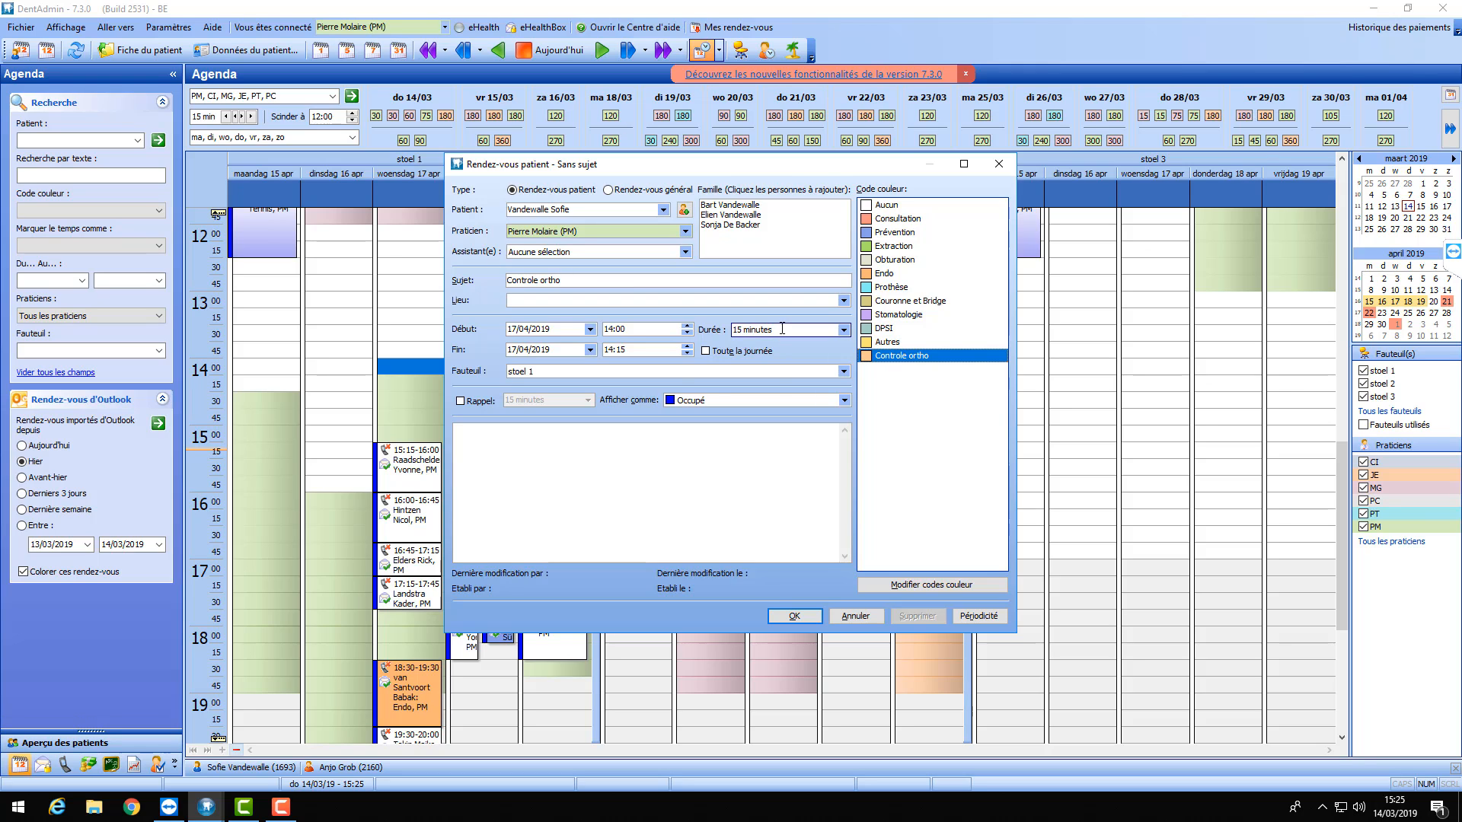
left_click(794, 617)
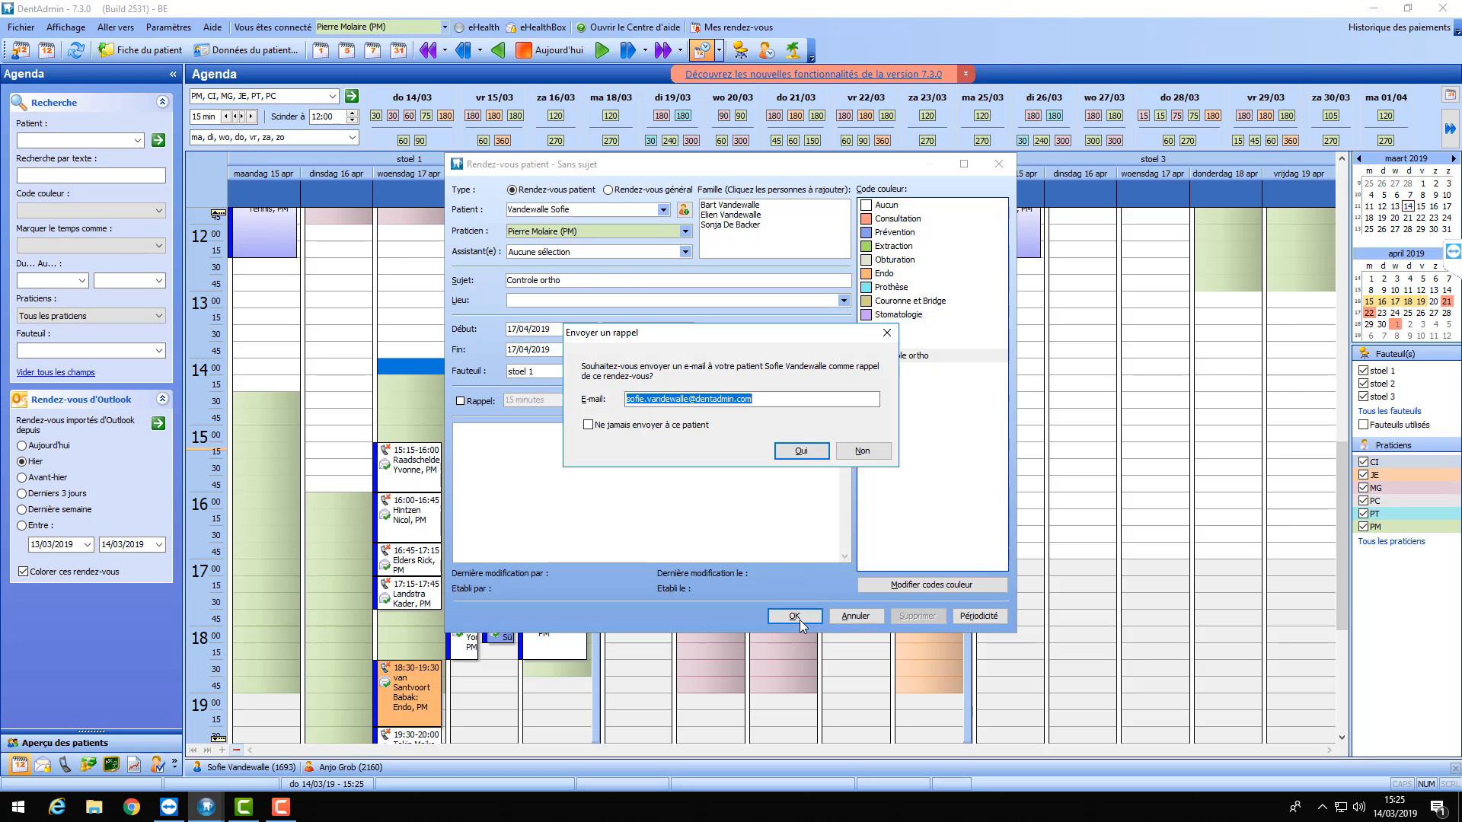
left_click(862, 452)
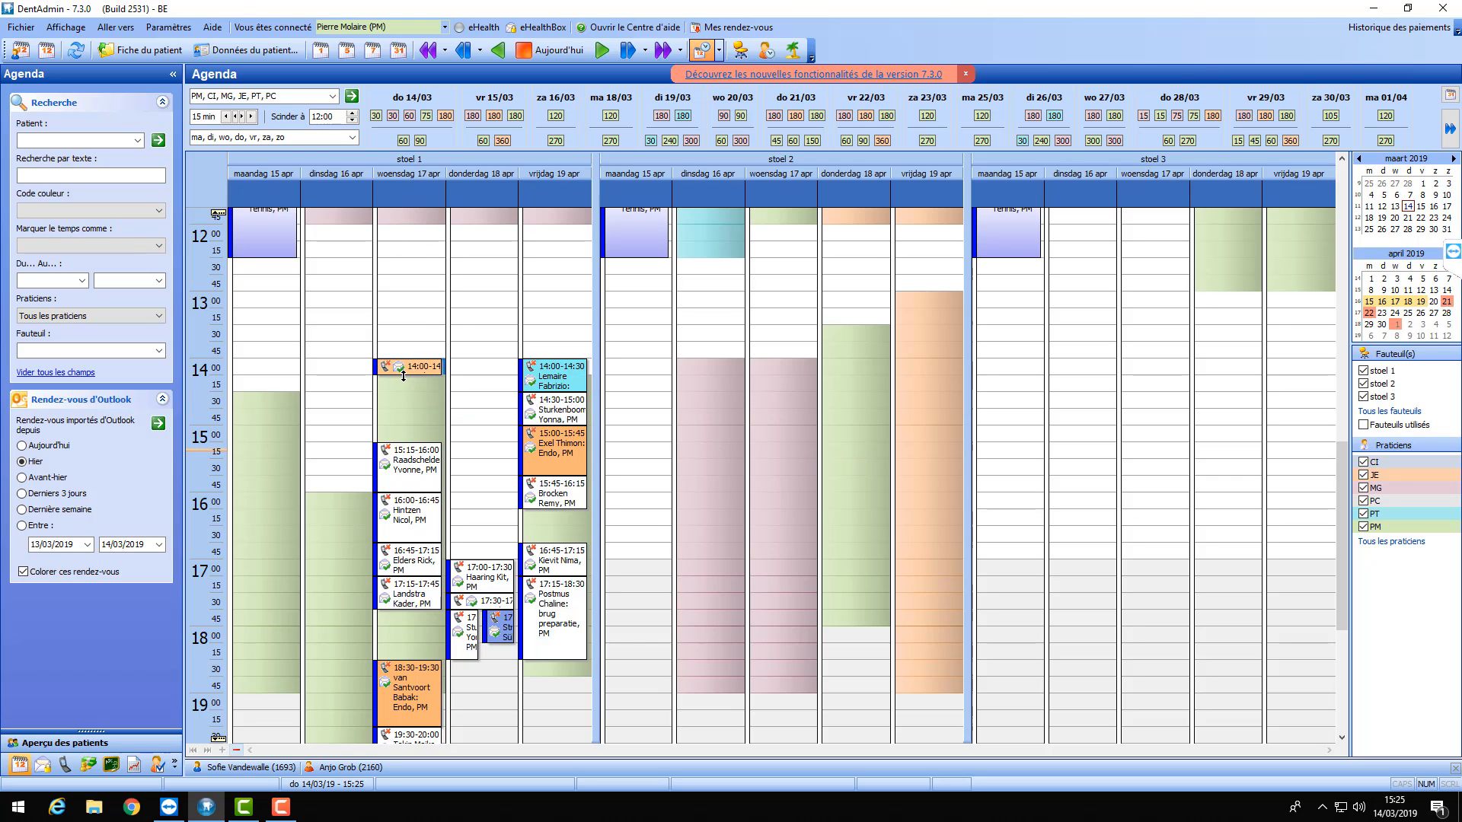
- Select 17 April in the mini-calendar, then add 8 May and 12 June as extra agenda days
left_click(1398, 305)
mouse_move(354, 374)
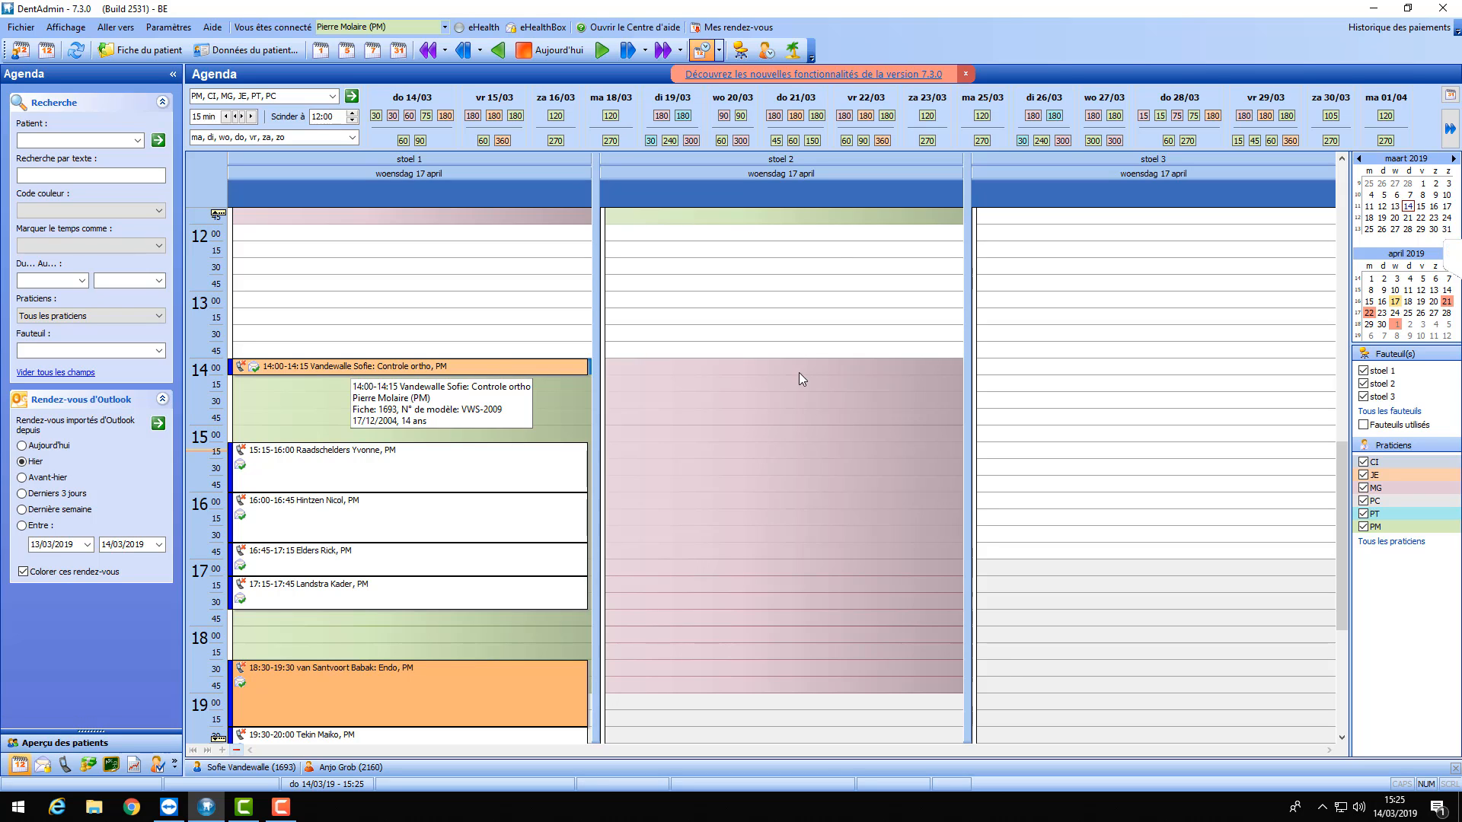
left_click_drag(1415, 344, 1402, 575)
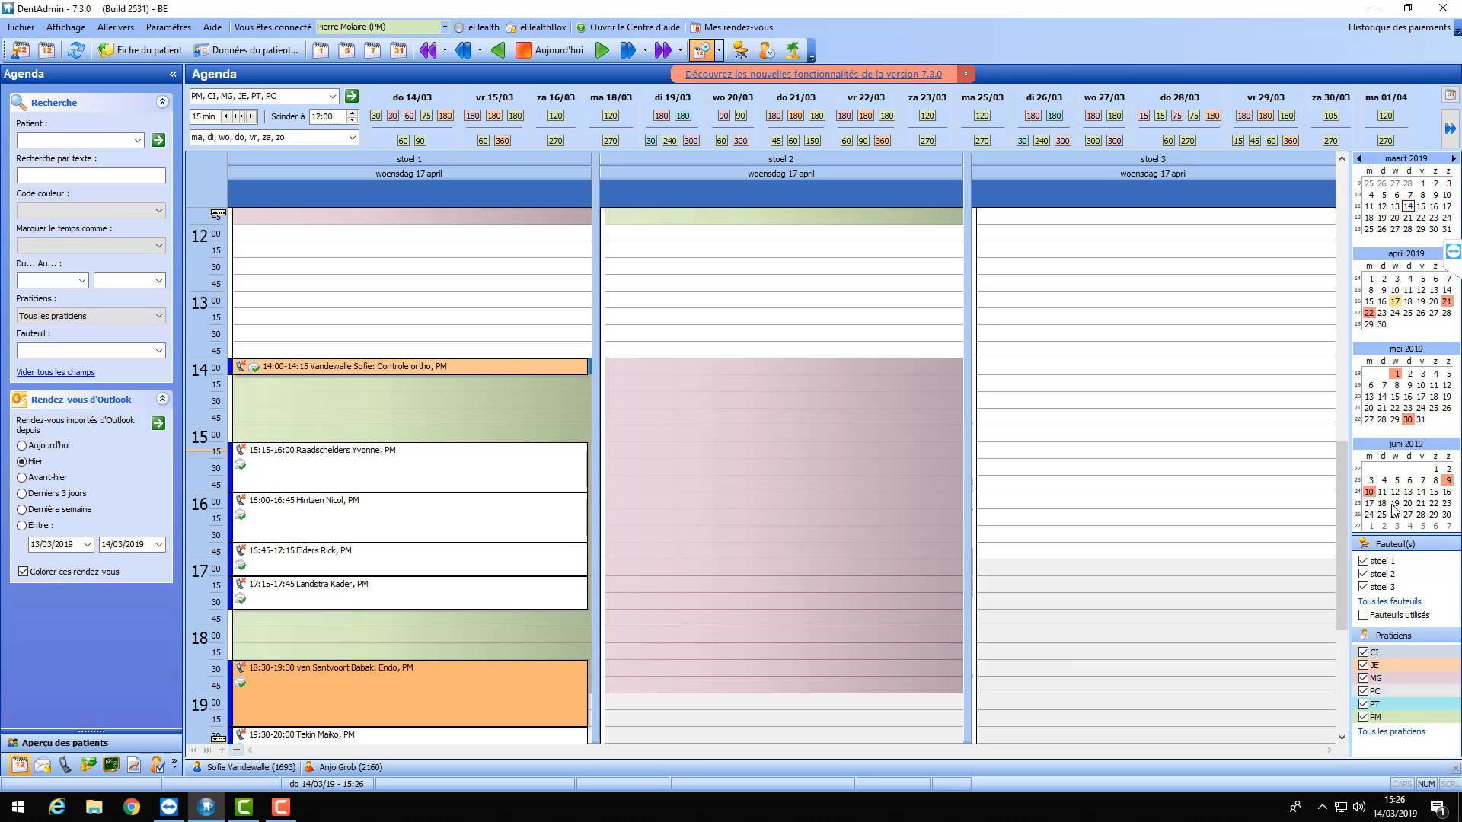
left_click(1397, 386, "ctrl")
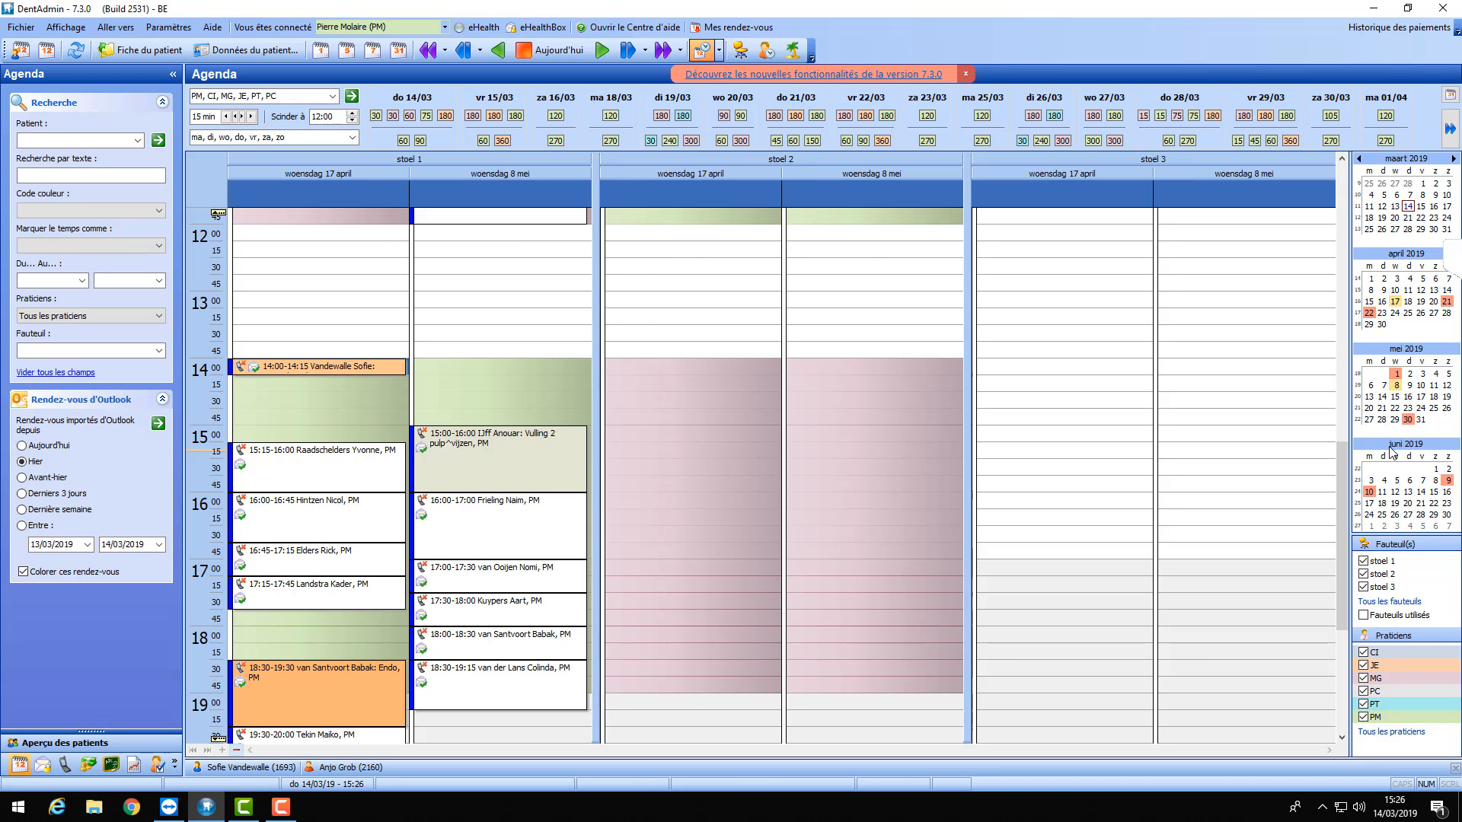
left_click(1395, 492, "ctrl")
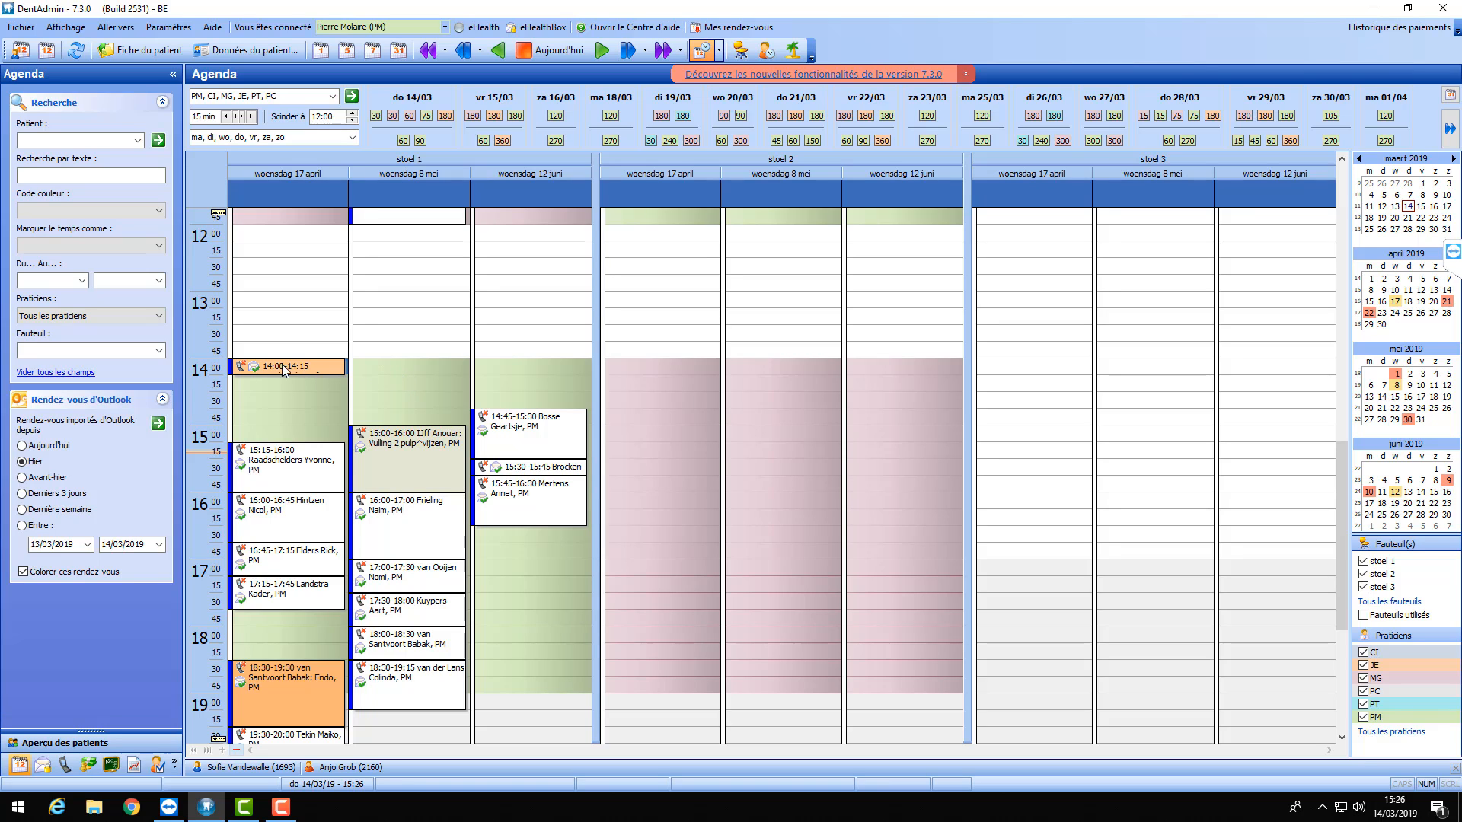
- Copy the orange 14:00 Controle ortho appointment to 14:00 on 8 May, declining the e-mail reminder
mouse_move(281, 365)
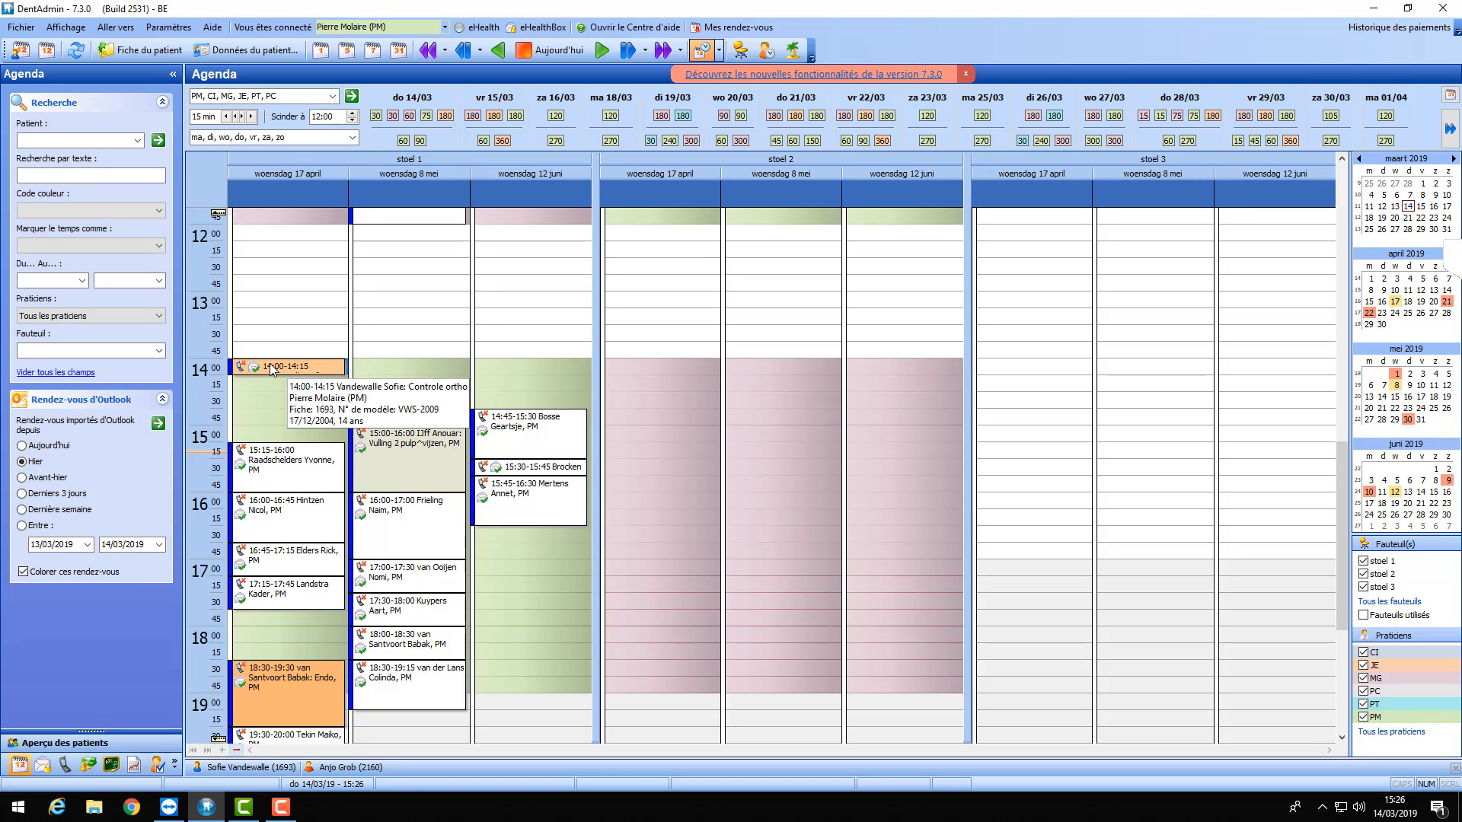
left_click_drag(271, 368, 389, 367)
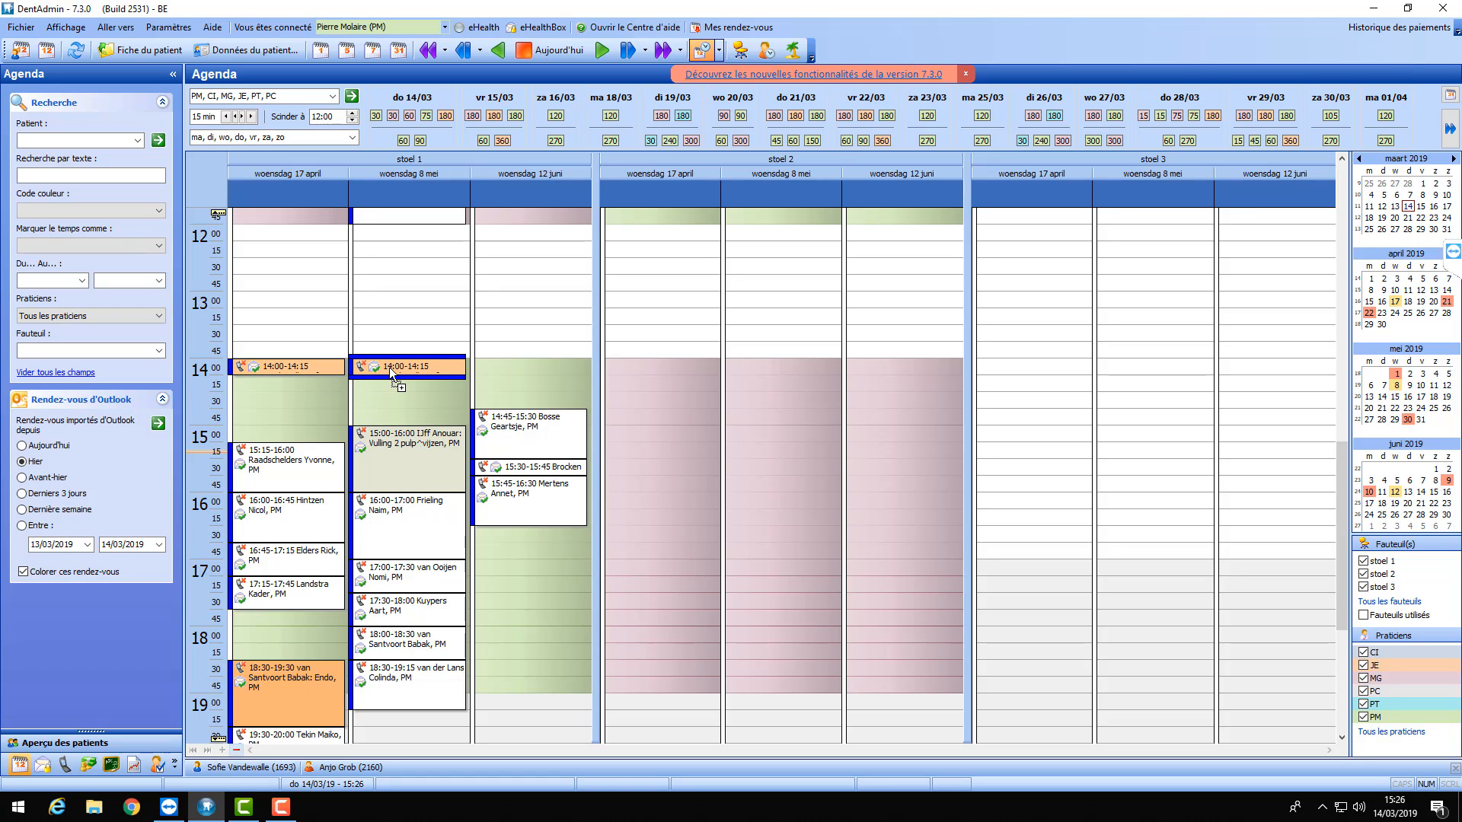
left_click_drag(389, 367, 389, 367)
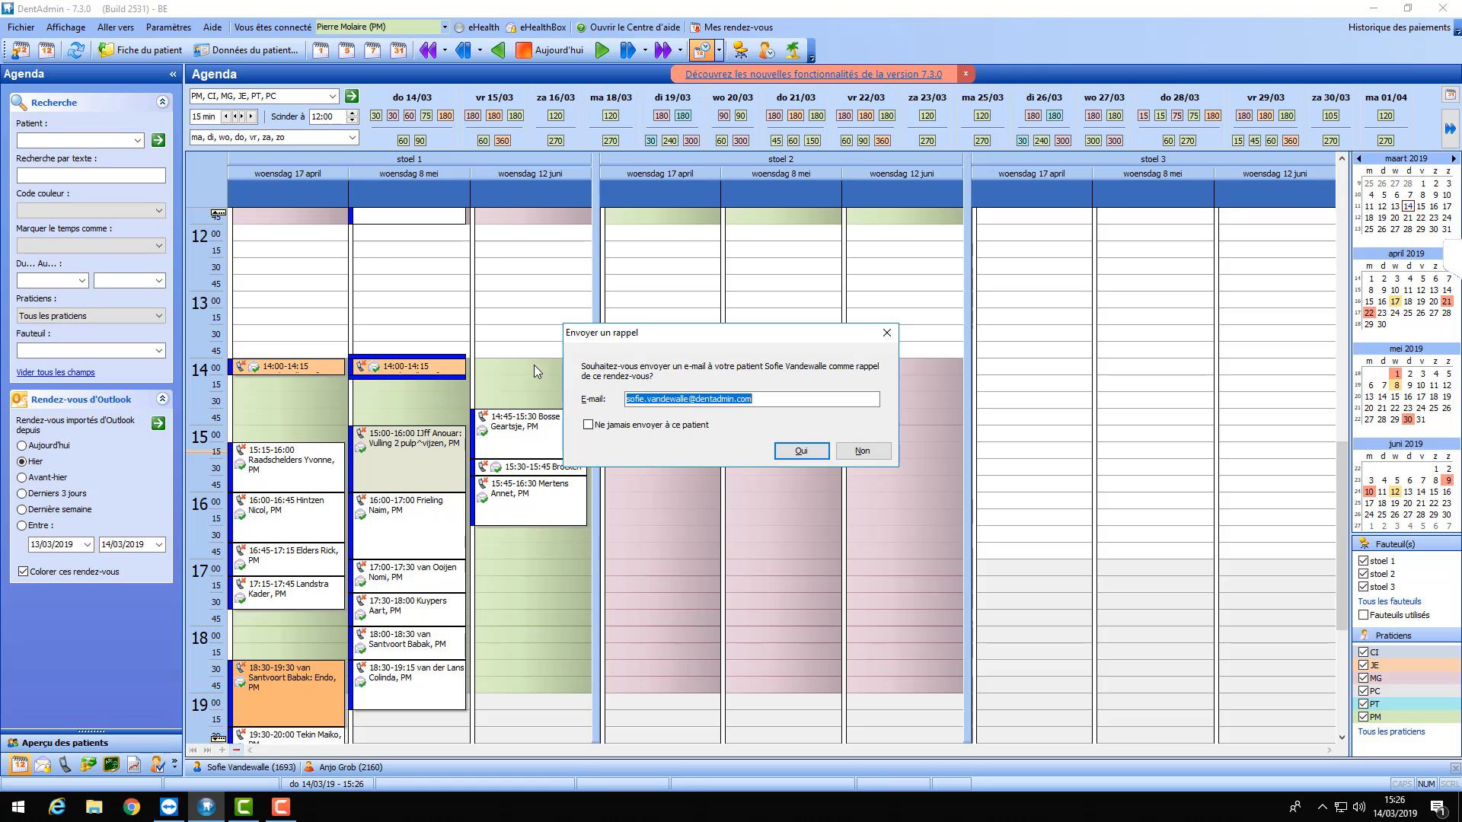
left_click(864, 454)
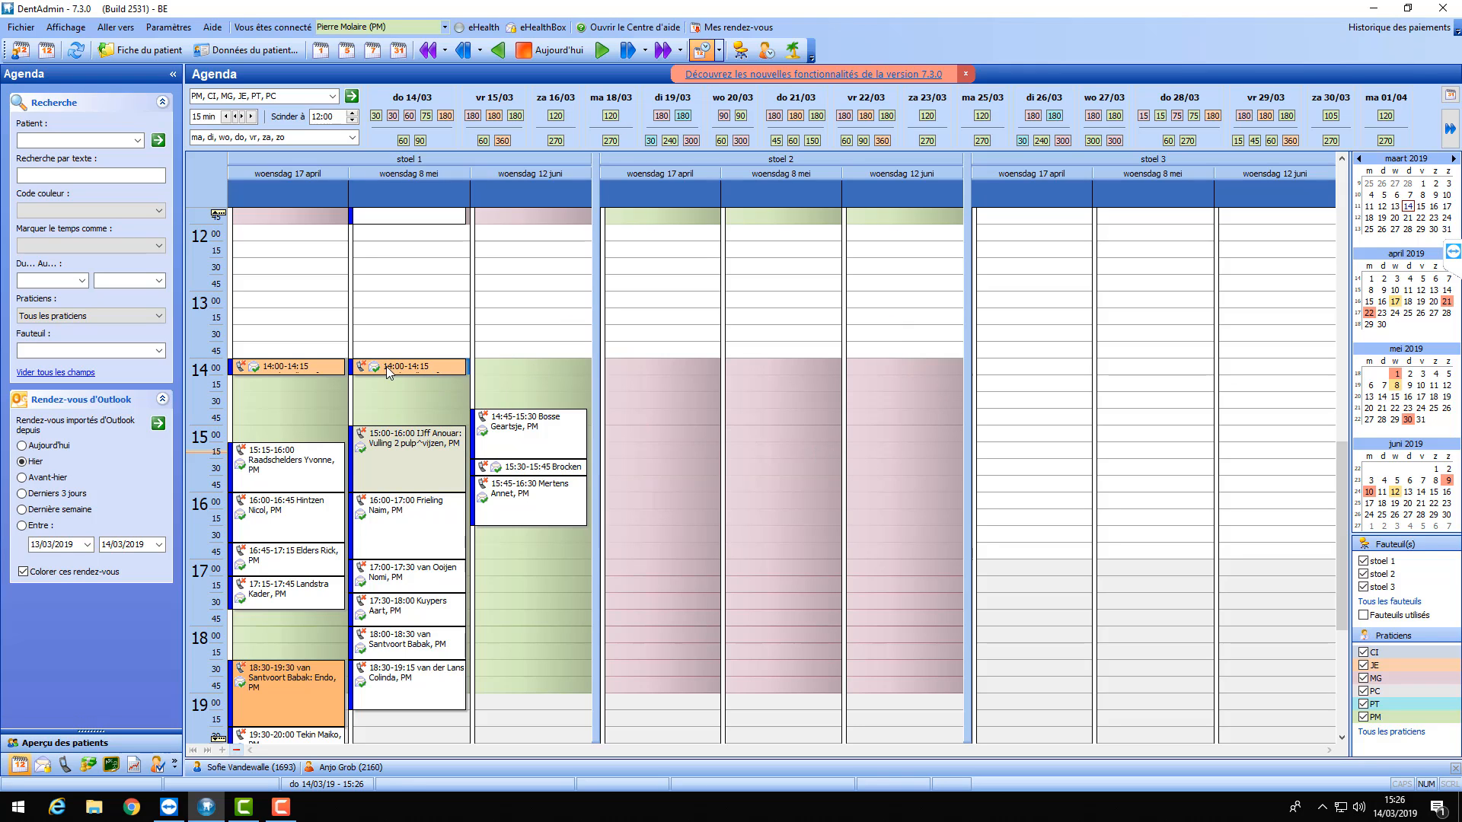
- Copy the same appointment to 14:00 on 12 June, again declining the e-mail reminder
left_click_drag(404, 365, 536, 367)
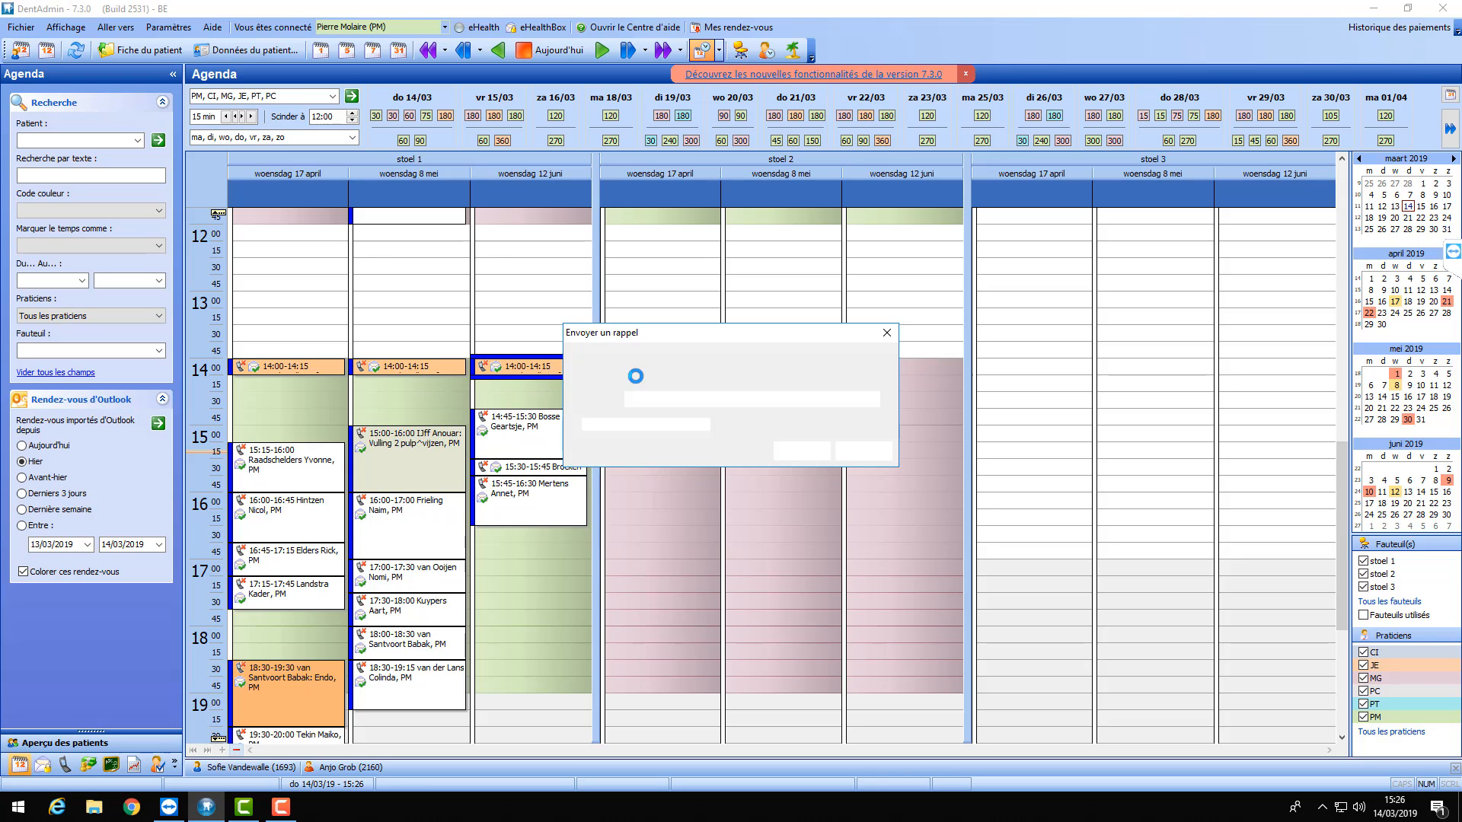
left_click(851, 454)
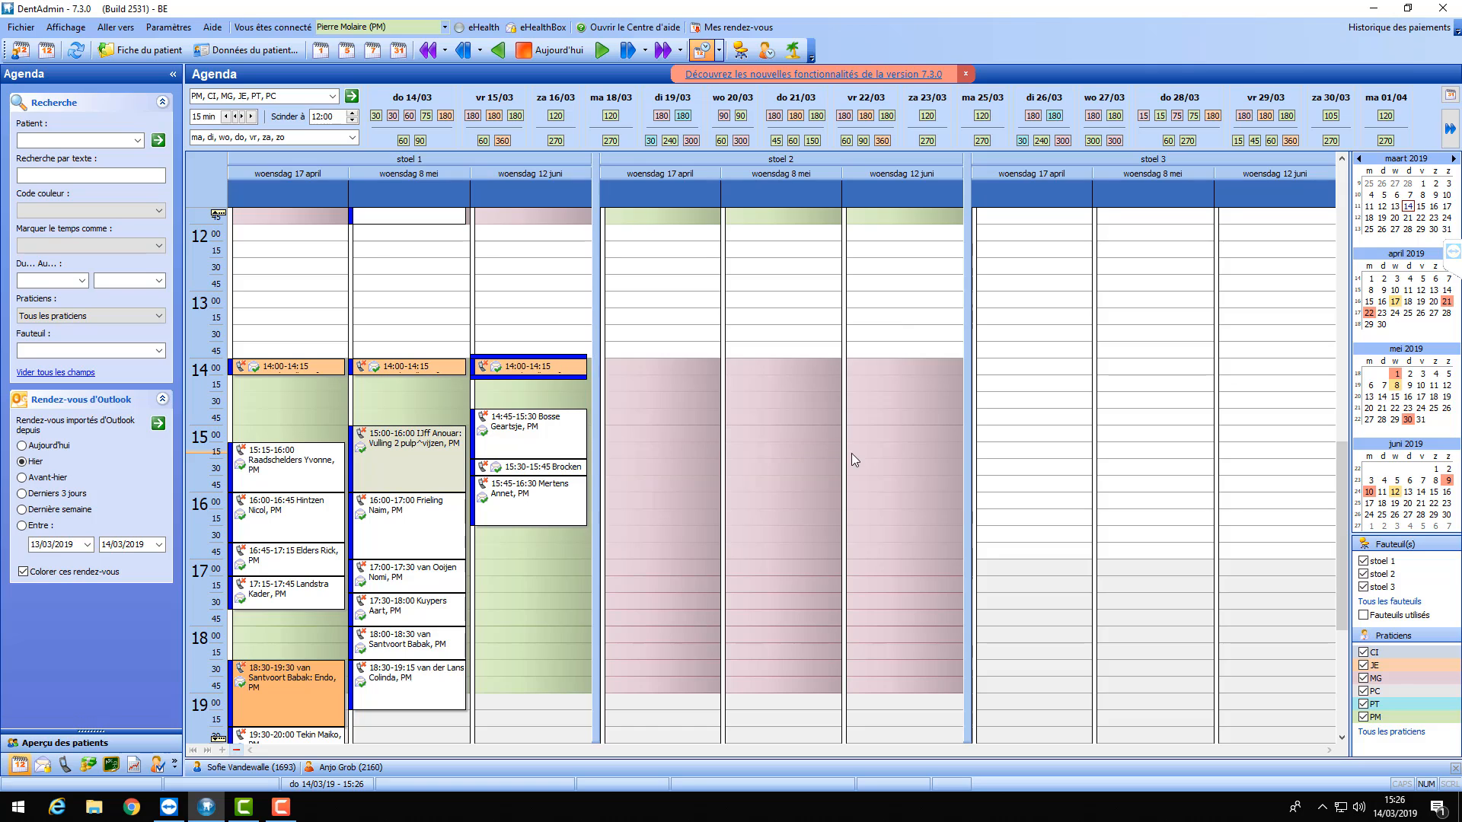
left_click(521, 385)
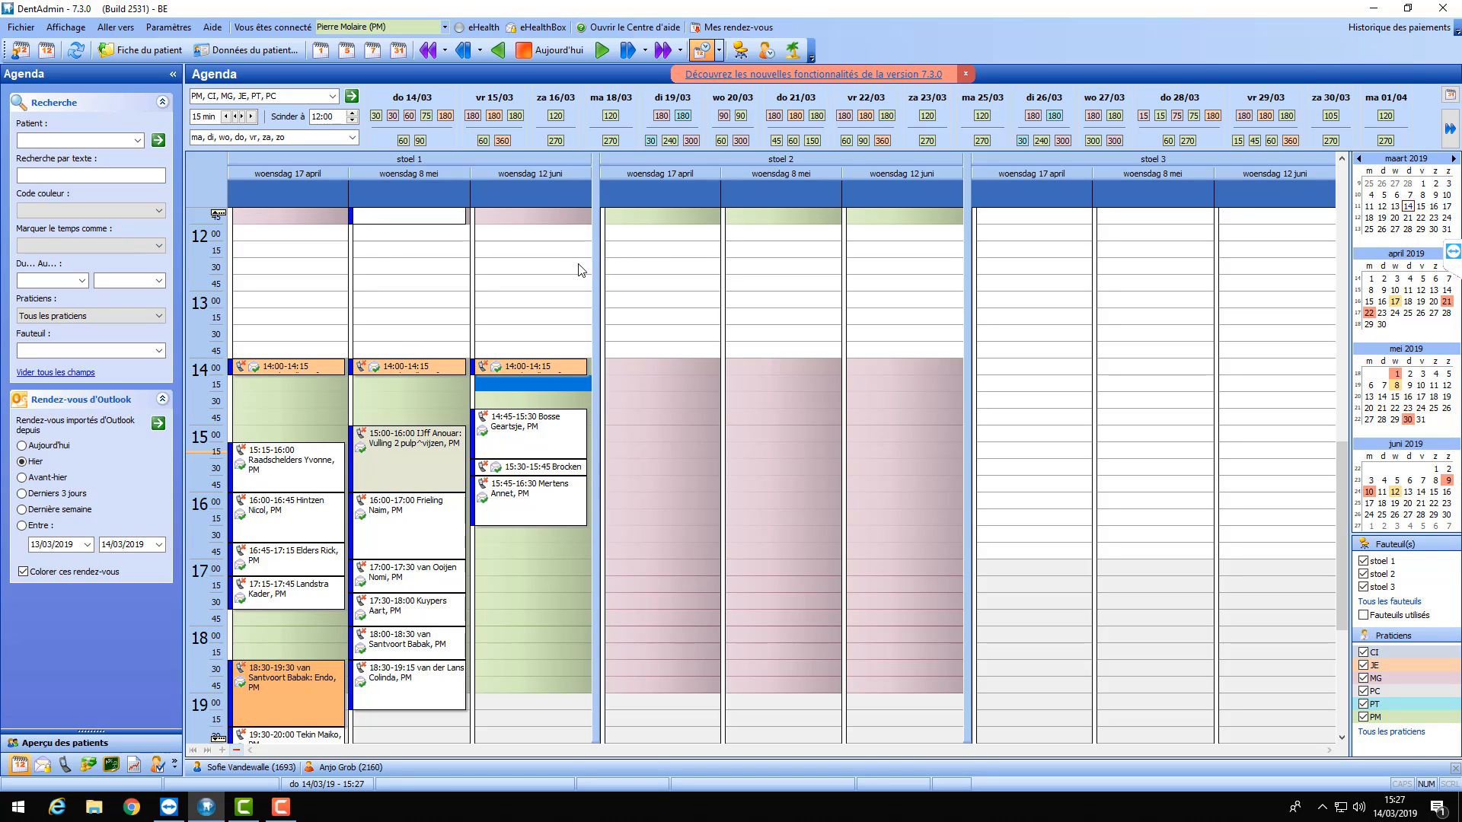
mouse_move(503, 372)
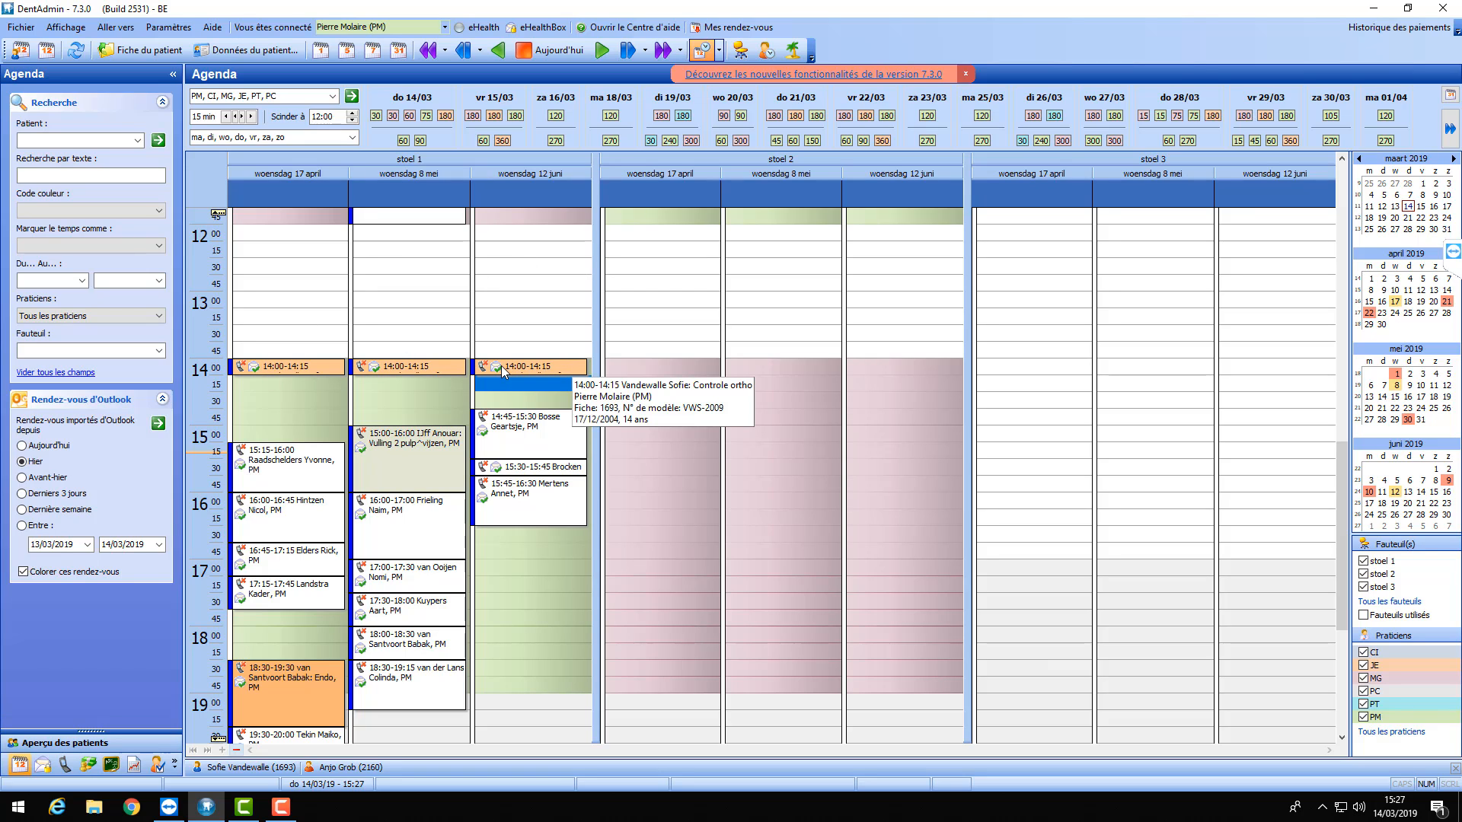